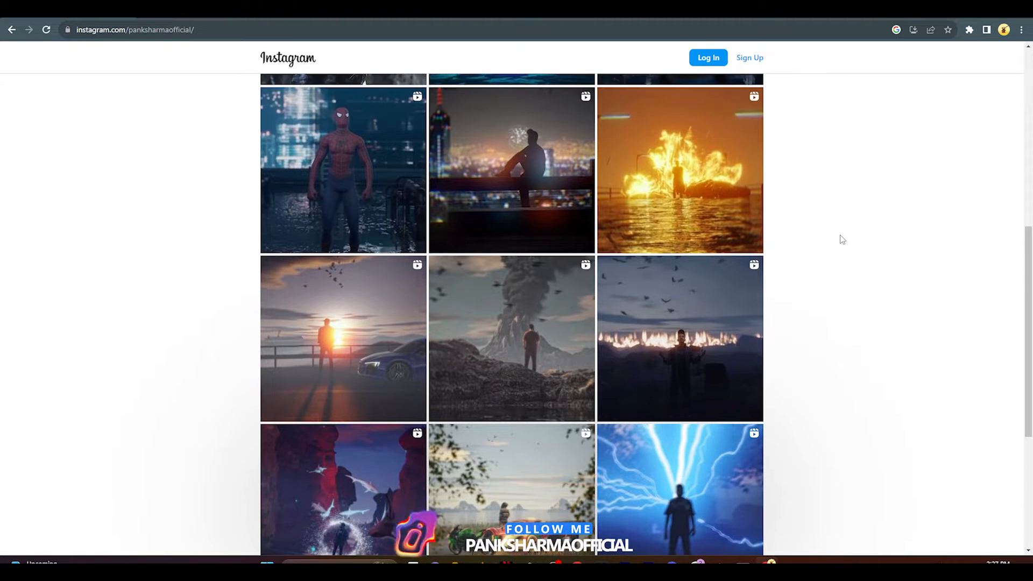
pyautogui.scroll(5, 842, 239)
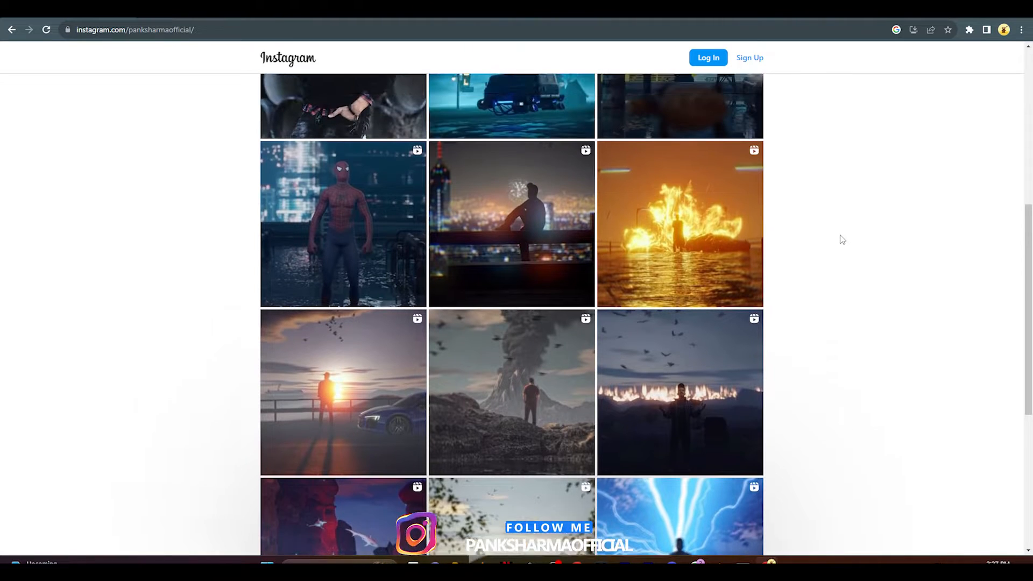
pyautogui.scroll(3, 840, 238)
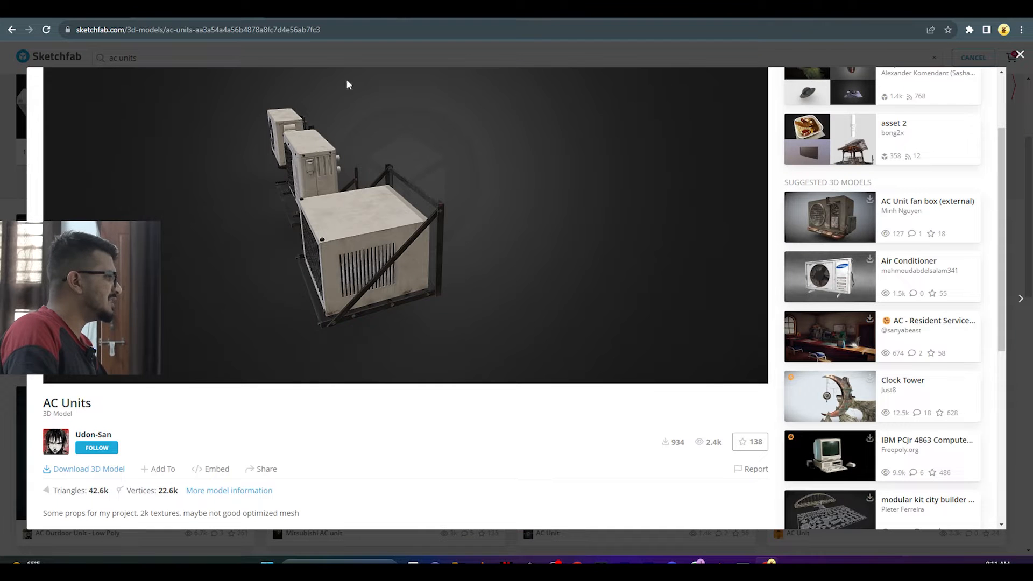
# Step: Inspect the AC Units model on Sketchfab from another angle and open its download options to check the glTF format
pyautogui.scroll(2, 779, 308)
pyautogui.moveTo(450, 341)
pyautogui.mouseDown()
pyautogui.moveTo(359, 353)
pyautogui.moveTo(338, 303)
pyautogui.moveTo(565, 269)
pyautogui.moveTo(385, 334)
pyautogui.moveTo(408, 332)
pyautogui.mouseUp()
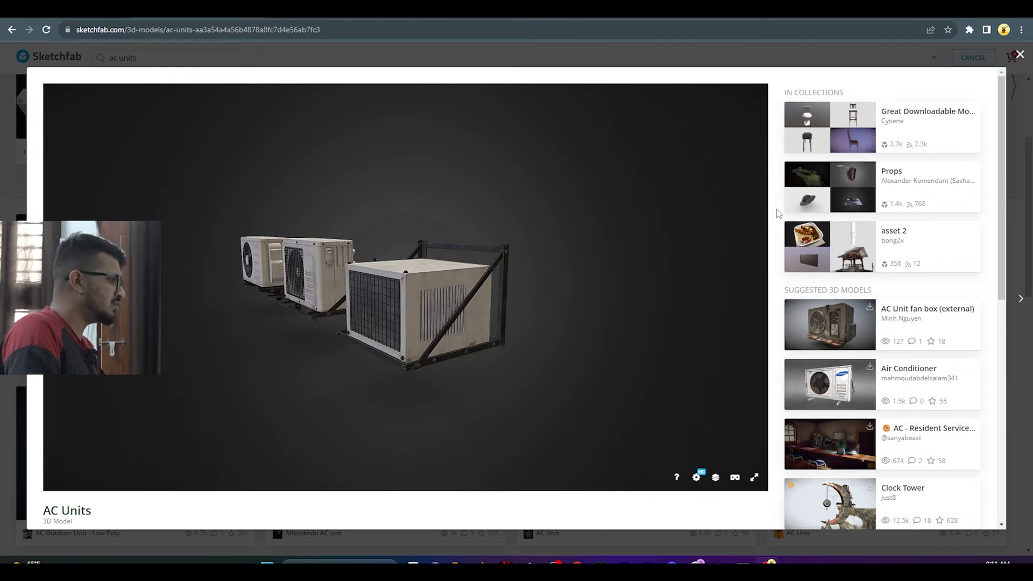
pyautogui.scroll(-1, 776, 213)
pyautogui.scroll(-1, 116, 471)
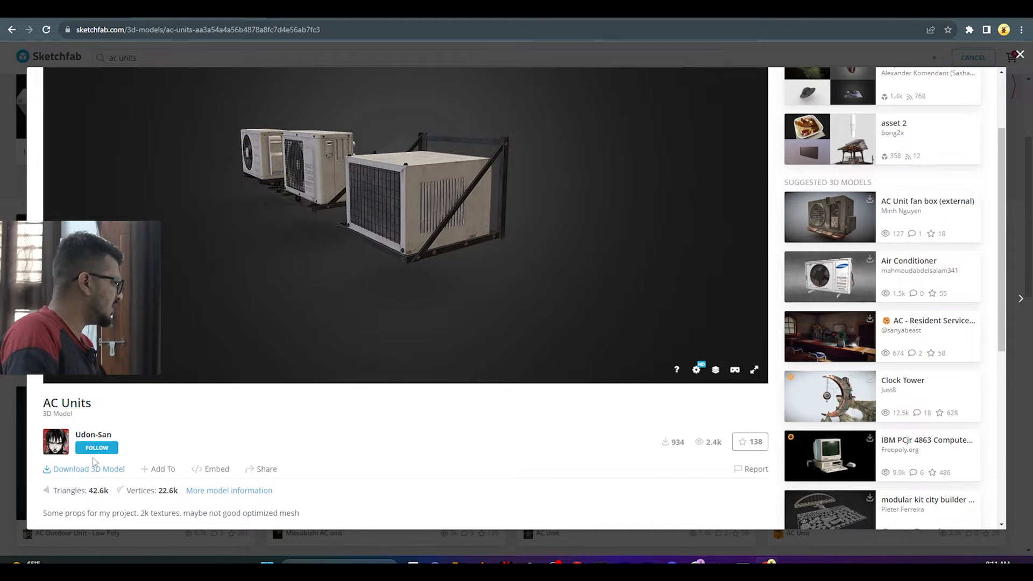
pyautogui.click(79, 470)
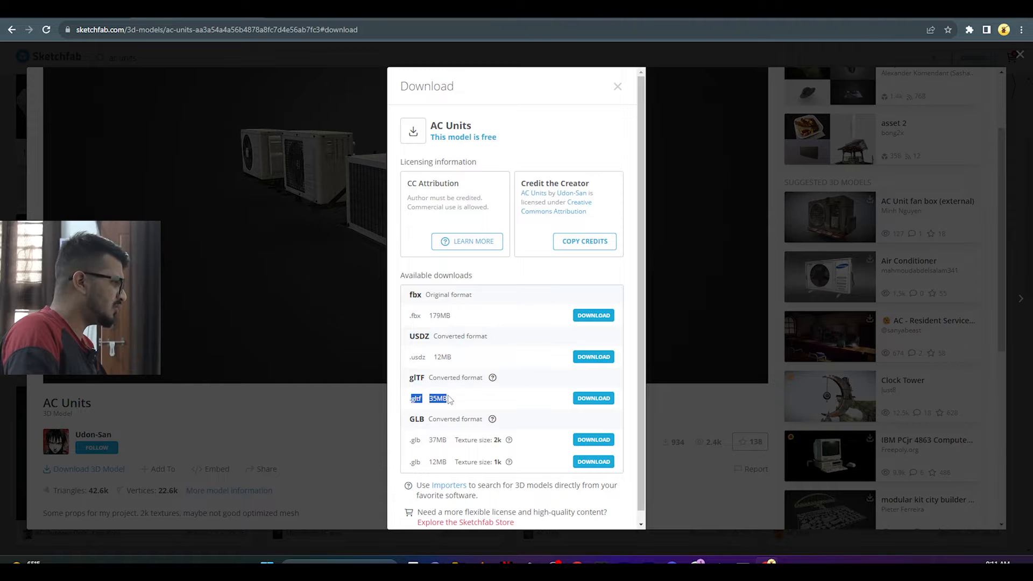
pyautogui.click(455, 359)
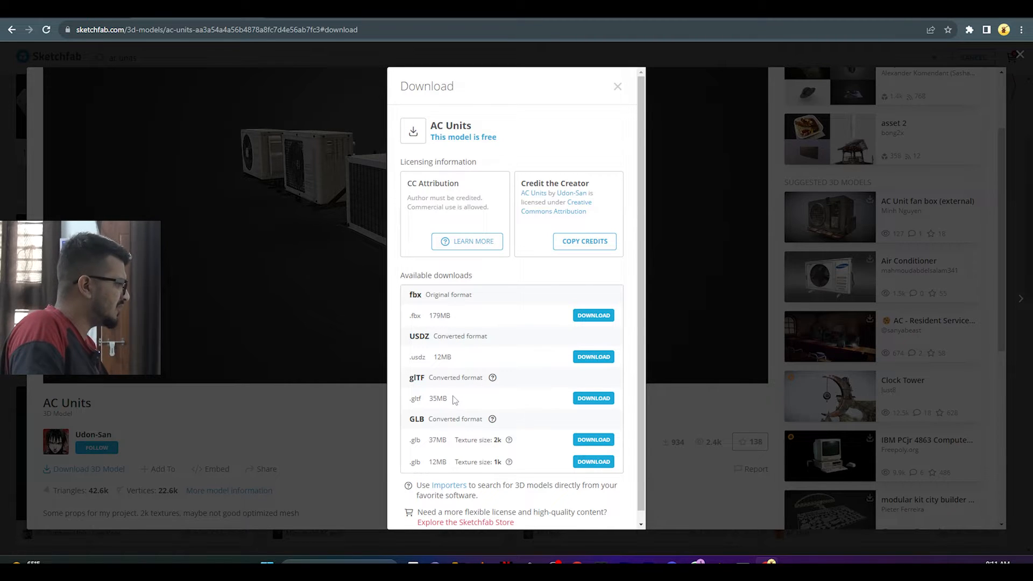
pyautogui.moveTo(440, 399); pyautogui.dragTo(411, 403)
pyautogui.click(409, 401)
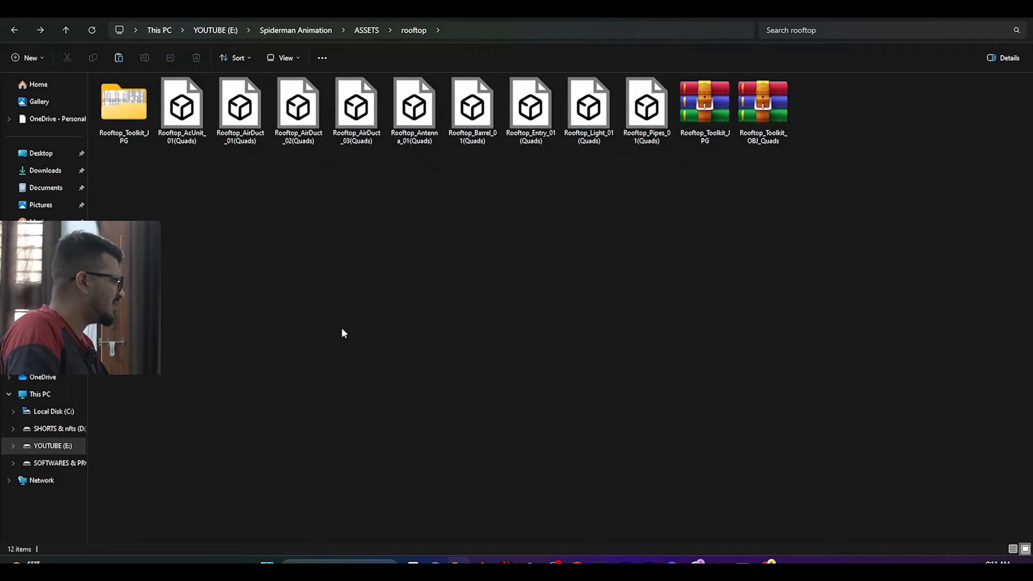
# Step: In File Explorer, open the AC Units folder inside ASSETS and display its contents with large thumbnails
pyautogui.hotkey('alt', 'Up')
pyautogui.click(433, 331)
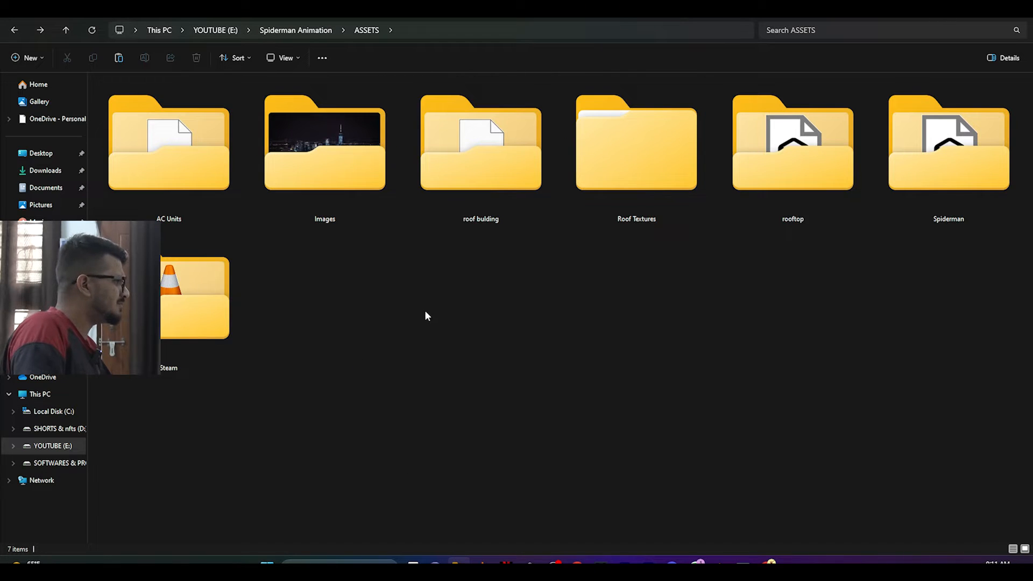
pyautogui.doubleClick(183, 153)
pyautogui.click(287, 58)
pyautogui.click(286, 79)
pyautogui.hotkey('alt', 'd')
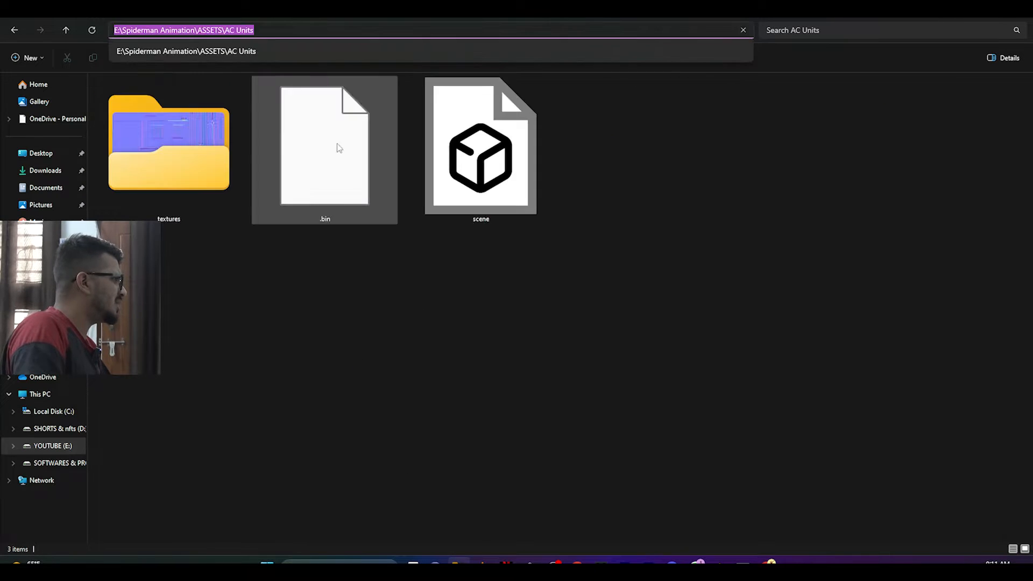
# Step: Examine the .bin and scene files and the textures subfolder of AC Units, and return to the ASSETS folder
pyautogui.moveTo(681, 215); pyautogui.dragTo(370, 145)
pyautogui.click(541, 301)
pyautogui.doubleClick(185, 171)
pyautogui.hotkey('alt', 'Left')
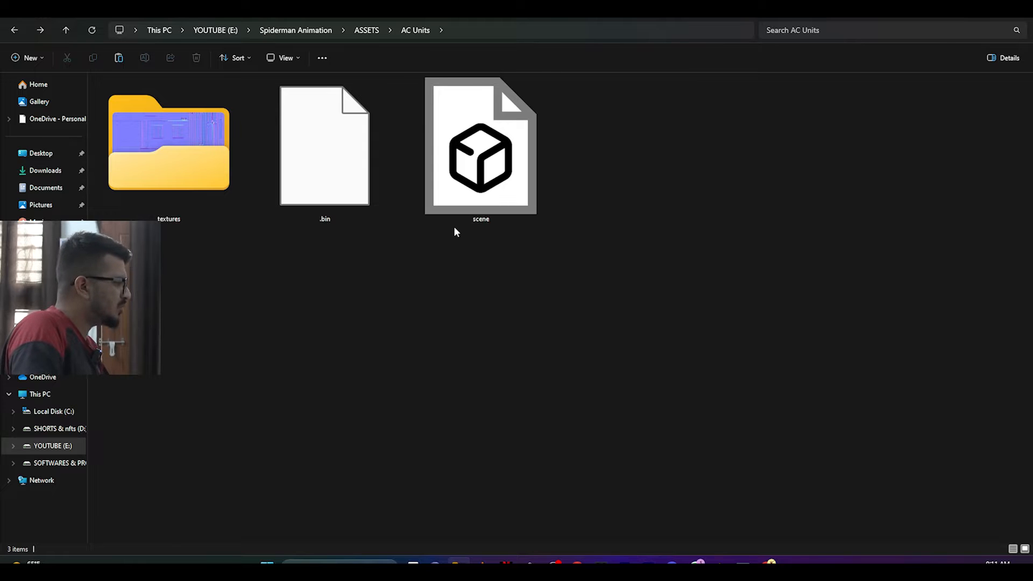
pyautogui.hotkey('alt', 'Up')
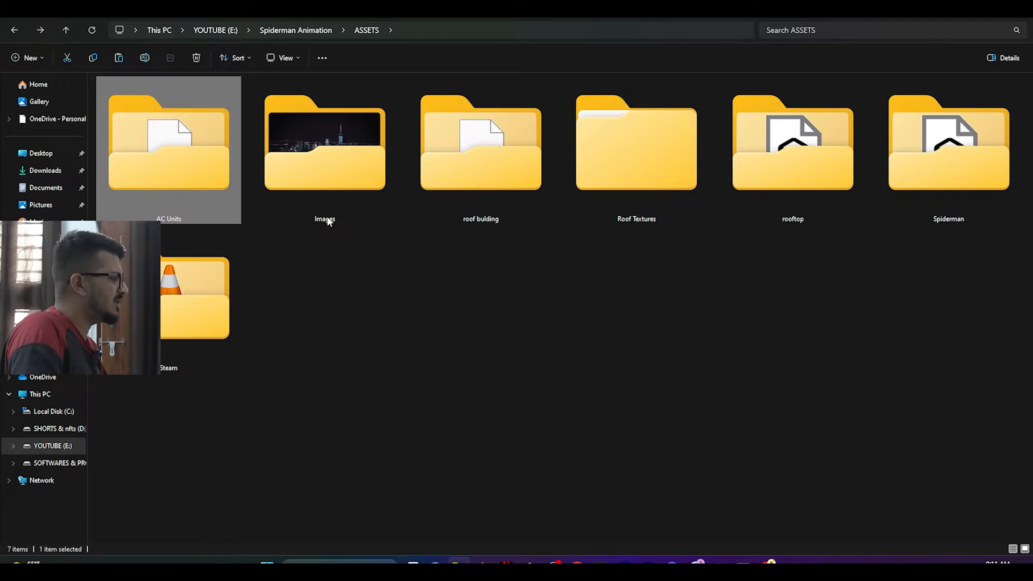
pyautogui.doubleClick(214, 111)
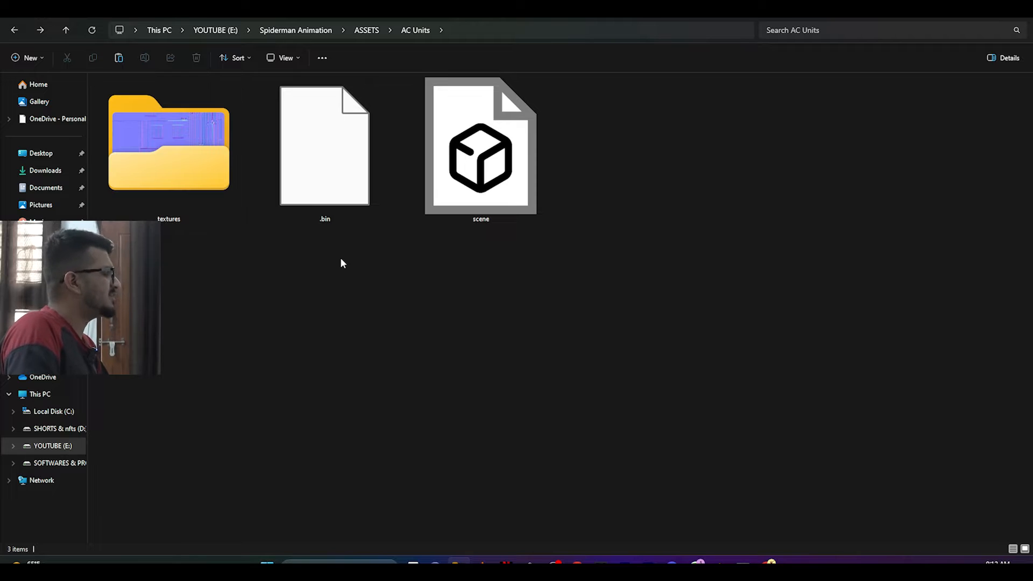
pyautogui.hotkey('alt', 'Up')
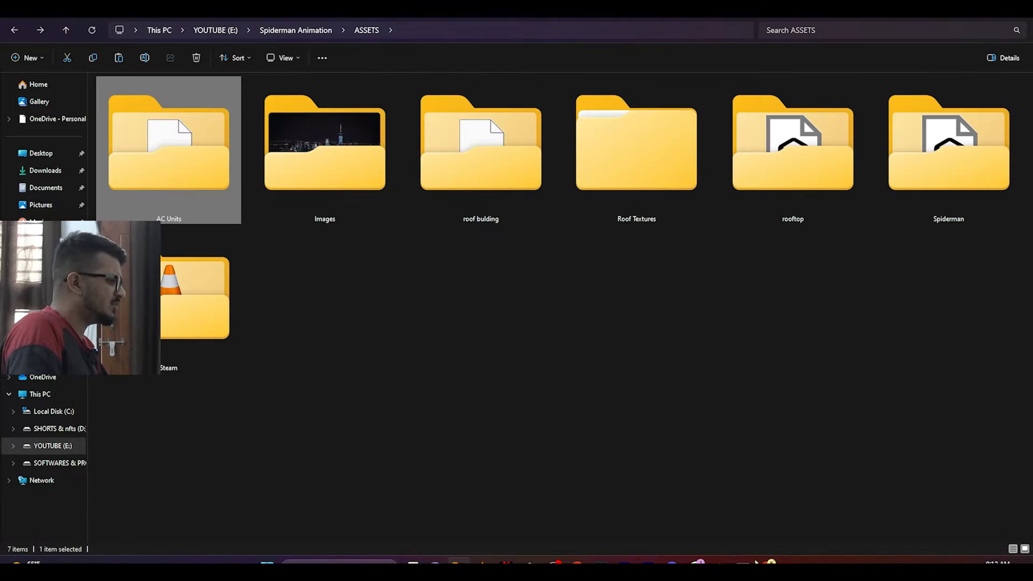
# Step: Switch to Sketchfab, inspect the roof of the Atlanta corporate office building model, and open its download options
pyautogui.click(768, 561)
pyautogui.click(619, 87)
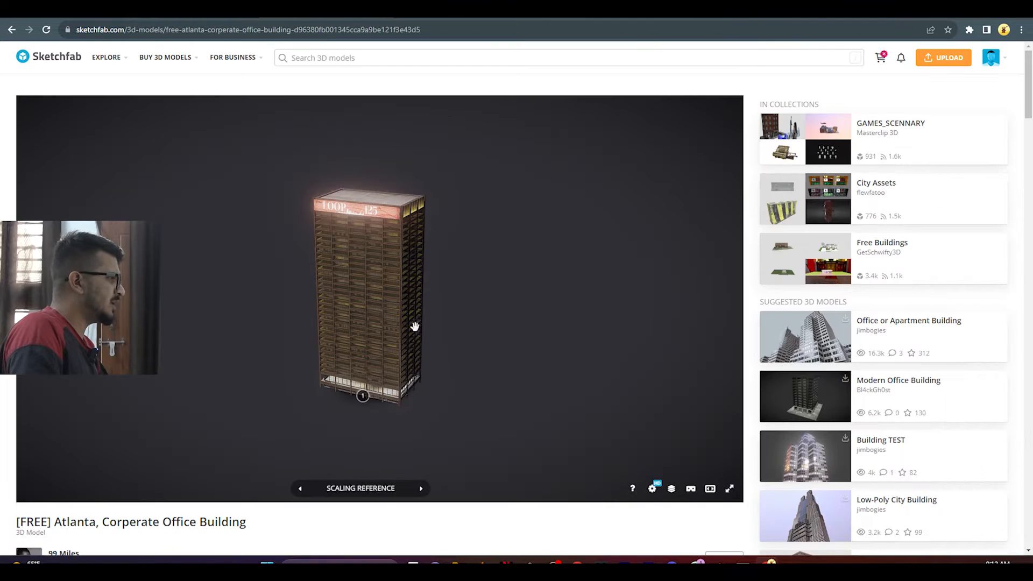
pyautogui.moveTo(406, 316)
pyautogui.mouseDown()
pyautogui.moveTo(461, 321)
pyautogui.moveTo(408, 330)
pyautogui.moveTo(327, 304)
pyautogui.moveTo(385, 277)
pyautogui.mouseUp()
pyautogui.moveTo(369, 247); pyautogui.dragTo(354, 326, button='right')
pyautogui.scroll(3, 354, 326)
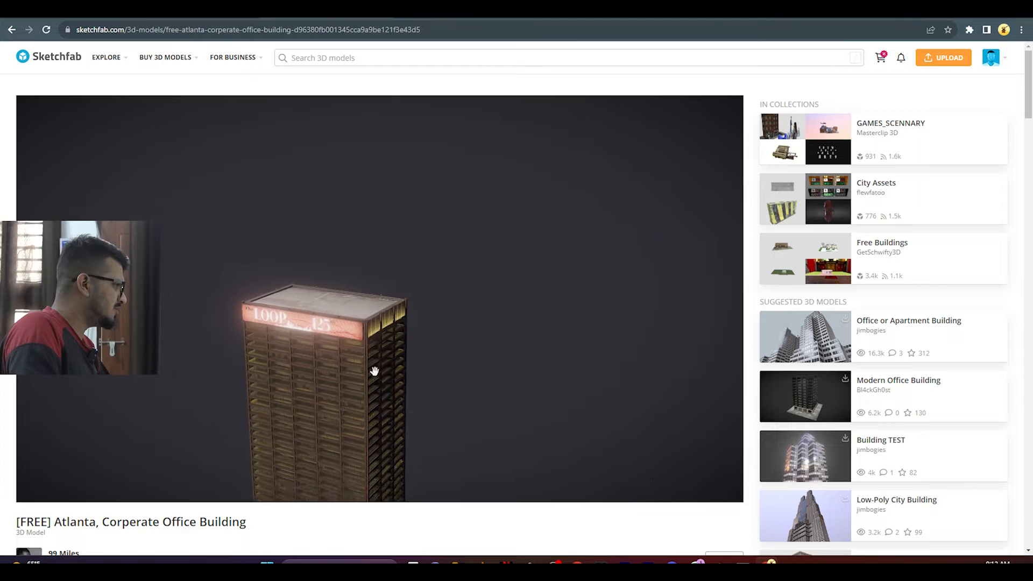
pyautogui.scroll(-2, 72, 402)
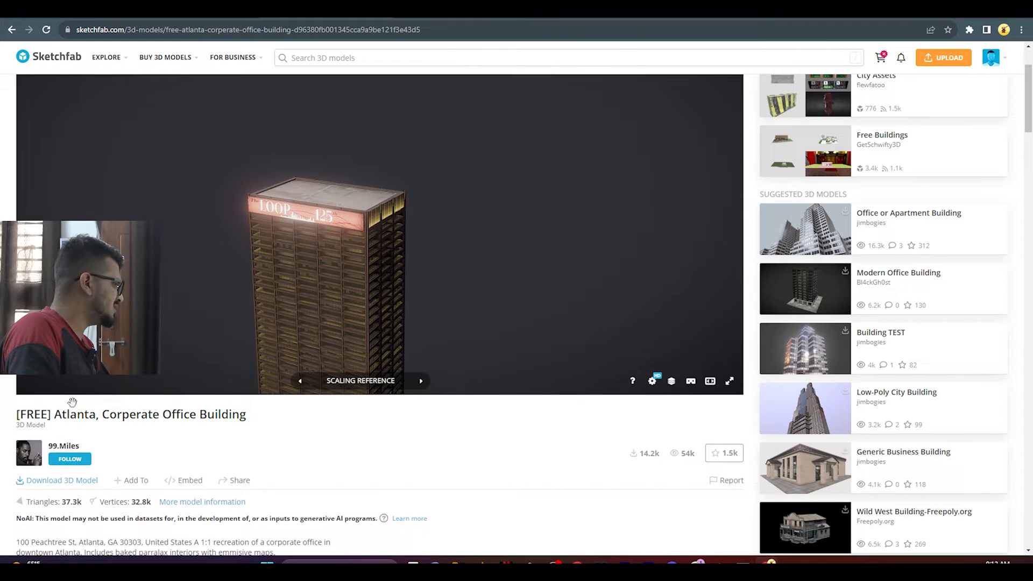
pyautogui.click(55, 482)
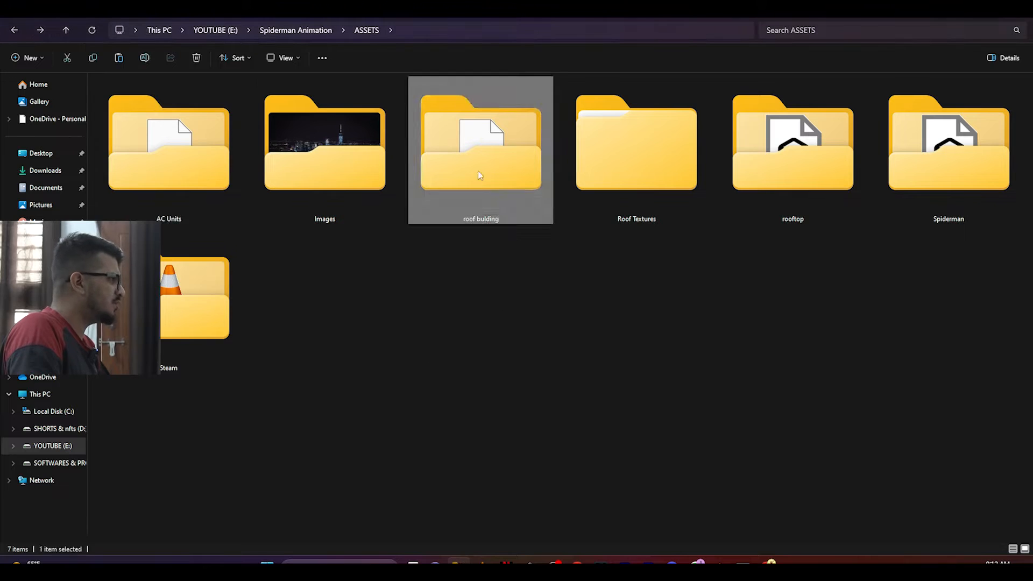
# Step: In File Explorer, examine the roof bulding folder's scene files and textures subfolder, and return to the ASSETS folder
pyautogui.doubleClick(477, 170)
pyautogui.moveTo(641, 143); pyautogui.dragTo(324, 278)
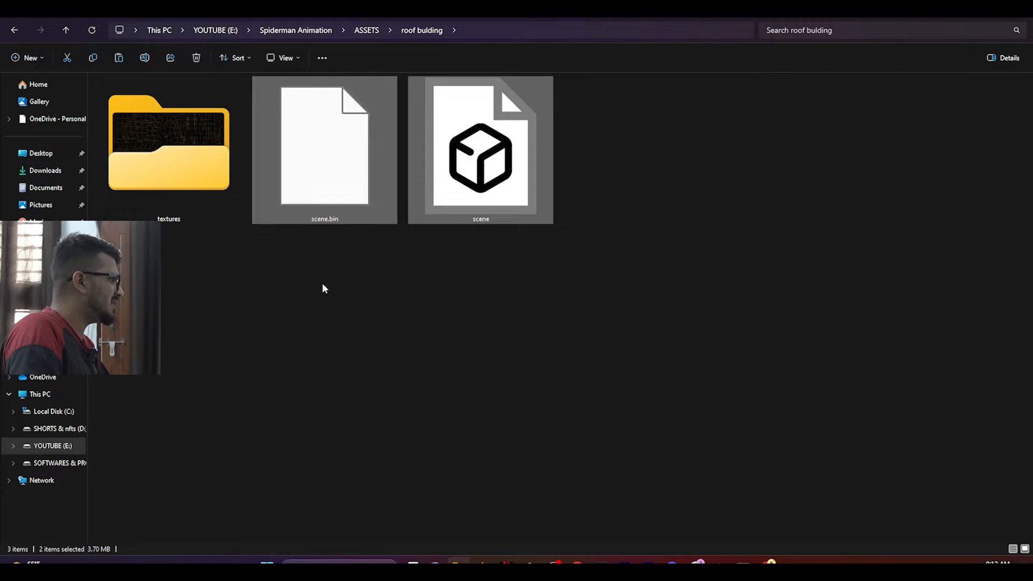
pyautogui.doubleClick(200, 147)
pyautogui.hotkey('alt', 'Left')
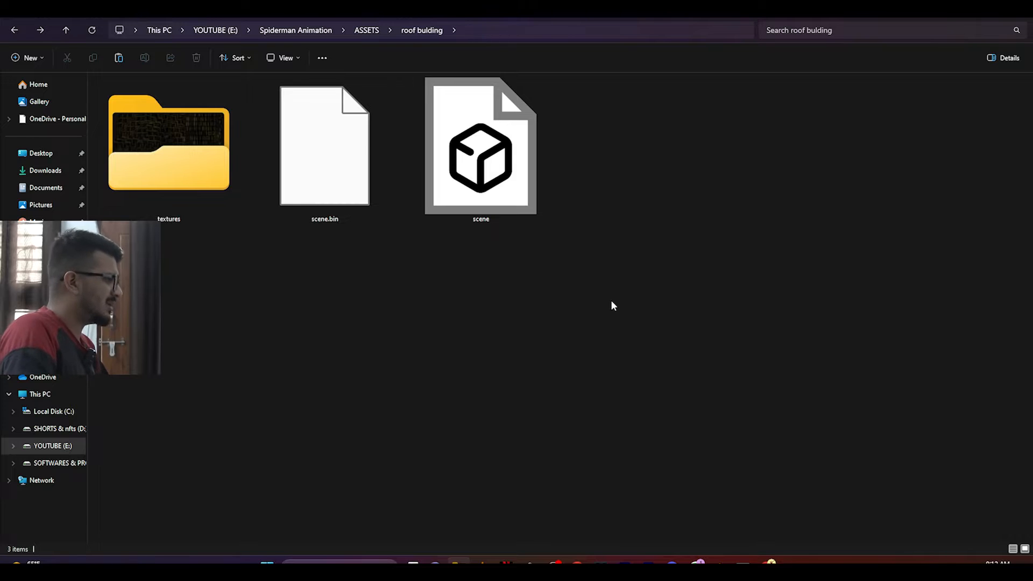
pyautogui.hotkey('alt', 'Left')
pyautogui.click(533, 304)
# Step: Switch to the Video Copilot roof pack page in the browser and find the Rooftop Toolkit download links under Alternate Files
pyautogui.click(767, 561)
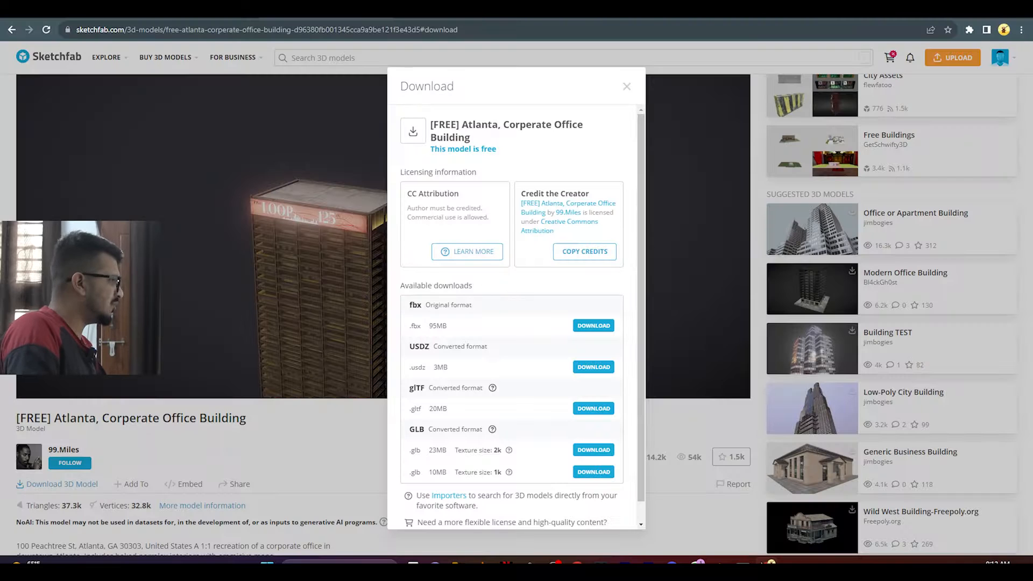
pyautogui.hotkey('ctrl', 'Tab')
pyautogui.scroll(10, 552, 266)
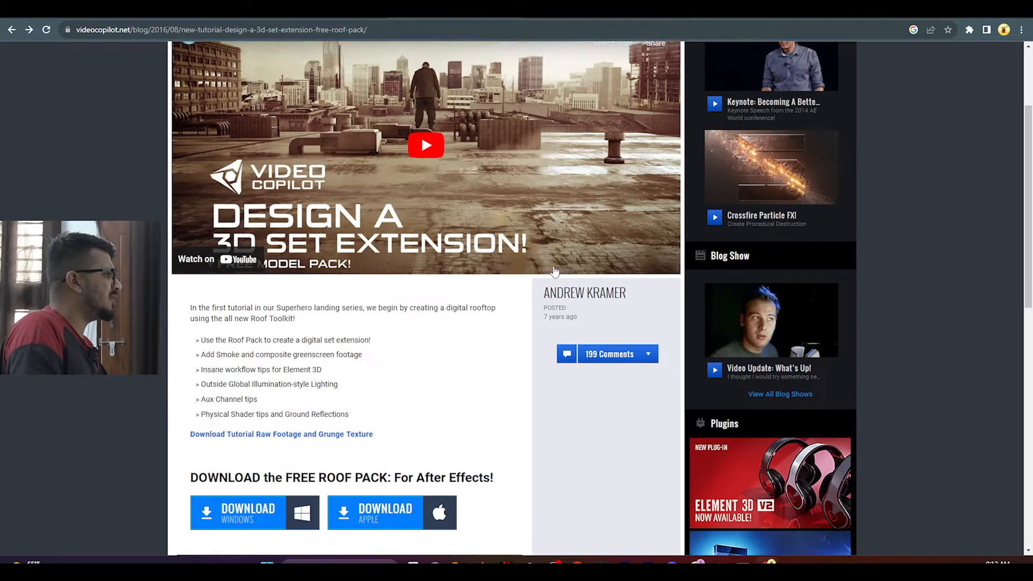
pyautogui.scroll(2, 520, 311)
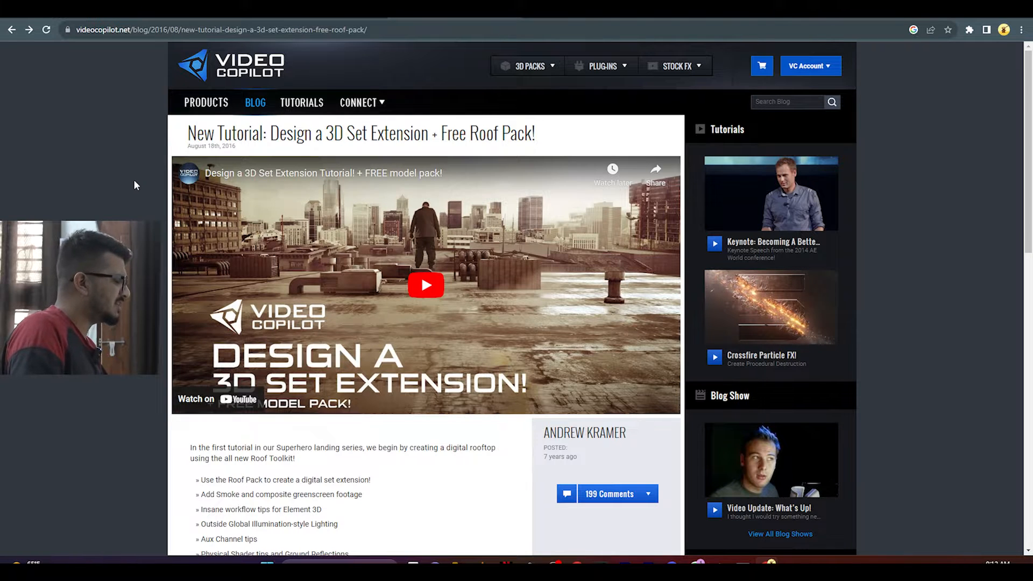
pyautogui.scroll(-1, 134, 181)
pyautogui.scroll(-5, 134, 180)
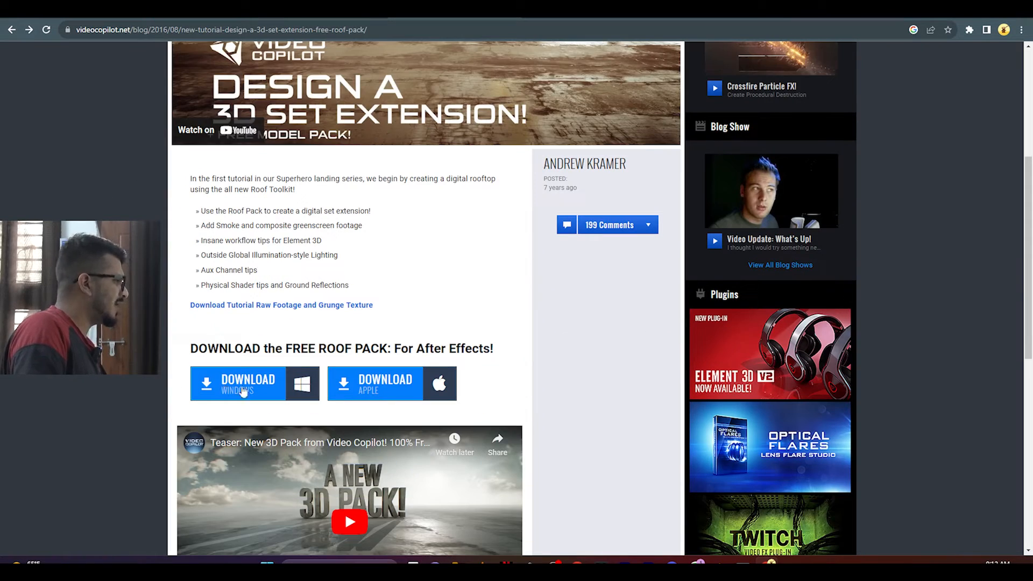
pyautogui.scroll(-7, 433, 306)
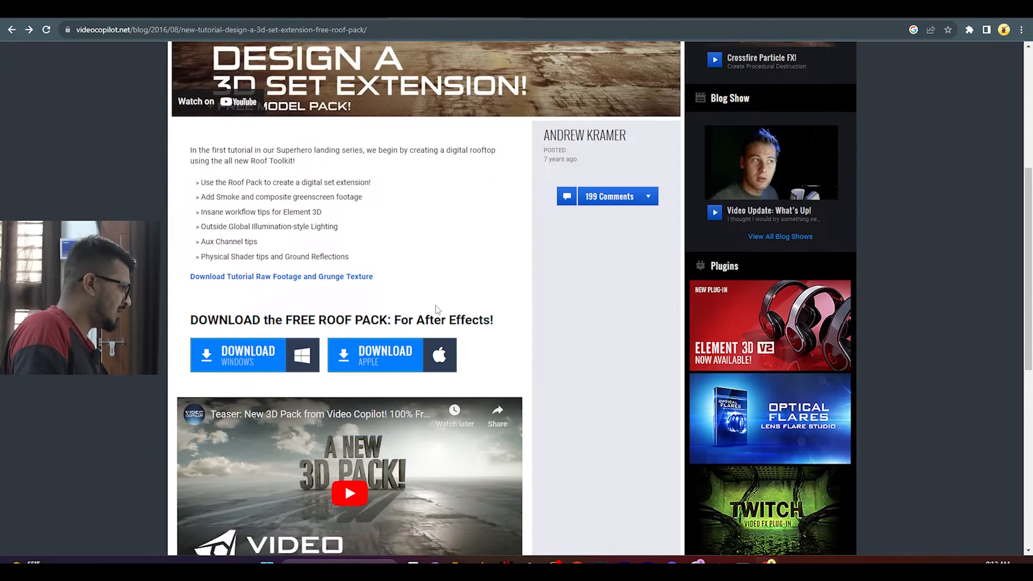
pyautogui.scroll(-2, 579, 326)
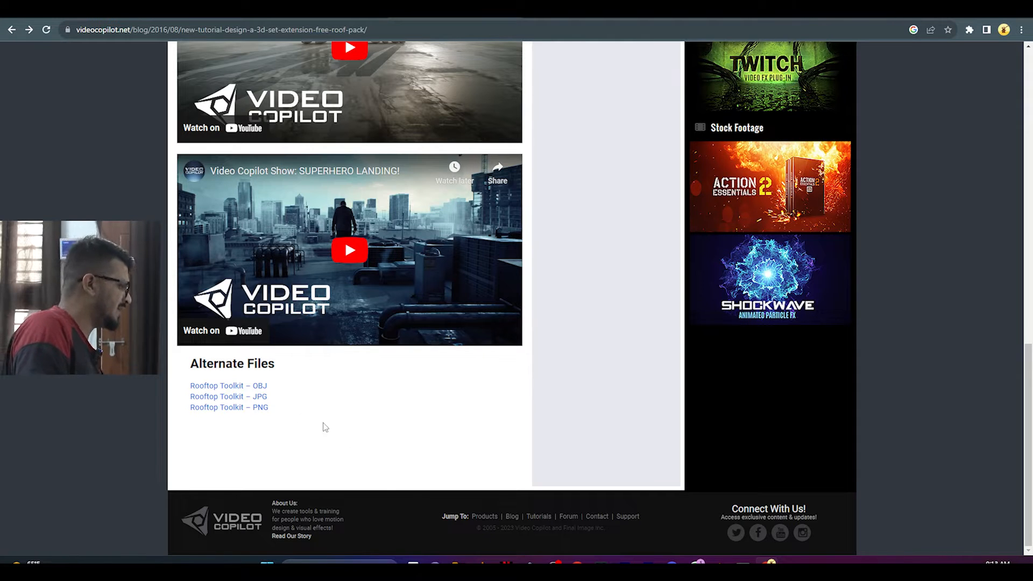
# Step: In File Explorer, look into the Roof Textures folder, and open the rooftop folder to locate the two Rooftop_Toolkit archives
pyautogui.click(463, 562)
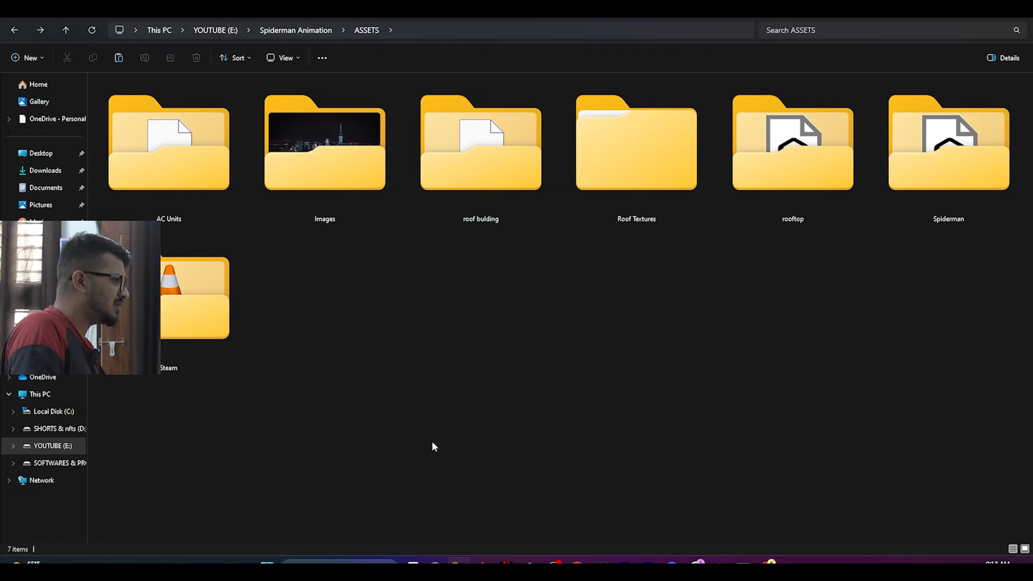
pyautogui.click(525, 146)
pyautogui.doubleClick(654, 149)
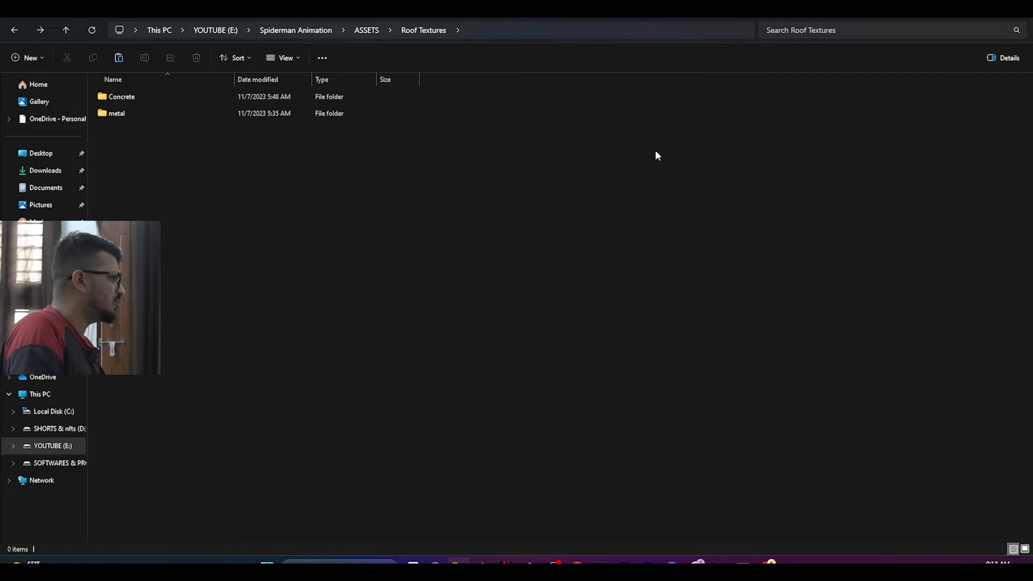
pyautogui.hotkey('alt', 'Left')
pyautogui.doubleClick(827, 160)
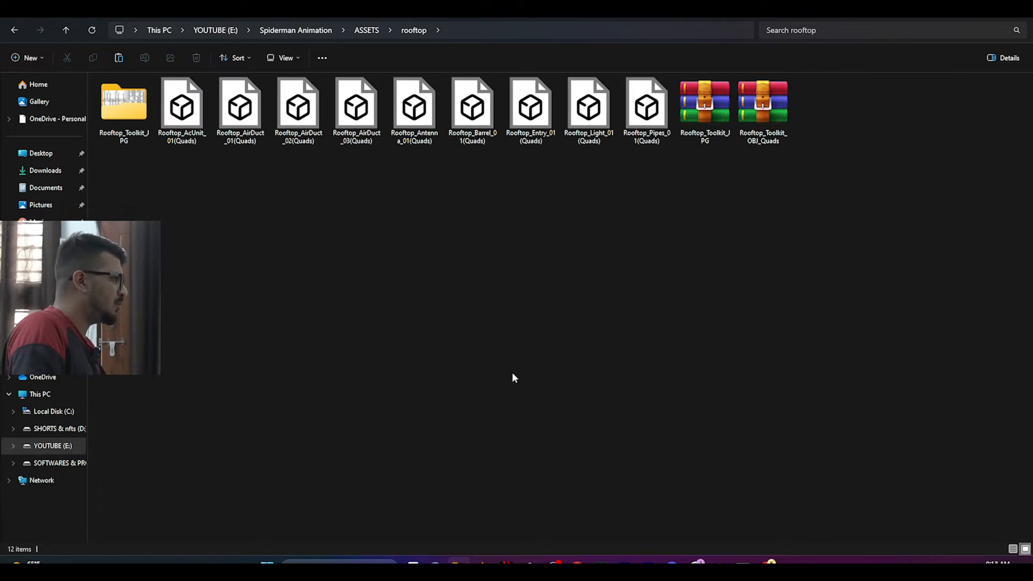
pyautogui.moveTo(844, 130); pyautogui.dragTo(711, 129)
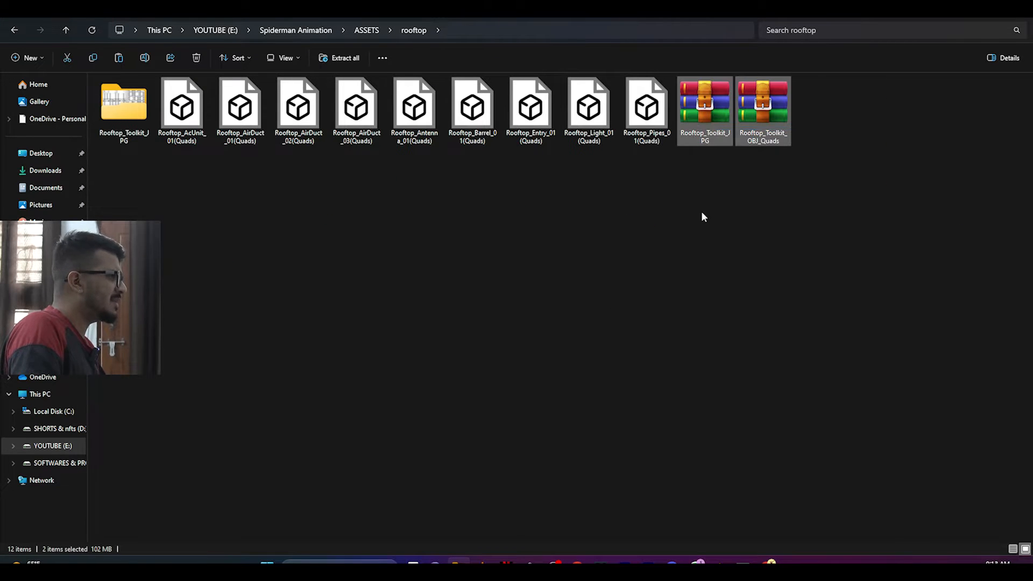
pyautogui.click(701, 212)
# Step: Look through the contents of the Rooftop_Toolkit_JPG archive and close it
pyautogui.doubleClick(711, 112)
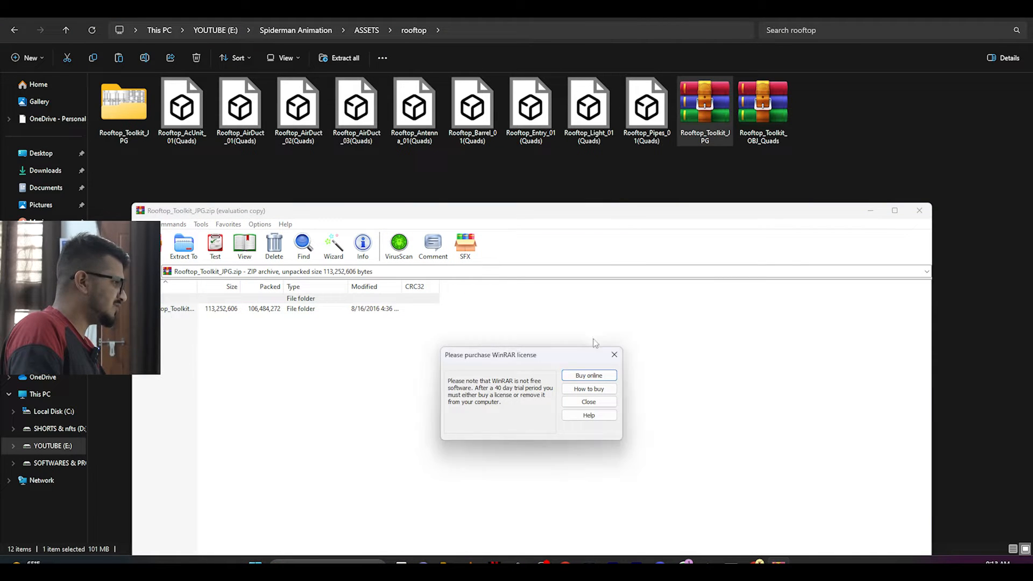
pyautogui.press('Escape')
pyautogui.doubleClick(189, 311)
pyautogui.press('BackSpace')
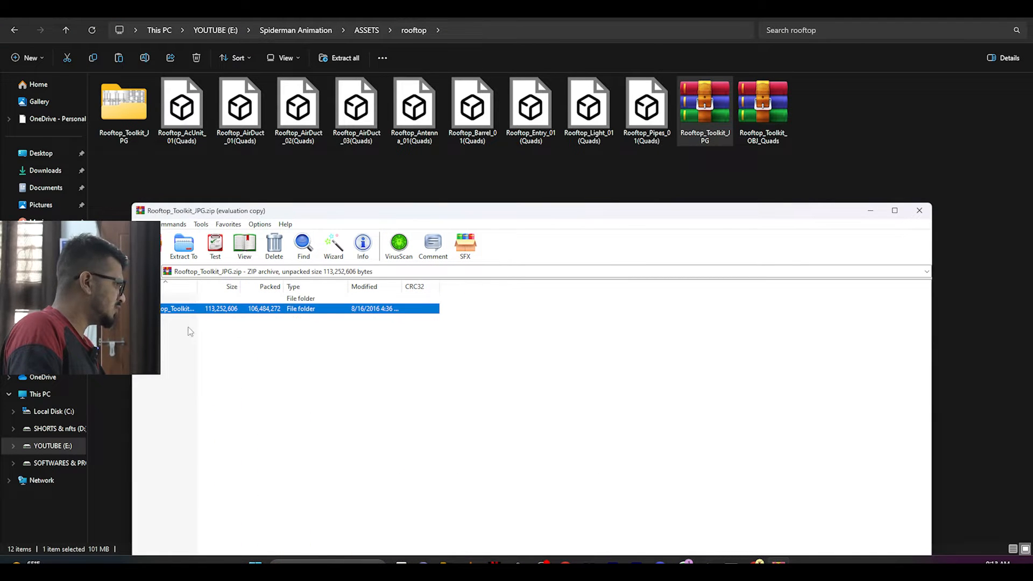
pyautogui.click(218, 355)
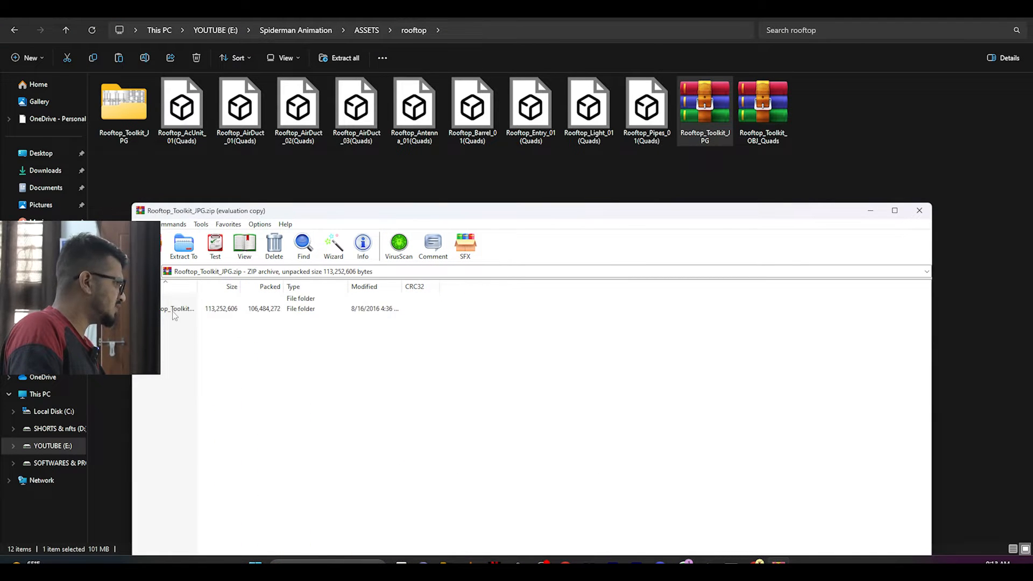
pyautogui.click(920, 210)
# Step: Open the Rooftop_Toolkit_OBJ_Quads archive and view the OBJ models in its subfolder
pyautogui.doubleClick(750, 139)
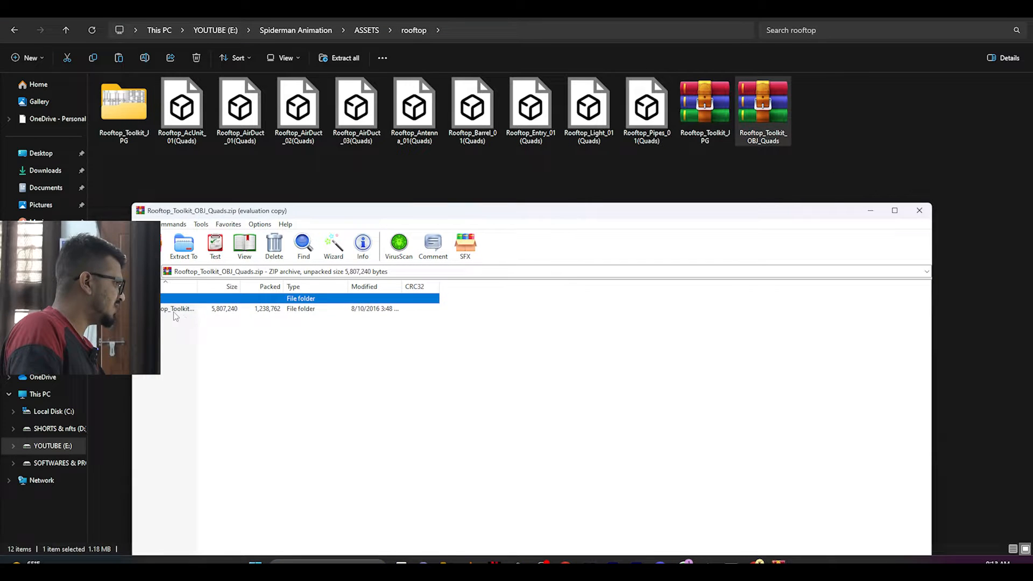
pyautogui.doubleClick(176, 309)
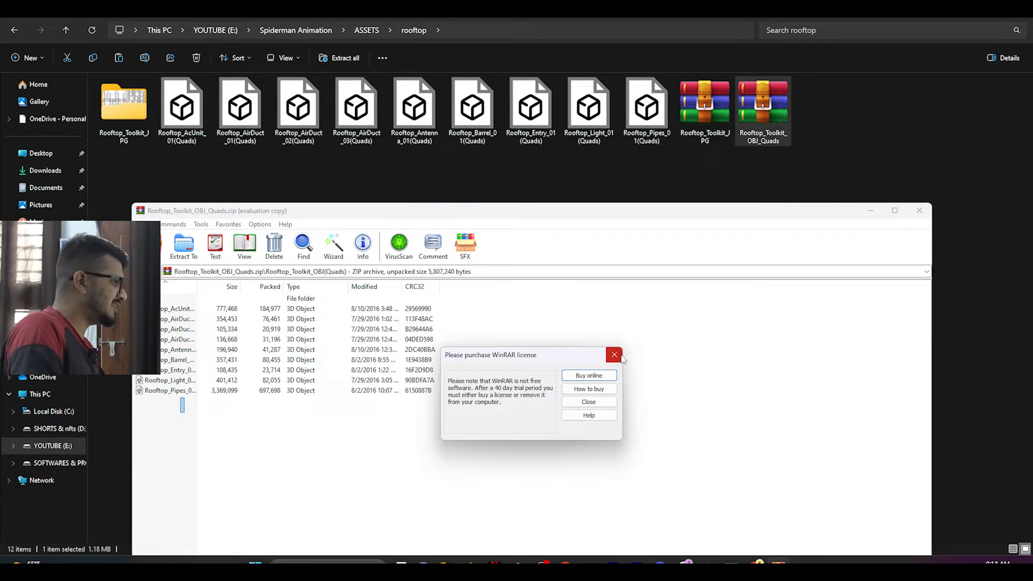
pyautogui.click(618, 356)
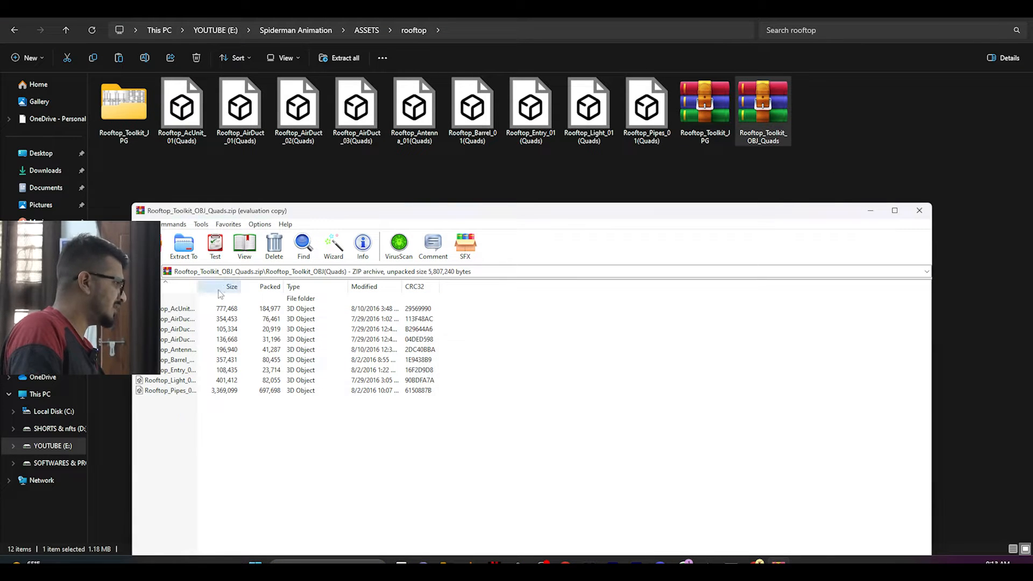
# Step: Close the OBJ archive and check the extracted rooftop models and the Rooftop_Toolkit_JPG folder
pyautogui.click(919, 212)
pyautogui.moveTo(201, 186); pyautogui.dragTo(634, 90)
pyautogui.click(259, 186)
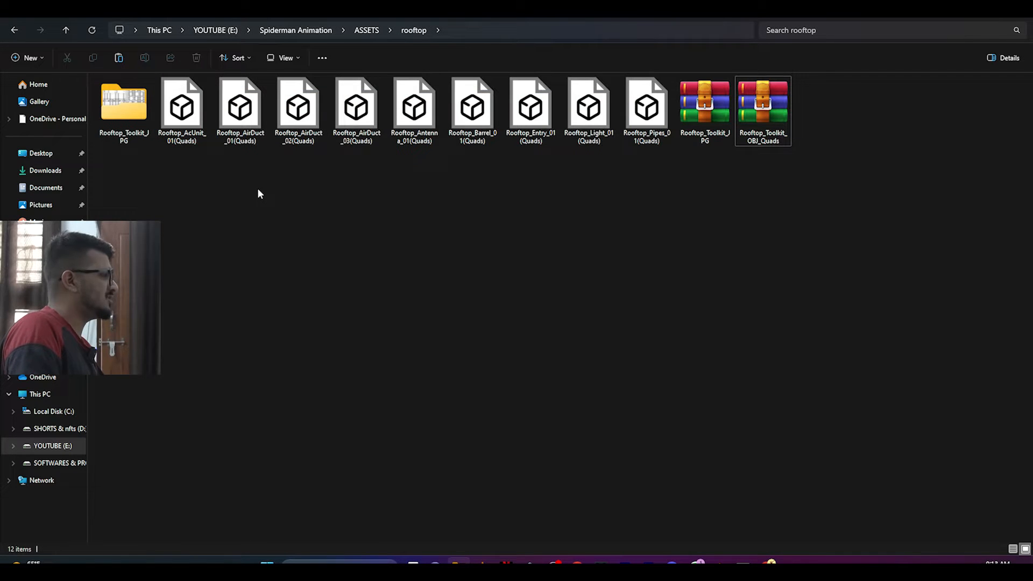
pyautogui.doubleClick(121, 116)
pyautogui.hotkey('alt', 'Left')
pyautogui.click(707, 179)
pyautogui.moveTo(860, 122); pyautogui.dragTo(731, 132)
pyautogui.click(705, 202)
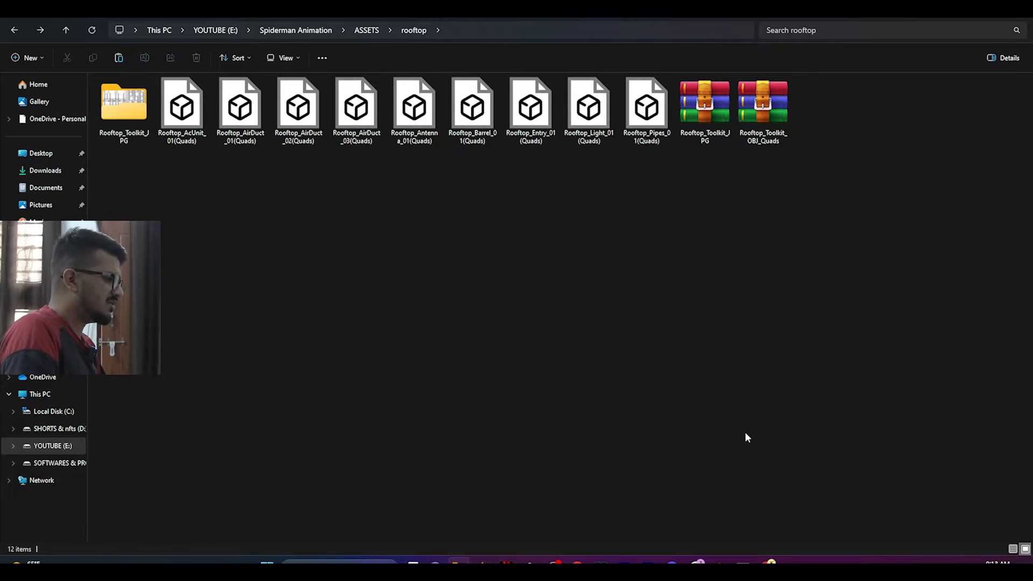
# Step: Switch to Blender and delete the default camera, cube and light along with their empty collection
pyautogui.click(770, 562)
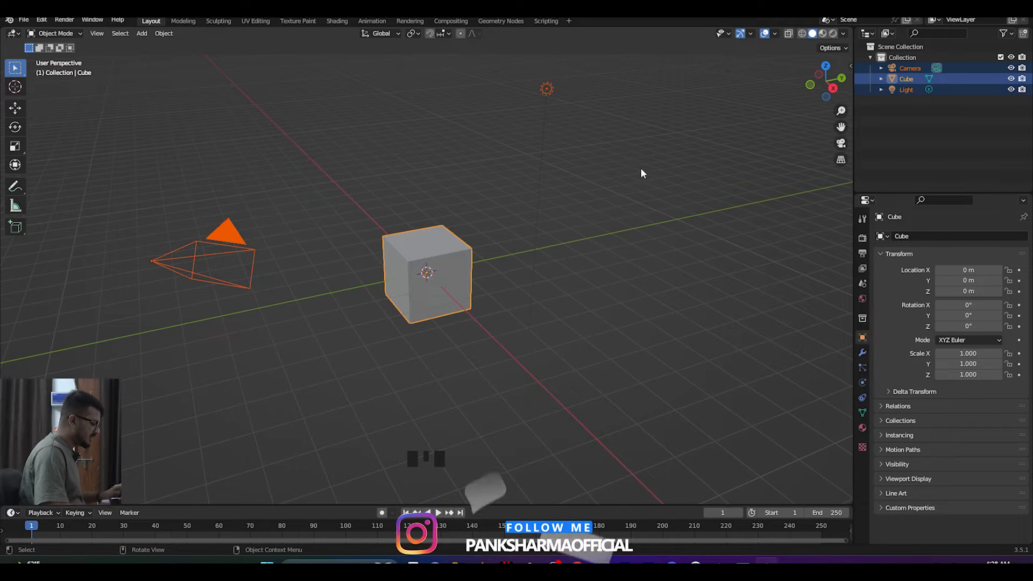
pyautogui.press('Delete')
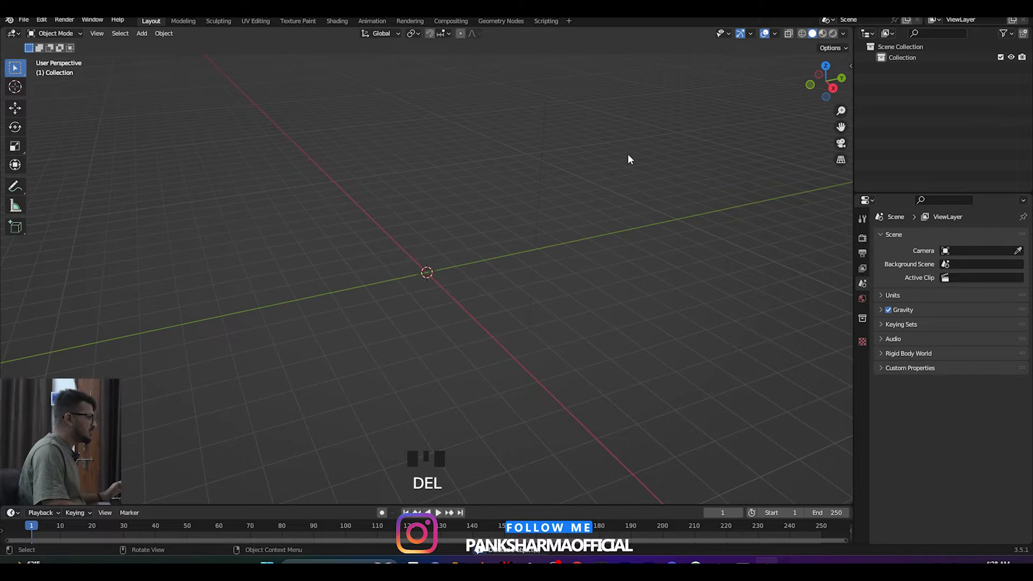
pyautogui.click(898, 58)
pyautogui.press('Delete')
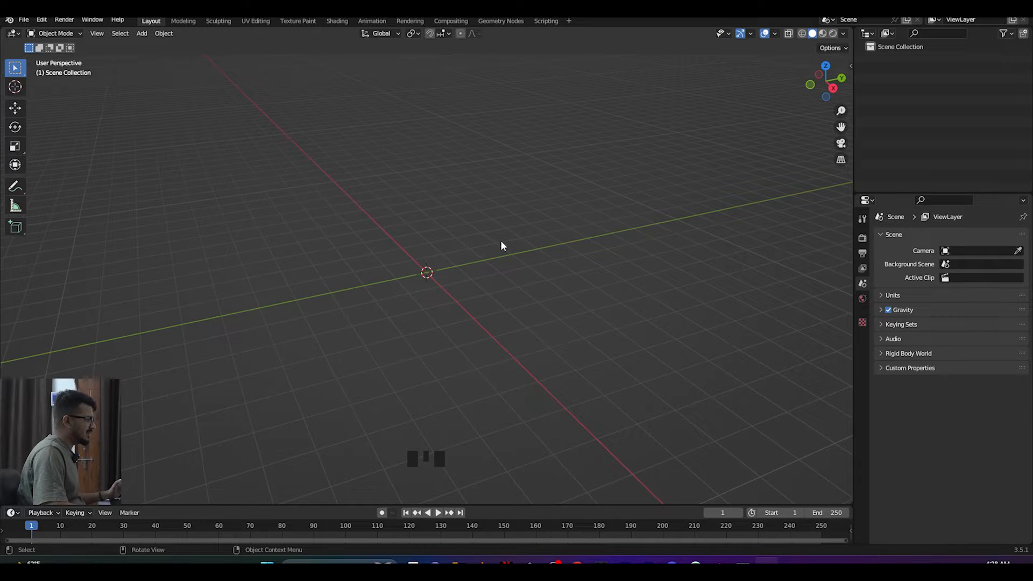
# Step: Import the glTF model scene.gltf from the roof bulding folder in E:\Spiderman Animation\ASSETS
pyautogui.click(22, 20)
pyautogui.moveTo(58, 170)
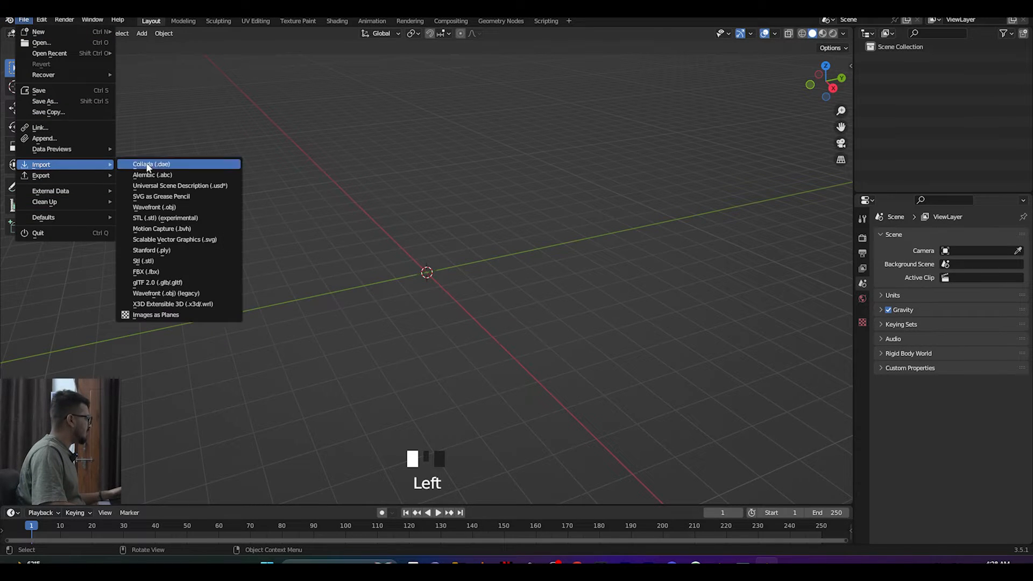
pyautogui.click(168, 284)
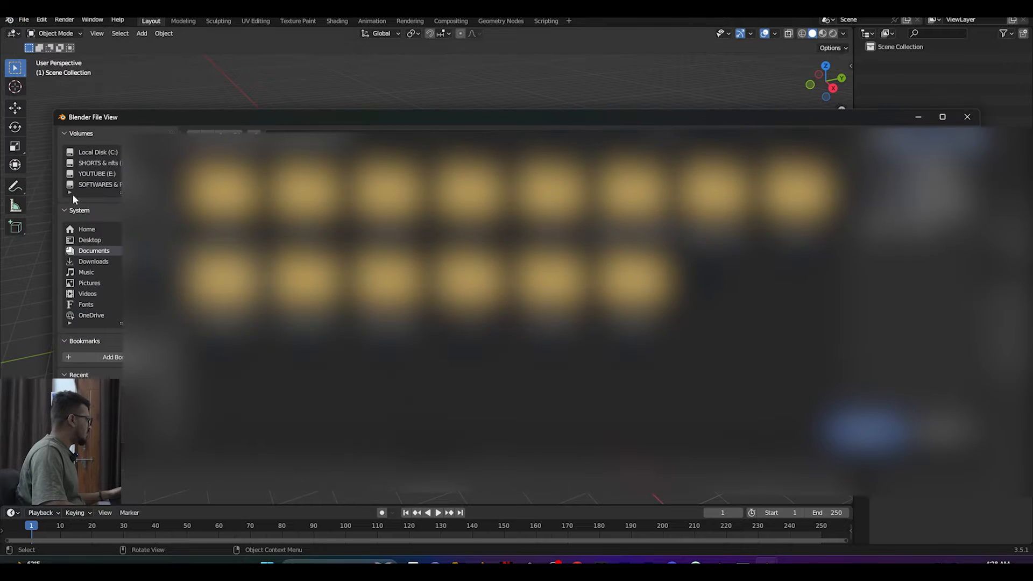
pyautogui.click(103, 174)
pyautogui.scroll(-4, 632, 280)
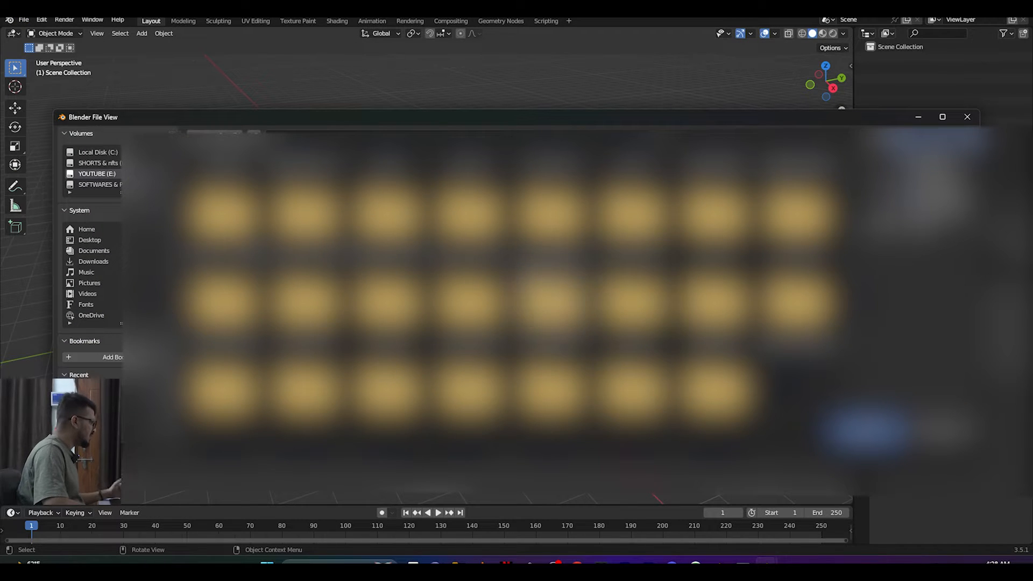
pyautogui.scroll(-1, 511, 293)
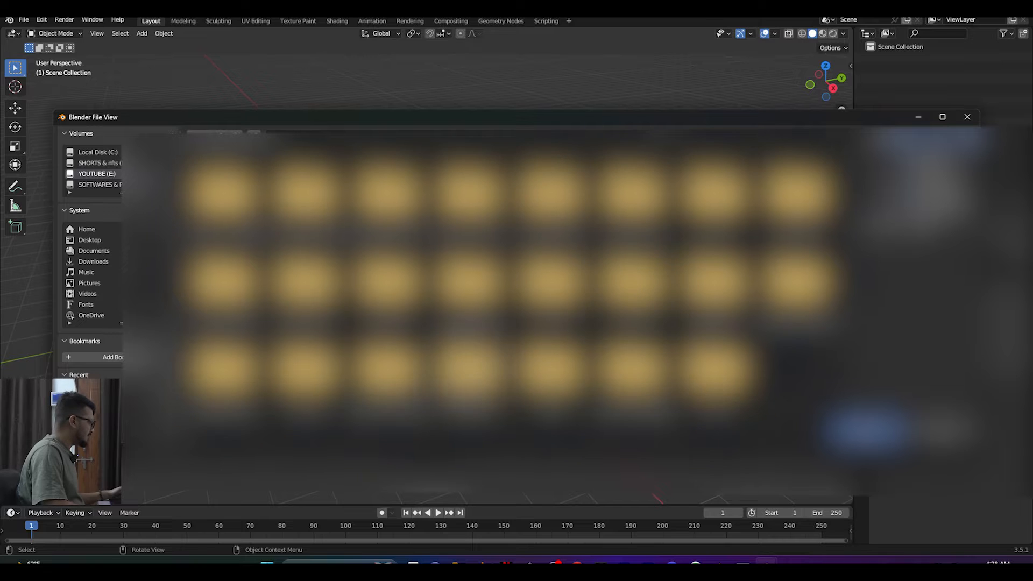
pyautogui.doubleClick(243, 381)
pyautogui.doubleClick(220, 210)
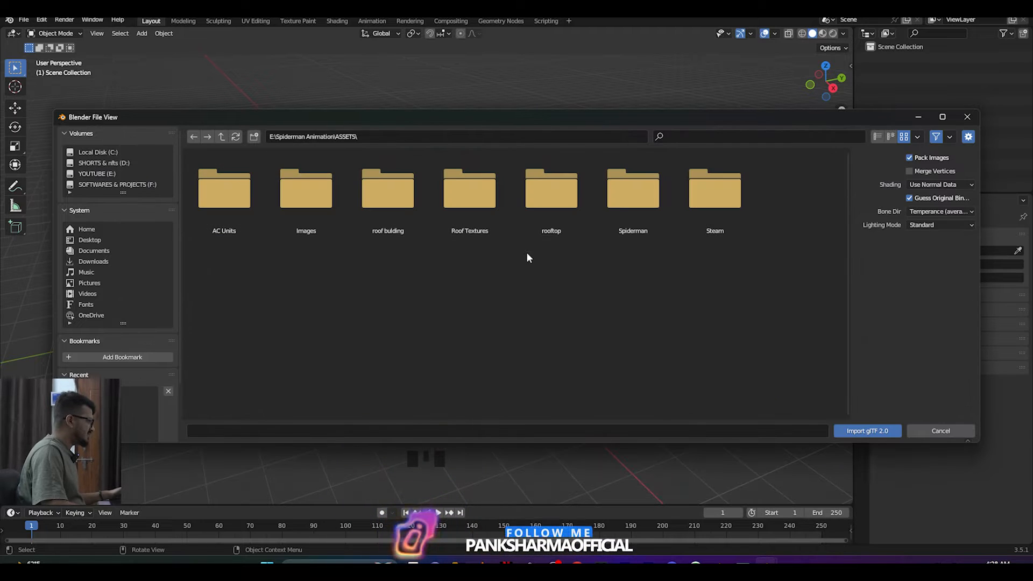
pyautogui.doubleClick(387, 191)
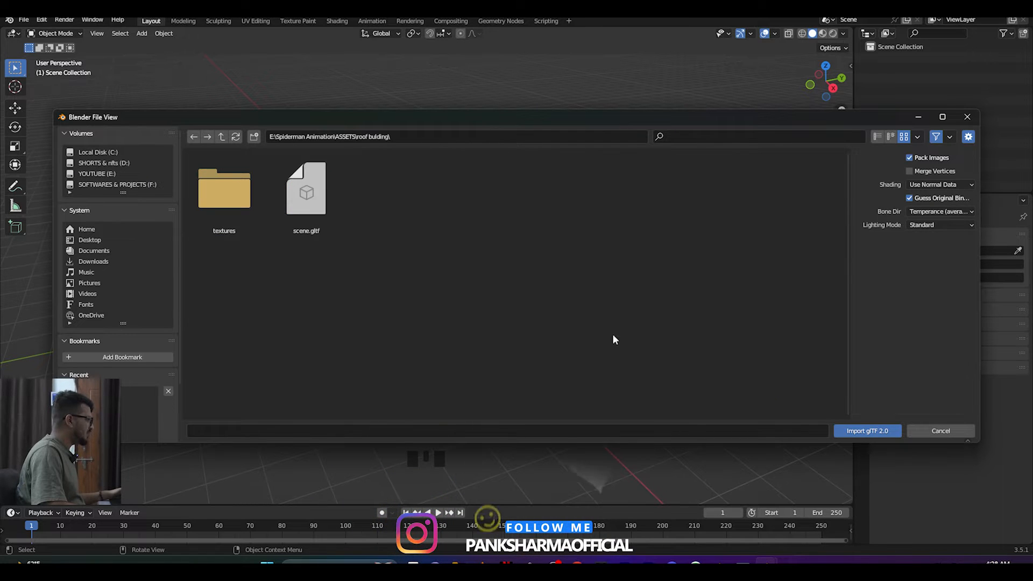
pyautogui.doubleClick(324, 196)
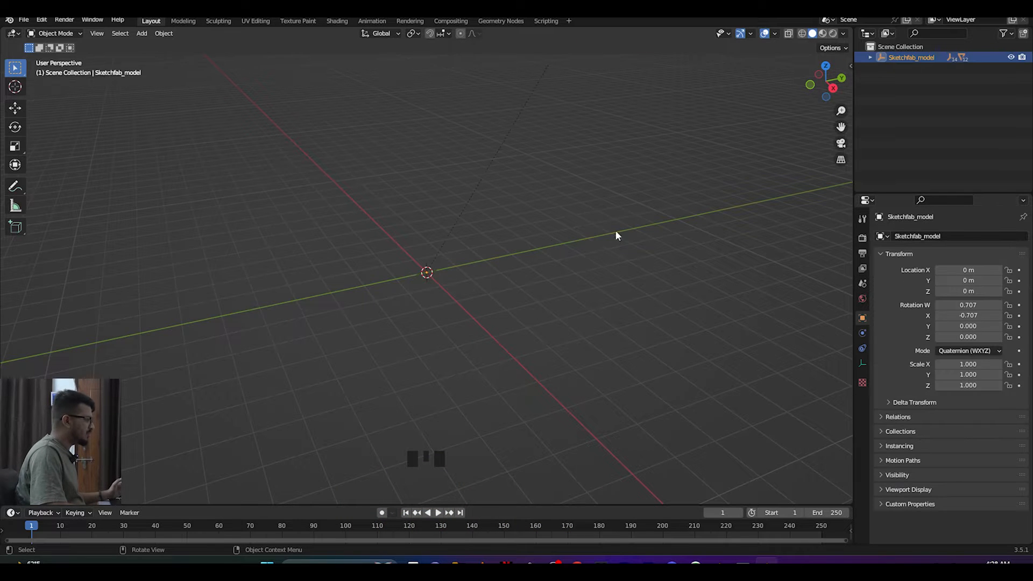
# Step: Scale the imported building down uniformly to about 0.181
pyautogui.scroll(-15, 615, 230)
pyautogui.scroll(-3, 616, 229)
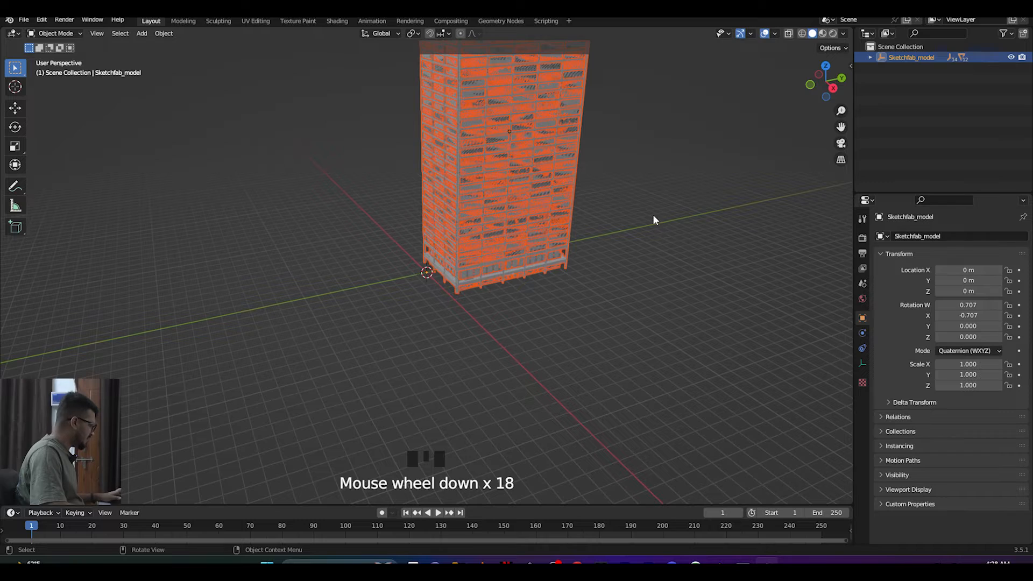
pyautogui.press('s')
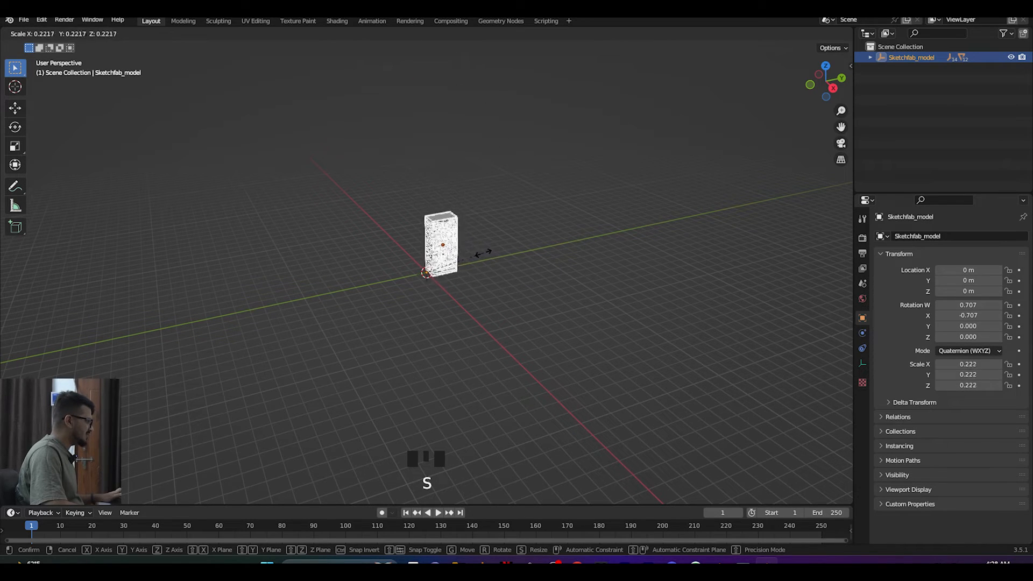
pyautogui.click(474, 254)
pyautogui.scroll(8, 582, 204)
pyautogui.moveTo(581, 203); pyautogui.dragTo(639, 210, button='middle')
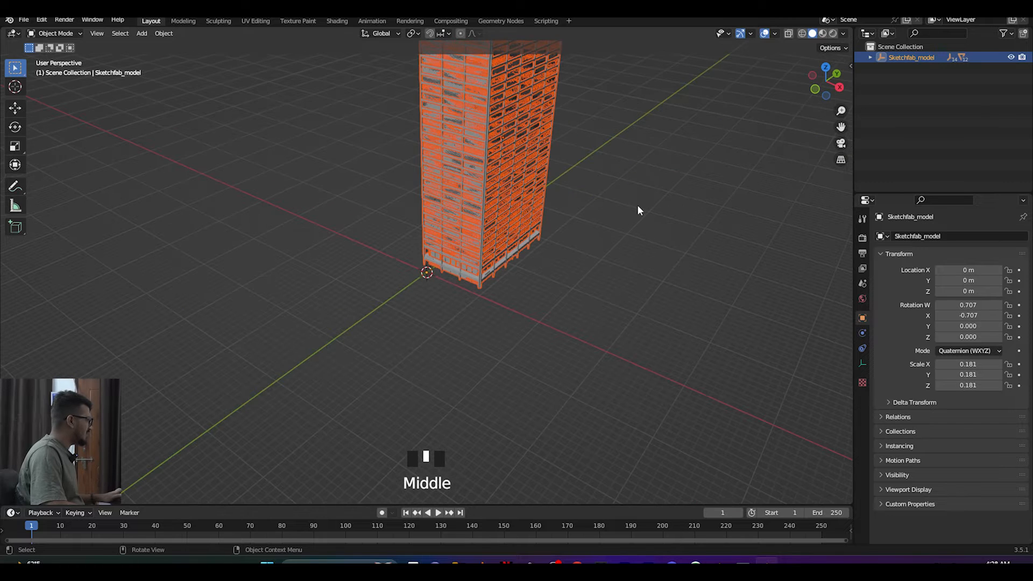
# Step: Move the building to about Y -5.5 m and lower it to about Z -1.27 m
pyautogui.click(15, 108)
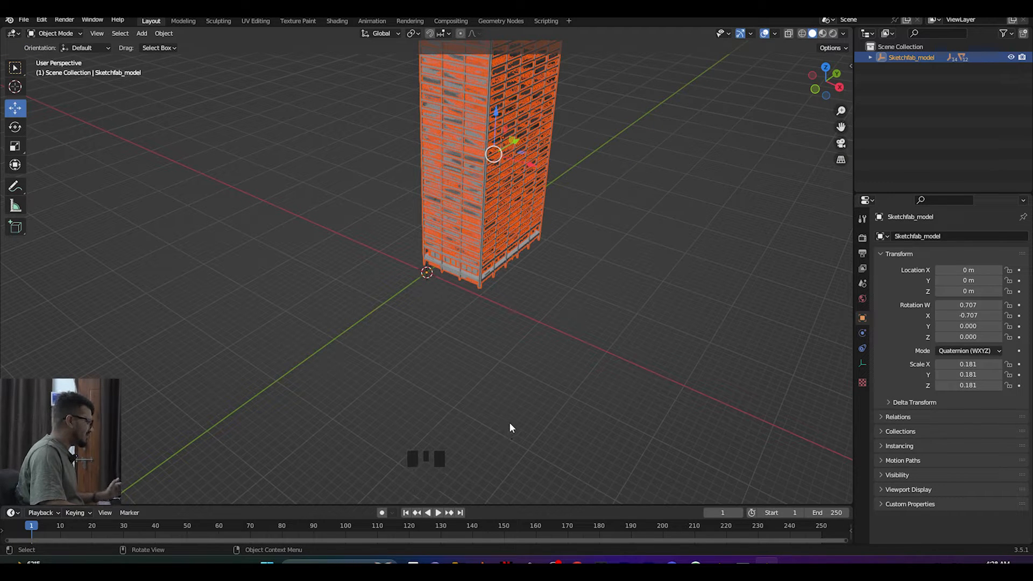
pyautogui.moveTo(590, 266); pyautogui.dragTo(496, 276, button='middle')
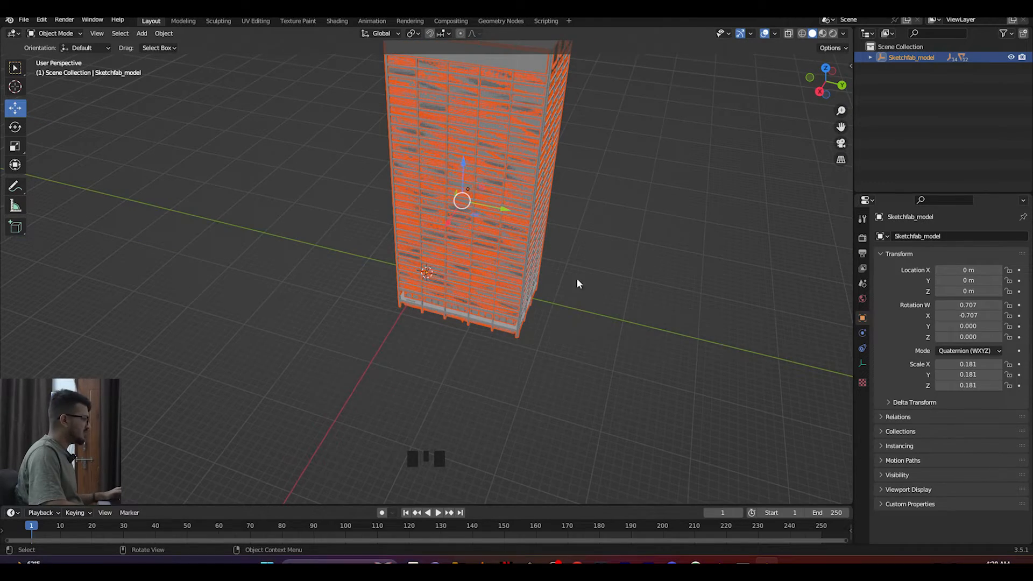
pyautogui.moveTo(556, 263); pyautogui.dragTo(546, 180, button='middle')
pyautogui.moveTo(465, 105); pyautogui.dragTo(467, 115)
pyautogui.moveTo(479, 145); pyautogui.dragTo(499, 196, button='middle')
pyautogui.moveTo(522, 177); pyautogui.dragTo(479, 178)
pyautogui.moveTo(479, 178); pyautogui.dragTo(307, 188, button='middle')
pyautogui.scroll(-2, 487, 201)
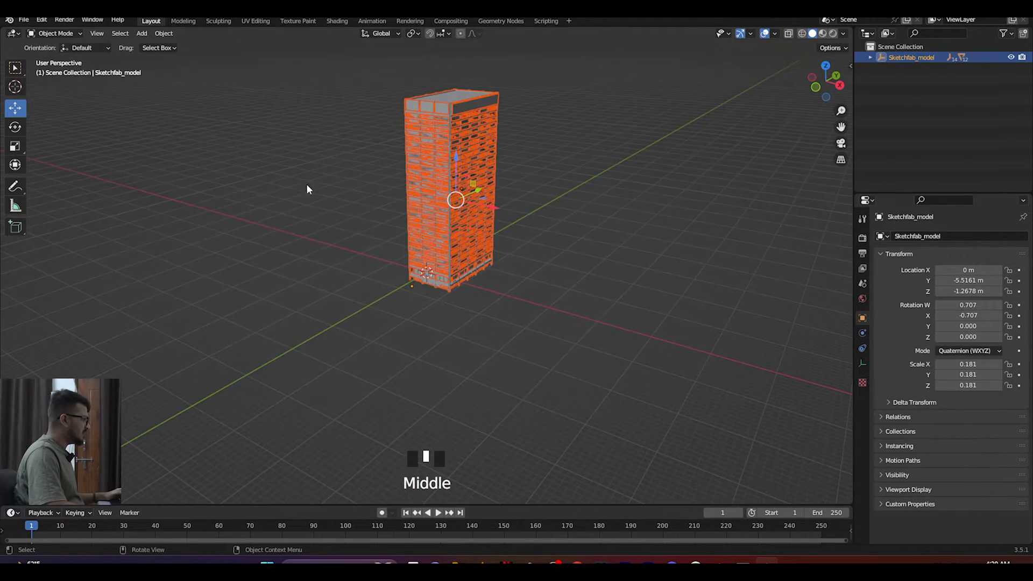
pyautogui.moveTo(201, 162); pyautogui.dragTo(350, 220, button='middle')
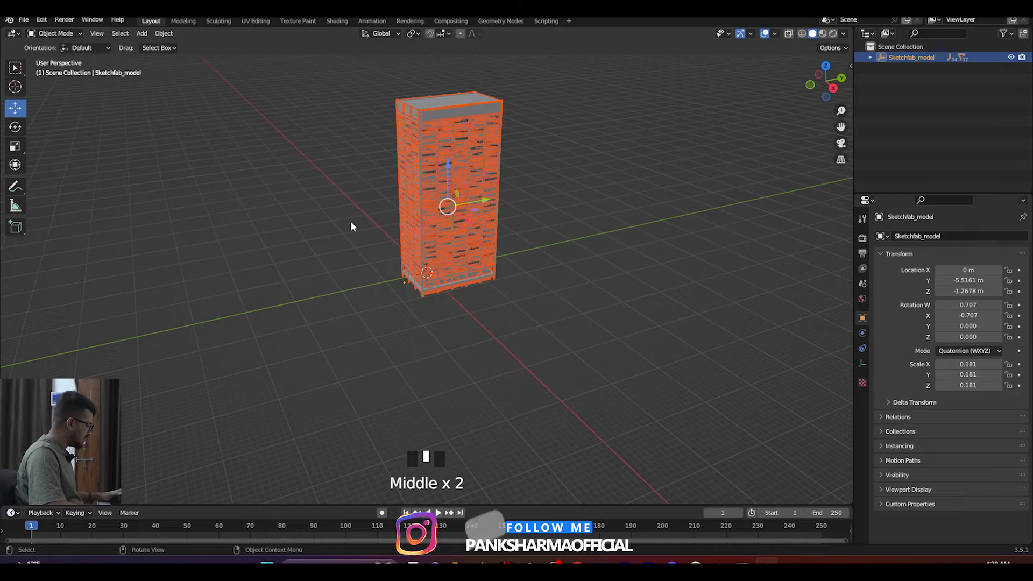
# Step: Rotate the building 90° about the Z axis and shift it along X to about 8.63 m
pyautogui.write('rz90')
pyautogui.press('Return')
pyautogui.moveTo(417, 271); pyautogui.dragTo(468, 214, button='middle')
pyautogui.moveTo(452, 189); pyautogui.dragTo(451, 189)
pyautogui.moveTo(451, 189)
pyautogui.mouseDown(button='middle')
pyautogui.moveTo(506, 194)
pyautogui.moveTo(452, 210)
pyautogui.mouseUp(button='middle')
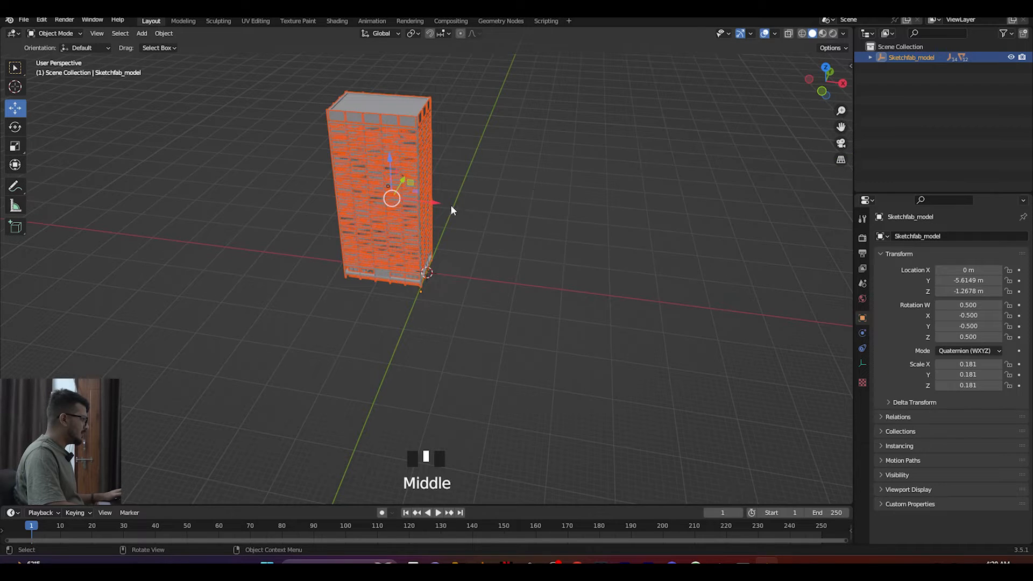
pyautogui.moveTo(429, 204); pyautogui.dragTo(474, 206)
# Step: Scale the rotated building down uniformly to about 0.138
pyautogui.moveTo(483, 207); pyautogui.dragTo(560, 150, button='middle')
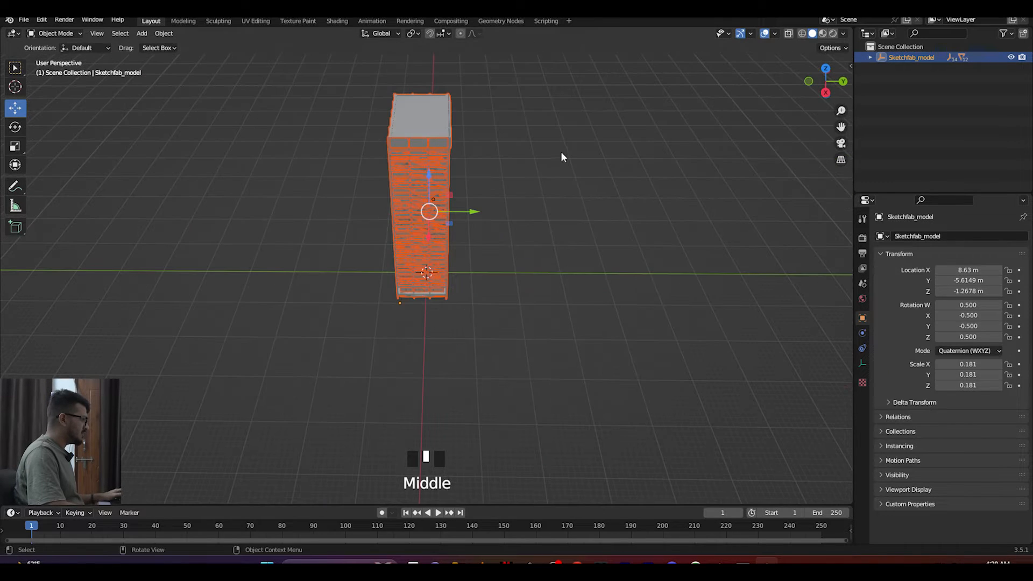
pyautogui.moveTo(552, 240); pyautogui.dragTo(640, 208, button='middle')
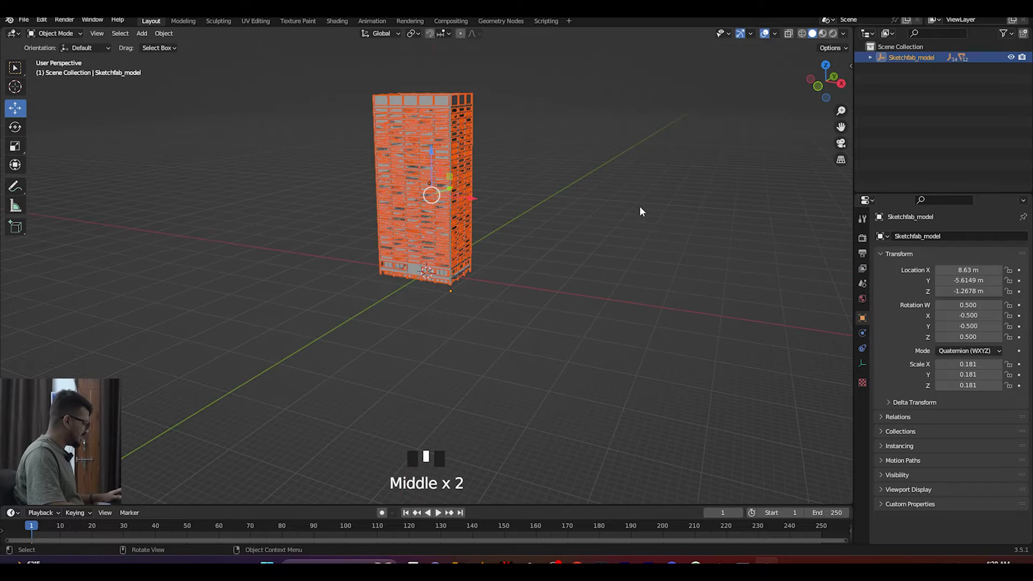
pyautogui.press('s')
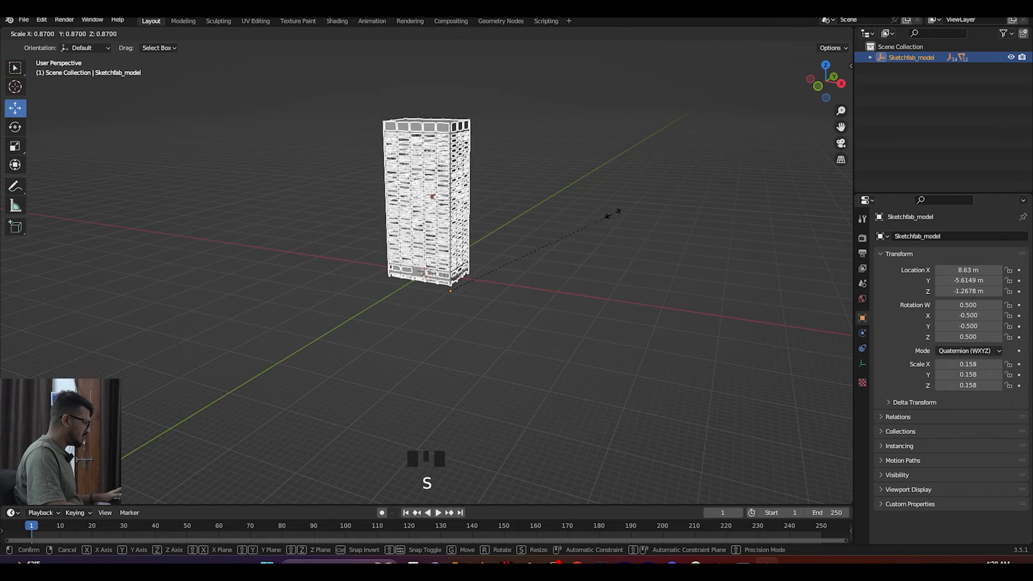
pyautogui.click(584, 217)
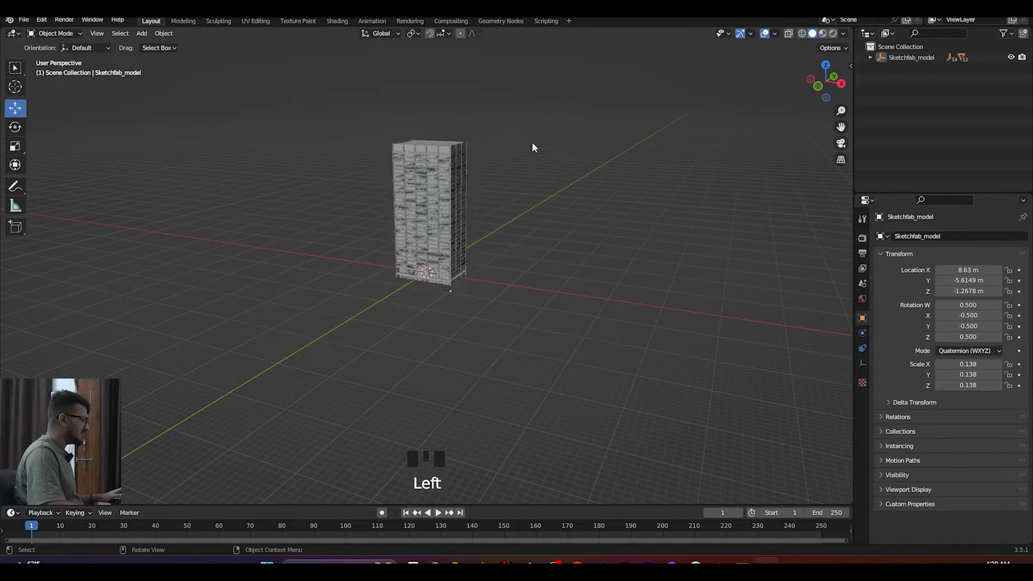
# Step: Examine the building's flat roof and its edges from close up and from several sides
pyautogui.scroll(3, 533, 145)
pyautogui.moveTo(531, 146); pyautogui.dragTo(525, 161, button='middle')
pyautogui.moveTo(839, 126); pyautogui.dragTo(883, 254)
pyautogui.scroll(2, 663, 163)
pyautogui.moveTo(663, 165); pyautogui.dragTo(523, 166, button='middle')
pyautogui.moveTo(580, 254); pyautogui.dragTo(526, 249, button='middle')
pyautogui.scroll(2, 389, 237)
pyautogui.moveTo(391, 206); pyautogui.dragTo(431, 186, button='middle')
pyautogui.scroll(-1, 482, 117)
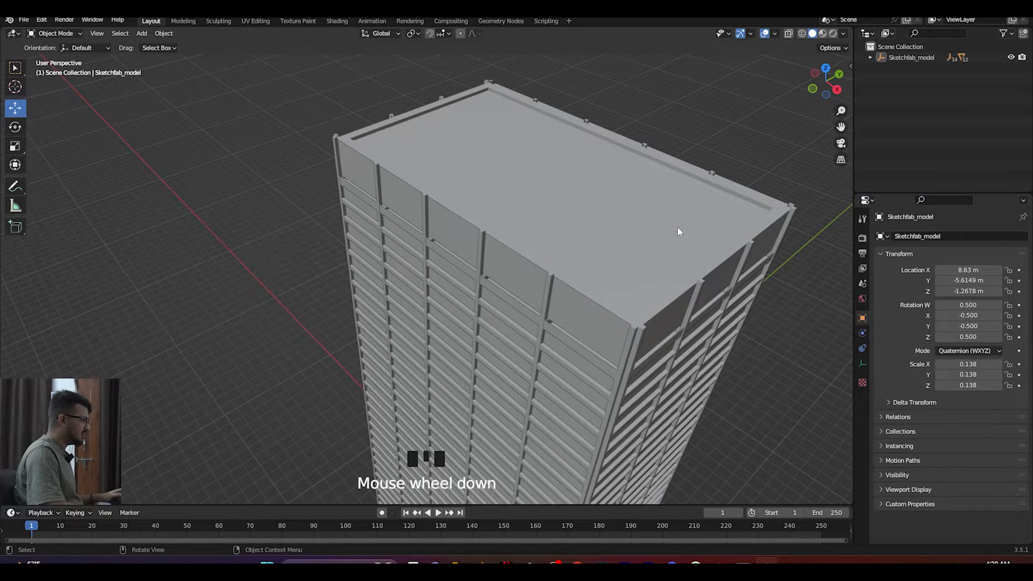
pyautogui.scroll(-2, 677, 231)
pyautogui.moveTo(668, 272); pyautogui.dragTo(592, 235, button='middle')
pyautogui.scroll(-1, 573, 212)
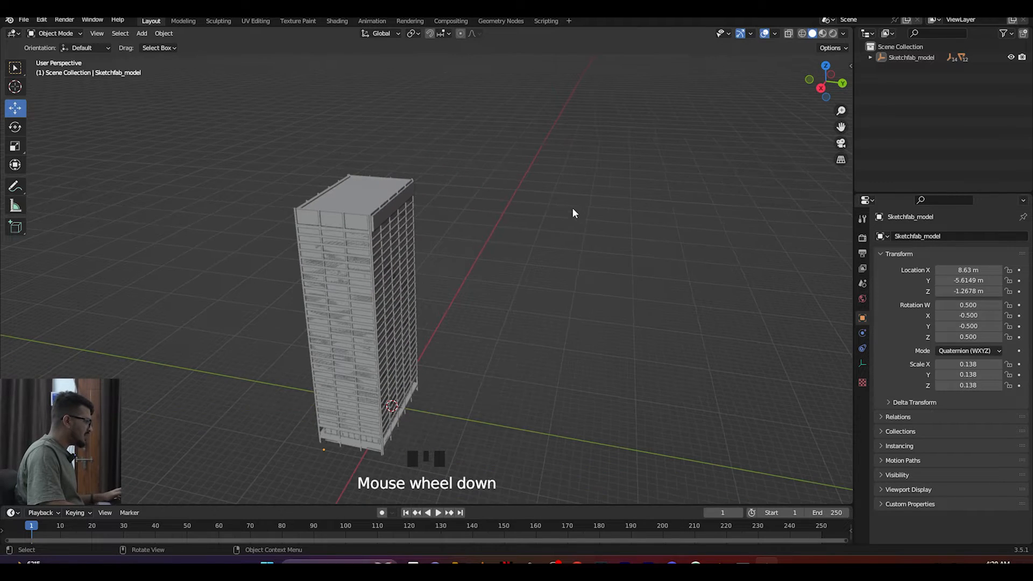
# Step: Duplicate the whole building and move the copy along Y to about 27.1 m
pyautogui.moveTo(221, 108)
pyautogui.mouseDown()
pyautogui.moveTo(282, 212)
pyautogui.moveTo(452, 433)
pyautogui.moveTo(493, 467)
pyautogui.mouseUp()
pyautogui.scroll(-1, 411, 333)
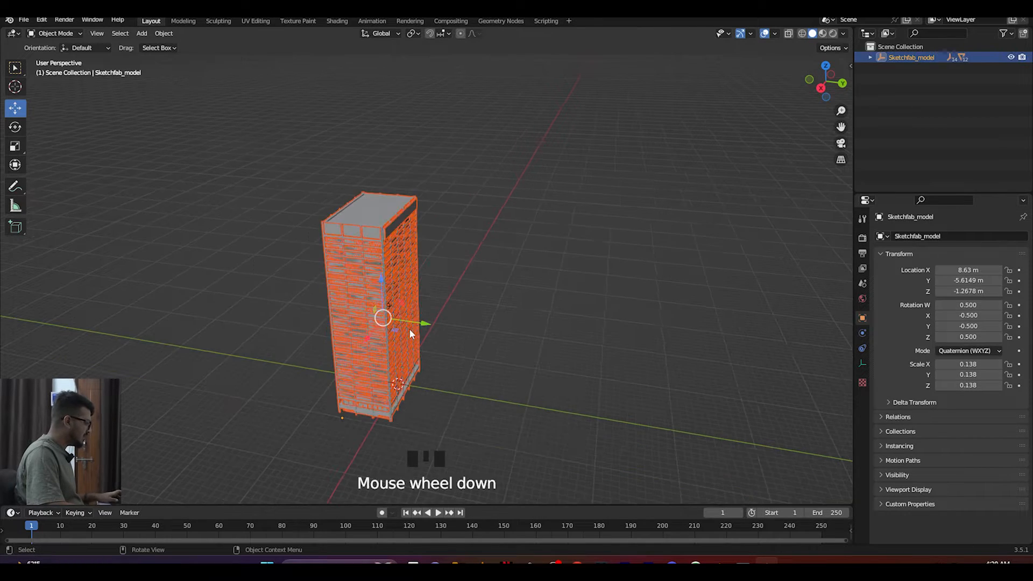
pyautogui.hotkey('shift', 'd')
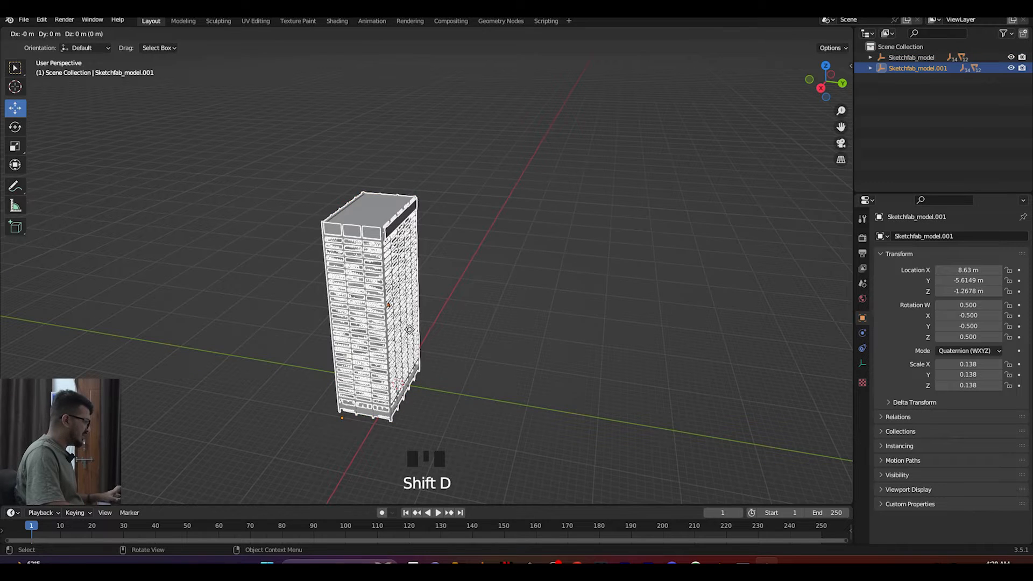
pyautogui.moveTo(422, 326); pyautogui.dragTo(654, 353)
pyautogui.moveTo(654, 353); pyautogui.dragTo(680, 360, button='middle')
# Step: Rotate the building copy by 90° about the Z axis twice
pyautogui.write('rz')
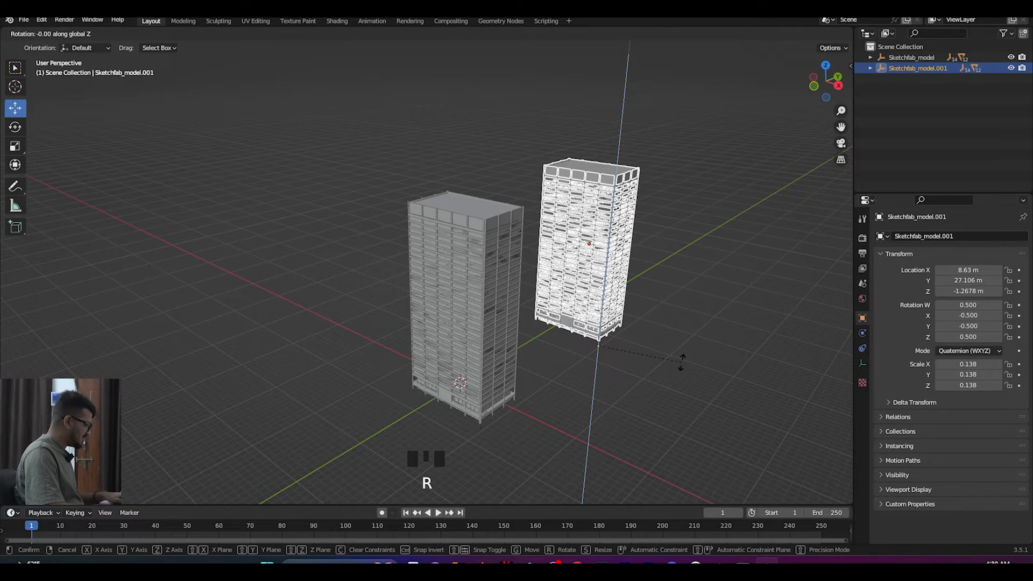
pyautogui.write('90')
pyautogui.press('Return')
pyautogui.write('rz')
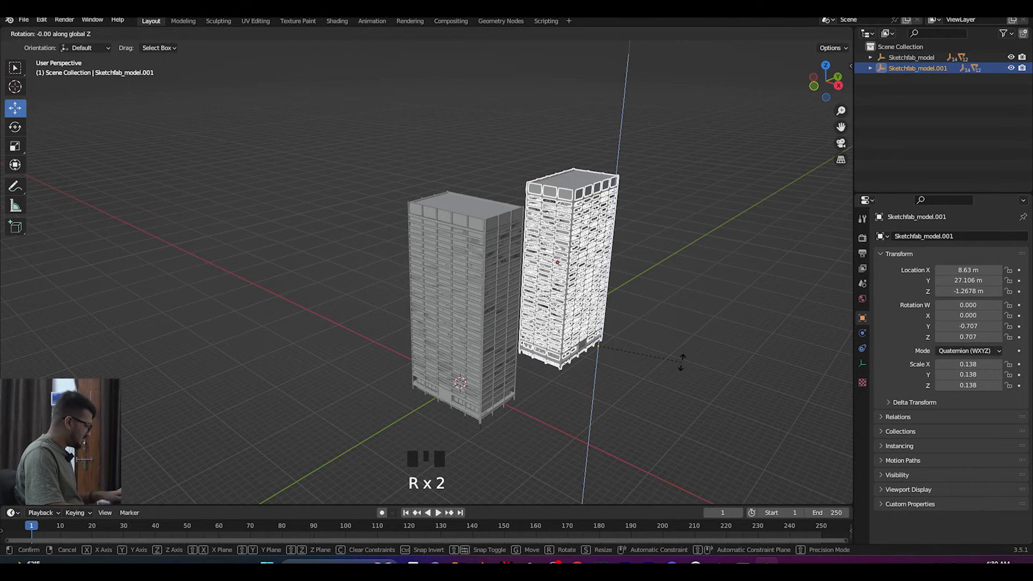
pyautogui.write('90')
pyautogui.press('Return')
pyautogui.moveTo(692, 344); pyautogui.dragTo(676, 359, button='middle')
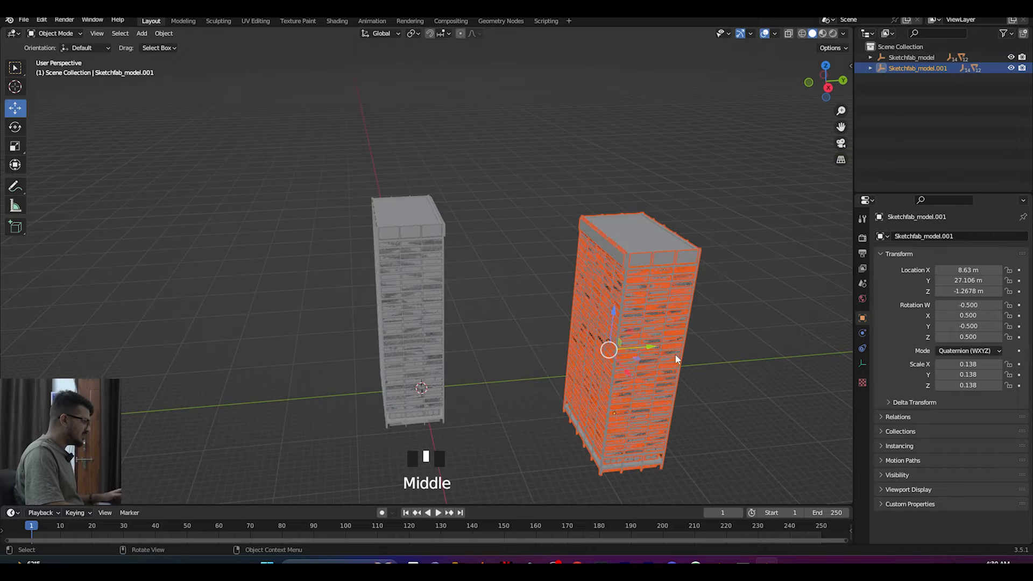
# Step: Move the building copy farther from the original, to about X -2.15 m and Y 38.76 m
pyautogui.moveTo(650, 352); pyautogui.dragTo(704, 347)
pyautogui.scroll(2, 699, 259)
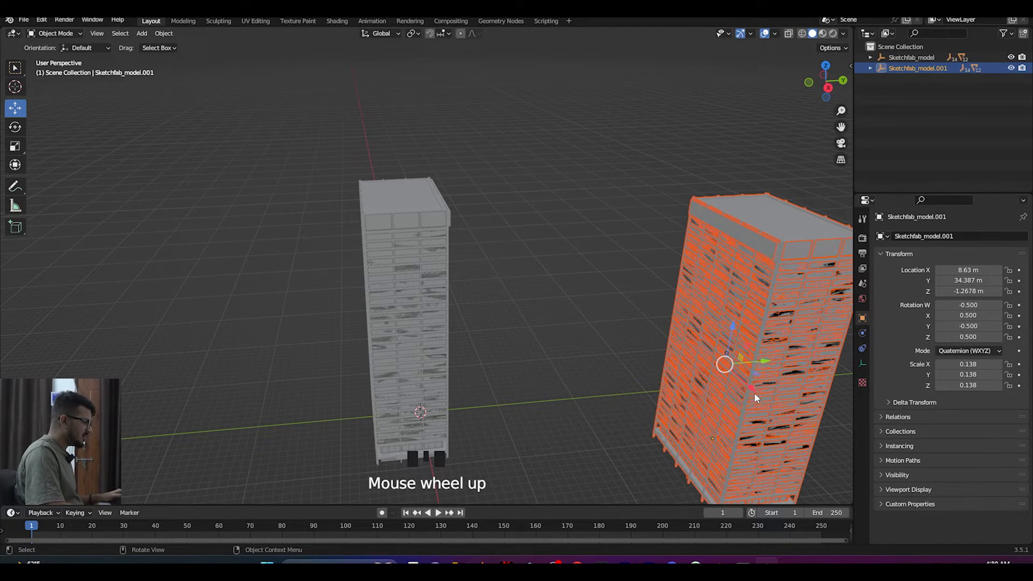
pyautogui.moveTo(754, 392); pyautogui.dragTo(730, 312)
pyautogui.scroll(-2, 710, 321)
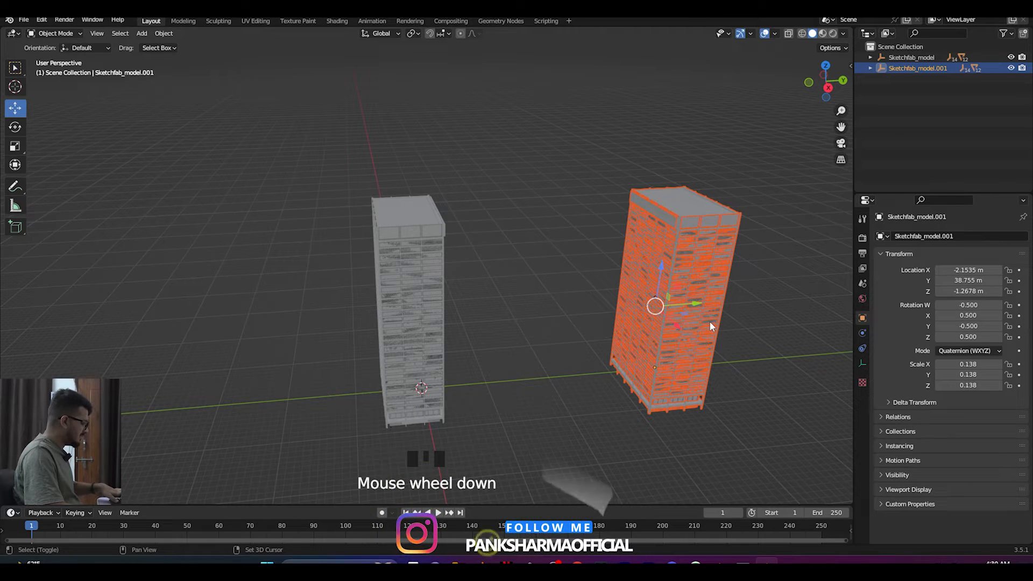
# Step: Duplicate the second building and place the copy at about X -33.6 m, Y 9.7 m, turned 90° about Z and scaled to about 0.177
pyautogui.hotkey('shift', 'd')
pyautogui.click(709, 321)
pyautogui.moveTo(676, 330); pyautogui.dragTo(439, 242)
pyautogui.scroll(3, 408, 199)
pyautogui.moveTo(399, 178); pyautogui.dragTo(449, 186, button='middle')
pyautogui.press('s')
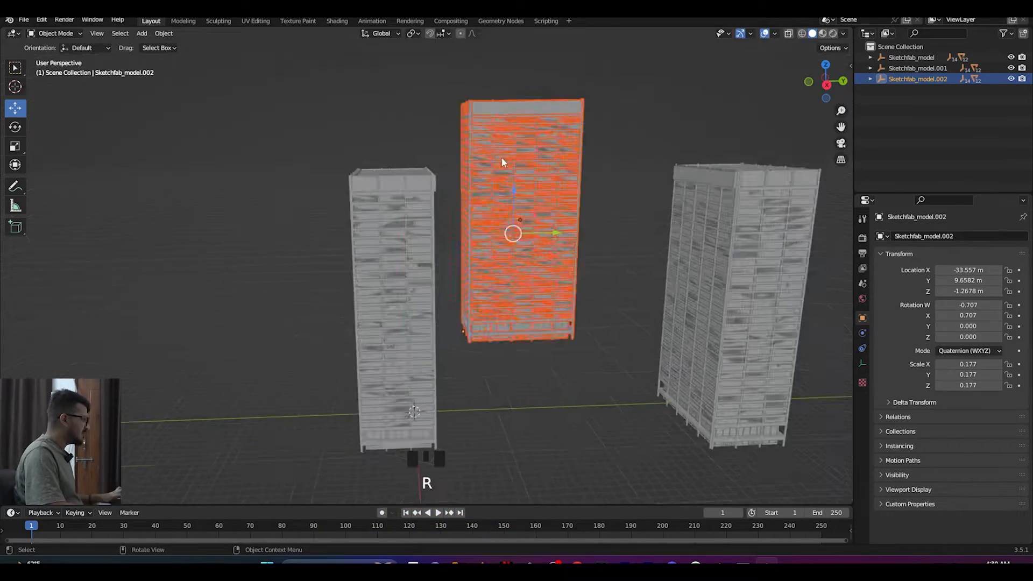
# Step: Move the third building to about Y 0.18 m and lower it to about Z -7.08 m behind the main roof
pyautogui.scroll(2, 501, 157)
pyautogui.moveTo(528, 156); pyautogui.dragTo(554, 226, button='middle')
pyautogui.press('g')
pyautogui.press('g')
pyautogui.press('z')
pyautogui.click(580, 269)
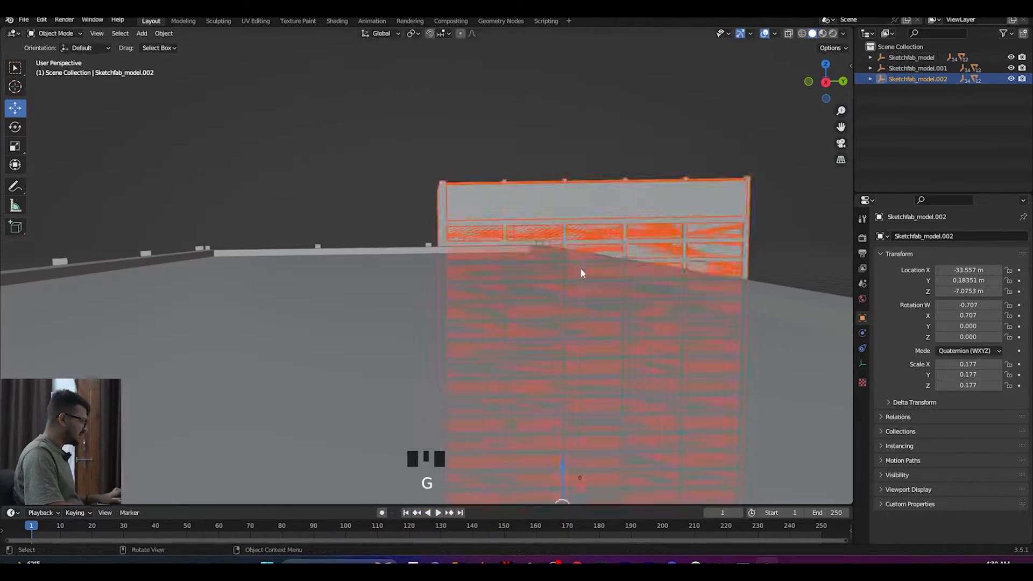
# Step: Duplicate the third building, scale the copy to about 0.216 and place it at about X -64.3 m, Y -26.6 m
pyautogui.scroll(-5, 580, 268)
pyautogui.moveTo(580, 269); pyautogui.dragTo(421, 266, button='middle')
pyautogui.hotkey('shift', 'd')
pyautogui.moveTo(421, 265)
pyautogui.mouseDown()
pyautogui.moveTo(364, 295)
pyautogui.moveTo(282, 272)
pyautogui.mouseUp()
pyautogui.press('s')
pyautogui.press('z')
pyautogui.click(347, 284)
pyautogui.scroll(1, 370, 270)
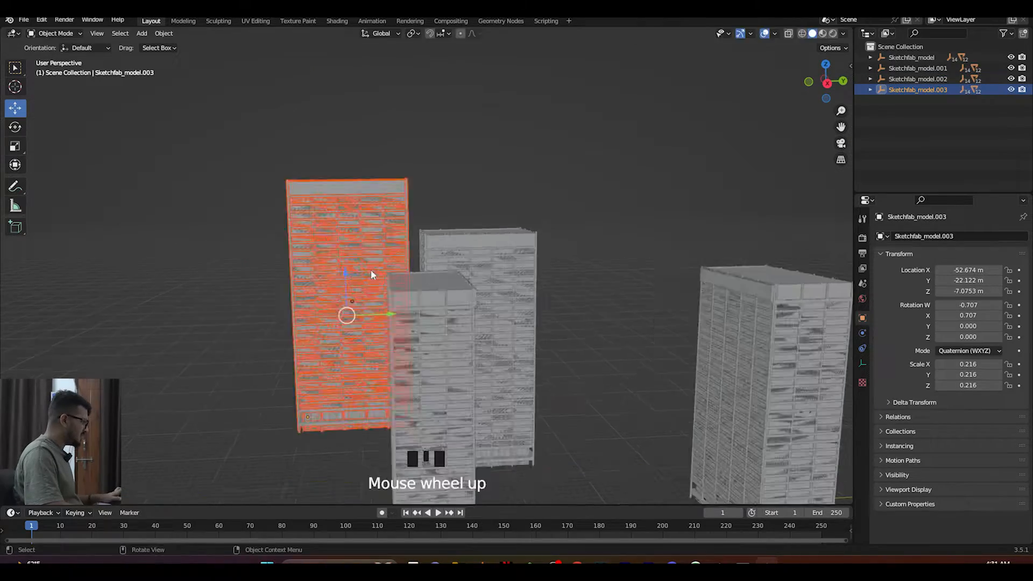
pyautogui.moveTo(370, 270); pyautogui.dragTo(302, 333, button='middle')
pyautogui.moveTo(302, 334); pyautogui.dragTo(272, 339)
# Step: Duplicate one of the buildings, move the copy to an empty side of the main building and rotate it 90° about Z
pyautogui.moveTo(705, 322); pyautogui.dragTo(682, 360, button='middle')
pyautogui.moveTo(619, 301); pyautogui.dragTo(506, 177)
pyautogui.hotkey('shift', 'd')
pyautogui.moveTo(576, 249); pyautogui.dragTo(661, 265)
pyautogui.moveTo(661, 265); pyautogui.dragTo(516, 291, button='middle')
pyautogui.moveTo(602, 355); pyautogui.dragTo(420, 398)
pyautogui.press('r')
pyautogui.press('z')
pyautogui.press('9')
pyautogui.press('0')
pyautogui.press('Return')
# Step: Duplicate the newly turned building, move the copy about 46 m along Y and rescale it
pyautogui.moveTo(419, 377)
pyautogui.mouseDown(button='middle')
pyautogui.moveTo(315, 301)
pyautogui.moveTo(267, 283)
pyautogui.mouseUp(button='middle')
pyautogui.hotkey('shift', 'd')
pyautogui.moveTo(267, 282)
pyautogui.mouseDown()
pyautogui.moveTo(287, 346)
pyautogui.moveTo(358, 431)
pyautogui.mouseUp()
pyautogui.click(287, 346)
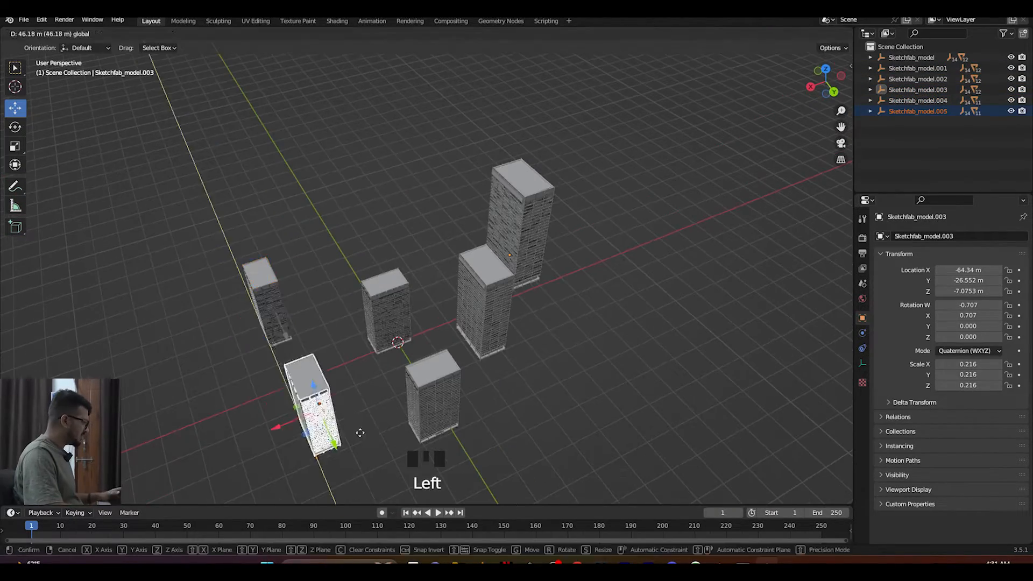
pyautogui.moveTo(357, 431); pyautogui.dragTo(369, 258, button='middle')
pyautogui.scroll(3, 369, 258)
pyautogui.press('s')
pyautogui.click(369, 258)
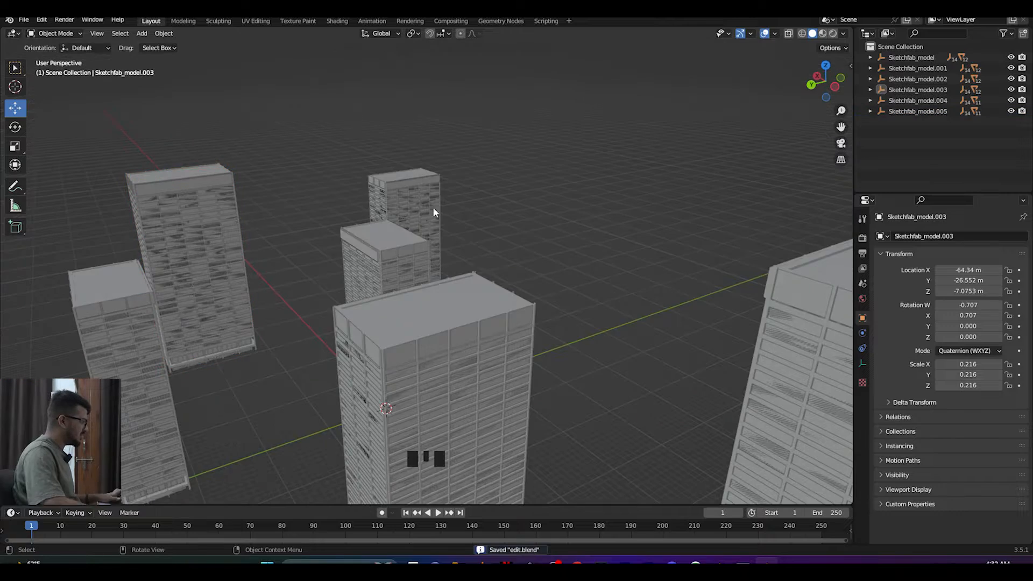
# Step: Switch the viewport shading to Material Preview to show the building textures
pyautogui.scroll(-3, 537, 278)
pyautogui.moveTo(537, 277); pyautogui.dragTo(590, 295, button='middle')
pyautogui.scroll(1, 527, 305)
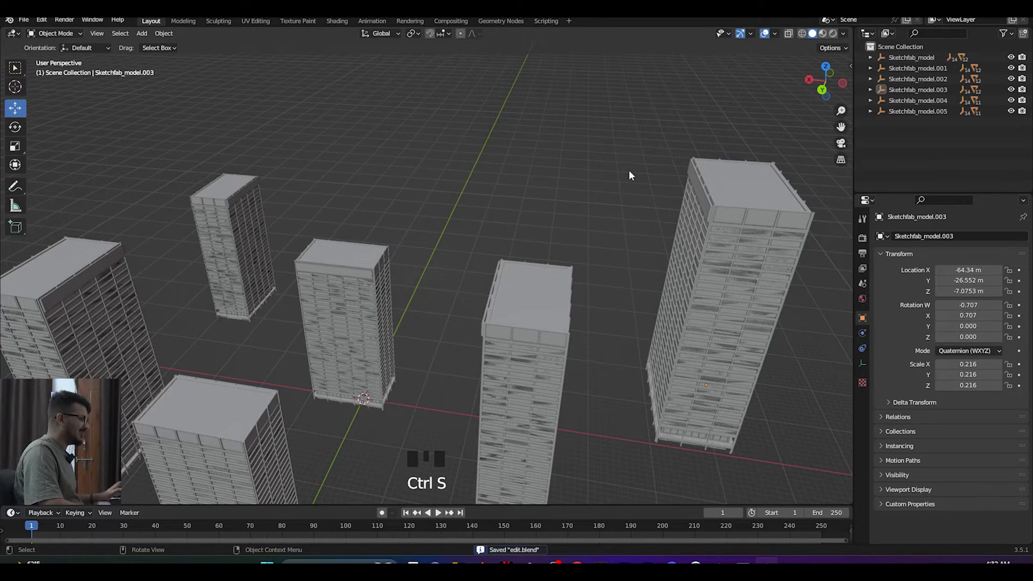
pyautogui.click(821, 34)
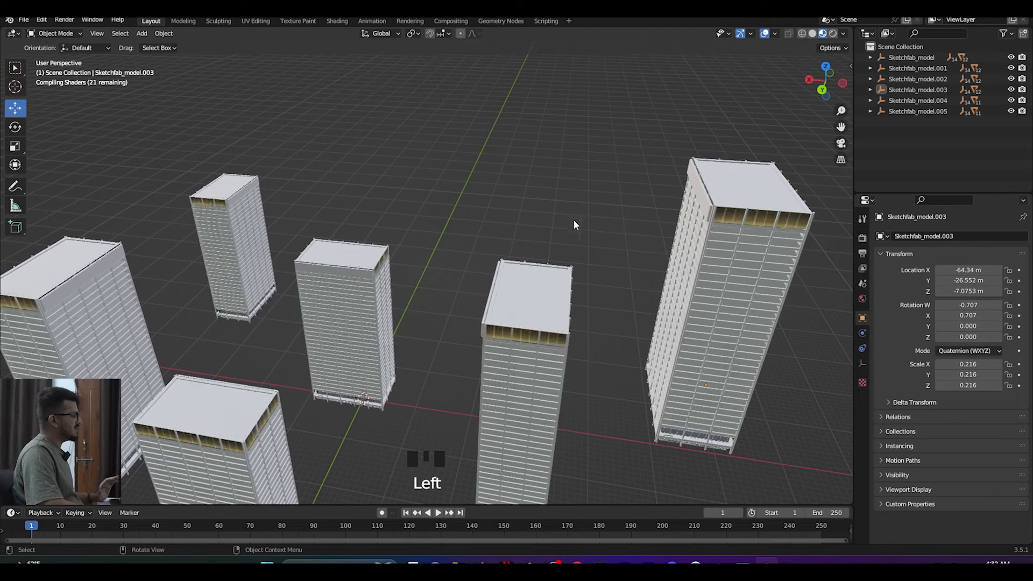
pyautogui.moveTo(583, 251); pyautogui.dragTo(620, 250, button='middle')
pyautogui.moveTo(607, 163); pyautogui.dragTo(569, 170, button='middle')
# Step: Select a small outer building with the LOOP sign, place a duplicate in the empty area across the main building and rescale it
pyautogui.moveTo(570, 169); pyautogui.dragTo(640, 259)
pyautogui.moveTo(691, 304); pyautogui.dragTo(690, 305)
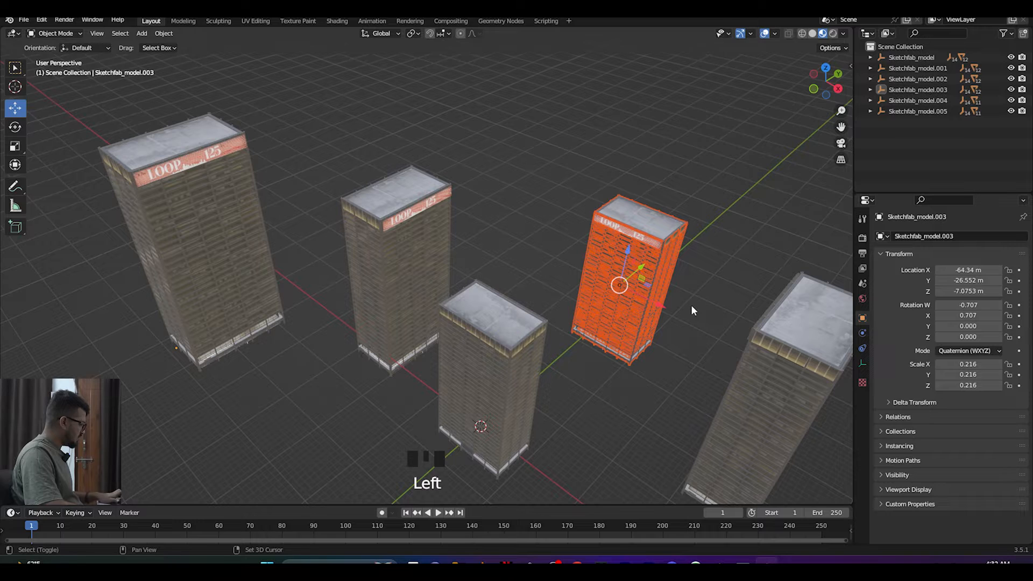
pyautogui.hotkey('shift', 'd')
pyautogui.scroll(-2, 645, 299)
pyautogui.moveTo(590, 267); pyautogui.dragTo(361, 407)
pyautogui.press('s')
pyautogui.click(437, 411)
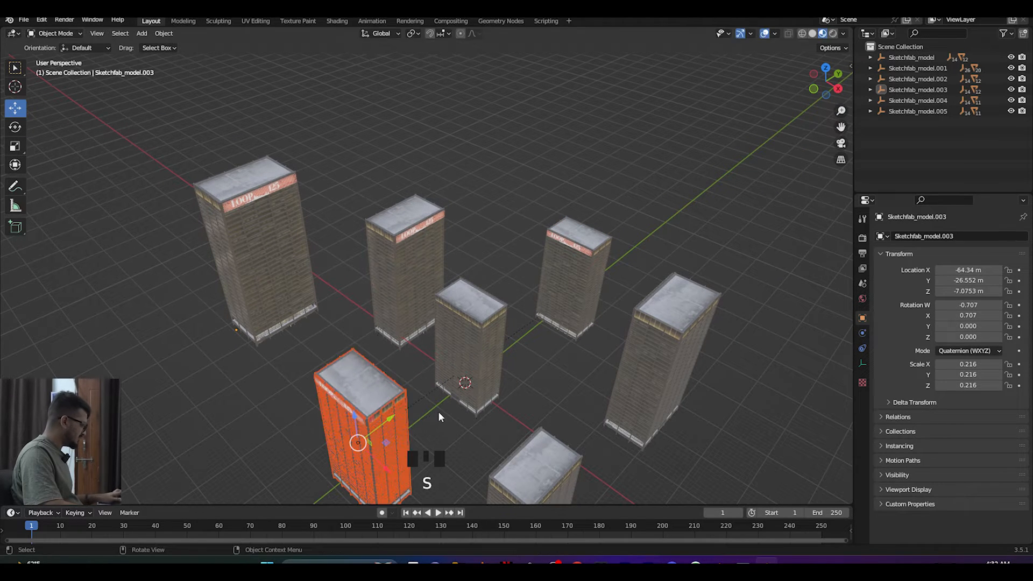
# Step: Rotate the new building copy by 90° about the Z axis twice
pyautogui.write('rz90')
pyautogui.press('Return')
pyautogui.write('rz90')
pyautogui.press('Return')
pyautogui.moveTo(438, 412); pyautogui.dragTo(320, 392, button='middle')
pyautogui.scroll(2, 324, 412)
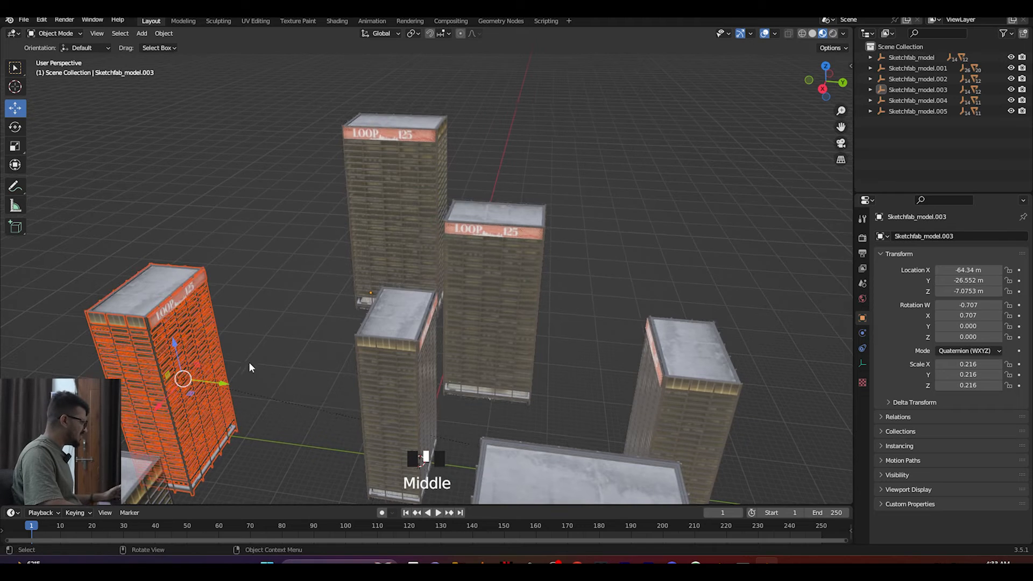
# Step: Undo the copy's last turn, rotate it a quarter turn about the Z axis again and deselect it
pyautogui.moveTo(221, 347); pyautogui.dragTo(226, 348, button='middle')
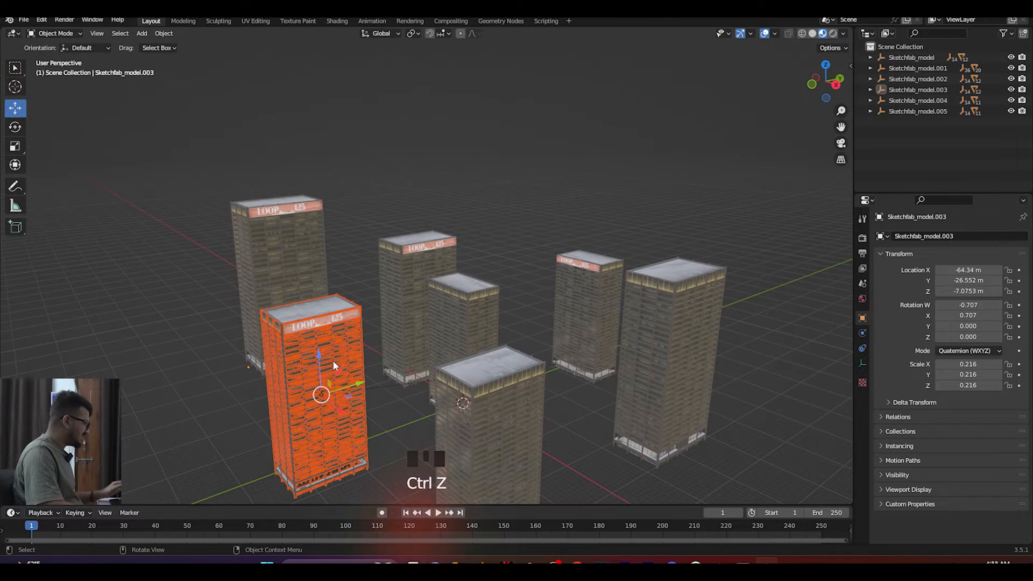
pyautogui.moveTo(333, 360)
pyautogui.mouseDown(button='middle')
pyautogui.moveTo(344, 377)
pyautogui.moveTo(290, 383)
pyautogui.moveTo(317, 358)
pyautogui.mouseUp(button='middle')
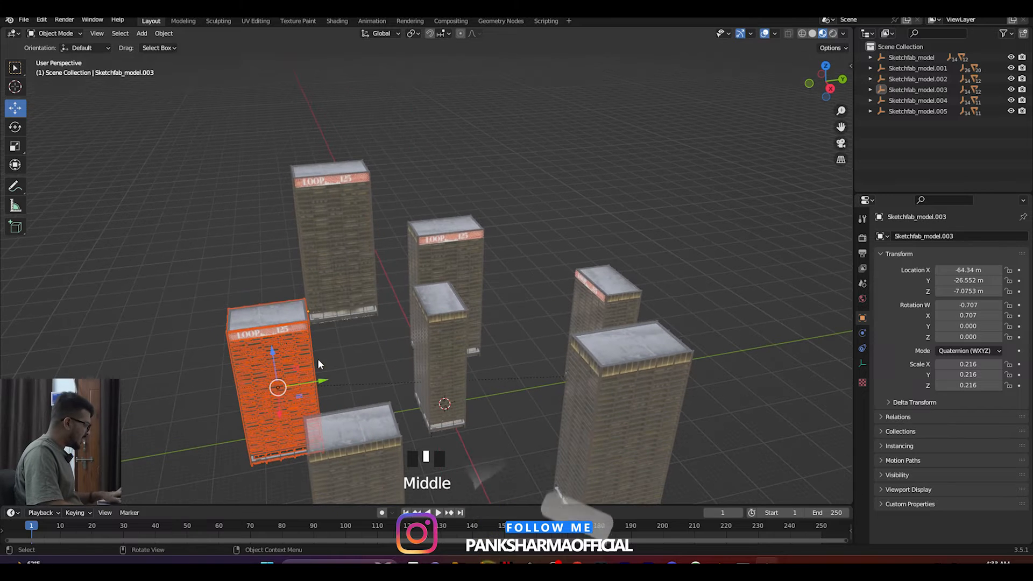
pyautogui.press('r')
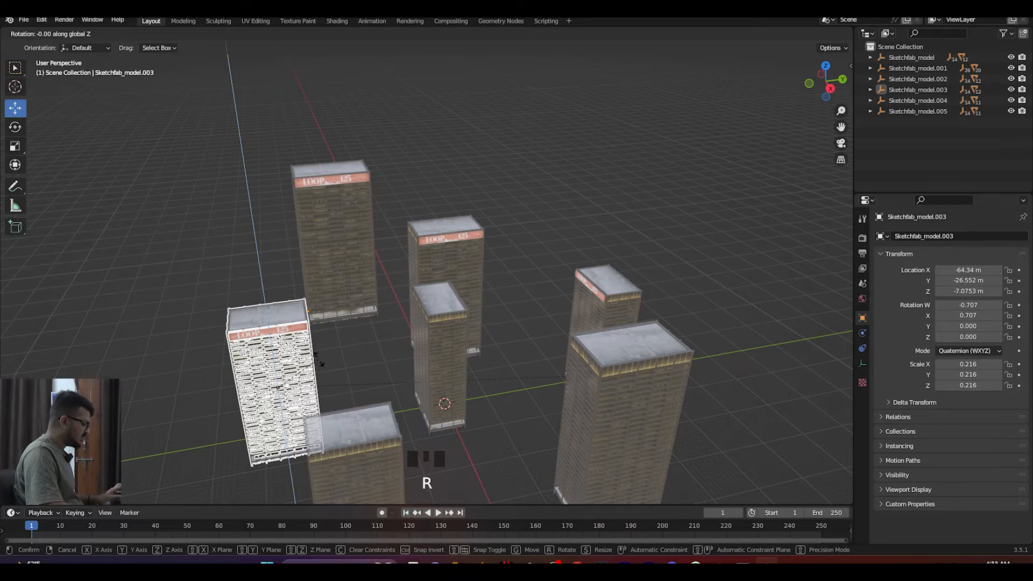
pyautogui.click(317, 358)
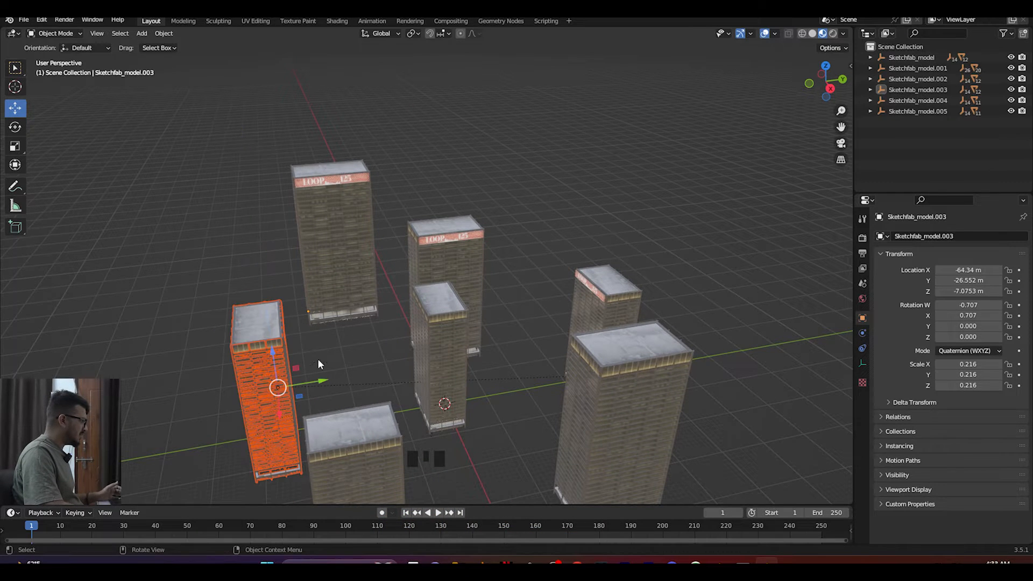
pyautogui.moveTo(321, 363); pyautogui.dragTo(302, 365, button='middle')
pyautogui.moveTo(308, 365); pyautogui.dragTo(297, 341, button='middle')
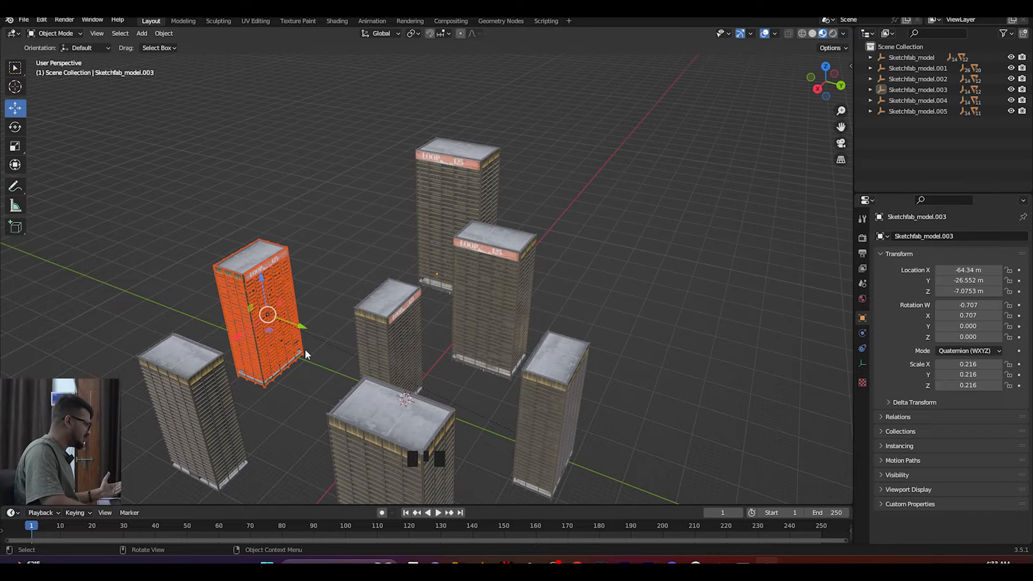
pyautogui.moveTo(336, 321); pyautogui.dragTo(347, 299, button='middle')
pyautogui.click(349, 301)
# Step: Search the add-on preferences for "image" to check whether Import Images as Planes is enabled
pyautogui.scroll(3, 444, 314)
pyautogui.moveTo(444, 314); pyautogui.dragTo(524, 347, button='middle')
pyautogui.scroll(-1, 550, 352)
pyautogui.scroll(-5, 554, 359)
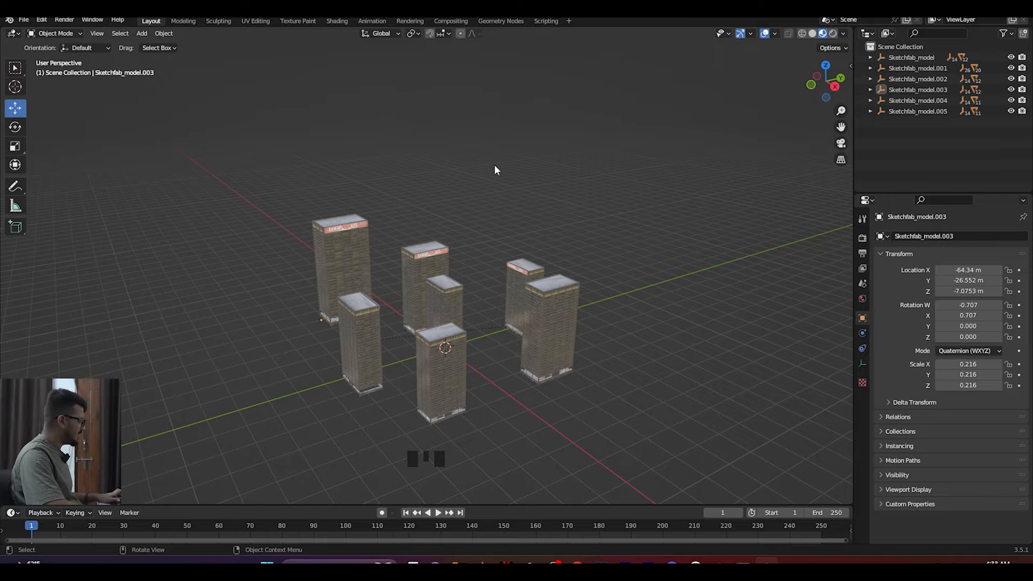
pyautogui.hotkey('shift', 'a')
pyautogui.moveTo(466, 287)
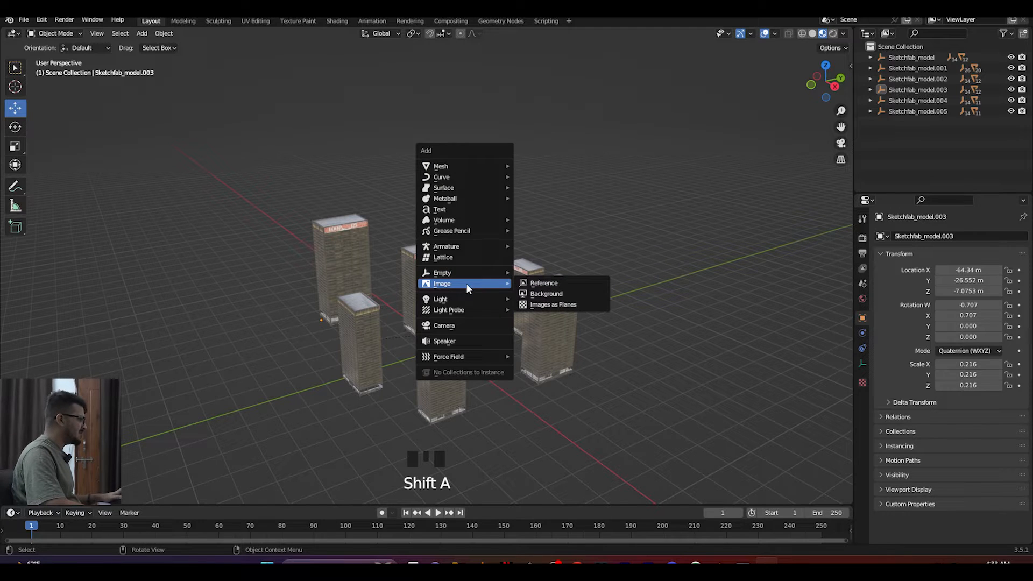
pyautogui.click(545, 304)
pyautogui.click(41, 20)
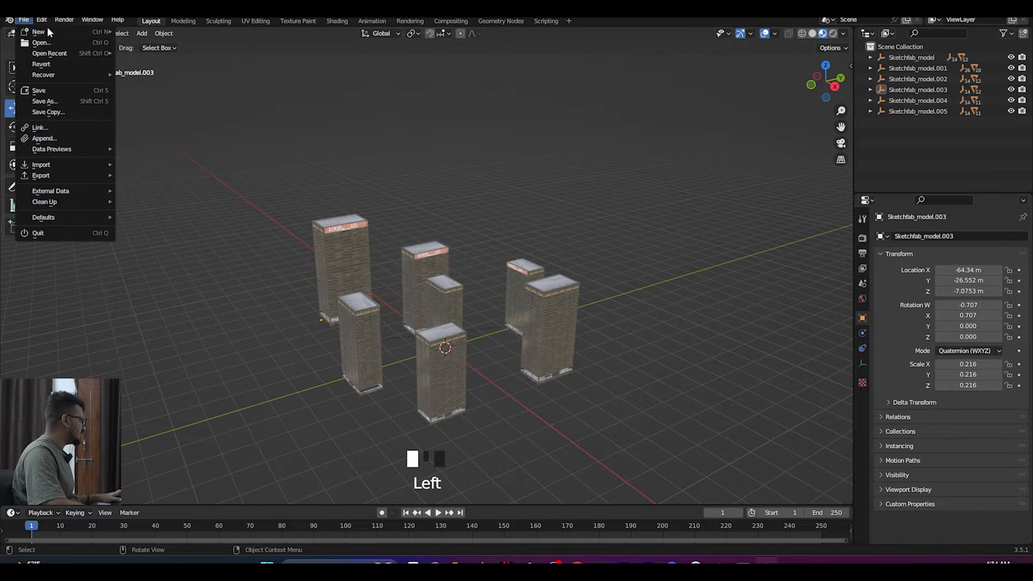
pyautogui.click(72, 172)
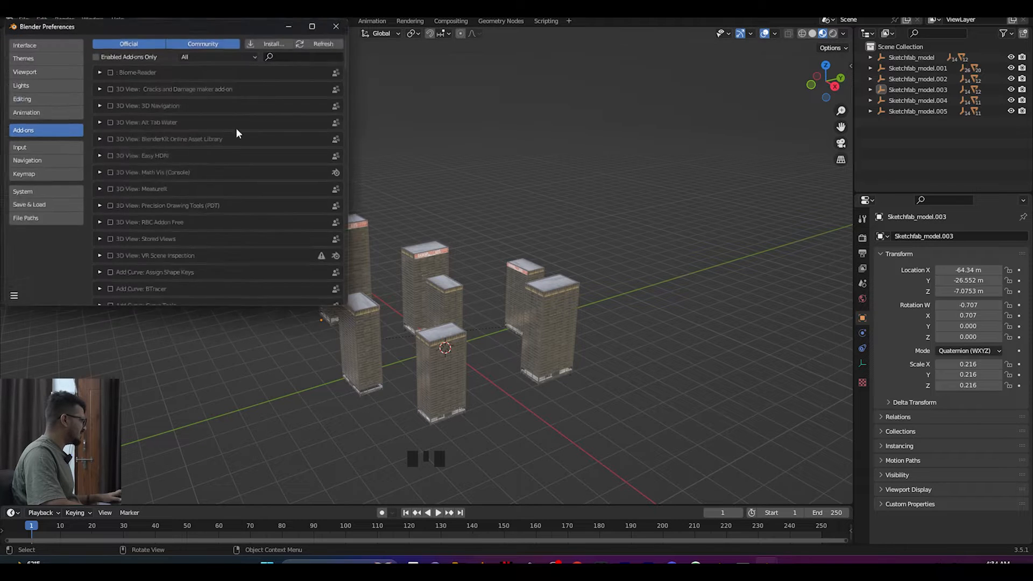
pyautogui.click(302, 54)
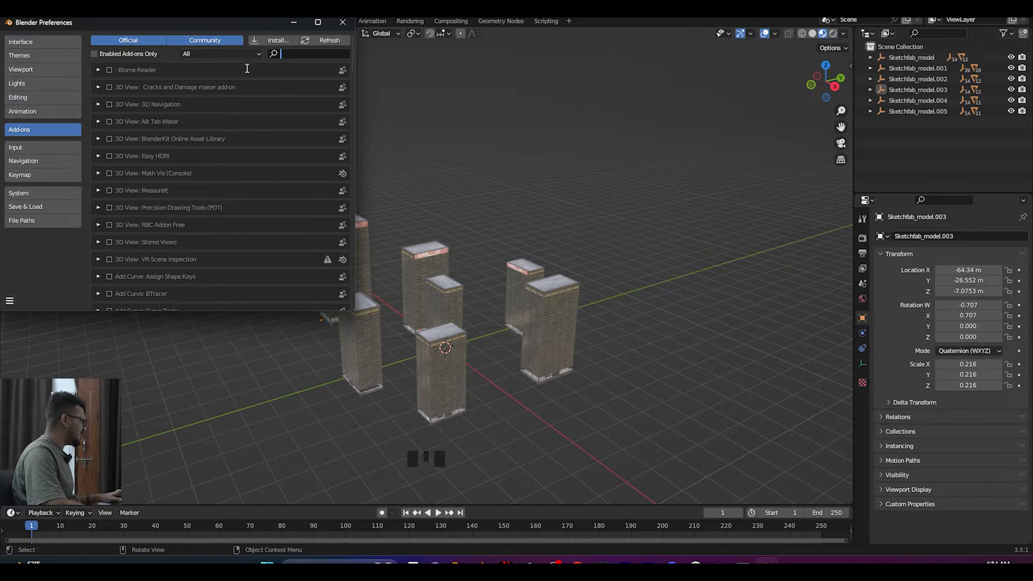
pyautogui.write('image')
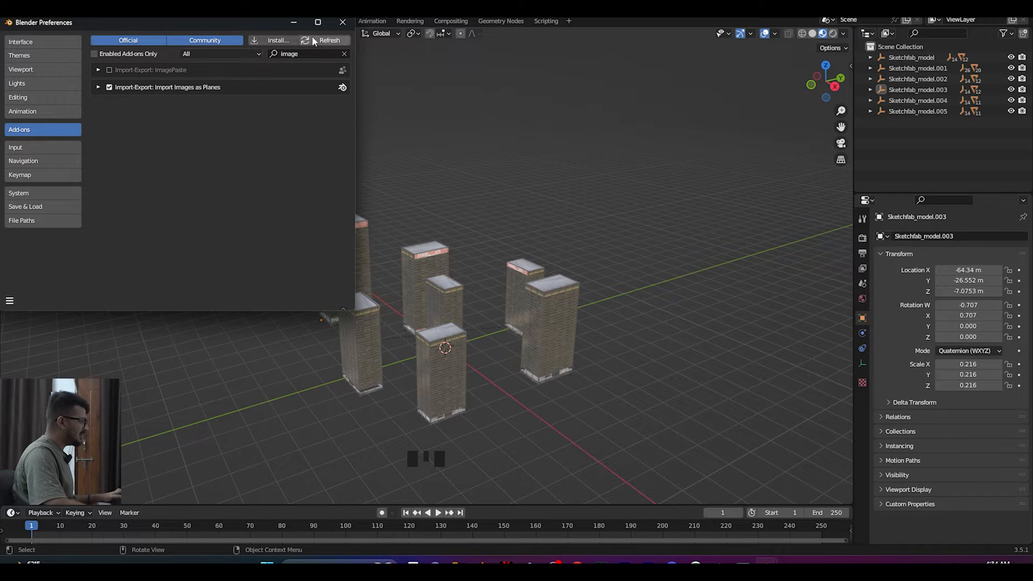
pyautogui.click(343, 22)
# Step: Import the Pexels night-city JPG from the ASSETS\Images folder as an image plane
pyautogui.hotkey('shift', 'a')
pyautogui.moveTo(437, 277)
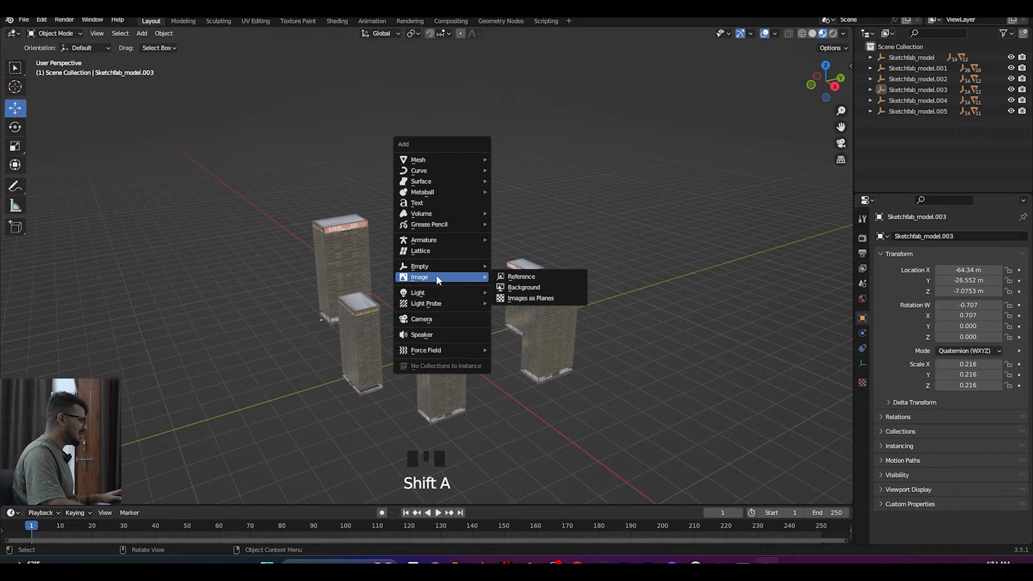
pyautogui.click(508, 299)
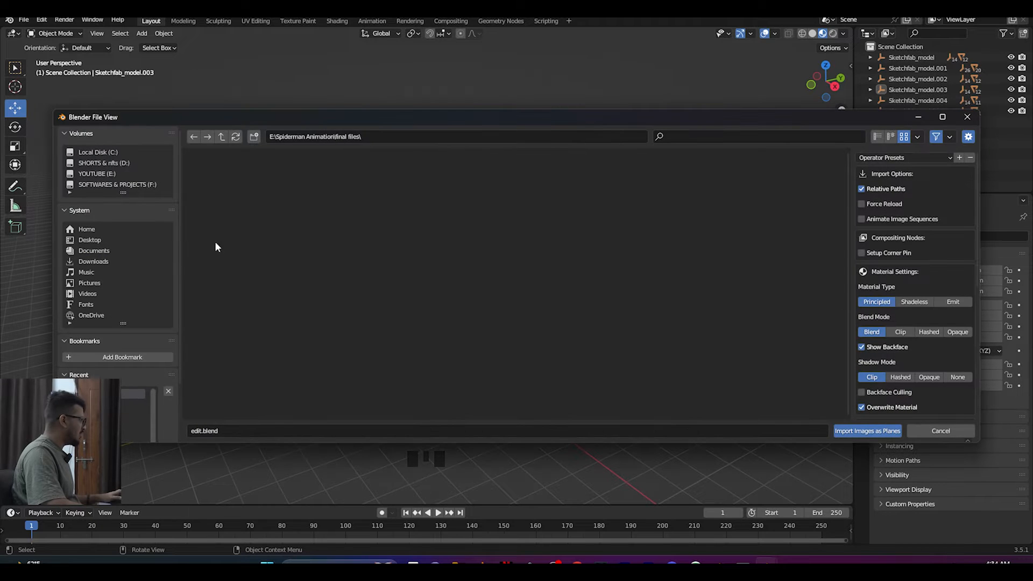
pyautogui.click(225, 137)
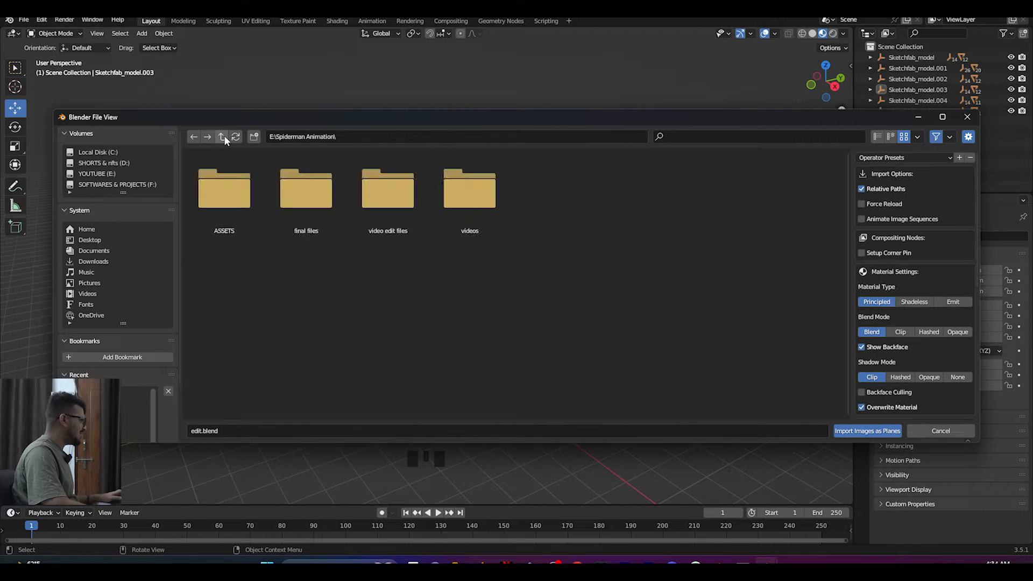
pyautogui.doubleClick(237, 197)
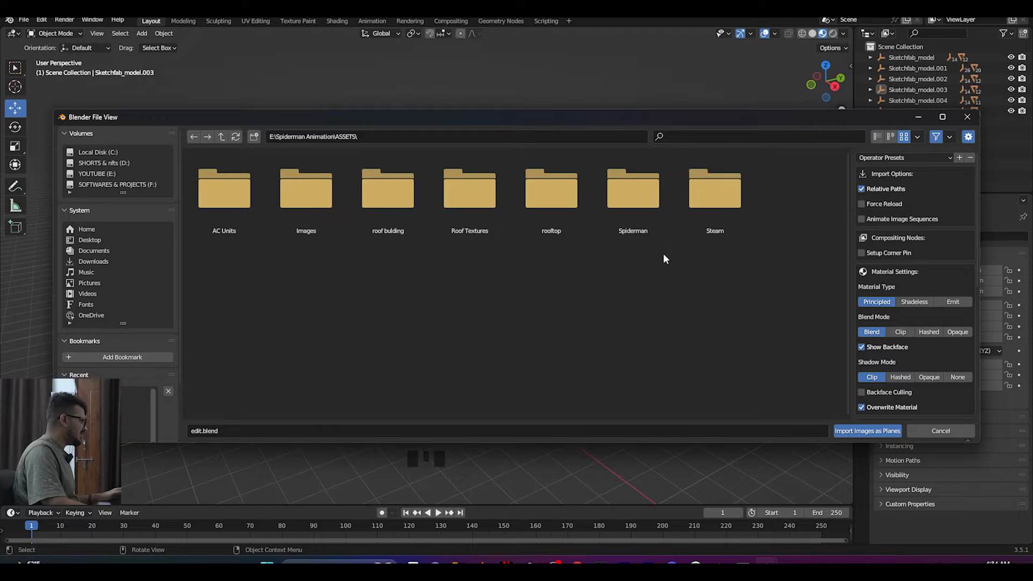
pyautogui.doubleClick(315, 191)
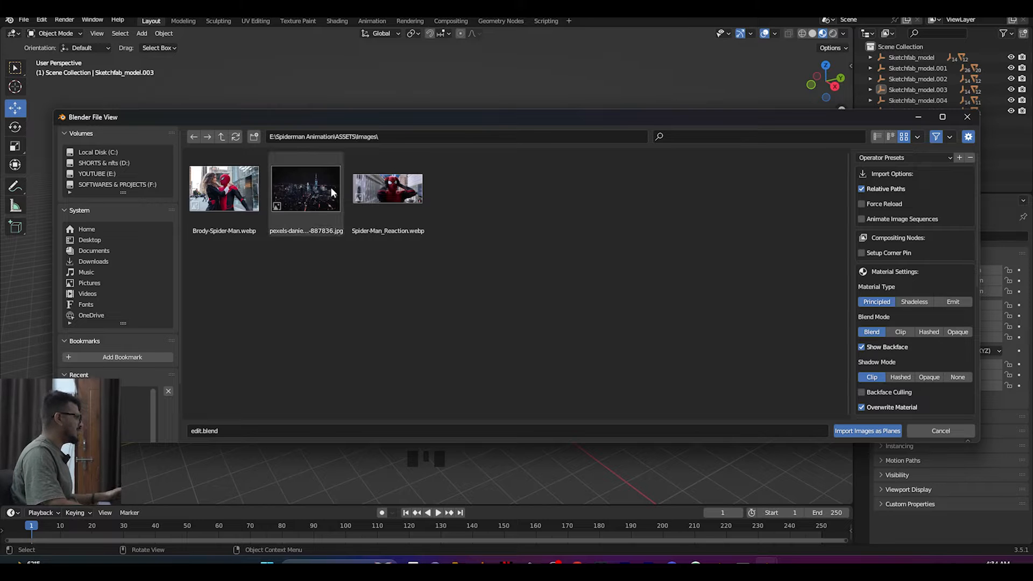
pyautogui.click(297, 191)
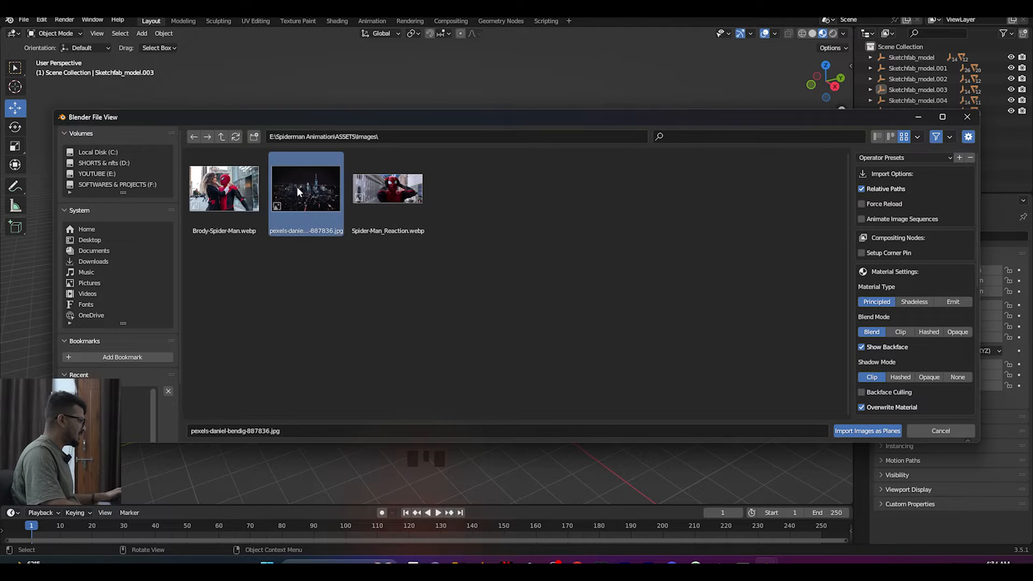
pyautogui.doubleClick(297, 191)
# Step: Scale the night-city image plane up to about 42.69
pyautogui.moveTo(473, 344); pyautogui.dragTo(499, 386, button='middle')
pyautogui.scroll(5, 494, 365)
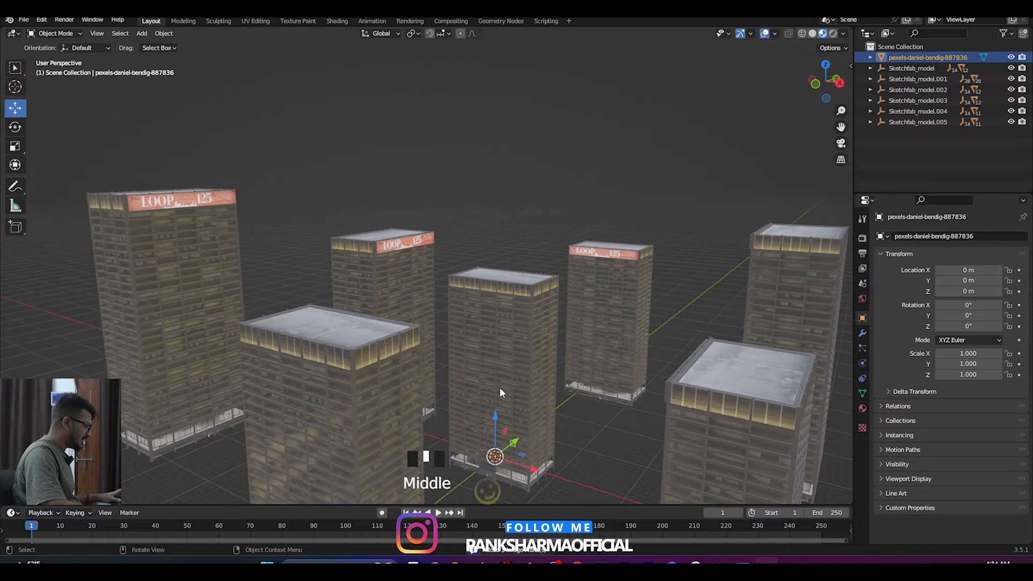
pyautogui.scroll(-2, 527, 443)
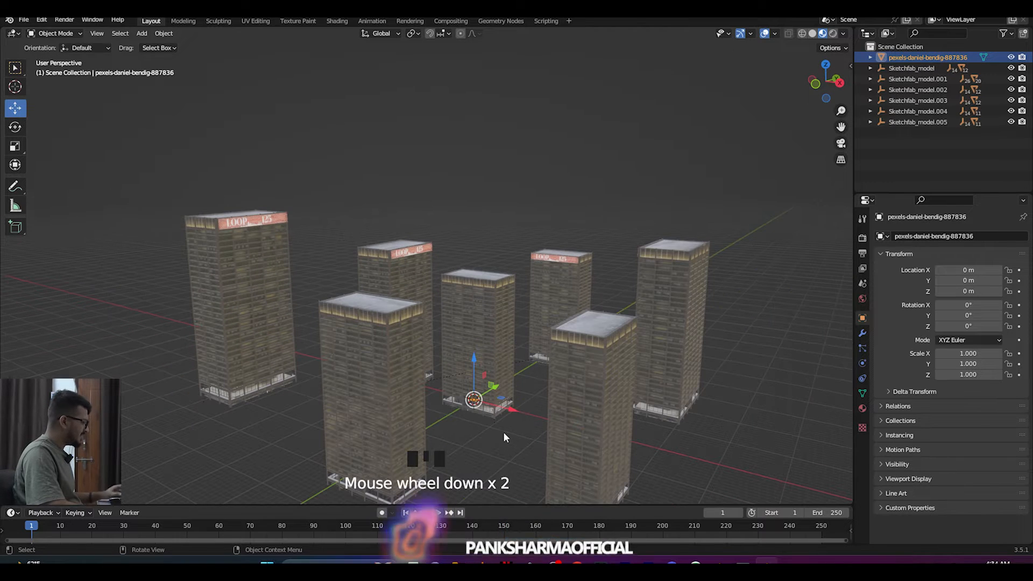
pyautogui.press('s')
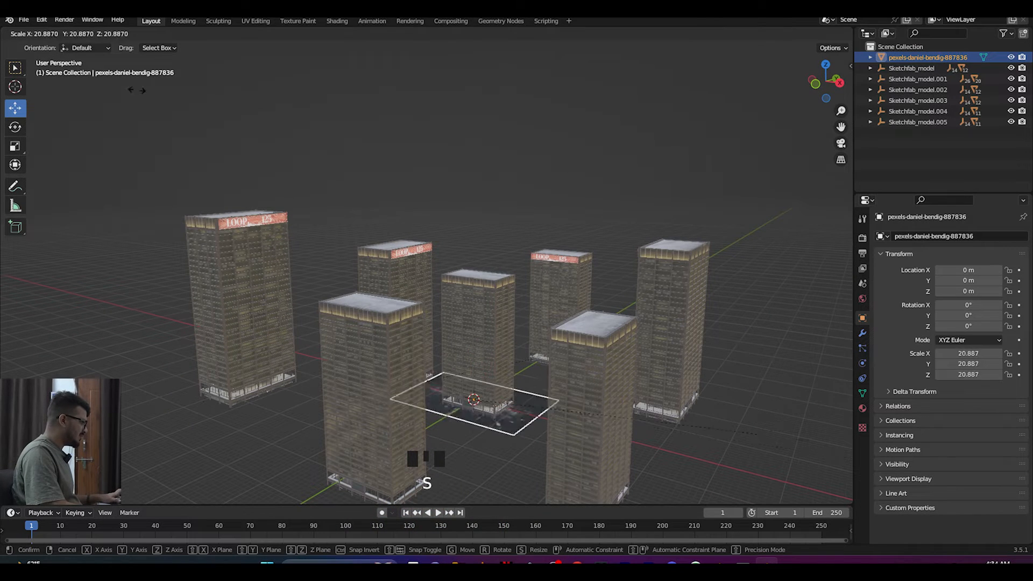
pyautogui.click(2, 139)
pyautogui.scroll(-3, 3, 139)
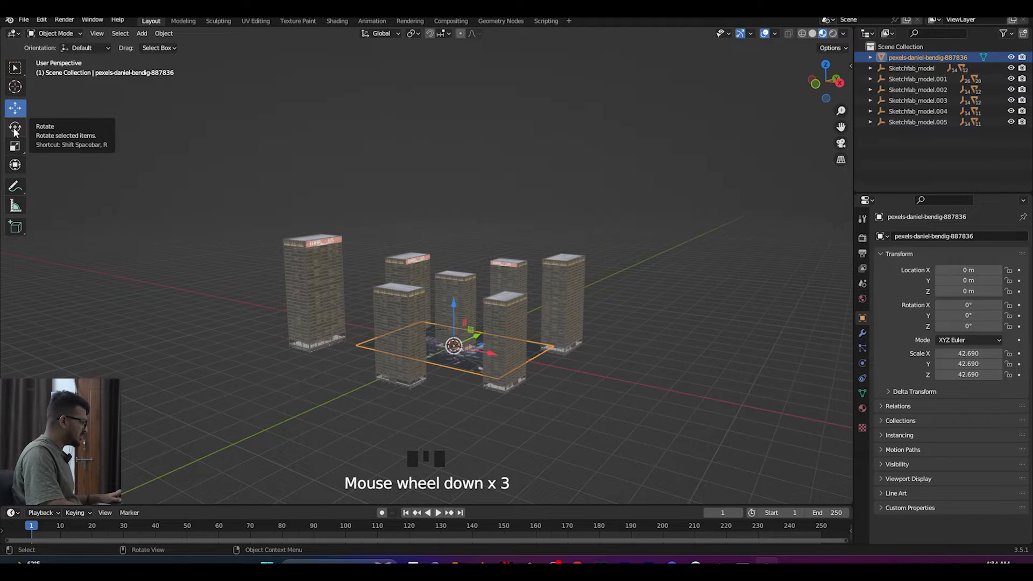
# Step: Stand the image plane upright by rotating it 90° about X and 90° about Z
pyautogui.click(15, 127)
pyautogui.moveTo(163, 230); pyautogui.dragTo(377, 334, button='middle')
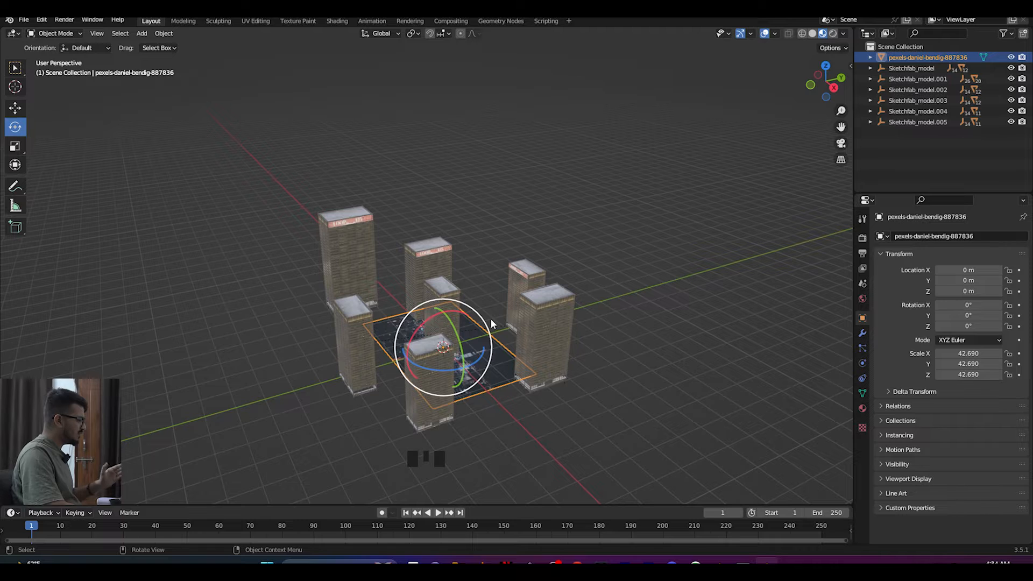
pyautogui.moveTo(364, 339); pyautogui.dragTo(392, 344, button='middle')
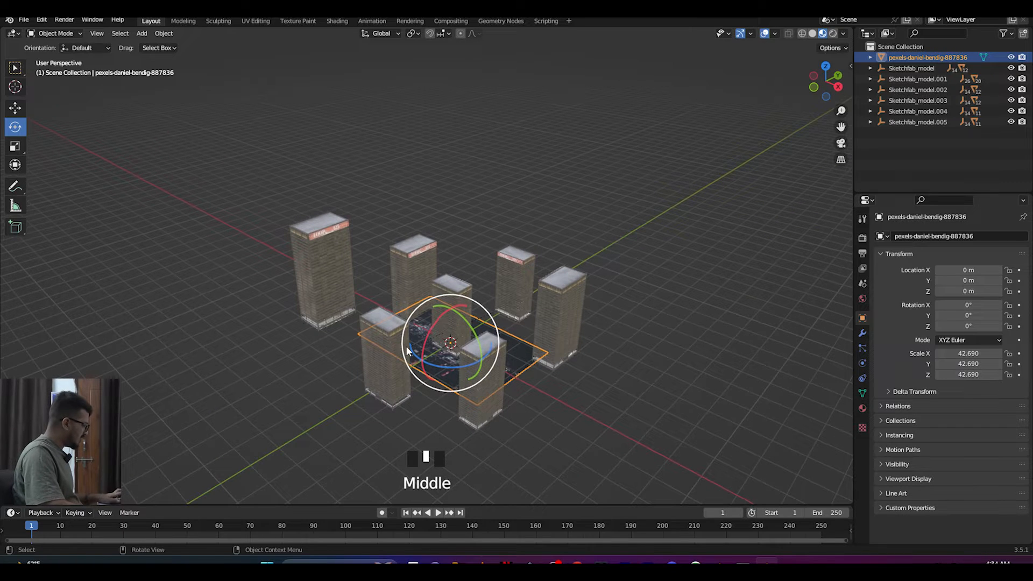
pyautogui.write('rx90')
pyautogui.press('Return')
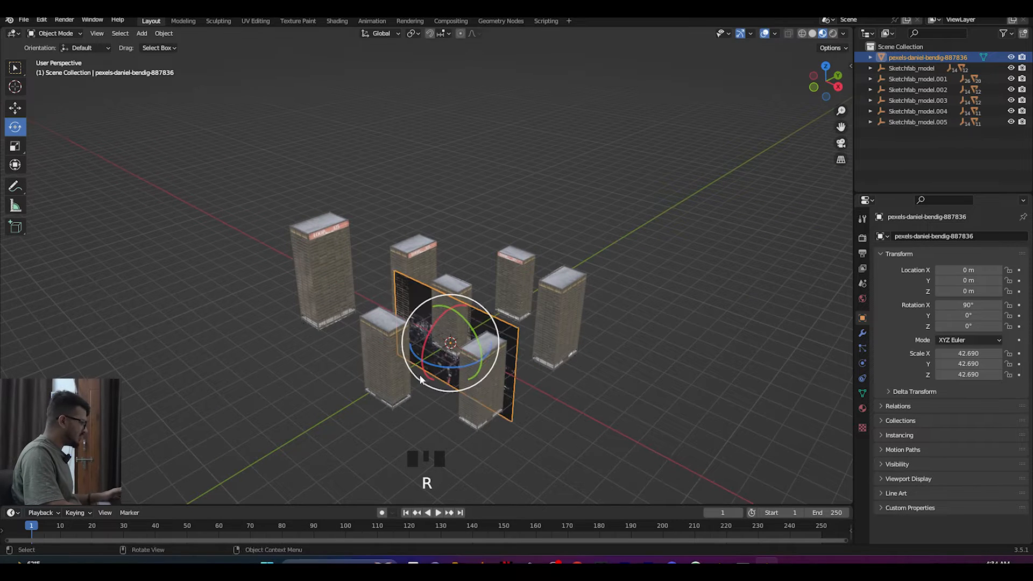
pyautogui.moveTo(421, 379); pyautogui.dragTo(457, 376, button='middle')
pyautogui.write('rz90')
pyautogui.press('Return')
# Step: Move the image plane behind the buildings to about X -91.5 m and raise it to about Z 19.9 m
pyautogui.moveTo(447, 399); pyautogui.dragTo(387, 407, button='middle')
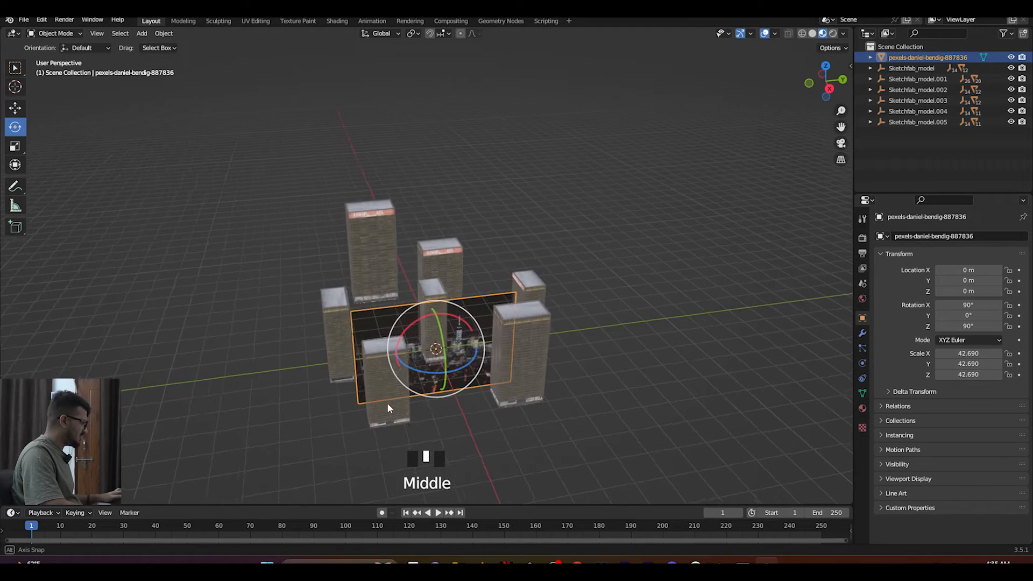
pyautogui.click(14, 108)
pyautogui.moveTo(377, 323); pyautogui.dragTo(446, 326, button='middle')
pyautogui.moveTo(447, 326); pyautogui.dragTo(446, 288)
pyautogui.moveTo(447, 287); pyautogui.dragTo(483, 314, button='middle')
pyautogui.moveTo(483, 315); pyautogui.dragTo(357, 267)
pyautogui.moveTo(357, 267); pyautogui.dragTo(282, 256, button='middle')
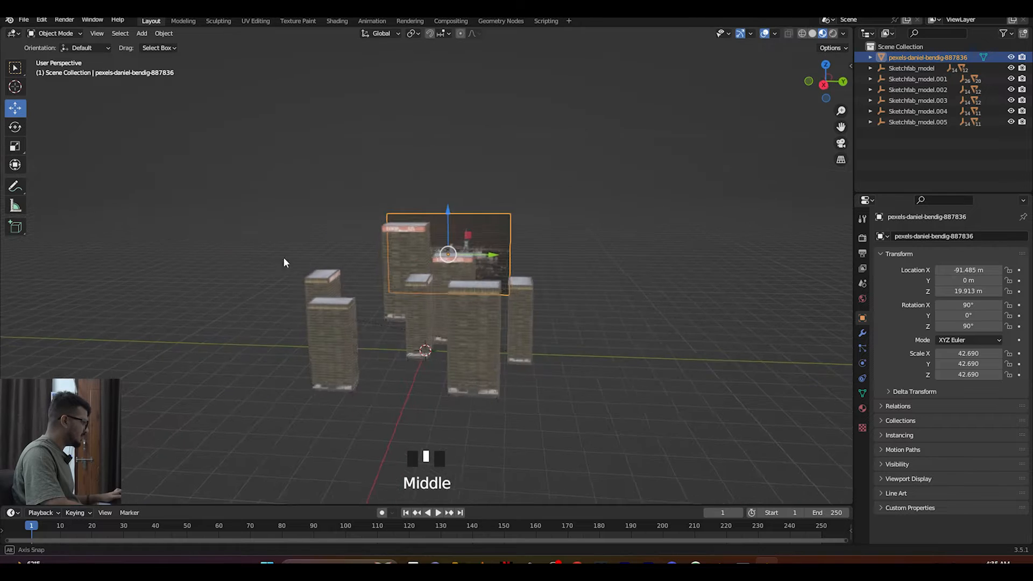
pyautogui.scroll(8, 415, 263)
pyautogui.moveTo(438, 271); pyautogui.dragTo(457, 259, button='middle')
pyautogui.scroll(3, 467, 256)
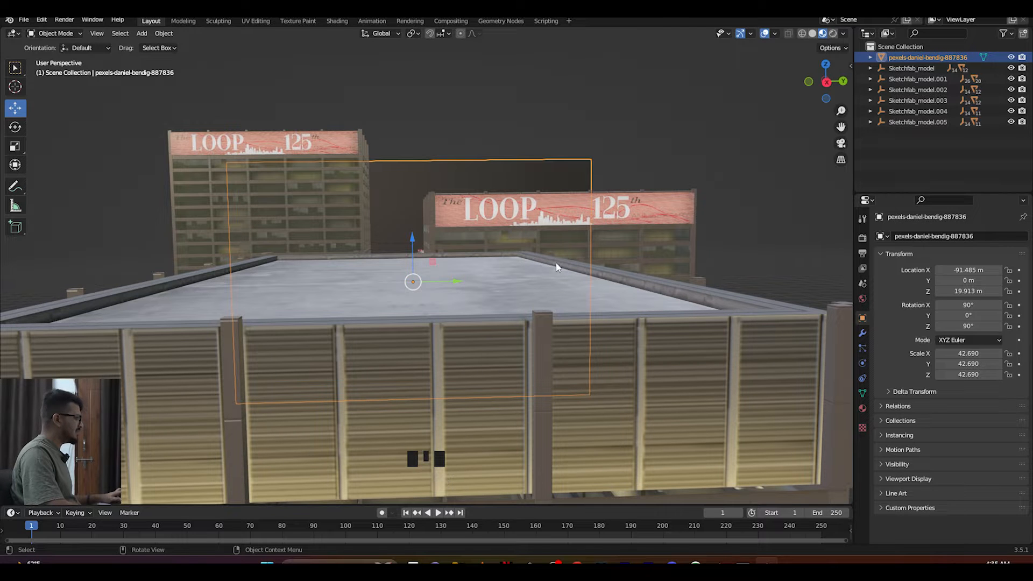
# Step: Scale the night-city image plane up to about 91.5
pyautogui.press('s')
pyautogui.click(687, 235)
pyautogui.scroll(-2, 417, 278)
# Step: Move the night-city image plane farther behind the buildings, to about X -129.6 m, Y 3.4 m and Z 25.3 m
pyautogui.moveTo(414, 251); pyautogui.dragTo(412, 210)
pyautogui.moveTo(412, 210); pyautogui.dragTo(386, 261, button='middle')
pyautogui.scroll(-13, 398, 254)
pyautogui.moveTo(386, 261); pyautogui.dragTo(326, 245)
pyautogui.scroll(6, 374, 244)
pyautogui.moveTo(379, 247); pyautogui.dragTo(428, 166, button='middle')
pyautogui.scroll(4, 427, 179)
pyautogui.moveTo(840, 127); pyautogui.dragTo(862, 159)
pyautogui.moveTo(549, 269); pyautogui.dragTo(547, 267, button='middle')
pyautogui.moveTo(475, 256); pyautogui.dragTo(489, 255)
pyautogui.moveTo(445, 208); pyautogui.dragTo(446, 222)
pyautogui.click(79, 229)
# Step: Examine the building facades and the night-city backdrop from several sides
pyautogui.moveTo(192, 243); pyautogui.dragTo(247, 268, button='middle')
pyautogui.moveTo(341, 273); pyautogui.dragTo(244, 275, button='middle')
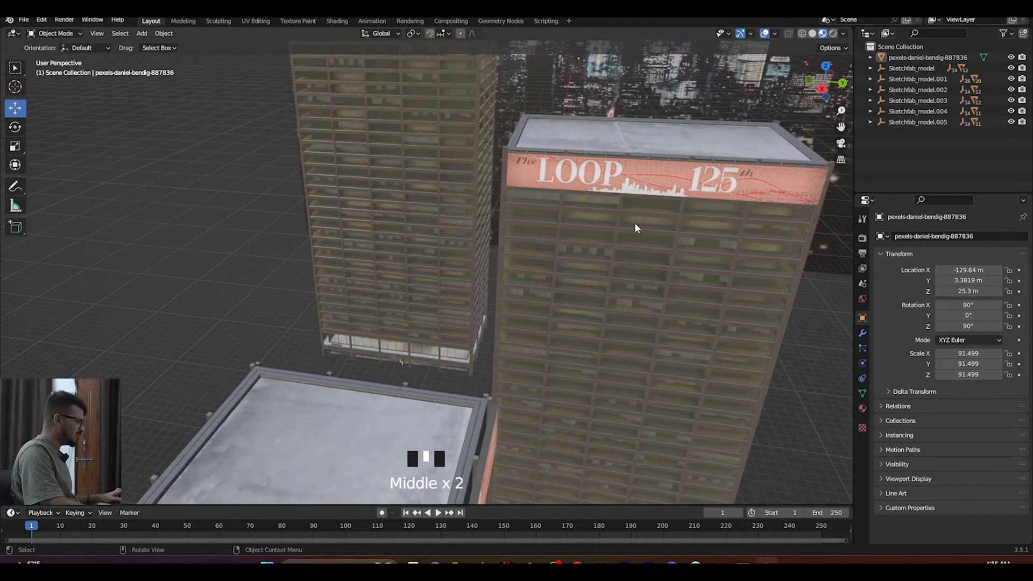
pyautogui.scroll(-2, 559, 323)
pyautogui.moveTo(559, 323); pyautogui.dragTo(447, 310, button='middle')
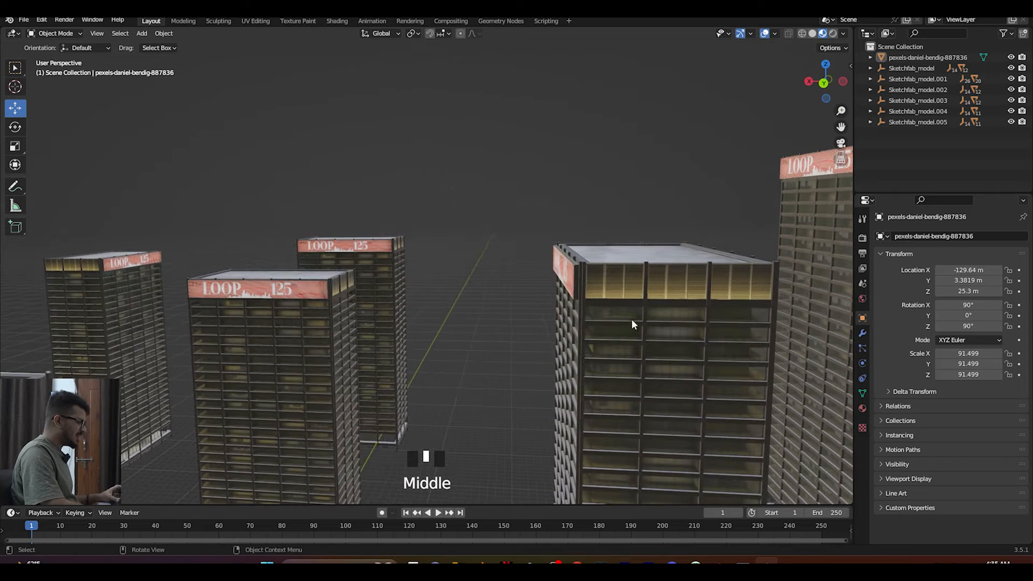
pyautogui.moveTo(608, 339); pyautogui.dragTo(699, 357, button='middle')
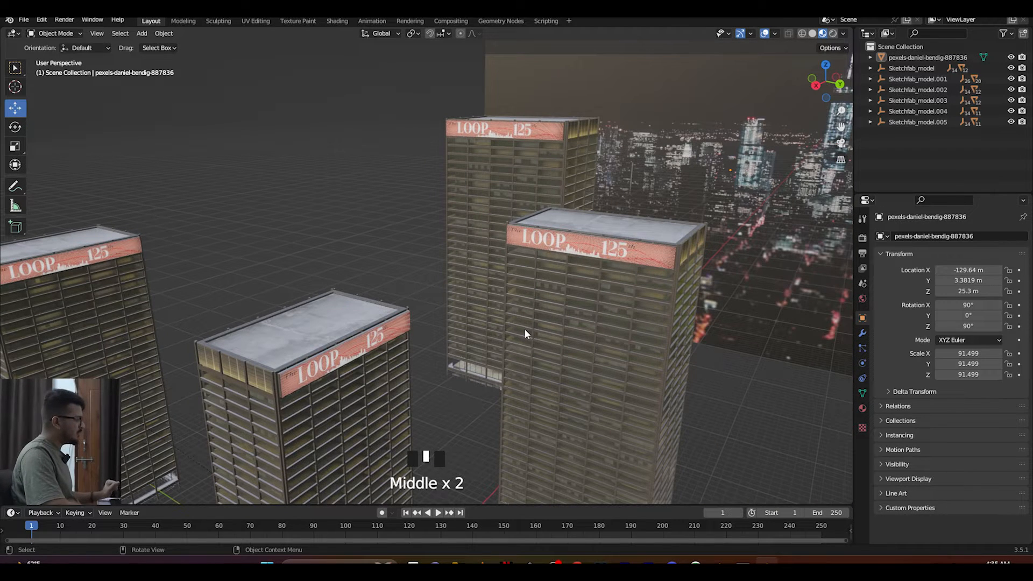
pyautogui.moveTo(518, 338); pyautogui.dragTo(521, 312, button='middle')
pyautogui.scroll(4, 381, 215)
pyautogui.moveTo(382, 218); pyautogui.dragTo(414, 234, button='middle')
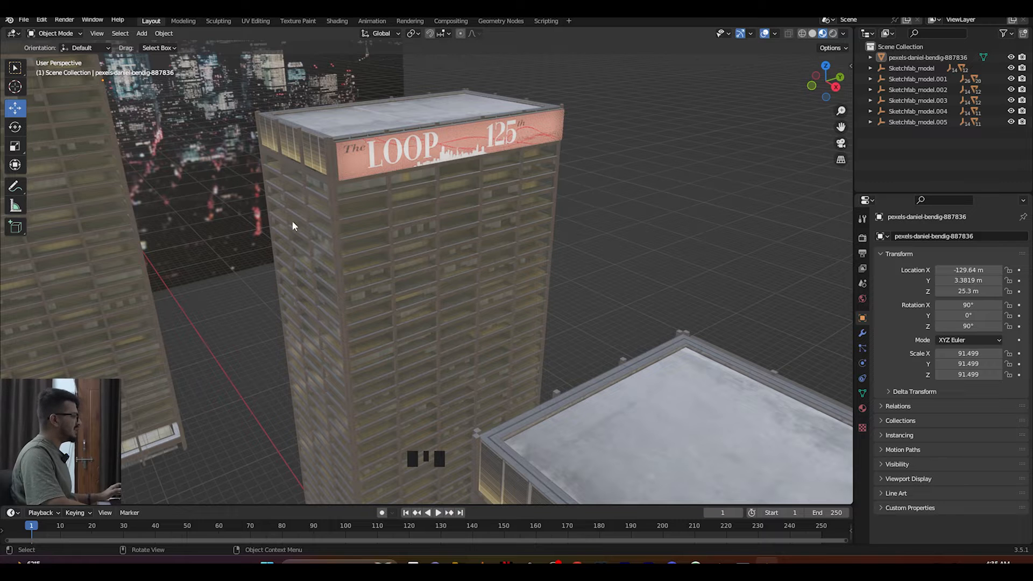
# Step: Delete the glass, windows and Parralax Mapping meshes from the shorter LOOP 125 building in front of the backdrop
pyautogui.moveTo(352, 258); pyautogui.dragTo(510, 264, button='middle')
pyautogui.scroll(4, 509, 259)
pyautogui.click(524, 202)
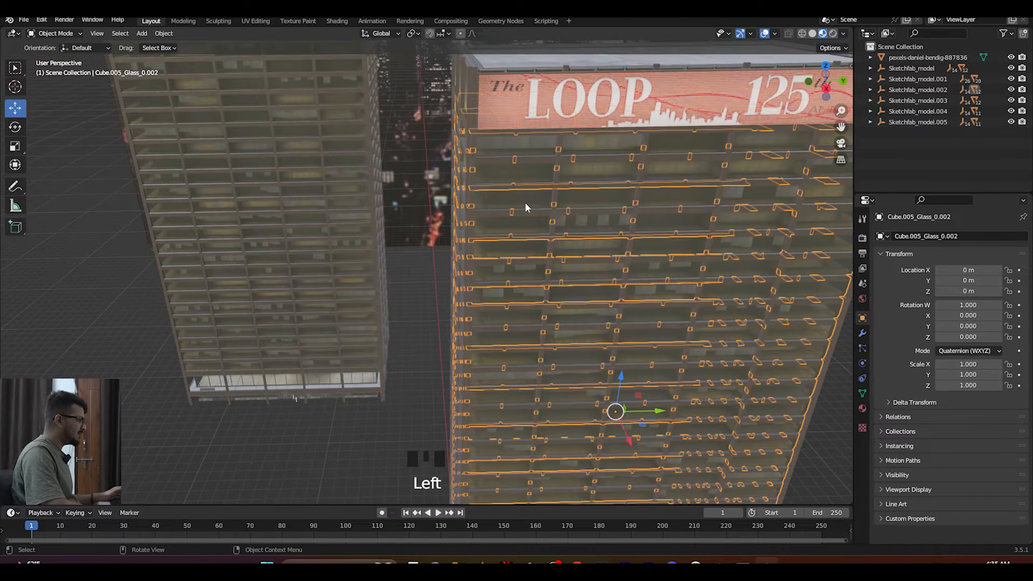
pyautogui.press('Delete')
pyautogui.click(512, 170)
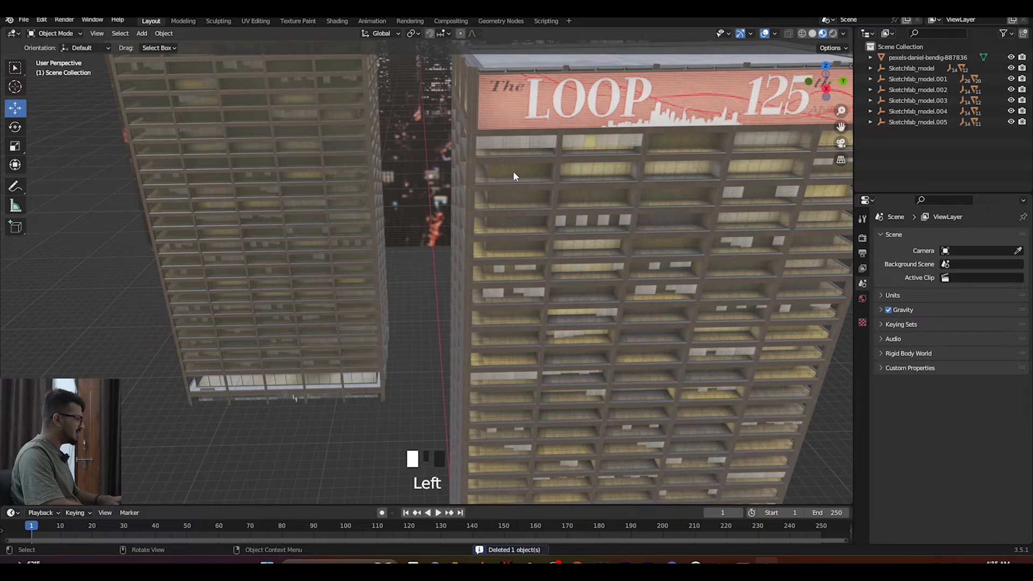
pyautogui.moveTo(512, 170); pyautogui.dragTo(625, 274, button='middle')
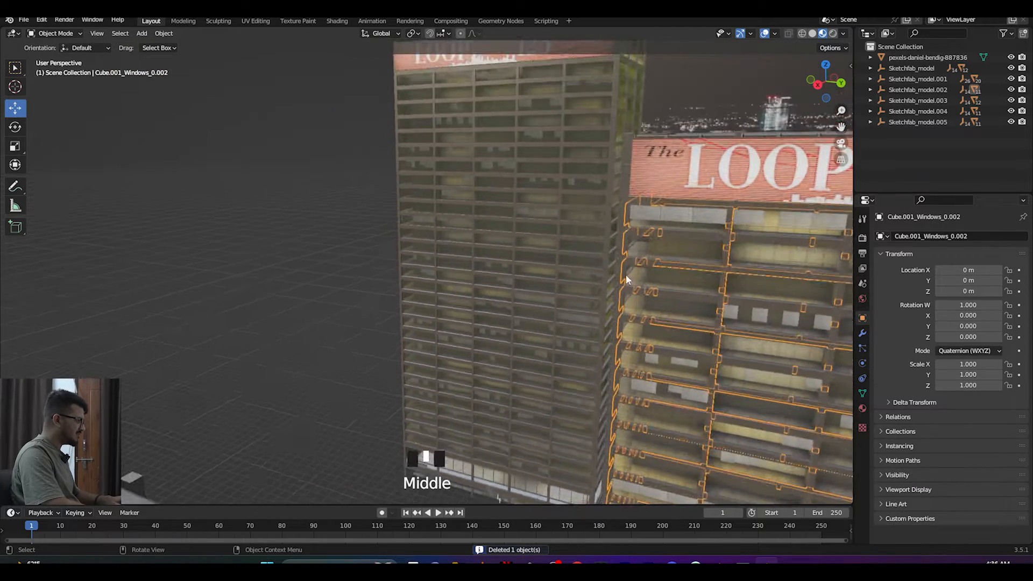
pyautogui.scroll(-5, 625, 273)
pyautogui.press('Delete')
pyautogui.click(566, 257)
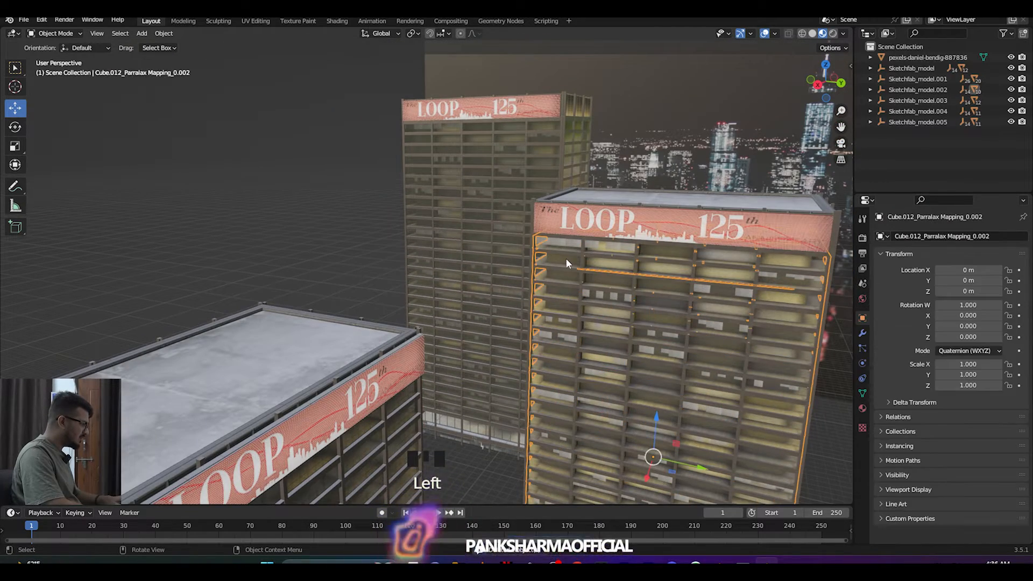
pyautogui.press('Delete')
# Step: Delete the glass, windows and Parralax Mapping meshes from the tall LOOP 125 building in front of the backdrop
pyautogui.moveTo(592, 282); pyautogui.dragTo(708, 287, button='middle')
pyautogui.scroll(-3, 221, 274)
pyautogui.moveTo(221, 274); pyautogui.dragTo(218, 271, button='middle')
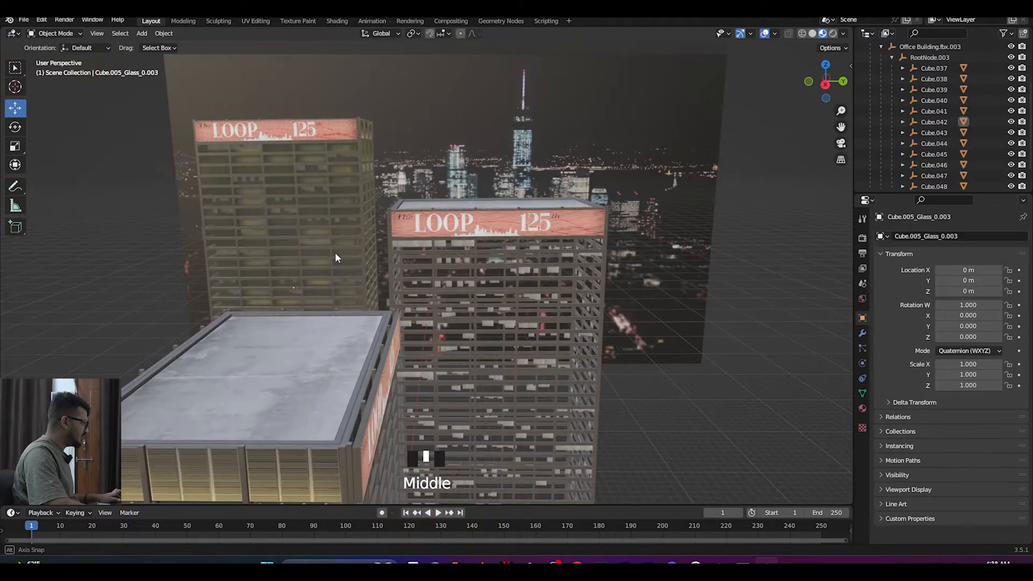
pyautogui.moveTo(335, 253); pyautogui.dragTo(377, 258, button='middle')
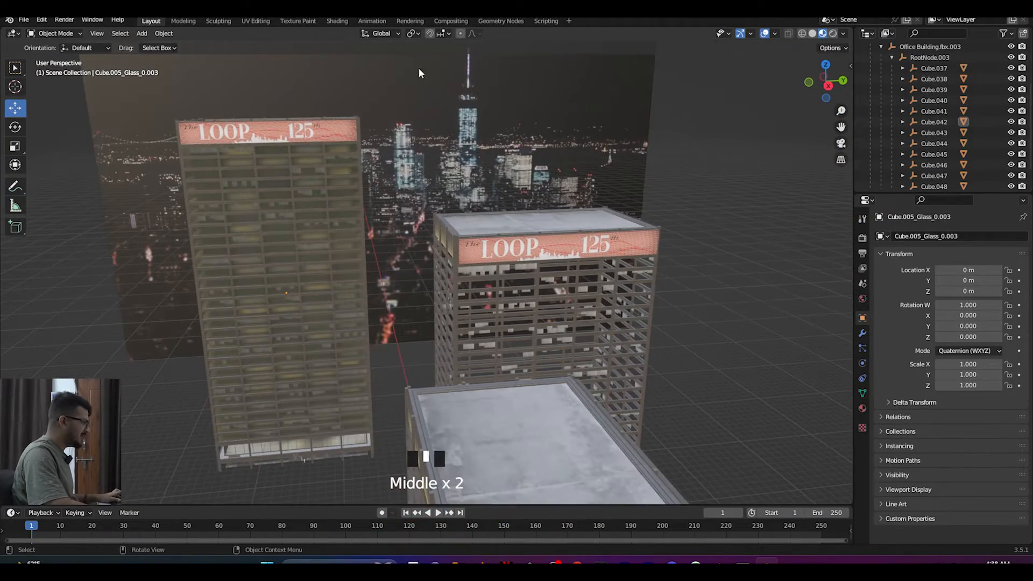
pyautogui.moveTo(842, 126); pyautogui.dragTo(971, 118)
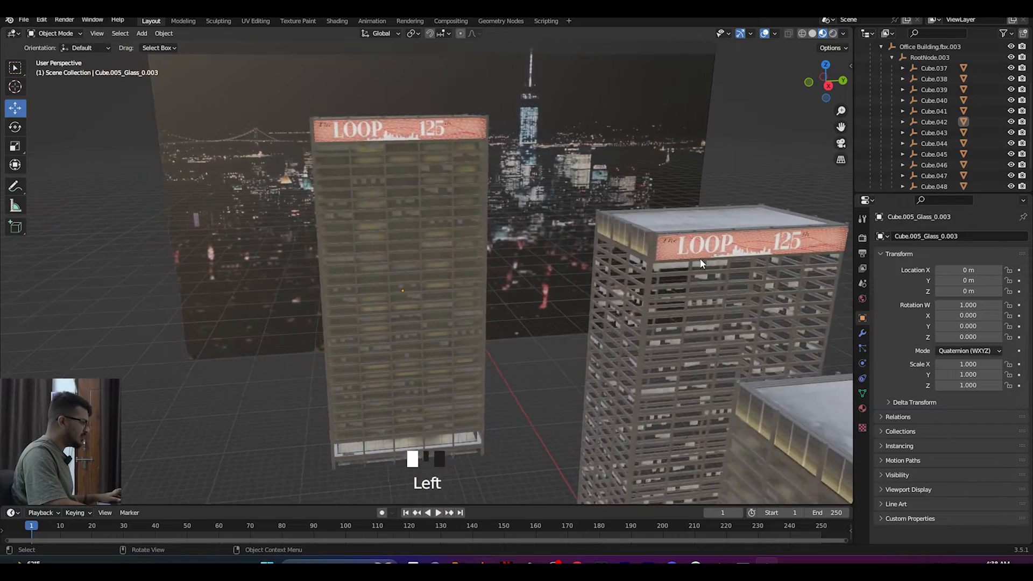
pyautogui.scroll(2, 694, 261)
pyautogui.moveTo(694, 261); pyautogui.dragTo(404, 243, button='middle')
pyautogui.scroll(3, 402, 244)
pyautogui.click(247, 258)
pyautogui.press('Delete')
pyautogui.scroll(-6, 269, 240)
pyautogui.moveTo(269, 240); pyautogui.dragTo(346, 330, button='middle')
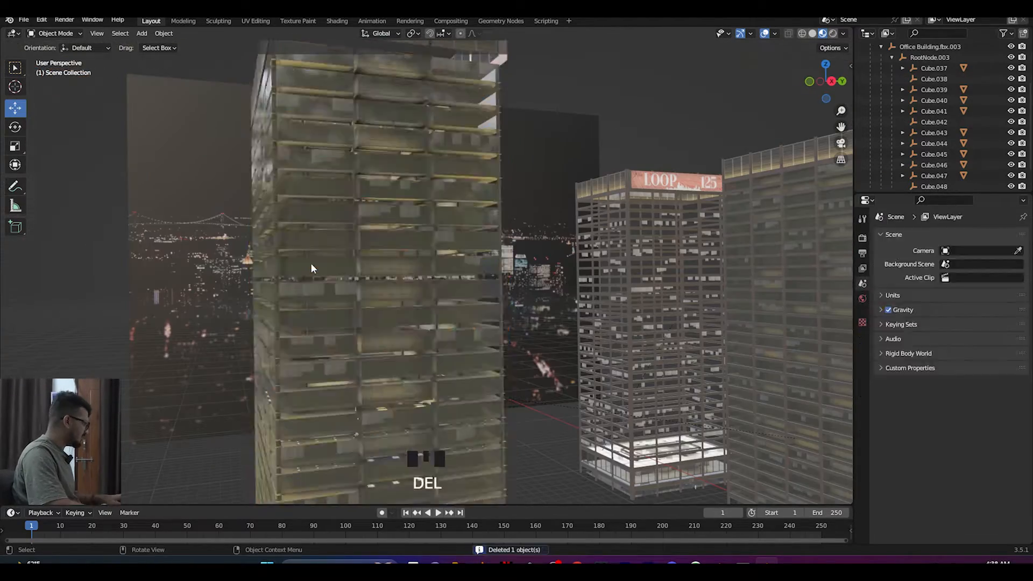
# Step: Delete the glass and window meshes from the large foreground building, keeping its inner core
pyautogui.click(310, 264)
pyautogui.press('Delete')
pyautogui.moveTo(311, 264); pyautogui.dragTo(388, 325, button='middle')
pyautogui.click(427, 322)
pyautogui.scroll(2, 427, 322)
pyautogui.press('Delete')
pyautogui.scroll(-3, 417, 335)
pyautogui.click(407, 299)
pyautogui.press('Delete')
pyautogui.click(406, 299)
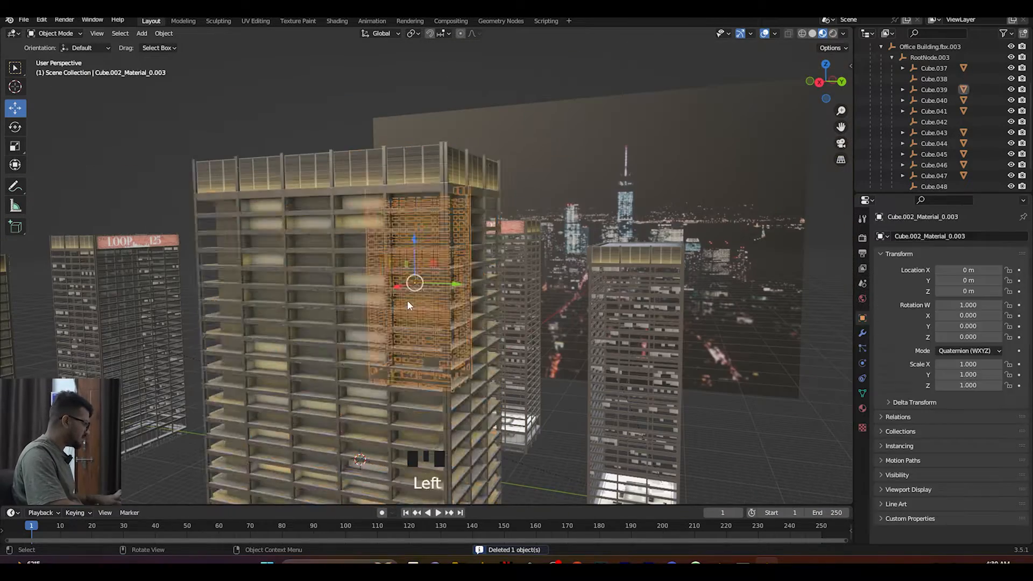
pyautogui.hotkey('ctrl', 'z')
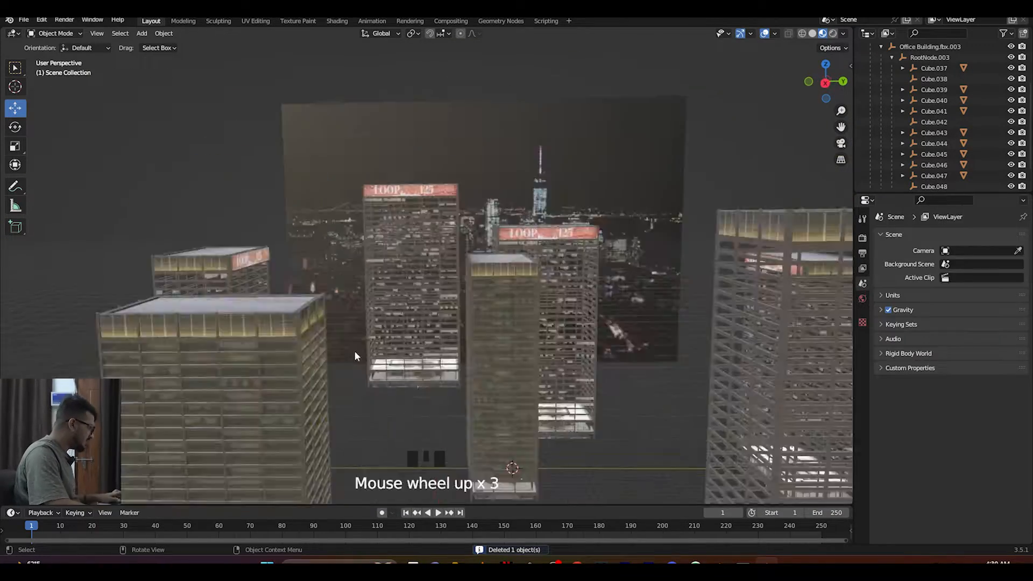
# Step: Delete the remaining window panes and the Parralax Mapping mesh from the other foreground building
pyautogui.scroll(3, 355, 350)
pyautogui.press('Delete')
pyautogui.click(329, 290)
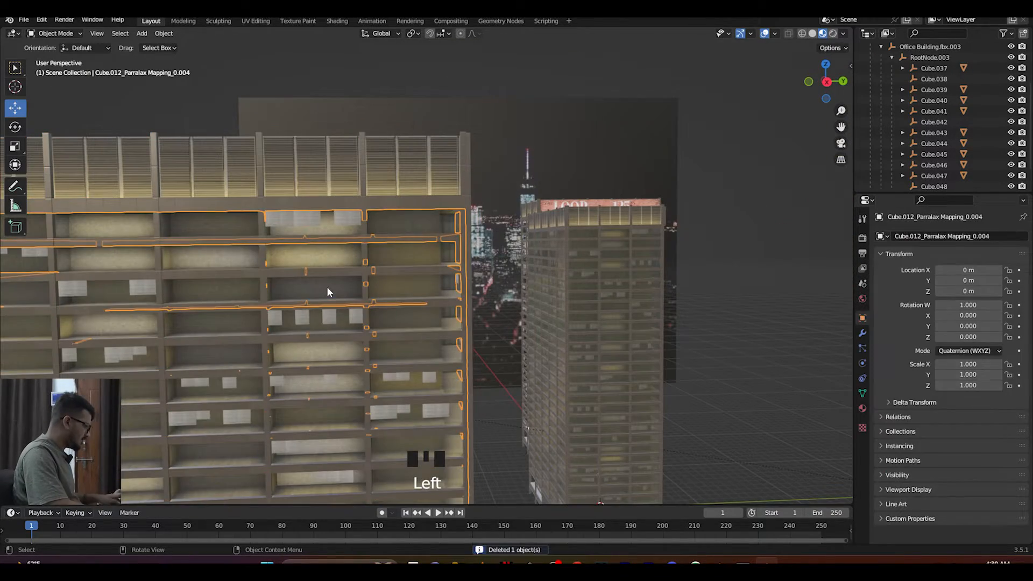
pyautogui.press('Delete')
# Step: Examine the stripped buildings against the night-city backdrop from several angles
pyautogui.scroll(-3, 355, 339)
pyautogui.moveTo(376, 344); pyautogui.dragTo(485, 351, button='middle')
pyautogui.scroll(2, 409, 395)
pyautogui.scroll(2, 502, 319)
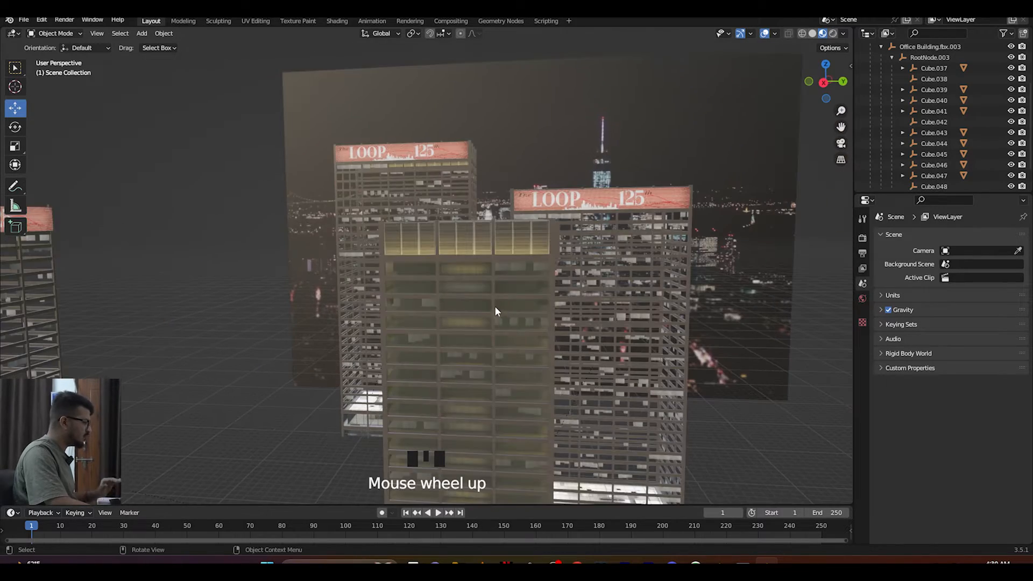
pyautogui.moveTo(495, 305); pyautogui.dragTo(493, 315, button='middle')
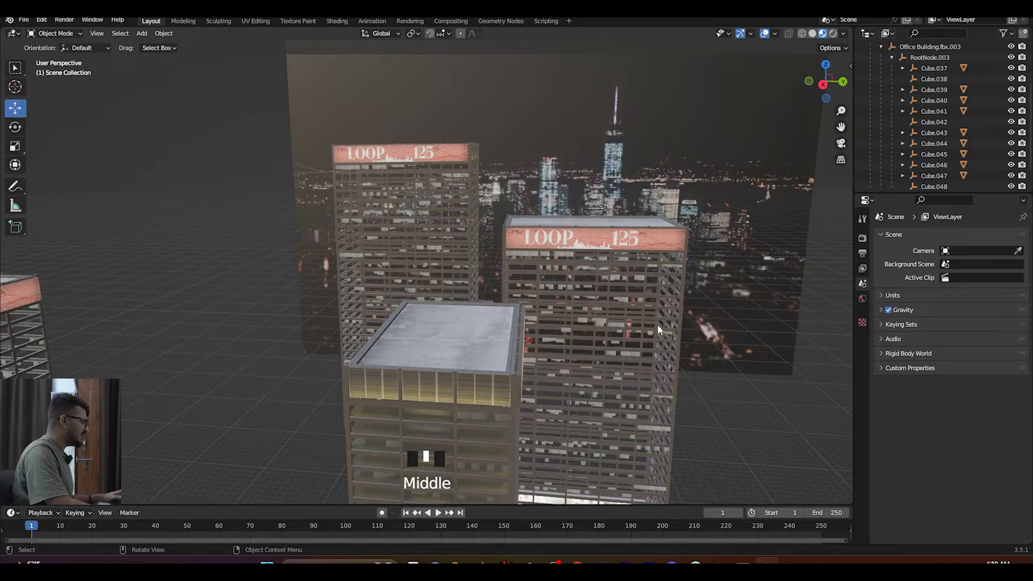
pyautogui.scroll(1, 700, 311)
pyautogui.moveTo(700, 311); pyautogui.dragTo(653, 317, button='middle')
pyautogui.scroll(-2, 712, 335)
pyautogui.scroll(2, 546, 327)
pyautogui.moveTo(547, 327); pyautogui.dragTo(406, 356, button='middle')
pyautogui.scroll(-3, 480, 350)
pyautogui.moveTo(840, 127); pyautogui.dragTo(859, 153)
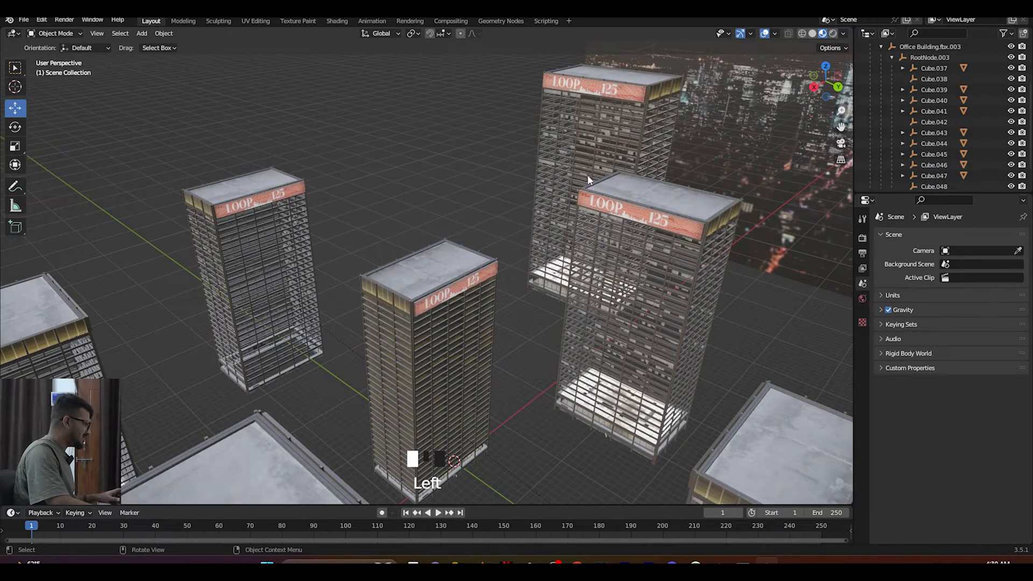
# Step: Widen the whole central building along the X axis by a factor of about 1.2
pyautogui.moveTo(434, 331); pyautogui.dragTo(742, 175, button='middle')
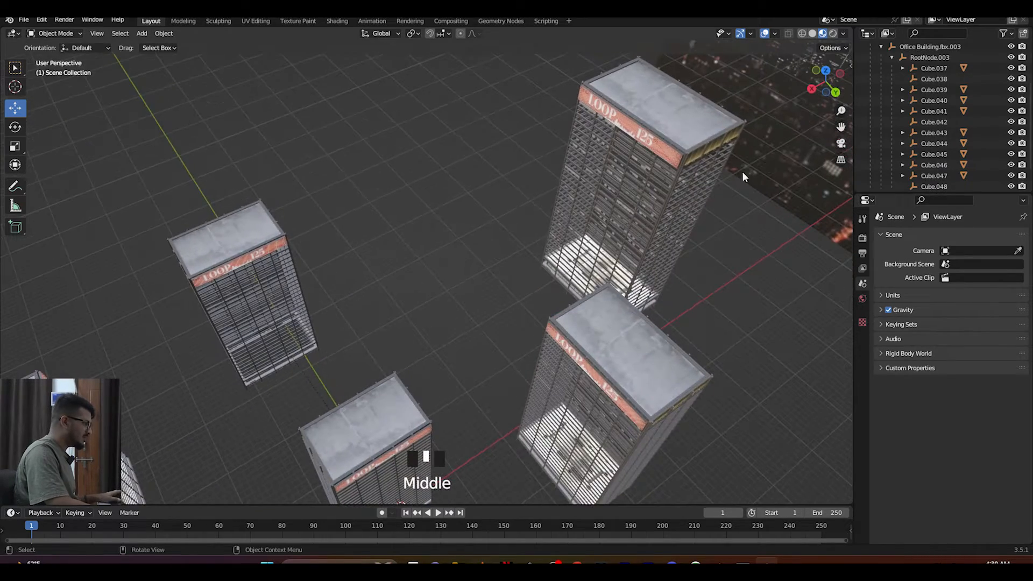
pyautogui.moveTo(840, 127); pyautogui.dragTo(951, 1)
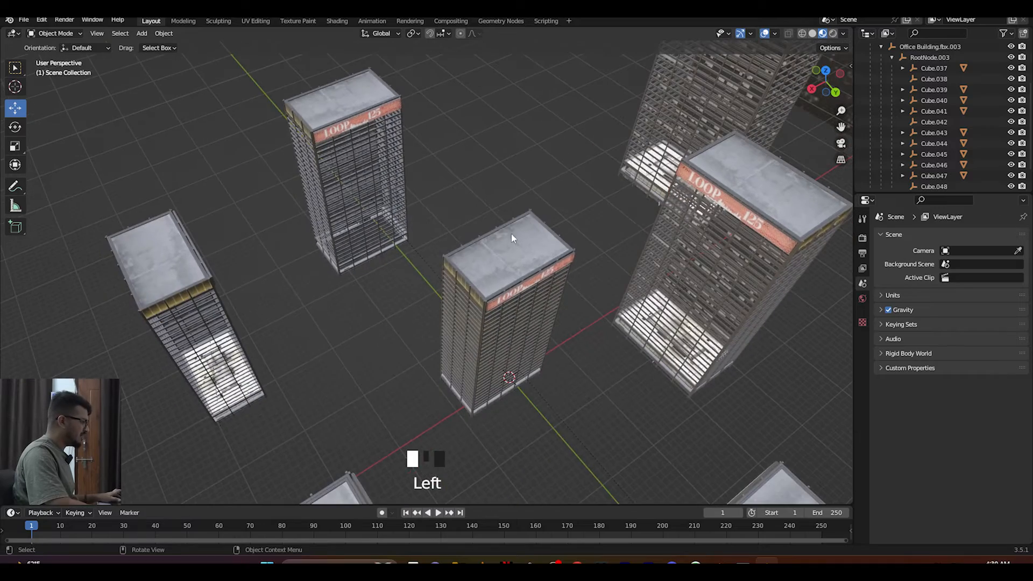
pyautogui.moveTo(463, 188); pyautogui.dragTo(537, 405)
pyautogui.moveTo(531, 372); pyautogui.dragTo(454, 321, button='middle')
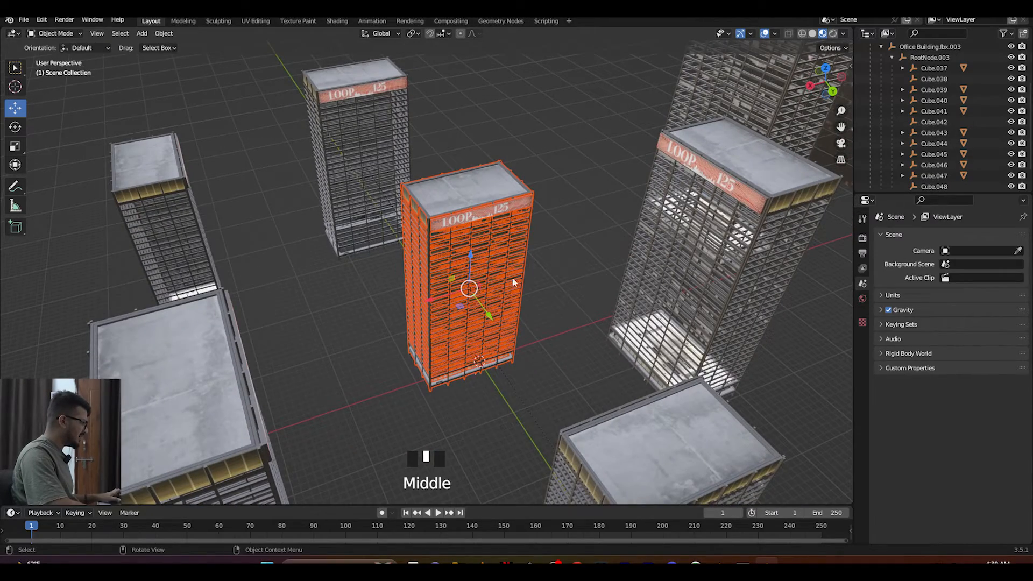
pyautogui.middleClick(580, 282)
pyautogui.moveTo(580, 282); pyautogui.dragTo(486, 318, button='middle')
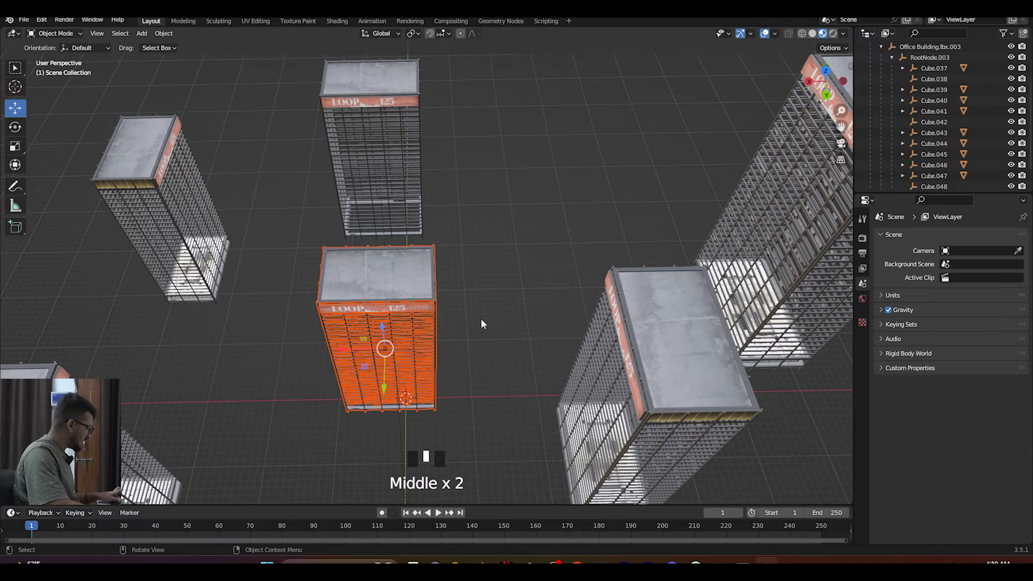
pyautogui.press('s')
pyautogui.press('x')
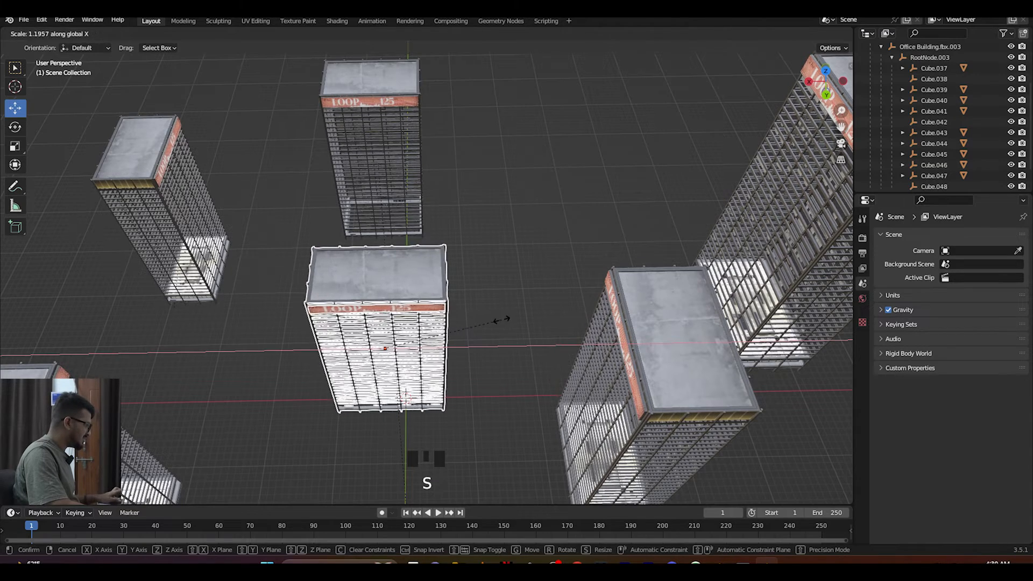
pyautogui.click(502, 319)
pyautogui.click(541, 269)
# Step: Duplicate the night-city image plane and move the copy to the opposite side of the buildings, at about X 58 m
pyautogui.moveTo(456, 345); pyautogui.dragTo(636, 256, button='middle')
pyautogui.scroll(-5, 563, 316)
pyautogui.click(277, 144)
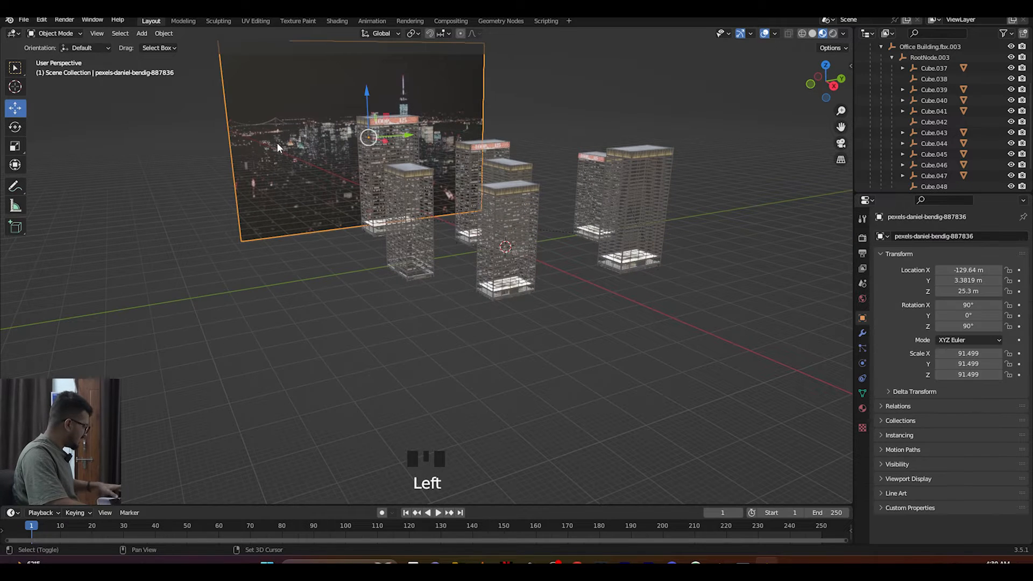
pyautogui.hotkey('shift', 'd')
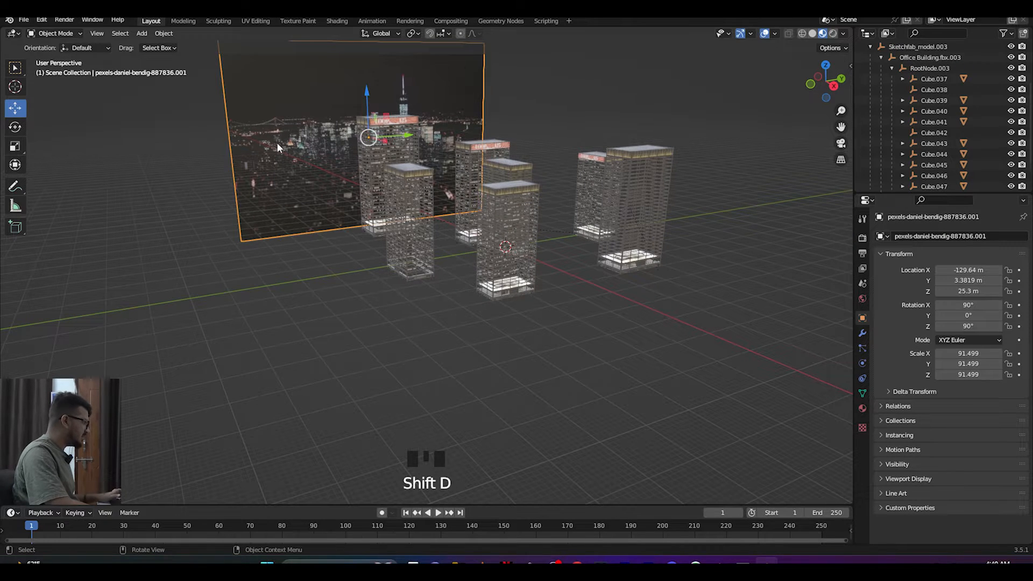
pyautogui.moveTo(386, 140); pyautogui.dragTo(664, 215)
pyautogui.moveTo(672, 214); pyautogui.dragTo(672, 214)
# Step: Duplicate the front image plane and move the new copy back to about X -36.5 m
pyautogui.moveTo(619, 226); pyautogui.dragTo(527, 275, button='middle')
pyautogui.scroll(-4, 597, 258)
pyautogui.hotkey('shift', 'd')
pyautogui.click(527, 276)
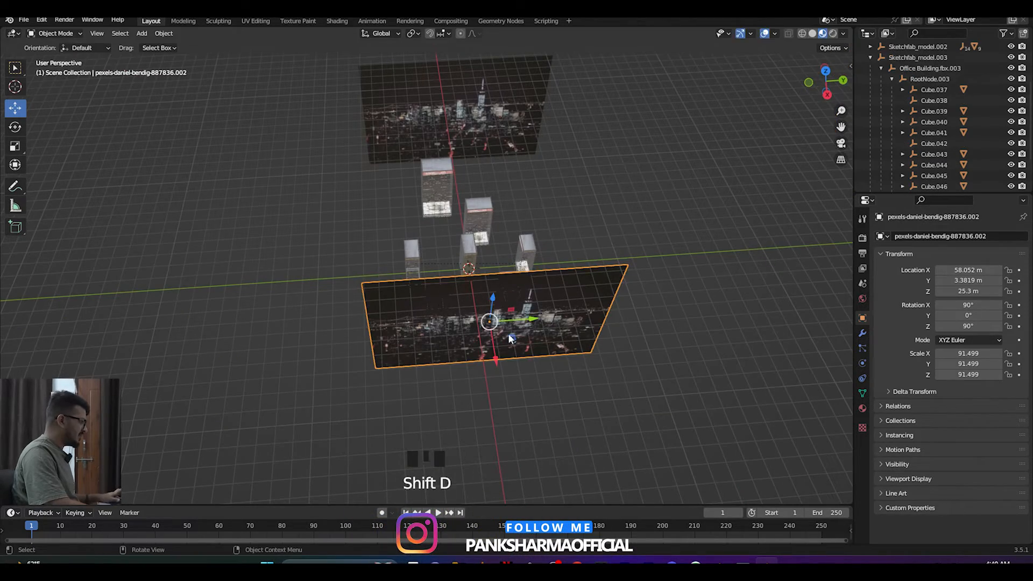
pyautogui.moveTo(498, 355); pyautogui.dragTo(481, 229)
# Step: Rotate the new image plane copy to 180° about Z and move it beside the buildings to about Y 73.3 m
pyautogui.press('r')
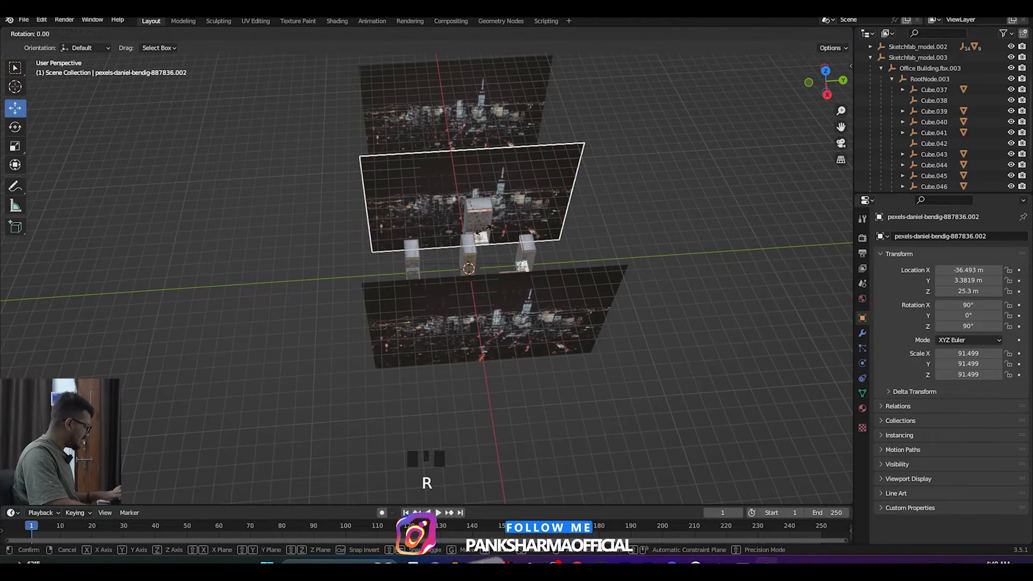
pyautogui.click(531, 207)
pyautogui.moveTo(524, 200); pyautogui.dragTo(624, 195)
# Step: Duplicate the side image plane and move the copy to the opposite side of the city, at about Y -76.6 m
pyautogui.scroll(4, 514, 246)
pyautogui.moveTo(551, 227); pyautogui.dragTo(624, 209, button='middle')
pyautogui.scroll(-2, 623, 209)
pyautogui.scroll(-1, 624, 209)
pyautogui.hotkey('shift', 'd')
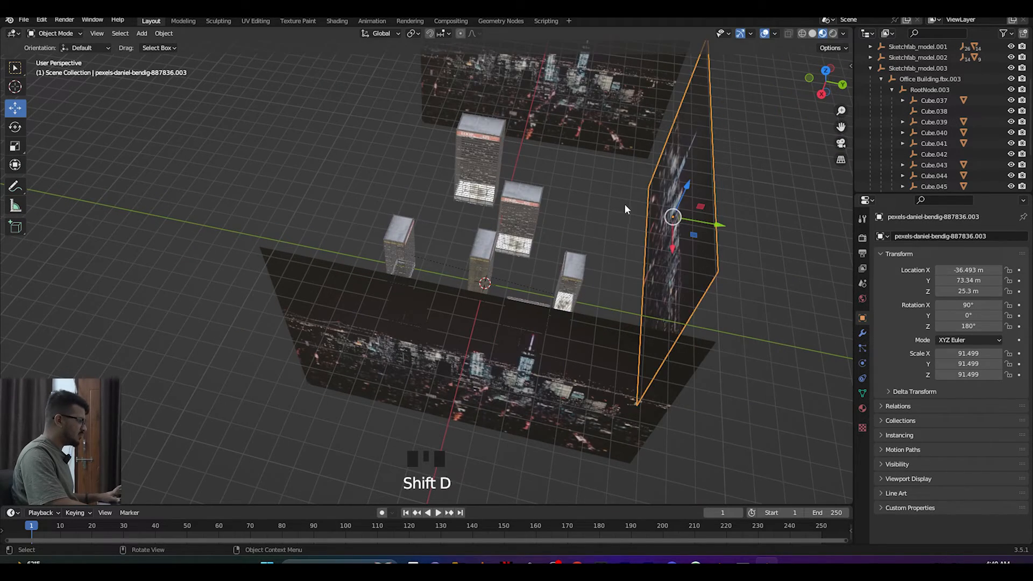
pyautogui.moveTo(725, 226); pyautogui.dragTo(387, 209)
# Step: Add a camera and raise it above the central building to about Z 46.4 m
pyautogui.scroll(5, 444, 224)
pyautogui.moveTo(504, 228); pyautogui.dragTo(447, 212, button='middle')
pyautogui.scroll(-3, 447, 212)
pyautogui.moveTo(448, 263); pyautogui.dragTo(432, 273, button='middle')
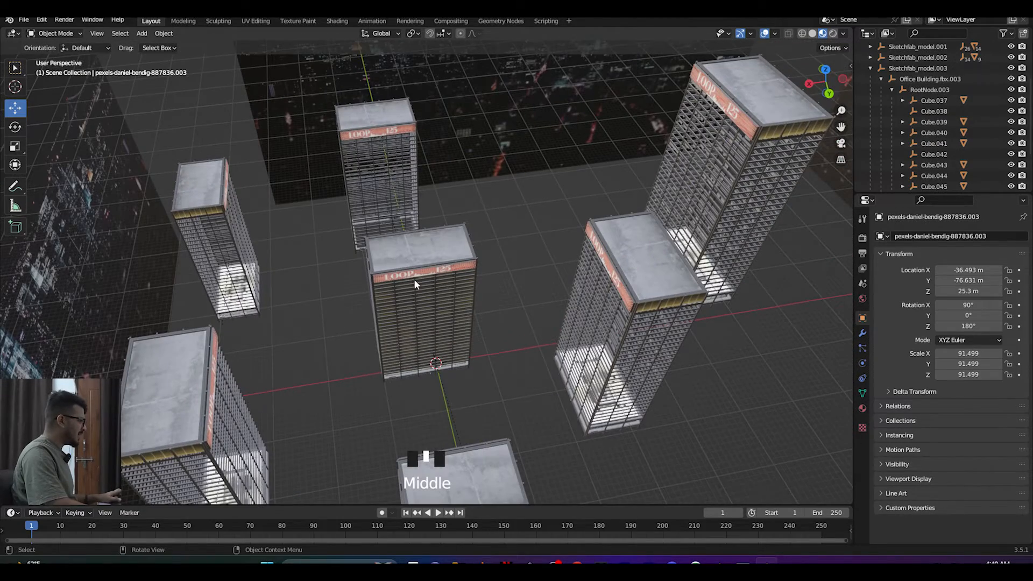
pyautogui.moveTo(444, 302); pyautogui.dragTo(471, 306, button='middle')
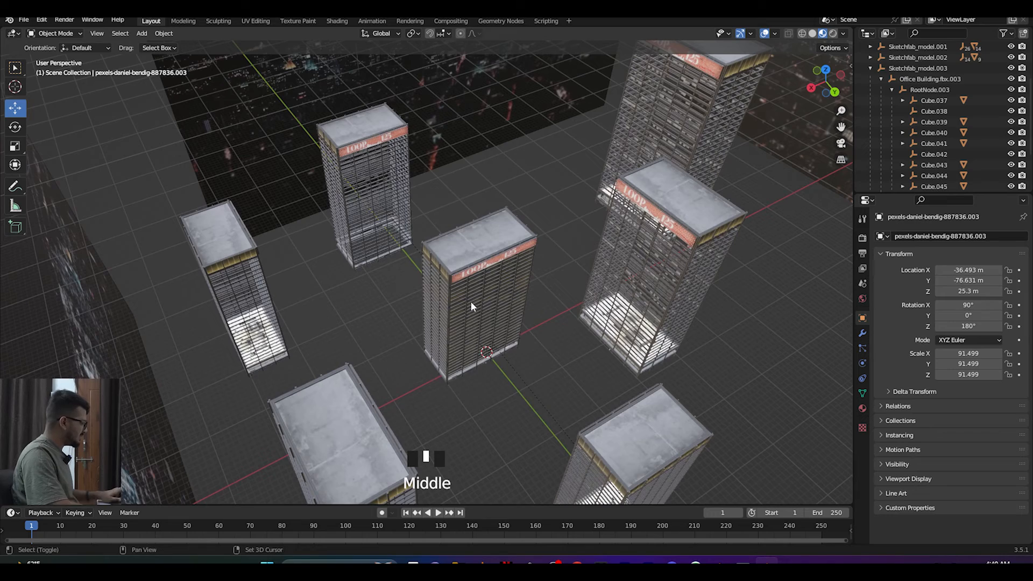
pyautogui.hotkey('shift', 'a')
pyautogui.click(418, 343)
pyautogui.moveTo(517, 383); pyautogui.dragTo(432, 318, button='middle')
pyautogui.moveTo(420, 311); pyautogui.dragTo(415, 88)
# Step: Lower the camera toward the central building's rooftop, to about Z 36.7 m
pyautogui.moveTo(415, 88); pyautogui.dragTo(468, 147, button='middle')
pyautogui.scroll(3, 533, 262)
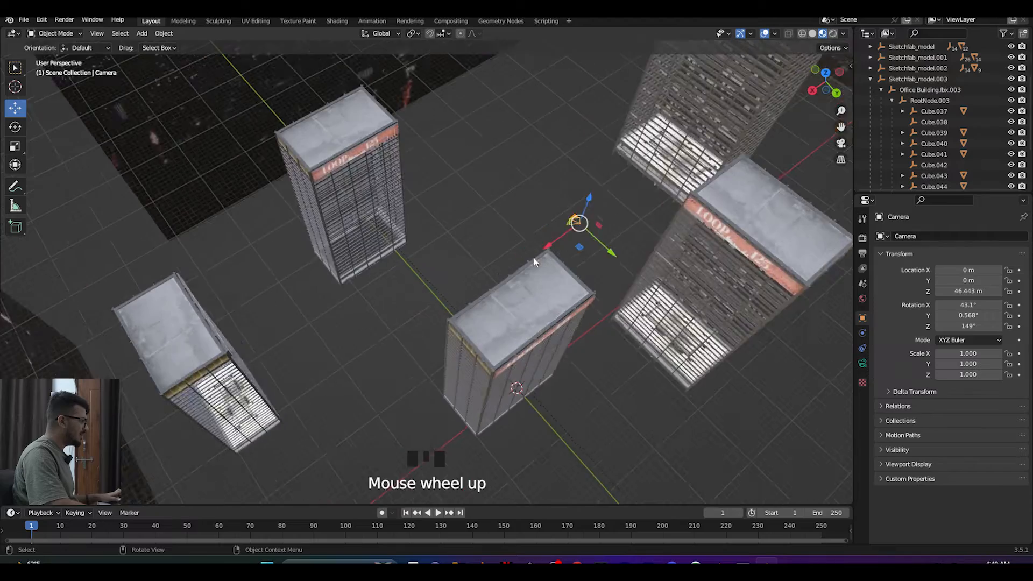
pyautogui.scroll(1, 536, 258)
pyautogui.moveTo(735, 225); pyautogui.dragTo(780, 183, button='middle')
pyautogui.moveTo(841, 127); pyautogui.dragTo(617, 252)
pyautogui.moveTo(744, 251); pyautogui.dragTo(753, 223, button='middle')
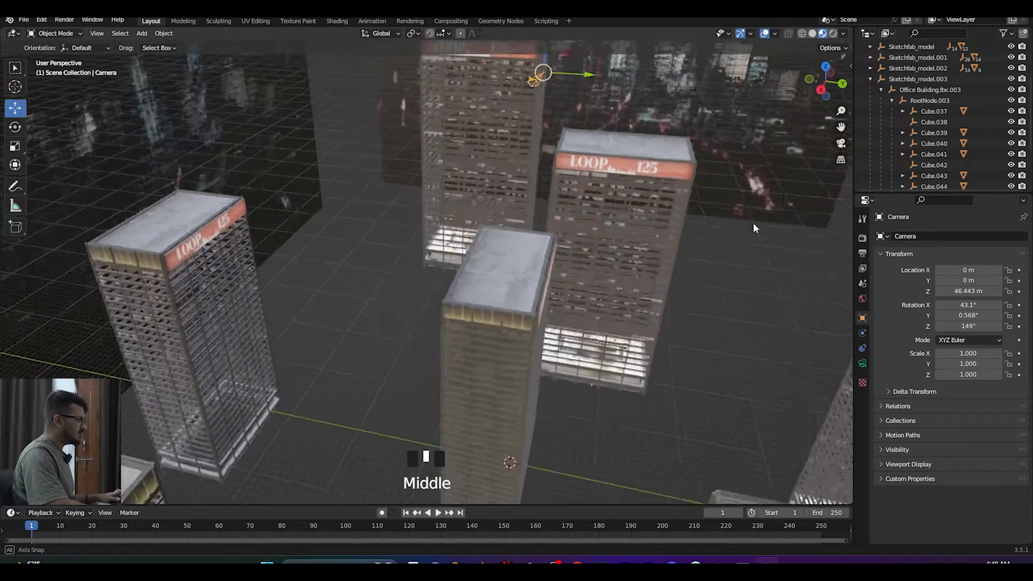
pyautogui.scroll(-5, 524, 94)
pyautogui.moveTo(512, 74); pyautogui.dragTo(518, 147)
pyautogui.scroll(2, 519, 148)
pyautogui.moveTo(841, 127); pyautogui.dragTo(711, 174)
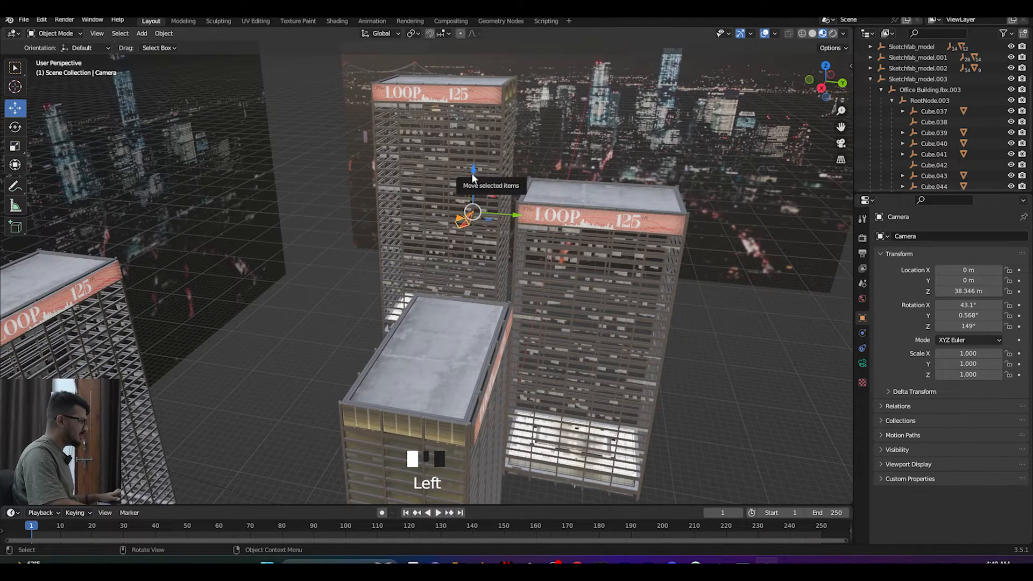
pyautogui.moveTo(471, 172); pyautogui.dragTo(472, 196)
# Step: Set the camera's rotation to X 90°, Y 0° and Z 0°
pyautogui.click(963, 305)
pyautogui.write('90')
pyautogui.press('Return')
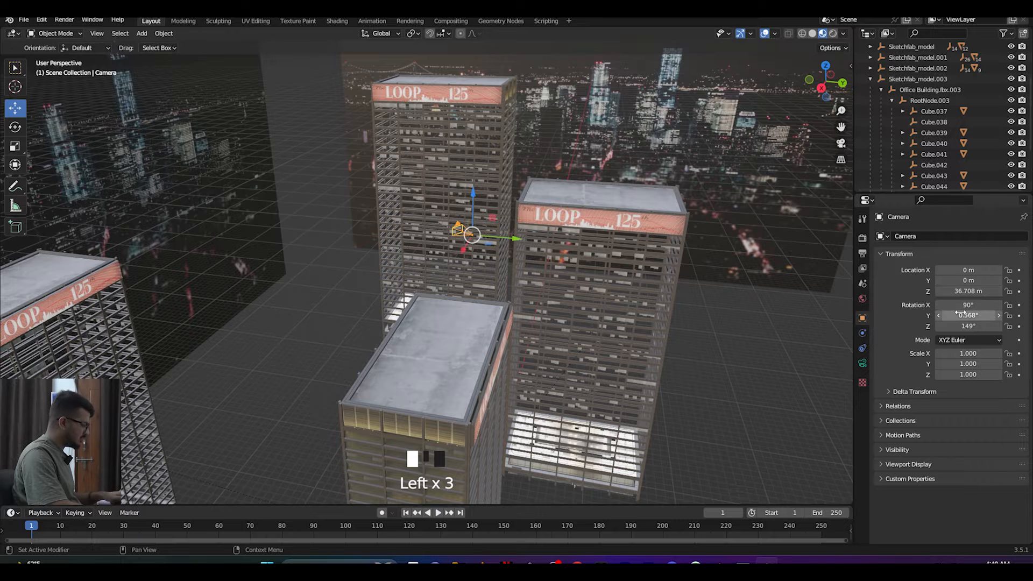
pyautogui.click(961, 314)
pyautogui.write('0')
pyautogui.press('Return')
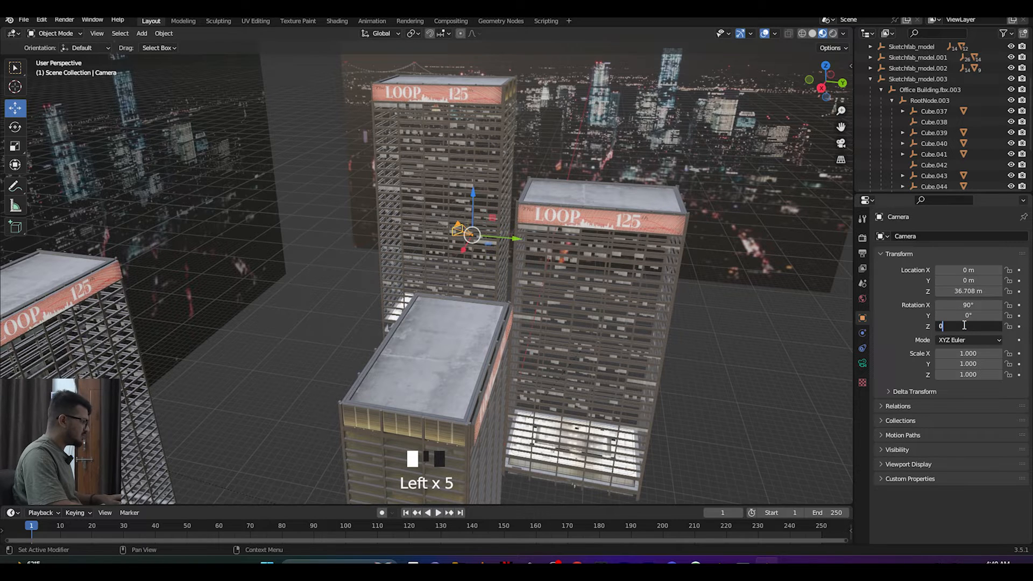
pyautogui.press('Return')
# Step: Rotate the camera about the global Z axis to 90°
pyautogui.moveTo(505, 291); pyautogui.dragTo(591, 223, button='middle')
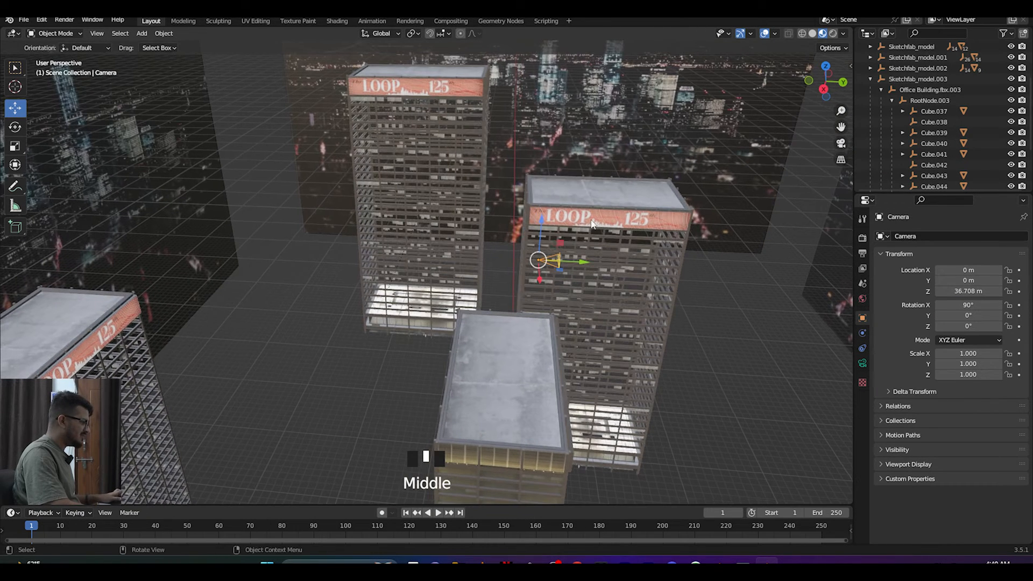
pyautogui.press('r')
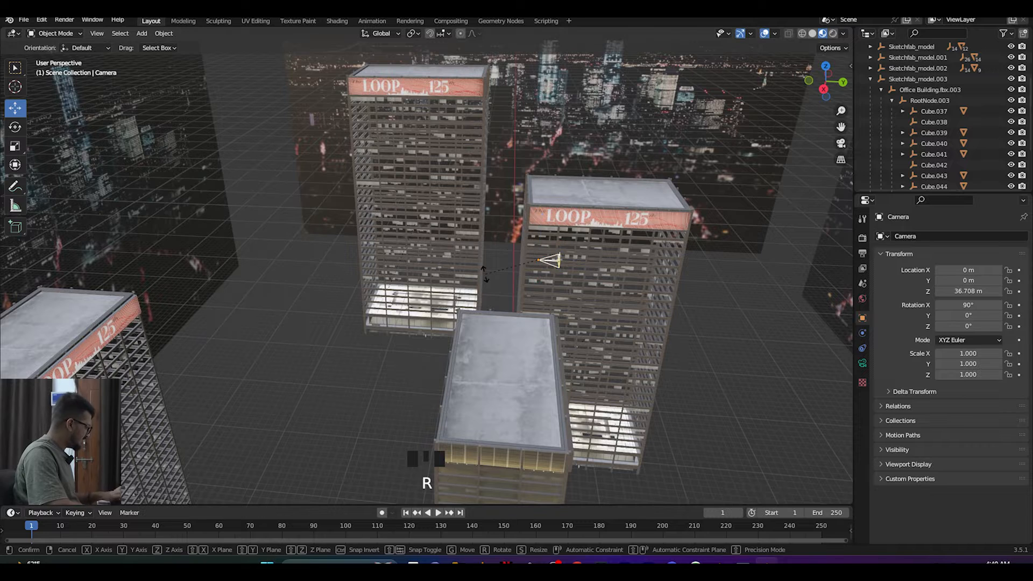
pyautogui.press('z')
pyautogui.press('Return')
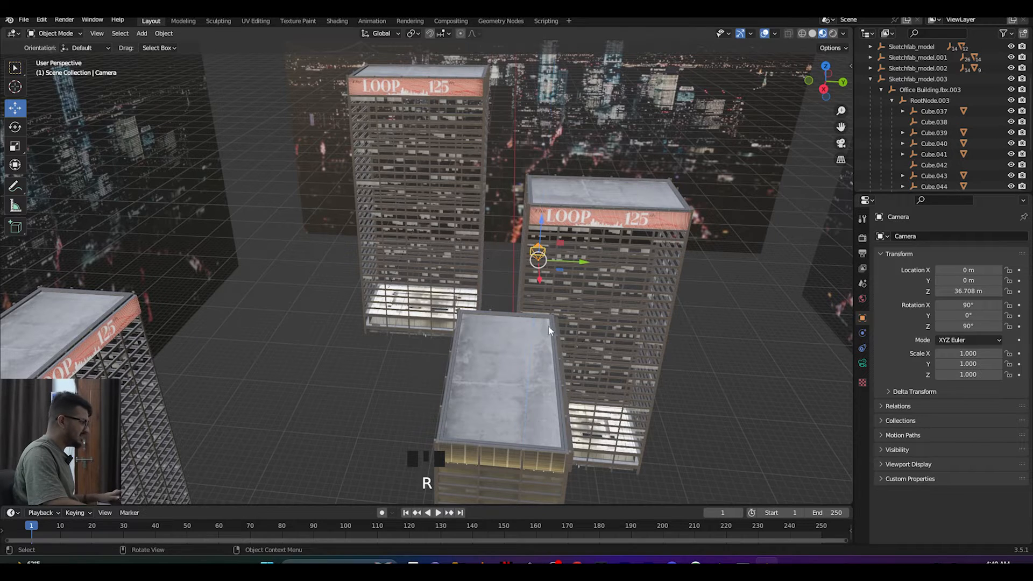
# Step: Move the camera to the near end of the central rooftop, at about X 7.1 m and Z 29.7 m
pyautogui.moveTo(547, 325); pyautogui.dragTo(576, 305, button='middle')
pyautogui.moveTo(649, 201); pyautogui.dragTo(635, 275)
pyautogui.moveTo(653, 322); pyautogui.dragTo(695, 385)
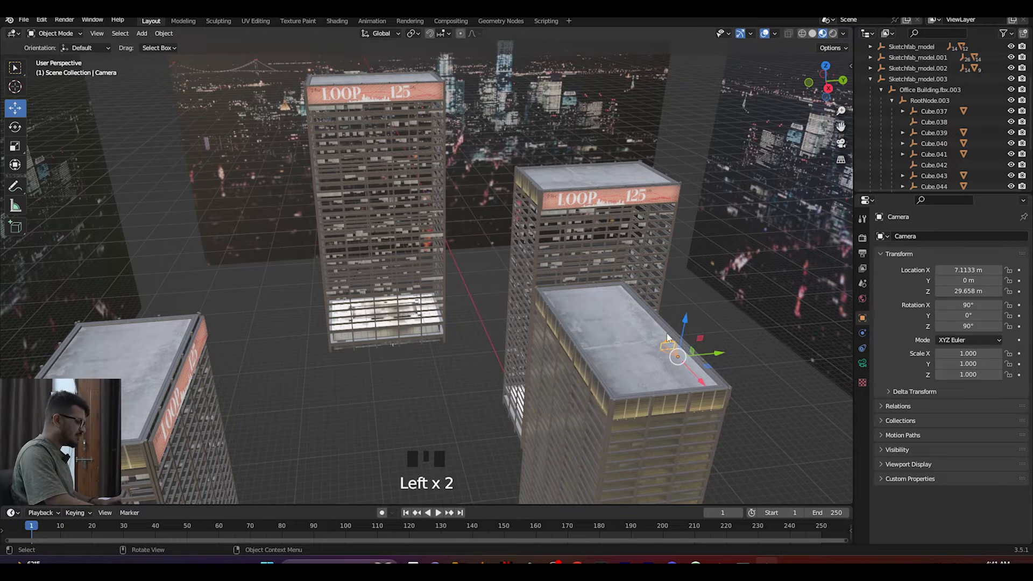
# Step: In camera view, pull the camera back to about X 13 m and shift it to about Y -1.9 m
pyautogui.press('KP_0')
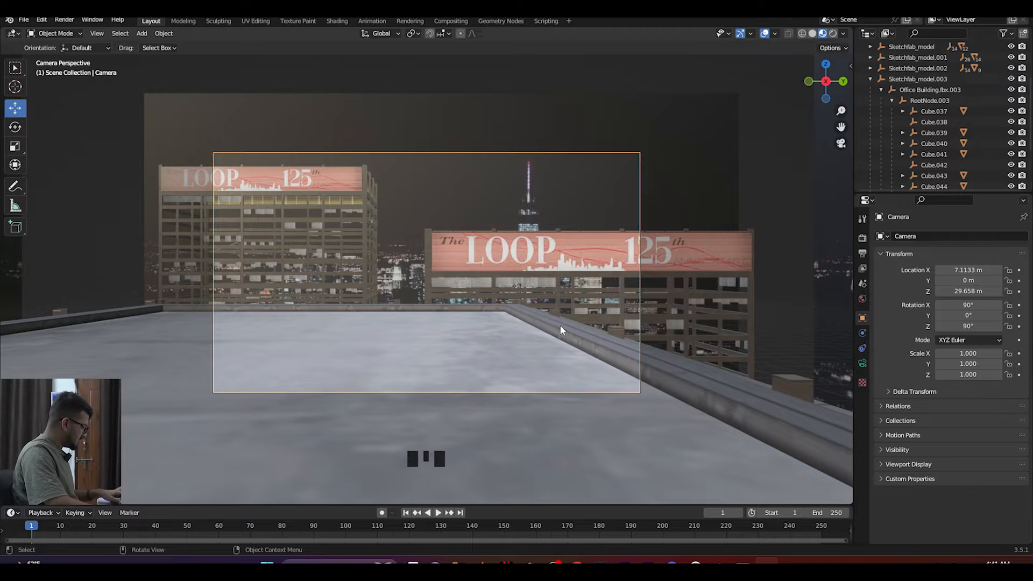
pyautogui.press('g')
pyautogui.press('x')
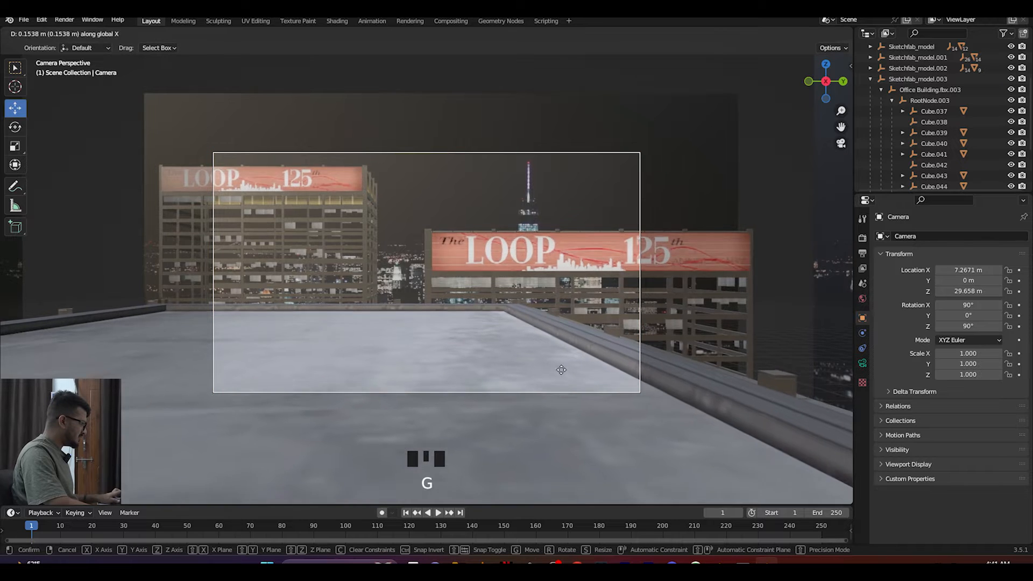
pyautogui.click(573, 445)
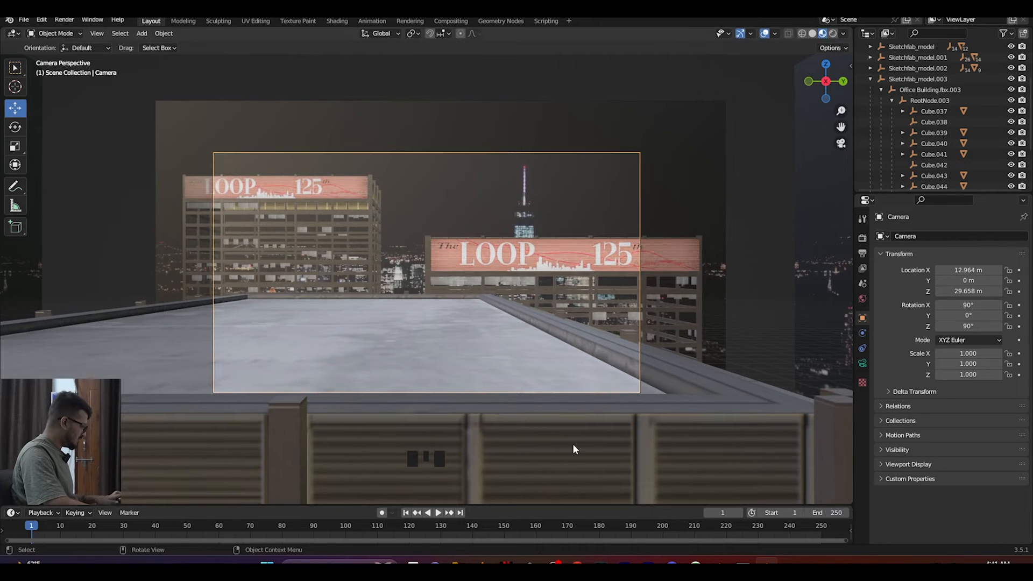
pyautogui.press('g')
pyautogui.press('y')
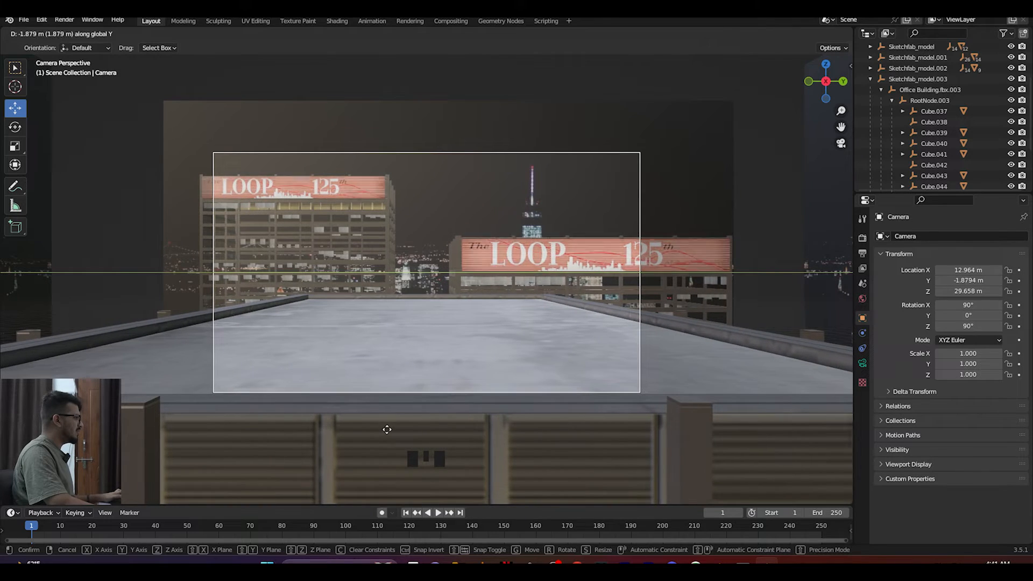
pyautogui.click(405, 285)
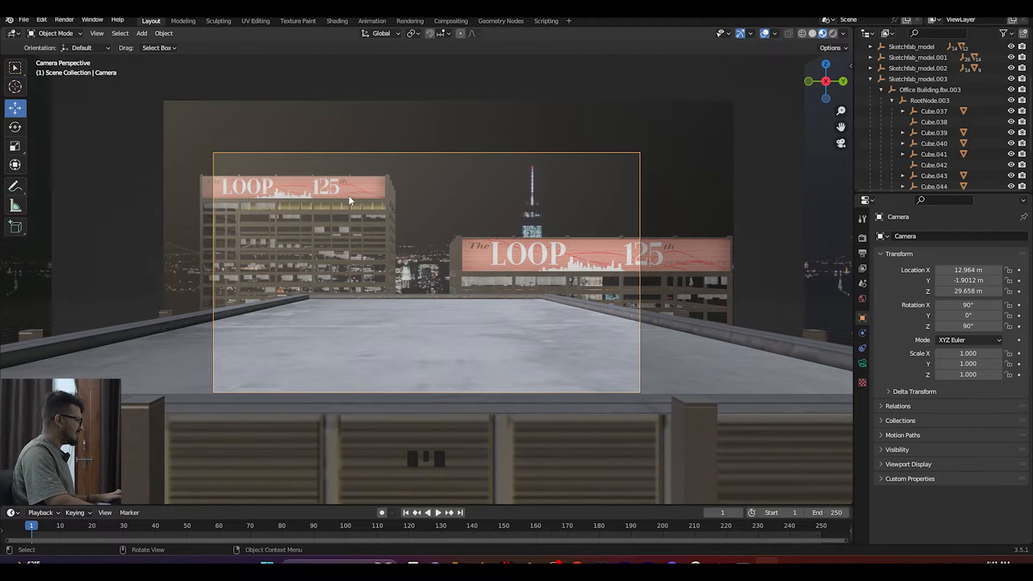
# Step: Move the large far building farther away along X toward the background plane and check the framing through the camera
pyautogui.moveTo(457, 220); pyautogui.dragTo(222, 256, button='middle')
pyautogui.scroll(-6, 431, 282)
pyautogui.moveTo(218, 235); pyautogui.dragTo(344, 461)
pyautogui.scroll(-2, 344, 461)
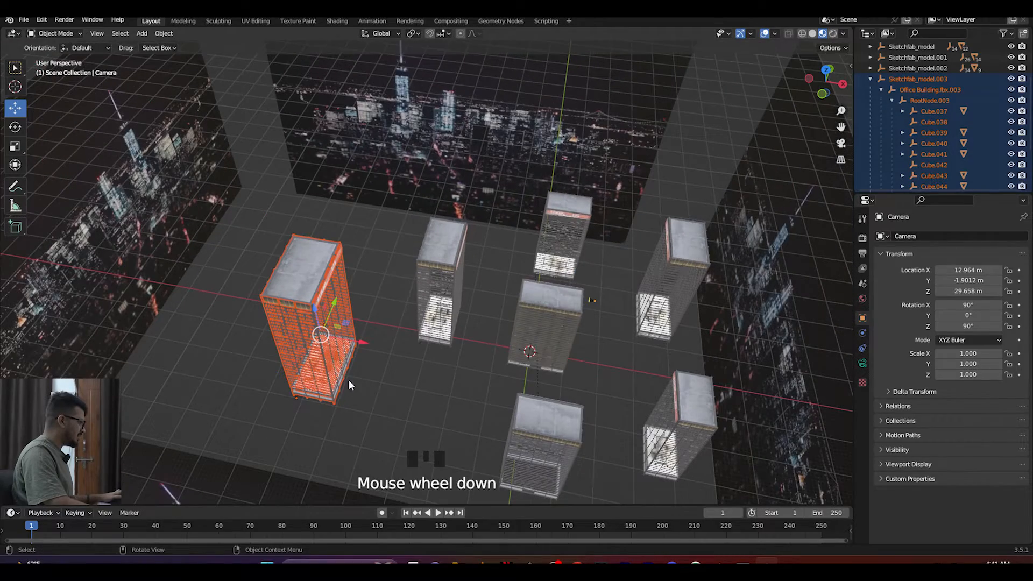
pyautogui.moveTo(356, 343); pyautogui.dragTo(164, 337)
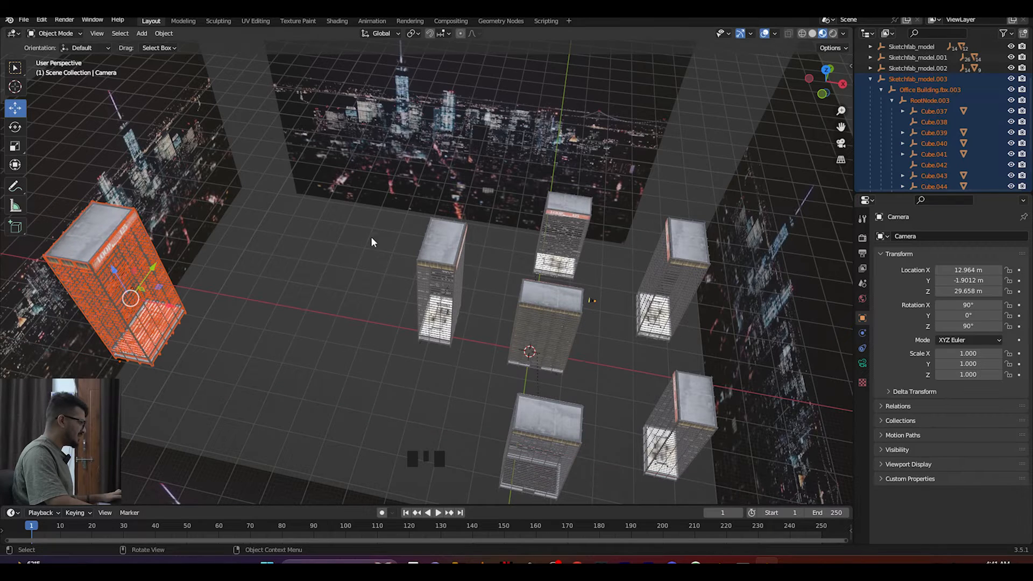
pyautogui.moveTo(463, 335)
pyautogui.mouseDown()
pyautogui.moveTo(473, 331)
pyautogui.moveTo(463, 298)
pyautogui.moveTo(435, 294)
pyautogui.mouseUp()
pyautogui.press('KP_0')
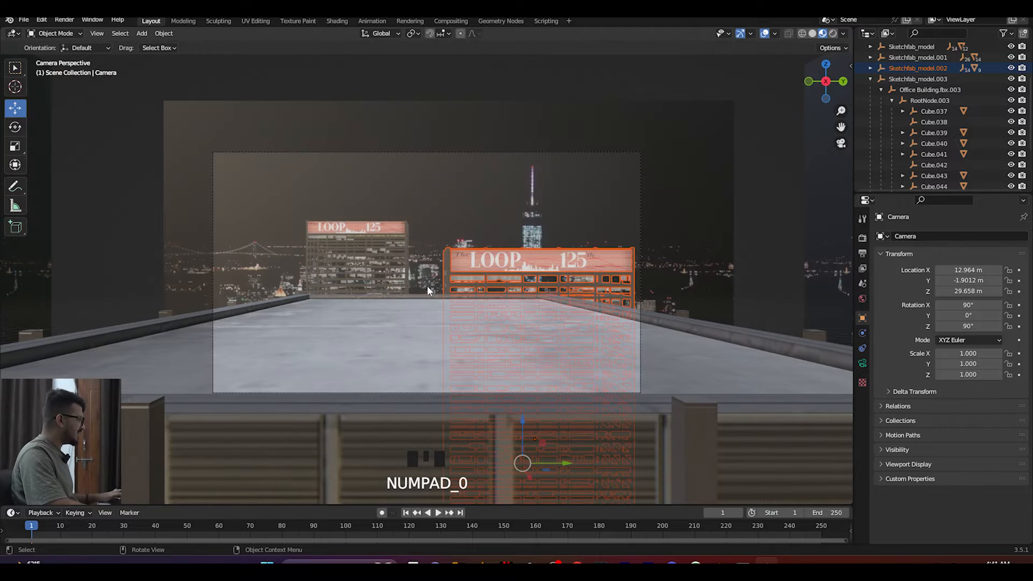
pyautogui.click(106, 198)
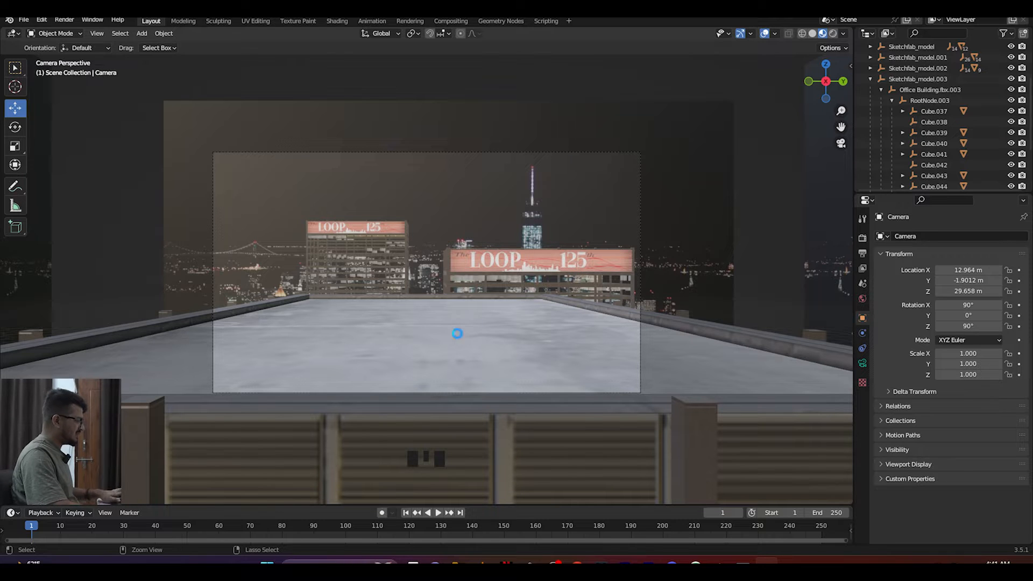
# Step: Save the file and collapse the expanded building hierarchy in the Outliner
pyautogui.hotkey('ctrl', 's')
pyautogui.press('Left')
pyautogui.press('Left')
pyautogui.press('Left')
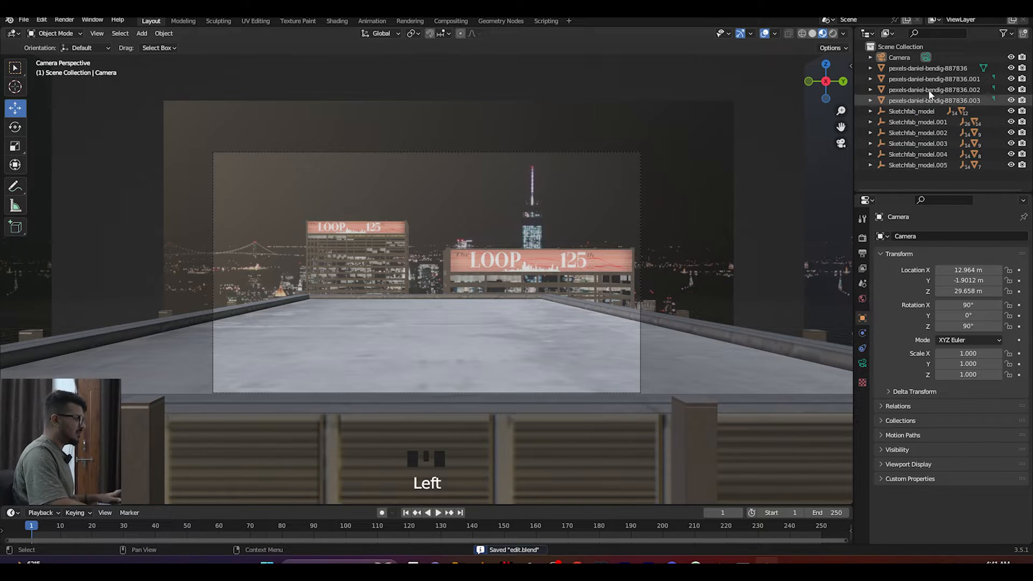
# Step: Move all four night-city image planes into a new collection named "city images" and collapse it in the Outliner
pyautogui.moveTo(628, 214); pyautogui.dragTo(653, 236, button='middle')
pyautogui.scroll(3, 653, 236)
pyautogui.scroll(-12, 653, 236)
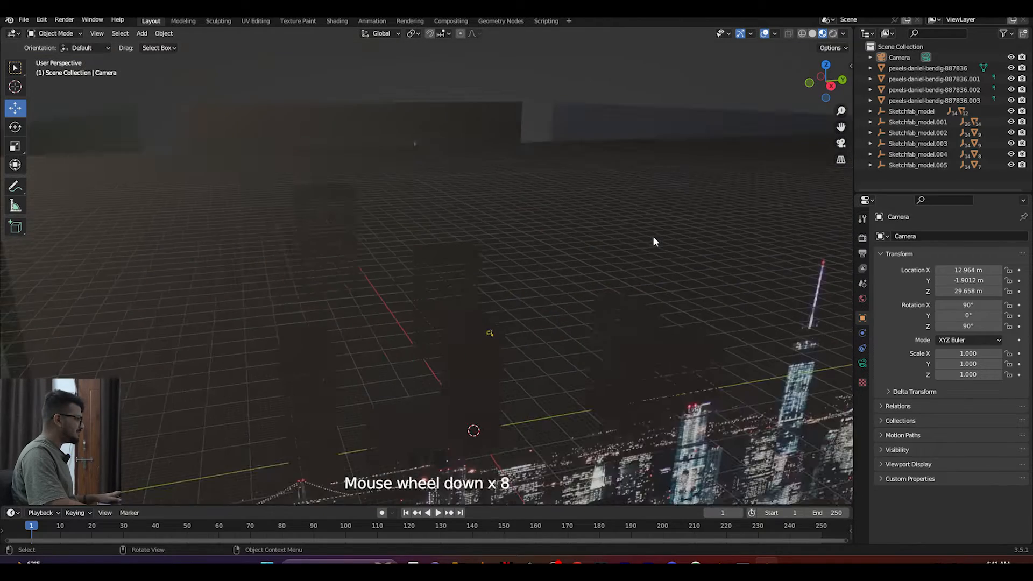
pyautogui.moveTo(556, 243); pyautogui.dragTo(495, 186, button='middle')
pyautogui.click(495, 186)
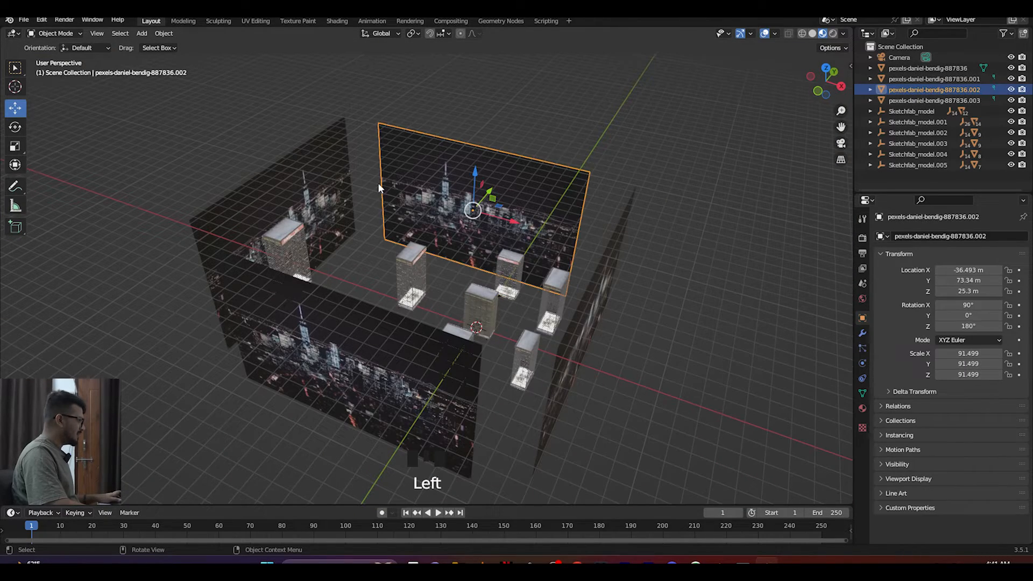
pyautogui.keyDown('shift'); pyautogui.click(309, 173); pyautogui.keyUp('shift')
pyautogui.keyDown('shift'); pyautogui.click(316, 323); pyautogui.keyUp('shift')
pyautogui.keyDown('shift'); pyautogui.click(603, 289); pyautogui.keyUp('shift')
pyautogui.press('m')
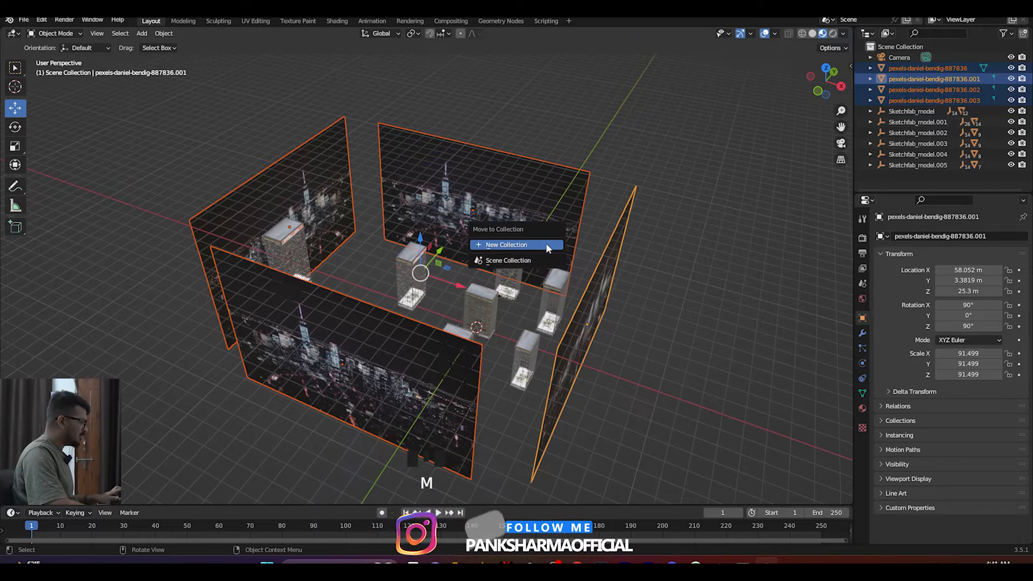
pyautogui.click(546, 243)
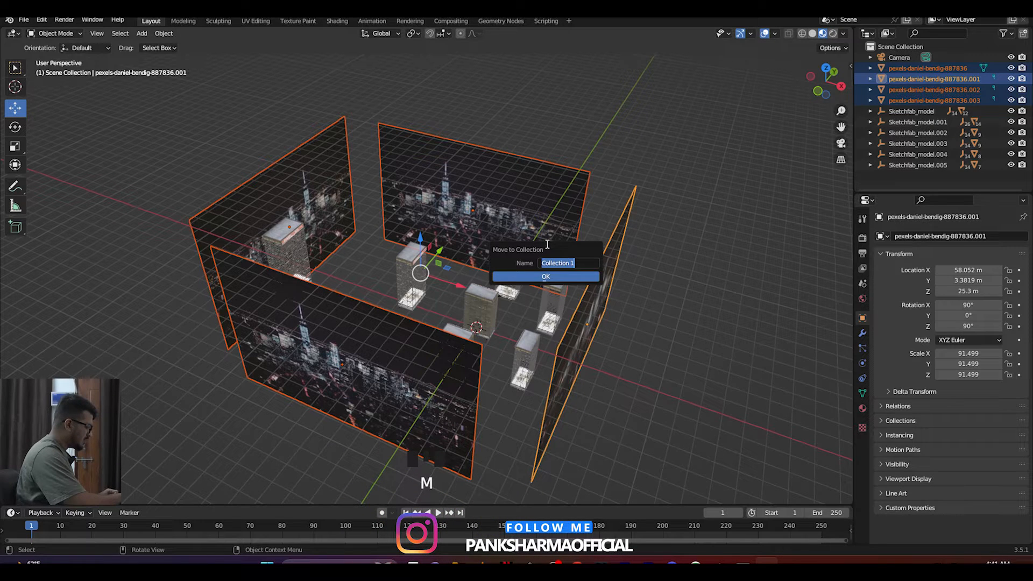
pyautogui.write('city')
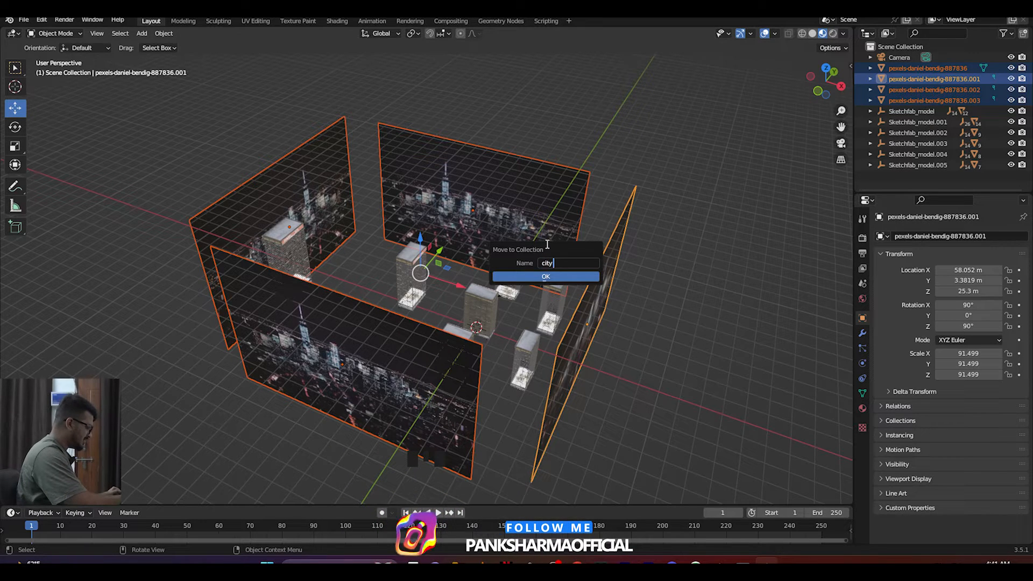
pyautogui.write(' images')
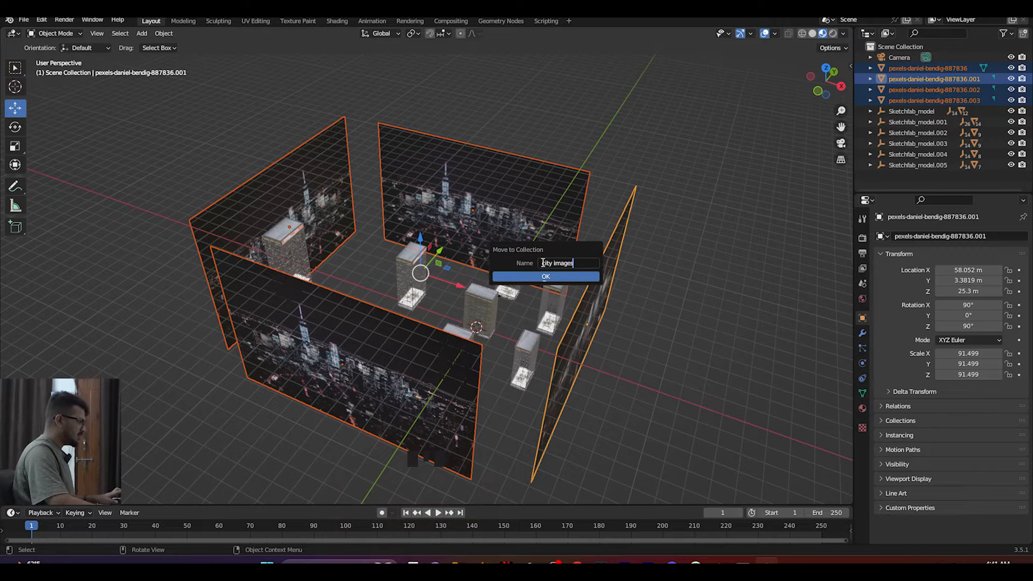
pyautogui.click(532, 277)
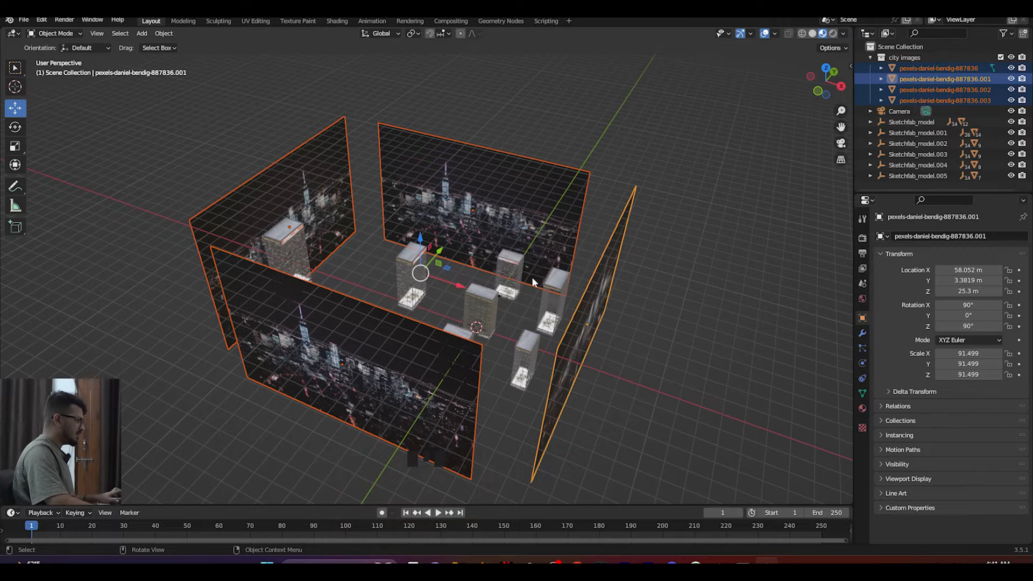
pyautogui.click(868, 58)
# Step: Rename the central building's parent object Sketchfab_model as "b1"
pyautogui.moveTo(724, 231)
pyautogui.mouseDown(button='middle')
pyautogui.moveTo(727, 263)
pyautogui.moveTo(671, 285)
pyautogui.moveTo(547, 251)
pyautogui.moveTo(731, 249)
pyautogui.mouseUp(button='middle')
pyautogui.middleClick(654, 285)
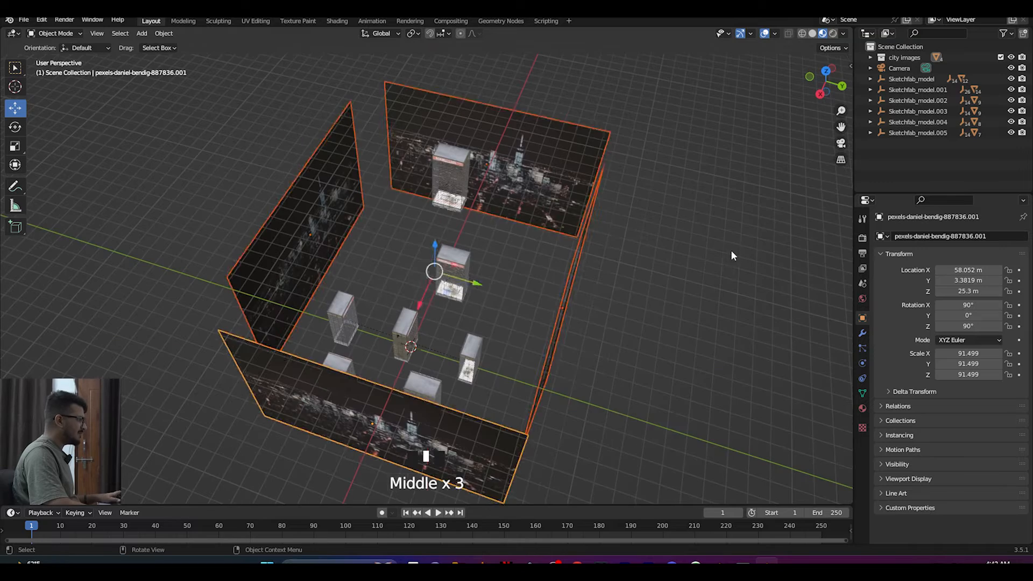
pyautogui.click(730, 250)
pyautogui.scroll(2, 530, 292)
pyautogui.click(923, 81)
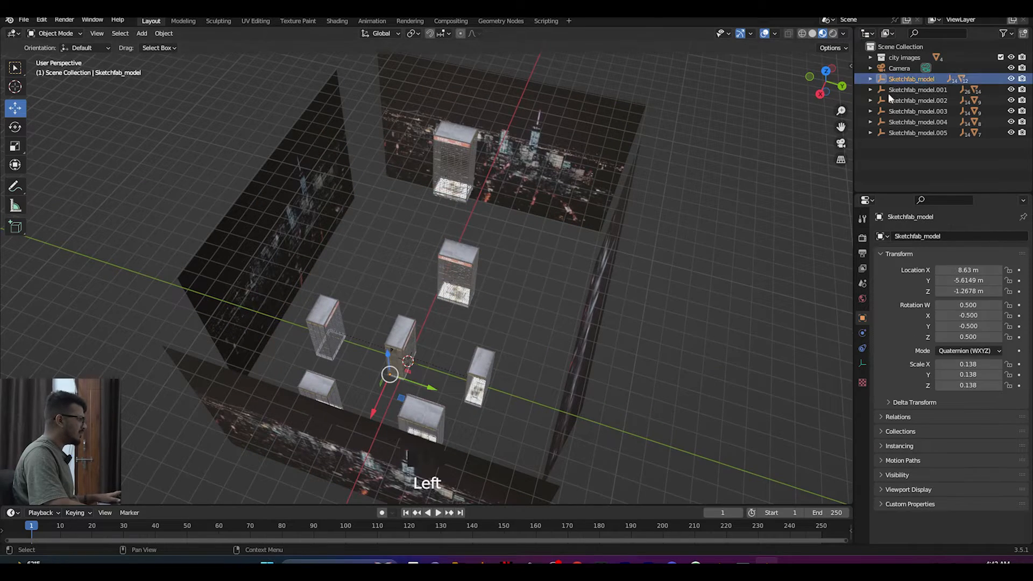
pyautogui.moveTo(451, 321)
pyautogui.mouseDown(button='middle')
pyautogui.moveTo(392, 316)
pyautogui.moveTo(366, 292)
pyautogui.mouseUp(button='middle')
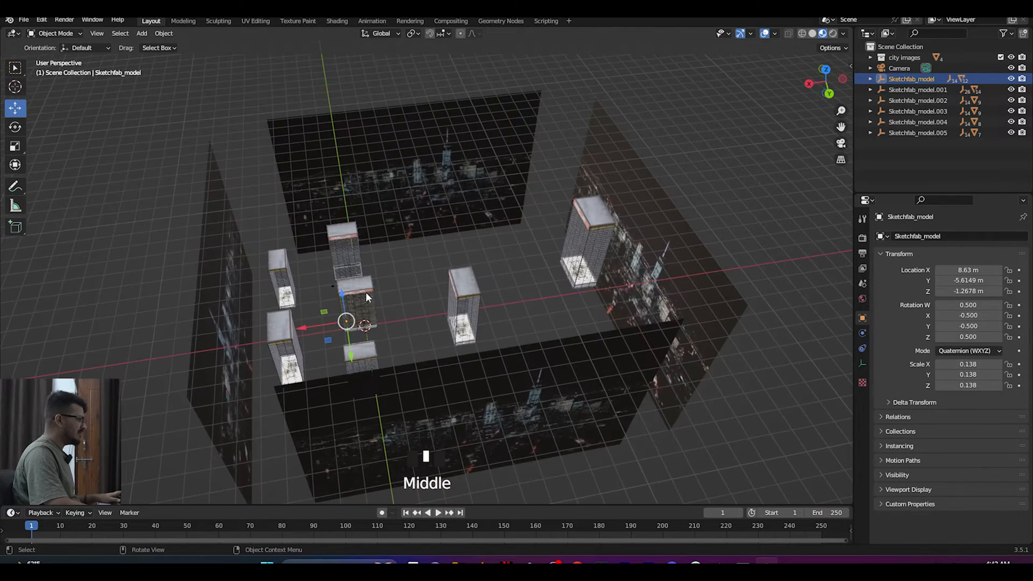
pyautogui.click(909, 81)
pyautogui.doubleClick(909, 81)
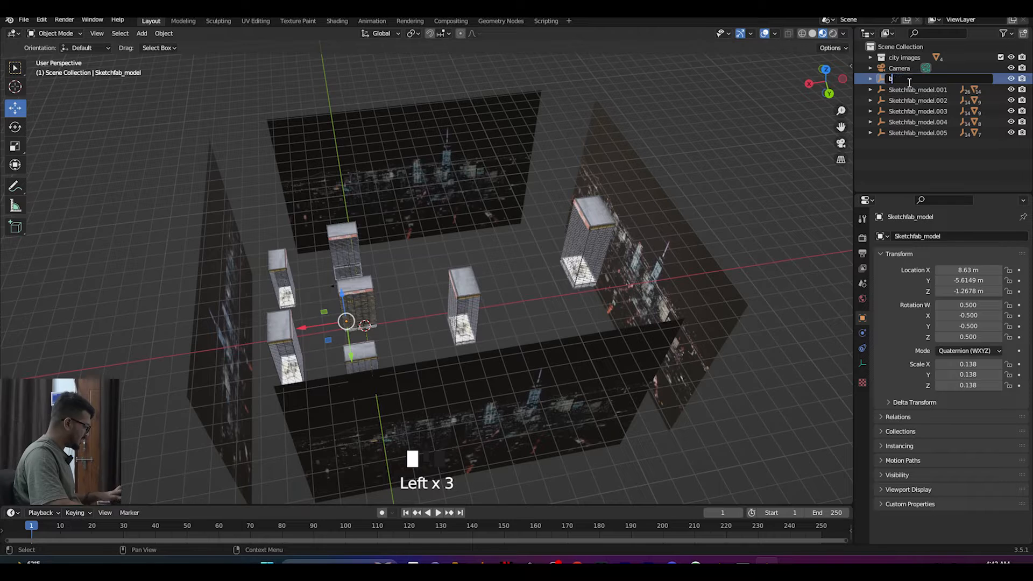
pyautogui.write('b1')
pyautogui.press('Return')
# Step: Rename Sketchfab_model.001 as "b2" and Sketchfab_model.002 as "b3"
pyautogui.click(914, 88)
pyautogui.doubleClick(914, 89)
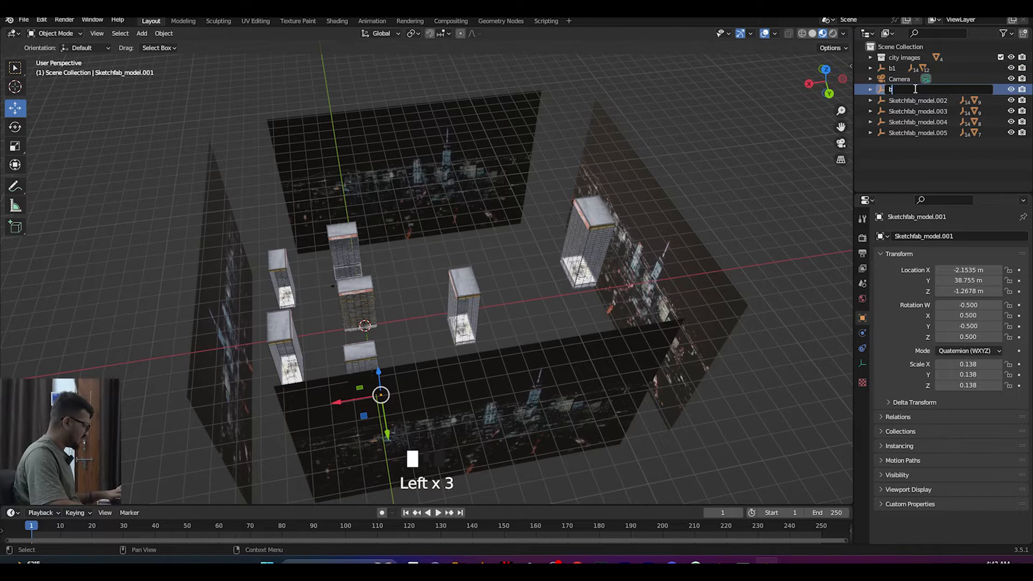
pyautogui.write('b2')
pyautogui.press('Return')
pyautogui.click(902, 100)
pyautogui.doubleClick(902, 100)
pyautogui.write('b3')
pyautogui.press('Return')
# Step: Rename Sketchfab_model.003 as "b4" and Sketchfab_model.004 as "b5"
pyautogui.click(902, 111)
pyautogui.doubleClick(902, 112)
pyautogui.write('b4')
pyautogui.press('Return')
pyautogui.click(895, 123)
pyautogui.doubleClick(896, 122)
pyautogui.write('b')
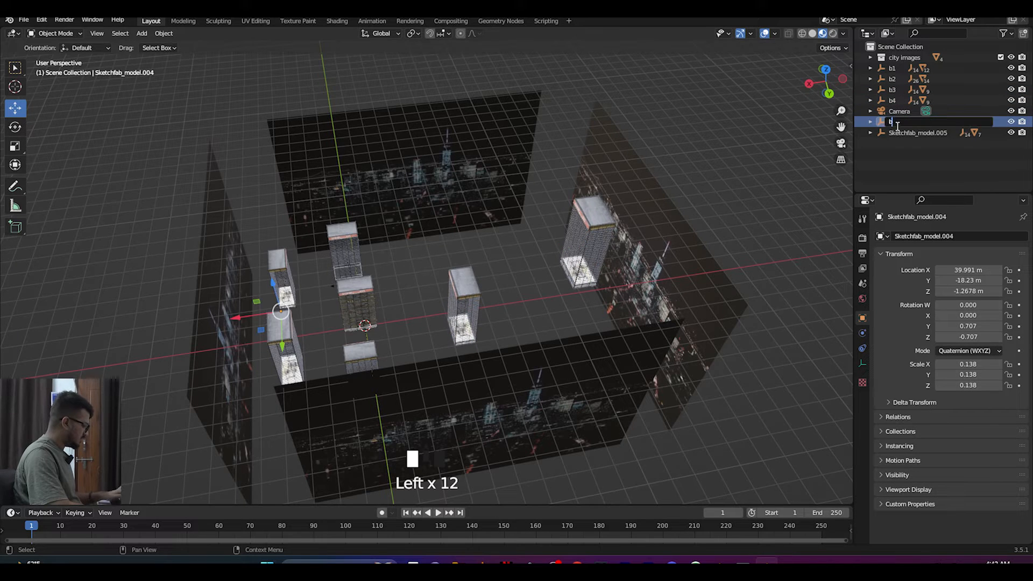
pyautogui.write('5')
pyautogui.press('Return')
# Step: Rename Sketchfab_model.005 as "b6"
pyautogui.click(902, 133)
pyautogui.doubleClick(902, 134)
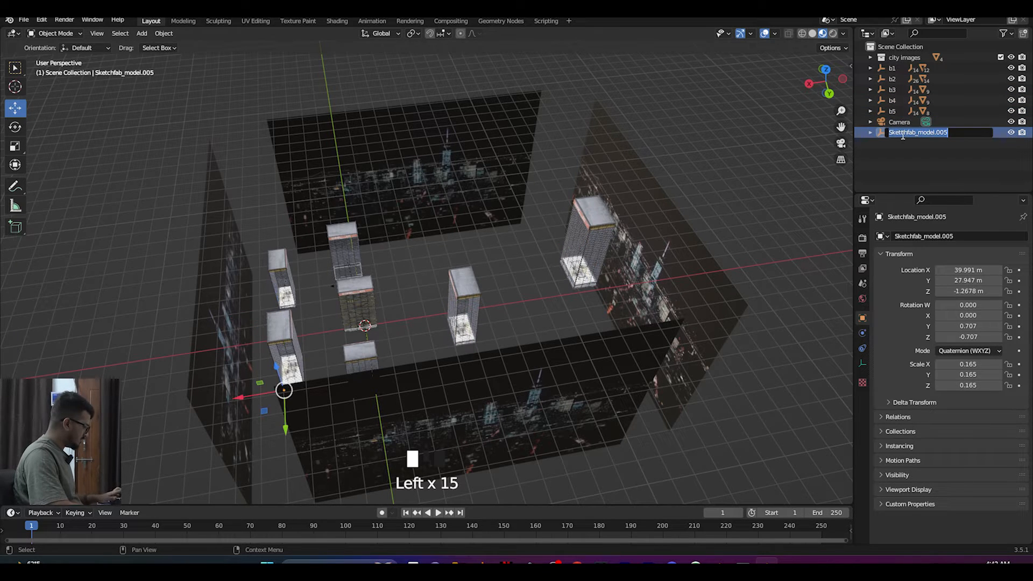
pyautogui.write('b6')
pyautogui.press('Return')
# Step: Rename the central building's parent object as "main building" and save the file
pyautogui.click(895, 67)
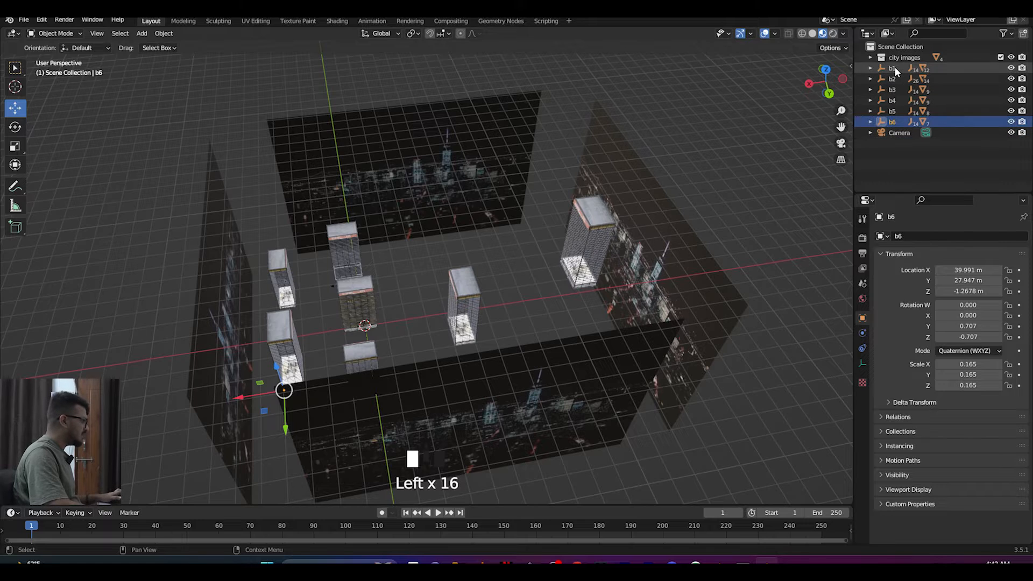
pyautogui.moveTo(546, 211); pyautogui.dragTo(770, 105, button='middle')
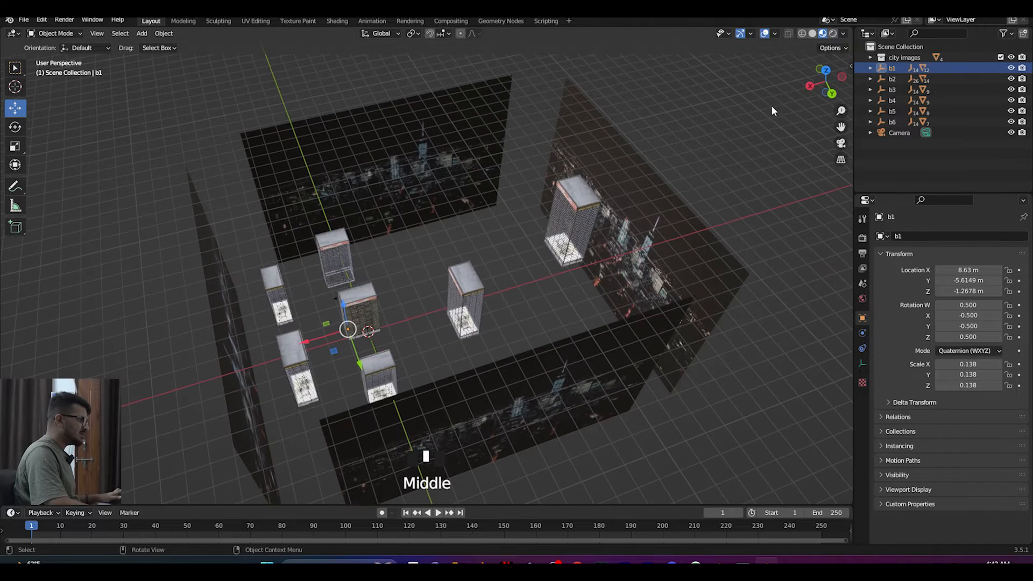
pyautogui.click(894, 68)
pyautogui.doubleClick(894, 67)
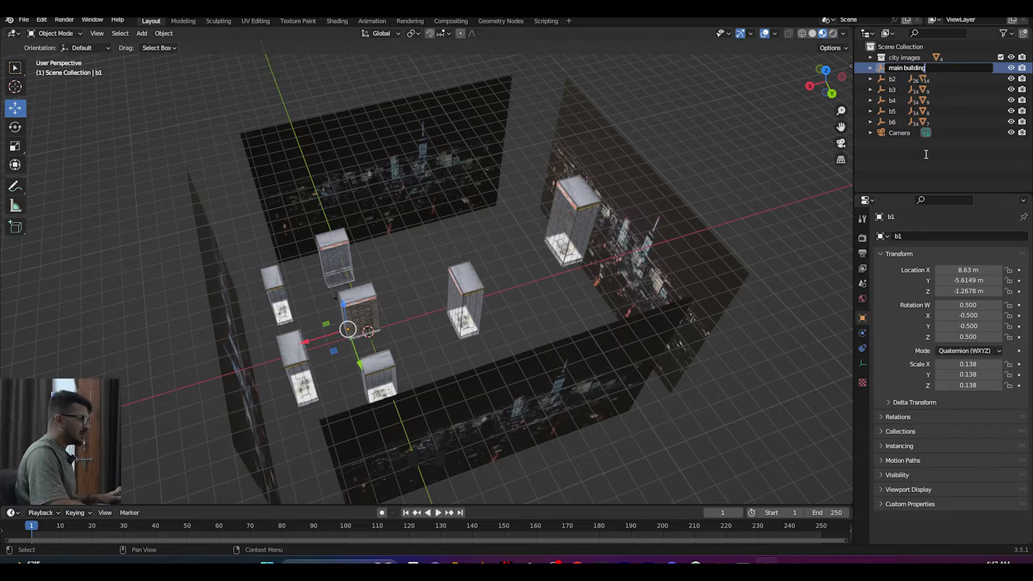
pyautogui.press('Return')
pyautogui.hotkey('ctrl', 's')
# Step: Inspect the city around the main building's rooftop and switch to the camera view
pyautogui.click(670, 177)
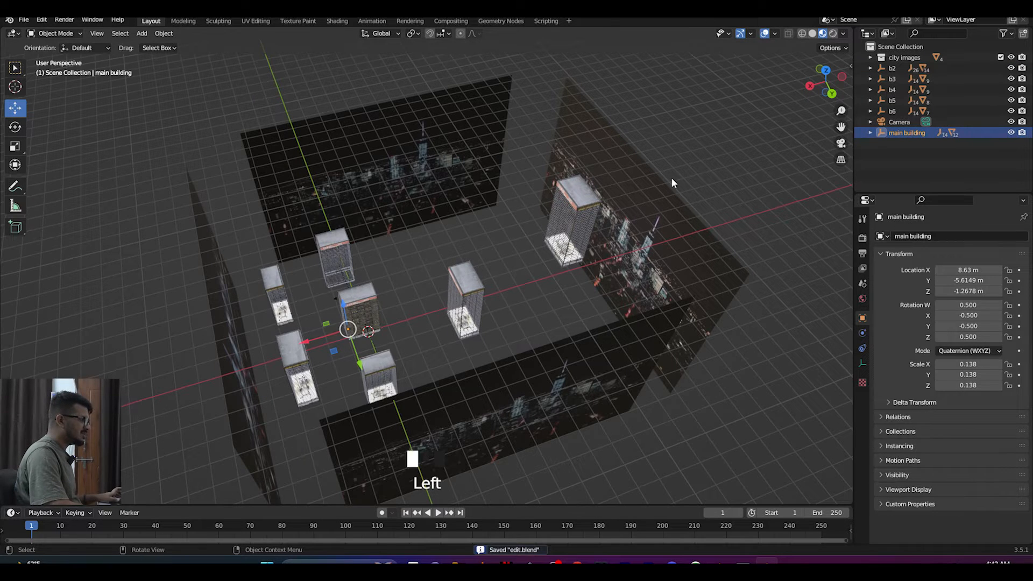
pyautogui.scroll(2, 432, 261)
pyautogui.scroll(3, 436, 267)
pyautogui.moveTo(459, 256); pyautogui.dragTo(526, 267, button='middle')
pyautogui.scroll(1, 526, 266)
pyautogui.press('KP_0')
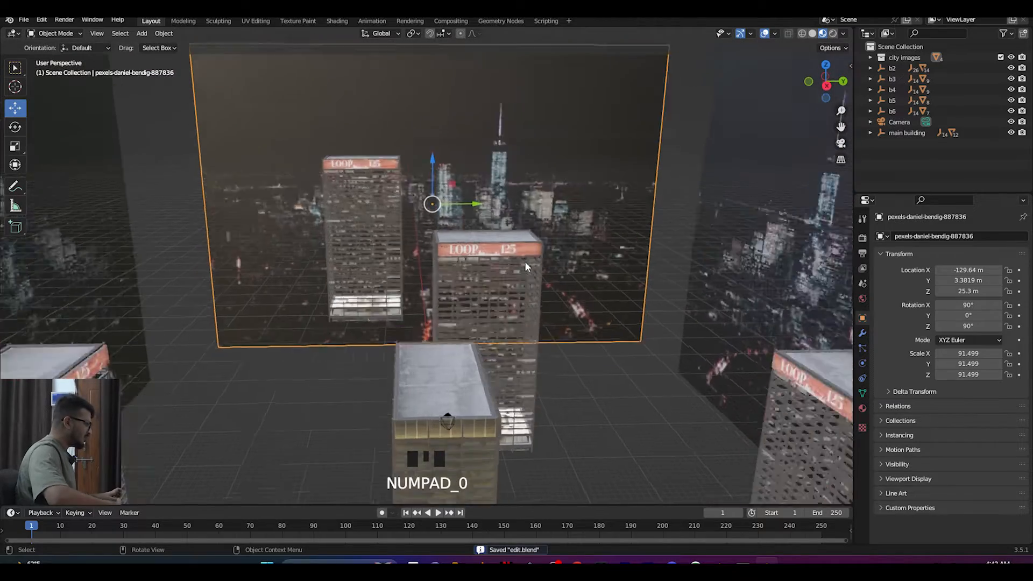
# Step: Add a cube at the centre of the city and scale it up to about 47
pyautogui.moveTo(93, 206); pyautogui.dragTo(160, 242, button='middle')
pyautogui.scroll(-6, 354, 266)
pyautogui.moveTo(354, 267); pyautogui.dragTo(414, 307, button='middle')
pyautogui.scroll(-2, 414, 308)
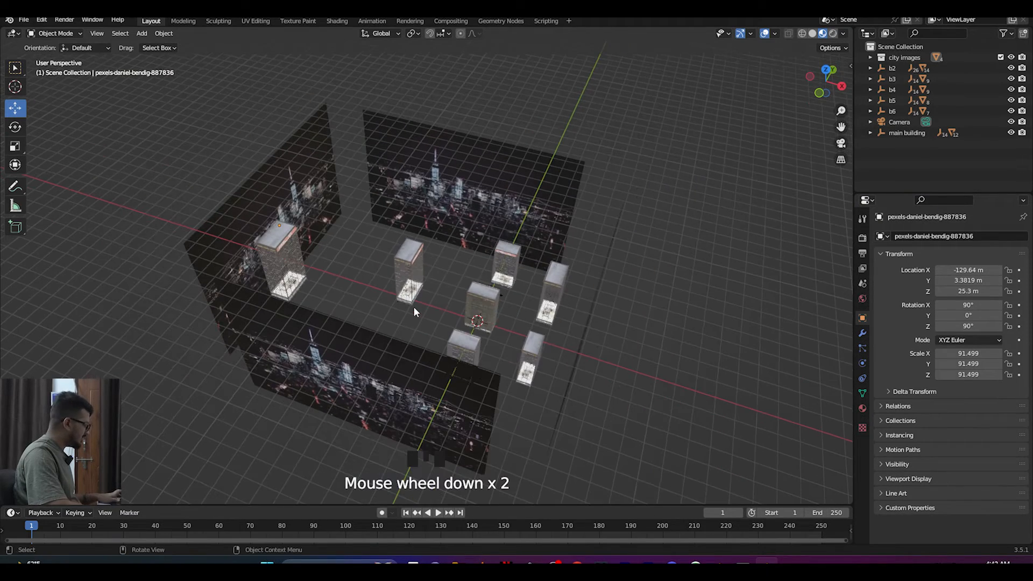
pyautogui.hotkey('shift', 'a')
pyautogui.moveTo(393, 147)
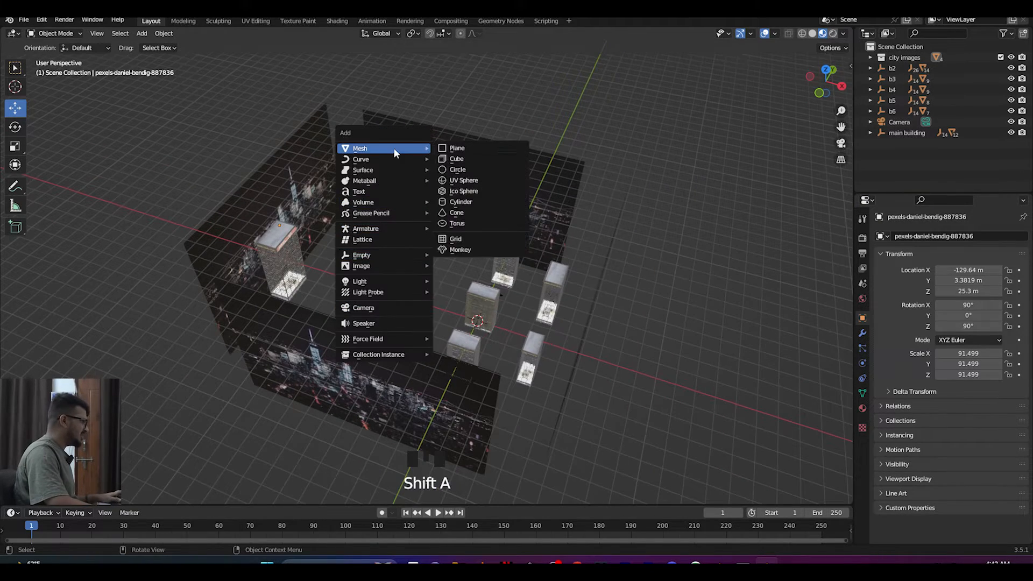
pyautogui.click(444, 159)
pyautogui.moveTo(460, 277); pyautogui.dragTo(466, 279, button='middle')
pyautogui.press('s')
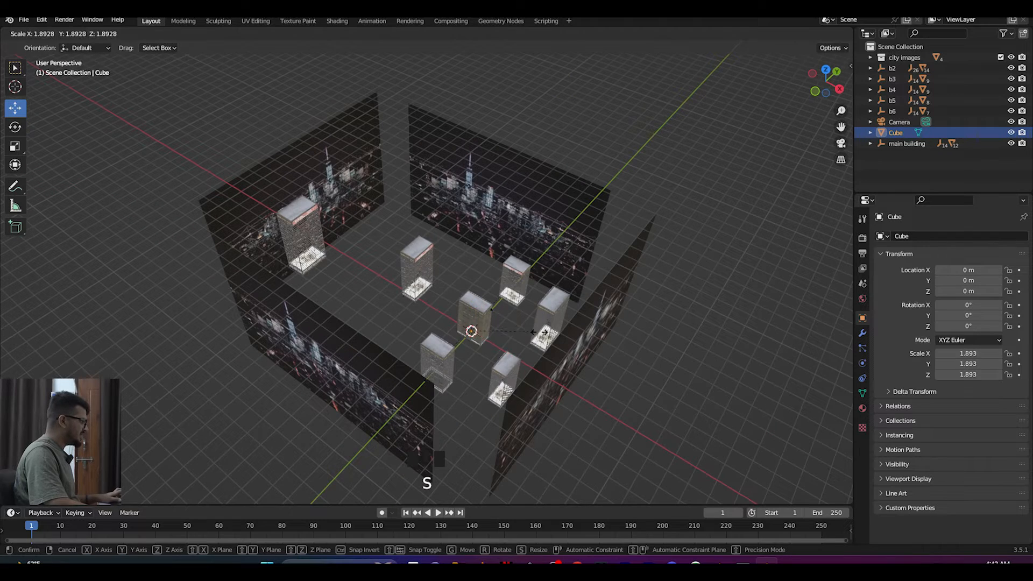
pyautogui.click(376, 266)
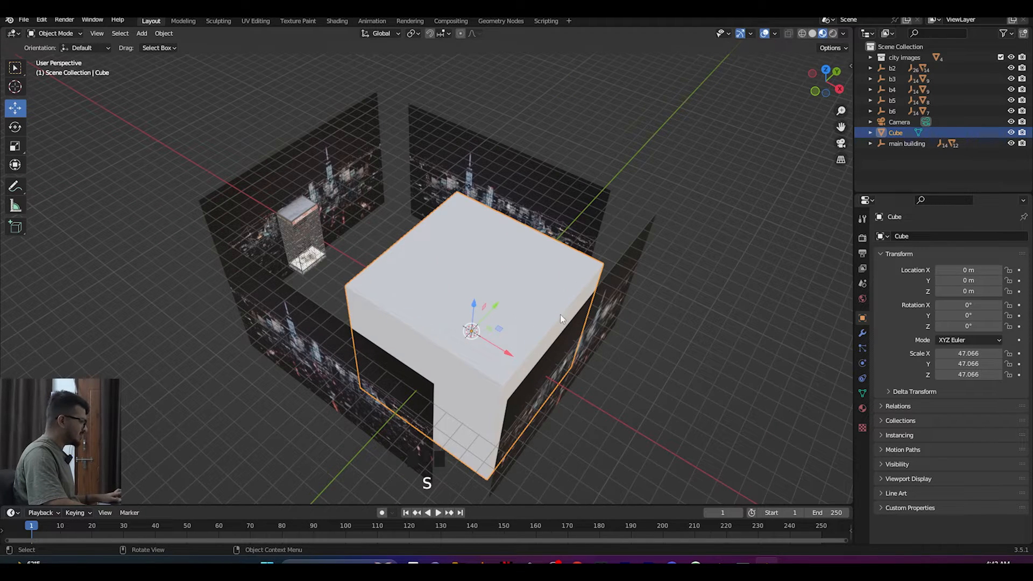
# Step: Move the cube to about -42.4 m on X and enlarge it to a scale of about 103.28, enclosing the whole city
pyautogui.press('s')
pyautogui.click(645, 308)
pyautogui.scroll(-2, 574, 378)
pyautogui.moveTo(574, 378); pyautogui.dragTo(517, 321, button='middle')
pyautogui.moveTo(506, 317); pyautogui.dragTo(466, 316)
pyautogui.press('s')
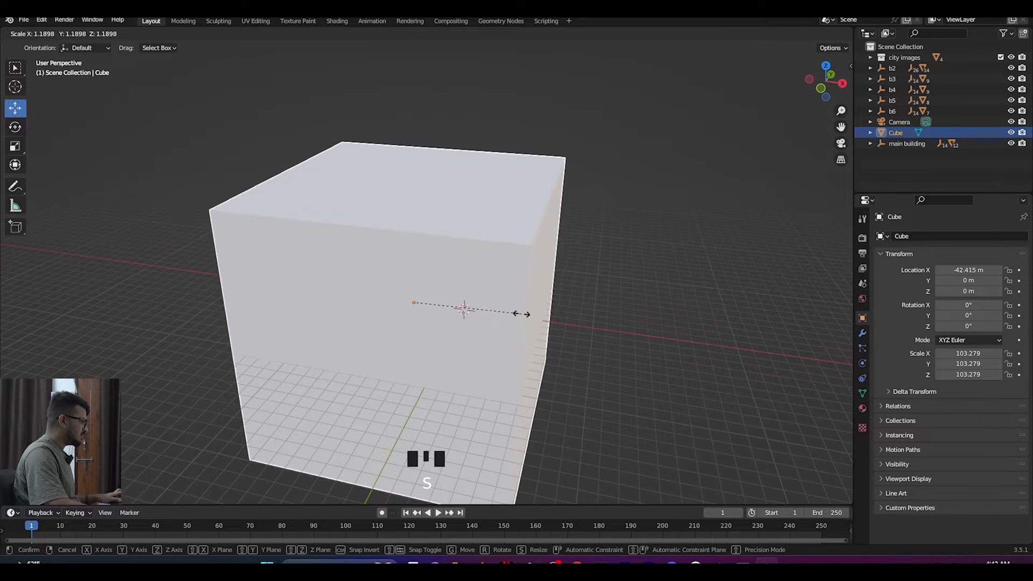
pyautogui.click(519, 314)
# Step: Set the enclosing cube's viewport display to Wire
pyautogui.moveTo(515, 315); pyautogui.dragTo(429, 305, button='middle')
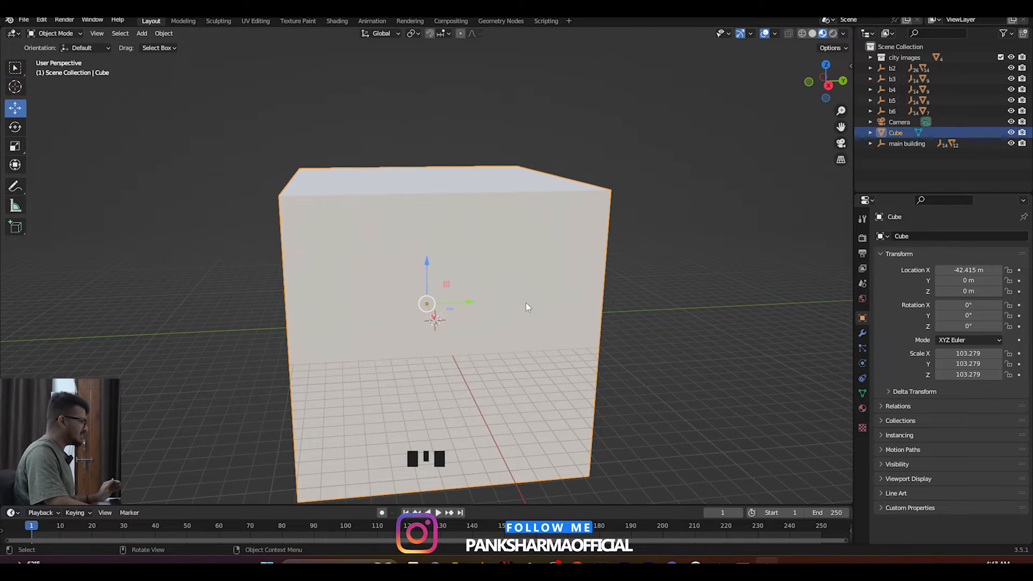
pyautogui.scroll(9, 502, 306)
pyautogui.scroll(4, 474, 312)
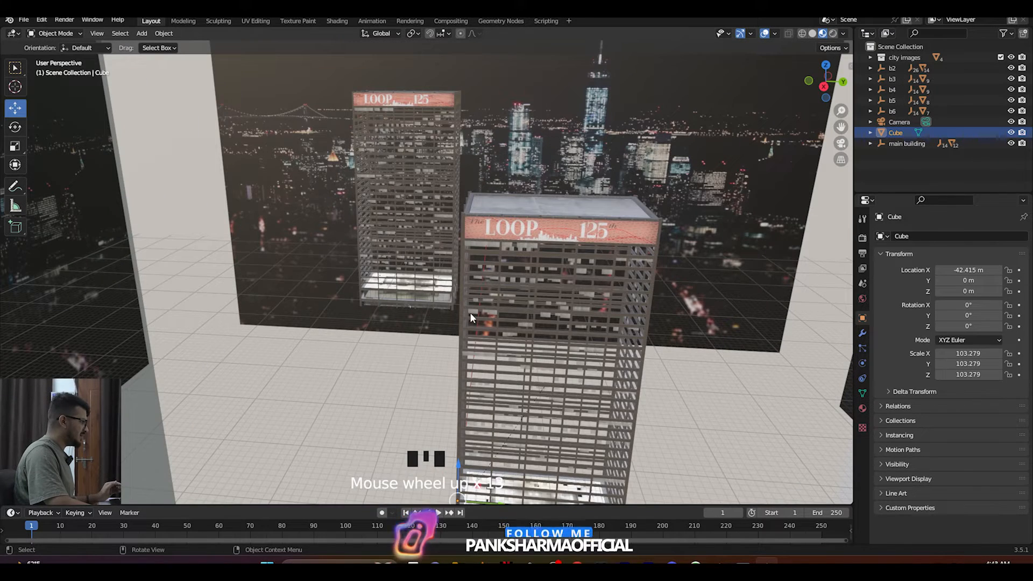
pyautogui.scroll(-10, 522, 276)
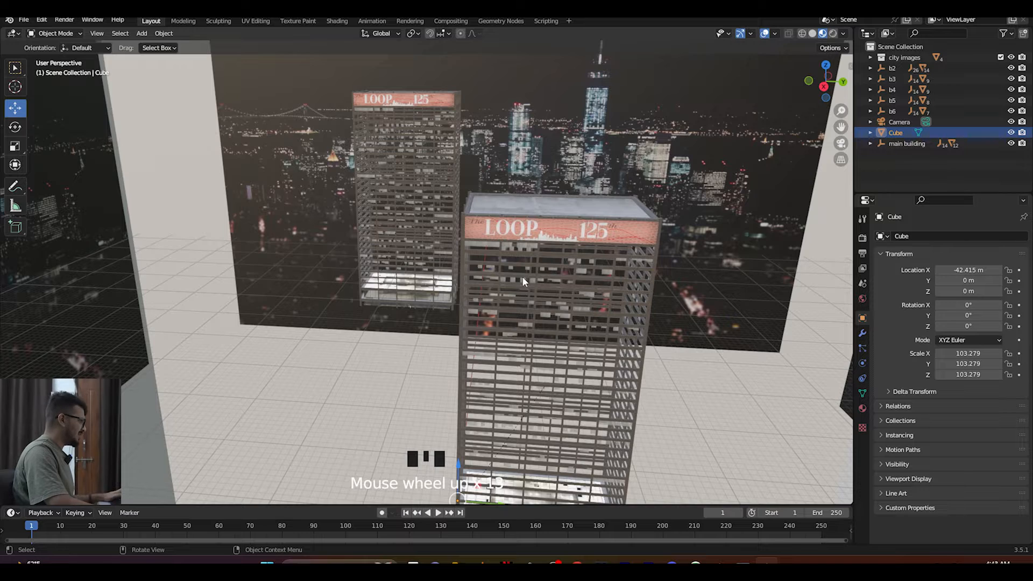
pyautogui.moveTo(518, 276); pyautogui.dragTo(429, 302, button='middle')
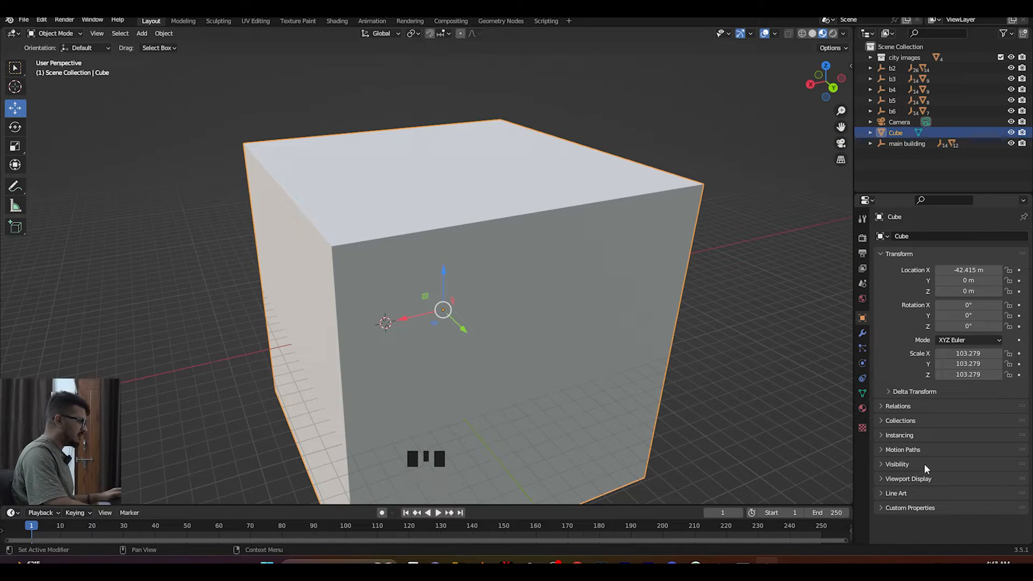
pyautogui.click(880, 479)
pyautogui.scroll(-10, 909, 447)
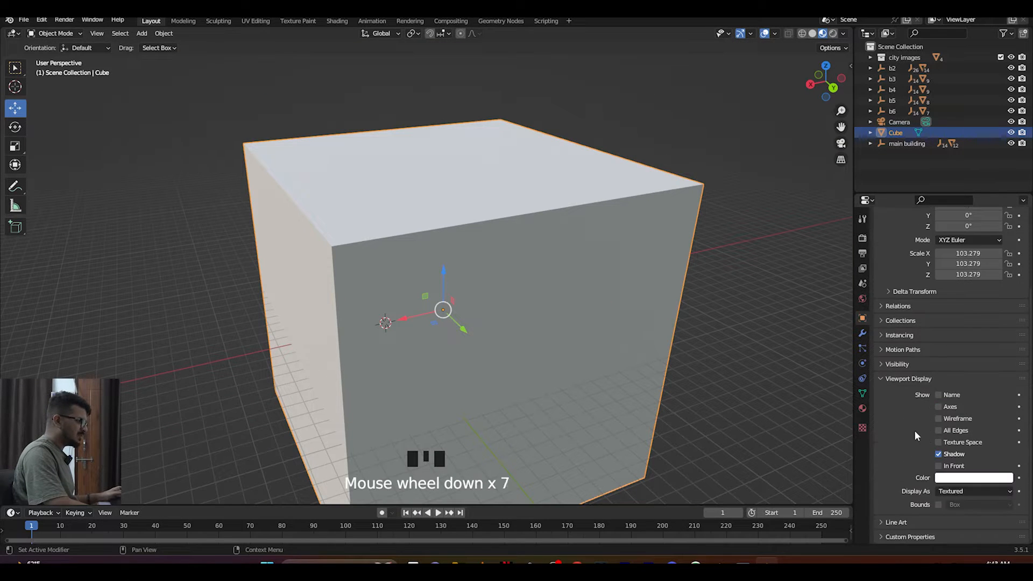
pyautogui.click(951, 491)
pyautogui.click(947, 467)
# Step: Rename the enclosing cube as "fog" and save the file
pyautogui.moveTo(308, 298); pyautogui.dragTo(566, 246, button='middle')
pyautogui.click(680, 218)
pyautogui.moveTo(448, 308); pyautogui.dragTo(354, 287, button='middle')
pyautogui.click(351, 288)
pyautogui.click(434, 267)
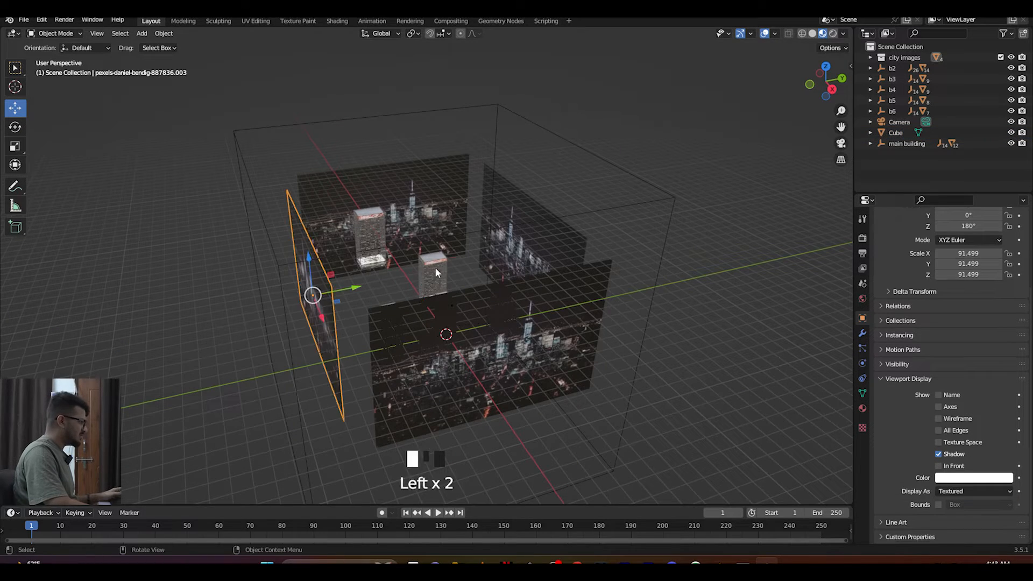
pyautogui.click(166, 168)
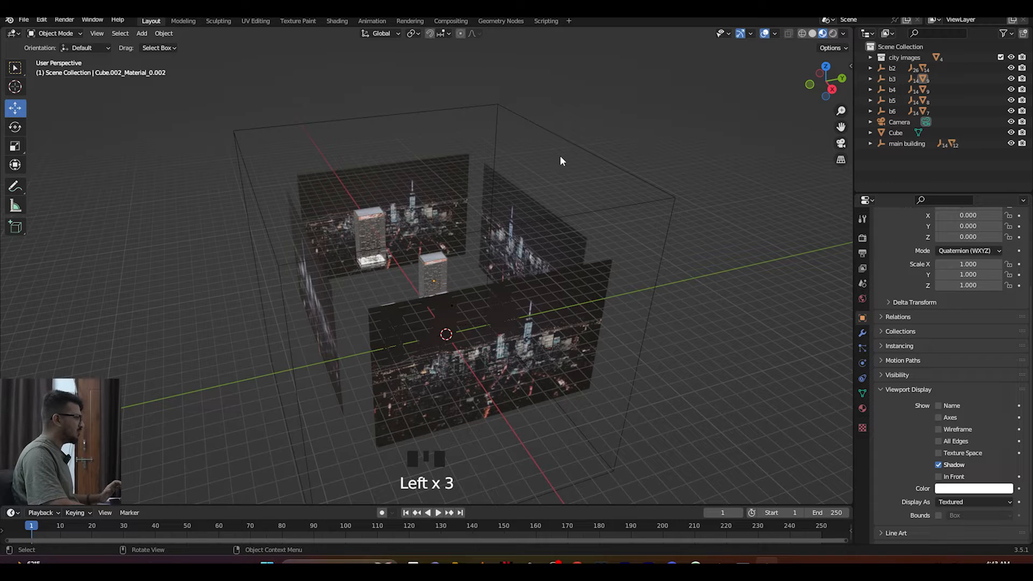
pyautogui.tripleClick(893, 132)
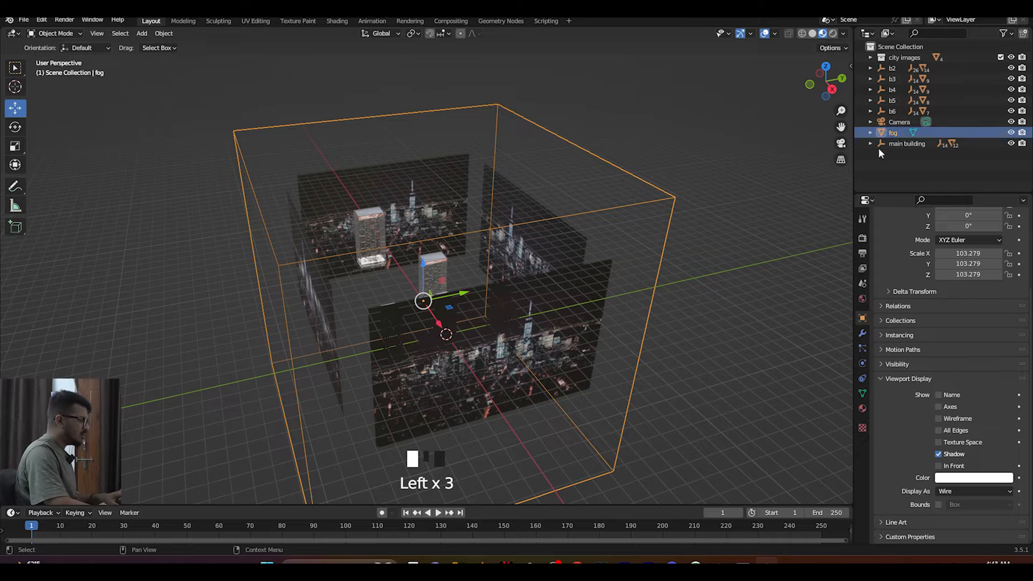
pyautogui.click(732, 165)
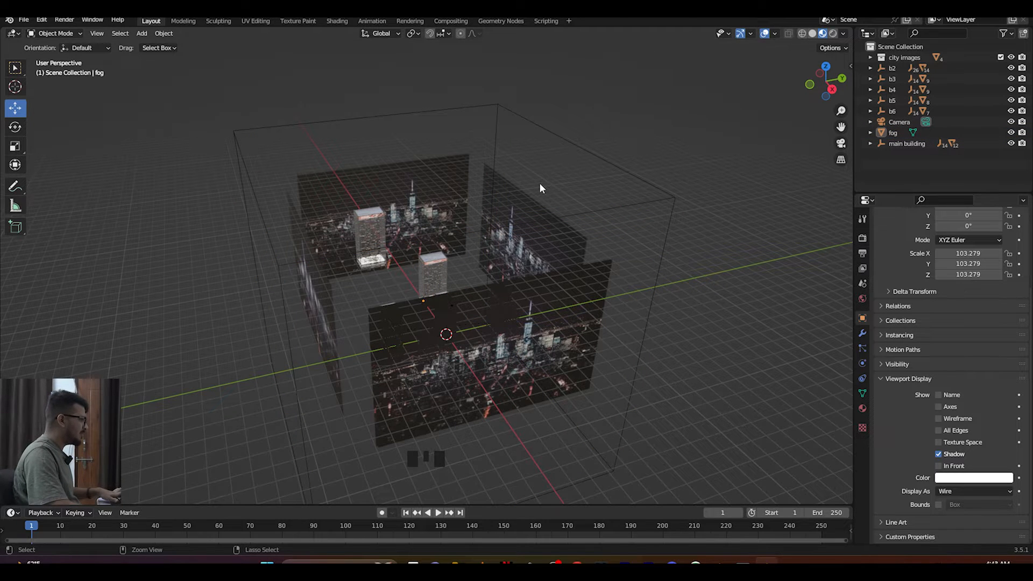
pyautogui.hotkey('ctrl', 's')
# Step: Switch to File Explorer, open the rooftop folder in ASSETS and delete the Rooftop_Toolkit_JPG and Rooftop_Toolkit_OBJ_Quads archives
pyautogui.scroll(8, 446, 267)
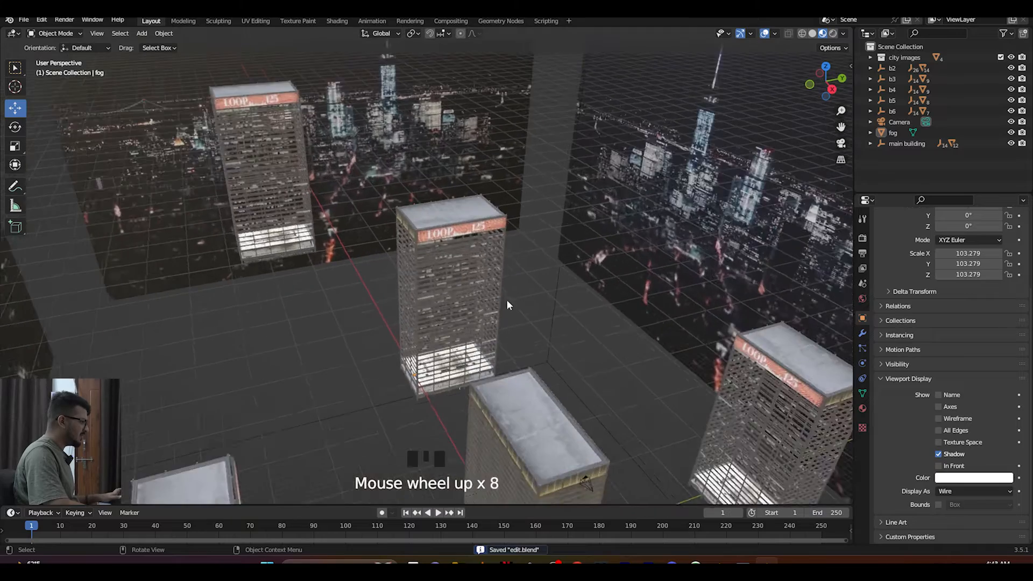
pyautogui.moveTo(507, 305); pyautogui.dragTo(506, 282, button='middle')
pyautogui.scroll(1, 557, 351)
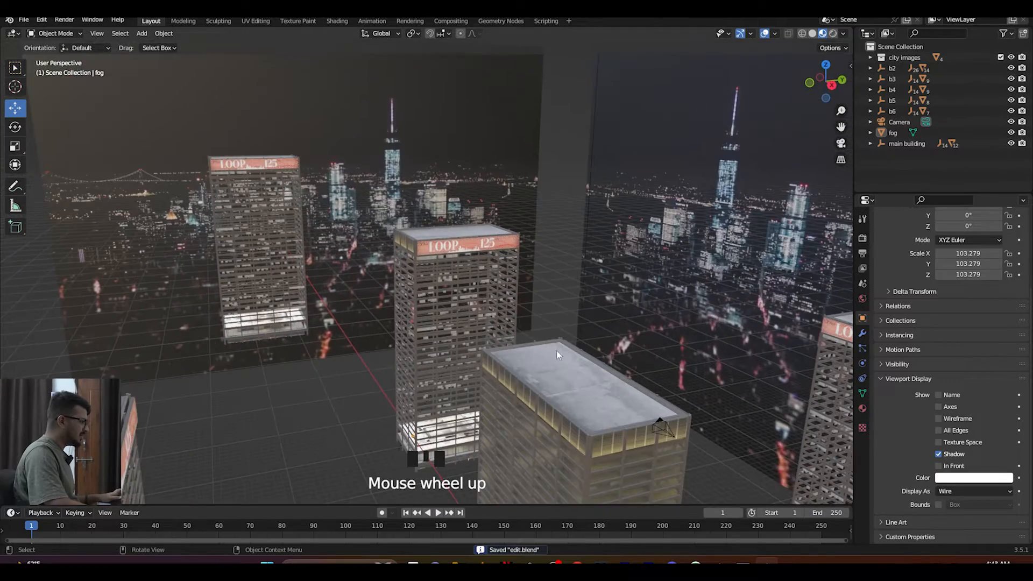
pyautogui.scroll(-4, 305, 232)
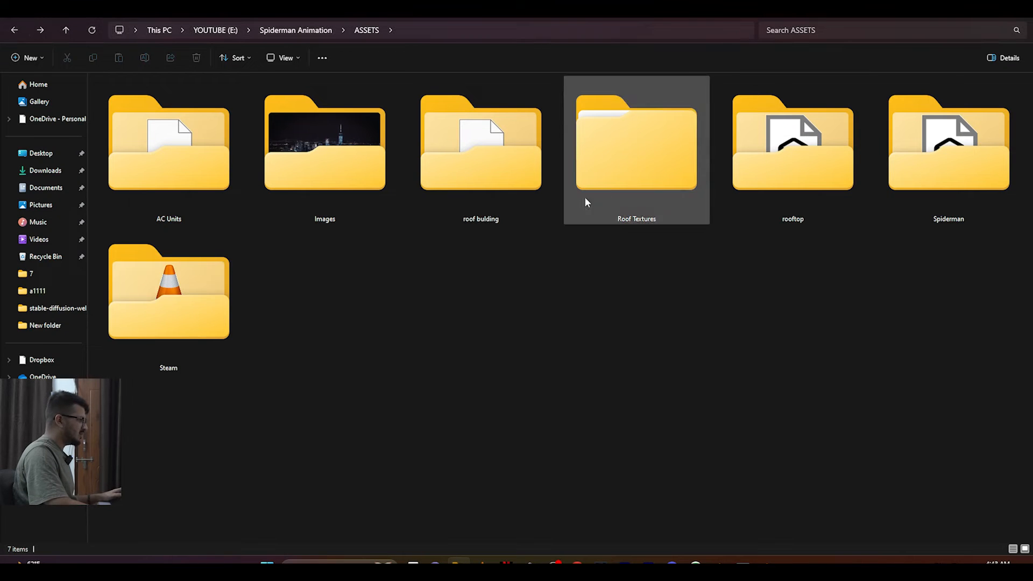
pyautogui.click(829, 163)
pyautogui.doubleClick(829, 163)
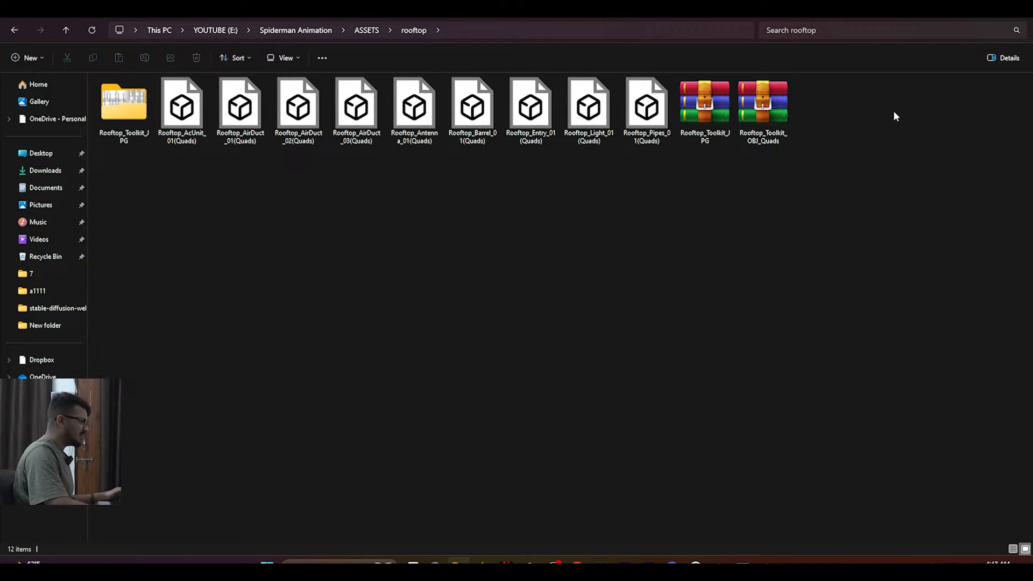
pyautogui.moveTo(882, 111); pyautogui.dragTo(693, 137)
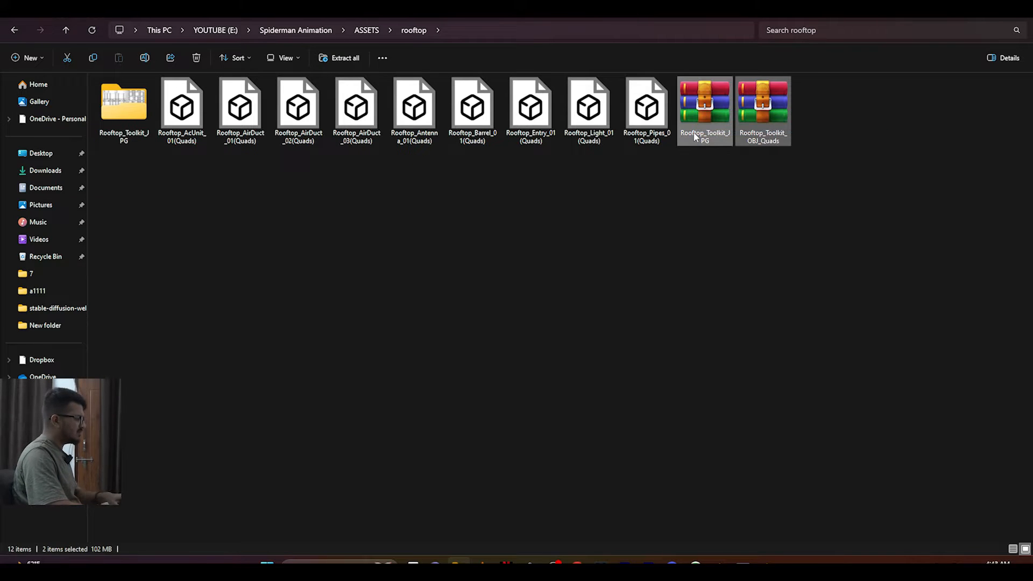
pyautogui.press('Delete')
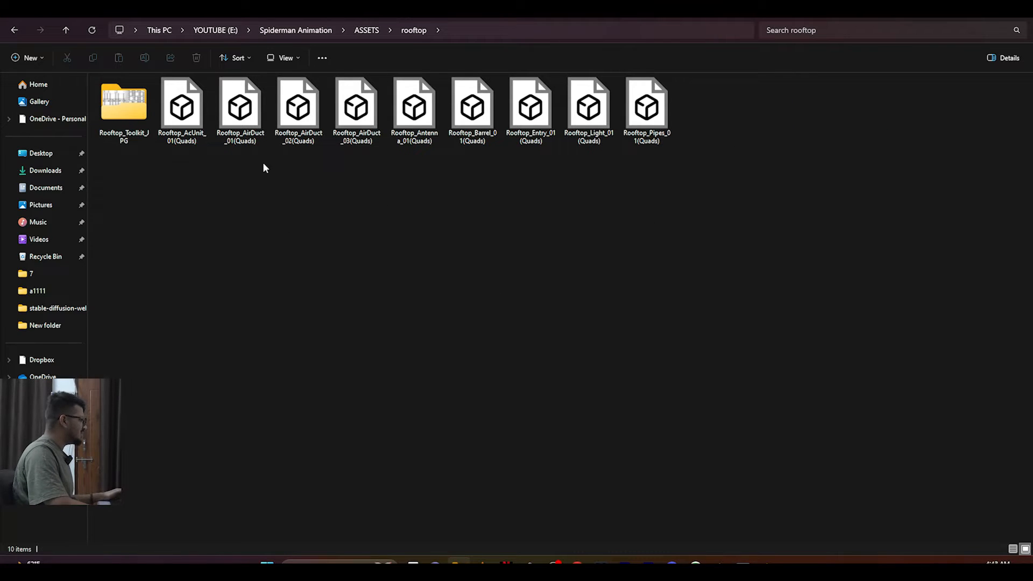
# Step: Check the file type of Rooftop_Antenna_01(Quads) in its properties
pyautogui.rightClick(415, 110)
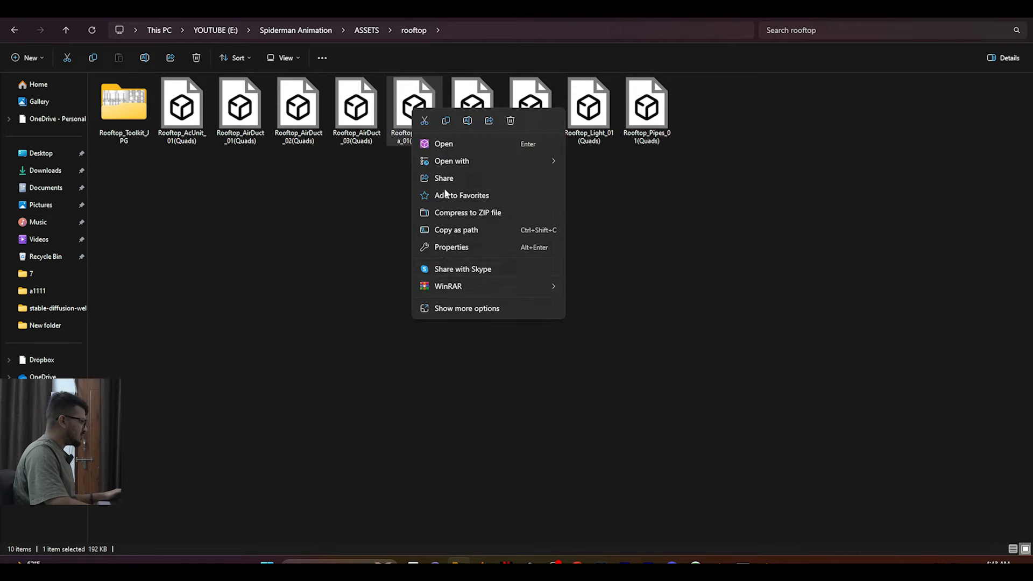
pyautogui.click(442, 246)
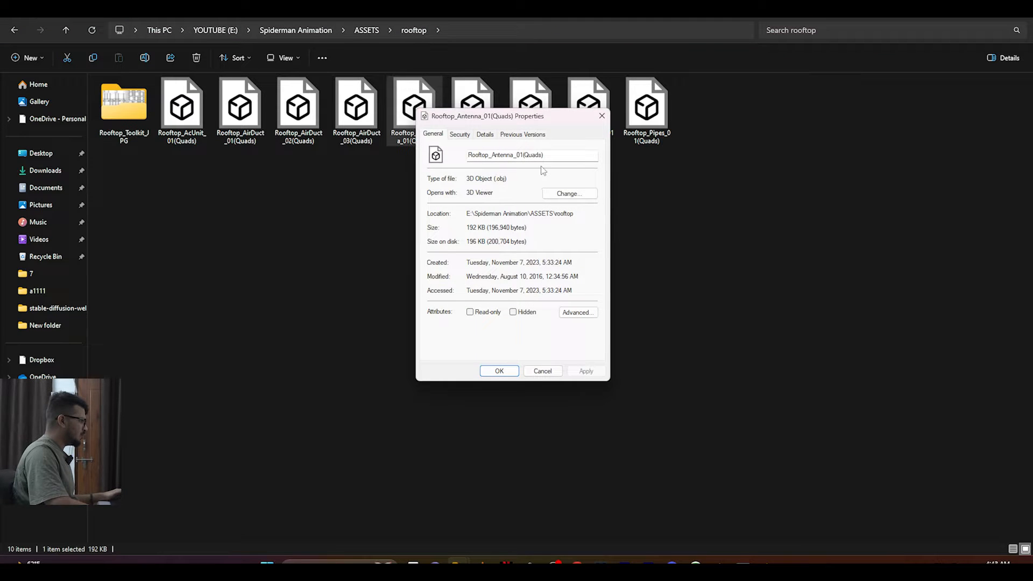
pyautogui.click(600, 115)
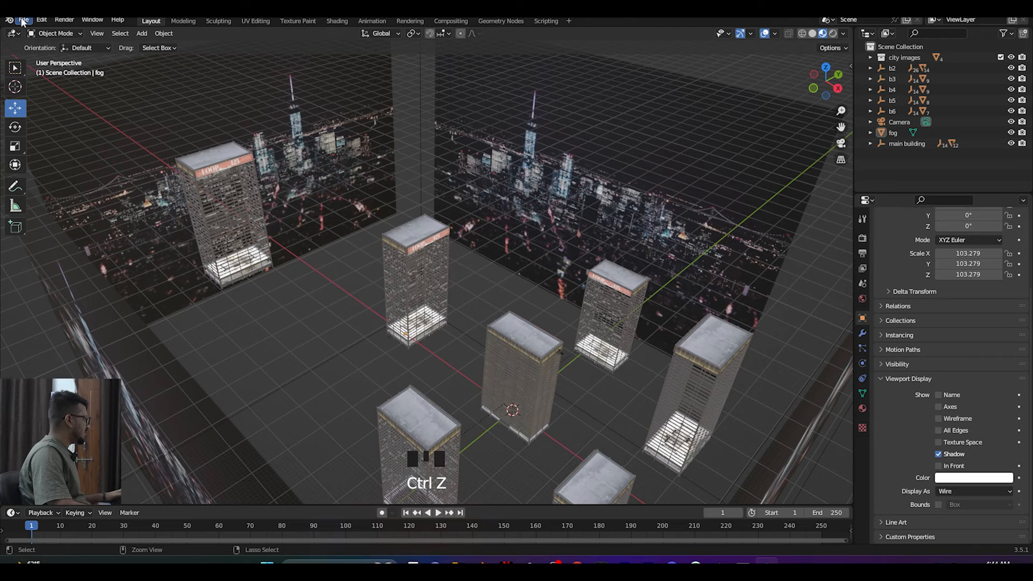
# Step: Switch back to Blender and import Rooftop_Antenna_01(Quads).obj from the rooftop folder as a legacy Wavefront OBJ
pyautogui.click(24, 19)
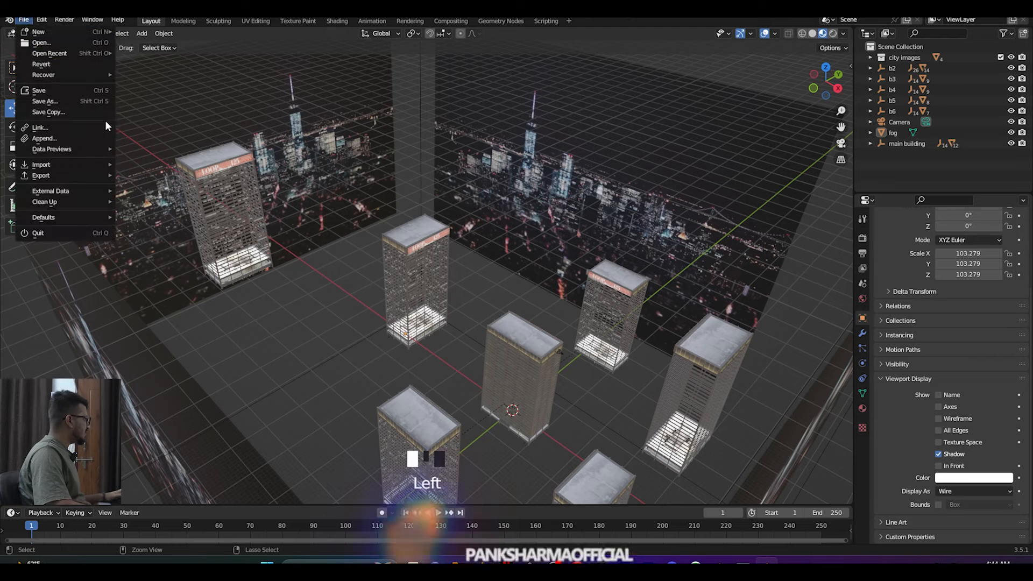
pyautogui.moveTo(68, 168)
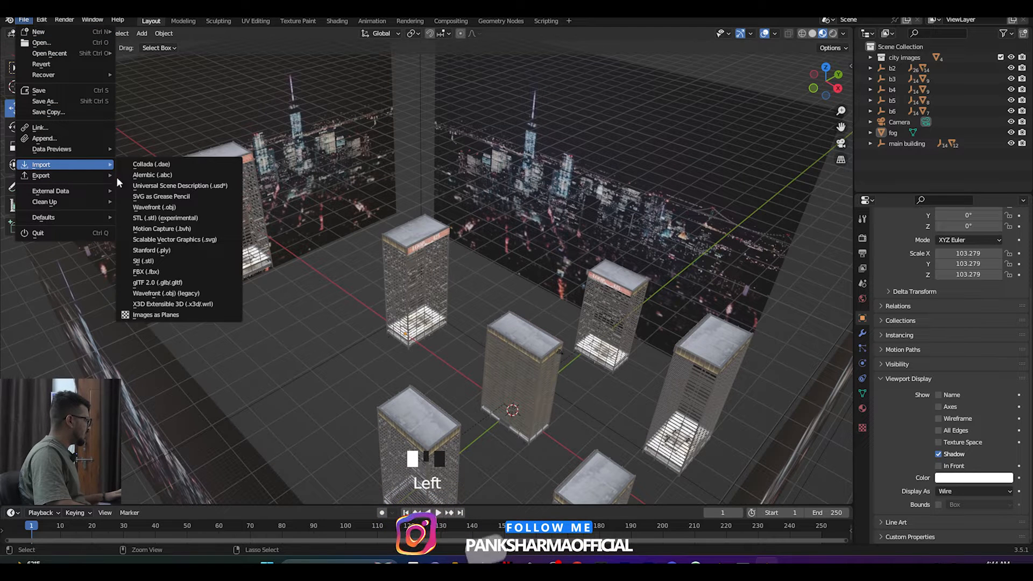
pyautogui.click(161, 294)
pyautogui.moveTo(420, 114); pyautogui.dragTo(455, 96)
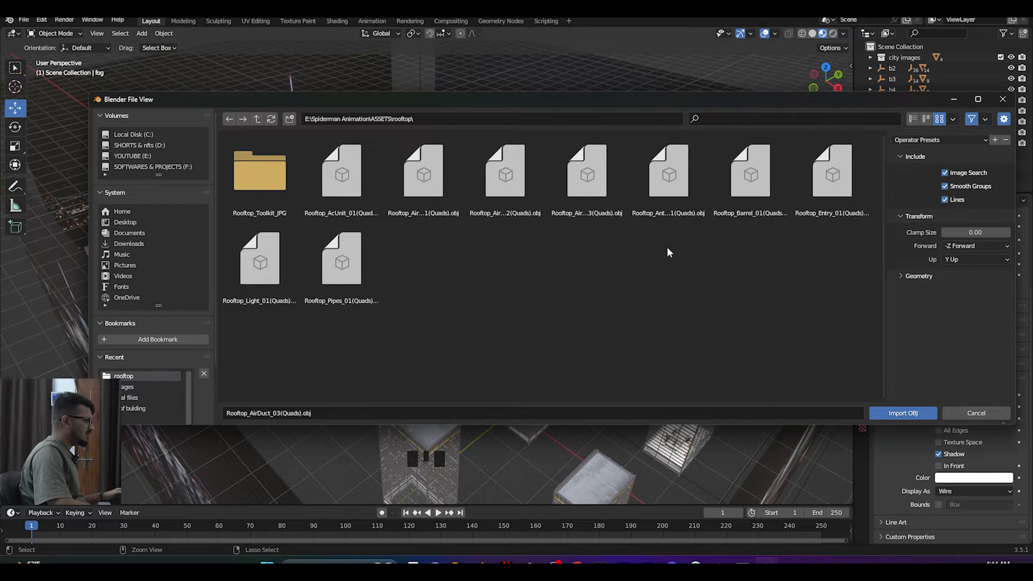
pyautogui.click(662, 207)
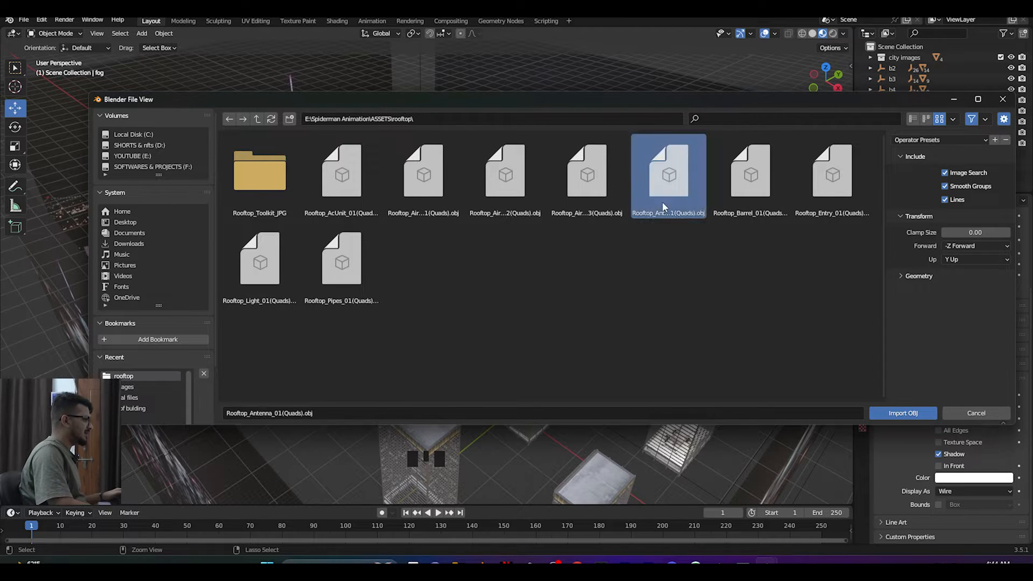
pyautogui.doubleClick(662, 207)
# Step: Raise the imported antenna to the main building's rooftop and scale it down drastically
pyautogui.moveTo(520, 384); pyautogui.dragTo(518, 322)
pyautogui.scroll(2, 546, 348)
pyautogui.moveTo(547, 348); pyautogui.dragTo(608, 355, button='middle')
pyautogui.press('s')
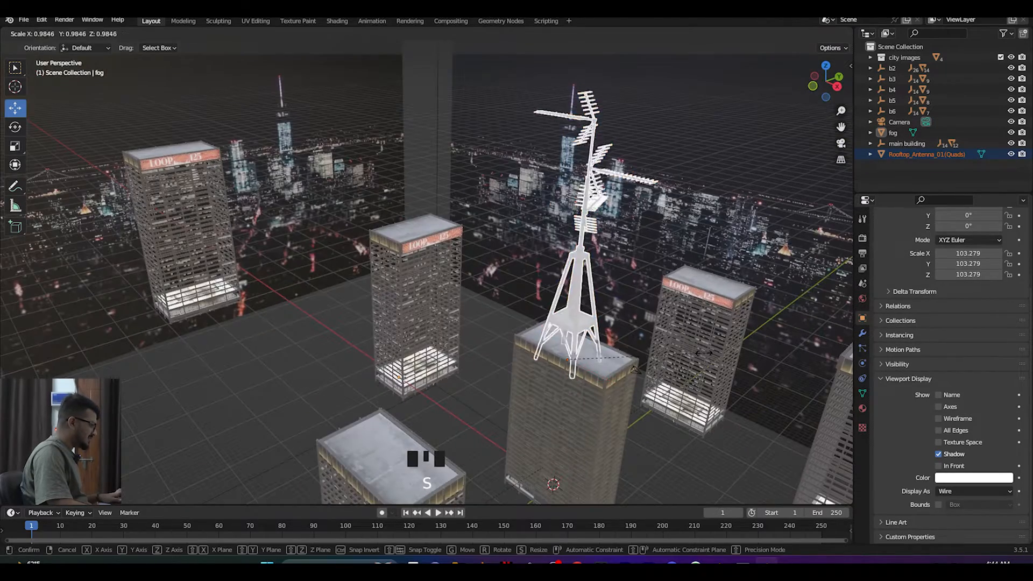
pyautogui.click(578, 370)
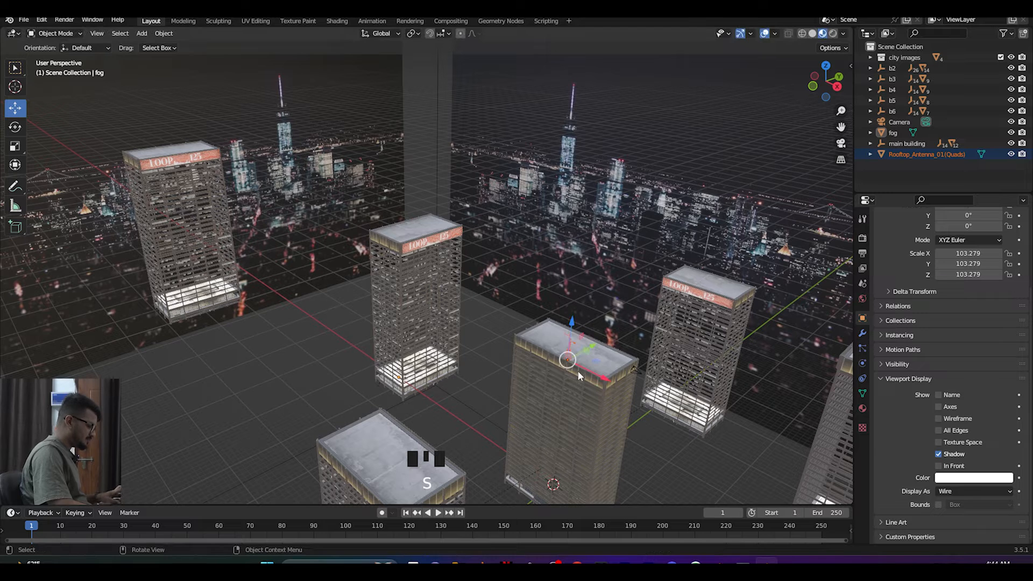
# Step: From the camera view, lift the antenna onto the visible roof surface and scale it down further to suit the shot
pyautogui.press('KP_0')
pyautogui.moveTo(519, 457); pyautogui.dragTo(514, 293)
pyautogui.press('s')
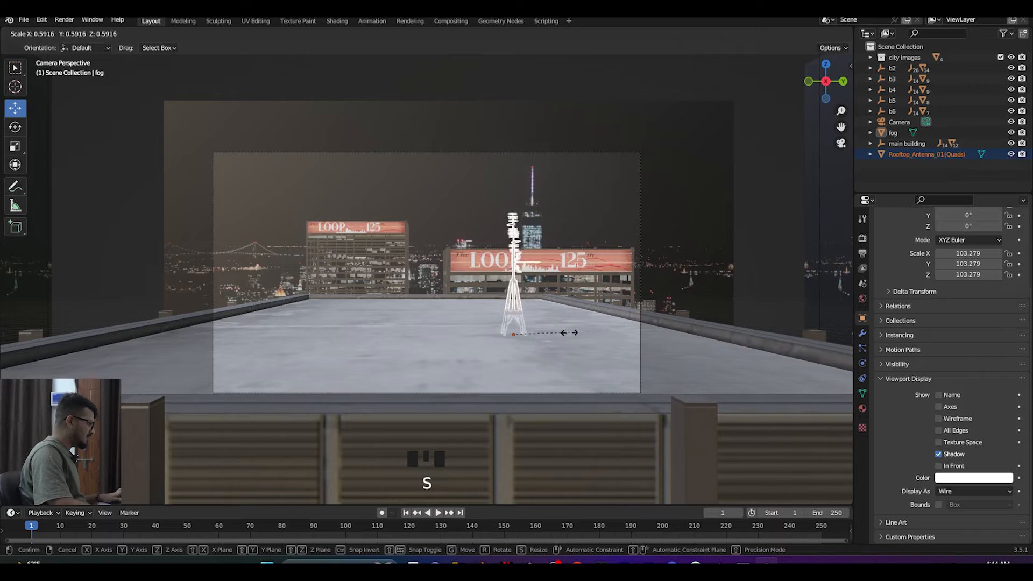
pyautogui.click(563, 333)
# Step: Slide the antenna along X to the far edge of the main building's roof
pyautogui.scroll(2, 554, 339)
pyautogui.moveTo(553, 341); pyautogui.dragTo(575, 347, button='middle')
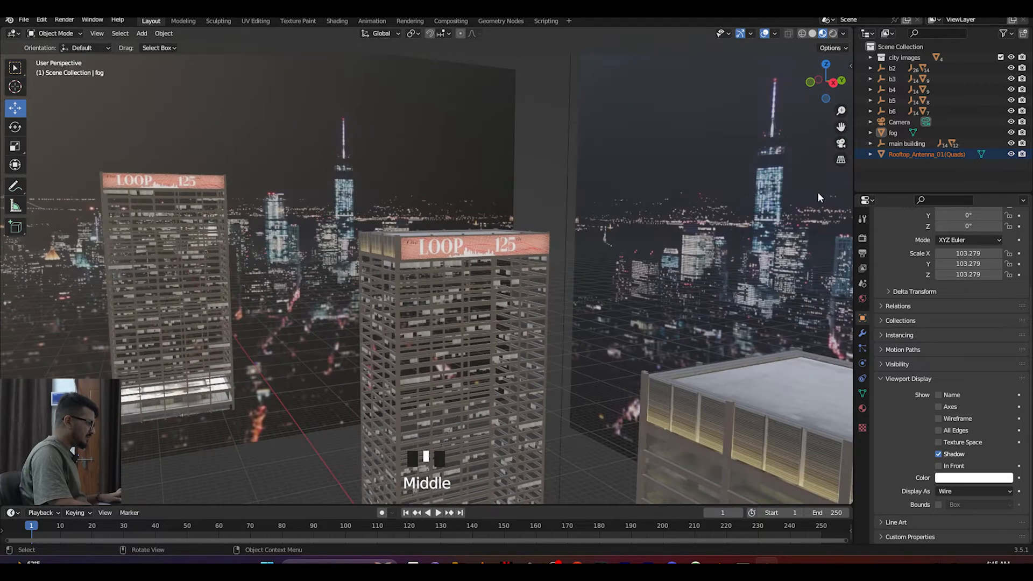
pyautogui.moveTo(837, 131); pyautogui.dragTo(601, 59)
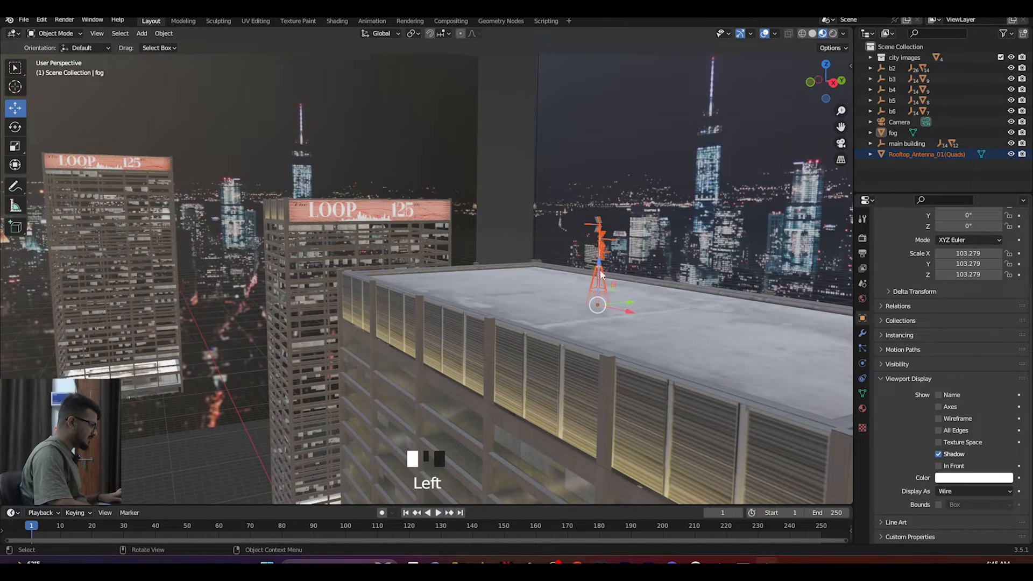
pyautogui.moveTo(630, 311); pyautogui.dragTo(517, 274)
pyautogui.scroll(3, 476, 329)
pyautogui.moveTo(479, 329); pyautogui.dragTo(476, 366, button='middle')
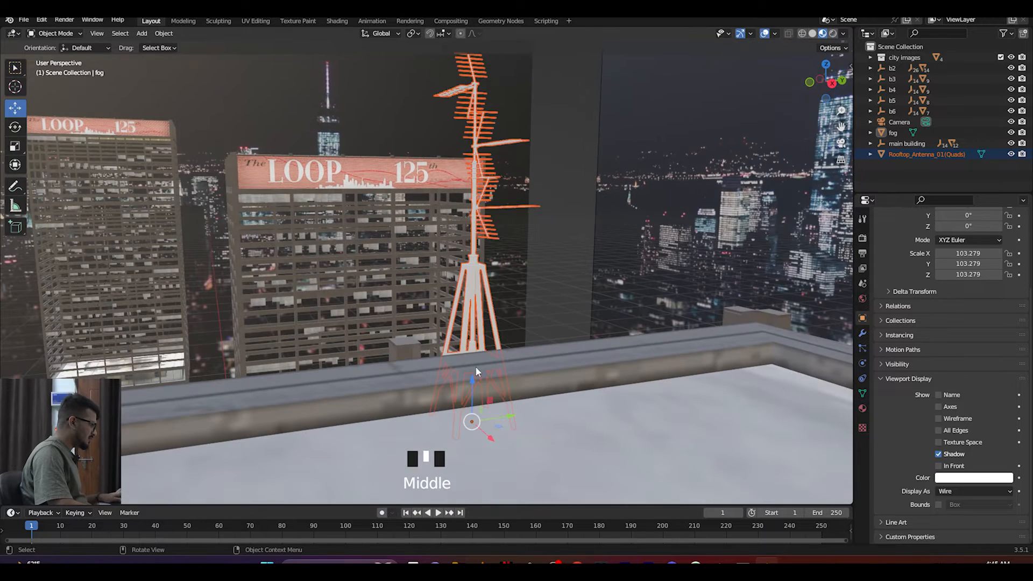
# Step: Reposition the antenna inside the roof's far parapet, set its legs on the roof surface and deselect it
pyautogui.moveTo(493, 440); pyautogui.dragTo(596, 63)
pyautogui.moveTo(578, 480); pyautogui.dragTo(573, 377)
pyautogui.moveTo(602, 430); pyautogui.dragTo(615, 437)
pyautogui.moveTo(590, 394); pyautogui.dragTo(590, 393)
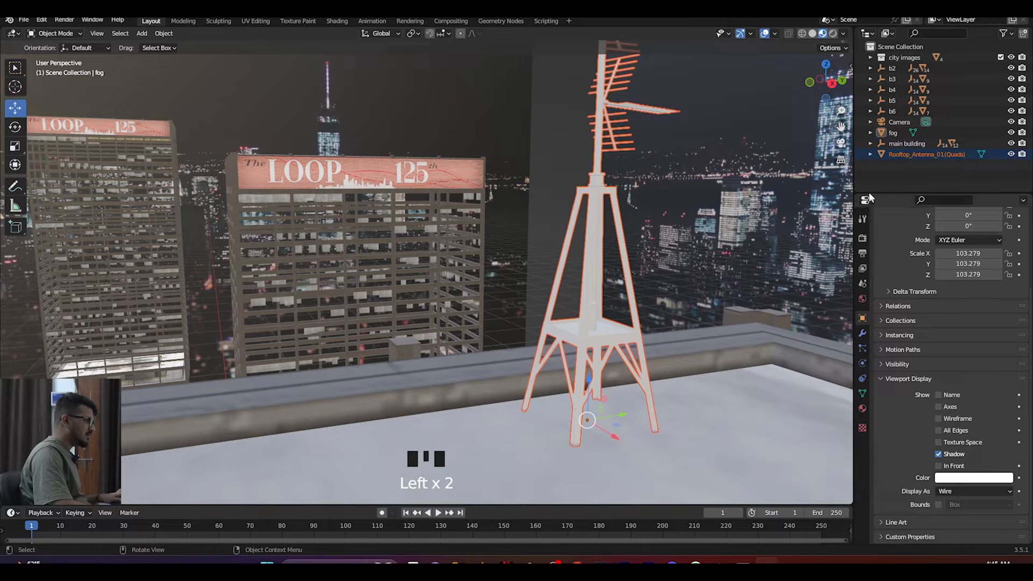
pyautogui.click(902, 168)
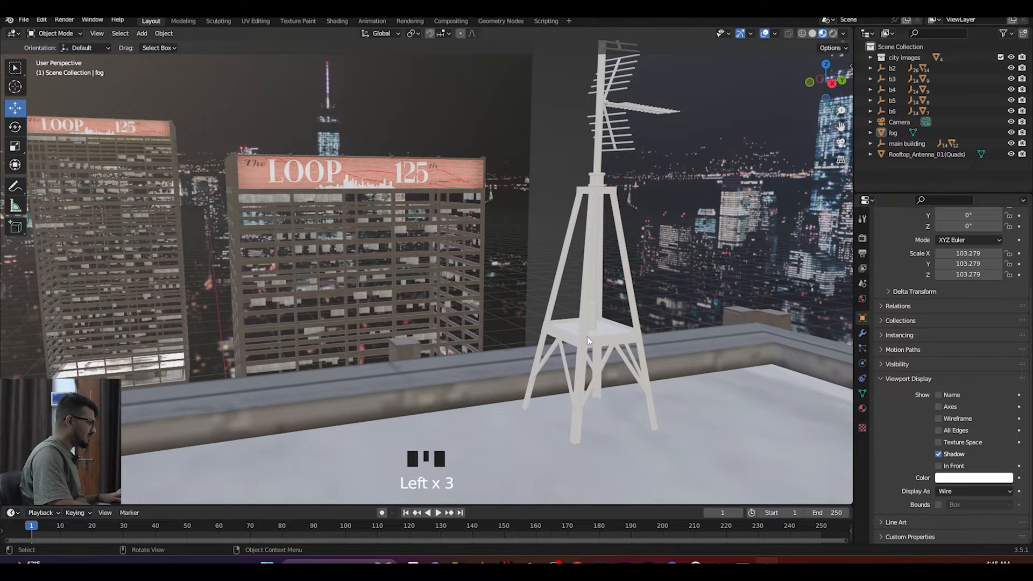
# Step: Nudge the antenna slightly along X near the far parapet of the main building's roof and deselect it
pyautogui.scroll(-2, 586, 336)
pyautogui.moveTo(502, 344); pyautogui.dragTo(538, 355, button='middle')
pyautogui.click(611, 365)
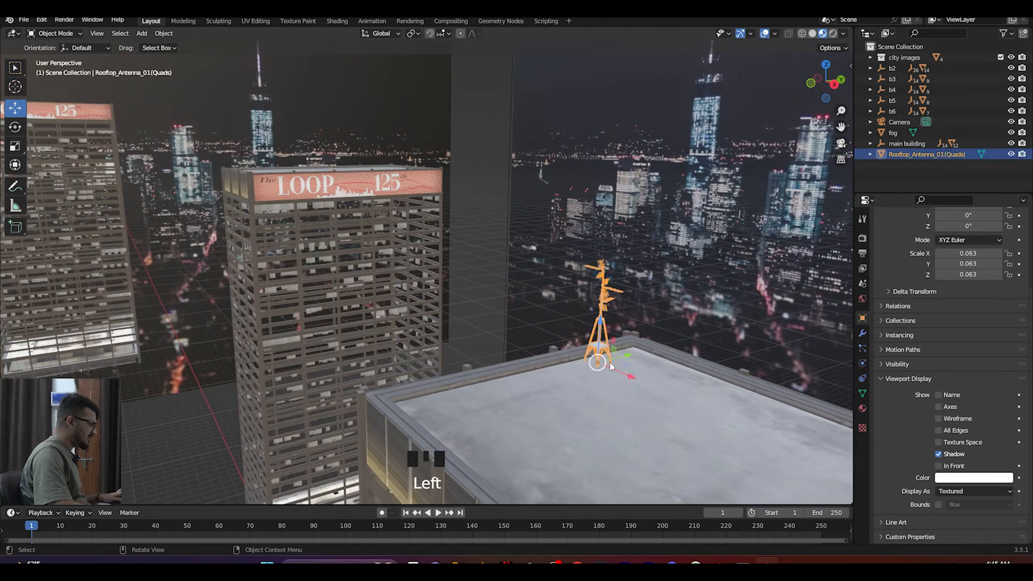
pyautogui.moveTo(626, 380); pyautogui.dragTo(626, 379)
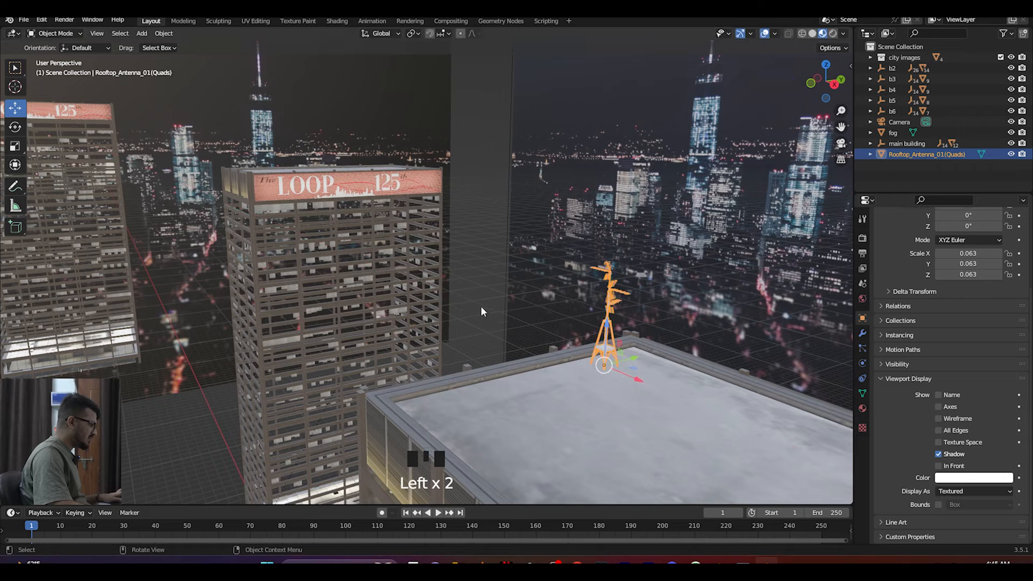
pyautogui.click(524, 370)
# Step: From the camera view, slide the antenna along Y to just before the front edge of the LOOP 125th sign
pyautogui.press('KP_0')
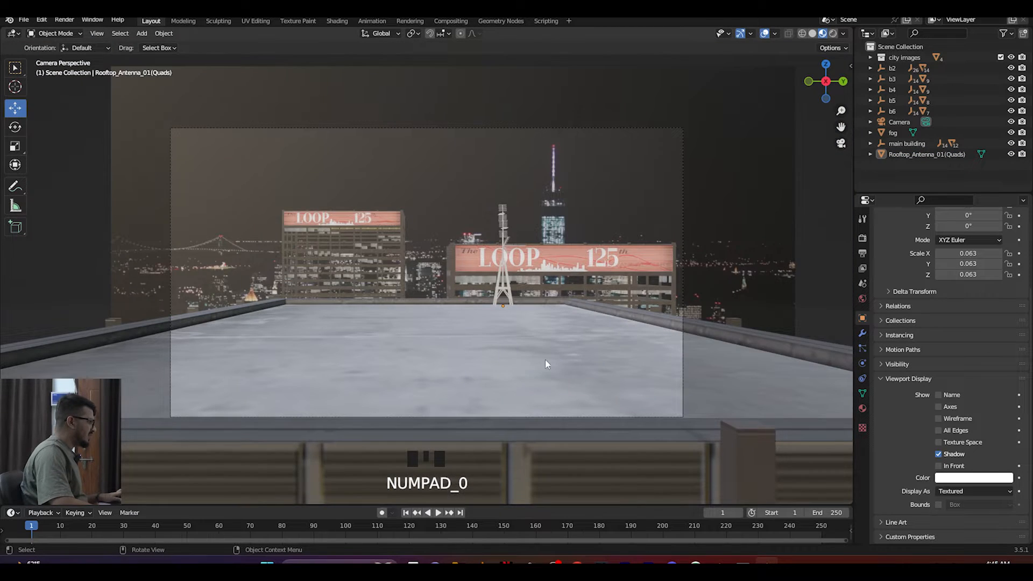
pyautogui.scroll(1, 547, 353)
pyautogui.click(532, 282)
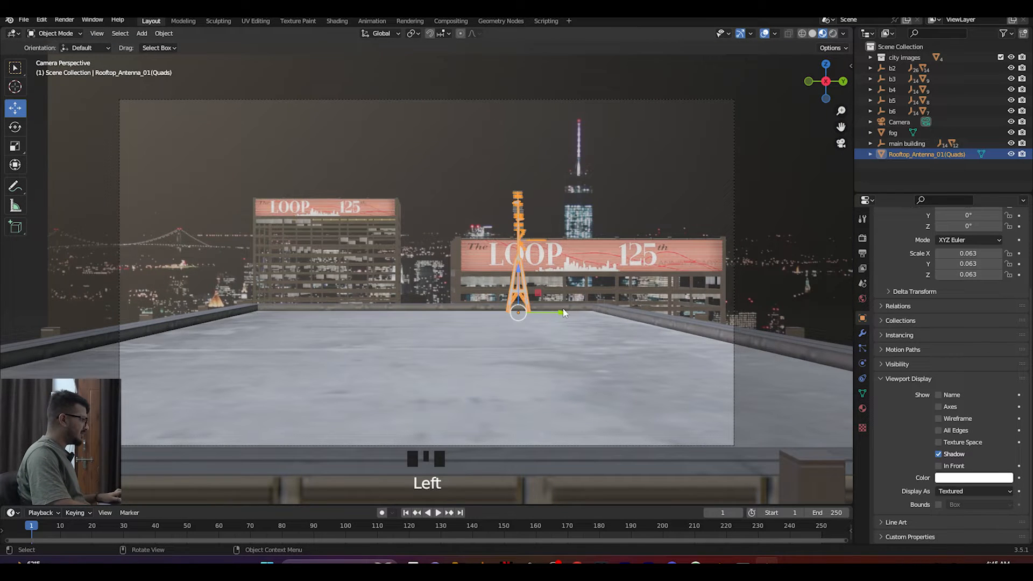
pyautogui.moveTo(563, 313); pyautogui.dragTo(537, 313)
pyautogui.click(431, 199)
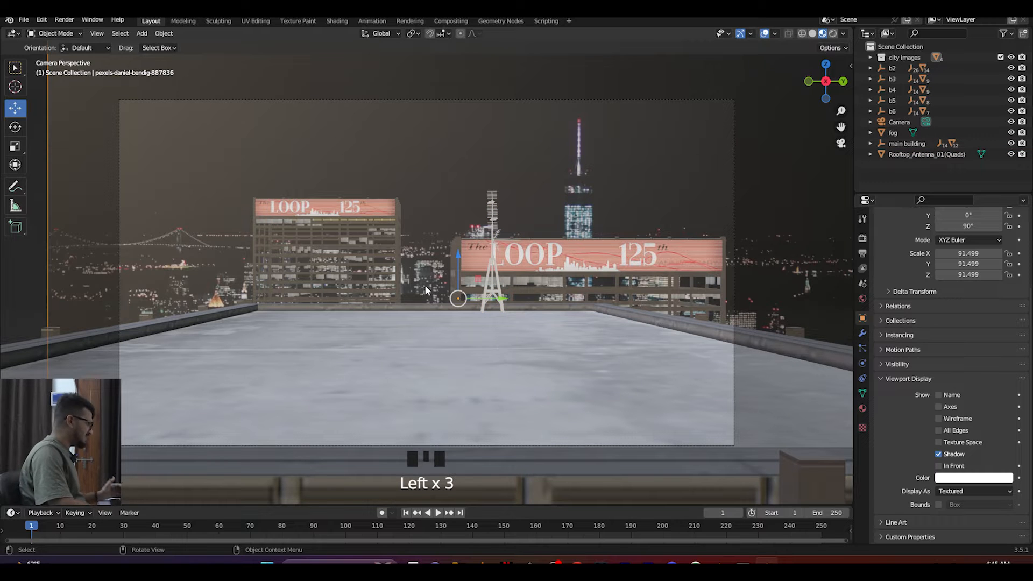
# Step: Import Rooftop_Entry_01(Quads).obj from the rooftop assets folder using the legacy Wavefront importer
pyautogui.click(23, 20)
pyautogui.moveTo(59, 165)
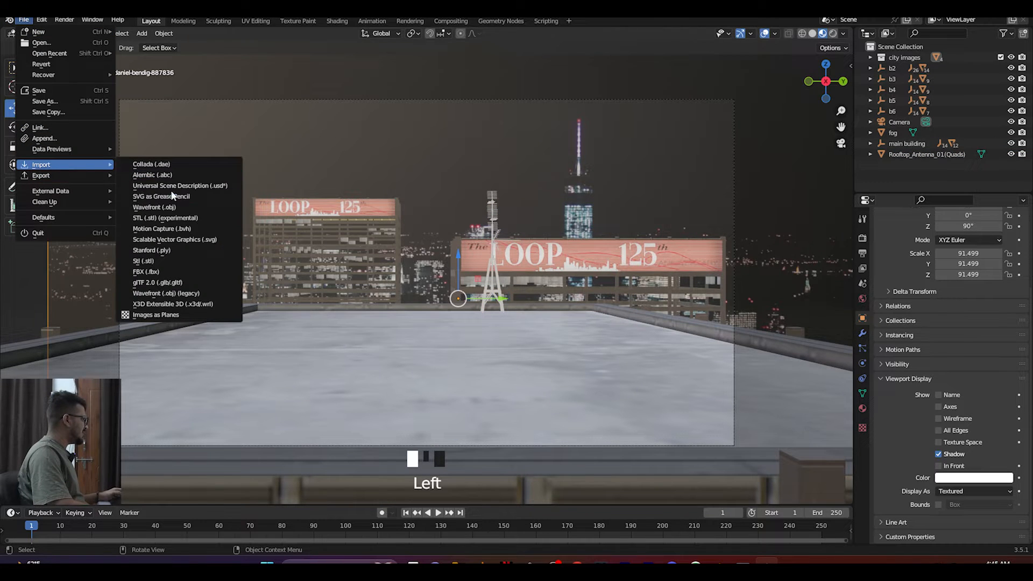
pyautogui.click(162, 294)
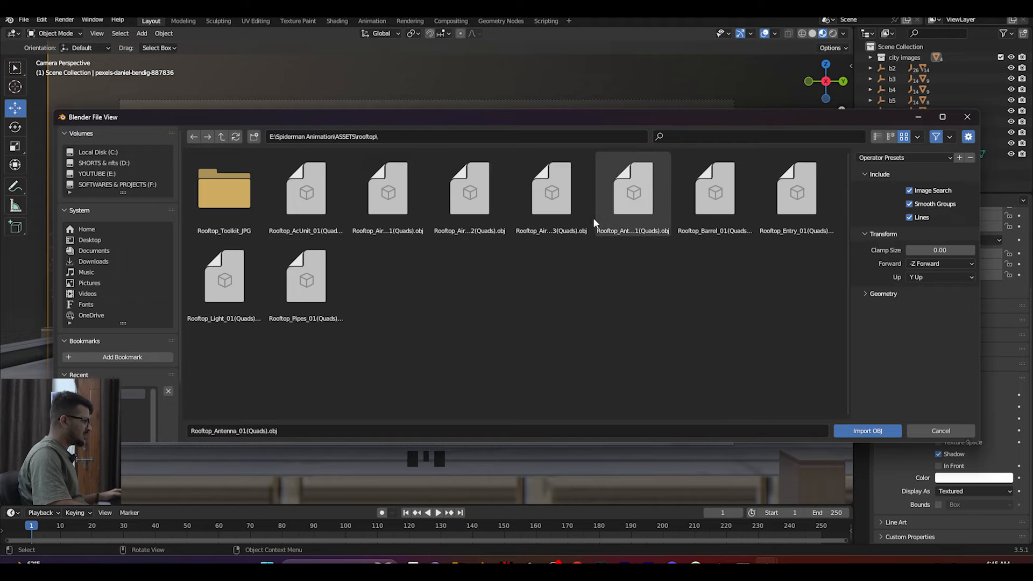
pyautogui.doubleClick(803, 215)
# Step: Place the rooftop entry on the main building's roof, shift it along Y beside the antenna, and settle it on the surface
pyautogui.scroll(-6, 512, 351)
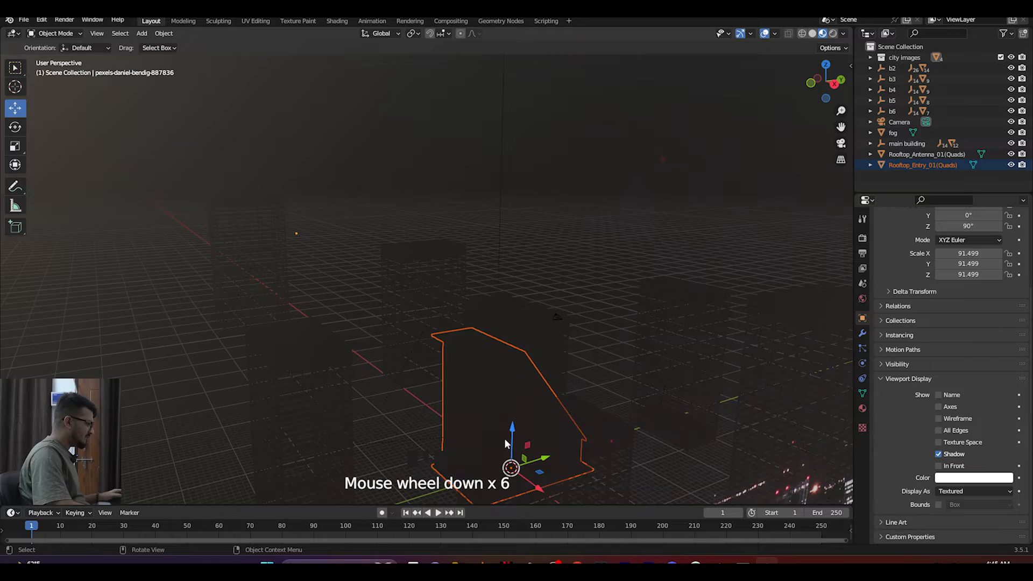
pyautogui.moveTo(527, 445); pyautogui.dragTo(470, 423)
pyautogui.press('KP_0')
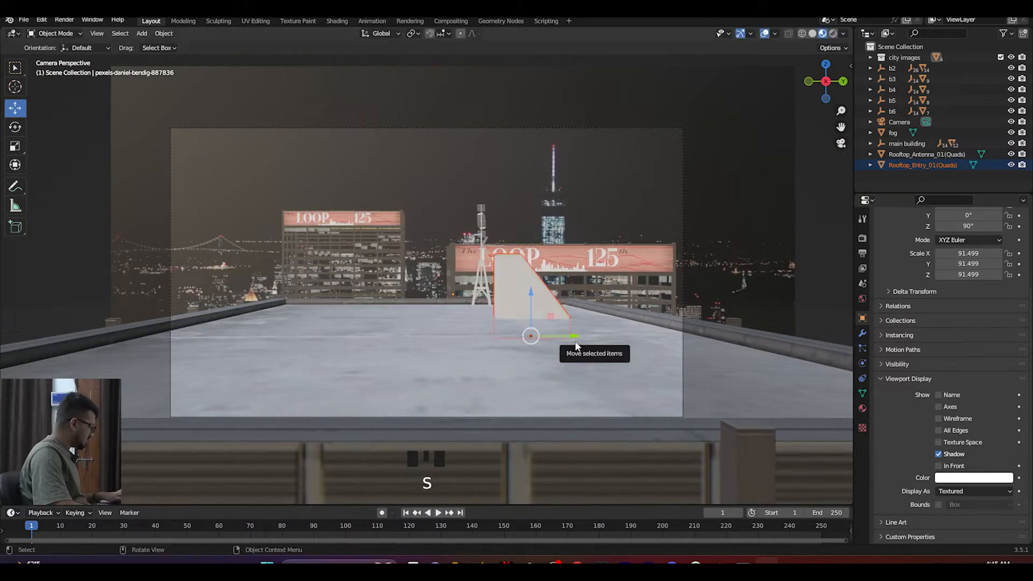
pyautogui.moveTo(564, 336); pyautogui.dragTo(442, 336)
pyautogui.moveTo(442, 335); pyautogui.dragTo(861, 372, button='middle')
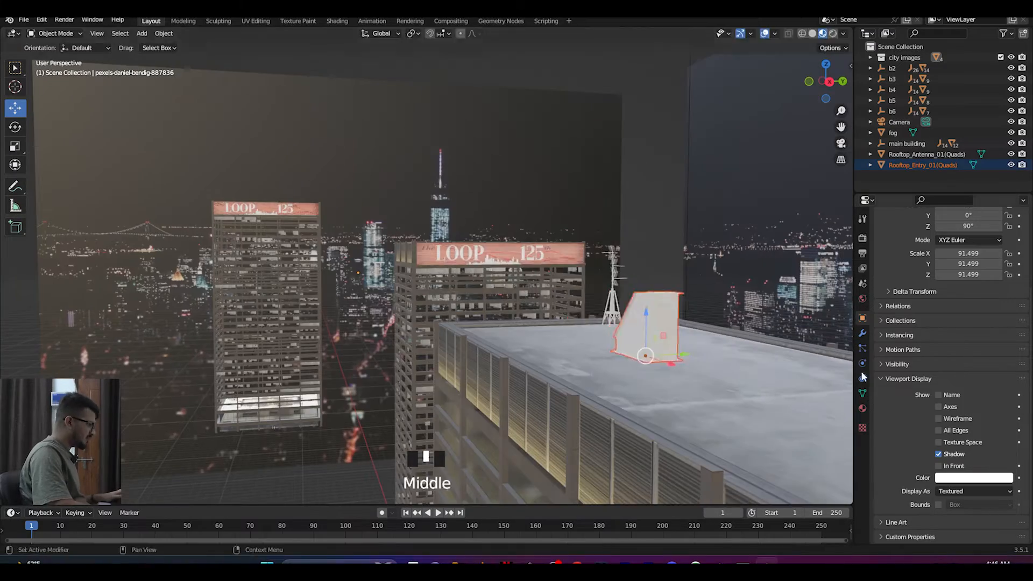
pyautogui.scroll(2, 622, 357)
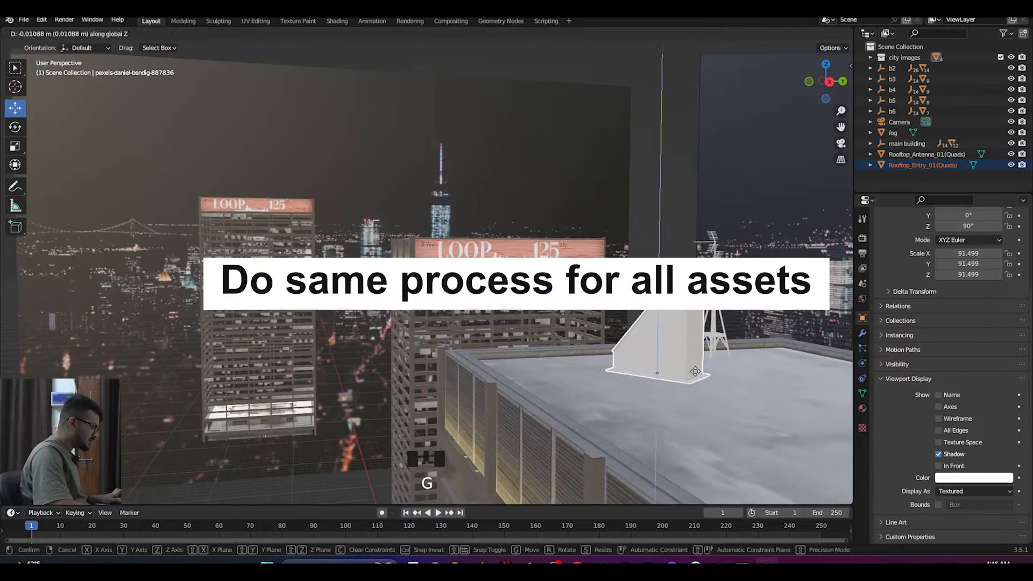
pyautogui.click(624, 355)
# Step: Import Rooftop_AirDuct_03(Quads).obj and position it on the main building's roof from the camera view
pyautogui.scroll(6, 624, 357)
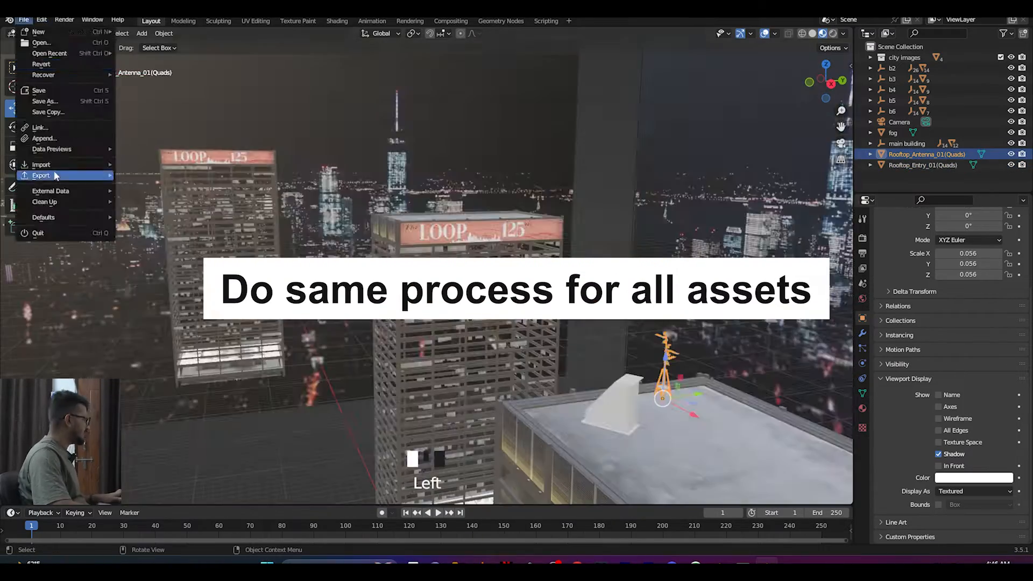
pyautogui.scroll(-6, 588, 370)
pyautogui.press('KP_0')
pyautogui.press('g')
pyautogui.click(602, 355)
# Step: Duplicate the air duct, place the copy between the rooftop entry and the original, and rotate it
pyautogui.moveTo(602, 355); pyautogui.dragTo(510, 242, button='middle')
pyautogui.scroll(3, 511, 242)
pyautogui.hotkey('shift', 'd')
pyautogui.click(328, 242)
pyautogui.press('r')
pyautogui.click(345, 236)
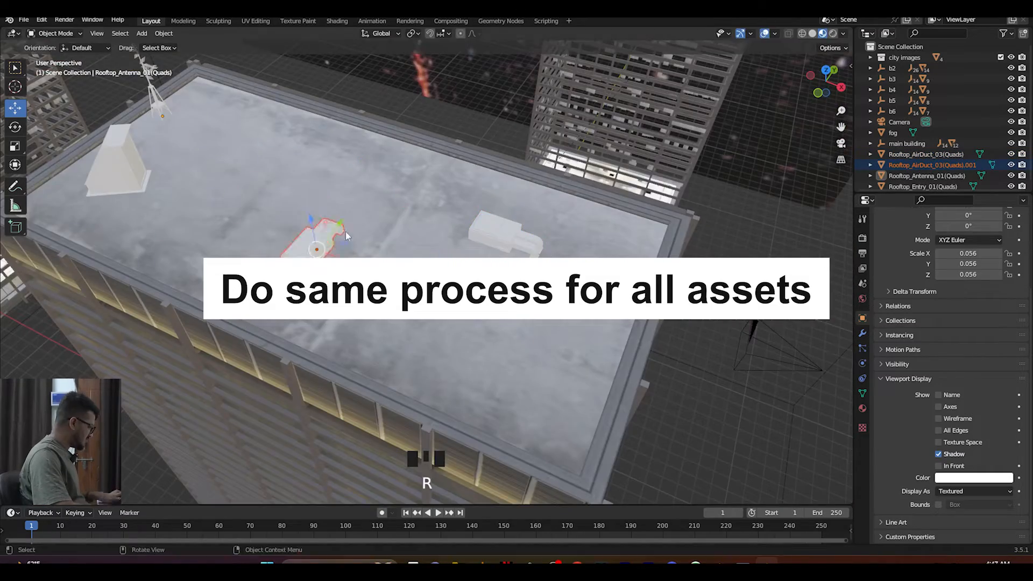
pyautogui.press('KP_7')
pyautogui.scroll(3, 424, 268)
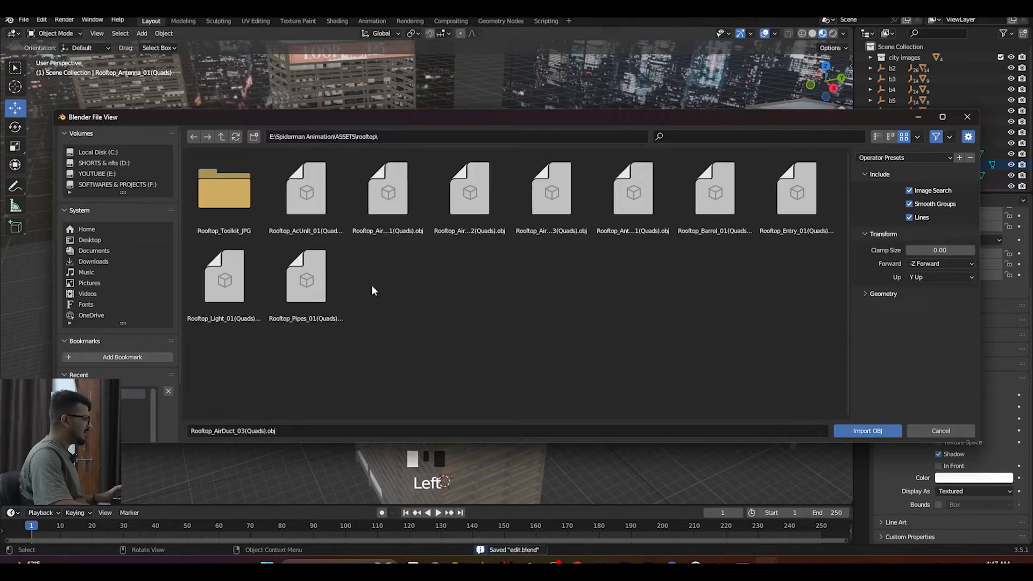
# Step: Import Rooftop_Barrel_01(Quads).obj and set it on the main roof between the rooftop entry and the duplicated air duct
pyautogui.press('Return')
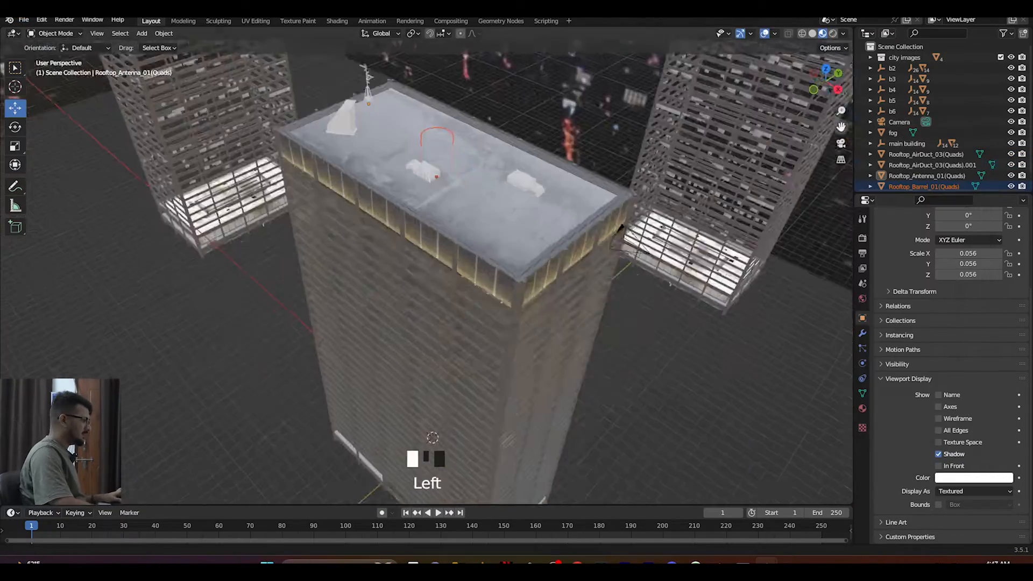
pyautogui.scroll(4, 433, 183)
pyautogui.moveTo(437, 252); pyautogui.dragTo(392, 199, button='middle')
pyautogui.moveTo(366, 236); pyautogui.dragTo(379, 248)
pyautogui.moveTo(430, 291); pyautogui.dragTo(420, 263, button='middle')
pyautogui.scroll(-1, 420, 262)
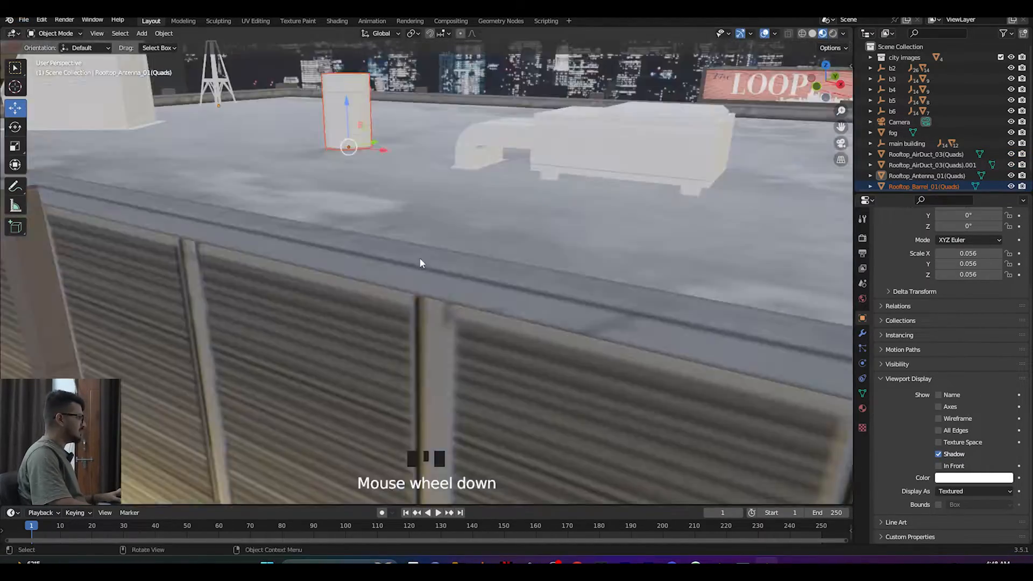
# Step: Scale down the imported rooftop pipes, move them onto the main building's roof to suit the camera view, and save the file
pyautogui.scroll(-3, 420, 262)
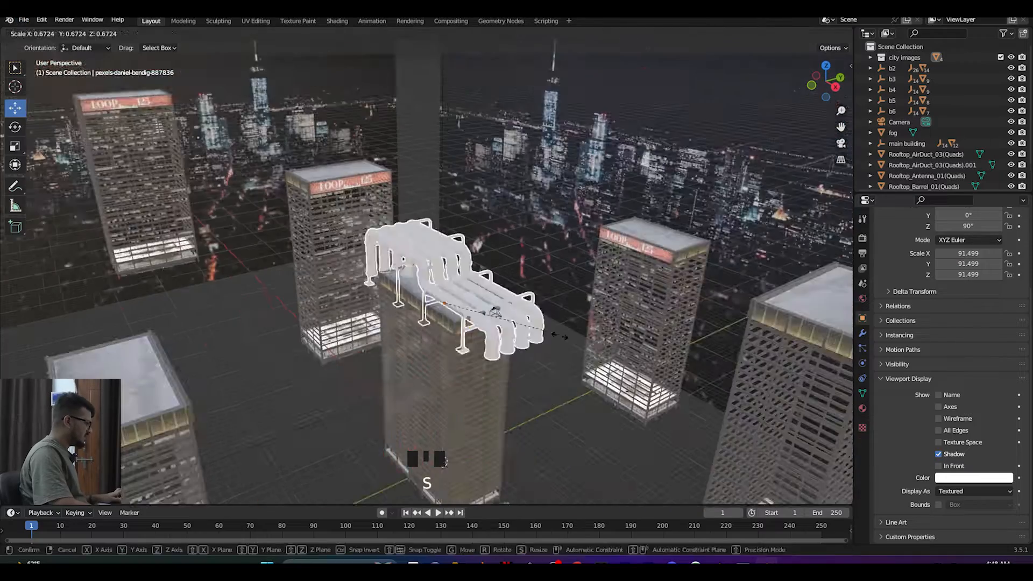
pyautogui.press('g')
pyautogui.moveTo(468, 273); pyautogui.dragTo(468, 271)
pyautogui.press('s')
pyautogui.press('KP_0')
pyautogui.moveTo(385, 293); pyautogui.dragTo(385, 302)
pyautogui.hotkey('ctrl', 's')
# Step: From the top view, duplicate the rooftop pipes and place the copy on the roof in line with the duplicated air duct
pyautogui.moveTo(301, 366); pyautogui.dragTo(316, 369, button='middle')
pyautogui.press('KP_7')
pyautogui.hotkey('shift', 'd')
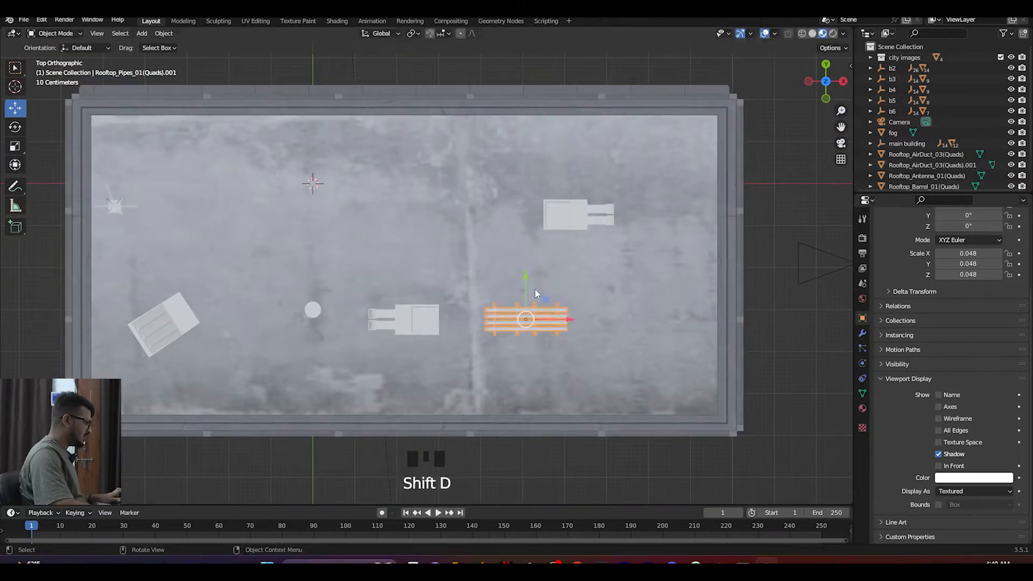
# Step: Raise the imported Rooftop_AirDuct_01 onto the main building's roof, position it near the pipes, and check the arrangement from the camera
pyautogui.moveTo(535, 293); pyautogui.dragTo(415, 293, button='middle')
pyautogui.scroll(-9, 584, 310)
pyautogui.press('g')
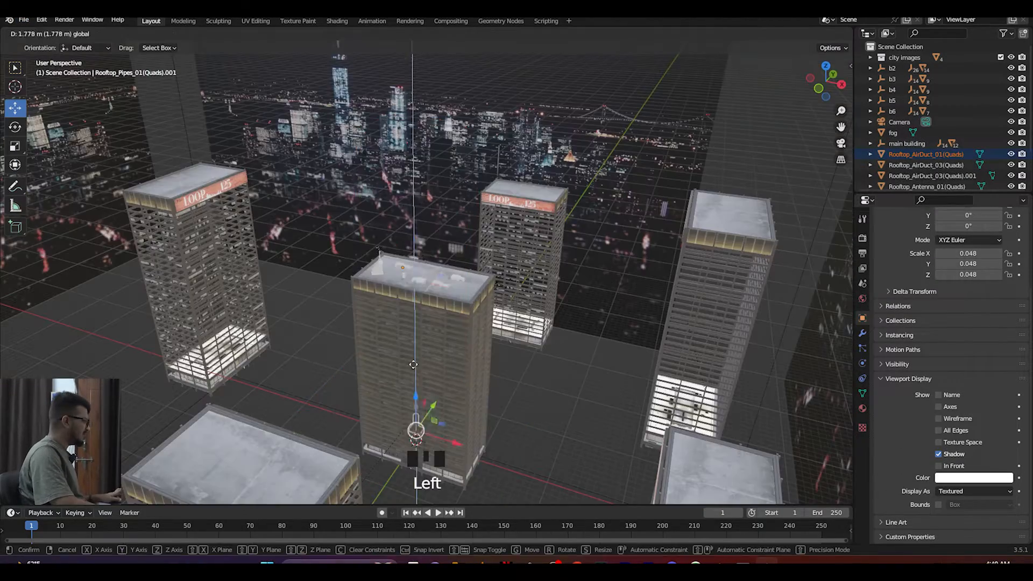
pyautogui.click(413, 364)
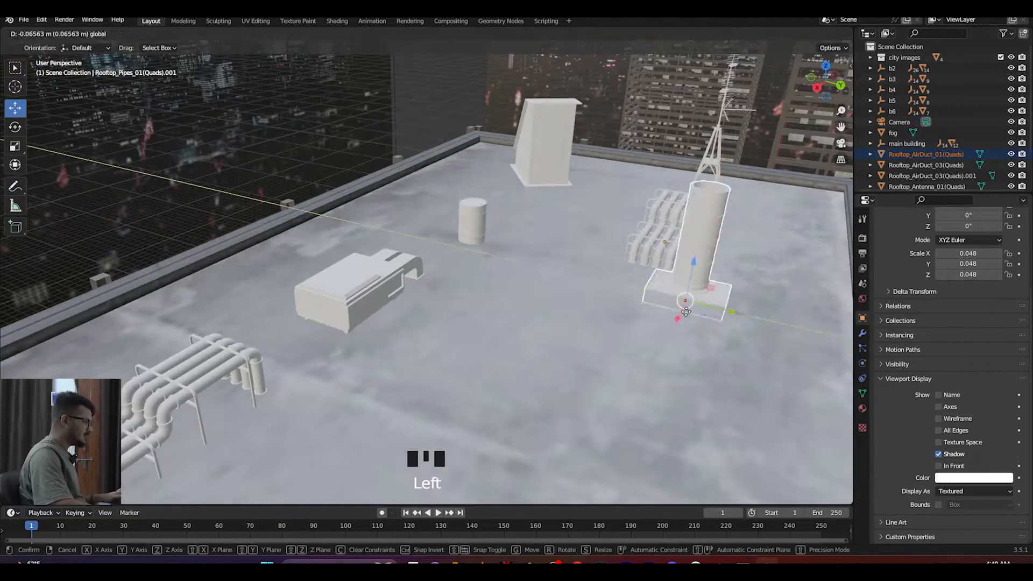
pyautogui.scroll(6, 473, 307)
pyautogui.press('KP_0')
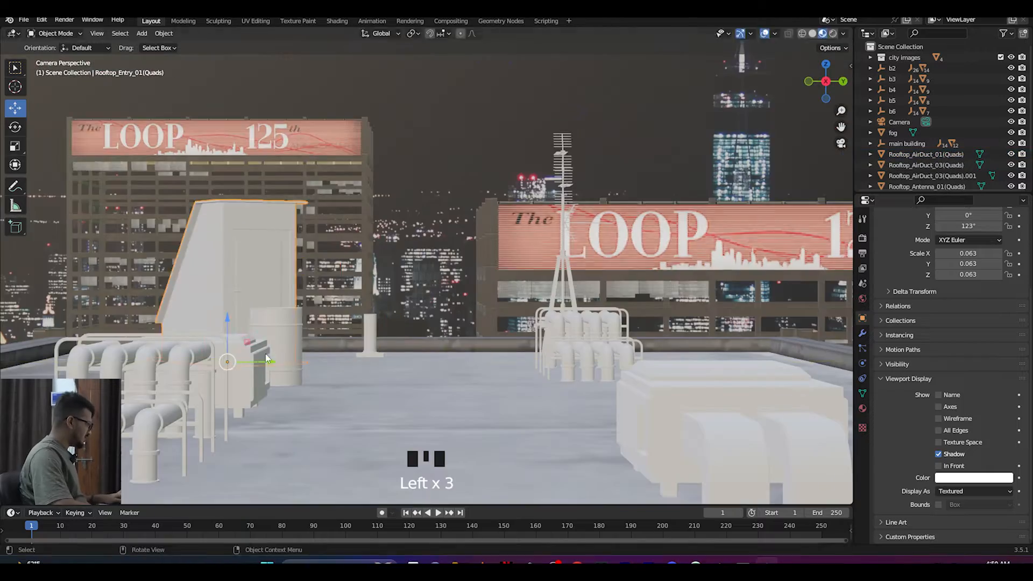
pyautogui.moveTo(484, 323); pyautogui.dragTo(408, 301, button='middle')
pyautogui.click(23, 20)
pyautogui.scroll(-9, 462, 388)
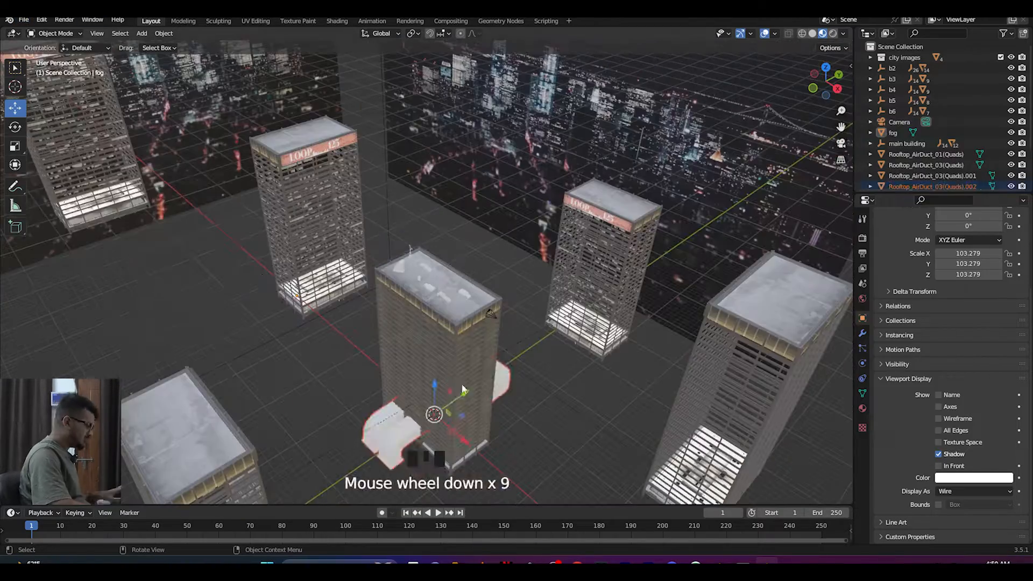
pyautogui.press('Delete')
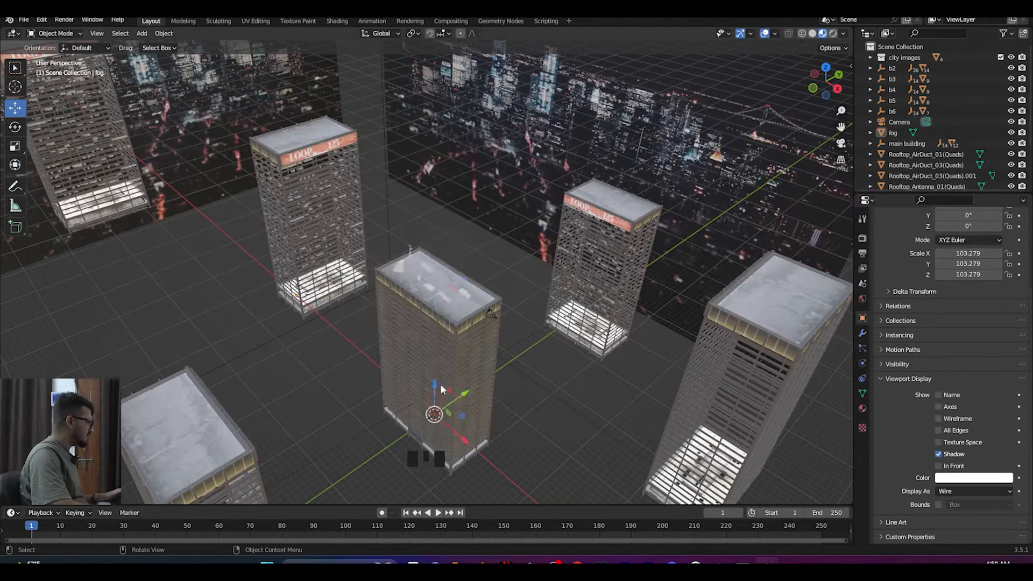
pyautogui.moveTo(434, 385); pyautogui.dragTo(436, 225)
pyautogui.click(434, 233)
pyautogui.scroll(5, 459, 206)
pyautogui.press('Delete')
# Step: Switch to File Explorer and open the AC Units folder inside the Spiderman Animation ASSETS folder
pyautogui.moveTo(458, 206); pyautogui.dragTo(399, 350, button='middle')
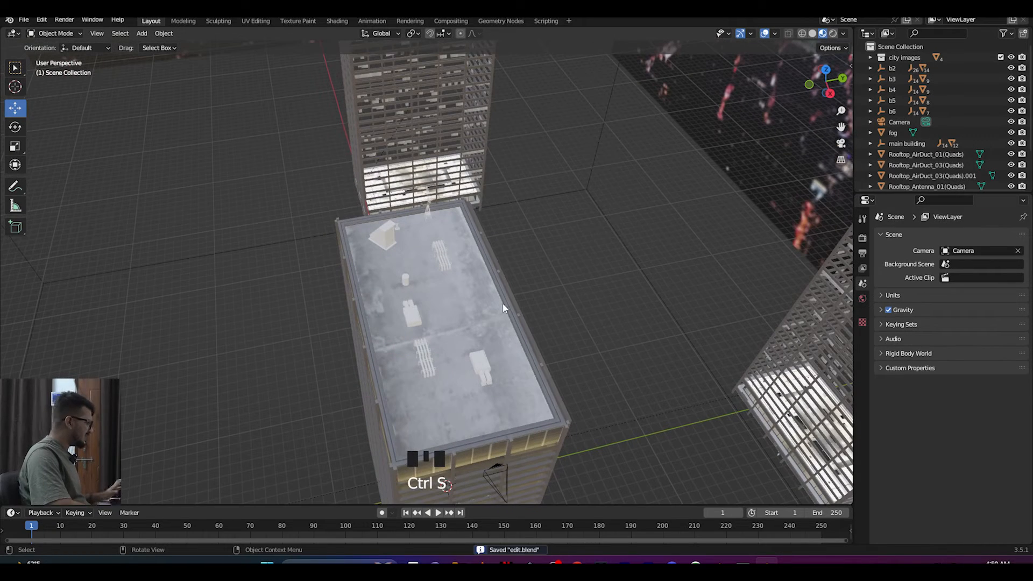
pyautogui.click(24, 19)
pyautogui.click(451, 559)
pyautogui.hotkey('alt', 'Left')
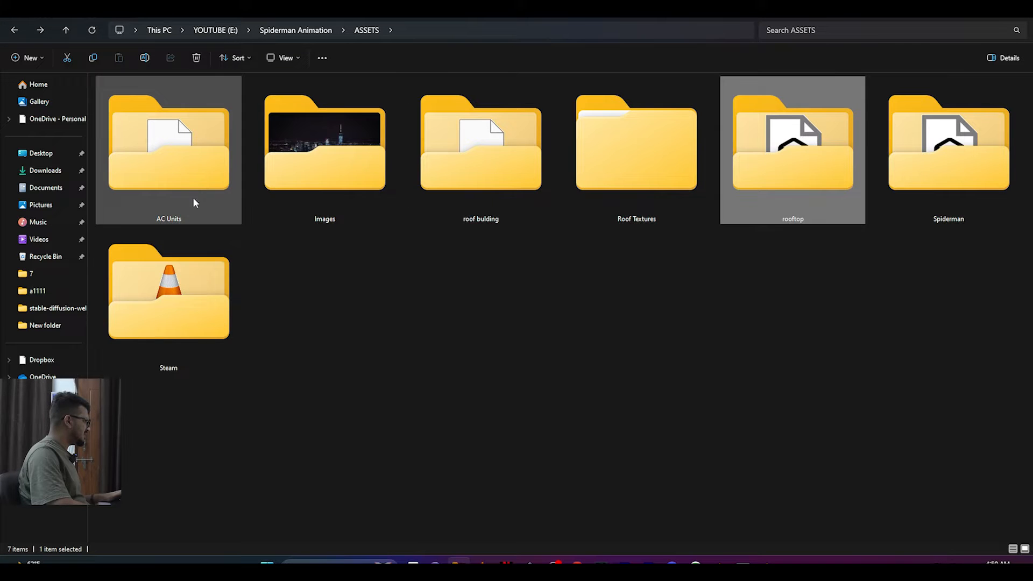
pyautogui.doubleClick(201, 130)
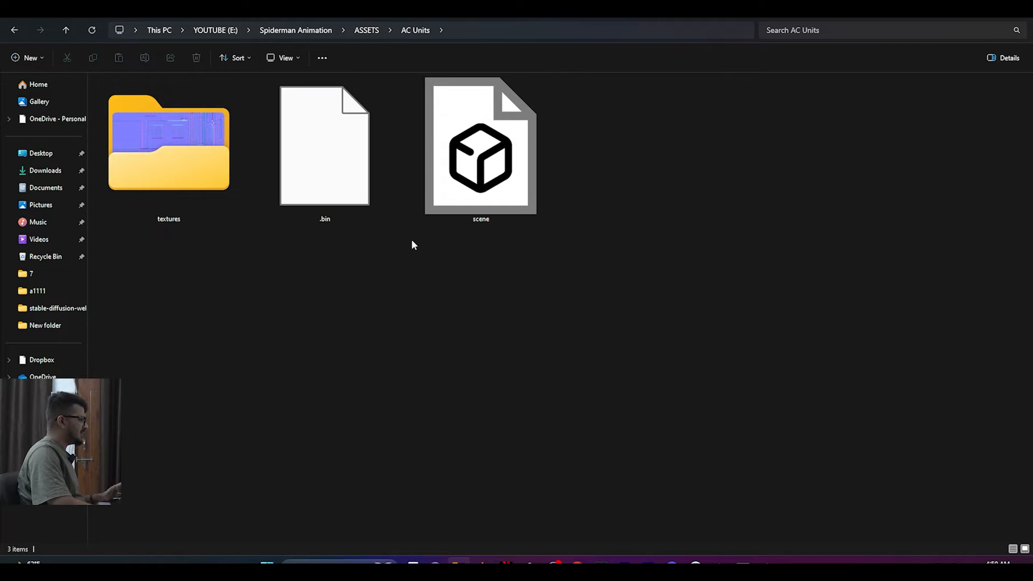
# Step: Check the file type of the AC Units scene file in its properties and close them
pyautogui.rightClick(486, 182)
pyautogui.click(526, 305)
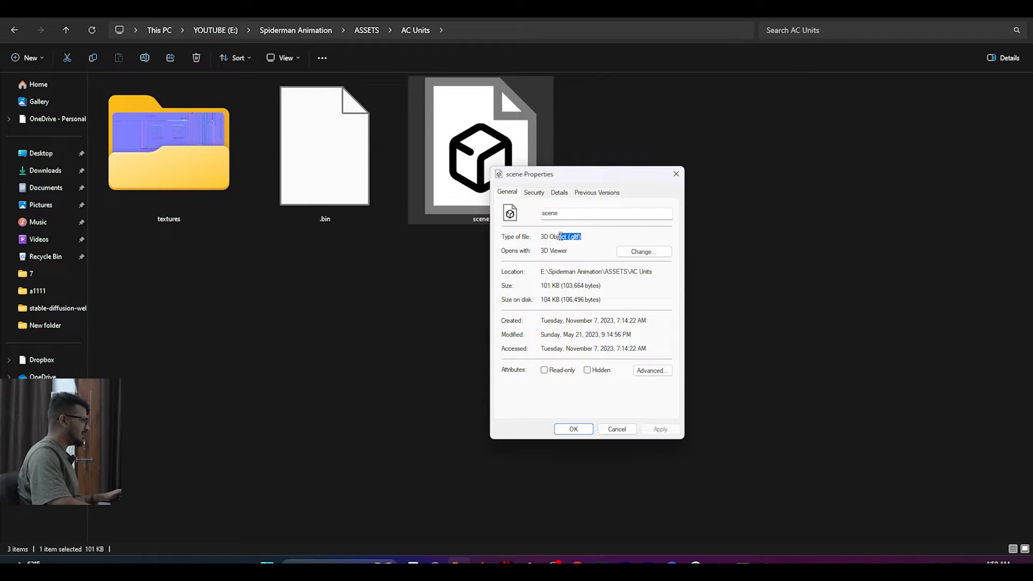
pyautogui.click(674, 174)
pyautogui.click(752, 538)
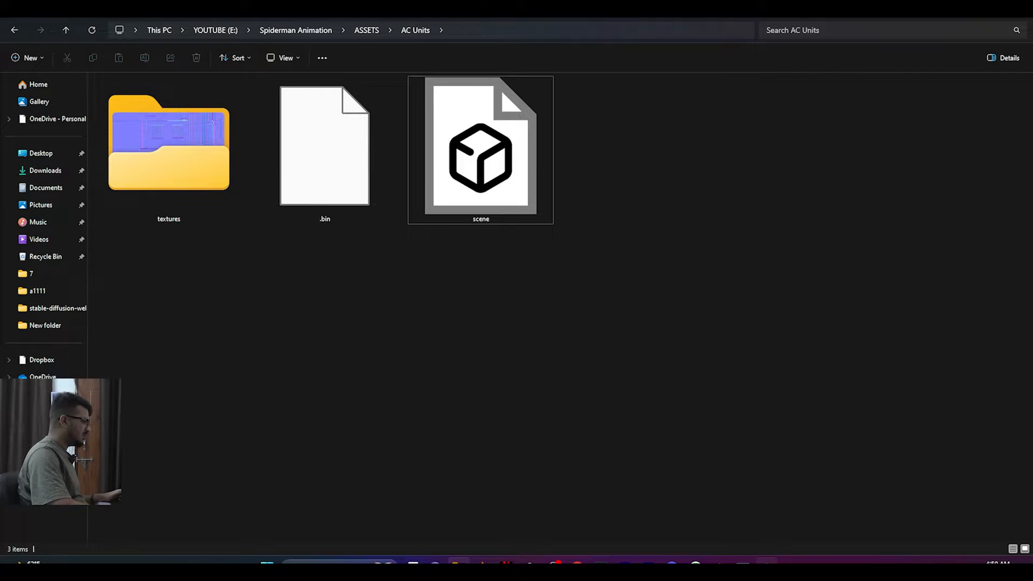
# Step: Switch back to Blender and import scene.gltf from the AC Units folder as glTF 2.0
pyautogui.hotkey('alt', 'Tab')
pyautogui.click(24, 21)
pyautogui.moveTo(51, 169)
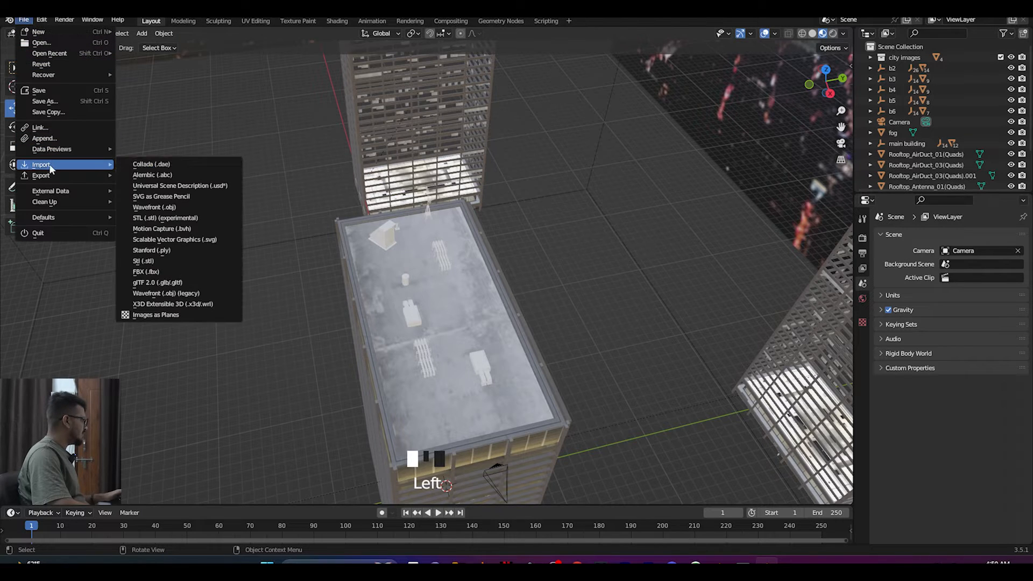
pyautogui.click(157, 283)
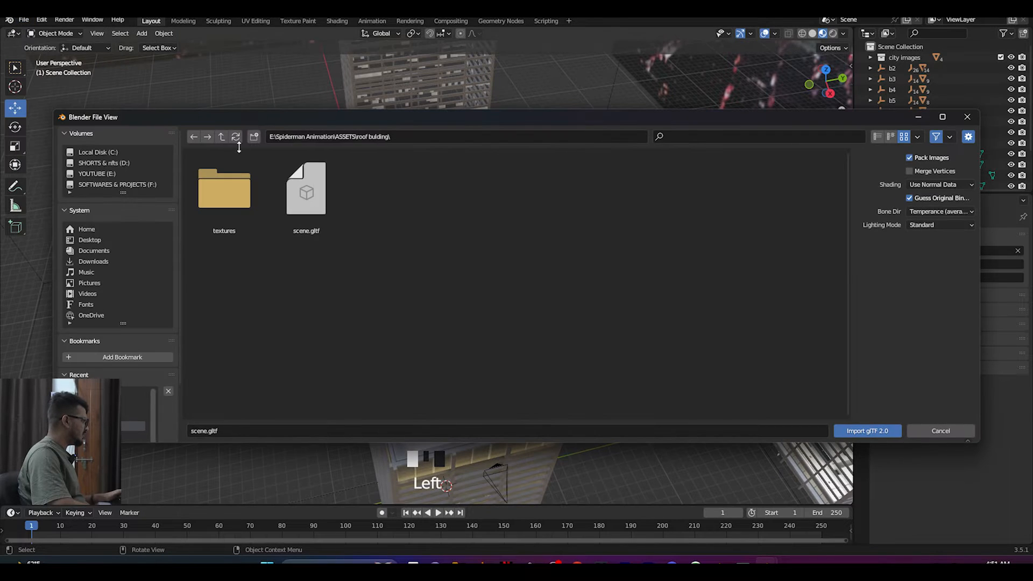
pyautogui.click(220, 136)
pyautogui.doubleClick(228, 183)
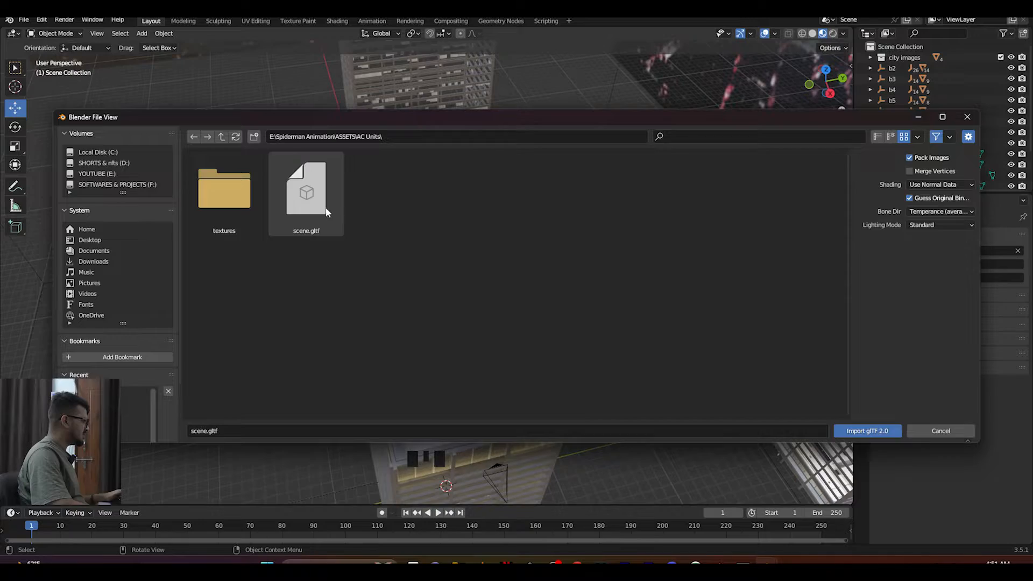
pyautogui.doubleClick(315, 210)
# Step: Save the file and raise the imported AC units along Z to about 35.6 m, above the main building's roof
pyautogui.moveTo(464, 287); pyautogui.dragTo(512, 265, button='middle')
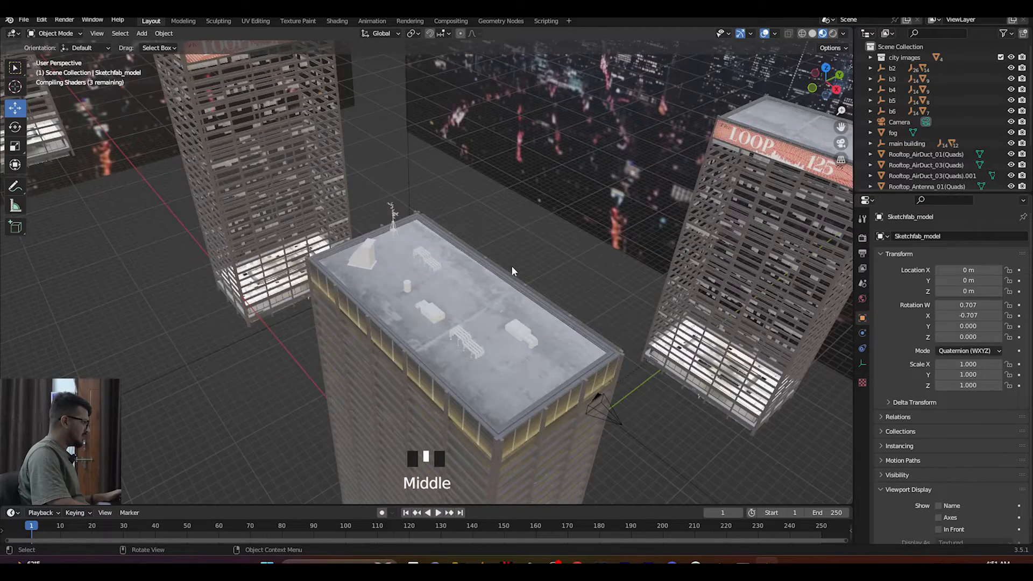
pyautogui.scroll(-5, 511, 266)
pyautogui.hotkey('ctrl', 's')
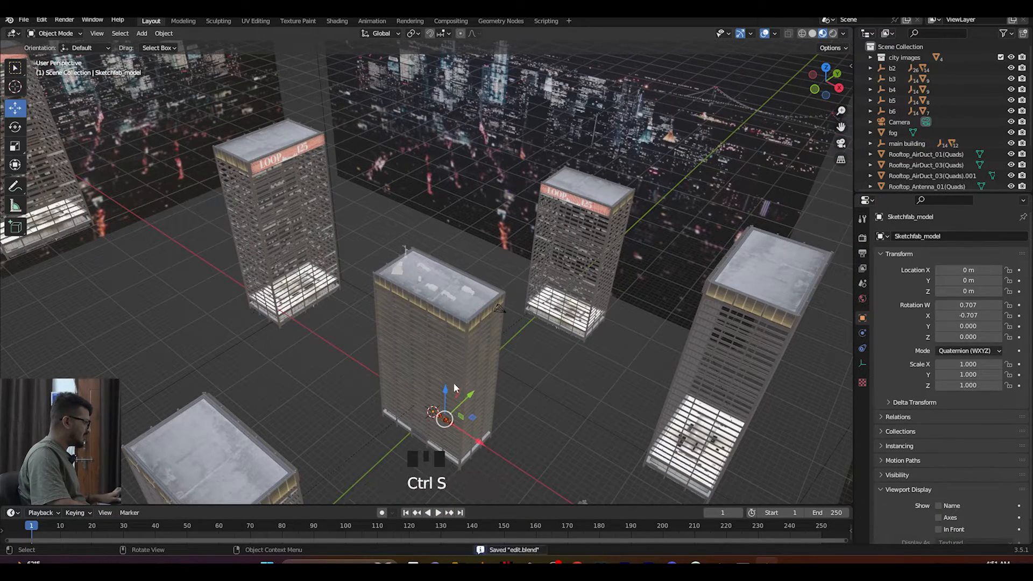
pyautogui.moveTo(448, 393); pyautogui.dragTo(451, 213)
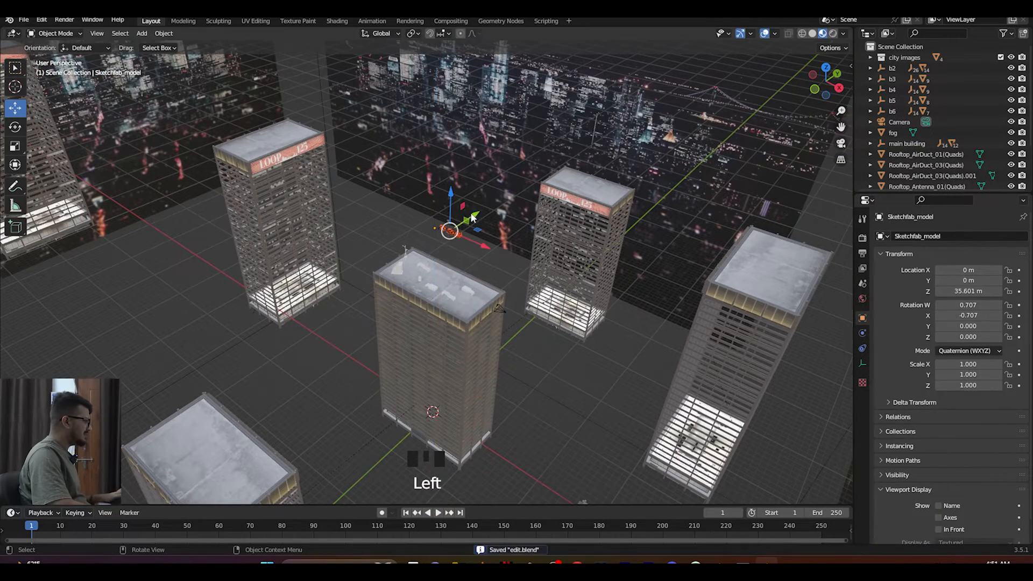
pyautogui.scroll(4, 451, 213)
pyautogui.moveTo(451, 213); pyautogui.dragTo(516, 161, button='middle')
pyautogui.scroll(3, 517, 161)
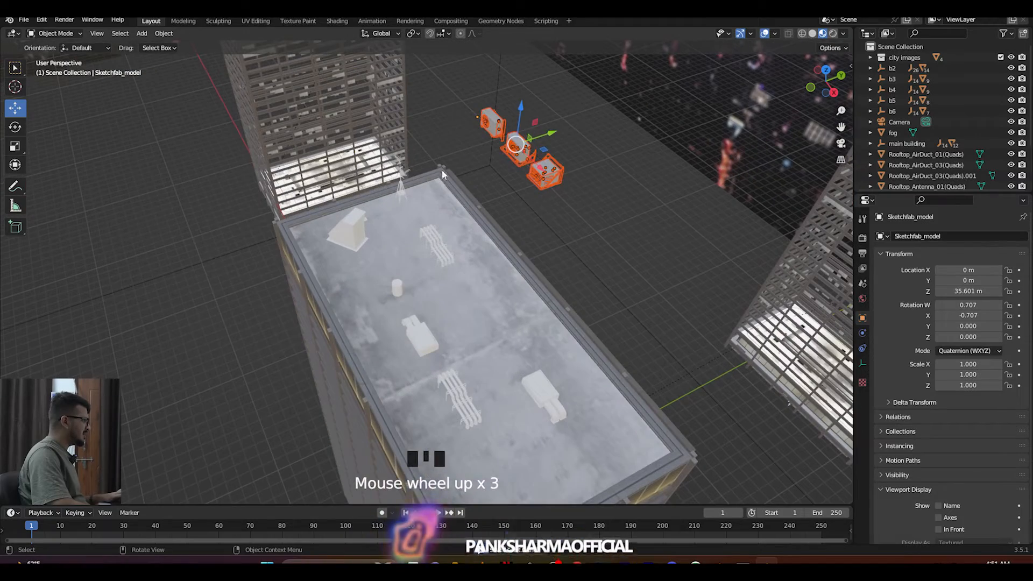
# Step: Examine the separate parts of the three imported AC units and expand the Sketchfab_model hierarchy
pyautogui.click(569, 124)
pyautogui.moveTo(841, 127); pyautogui.dragTo(769, 177)
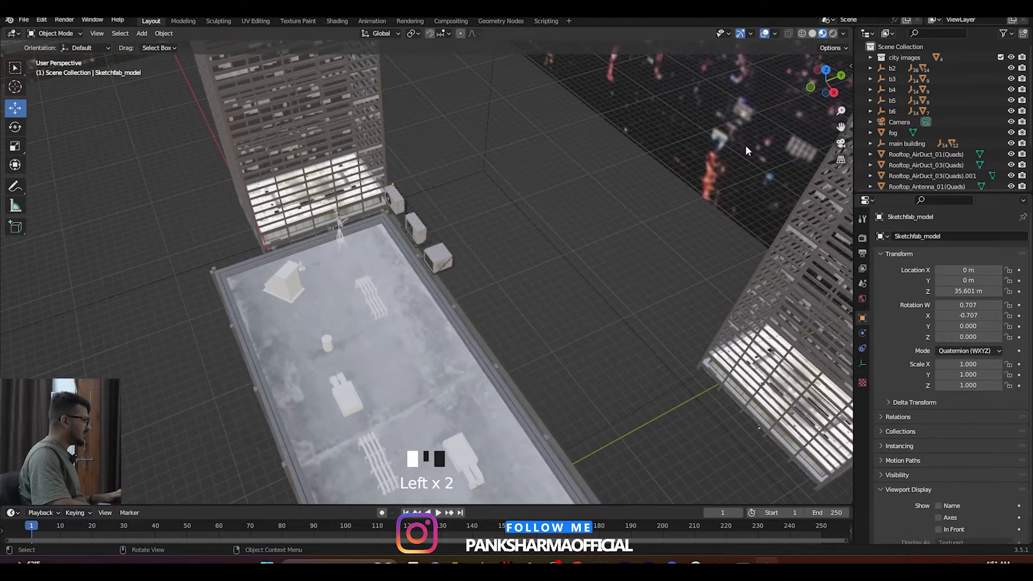
pyautogui.scroll(2, 519, 203)
pyautogui.scroll(1, 519, 205)
pyautogui.moveTo(519, 205); pyautogui.dragTo(527, 202, button='middle')
pyautogui.click(527, 202)
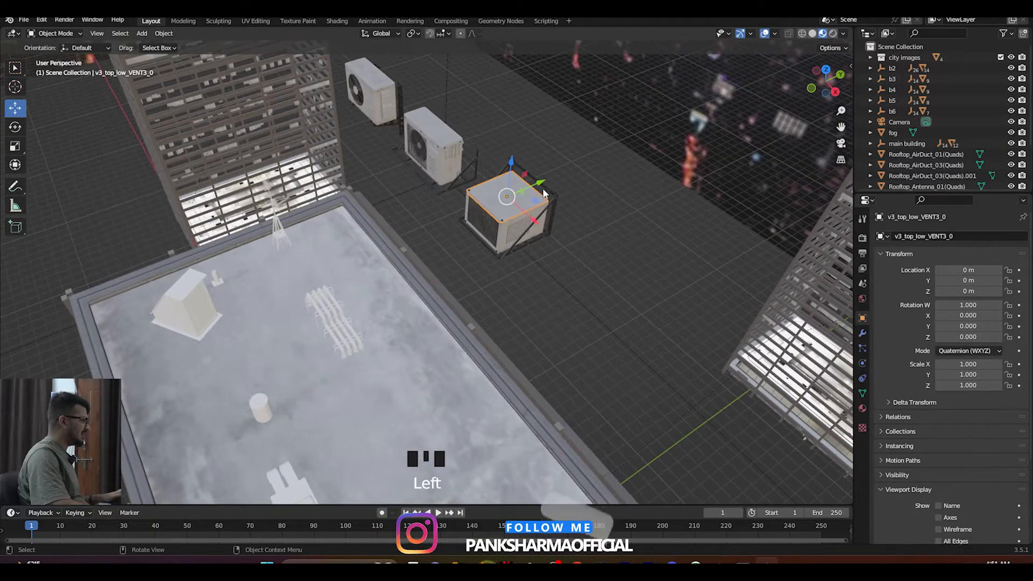
pyautogui.click(540, 206)
pyautogui.moveTo(622, 119); pyautogui.dragTo(888, 160, button='middle')
pyautogui.scroll(-12, 937, 113)
pyautogui.click(871, 182)
pyautogui.scroll(-6, 922, 134)
pyautogui.moveTo(476, 191); pyautogui.dragTo(382, 86, button='middle')
pyautogui.moveTo(448, 151); pyautogui.dragTo(492, 195)
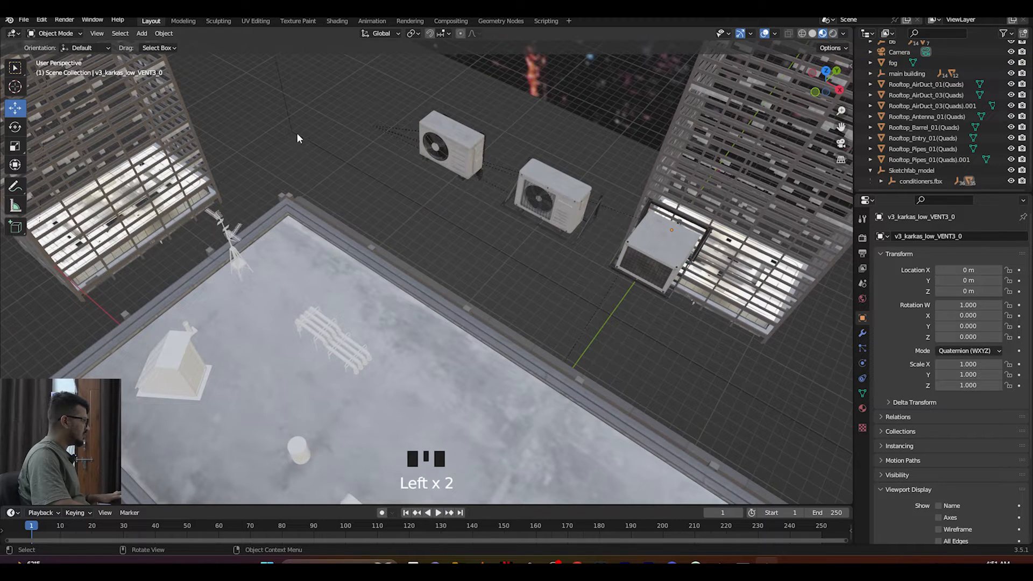
# Step: Hide the fog object from the viewport so the AC units can be box-selected
pyautogui.click(909, 62)
pyautogui.click(1011, 63)
pyautogui.moveTo(461, 144); pyautogui.dragTo(432, 150, button='middle')
pyautogui.moveTo(780, 137); pyautogui.dragTo(793, 135, button='middle')
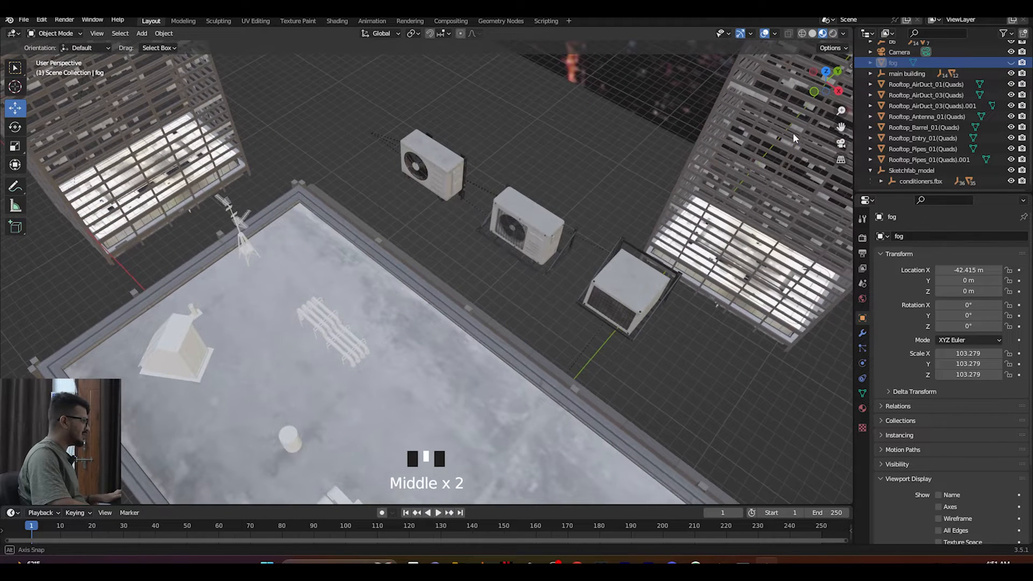
# Step: Join all parts of the AC unit at the far end of the row into one object, with korpus_low_VENT1_0 as the active part
pyautogui.moveTo(470, 204); pyautogui.dragTo(471, 209)
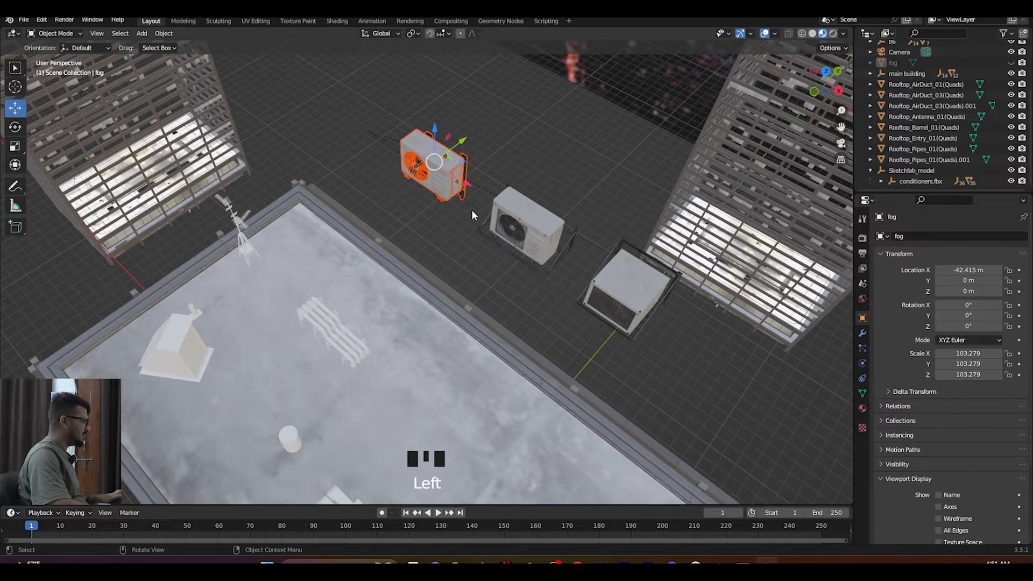
pyautogui.keyDown('shift'); pyautogui.click(425, 157); pyautogui.keyUp('shift')
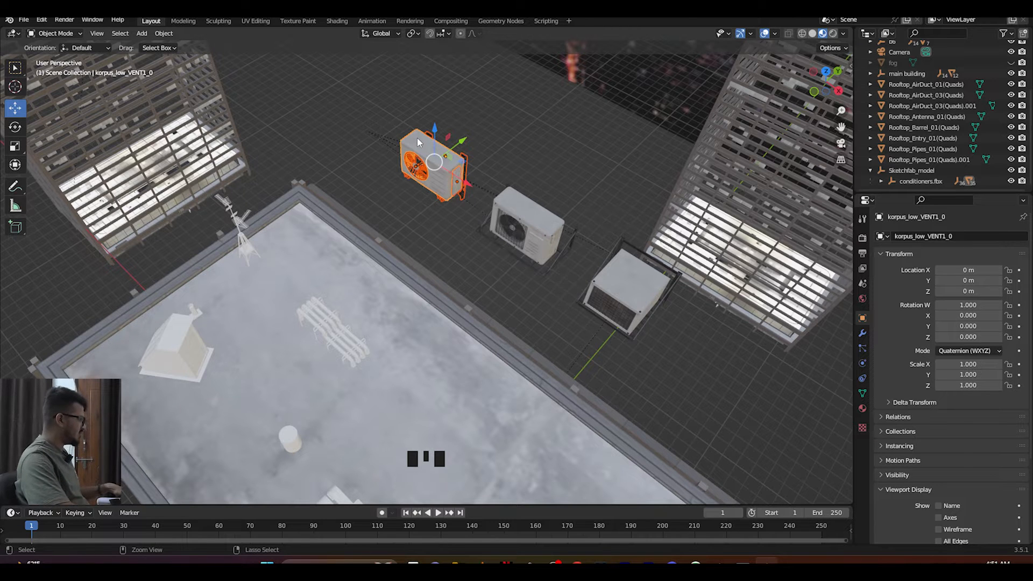
pyautogui.hotkey('ctrl', 'j')
pyautogui.moveTo(456, 146); pyautogui.dragTo(420, 186)
pyautogui.hotkey('ctrl', 'z')
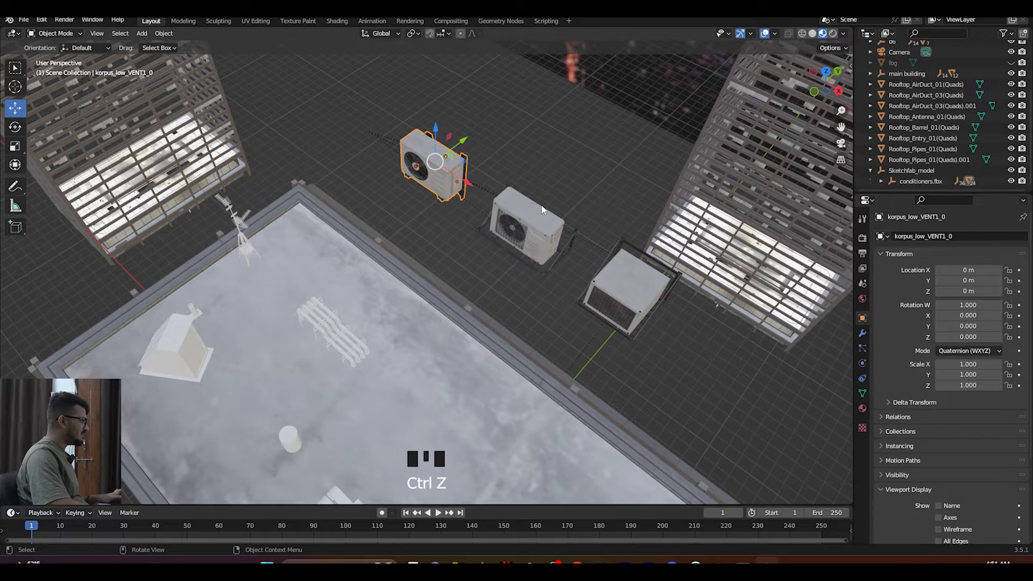
# Step: Join all parts of the middle AC unit into one object, with v2_korpus_low_VENT2_0 as the active part
pyautogui.moveTo(563, 285); pyautogui.dragTo(563, 285)
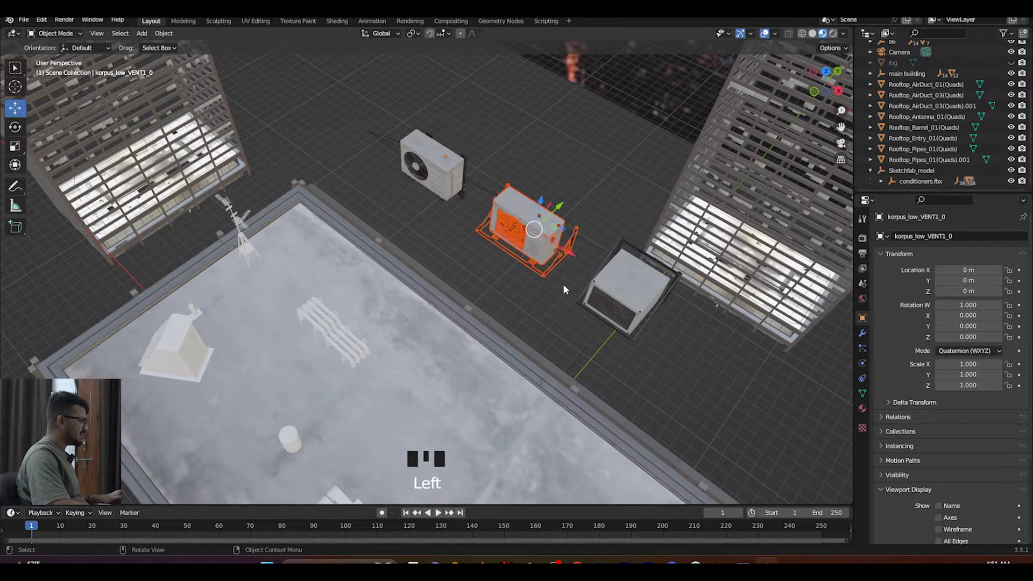
pyautogui.keyDown('shift'); pyautogui.click(517, 201); pyautogui.keyUp('shift')
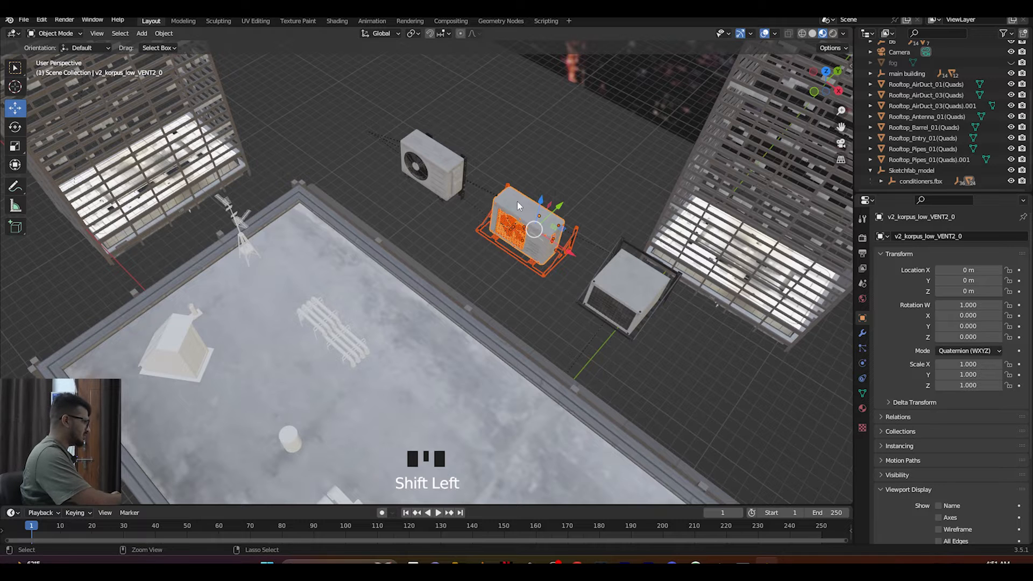
pyautogui.hotkey('ctrl', 'j')
pyautogui.click(514, 164)
# Step: Join all parts of the boxy third AC unit into one object, with v3_top_low_VENT3_0 as the active part
pyautogui.moveTo(514, 168); pyautogui.dragTo(576, 185, button='middle')
pyautogui.moveTo(566, 168); pyautogui.dragTo(633, 285)
pyautogui.keyDown('shift'); pyautogui.click(581, 227); pyautogui.keyUp('shift')
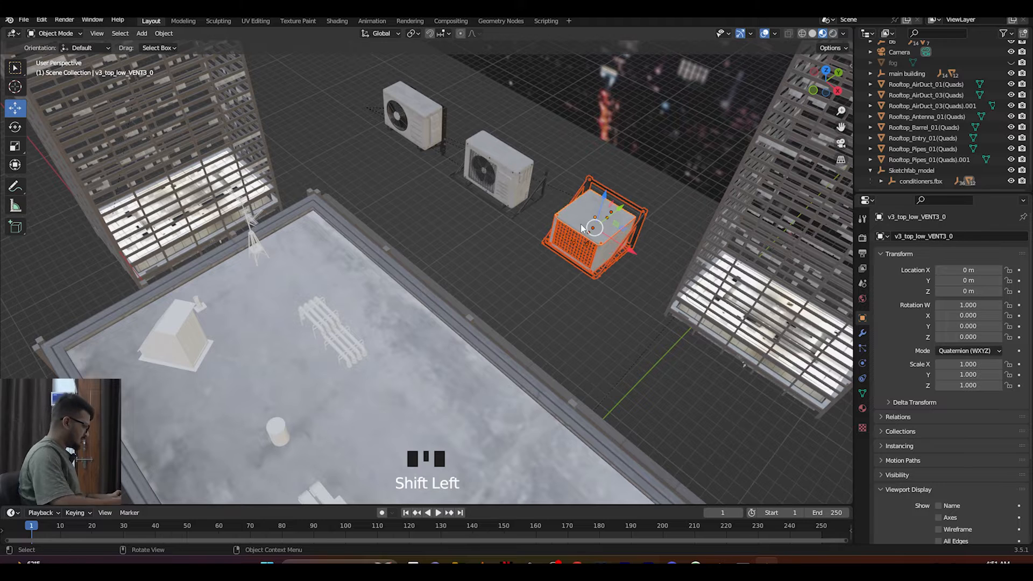
pyautogui.hotkey('ctrl', 'j')
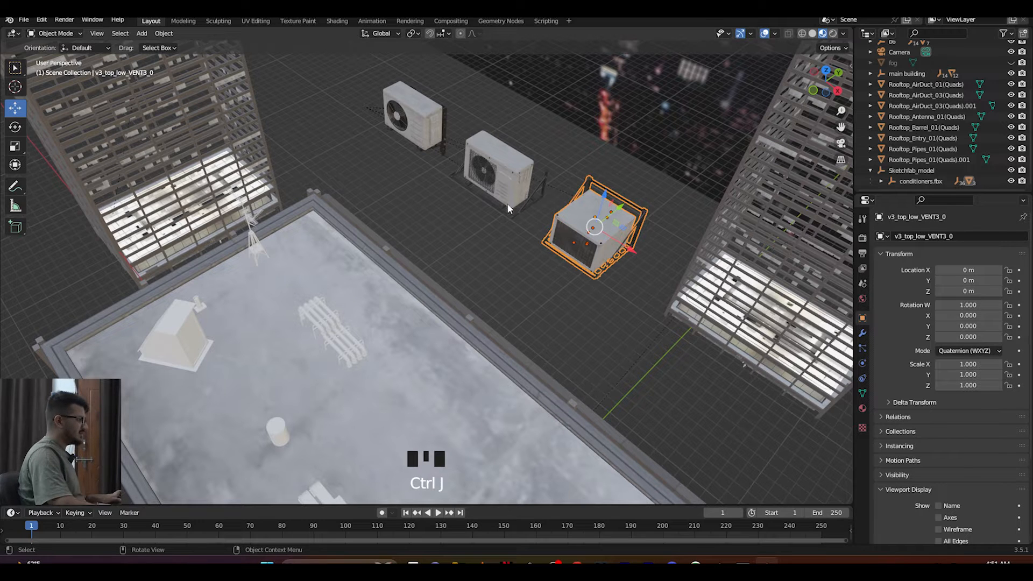
# Step: Clear the parent of the joined korpus_low_VENT1_0 AC unit
pyautogui.scroll(-3, 909, 178)
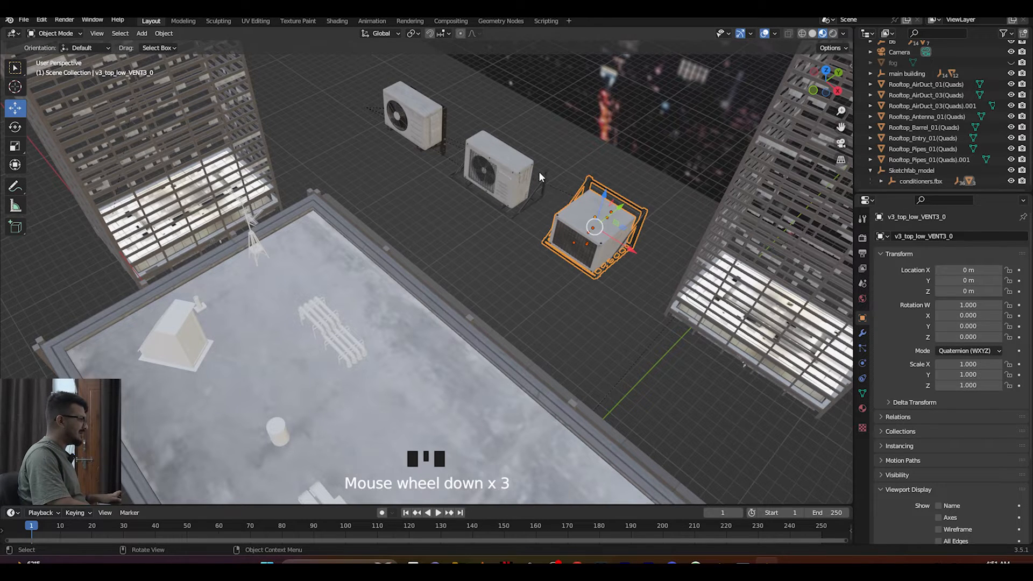
pyautogui.click(511, 161)
pyautogui.click(415, 125)
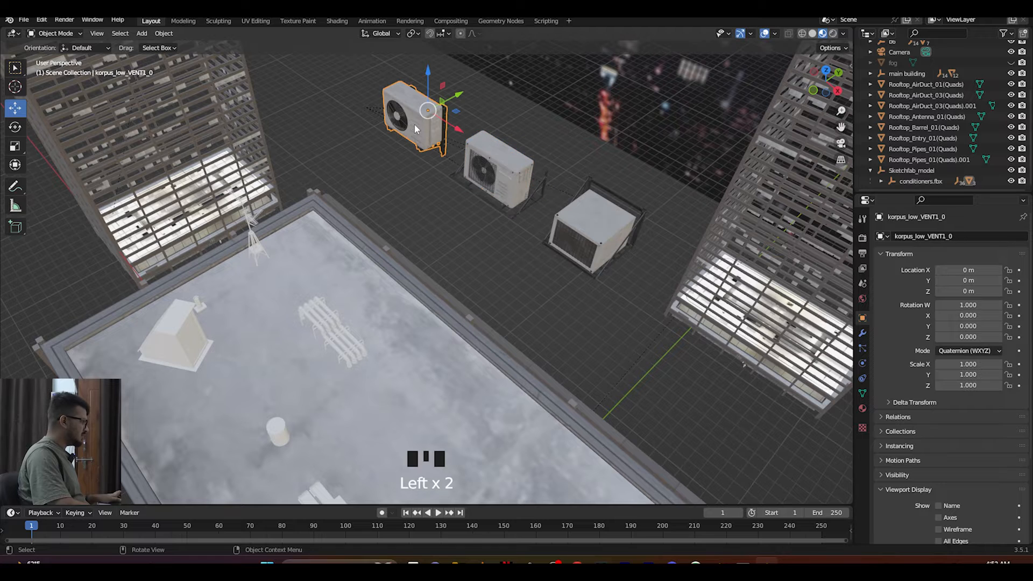
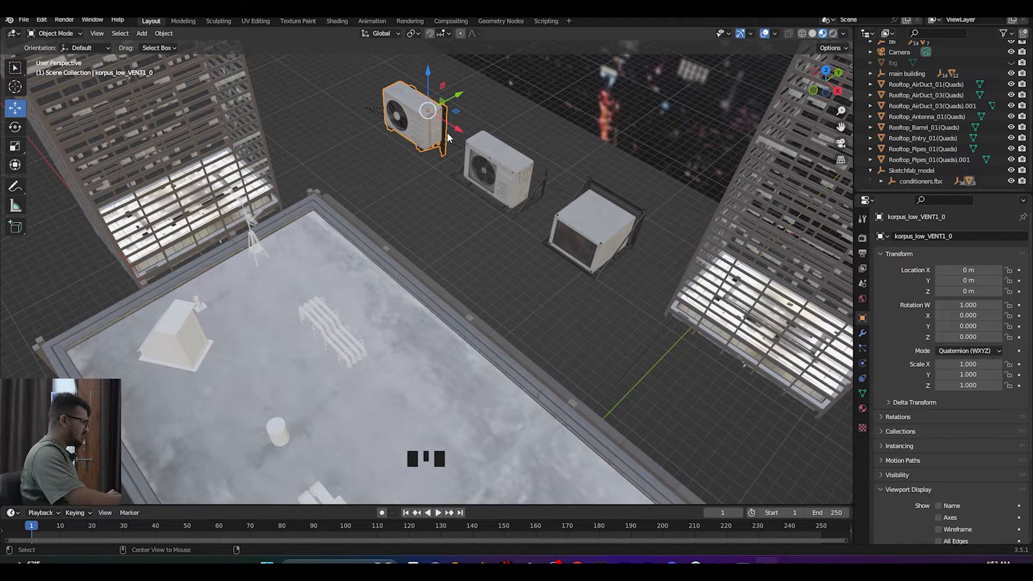
pyautogui.hotkey('alt', 'p')
pyautogui.click(409, 134)
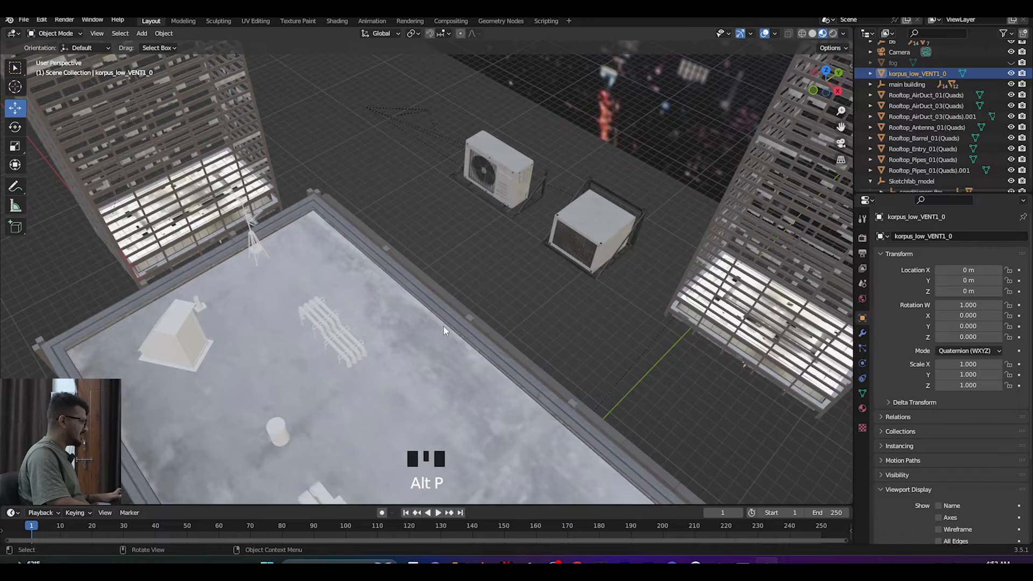
# Step: Raise the korpus_low_VENT1_0 AC unit along Z to about 30.3 m, just above the main building's roof
pyautogui.scroll(-6, 443, 333)
pyautogui.moveTo(462, 350); pyautogui.dragTo(480, 325, button='middle')
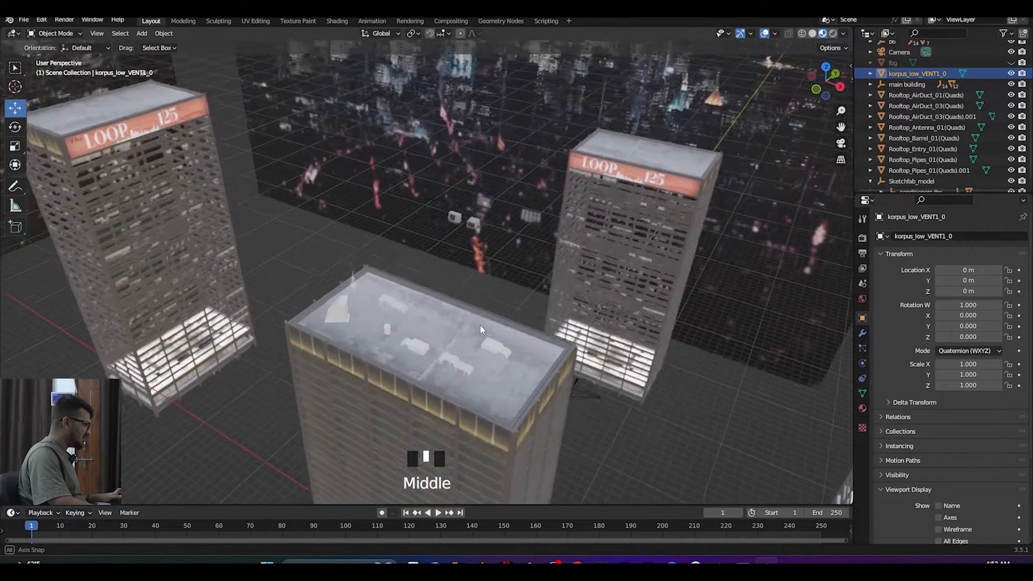
pyautogui.scroll(-4, 482, 364)
pyautogui.moveTo(436, 419); pyautogui.dragTo(434, 323)
pyautogui.scroll(-1, 936, 173)
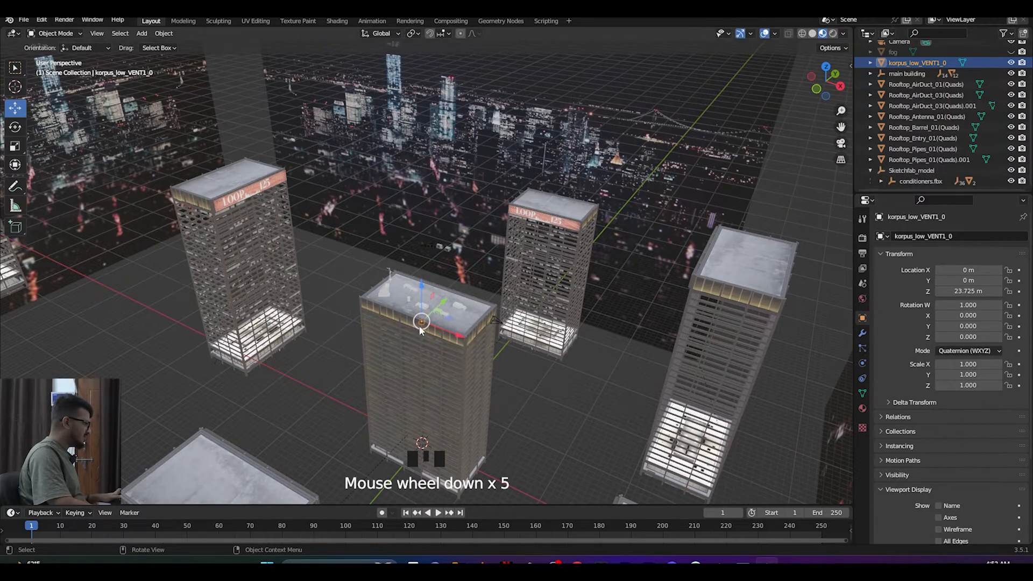
pyautogui.scroll(2, 421, 336)
pyautogui.moveTo(420, 339); pyautogui.dragTo(425, 323, button='middle')
pyautogui.scroll(3, 409, 352)
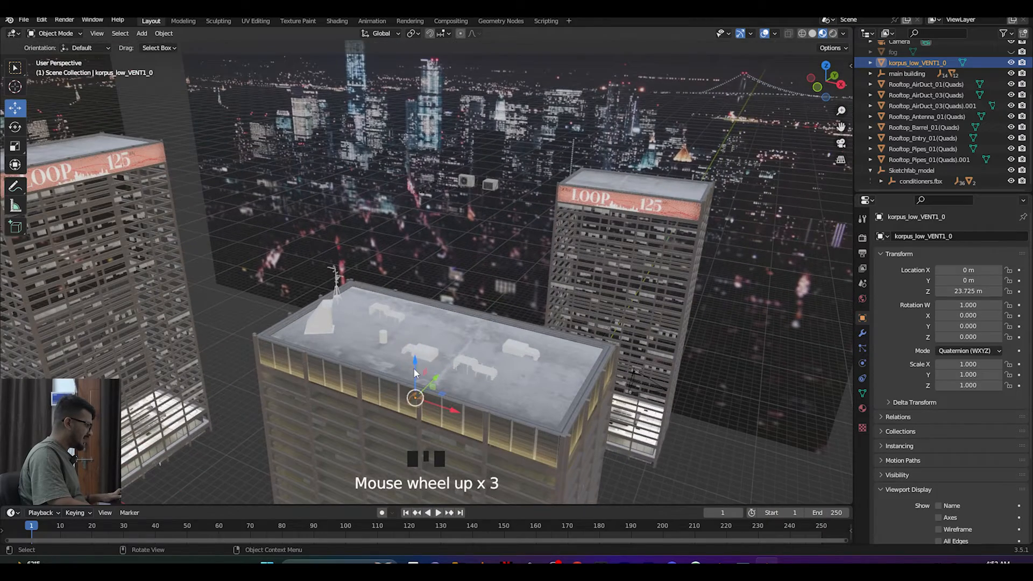
pyautogui.moveTo(415, 371); pyautogui.dragTo(414, 318)
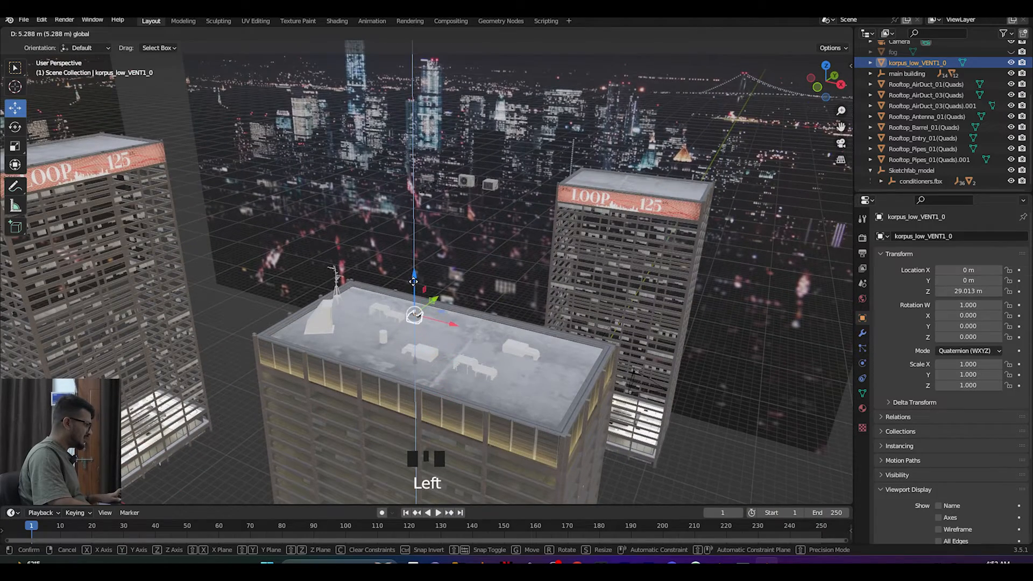
pyautogui.moveTo(412, 273); pyautogui.dragTo(413, 257)
# Step: Clear the parents of the other two AC units, v2_korpus_low_VENT2_0 and v3_top_low_VENT3_0
pyautogui.scroll(2, 440, 260)
pyautogui.moveTo(440, 260); pyautogui.dragTo(422, 219, button='middle')
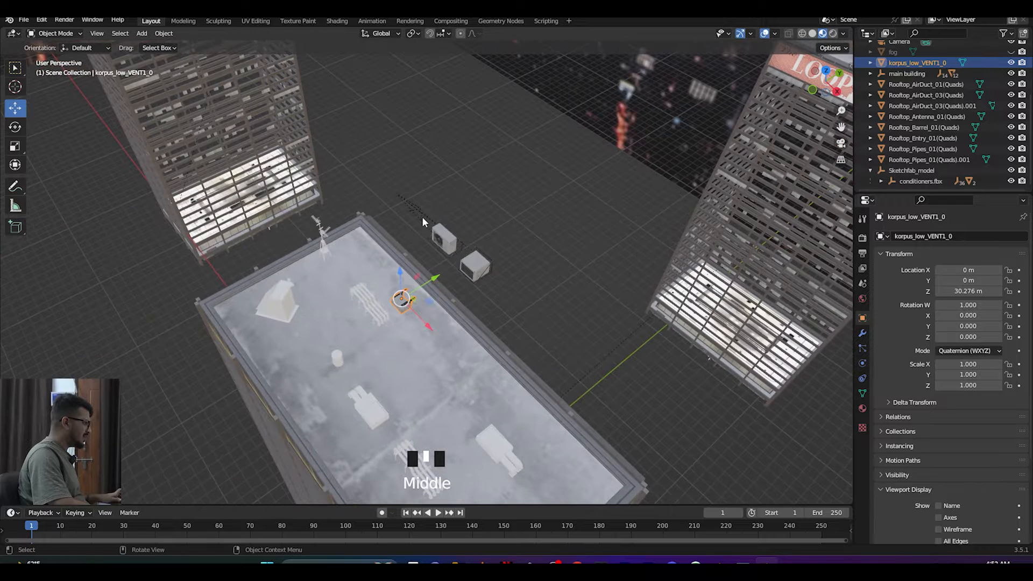
pyautogui.moveTo(448, 247); pyautogui.dragTo(448, 247)
pyautogui.click(439, 242)
pyautogui.click(437, 243)
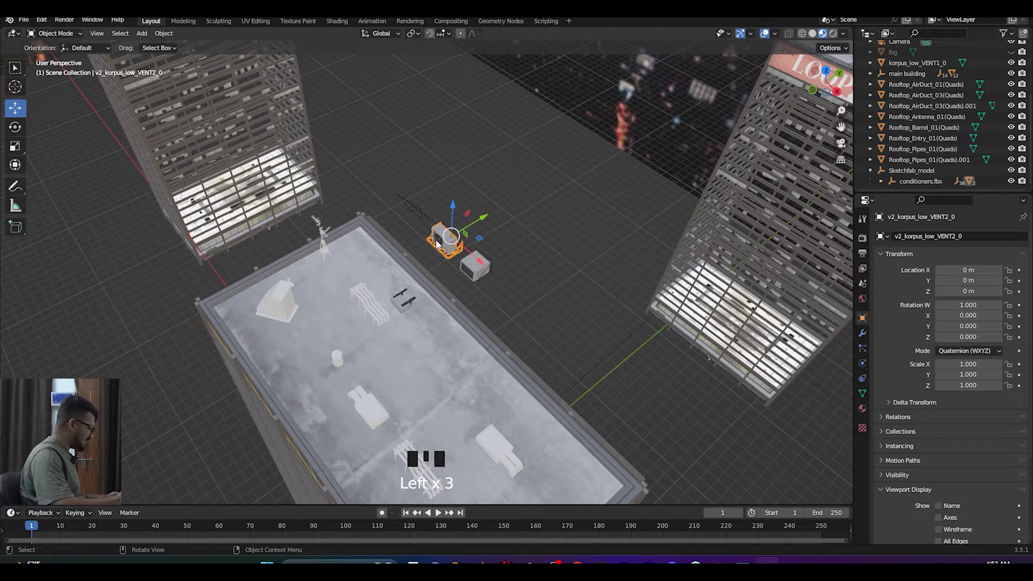
pyautogui.hotkey('alt', 'p')
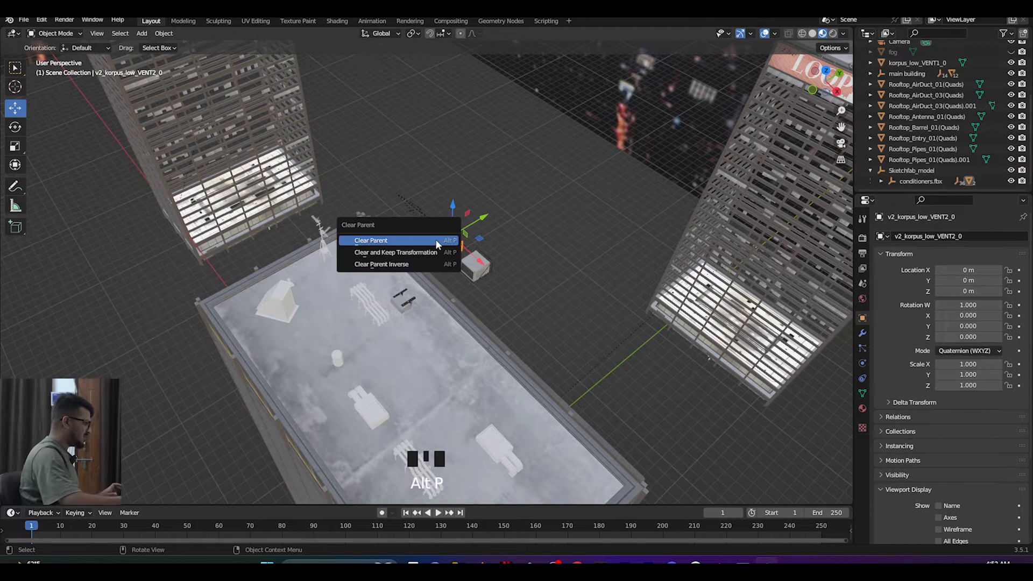
pyautogui.click(436, 242)
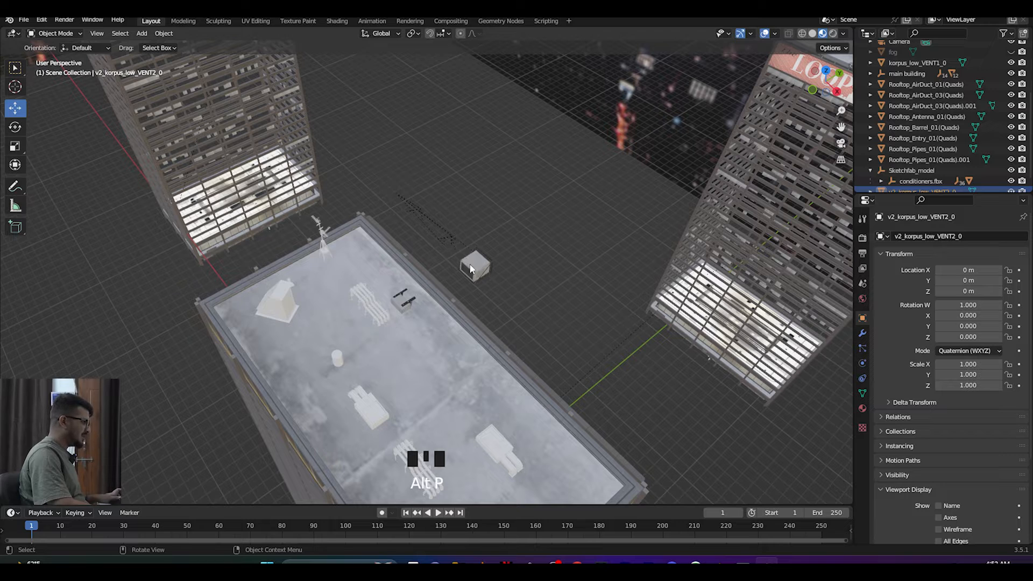
pyautogui.click(473, 266)
pyautogui.hotkey('alt', 'p')
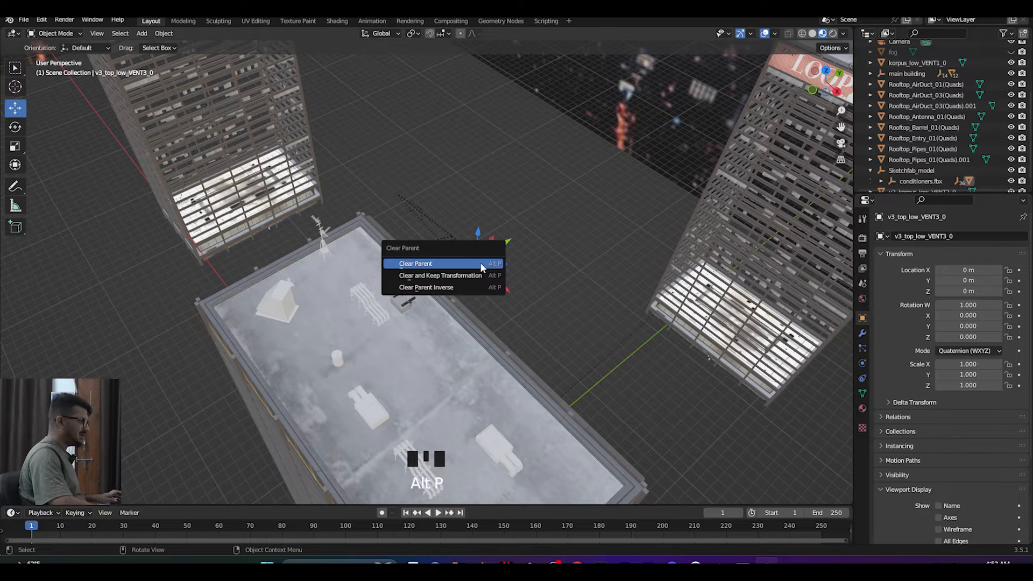
pyautogui.click(481, 263)
# Step: Delete the leftover Sketchfab_model empty from the scene
pyautogui.scroll(-4, 896, 163)
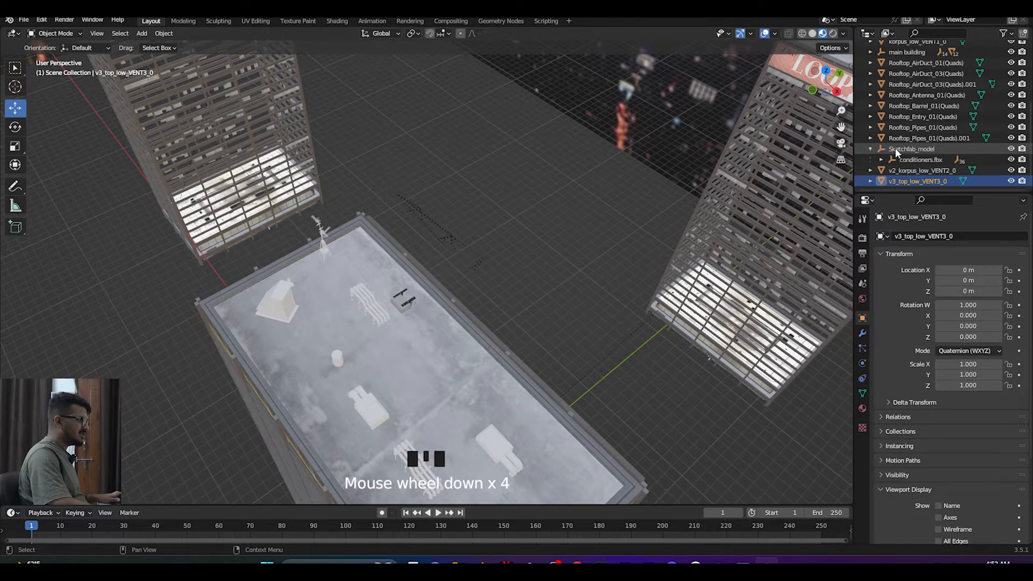
pyautogui.click(894, 149)
pyautogui.press('Delete')
pyautogui.scroll(-3, 925, 129)
pyautogui.scroll(5, 925, 129)
pyautogui.scroll(-2, 515, 323)
# Step: Raise the v2_korpus_low_VENT2_0 AC unit along Z to about 29.2 m, at the main building's roof level
pyautogui.moveTo(515, 324); pyautogui.dragTo(560, 293, button='middle')
pyautogui.scroll(-2, 950, 140)
pyautogui.scroll(-6, 951, 141)
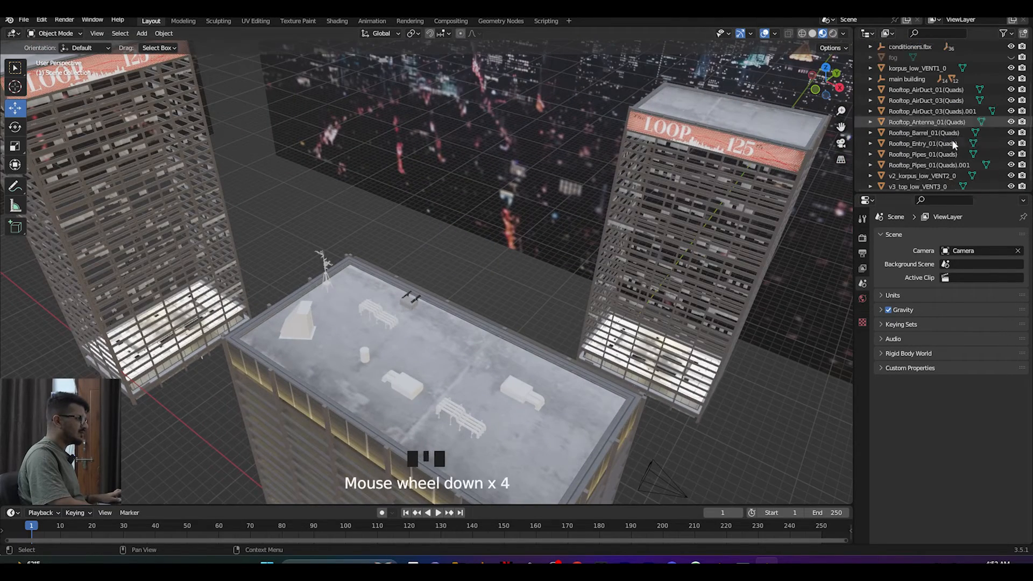
pyautogui.click(915, 170)
pyautogui.scroll(-1, 448, 427)
pyautogui.scroll(-4, 448, 428)
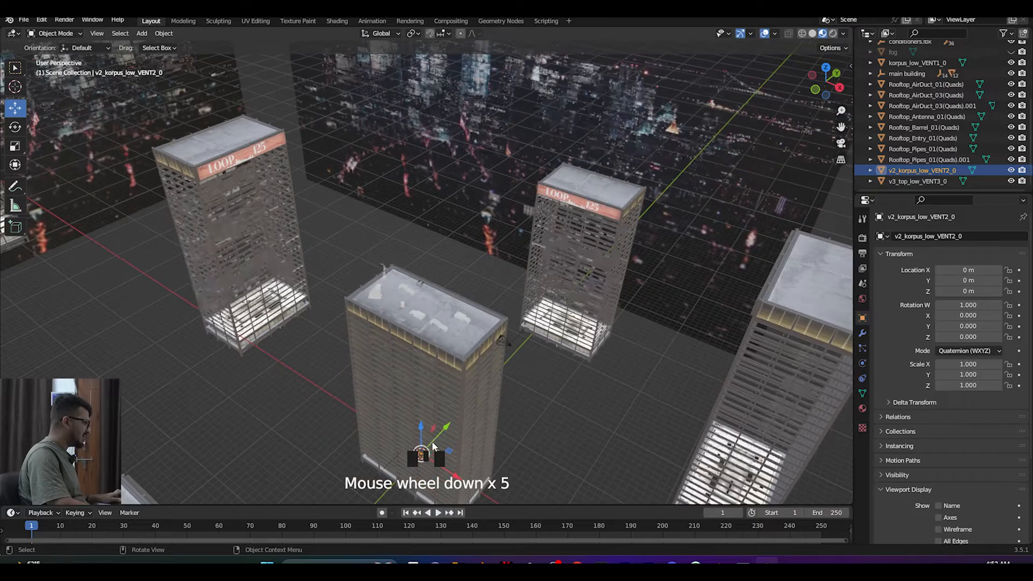
pyautogui.moveTo(421, 401); pyautogui.dragTo(425, 340)
pyautogui.moveTo(429, 272); pyautogui.dragTo(429, 268)
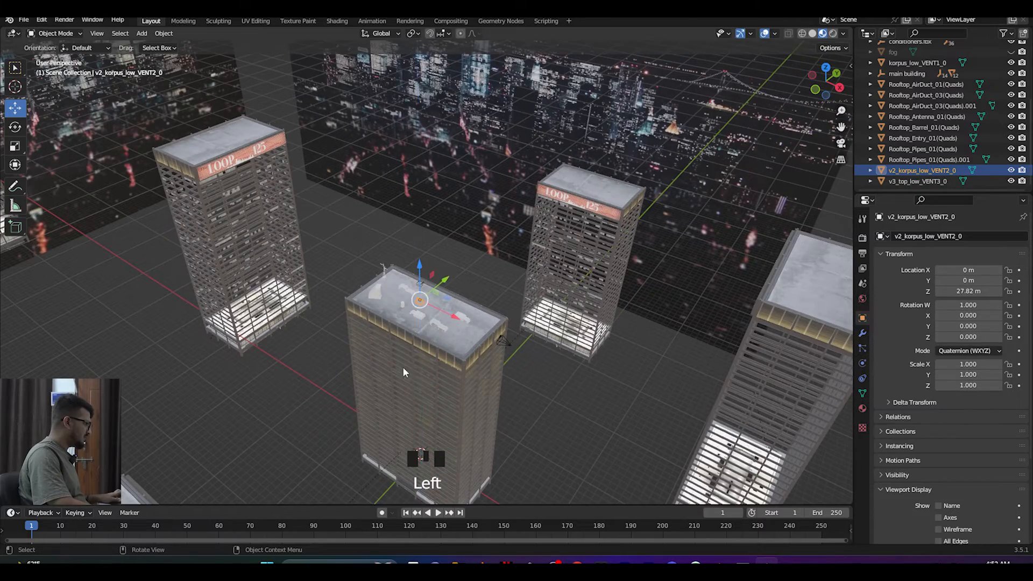
pyautogui.scroll(5, 402, 367)
pyautogui.moveTo(402, 366); pyautogui.dragTo(389, 345, button='middle')
pyautogui.moveTo(391, 344); pyautogui.dragTo(389, 301)
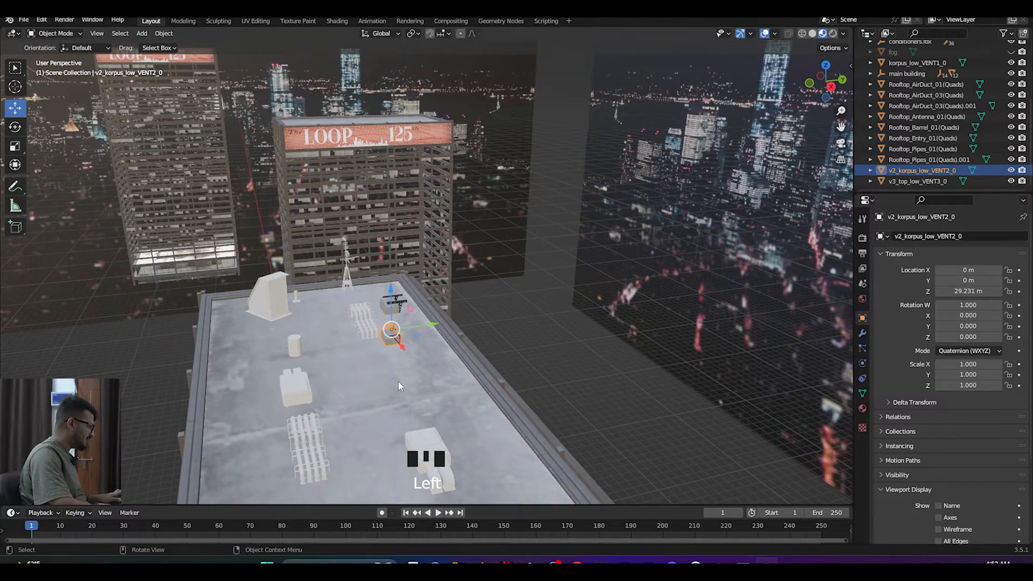
# Step: Shift the v2_korpus_low_VENT2_0 AC unit to about 1.67 m on X and 29.5 m on Z
pyautogui.scroll(3, 399, 379)
pyautogui.moveTo(414, 372); pyautogui.dragTo(388, 368, button='middle')
pyautogui.moveTo(383, 362); pyautogui.dragTo(482, 374)
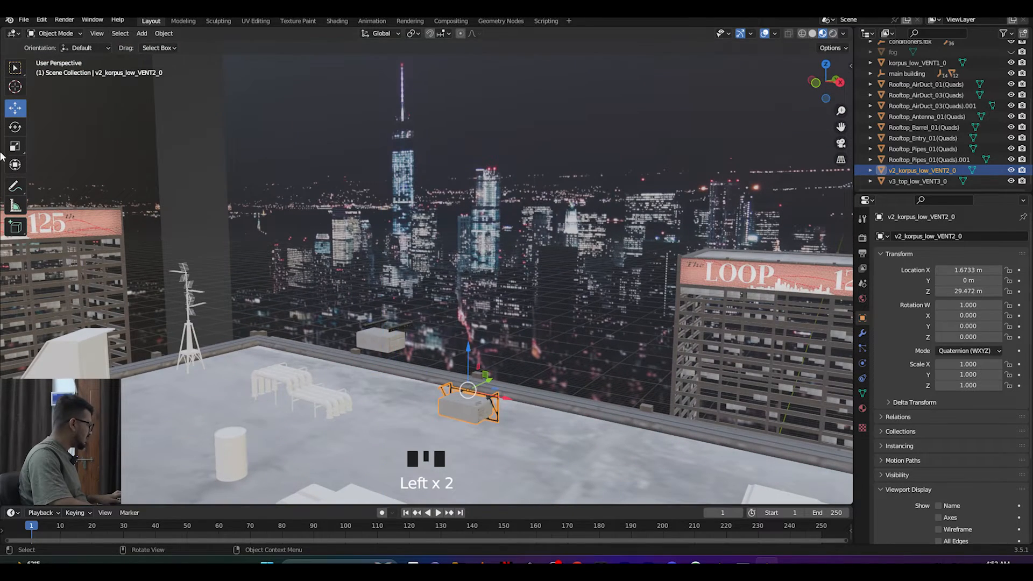
# Step: Stand the v2_korpus_low_VENT2_0 AC unit upright by rotating it 90° about X three times
pyautogui.click(15, 126)
pyautogui.moveTo(306, 337); pyautogui.dragTo(268, 334, button='middle')
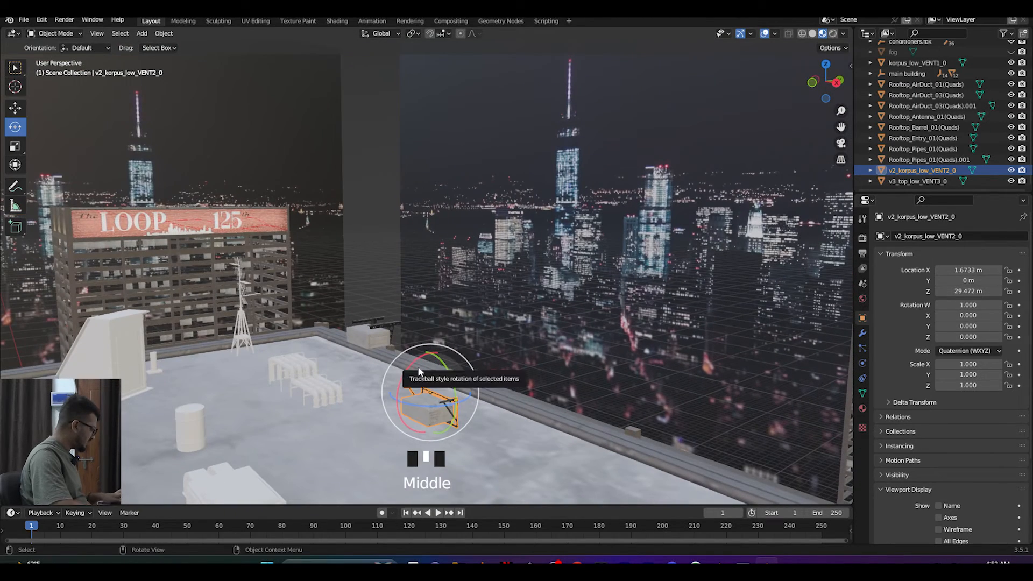
pyautogui.write('rx90')
pyautogui.press('Return')
pyautogui.write('rx90')
pyautogui.press('Return')
pyautogui.write('rx90')
pyautogui.press('Return')
# Step: Scale the upright AC unit to about 1.475 and place it on the roof at about X 2.36 m, Z 29.1 m
pyautogui.moveTo(420, 371); pyautogui.dragTo(570, 420, button='middle')
pyautogui.click(15, 107)
pyautogui.moveTo(488, 350)
pyautogui.mouseDown()
pyautogui.moveTo(488, 400)
pyautogui.moveTo(480, 366)
pyautogui.mouseUp()
pyautogui.press('s')
pyautogui.click(582, 407)
pyautogui.moveTo(528, 412); pyautogui.dragTo(575, 422)
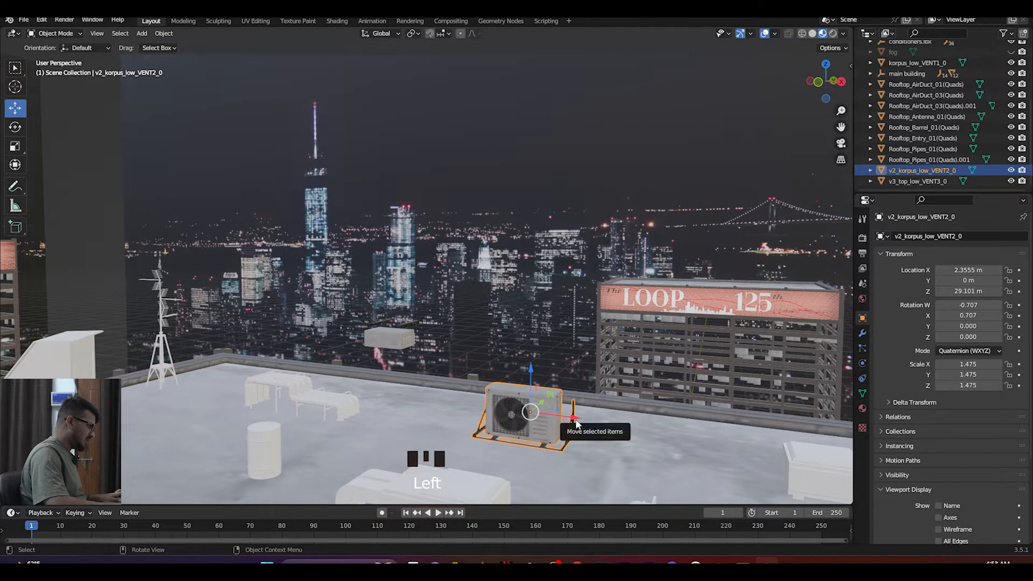
# Step: In the camera view, rotate the AC unit 90° about Z to face the camera and shift it to about -0.68 m on Y
pyautogui.press('KP_0')
pyautogui.moveTo(641, 330); pyautogui.dragTo(607, 331)
pyautogui.press('r')
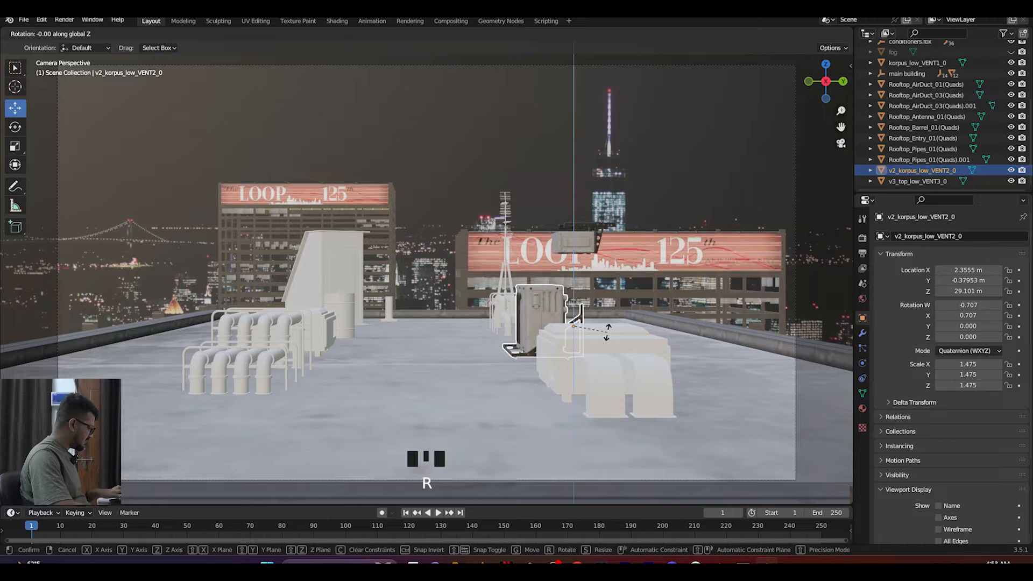
pyautogui.click(609, 331)
pyautogui.moveTo(612, 334); pyautogui.dragTo(583, 332)
# Step: Scale the AC unit down to about 1.208 and lower it to about 29.07 m on Z so it rests on the roof
pyautogui.click(369, 376)
pyautogui.click(491, 335)
pyautogui.press('s')
pyautogui.click(551, 358)
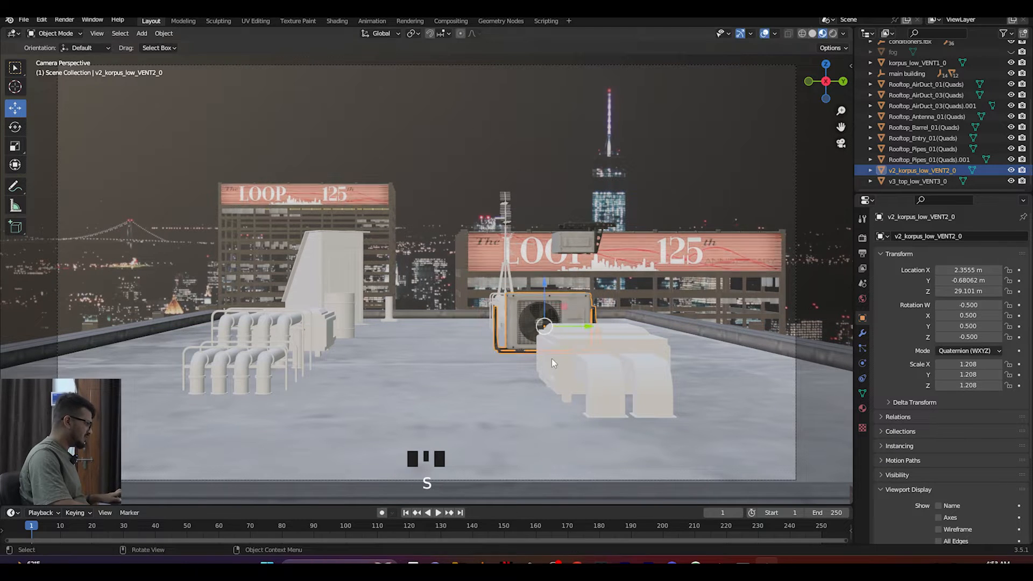
pyautogui.scroll(3, 483, 412)
pyautogui.moveTo(628, 330); pyautogui.dragTo(624, 333)
pyautogui.click(663, 206)
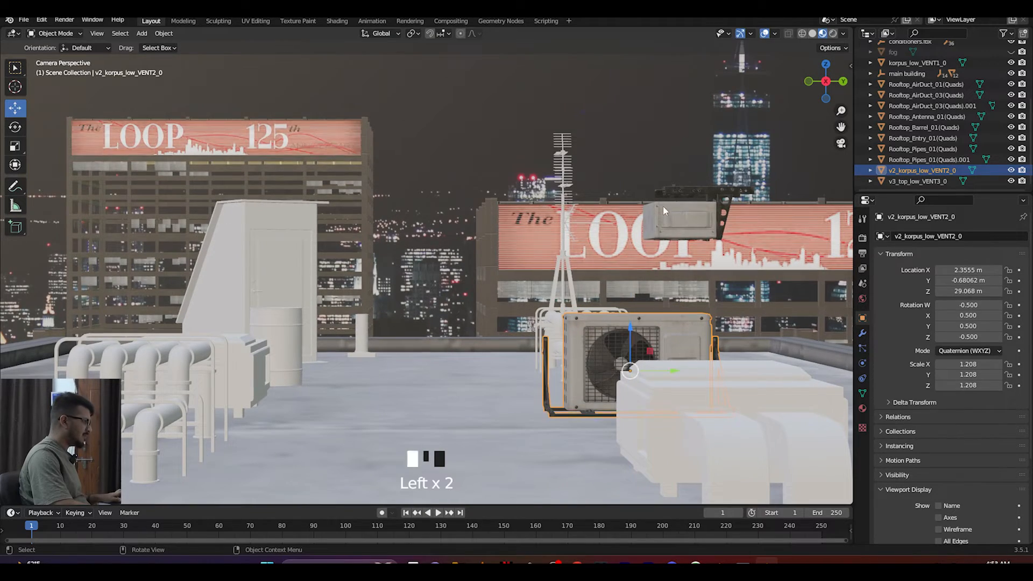
# Step: Rotate the korpus_low_VENT1_0 AC unit 90° about X twice, undoing a third 90° turn
pyautogui.moveTo(686, 247); pyautogui.dragTo(709, 266, button='middle')
pyautogui.write('rx90')
pyautogui.press('Return')
pyautogui.write('rx90')
pyautogui.press('Return')
pyautogui.moveTo(497, 263); pyautogui.dragTo(623, 164, button='middle')
pyautogui.write('rx90')
pyautogui.press('Return')
pyautogui.scroll(3, 558, 265)
pyautogui.hotkey('ctrl', 'z')
# Step: Scale the korpus_low_VENT1_0 unit to about 1.291, set it on the roof at about X -1.55 m, Y -3.08 m, Z 28.83 m, and save
pyautogui.moveTo(646, 162); pyautogui.dragTo(670, 436)
pyautogui.moveTo(670, 388); pyautogui.dragTo(671, 364)
pyautogui.moveTo(707, 396); pyautogui.dragTo(351, 319)
pyautogui.press('s')
pyautogui.click(364, 334)
pyautogui.moveTo(365, 334); pyautogui.dragTo(496, 311, button='middle')
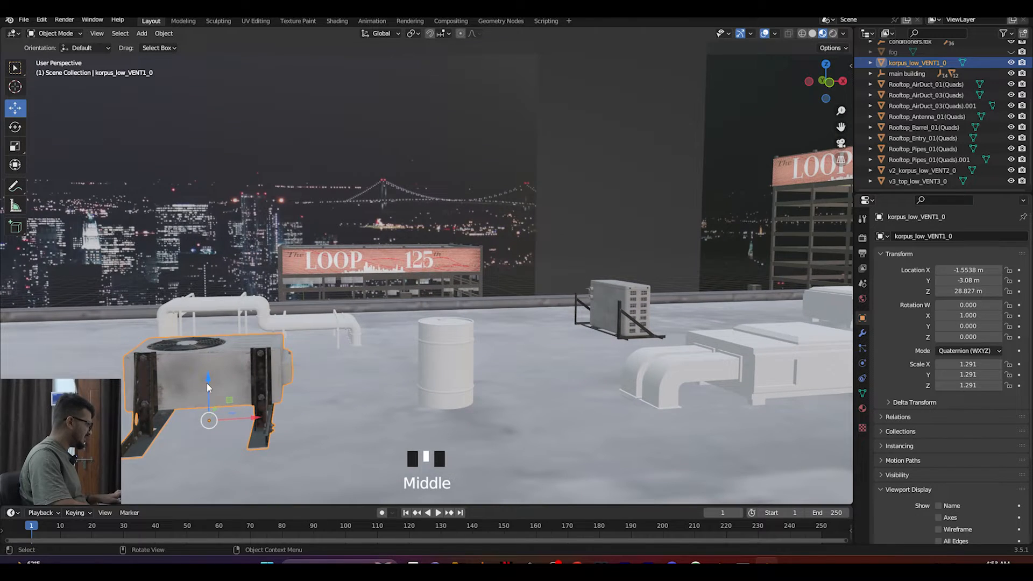
pyautogui.moveTo(206, 386); pyautogui.dragTo(207, 385)
pyautogui.moveTo(365, 372); pyautogui.dragTo(440, 336, button='middle')
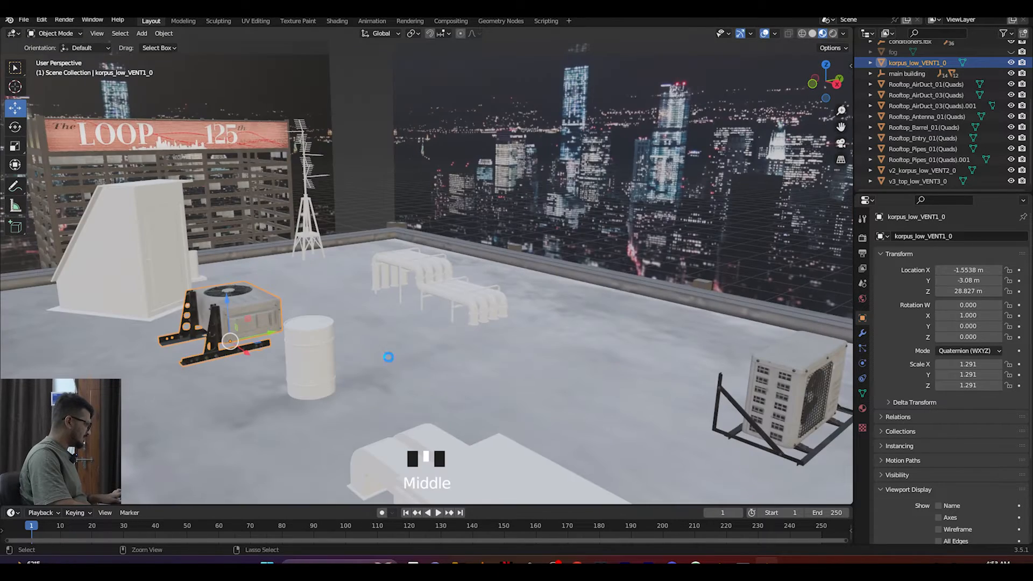
pyautogui.hotkey('ctrl', 's')
# Step: Check the imported AC units in the scene's object list against the units on the roof
pyautogui.scroll(-4, 440, 336)
pyautogui.scroll(-4, 440, 336)
pyautogui.moveTo(569, 205); pyautogui.dragTo(565, 183, button='middle')
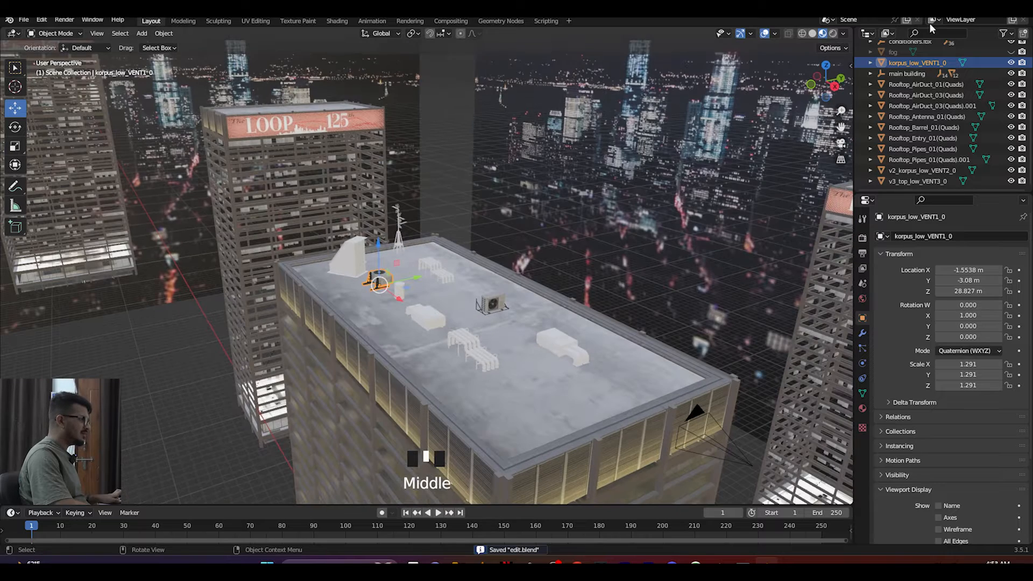
pyautogui.scroll(3, 930, 88)
pyautogui.click(918, 107)
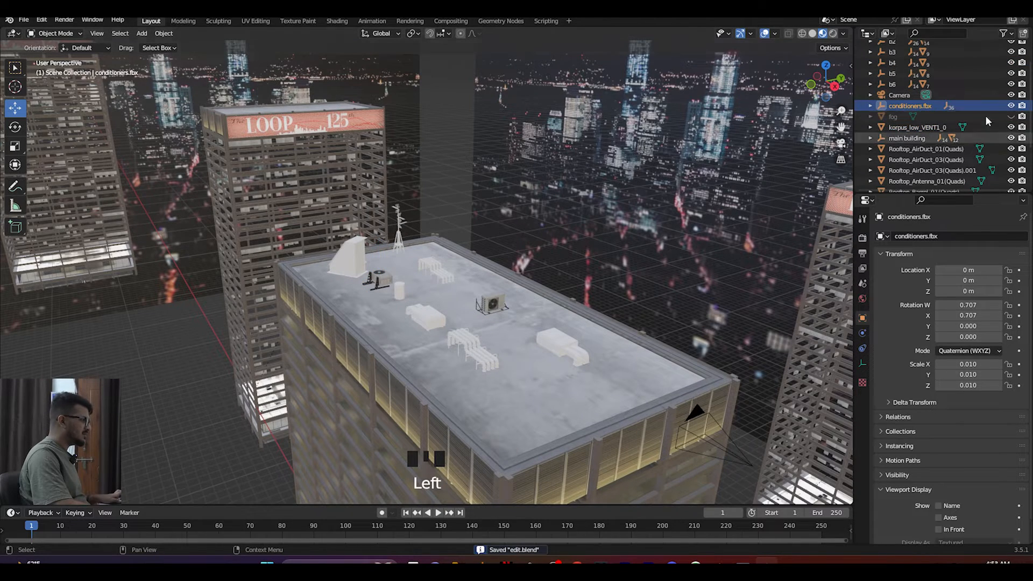
pyautogui.scroll(5, 974, 112)
pyautogui.scroll(-1, 917, 137)
pyautogui.click(915, 134)
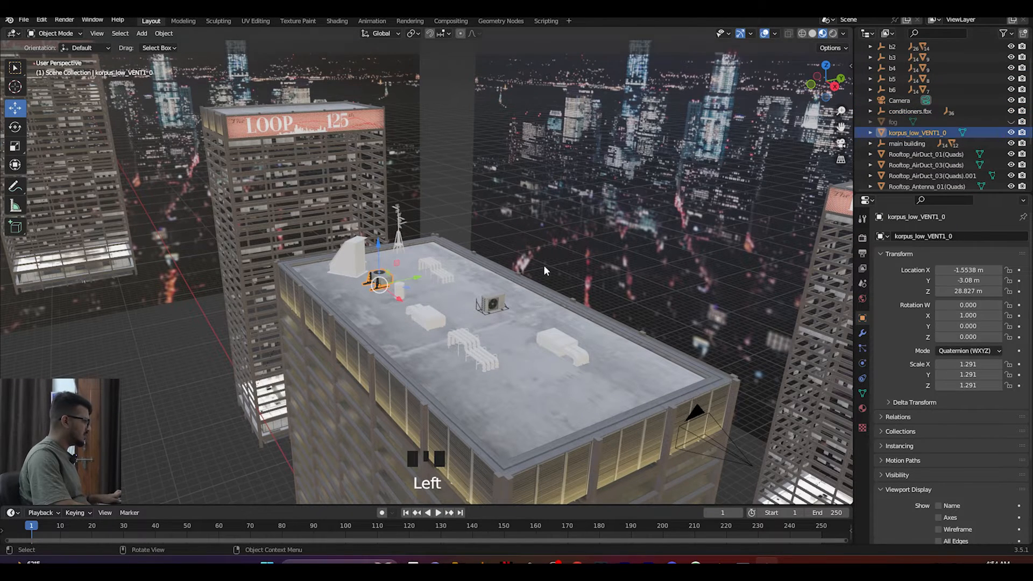
pyautogui.scroll(-5, 921, 145)
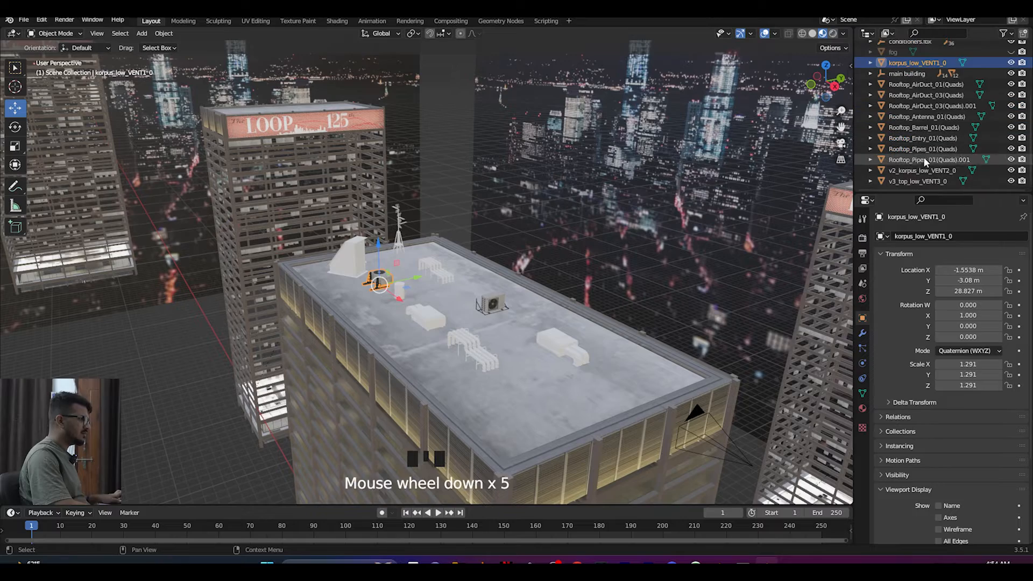
pyautogui.click(919, 170)
pyautogui.click(919, 172)
# Step: Select the v3_top_low_VENT3_0 AC unit and raise it to about 29.73 m on Z, above the roof
pyautogui.click(917, 181)
pyautogui.moveTo(376, 322); pyautogui.dragTo(334, 349, button='middle')
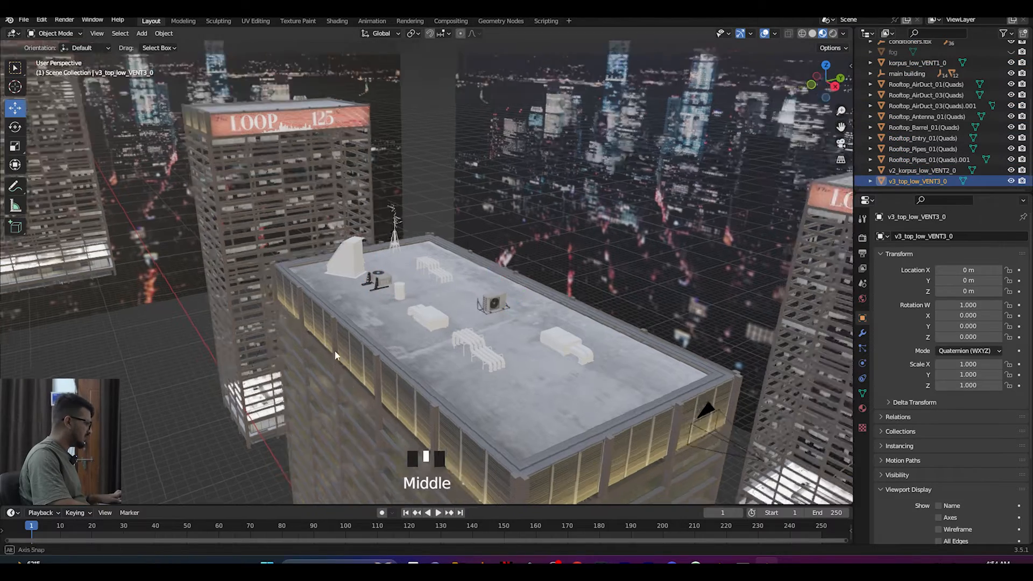
pyautogui.scroll(-7, 388, 414)
pyautogui.moveTo(433, 422); pyautogui.dragTo(431, 272)
pyautogui.scroll(6, 432, 272)
pyautogui.moveTo(438, 273); pyautogui.dragTo(457, 254, button='middle')
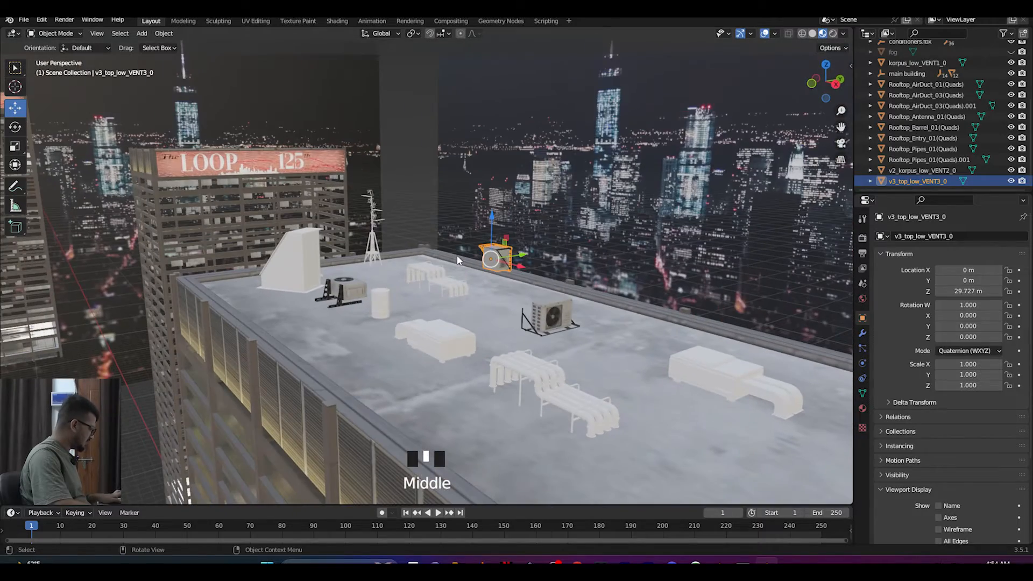
# Step: Turn the v3_top_low_VENT3_0 AC unit upright by rotating it 90° about X three times
pyautogui.press('r')
pyautogui.press('x')
pyautogui.press('Return')
pyautogui.press('r')
pyautogui.press('x')
pyautogui.press('Return')
pyautogui.moveTo(467, 264); pyautogui.dragTo(383, 299, button='middle')
pyautogui.write('rx90')
pyautogui.press('Return')
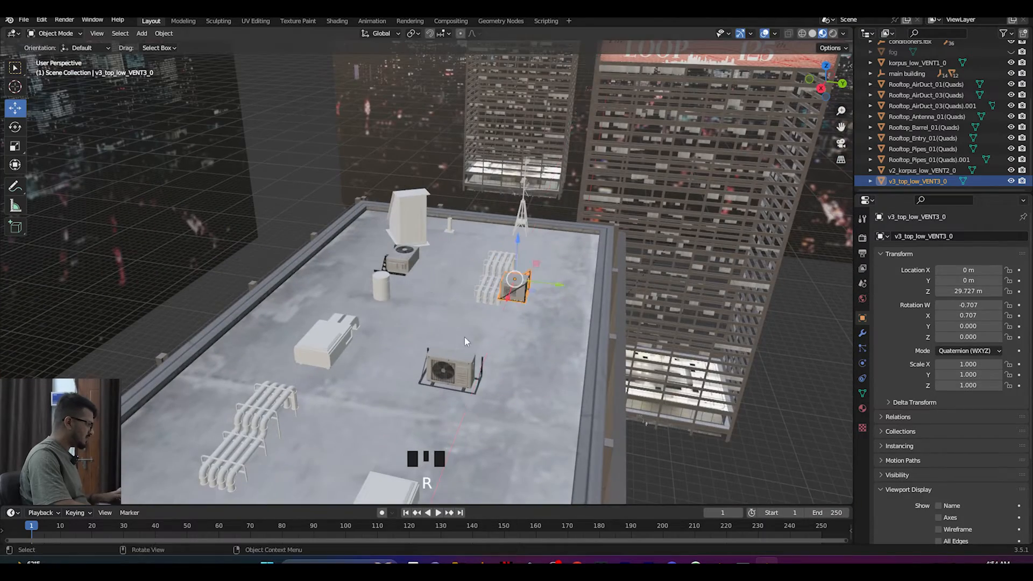
# Step: Place the v3_top_low_VENT3_0 unit on the roof at about X 4.25 m, Y -0.41 m, Z 29.29 m and scale it to about 1.255
pyautogui.moveTo(464, 337); pyautogui.dragTo(553, 329, button='middle')
pyautogui.moveTo(469, 220); pyautogui.dragTo(468, 247)
pyautogui.moveTo(503, 290); pyautogui.dragTo(672, 348)
pyautogui.scroll(2, 672, 343)
pyautogui.moveTo(662, 341); pyautogui.dragTo(634, 329, button='middle')
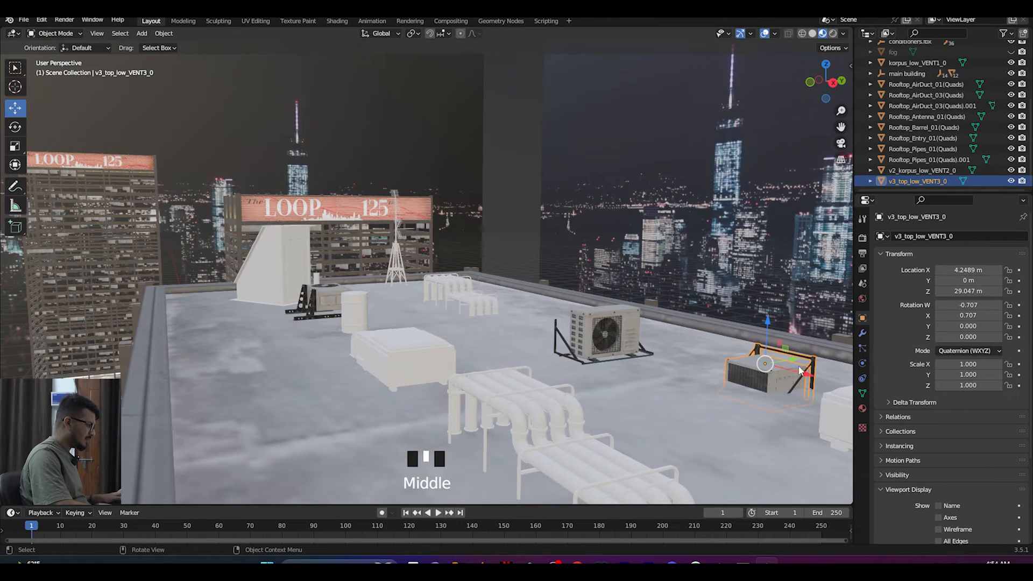
pyautogui.moveTo(793, 362); pyautogui.dragTo(766, 368)
pyautogui.moveTo(740, 326); pyautogui.dragTo(739, 301)
pyautogui.press('s')
pyautogui.click(755, 338)
# Step: In the top view, move the v2_korpus_low_VENT2_0 unit to about X 0.79 m and Rooftop_Pipes_01(Quads).001 to about X -2.29 m
pyautogui.moveTo(654, 351); pyautogui.dragTo(582, 410, button='middle')
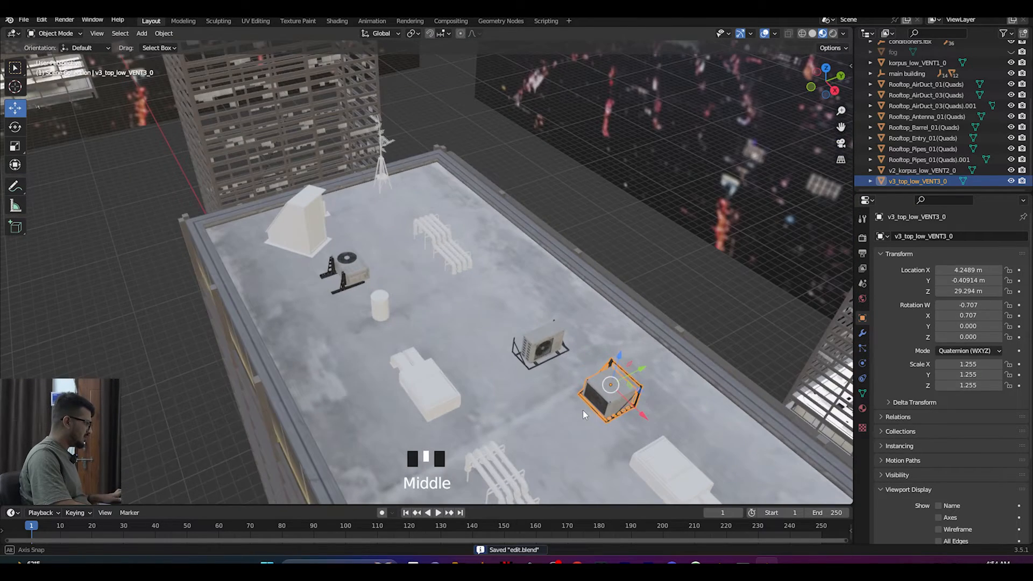
pyautogui.press('KP_7')
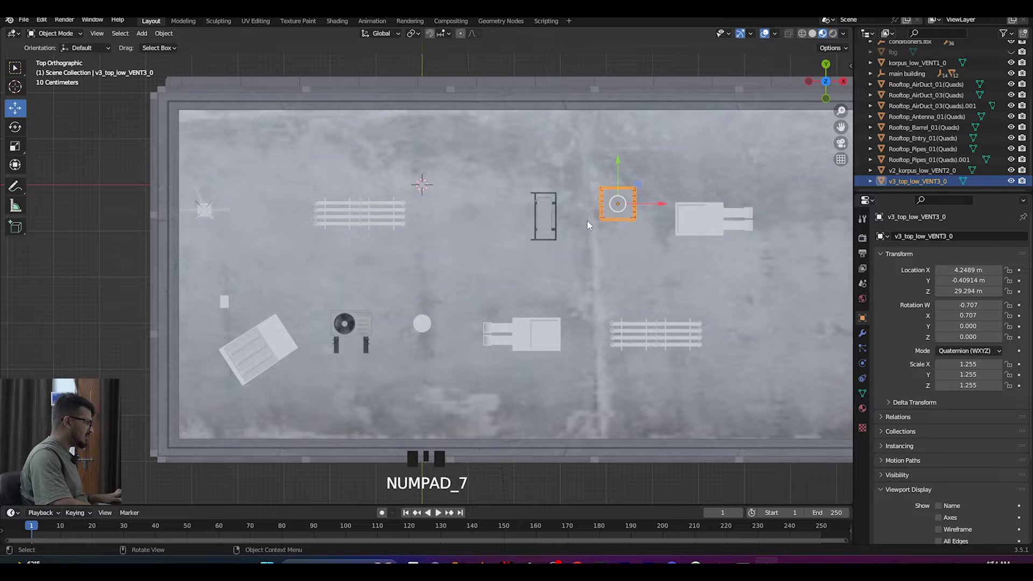
pyautogui.click(547, 217)
pyautogui.moveTo(581, 213); pyautogui.dragTo(496, 222)
pyautogui.click(376, 219)
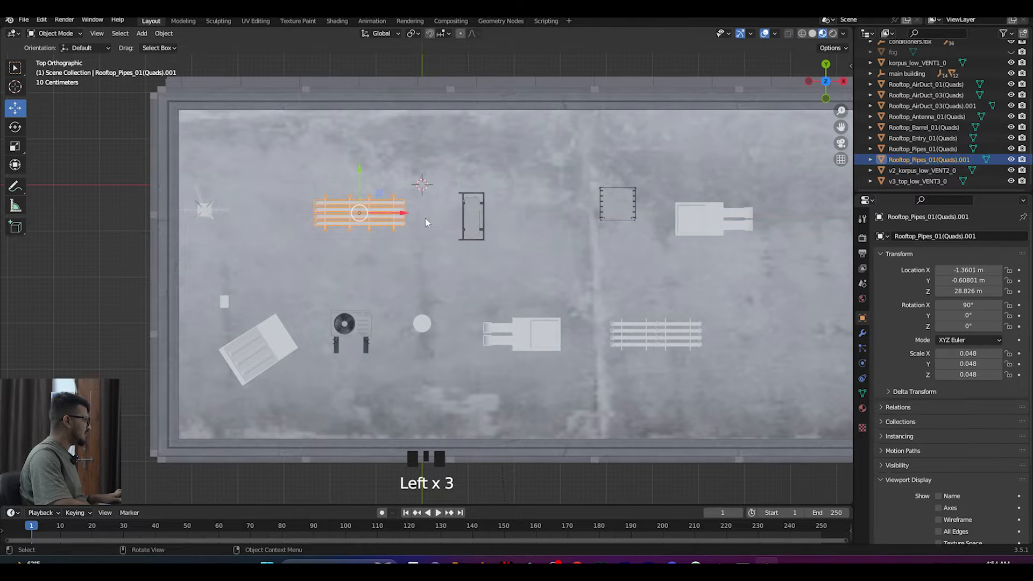
pyautogui.moveTo(403, 217); pyautogui.dragTo(360, 216)
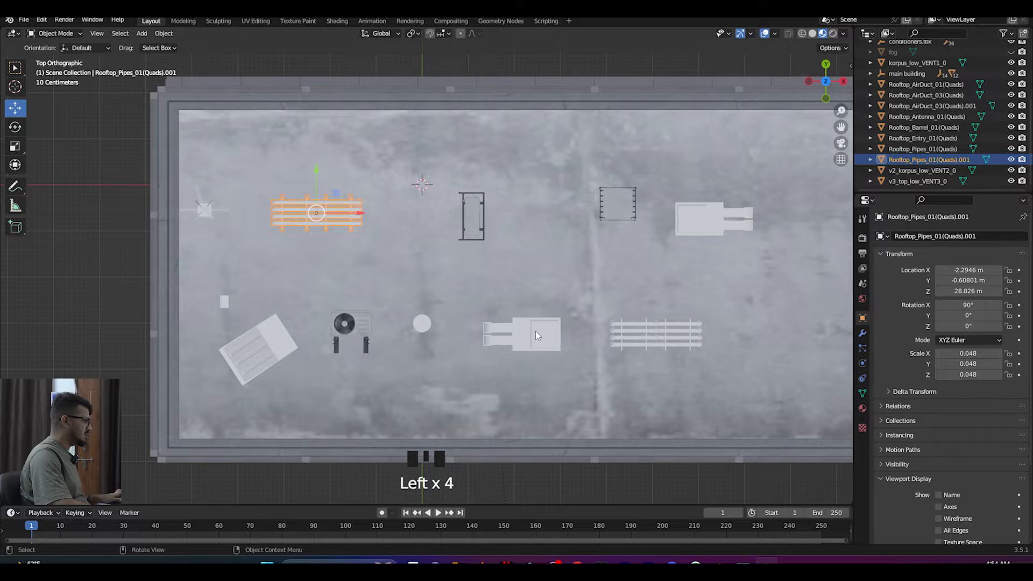
# Step: Move Rooftop_Pipes_01(Quads) to about X 6.47 m and the v3_top_low_VENT3_0 unit to about X 3.62 m, Y -0.71 m
pyautogui.click(698, 224)
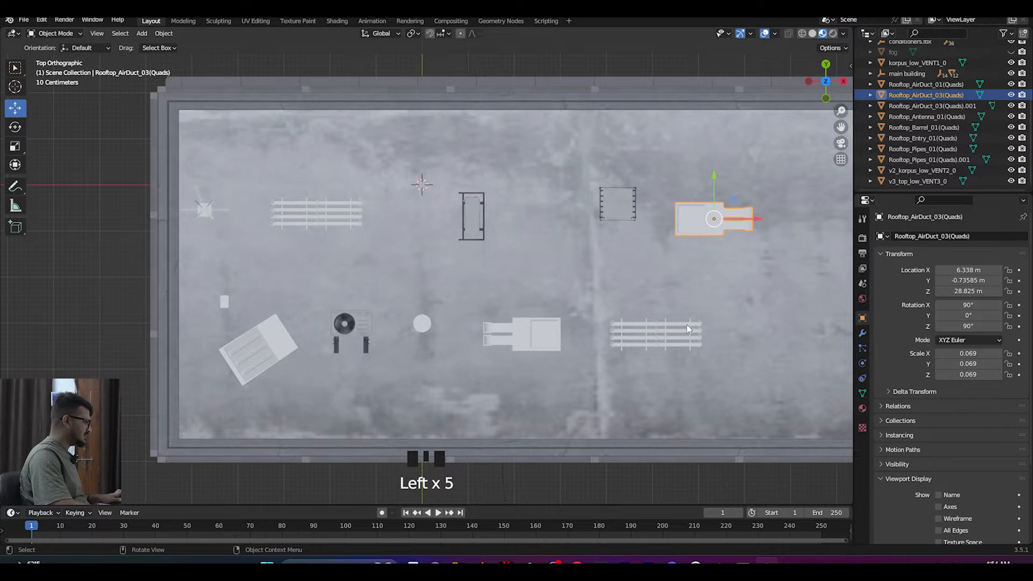
pyautogui.click(677, 334)
pyautogui.moveTo(694, 337); pyautogui.dragTo(758, 336)
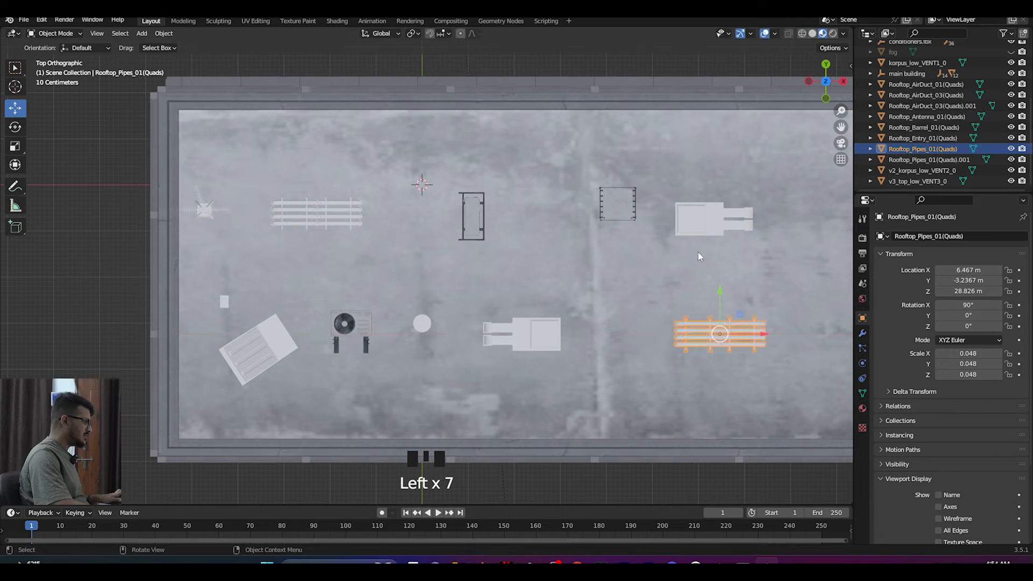
pyautogui.click(622, 196)
pyautogui.moveTo(619, 168); pyautogui.dragTo(619, 183)
pyautogui.moveTo(649, 219); pyautogui.dragTo(622, 217)
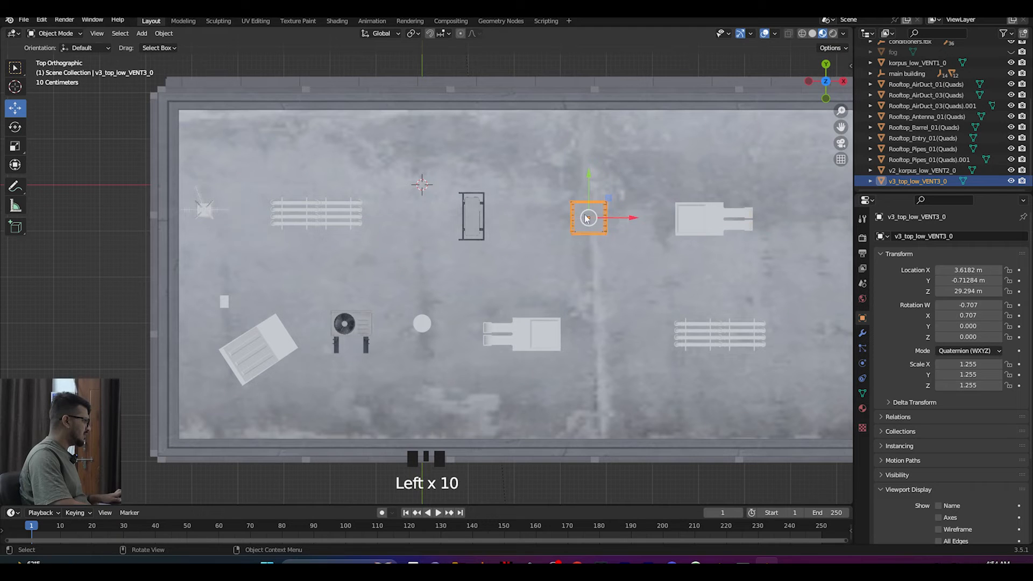
# Step: Duplicate the v2_korpus_low_VENT2_0 unit, place the copy at about X 8.28 m, Y -1.81 m, and rotate it 90° about Z twice
pyautogui.click(476, 216)
pyautogui.hotkey('shift', 'd')
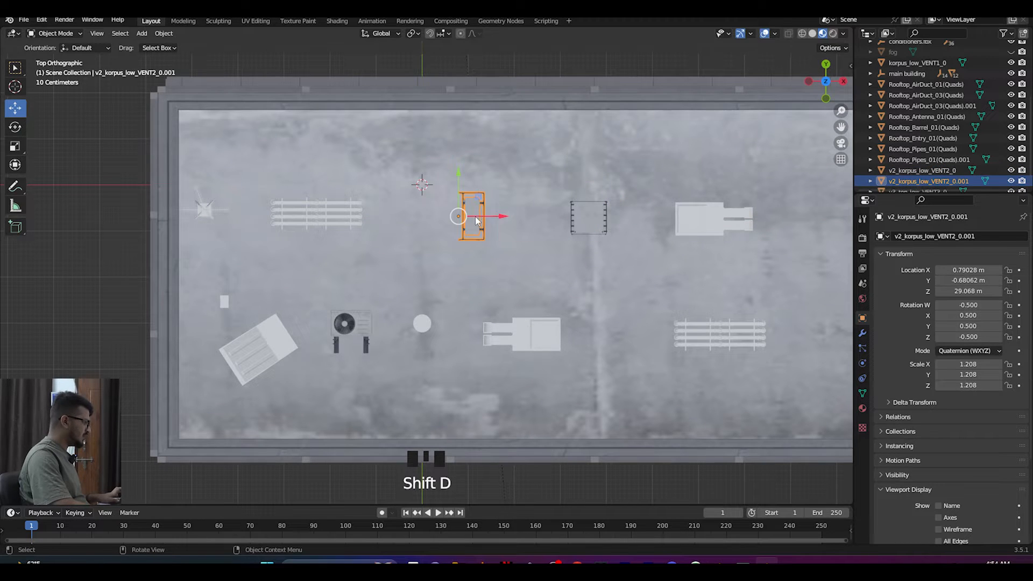
pyautogui.moveTo(496, 222); pyautogui.dragTo(838, 222)
pyautogui.moveTo(808, 187); pyautogui.dragTo(842, 271)
pyautogui.write('r9')
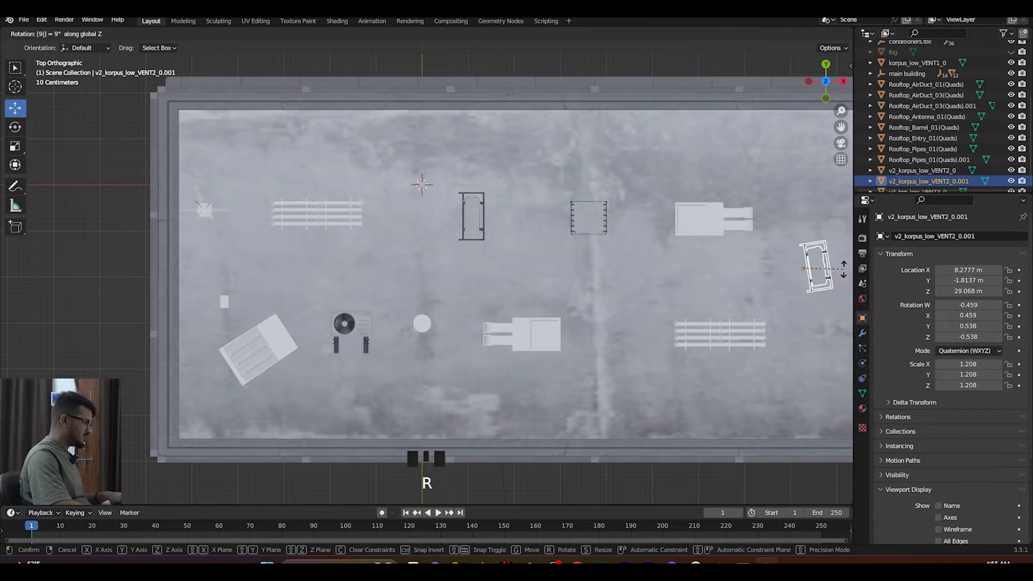
pyautogui.write('0')
pyautogui.press('Return')
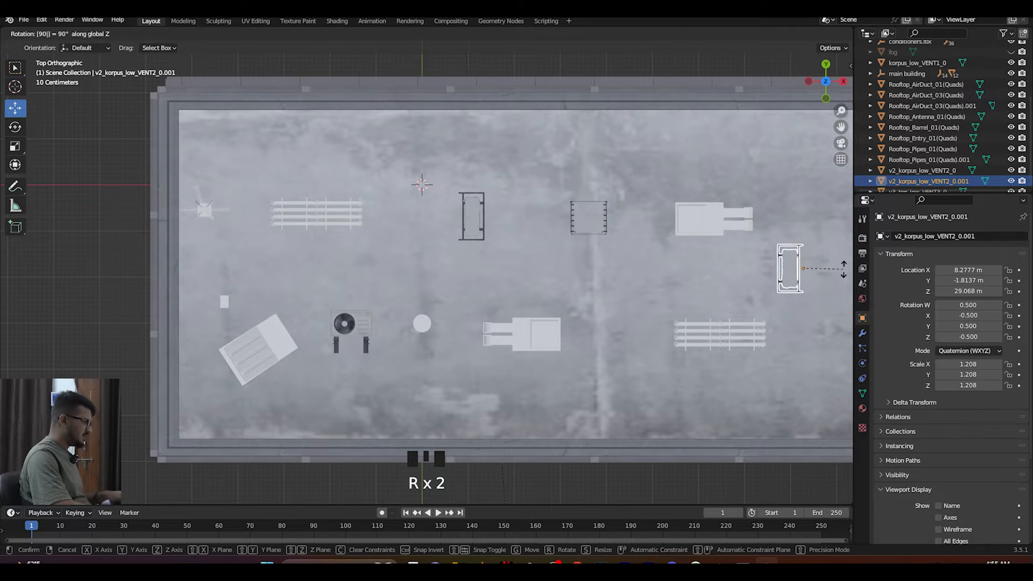
pyautogui.click(737, 329)
# Step: Shift the duplicated AC unit to about Y -2.67 m, lower it to about Z 29.05 m in the camera view, and save
pyautogui.moveTo(737, 329); pyautogui.dragTo(734, 233, button='middle')
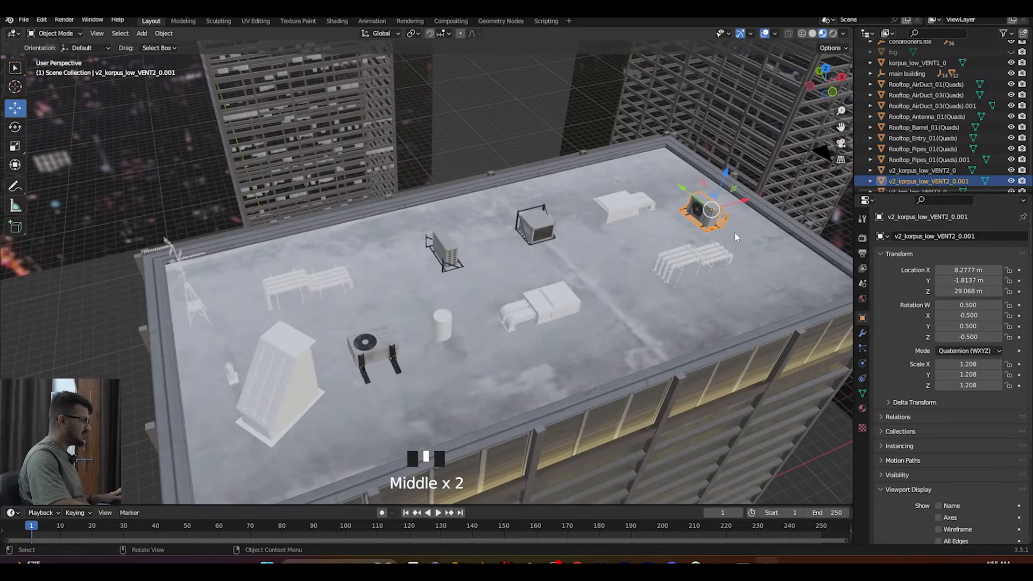
pyautogui.moveTo(686, 191); pyautogui.dragTo(675, 228)
pyautogui.moveTo(676, 228); pyautogui.dragTo(559, 265, button='middle')
pyautogui.press('KP_0')
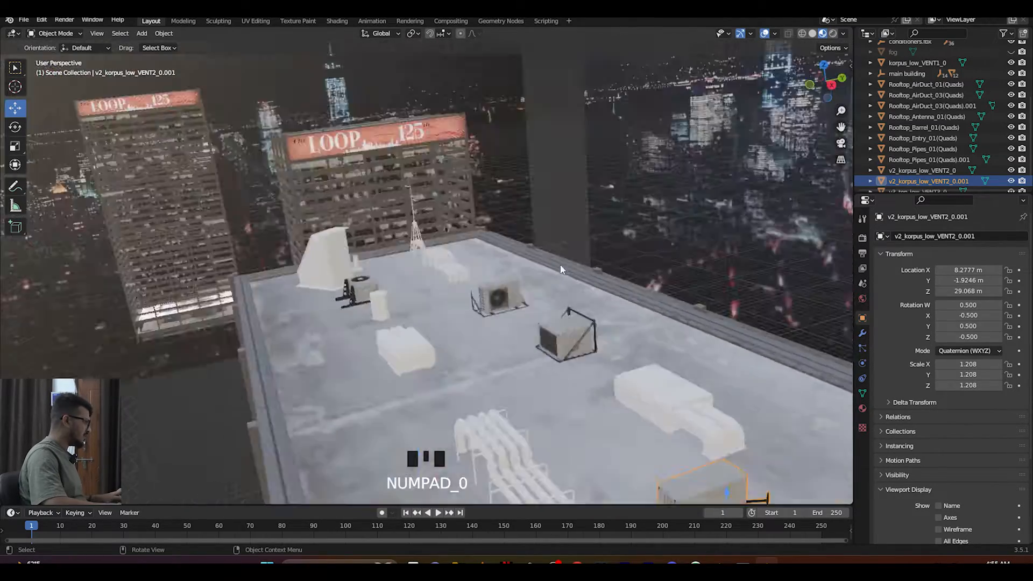
pyautogui.scroll(-5, 560, 267)
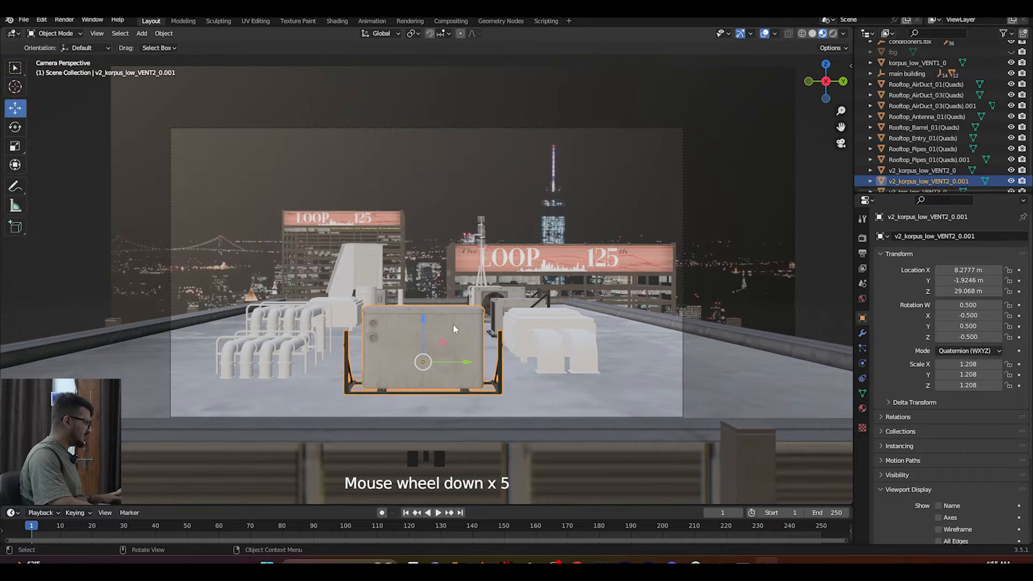
pyautogui.moveTo(424, 327); pyautogui.dragTo(421, 329)
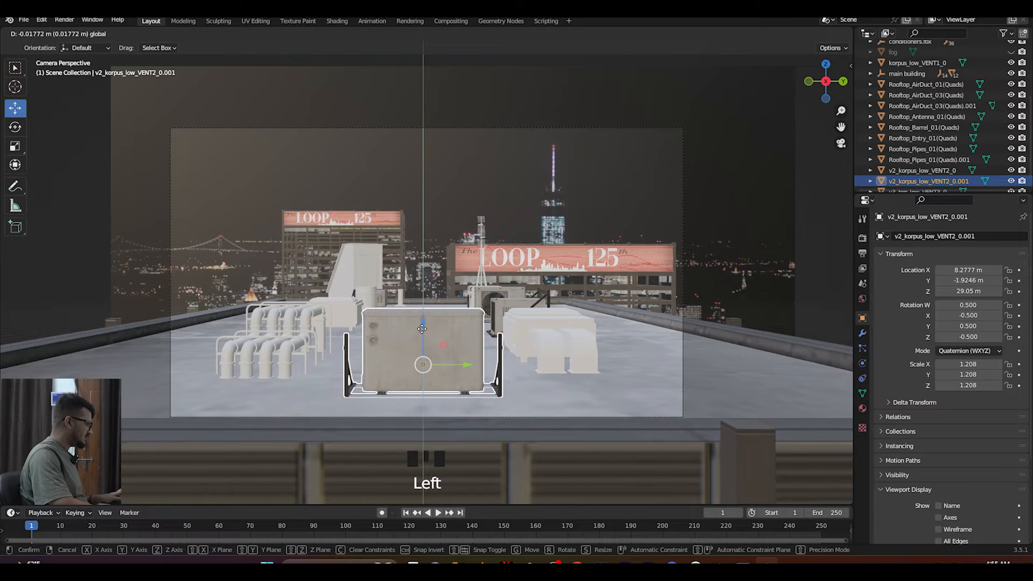
pyautogui.moveTo(465, 366); pyautogui.dragTo(351, 374)
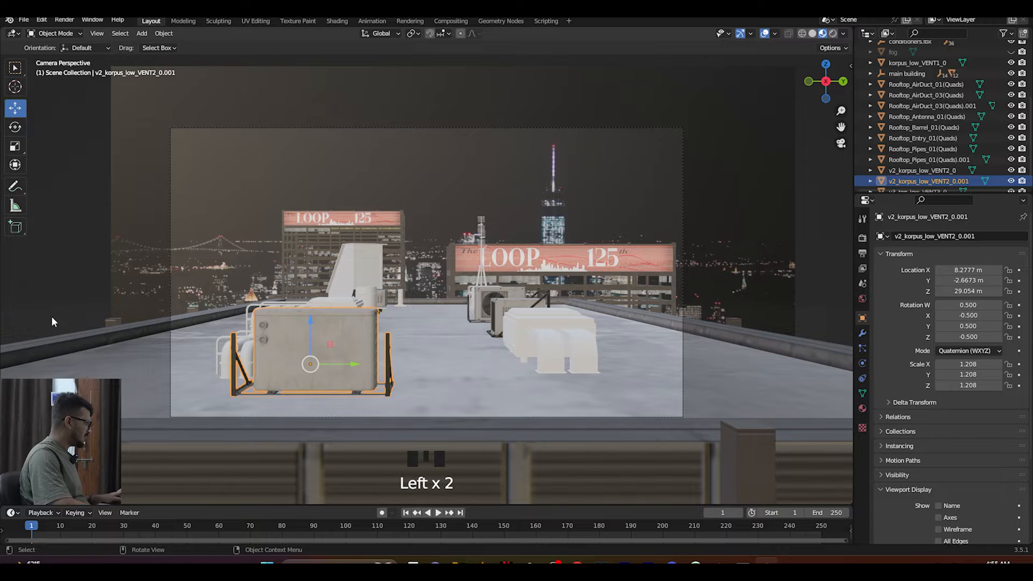
pyautogui.click(51, 317)
pyautogui.hotkey('ctrl', 's')
# Step: Move the camera forward along X to about 12.5 m and save the file
pyautogui.moveTo(358, 310); pyautogui.dragTo(376, 338, button='middle')
pyautogui.press('KP_0')
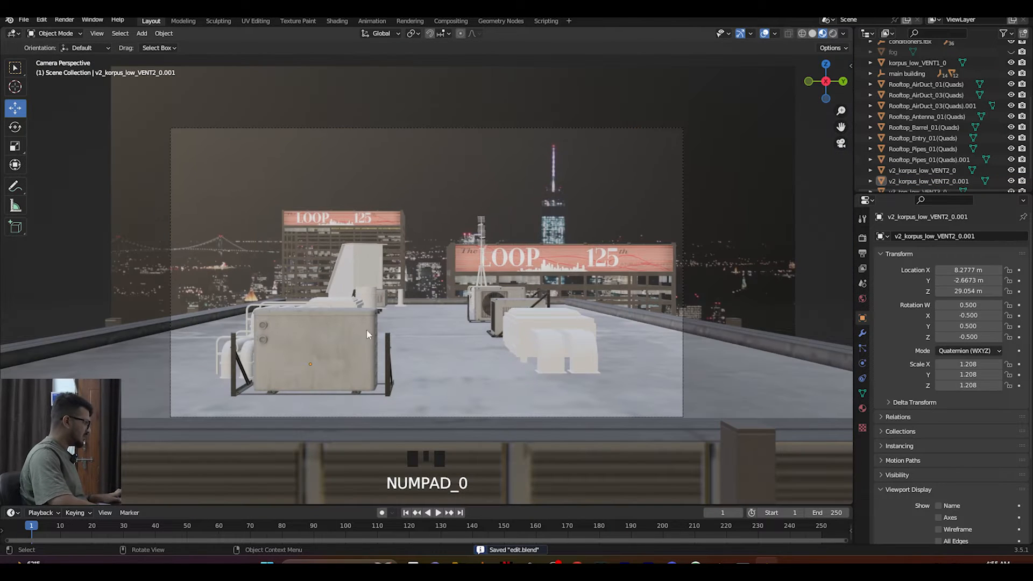
pyautogui.click(348, 128)
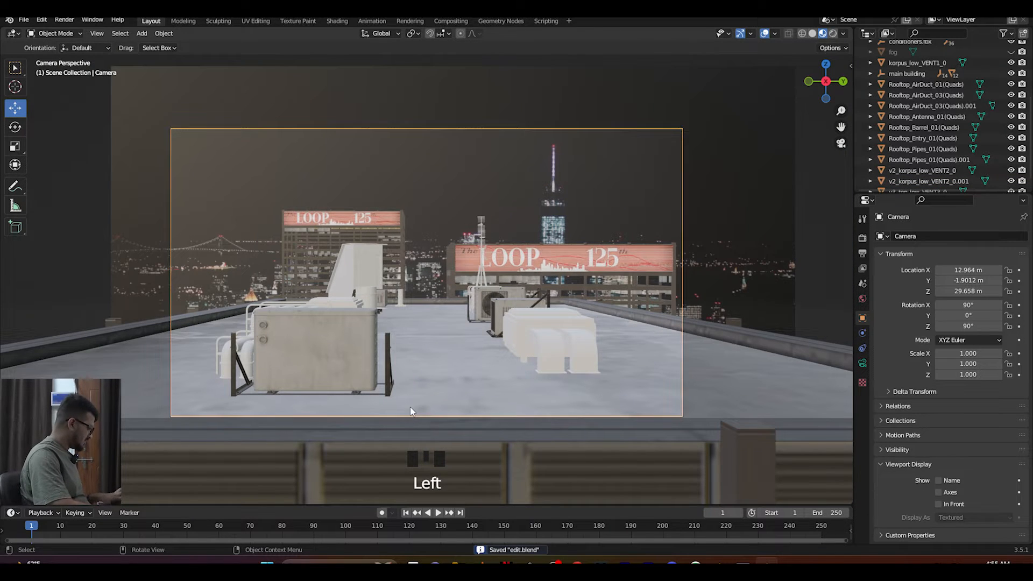
pyautogui.press('g')
pyautogui.press('x')
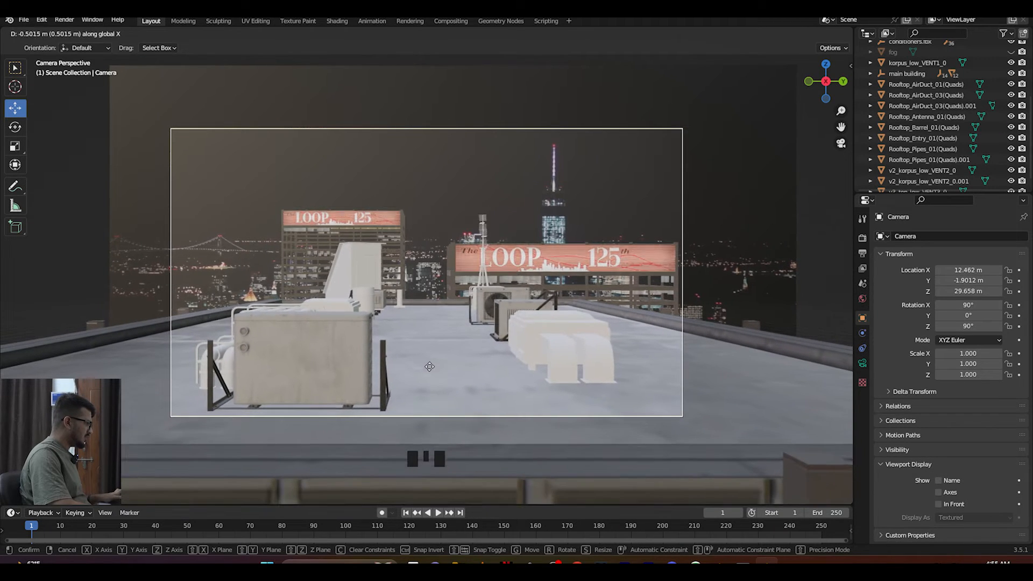
pyautogui.click(452, 373)
pyautogui.hotkey('ctrl', 's')
# Step: Move the original v2_korpus_low_VENT2_0 unit along X to about -0.22 m
pyautogui.moveTo(420, 359); pyautogui.dragTo(515, 285, button='middle')
pyautogui.scroll(-2, 515, 285)
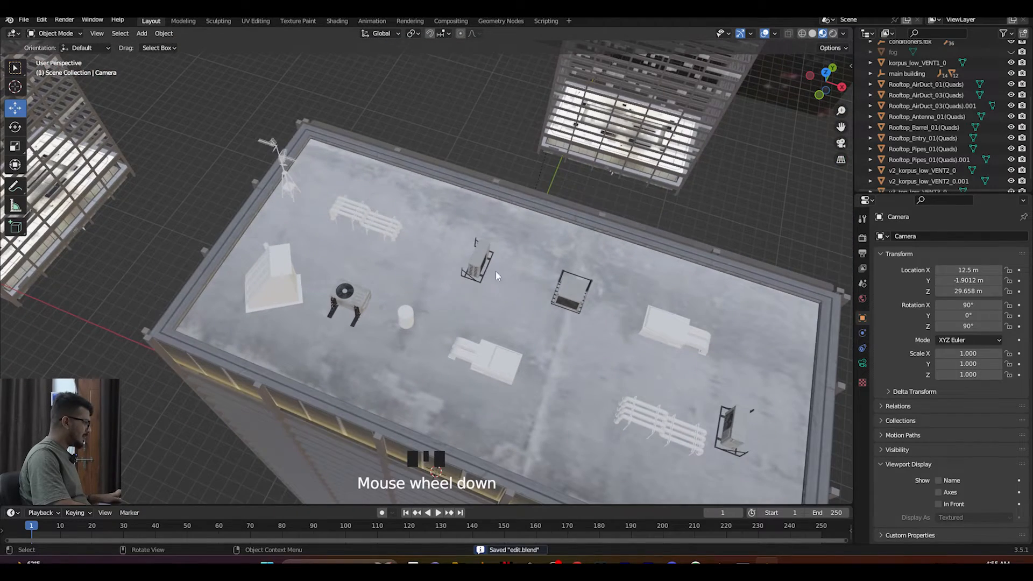
pyautogui.click(487, 268)
pyautogui.moveTo(509, 272); pyautogui.dragTo(472, 262)
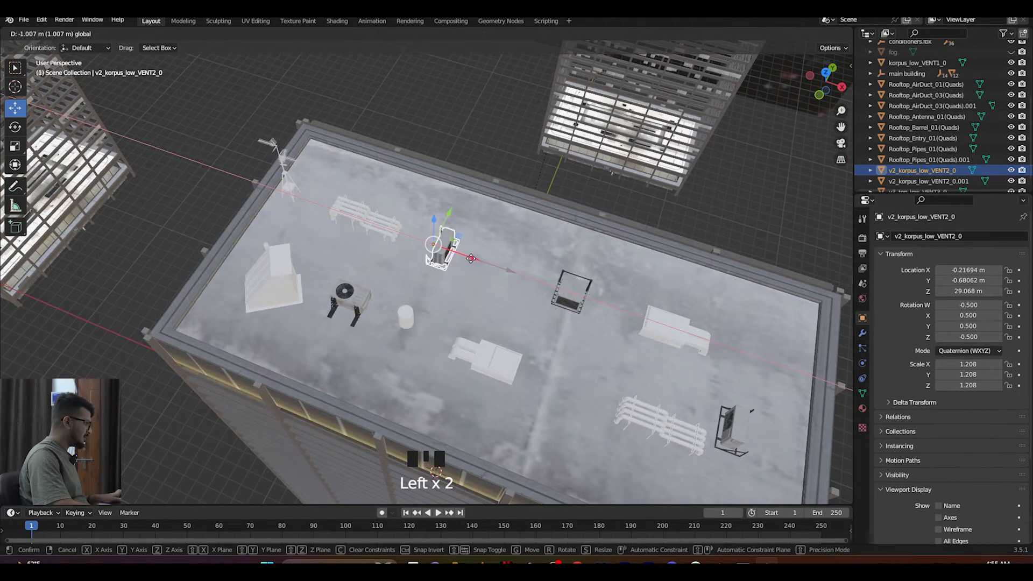
# Step: Duplicate the rooftop barrel, place the copy at about X 1.85 m, Y -0.79 m between the two AC units, and save
pyautogui.click(407, 318)
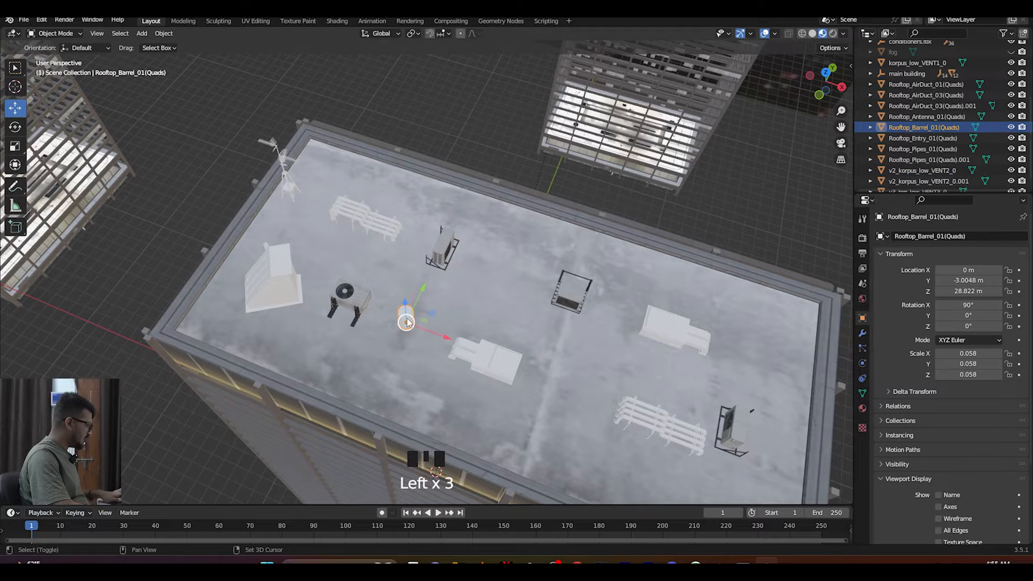
pyautogui.hotkey('shift', 'd')
pyautogui.moveTo(422, 291); pyautogui.dragTo(464, 237)
pyautogui.moveTo(474, 271); pyautogui.dragTo(538, 291)
pyautogui.moveTo(521, 250); pyautogui.dragTo(519, 246)
pyautogui.hotkey('ctrl', 's')
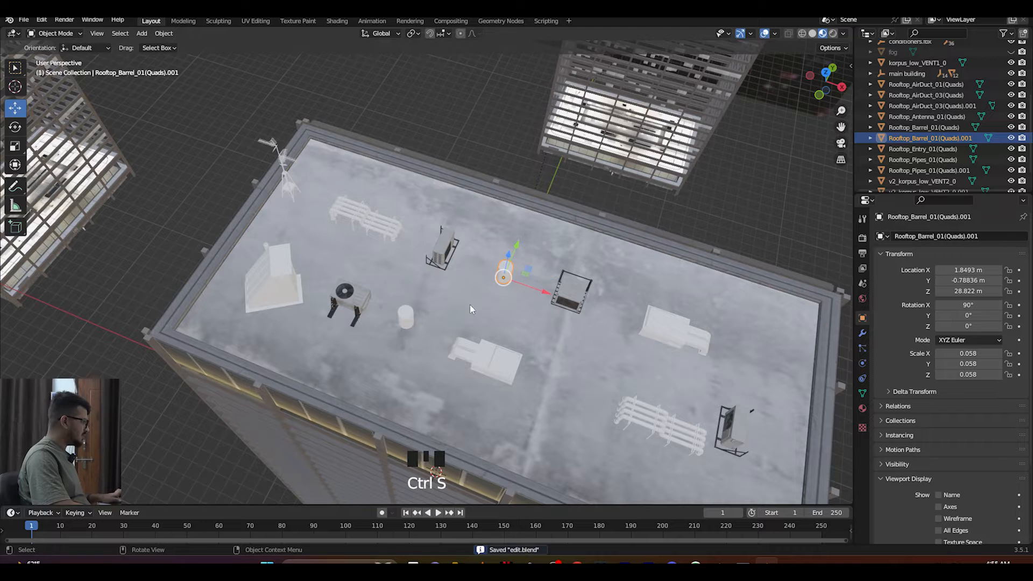
# Step: Scale up the small Rooftop_AirDuct_01(Quads) beside the roof entry, shift it slightly along X, and save
pyautogui.moveTo(403, 316); pyautogui.dragTo(314, 305, button='middle')
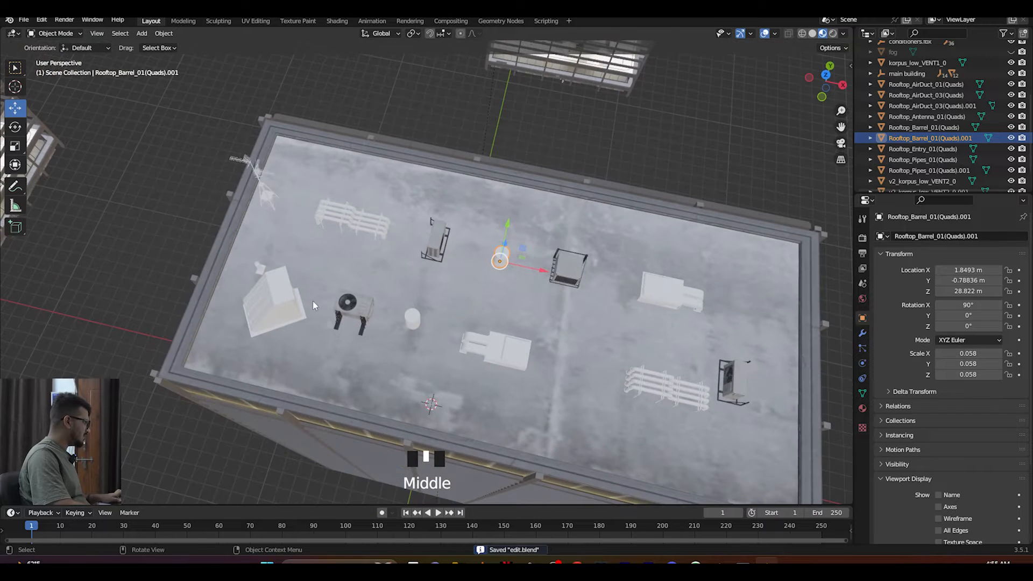
pyautogui.click(259, 264)
pyautogui.press('s')
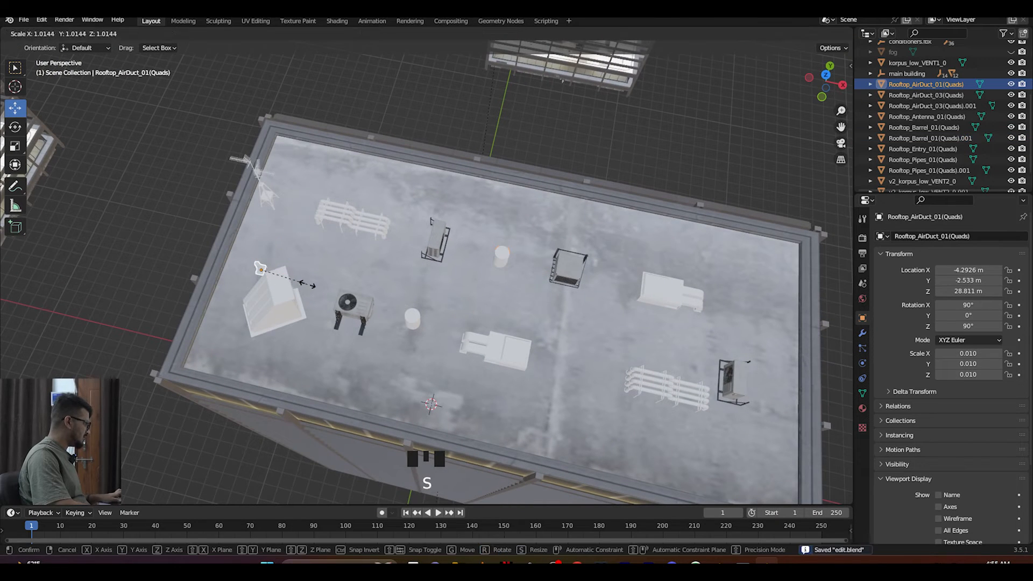
pyautogui.click(320, 285)
pyautogui.moveTo(299, 281); pyautogui.dragTo(290, 282)
pyautogui.hotkey('ctrl', 's')
# Step: Duplicate the v2_korpus_low_VENT2_0.001 unit and move the copy along Y to about 0.20 m
pyautogui.moveTo(364, 271); pyautogui.dragTo(484, 342, button='middle')
pyautogui.click(727, 345)
pyautogui.hotkey('shift', 'd')
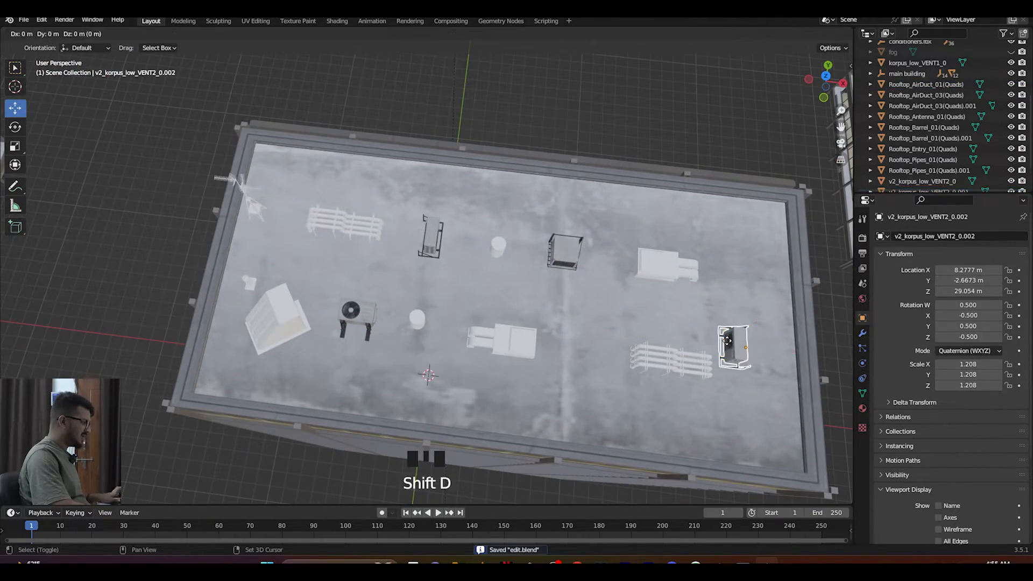
pyautogui.click(741, 211)
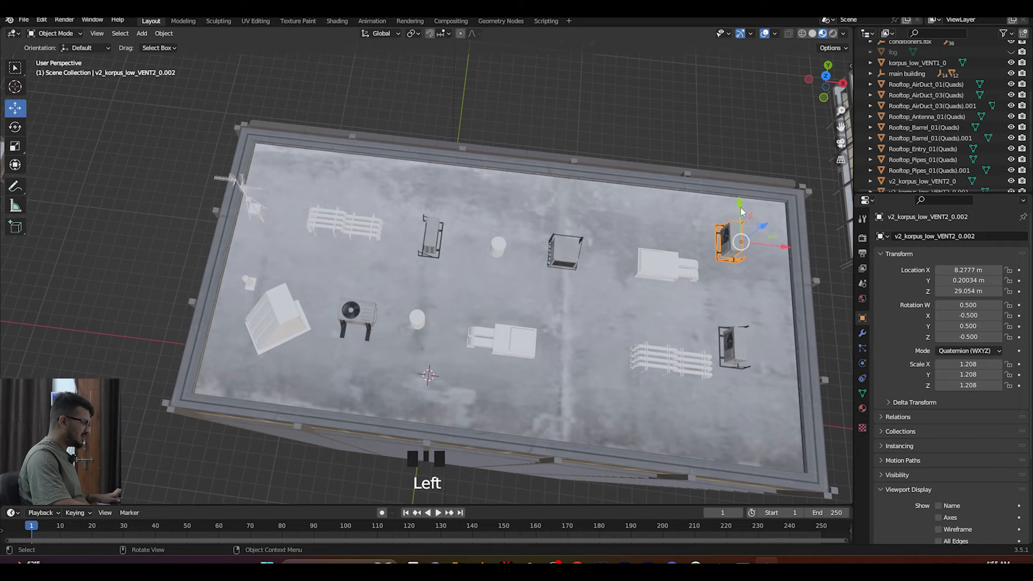
# Step: Duplicate the korpus_low_VENT1_0 unit, move the copy along X to about 4.21 m, and rotate it 90° about Z twice
pyautogui.click(370, 313)
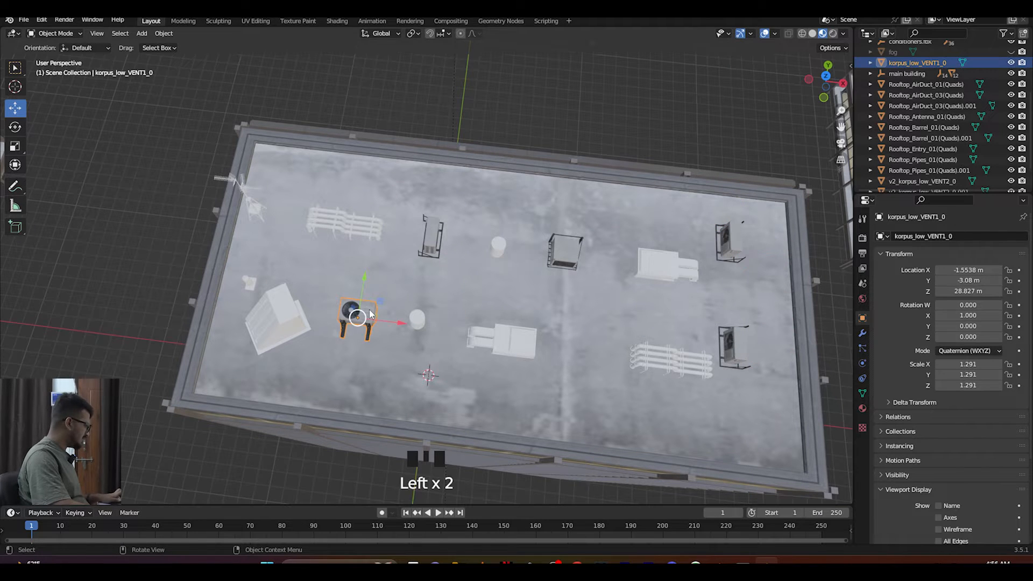
pyautogui.hotkey('shift', 'd')
pyautogui.click(568, 346)
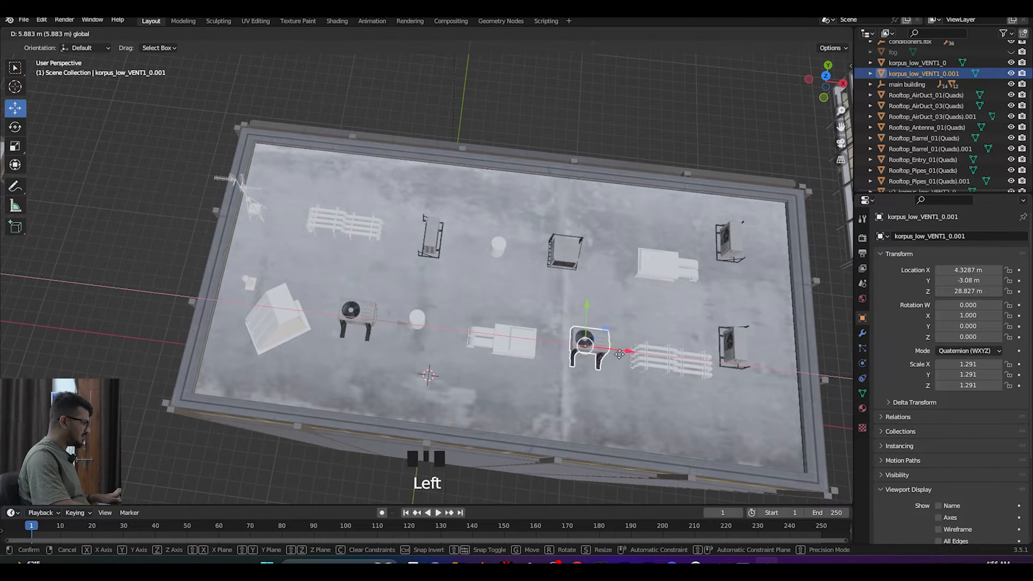
pyautogui.click(613, 355)
pyautogui.write('rz90')
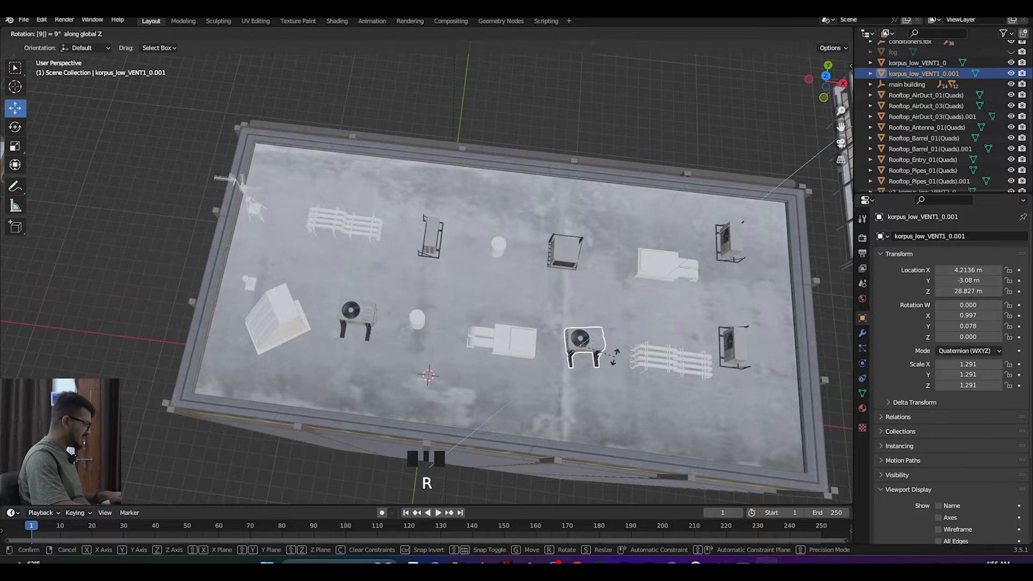
pyautogui.press('Return')
pyautogui.write('rz90')
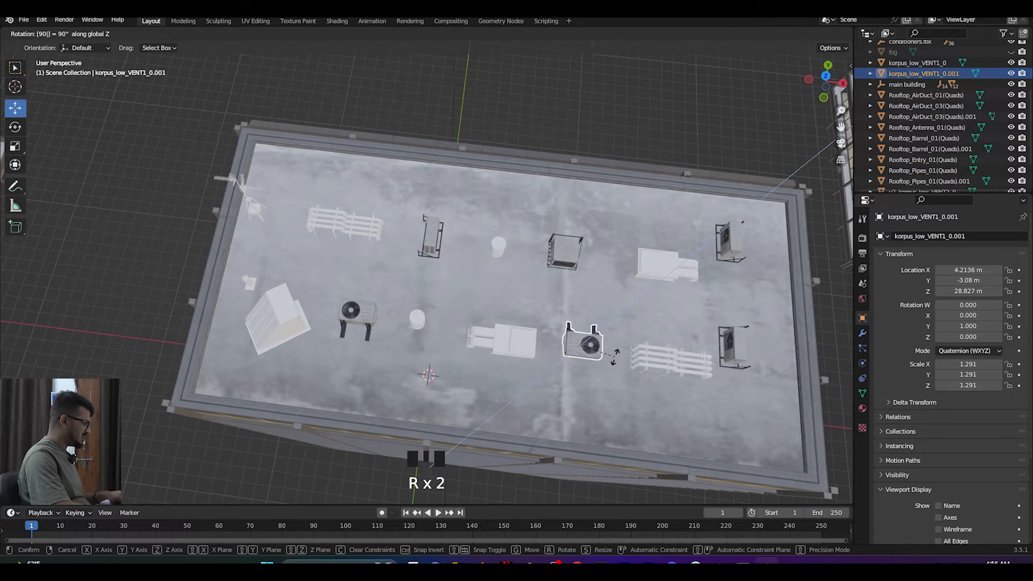
# Step: Rotate the duplicated vent unit 90° about global Z and shift it to Y -3.26 m on the roof
pyautogui.press('Return')
pyautogui.moveTo(581, 310); pyautogui.dragTo(582, 317)
pyautogui.click(507, 76)
pyautogui.moveTo(579, 328); pyautogui.dragTo(533, 273, button='middle')
# Step: Save the edit.blend project with the repositioned rooftop units
pyautogui.hotkey('ctrl', 's')
pyautogui.moveTo(543, 318); pyautogui.dragTo(120, 292, button='middle')
pyautogui.moveTo(218, 291); pyautogui.dragTo(563, 319, button='middle')
pyautogui.hotkey('ctrl', 's')
# Step: Select the white rooftop entry structure, Rooftop_Entry_01(Quads), at the corner of the roof
pyautogui.scroll(-5, 441, 279)
pyautogui.scroll(6, 561, 319)
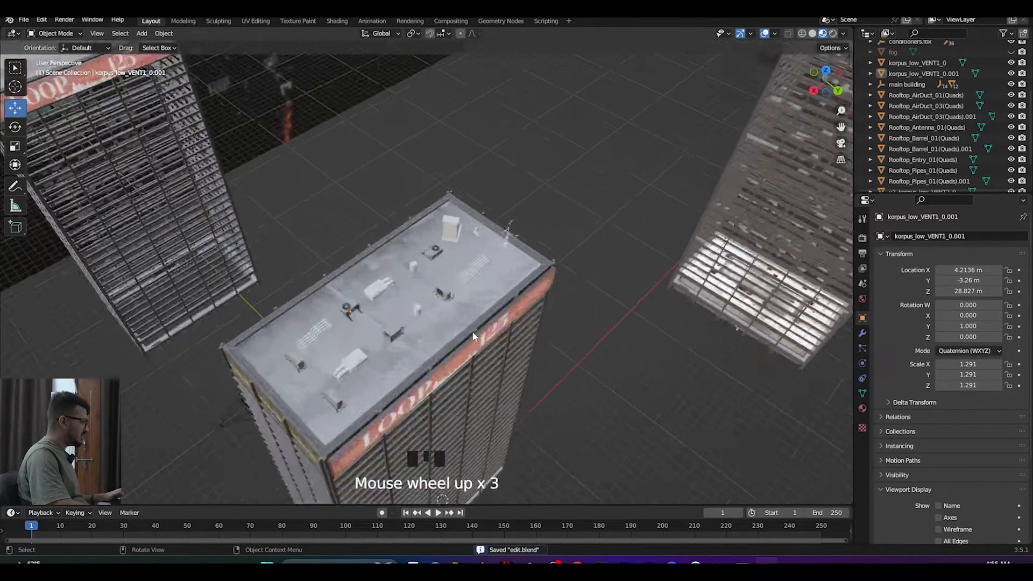
pyautogui.moveTo(317, 333); pyautogui.dragTo(471, 272, button='middle')
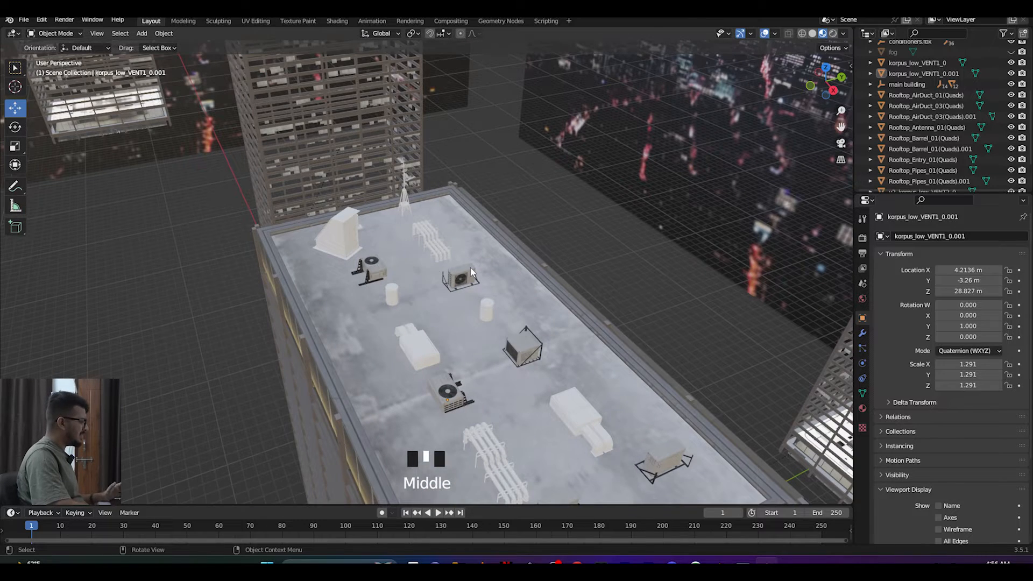
pyautogui.scroll(3, 484, 349)
pyautogui.click(275, 201)
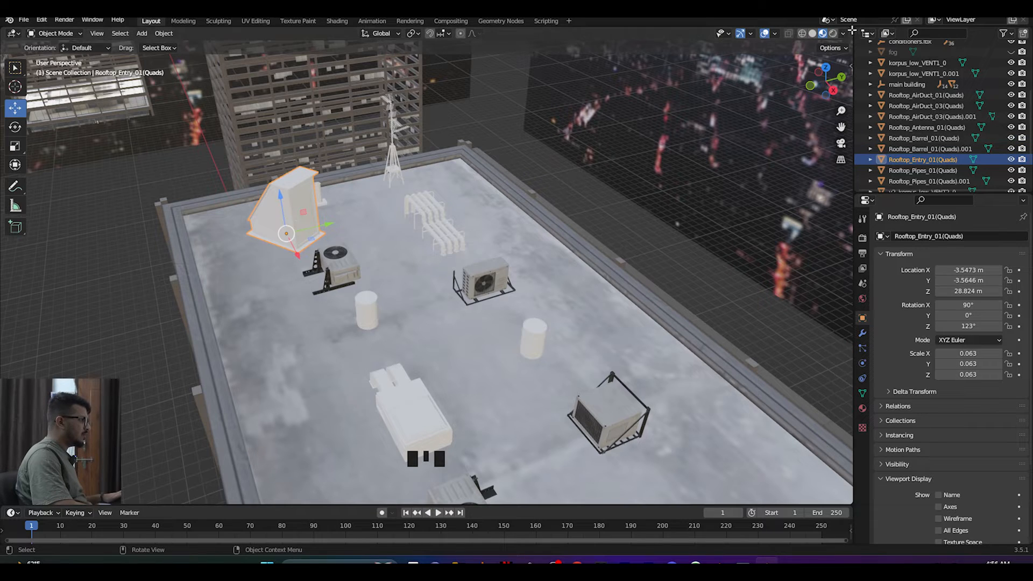
# Step: Split the 3D viewport into two side-by-side areas and switch the larger one to the Shader Editor
pyautogui.moveTo(836, 30); pyautogui.dragTo(369, 32)
pyautogui.scroll(1, 239, 260)
pyautogui.scroll(3, 240, 260)
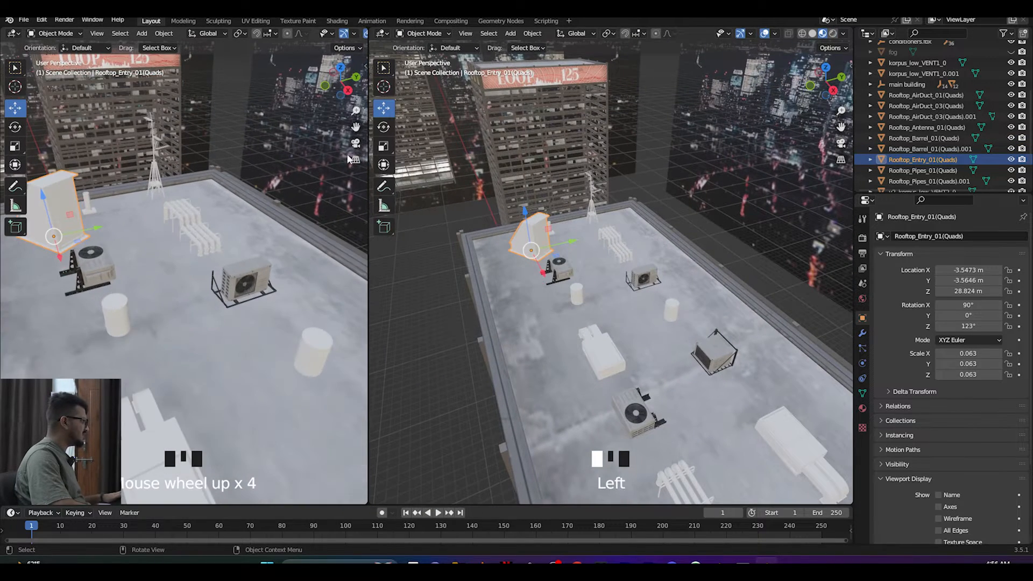
pyautogui.moveTo(356, 127); pyautogui.dragTo(436, 141)
pyautogui.scroll(2, 285, 114)
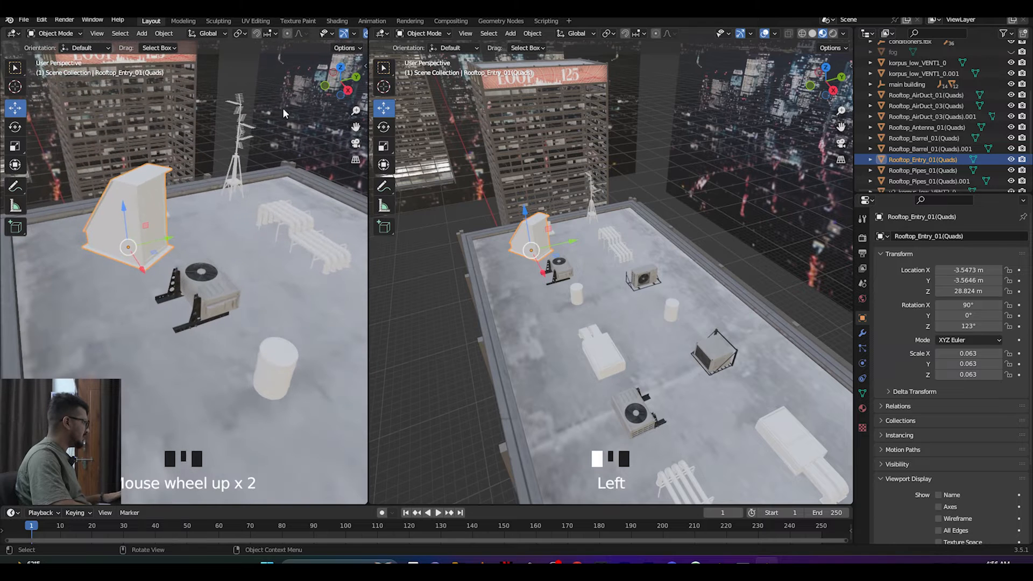
pyautogui.click(390, 35)
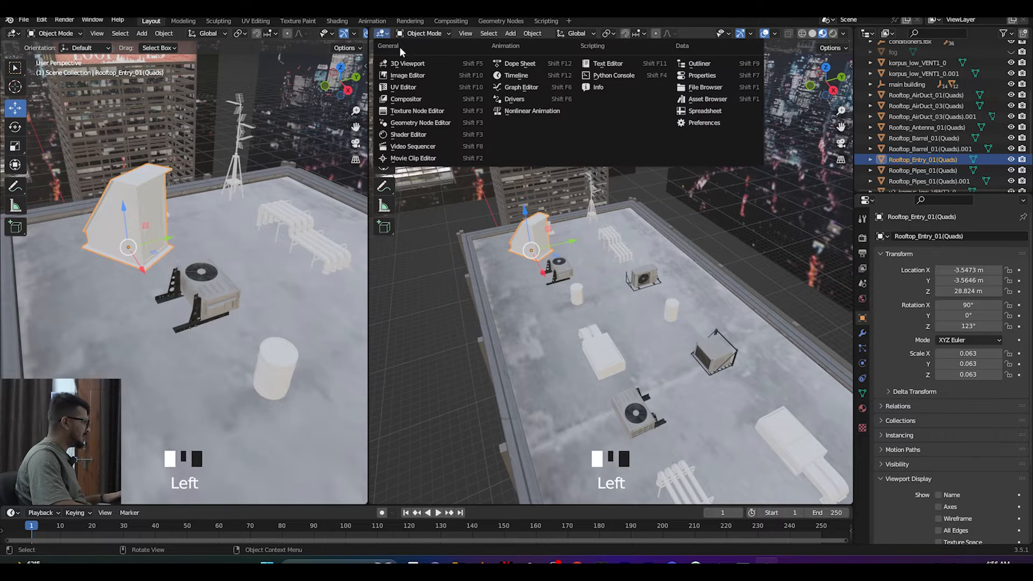
pyautogui.click(410, 135)
pyautogui.moveTo(418, 257); pyautogui.dragTo(490, 161, button='middle')
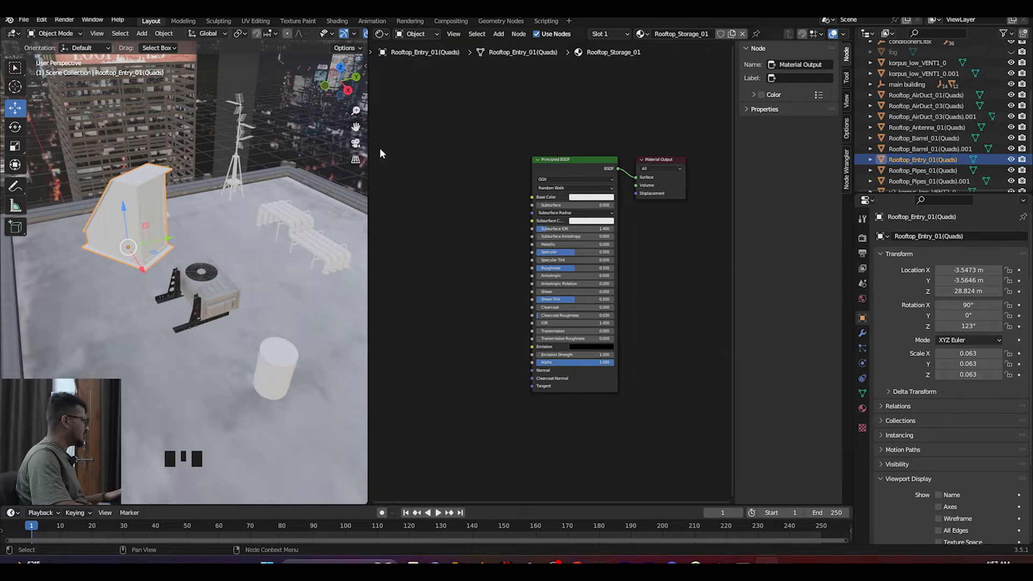
# Step: Search the add-ons for "node" to check that Node Wrangler is enabled, and save the preferences
pyautogui.click(20, 21)
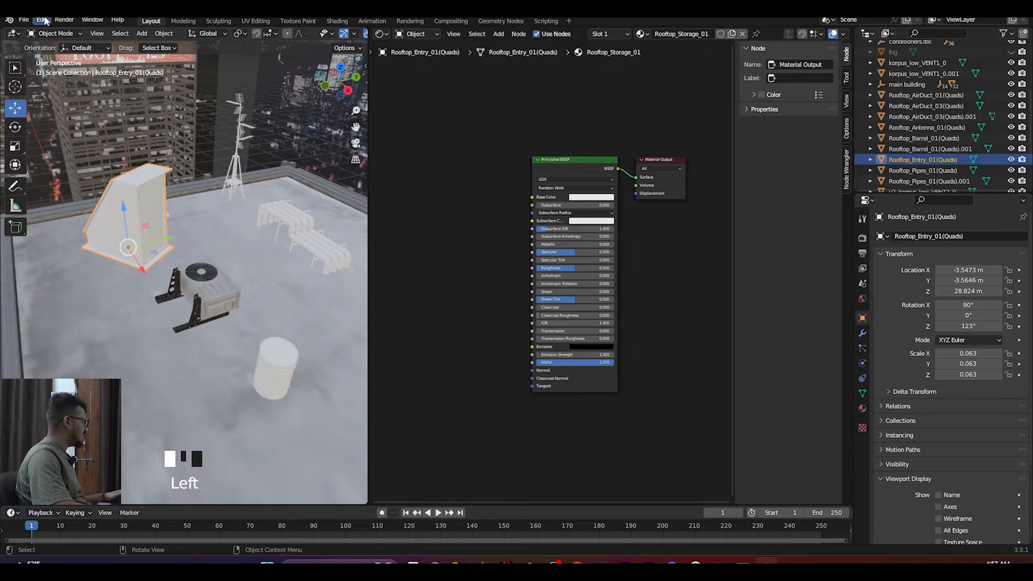
pyautogui.click(41, 20)
pyautogui.click(67, 173)
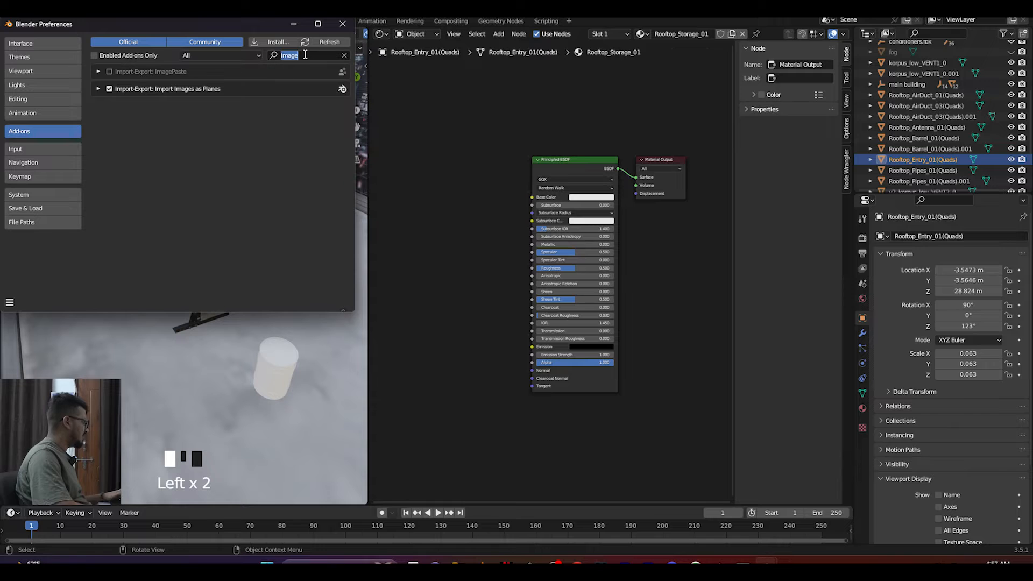
pyautogui.write('node')
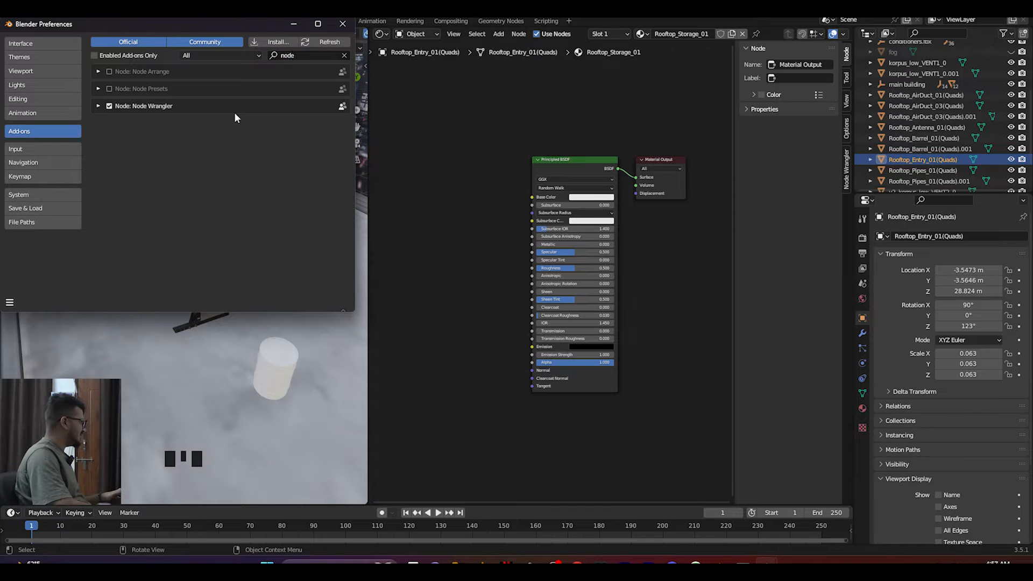
pyautogui.click(16, 302)
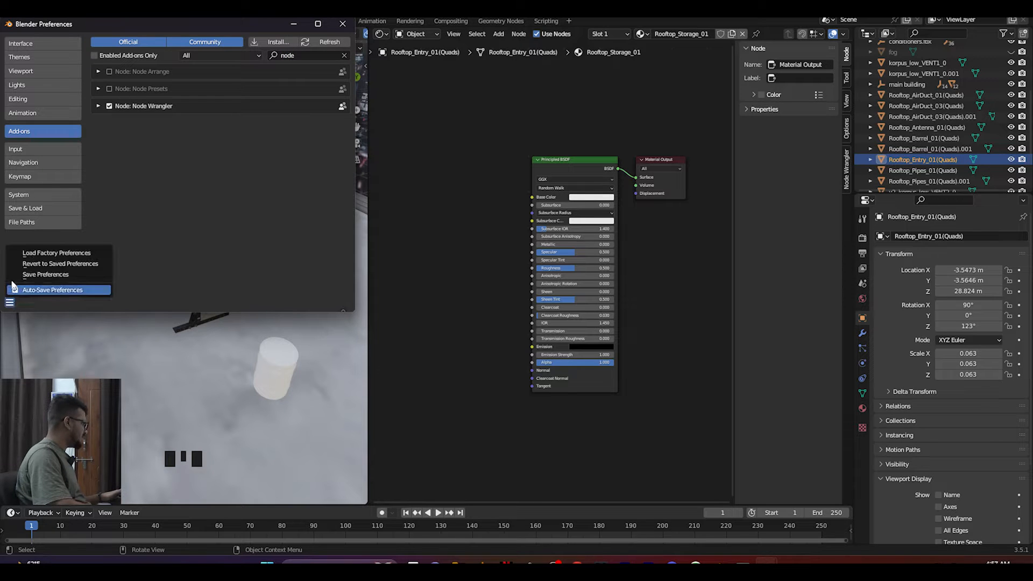
pyautogui.click(33, 288)
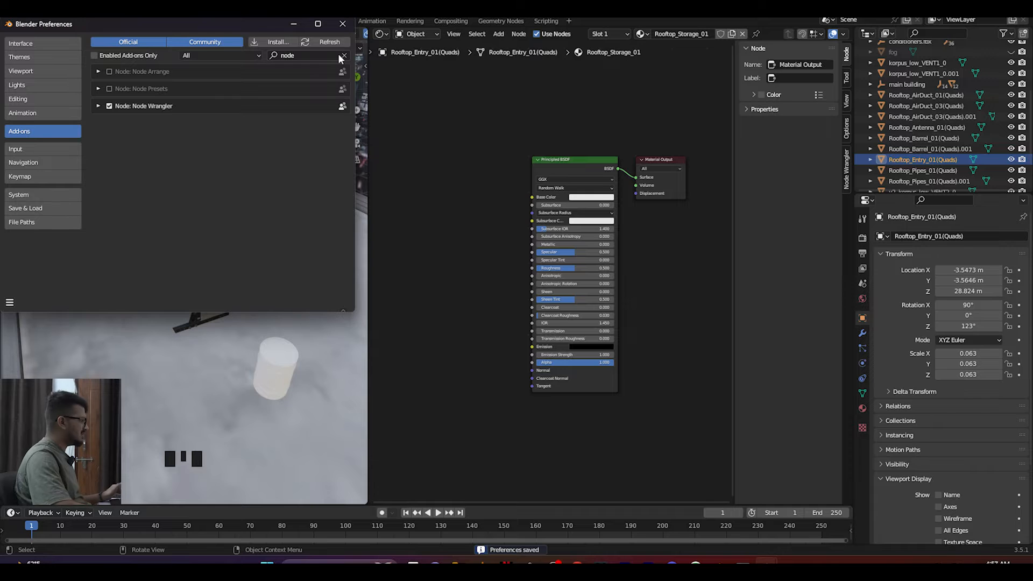
pyautogui.click(350, 24)
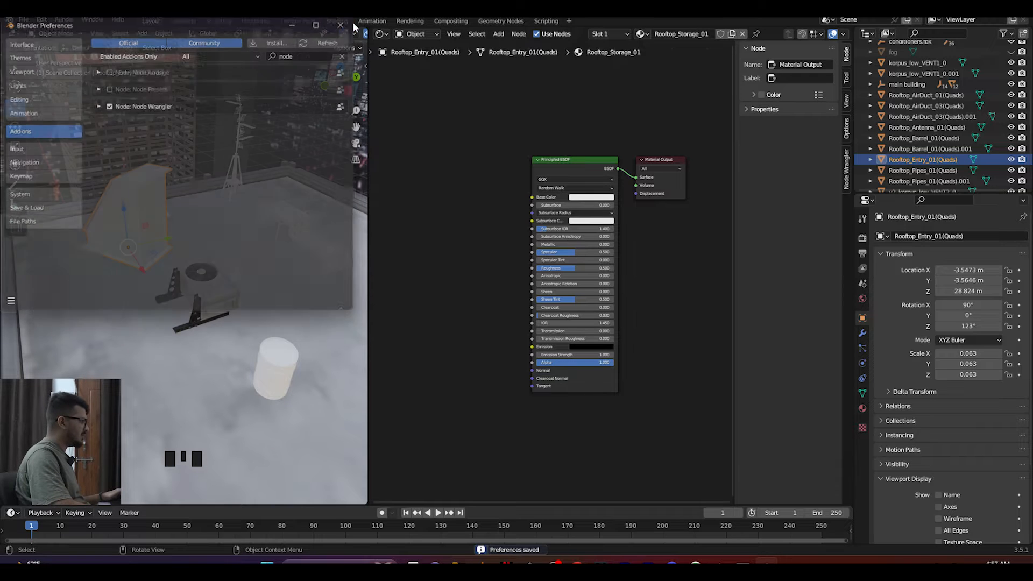
# Step: Start Principled Texture Setup on the Rooftop_Storage_01 material's Principled BSDF and list the files in ASSETS\rooftop\Rooftop_Toolkit_JPG with details
pyautogui.click(563, 160)
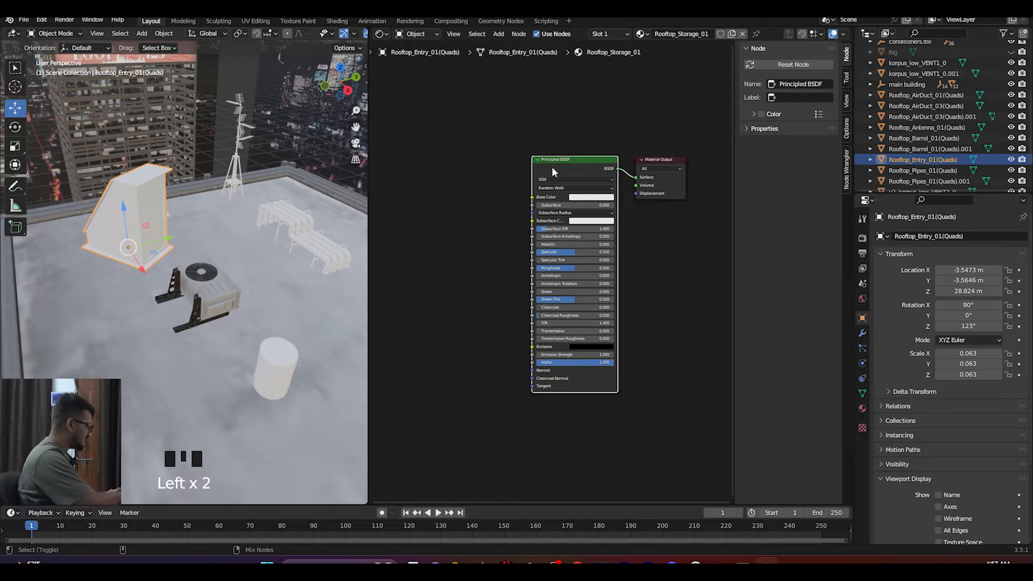
pyautogui.hotkey('ctrl', 'shift', 't')
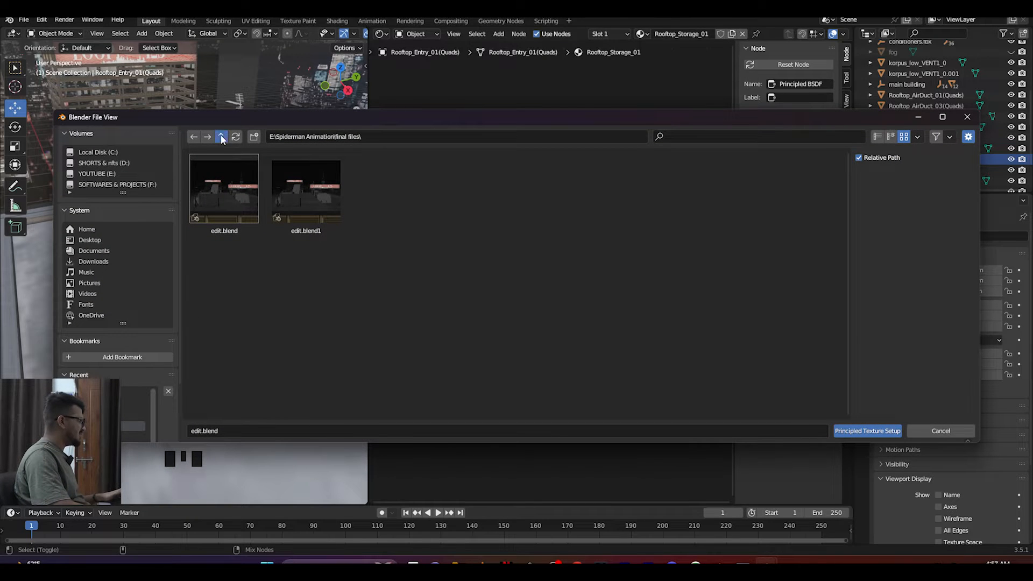
pyautogui.click(221, 137)
pyautogui.doubleClick(224, 189)
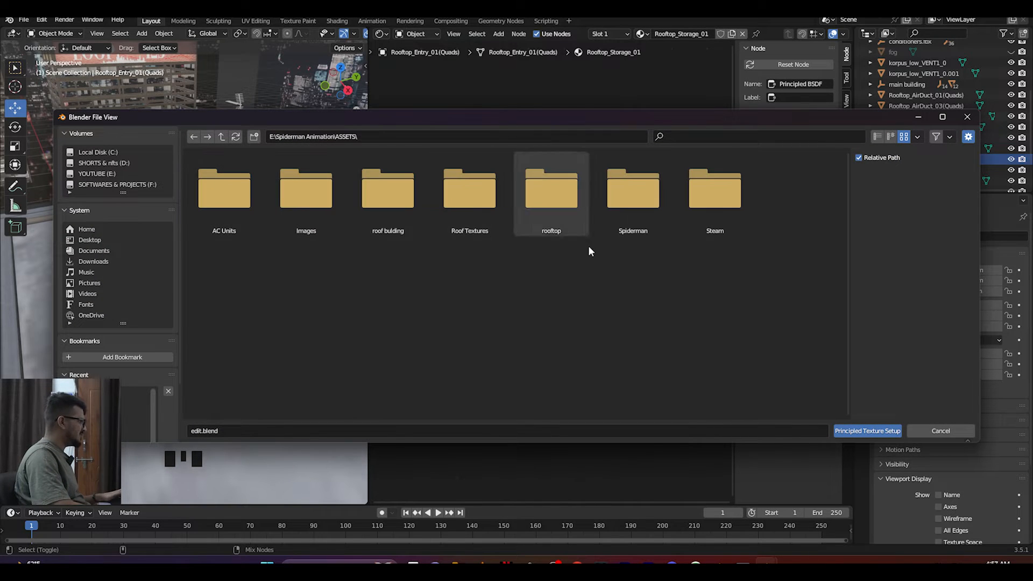
pyautogui.doubleClick(558, 202)
pyautogui.doubleClick(222, 182)
pyautogui.moveTo(350, 112); pyautogui.dragTo(364, 248)
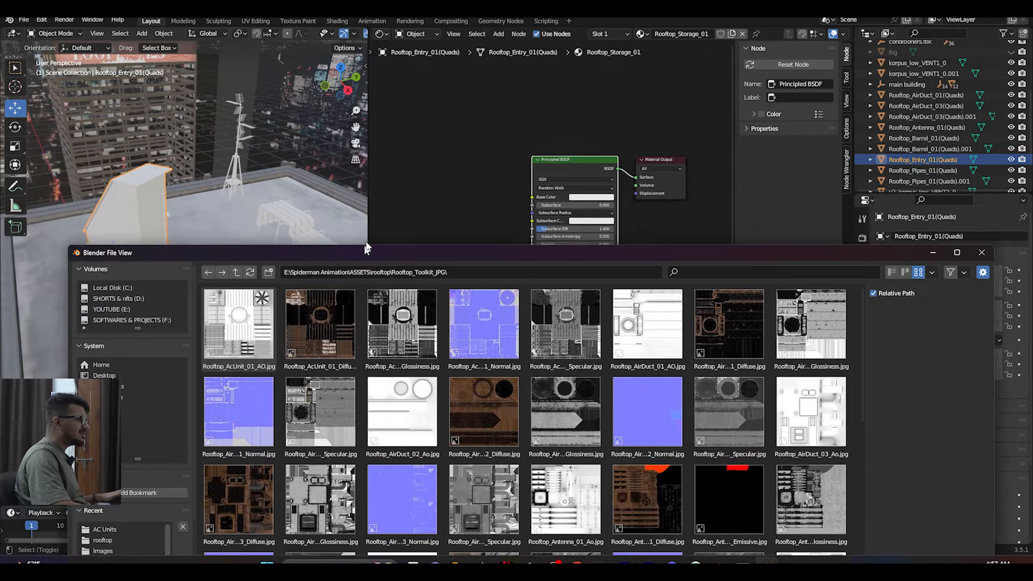
pyautogui.moveTo(663, 241); pyautogui.dragTo(660, 104)
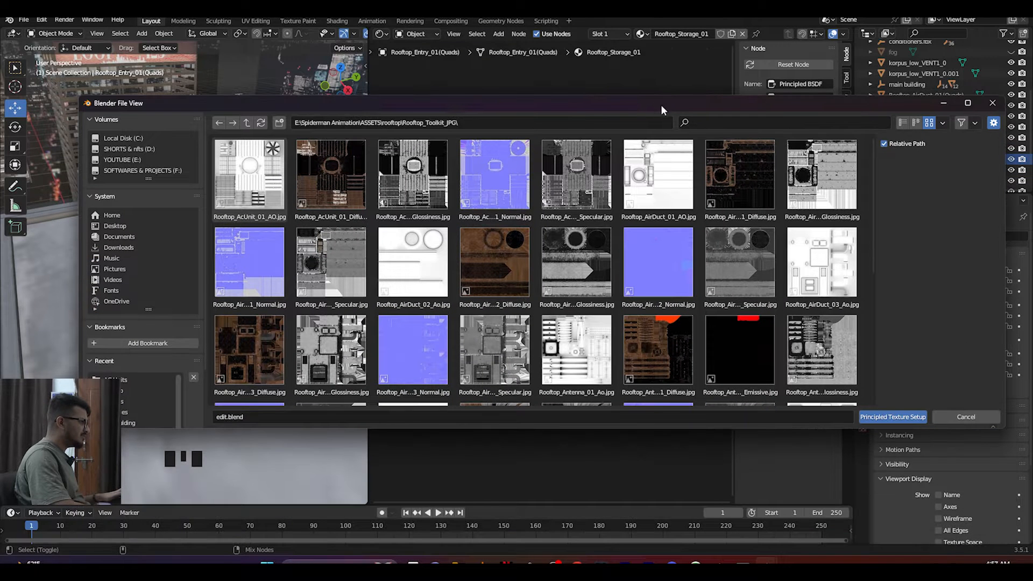
pyautogui.click(916, 123)
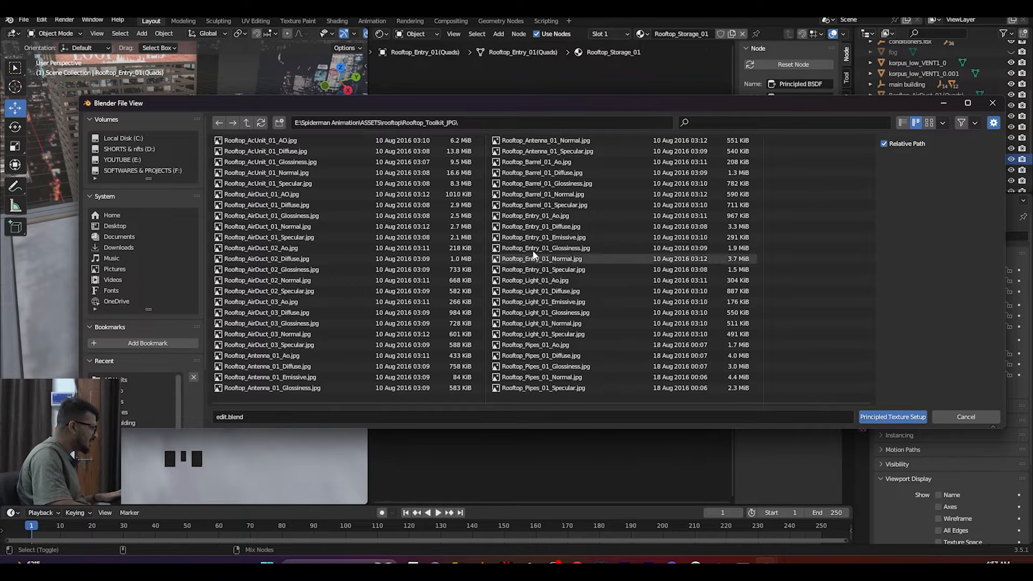
# Step: Load all six Rooftop_Entry_01 maps, from Ao through Specular, into the Rooftop_Storage_01 material
pyautogui.click(544, 216)
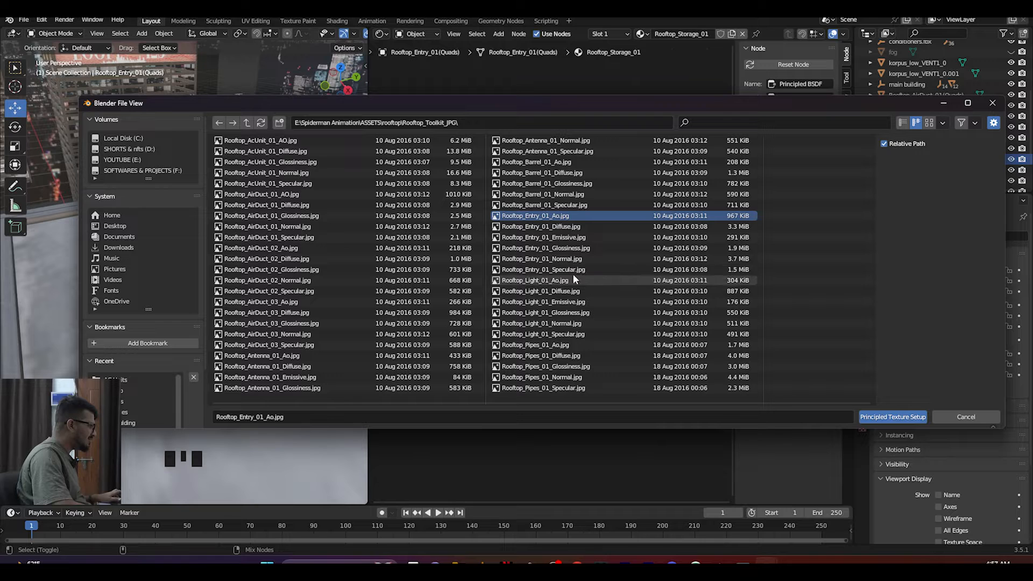
pyautogui.keyDown('shift'); pyautogui.click(545, 269); pyautogui.keyUp('shift')
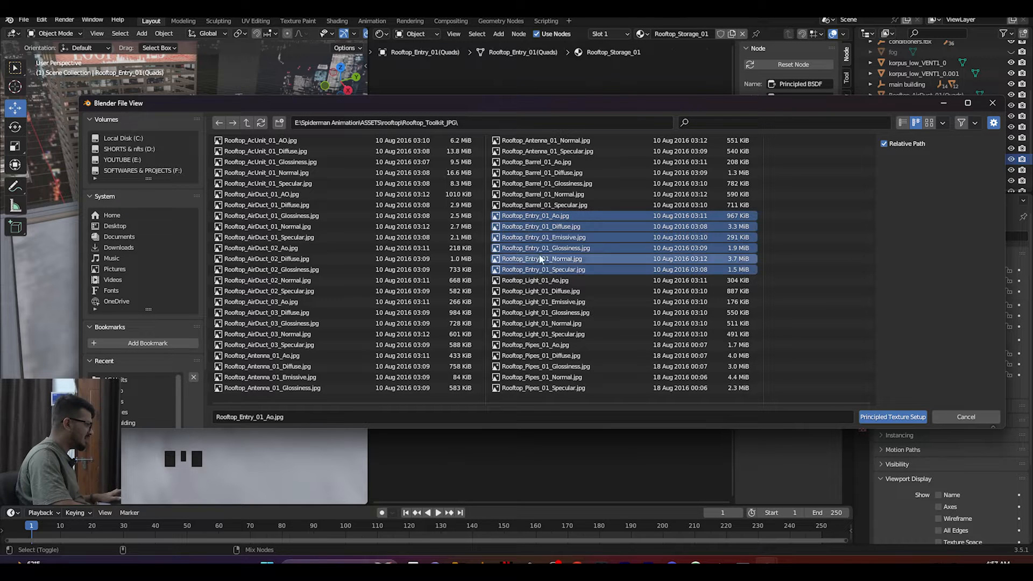
pyautogui.click(896, 417)
pyautogui.moveTo(249, 267); pyautogui.dragTo(339, 142, button='middle')
# Step: Load the six Rooftop_Entry_01 maps into the Rooftop_Storage_Door material with Principled Texture Setup
pyautogui.click(605, 34)
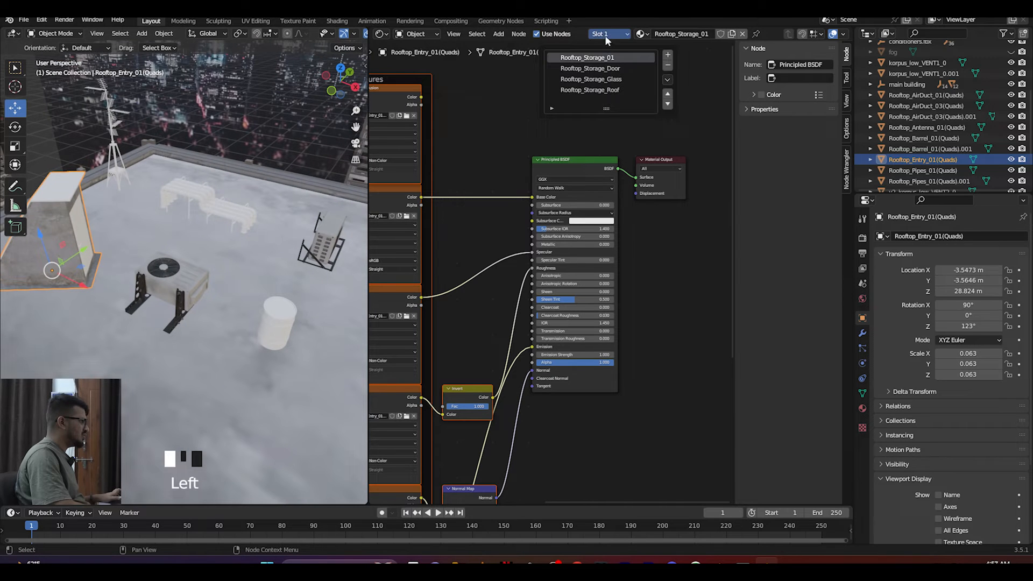
pyautogui.click(572, 70)
pyautogui.click(512, 167)
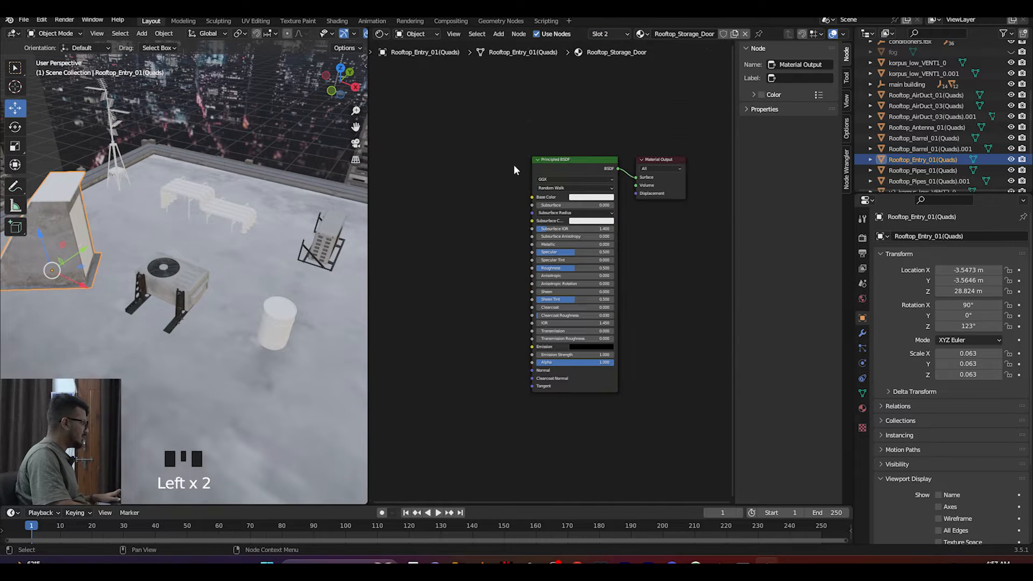
pyautogui.moveTo(108, 234); pyautogui.dragTo(139, 227, button='middle')
pyautogui.moveTo(355, 127); pyautogui.dragTo(460, 135)
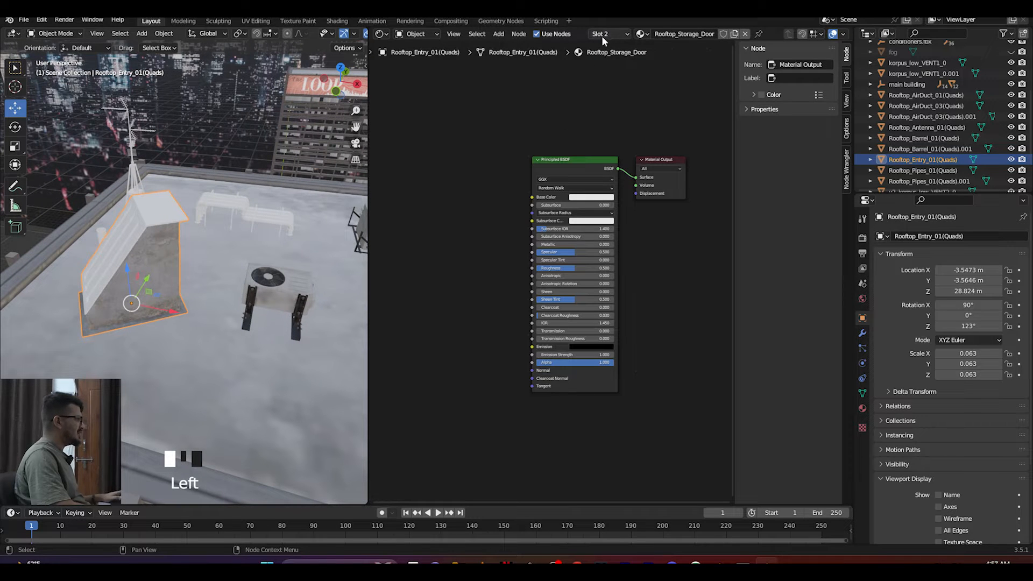
pyautogui.click(575, 161)
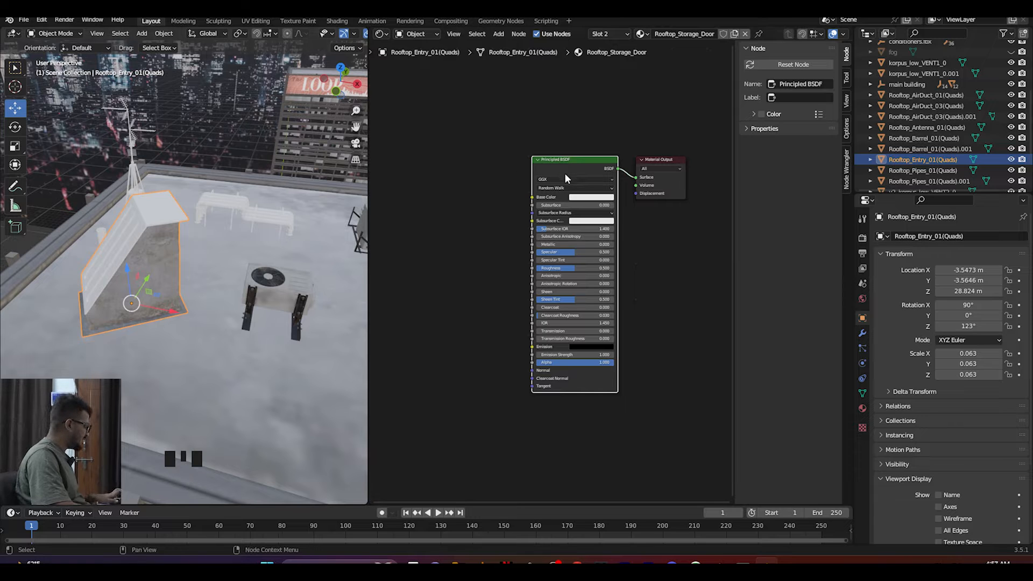
pyautogui.hotkey('shift', 'ctrl', 't')
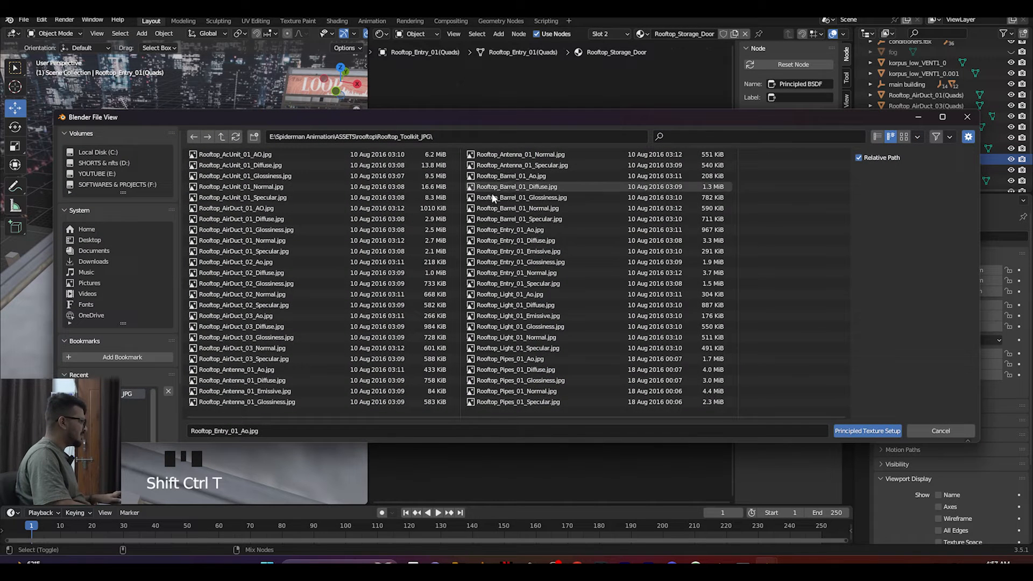
pyautogui.click(522, 228)
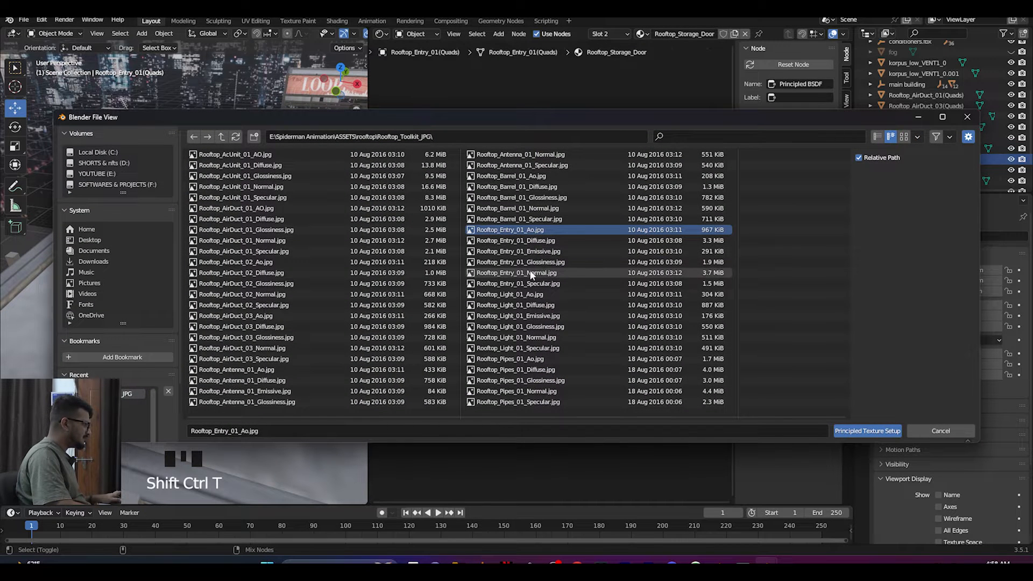
pyautogui.keyDown('shift'); pyautogui.click(538, 284); pyautogui.keyUp('shift')
pyautogui.click(839, 431)
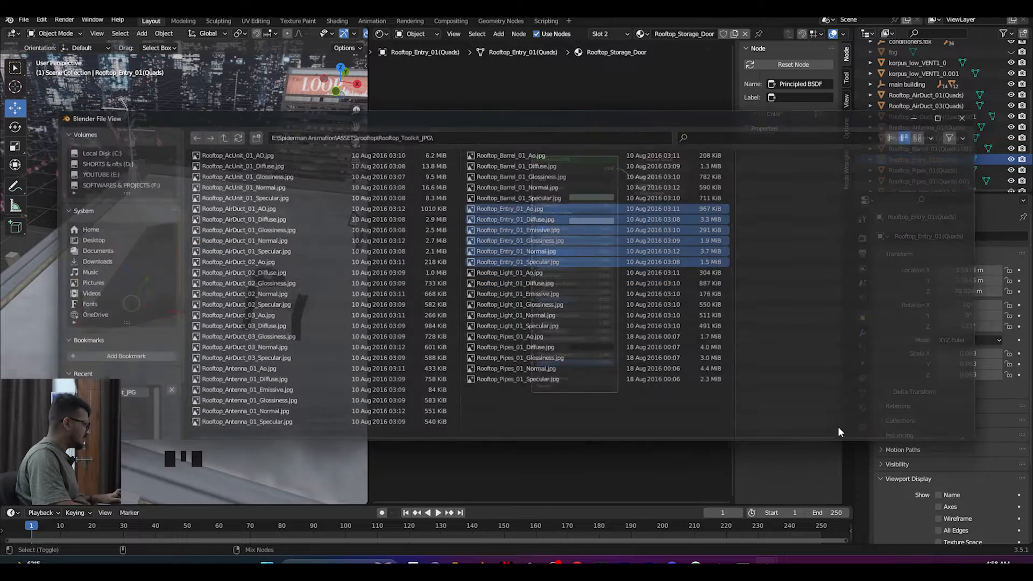
# Step: Load the six Rooftop_Entry_01 maps into the Rooftop_Storage_Glass material with Principled Texture Setup
pyautogui.click(610, 34)
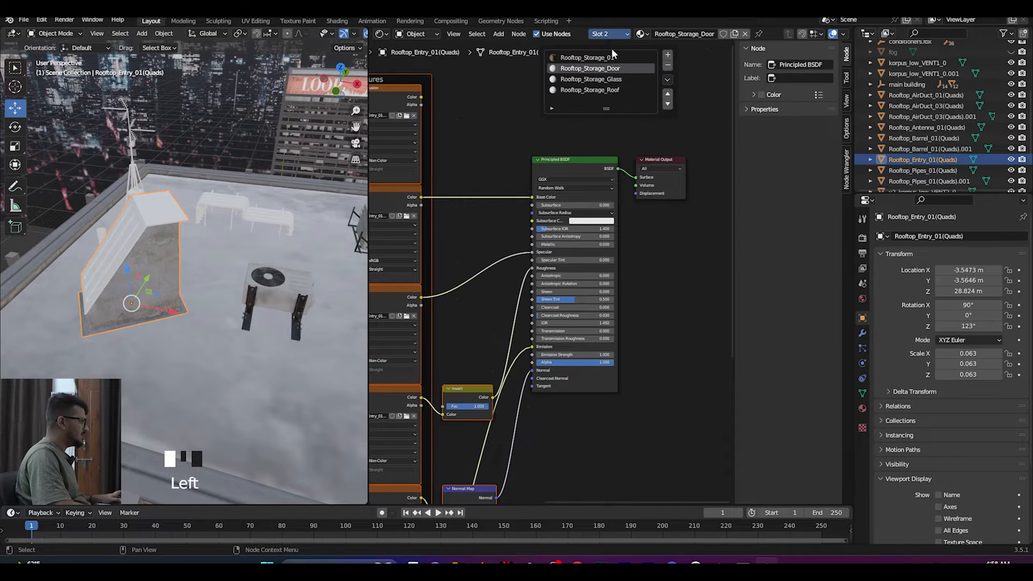
pyautogui.click(590, 79)
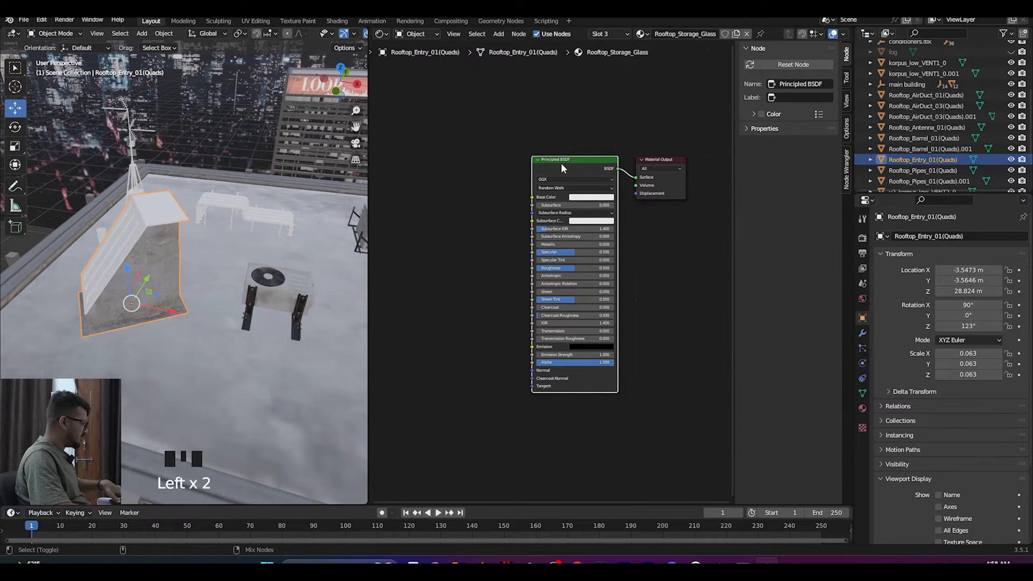
pyautogui.hotkey('ctrl', 'shift', 't')
pyautogui.click(518, 232)
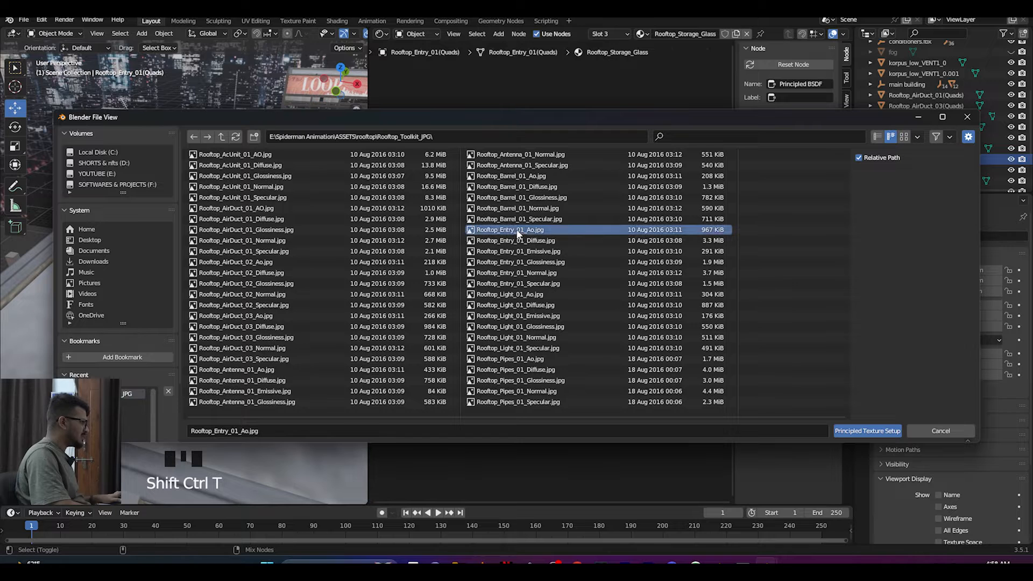
pyautogui.keyDown('shift'); pyautogui.click(516, 284); pyautogui.keyUp('shift')
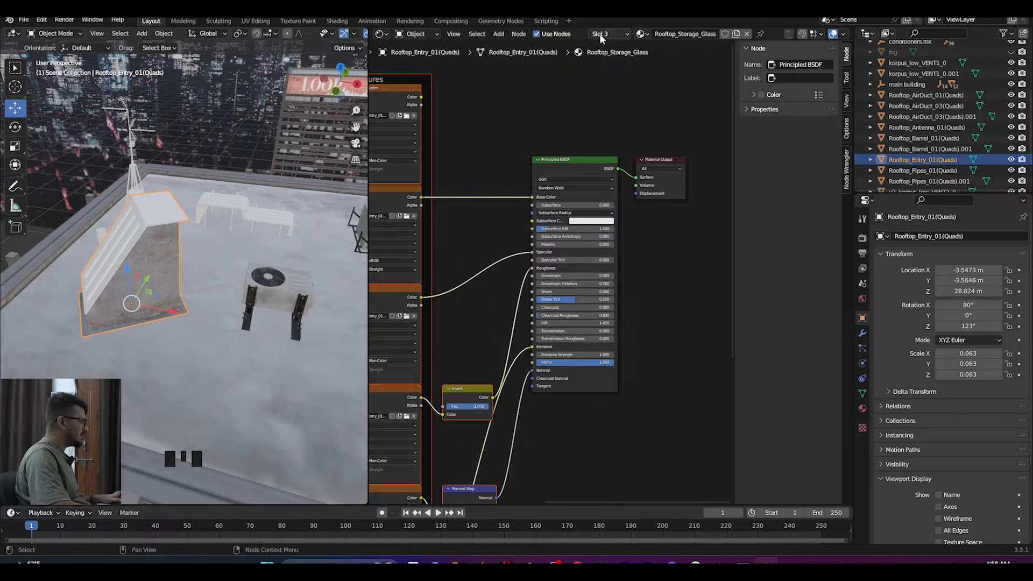
# Step: Load the six Rooftop_Entry_01 maps into the Rooftop_Storage_Roof material with Principled Texture Setup
pyautogui.click(600, 35)
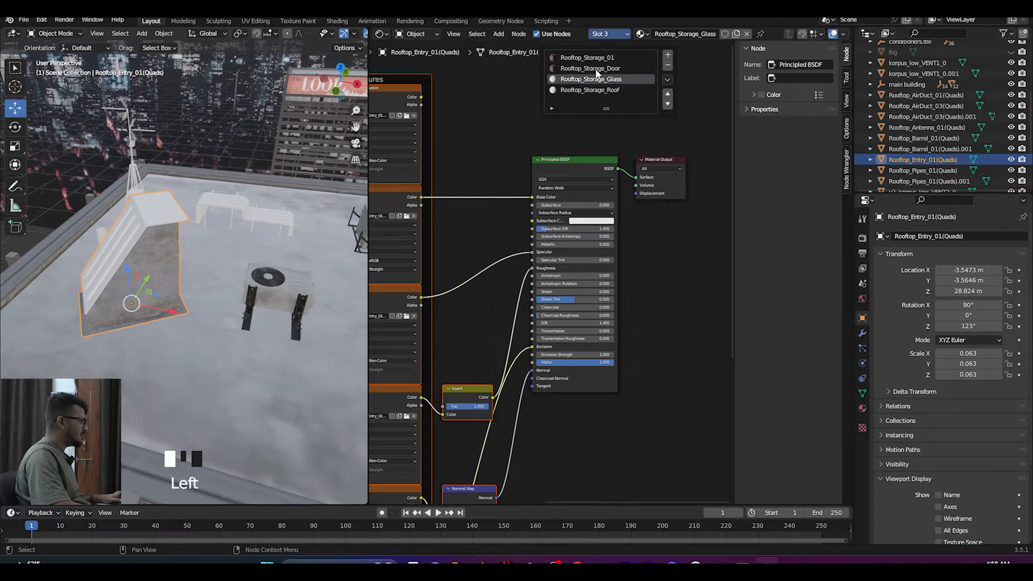
pyautogui.click(583, 88)
pyautogui.click(564, 161)
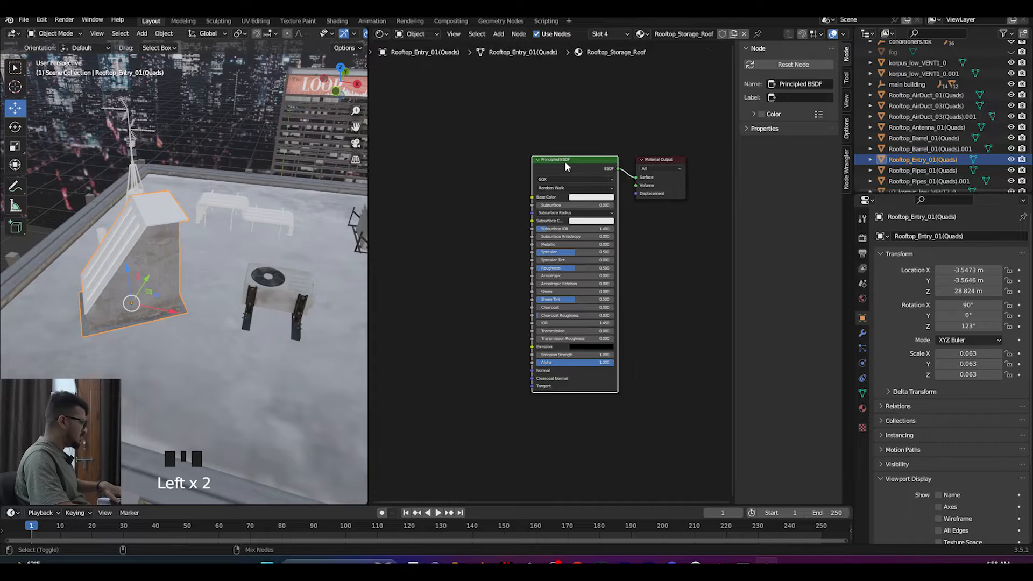
pyautogui.hotkey('ctrl', 'shift', 't')
pyautogui.click(520, 230)
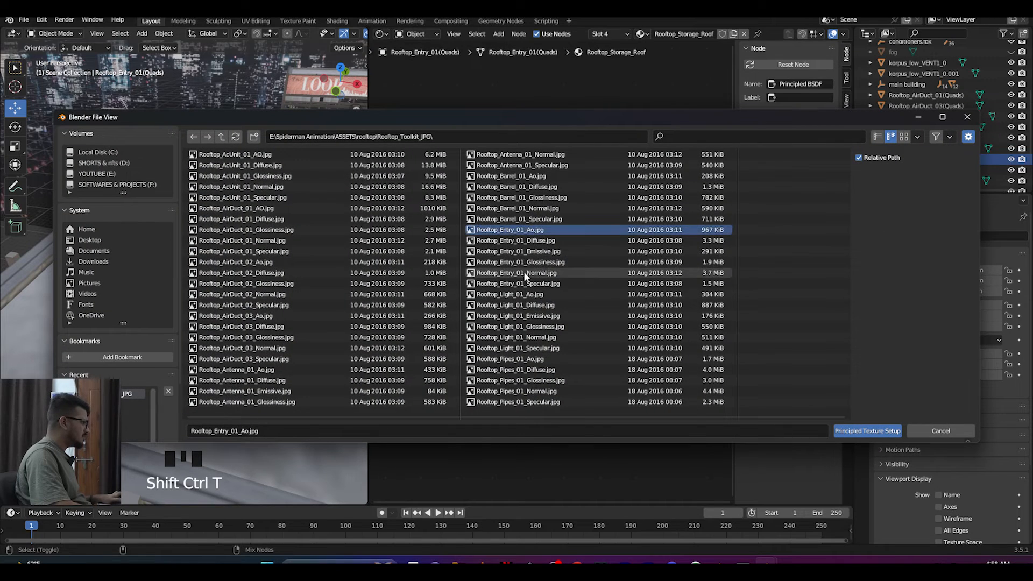
pyautogui.keyDown('shift'); pyautogui.click(519, 283); pyautogui.keyUp('shift')
pyautogui.click(866, 430)
pyautogui.moveTo(217, 269); pyautogui.dragTo(237, 242, button='middle')
# Step: Select the untextured air duct in the middle of the rooftop
pyautogui.click(605, 35)
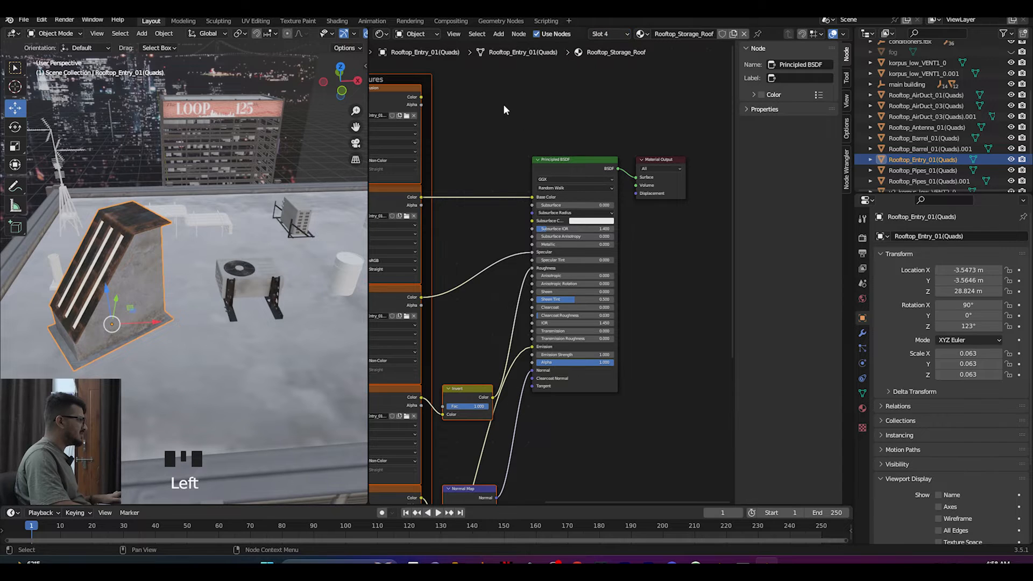
pyautogui.moveTo(137, 269)
pyautogui.mouseDown(button='middle')
pyautogui.moveTo(21, 247)
pyautogui.moveTo(337, 230)
pyautogui.moveTo(58, 260)
pyautogui.moveTo(111, 281)
pyautogui.moveTo(143, 279)
pyautogui.mouseUp(button='middle')
pyautogui.moveTo(354, 128); pyautogui.dragTo(232, 289)
pyautogui.moveTo(244, 289); pyautogui.dragTo(181, 291, button='middle')
pyautogui.moveTo(355, 127); pyautogui.dragTo(176, 329)
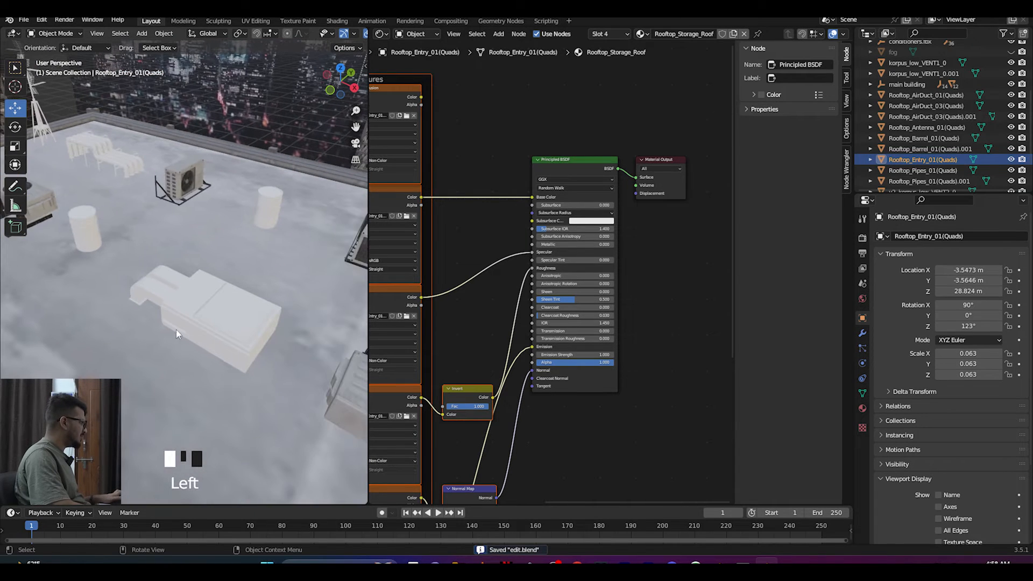
pyautogui.click(227, 323)
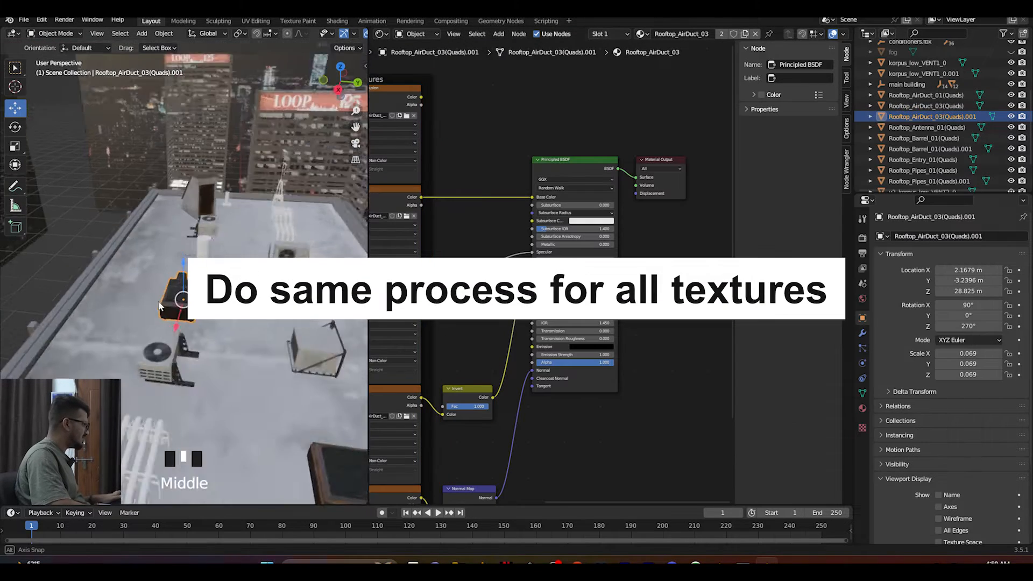
# Step: Load the five Rooftop_Pipes_01 maps, from Ao through Specular, into the rooftop pipes' material with Principled Texture Setup
pyautogui.scroll(3, 188, 322)
pyautogui.moveTo(517, 356); pyautogui.dragTo(538, 403)
pyautogui.click(844, 432)
# Step: Load the Rooftop_Barrel_01 maps, from Ao through Specular, into the barrel's Rooftop_Storage_02 material with Principled Texture Setup
pyautogui.hotkey('ctrl', 'shift', 't')
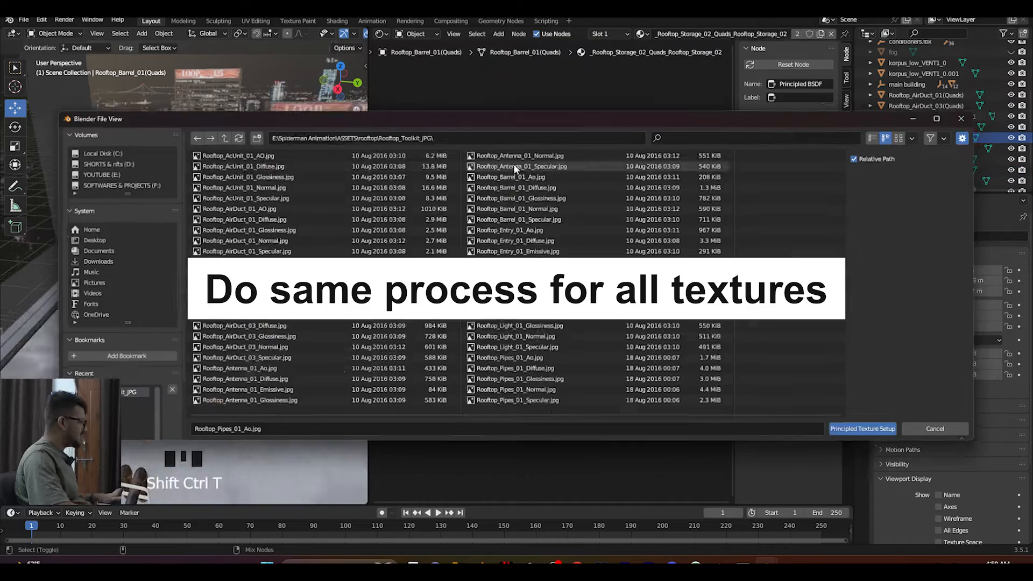
pyautogui.moveTo(511, 172); pyautogui.dragTo(533, 220)
pyautogui.click(867, 431)
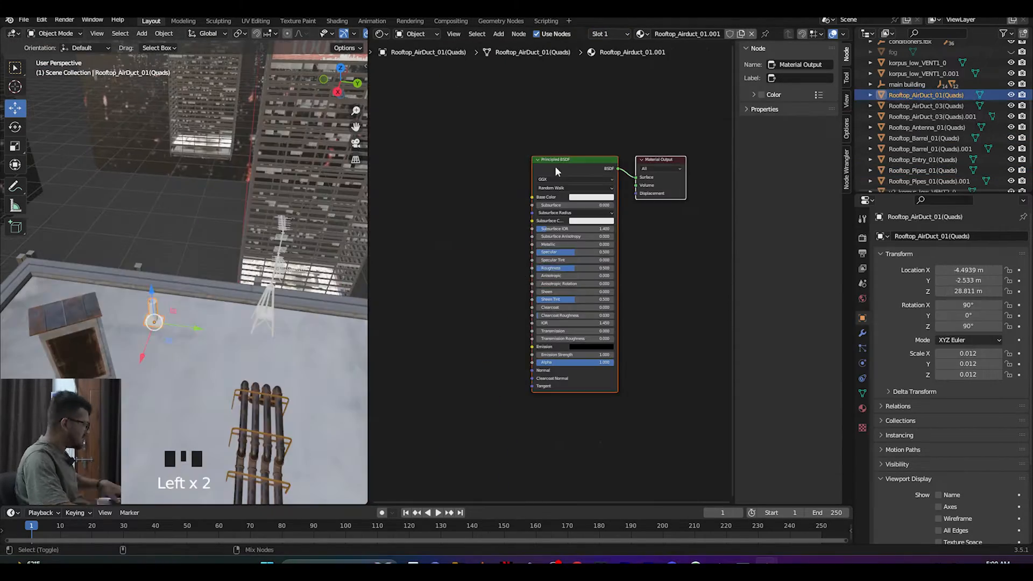
# Step: Start Principled Texture Setup on the Rooftop_AirDuct_01.001 material, and load the six Rooftop_Antenna_01 maps into the Rooftop_Antenna_01 material
pyautogui.hotkey('ctrl', 'shift', 't')
pyautogui.press('Escape')
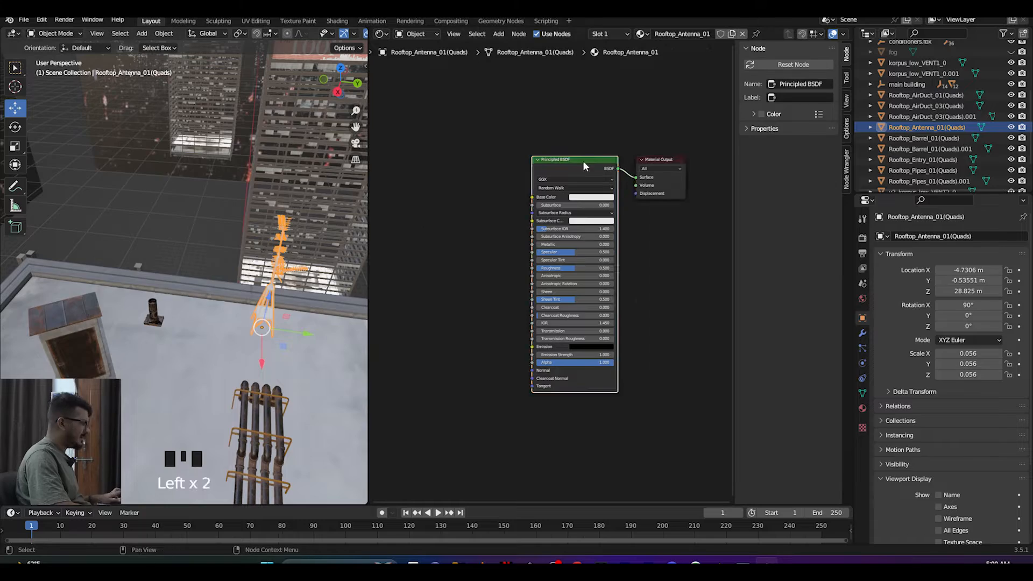
pyautogui.hotkey('ctrl', 'shift', 't')
pyautogui.click(231, 370)
pyautogui.keyDown('shift'); pyautogui.click(516, 165); pyautogui.keyUp('shift')
pyautogui.click(867, 431)
pyautogui.scroll(-5, 224, 326)
pyautogui.moveTo(224, 326); pyautogui.dragTo(241, 277, button='middle')
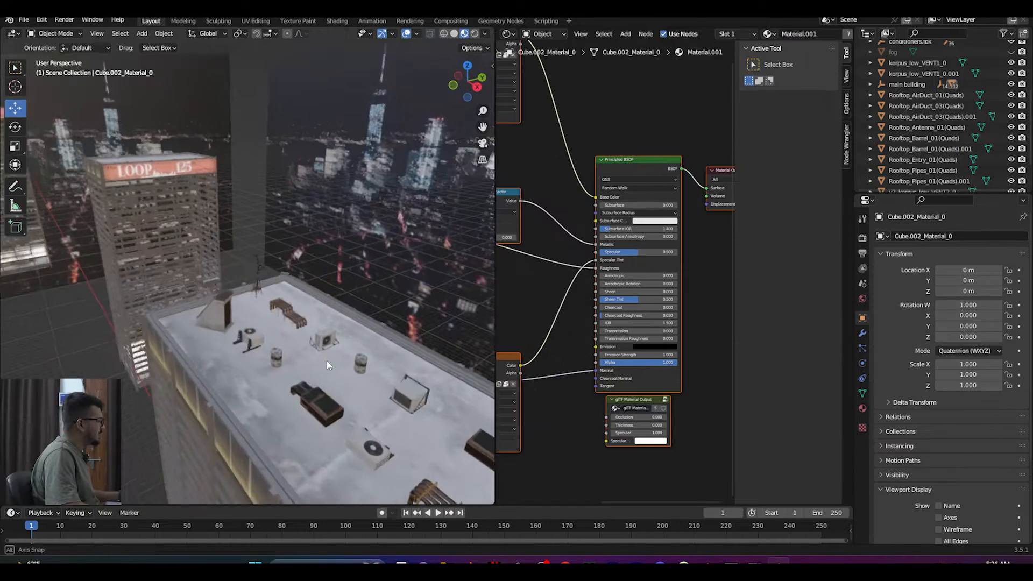
pyautogui.moveTo(327, 360); pyautogui.dragTo(301, 362, button='middle')
pyautogui.scroll(4, 319, 355)
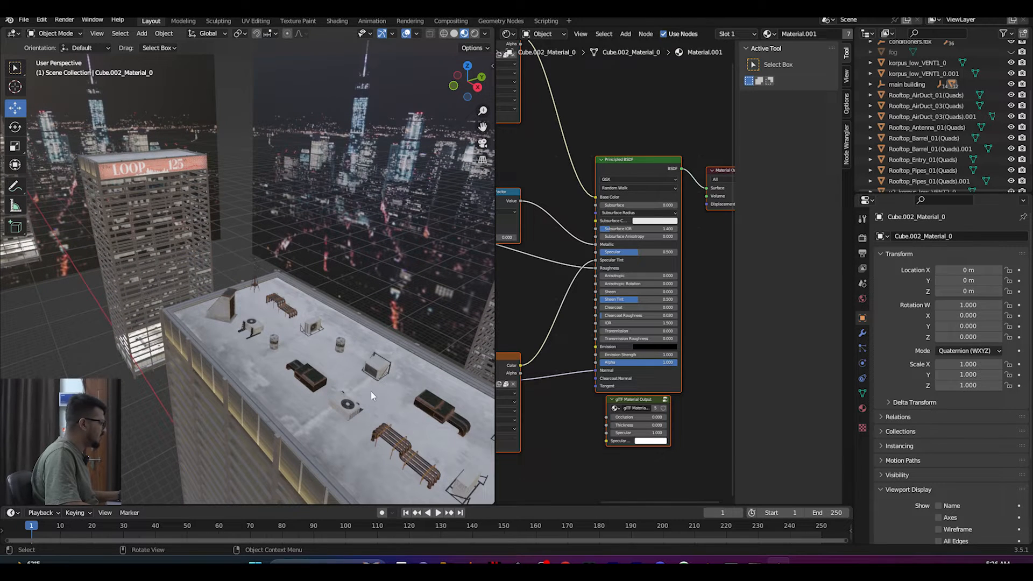
pyautogui.moveTo(364, 414); pyautogui.dragTo(323, 414, button='middle')
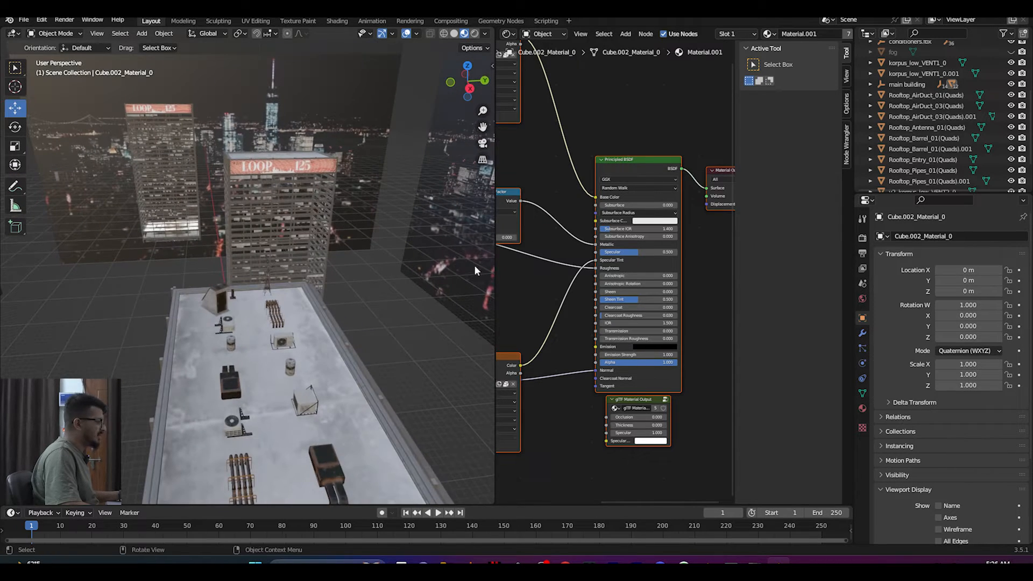
# Step: Move all rooftop props from korpus_low_VENT1_0 to v3_top_low_VENT3_0, excluding main building, into a new collection named rooftop assets
pyautogui.click(891, 84)
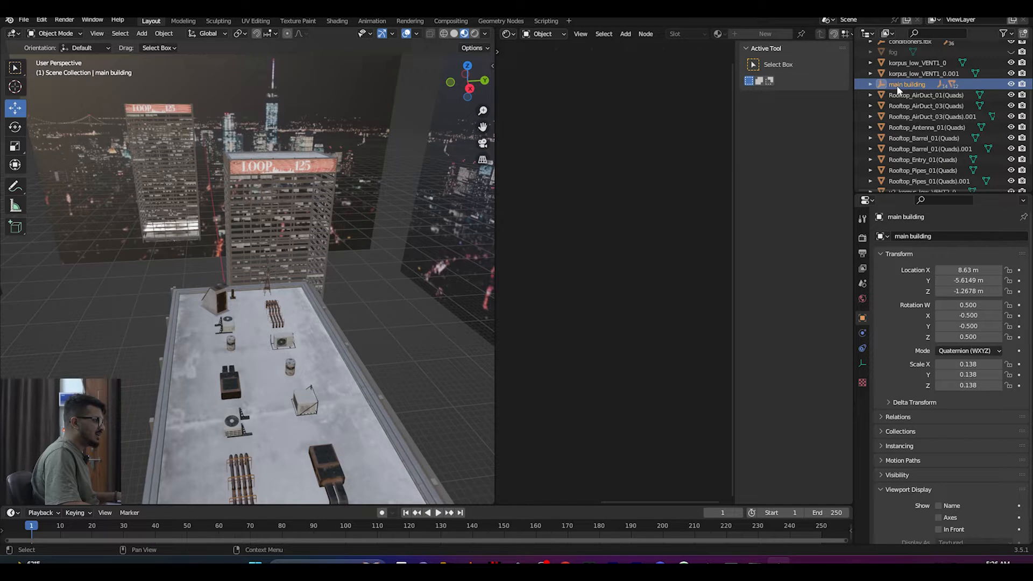
pyautogui.click(895, 61)
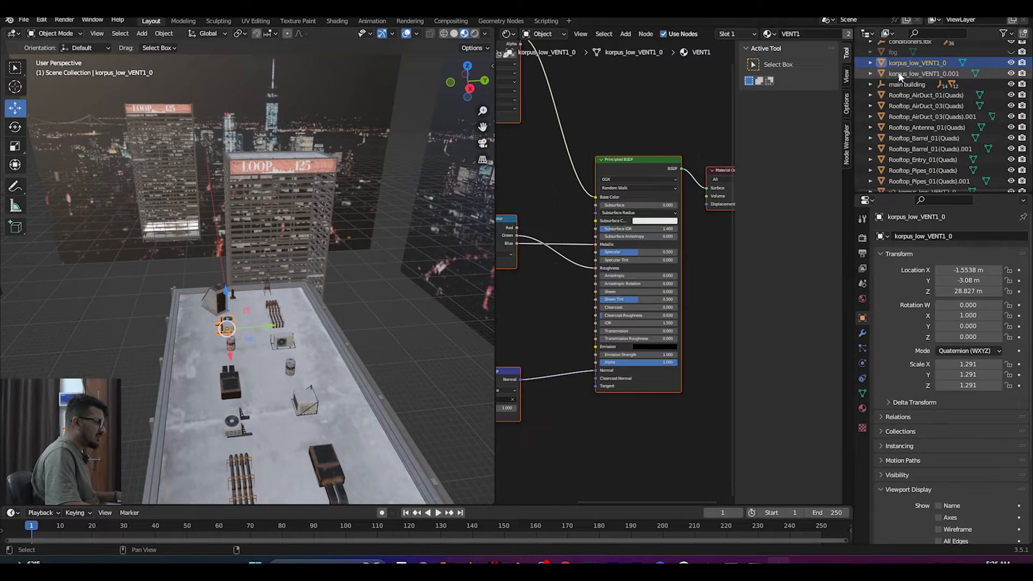
pyautogui.scroll(-2, 908, 130)
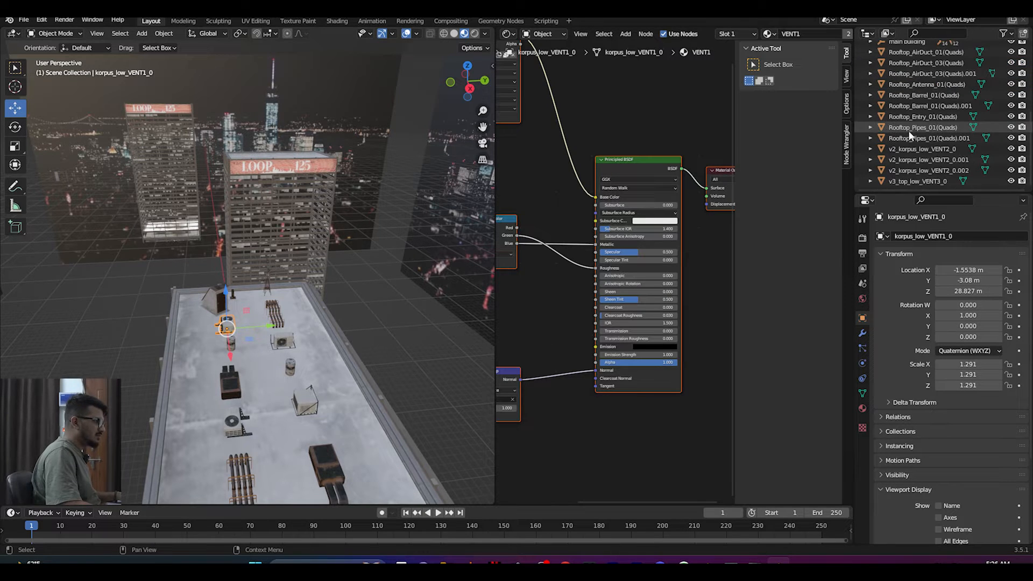
pyautogui.keyDown('shift'); pyautogui.click(894, 179); pyautogui.keyUp('shift')
pyautogui.scroll(5, 914, 134)
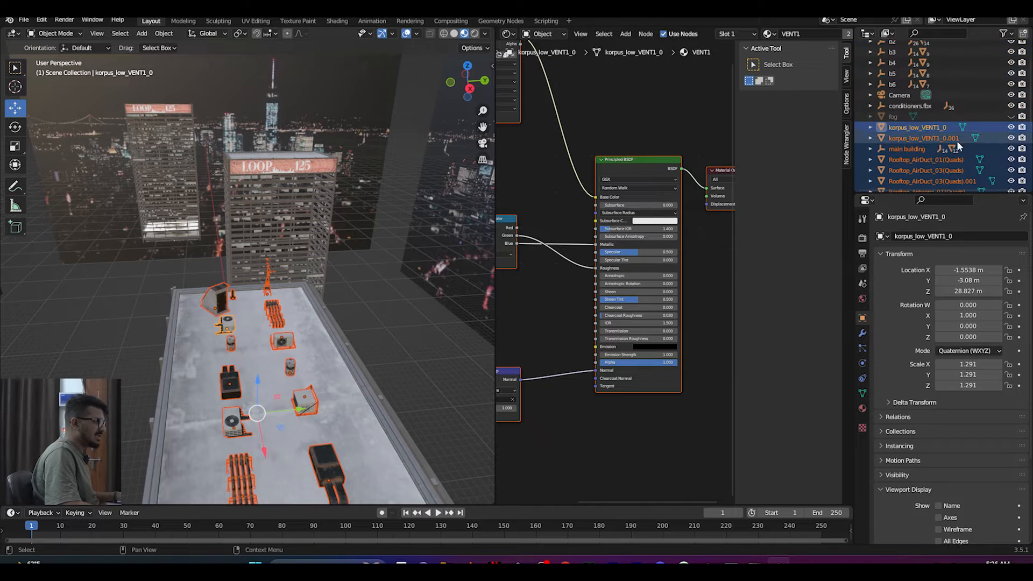
pyautogui.keyDown('ctrl'); pyautogui.click(899, 147); pyautogui.keyUp('ctrl')
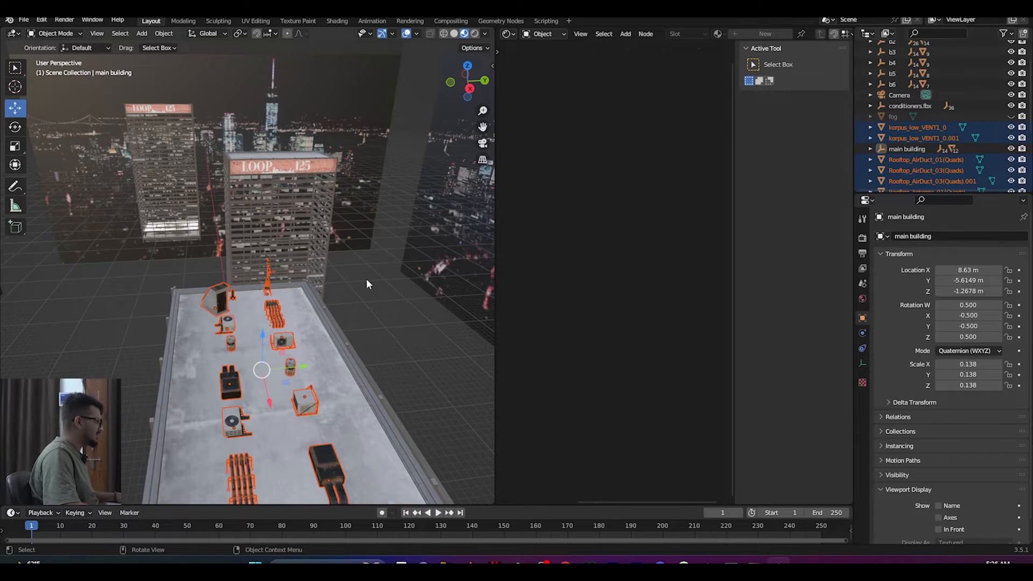
pyautogui.scroll(-5, 333, 290)
pyautogui.moveTo(311, 306); pyautogui.dragTo(291, 301, button='middle')
pyautogui.scroll(-5, 319, 322)
pyautogui.scroll(6, 269, 303)
pyautogui.press('m')
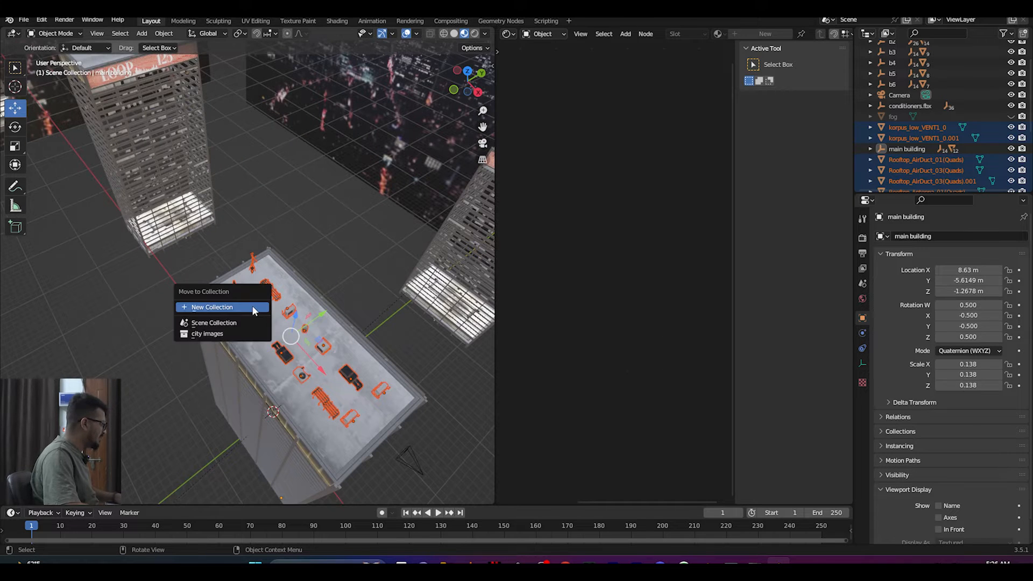
pyautogui.click(253, 307)
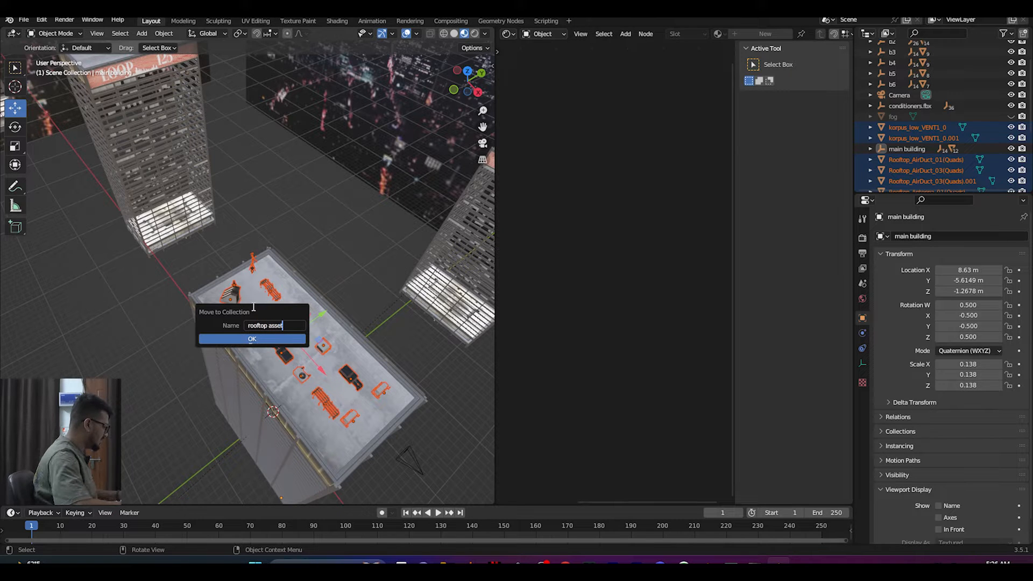
pyautogui.click(252, 340)
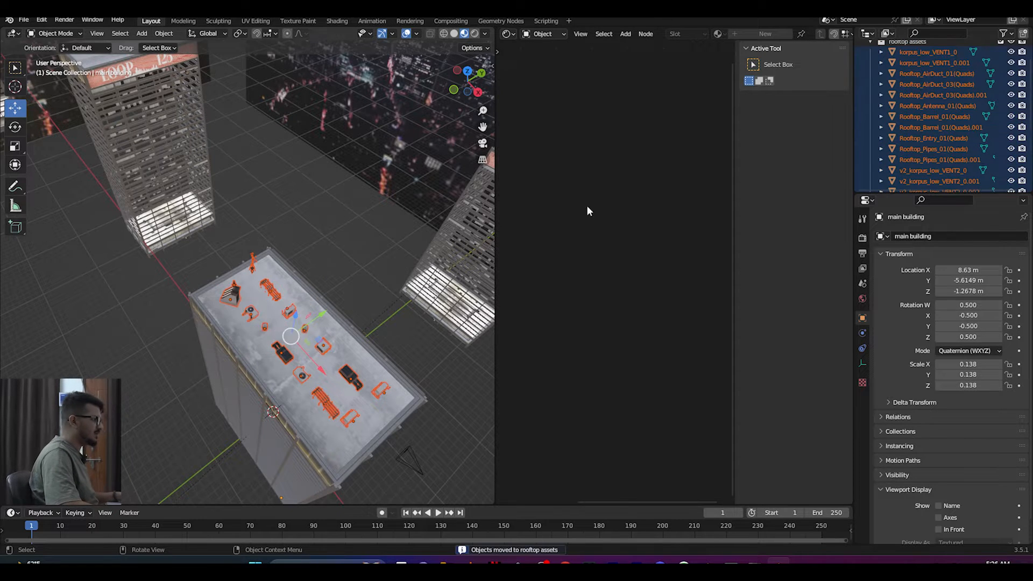
# Step: Toggle the rooftop assets collection off and on again, and save the file
pyautogui.scroll(5, 946, 92)
pyautogui.click(1011, 68)
pyautogui.click(1010, 68)
pyautogui.hotkey('ctrl', 's')
# Step: Select the main building's Cube.002_Material_0 mesh and enter Edit Mode with the roof in view
pyautogui.moveTo(328, 256); pyautogui.dragTo(474, 133, button='middle')
pyautogui.keyDown('shift'); pyautogui.moveTo(207, 310); pyautogui.dragTo(363, 225, button='middle'); pyautogui.keyUp('shift')
pyautogui.scroll(3, 325, 251)
pyautogui.click(314, 273)
pyautogui.moveTo(314, 274); pyautogui.dragTo(256, 304, button='middle')
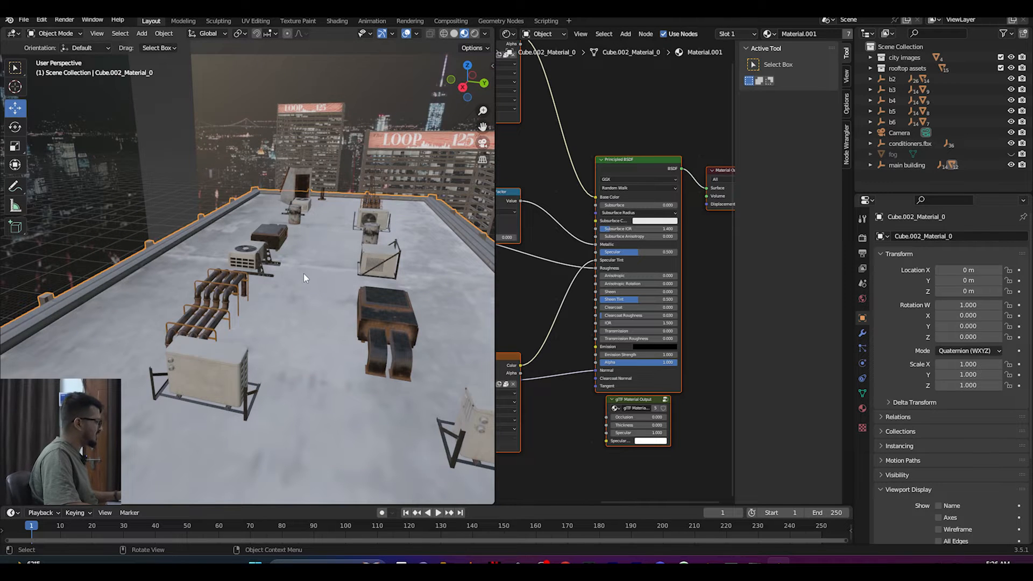
pyautogui.moveTo(292, 301); pyautogui.dragTo(234, 323, button='middle')
pyautogui.scroll(-5, 272, 307)
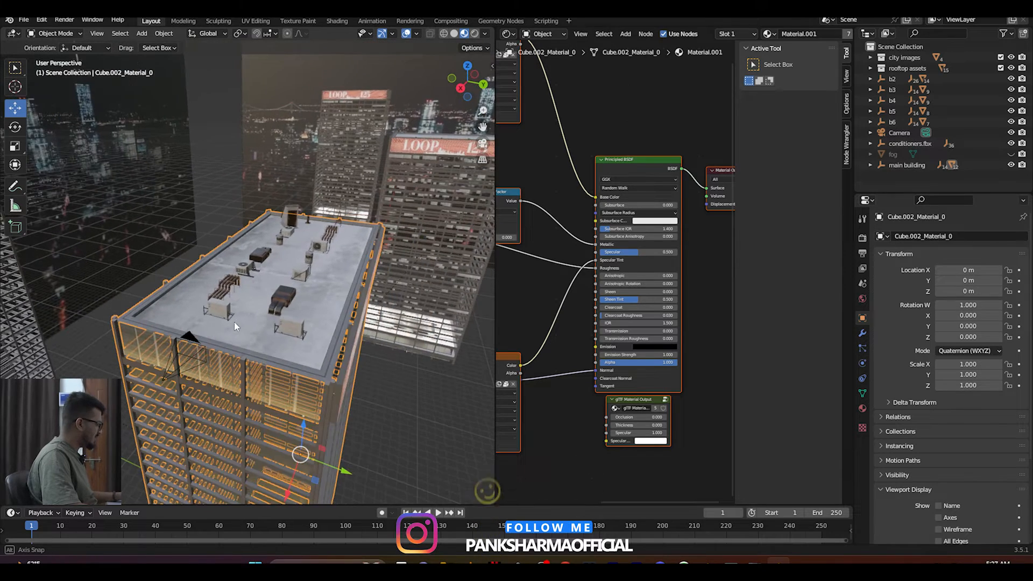
pyautogui.scroll(4, 279, 284)
pyautogui.press('Tab')
pyautogui.moveTo(289, 280); pyautogui.dragTo(247, 229, button='middle')
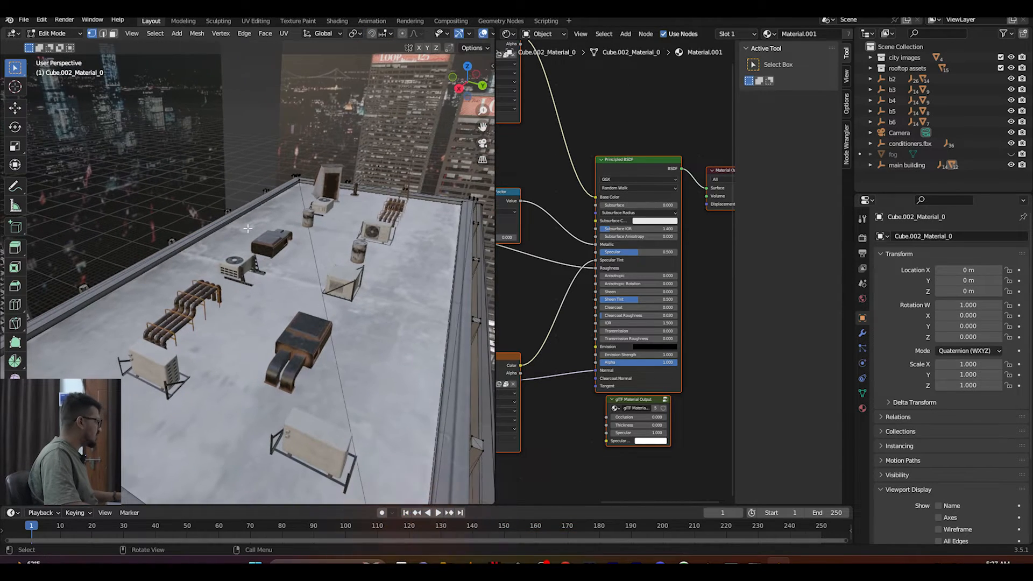
# Step: Delete the two large roof faces beneath the props in face select mode and return to Object Mode
pyautogui.click(113, 34)
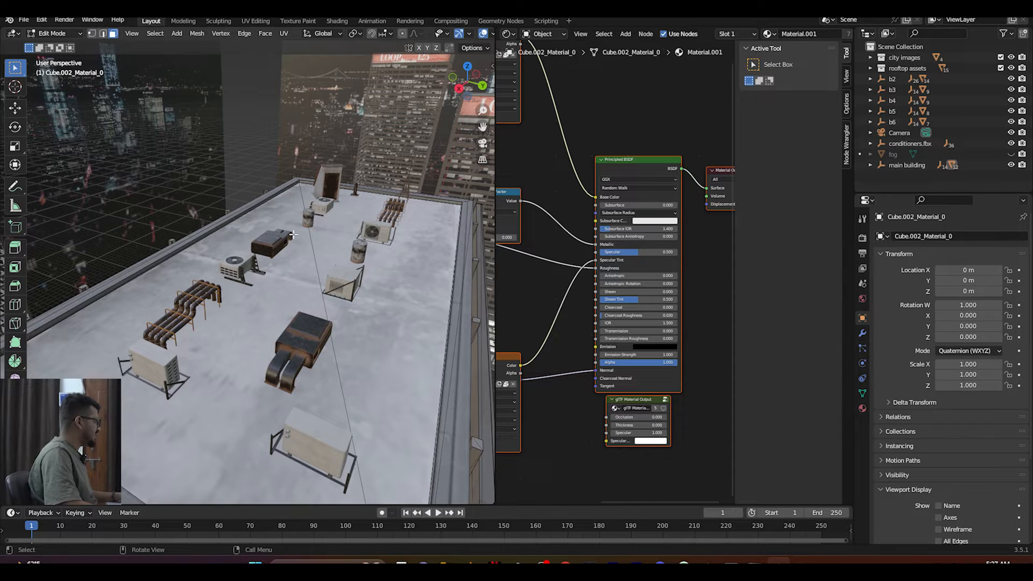
pyautogui.click(289, 283)
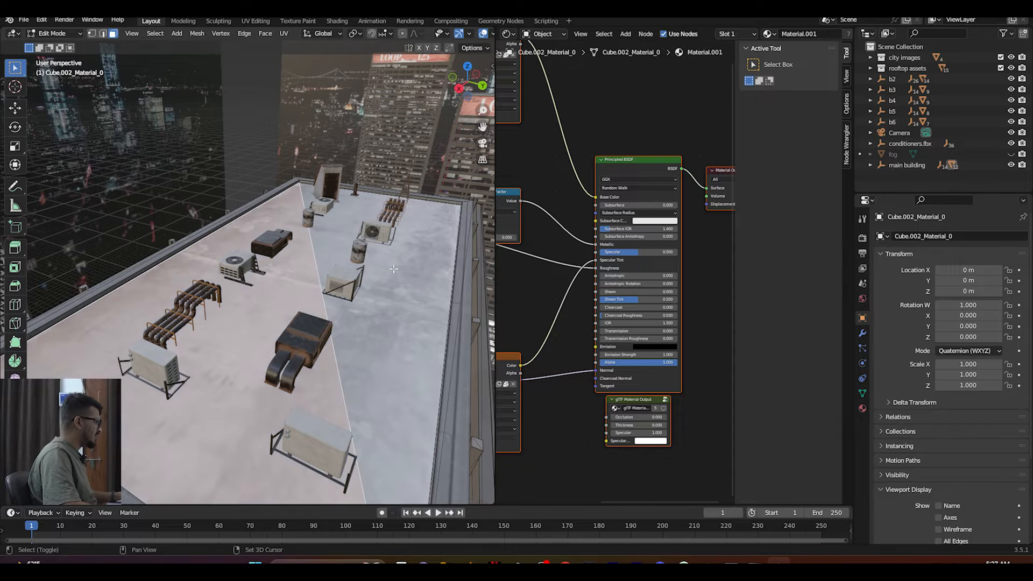
pyautogui.keyDown('shift'); pyautogui.click(409, 264); pyautogui.keyUp('shift')
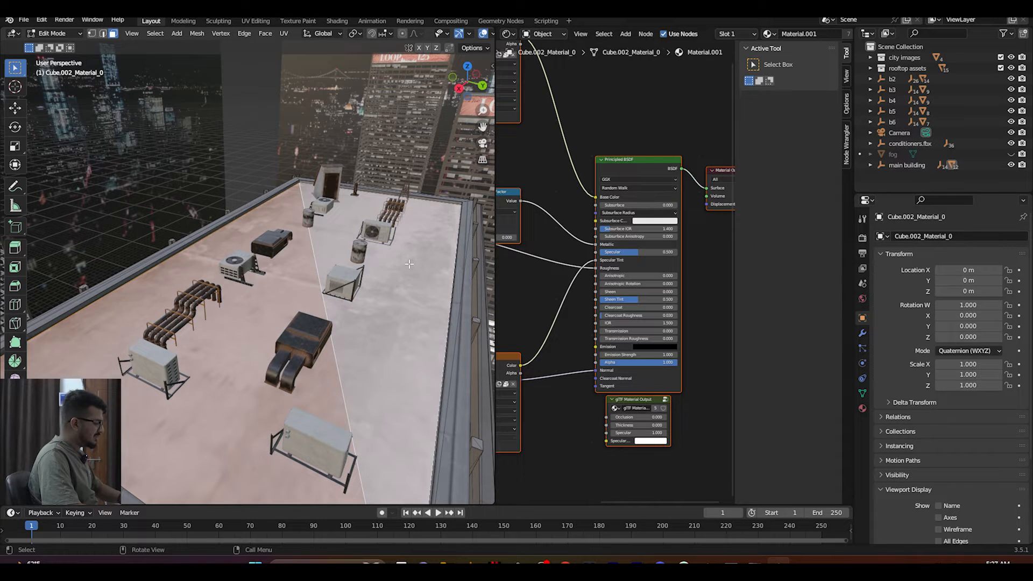
pyautogui.press('x')
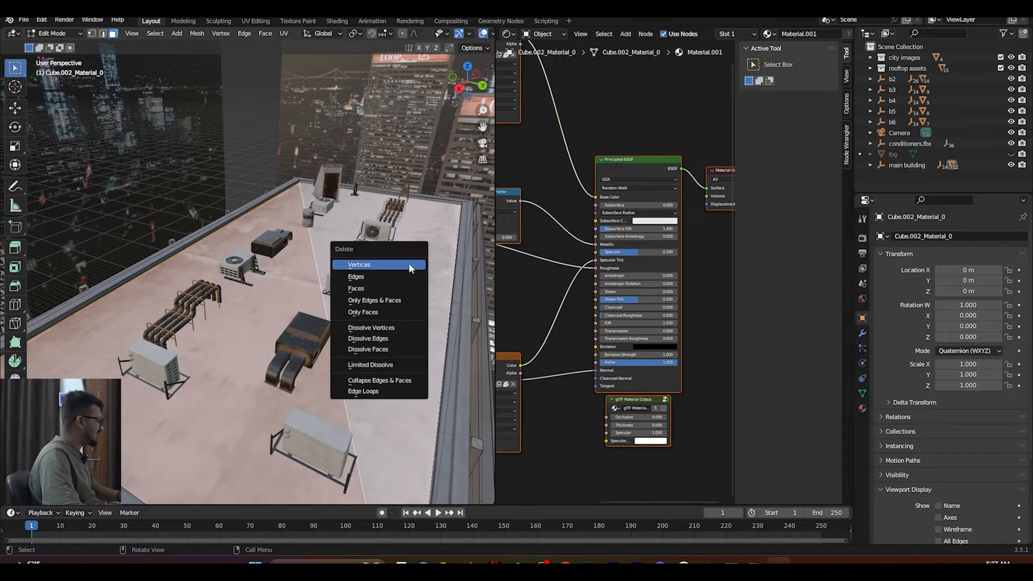
pyautogui.click(355, 288)
pyautogui.moveTo(333, 290); pyautogui.dragTo(318, 322, button='middle')
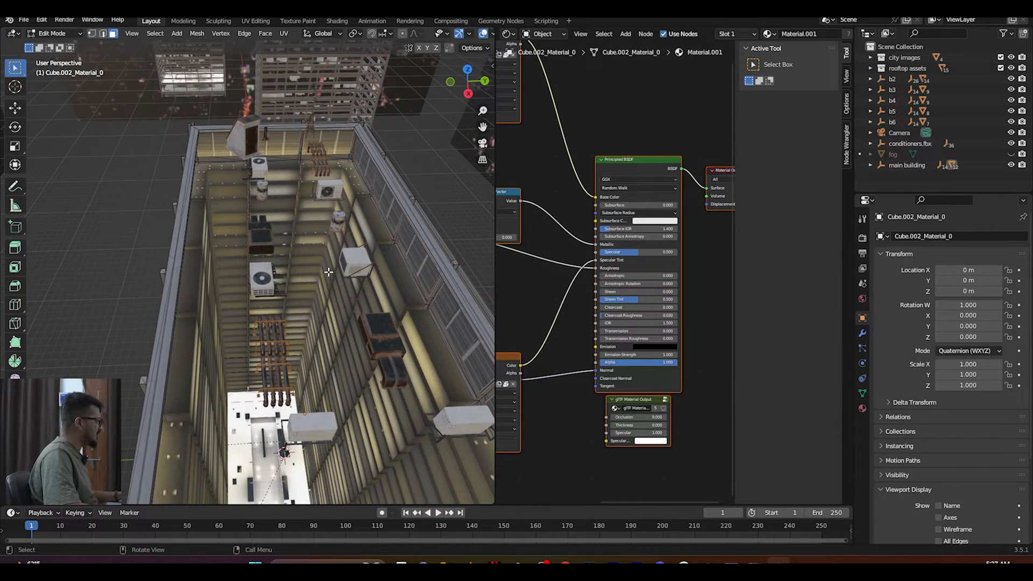
pyautogui.press('Tab')
# Step: Deselect the building mesh and save the file
pyautogui.moveTo(328, 271); pyautogui.dragTo(362, 301, button='middle')
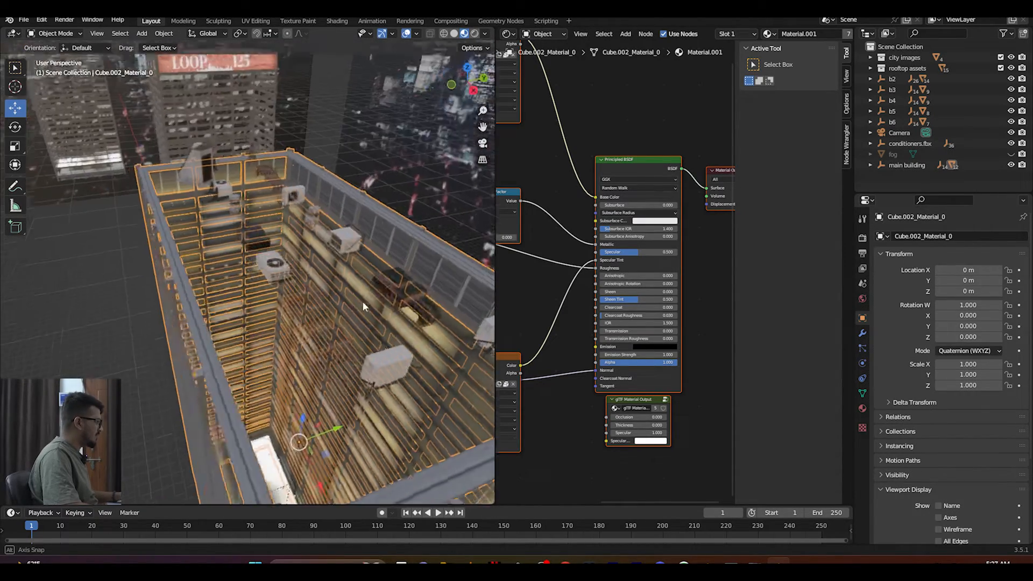
pyautogui.scroll(-4, 138, 392)
pyautogui.click(124, 400)
pyautogui.moveTo(125, 400); pyautogui.dragTo(161, 400, button='middle')
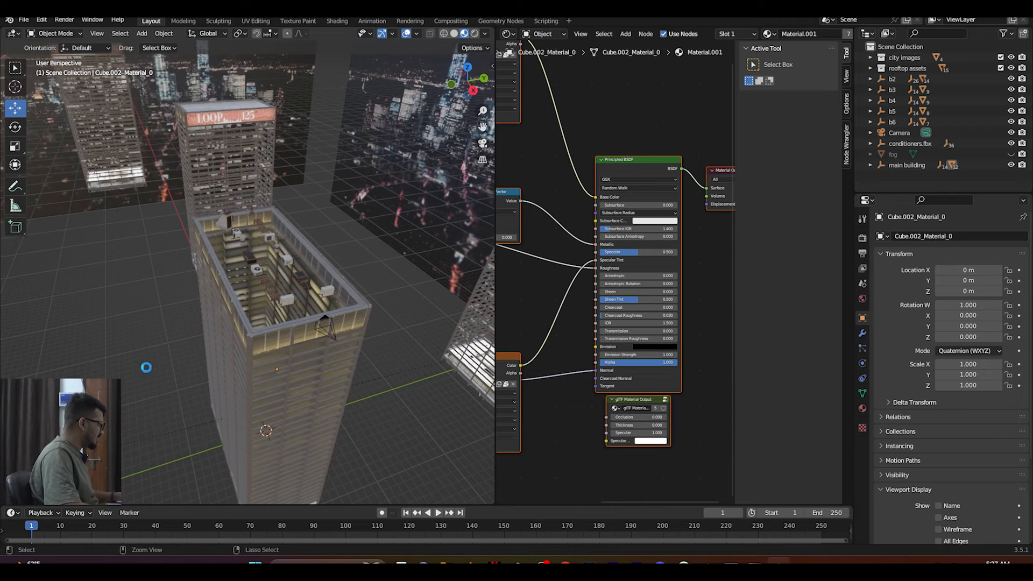
pyautogui.hotkey('ctrl', 's')
# Step: Add a plane and raise it to a Z location of about 25.3 m, near the open top of the building
pyautogui.moveTo(131, 335); pyautogui.dragTo(115, 344, button='middle')
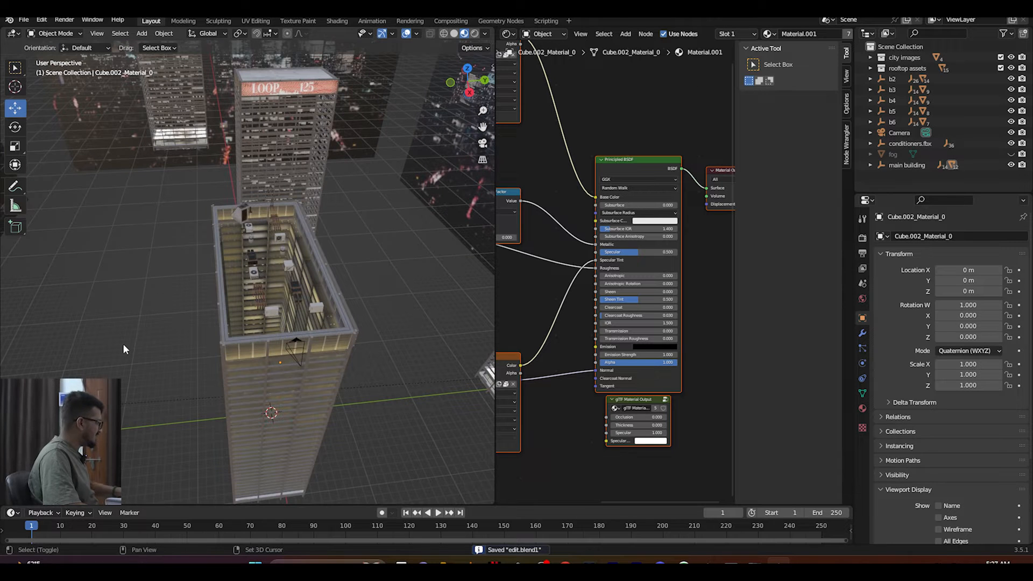
pyautogui.hotkey('shift', 'a')
pyautogui.moveTo(125, 338)
pyautogui.click(162, 335)
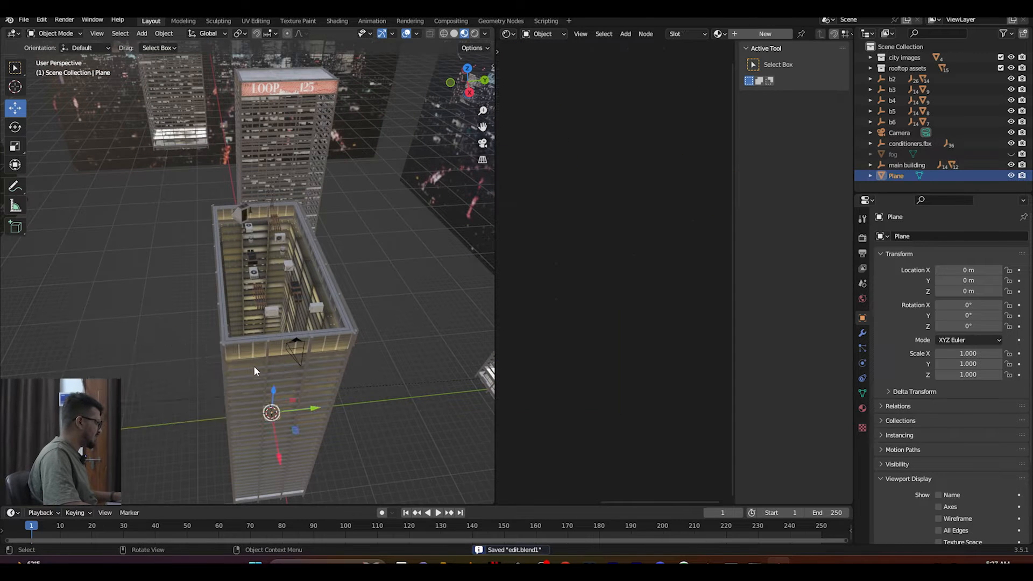
pyautogui.moveTo(253, 366); pyautogui.dragTo(266, 392, button='middle')
pyautogui.moveTo(257, 402); pyautogui.dragTo(263, 255)
pyautogui.scroll(2, 293, 299)
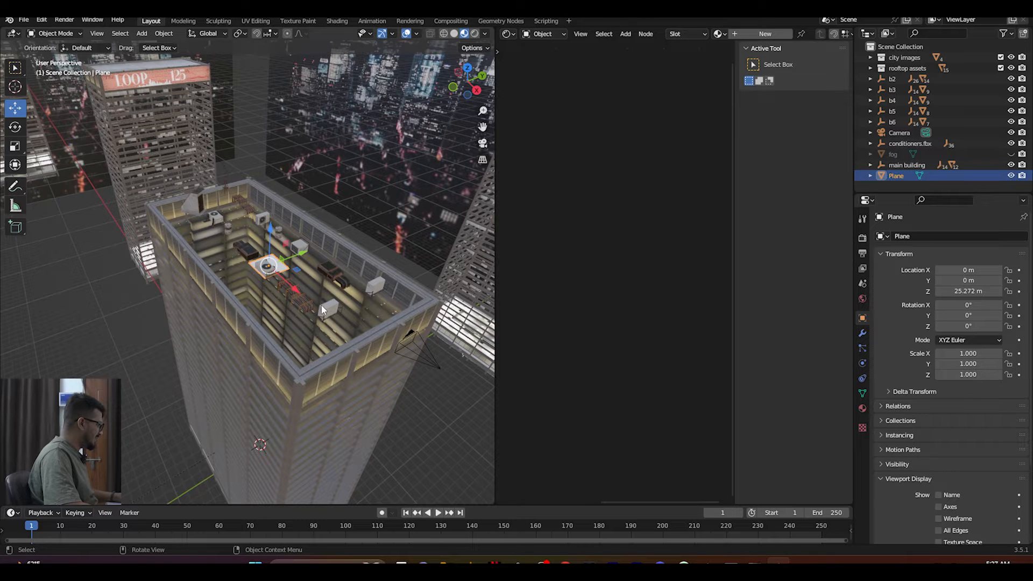
# Step: Scale the plane along X to about 9.99 so it spans the length of the building's top
pyautogui.press('s')
pyautogui.press('x')
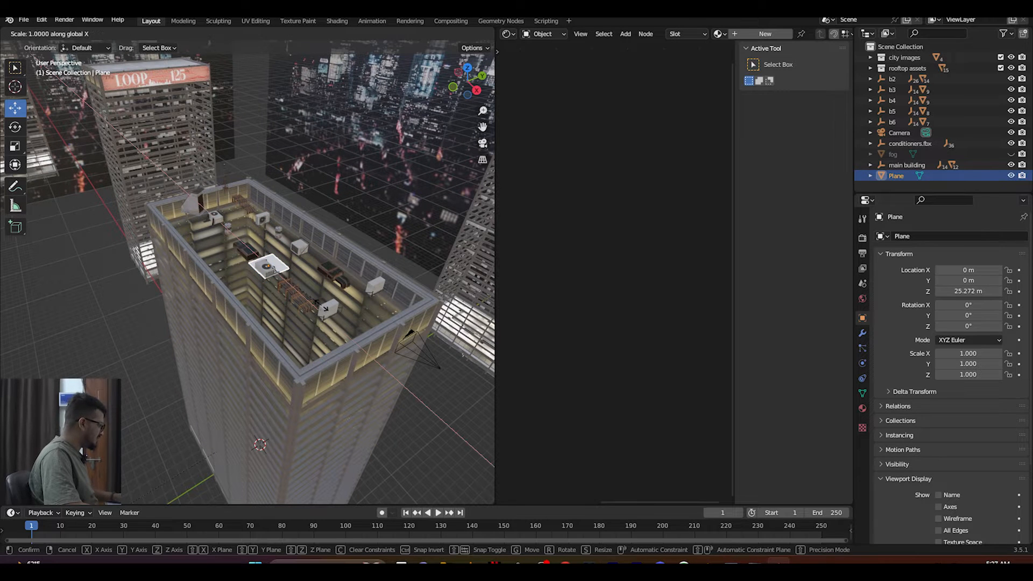
pyautogui.click(338, 147)
pyautogui.moveTo(338, 146); pyautogui.dragTo(230, 250, button='middle')
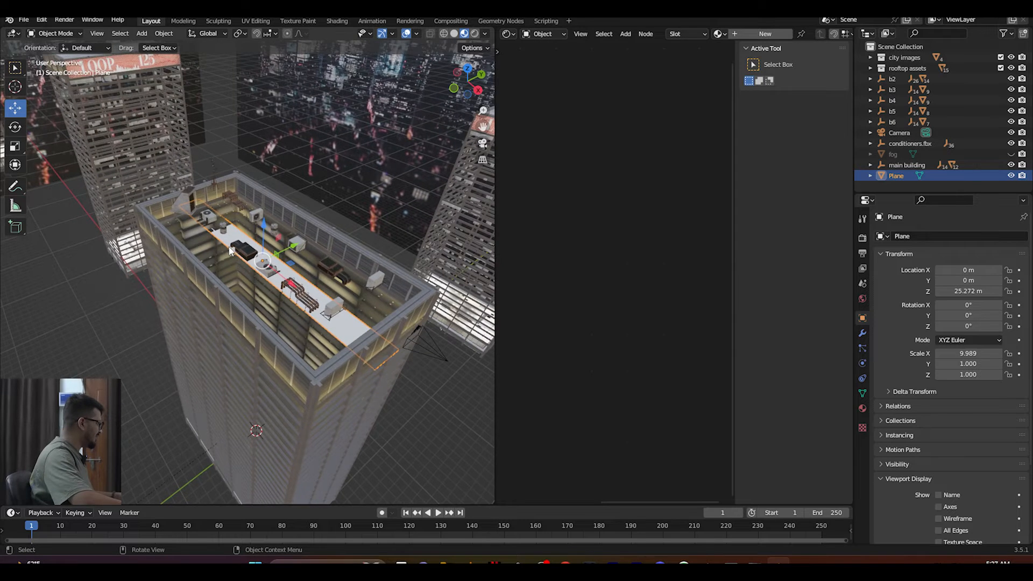
# Step: Undo the plane's last X scaling and move the plane to about X 2.70 m, Y -1.21 m, near the roof's centre
pyautogui.press('KP_7')
pyautogui.scroll(1, 226, 245)
pyautogui.scroll(-3, 232, 244)
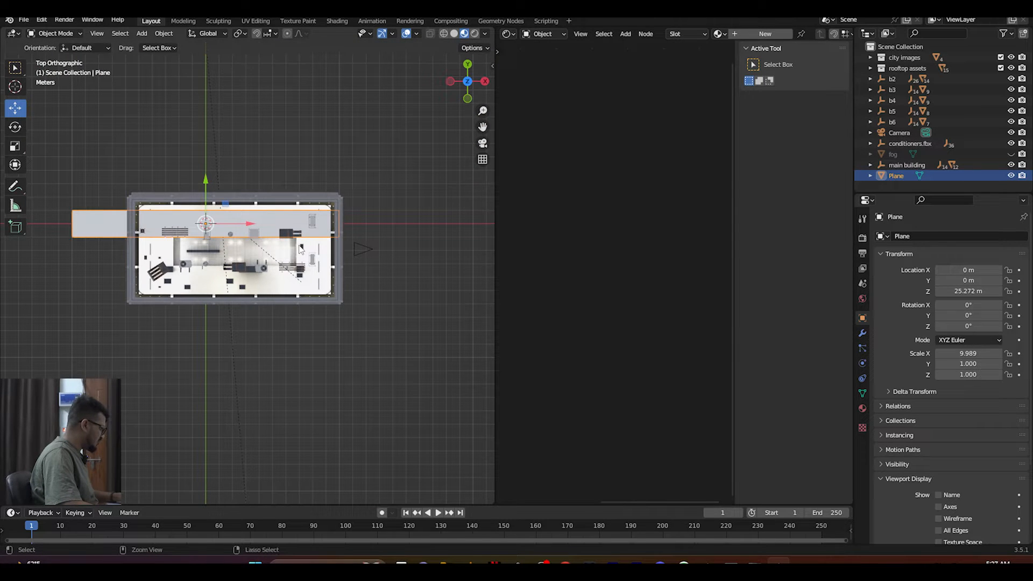
pyautogui.hotkey('ctrl', 'z')
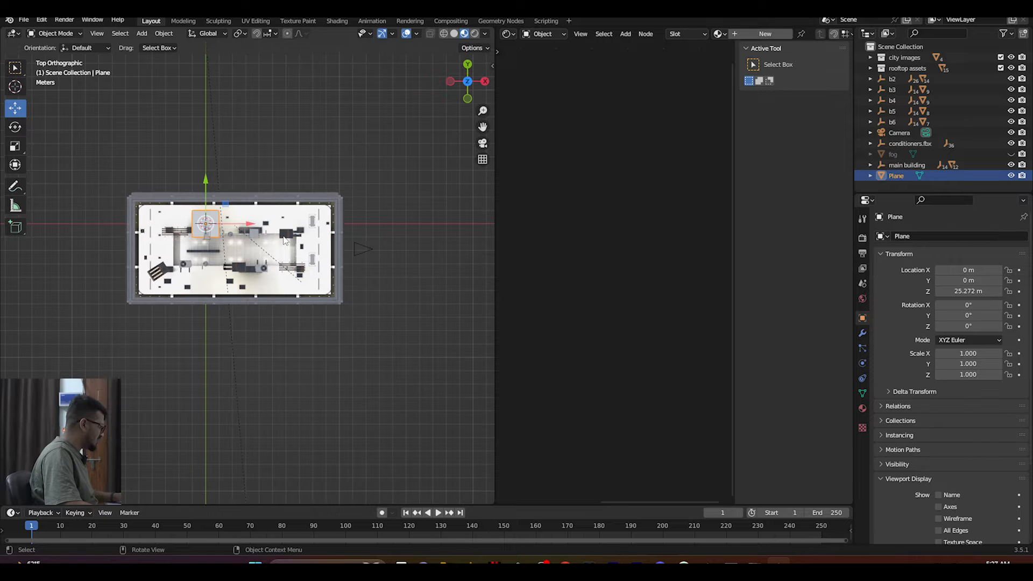
pyautogui.moveTo(247, 229); pyautogui.dragTo(285, 225)
pyautogui.moveTo(242, 179); pyautogui.dragTo(243, 196)
# Step: Scale the plane along X to about 7.58 and shift it to about X 2.13 m to fit the roof's length
pyautogui.press('s')
pyautogui.press('x')
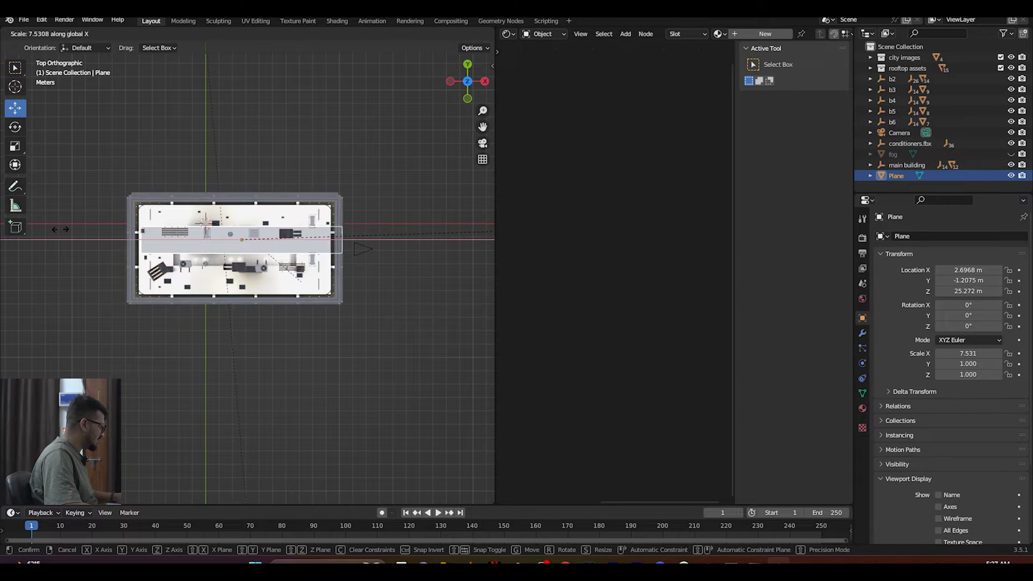
pyautogui.click(63, 231)
pyautogui.moveTo(278, 246); pyautogui.dragTo(266, 240)
pyautogui.moveTo(265, 240); pyautogui.dragTo(286, 185, button='middle')
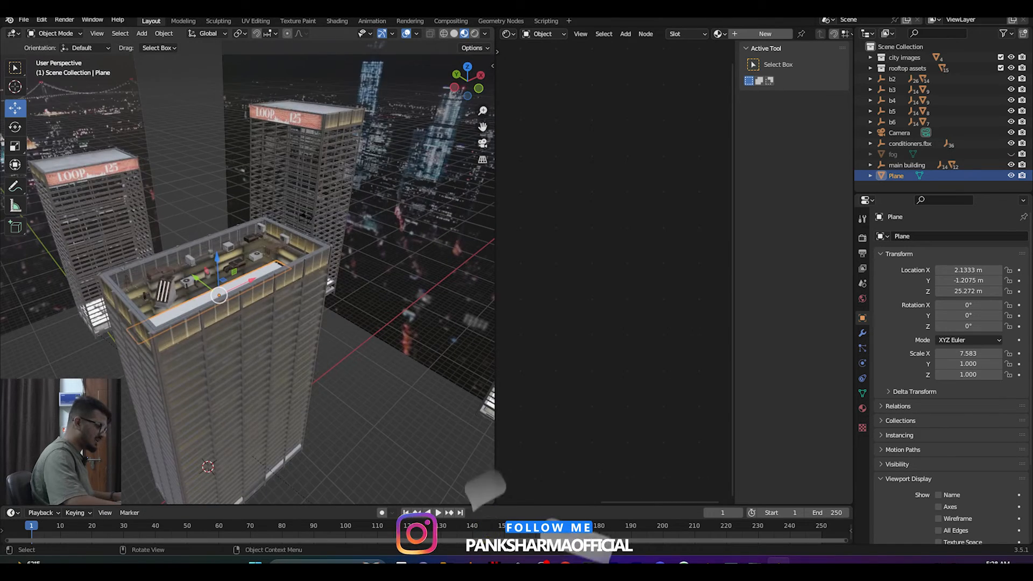
# Step: Scale the plane along Y to about 3.74 and shift it to about Y -1.81 m to cover the roof's width
pyautogui.press('KP_7')
pyautogui.press('s')
pyautogui.press('y')
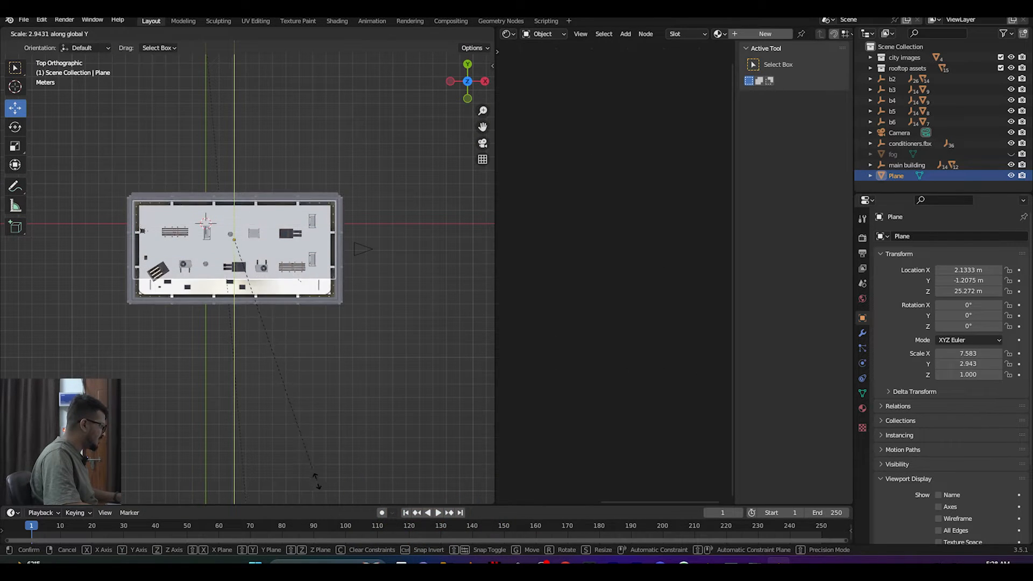
pyautogui.click(326, 44)
pyautogui.moveTo(234, 201); pyautogui.dragTo(235, 210)
pyautogui.press('s')
pyautogui.press('y')
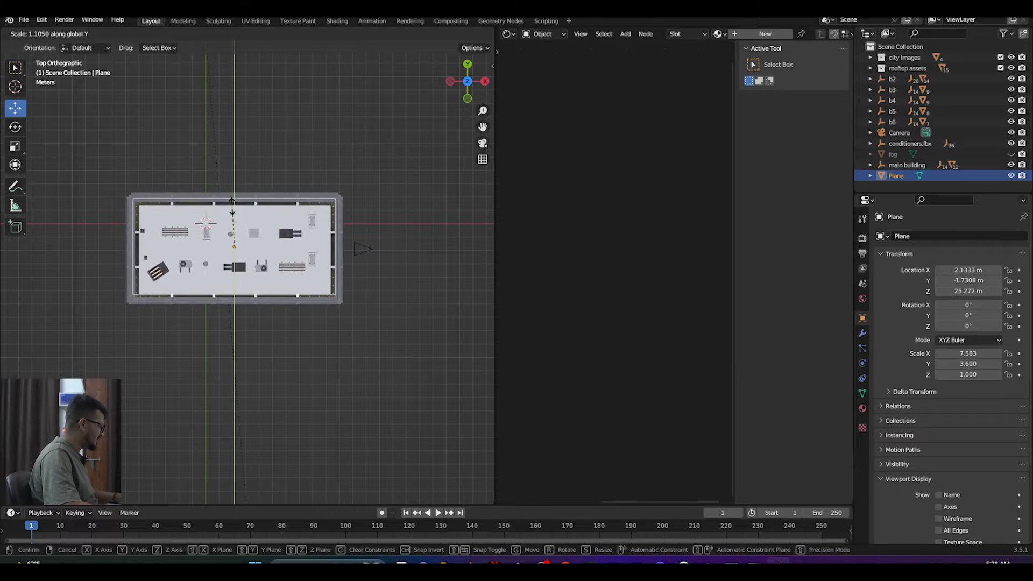
pyautogui.click(234, 207)
pyautogui.moveTo(235, 205); pyautogui.dragTo(235, 210)
# Step: Raise the plane to a Z location of about 28.8 m, beneath the rooftop props, and deselect it
pyautogui.moveTo(235, 209); pyautogui.dragTo(367, 99, button='middle')
pyautogui.scroll(4, 170, 336)
pyautogui.moveTo(160, 337); pyautogui.dragTo(145, 332, button='middle')
pyautogui.scroll(-3, 145, 336)
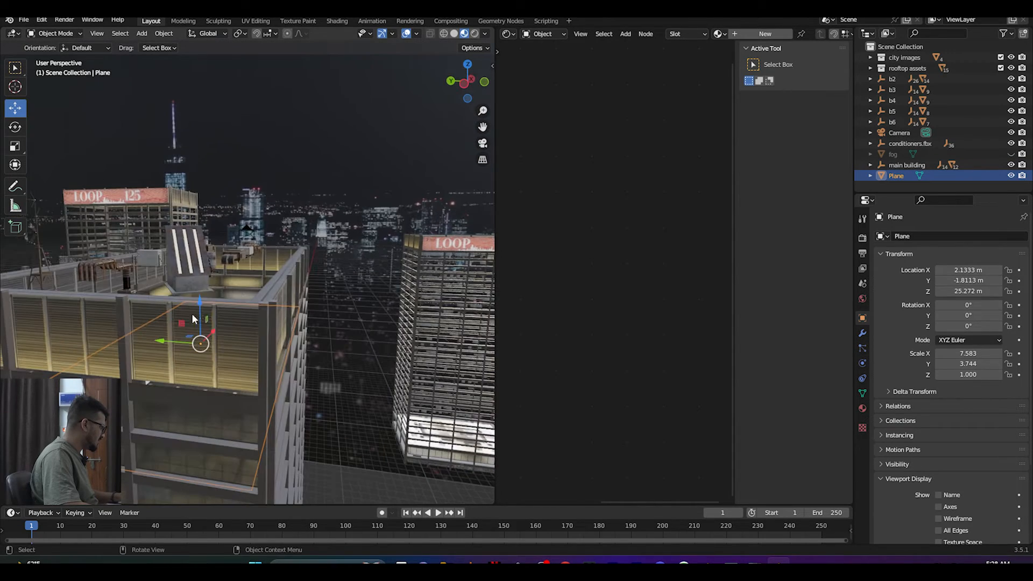
pyautogui.moveTo(201, 301); pyautogui.dragTo(200, 219)
pyautogui.moveTo(200, 220); pyautogui.dragTo(237, 289, button='middle')
pyautogui.press('KP_0')
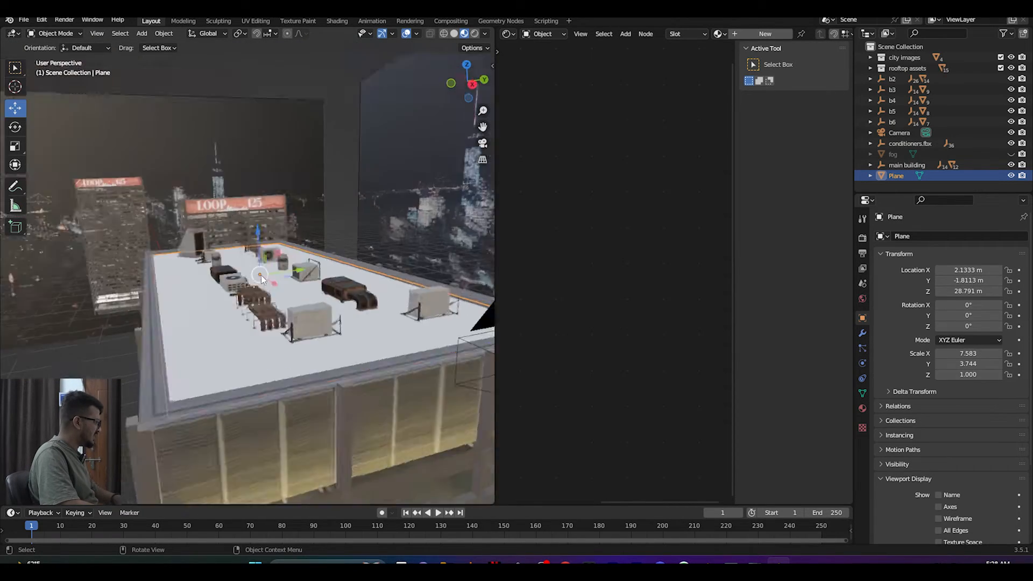
pyautogui.moveTo(255, 306); pyautogui.dragTo(251, 295)
pyautogui.moveTo(295, 333); pyautogui.dragTo(261, 360, button='middle')
pyautogui.click(300, 208)
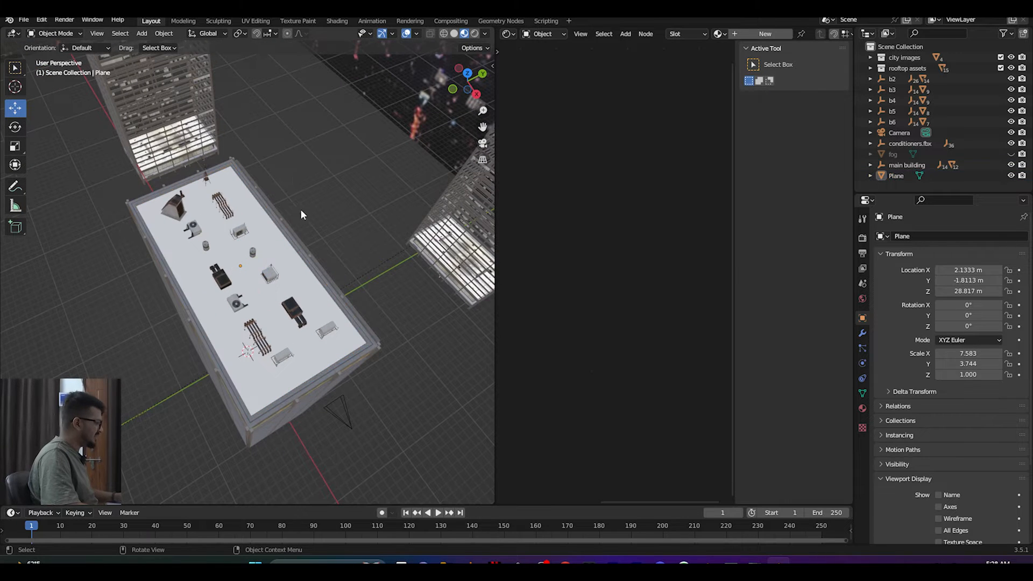
# Step: Switch to File Explorer and open the Concrete folder inside ASSETS > Roof Textures, showing Roof Textures with extra large icons
pyautogui.click(447, 560)
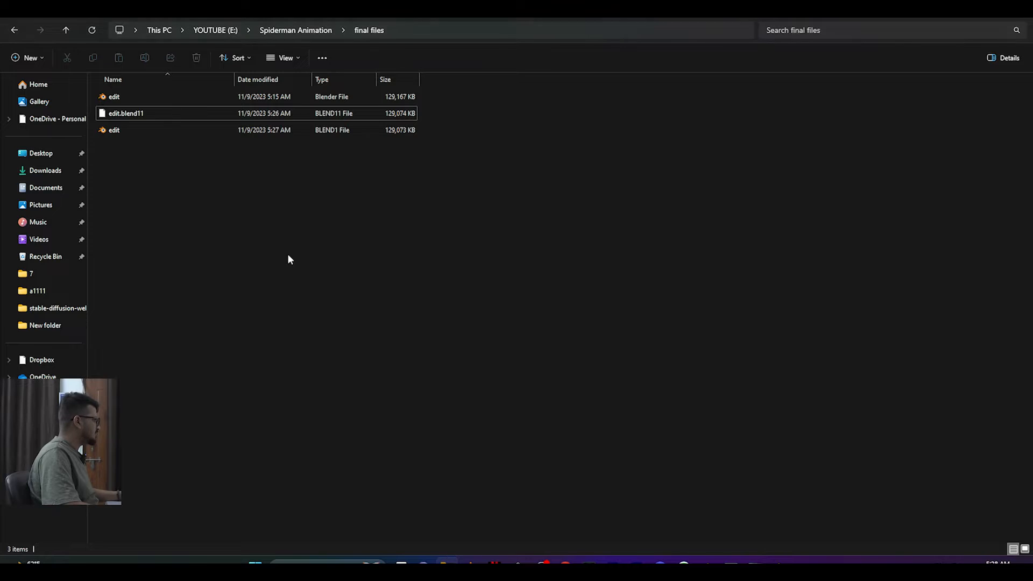
pyautogui.hotkey('alt', 'Left')
pyautogui.doubleClick(198, 148)
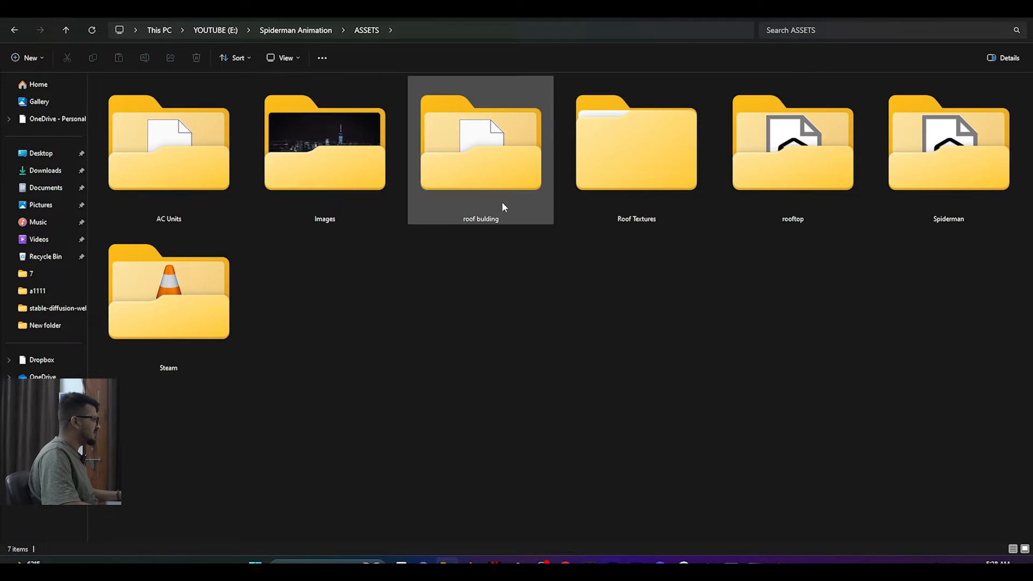
pyautogui.doubleClick(648, 163)
pyautogui.click(289, 58)
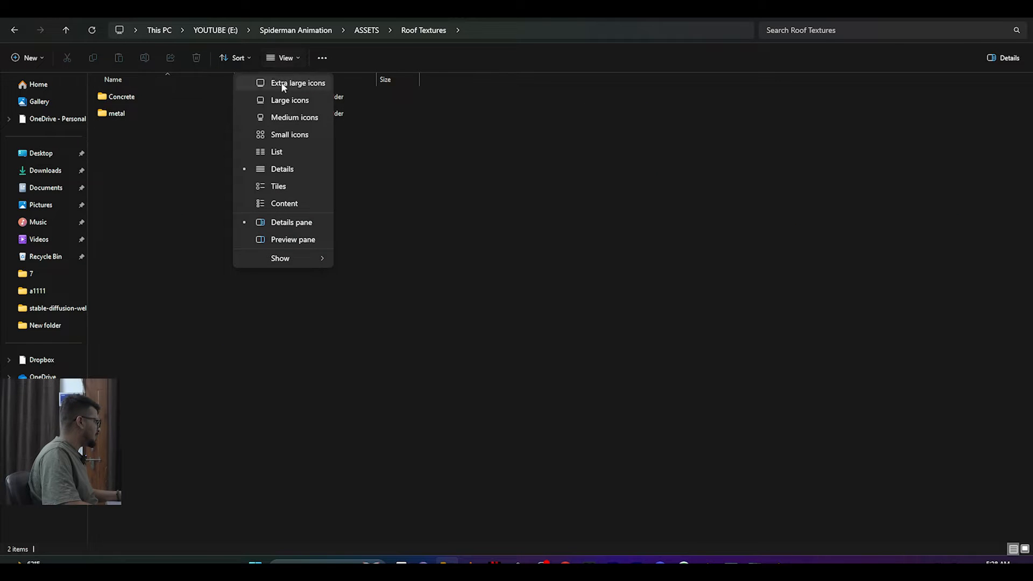
pyautogui.click(283, 83)
pyautogui.doubleClick(195, 166)
# Step: Delete the night city image from the Concrete folder and show the remaining texture files as extra large icons
pyautogui.click(636, 132)
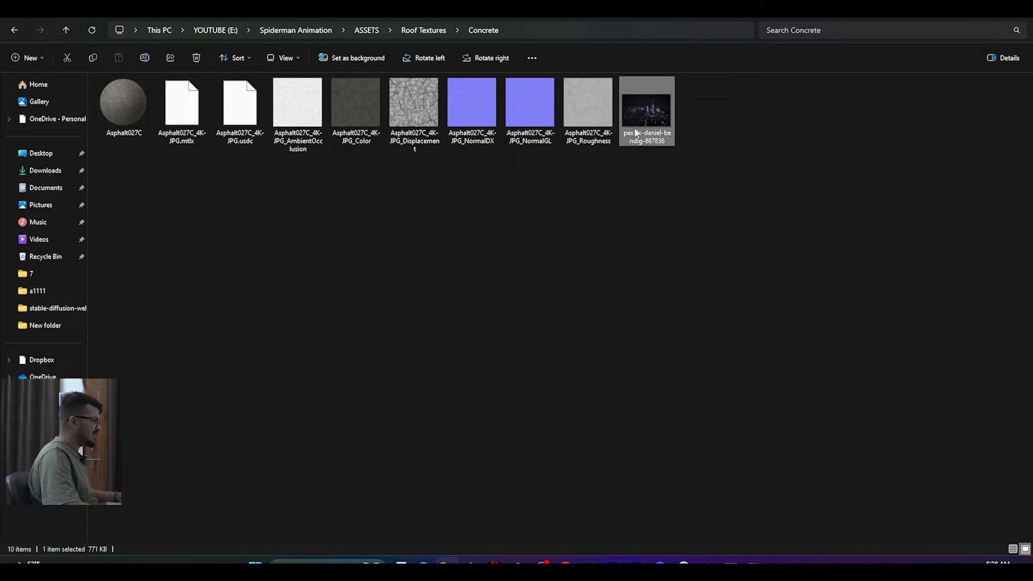
pyautogui.press('Delete')
pyautogui.click(285, 58)
pyautogui.click(285, 85)
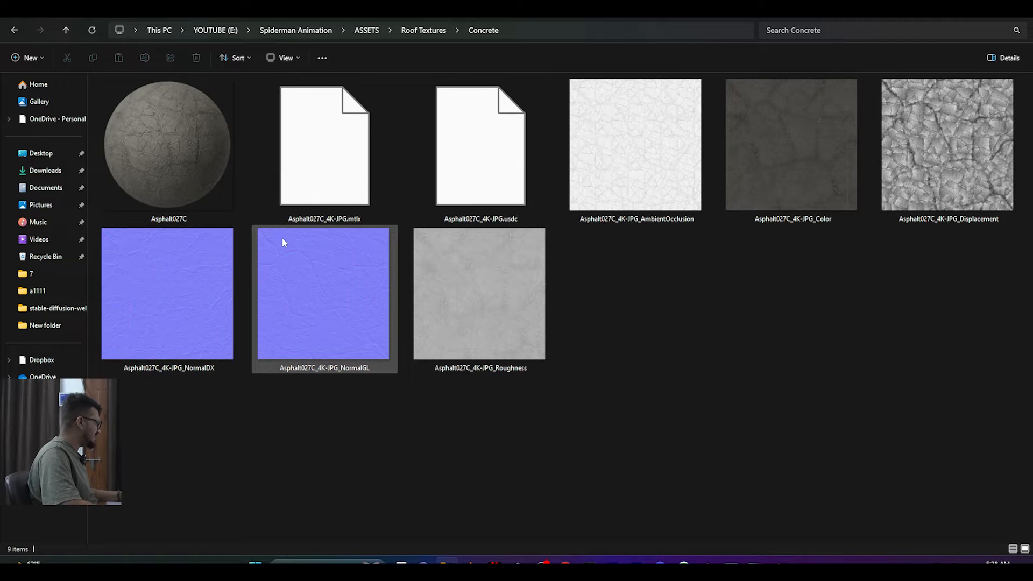
# Step: Examine the texture maps in the metal folder as extra large icons and return to Roof Textures
pyautogui.hotkey('alt', 'Left')
pyautogui.doubleClick(331, 164)
pyautogui.click(283, 58)
pyautogui.click(291, 80)
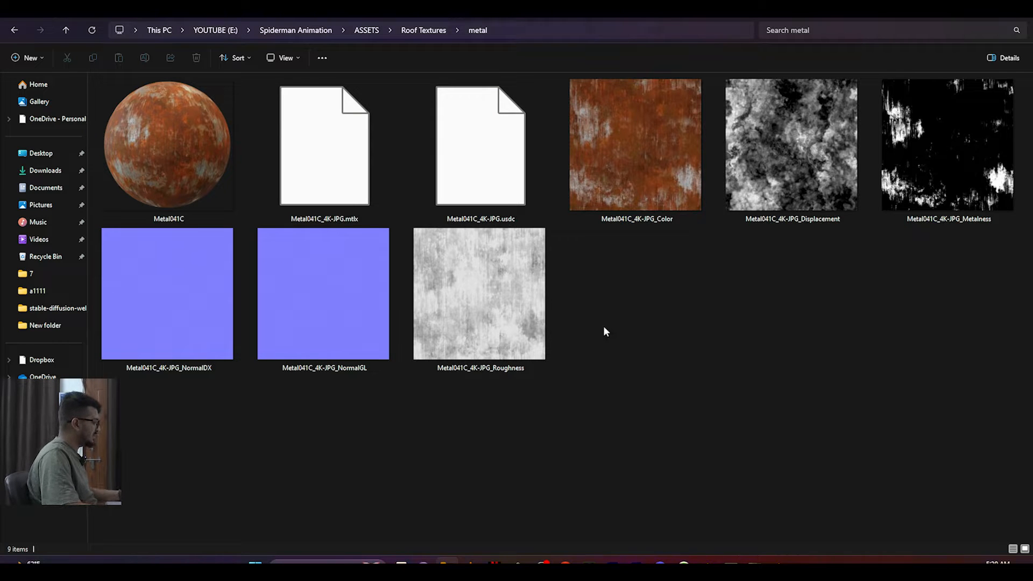
pyautogui.hotkey('alt', 'Left')
# Step: Switch back to Blender, widen the shader editor and create a new material on the roof plane
pyautogui.click(780, 561)
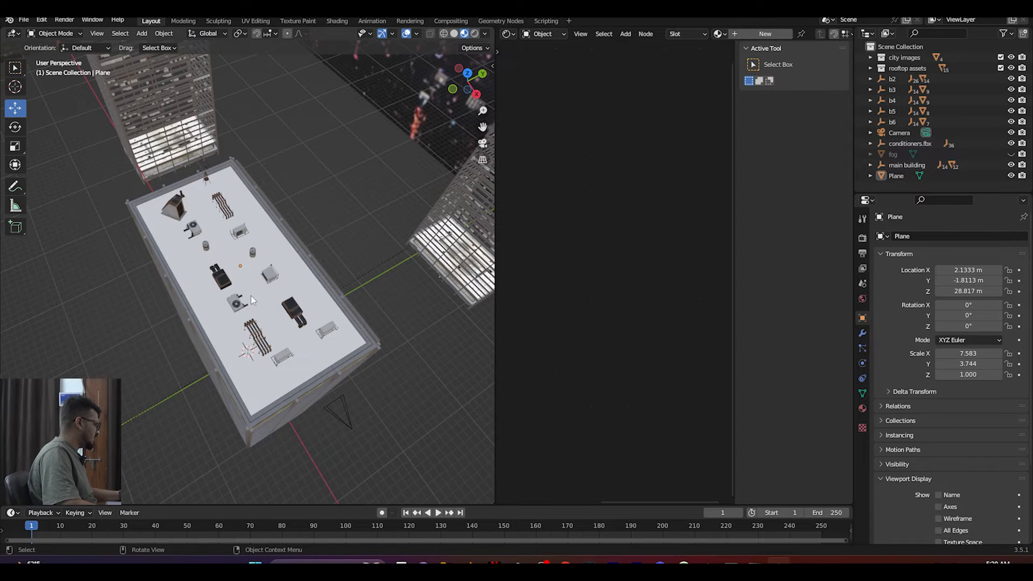
pyautogui.scroll(5, 253, 298)
pyautogui.moveTo(256, 300); pyautogui.dragTo(230, 265, button='middle')
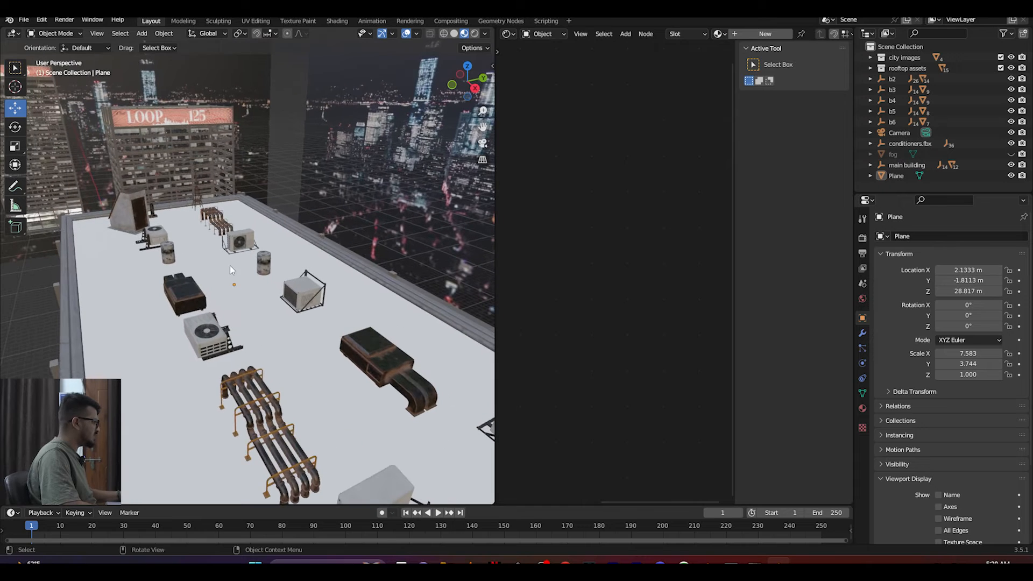
pyautogui.click(218, 270)
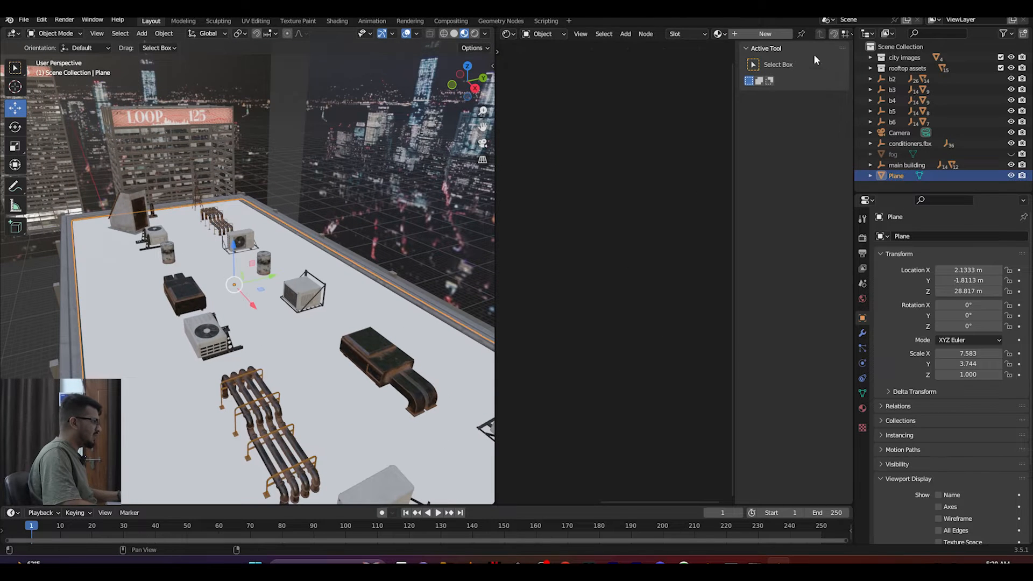
pyautogui.moveTo(498, 171); pyautogui.dragTo(410, 174)
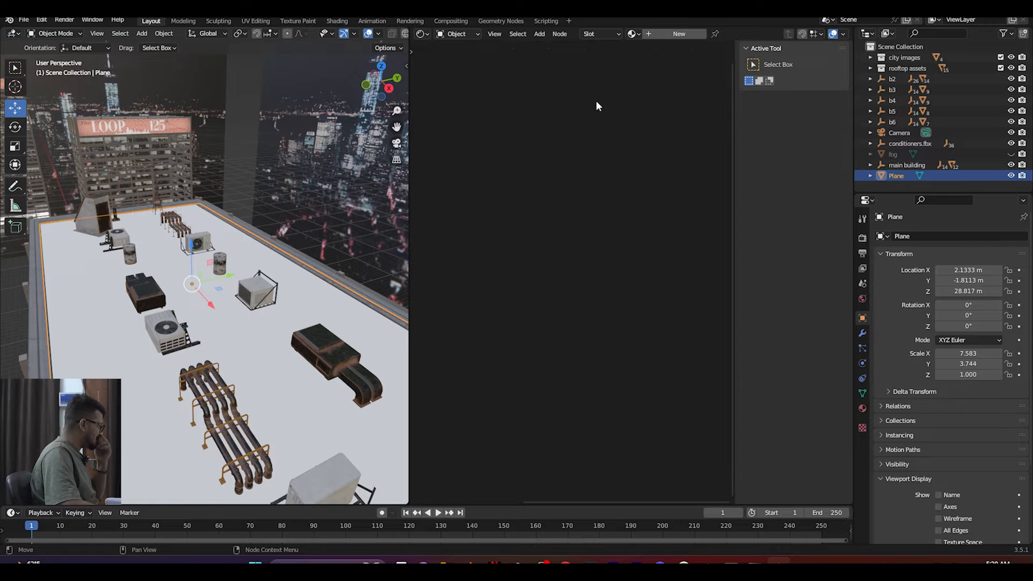
pyautogui.click(664, 34)
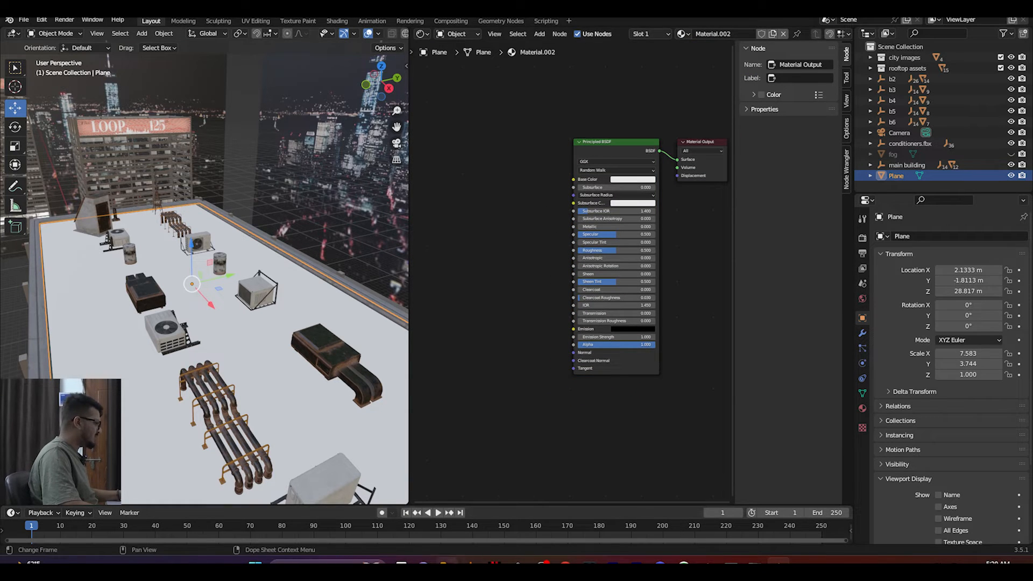
# Step: Bring Asphalt027C_4K-JPG_Color from the Concrete folder into the roof material, link it to Base Color and space the node away from the shader
pyautogui.hotkey('alt', 'Tab')
pyautogui.doubleClick(182, 174)
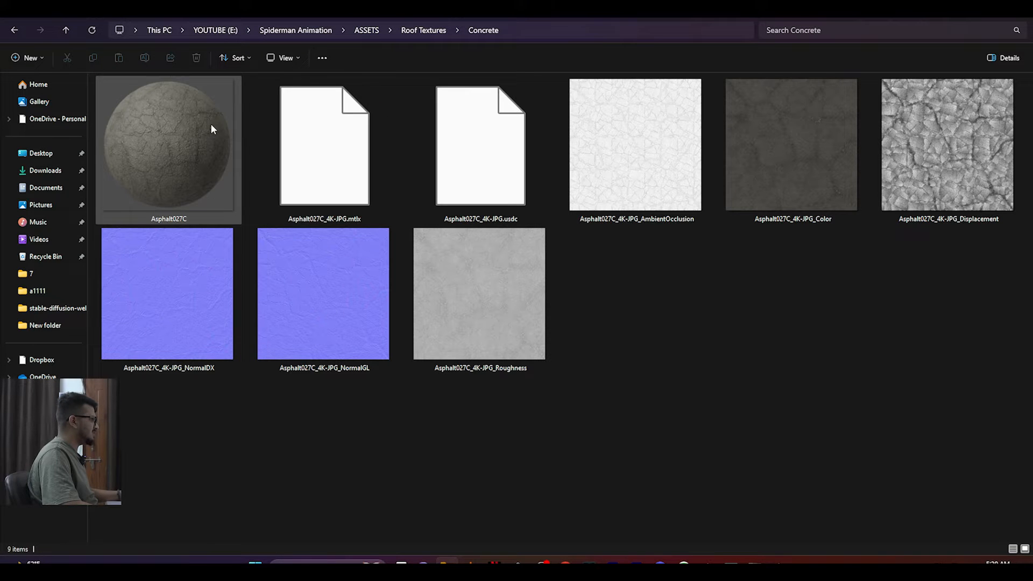
pyautogui.click(825, 173)
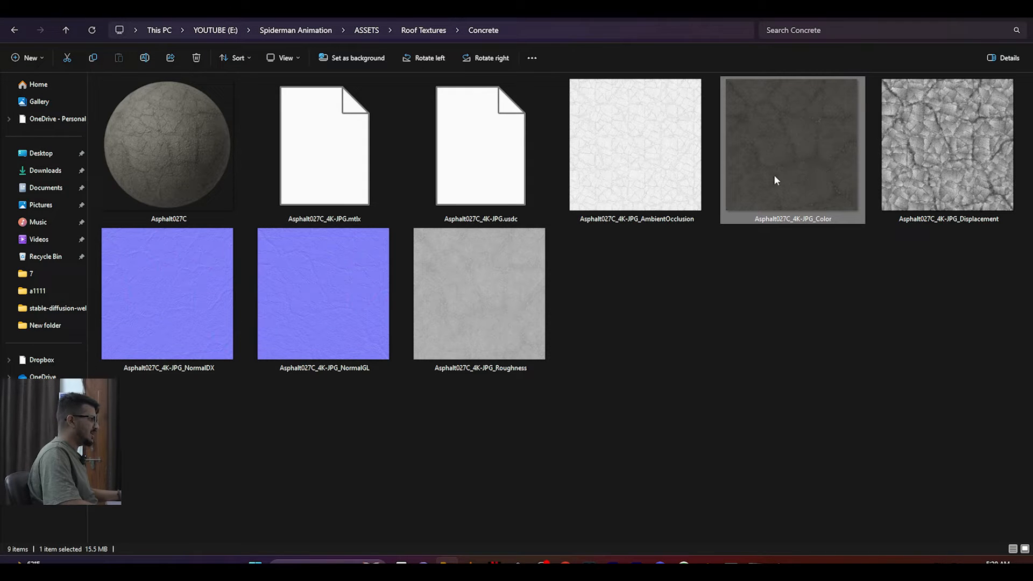
pyautogui.moveTo(778, 152); pyautogui.dragTo(450, 166)
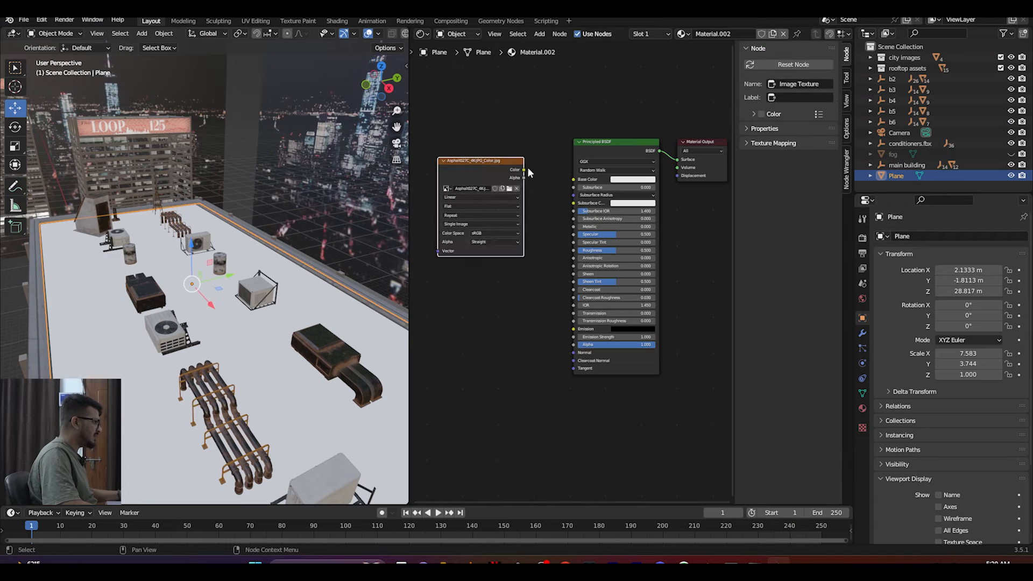
pyautogui.moveTo(524, 170); pyautogui.dragTo(574, 179)
pyautogui.moveTo(517, 267); pyautogui.dragTo(583, 232, button='middle')
pyautogui.scroll(-2, 274, 318)
pyautogui.moveTo(265, 317); pyautogui.dragTo(236, 315, button='middle')
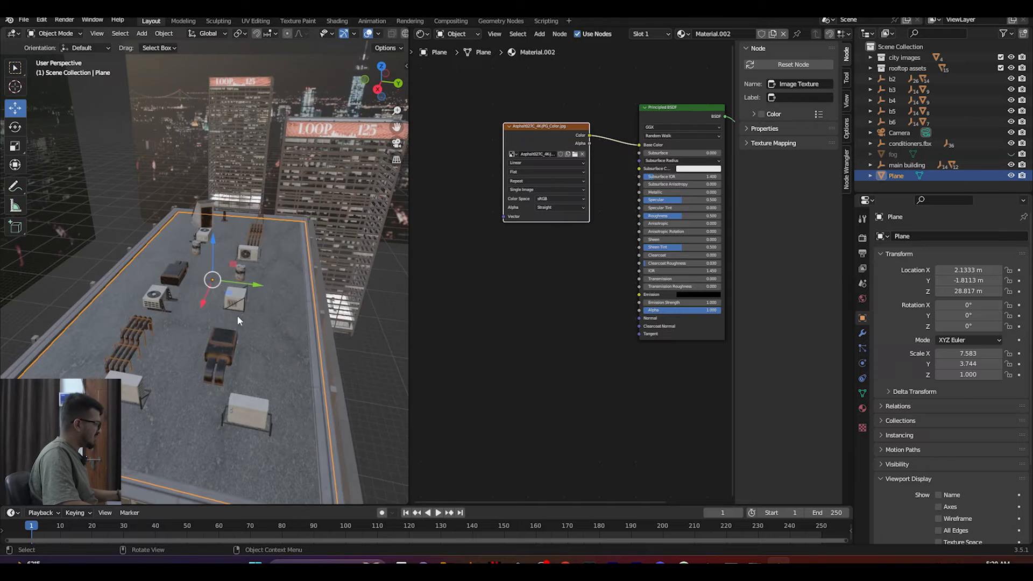
pyautogui.moveTo(546, 135); pyautogui.dragTo(490, 111)
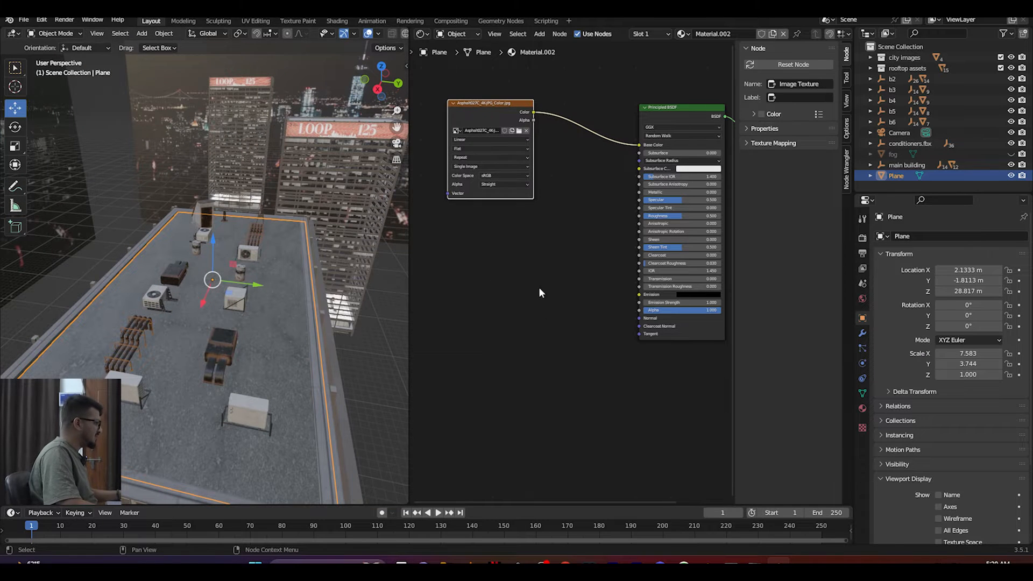
# Step: Bring Asphalt027C_4K-JPG_NormalGL from the Concrete folder into the roof material as an image texture below the color map
pyautogui.click(445, 561)
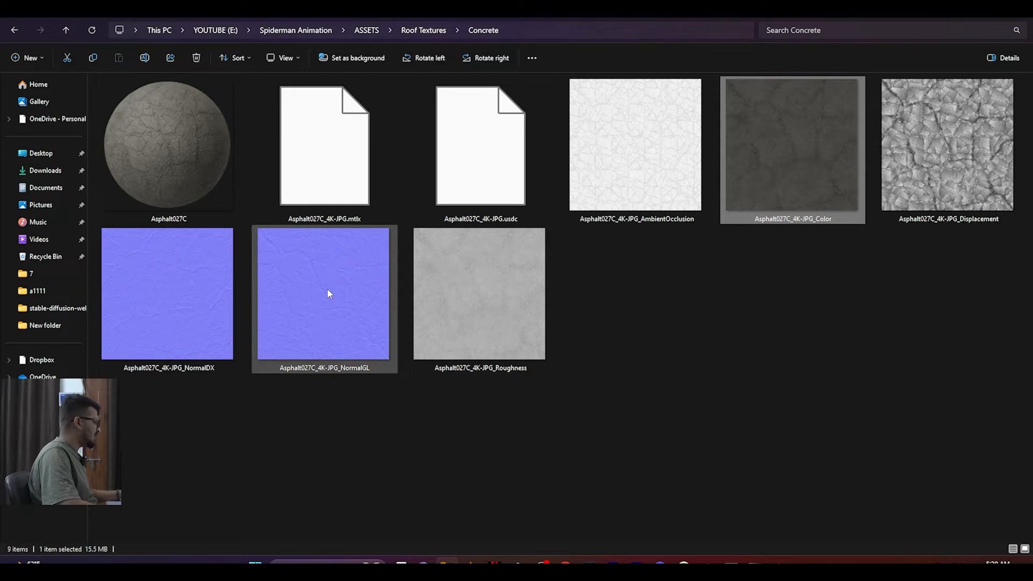
pyautogui.hotkey('alt', 'Left')
pyautogui.doubleClick(175, 157)
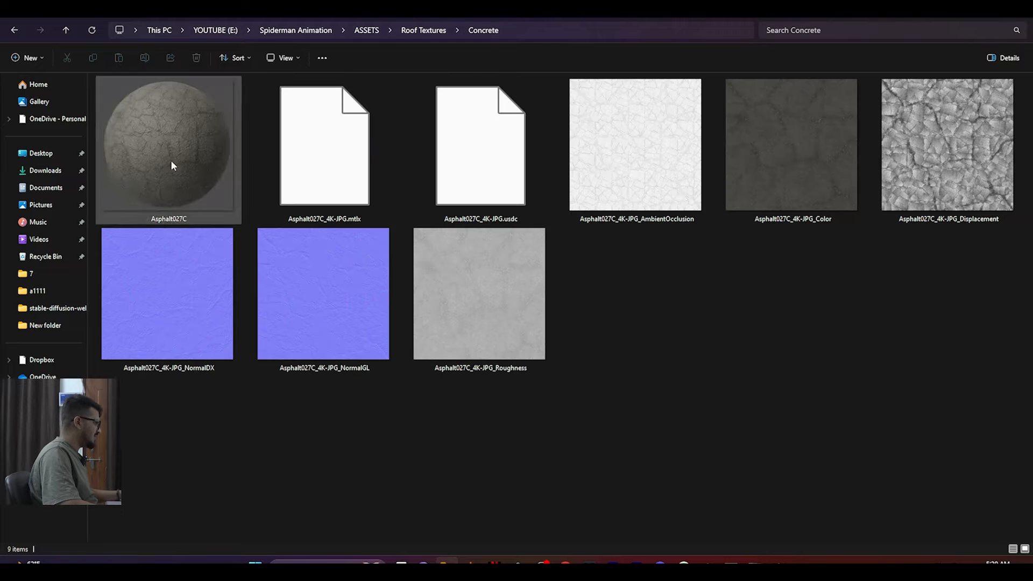
pyautogui.moveTo(305, 311); pyautogui.dragTo(501, 344)
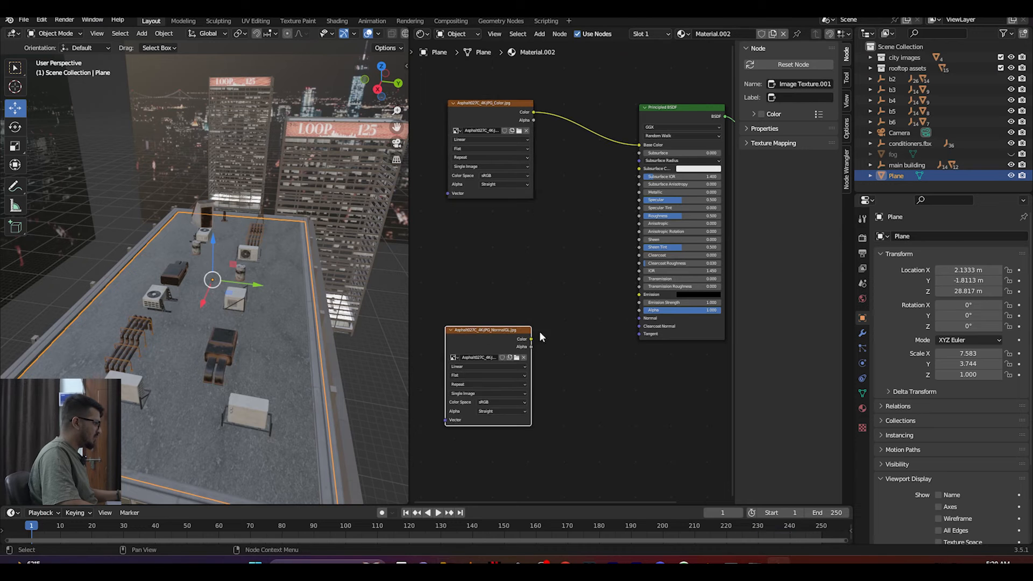
# Step: Add a Normal Map node and link its output to the Principled BSDF's Normal input
pyautogui.hotkey('shift', 'a')
pyautogui.click(585, 336)
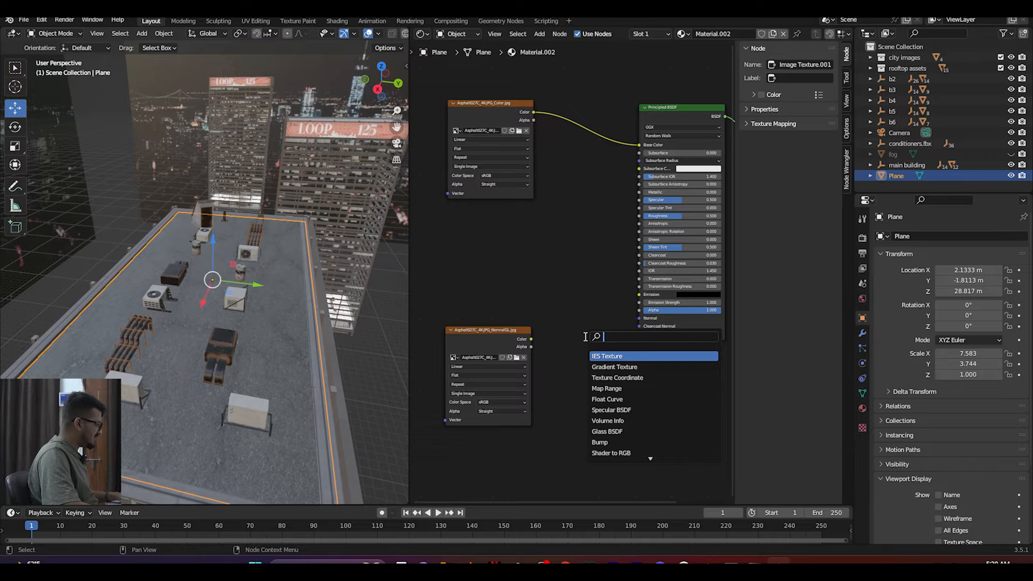
pyautogui.write('normal')
pyautogui.click(605, 364)
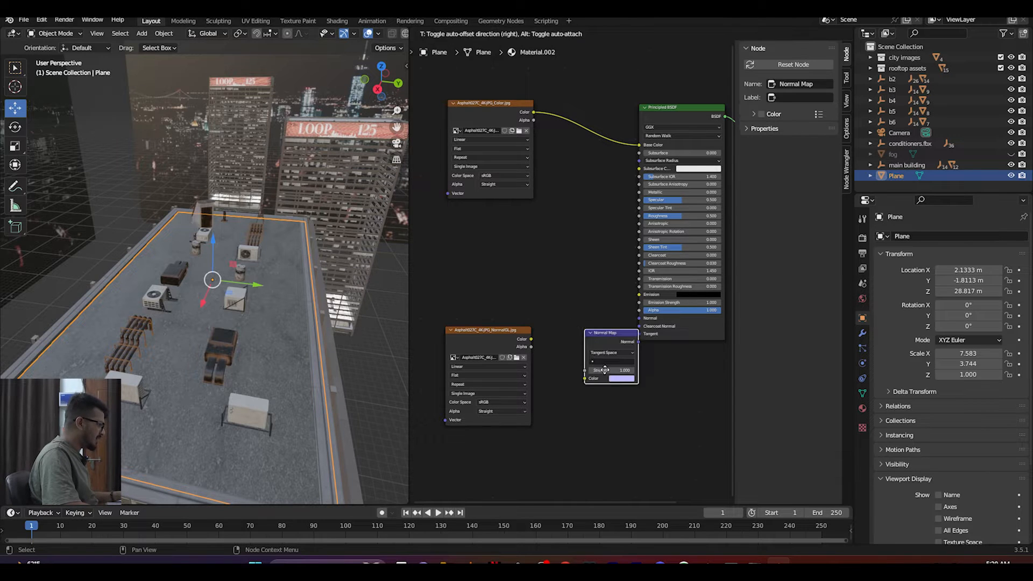
pyautogui.click(575, 348)
pyautogui.moveTo(608, 319); pyautogui.dragTo(639, 318)
# Step: Reposition the NormalGL texture node and link its Color output to the Normal Map's Color input
pyautogui.moveTo(474, 331); pyautogui.dragTo(511, 308, button='middle')
pyautogui.moveTo(511, 308); pyautogui.dragTo(453, 342)
pyautogui.scroll(3, 528, 380)
pyautogui.moveTo(494, 370); pyautogui.dragTo(597, 349)
pyautogui.moveTo(476, 331); pyautogui.dragTo(542, 297, button='middle')
pyautogui.scroll(-4, 603, 320)
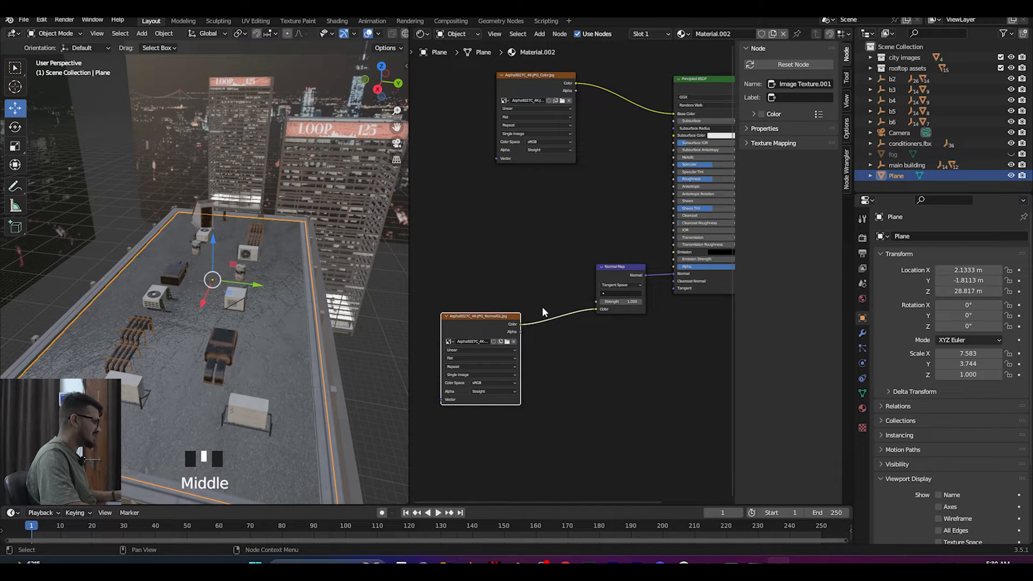
# Step: Bring Metal041C_4K-JPG_Roughness from the metal folder into the roof material as an image texture beside the color and normal maps
pyautogui.moveTo(444, 565)
pyautogui.click(446, 506)
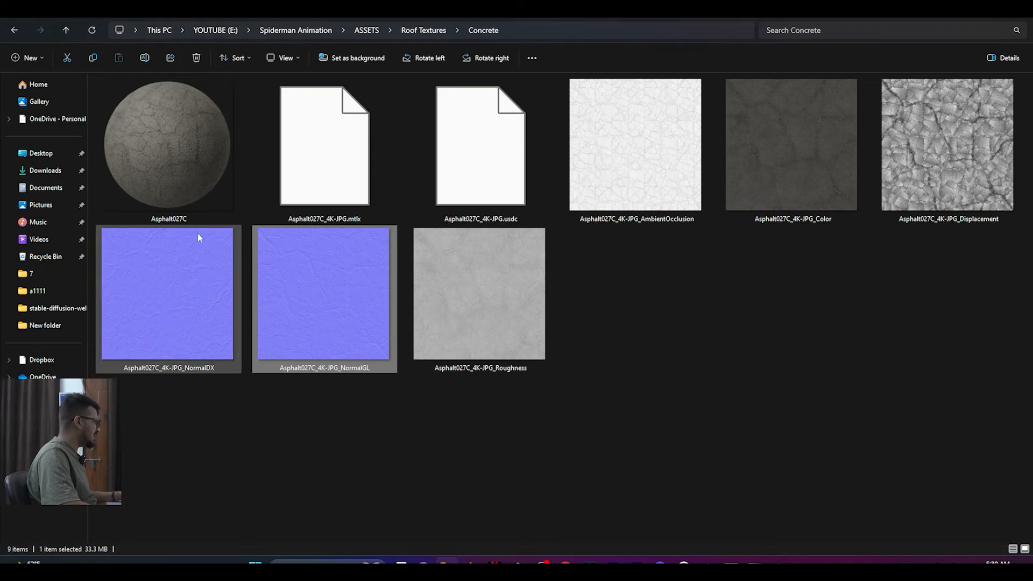
pyautogui.hotkey('alt', 'Up')
pyautogui.doubleClick(298, 160)
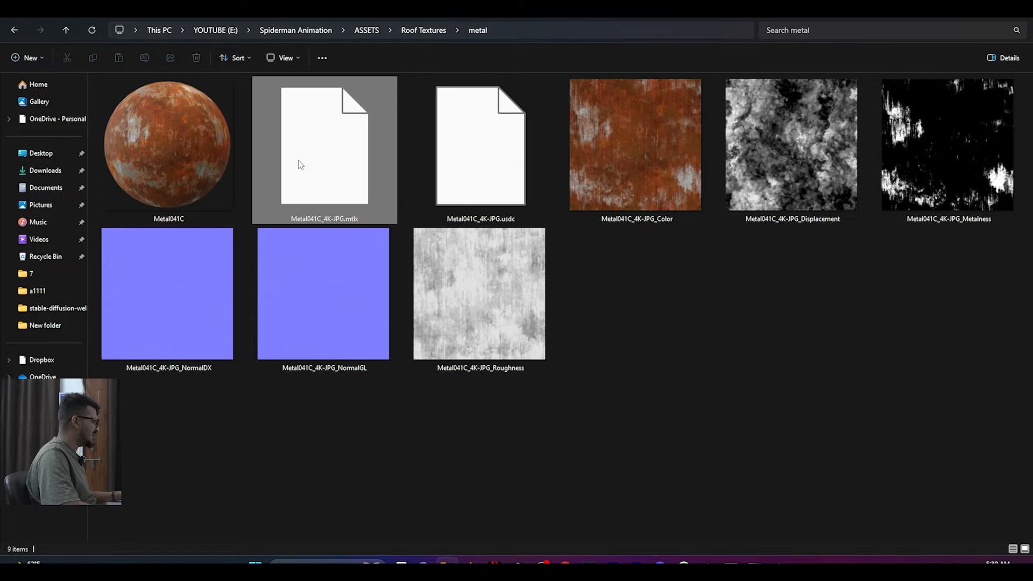
pyautogui.click(668, 286)
pyautogui.click(529, 343)
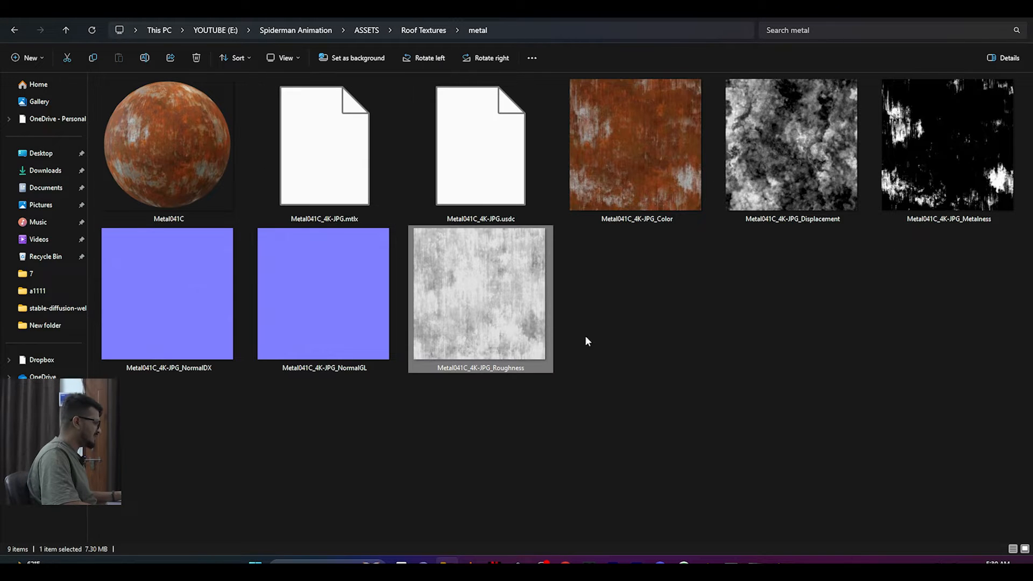
pyautogui.moveTo(508, 316); pyautogui.dragTo(748, 541)
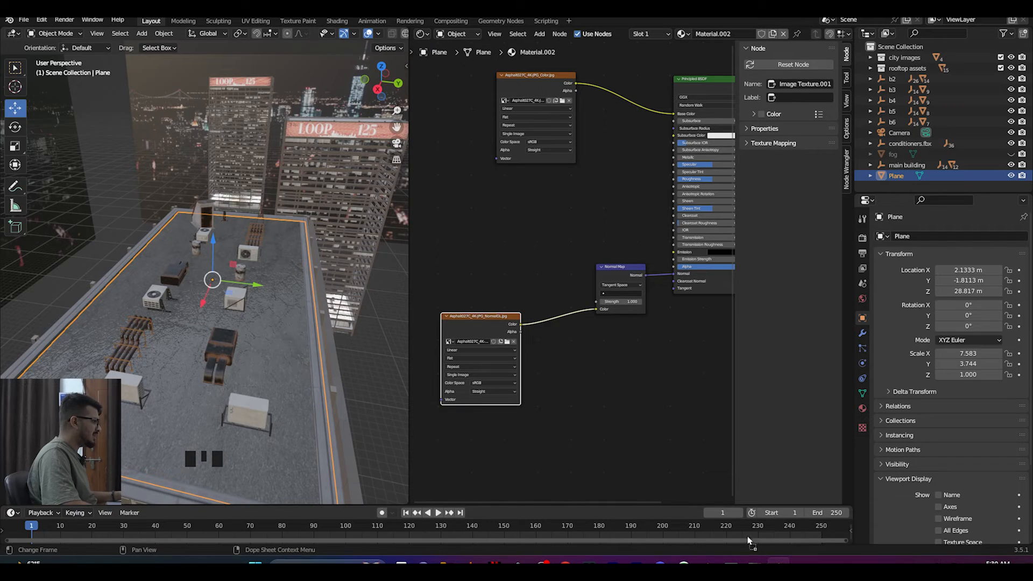
pyautogui.moveTo(425, 205); pyautogui.dragTo(425, 203)
pyautogui.moveTo(511, 241); pyautogui.dragTo(528, 247, button='middle')
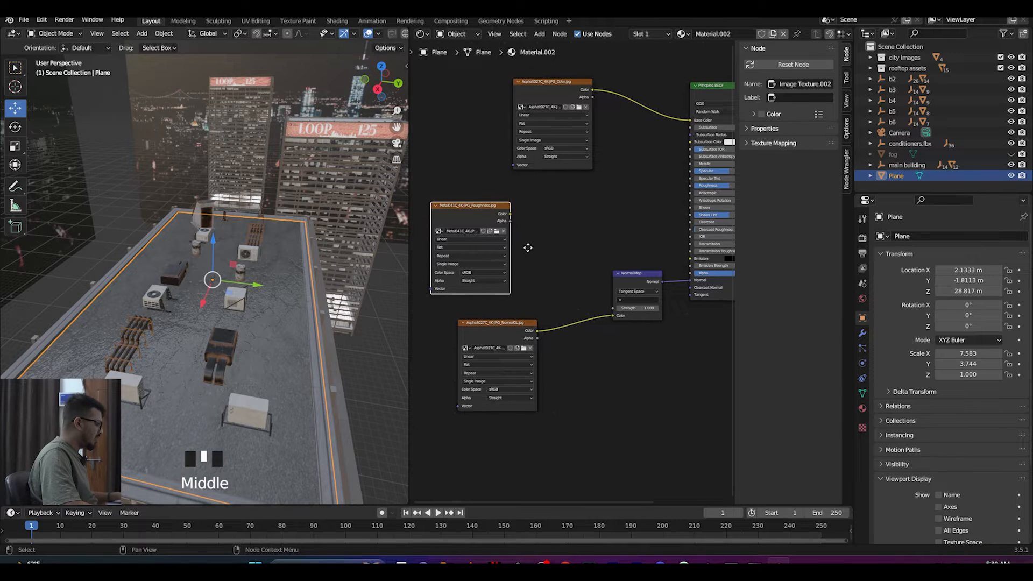
# Step: Add a ColorRamp node beside the metal roughness texture and link its Color output to the Normal Map's Strength input
pyautogui.hotkey('shift', 'a')
pyautogui.write('c')
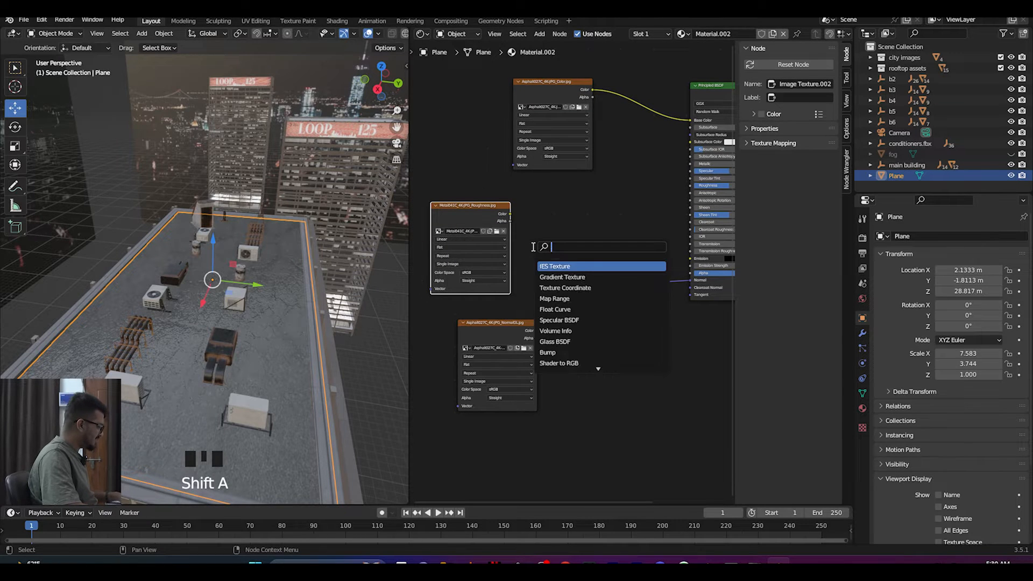
pyautogui.write('olo')
pyautogui.click(562, 267)
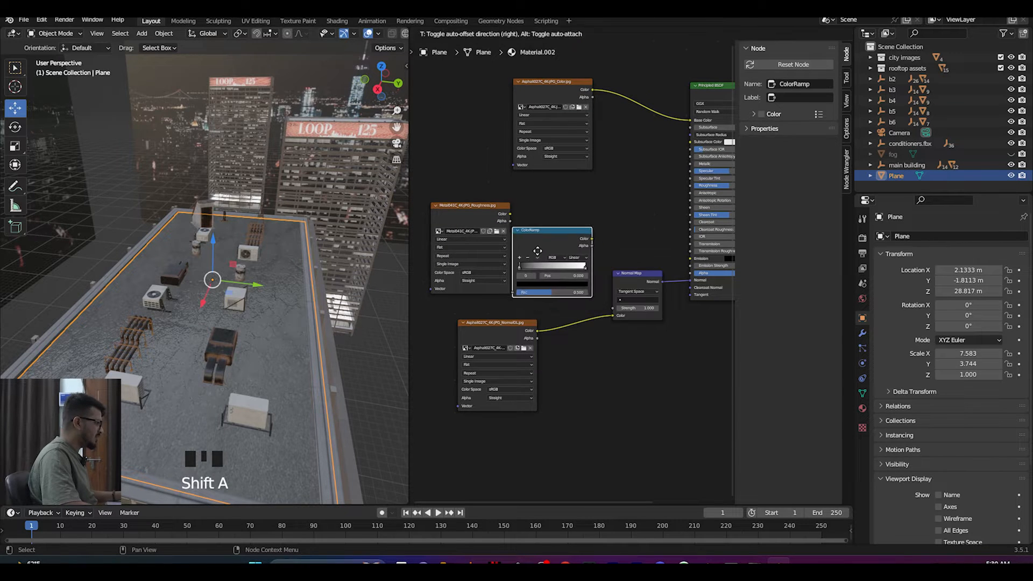
pyautogui.click(600, 236)
pyautogui.moveTo(599, 236); pyautogui.dragTo(614, 310)
pyautogui.moveTo(598, 234); pyautogui.dragTo(604, 254)
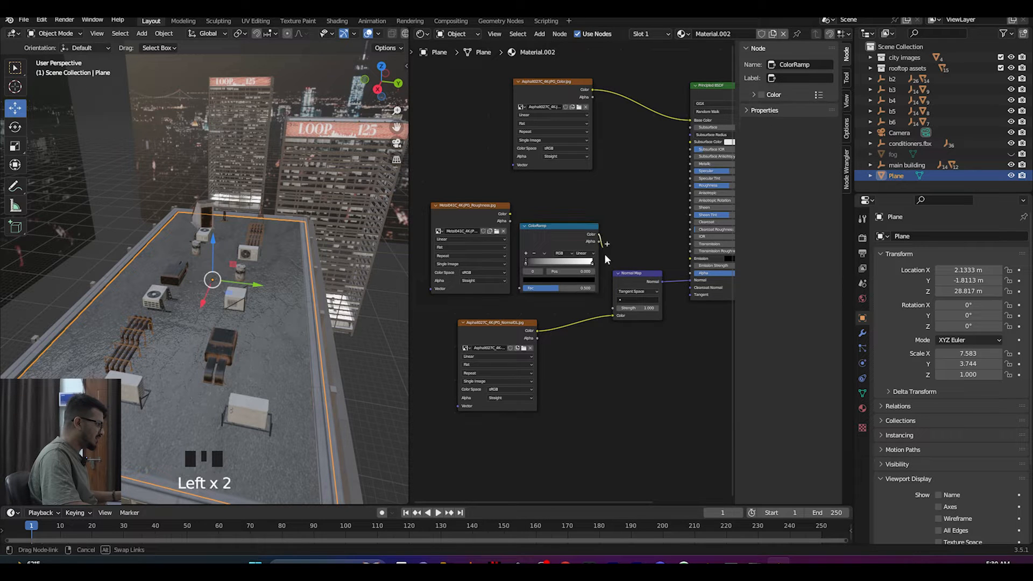
pyautogui.moveTo(611, 307); pyautogui.dragTo(610, 303)
# Step: Link the metal roughness texture's Color output to the ColorRamp's Fac input and inspect the roof surface
pyautogui.moveTo(481, 207); pyautogui.dragTo(517, 215, button='middle')
pyautogui.moveTo(518, 215); pyautogui.dragTo(556, 299)
pyautogui.scroll(2, 506, 231)
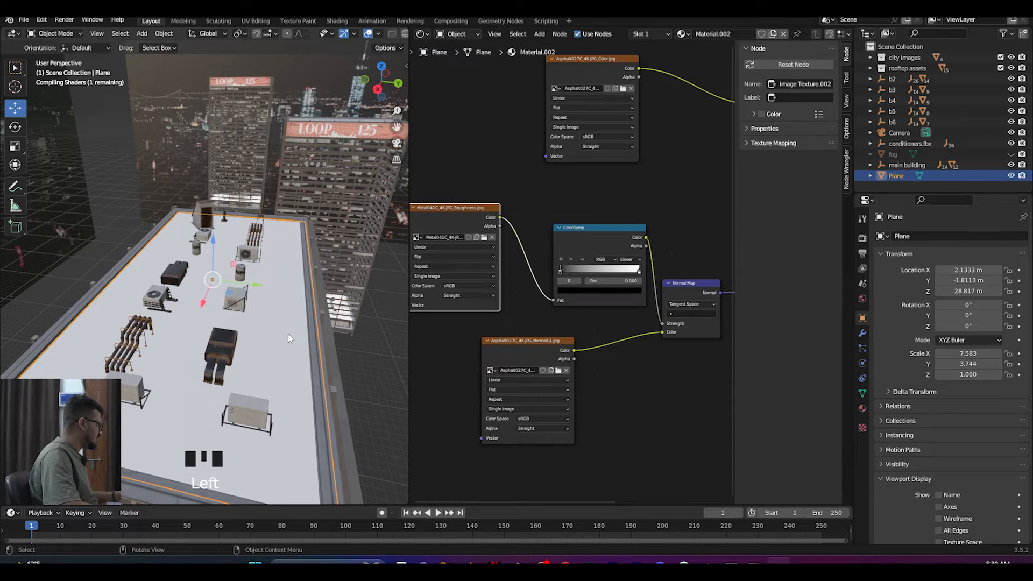
pyautogui.scroll(4, 286, 333)
pyautogui.scroll(-3, 270, 302)
pyautogui.moveTo(269, 302); pyautogui.dragTo(221, 245, button='middle')
pyautogui.scroll(2, 309, 319)
pyautogui.scroll(-2, 226, 369)
pyautogui.scroll(-1, 608, 240)
# Step: Lower the roof material's Principled BSDF Roughness to 0.155
pyautogui.moveTo(608, 239); pyautogui.dragTo(662, 235, button='middle')
pyautogui.scroll(6, 623, 258)
pyautogui.click(674, 219)
pyautogui.moveTo(674, 219); pyautogui.dragTo(654, 219)
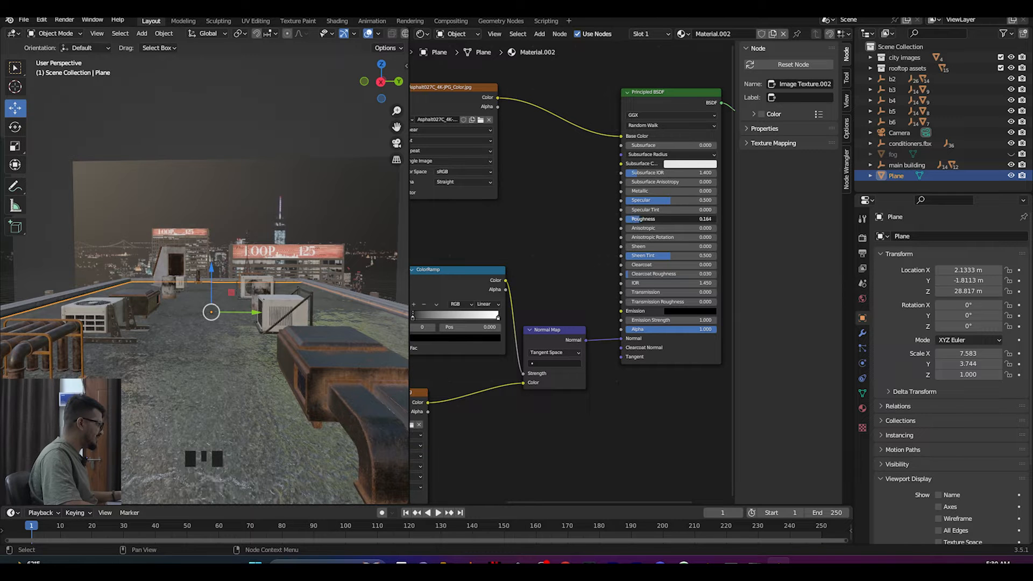
pyautogui.scroll(-3, 284, 289)
pyautogui.moveTo(262, 302); pyautogui.dragTo(251, 321, button='middle')
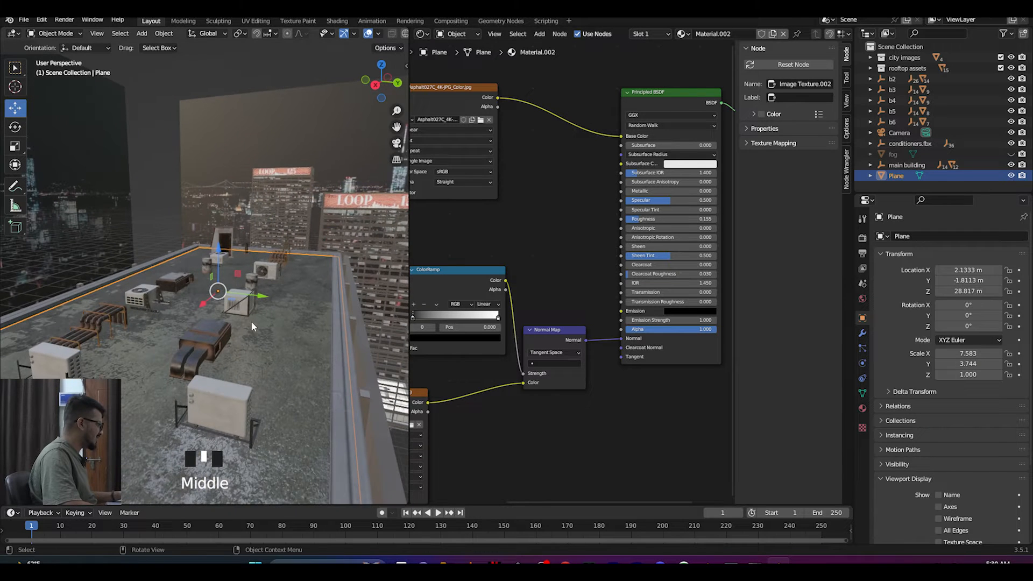
# Step: Move the ColorRamp's black stop to position 0.486 to sharpen the contrast of the normal strength mask
pyautogui.moveTo(470, 364); pyautogui.dragTo(557, 319, button='middle')
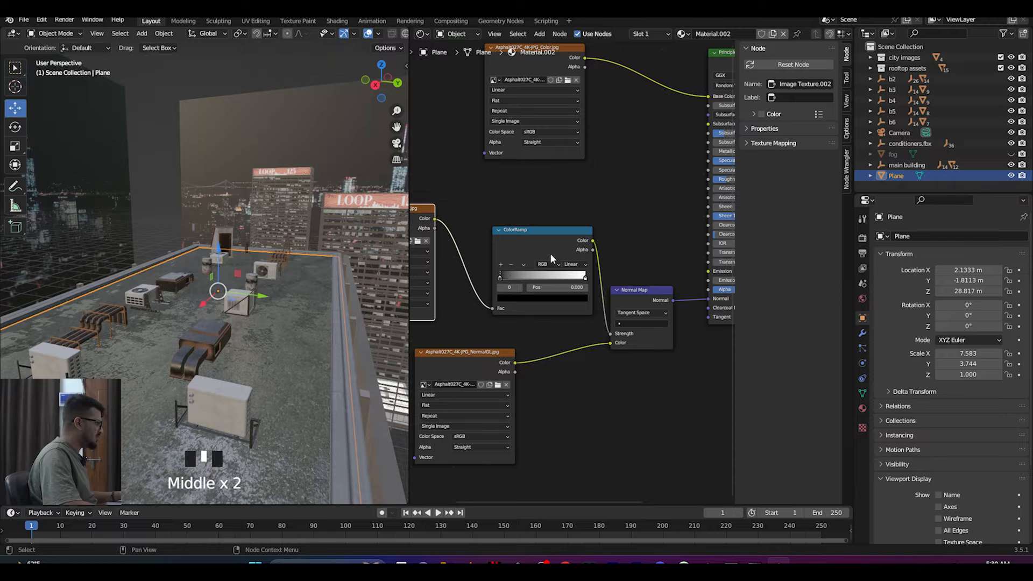
pyautogui.moveTo(499, 277); pyautogui.dragTo(543, 274)
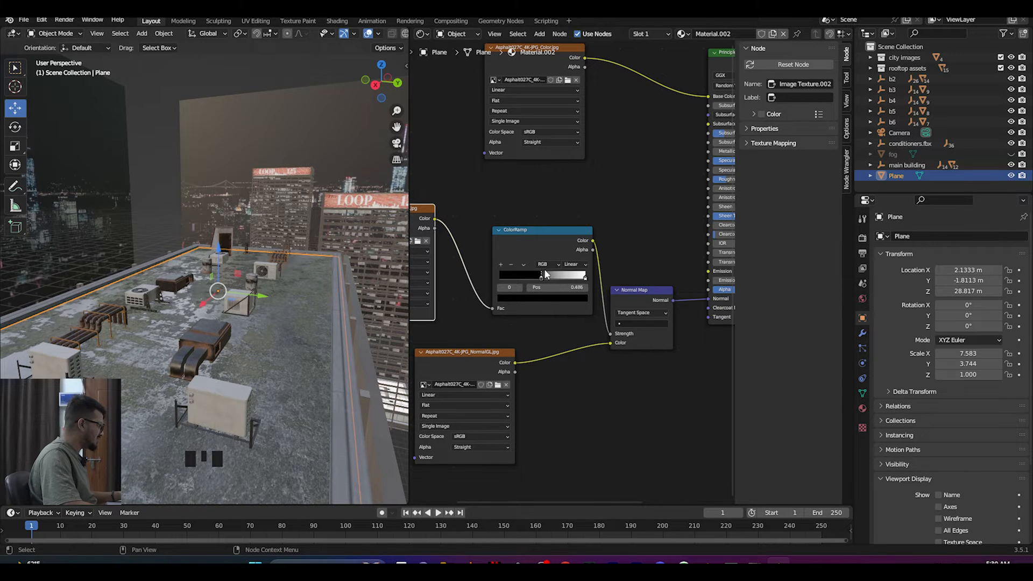
pyautogui.moveTo(233, 355); pyautogui.dragTo(264, 342, button='middle')
pyautogui.scroll(-2, 248, 332)
pyautogui.scroll(-2, 456, 314)
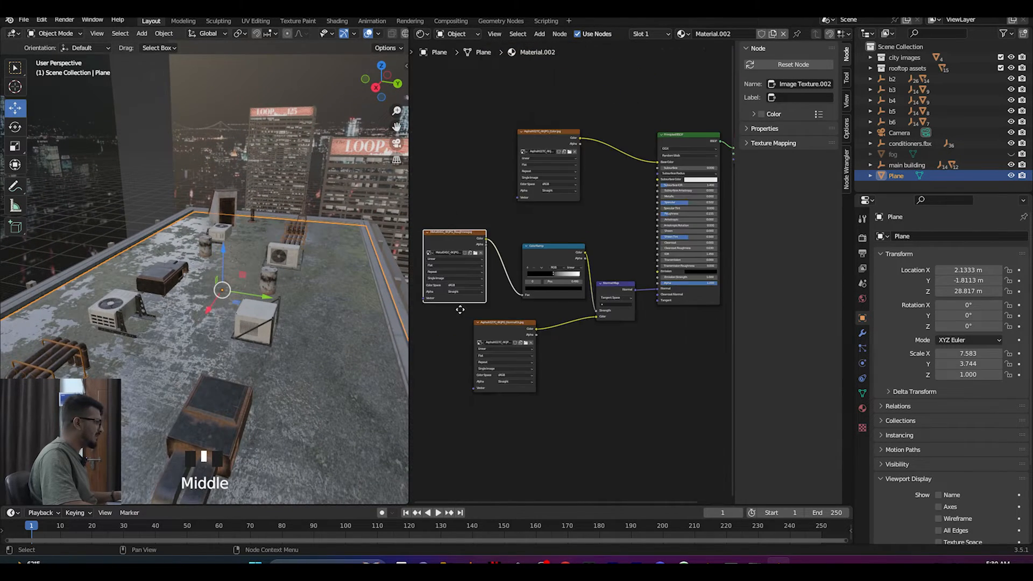
# Step: Add Texture Coordinate and Mapping nodes to the metal roughness texture with Node Wrangler's texture setup
pyautogui.moveTo(456, 313); pyautogui.dragTo(567, 318, button='middle')
pyautogui.scroll(4, 547, 282)
pyautogui.click(544, 231)
pyautogui.click(554, 233)
pyautogui.click(552, 232)
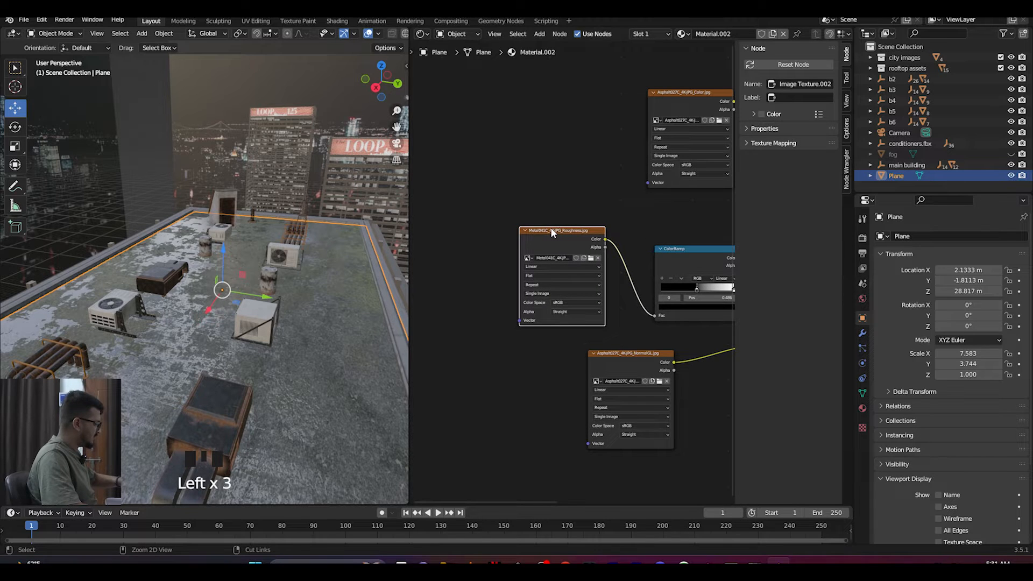
pyautogui.hotkey('ctrl', 't')
pyautogui.moveTo(458, 235); pyautogui.dragTo(505, 225, button='middle')
# Step: Space the mapping nodes away from the textures and link the Mapping Vector output to the asphalt color and NormalGL textures' Vector inputs
pyautogui.moveTo(520, 233); pyautogui.dragTo(462, 157)
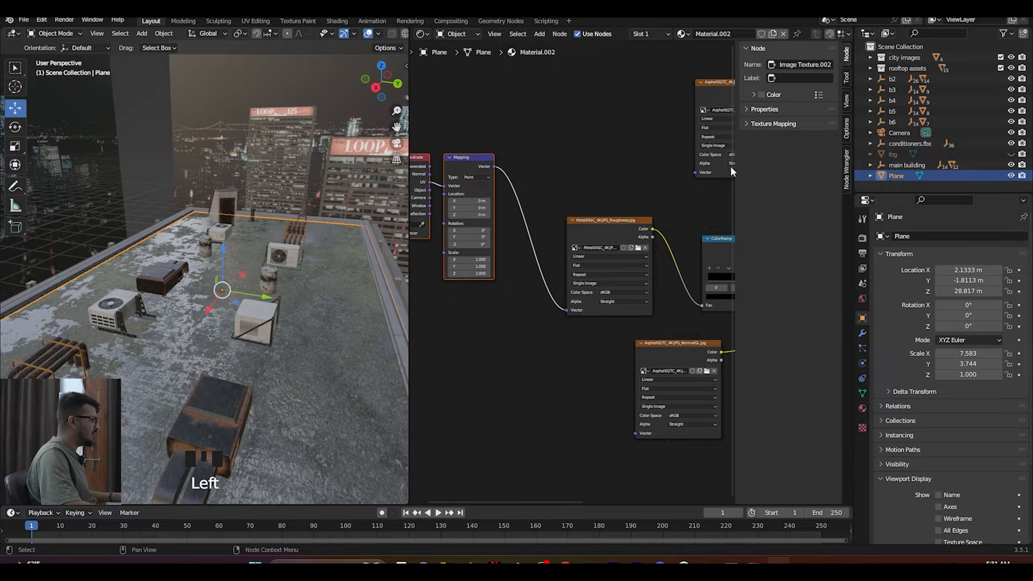
pyautogui.moveTo(695, 172); pyautogui.dragTo(492, 167)
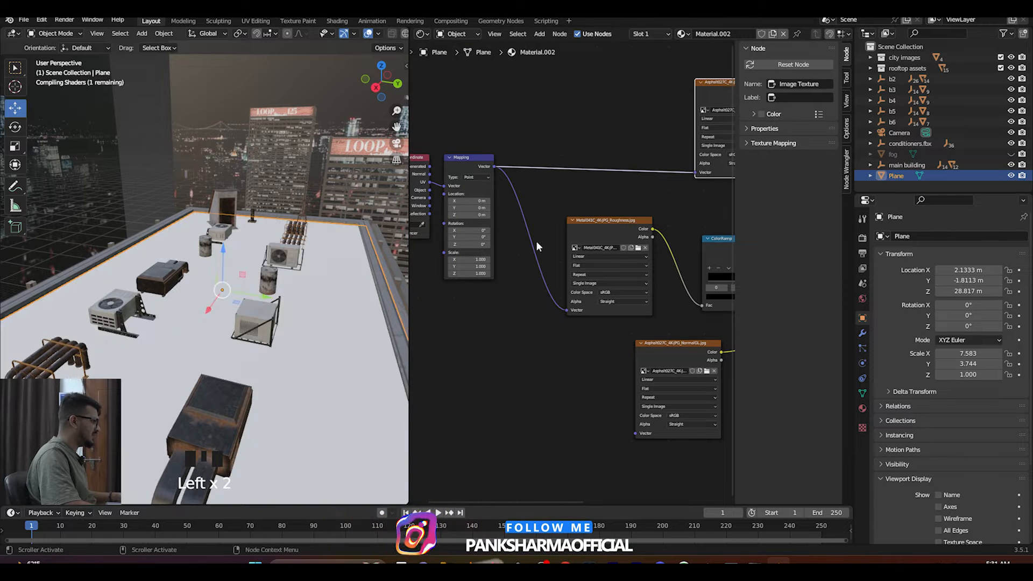
pyautogui.moveTo(635, 433); pyautogui.dragTo(493, 165)
pyautogui.moveTo(479, 283); pyautogui.dragTo(571, 285, button='middle')
pyautogui.scroll(4, 540, 389)
pyautogui.moveTo(589, 283); pyautogui.dragTo(566, 283)
pyautogui.hotkey('ctrl', 'z')
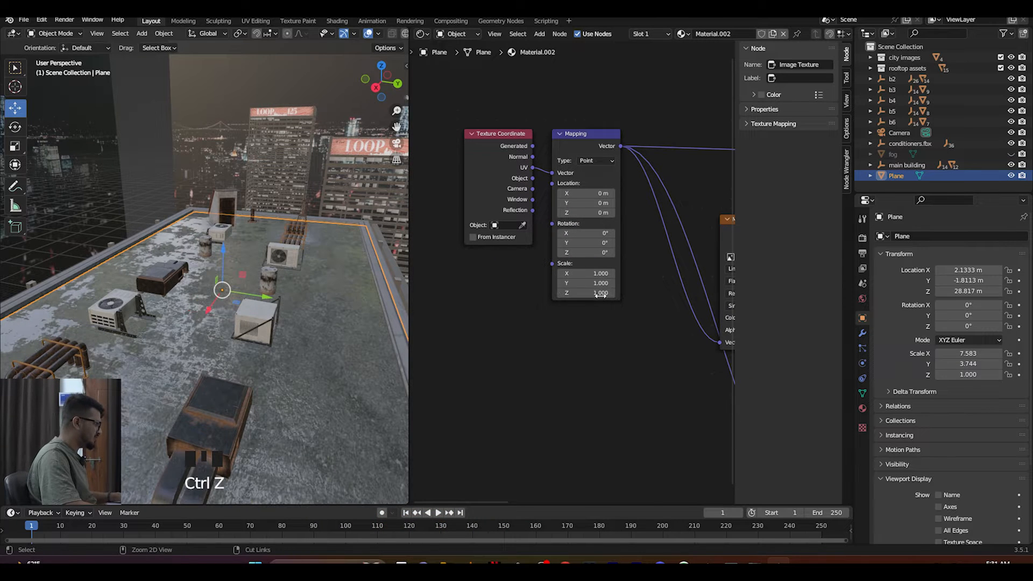
pyautogui.hotkey('ctrl', 'z')
# Step: Set the Mapping node's scale to X 2.200 and Y 1.900, check the roof from several angles and save the file
pyautogui.moveTo(587, 283); pyautogui.dragTo(618, 273)
pyautogui.moveTo(242, 378); pyautogui.dragTo(269, 364, button='middle')
pyautogui.moveTo(172, 350); pyautogui.dragTo(125, 386, button='middle')
pyautogui.scroll(8, 162, 366)
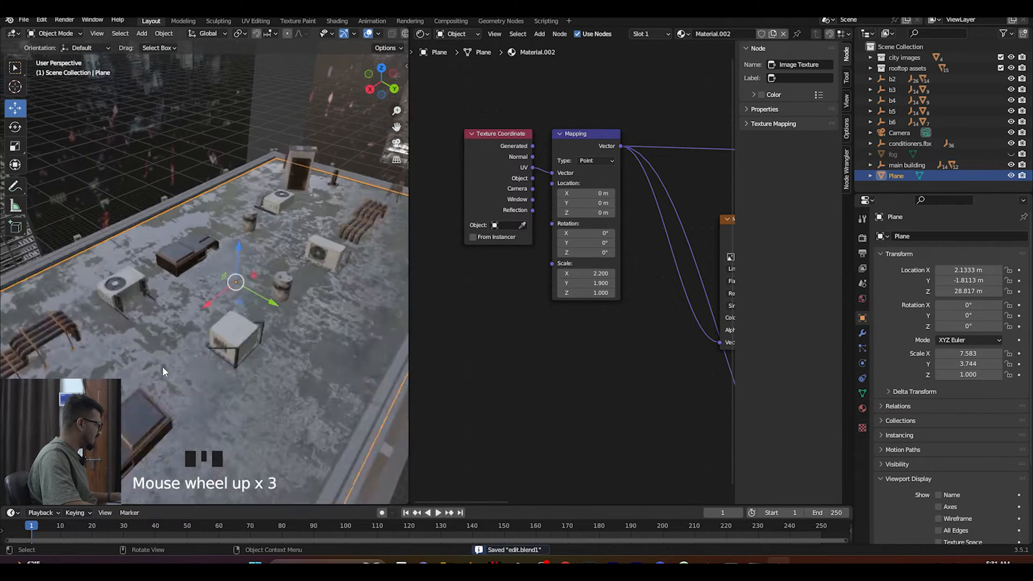
pyautogui.moveTo(201, 356); pyautogui.dragTo(296, 290, button='middle')
pyautogui.scroll(-2, 265, 349)
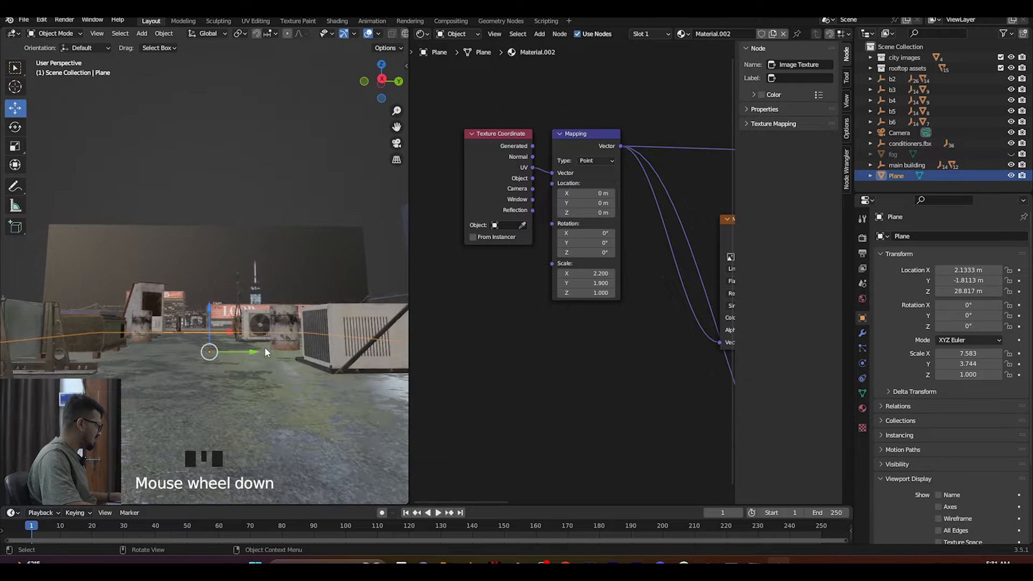
pyautogui.moveTo(253, 338); pyautogui.dragTo(245, 378, button='middle')
pyautogui.scroll(-5, 230, 365)
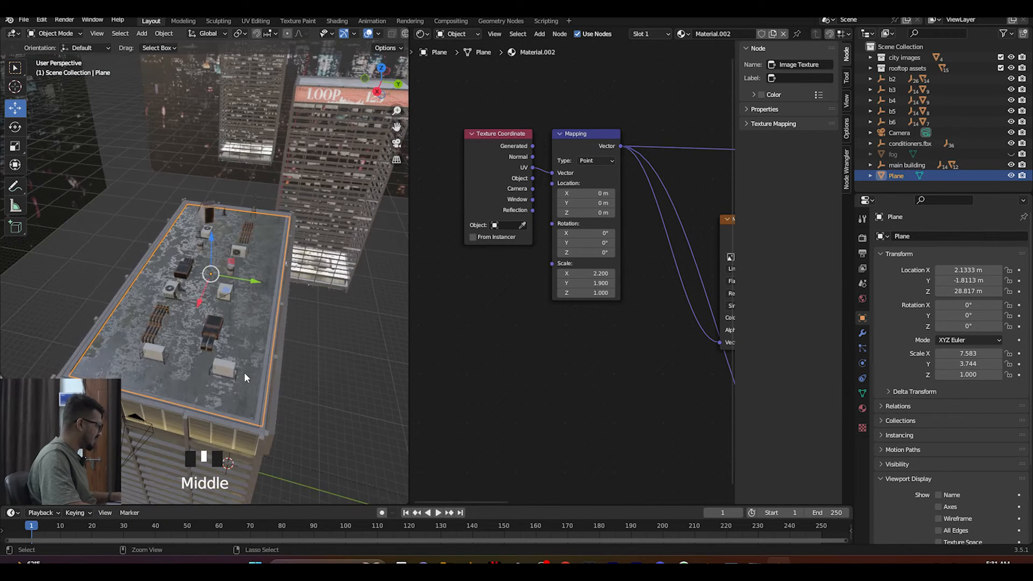
pyautogui.hotkey('ctrl', 's')
# Step: Unhide the fog cube enclosing the city and select it
pyautogui.click(92, 247)
pyautogui.scroll(-15, 135, 269)
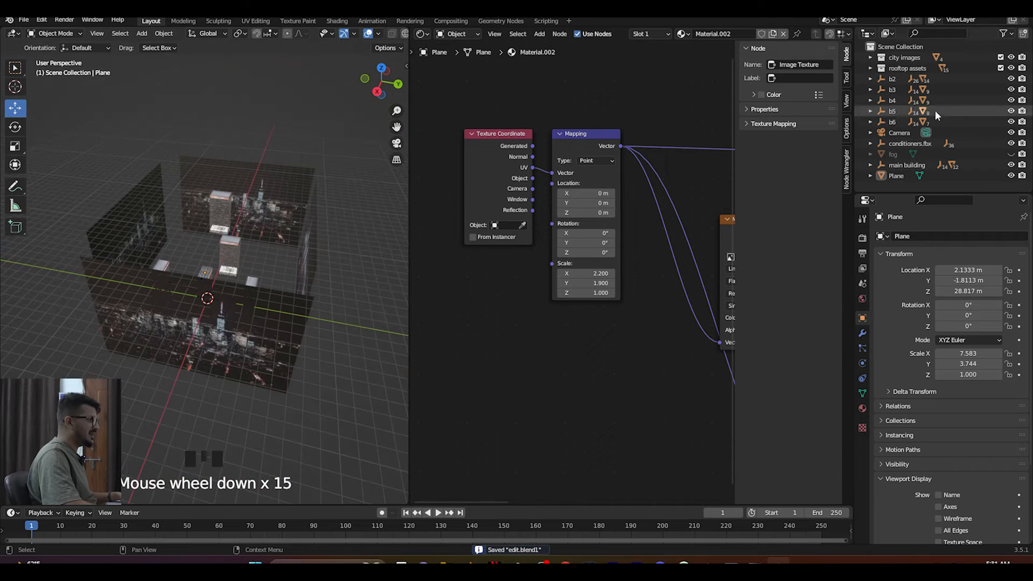
pyautogui.click(1010, 155)
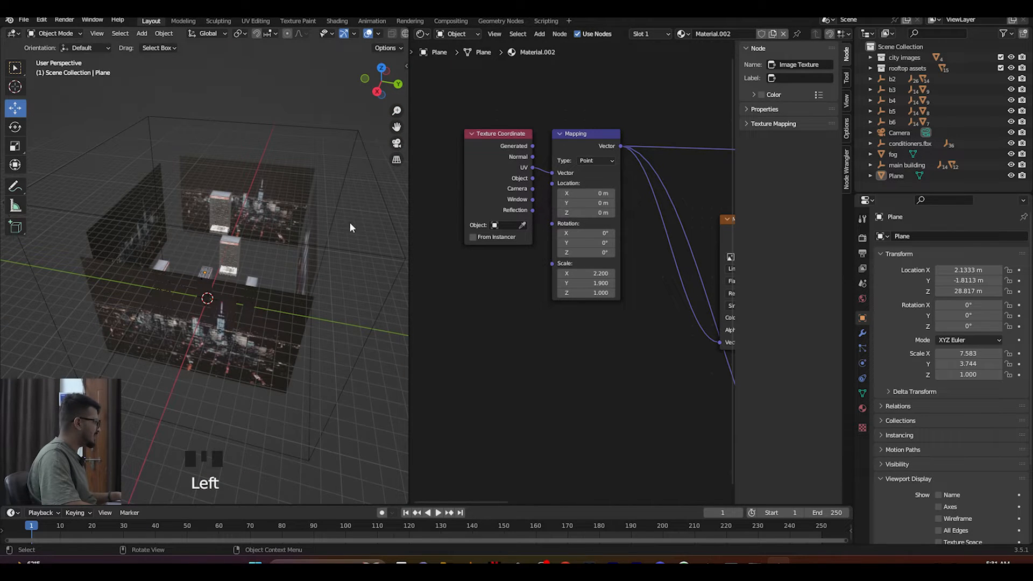
pyautogui.click(243, 119)
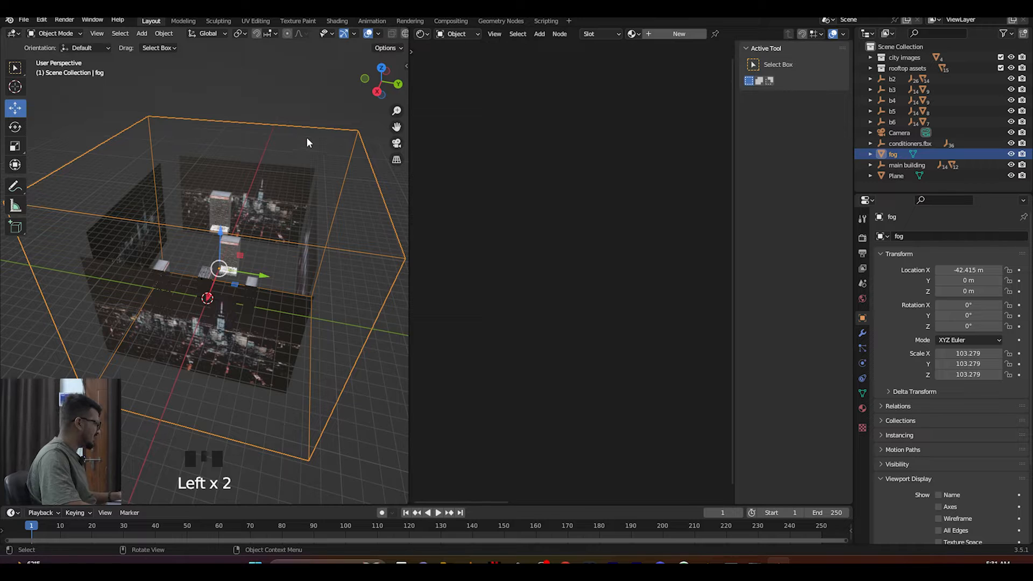
# Step: Create a new material for the fog cube and delete its Principled BSDF node
pyautogui.click(680, 35)
pyautogui.moveTo(565, 202); pyautogui.dragTo(523, 220, button='middle')
pyautogui.scroll(-20, 564, 257)
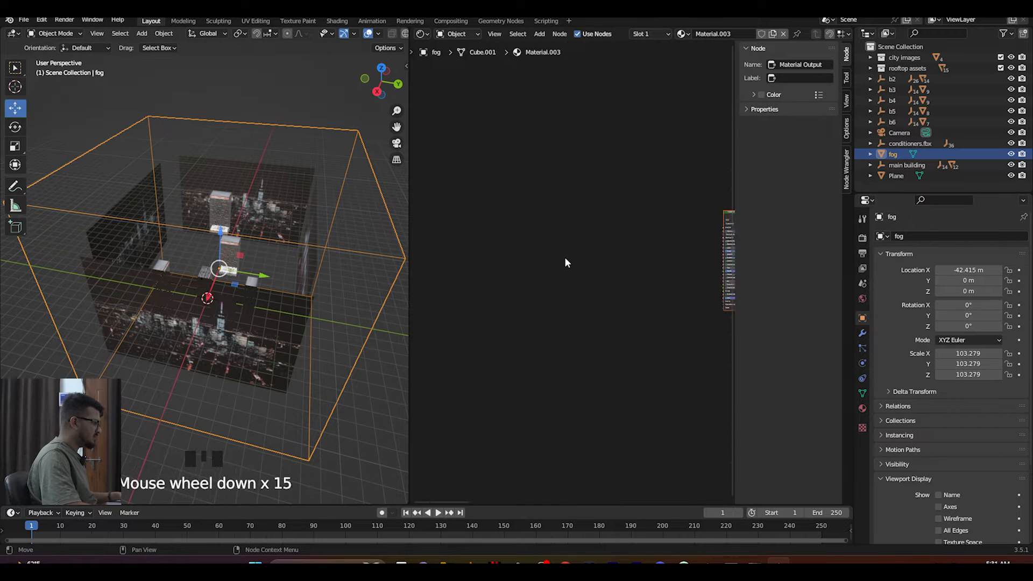
pyautogui.moveTo(604, 272); pyautogui.dragTo(526, 291, button='middle')
pyautogui.scroll(13, 524, 291)
pyautogui.scroll(4, 524, 285)
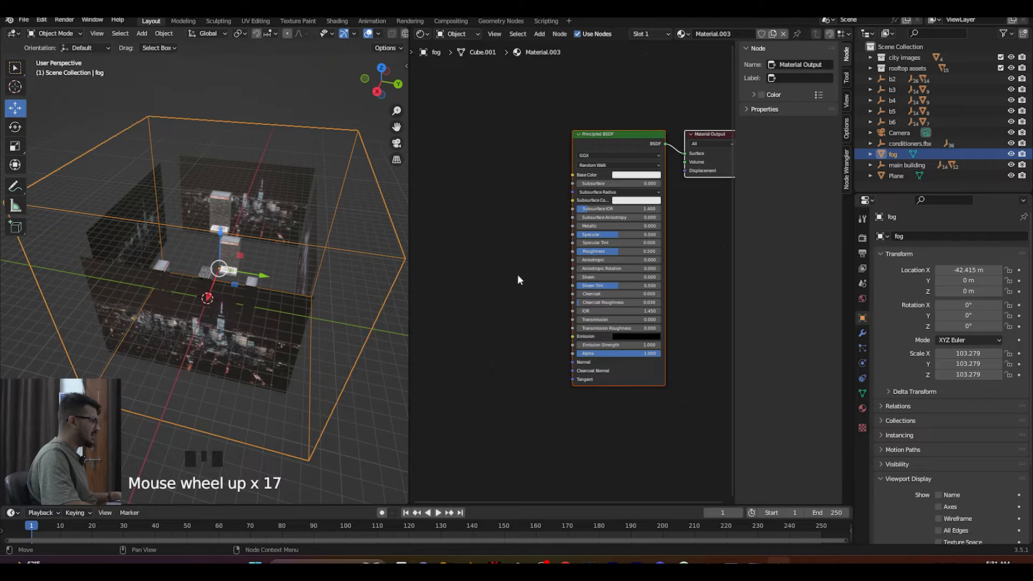
pyautogui.click(591, 137)
pyautogui.click(591, 137)
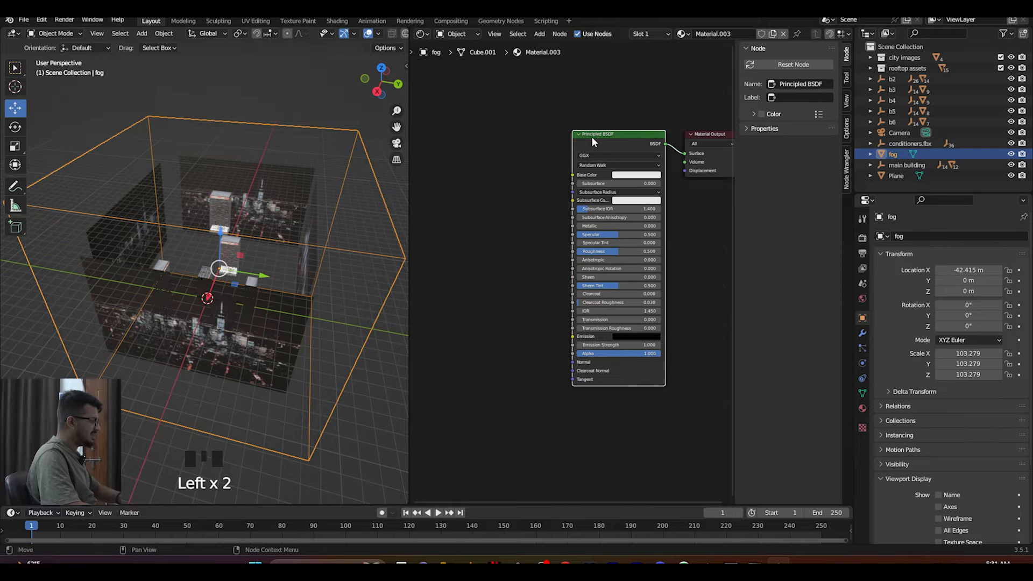
pyautogui.press('Delete')
pyautogui.click(561, 157)
# Step: Add a Principled Volume node to the fog material and link it to the Material Output's Volume input
pyautogui.hotkey('shift', 'a')
pyautogui.write('prin')
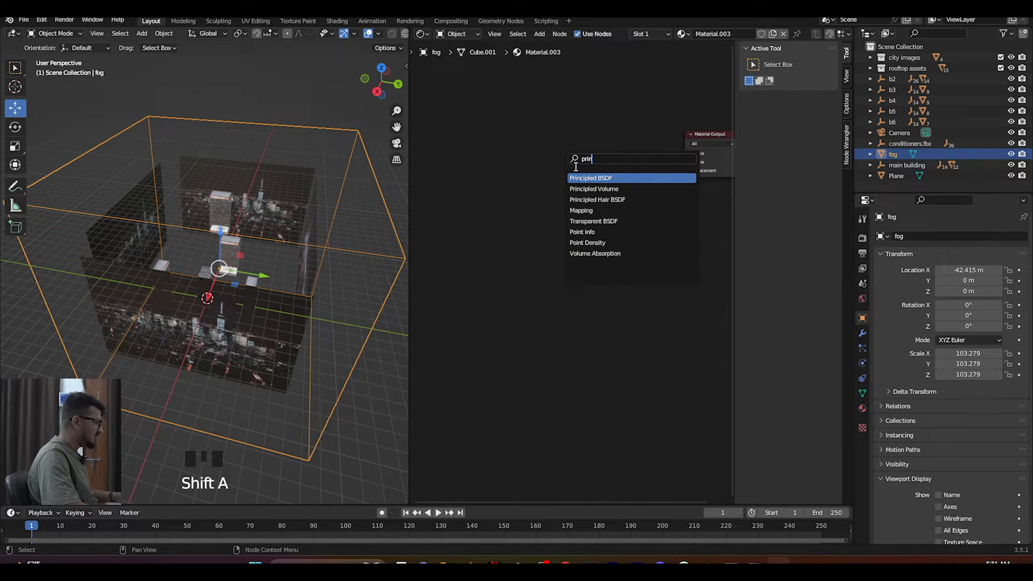
pyautogui.click(594, 189)
pyautogui.click(608, 155)
pyautogui.moveTo(602, 157); pyautogui.dragTo(676, 169)
# Step: Look over the fog cube around the city from several angles and save the file
pyautogui.scroll(3, 572, 275)
pyautogui.moveTo(284, 243); pyautogui.dragTo(378, 231, button='middle')
pyautogui.hotkey('ctrl', 's')
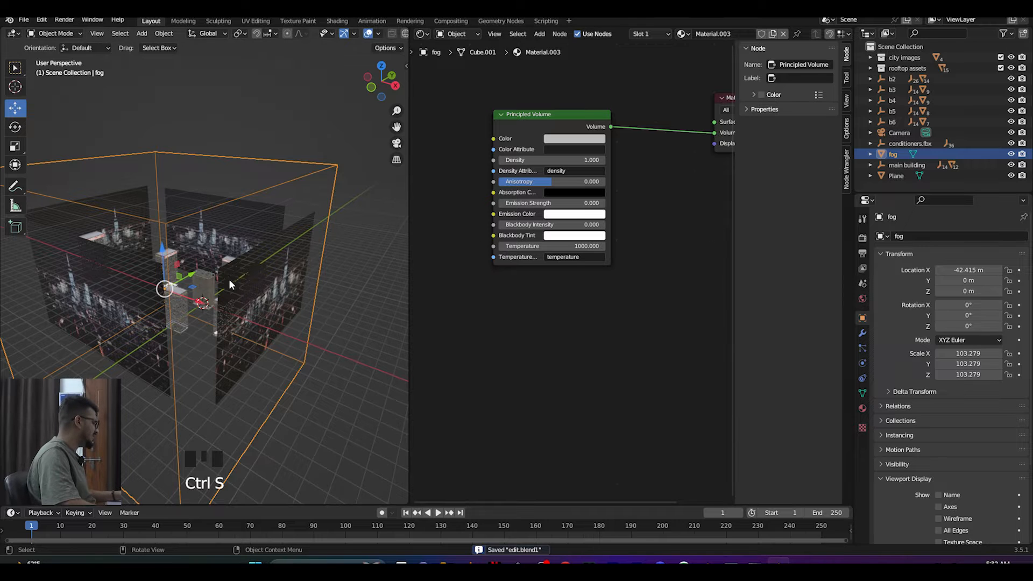
pyautogui.moveTo(215, 286); pyautogui.dragTo(179, 302, button='middle')
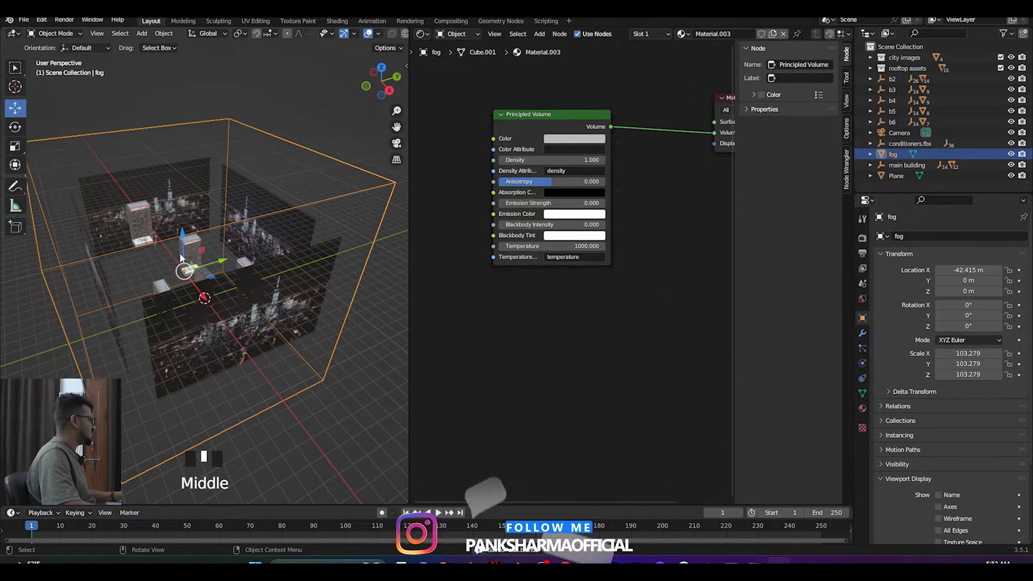
pyautogui.moveTo(179, 252); pyautogui.dragTo(92, 259, button='middle')
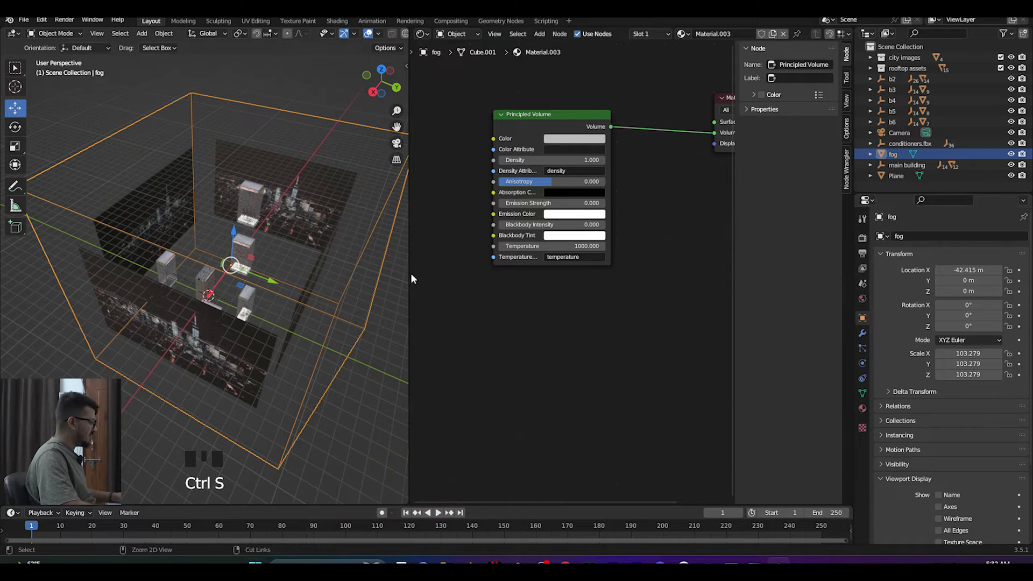
pyautogui.hotkey('ctrl', 's')
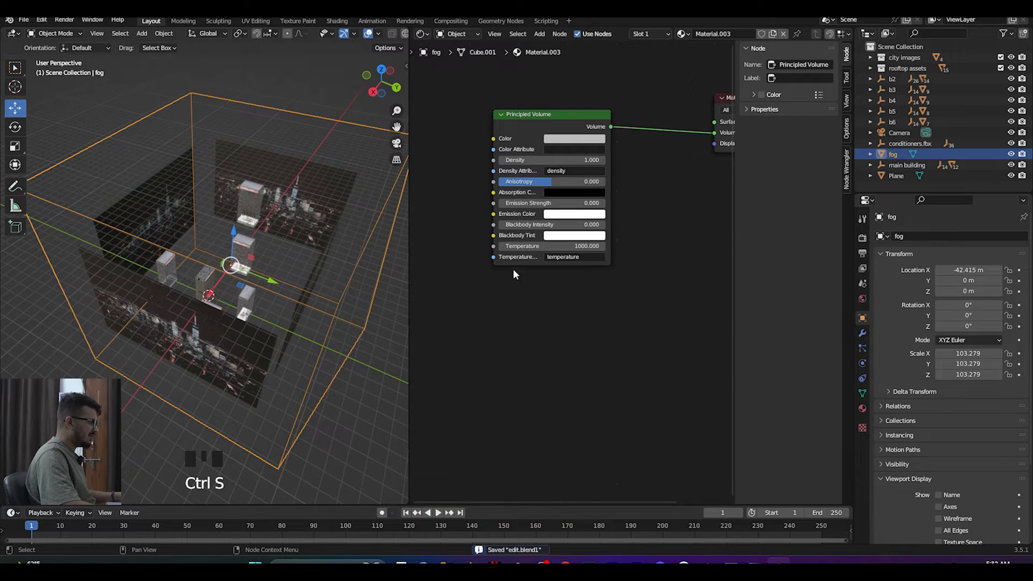
# Step: Join the shader editor area into the 3D viewport so the viewport fills the full workspace width
pyautogui.rightClick(408, 278)
pyautogui.click(352, 306)
pyautogui.click(520, 306)
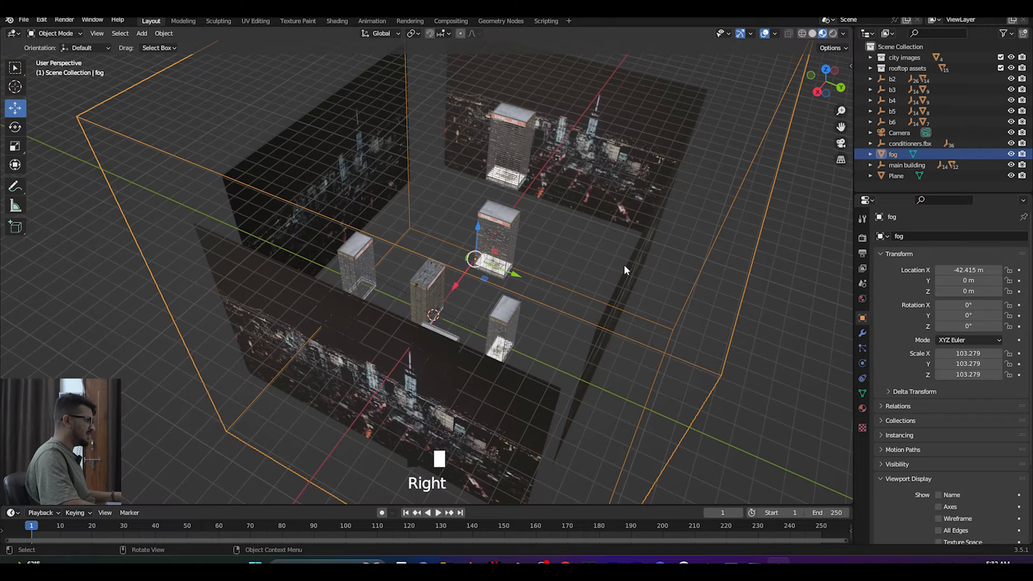
pyautogui.scroll(-5, 624, 268)
# Step: Switch the scene's render engine to Cycles
pyautogui.click(862, 239)
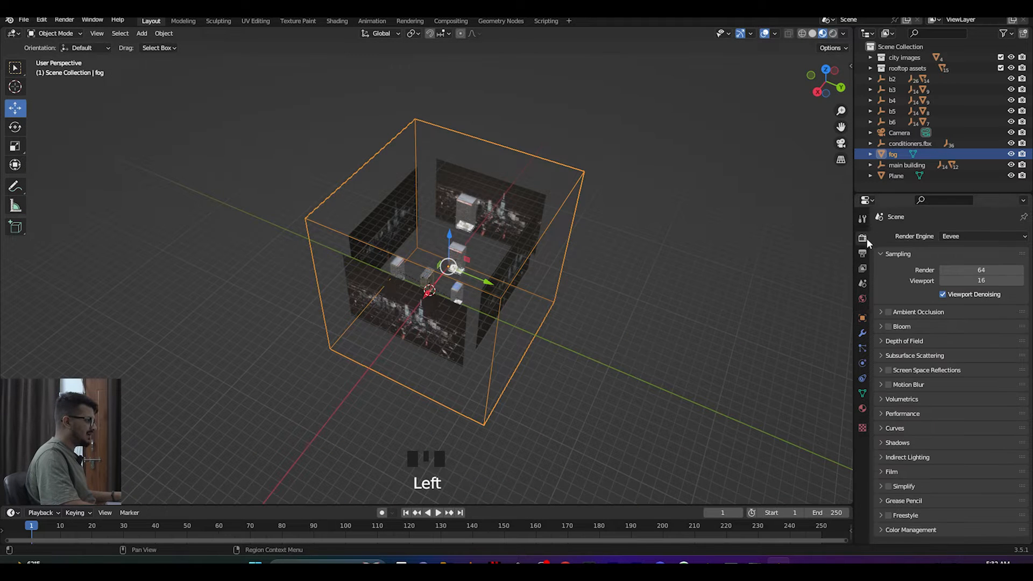
pyautogui.click(955, 239)
pyautogui.click(953, 273)
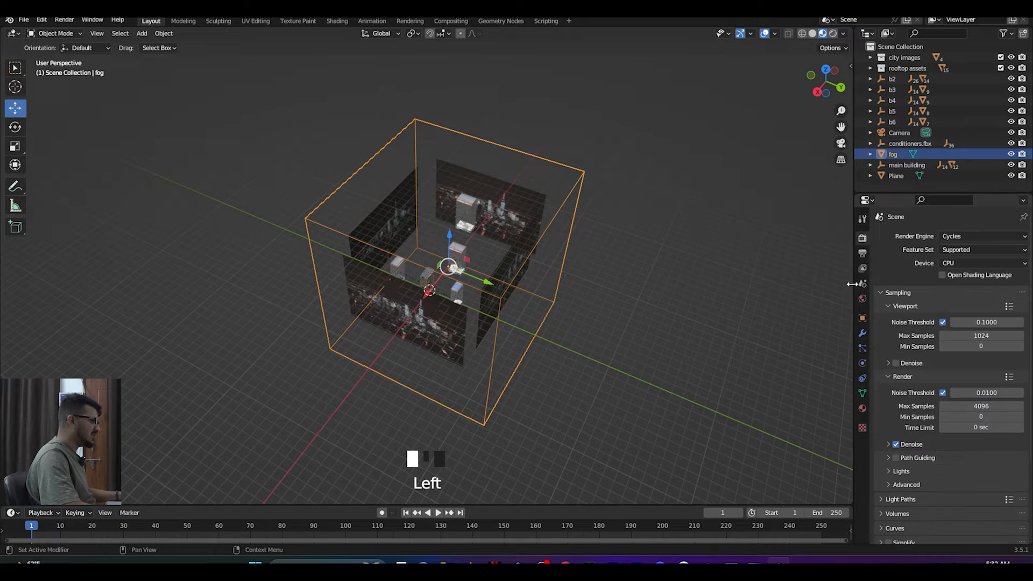
# Step: Set the Cycles device to GPU Compute and both the viewport and render max samples to 64
pyautogui.click(954, 263)
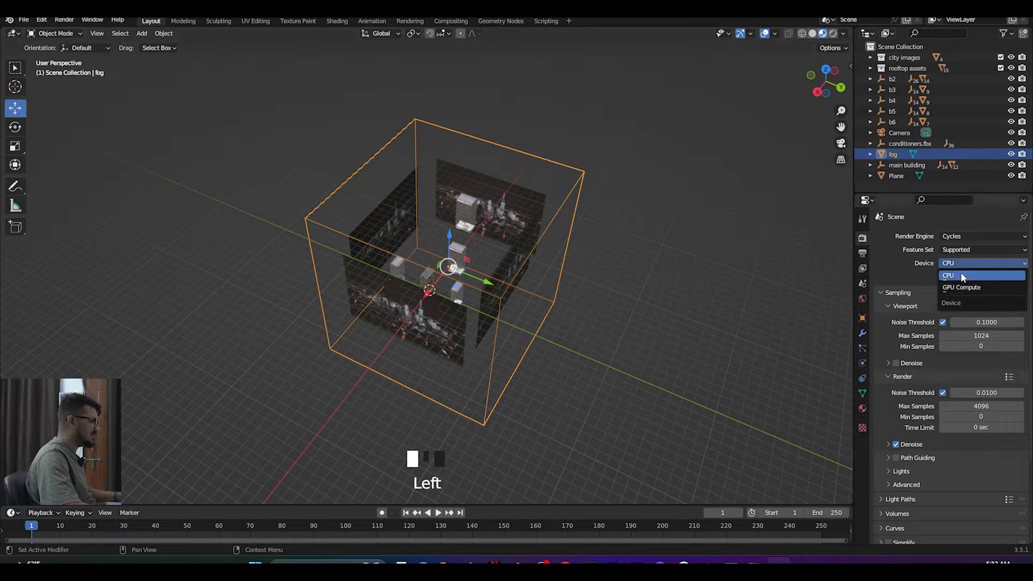
pyautogui.click(960, 288)
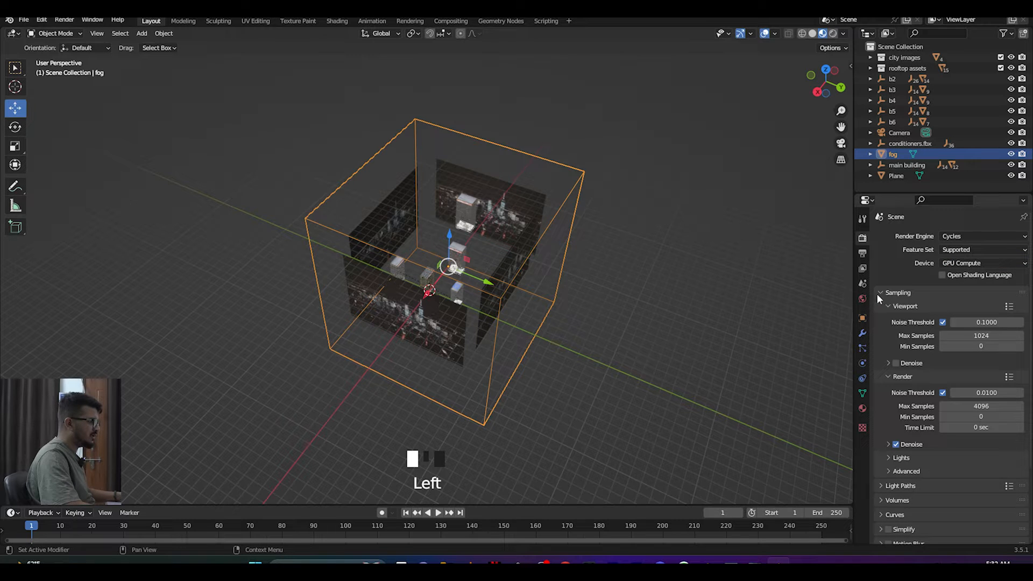
pyautogui.click(970, 336)
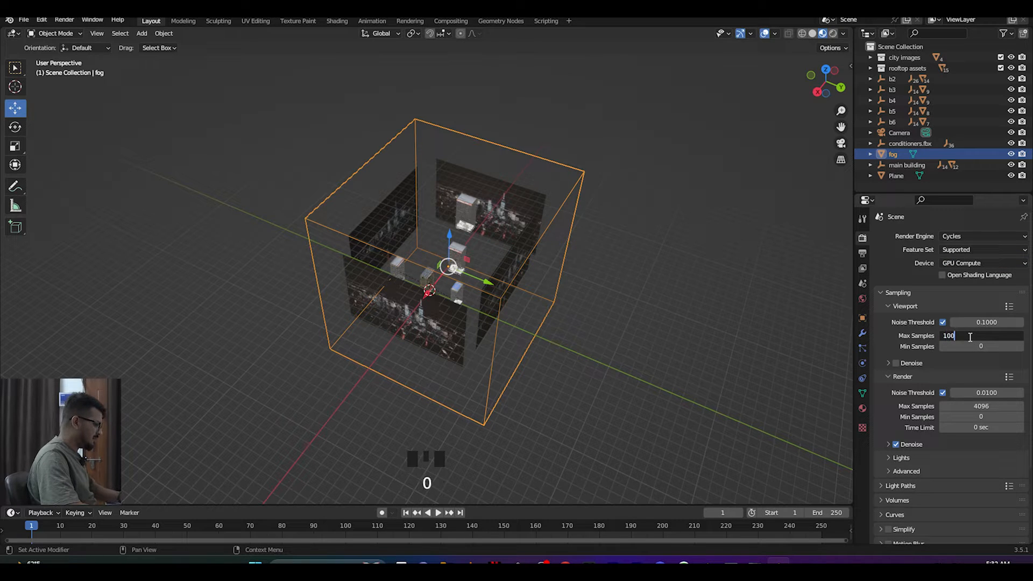
pyautogui.press('BackSpace')
pyautogui.press('BackSpace')
pyautogui.press('BackSpace')
pyautogui.write('6')
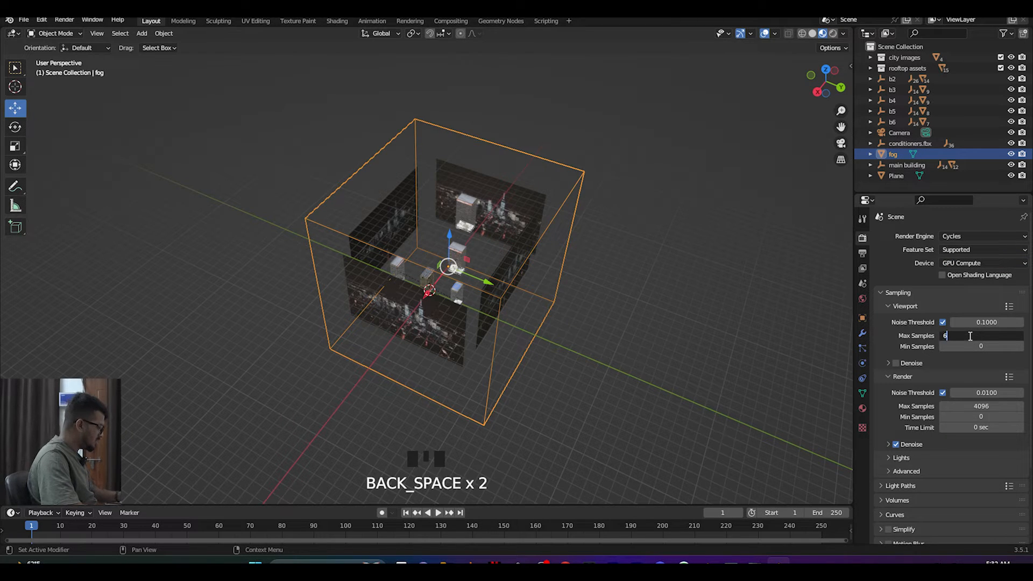
pyautogui.write('4')
pyautogui.press('Return')
pyautogui.click(967, 407)
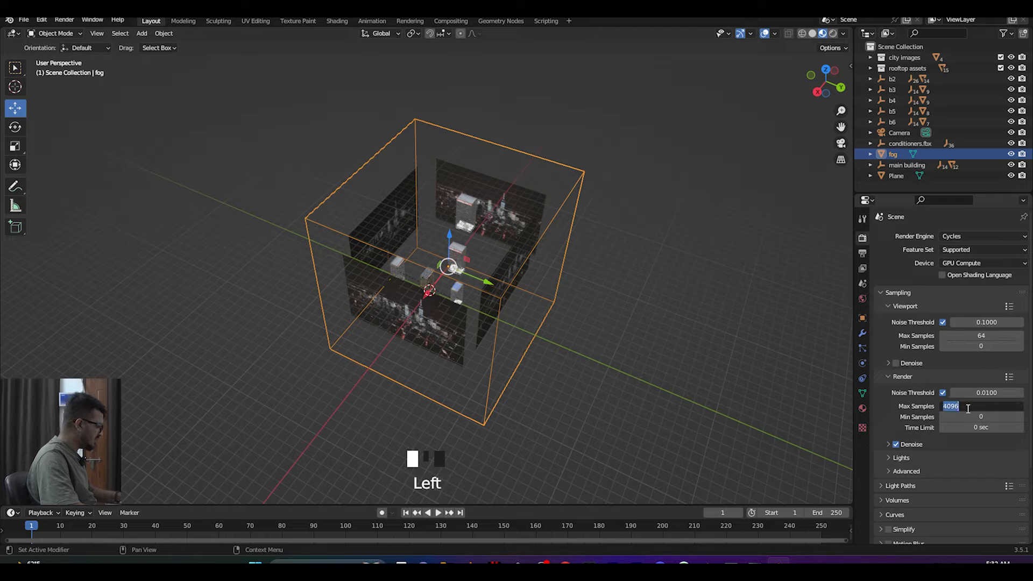
pyautogui.write('64')
pyautogui.press('Return')
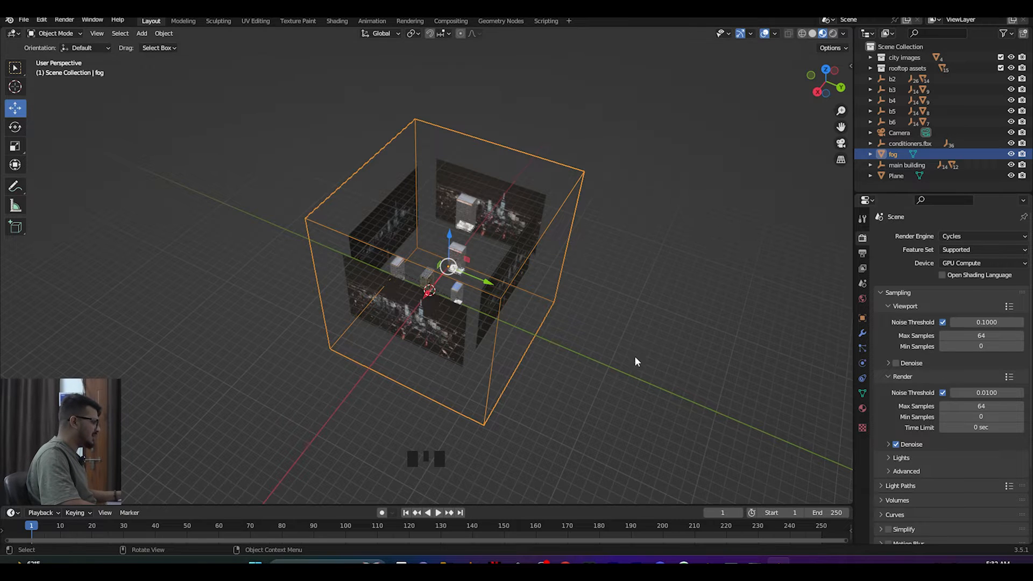
# Step: Switch the viewport to rendered shading and inspect the fog cube from several angles
pyautogui.scroll(4, 633, 355)
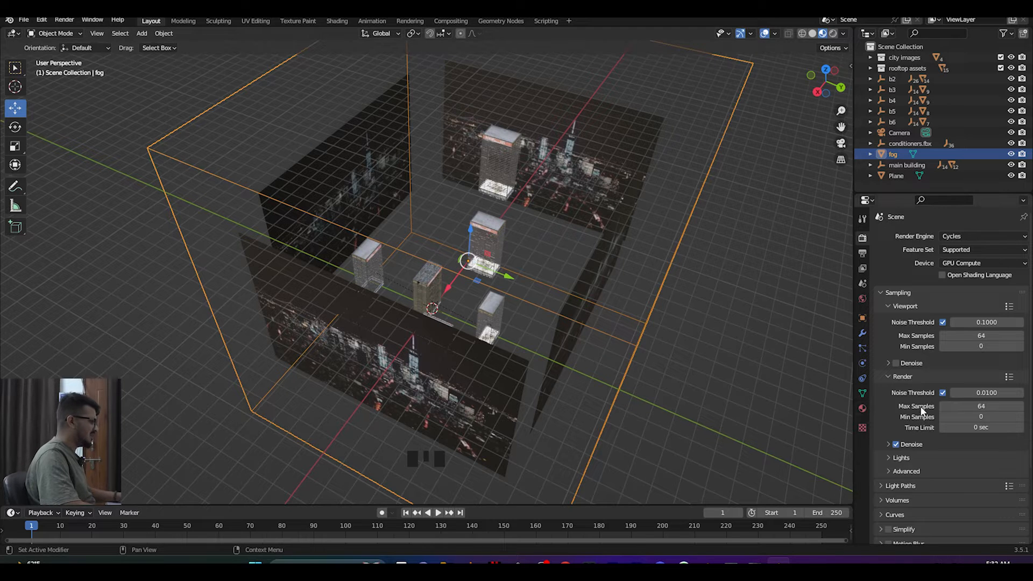
pyautogui.click(832, 34)
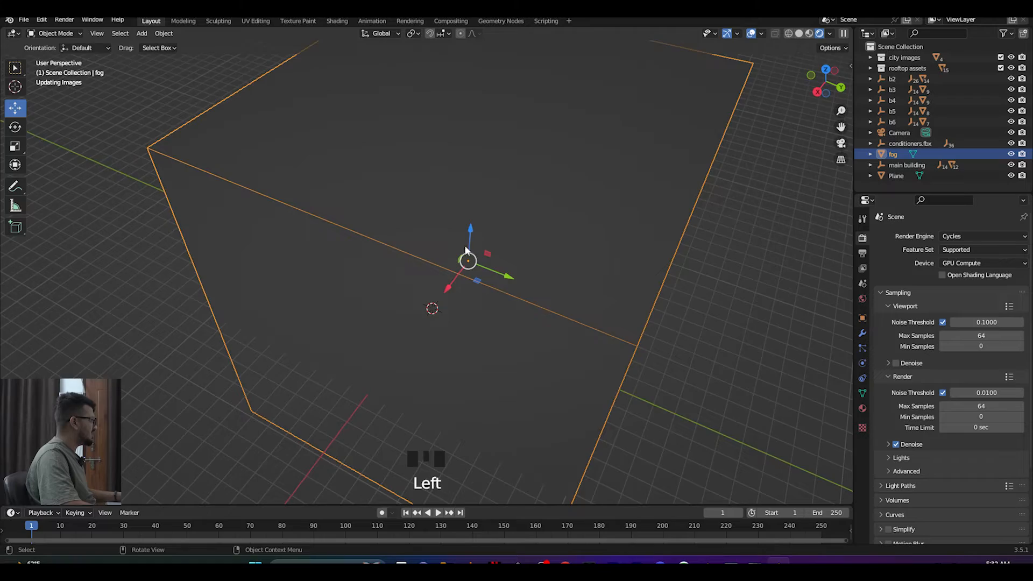
pyautogui.moveTo(556, 266); pyautogui.dragTo(669, 224, button='middle')
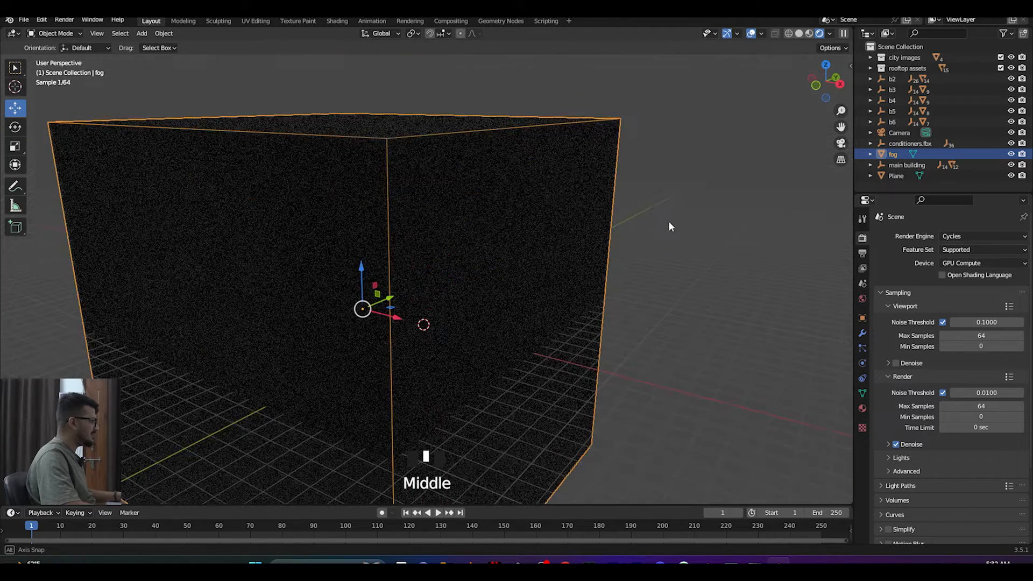
pyautogui.scroll(-4, 581, 262)
pyautogui.moveTo(536, 254); pyautogui.dragTo(516, 212, button='middle')
pyautogui.scroll(4, 474, 263)
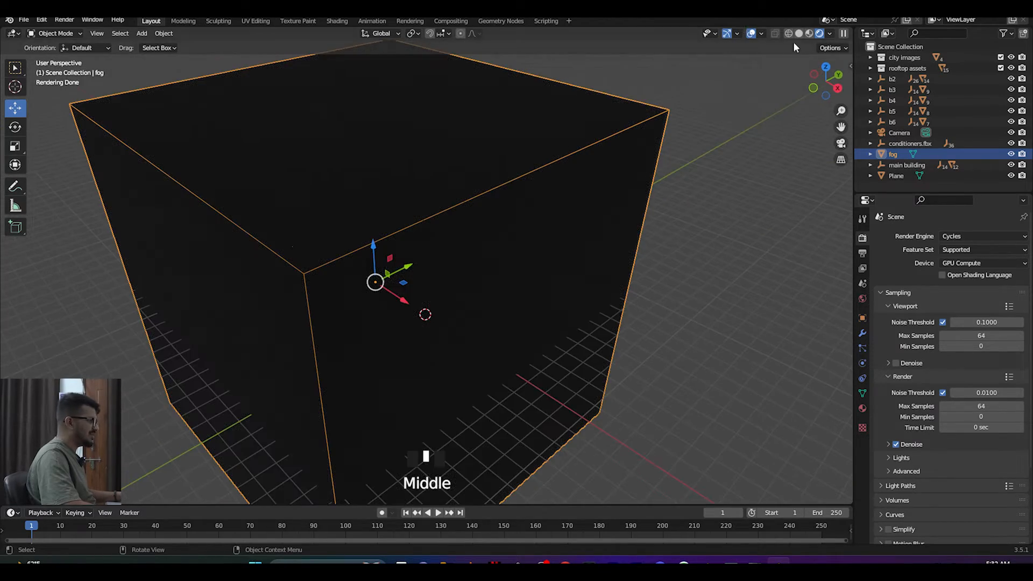
# Step: Open the fog material's volume settings and set the Principled Volume density to 0.05
pyautogui.click(862, 408)
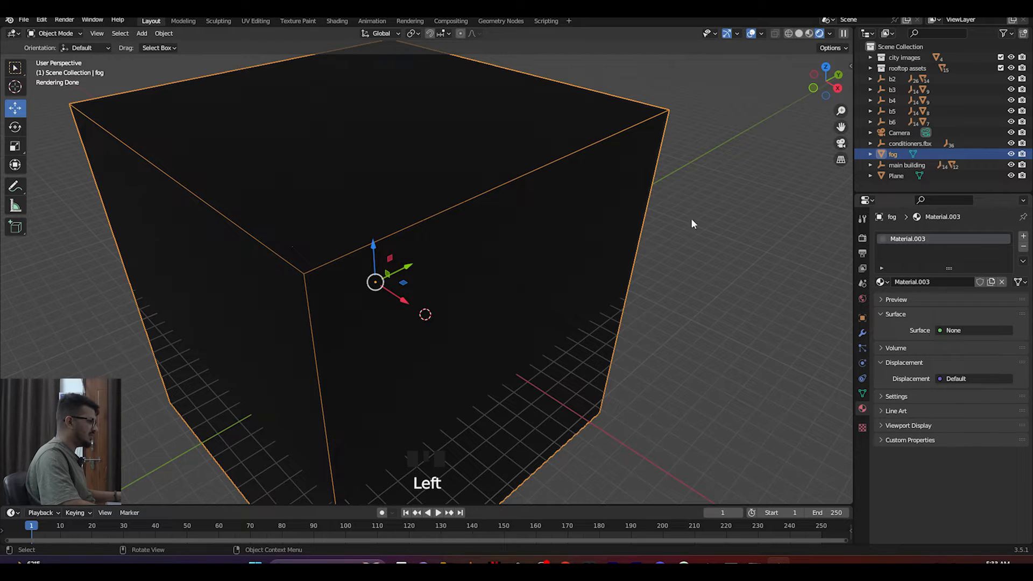
pyautogui.click(884, 348)
pyautogui.scroll(-2, 893, 366)
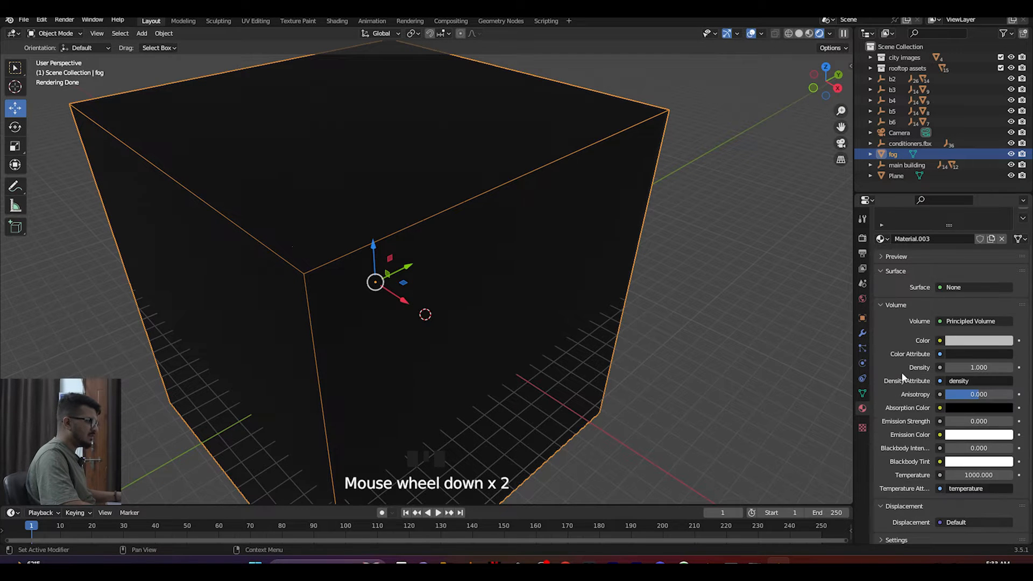
pyautogui.click(982, 368)
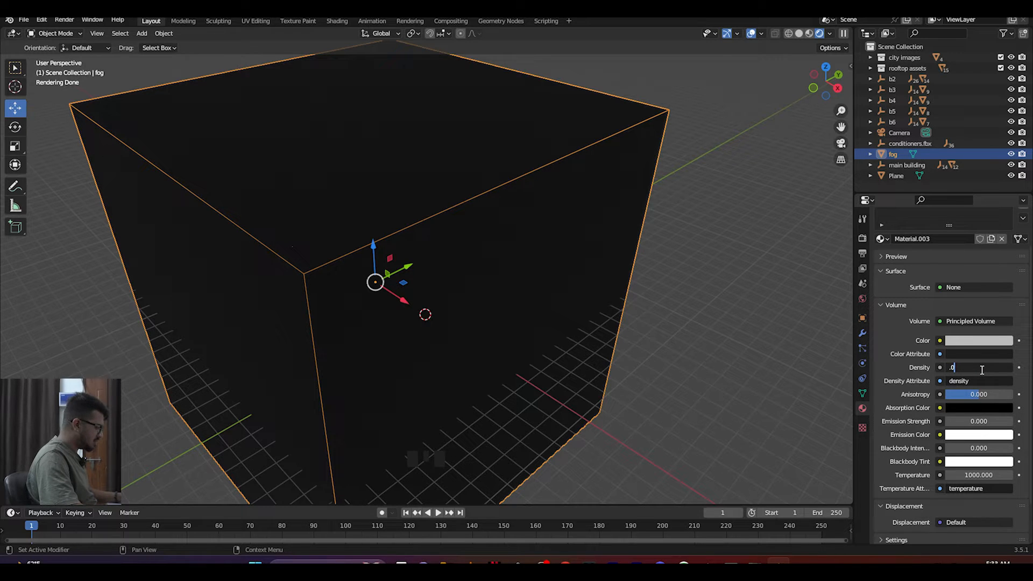
pyautogui.write('.05')
pyautogui.press('Return')
pyautogui.moveTo(431, 292); pyautogui.dragTo(482, 281, button='middle')
# Step: Reduce the fog volume's density to 0.01 and view the cube from a higher angle
pyautogui.click(981, 368)
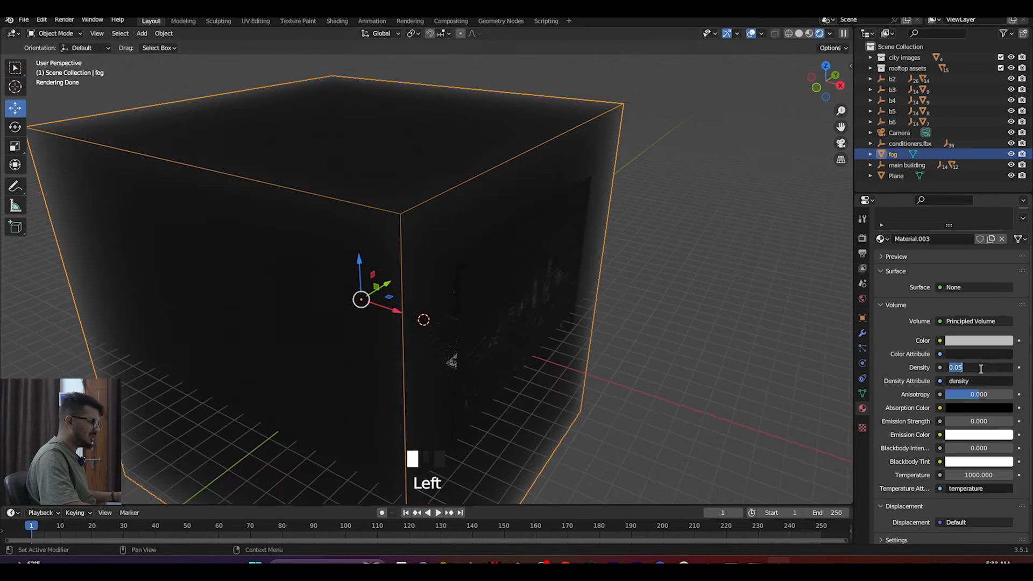
pyautogui.write('0.01')
pyautogui.press('Return')
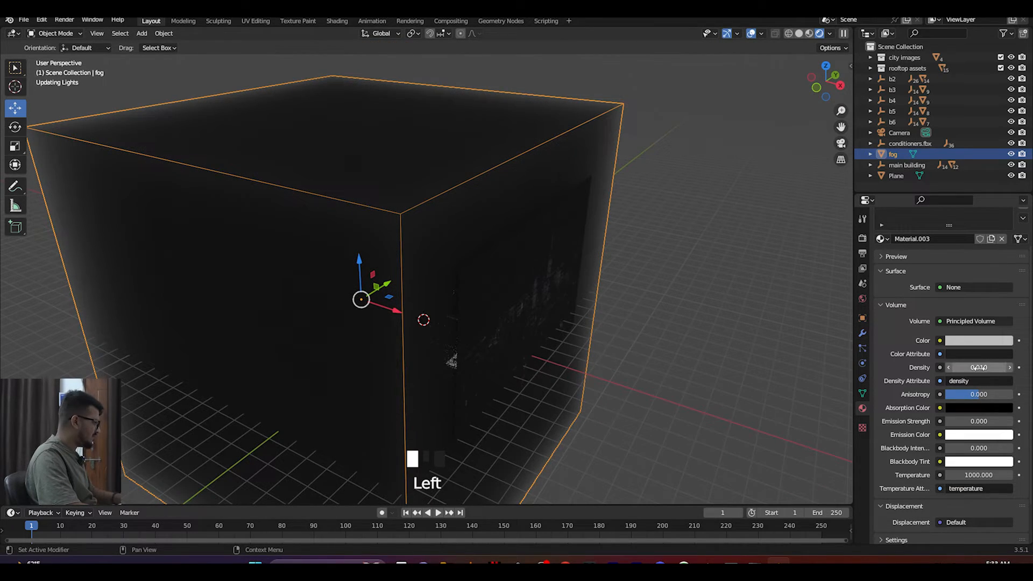
pyautogui.moveTo(469, 305); pyautogui.dragTo(447, 320, button='middle')
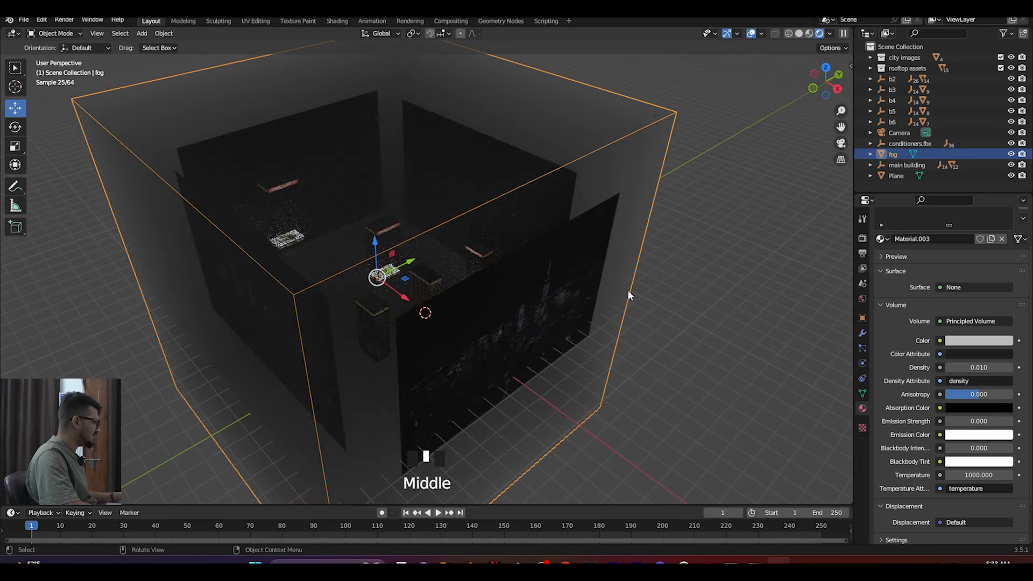
# Step: Change the fog volume's color to light blue with hue 0.569, saturation 0.711 and value 1.000
pyautogui.click(967, 344)
pyautogui.moveTo(1004, 212); pyautogui.dragTo(1003, 186)
pyautogui.click(962, 210)
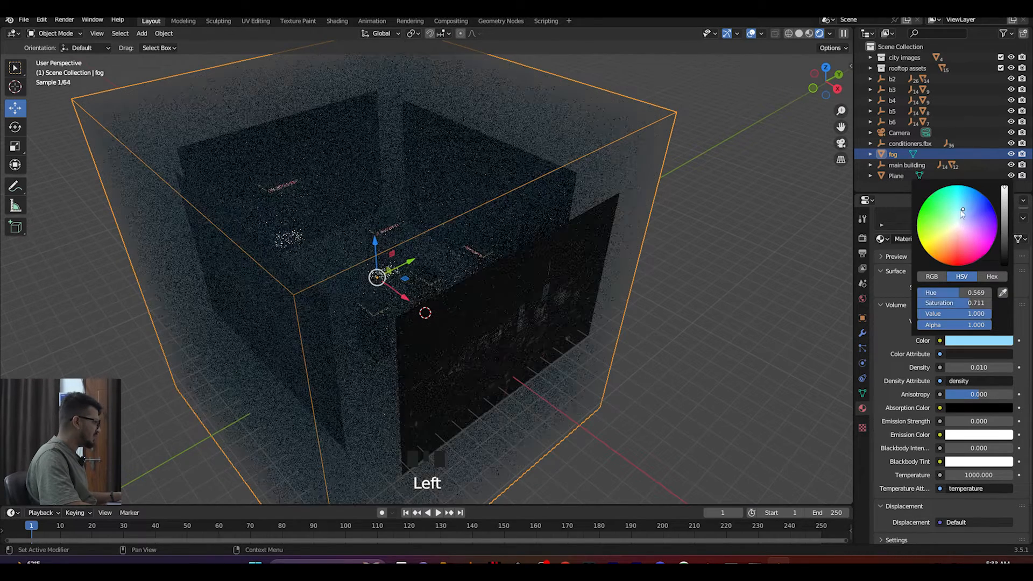
pyautogui.moveTo(533, 276); pyautogui.dragTo(546, 262, button='middle')
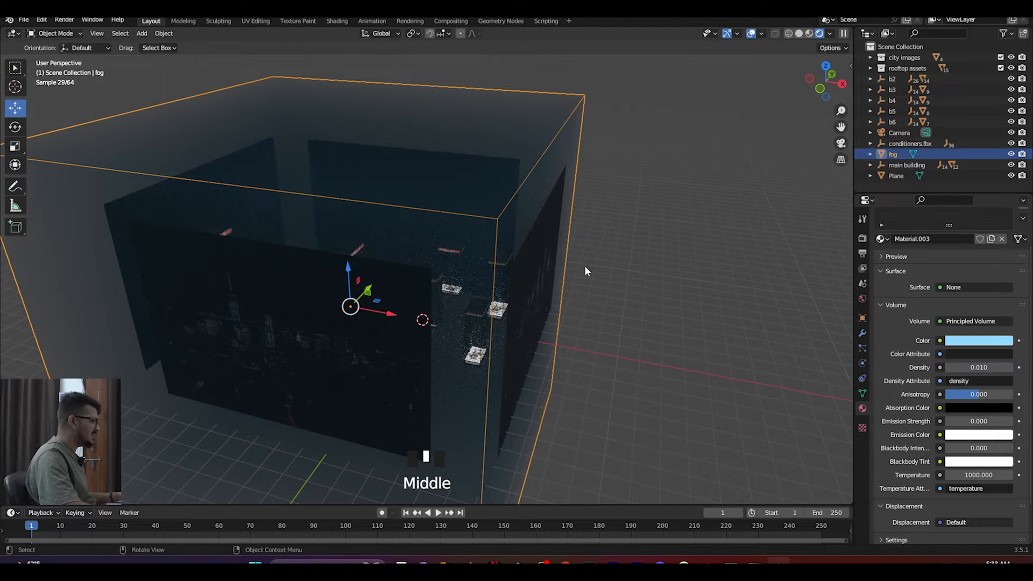
# Step: Lower the fog volume's density to 0.007
pyautogui.click(978, 367)
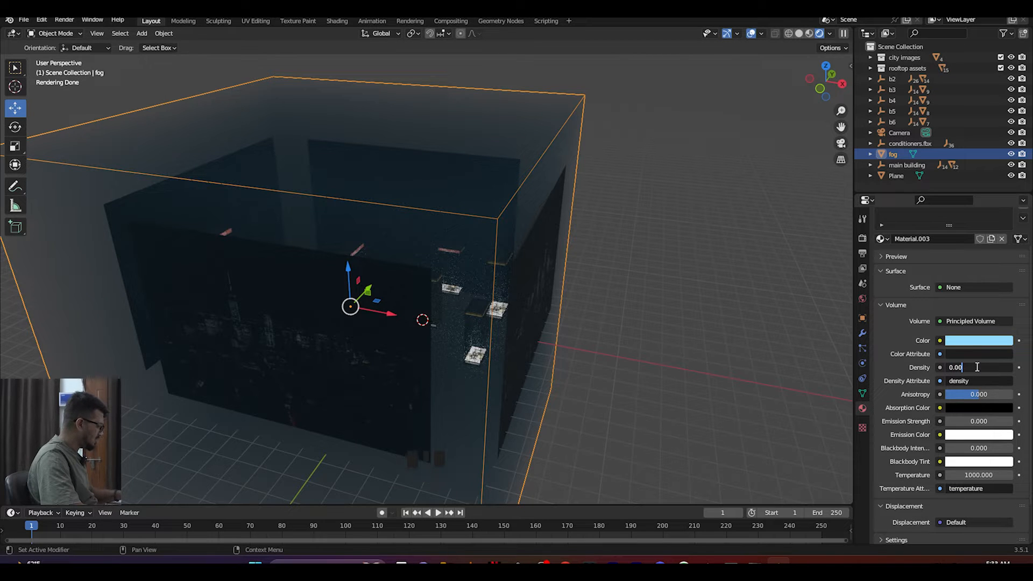
pyautogui.write('0.007')
pyautogui.press('Return')
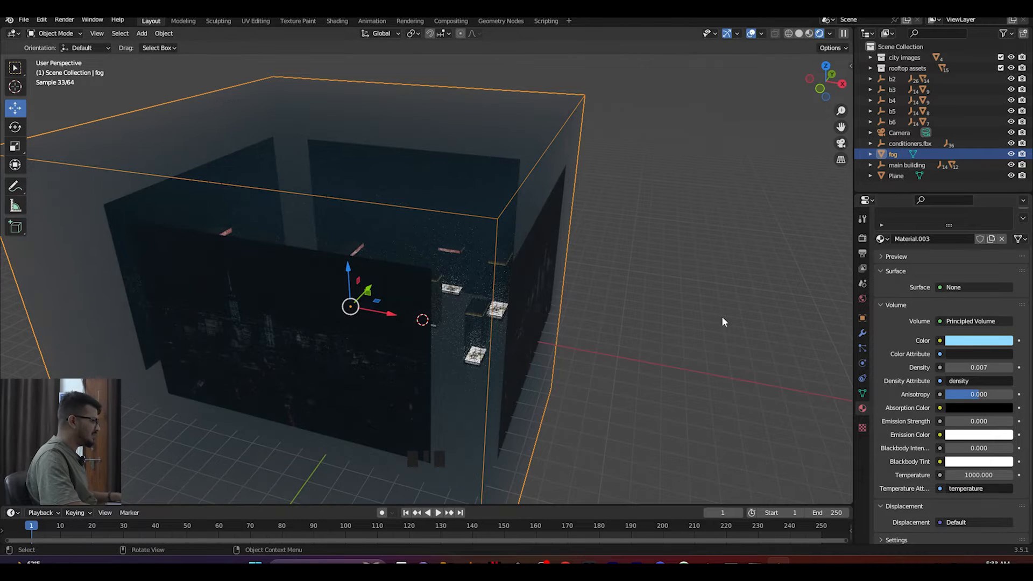
# Step: Set the fog volume's density to 0.005 and save the file
pyautogui.doubleClick(984, 368)
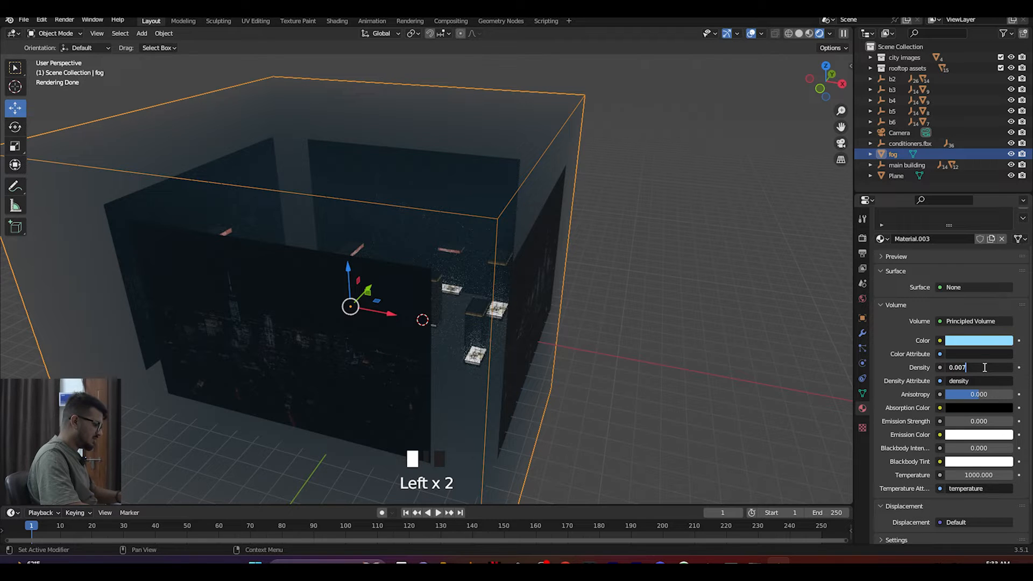
pyautogui.press('Return')
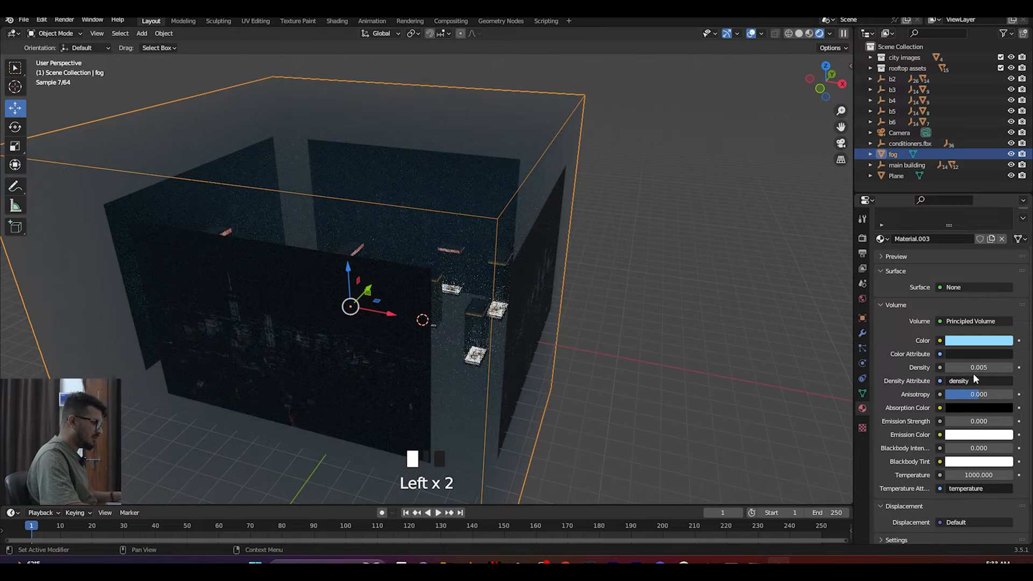
pyautogui.moveTo(558, 385); pyautogui.dragTo(482, 379, button='middle')
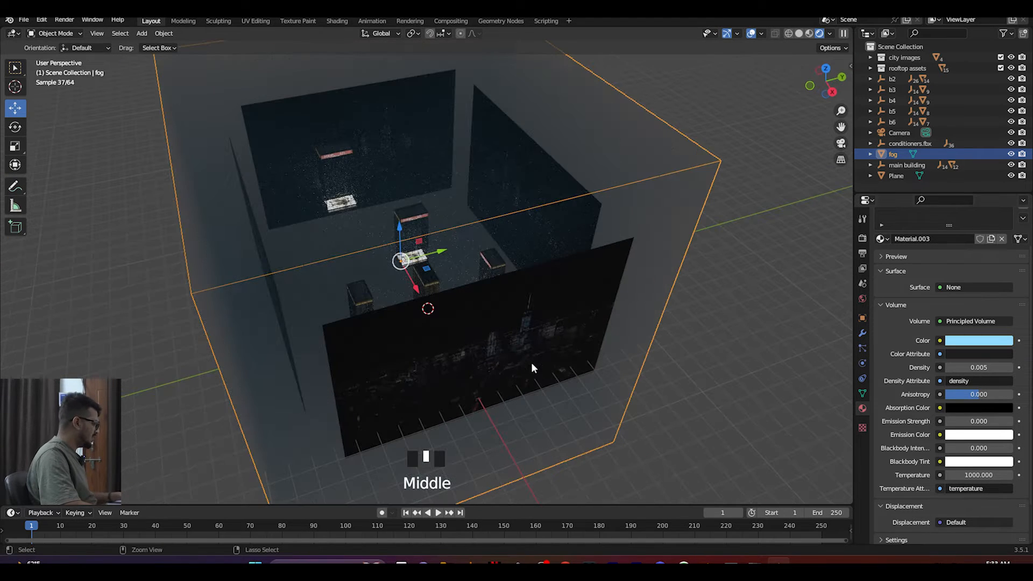
pyautogui.hotkey('ctrl', 's')
# Step: Examine the fogged city in rendered shading, through the camera and from outside the cube
pyautogui.moveTo(446, 337); pyautogui.dragTo(487, 334, button='middle')
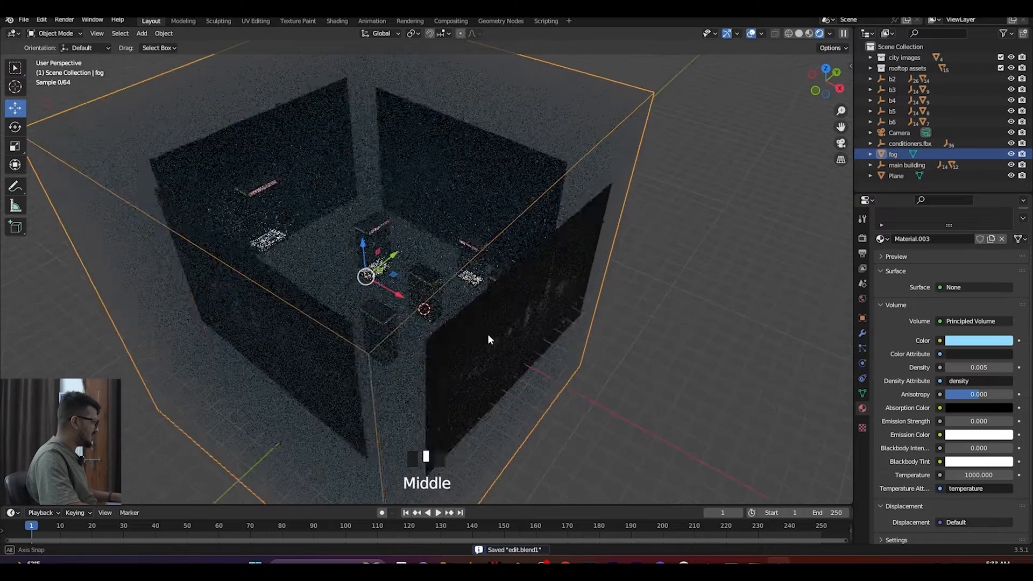
pyautogui.scroll(3, 464, 338)
pyautogui.scroll(3, 465, 337)
pyautogui.press('KP_0')
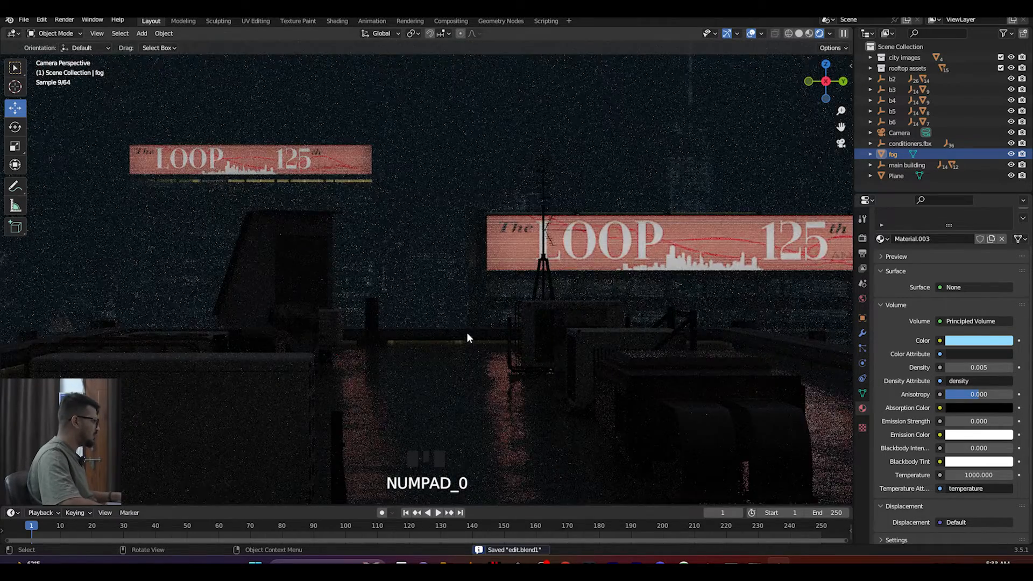
pyautogui.scroll(-4, 475, 338)
pyautogui.scroll(-2, 475, 338)
pyautogui.scroll(1, 469, 340)
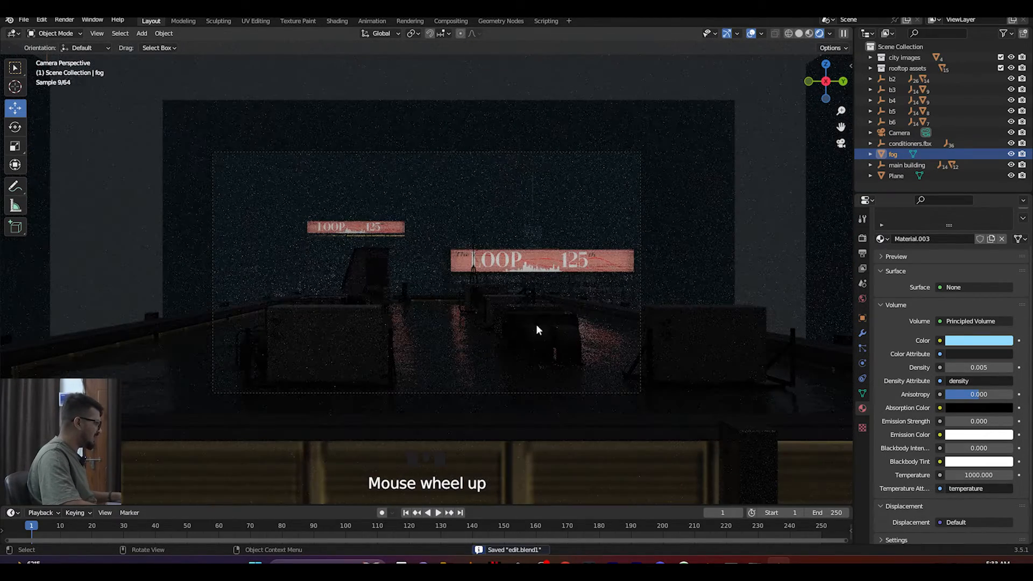
pyautogui.moveTo(426, 325); pyautogui.dragTo(454, 308, button='middle')
pyautogui.scroll(-15, 450, 314)
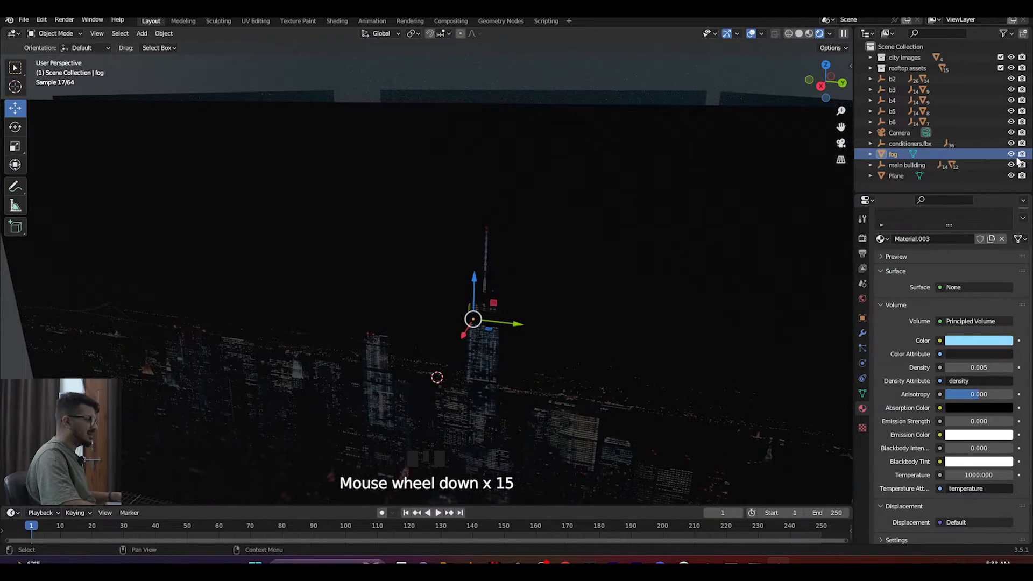
pyautogui.moveTo(426, 279); pyautogui.dragTo(592, 159, button='middle')
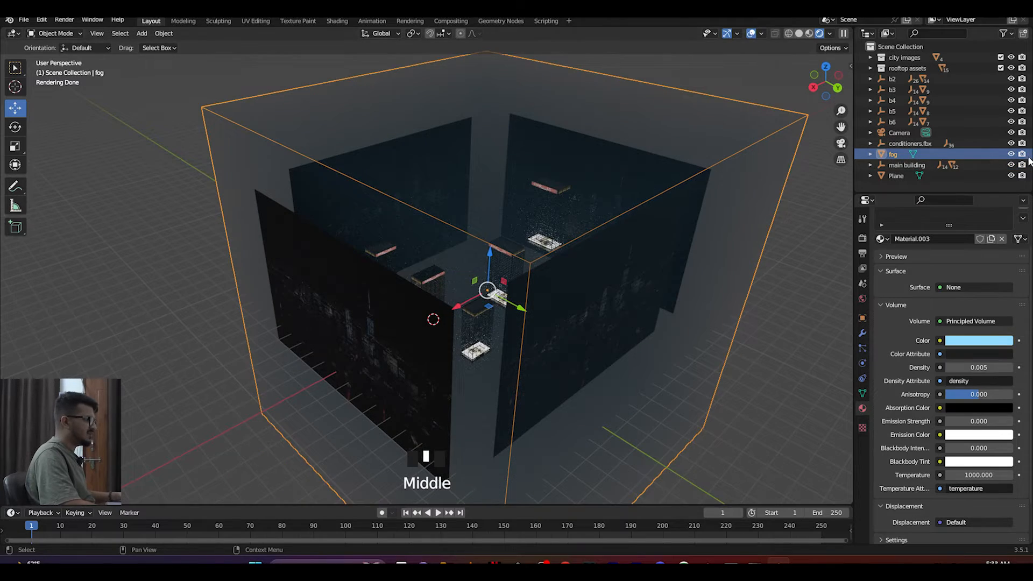
# Step: Hide the fog cube in the viewport and save the file
pyautogui.click(1011, 154)
pyautogui.moveTo(414, 254); pyautogui.dragTo(365, 252, button='middle')
pyautogui.hotkey('ctrl', 's')
pyautogui.scroll(4, 449, 244)
pyautogui.scroll(-5, 387, 142)
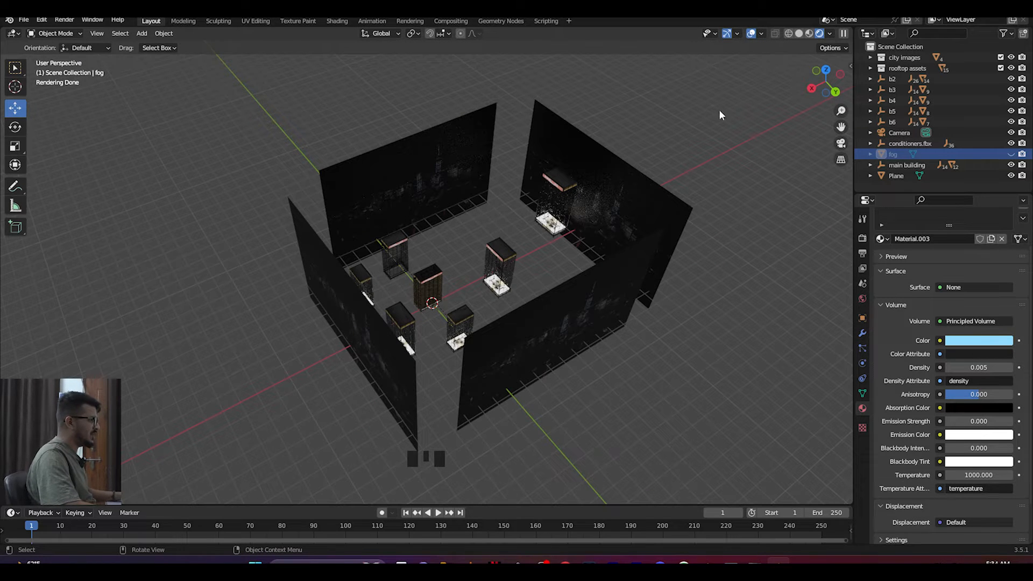
# Step: Split the 3D viewport vertically and turn the new area into a Shader Editor
pyautogui.moveTo(850, 30); pyautogui.dragTo(359, 145)
pyautogui.scroll(4, 290, 153)
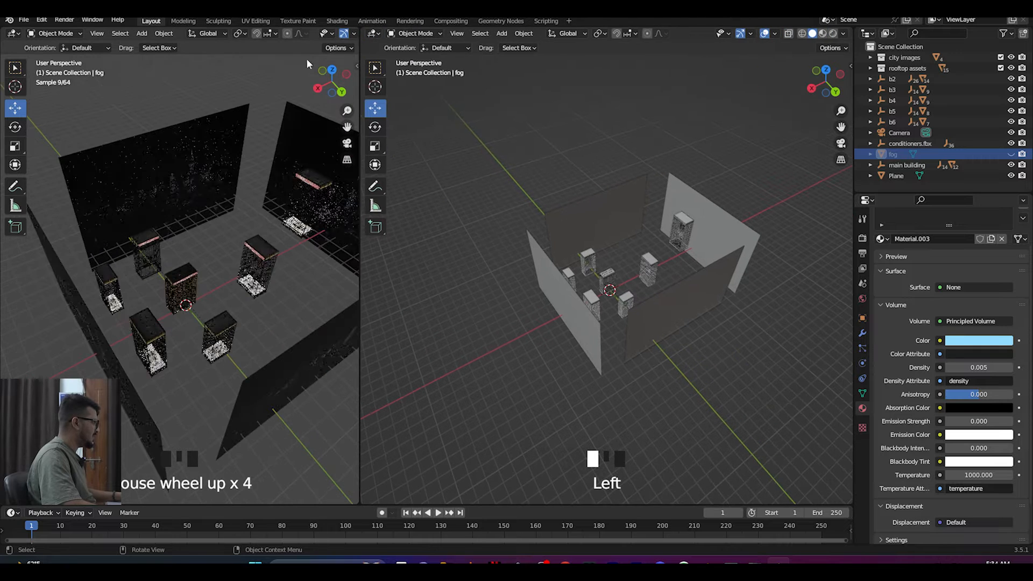
pyautogui.click(372, 33)
pyautogui.click(387, 136)
pyautogui.moveTo(598, 232); pyautogui.dragTo(683, 147, button='middle')
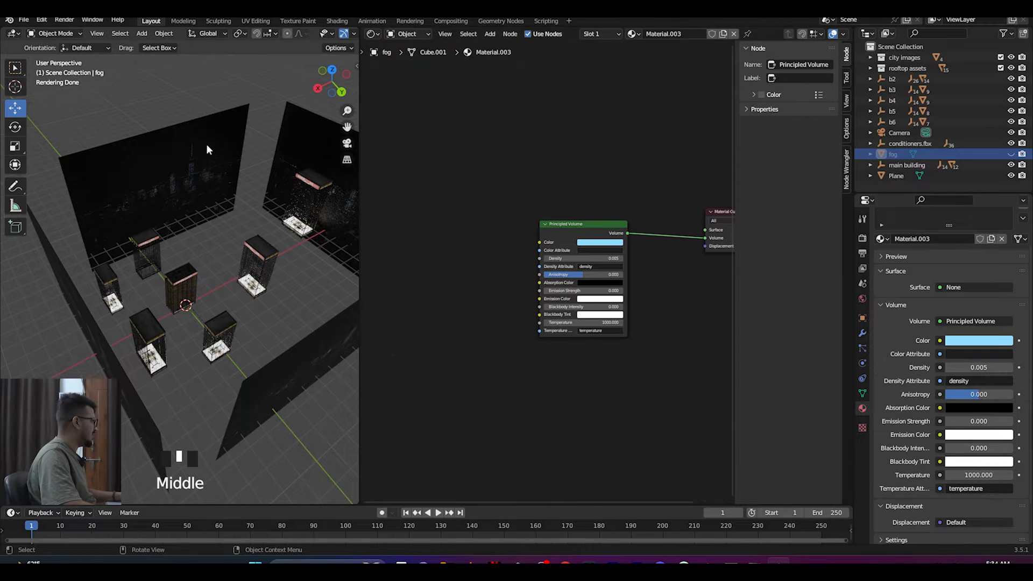
# Step: In the city image plane's material, space out the Image Texture node and move its color link from Base Color to Emission
pyautogui.click(138, 153)
pyautogui.moveTo(509, 257); pyautogui.dragTo(525, 214, button='middle')
pyautogui.click(525, 215)
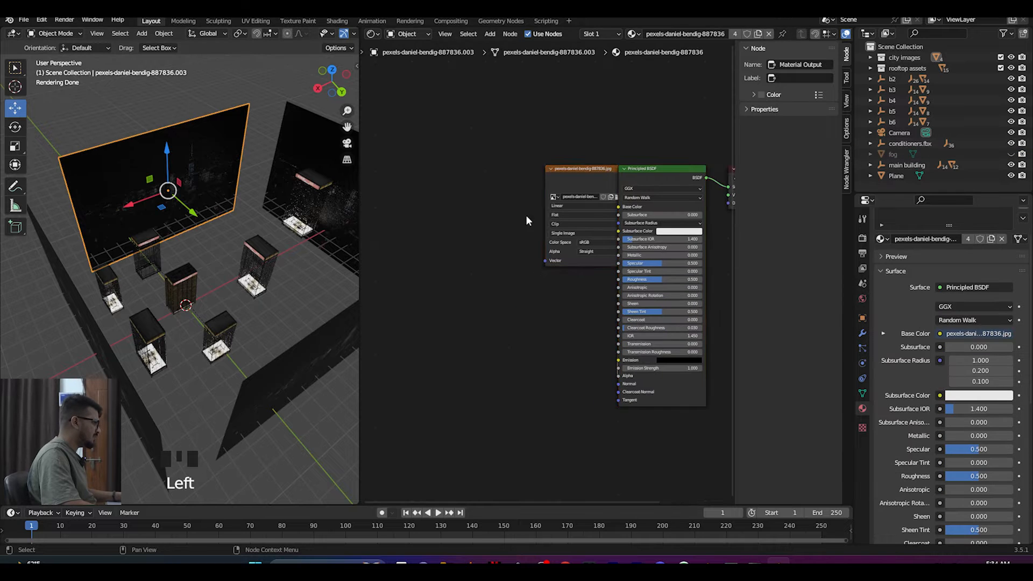
pyautogui.moveTo(562, 167); pyautogui.dragTo(437, 163)
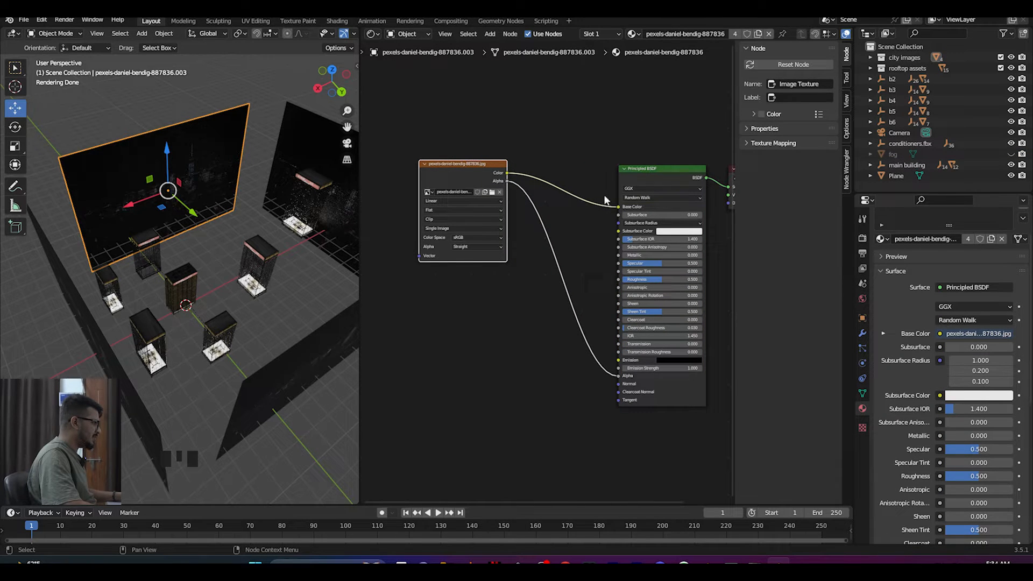
pyautogui.moveTo(620, 210); pyautogui.dragTo(619, 365)
# Step: Deselect the city image plane and check the emissive skyline through the camera view
pyautogui.click(104, 102)
pyautogui.scroll(4, 154, 180)
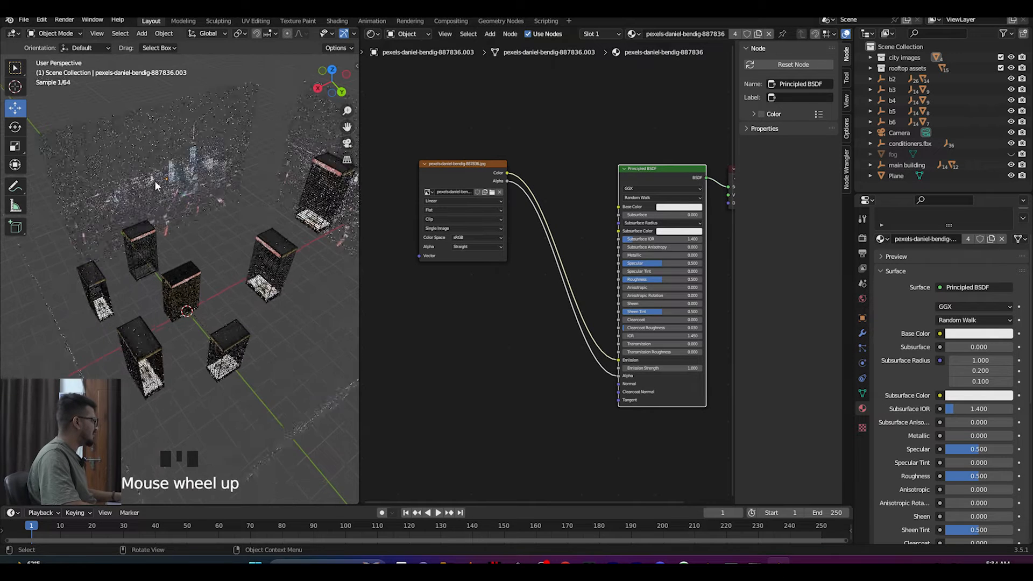
pyautogui.press('KP_0')
pyautogui.scroll(4, 184, 234)
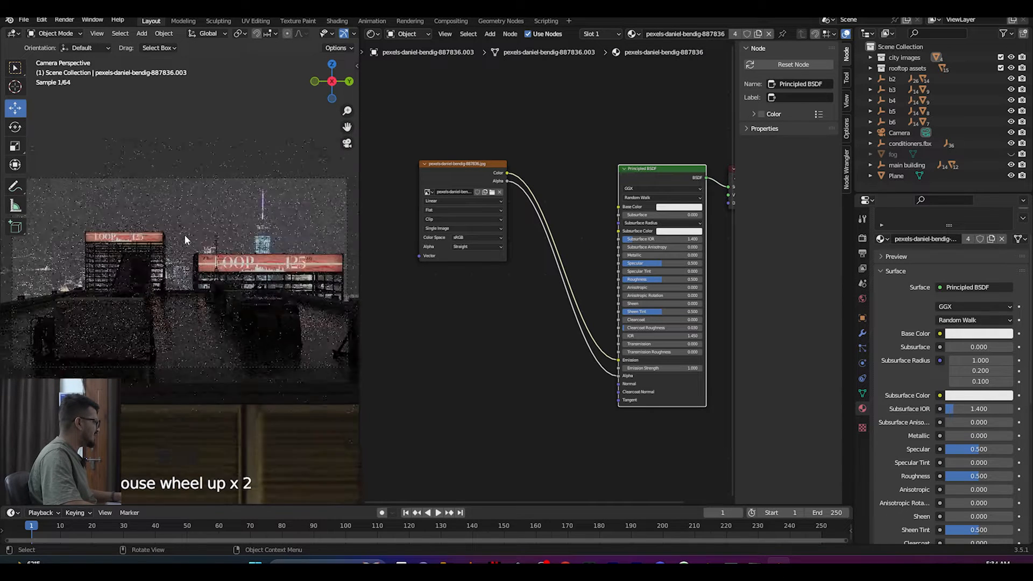
# Step: Widen the 3D viewport, link the city image texture's color to Base Color in addition to Emission, and save the file
pyautogui.moveTo(360, 198); pyautogui.dragTo(478, 199)
pyautogui.scroll(-3, 363, 229)
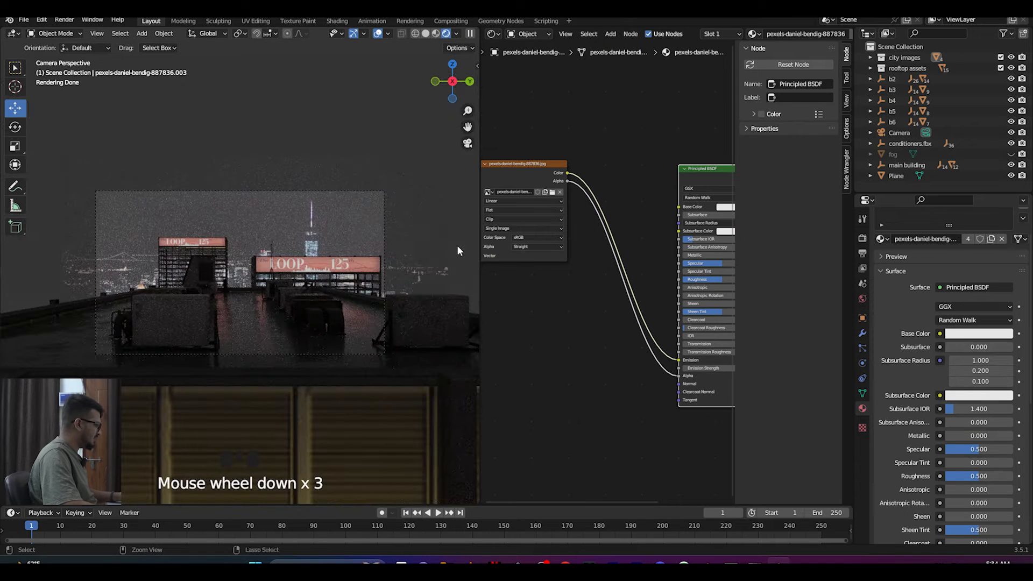
pyautogui.hotkey('ctrl', 's')
pyautogui.moveTo(567, 173); pyautogui.dragTo(609, 183)
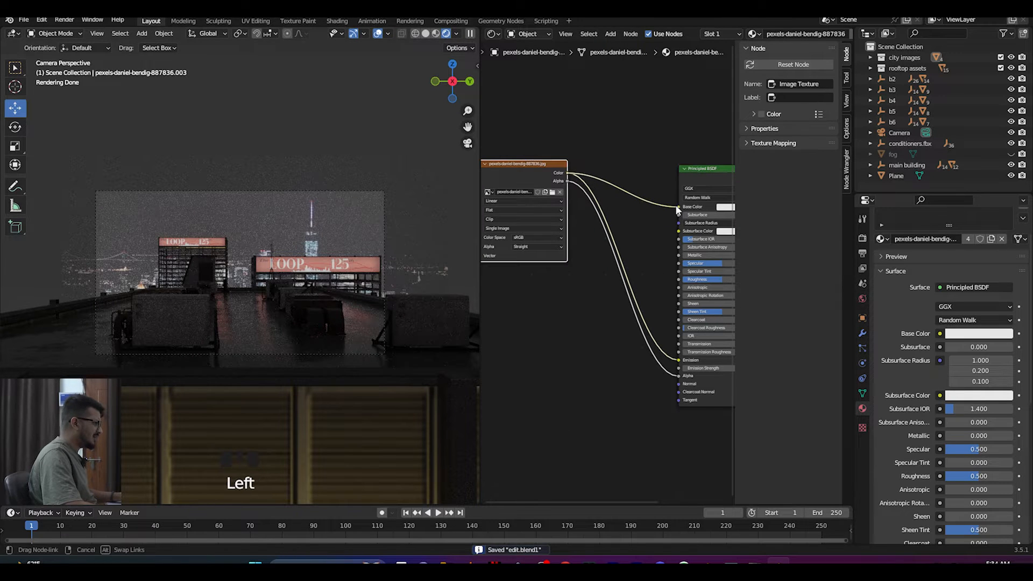
pyautogui.moveTo(677, 209); pyautogui.dragTo(678, 207)
pyautogui.click(290, 187)
pyautogui.hotkey('ctrl', 's')
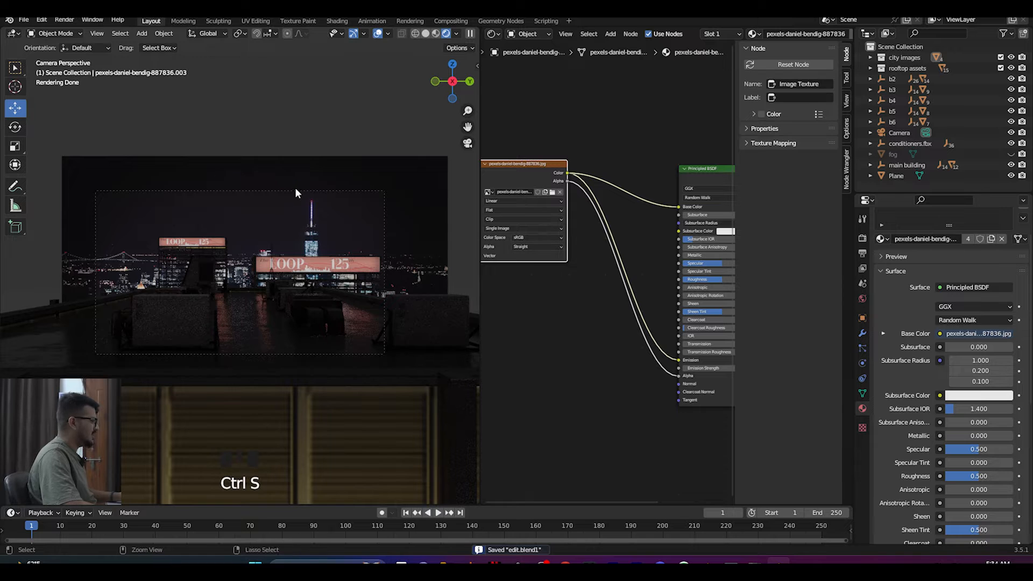
# Step: Darken the world background color to pure black with a value of 0 and save the file
pyautogui.click(861, 300)
pyautogui.click(961, 302)
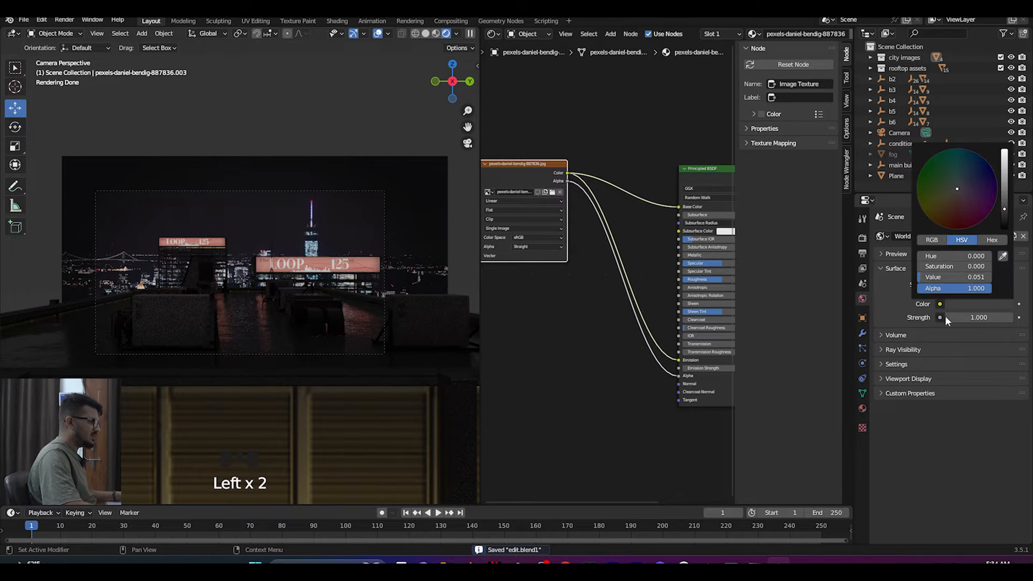
pyautogui.moveTo(1002, 209); pyautogui.dragTo(1004, 226)
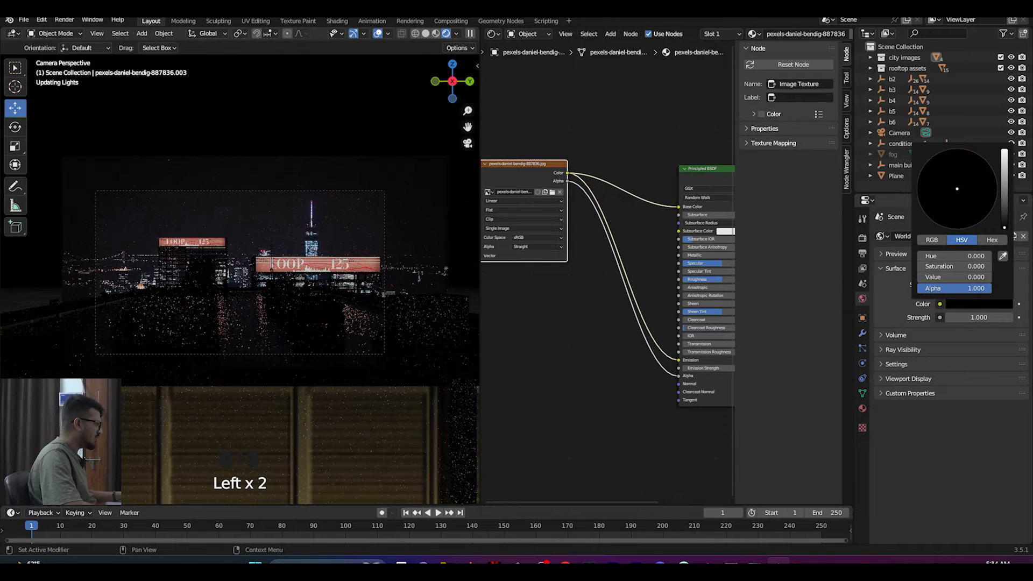
pyautogui.scroll(3, 276, 175)
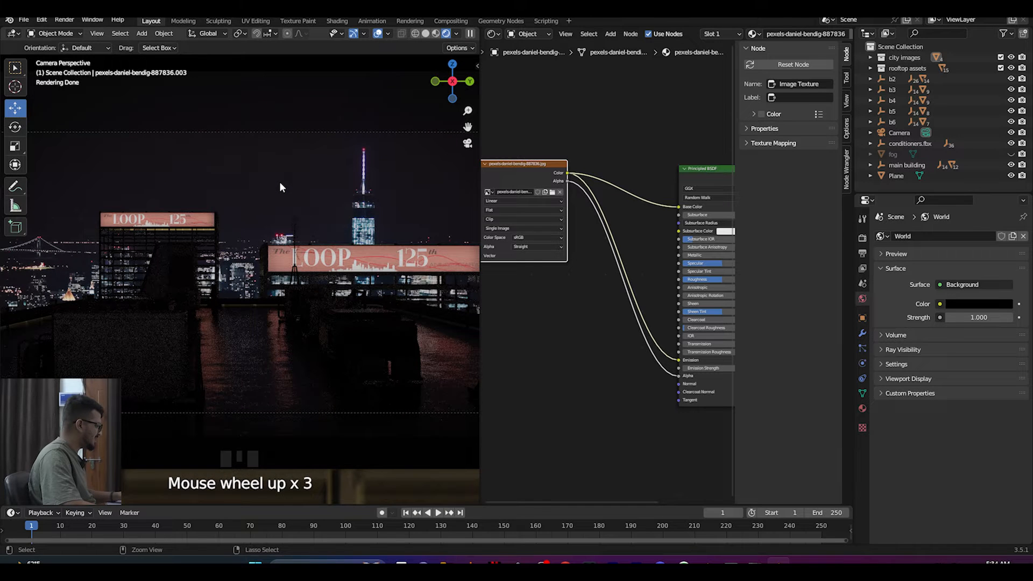
pyautogui.hotkey('ctrl', 's')
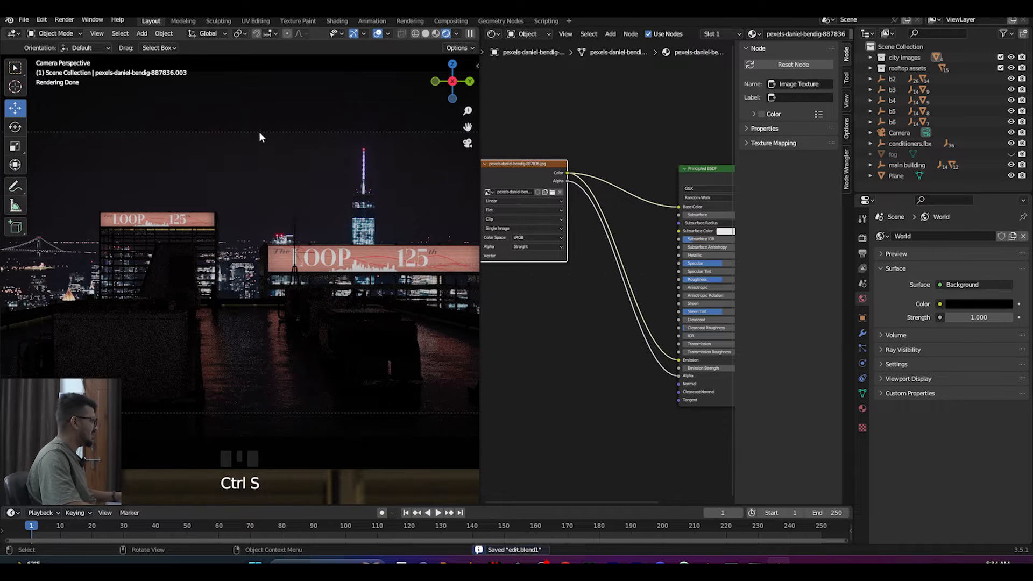
# Step: Select the camera, unhide the fog cube in the viewport and save the file
pyautogui.click(259, 131)
pyautogui.scroll(-3, 290, 263)
pyautogui.hotkey('ctrl', 's')
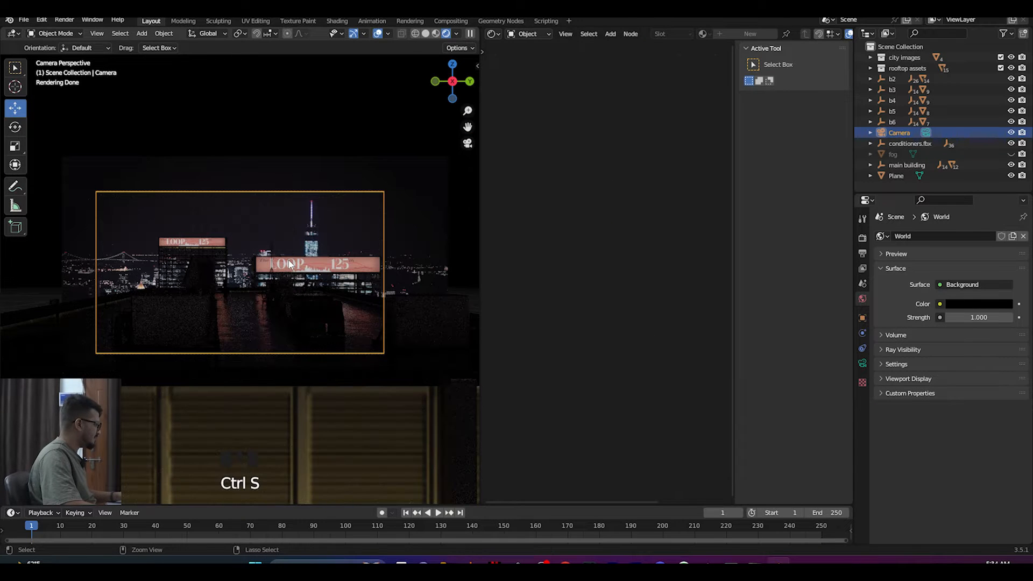
pyautogui.scroll(4, 289, 264)
pyautogui.scroll(-1, 289, 264)
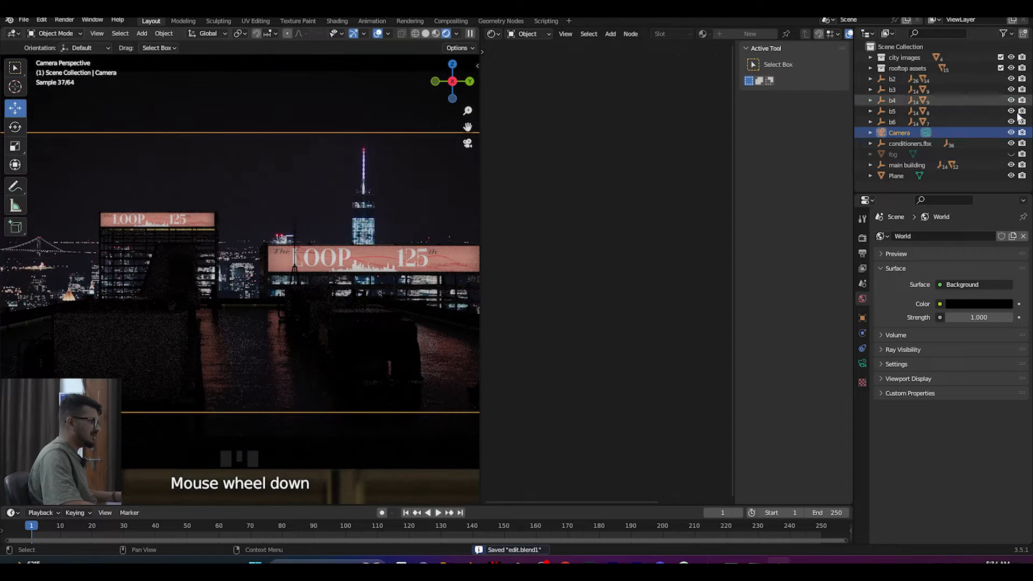
pyautogui.click(1011, 154)
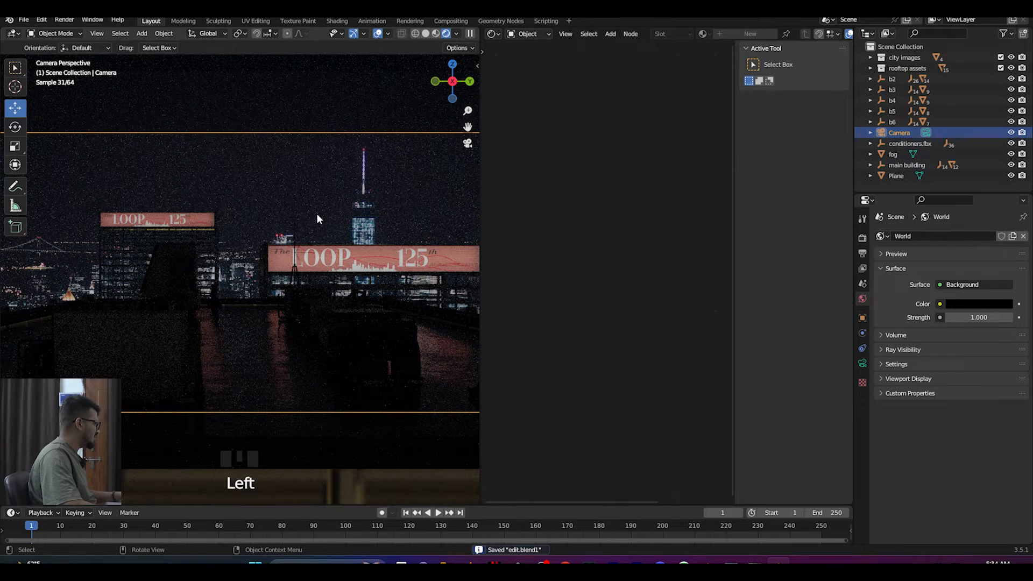
pyautogui.scroll(-2, 317, 213)
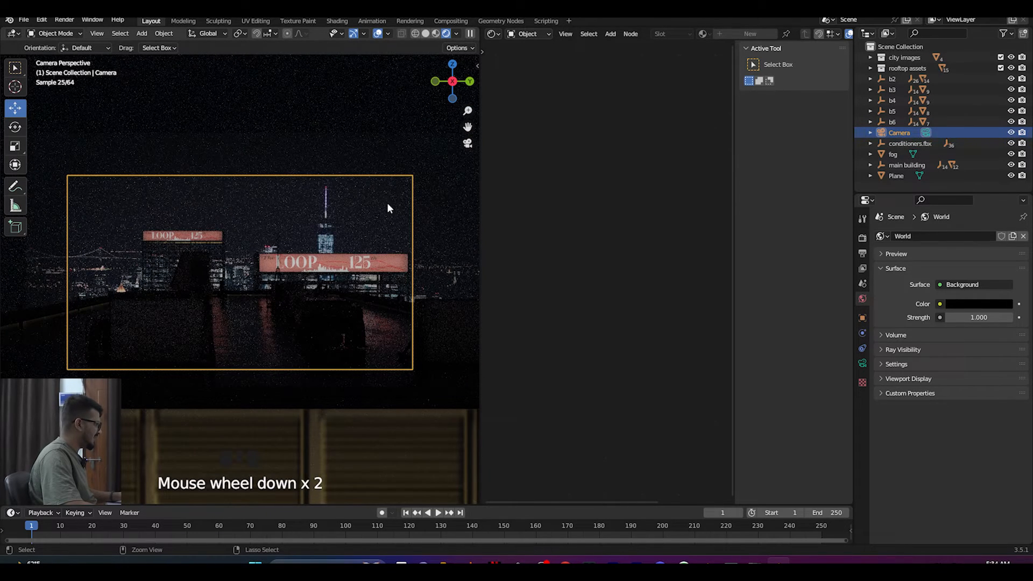
pyautogui.hotkey('ctrl', 's')
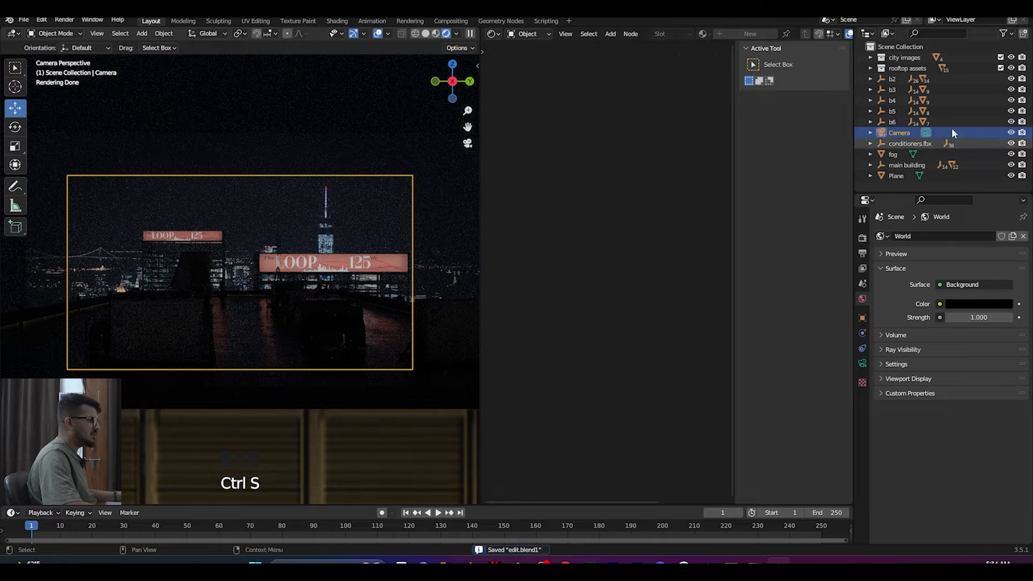
# Step: Set the Emission Strength of the first city image plane's material to 9 and save the file
pyautogui.click(870, 57)
pyautogui.click(914, 68)
pyautogui.moveTo(694, 409); pyautogui.dragTo(583, 382, button='middle')
pyautogui.scroll(5, 626, 396)
pyautogui.scroll(1, 626, 395)
pyautogui.moveTo(640, 352); pyautogui.dragTo(667, 353)
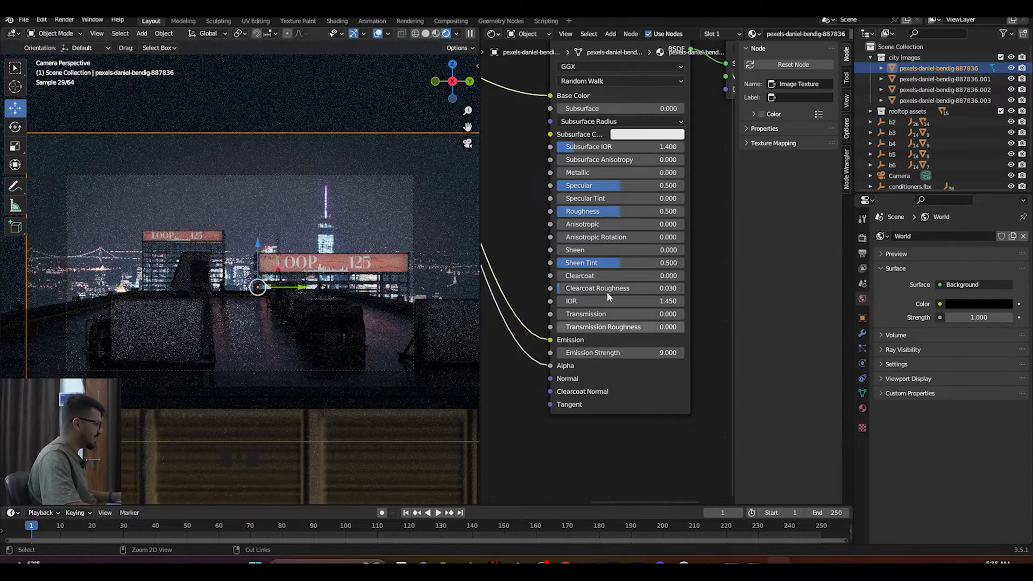
pyautogui.hotkey('ctrl', 's')
# Step: Select the camera and enlarge the 3D viewport to check the skyline's brightness through the camera
pyautogui.click(368, 185)
pyautogui.scroll(2, 371, 215)
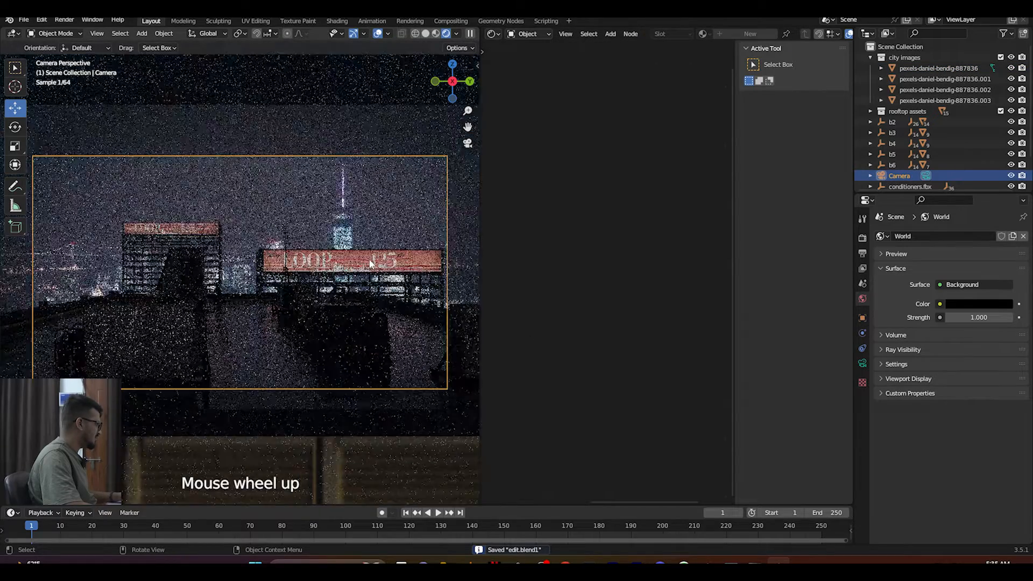
pyautogui.moveTo(482, 256); pyautogui.dragTo(651, 249)
pyautogui.scroll(-2, 475, 293)
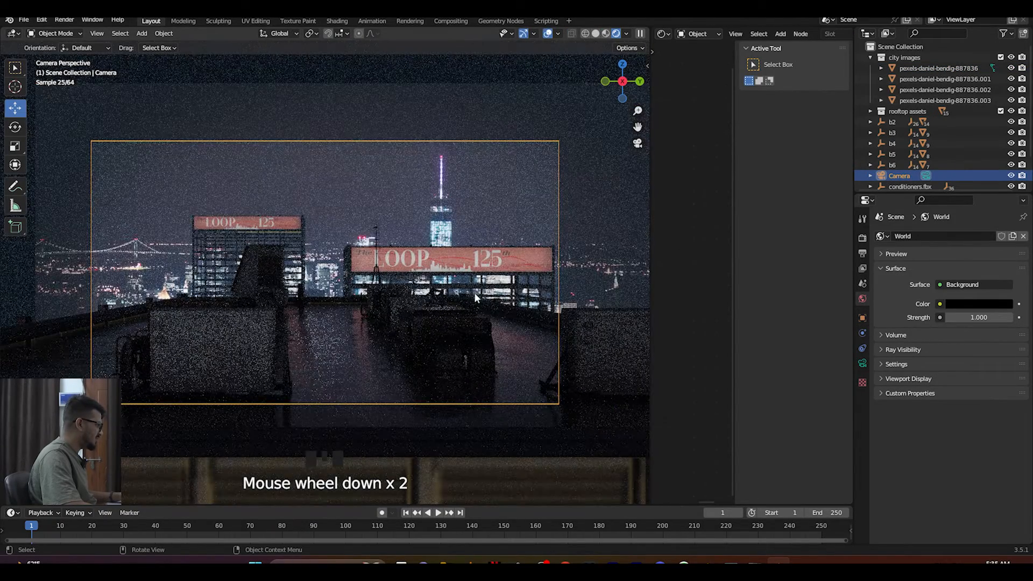
# Step: Select the roof plane, enlarge the Shader Editor and set the roof material's Roughness to 0.150
pyautogui.click(325, 358)
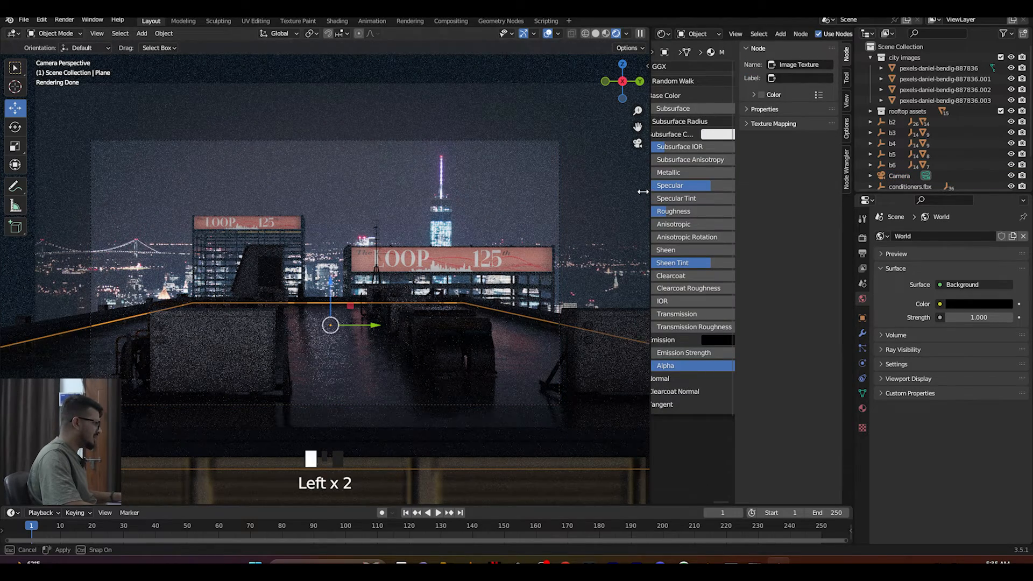
pyautogui.moveTo(648, 191); pyautogui.dragTo(324, 194)
pyautogui.scroll(2, 275, 337)
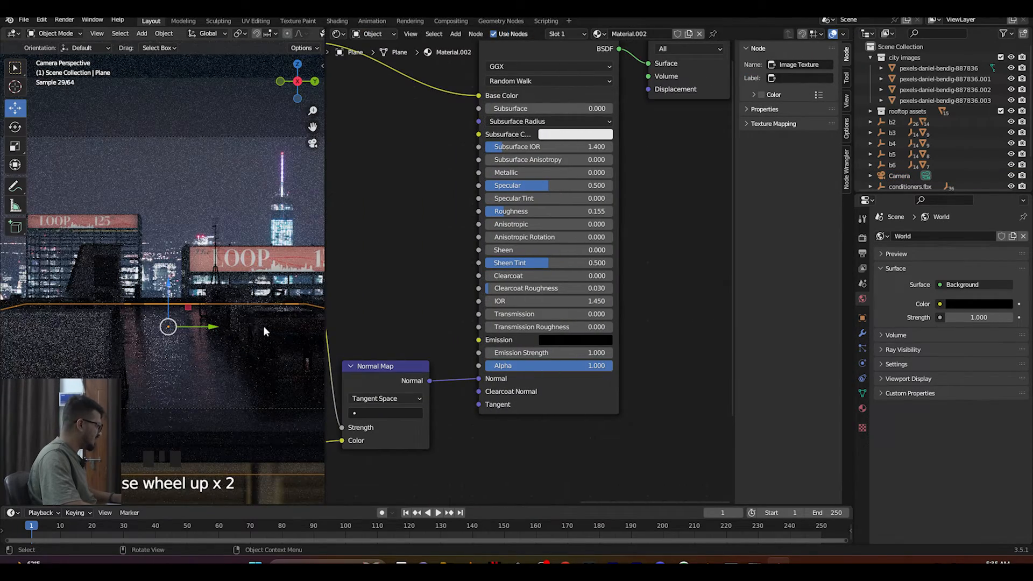
pyautogui.moveTo(501, 211)
pyautogui.mouseDown()
pyautogui.moveTo(484, 211)
pyautogui.moveTo(503, 211)
pyautogui.mouseUp()
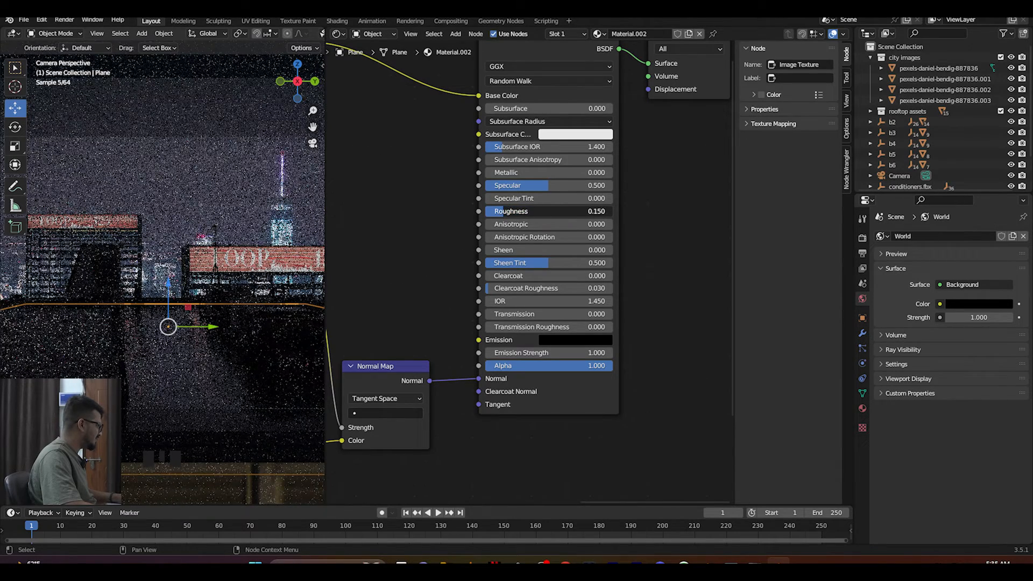
# Step: Try the black stop of the roof material's ColorRamp at position 0.295
pyautogui.moveTo(386, 292); pyautogui.dragTo(531, 296, button='middle')
pyautogui.moveTo(476, 334); pyautogui.dragTo(452, 332)
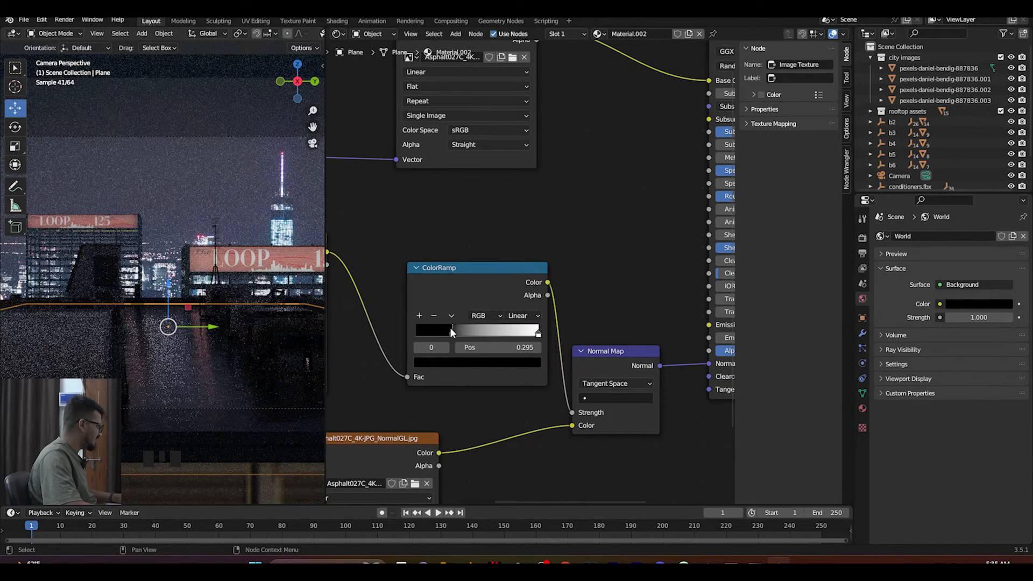
pyautogui.hotkey('ctrl', 'z')
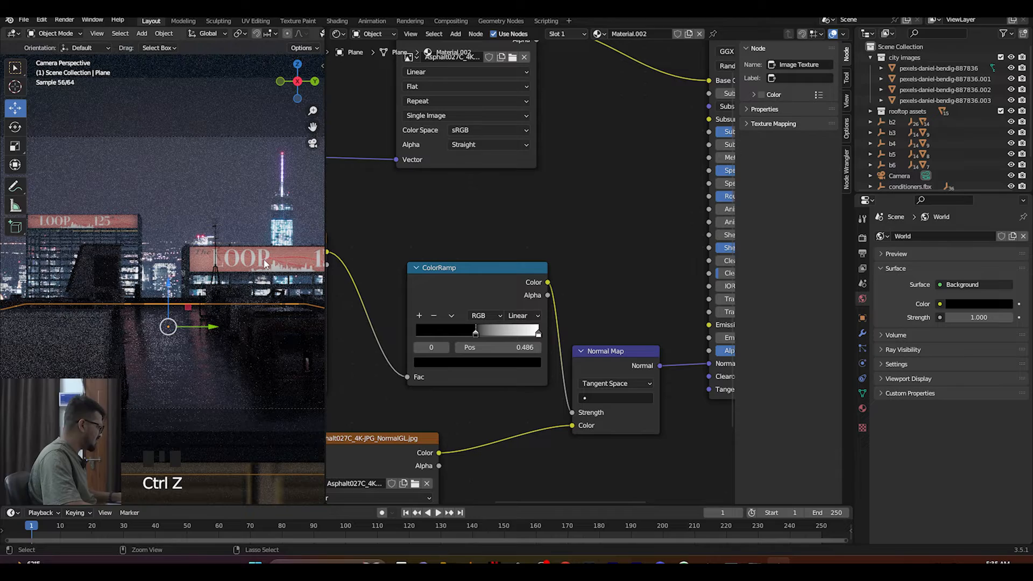
# Step: Inspect the roof's node setup and surface, return to the camera view, enlarge the 3D viewport and save the file
pyautogui.hotkey('ctrl', 's')
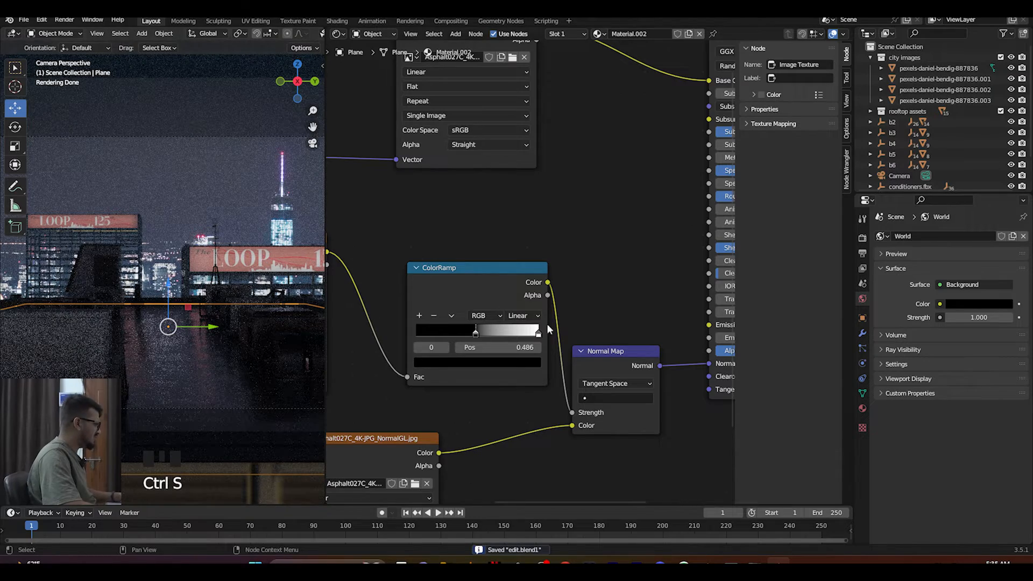
pyautogui.scroll(-5, 473, 290)
pyautogui.moveTo(405, 325); pyautogui.dragTo(427, 331, button='middle')
pyautogui.moveTo(194, 322)
pyautogui.mouseDown(button='middle')
pyautogui.moveTo(167, 360)
pyautogui.moveTo(187, 337)
pyautogui.mouseUp(button='middle')
pyautogui.press('KP_0')
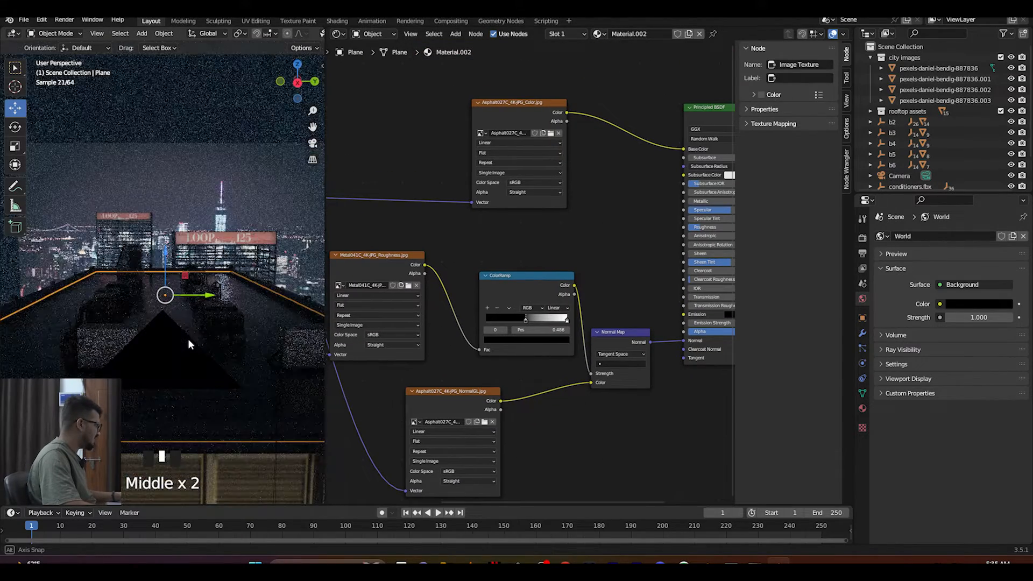
pyautogui.hotkey('ctrl', 's')
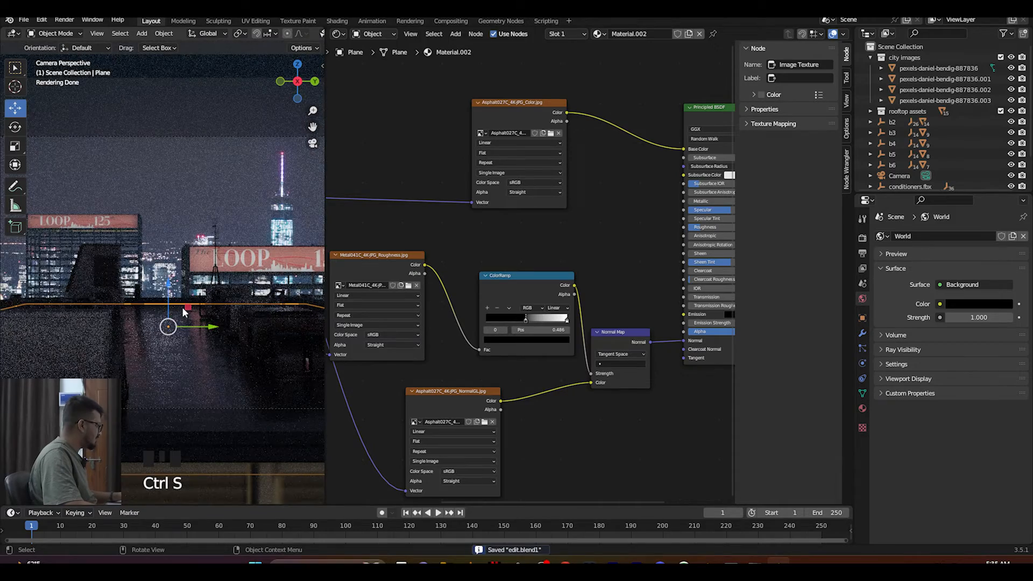
pyautogui.scroll(-3, 189, 338)
pyautogui.moveTo(326, 228); pyautogui.dragTo(630, 232)
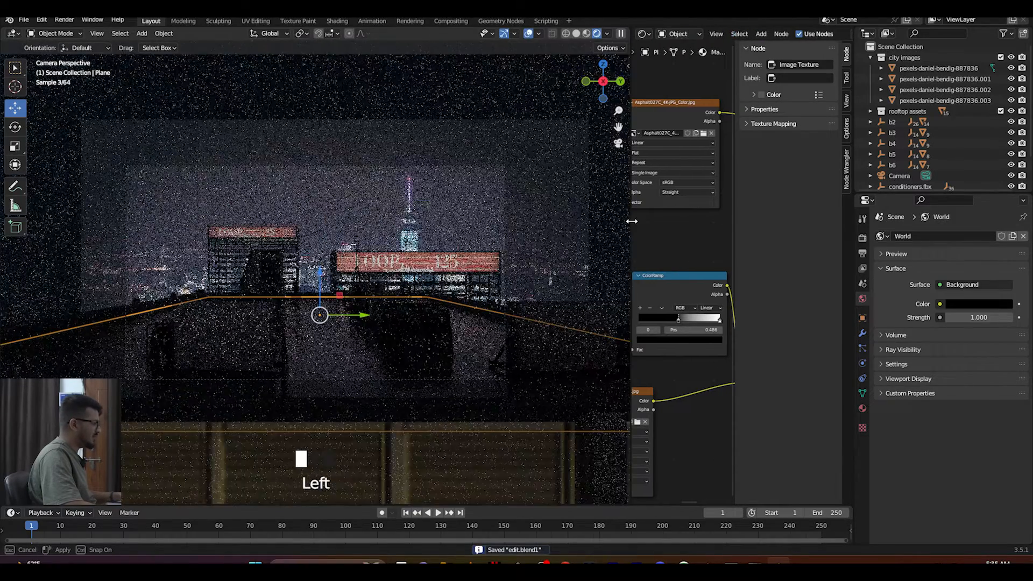
pyautogui.scroll(2, 572, 237)
pyautogui.hotkey('ctrl', 's')
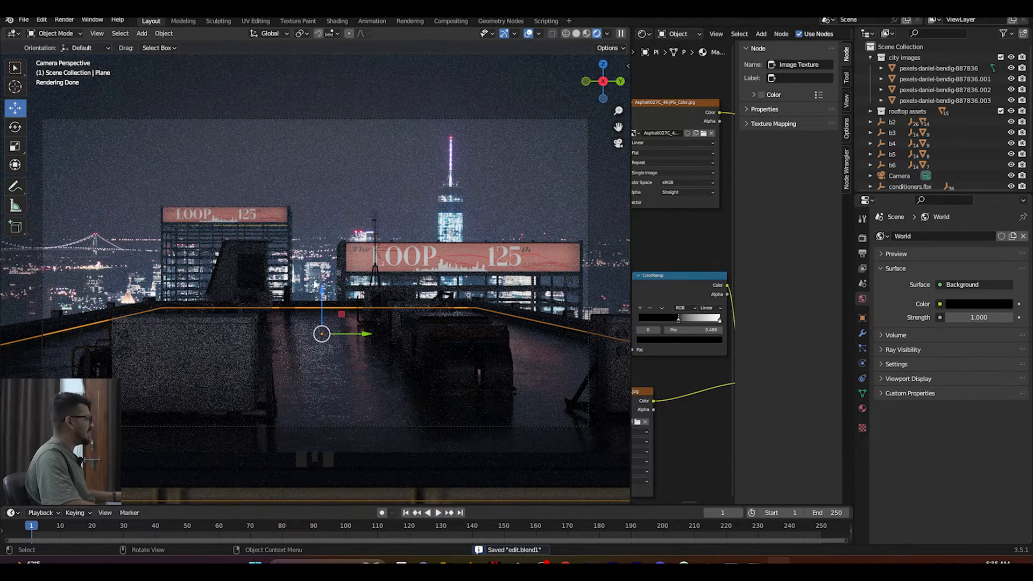
# Step: Examine the rooftop, its surrounding buildings and the city image planes from several angles
pyautogui.moveTo(361, 354); pyautogui.dragTo(447, 382, button='middle')
pyautogui.scroll(3, 446, 383)
pyautogui.moveTo(406, 343); pyautogui.dragTo(305, 313, button='middle')
pyautogui.scroll(-5, 417, 343)
pyautogui.scroll(-3, 357, 310)
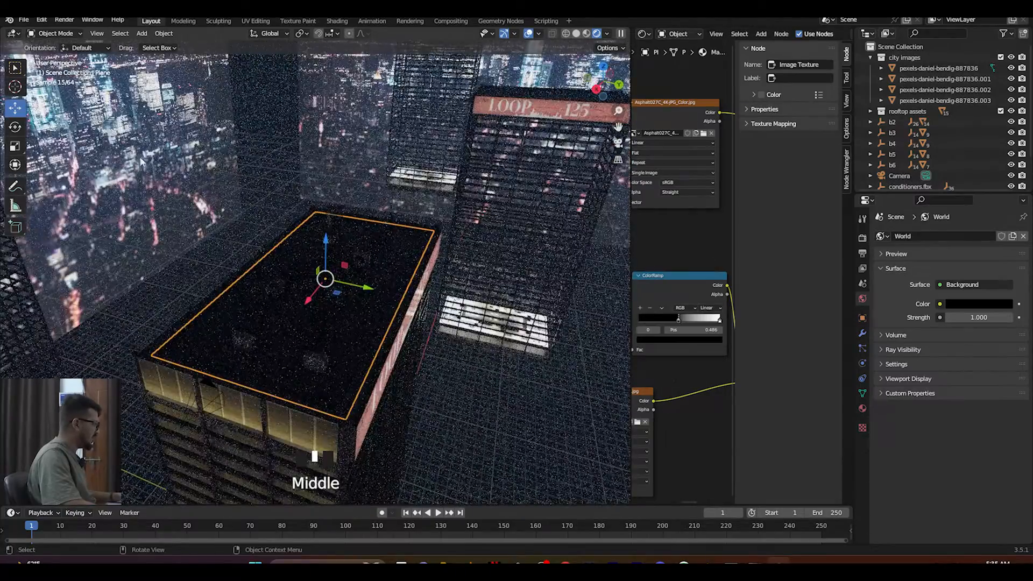
pyautogui.moveTo(419, 360); pyautogui.dragTo(435, 351, button='middle')
pyautogui.scroll(6, 280, 319)
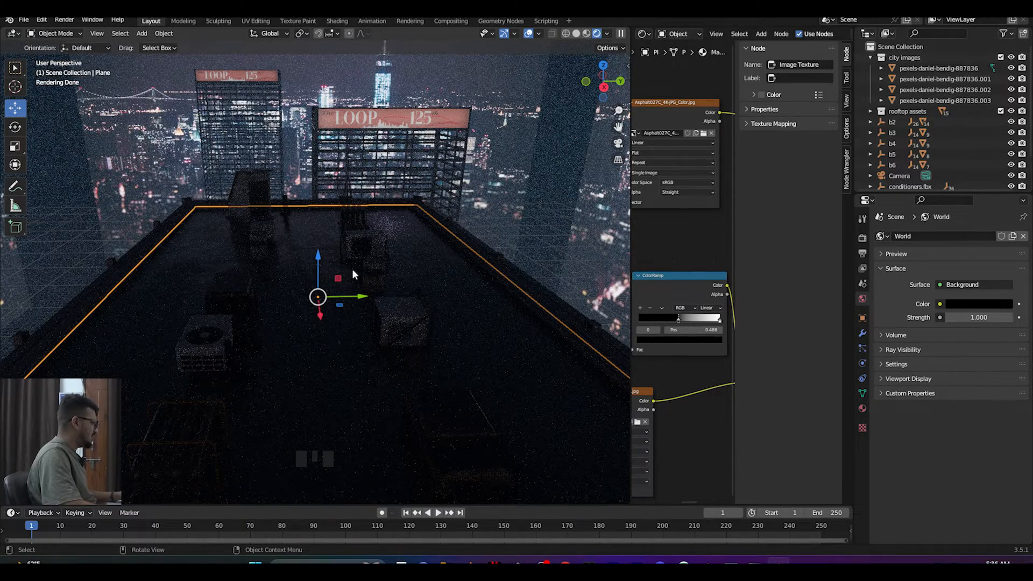
pyautogui.scroll(-4, 366, 315)
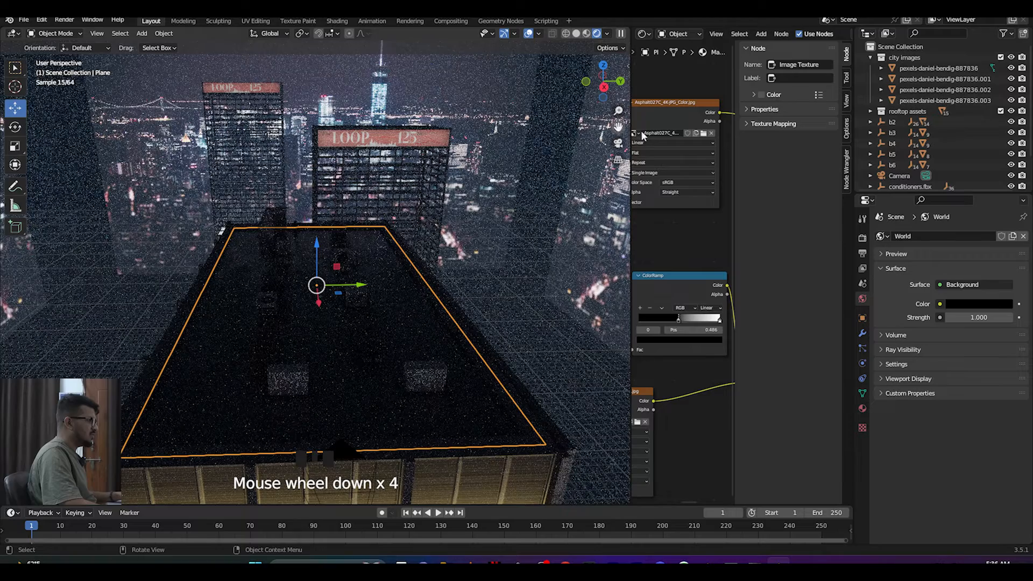
# Step: Hide the fog cube in the viewport
pyautogui.scroll(-5, 902, 132)
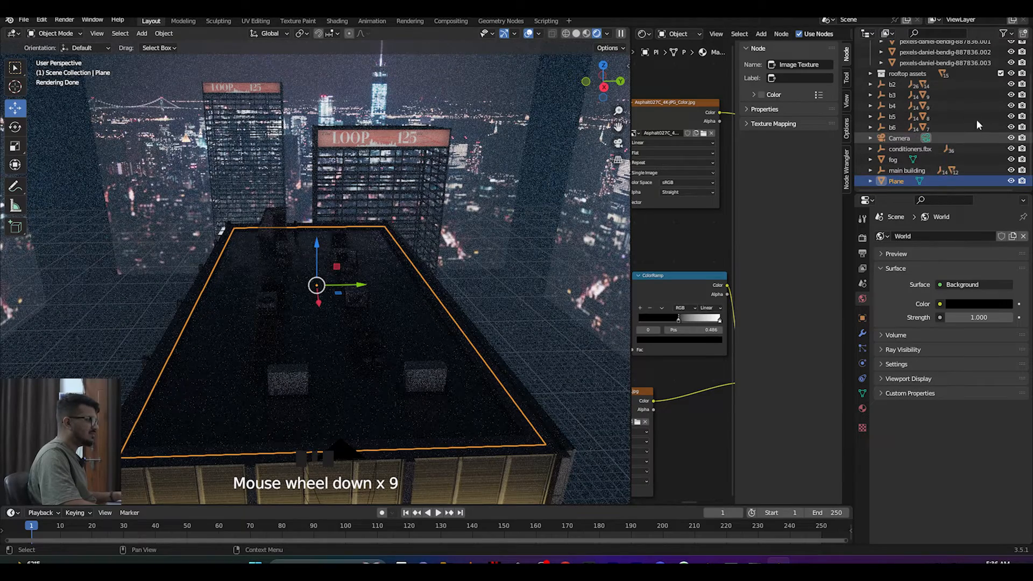
pyautogui.scroll(5, 968, 114)
pyautogui.scroll(-2, 985, 146)
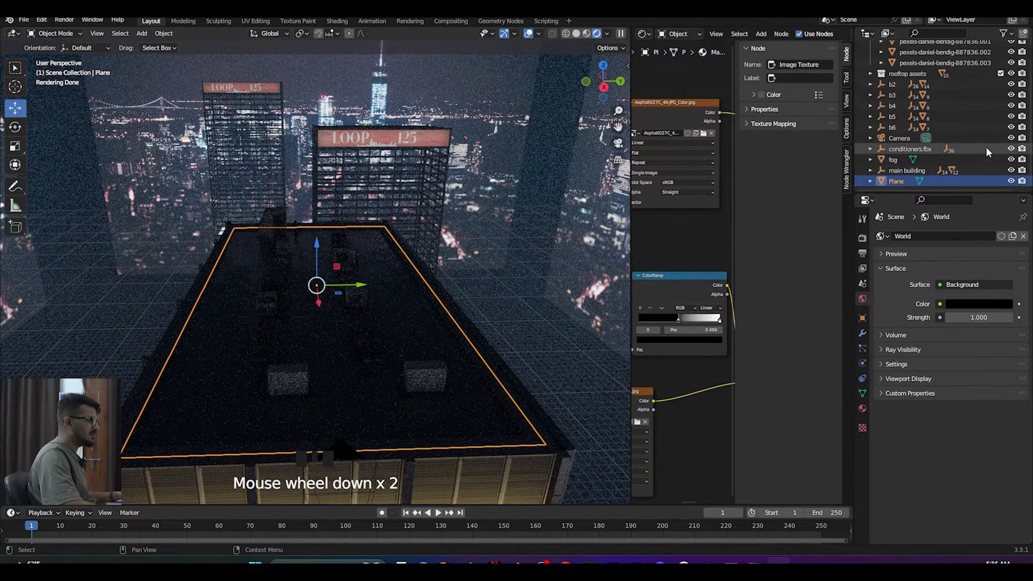
pyautogui.click(701, 204)
# Step: Add an area light, raise it to the main building's roof height and shift it sideways along the Y axis
pyautogui.moveTo(322, 258); pyautogui.dragTo(273, 244, button='middle')
pyautogui.scroll(-3, 273, 244)
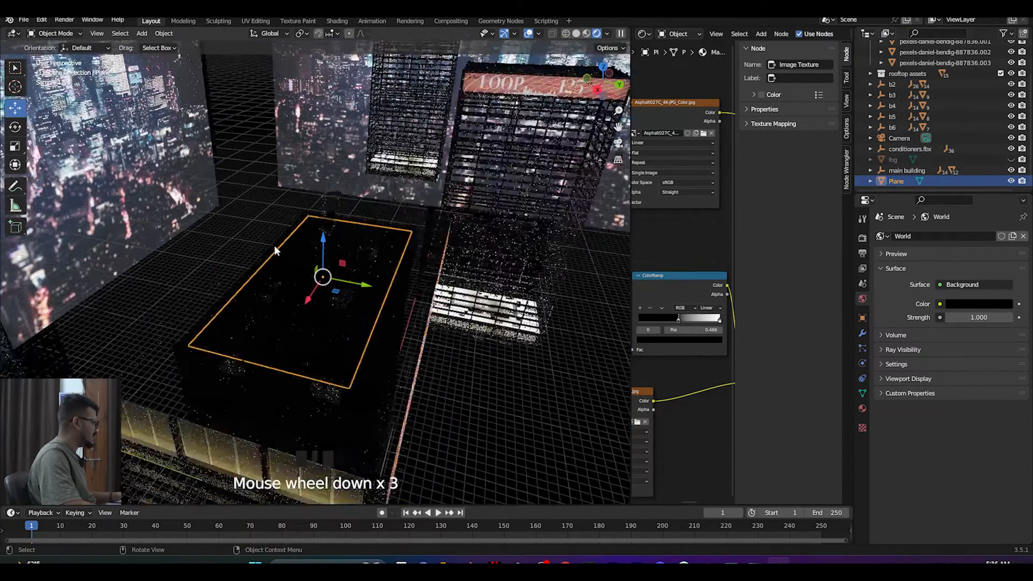
pyautogui.scroll(-2, 273, 244)
pyautogui.hotkey('shift', 'a')
pyautogui.moveTo(246, 381)
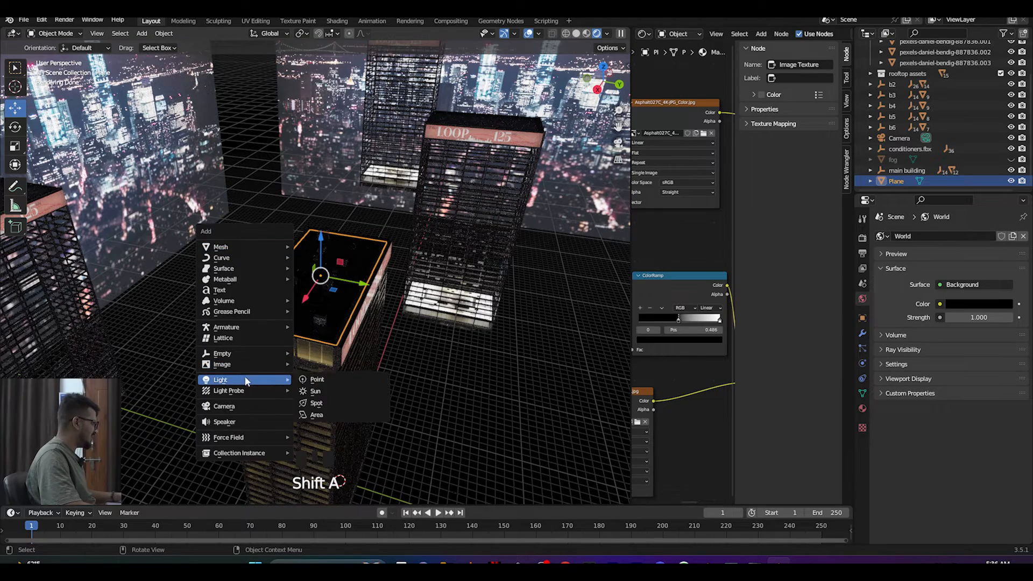
pyautogui.click(324, 415)
pyautogui.scroll(-2, 344, 420)
pyautogui.moveTo(334, 425); pyautogui.dragTo(339, 175)
pyautogui.moveTo(379, 223); pyautogui.dragTo(294, 220)
pyautogui.moveTo(294, 220); pyautogui.dragTo(22, 142, button='middle')
# Step: Rotate the area light so that it points toward the main building's roof
pyautogui.click(17, 129)
pyautogui.moveTo(614, 122); pyautogui.dragTo(713, 137)
pyautogui.scroll(4, 389, 168)
pyautogui.moveTo(366, 169); pyautogui.dragTo(333, 167)
# Step: Shift the area light along the X axis beside the main building's roof and scale it up considerably
pyautogui.moveTo(334, 166); pyautogui.dragTo(471, 242, button='middle')
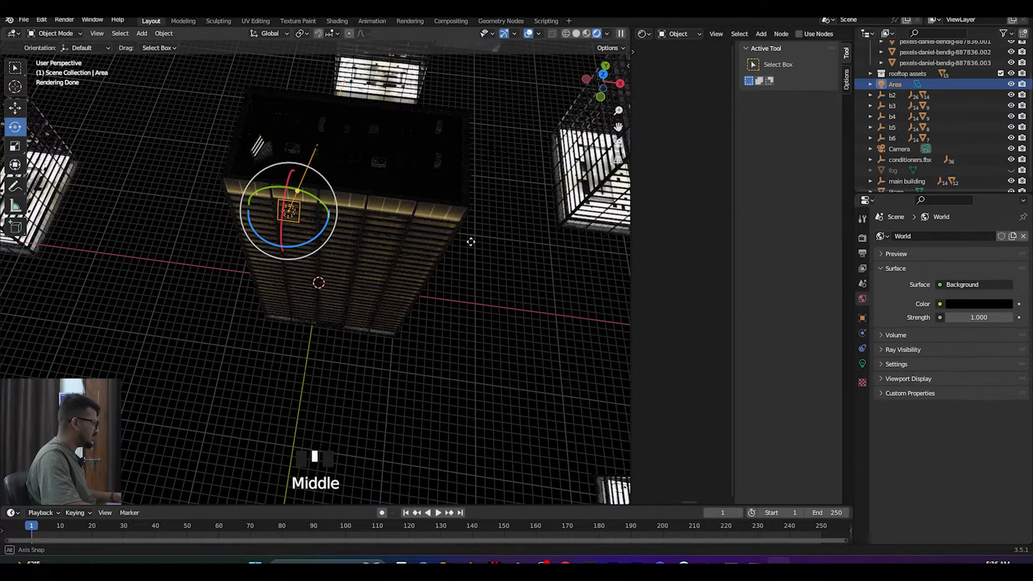
pyautogui.click(14, 108)
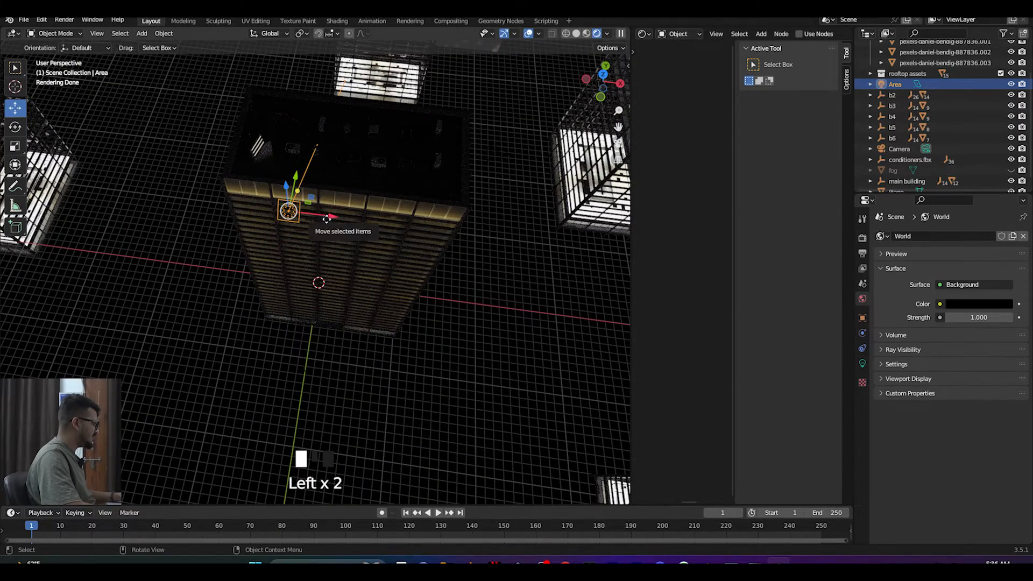
pyautogui.press('s')
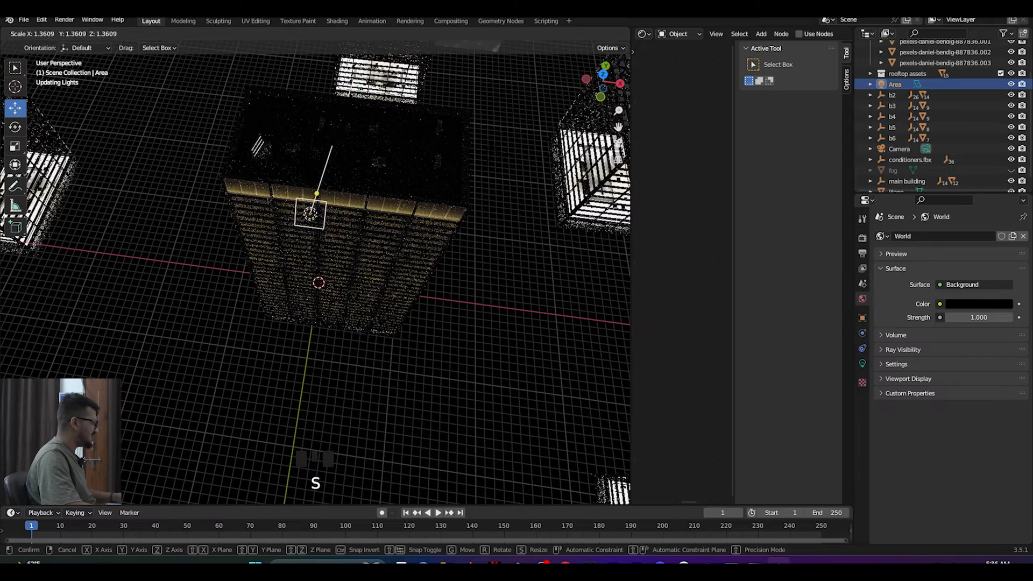
pyautogui.click(412, 228)
pyautogui.moveTo(412, 228); pyautogui.dragTo(388, 226, button='middle')
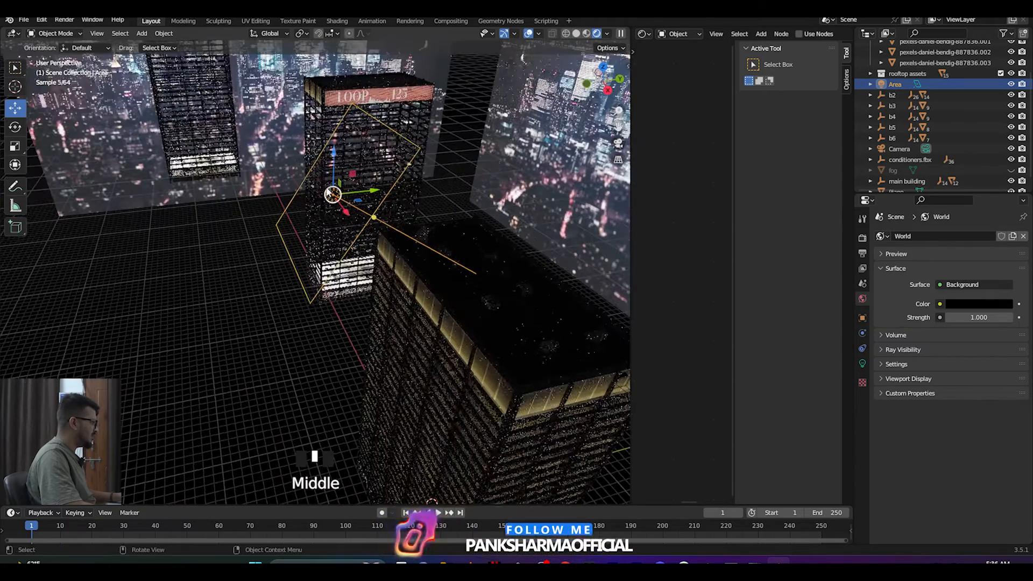
# Step: Raise the area light's power to about 332.4 W and check the rooftop lighting through the camera
pyautogui.click(862, 364)
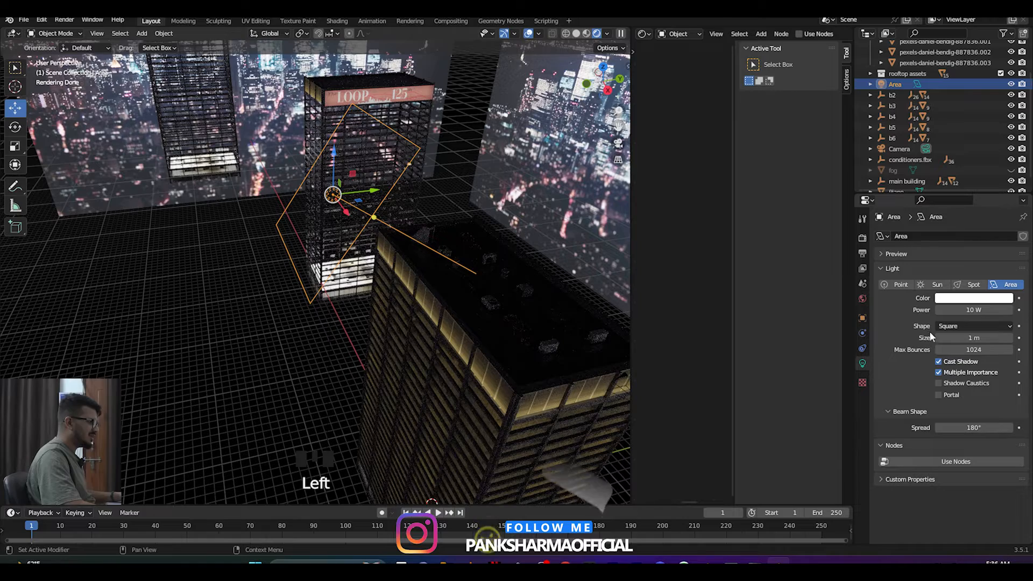
pyautogui.moveTo(955, 310); pyautogui.dragTo(1009, 310)
pyautogui.press('KP_0')
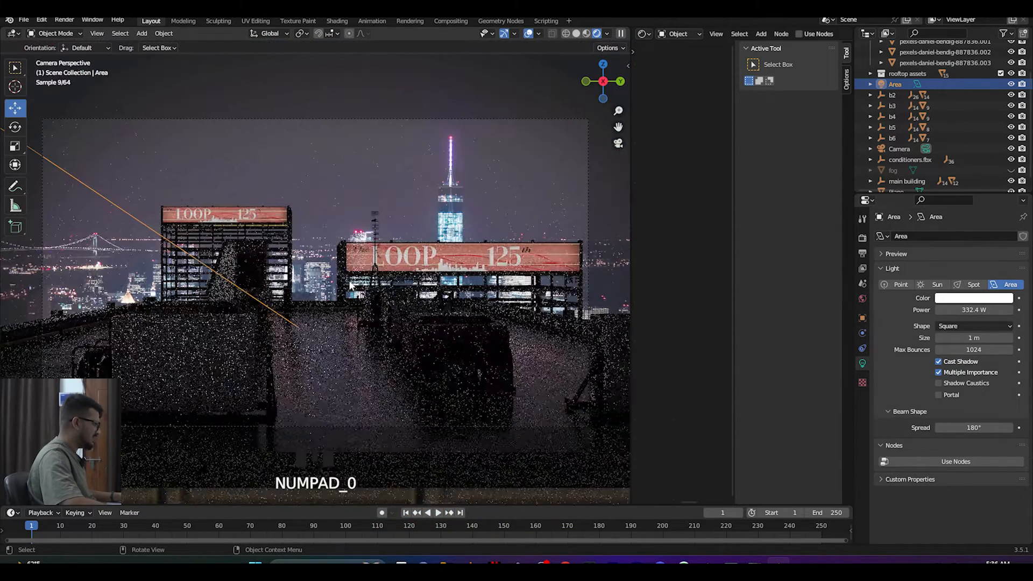
pyautogui.scroll(-4, 366, 293)
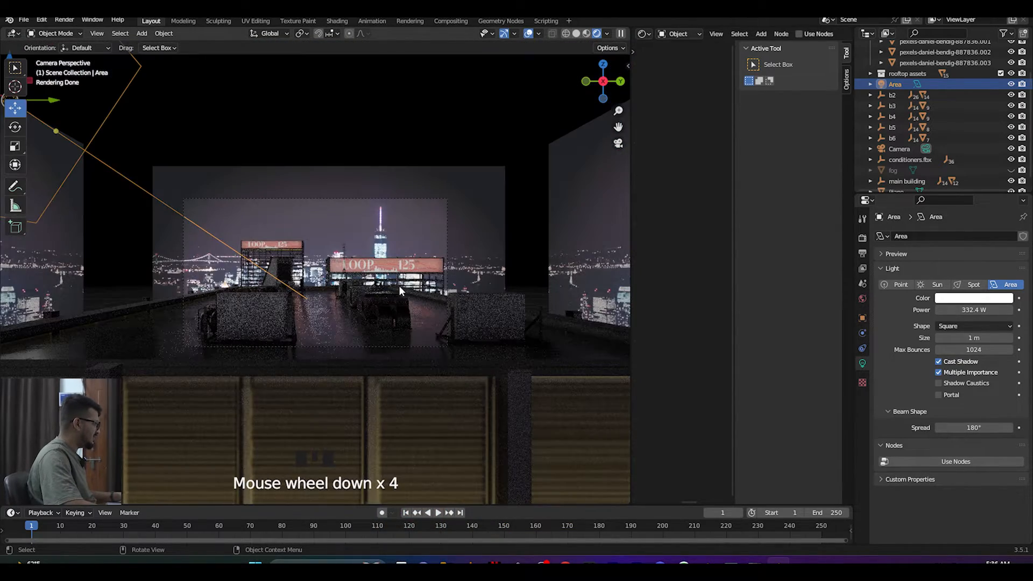
pyautogui.scroll(3, 398, 285)
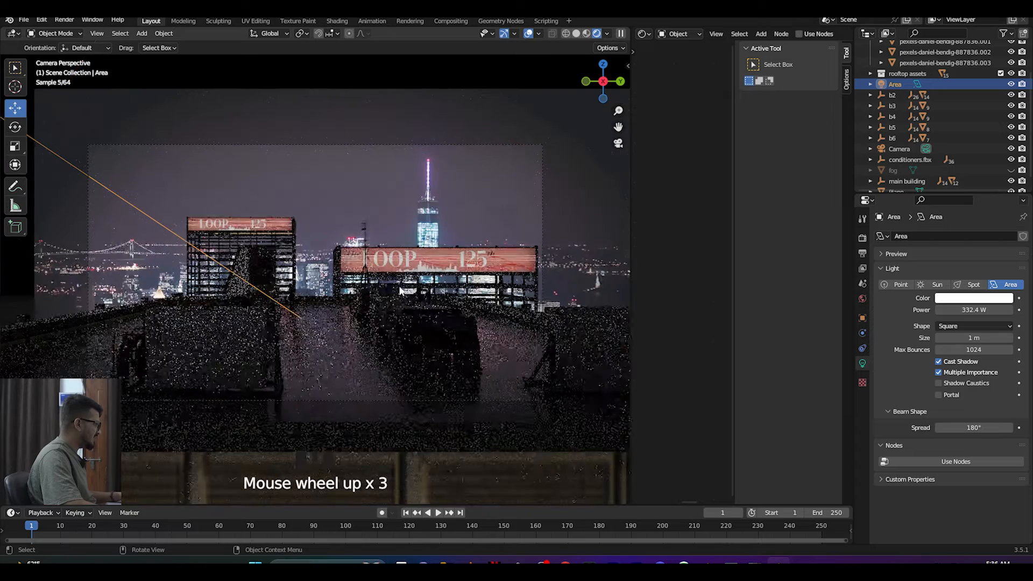
# Step: Try blue, cyan and magenta tints for the area light, settling on a light cyan-blue color
pyautogui.click(956, 299)
pyautogui.click(964, 173)
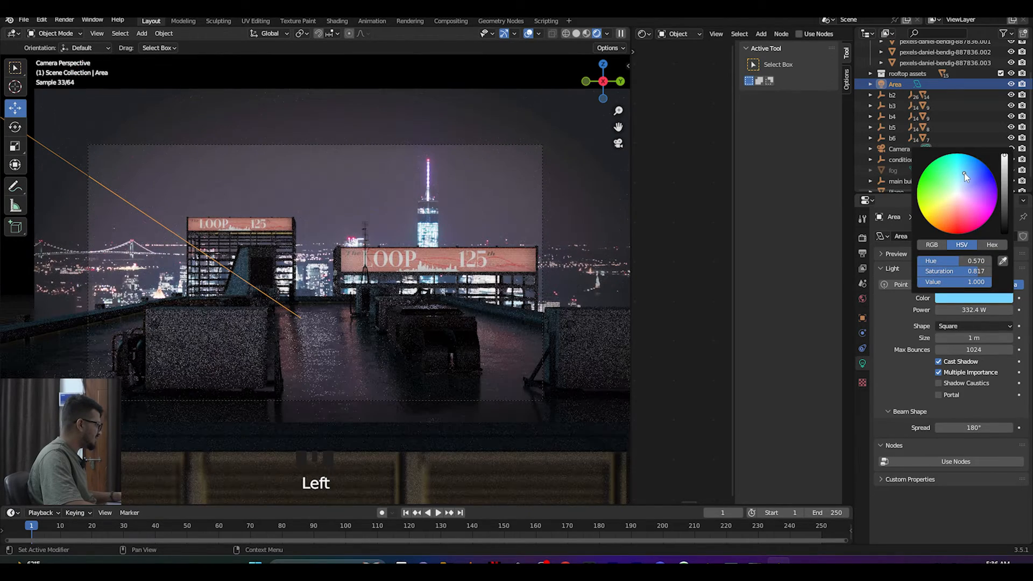
pyautogui.scroll(2, 246, 327)
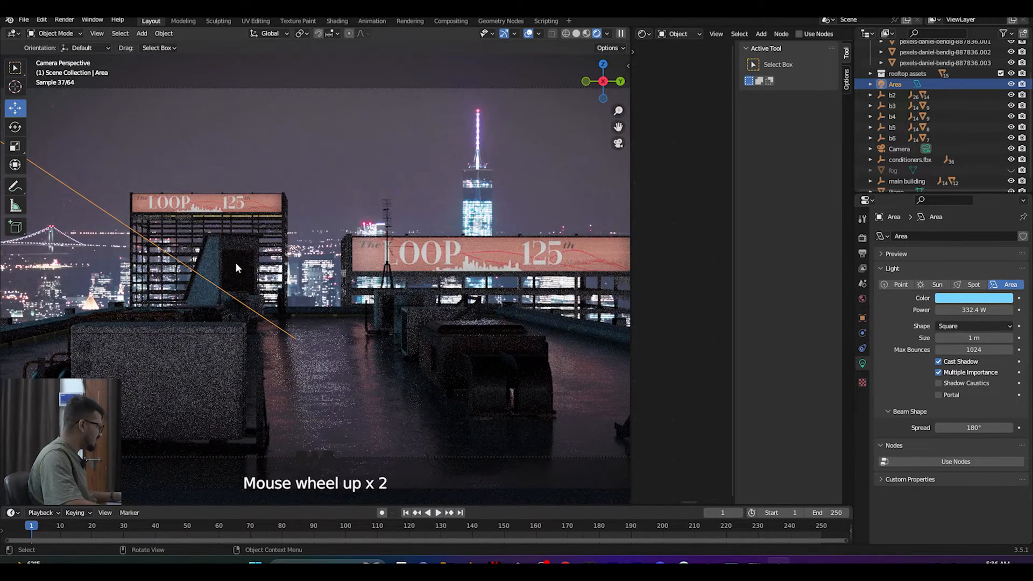
pyautogui.click(960, 303)
pyautogui.click(961, 159)
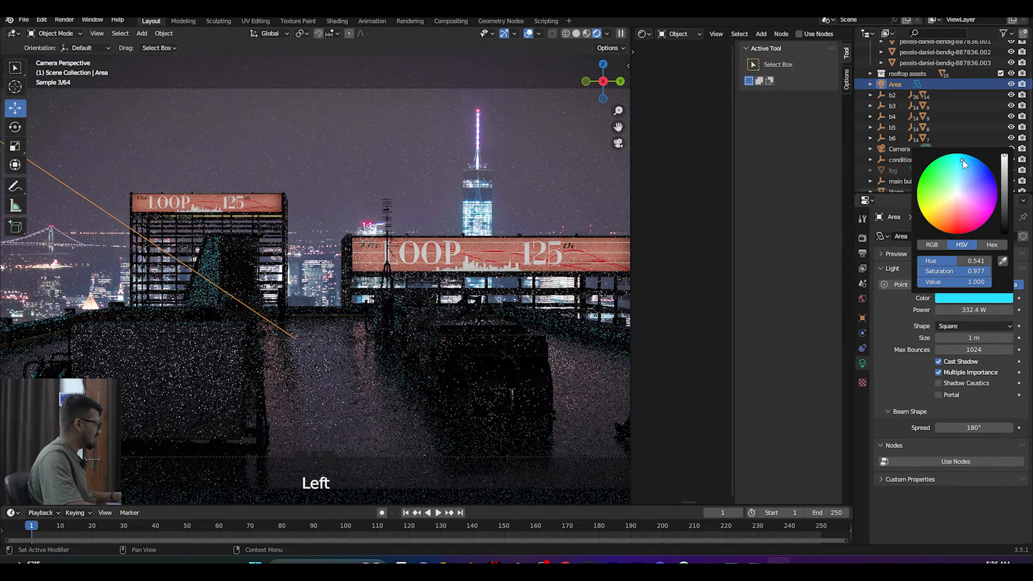
pyautogui.click(982, 217)
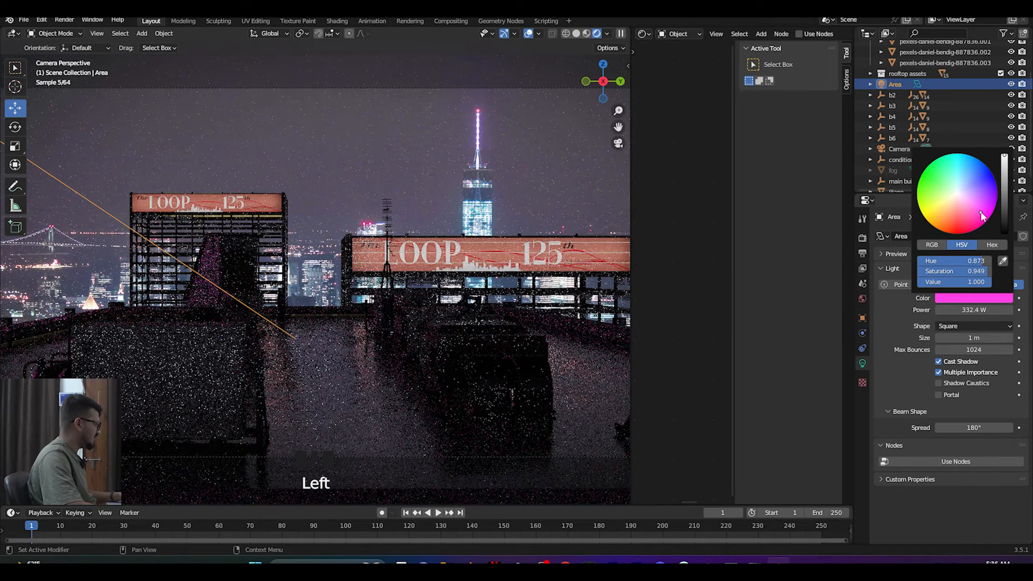
pyautogui.click(963, 167)
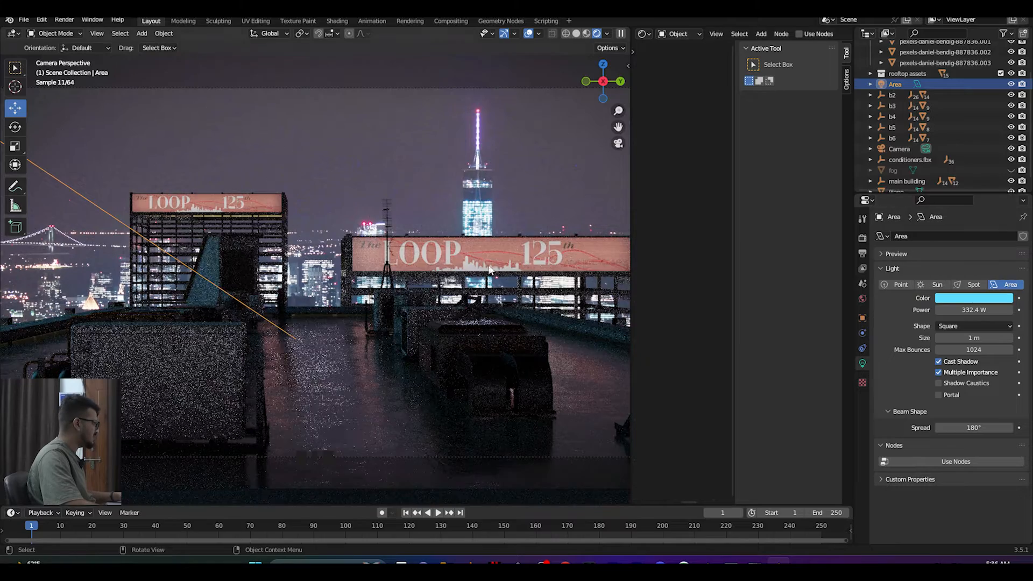
# Step: Move the area light along the Y axis closer to the main building's roof and check it through the camera
pyautogui.scroll(-2, 323, 290)
pyautogui.moveTo(322, 290); pyautogui.dragTo(392, 325, button='middle')
pyautogui.scroll(-6, 367, 350)
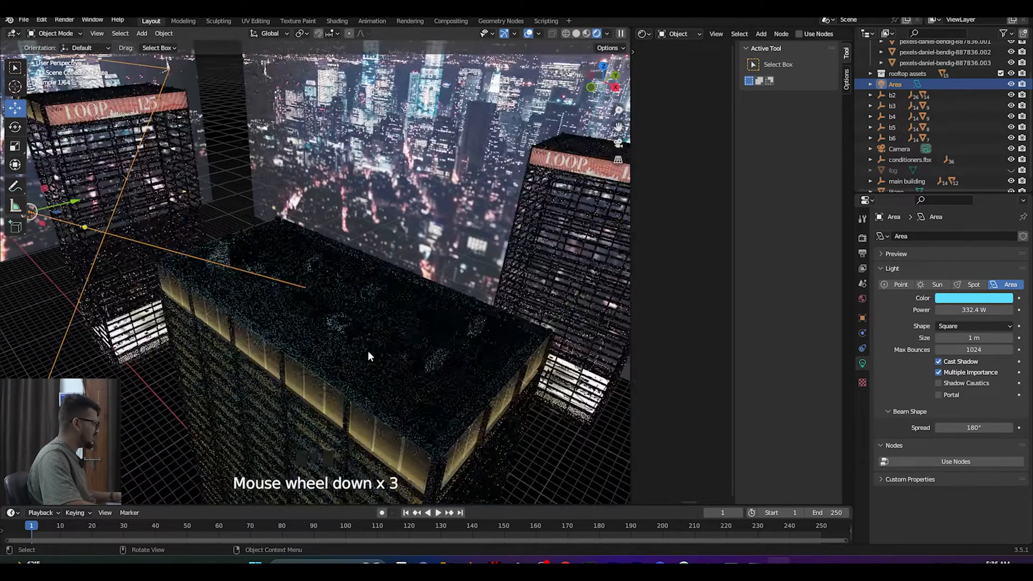
pyautogui.moveTo(183, 207); pyautogui.dragTo(267, 244)
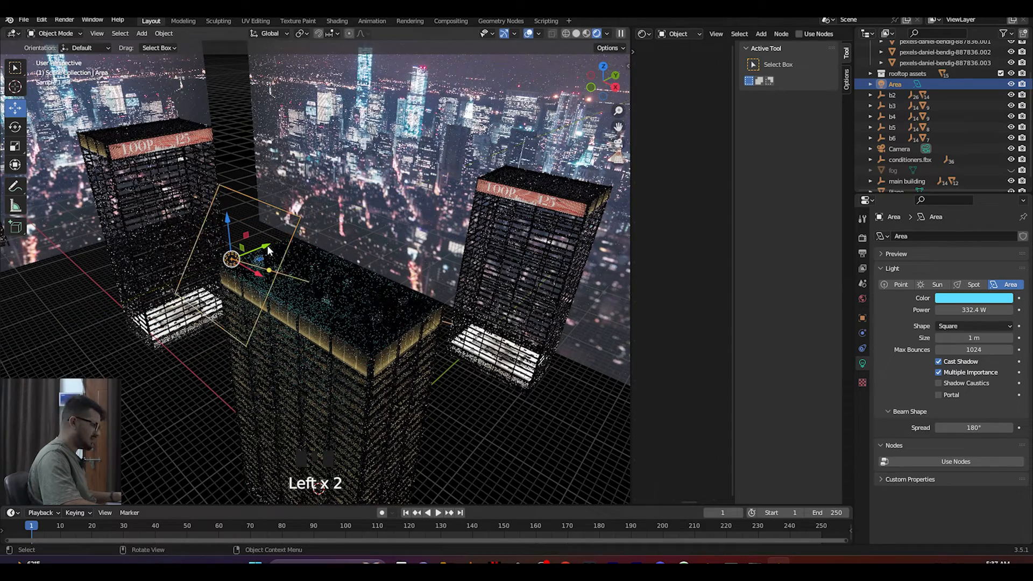
pyautogui.press('KP_0')
pyautogui.scroll(1, 321, 276)
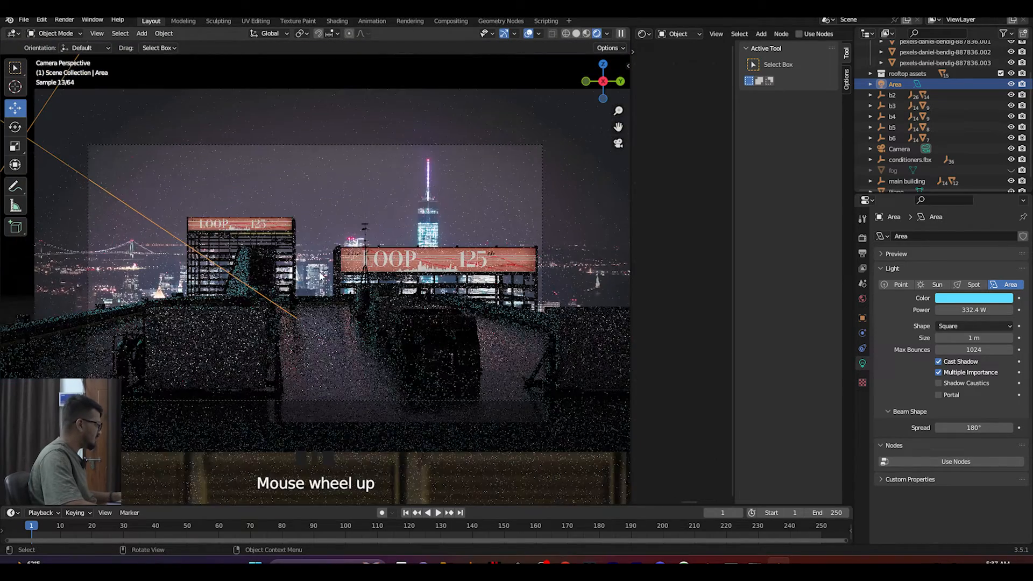
# Step: Save the file and show the fog cube in the viewport again
pyautogui.hotkey('ctrl', 's')
pyautogui.scroll(-3, 397, 181)
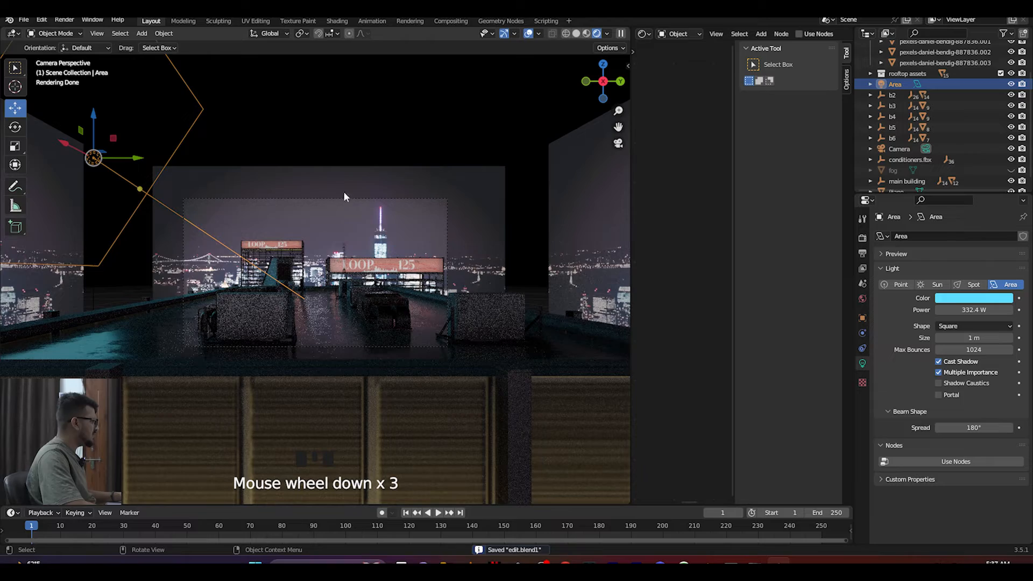
pyautogui.click(1011, 169)
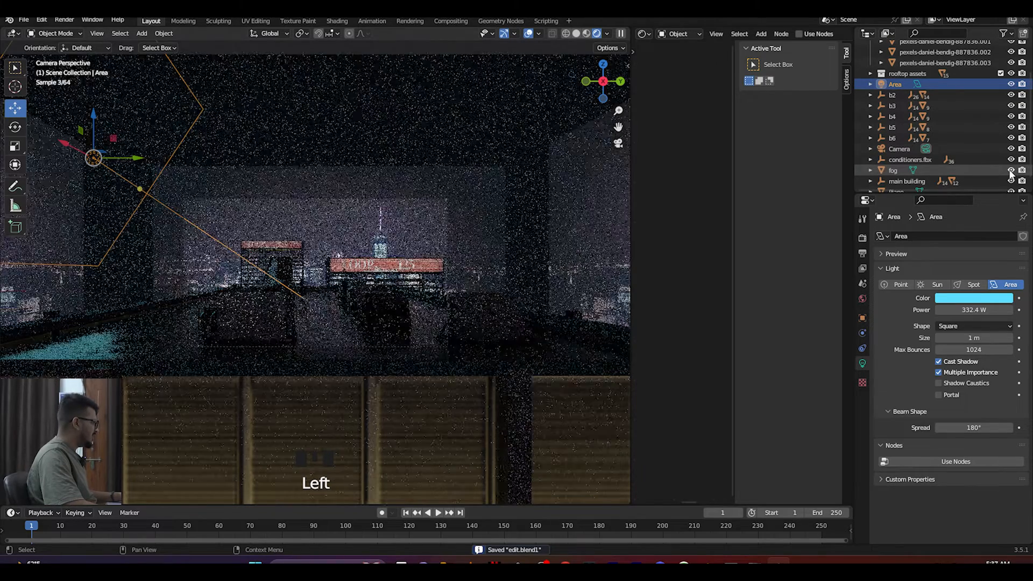
pyautogui.scroll(3, 427, 199)
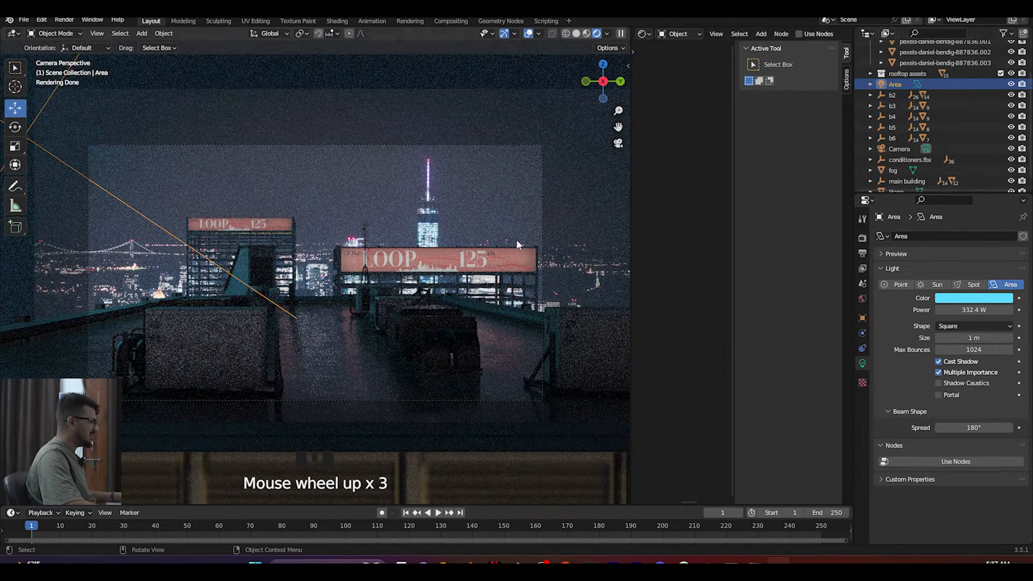
# Step: Set the emission strength of the first city image plane's material to 2.2, adjusting it against the camera view
pyautogui.scroll(6, 934, 78)
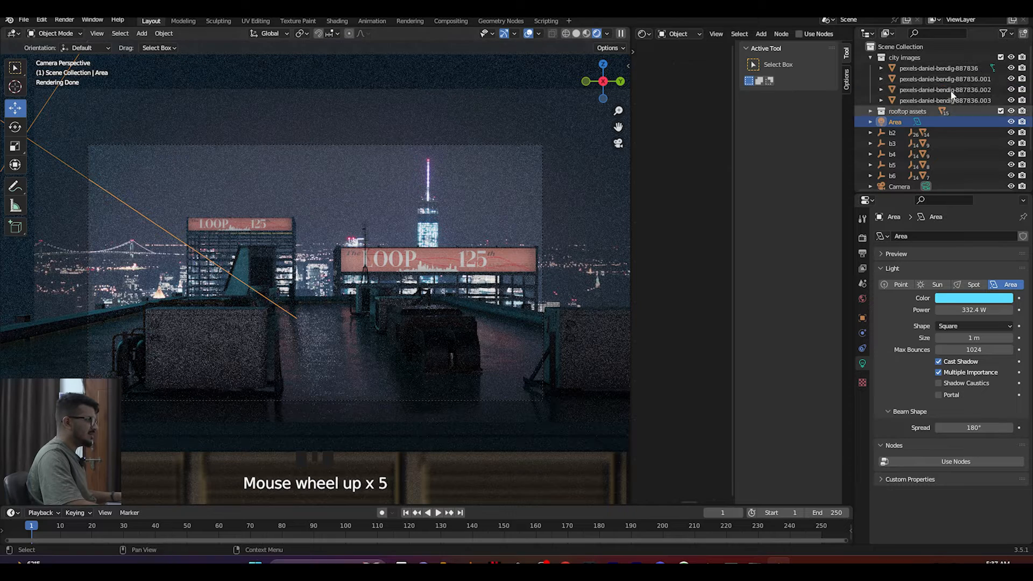
pyautogui.click(914, 68)
pyautogui.moveTo(630, 193); pyautogui.dragTo(321, 193)
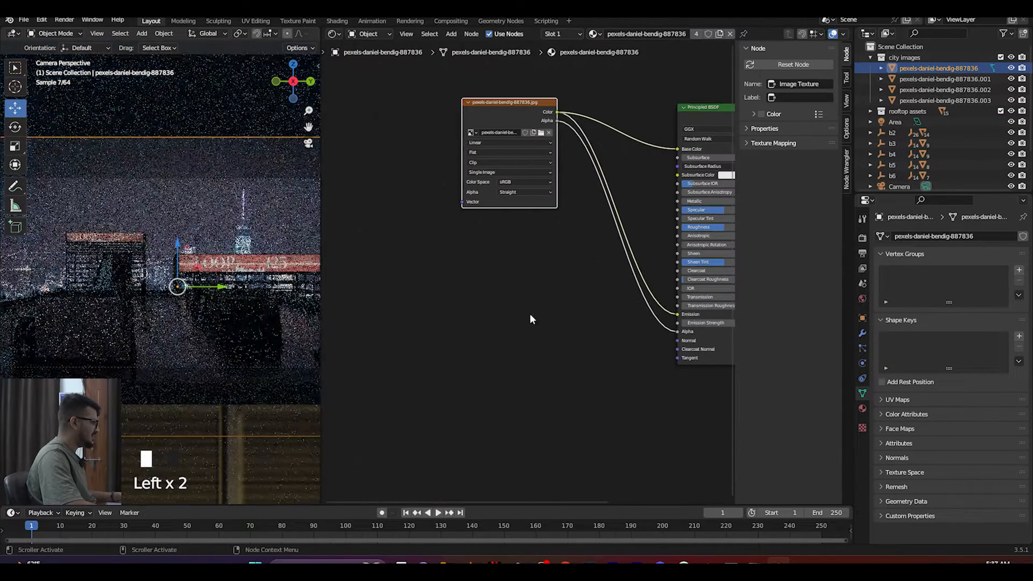
pyautogui.moveTo(647, 364); pyautogui.dragTo(544, 368, button='middle')
pyautogui.scroll(6, 545, 368)
pyautogui.moveTo(654, 342); pyautogui.dragTo(631, 343)
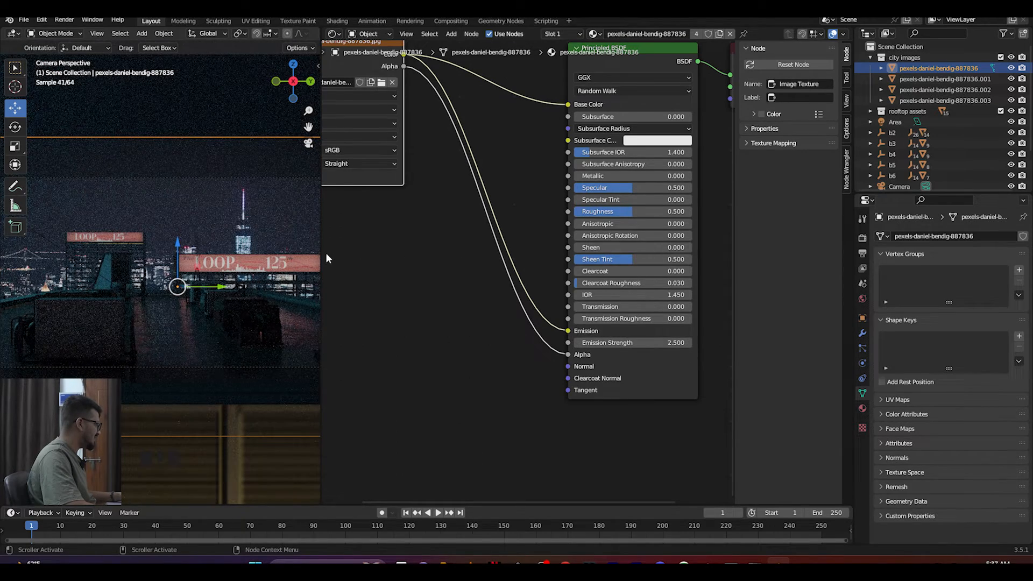
pyautogui.moveTo(321, 255); pyautogui.dragTo(455, 254)
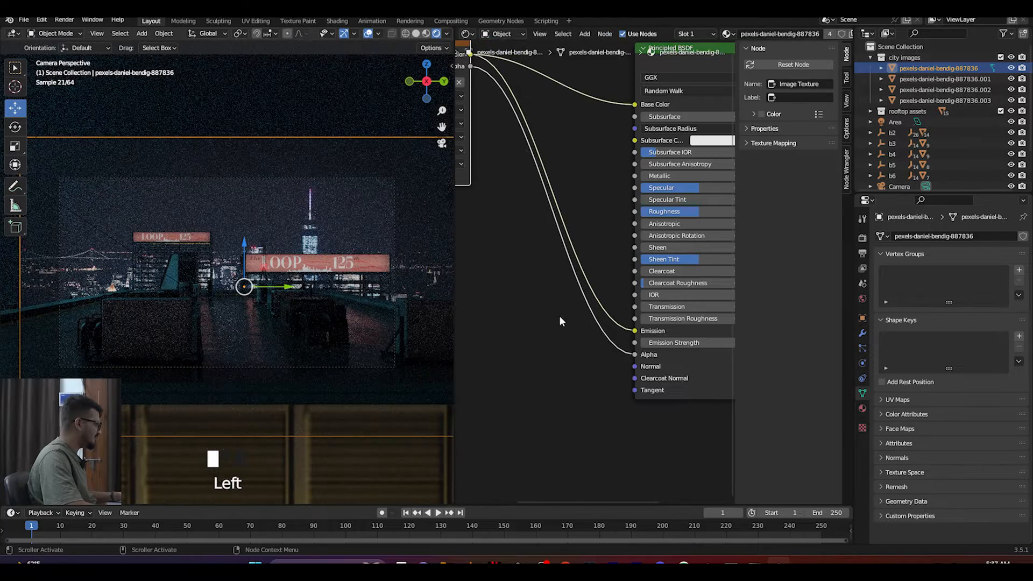
pyautogui.moveTo(560, 315); pyautogui.dragTo(495, 308, button='middle')
pyautogui.scroll(3, 557, 328)
pyautogui.moveTo(626, 336)
pyautogui.mouseDown()
pyautogui.moveTo(602, 336)
pyautogui.moveTo(623, 336)
pyautogui.mouseUp()
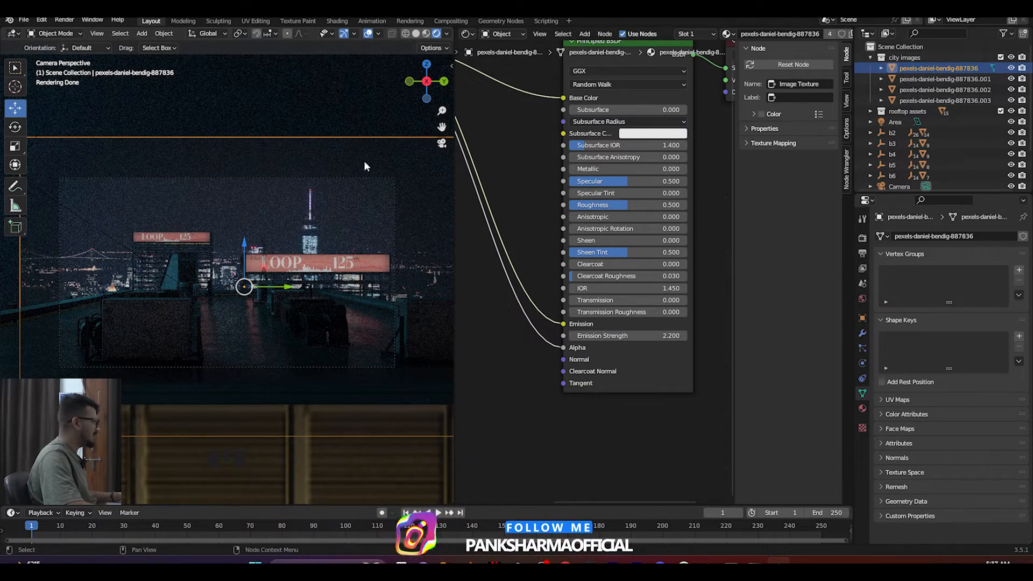
# Step: Lower the background city image plane slightly along the Z axis and hide the viewport overlays and gizmos
pyautogui.moveTo(245, 243)
pyautogui.mouseDown()
pyautogui.moveTo(245, 204)
pyautogui.moveTo(248, 272)
pyautogui.moveTo(248, 260)
pyautogui.mouseUp()
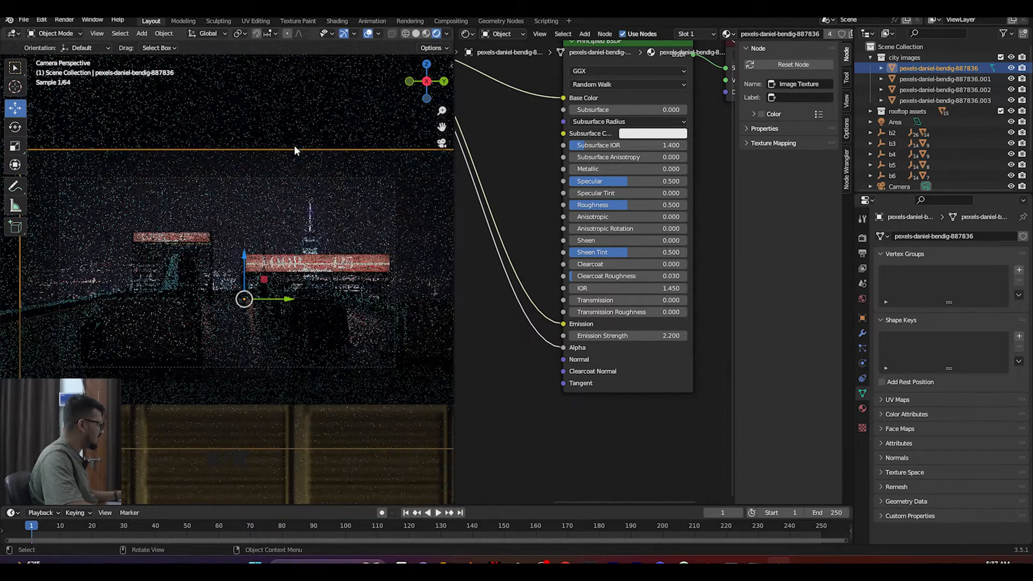
pyautogui.click(368, 34)
pyautogui.click(342, 34)
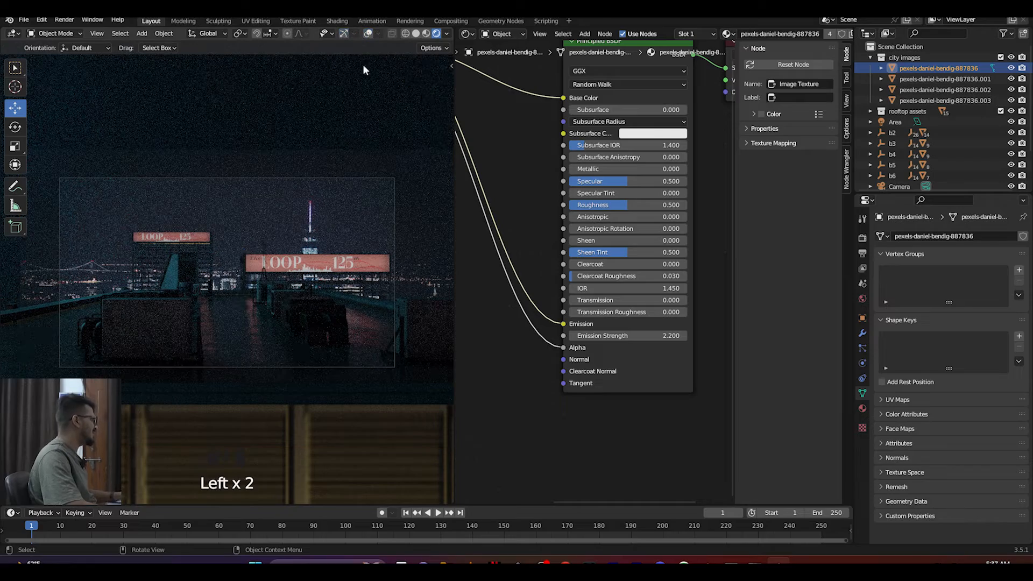
# Step: Save the file and inspect the foggy rooftop render in the camera view
pyautogui.hotkey('ctrl', 's')
pyautogui.scroll(2, 271, 310)
pyautogui.scroll(3, 270, 306)
pyautogui.scroll(-4, 270, 305)
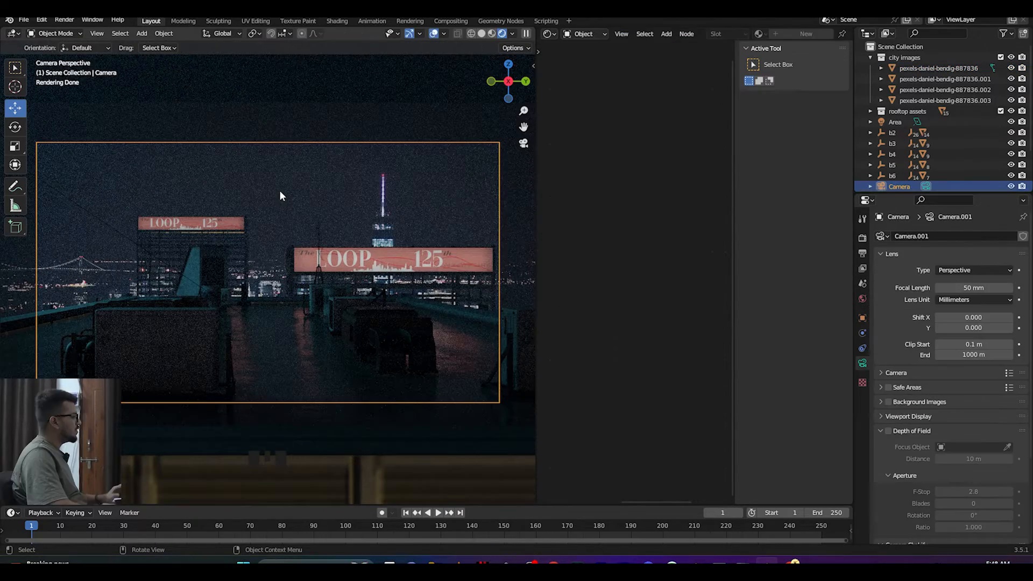
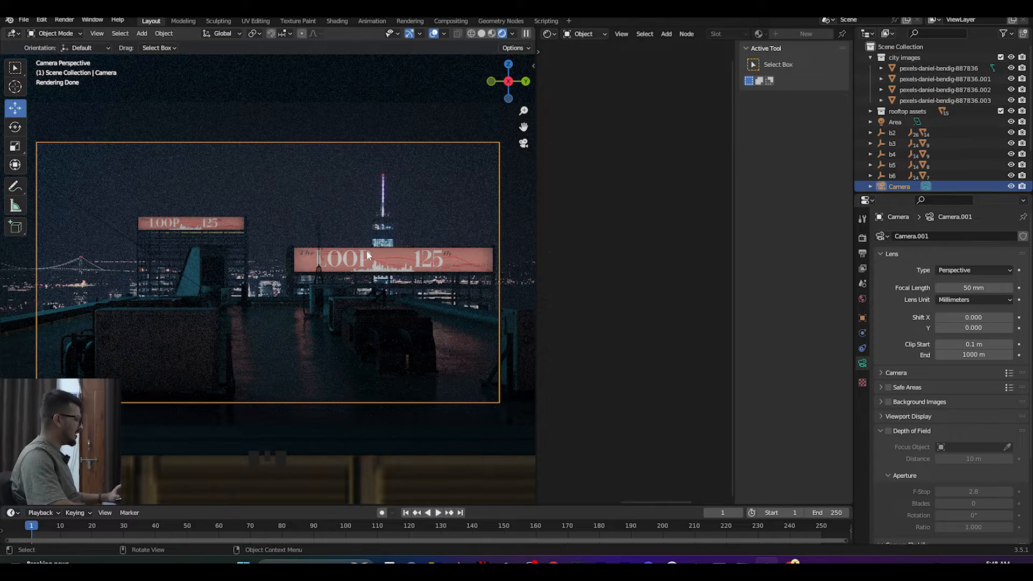
# Step: Leave the camera view and hide the fog cube in the viewport
pyautogui.moveTo(366, 250); pyautogui.dragTo(618, 129, button='middle')
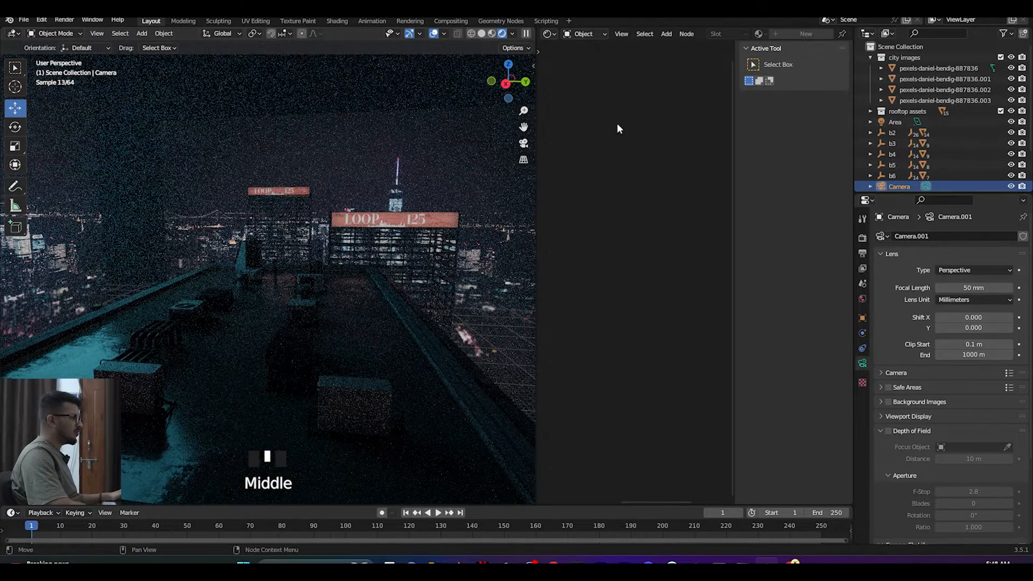
pyautogui.scroll(-4, 953, 159)
pyautogui.click(1011, 159)
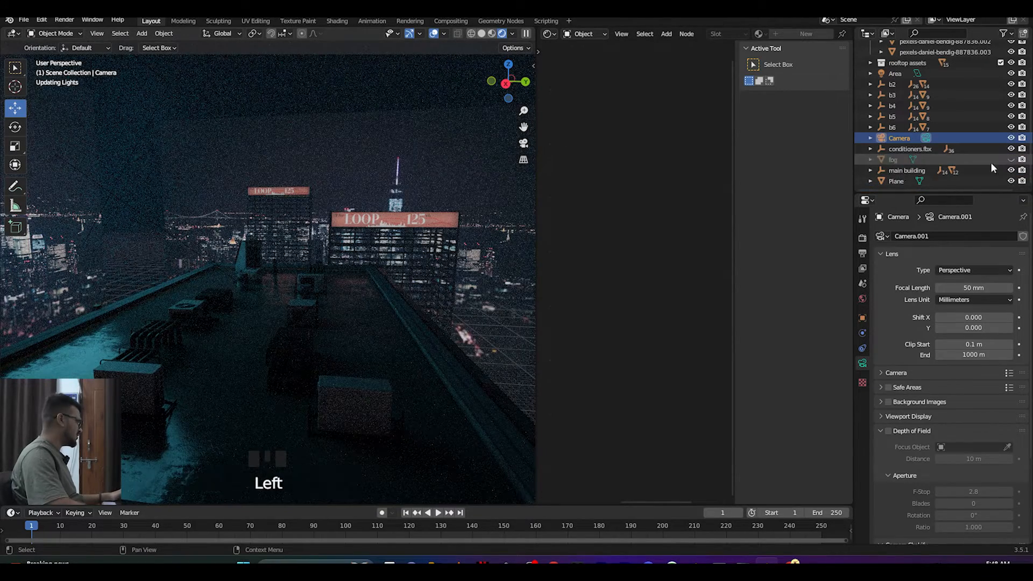
# Step: Delete the Base Color image texture node from the Billboard material of the LOOP sign on a neighbouring building
pyautogui.moveTo(392, 263); pyautogui.dragTo(501, 128, button='middle')
pyautogui.moveTo(522, 126); pyautogui.dragTo(460, 187)
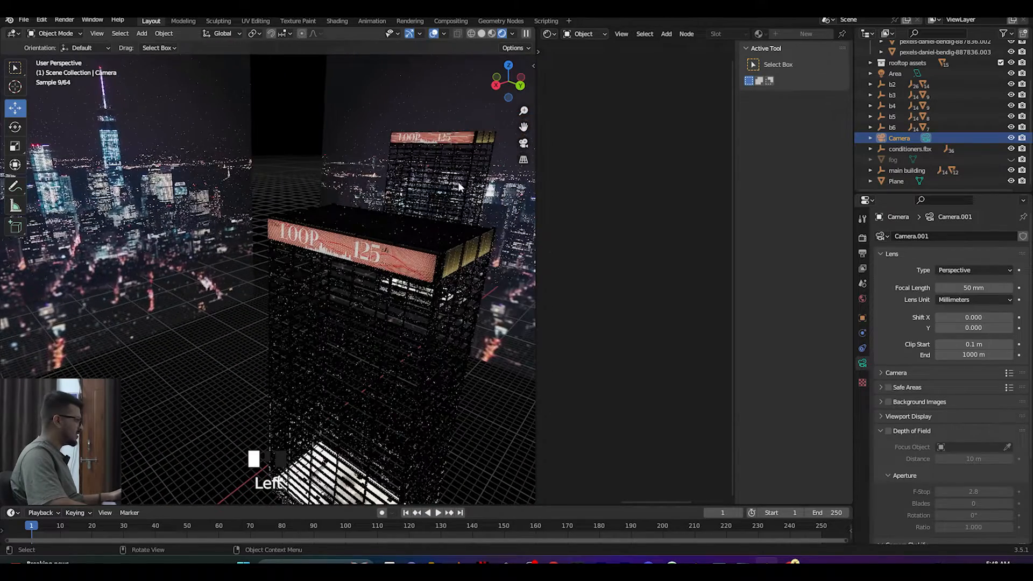
pyautogui.click(281, 233)
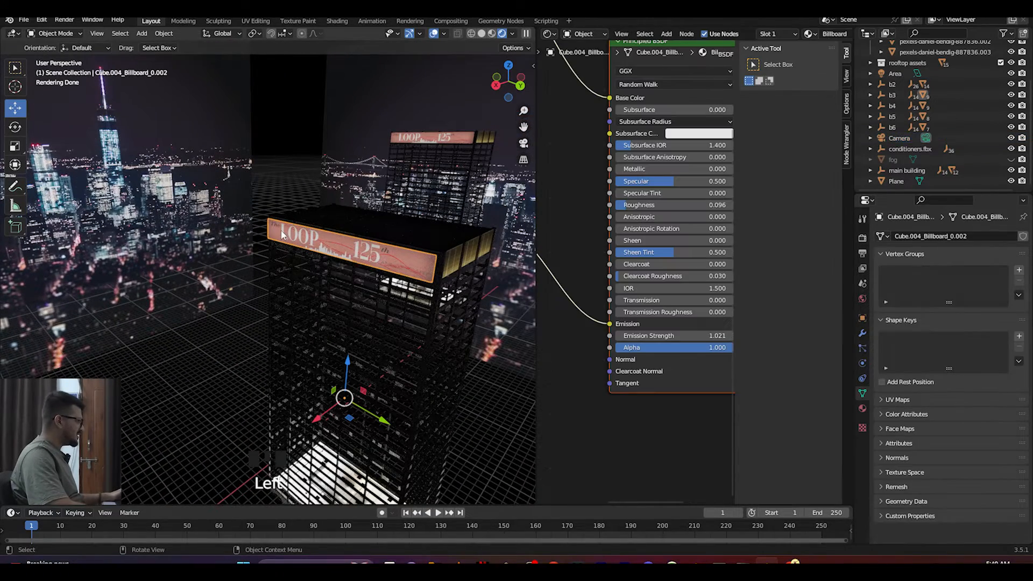
pyautogui.moveTo(534, 224); pyautogui.dragTo(200, 223)
pyautogui.moveTo(226, 134); pyautogui.dragTo(396, 255, button='middle')
pyautogui.scroll(-4, 370, 205)
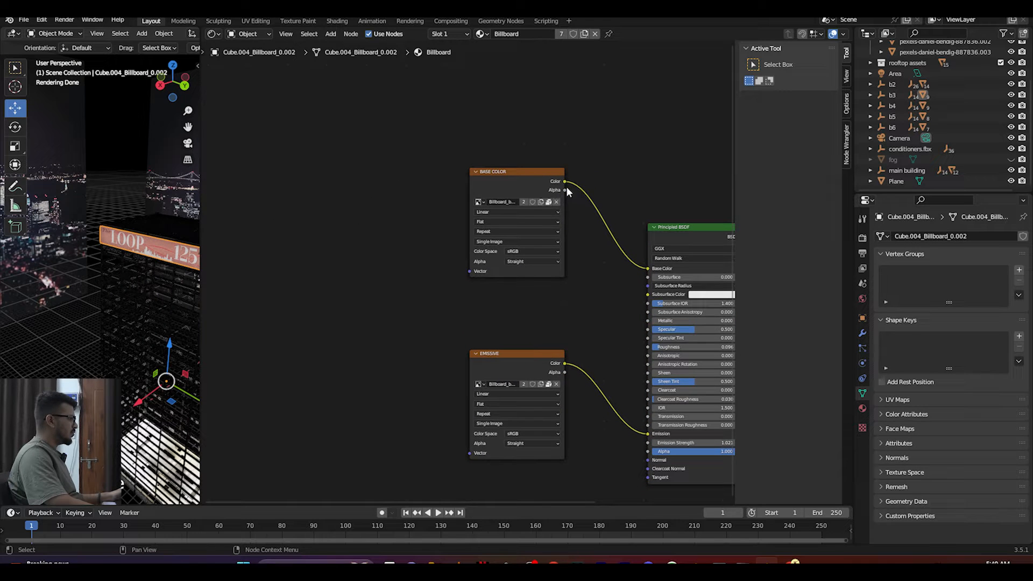
pyautogui.click(539, 173)
pyautogui.press('x')
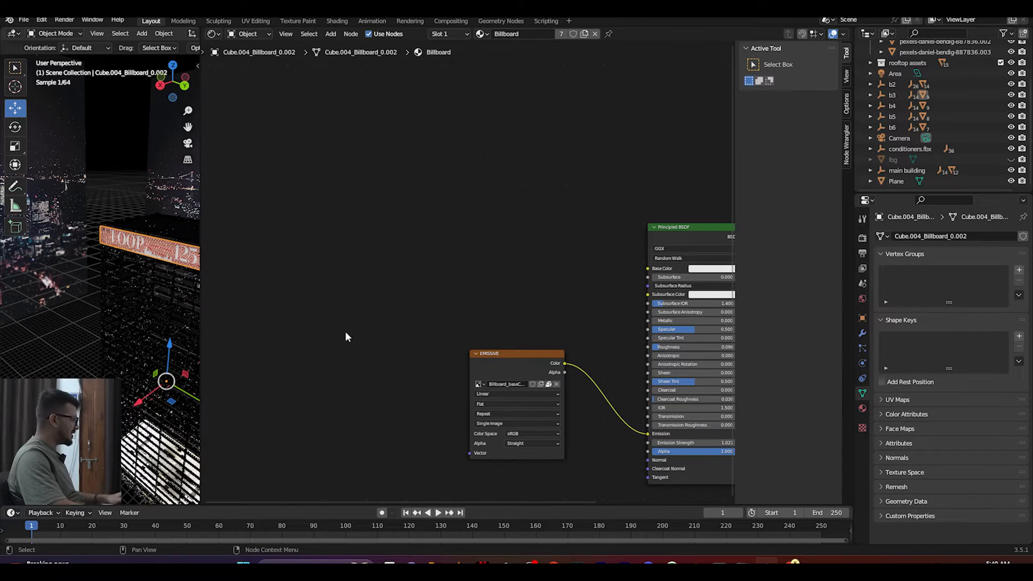
pyautogui.scroll(-4, 135, 314)
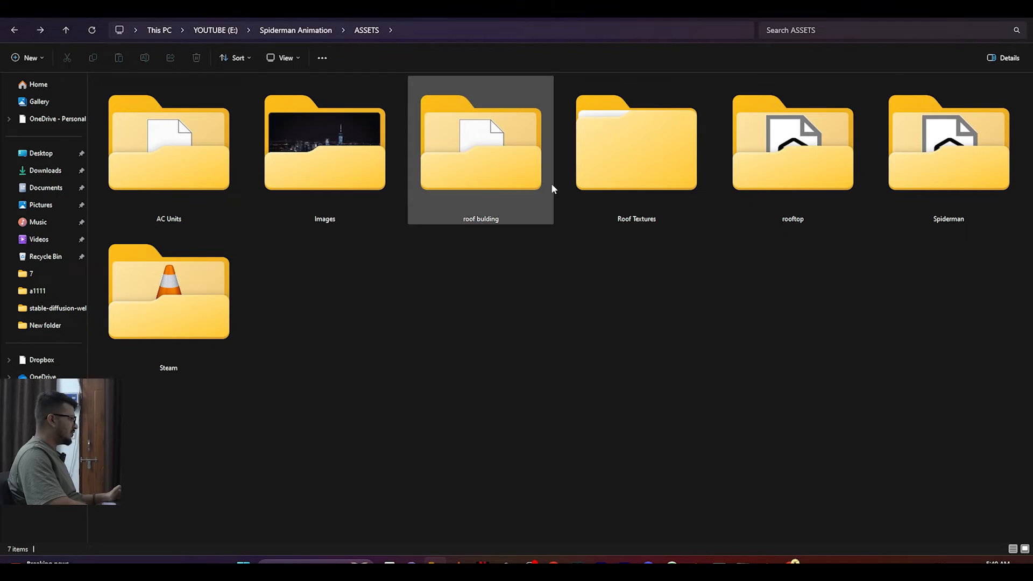
# Step: Bring the Brody-Spider-Man image from the project's Images folder into the Billboard material as an image texture node
pyautogui.doubleClick(303, 159)
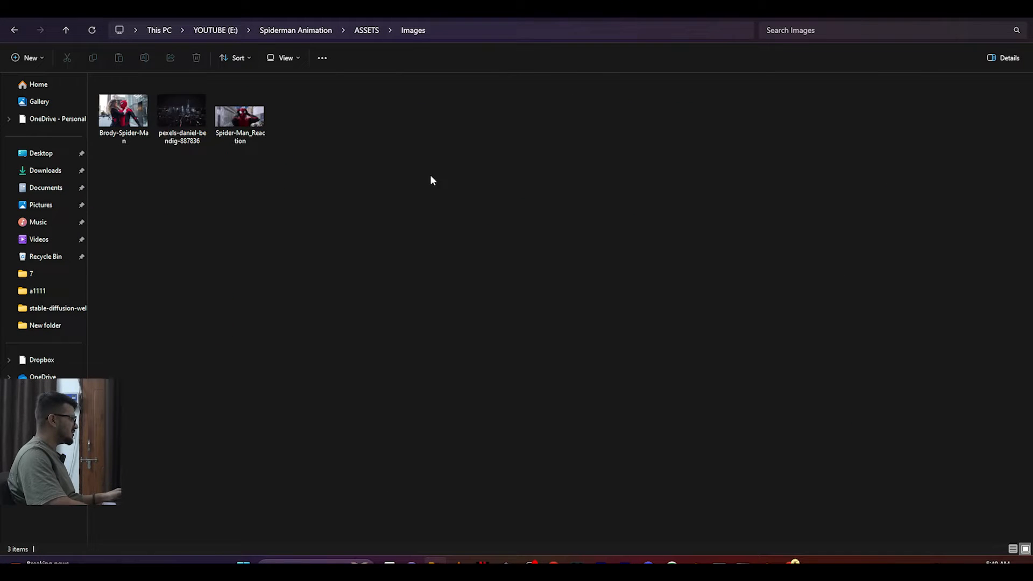
pyautogui.moveTo(510, 10); pyautogui.dragTo(293, 252)
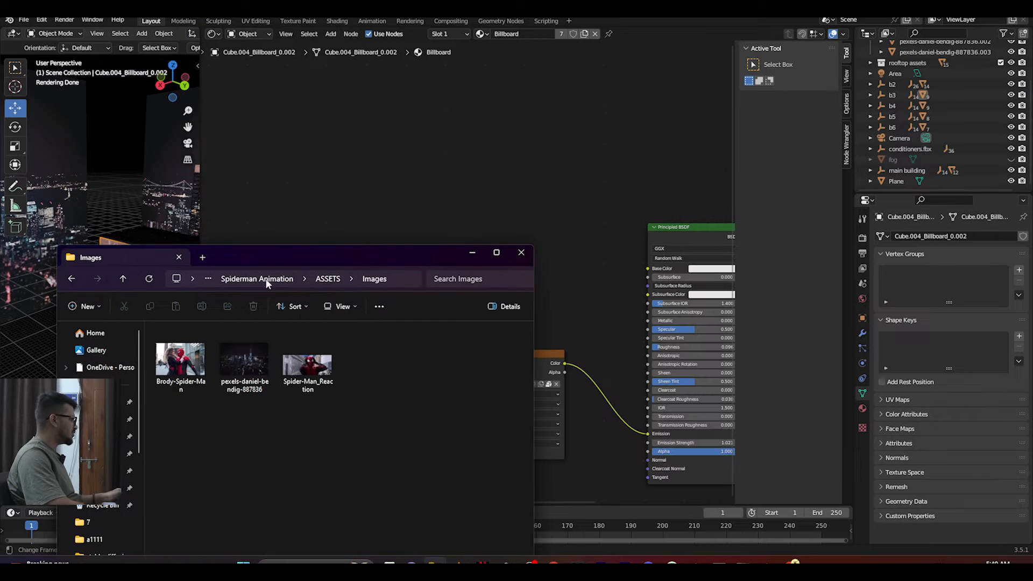
pyautogui.click(183, 372)
pyautogui.moveTo(334, 181); pyautogui.dragTo(334, 178)
pyautogui.moveTo(397, 177); pyautogui.dragTo(539, 205)
pyautogui.scroll(3, 566, 237)
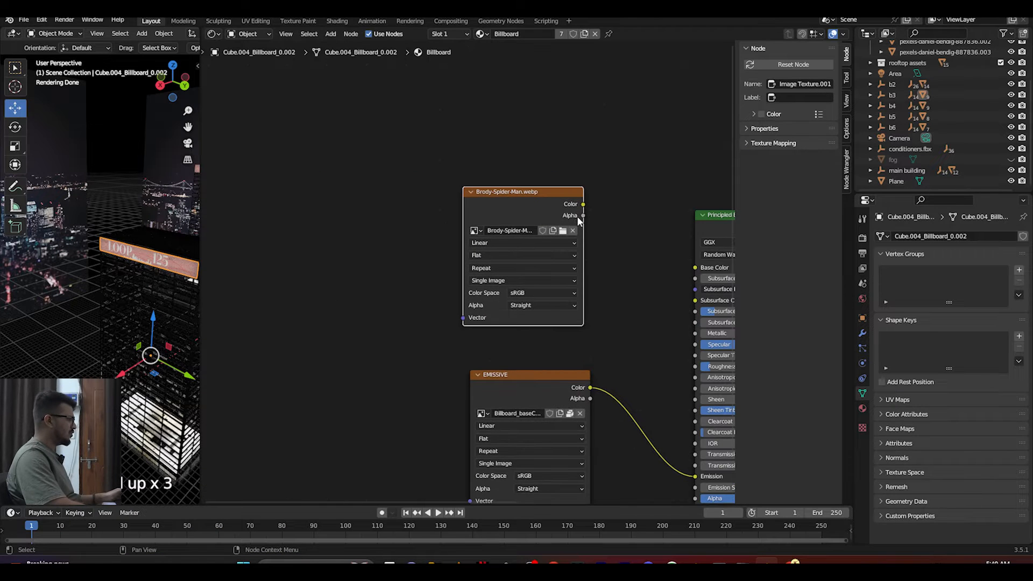
# Step: Connect the Brody-Spider-Man texture's Color output to the Base Color of the Principled BSDF
pyautogui.moveTo(576, 215); pyautogui.dragTo(405, 191, button='middle')
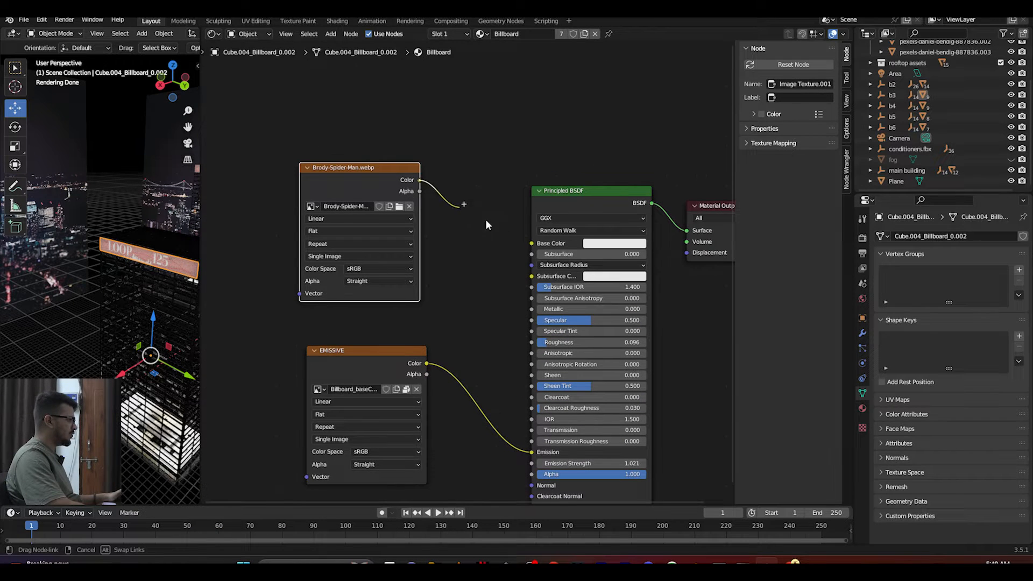
pyautogui.moveTo(528, 237); pyautogui.dragTo(531, 243)
pyautogui.moveTo(175, 314); pyautogui.dragTo(183, 291, button='middle')
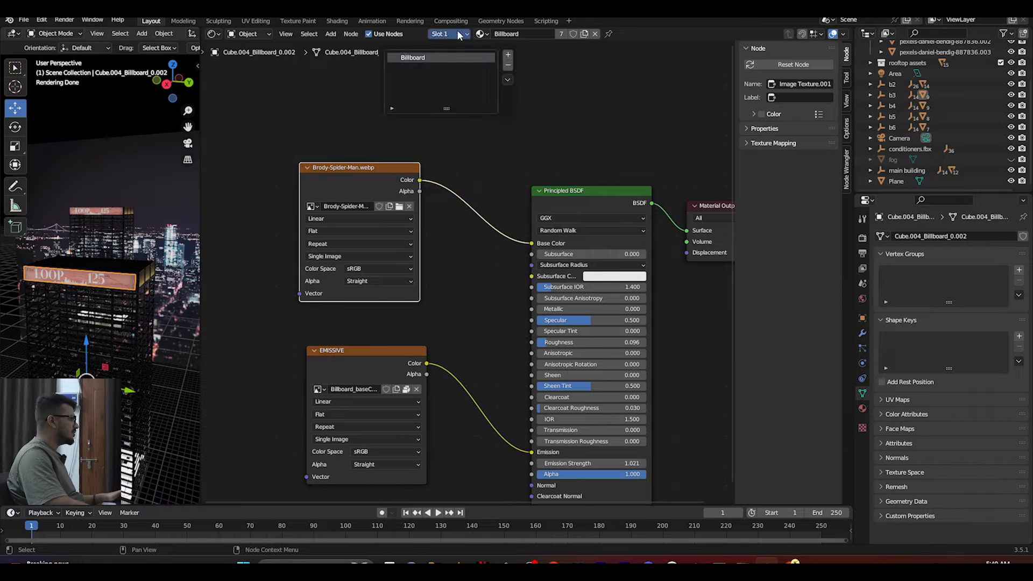
# Step: Replace the EMISSIVE texture node with a duplicate of the Brody-Spider-Man node, feeding its Color into Emission
pyautogui.moveTo(463, 250); pyautogui.dragTo(539, 150, button='middle')
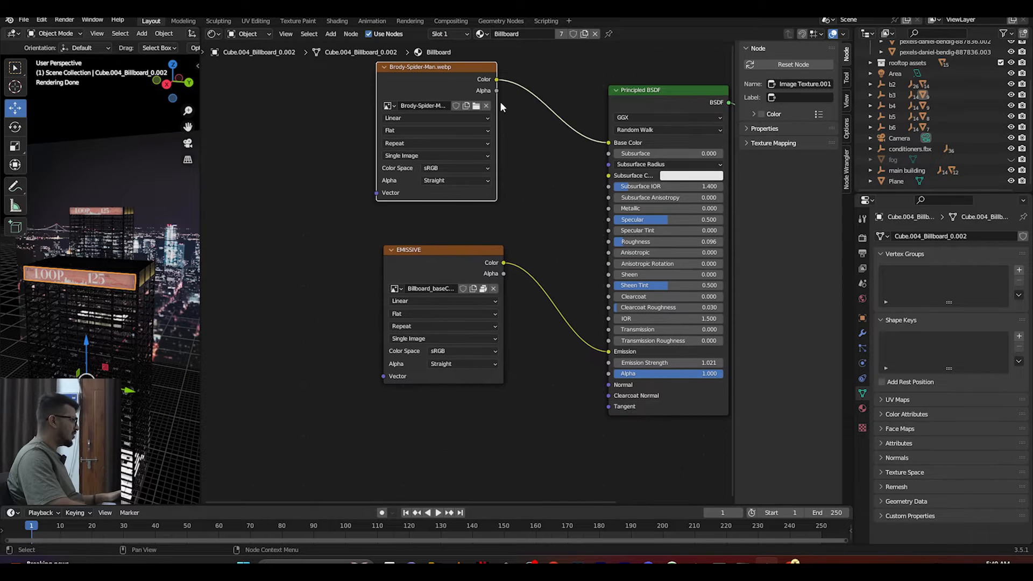
pyautogui.hotkey('shift', 'd')
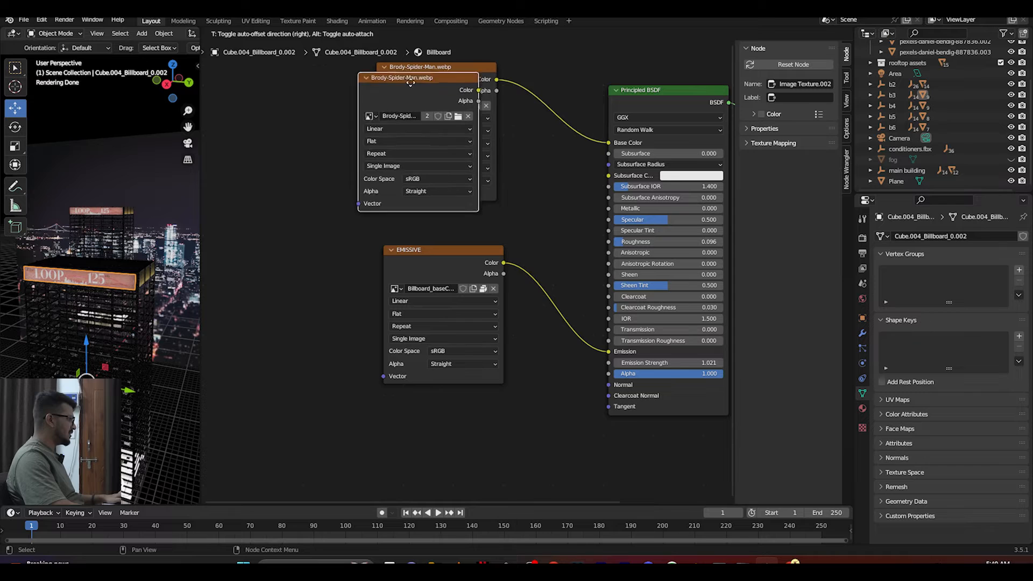
pyautogui.click(287, 249)
pyautogui.moveTo(350, 262); pyautogui.dragTo(575, 305)
pyautogui.moveTo(617, 354); pyautogui.dragTo(610, 352)
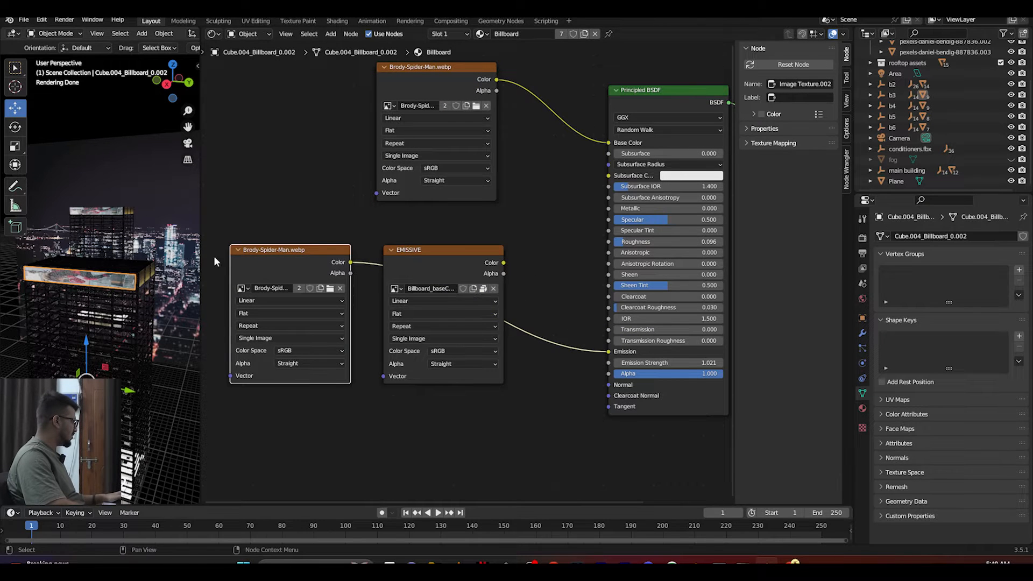
pyautogui.moveTo(405, 251); pyautogui.dragTo(389, 329)
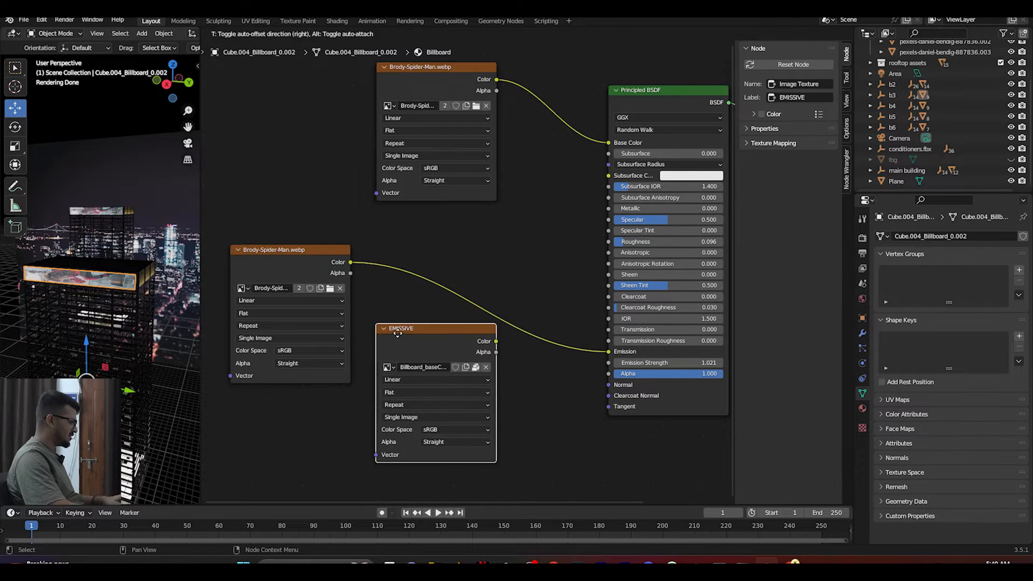
pyautogui.press('x')
# Step: Examine in the enlarged camera view how the Spider-Man image sits on the building billboards
pyautogui.moveTo(201, 241); pyautogui.dragTo(462, 241)
pyautogui.scroll(11, 312, 301)
pyautogui.scroll(-7, 306, 301)
pyautogui.press('KP_0')
pyautogui.scroll(5, 325, 279)
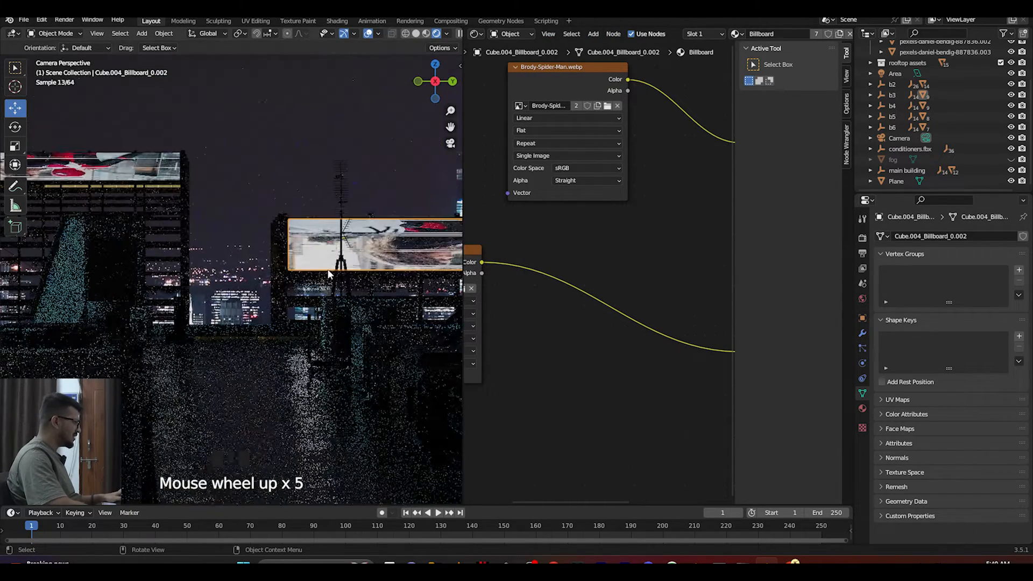
pyautogui.moveTo(450, 127); pyautogui.dragTo(194, 142)
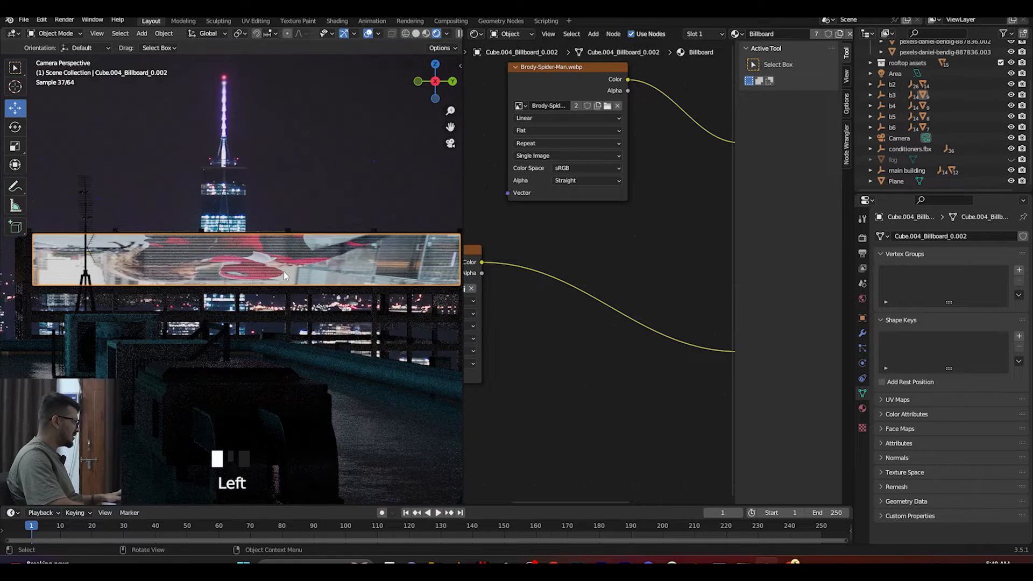
pyautogui.scroll(-2, 381, 241)
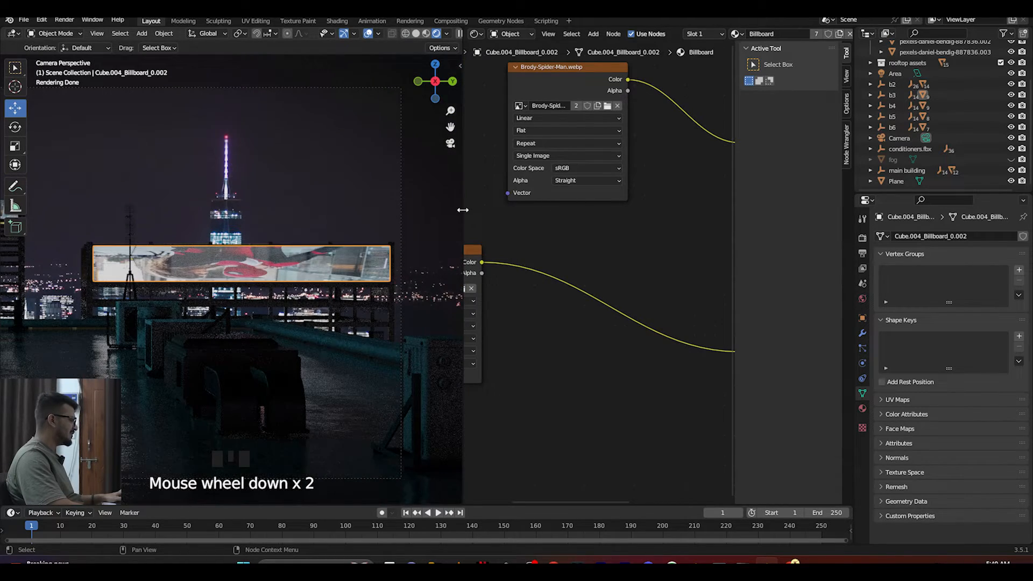
# Step: Add Texture Coordinate and Mapping nodes to the image texture that feeds Emission
pyautogui.moveTo(462, 210); pyautogui.dragTo(344, 209)
pyautogui.scroll(-8, 480, 273)
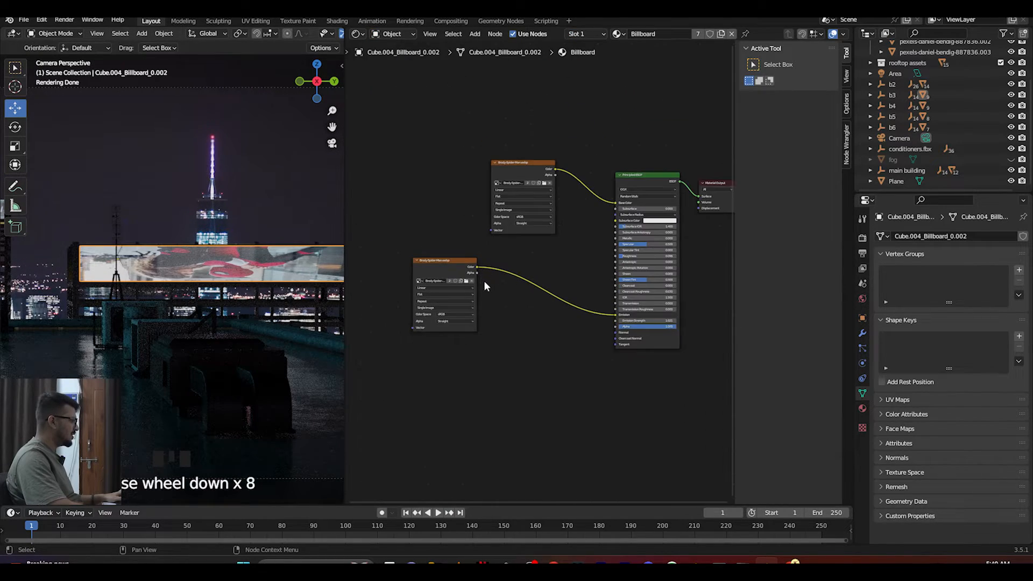
pyautogui.moveTo(485, 285); pyautogui.dragTo(549, 277, button='middle')
pyautogui.click(505, 259)
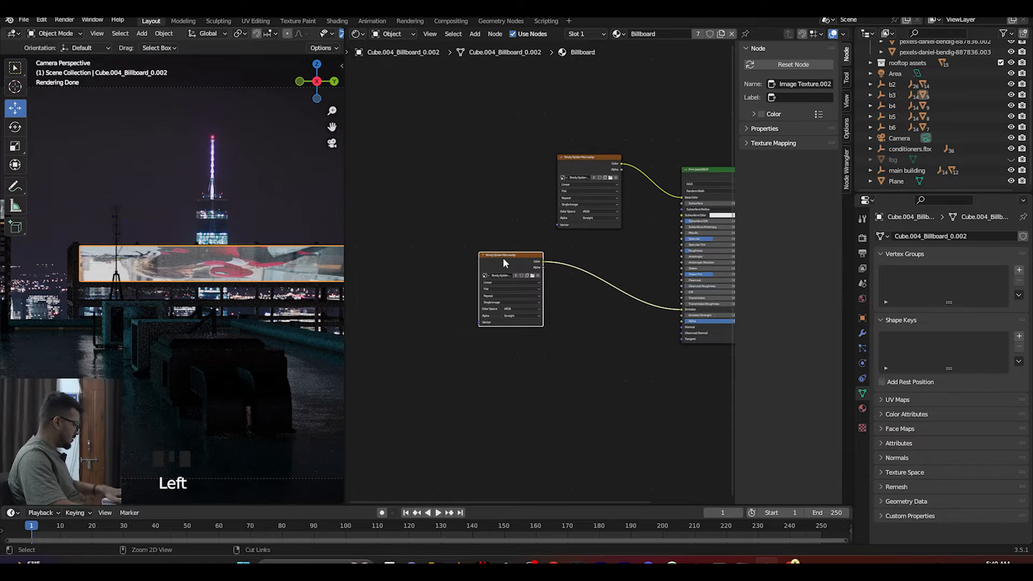
pyautogui.hotkey('ctrl', 't')
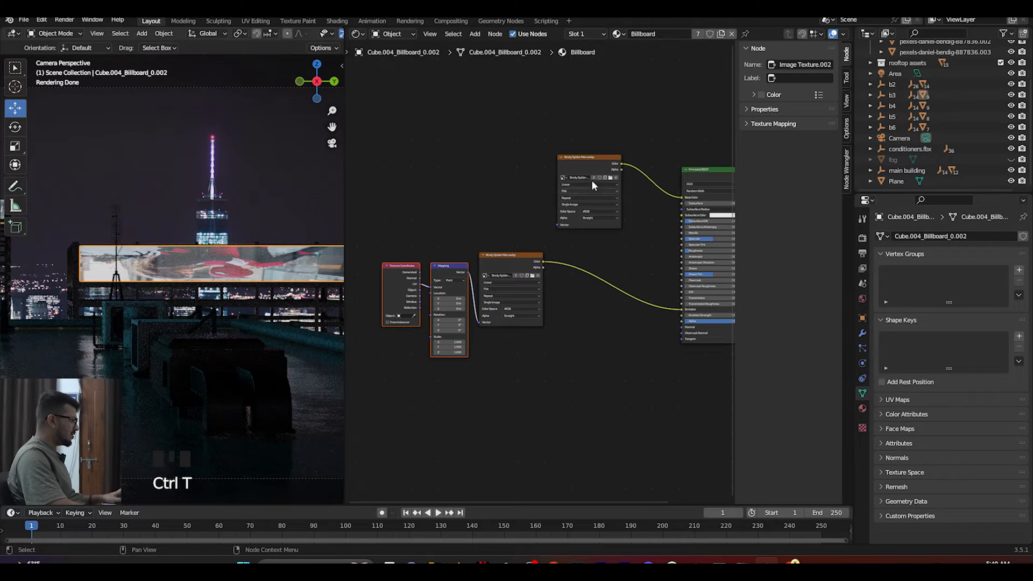
# Step: Move the coordinate and mapping nodes higher and connect the Mapping vector to the Base Color image texture as well
pyautogui.click(573, 157)
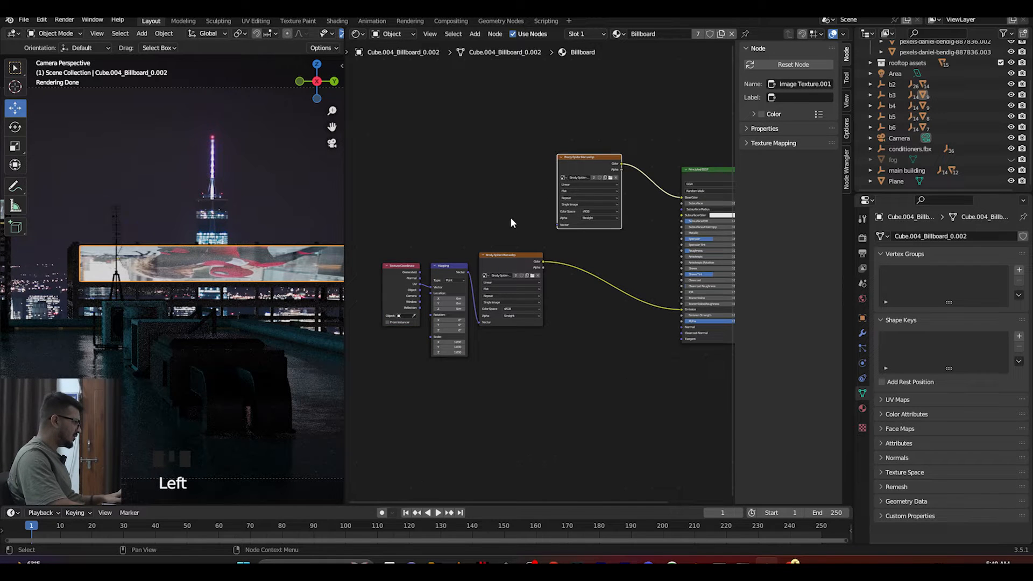
pyautogui.moveTo(463, 263); pyautogui.dragTo(473, 257, button='middle')
pyautogui.moveTo(415, 244); pyautogui.dragTo(400, 149)
pyautogui.scroll(3, 466, 194)
pyautogui.moveTo(575, 205); pyautogui.dragTo(453, 164)
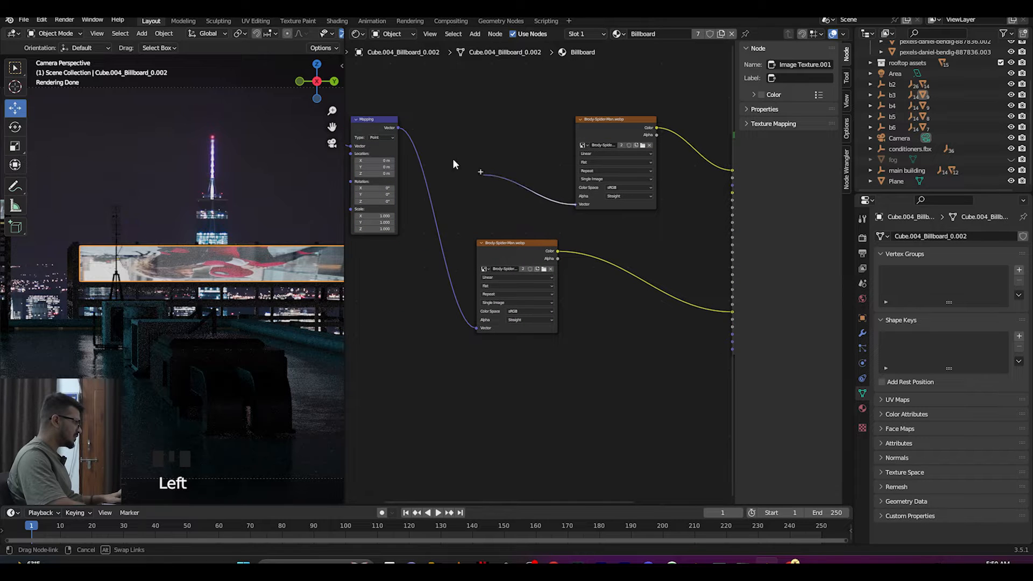
# Step: Set the Mapping node's Z rotation to 180° to turn the billboard image upright
pyautogui.moveTo(398, 143); pyautogui.dragTo(565, 226, button='middle')
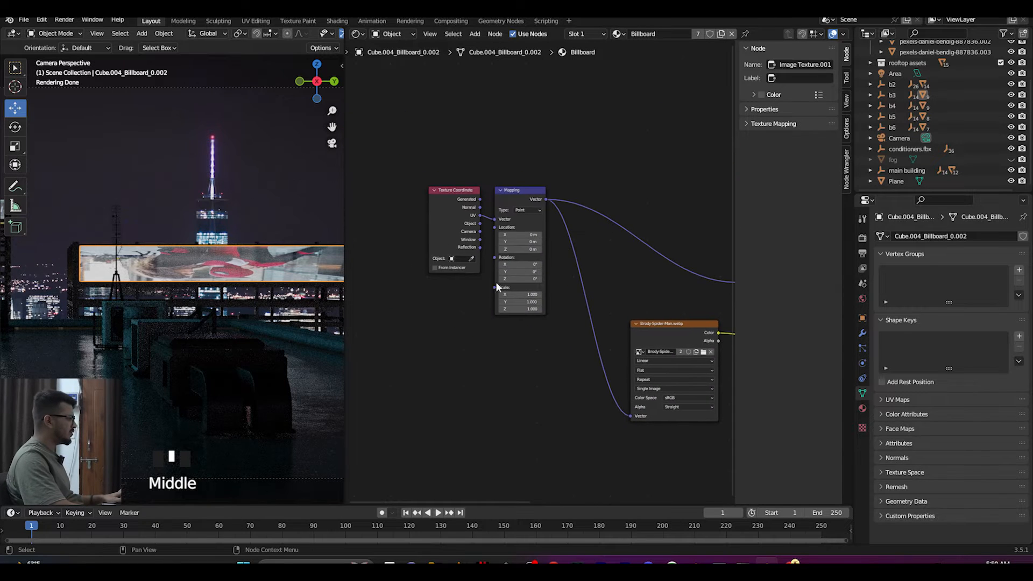
pyautogui.scroll(6, 489, 289)
pyautogui.moveTo(510, 283); pyautogui.dragTo(528, 283)
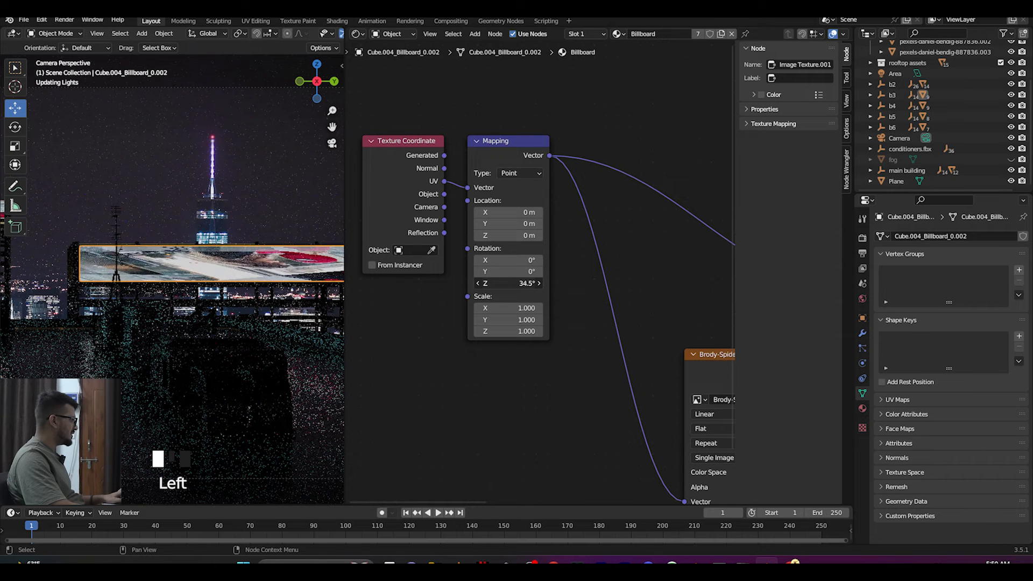
pyautogui.moveTo(508, 283); pyautogui.dragTo(577, 282)
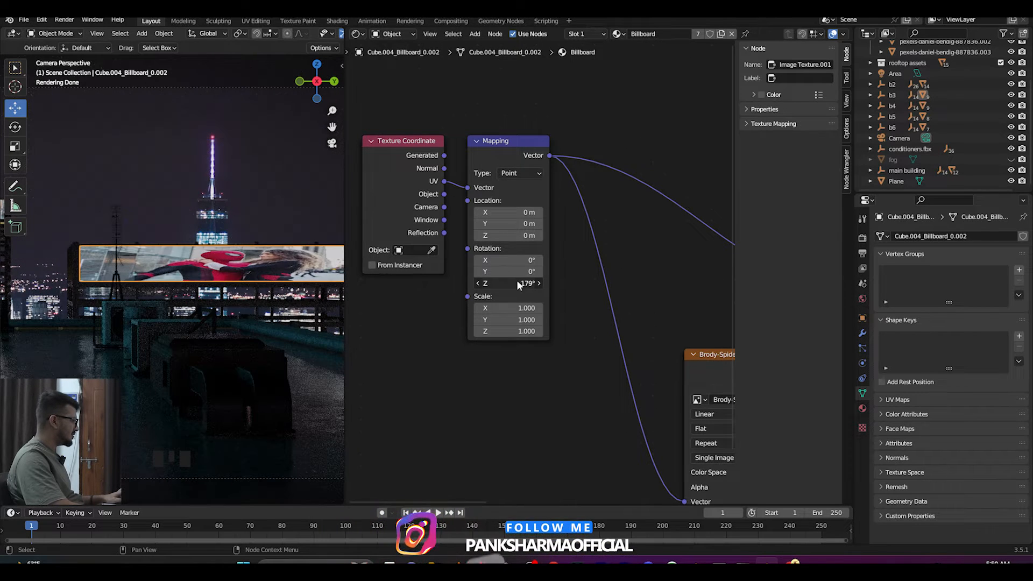
pyautogui.press('Return')
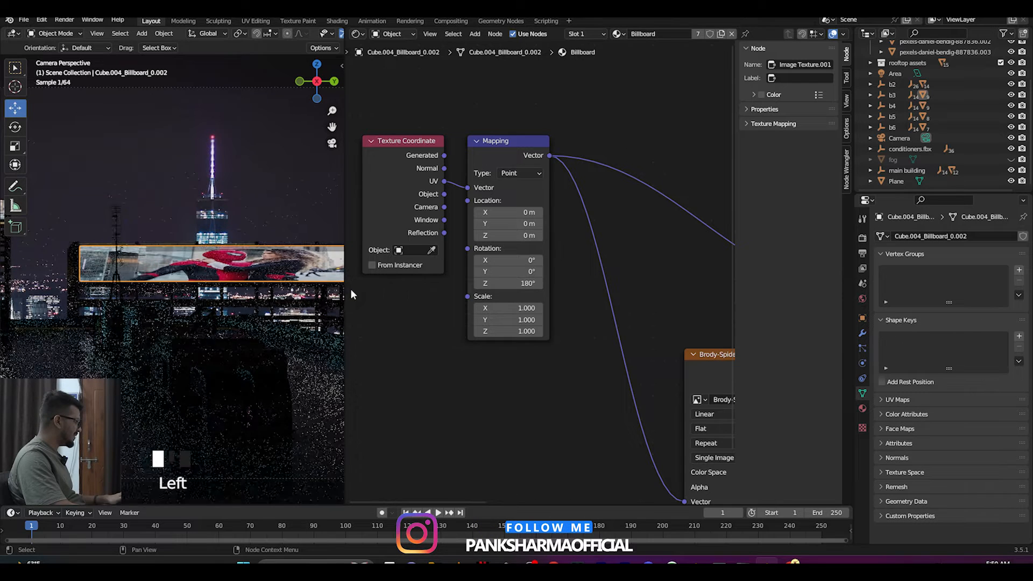
# Step: Inspect the billboards on all the buildings from the camera and from around the city
pyautogui.moveTo(345, 290); pyautogui.dragTo(514, 290)
pyautogui.scroll(-4, 424, 298)
pyautogui.scroll(4, 624, 273)
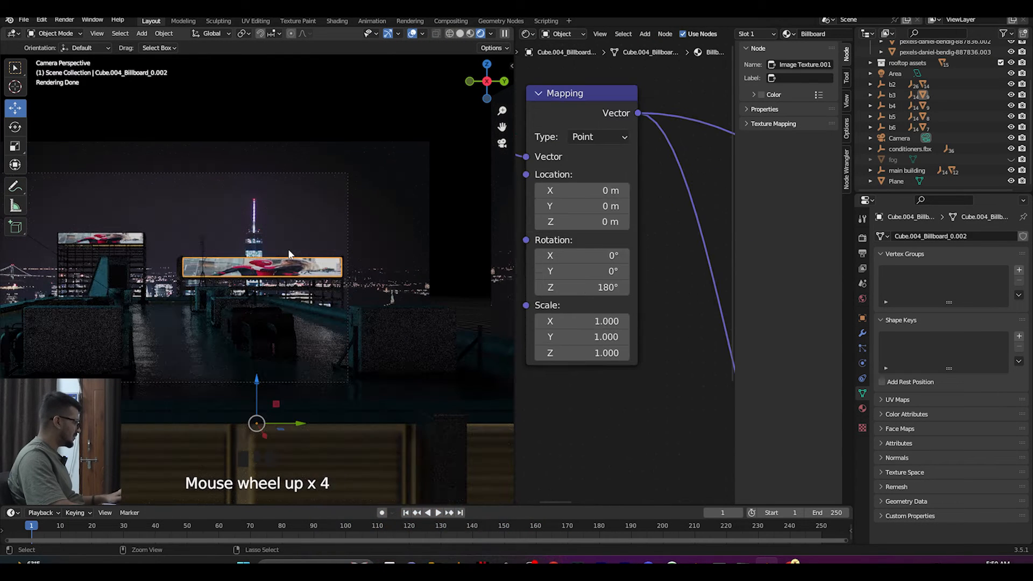
pyautogui.moveTo(515, 296); pyautogui.dragTo(421, 296)
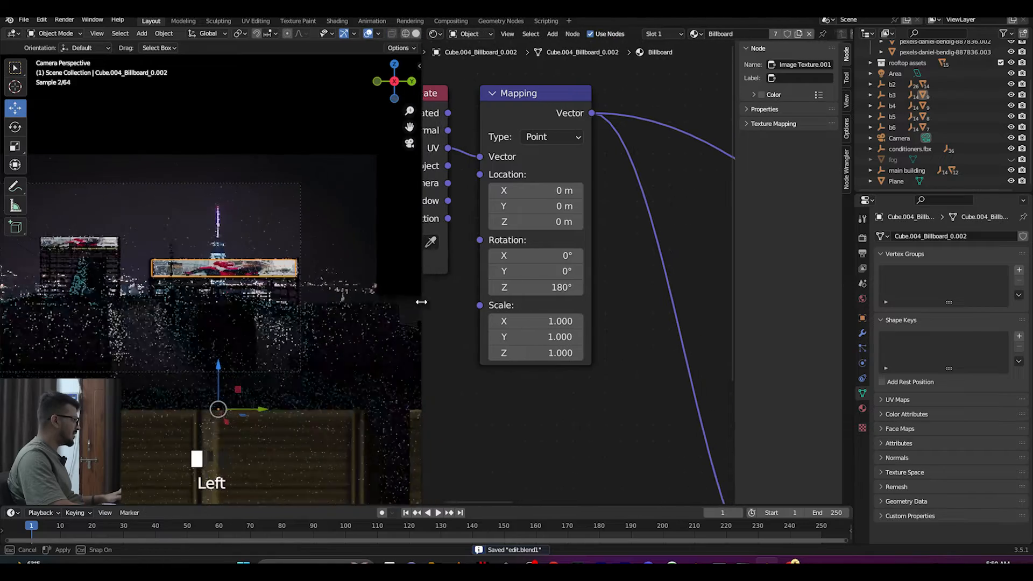
pyautogui.moveTo(107, 303); pyautogui.dragTo(275, 330, button='middle')
pyautogui.scroll(-7, 191, 314)
pyautogui.scroll(4, 189, 315)
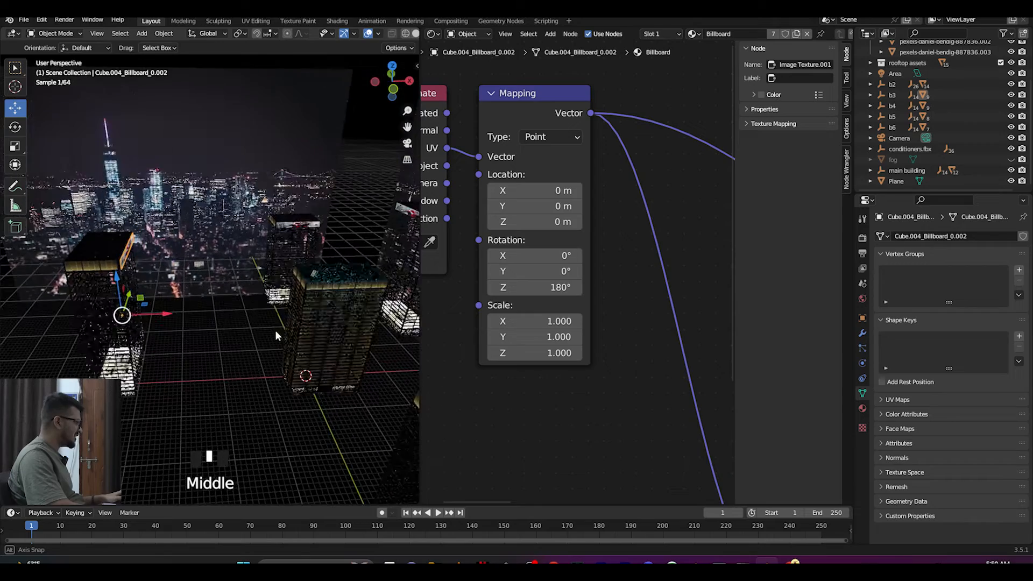
pyautogui.scroll(5, 338, 253)
pyautogui.moveTo(337, 253); pyautogui.dragTo(279, 275, button='middle')
pyautogui.scroll(-1, 222, 251)
pyautogui.scroll(-6, 222, 252)
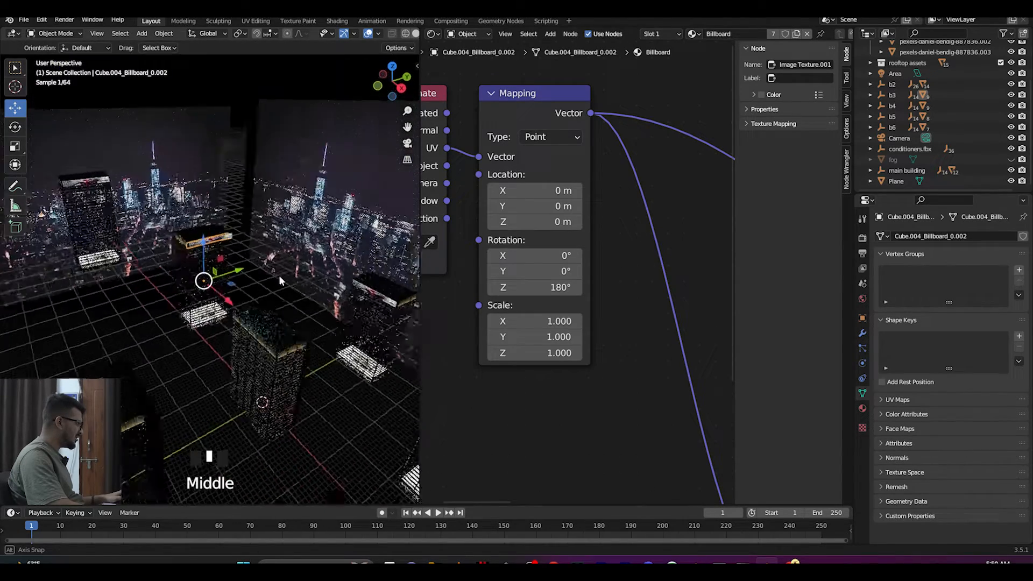
pyautogui.scroll(5, 278, 276)
pyautogui.moveTo(418, 219); pyautogui.dragTo(648, 219)
pyautogui.scroll(-1, 330, 347)
pyautogui.moveTo(331, 347); pyautogui.dragTo(315, 307, button='middle')
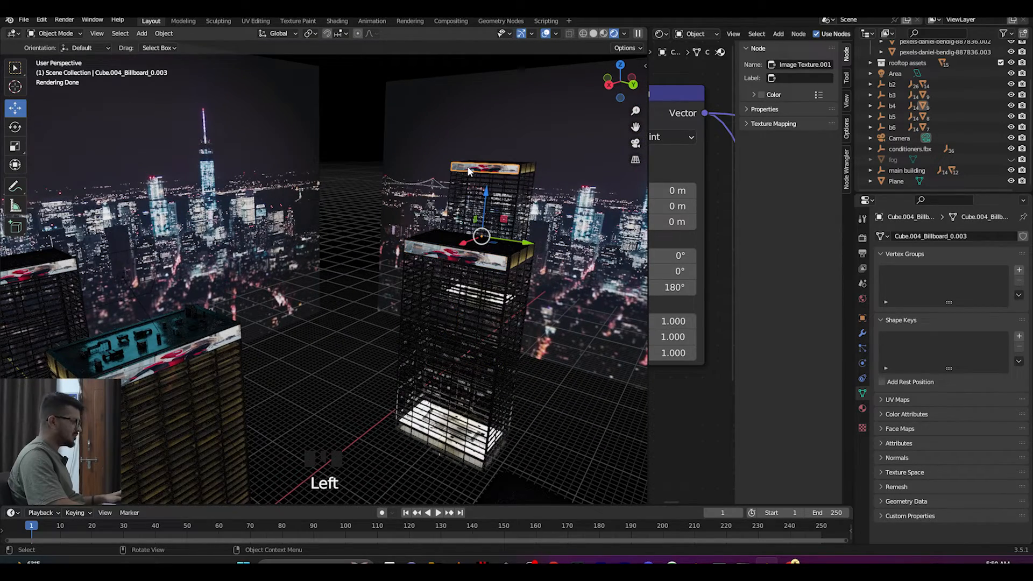
# Step: Unlink the shared Billboard material from the farther building's billboard and give that billboard a new material
pyautogui.moveTo(649, 120); pyautogui.dragTo(300, 126)
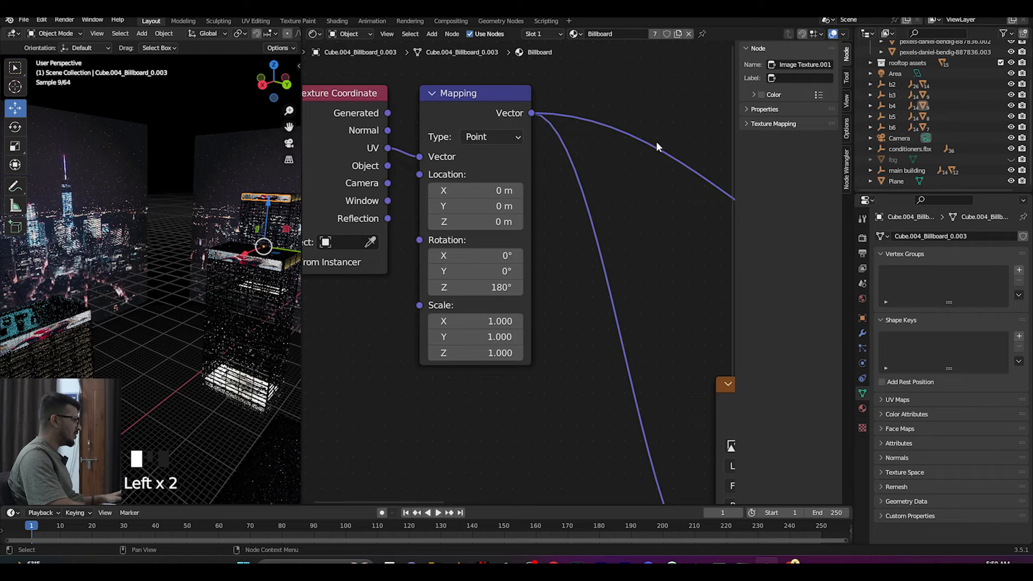
pyautogui.scroll(-16, 601, 172)
pyautogui.moveTo(602, 218); pyautogui.dragTo(461, 163, button='middle')
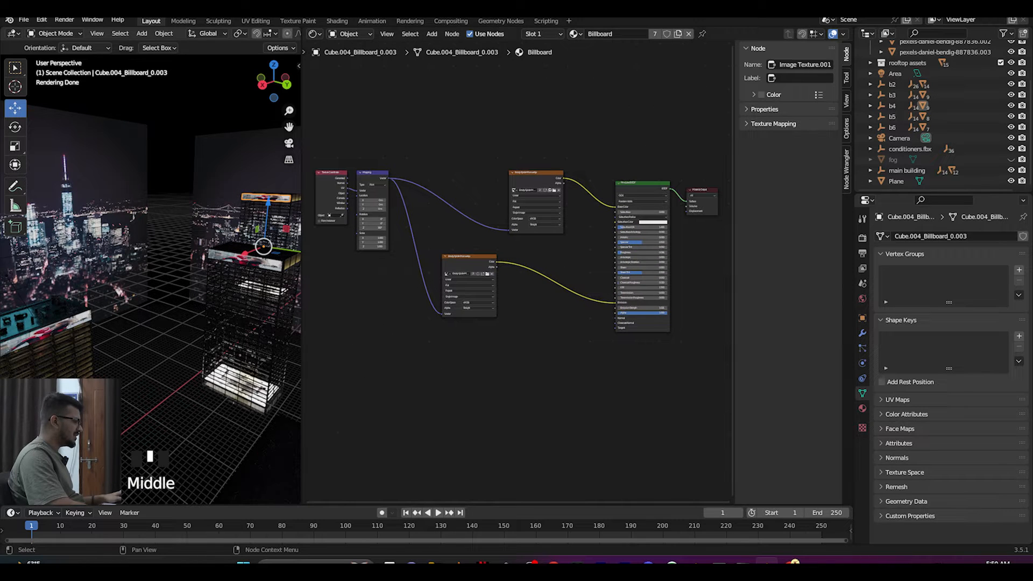
pyautogui.scroll(4, 628, 391)
pyautogui.moveTo(628, 390); pyautogui.dragTo(530, 357, button='middle')
pyautogui.scroll(4, 588, 349)
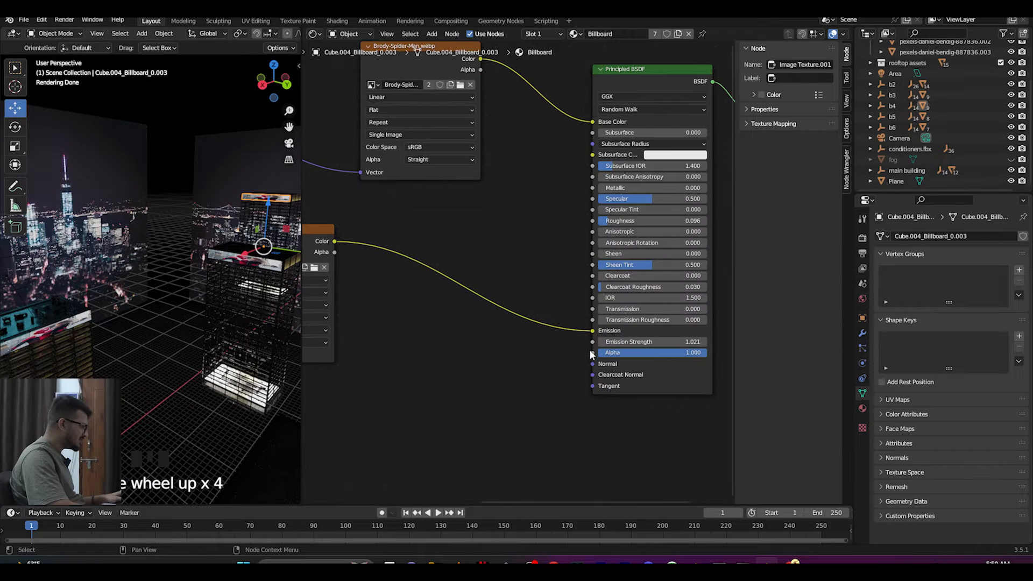
pyautogui.press('KP_0')
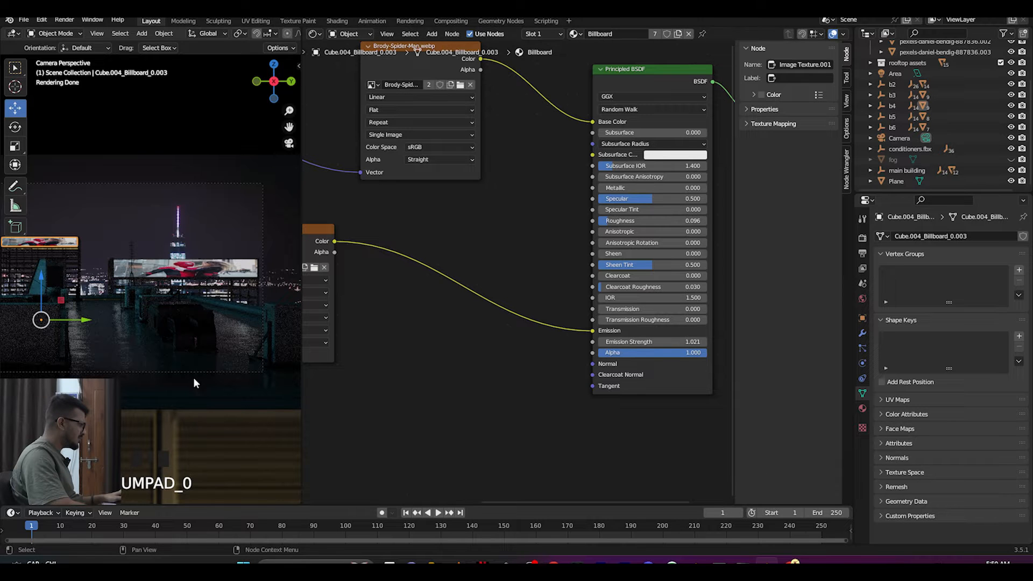
pyautogui.moveTo(301, 304); pyautogui.dragTo(378, 305)
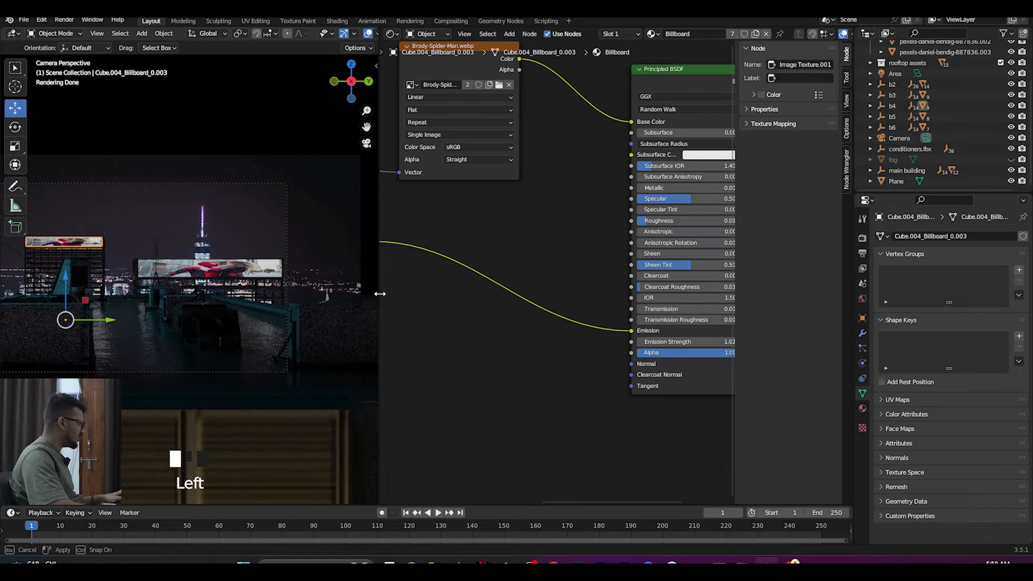
pyautogui.scroll(-2, 247, 318)
pyautogui.moveTo(475, 236); pyautogui.dragTo(458, 264, button='middle')
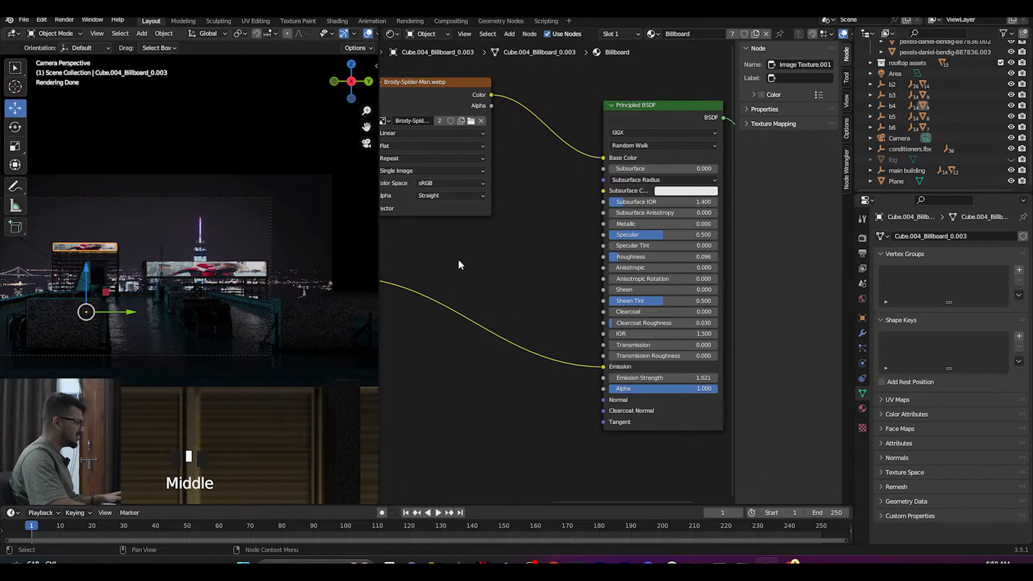
pyautogui.click(767, 34)
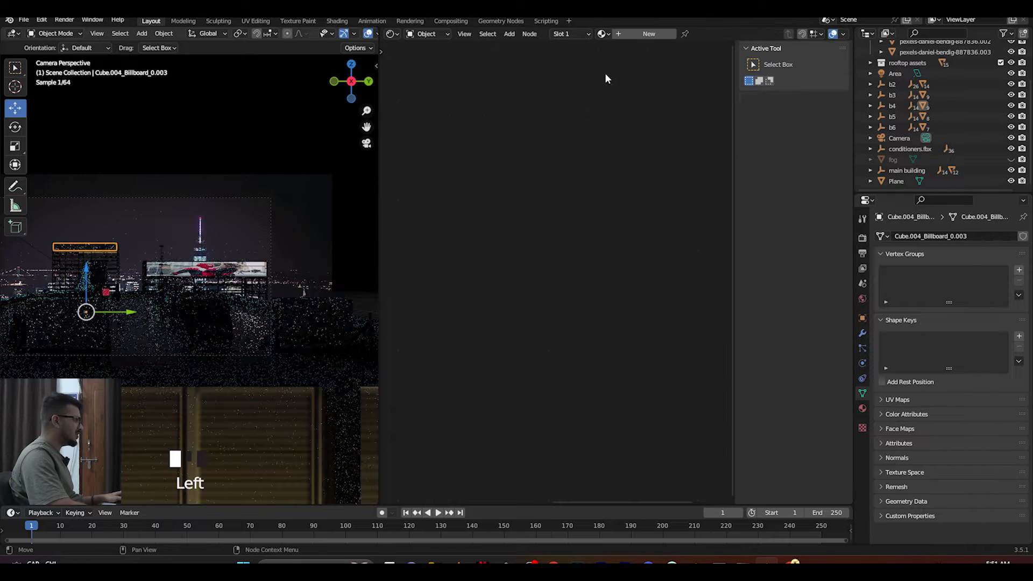
pyautogui.click(636, 33)
# Step: Bring the Spider-Man_Reaction image from the Images folder into the new billboard material as an image texture node
pyautogui.moveTo(470, 468); pyautogui.dragTo(427, 487, button='middle')
pyautogui.click(433, 562)
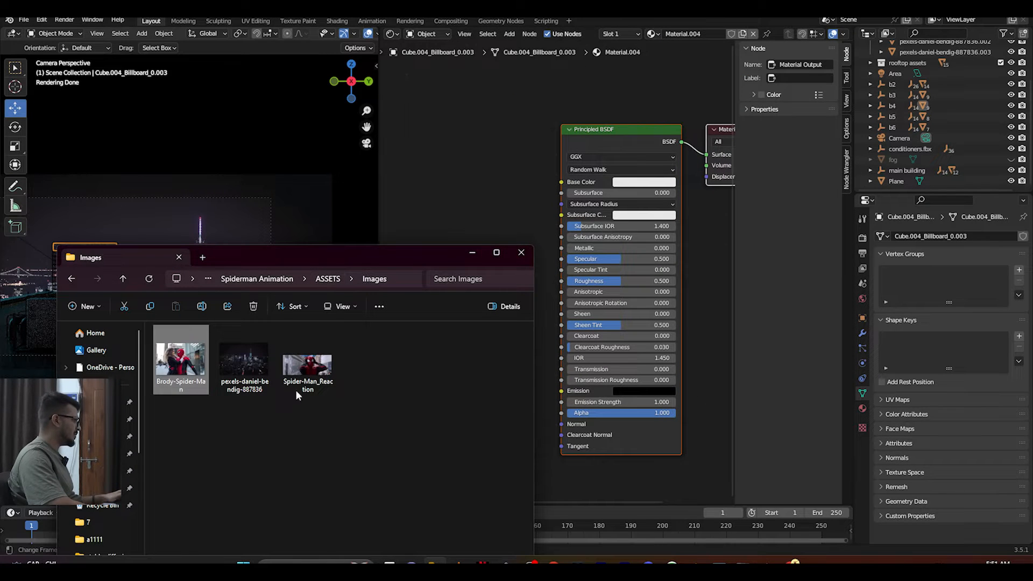
pyautogui.moveTo(386, 198); pyautogui.dragTo(395, 140)
pyautogui.click(394, 140)
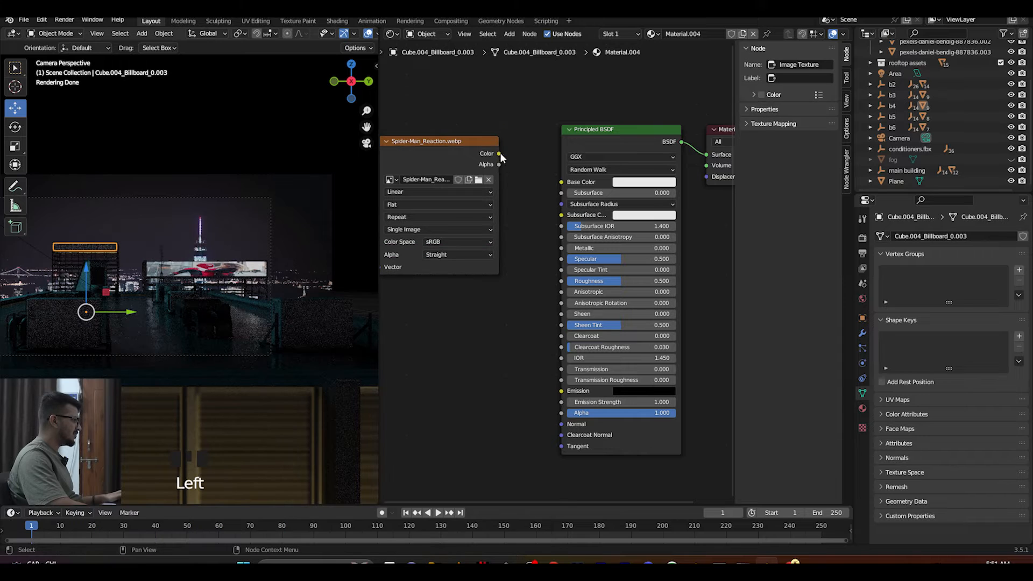
# Step: Link the Spider-Man_Reaction texture's color to Base Color and bring in the same image again to feed Emission
pyautogui.moveTo(566, 182); pyautogui.dragTo(561, 182)
pyautogui.click(433, 563)
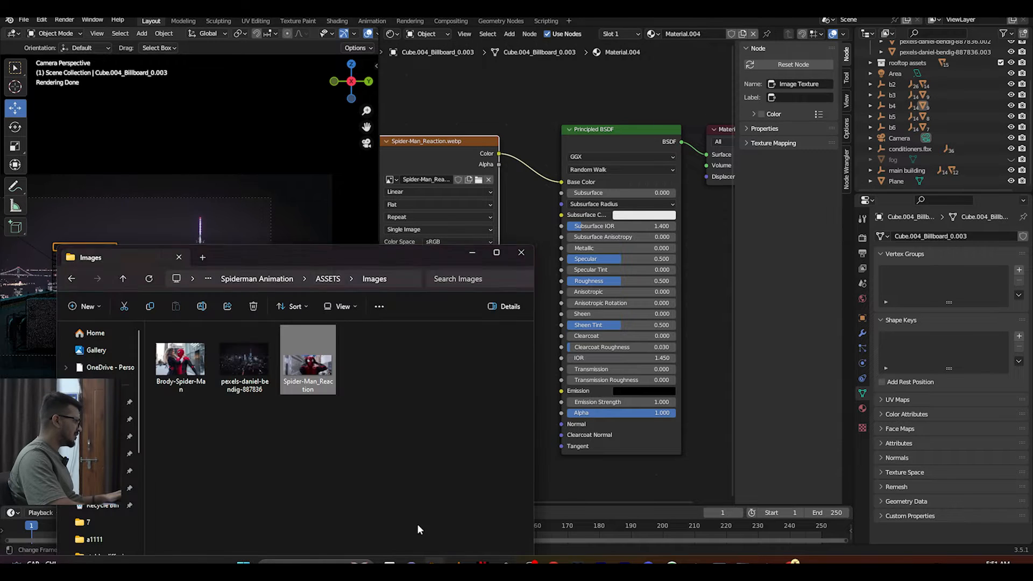
pyautogui.moveTo(370, 359); pyautogui.dragTo(359, 316)
pyautogui.click(546, 360)
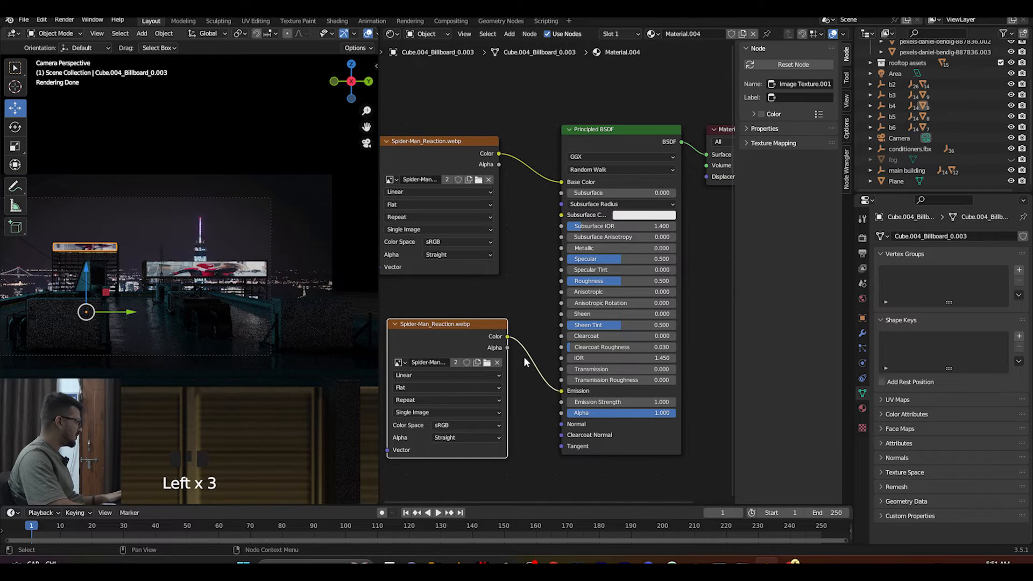
# Step: Add Texture Coordinate and Mapping nodes driving both image textures, with the mapping's Z rotation set to 180°
pyautogui.scroll(5, 266, 218)
pyautogui.moveTo(366, 126); pyautogui.dragTo(570, 146)
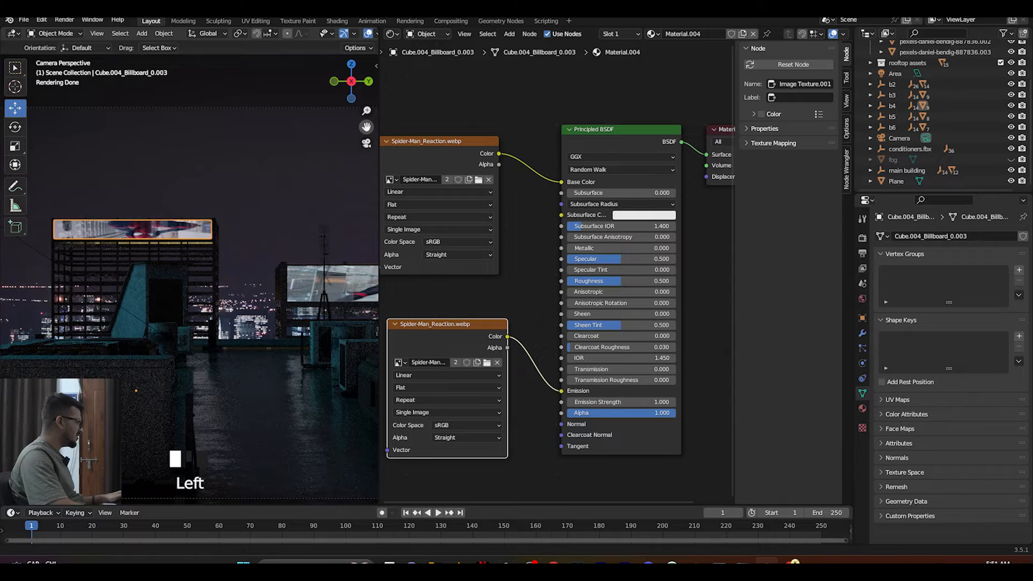
pyautogui.moveTo(367, 126); pyautogui.dragTo(292, 117)
pyautogui.moveTo(546, 266); pyautogui.dragTo(705, 229, button='middle')
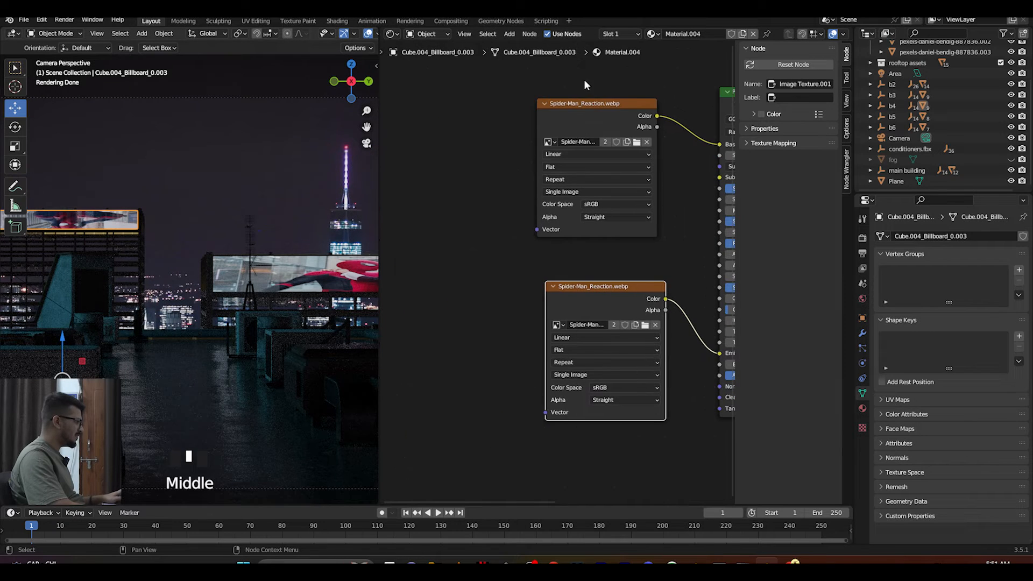
pyautogui.hotkey('ctrl', 't')
pyautogui.moveTo(545, 412); pyautogui.dragTo(517, 136)
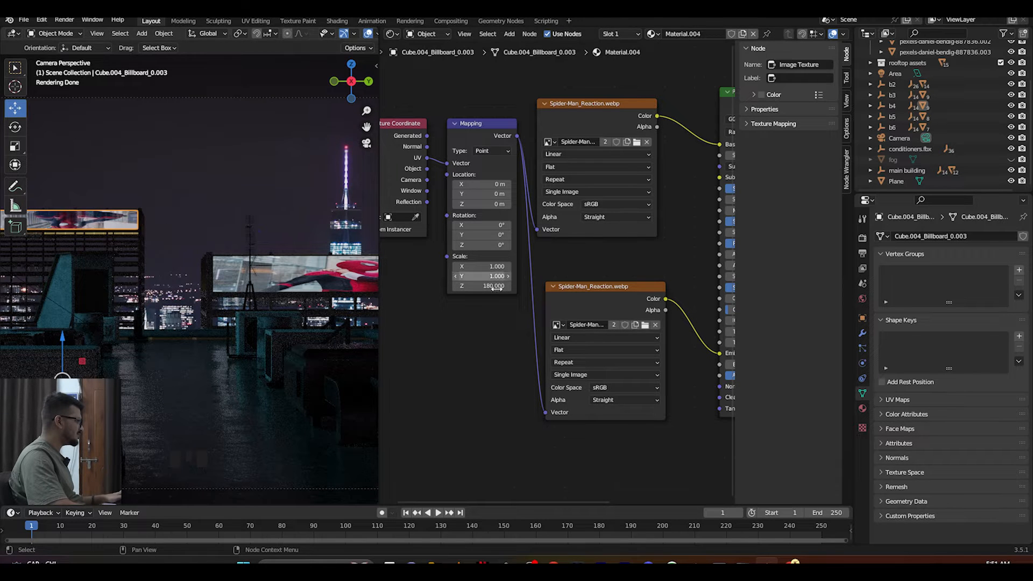
pyautogui.hotkey('ctrl', 'z')
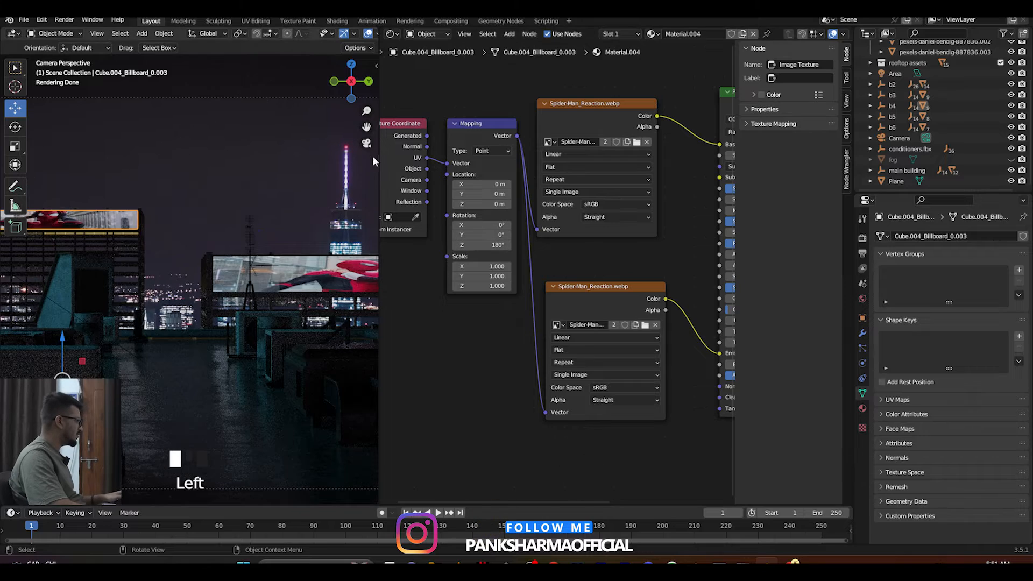
pyautogui.press('Left')
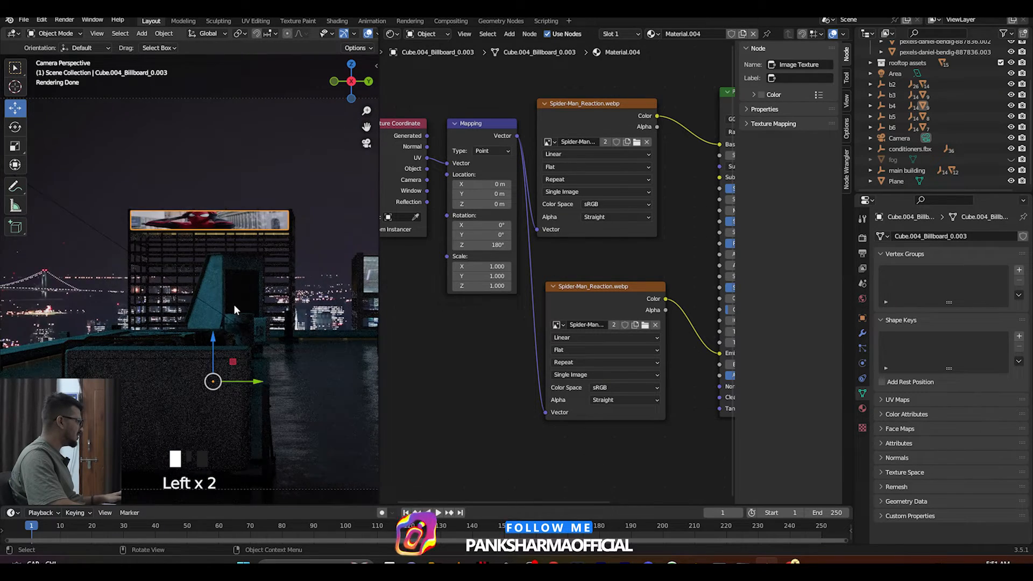
# Step: Set the emission strength of the farther building's billboard material, Material.004, to 8
pyautogui.scroll(-4, 235, 311)
pyautogui.moveTo(542, 300); pyautogui.dragTo(420, 259, button='middle')
pyautogui.moveTo(576, 334); pyautogui.dragTo(530, 349, button='middle')
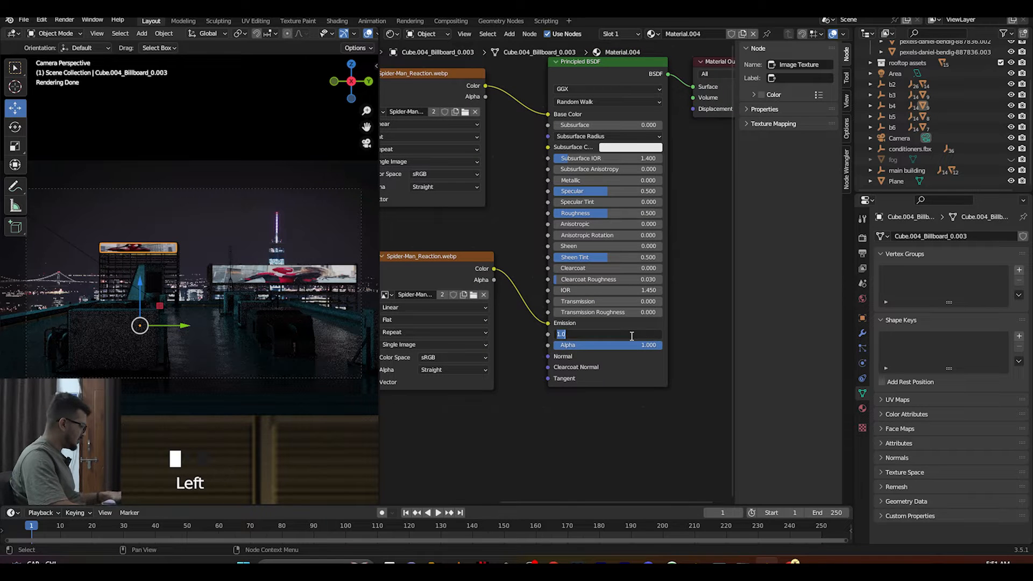
pyautogui.press('Return')
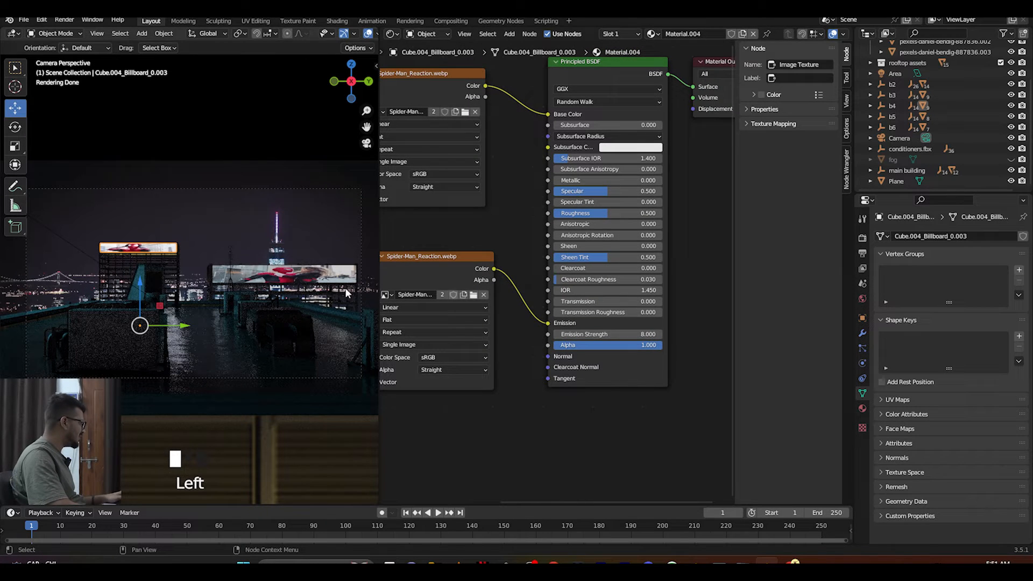
# Step: Set the emission strength of the wide billboard's shared Billboard material to 8
pyautogui.click(313, 278)
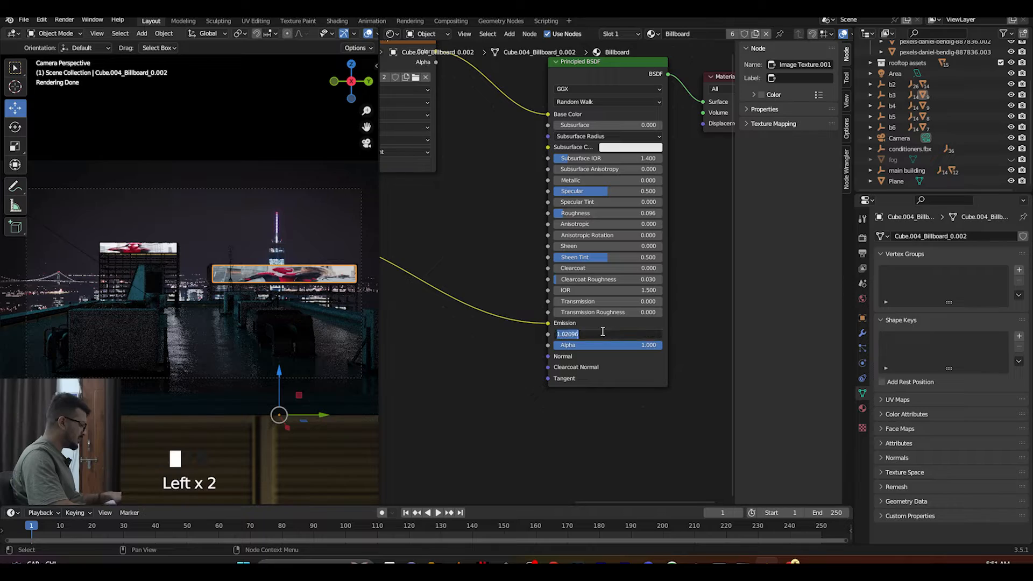
pyautogui.click(581, 330)
pyautogui.write('8')
pyautogui.press('Return')
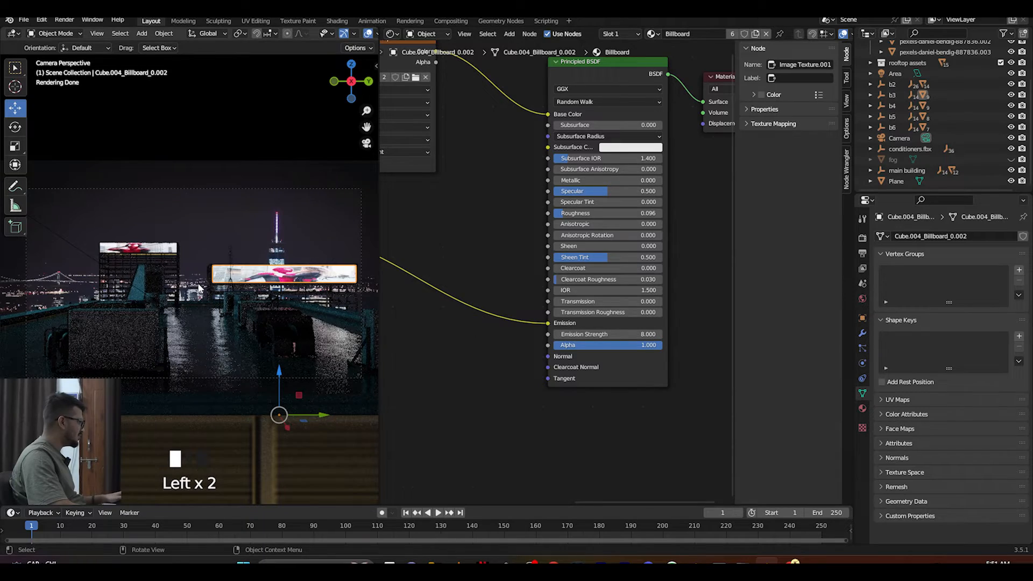
# Step: Inspect the brightened billboards from the camera and from around the buildings
pyautogui.scroll(5, 198, 288)
pyautogui.scroll(-5, 198, 288)
pyautogui.moveTo(195, 288); pyautogui.dragTo(281, 257, button='middle')
pyautogui.scroll(-4, 286, 306)
pyautogui.scroll(10, 285, 253)
pyautogui.moveTo(368, 128); pyautogui.dragTo(299, 222)
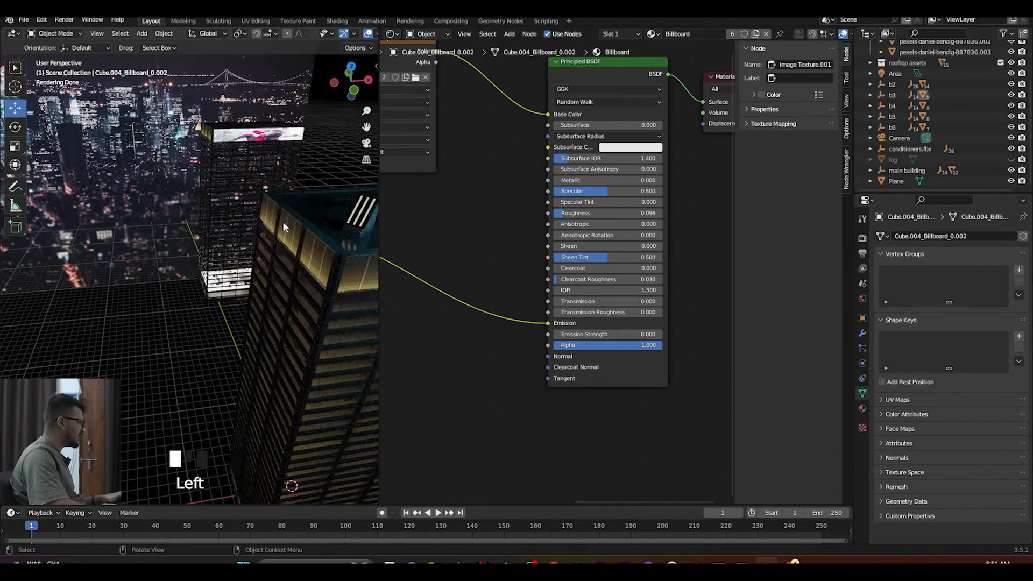
pyautogui.moveTo(276, 242); pyautogui.dragTo(350, 204, button='middle')
pyautogui.moveTo(367, 127); pyautogui.dragTo(397, 179)
pyautogui.moveTo(329, 209); pyautogui.dragTo(220, 214, button='middle')
pyautogui.moveTo(46, 221); pyautogui.dragTo(325, 146, button='middle')
pyautogui.moveTo(366, 127); pyautogui.dragTo(366, 129)
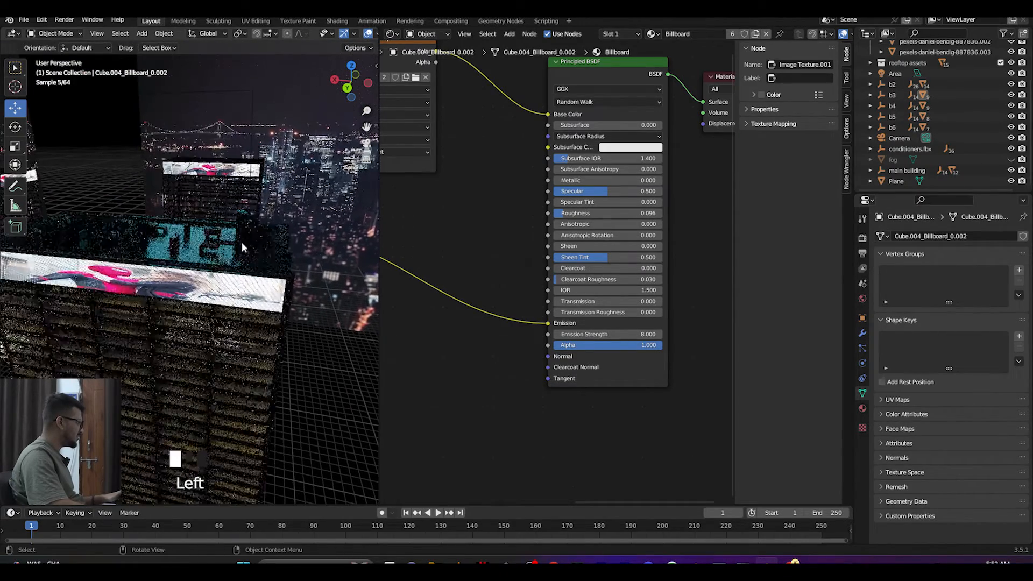
# Step: Move the main building's billboard out in front of its facade
pyautogui.click(218, 287)
pyautogui.moveTo(122, 431); pyautogui.dragTo(234, 437)
pyautogui.scroll(-3, 277, 363)
pyautogui.moveTo(276, 362); pyautogui.dragTo(166, 351, button='middle')
pyautogui.press('z')
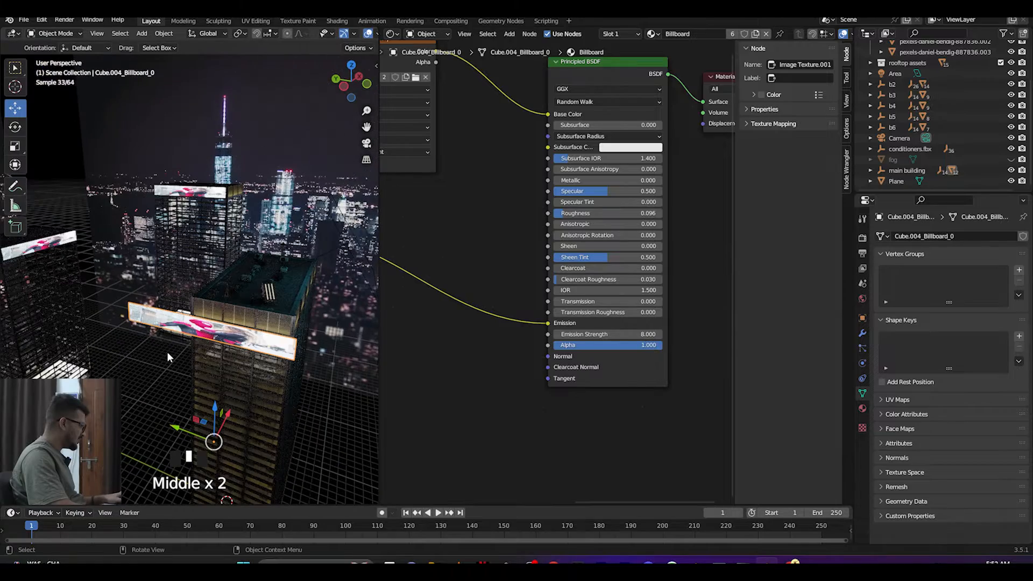
pyautogui.moveTo(298, 402); pyautogui.dragTo(333, 362, button='middle')
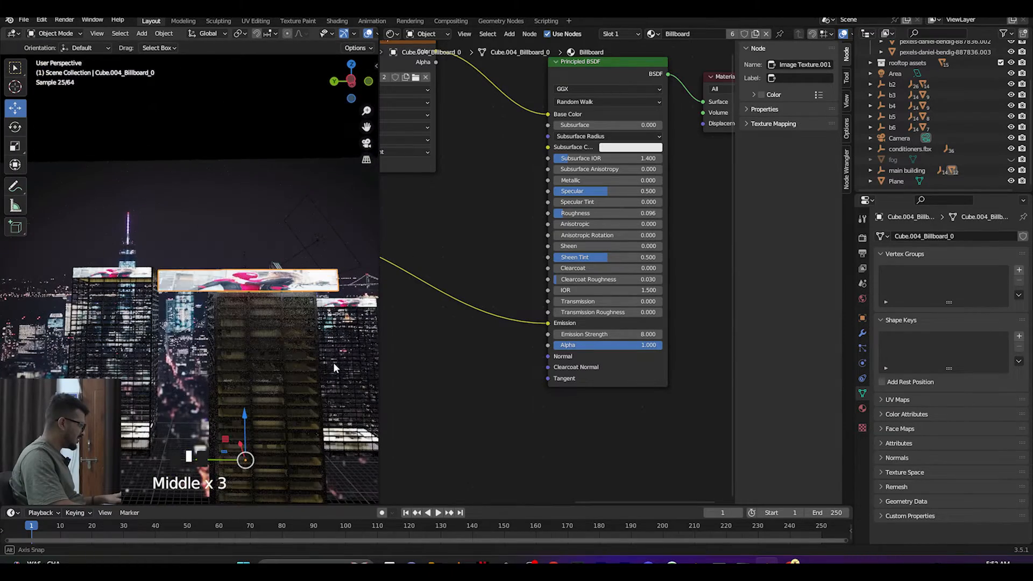
pyautogui.press('KP_1')
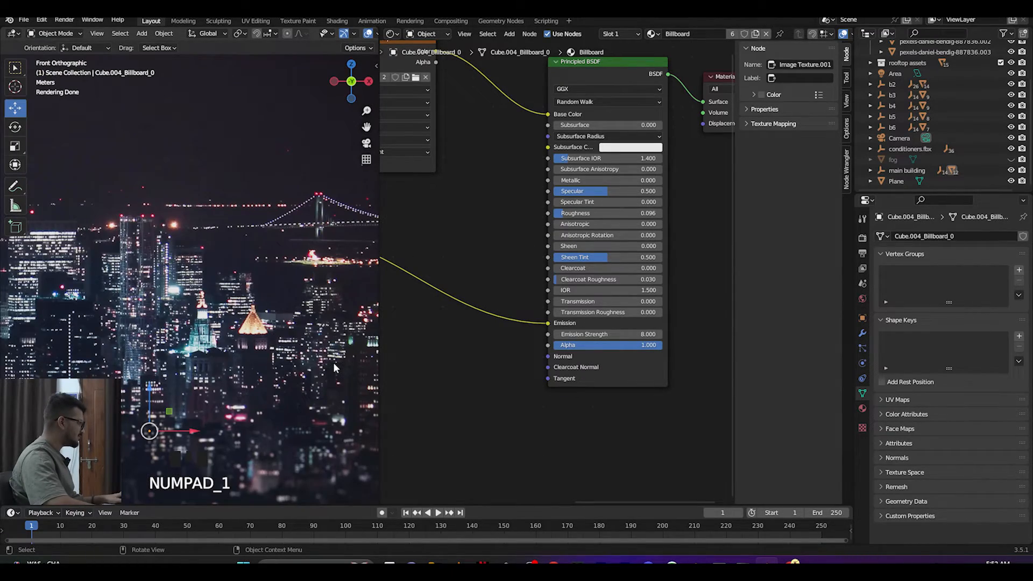
pyautogui.moveTo(334, 363); pyautogui.dragTo(33, 215, button='middle')
# Step: Widen the 3D viewport, switch it to solid shading, and move the main building's billboard back toward the facade
pyautogui.moveTo(378, 219); pyautogui.dragTo(564, 219)
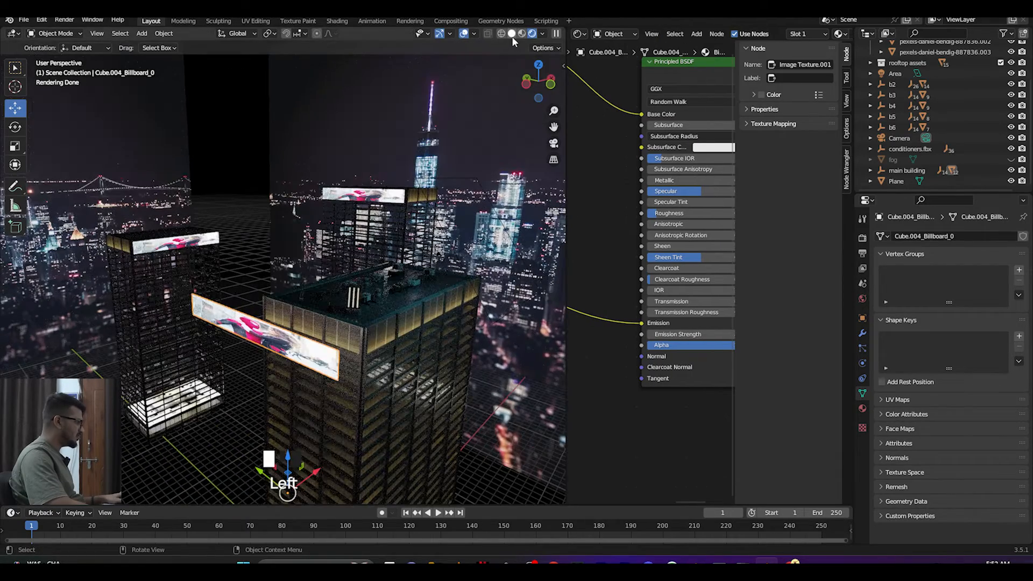
pyautogui.click(511, 34)
pyautogui.moveTo(333, 333); pyautogui.dragTo(319, 457, button='middle')
pyautogui.click(311, 450)
pyautogui.moveTo(312, 450); pyautogui.dragTo(349, 433)
pyautogui.moveTo(349, 438); pyautogui.dragTo(405, 412, button='middle')
# Step: Narrow the billboard along Y to the facade's width and slide it into line with the building's corners
pyautogui.press('s')
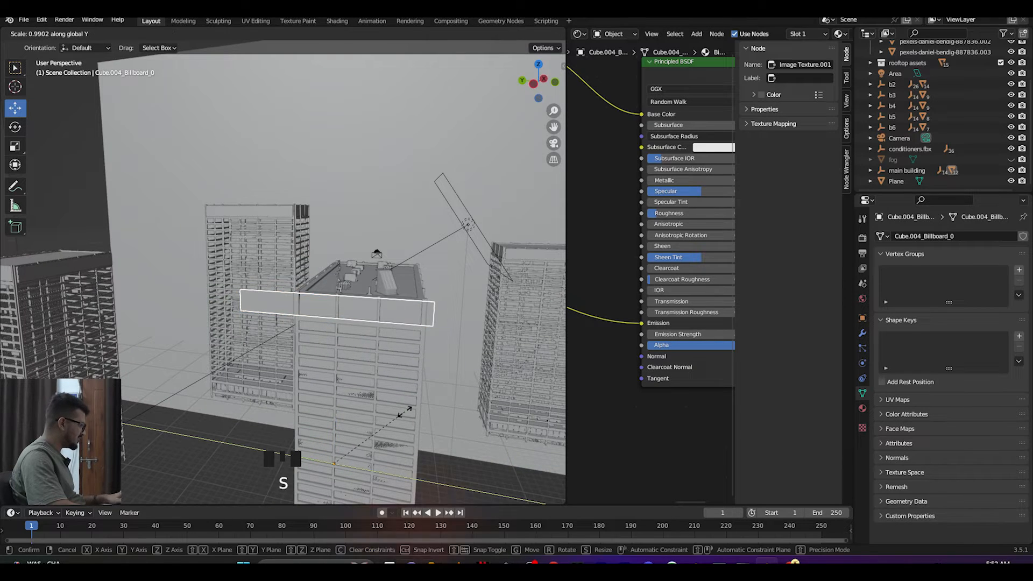
pyautogui.click(356, 413)
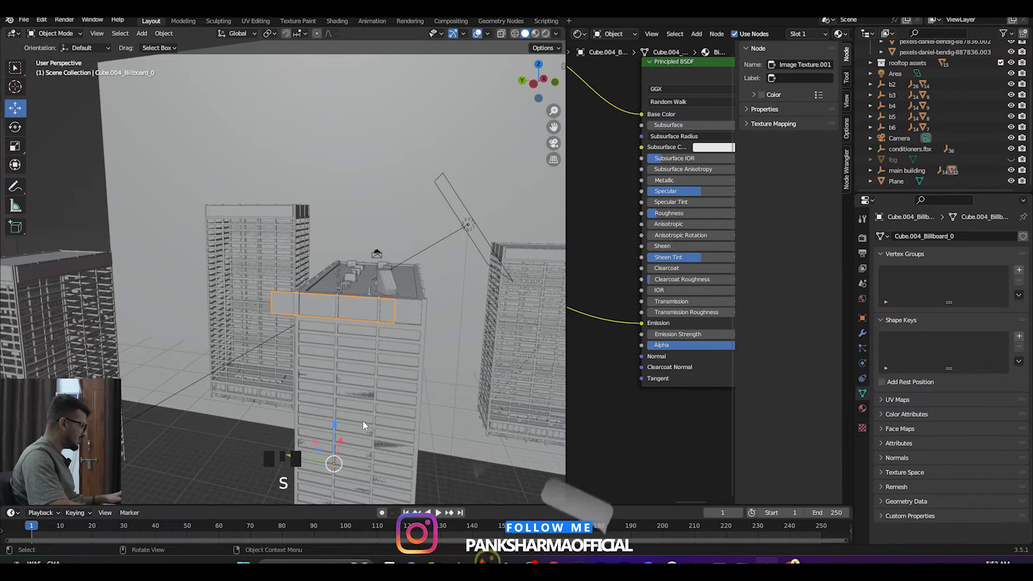
pyautogui.moveTo(314, 464); pyautogui.dragTo(336, 460)
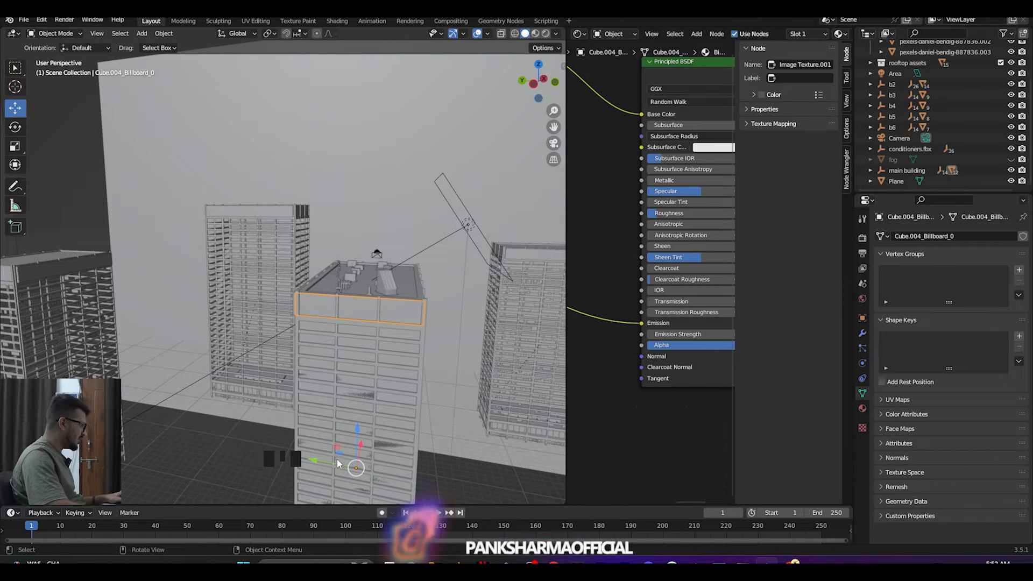
# Step: Return to rendered shading and shift the main building's billboard about 0.05 m along X to close the gap to the wall
pyautogui.click(546, 33)
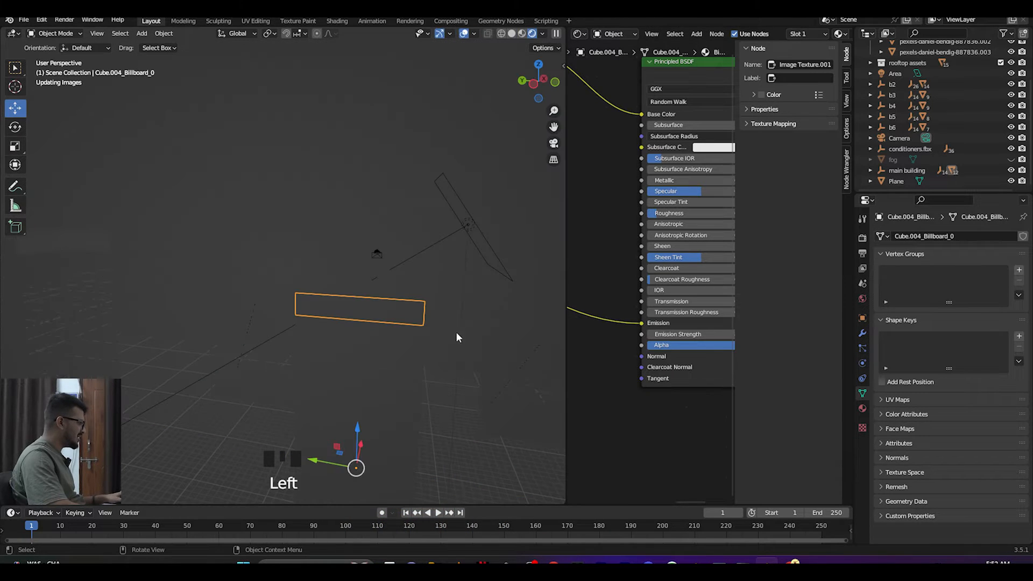
pyautogui.moveTo(374, 379)
pyautogui.mouseDown(button='middle')
pyautogui.moveTo(329, 358)
pyautogui.moveTo(337, 372)
pyautogui.mouseUp(button='middle')
pyautogui.scroll(-2, 337, 387)
pyautogui.moveTo(355, 455); pyautogui.dragTo(348, 453)
pyautogui.scroll(4, 334, 369)
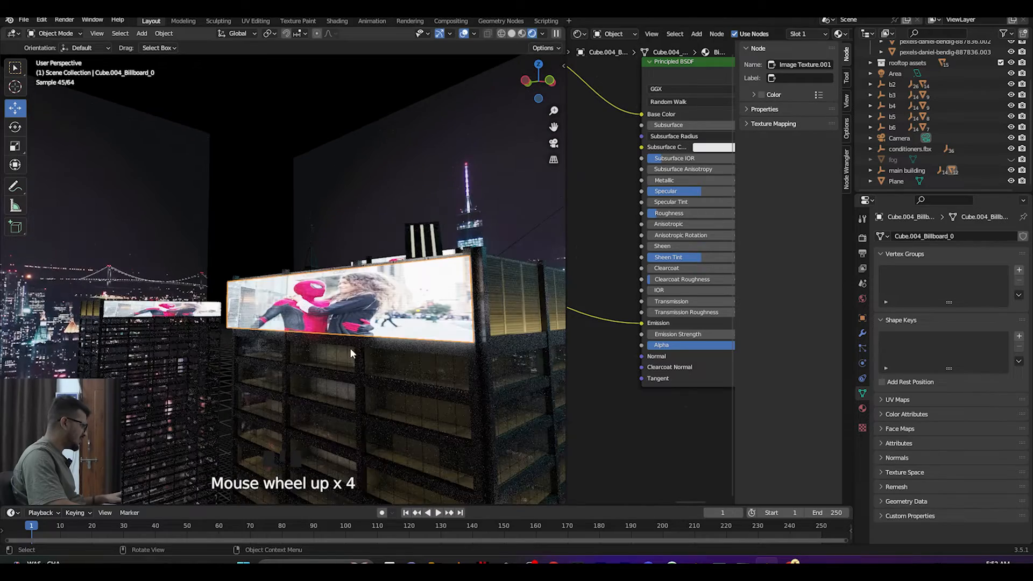
pyautogui.scroll(2, 351, 352)
pyautogui.moveTo(353, 350); pyautogui.dragTo(254, 272, button='middle')
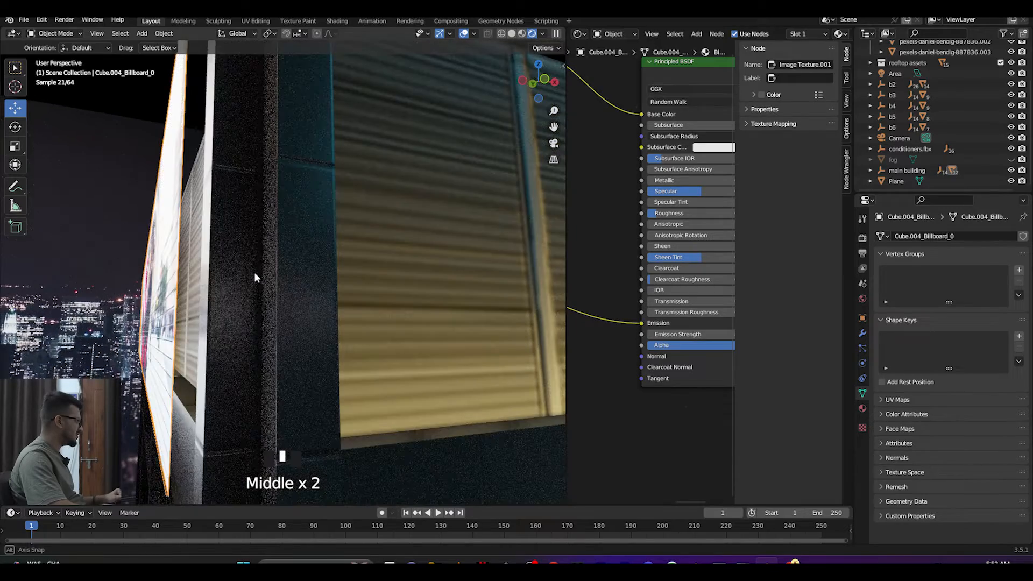
pyautogui.press('g')
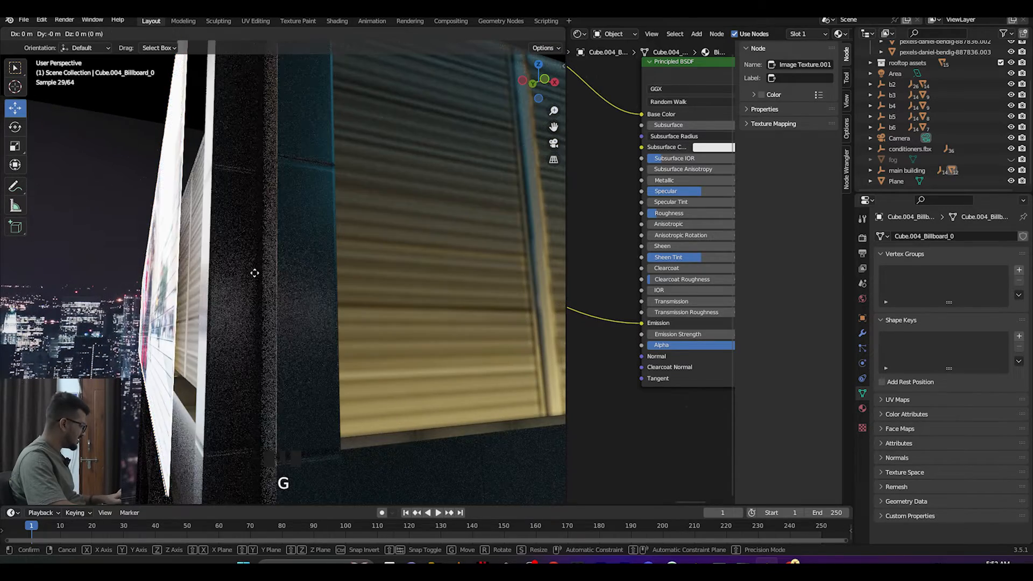
pyautogui.press('x')
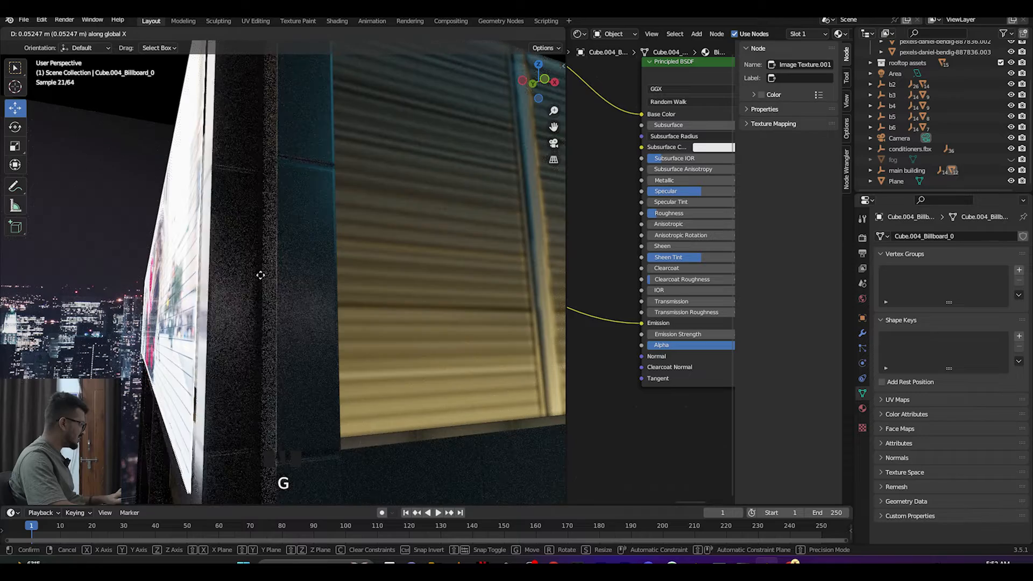
pyautogui.click(261, 275)
# Step: Raise the main building's billboard about 0.16 m along Z toward the roof edge
pyautogui.moveTo(260, 275); pyautogui.dragTo(246, 309, button='middle')
pyautogui.scroll(-2, 246, 309)
pyautogui.click(239, 355)
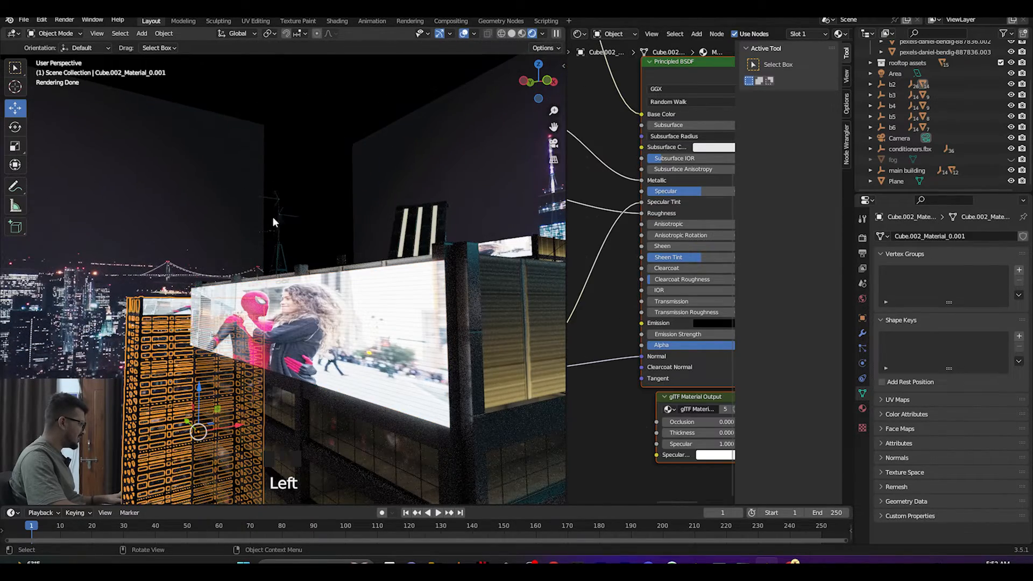
pyautogui.click(290, 323)
pyautogui.moveTo(275, 338); pyautogui.dragTo(274, 339, button='middle')
pyautogui.click(301, 287)
pyautogui.moveTo(301, 287); pyautogui.dragTo(303, 321, button='middle')
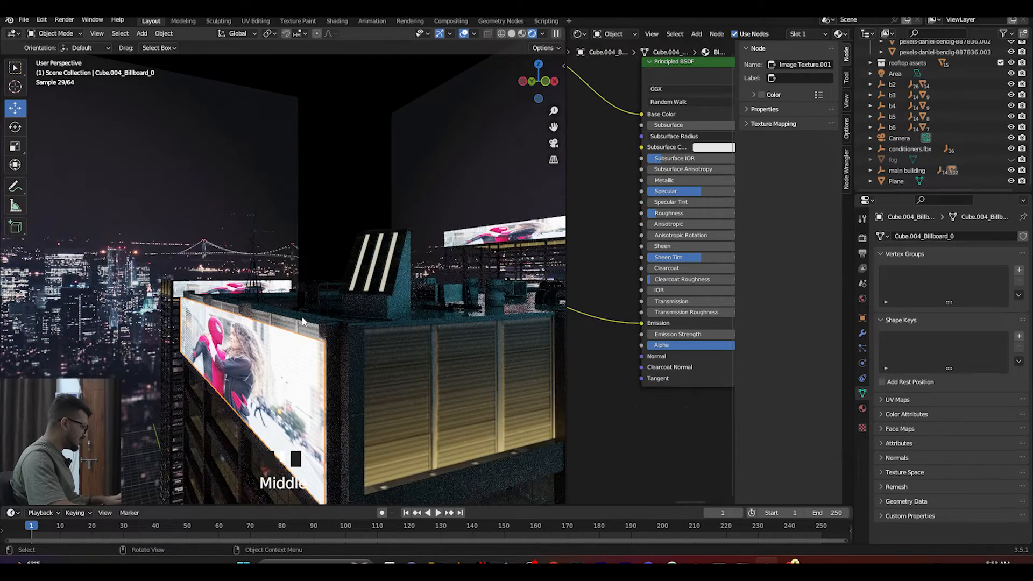
pyautogui.press('g')
pyautogui.press('z')
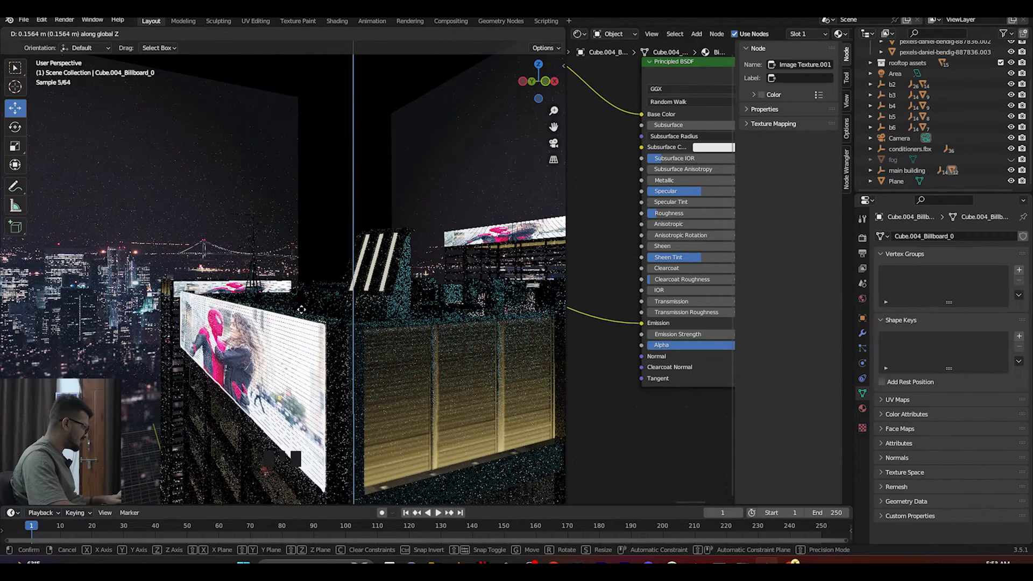
pyautogui.click(301, 310)
# Step: Scale the billboard by about 1.01 along Z and lower it to cover the strip beneath the roof edge
pyautogui.moveTo(301, 309); pyautogui.dragTo(346, 334, button='middle')
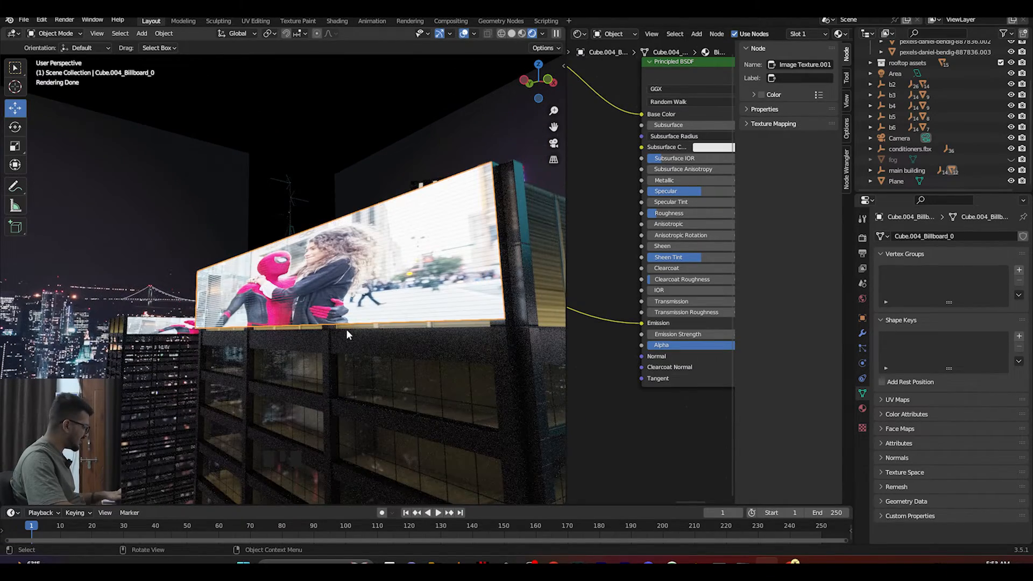
pyautogui.press('s')
pyautogui.press('z')
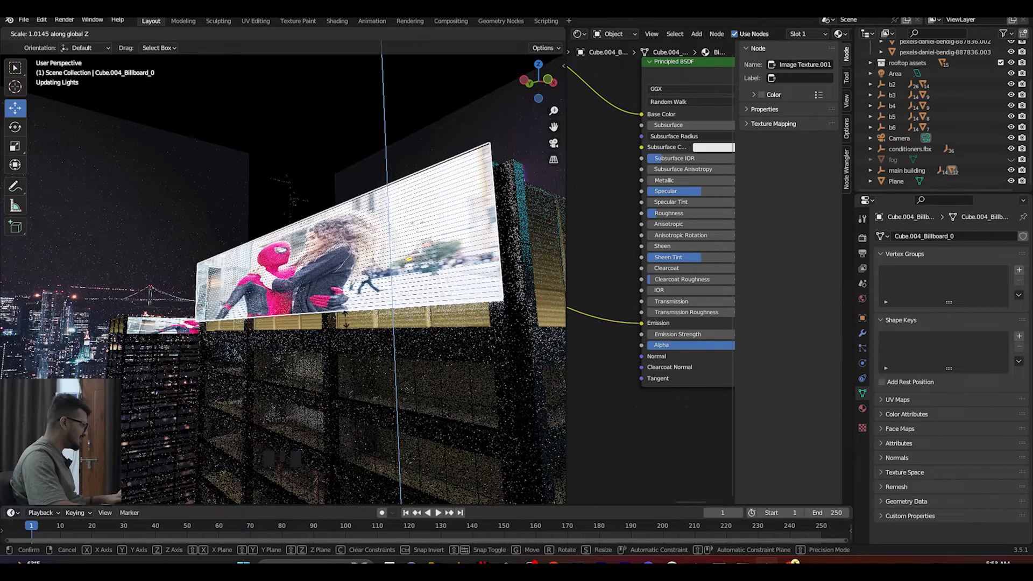
pyautogui.click(344, 320)
pyautogui.press('g')
pyautogui.press('z')
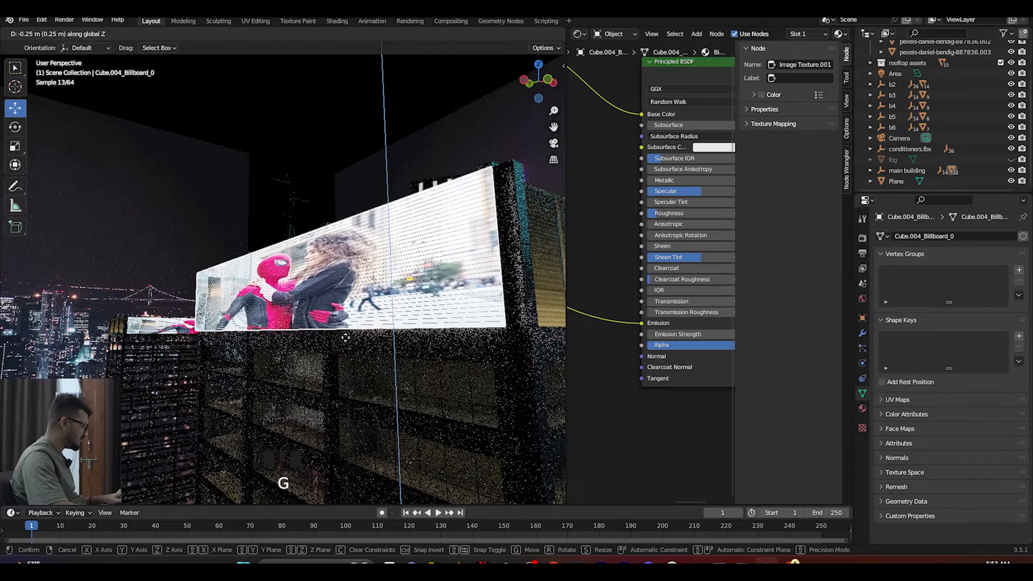
pyautogui.click(344, 331)
pyautogui.moveTo(344, 331); pyautogui.dragTo(348, 344, button='middle')
pyautogui.press('g')
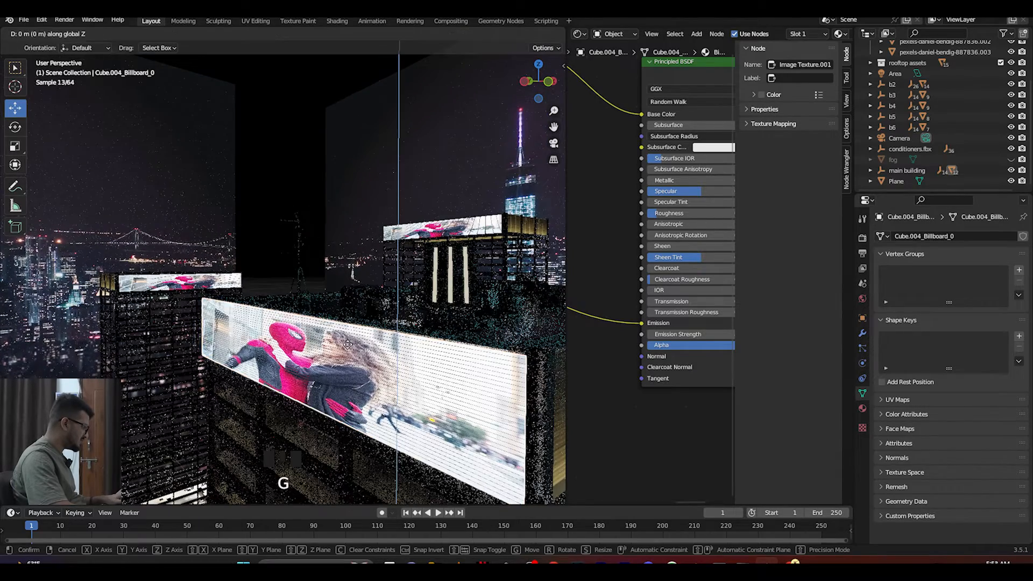
pyautogui.click(348, 344)
# Step: Save the scene file and deselect the main building's billboard
pyautogui.hotkey('ctrl', 'a')
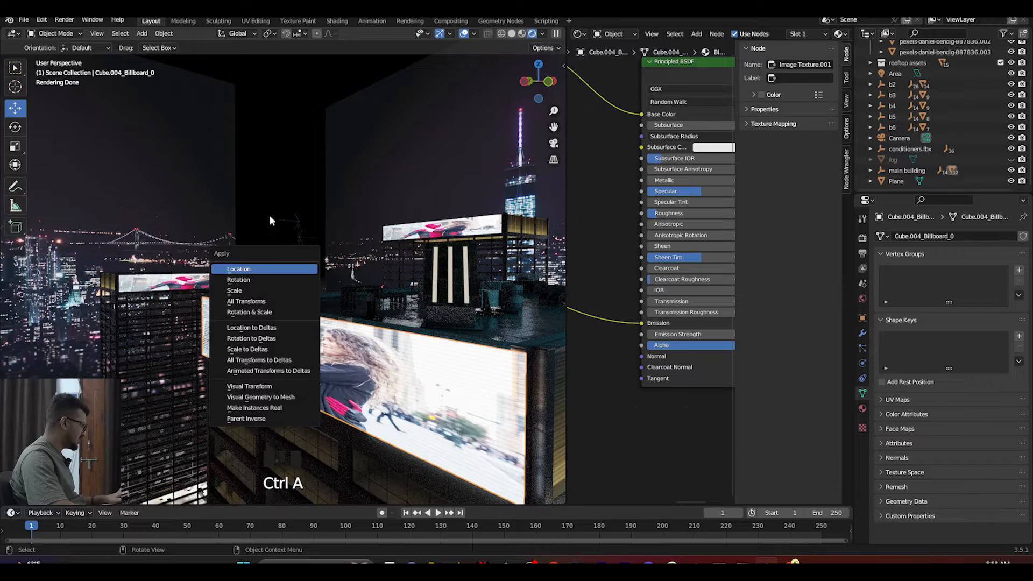
pyautogui.hotkey('ctrl', 's')
pyautogui.moveTo(267, 226)
pyautogui.mouseDown(button='middle')
pyautogui.moveTo(260, 236)
pyautogui.moveTo(263, 228)
pyautogui.mouseUp(button='middle')
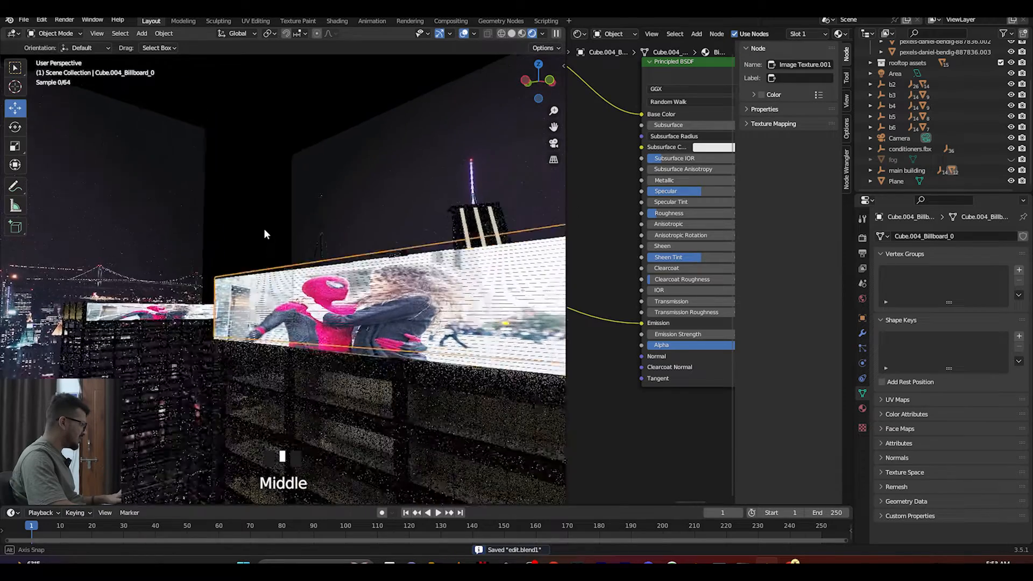
pyautogui.click(244, 215)
pyautogui.moveTo(378, 304); pyautogui.dragTo(353, 309, button='middle')
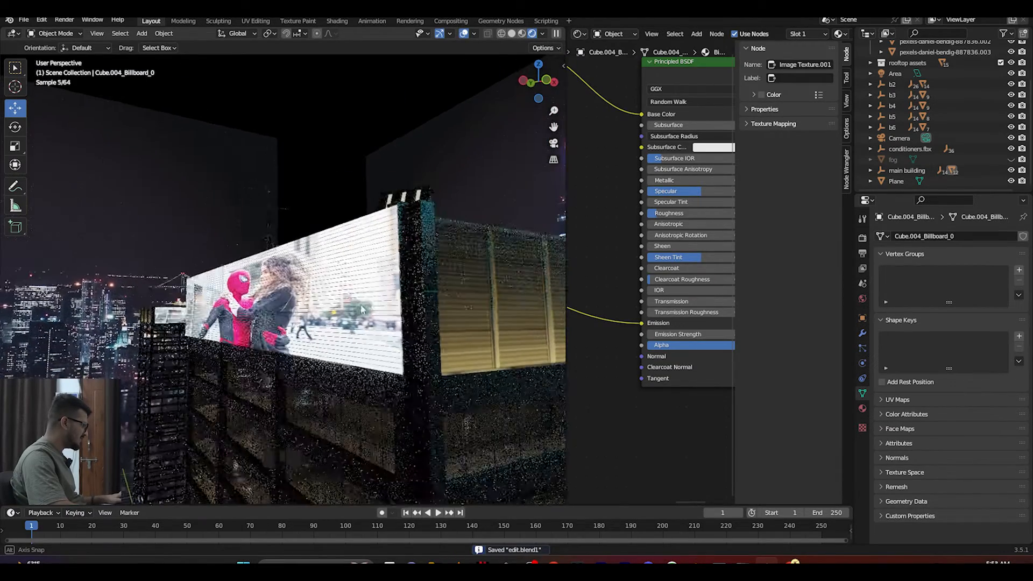
# Step: Shift the main building's billboard slightly along X to sit just in front of the wall pillars, and save the scene
pyautogui.click(352, 310)
pyautogui.press('g')
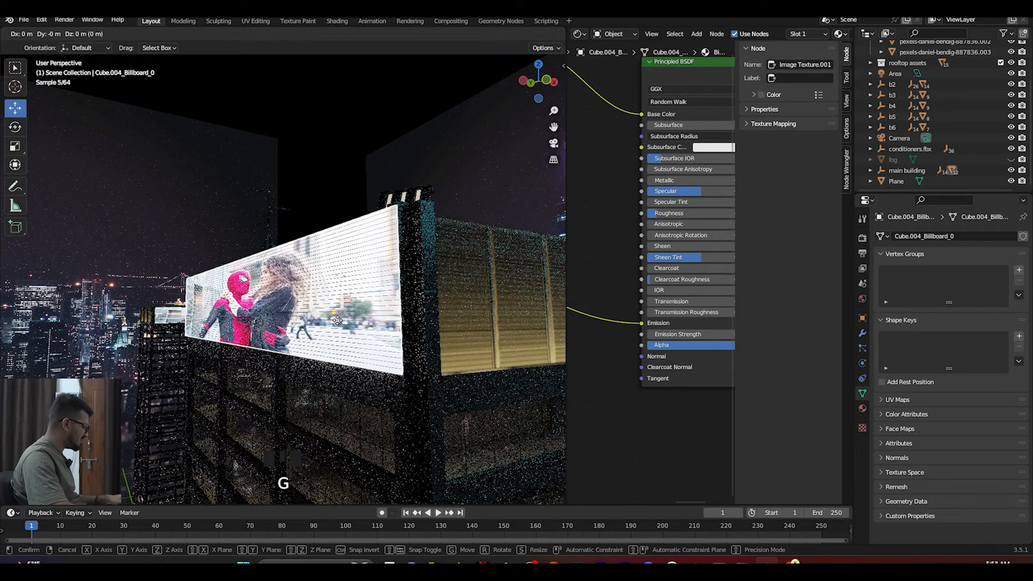
pyautogui.press('x')
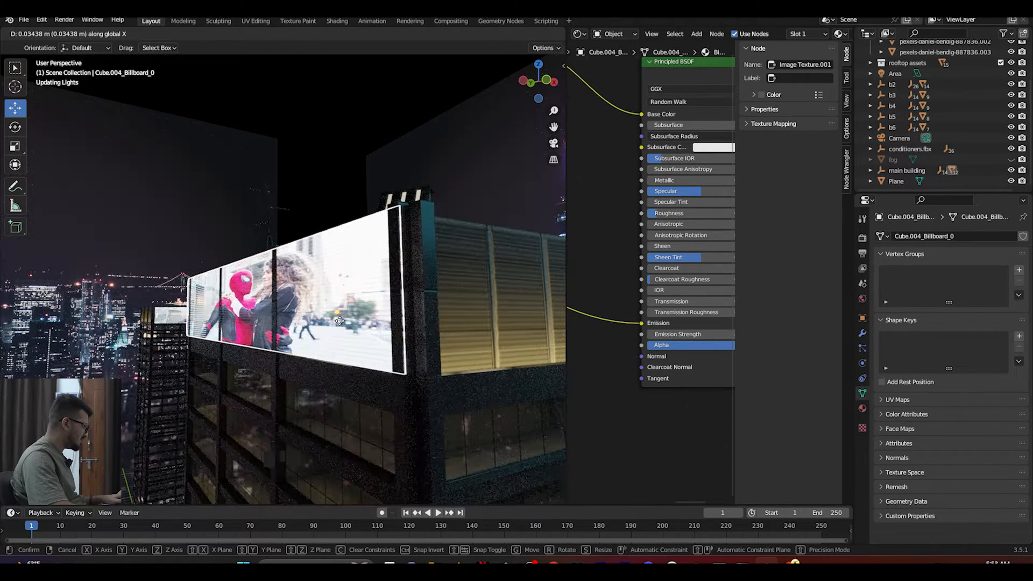
pyautogui.click(339, 321)
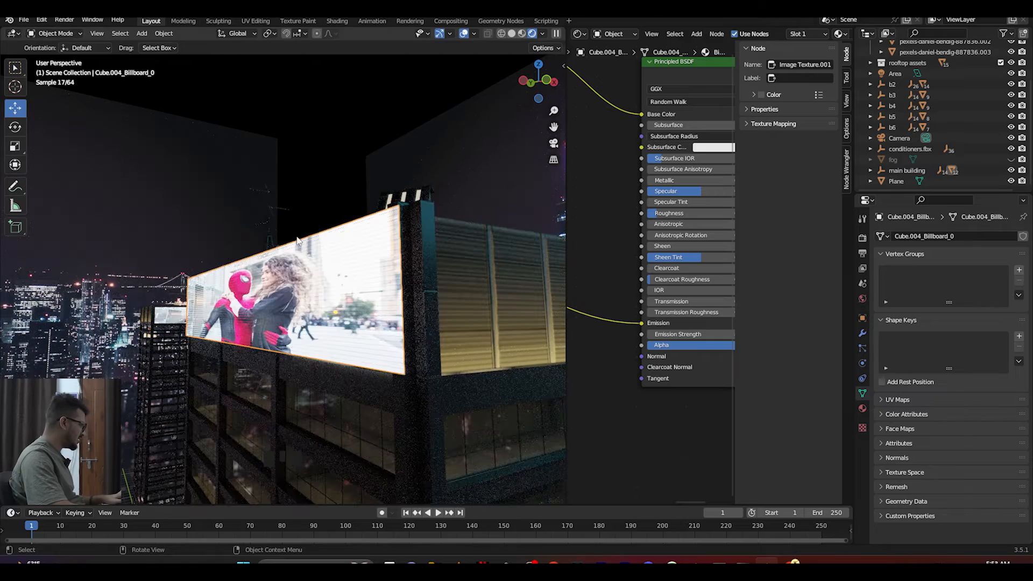
pyautogui.moveTo(348, 204); pyautogui.dragTo(357, 178, button='middle')
pyautogui.click(272, 199)
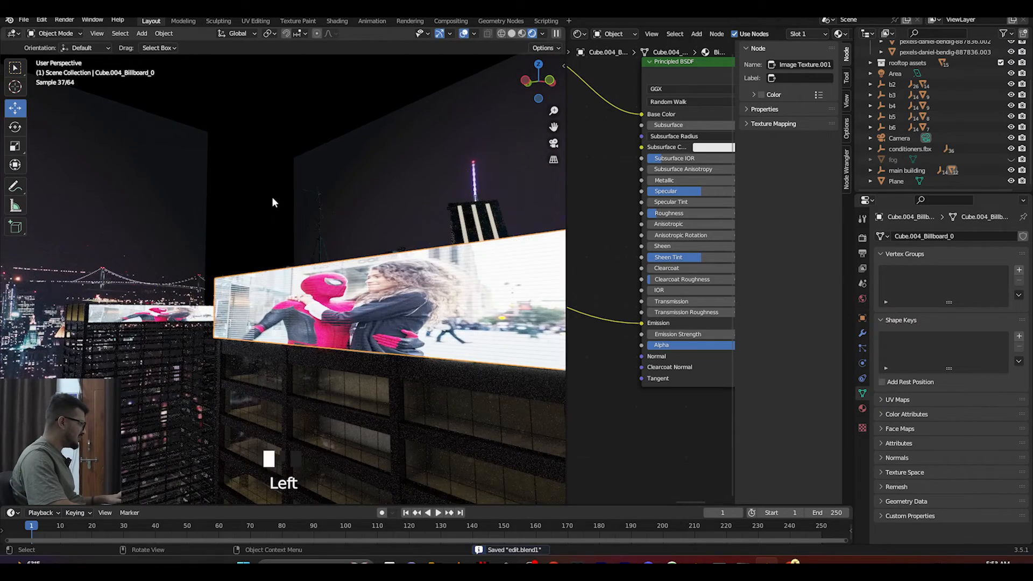
# Step: Select the neighbouring tower's billboard and the b2 building to examine how the billboards look around the rooftop
pyautogui.moveTo(414, 253); pyautogui.dragTo(142, 234, button='middle')
pyautogui.scroll(2, 384, 238)
pyautogui.scroll(-2, 382, 228)
pyautogui.click(189, 227)
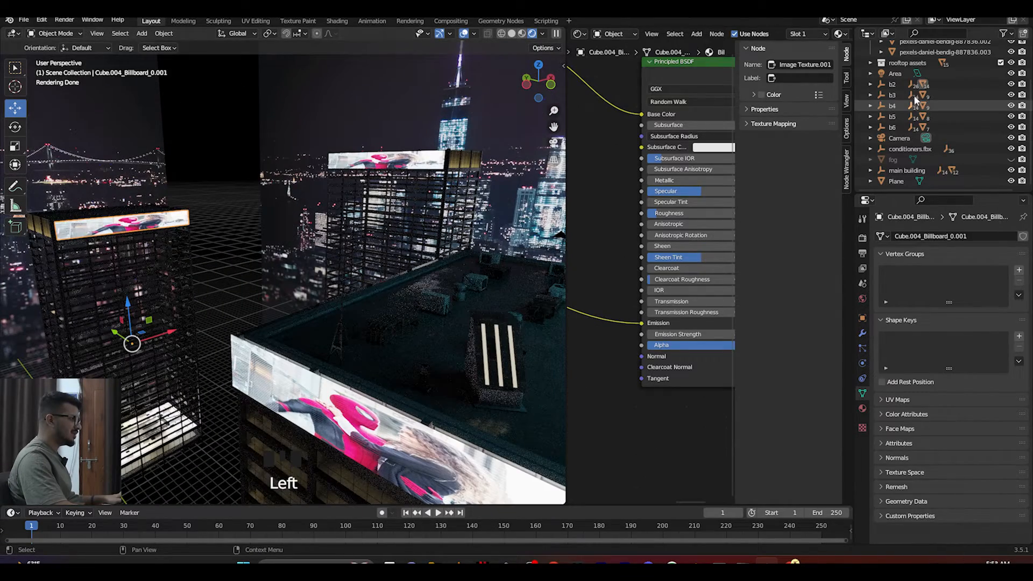
pyautogui.doubleClick(892, 84)
pyautogui.moveTo(189, 440); pyautogui.dragTo(160, 450)
pyautogui.moveTo(160, 450); pyautogui.dragTo(171, 425, button='middle')
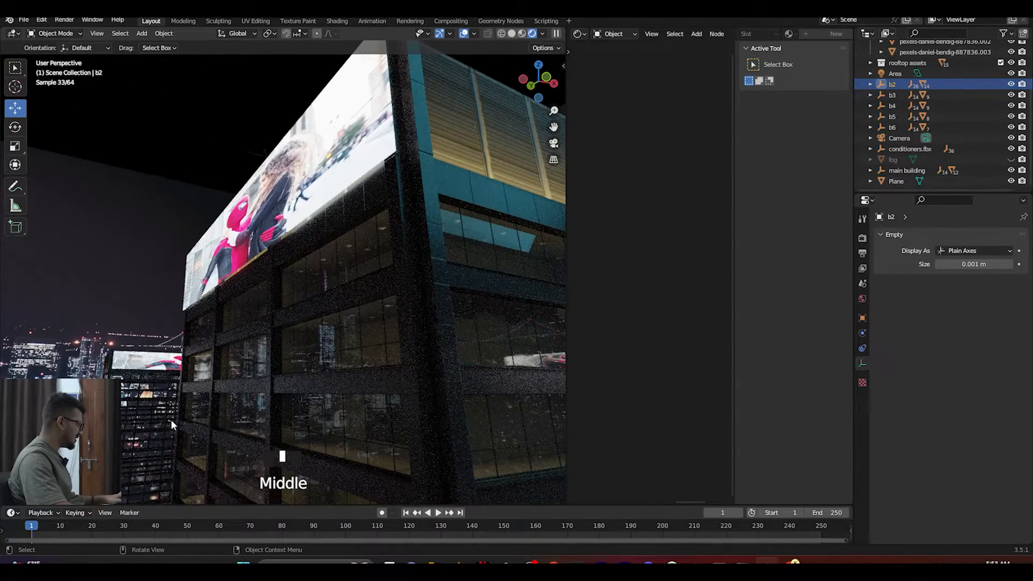
# Step: Unhide the fog object in the viewport and save the scene from the camera view
pyautogui.moveTo(162, 375); pyautogui.dragTo(195, 336, button='middle')
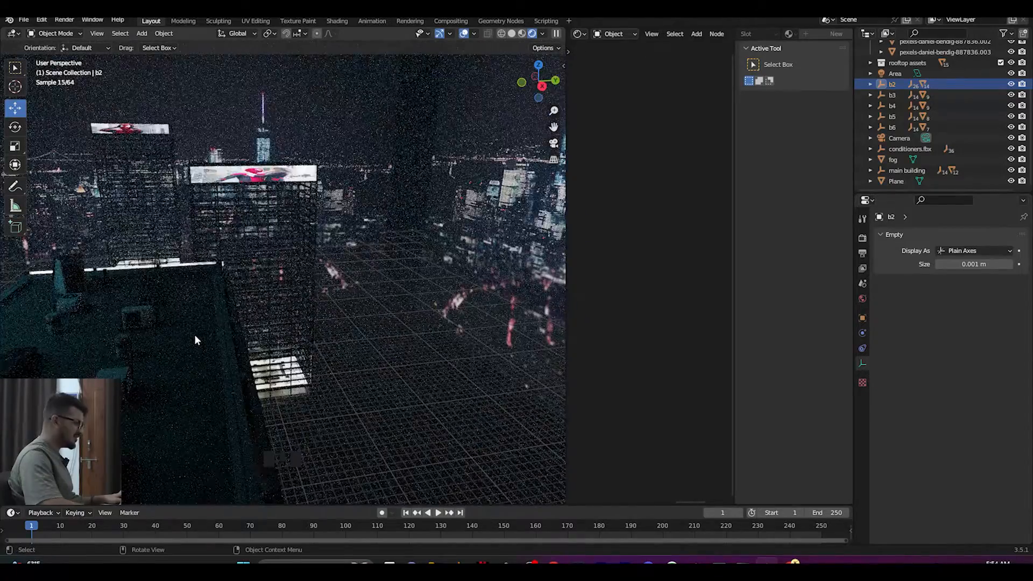
pyautogui.press('KP_0')
pyautogui.scroll(1, 340, 272)
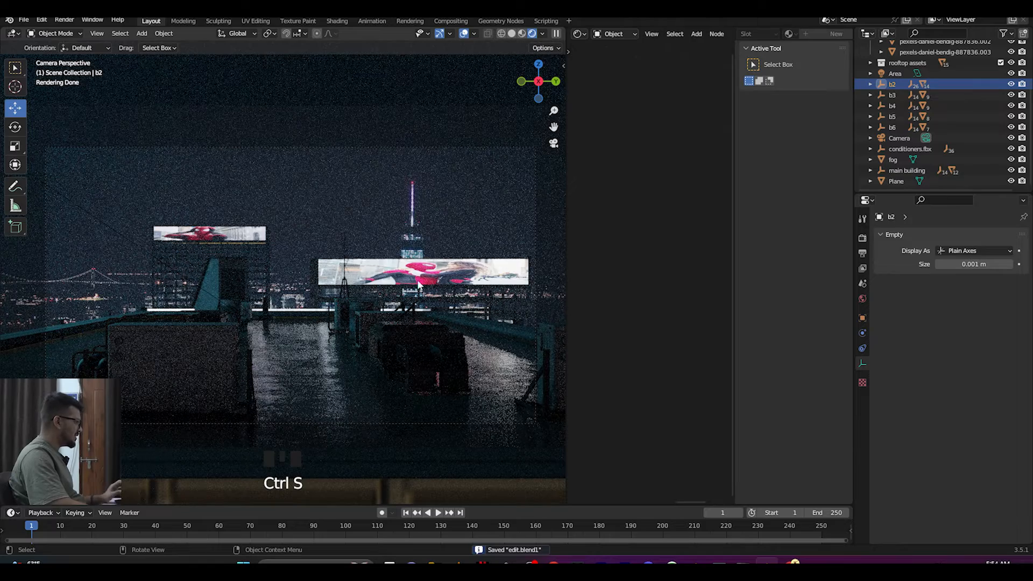
# Step: Lower the main building's billboard along Z to hide its bright strip above the far roof edge
pyautogui.scroll(8, 285, 313)
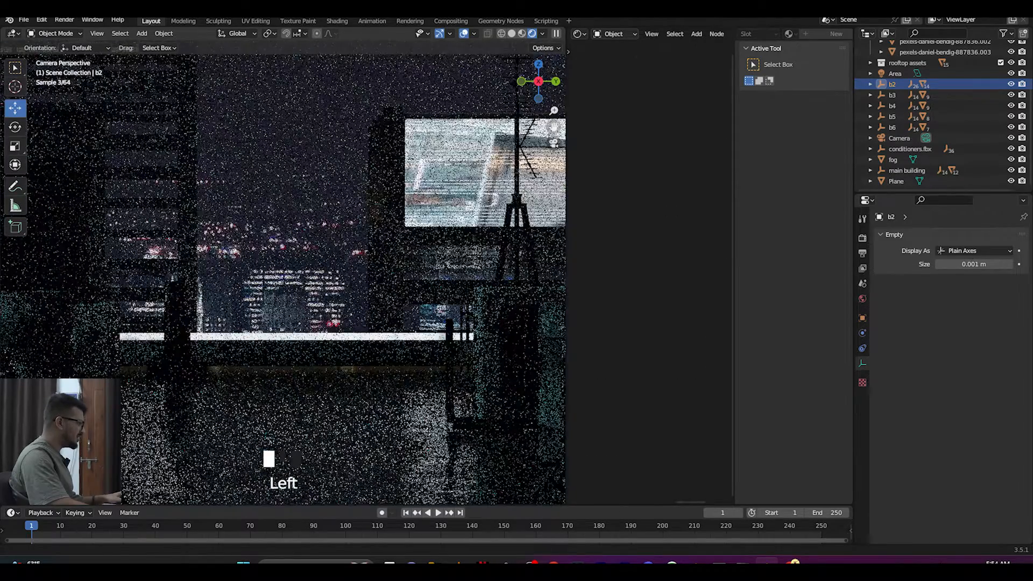
pyautogui.click(329, 339)
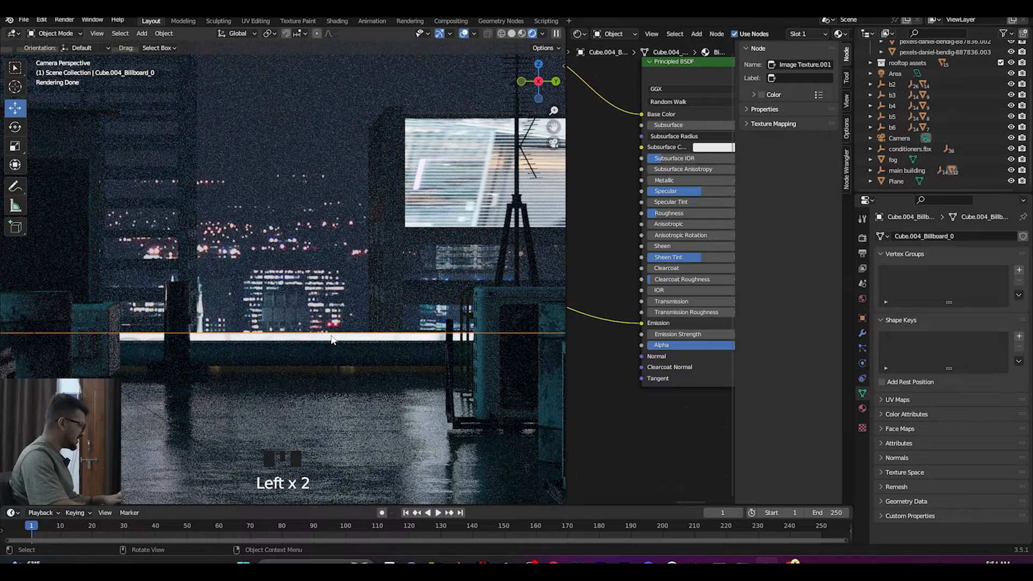
pyautogui.press('g')
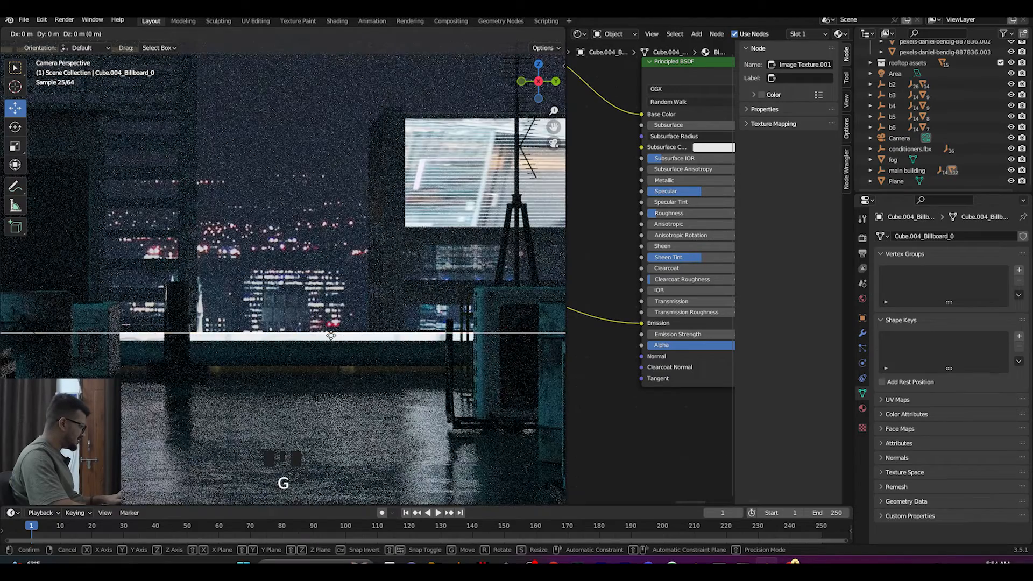
pyautogui.press('z')
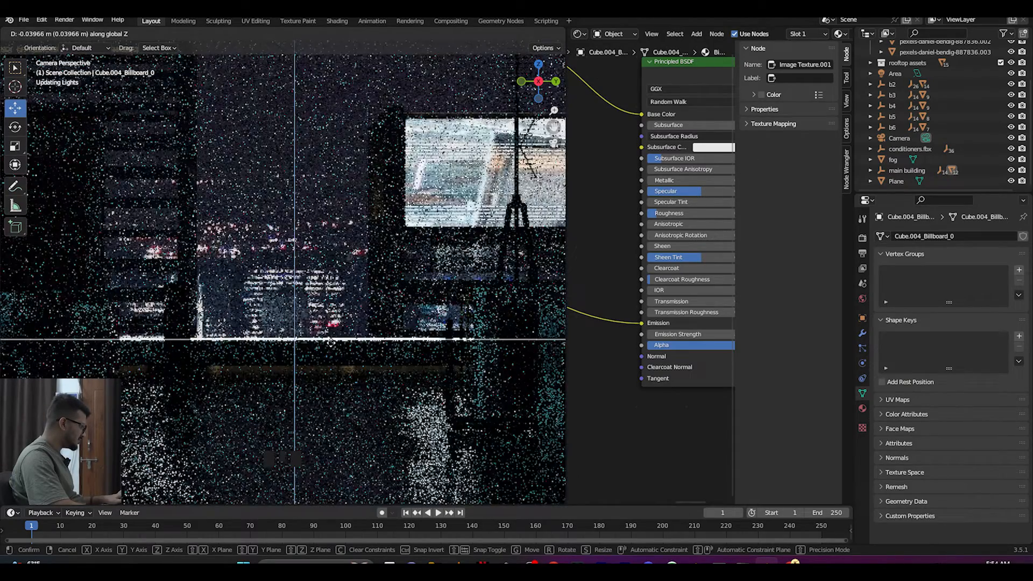
# Step: Lower the Cube.004_Billboard_0 billboard about 0.04 m along global Z, and nudge it down slightly more to fit below the skyline
pyautogui.click(330, 343)
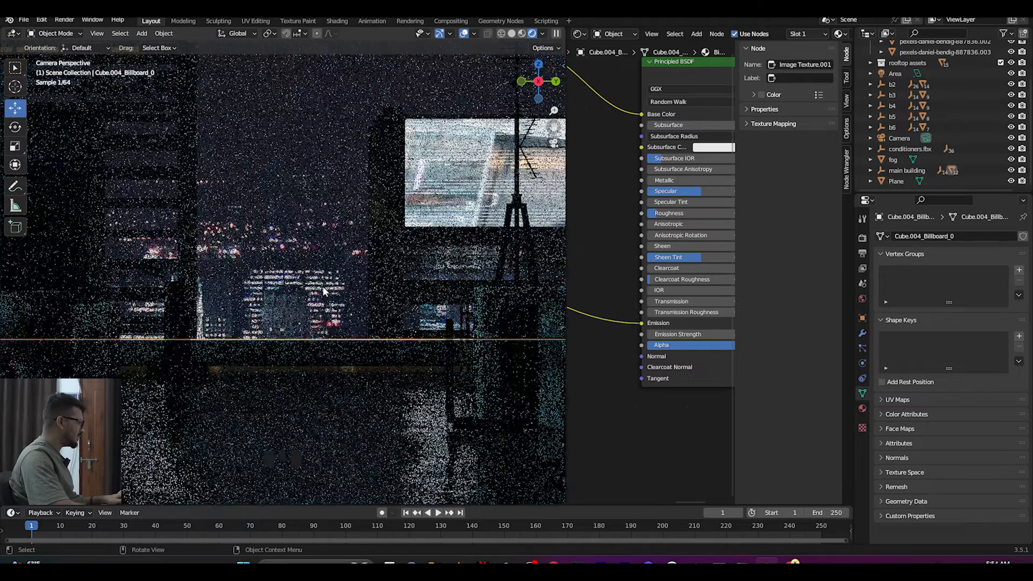
pyautogui.click(318, 285)
pyautogui.scroll(2, 319, 318)
pyautogui.hotkey('ctrl', 'z')
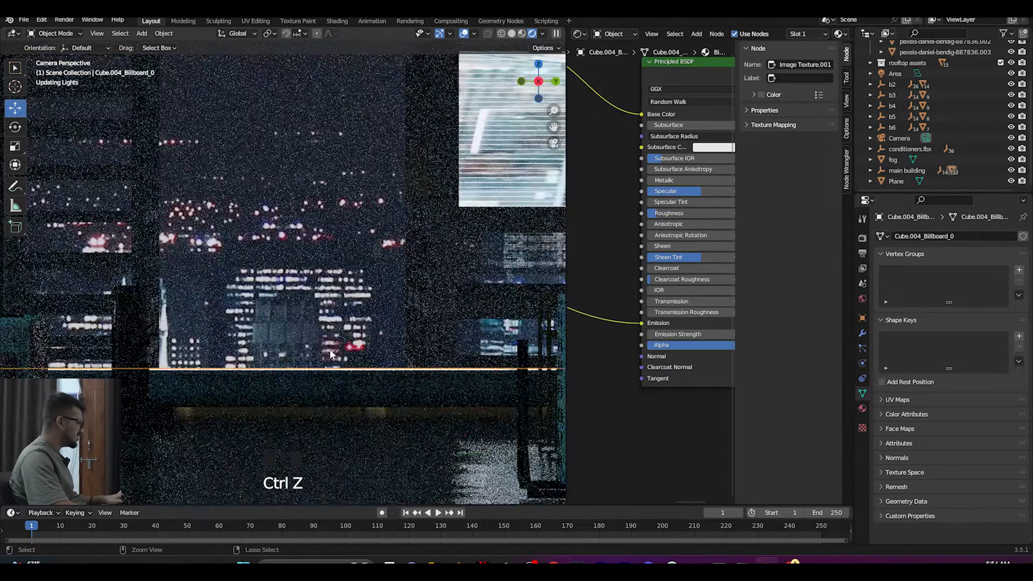
pyautogui.press('g')
pyautogui.press('z')
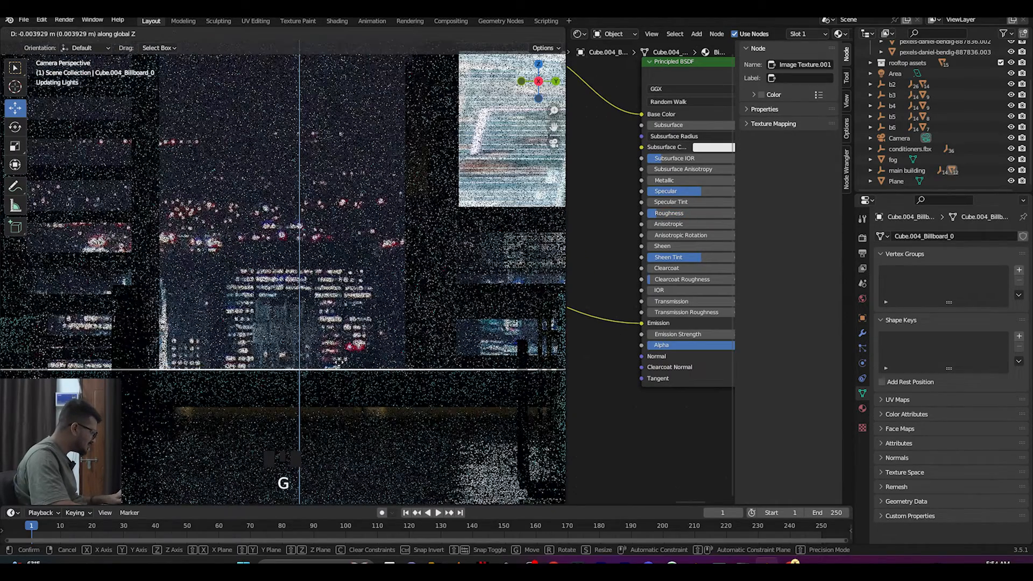
pyautogui.click(338, 364)
# Step: Select the city background image plane and examine the main building's rooftop and the surrounding towers from outside the camera view
pyautogui.click(289, 295)
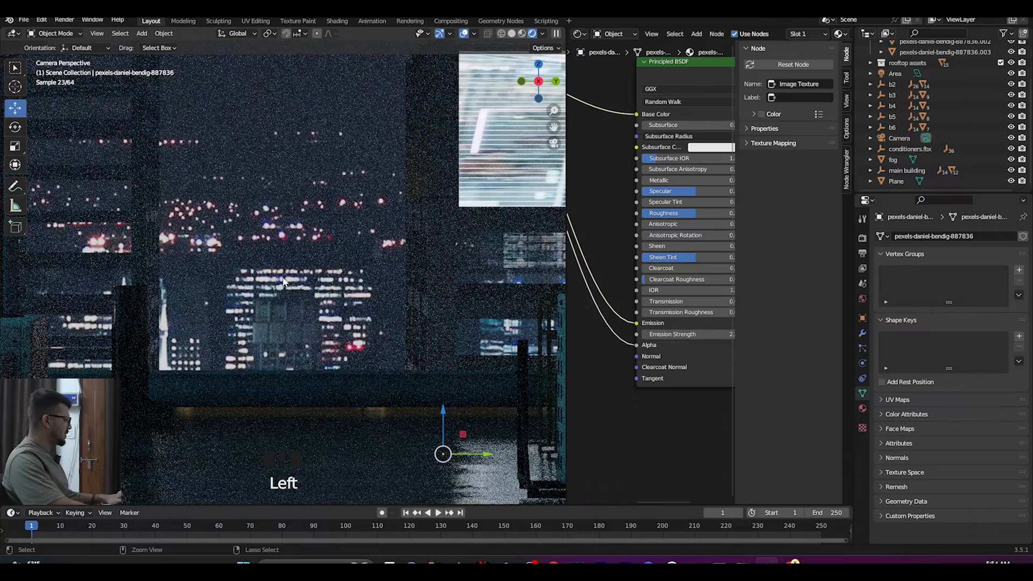
pyautogui.scroll(-2, 277, 284)
pyautogui.moveTo(274, 287); pyautogui.dragTo(466, 292, button='middle')
pyautogui.scroll(-2, 280, 369)
pyautogui.moveTo(279, 369); pyautogui.dragTo(341, 379, button='middle')
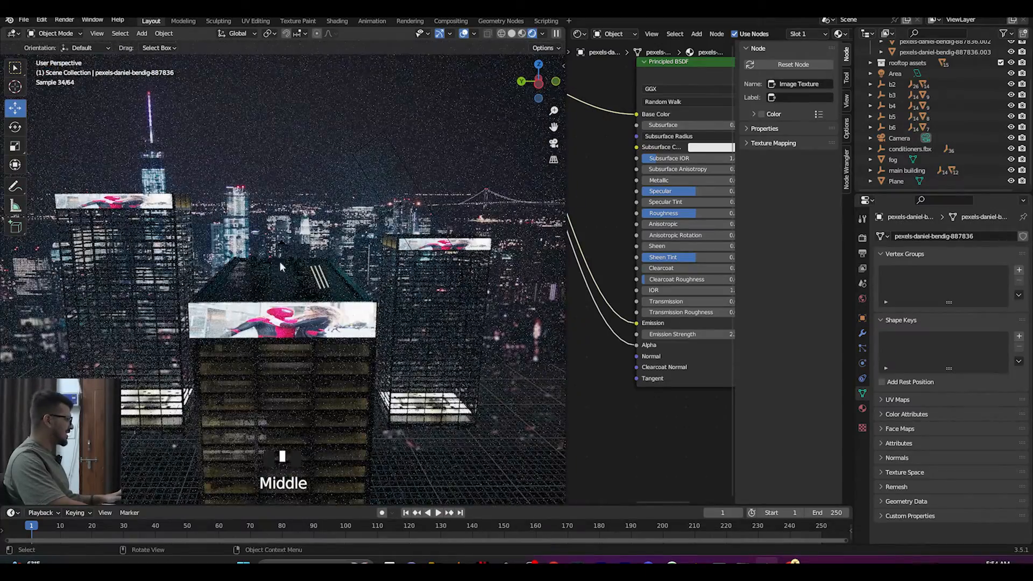
pyautogui.moveTo(383, 303); pyautogui.dragTo(352, 305, button='middle')
pyautogui.scroll(8, 352, 305)
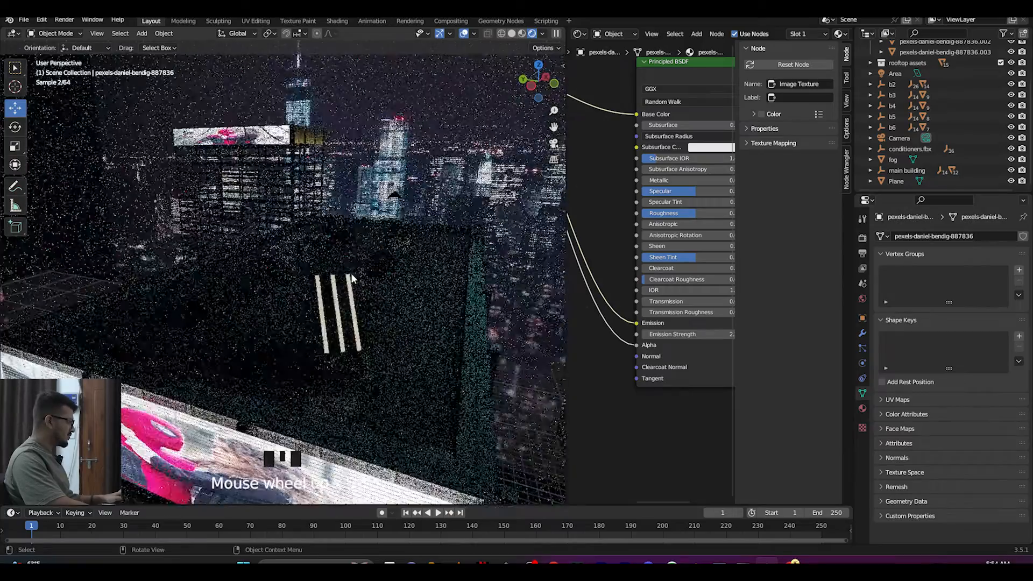
pyautogui.moveTo(411, 247); pyautogui.dragTo(441, 230, button='middle')
pyautogui.scroll(-2, 427, 244)
pyautogui.scroll(-7, 428, 244)
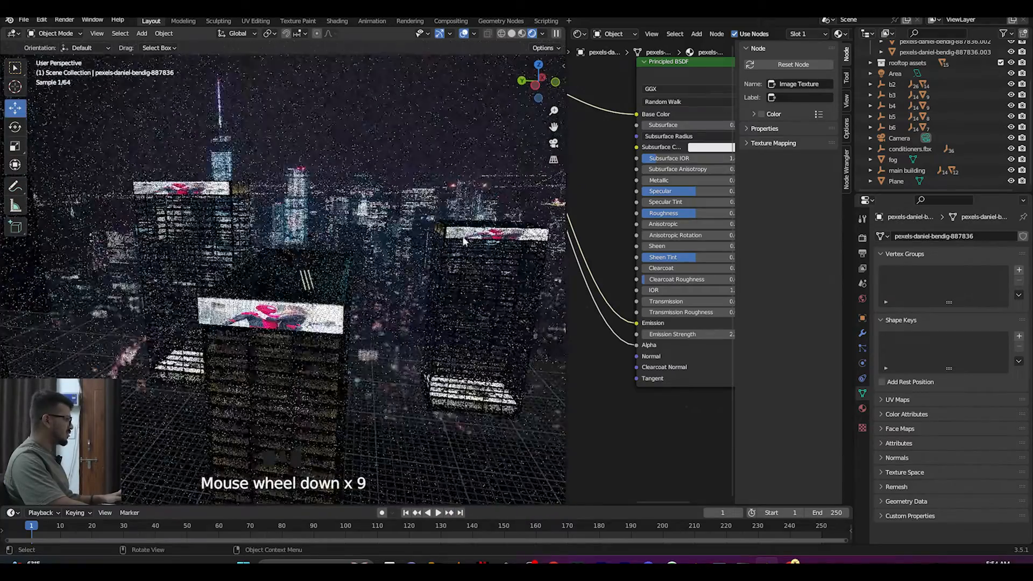
# Step: Move the b5 building along Y so it stands behind the main building, and raise it along Z
pyautogui.click(487, 234)
pyautogui.click(890, 117)
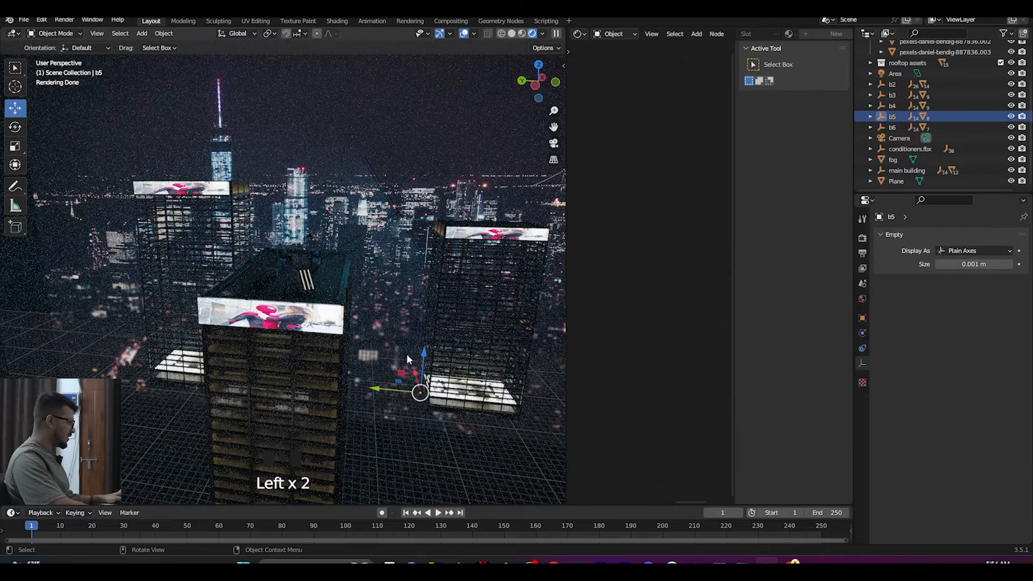
pyautogui.moveTo(384, 388); pyautogui.dragTo(324, 393)
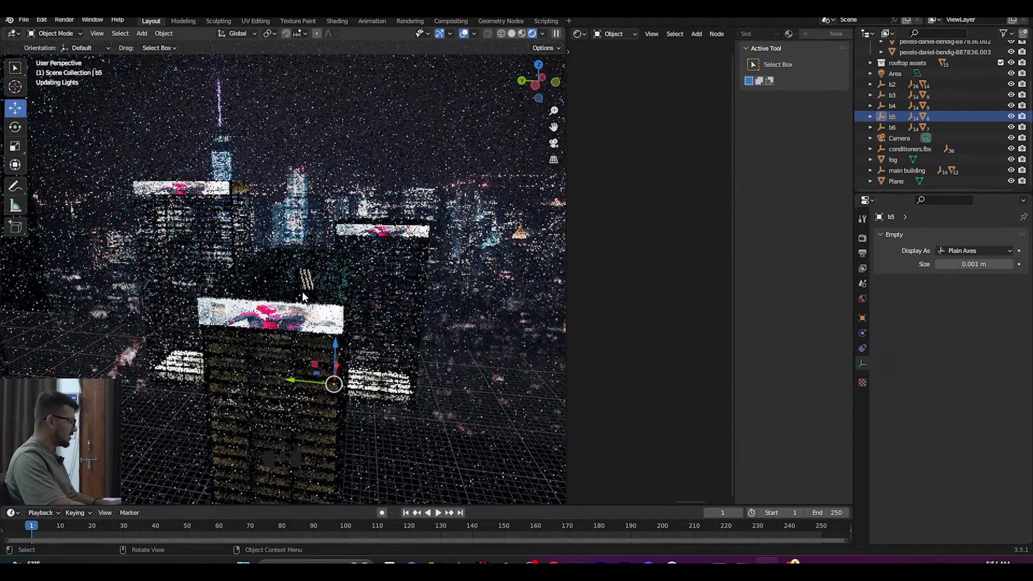
pyautogui.scroll(4, 379, 257)
pyautogui.moveTo(379, 257); pyautogui.dragTo(392, 248, button='middle')
pyautogui.scroll(4, 393, 248)
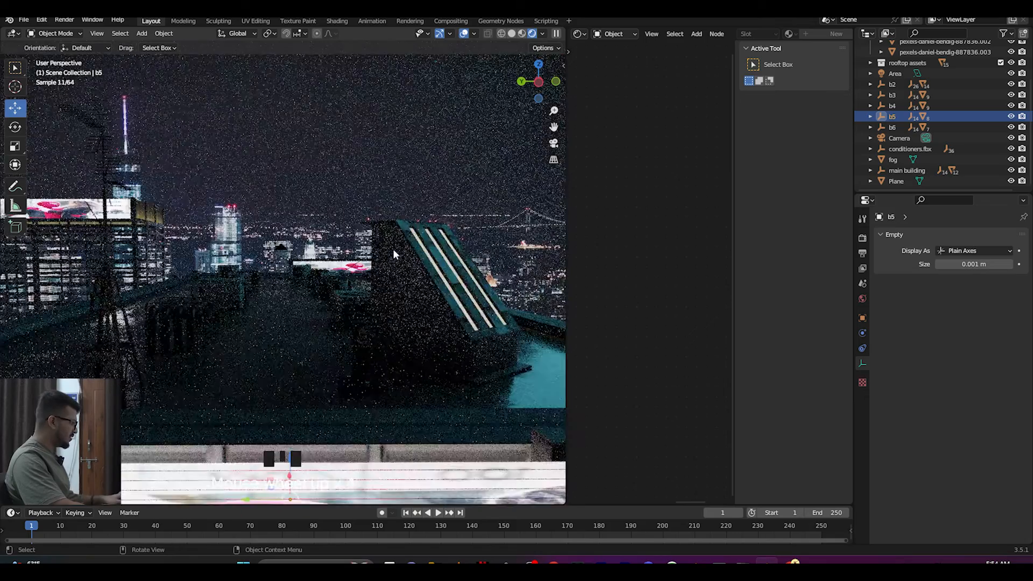
pyautogui.scroll(-4, 393, 249)
pyautogui.moveTo(290, 433); pyautogui.dragTo(289, 411)
pyautogui.scroll(3, 313, 278)
pyautogui.moveTo(313, 278); pyautogui.dragTo(137, 254, button='middle')
# Step: Reposition the b6 building so its billboard stands farther back behind the main rooftop, beside the b5 billboard
pyautogui.click(126, 247)
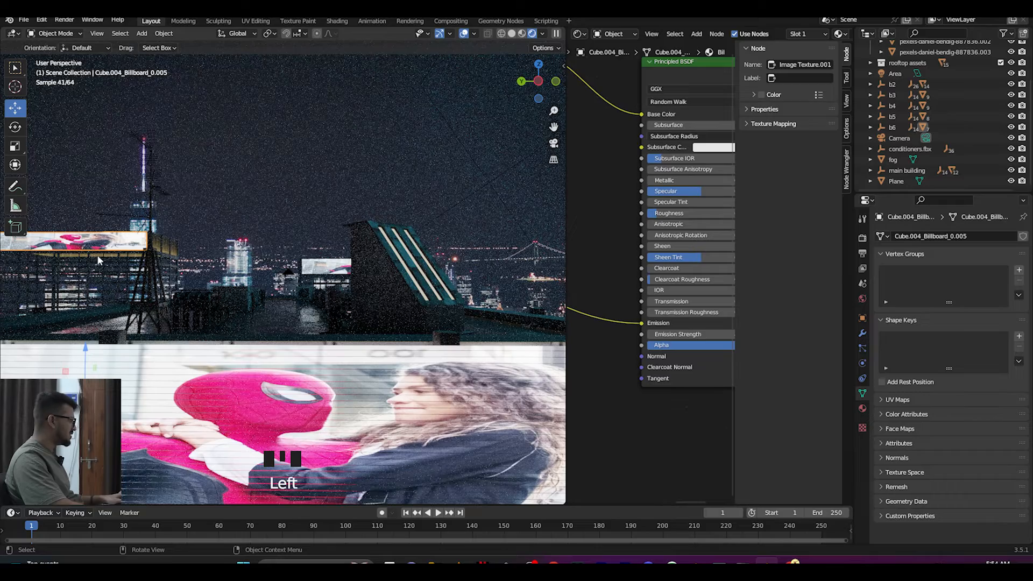
pyautogui.click(892, 127)
pyautogui.scroll(-2, 228, 289)
pyautogui.moveTo(228, 289); pyautogui.dragTo(137, 330, button='middle')
pyautogui.scroll(-2, 136, 330)
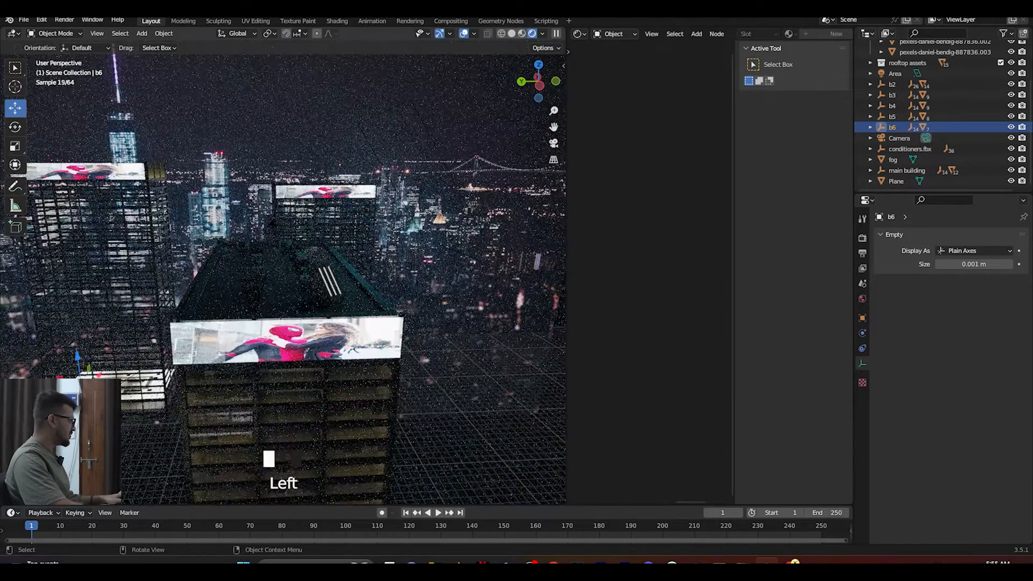
pyautogui.scroll(-3, 302, 279)
pyautogui.moveTo(302, 279); pyautogui.dragTo(307, 273, button='middle')
pyautogui.scroll(-4, 306, 274)
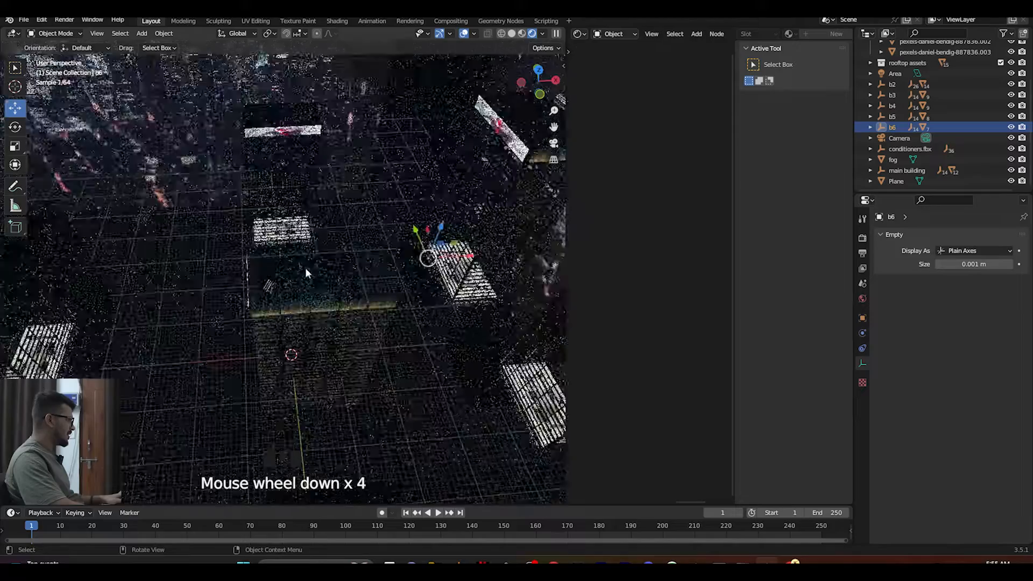
pyautogui.scroll(-2, 305, 274)
pyautogui.moveTo(445, 255)
pyautogui.mouseDown()
pyautogui.moveTo(492, 252)
pyautogui.moveTo(439, 258)
pyautogui.moveTo(457, 241)
pyautogui.mouseUp()
pyautogui.moveTo(457, 241); pyautogui.dragTo(437, 210, button='middle')
pyautogui.scroll(10, 460, 240)
pyautogui.scroll(3, 433, 219)
pyautogui.scroll(3, 405, 238)
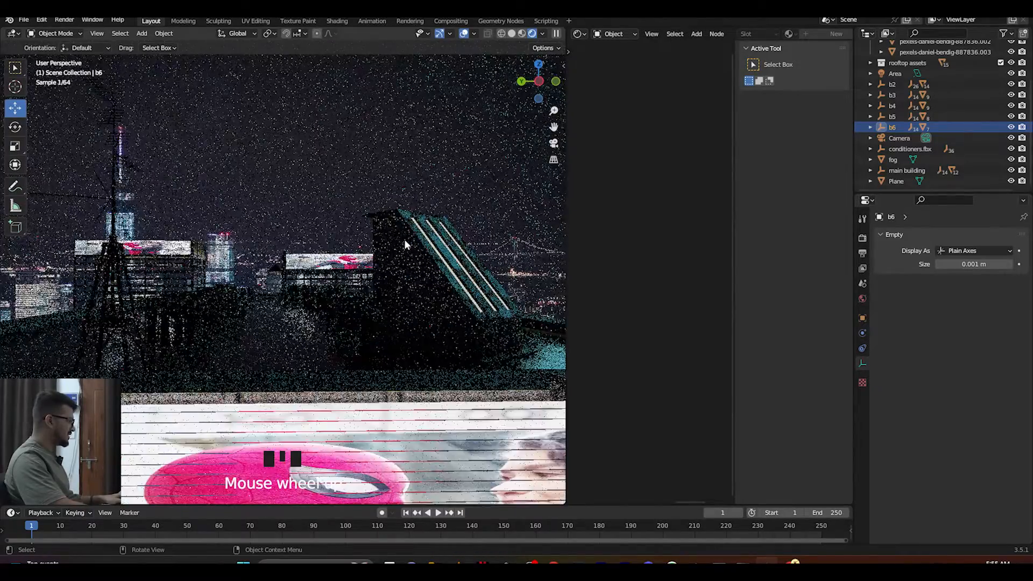
pyautogui.scroll(1, 404, 239)
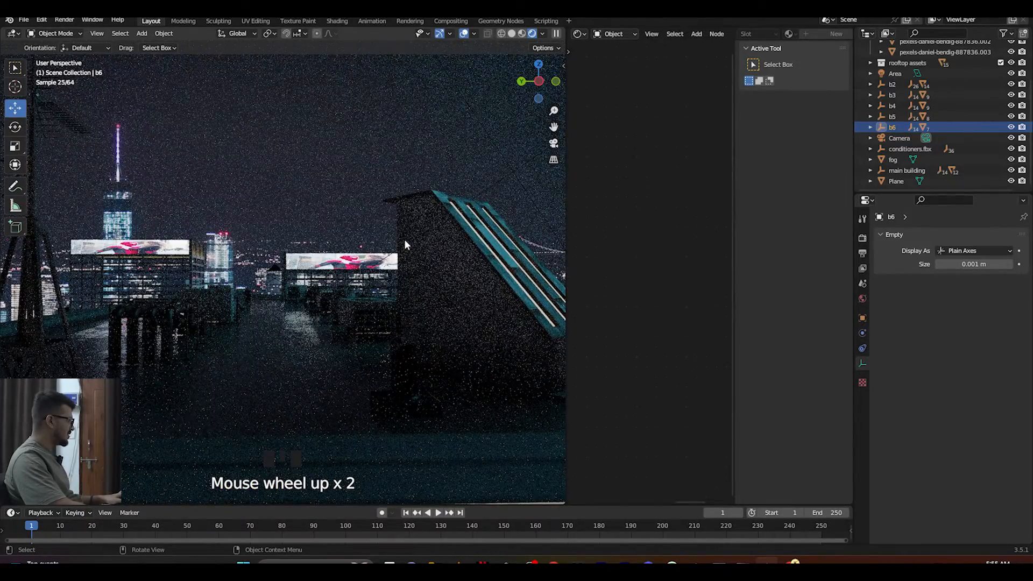
# Step: Save the Blender project and return to the camera view with the whole frame in sight
pyautogui.hotkey('ctrl', 's')
pyautogui.moveTo(398, 279); pyautogui.dragTo(290, 282, button='middle')
pyautogui.scroll(-4, 269, 320)
pyautogui.scroll(2, 273, 326)
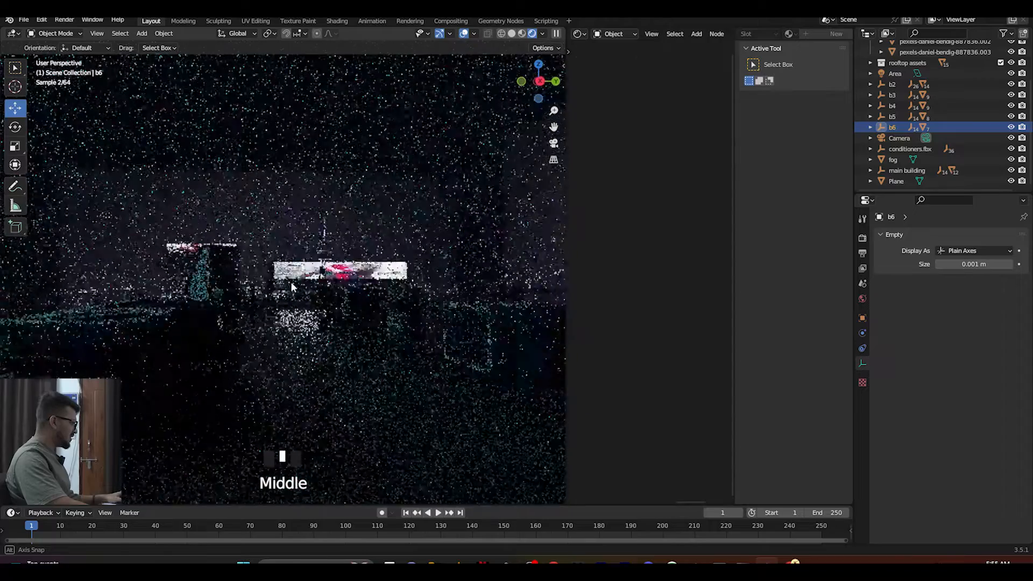
pyautogui.press('KP_0')
pyautogui.scroll(-6, 292, 282)
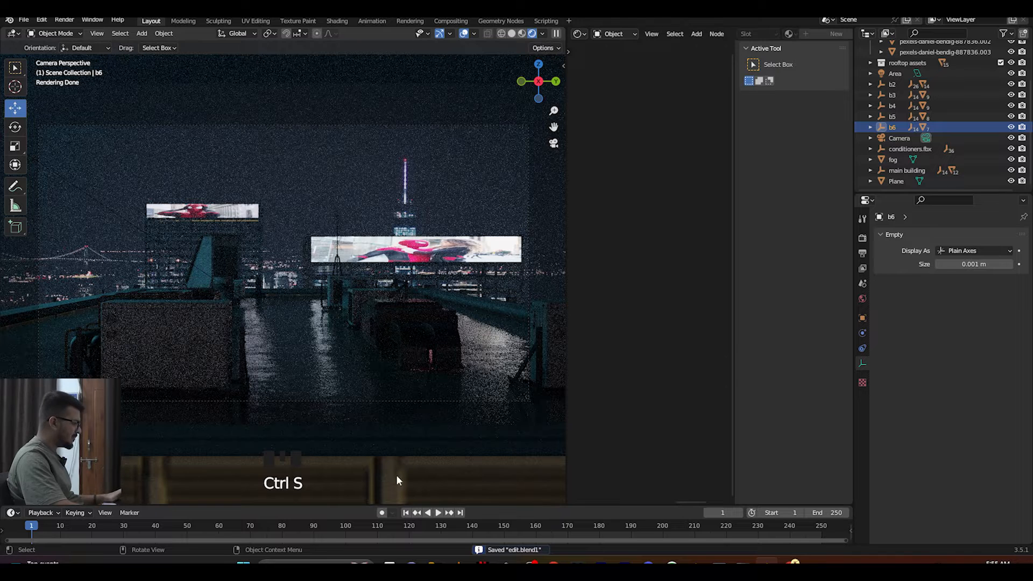
# Step: Switch to File Explorer and open the Spiderman folder inside ASSETS to check the character model files
pyautogui.click(433, 562)
pyautogui.click(497, 252)
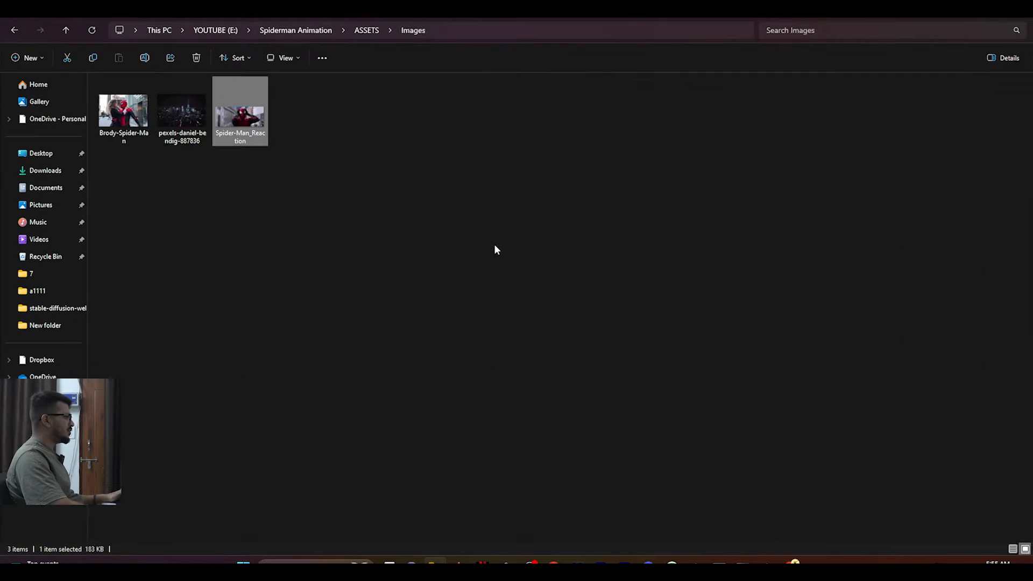
pyautogui.hotkey('alt', 'Up')
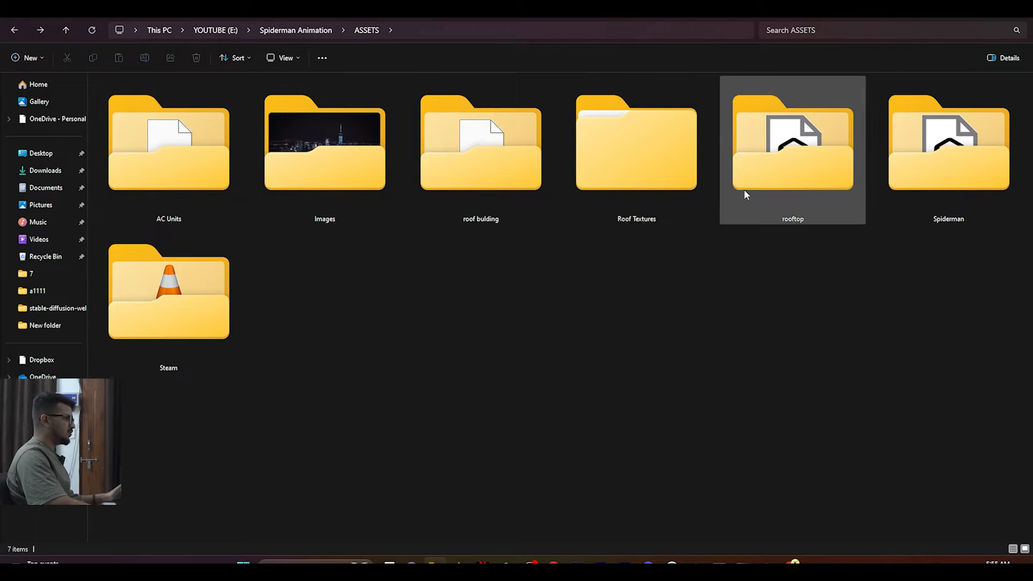
pyautogui.doubleClick(911, 189)
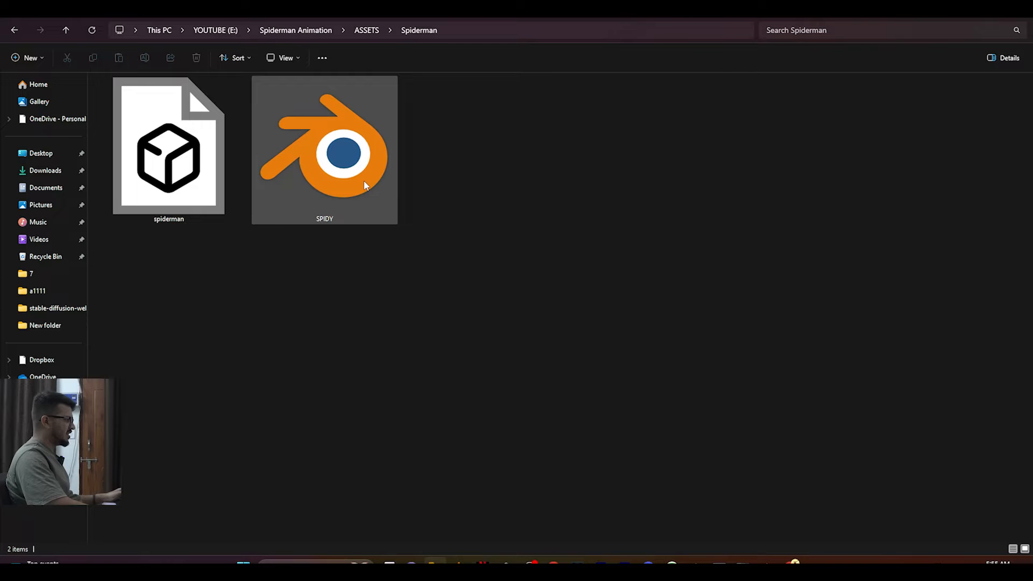
pyautogui.click(167, 156)
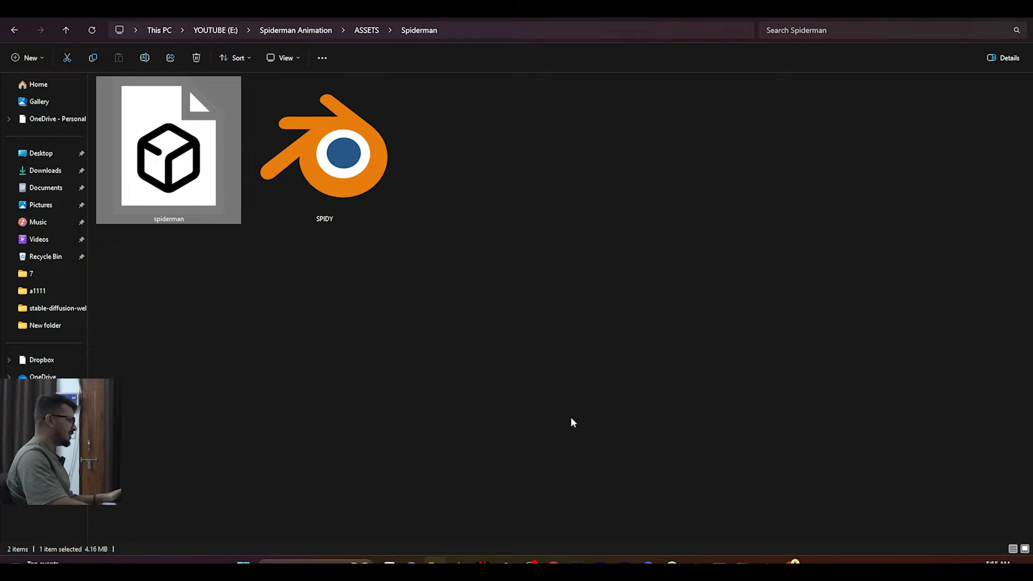
pyautogui.click(790, 562)
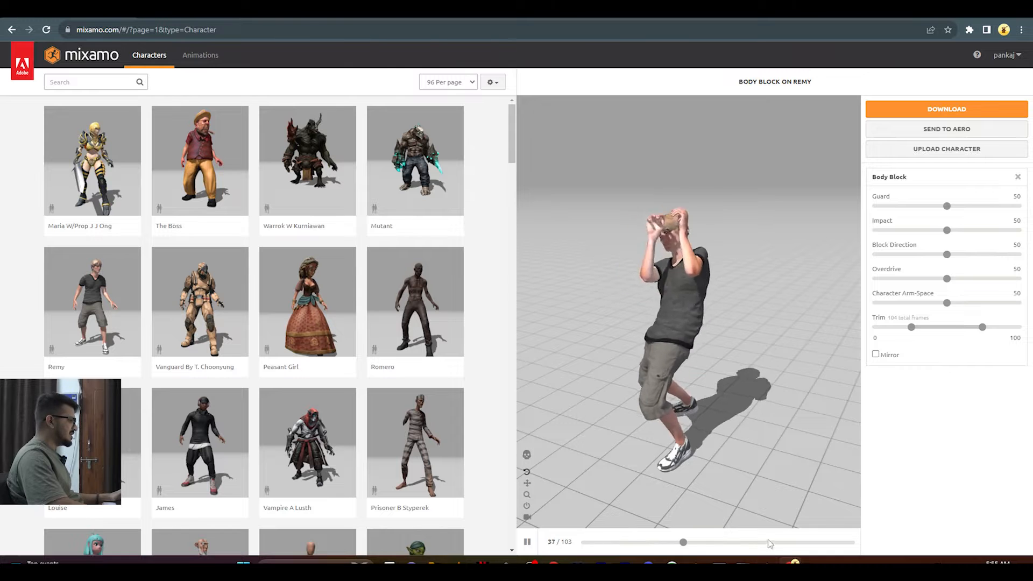
pyautogui.click(791, 561)
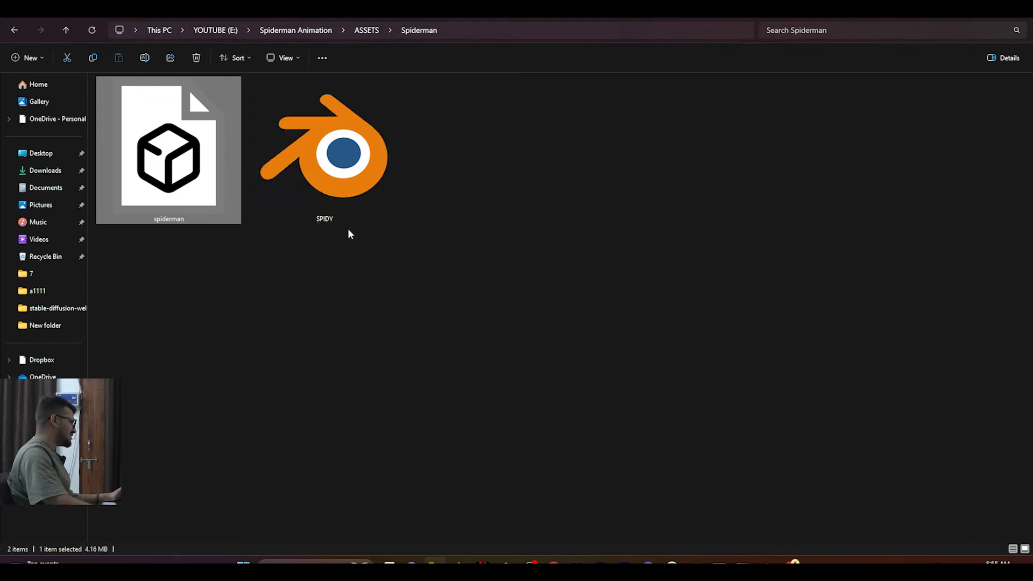
pyautogui.click(436, 301)
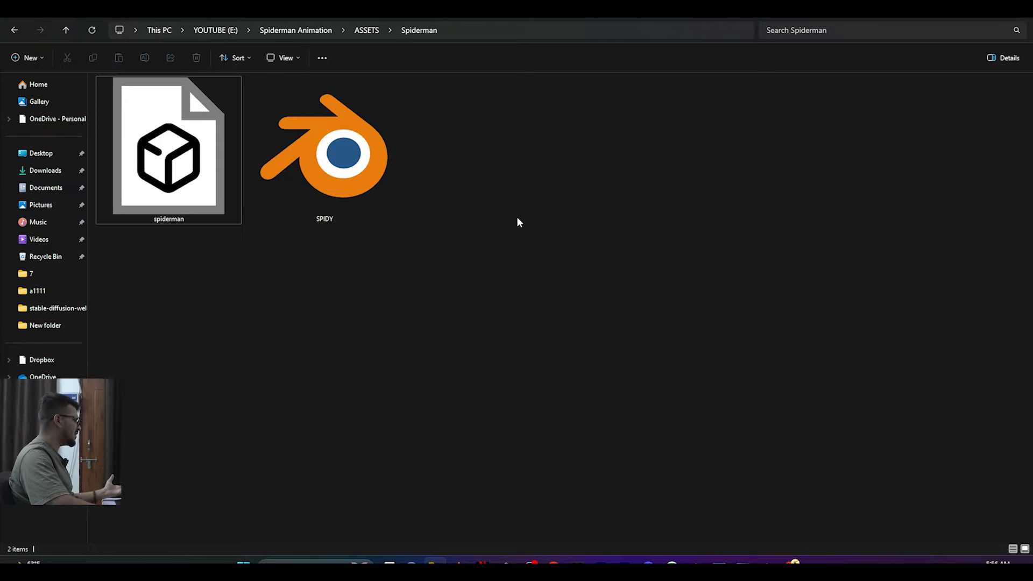
# Step: Switch to Mixamo in the browser and upload the spiderman 3D object from the Spiderman folder as a new character
pyautogui.click(376, 193)
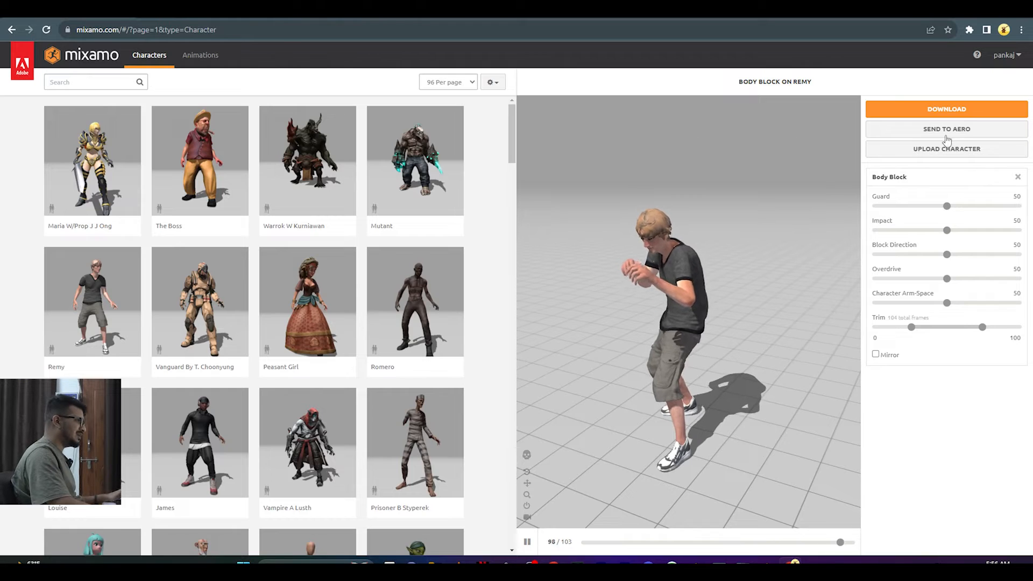
pyautogui.click(938, 153)
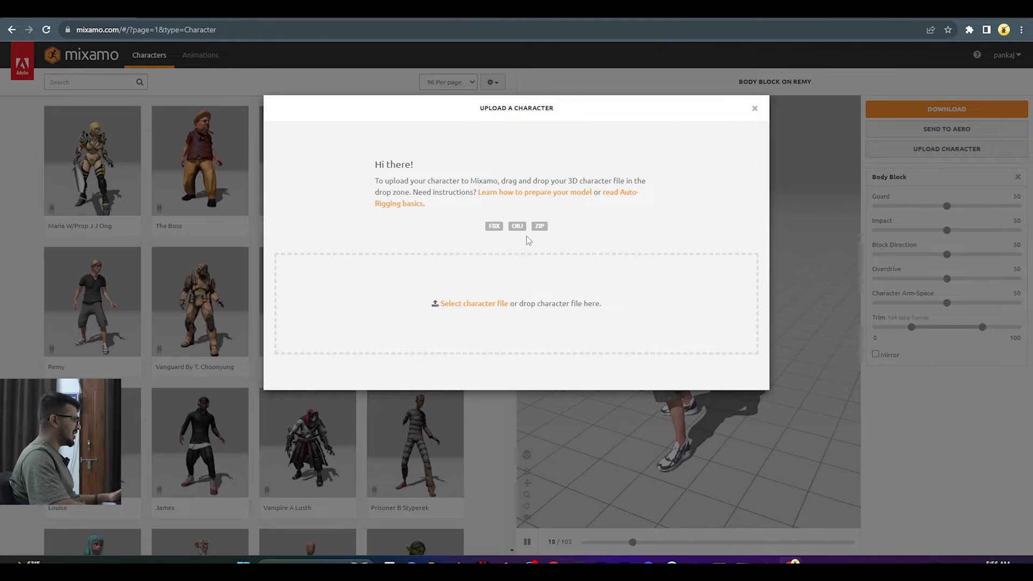
pyautogui.click(469, 307)
pyautogui.doubleClick(395, 293)
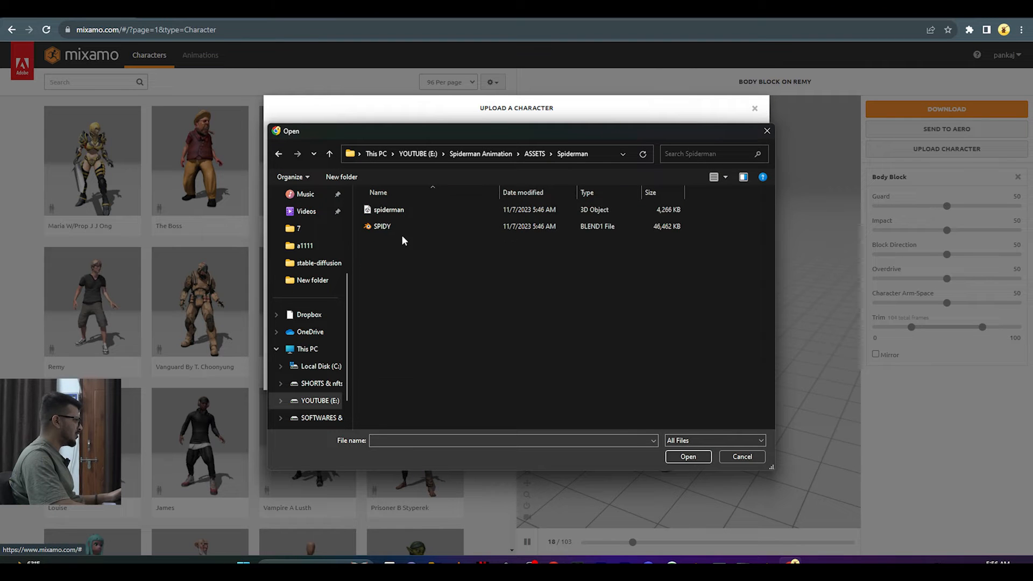
pyautogui.click(388, 209)
pyautogui.click(687, 456)
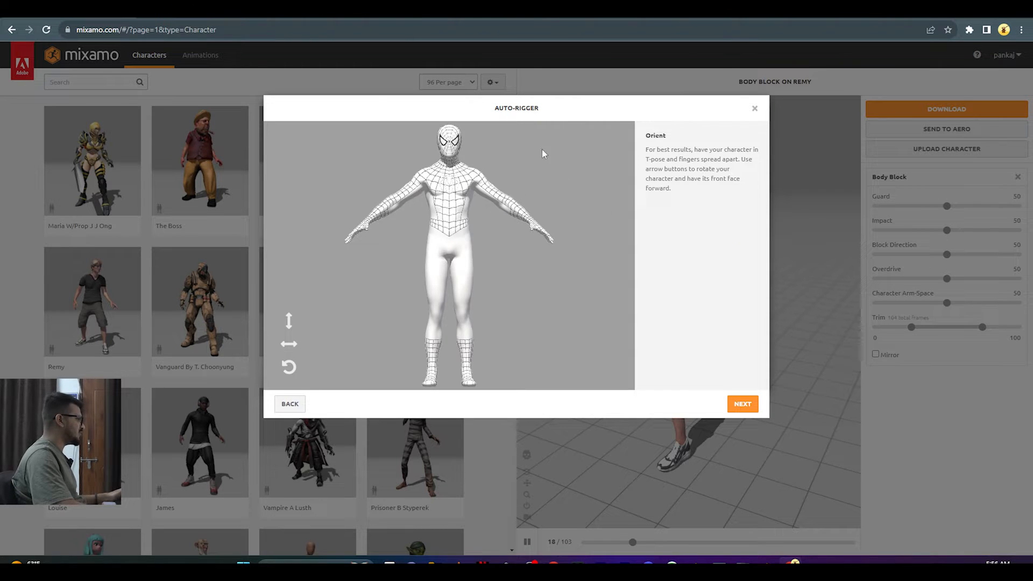
# Step: Auto-rig the Spider-Man character with symmetrical chin, wrist, elbow, knee and groin markers on the Standard Skeleton (65), and accept the rig
pyautogui.click(749, 407)
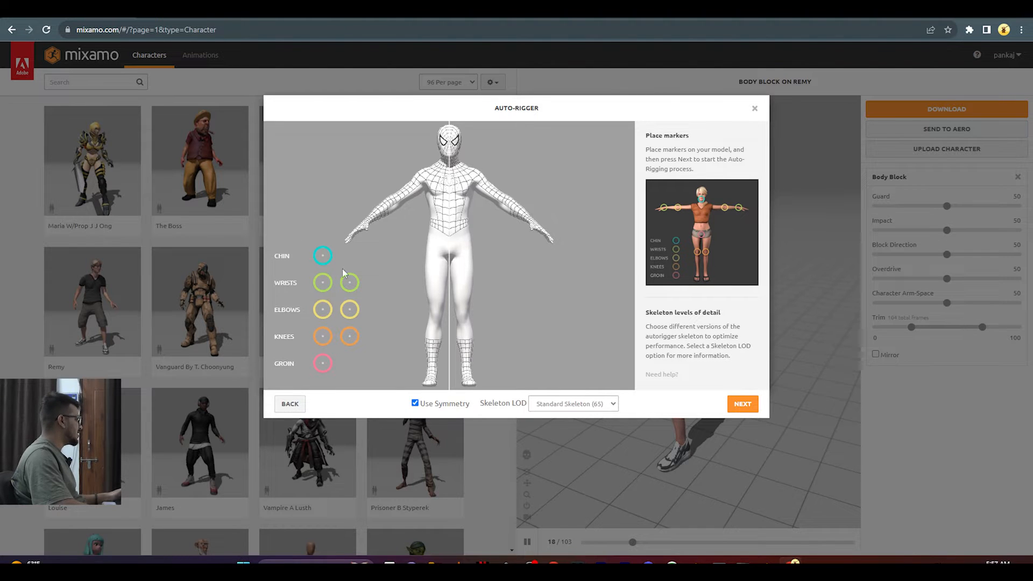
pyautogui.moveTo(321, 260)
pyautogui.mouseDown()
pyautogui.moveTo(352, 246)
pyautogui.moveTo(449, 153)
pyautogui.mouseUp()
pyautogui.moveTo(319, 287)
pyautogui.mouseDown()
pyautogui.moveTo(378, 220)
pyautogui.moveTo(367, 230)
pyautogui.mouseUp()
pyautogui.moveTo(323, 310); pyautogui.dragTo(395, 208)
pyautogui.moveTo(322, 335); pyautogui.dragTo(439, 318)
pyautogui.moveTo(322, 363)
pyautogui.mouseDown()
pyautogui.moveTo(344, 363)
pyautogui.moveTo(449, 251)
pyautogui.mouseUp()
pyautogui.click(738, 402)
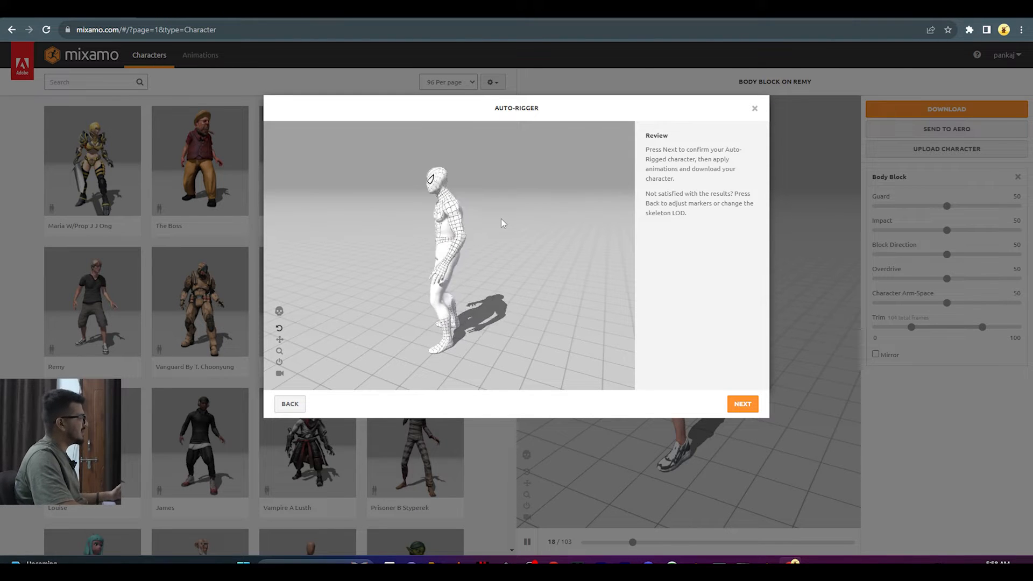
pyautogui.click(741, 405)
pyautogui.click(743, 408)
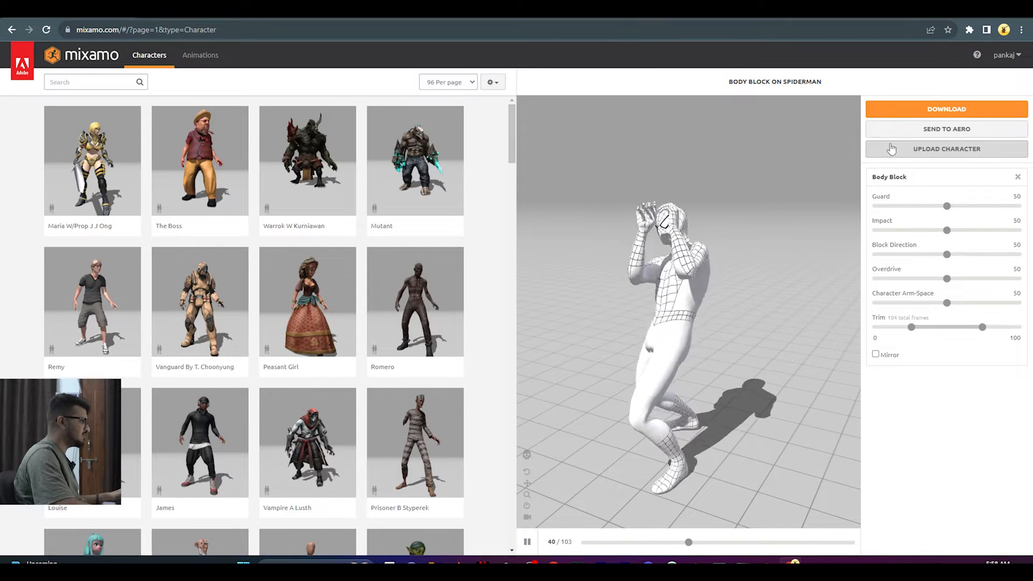
# Step: Search the Mixamo animations for "offensive"
pyautogui.click(209, 61)
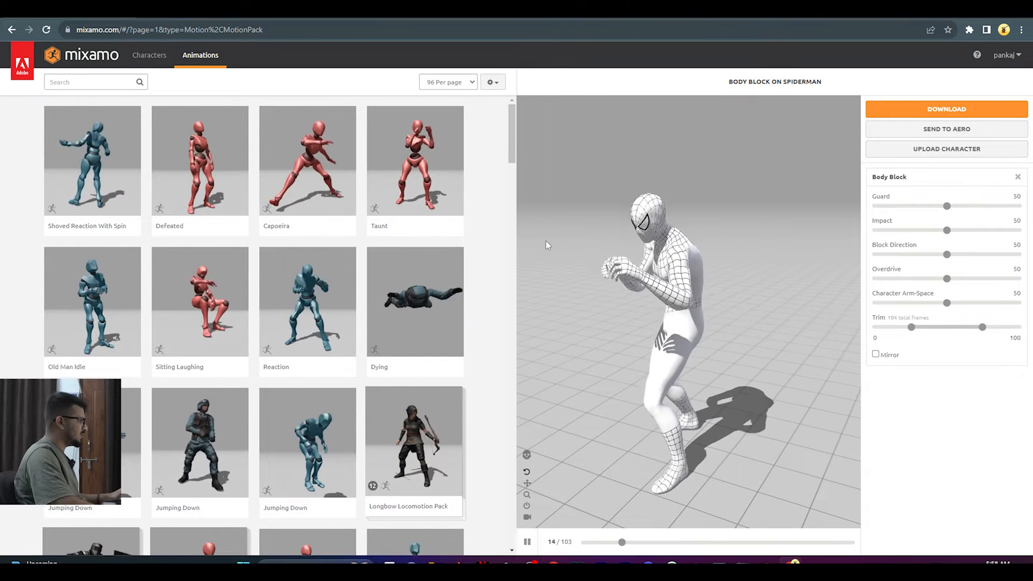
pyautogui.click(74, 84)
pyautogui.write('offe')
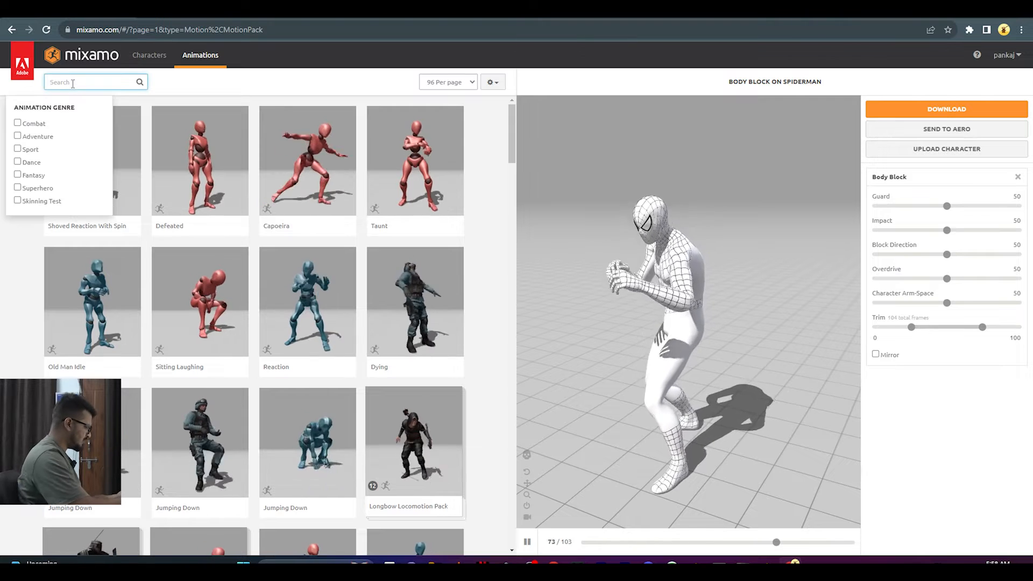
pyautogui.write('nsive')
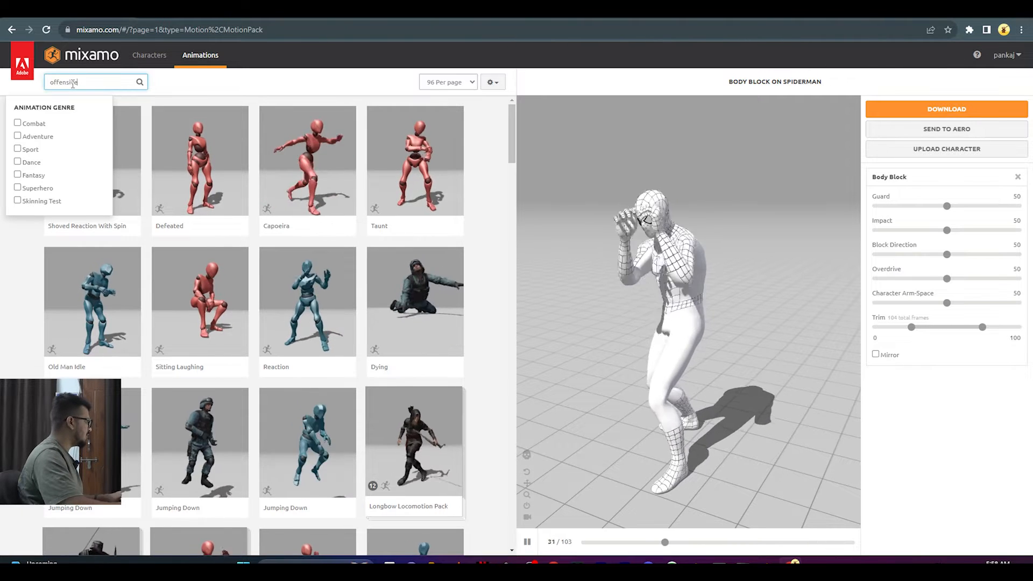
pyautogui.press('Return')
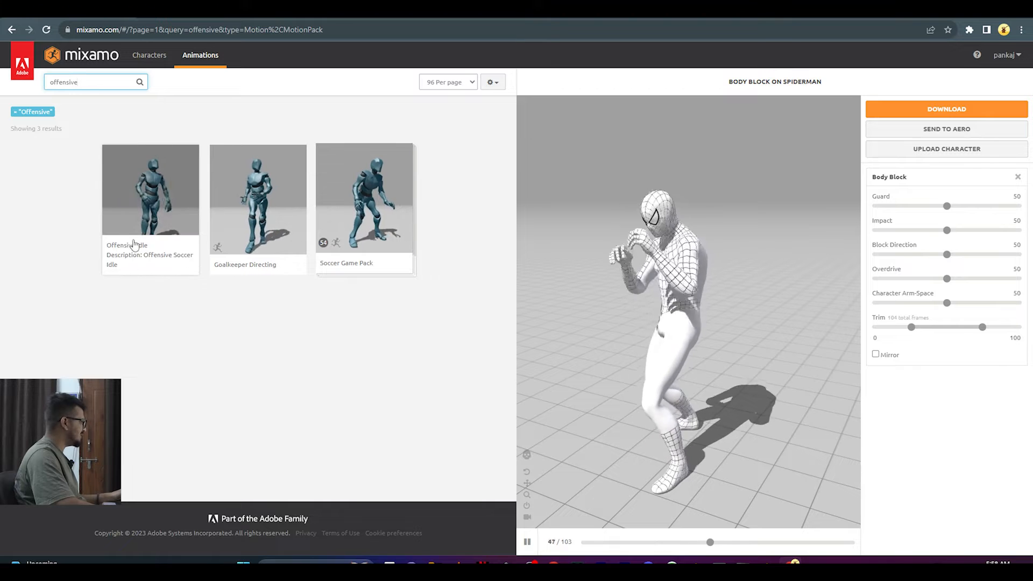
# Step: Apply the Offensive Idle animation to the Spider-Man character and download it as FBX Binary with skin at 30 fps
pyautogui.click(123, 198)
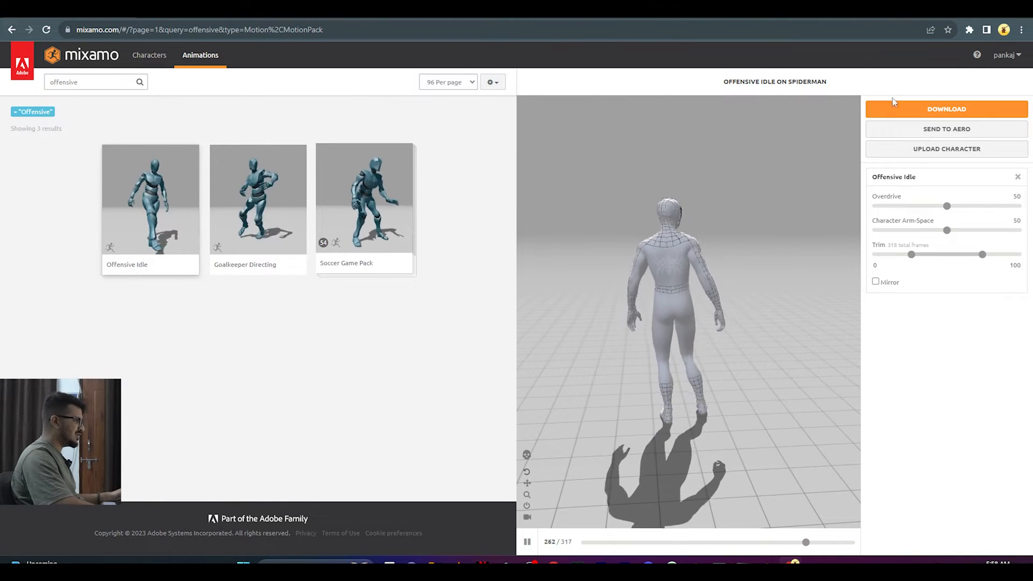
pyautogui.click(939, 111)
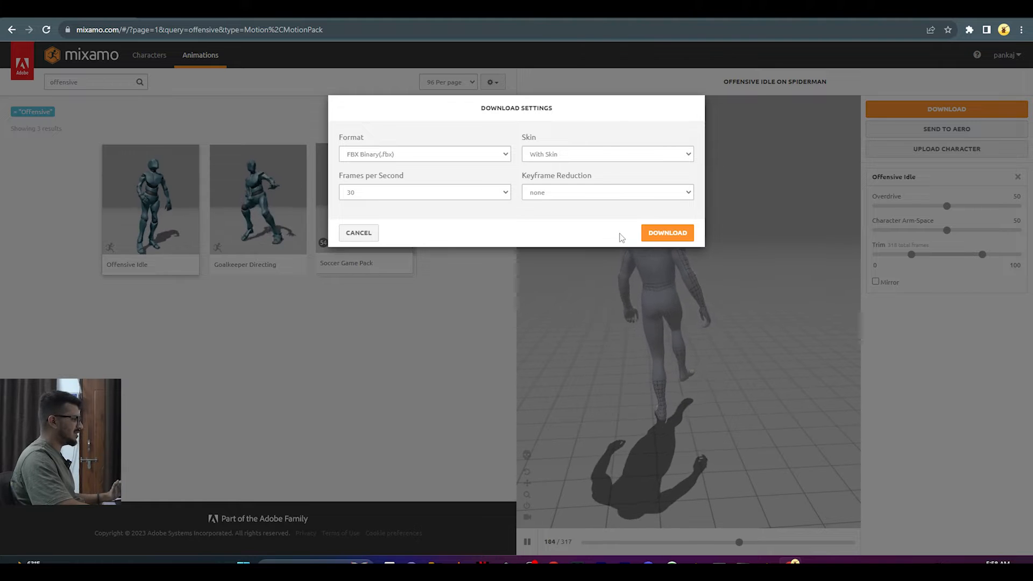
pyautogui.click(667, 232)
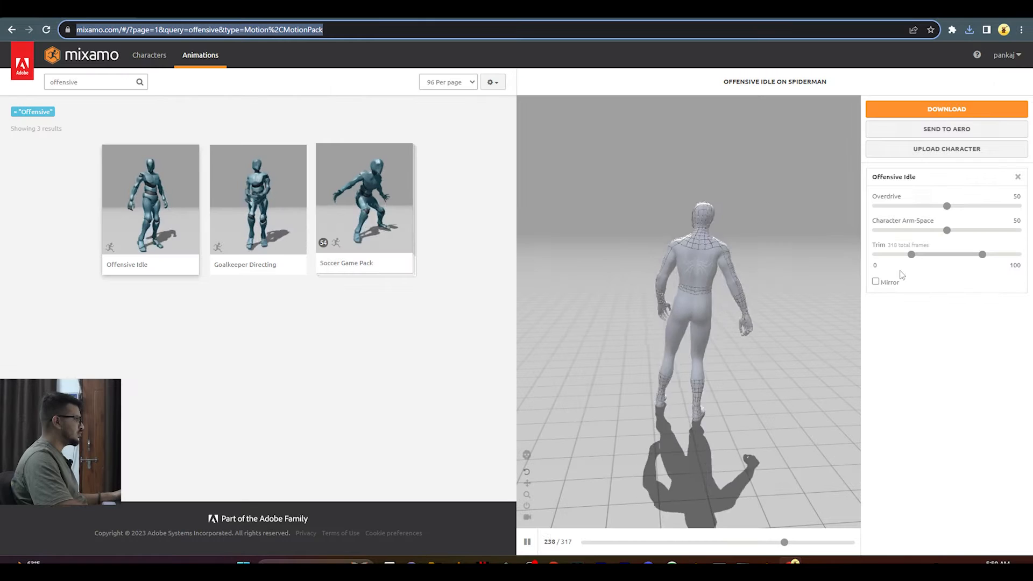
# Step: Switch to File Explorer and cut the downloaded Offensive Idle file from the Downloads folder
pyautogui.click(433, 560)
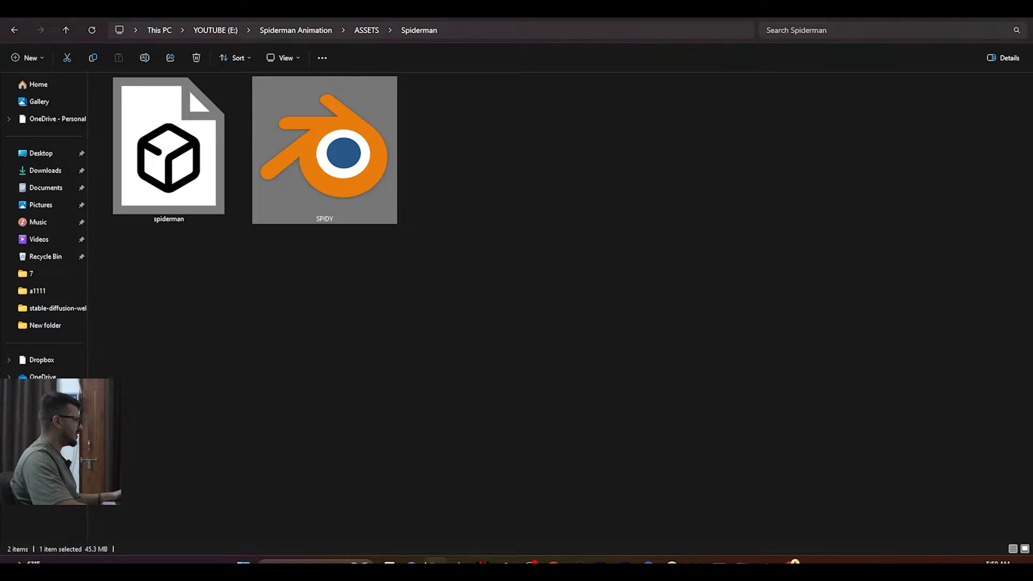
pyautogui.click(45, 171)
pyautogui.rightClick(138, 120)
pyautogui.click(148, 127)
# Step: Create a folder named "Spiderman animations" inside the project's ASSETS folder and open it
pyautogui.hotkey('alt', 'Left')
pyautogui.hotkey('alt', 'Up')
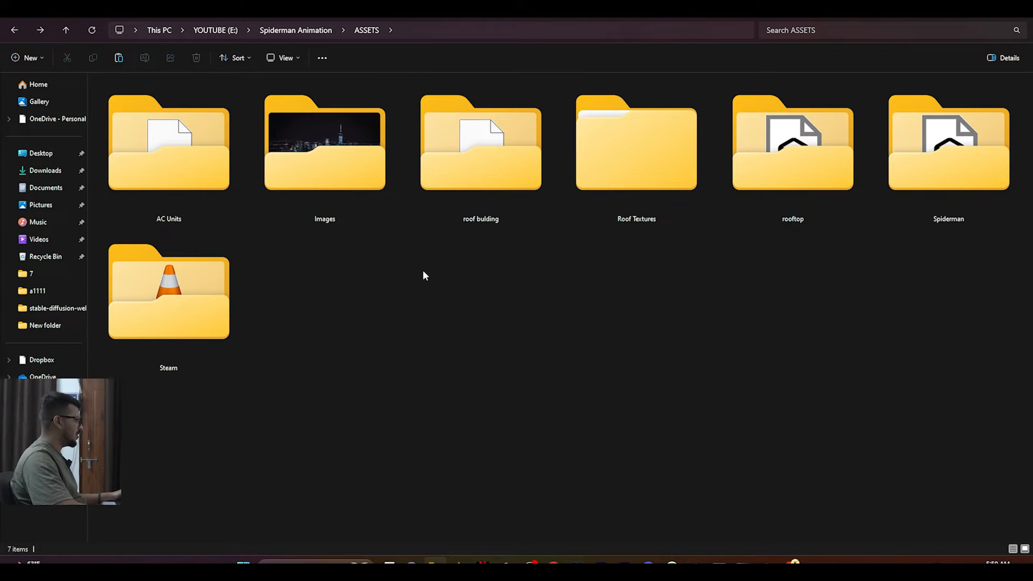
pyautogui.rightClick(423, 270)
pyautogui.moveTo(544, 384)
pyautogui.click(595, 382)
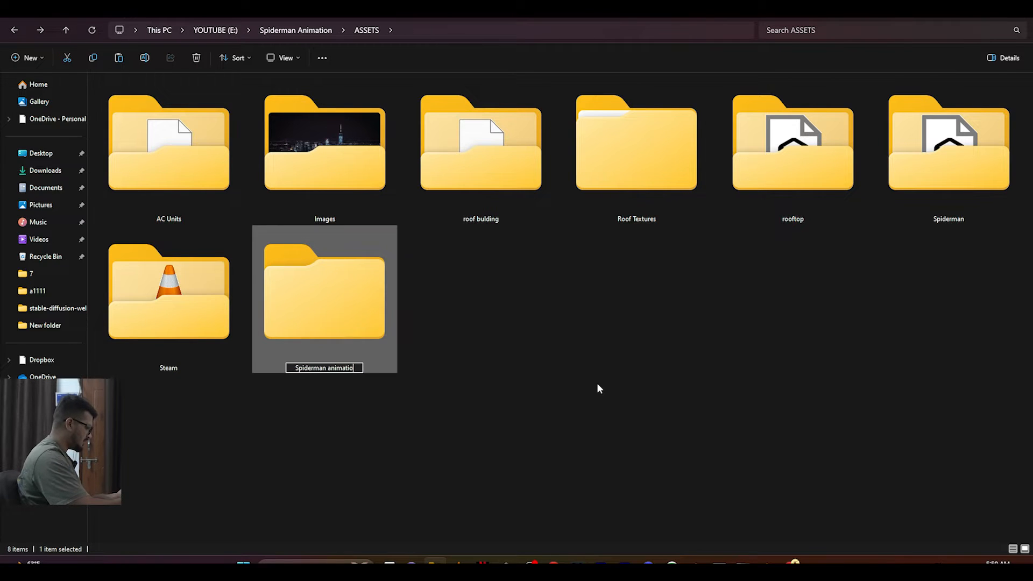
pyautogui.press('Return')
pyautogui.doubleClick(382, 296)
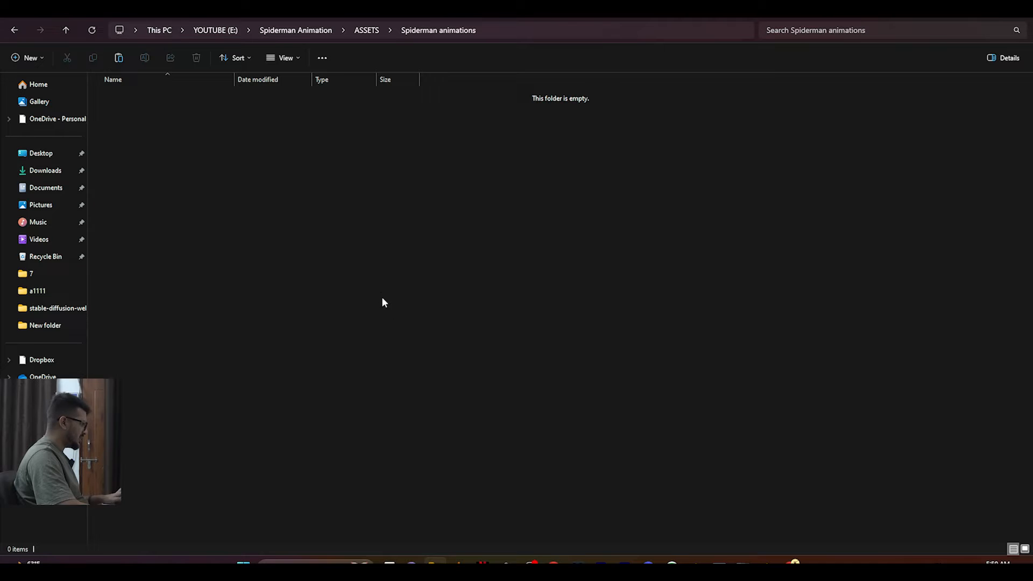
# Step: Paste the Offensive Idle file into the Spiderman animations folder and show the contents as extra large icons
pyautogui.hotkey('ctrl', 'v')
pyautogui.click(286, 58)
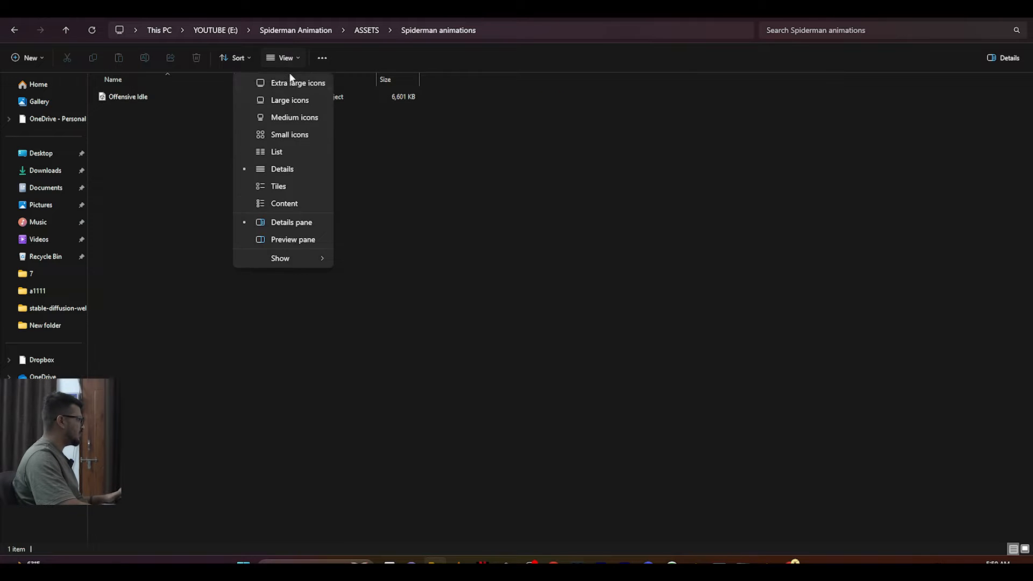
pyautogui.click(293, 81)
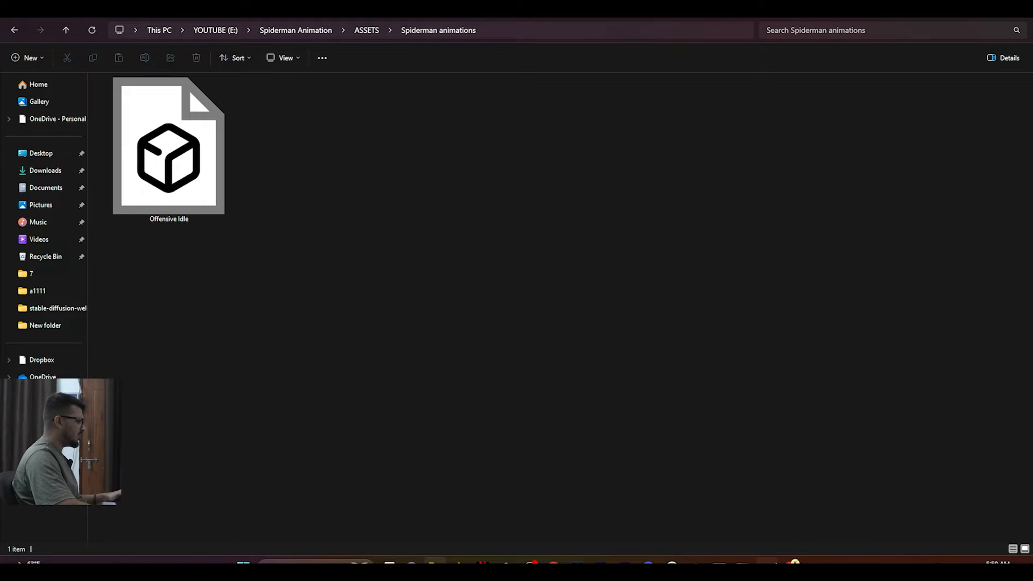
# Step: Switch to Blender and import Offensive Idle.fbx from the ASSETS\Spiderman animations folder
pyautogui.hotkey('alt', 'Tab')
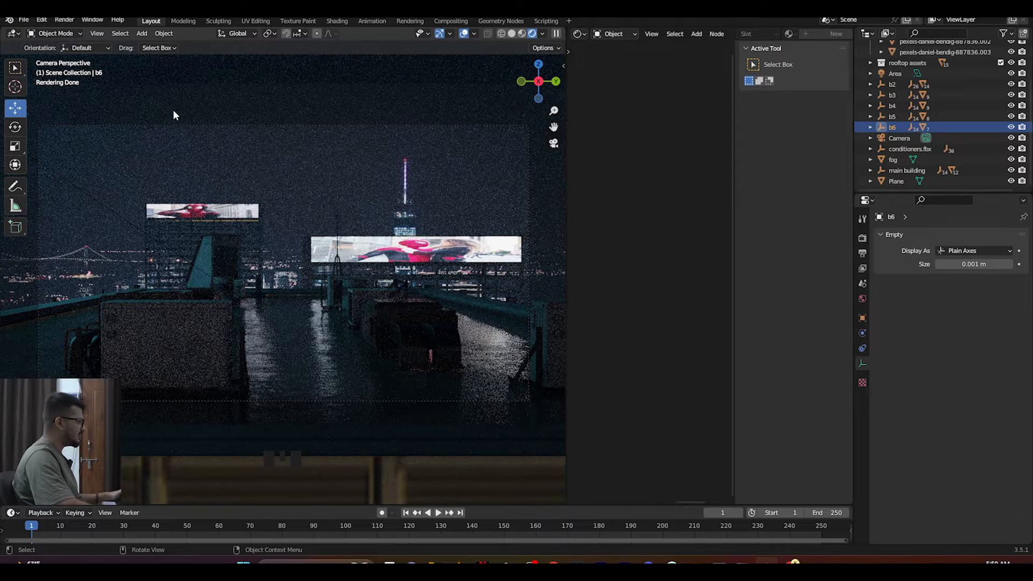
pyautogui.click(23, 20)
pyautogui.moveTo(62, 166)
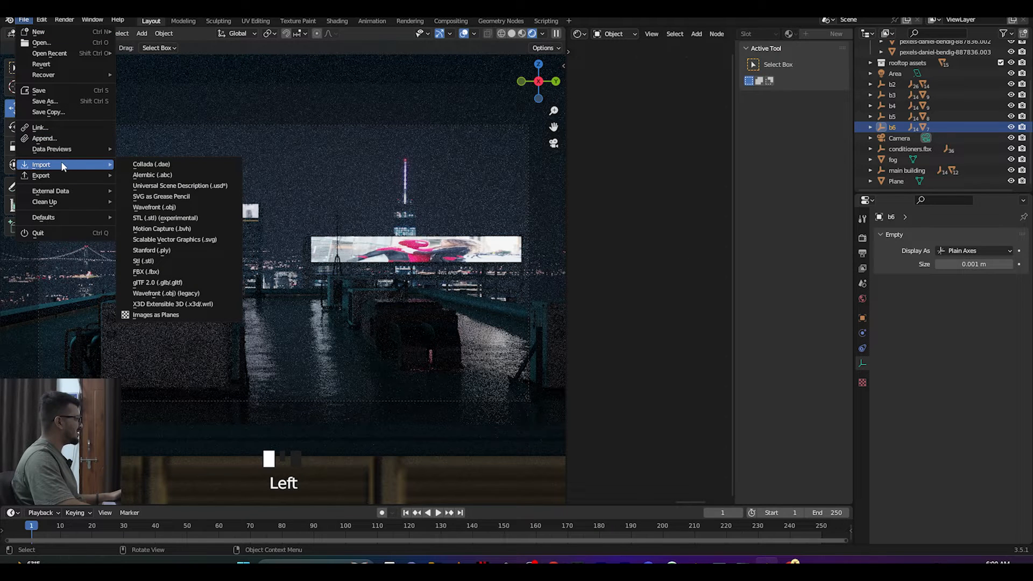
pyautogui.click(153, 273)
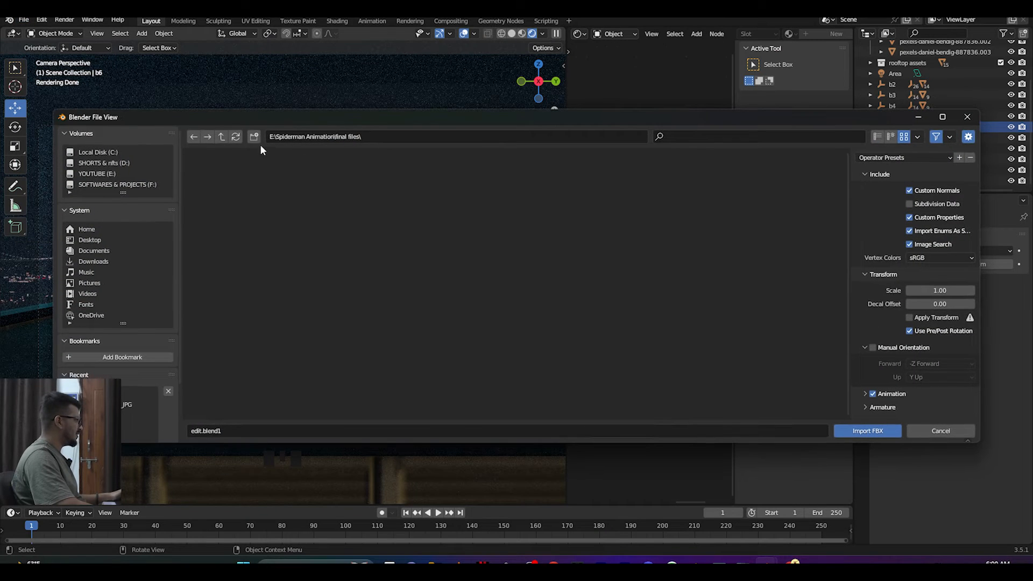
pyautogui.doubleClick(220, 199)
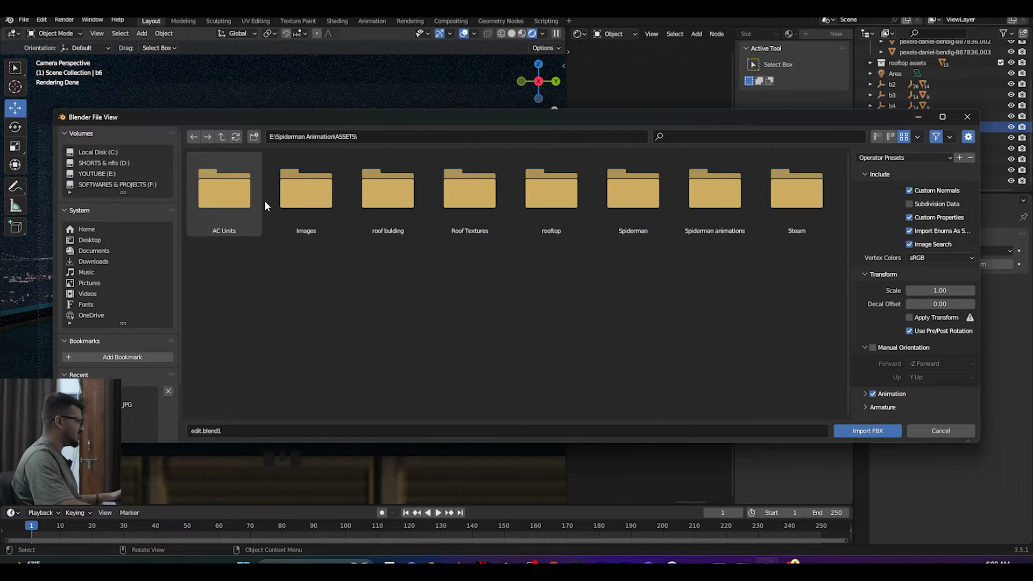
pyautogui.click(743, 202)
pyautogui.doubleClick(744, 203)
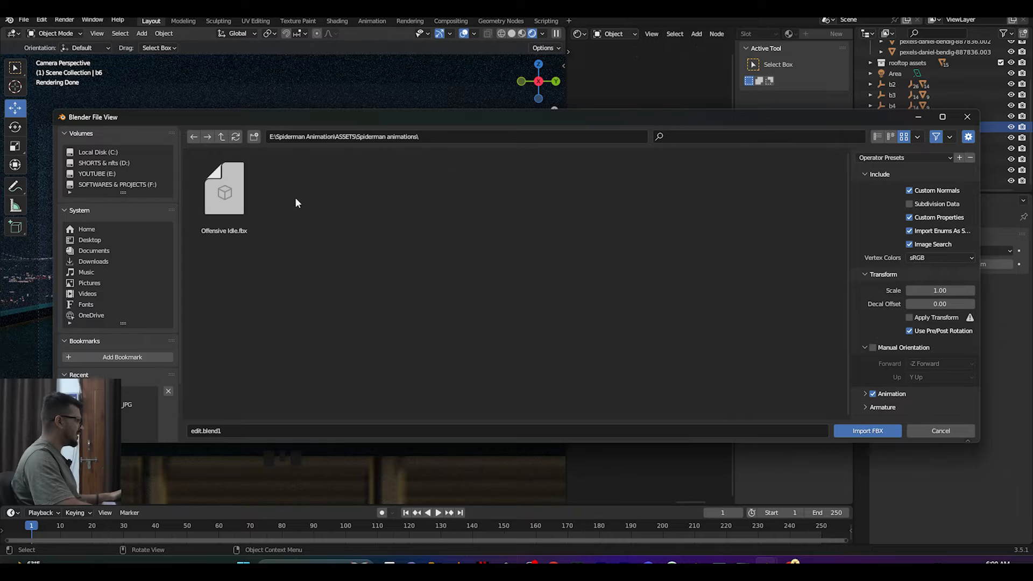
pyautogui.doubleClick(218, 195)
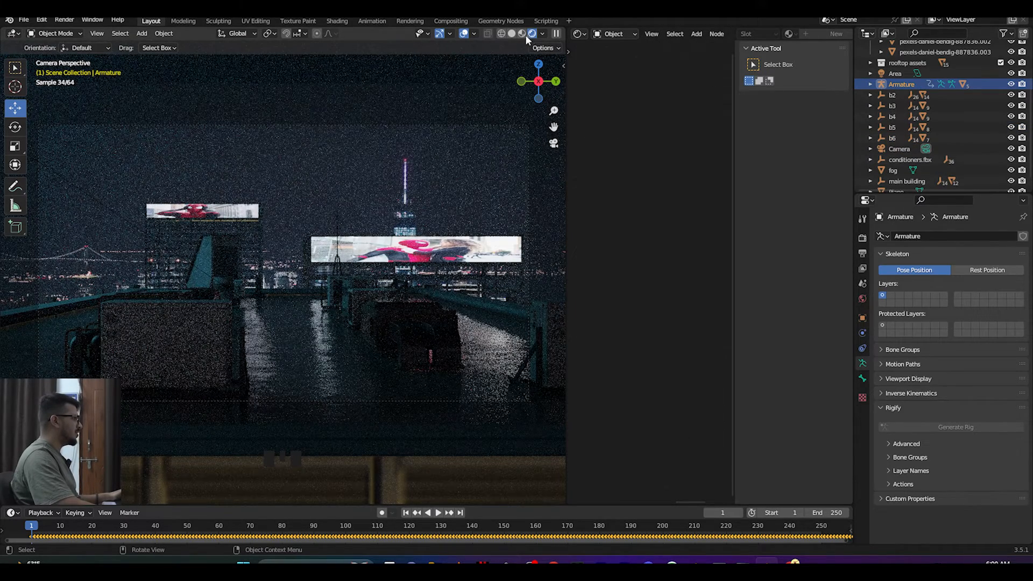
# Step: Show the scene in solid shading and raise the Spider-Man armature about 28.5 m along Z onto the main building's roof
pyautogui.click(511, 34)
pyautogui.moveTo(408, 120)
pyautogui.mouseDown(button='middle')
pyautogui.moveTo(321, 246)
pyautogui.moveTo(378, 255)
pyautogui.mouseUp(button='middle')
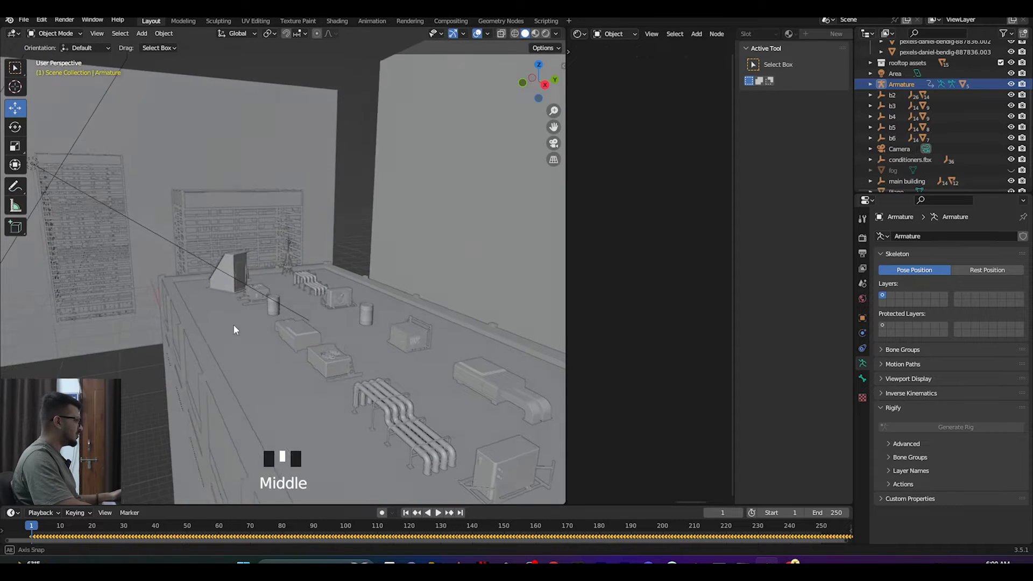
pyautogui.moveTo(233, 324); pyautogui.dragTo(253, 335, button='middle')
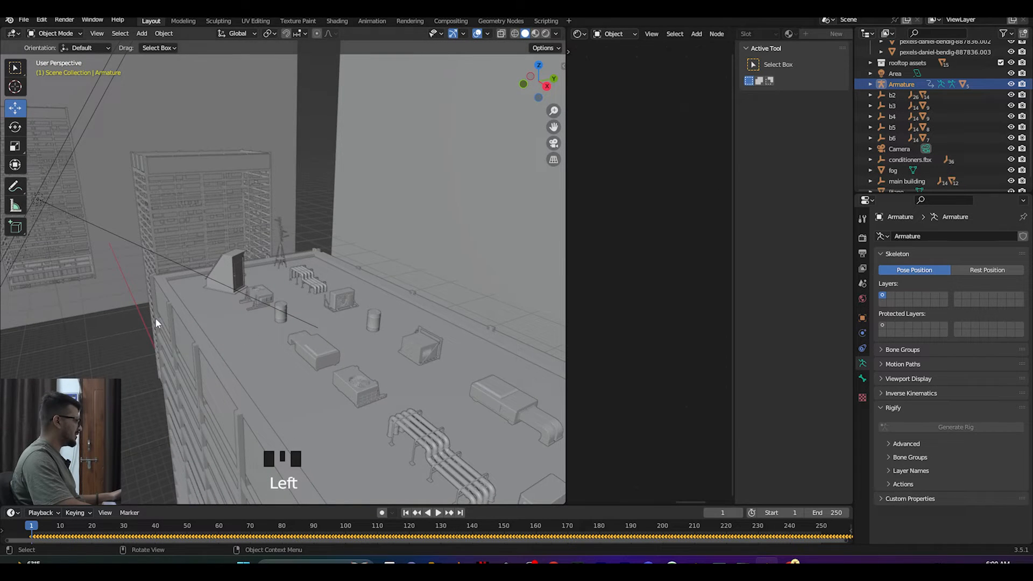
pyautogui.scroll(-8, 228, 336)
pyautogui.moveTo(240, 324); pyautogui.dragTo(272, 304, button='middle')
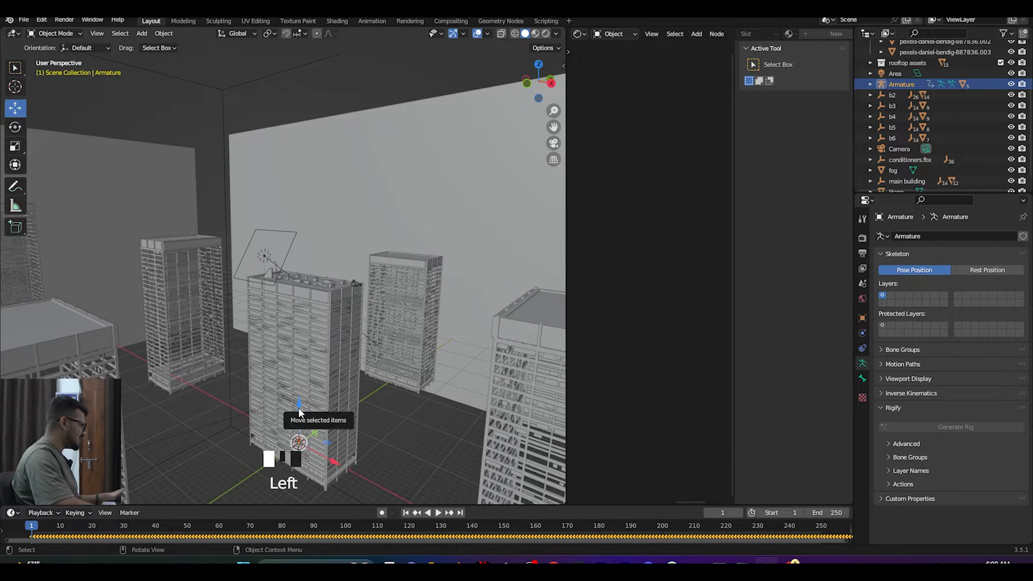
pyautogui.moveTo(299, 412); pyautogui.dragTo(299, 345)
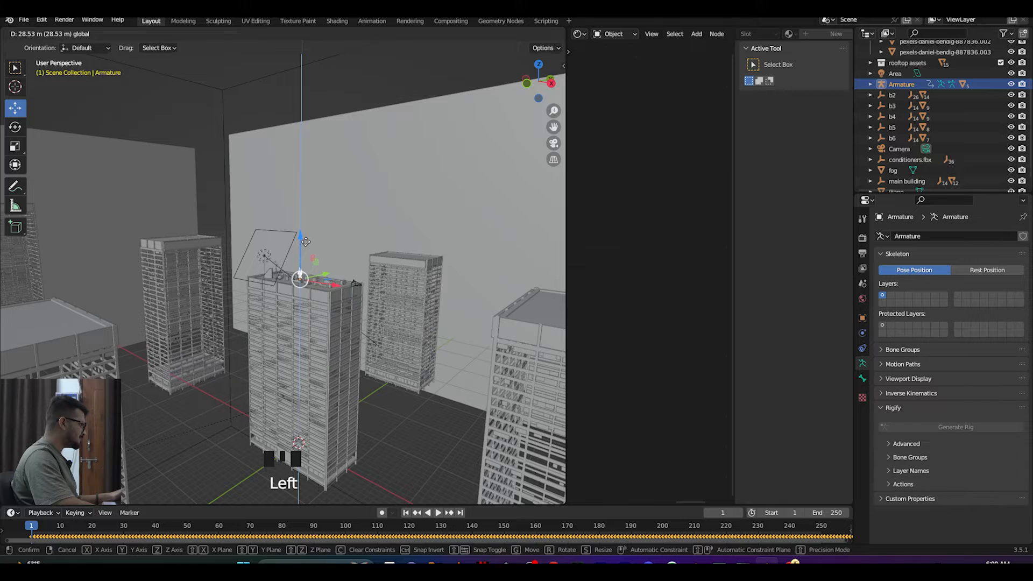
pyautogui.moveTo(306, 242); pyautogui.dragTo(305, 241)
pyautogui.scroll(9, 311, 253)
pyautogui.moveTo(327, 269); pyautogui.dragTo(372, 347, button='middle')
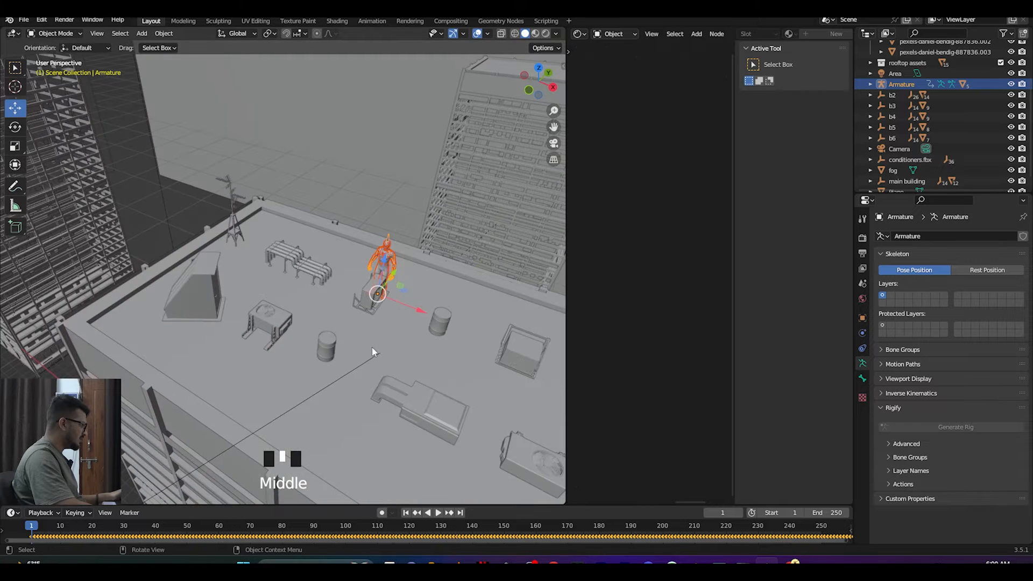
# Step: Move the Spider-Man armature to the far end of the roof, between the antenna tower and the vent pipe, and adjust its height
pyautogui.moveTo(424, 311); pyautogui.dragTo(291, 293)
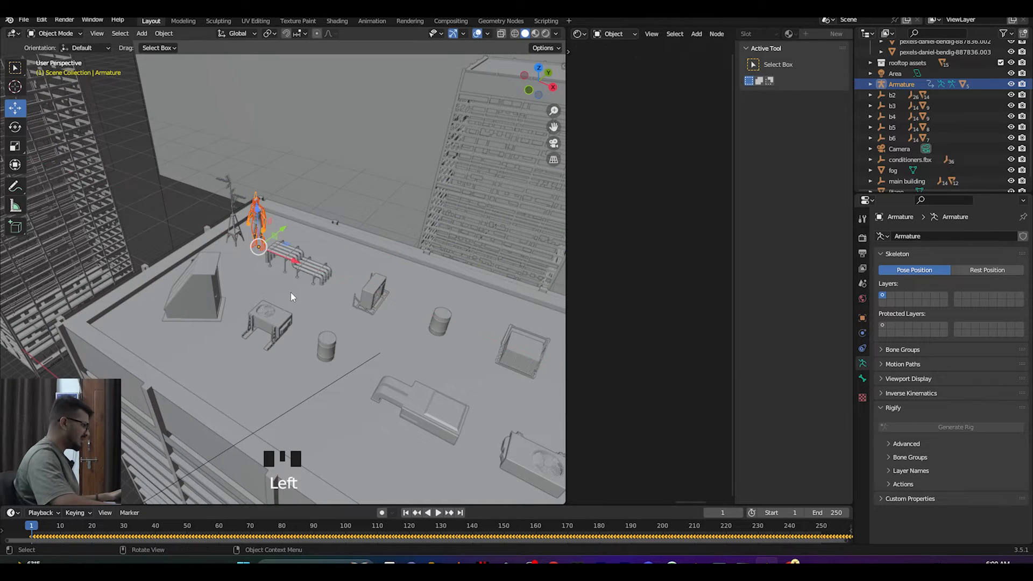
pyautogui.press('KP_7')
pyautogui.moveTo(194, 170); pyautogui.dragTo(211, 255)
pyautogui.moveTo(176, 215); pyautogui.dragTo(175, 223)
pyautogui.moveTo(191, 242); pyautogui.dragTo(323, 149, button='middle')
pyautogui.scroll(2, 289, 380)
pyautogui.moveTo(289, 379); pyautogui.dragTo(251, 360, button='middle')
pyautogui.moveTo(230, 348); pyautogui.dragTo(230, 329)
# Step: Scale the Spider-Man armature down uniformly to about 0.58 to fit the rooftop props
pyautogui.moveTo(230, 329); pyautogui.dragTo(137, 387, button='middle')
pyautogui.scroll(2, 131, 386)
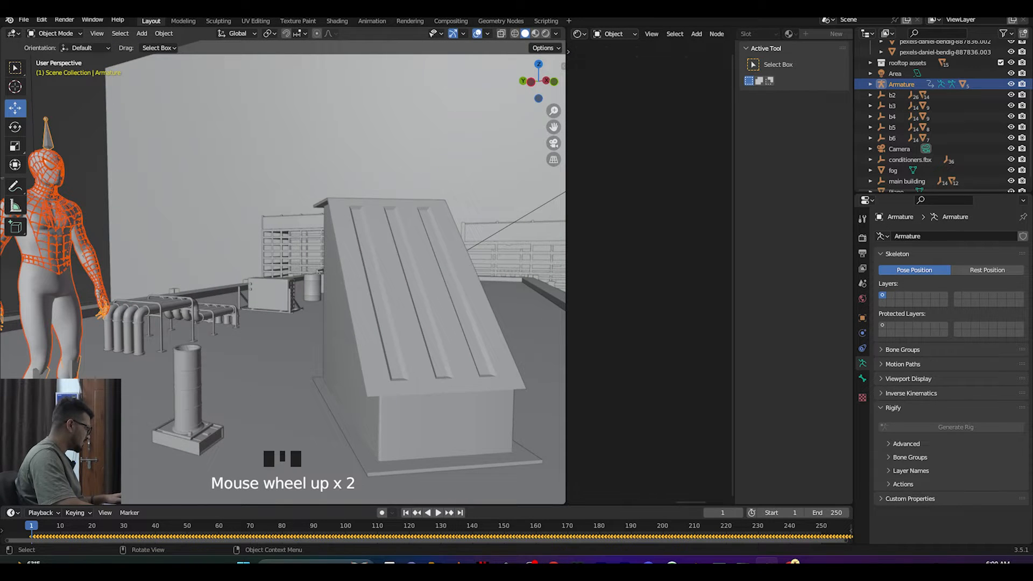
pyautogui.moveTo(51, 392); pyautogui.dragTo(182, 392)
pyautogui.press('s')
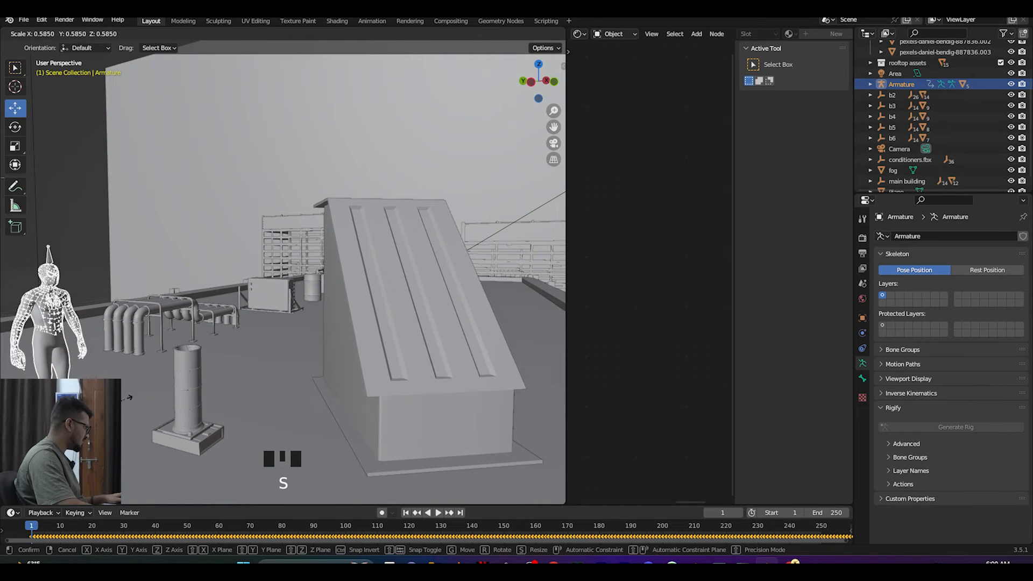
pyautogui.click(123, 397)
# Step: In the camera view, shift the Spider-Man armature slightly along the negative Y axis, by about 0.23 m
pyautogui.press('KP_0')
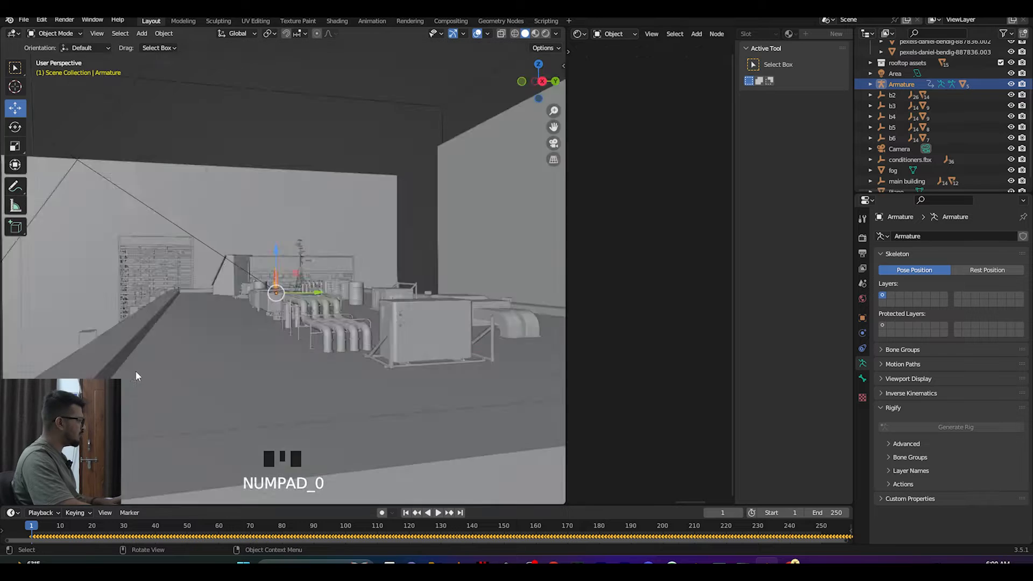
pyautogui.scroll(5, 337, 333)
pyautogui.click(337, 333)
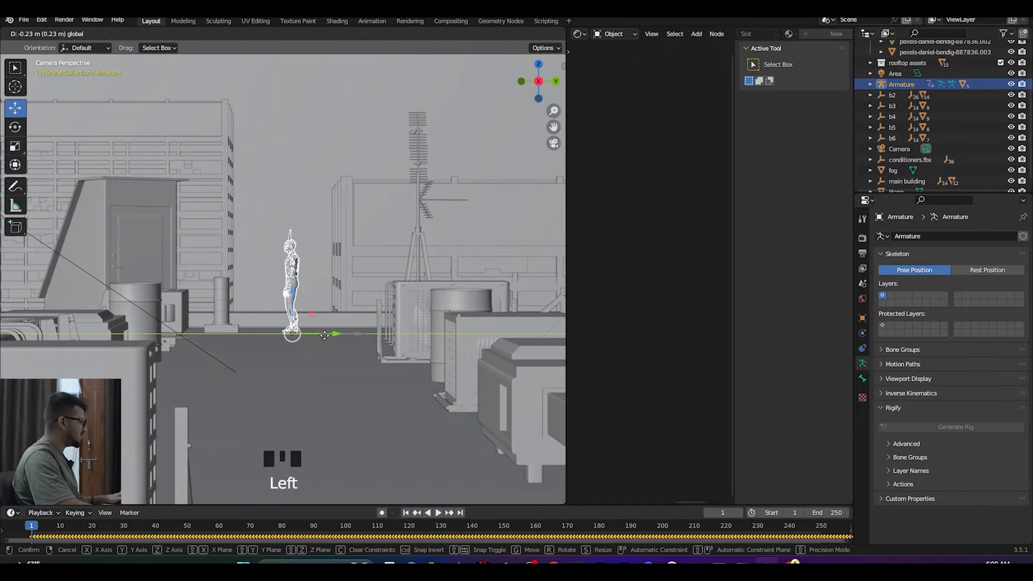
pyautogui.press('r')
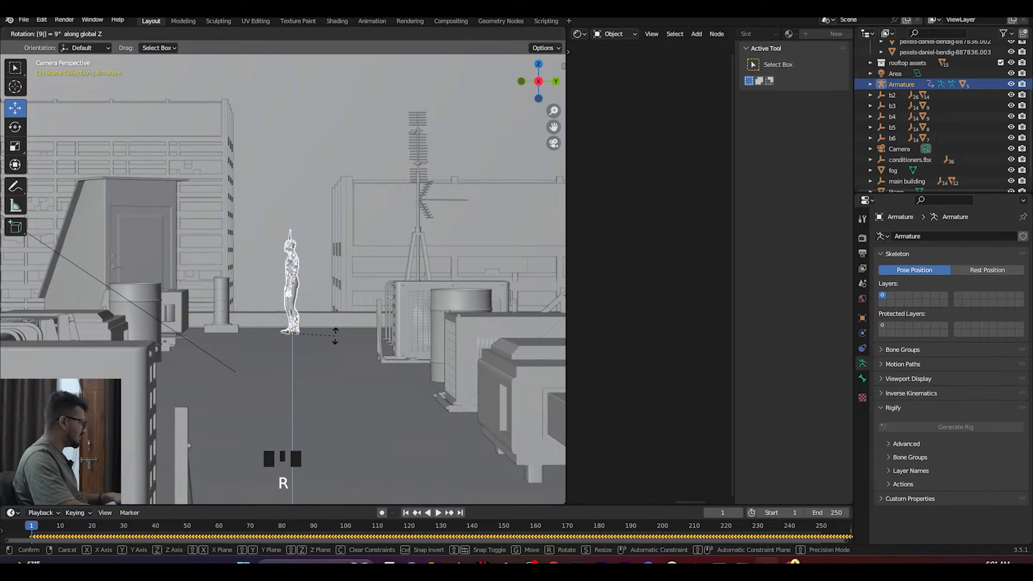
pyautogui.click(335, 339)
pyautogui.hotkey('ctrl', 'z')
# Step: Rotate the Spider-Man armature about the global Z axis so its back faces the camera
pyautogui.press('r')
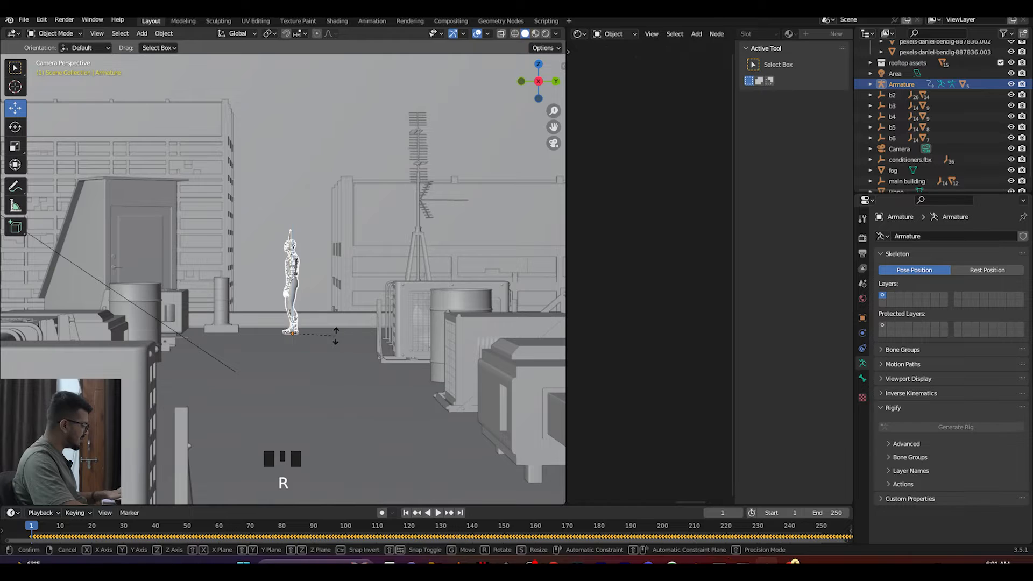
pyautogui.click(336, 334)
pyautogui.moveTo(275, 319)
pyautogui.mouseDown(button='middle')
pyautogui.moveTo(301, 323)
pyautogui.moveTo(275, 318)
pyautogui.mouseUp(button='middle')
pyautogui.press('KP_0')
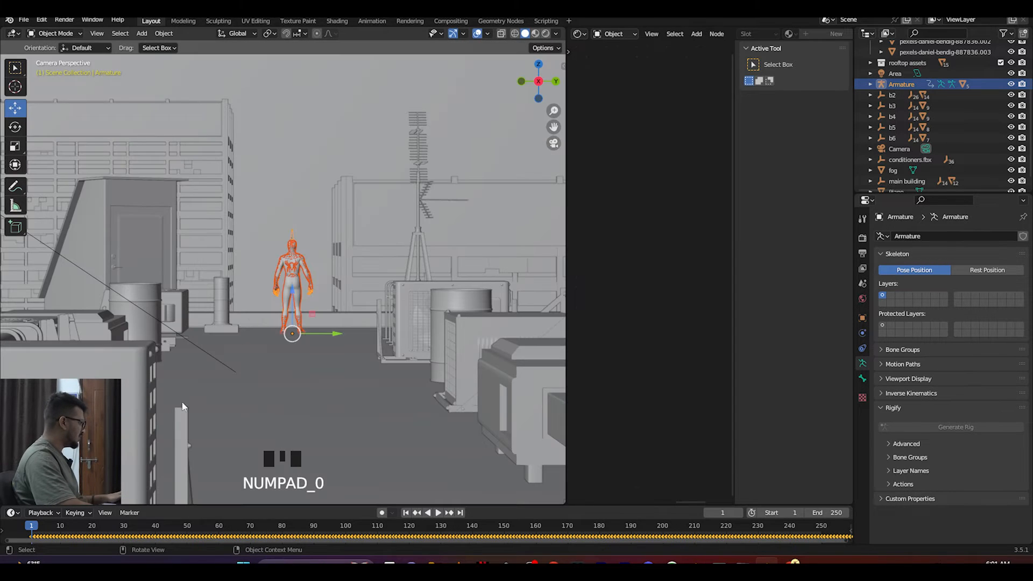
# Step: Scrub the idle animation to frame 109 and raise the Spider-Man armature slightly so the feet rest on the roof surface
pyautogui.click(33, 527)
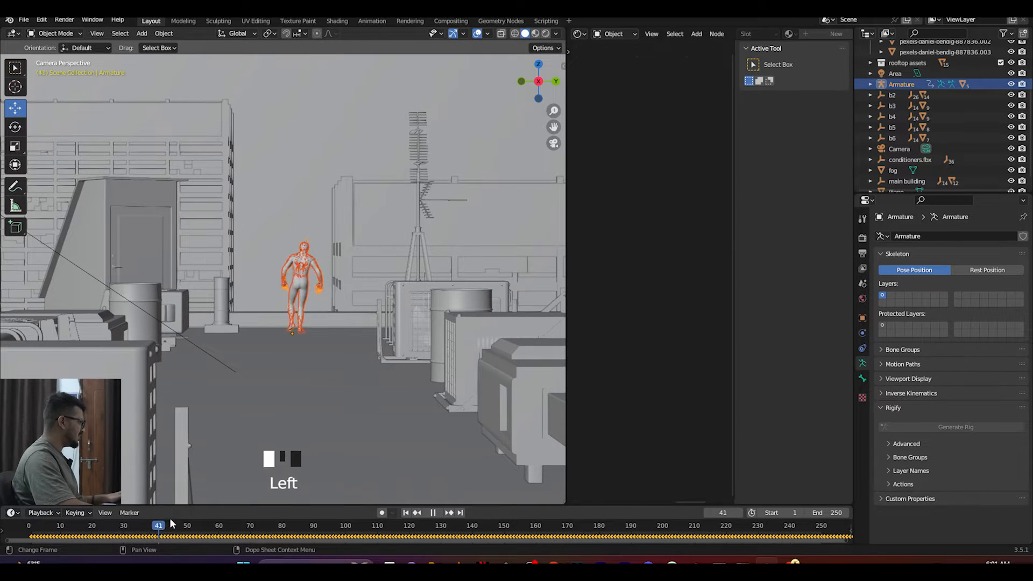
pyautogui.scroll(5, 302, 353)
pyautogui.moveTo(302, 353); pyautogui.dragTo(333, 174, button='middle')
pyautogui.scroll(12, 333, 178)
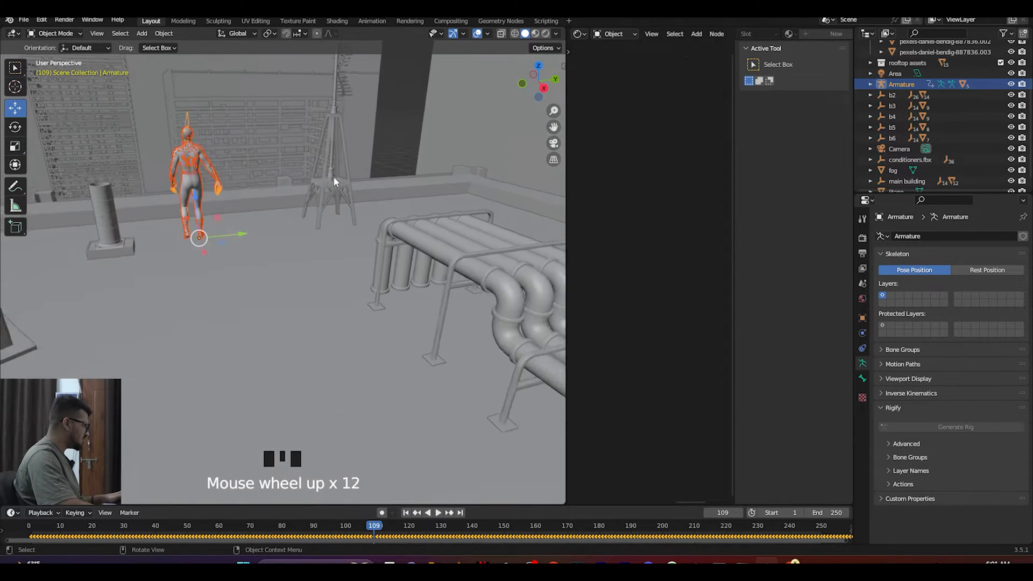
pyautogui.scroll(-14, 263, 238)
pyautogui.moveTo(263, 238); pyautogui.dragTo(511, 188, button='middle')
pyautogui.moveTo(553, 126); pyautogui.dragTo(707, 87)
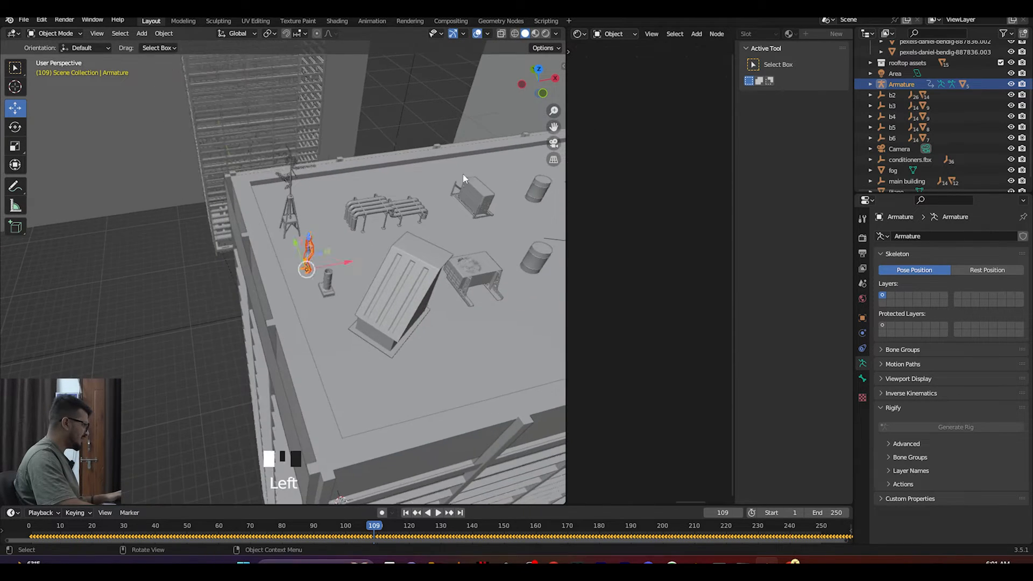
pyautogui.scroll(9, 366, 260)
pyautogui.moveTo(366, 259); pyautogui.dragTo(312, 217, button='middle')
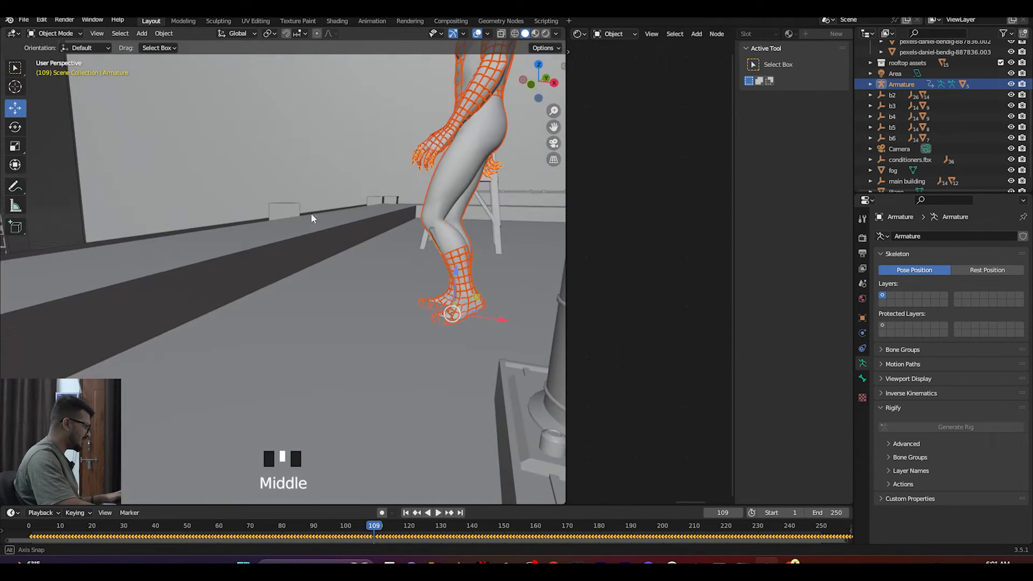
pyautogui.moveTo(454, 284); pyautogui.dragTo(454, 272)
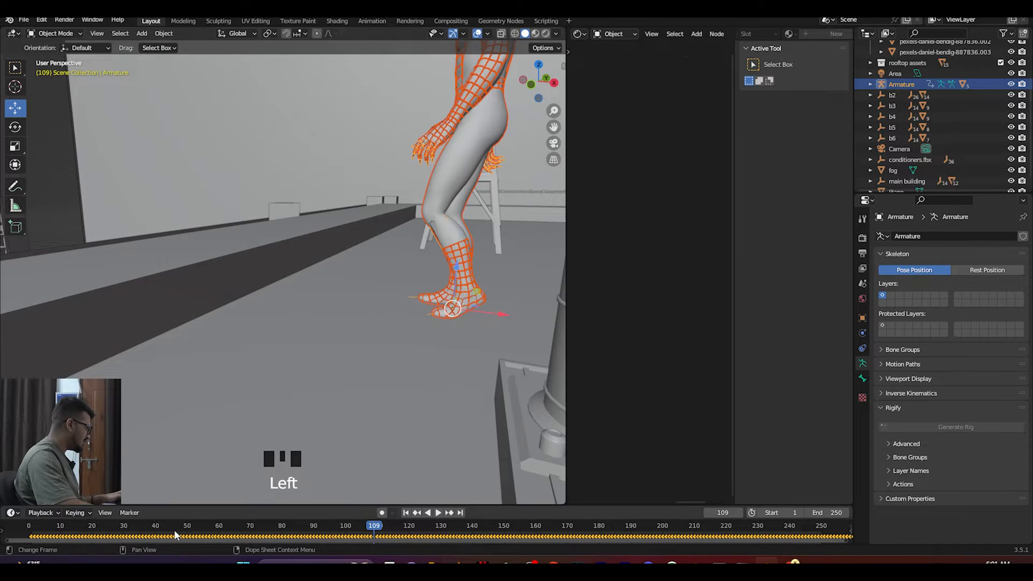
# Step: Check the feet's contact with the roof at frame 148 of the idle animation and return to frame 1
pyautogui.moveTo(384, 528); pyautogui.dragTo(500, 528)
pyautogui.scroll(2, 437, 329)
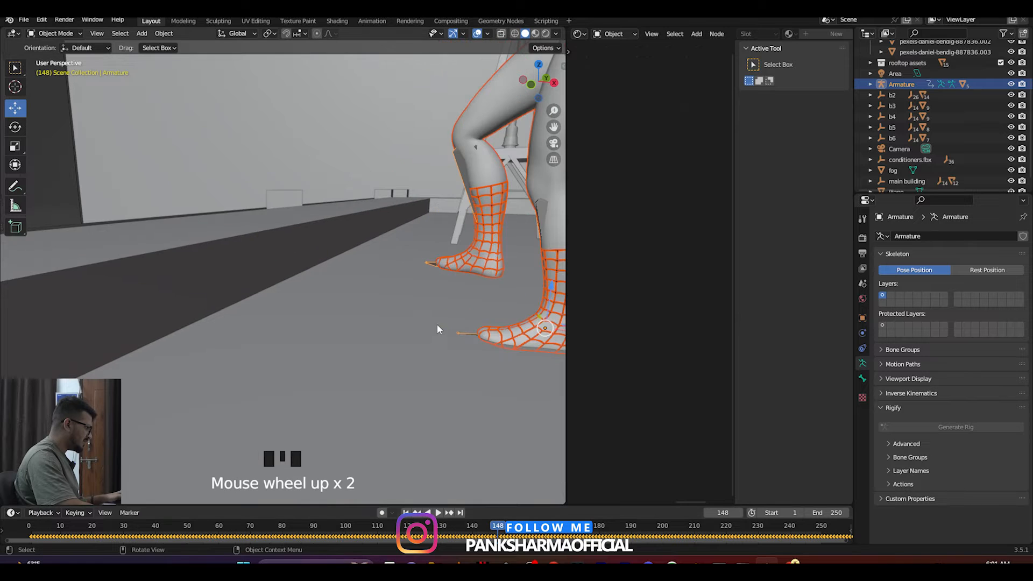
pyautogui.moveTo(555, 127); pyautogui.dragTo(415, 123)
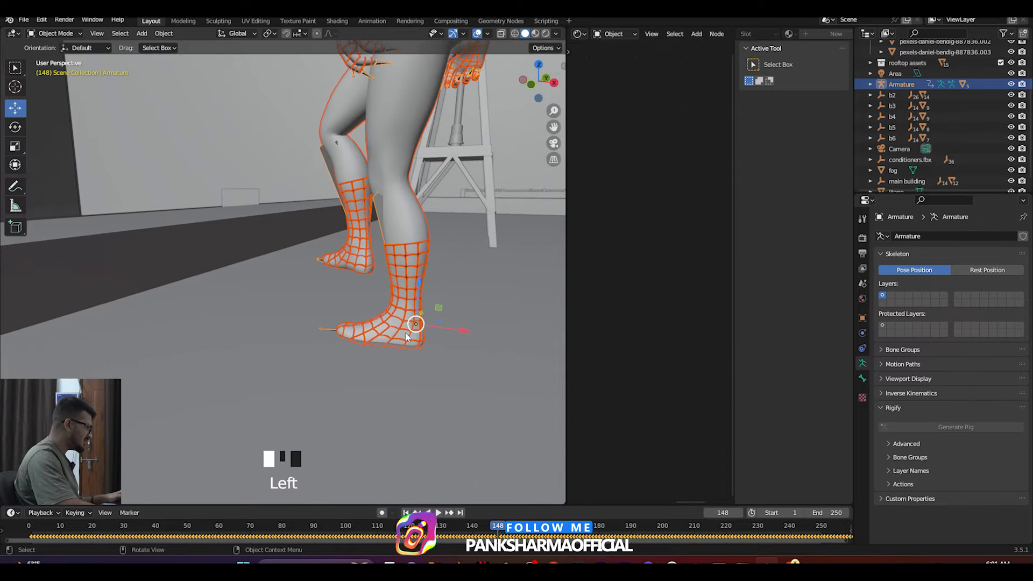
pyautogui.click(418, 298)
pyautogui.hotkey('shift', 'Left')
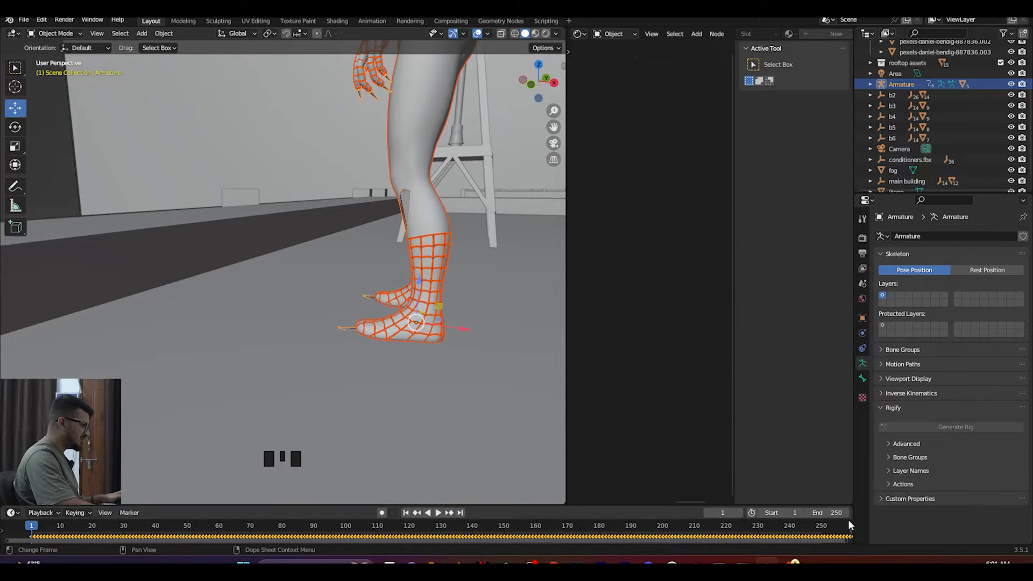
pyautogui.moveTo(824, 534); pyautogui.dragTo(610, 534)
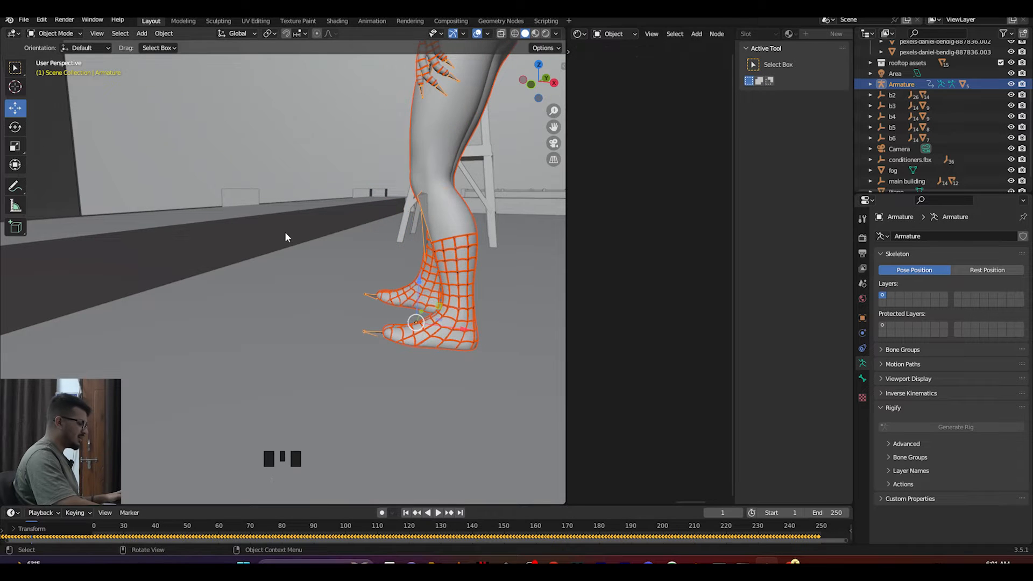
# Step: Enlarge the timeline area and play the idle animation through the camera, stopping at frame 116
pyautogui.press('KP_0')
pyautogui.scroll(-5, 321, 286)
pyautogui.scroll(-4, 320, 287)
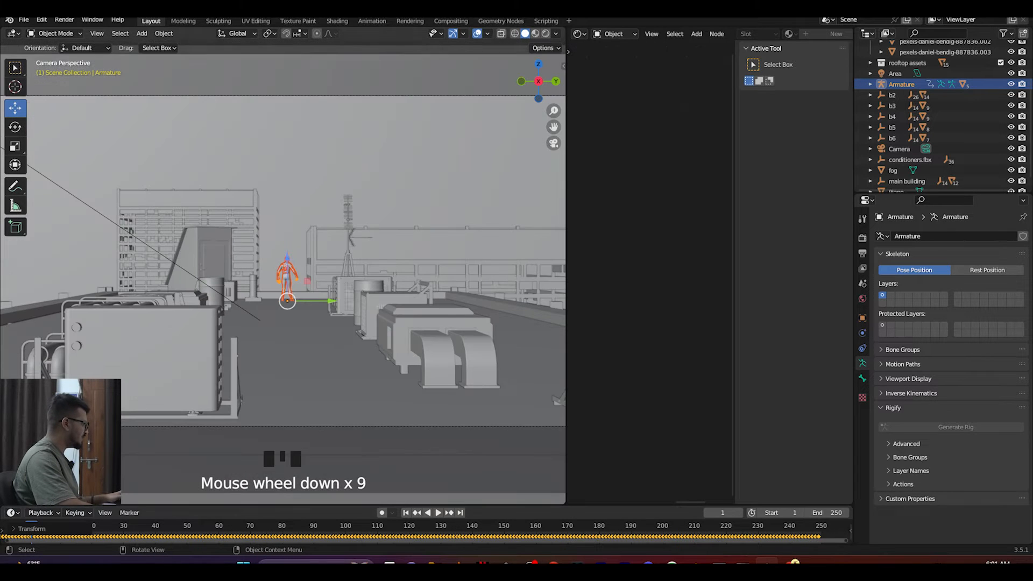
pyautogui.moveTo(180, 504); pyautogui.dragTo(180, 468)
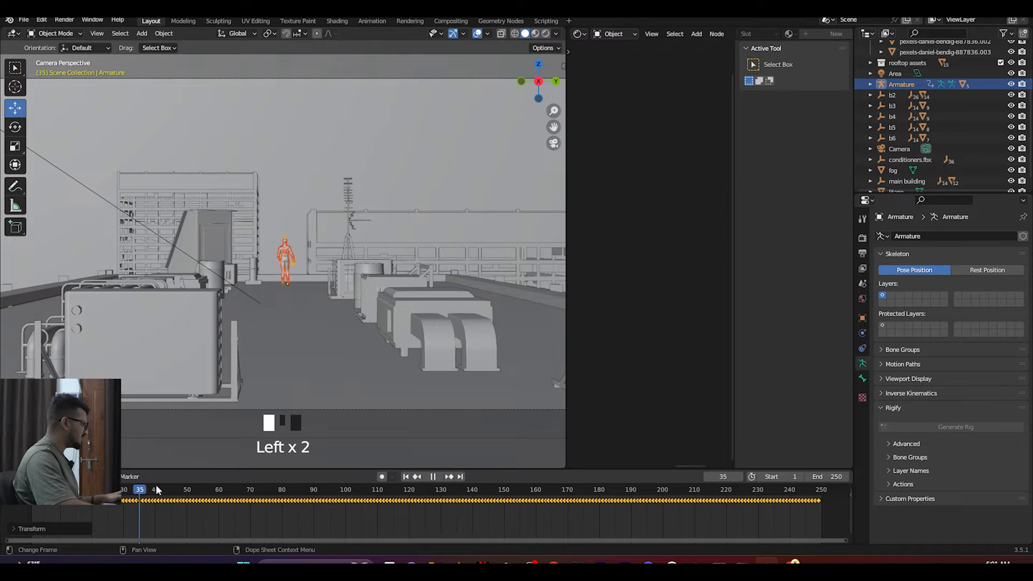
pyautogui.scroll(-2, 322, 258)
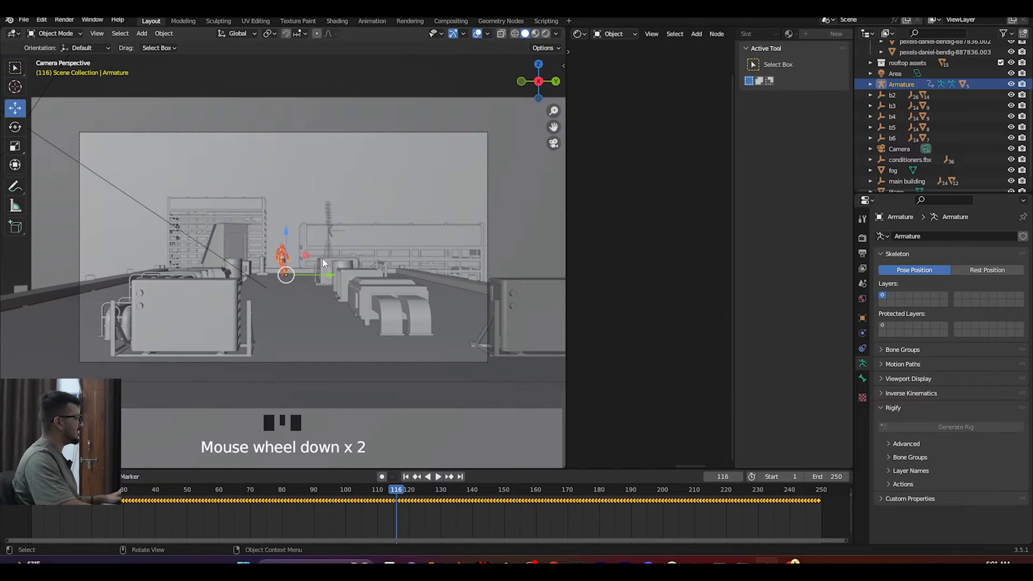
pyautogui.scroll(2, 320, 317)
# Step: Select the Spider-Man armature on the roof and move it along the Y axis to the antenna tower
pyautogui.moveTo(320, 317); pyautogui.dragTo(197, 282, button='middle')
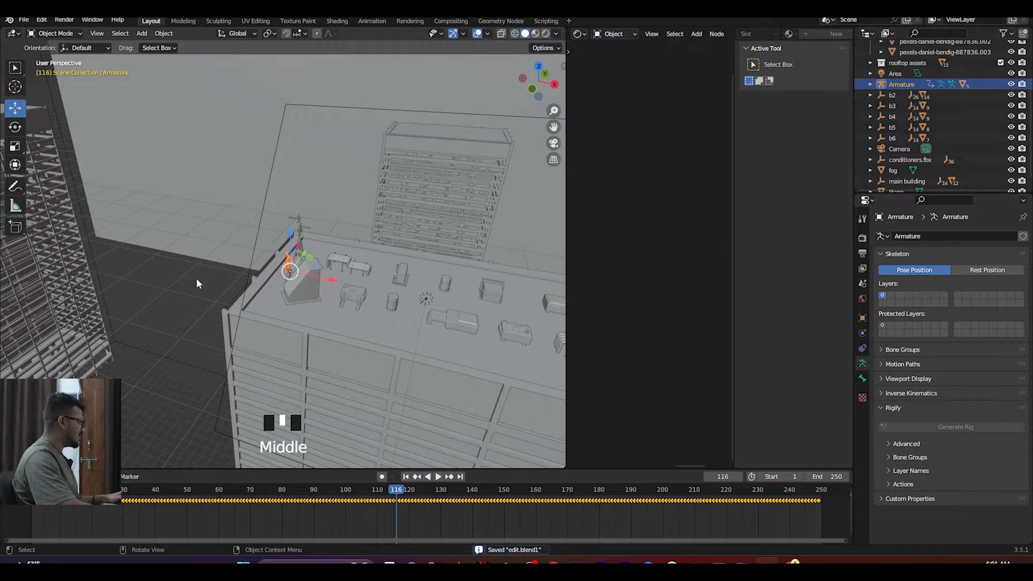
pyautogui.click(236, 295)
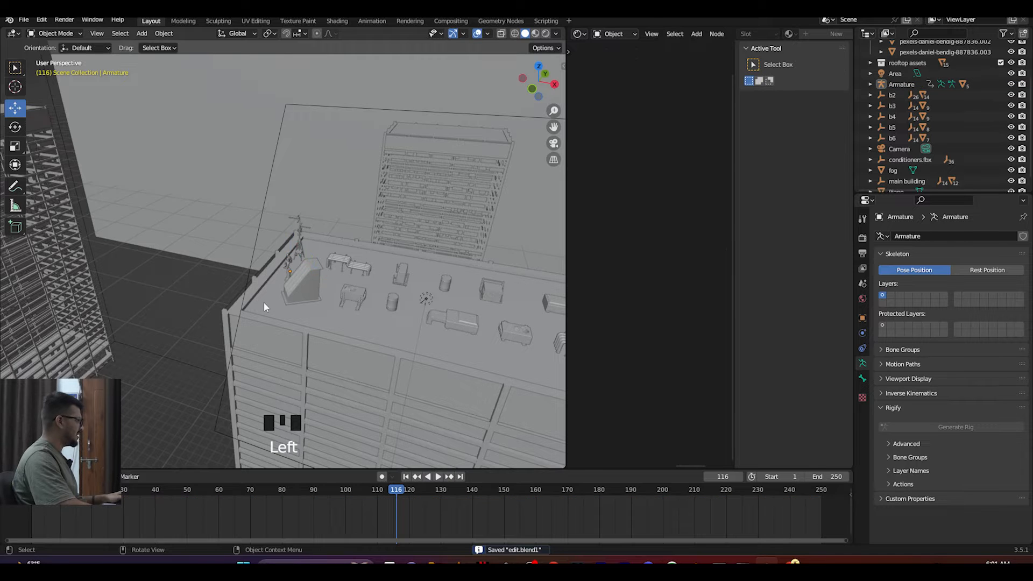
pyautogui.scroll(5, 264, 302)
pyautogui.moveTo(267, 299); pyautogui.dragTo(221, 288, button='middle')
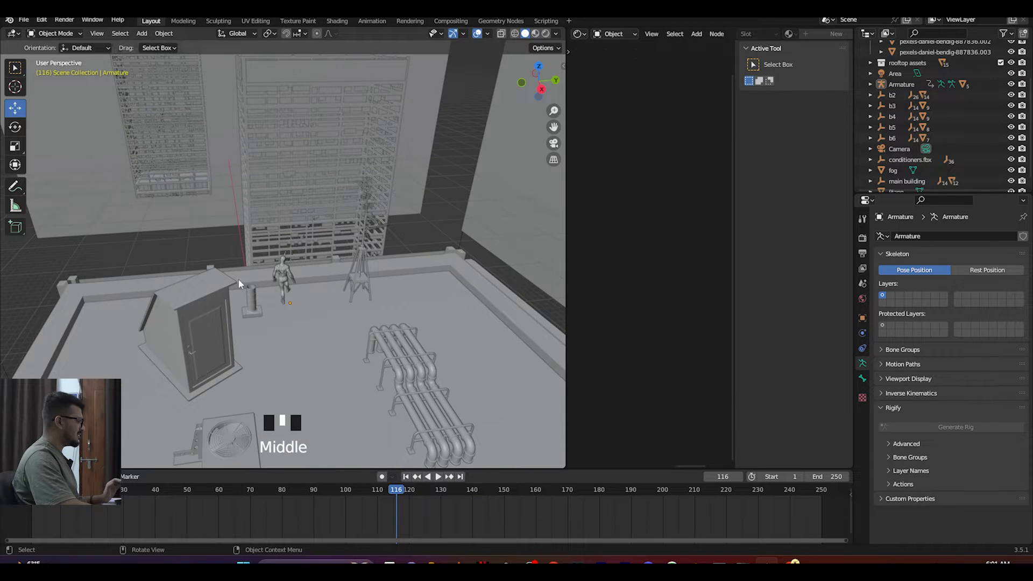
pyautogui.scroll(6, 270, 299)
pyautogui.moveTo(180, 245); pyautogui.dragTo(279, 261, button='middle')
pyautogui.click(276, 253)
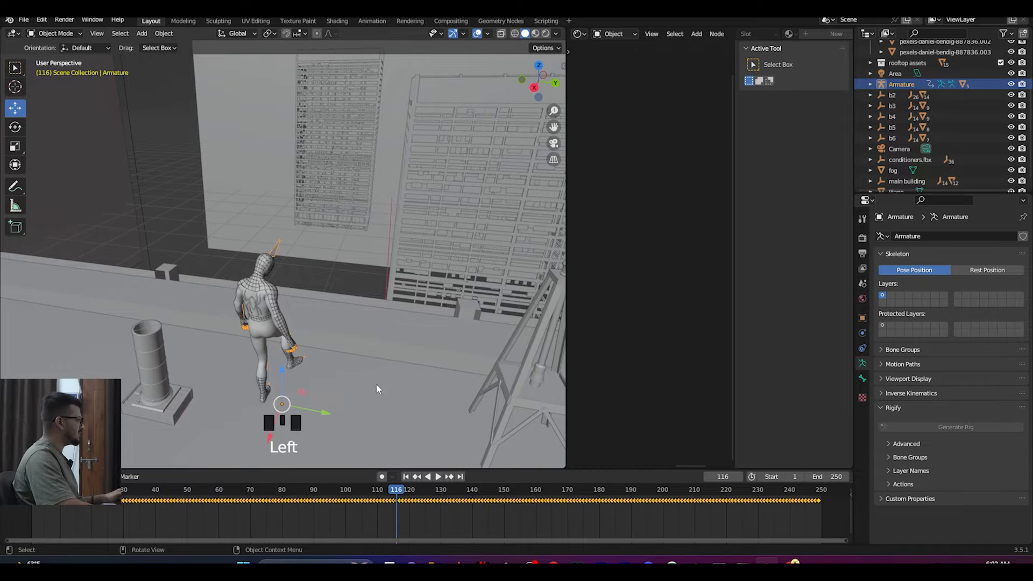
pyautogui.moveTo(324, 417); pyautogui.dragTo(484, 446)
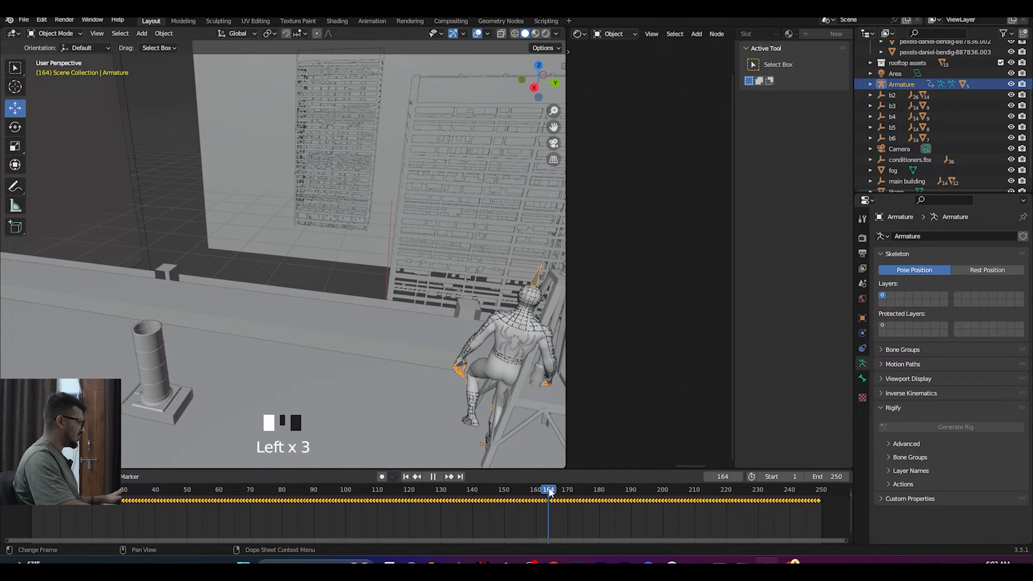
# Step: Try moving and scaling the BODY mesh separately from its armature, undoing each attempt
pyautogui.hotkey('ctrl', 'z')
pyautogui.click(469, 323)
pyautogui.moveTo(528, 459); pyautogui.dragTo(393, 436)
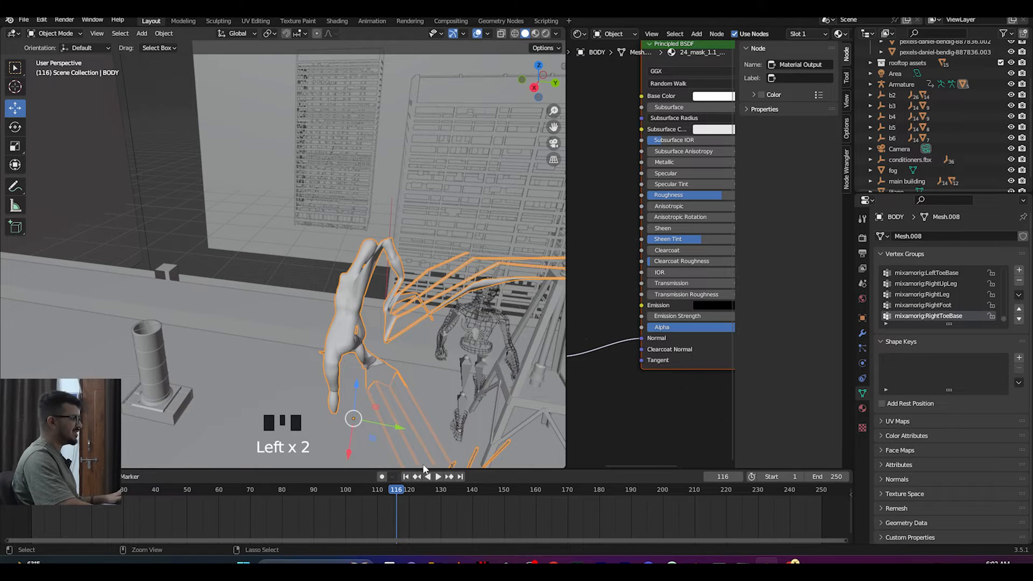
pyautogui.hotkey('ctrl', 'z')
pyautogui.press('s')
pyautogui.click(481, 313)
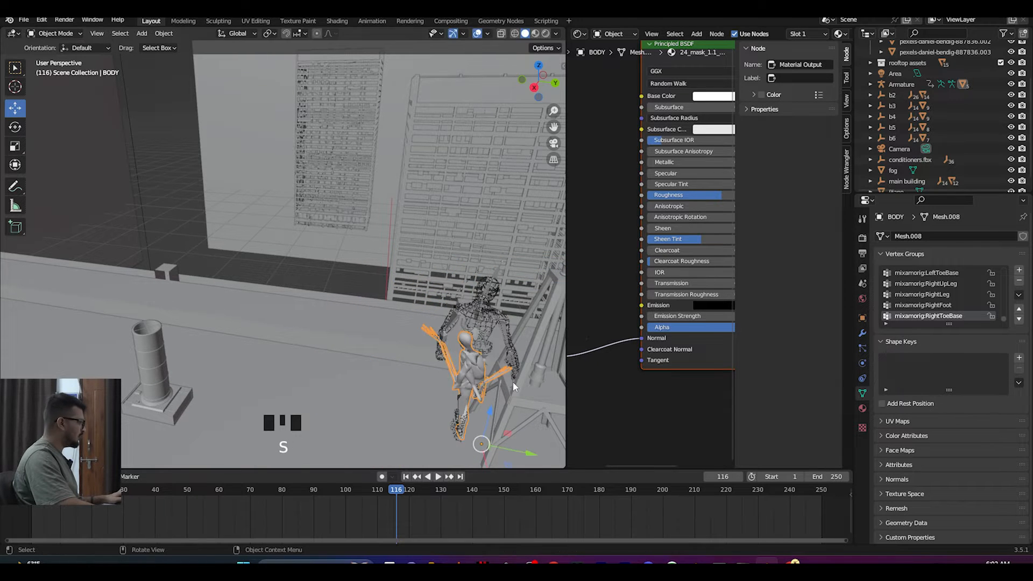
pyautogui.hotkey('ctrl', 'z')
# Step: Try scaling the whole Spider-Man armature down uniformly and preview the animation at that size
pyautogui.click(497, 272)
pyautogui.press('s')
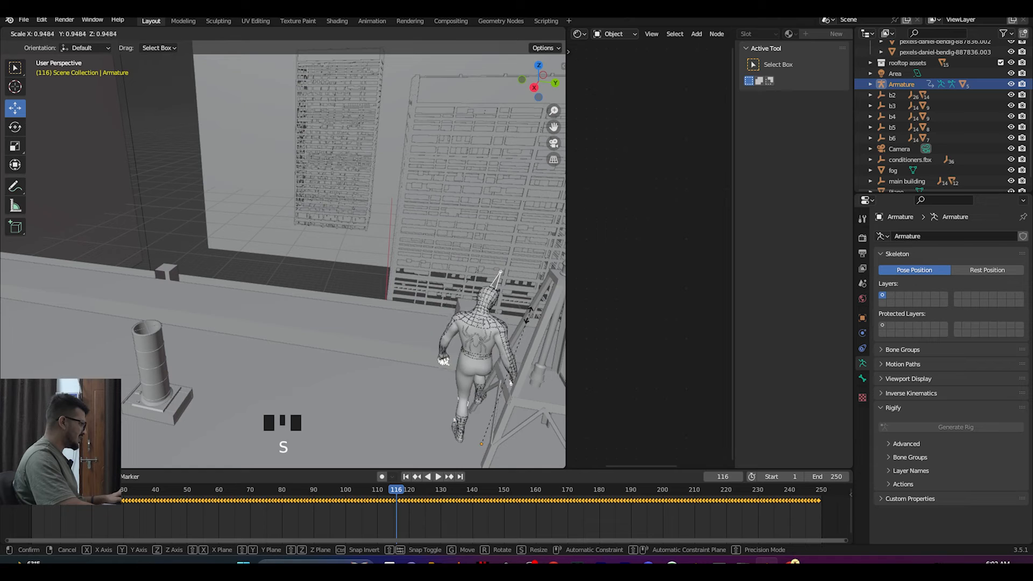
pyautogui.moveTo(397, 493); pyautogui.dragTo(297, 507)
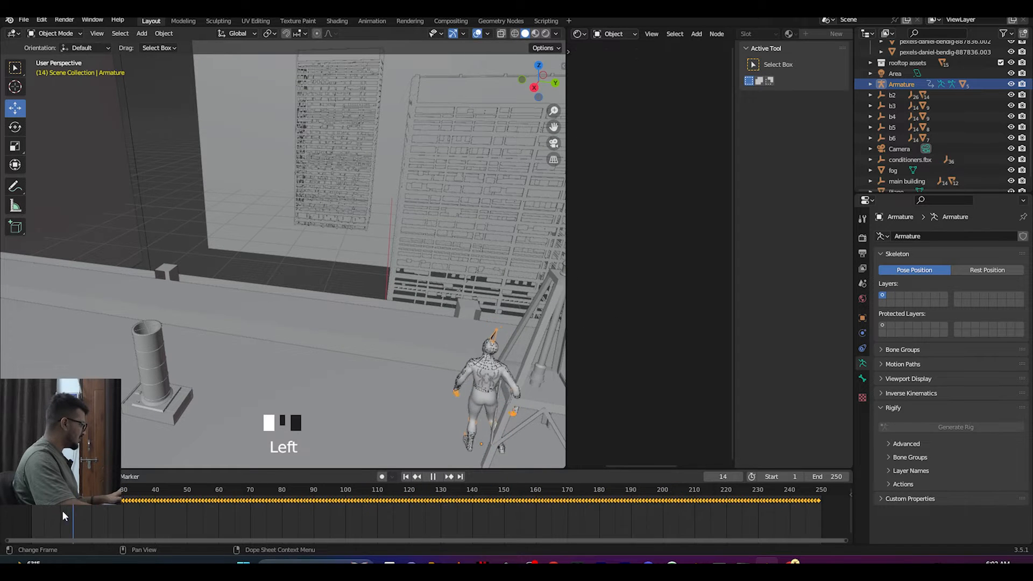
pyautogui.press('space')
pyautogui.press('space')
pyautogui.hotkey('ctrl', 'z')
pyautogui.hotkey('ctrl', 'z')
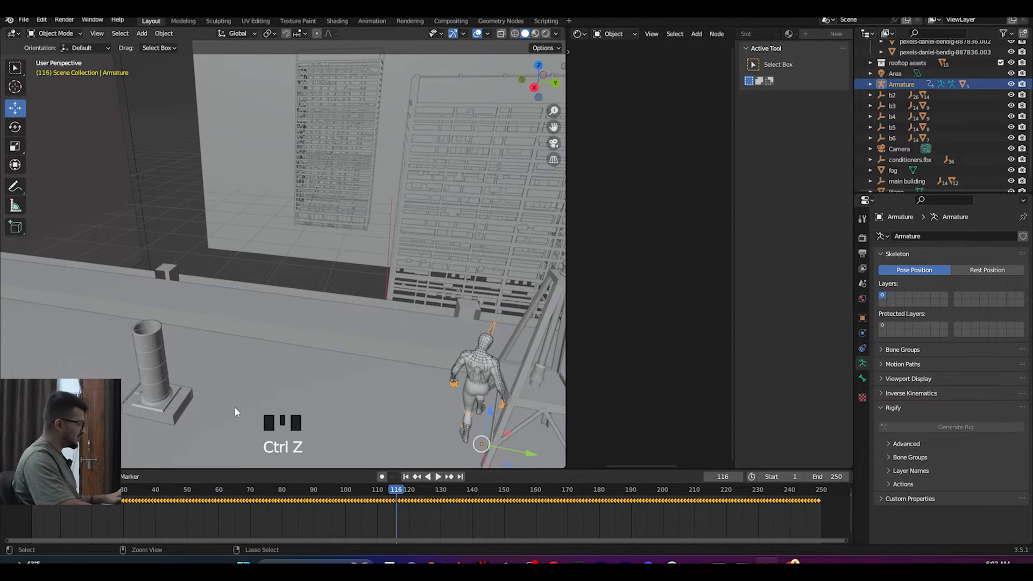
# Step: Undo all trial moves and scaling of the Spider-Man armature back to its original placement on frame 1
pyautogui.moveTo(526, 460); pyautogui.dragTo(367, 435)
pyautogui.hotkey('ctrl', 'z')
pyautogui.hotkey('ctrl', 'z')
pyautogui.hotkey('ctrl', 'z')
pyautogui.hotkey('ctrl', 'z')
pyautogui.hotkey('ctrl', 'z')
pyautogui.hotkey('ctrl', 'z')
pyautogui.hotkey('ctrl', 'z')
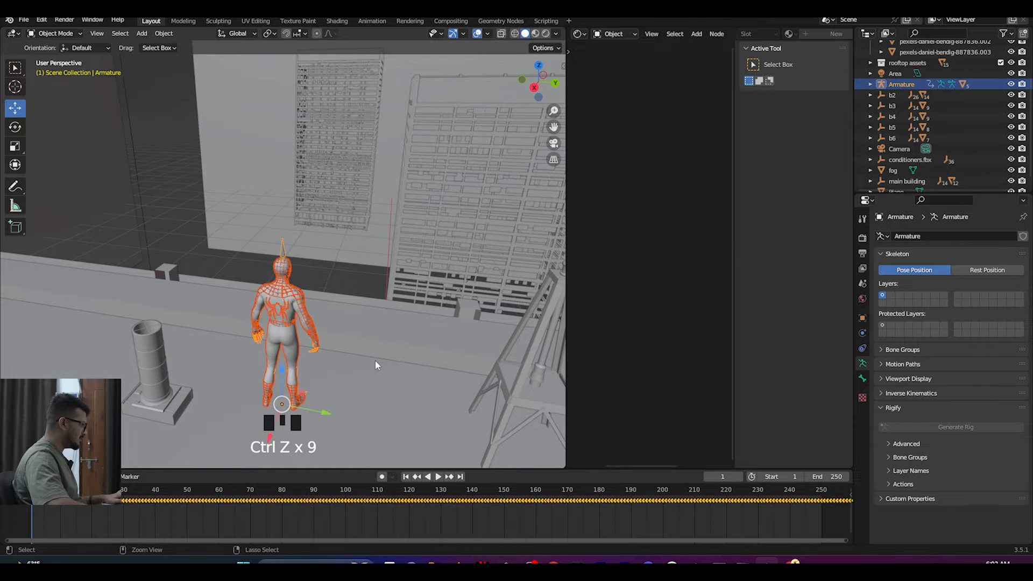
# Step: Save the file and scrub the idle animation to frame 116 in the camera view
pyautogui.press('KP_0')
pyautogui.hotkey('ctrl', 'shift', 'z')
pyautogui.click(162, 508)
pyautogui.hotkey('ctrl', 's')
pyautogui.scroll(1, 189, 381)
pyautogui.moveTo(31, 498); pyautogui.dragTo(430, 486)
pyautogui.moveTo(525, 487); pyautogui.dragTo(397, 488)
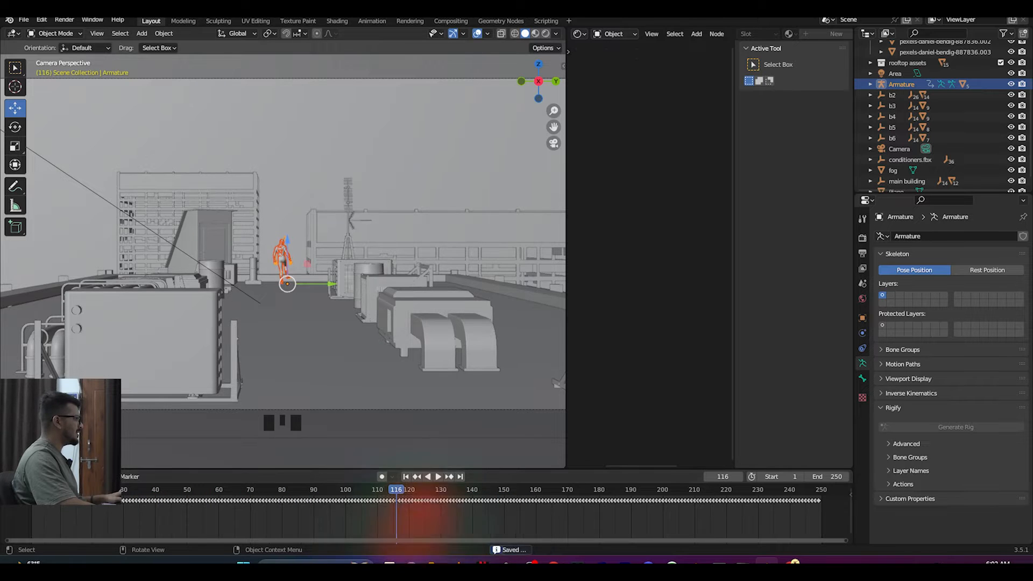
# Step: Preview the scene in Rendered shading with overlays and gizmos hidden, and inspect the Spider-Man character from the front
pyautogui.click(546, 33)
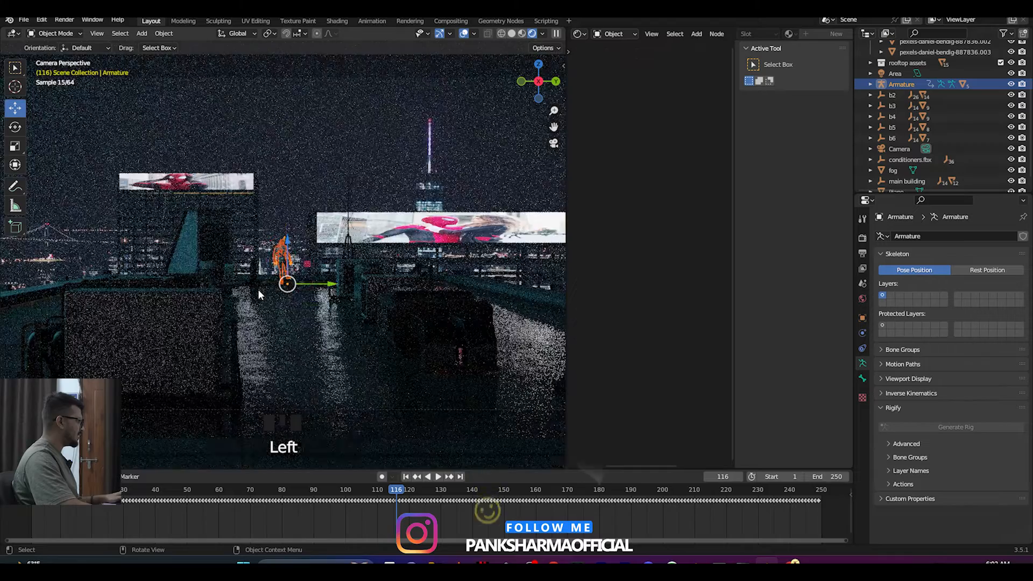
pyautogui.scroll(5, 257, 289)
pyautogui.click(463, 34)
pyautogui.click(439, 33)
pyautogui.scroll(-5, 302, 275)
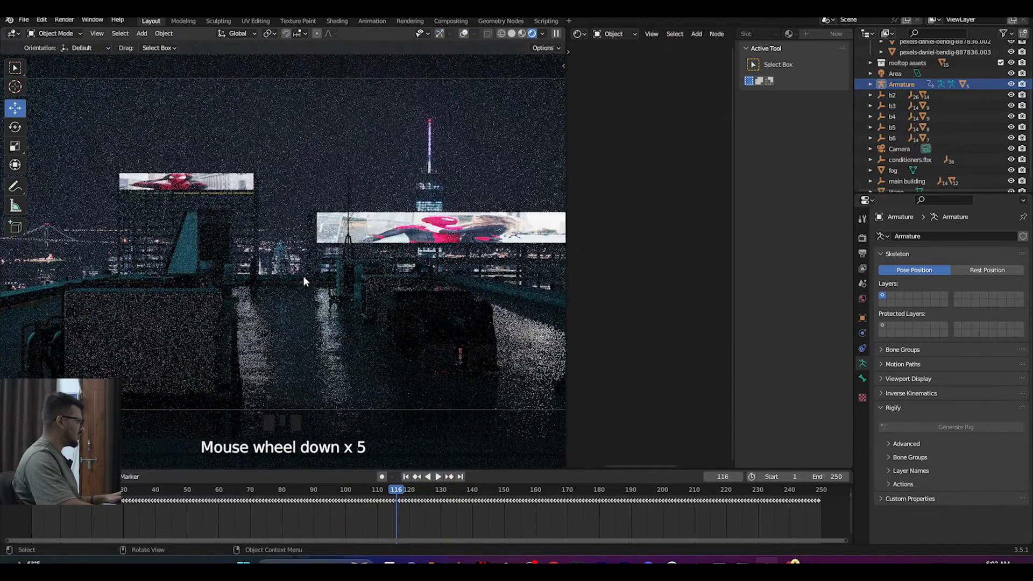
pyautogui.scroll(4, 284, 296)
pyautogui.scroll(5, 284, 300)
pyautogui.moveTo(282, 289); pyautogui.dragTo(411, 312, button='middle')
pyautogui.scroll(10, 407, 308)
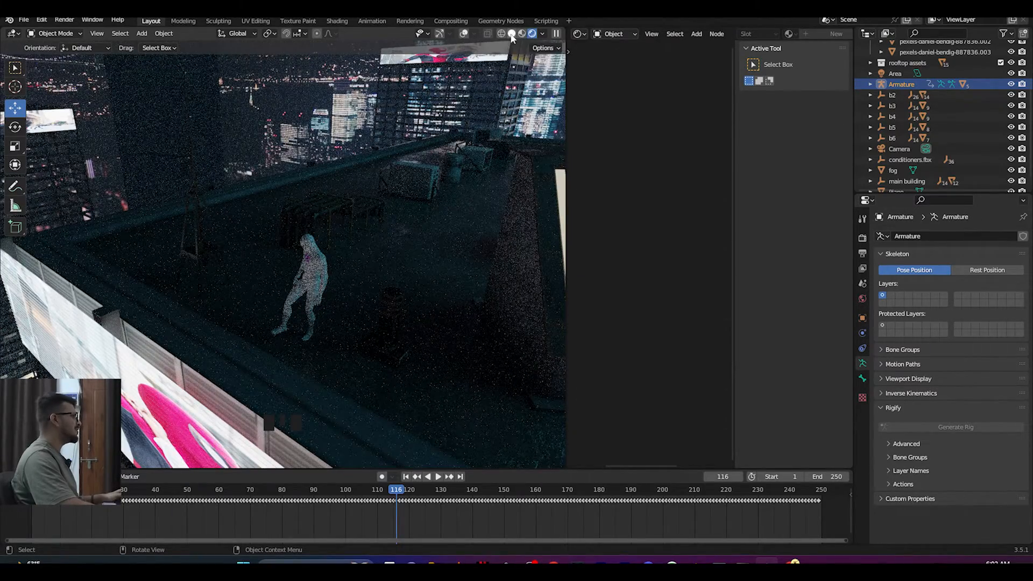
# Step: Set the viewport to Material Preview shading and examine the Spider-Man character's materials on the roof
pyautogui.click(511, 34)
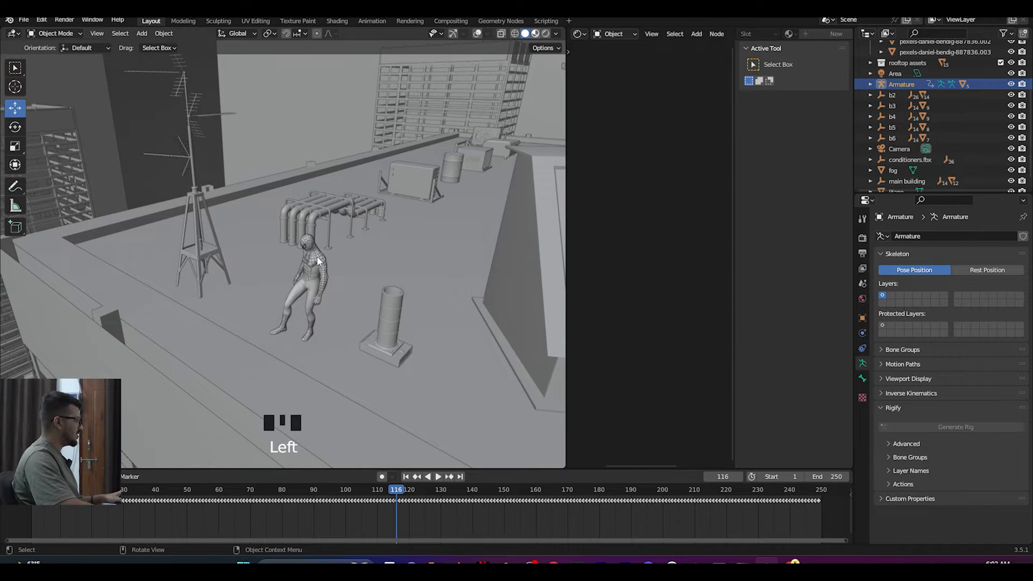
pyautogui.click(535, 34)
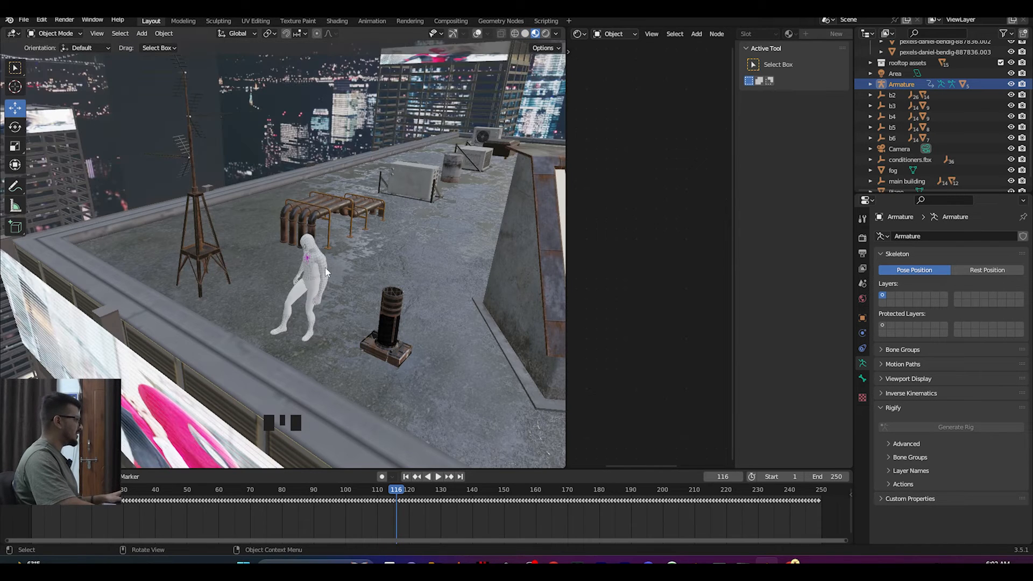
pyautogui.scroll(-10, 325, 268)
pyautogui.scroll(5, 321, 291)
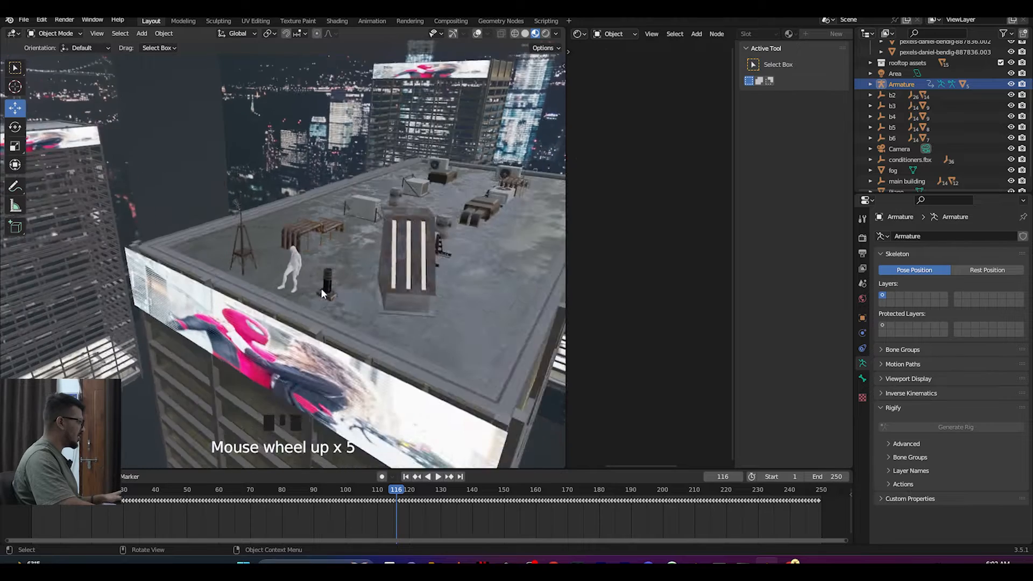
pyautogui.scroll(5, 321, 289)
pyautogui.moveTo(337, 279); pyautogui.dragTo(235, 192, button='middle')
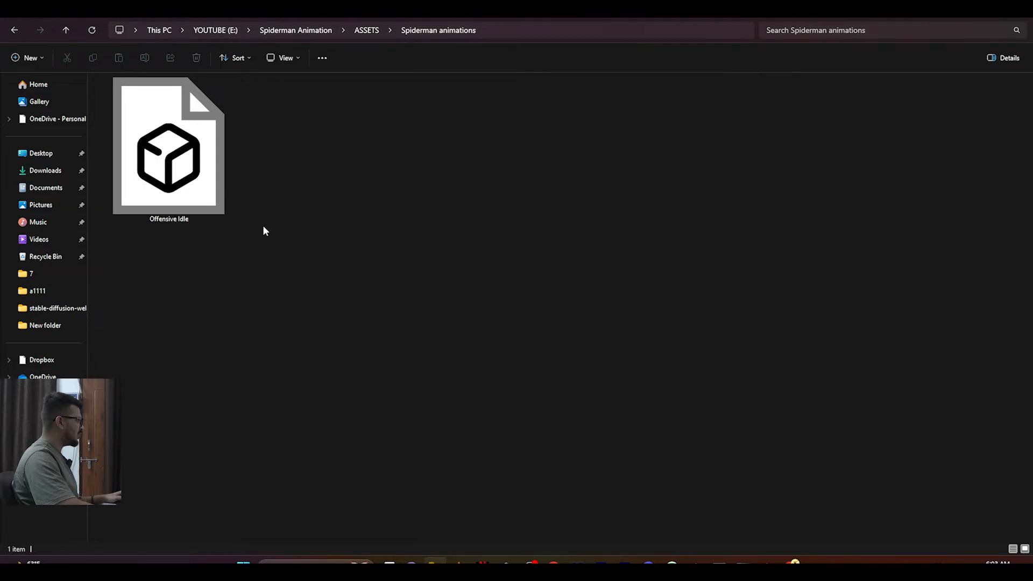
# Step: In File Explorer, go up to the ASSETS folder and open its Spiderman folder
pyautogui.hotkey('alt', 'Up')
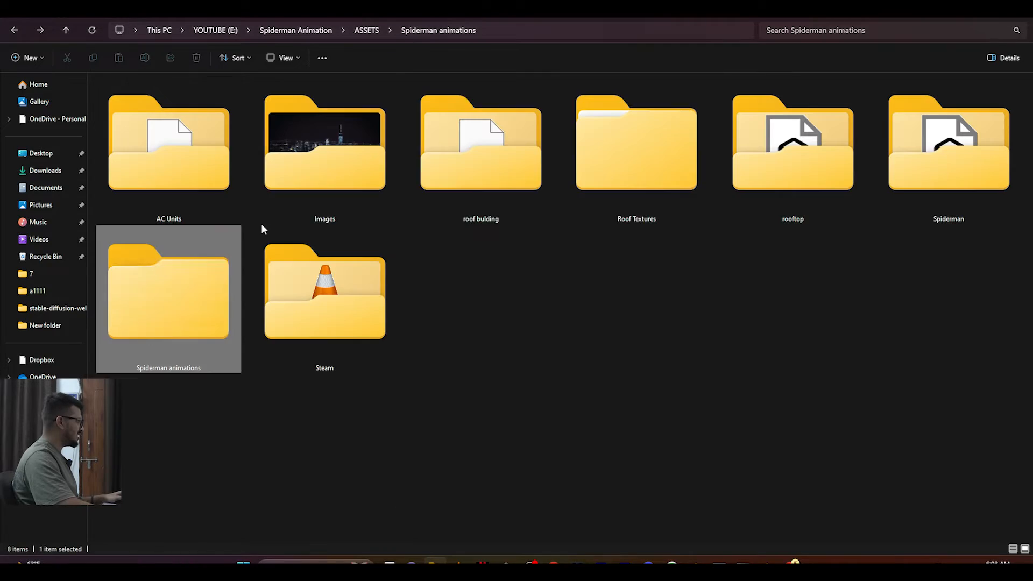
pyautogui.doubleClick(944, 195)
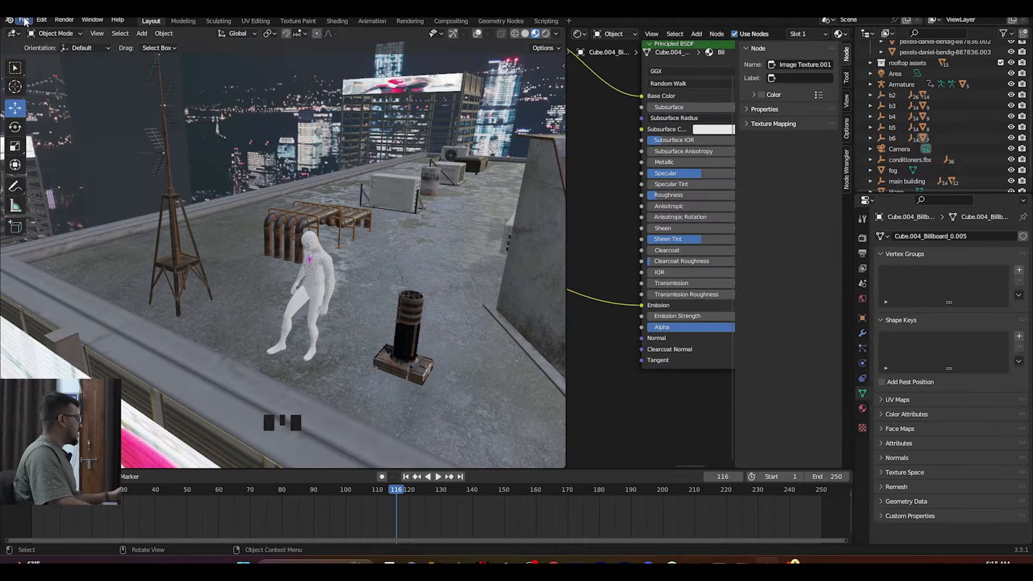
# Step: In Blender, append the SPIDERMAN collection from SPYDY.blend in the ASSETS\Spiderman folder
pyautogui.click(23, 19)
pyautogui.click(41, 139)
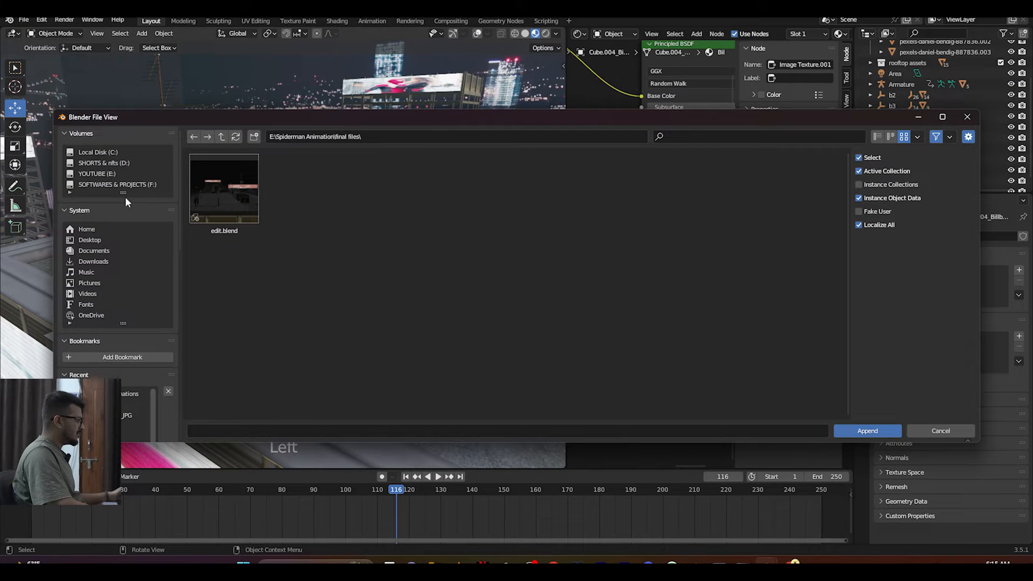
pyautogui.click(222, 137)
pyautogui.doubleClick(222, 205)
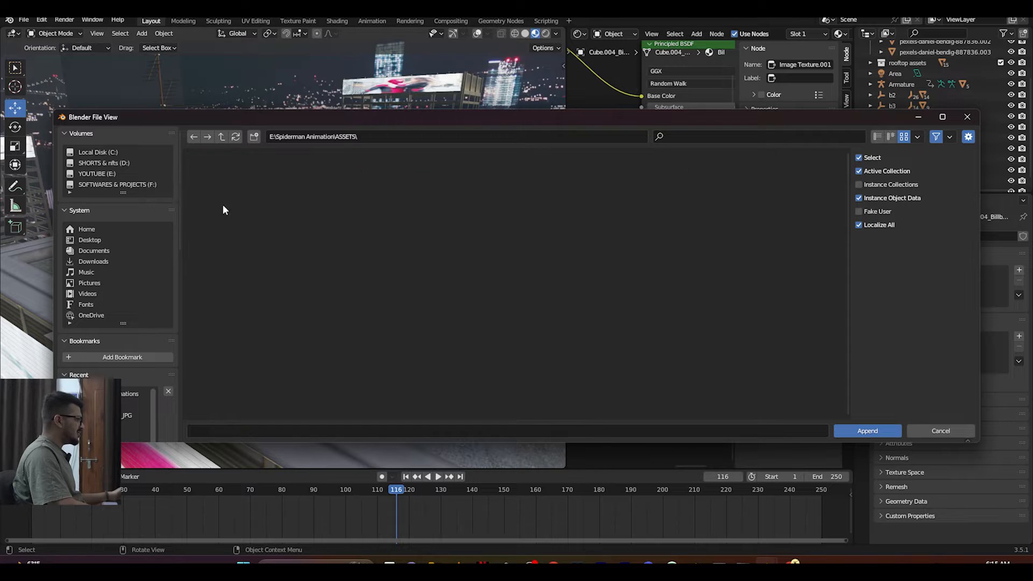
pyautogui.doubleClick(632, 194)
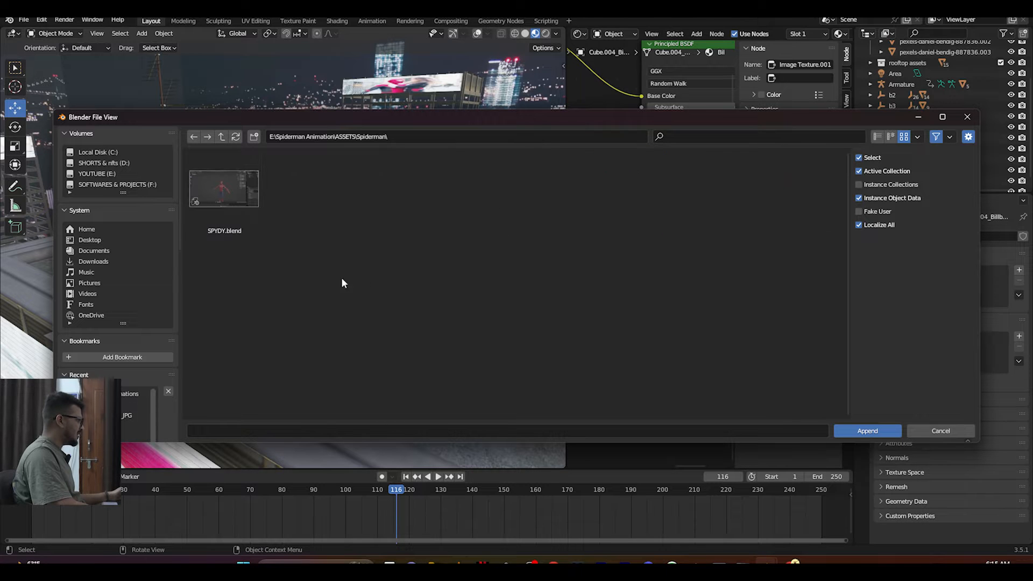
pyautogui.click(223, 204)
pyautogui.doubleClick(223, 205)
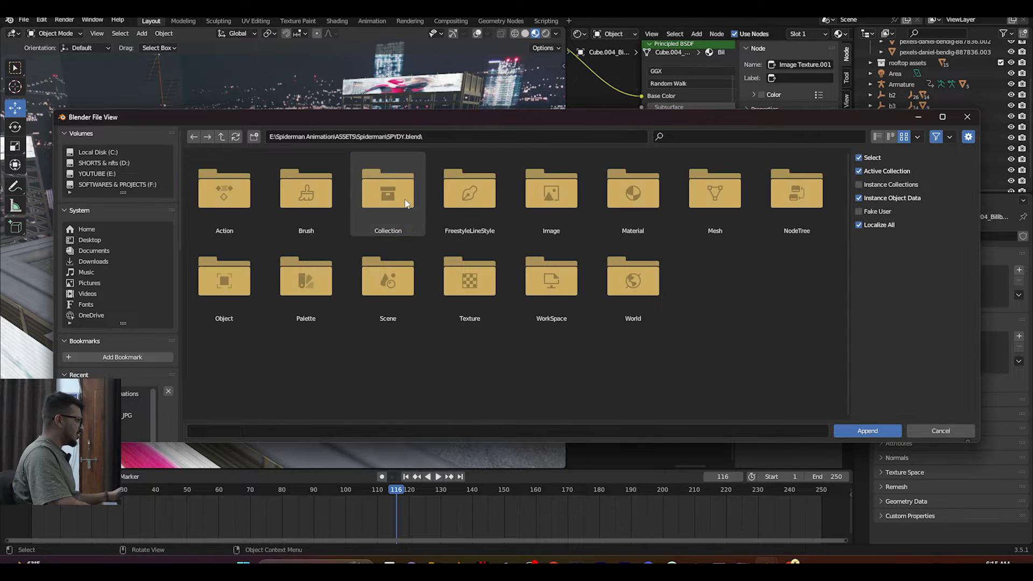
pyautogui.doubleClick(386, 191)
pyautogui.doubleClick(220, 196)
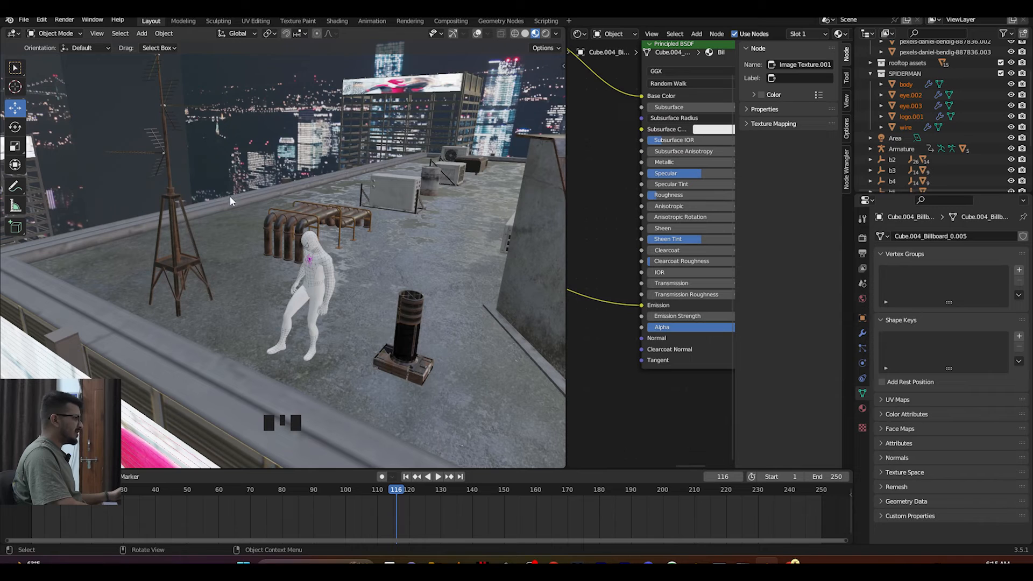
pyautogui.scroll(-17, 253, 266)
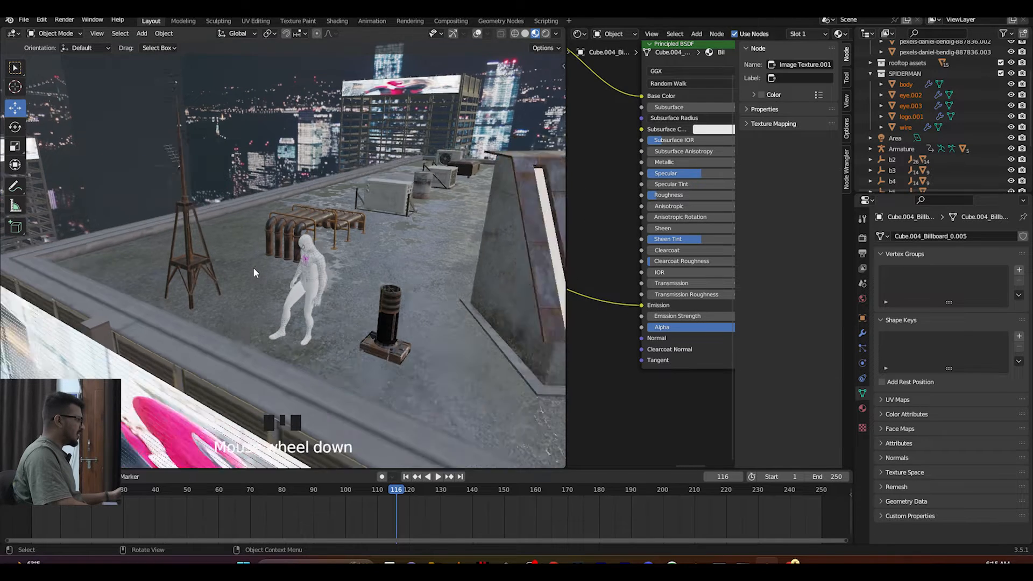
pyautogui.scroll(-3, 279, 298)
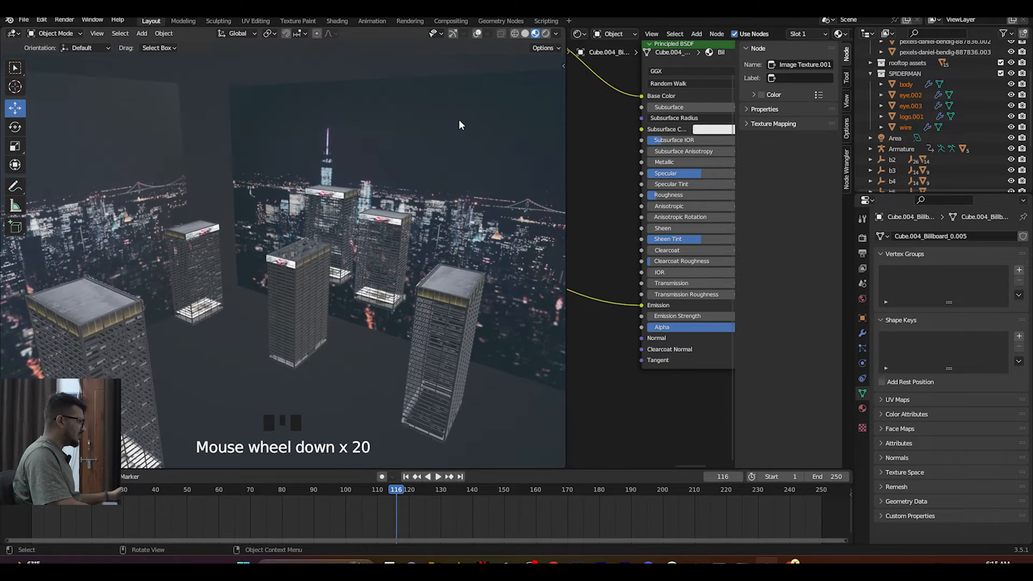
# Step: Show overlays and gizmos again, move the appended Spider-Man model onto the roof beside the animated character, and deselect it
pyautogui.click(477, 34)
pyautogui.click(454, 34)
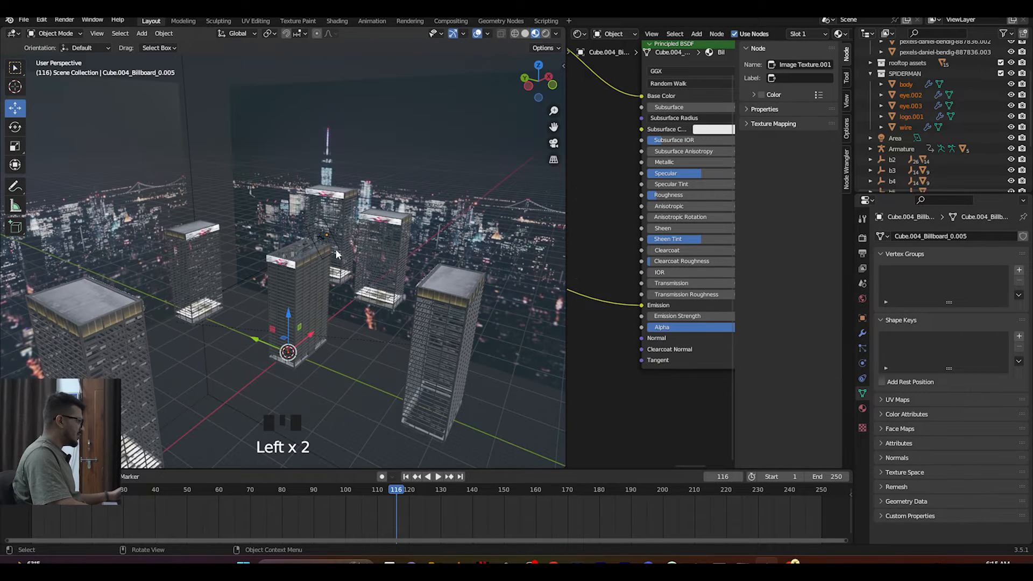
pyautogui.moveTo(335, 248); pyautogui.dragTo(316, 259, button='middle')
pyautogui.scroll(5, 307, 342)
pyautogui.moveTo(310, 424); pyautogui.dragTo(264, 249)
pyautogui.scroll(6, 304, 268)
pyautogui.scroll(1, 264, 248)
pyautogui.moveTo(264, 248); pyautogui.dragTo(249, 283, button='middle')
pyautogui.moveTo(210, 285); pyautogui.dragTo(257, 288)
pyautogui.scroll(5, 221, 292)
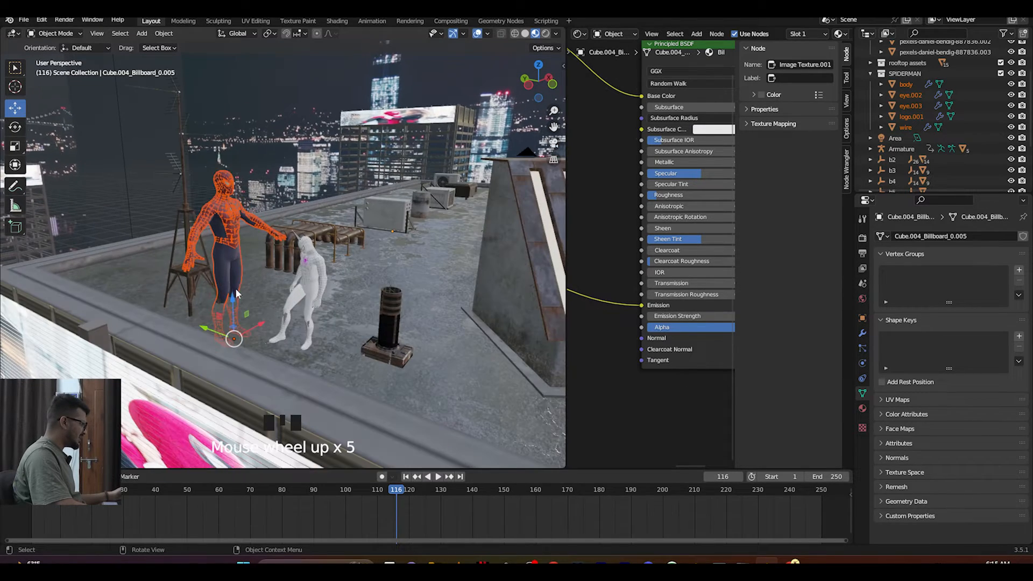
pyautogui.click(111, 218)
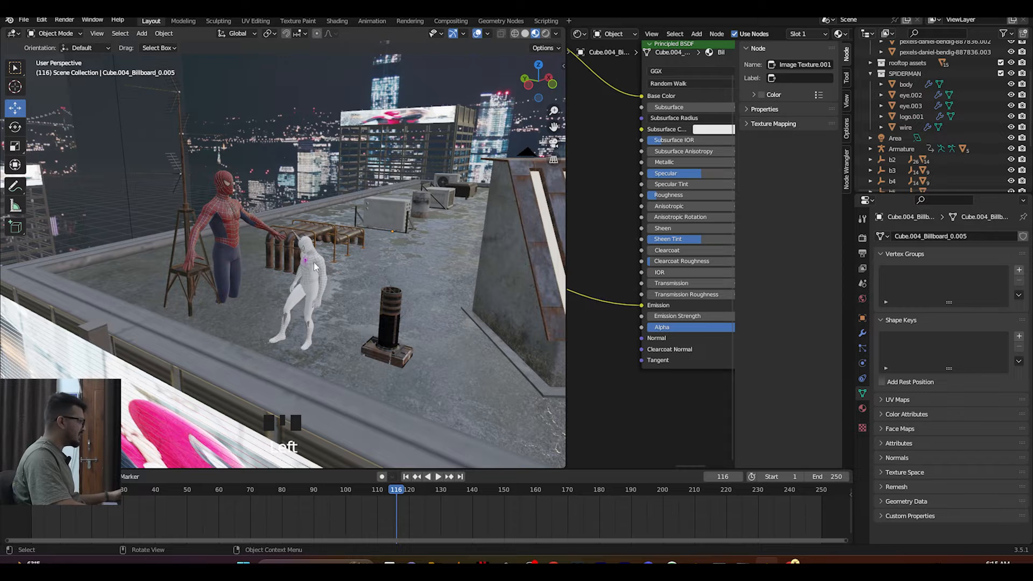
# Step: Link the materials of the original Spider-Man body to the animated character's body
pyautogui.scroll(5, 315, 269)
pyautogui.scroll(4, 318, 330)
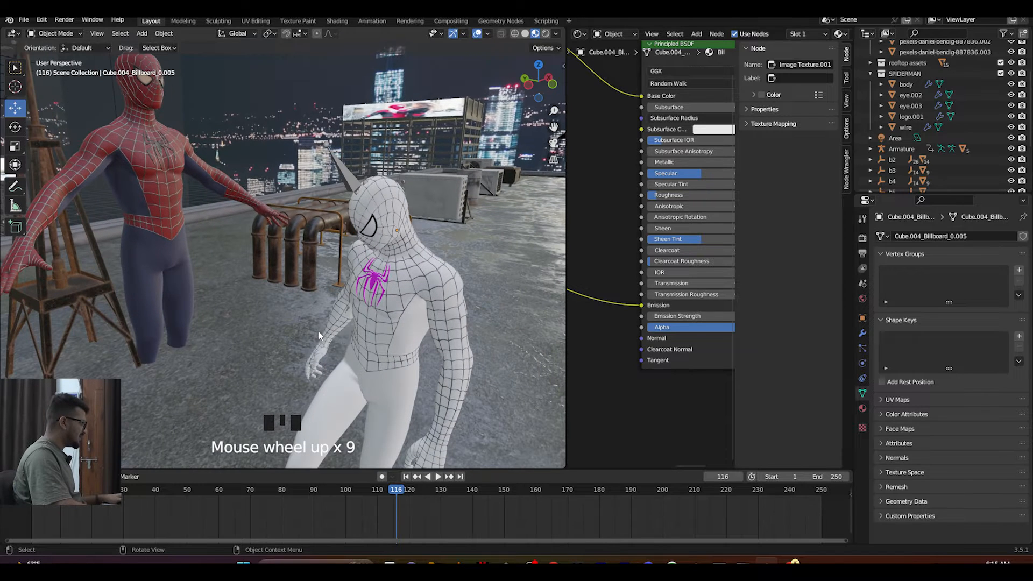
pyautogui.click(398, 393)
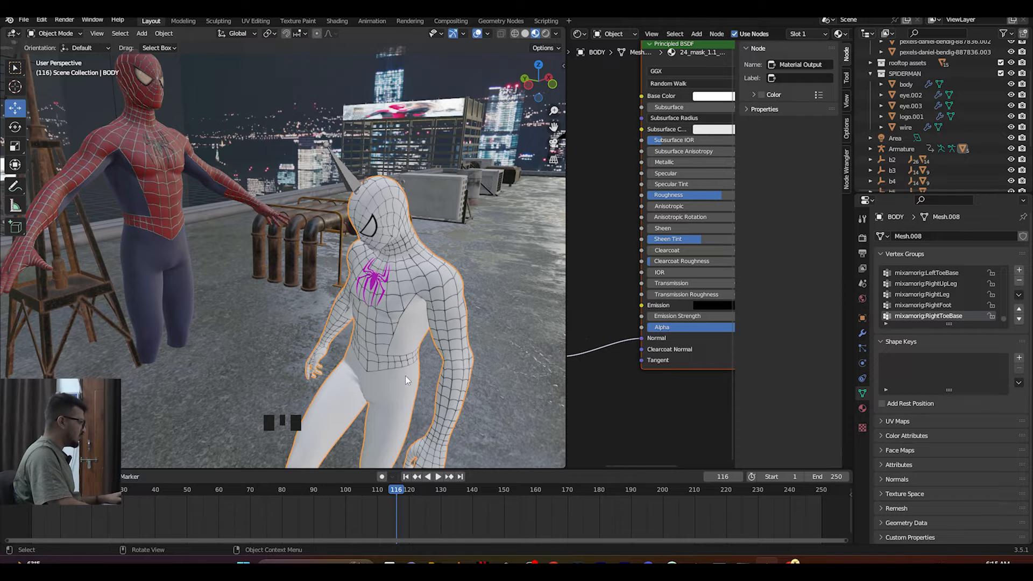
pyautogui.keyDown('shift'); pyautogui.click(138, 249); pyautogui.keyUp('shift')
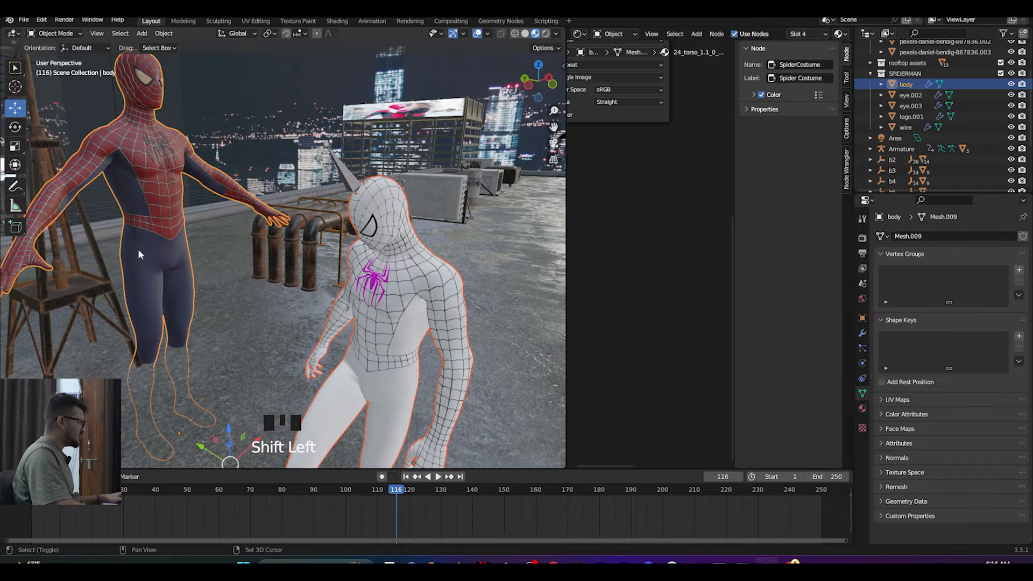
pyautogui.hotkey('ctrl', 'l')
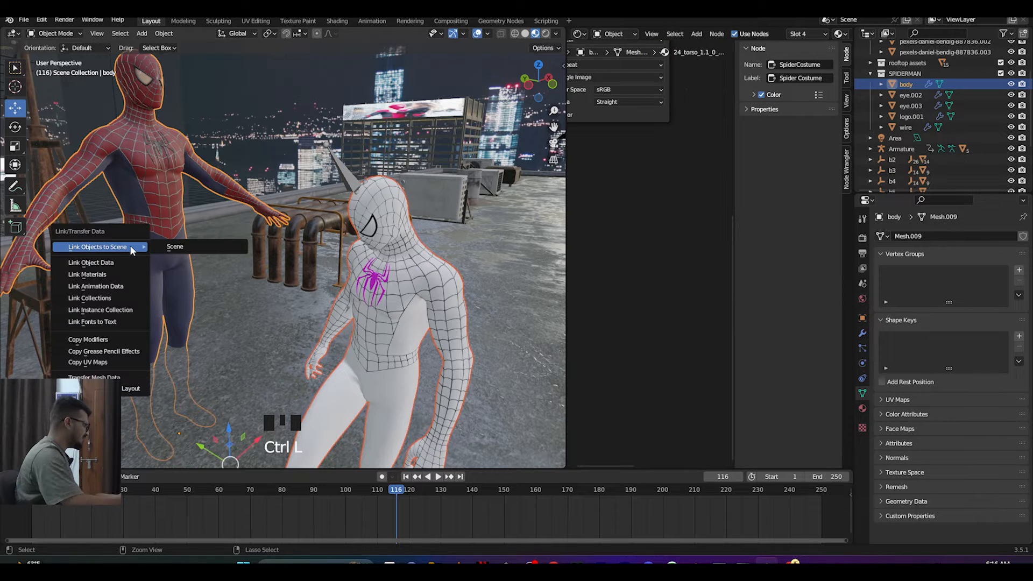
pyautogui.click(92, 274)
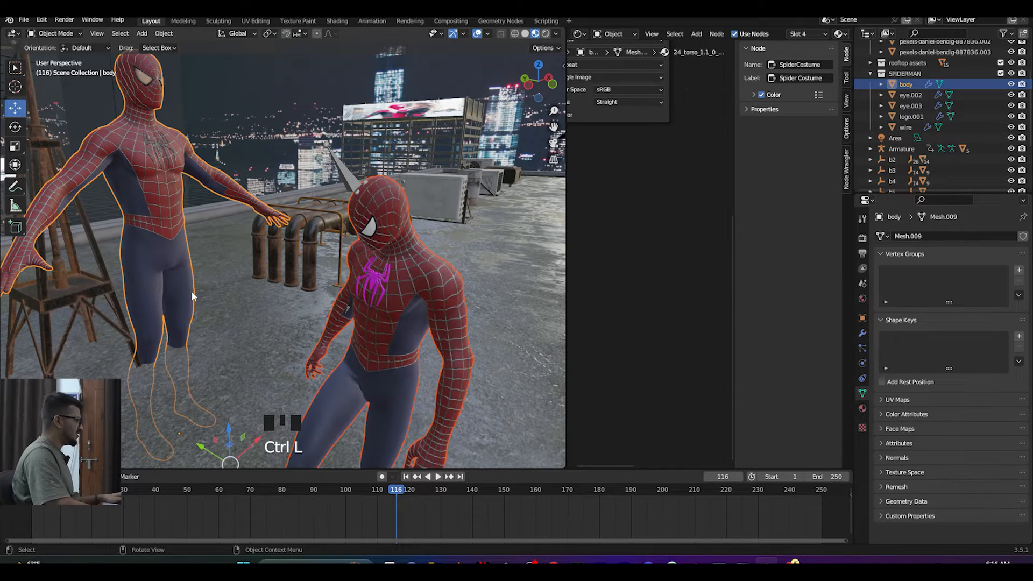
# Step: Link the materials of the original model's chest logo to the animated character's spider logo
pyautogui.moveTo(431, 346)
pyautogui.mouseDown(button='middle')
pyautogui.moveTo(454, 342)
pyautogui.moveTo(441, 345)
pyautogui.mouseUp(button='middle')
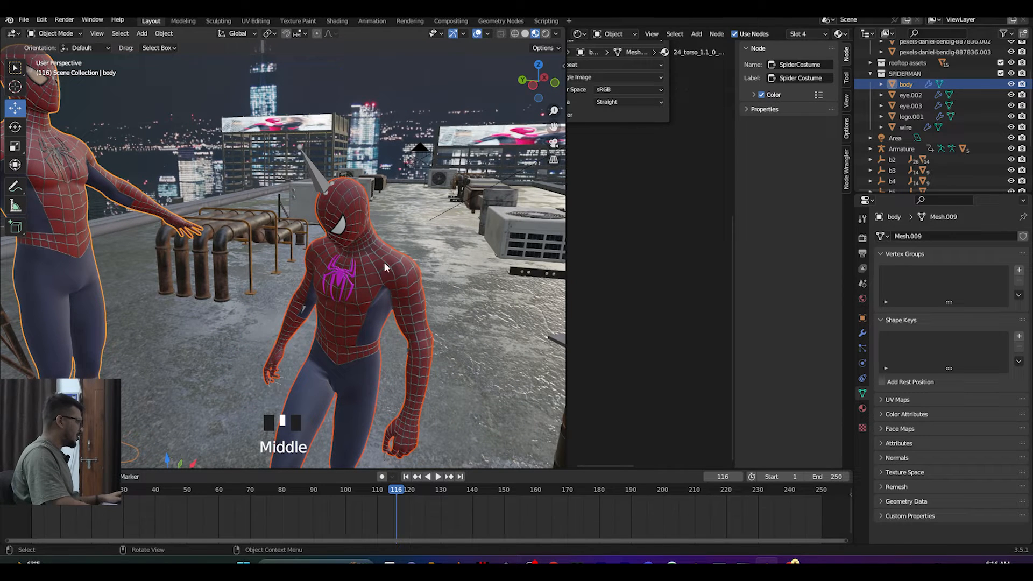
pyautogui.click(339, 278)
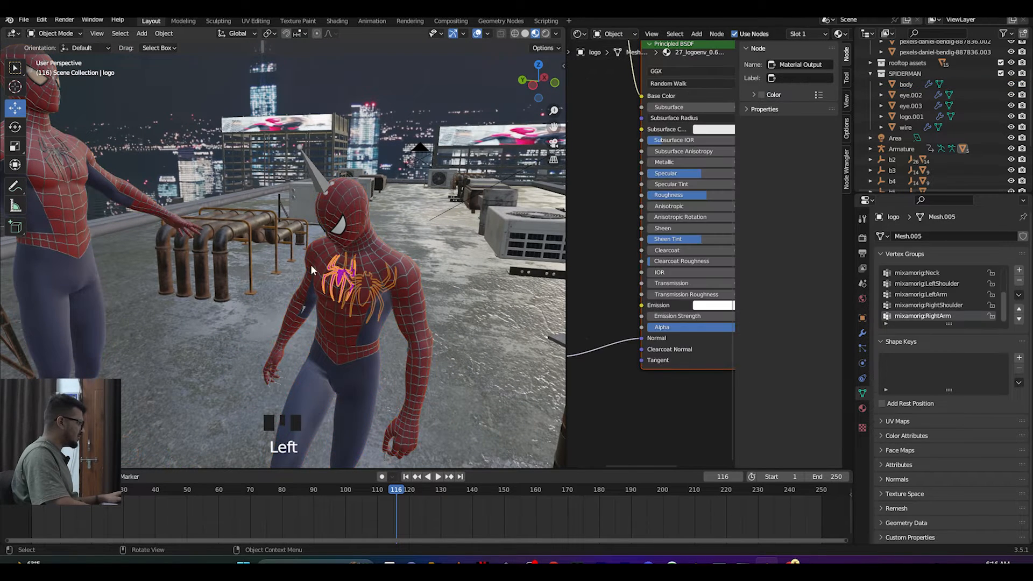
pyautogui.keyDown('shift'); pyautogui.click(59, 156); pyautogui.keyUp('shift')
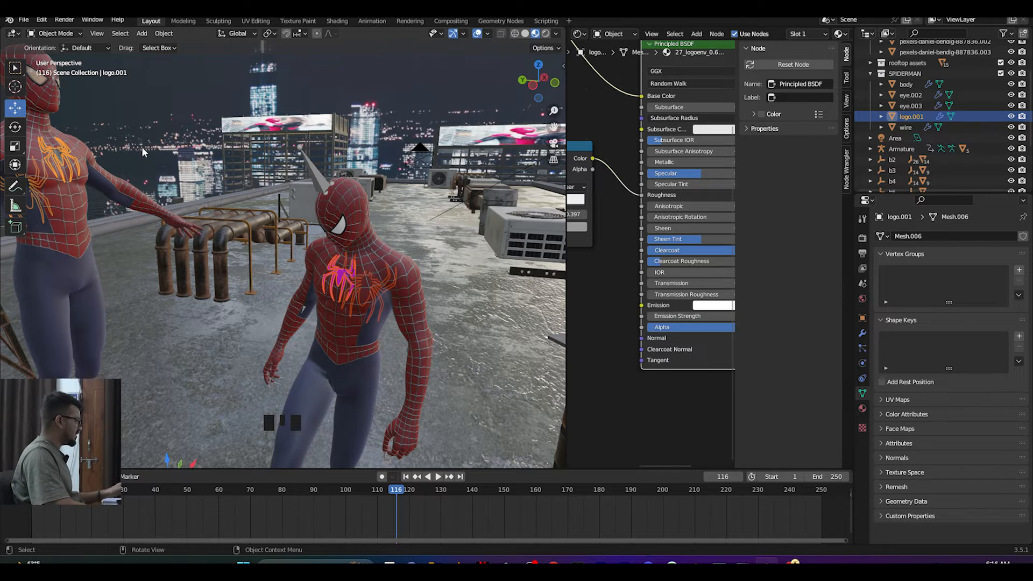
pyautogui.hotkey('ctrl', 'l')
pyautogui.click(69, 156)
# Step: Select all parts of the original model, from body to wire, move them off the roof beside the building, and save the file
pyautogui.moveTo(193, 249); pyautogui.dragTo(54, 250, button='middle')
pyautogui.scroll(-7, 327, 322)
pyautogui.moveTo(329, 326); pyautogui.dragTo(368, 211, button='middle')
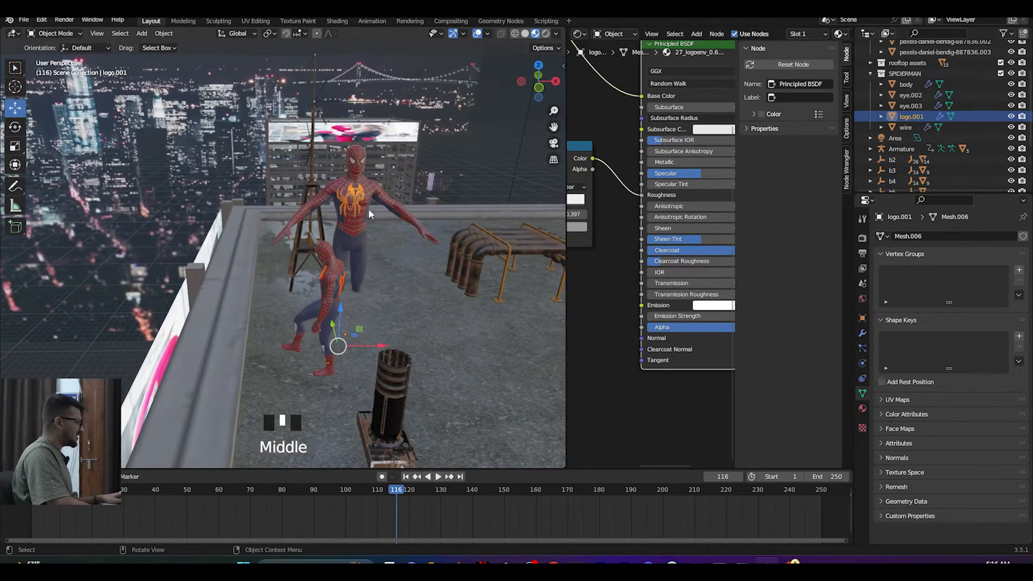
pyautogui.click(906, 84)
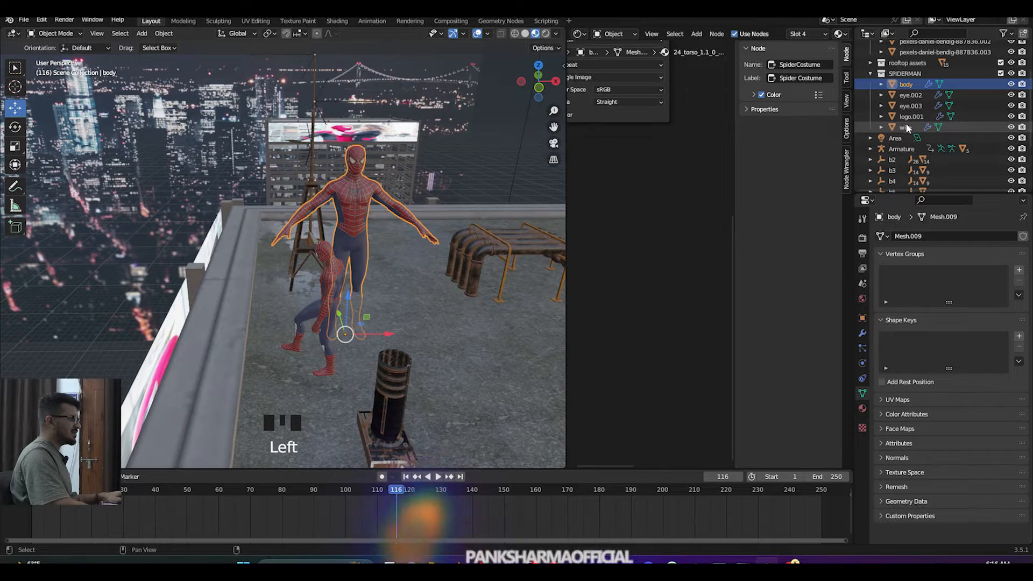
pyautogui.keyDown('shift'); pyautogui.click(905, 128); pyautogui.keyUp('shift')
pyautogui.scroll(-2, 376, 296)
pyautogui.moveTo(398, 296); pyautogui.dragTo(331, 302, button='middle')
pyautogui.scroll(-5, 331, 302)
pyautogui.moveTo(249, 277); pyautogui.dragTo(408, 289)
pyautogui.moveTo(422, 295); pyautogui.dragTo(370, 268, button='middle')
pyautogui.moveTo(428, 292); pyautogui.dragTo(463, 368)
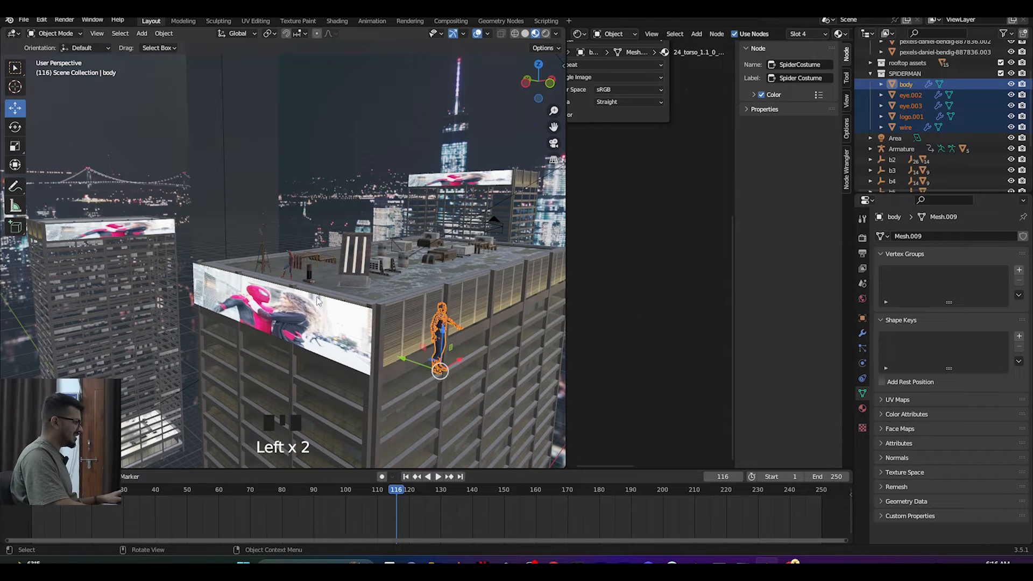
pyautogui.hotkey('ctrl', 's')
# Step: View the scene through the camera, save the file, and switch the viewport to Rendered shading
pyautogui.scroll(5, 296, 284)
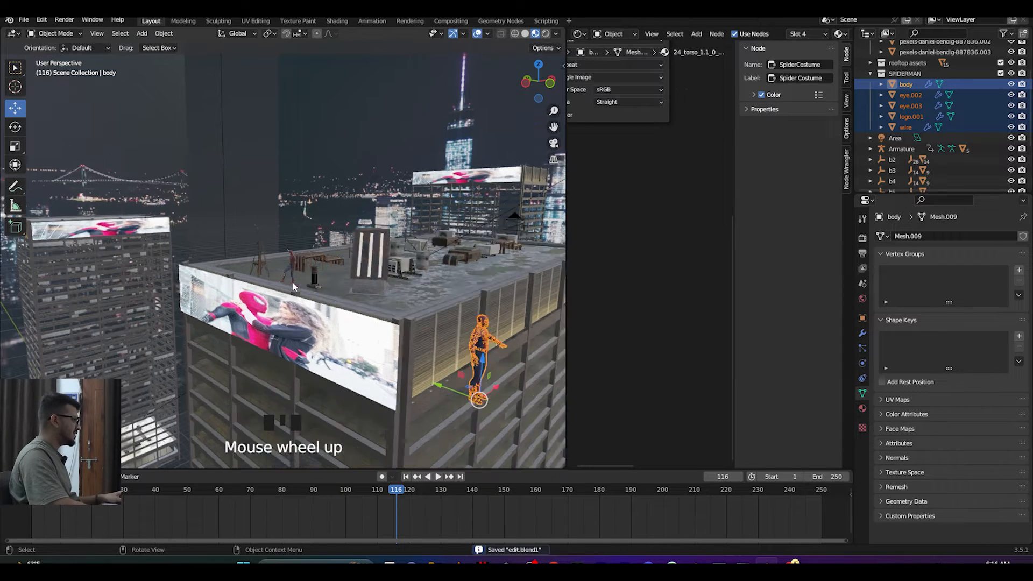
pyautogui.press('KP_0')
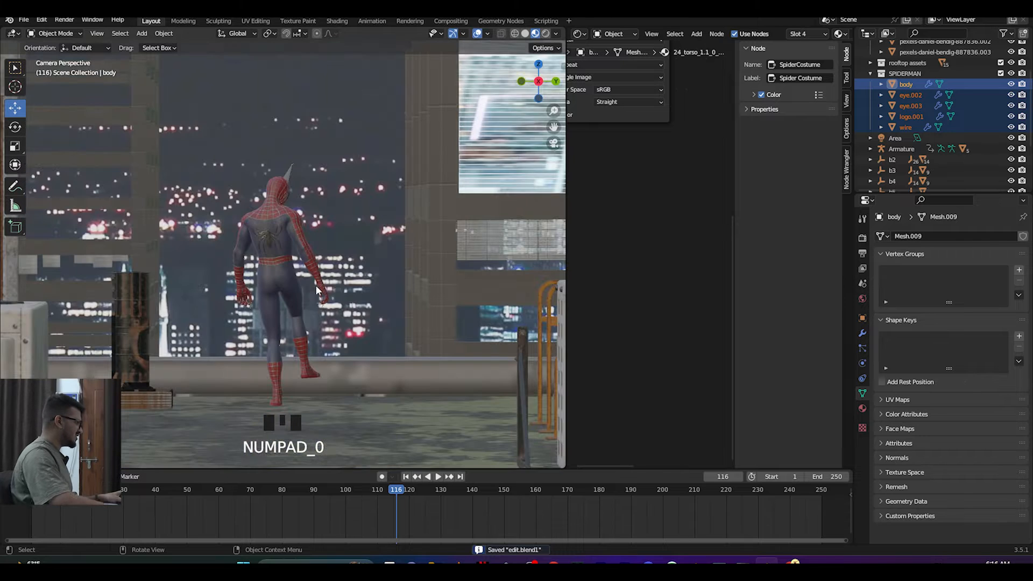
pyautogui.scroll(-5, 339, 278)
pyautogui.scroll(-6, 340, 278)
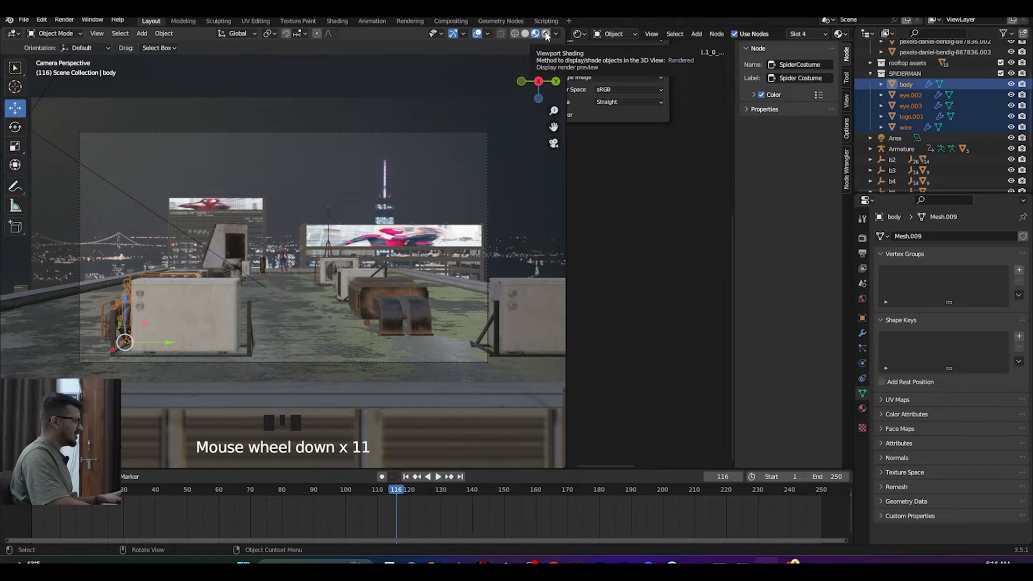
pyautogui.hotkey('ctrl', 's')
pyautogui.click(387, 195)
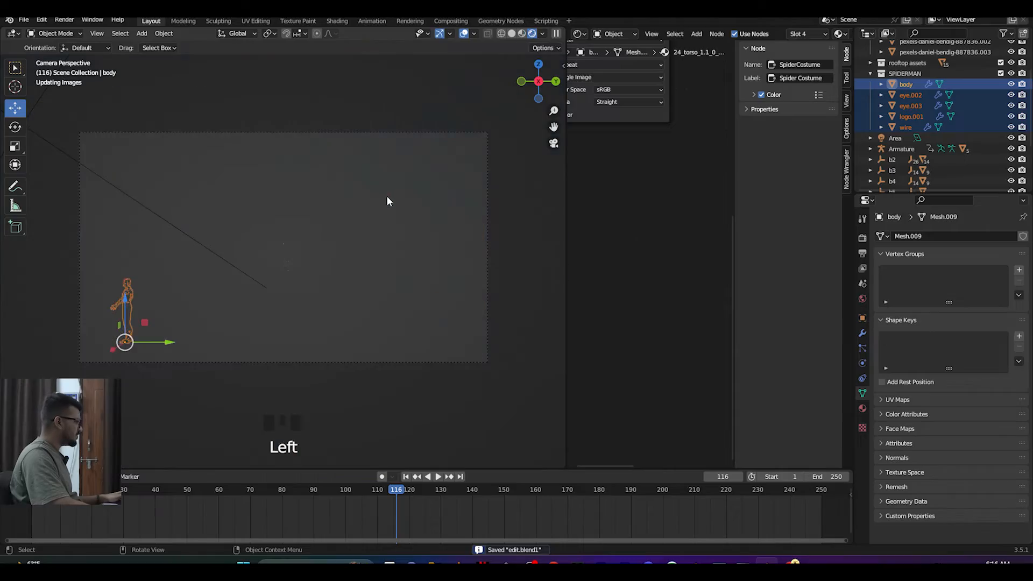
pyautogui.scroll(6, 361, 258)
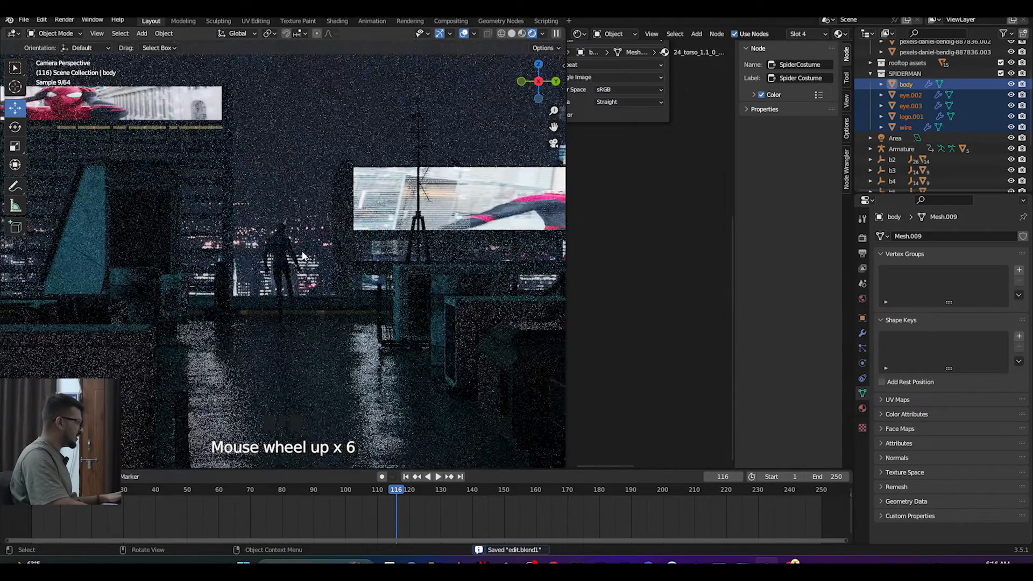
# Step: Examine how the Spider-Man character and the surrounding roof are lit in the rendered preview
pyautogui.moveTo(283, 217)
pyautogui.mouseDown(button='middle')
pyautogui.moveTo(348, 249)
pyautogui.moveTo(281, 246)
pyautogui.moveTo(270, 230)
pyautogui.mouseUp(button='middle')
pyautogui.scroll(8, 333, 258)
pyautogui.press('KP_0')
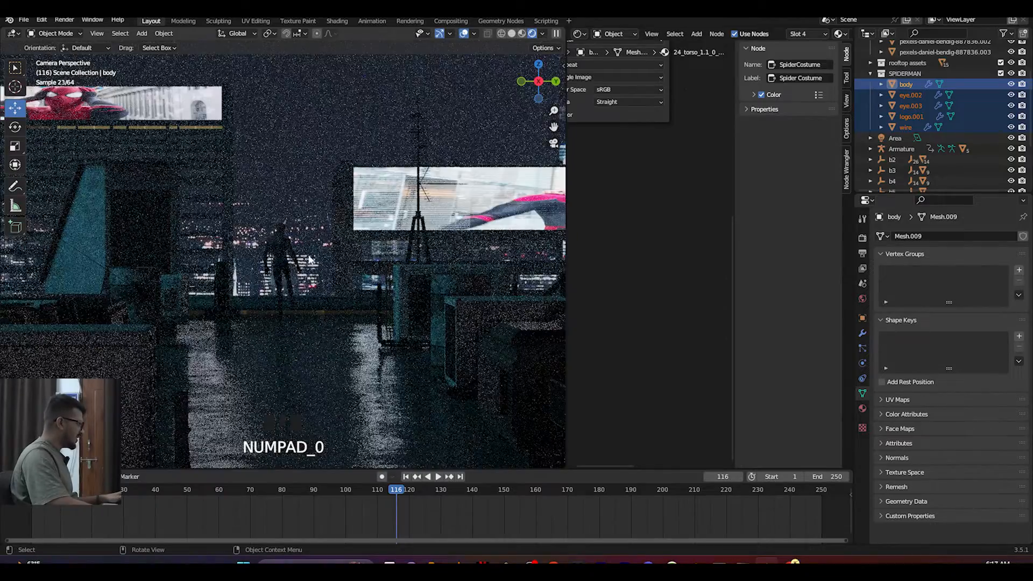
pyautogui.scroll(5, 314, 215)
pyautogui.moveTo(366, 202); pyautogui.dragTo(400, 232, button='middle')
pyautogui.press('KP_0')
pyautogui.scroll(6, 311, 278)
pyautogui.scroll(1, 371, 285)
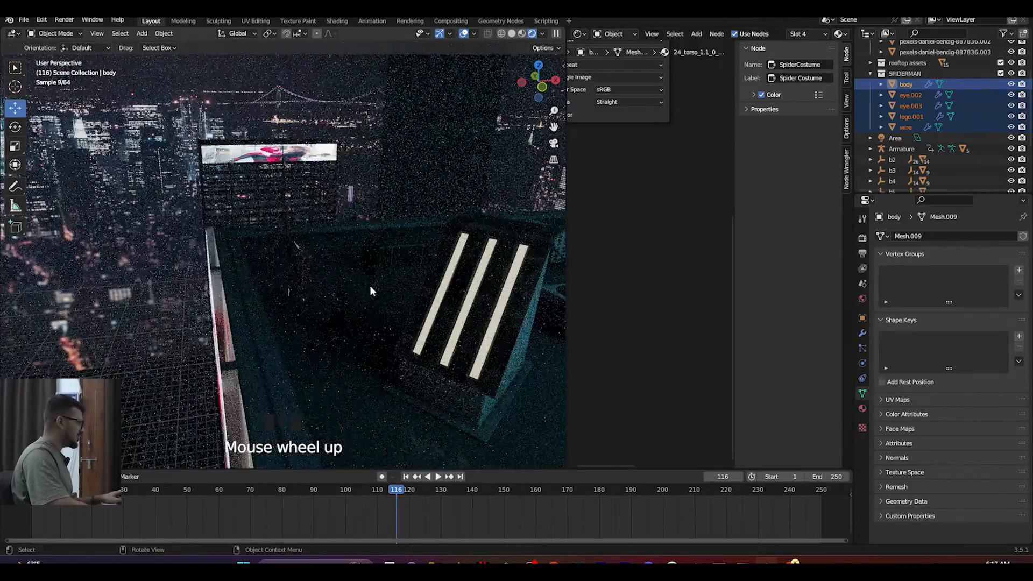
# Step: Add a point light and raise it from the building's base to roof height
pyautogui.scroll(-3, 368, 218)
pyautogui.hotkey('shift', 'a')
pyautogui.moveTo(368, 218)
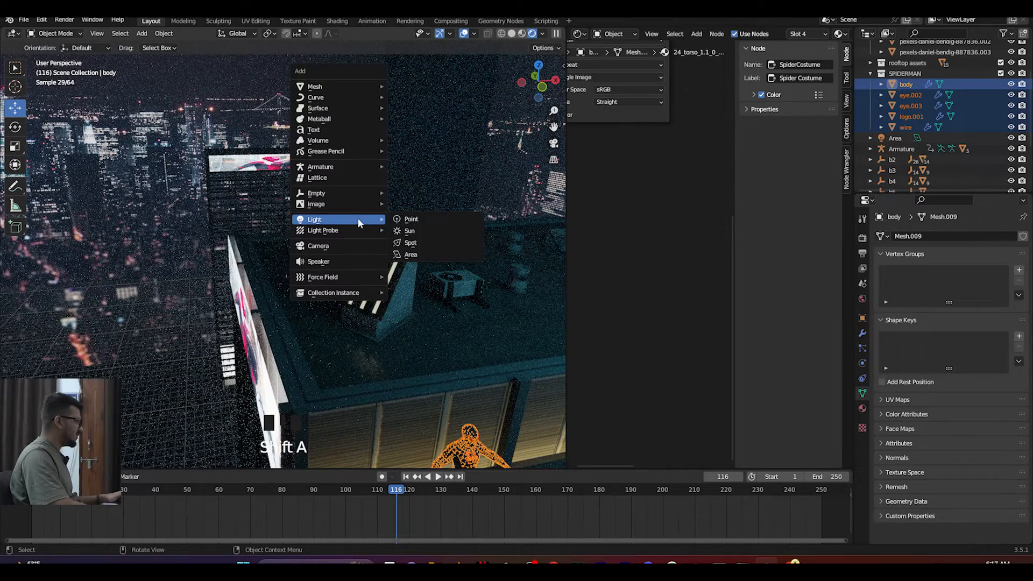
pyautogui.click(409, 219)
pyautogui.scroll(-10, 457, 299)
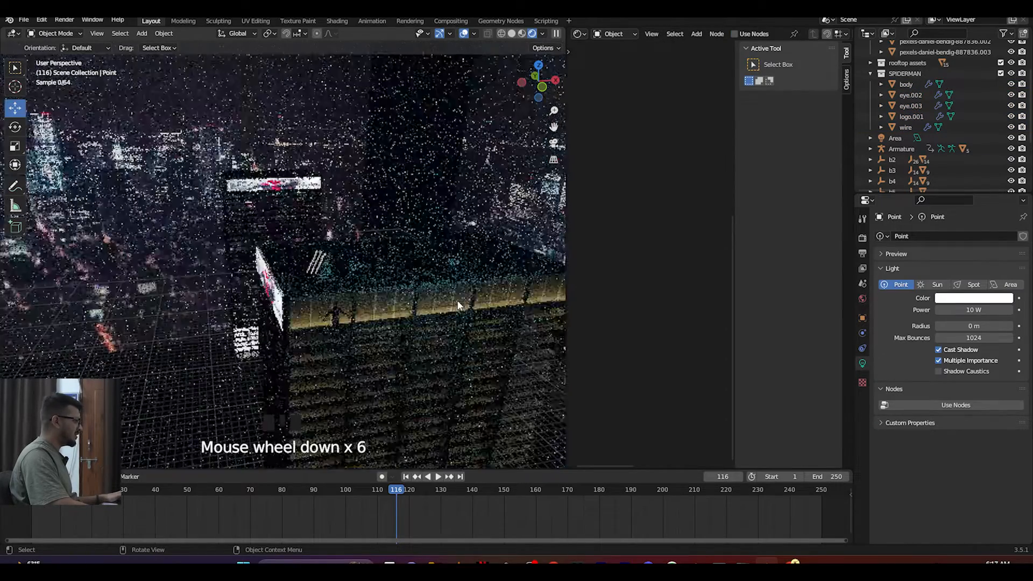
pyautogui.moveTo(315, 389); pyautogui.dragTo(315, 215)
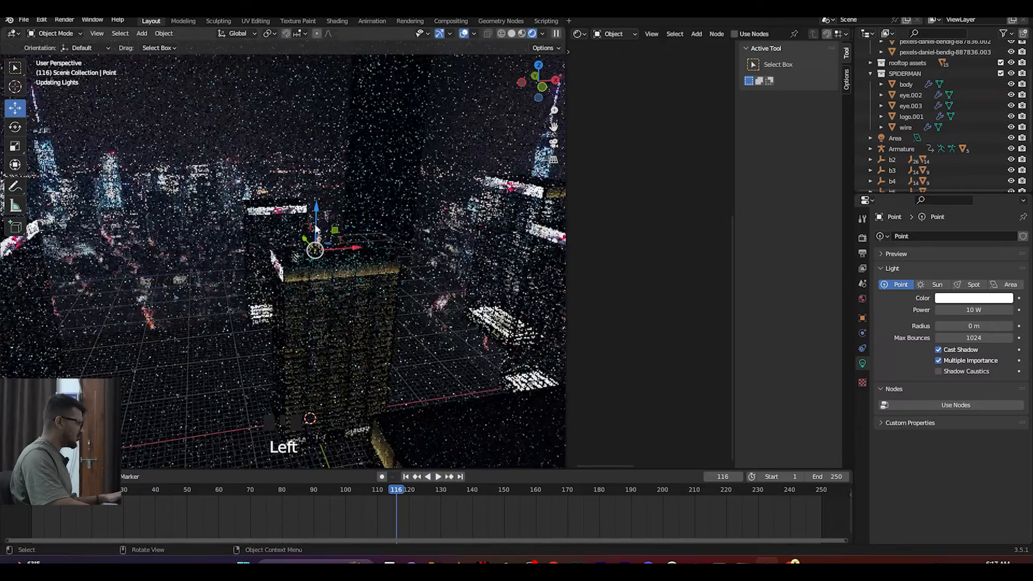
# Step: Position the point light beside the Spider-Man character, slightly above head height, near the roof edge
pyautogui.scroll(8, 345, 250)
pyautogui.moveTo(344, 250); pyautogui.dragTo(323, 322, button='middle')
pyautogui.moveTo(473, 245); pyautogui.dragTo(325, 242)
pyautogui.scroll(6, 301, 257)
pyautogui.moveTo(307, 258); pyautogui.dragTo(103, 279, button='middle')
pyautogui.moveTo(102, 278); pyautogui.dragTo(268, 206)
pyautogui.moveTo(226, 246); pyautogui.dragTo(159, 253, button='middle')
pyautogui.scroll(4, 250, 272)
pyautogui.moveTo(249, 273); pyautogui.dragTo(257, 246, button='middle')
pyautogui.moveTo(257, 244); pyautogui.dragTo(272, 281)
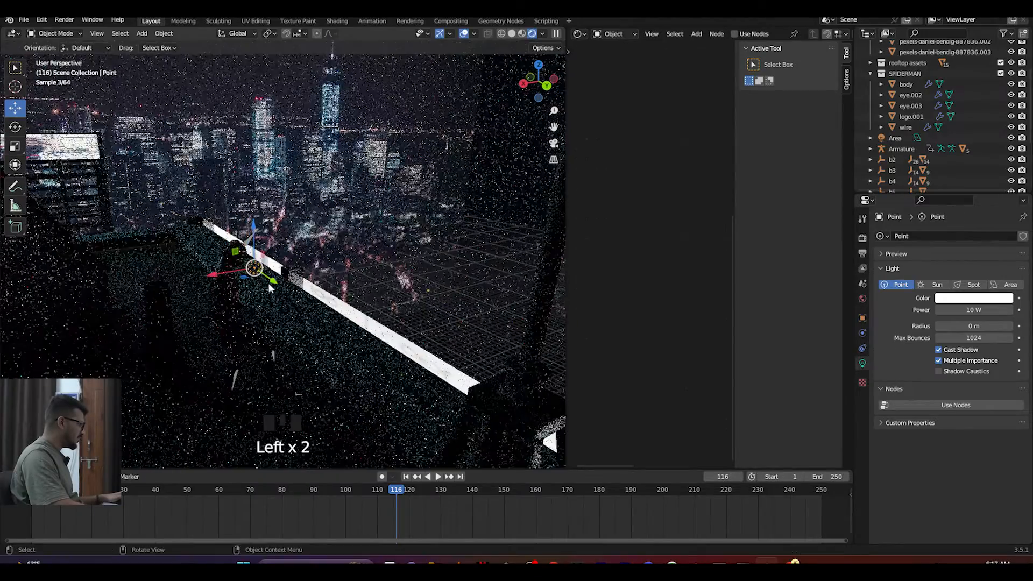
pyautogui.moveTo(273, 281); pyautogui.dragTo(312, 276, button='middle')
# Step: Return to the camera view with overlays and gizmos hidden, and examine the point light's effect on the character
pyautogui.press('KP_0')
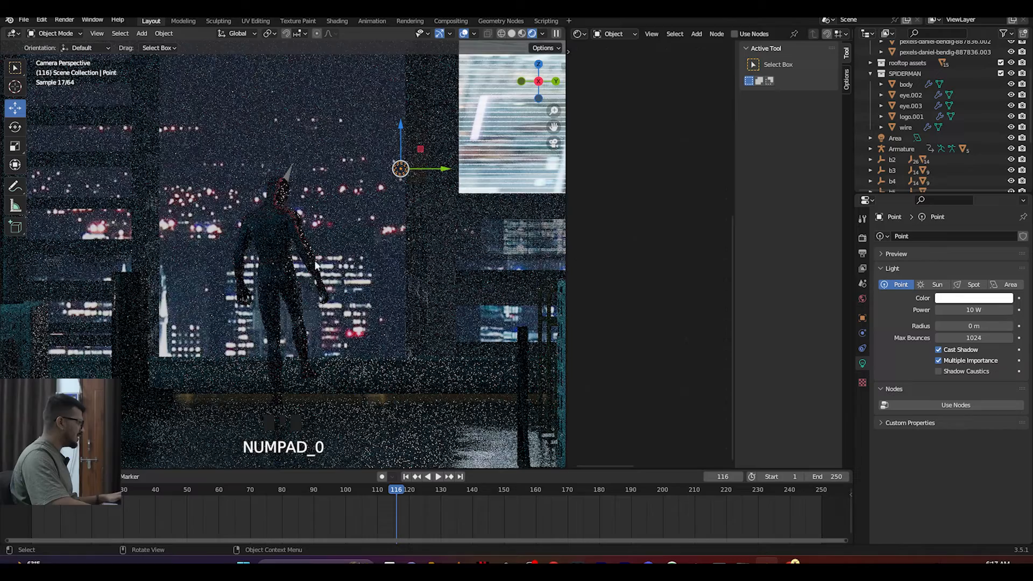
pyautogui.scroll(-5, 347, 240)
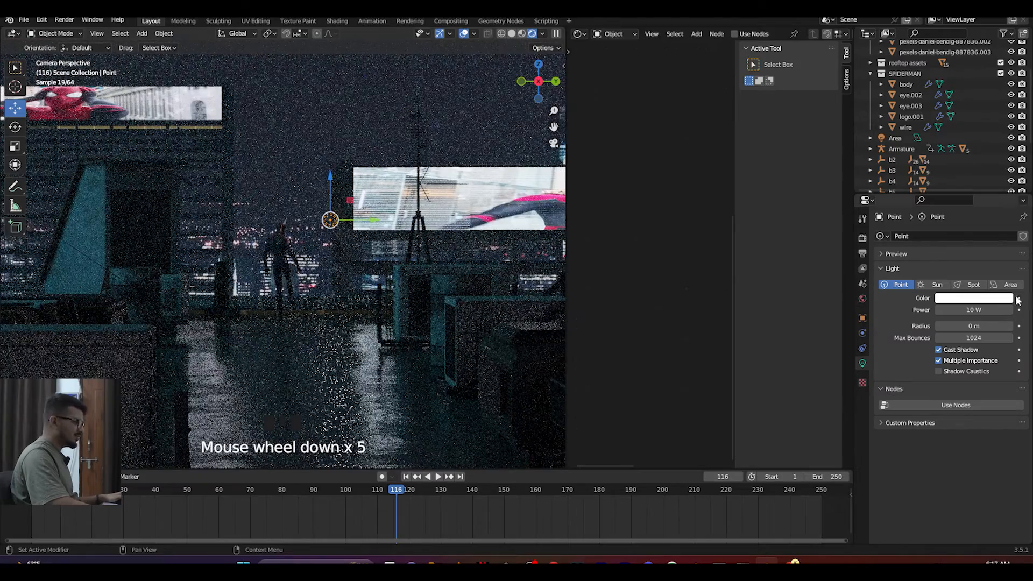
pyautogui.scroll(-2, 375, 250)
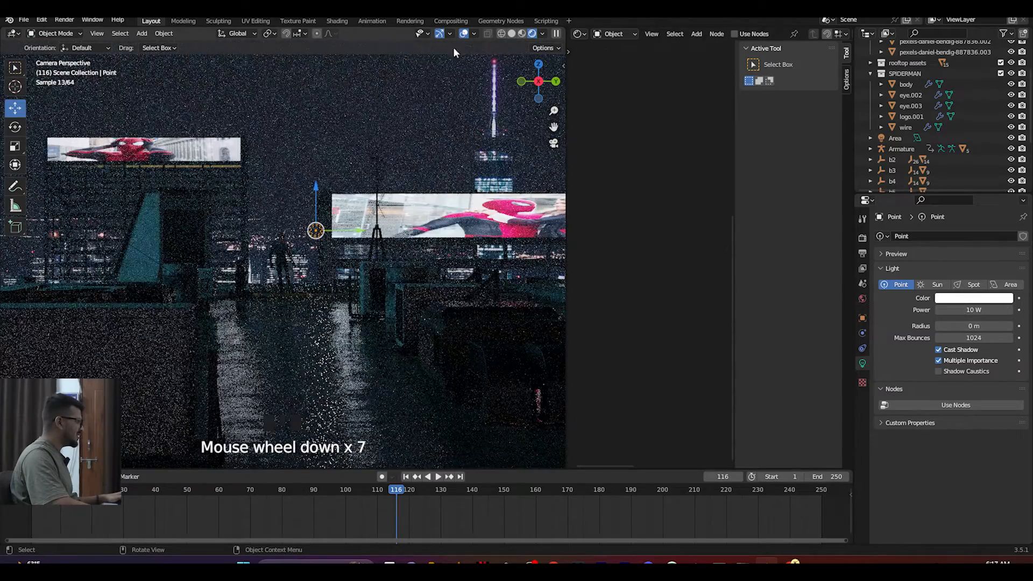
pyautogui.click(440, 33)
pyautogui.scroll(-2, 344, 215)
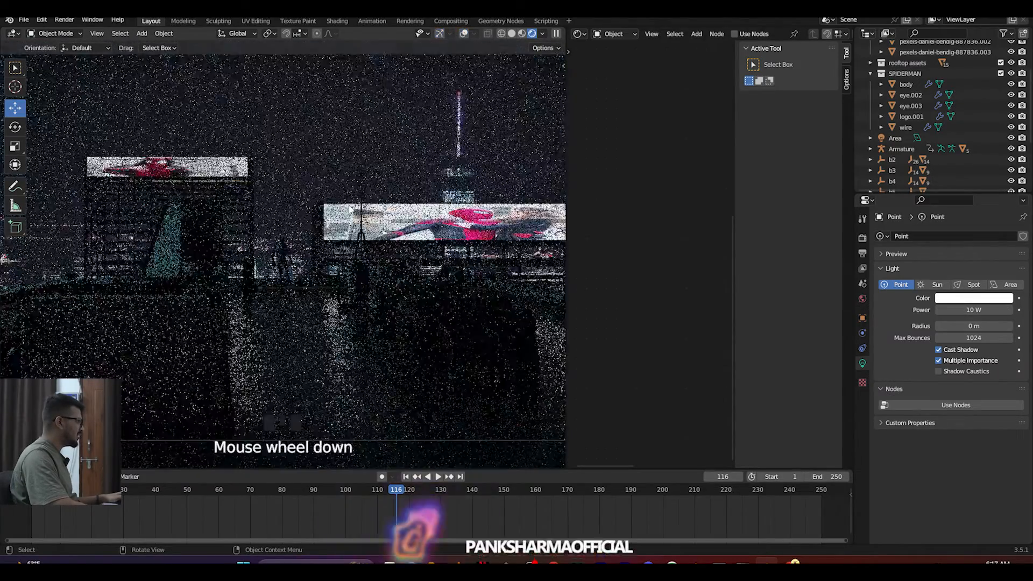
pyautogui.scroll(7, 334, 237)
pyautogui.scroll(2, 334, 237)
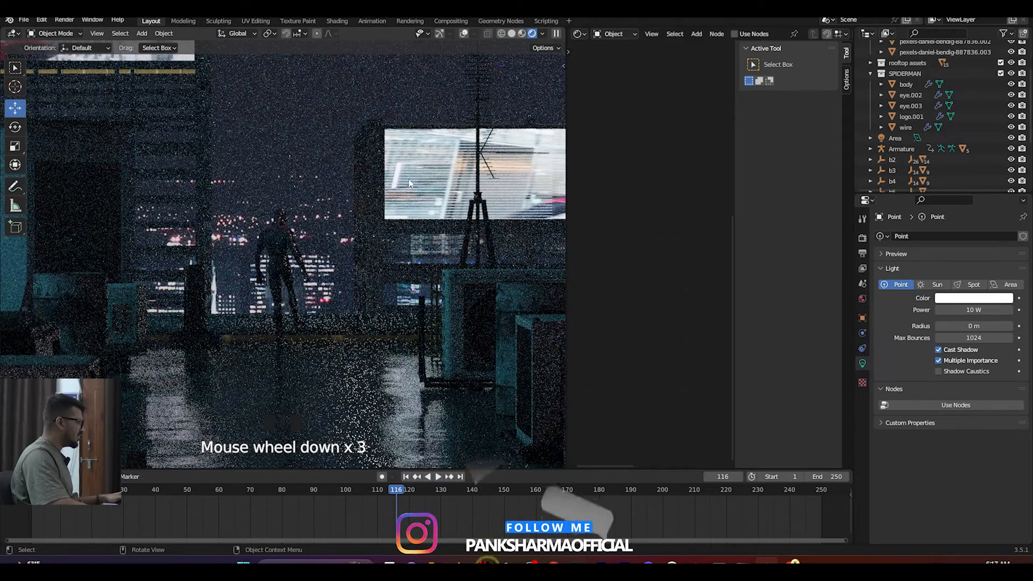
pyautogui.scroll(-1, 280, 233)
pyautogui.scroll(-3, 279, 233)
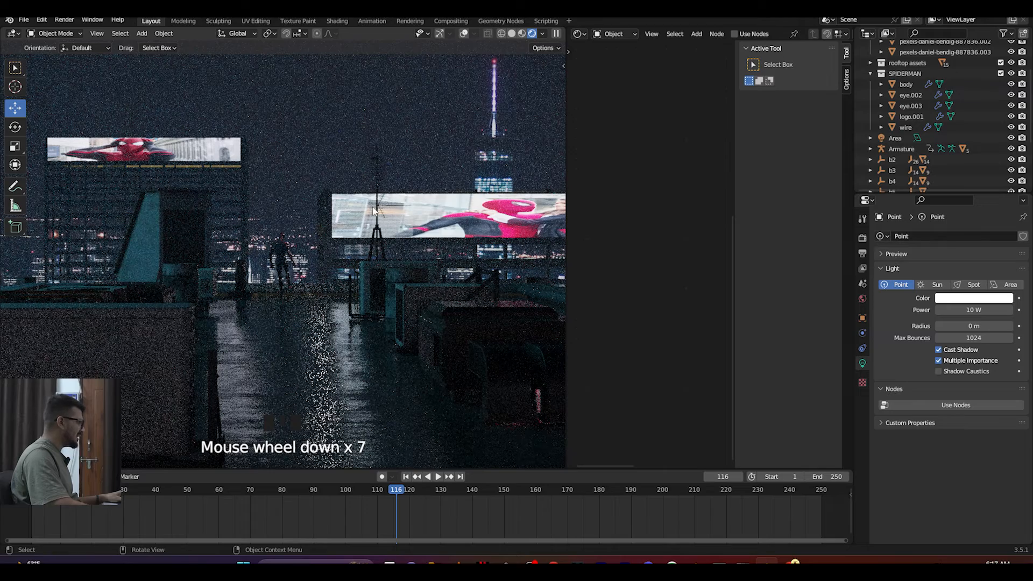
pyautogui.scroll(7, 354, 257)
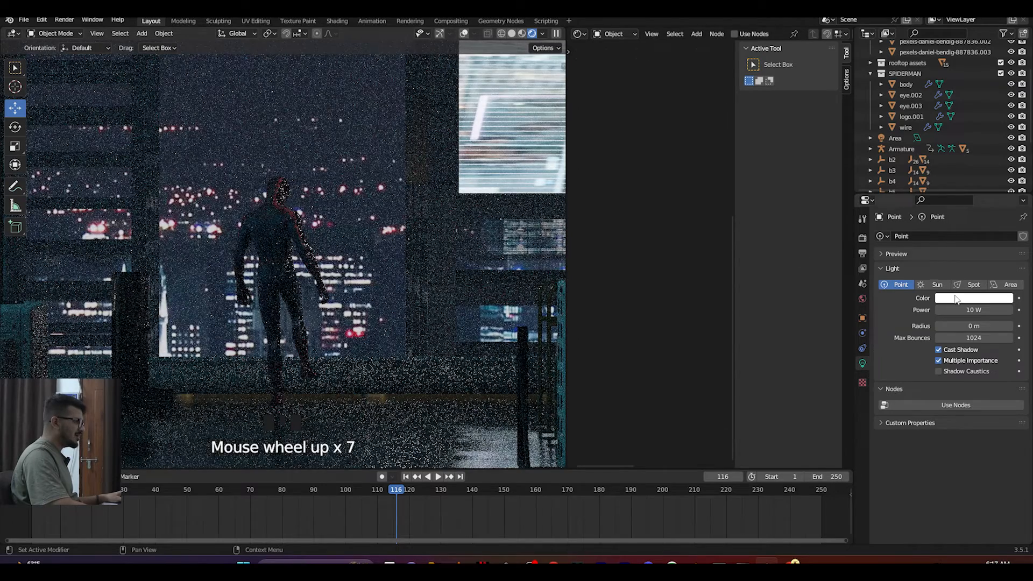
# Step: Set the point light's color to cyan, with hue 0.506 and saturation 0.858, and check it in the camera view
pyautogui.click(963, 298)
pyautogui.click(957, 169)
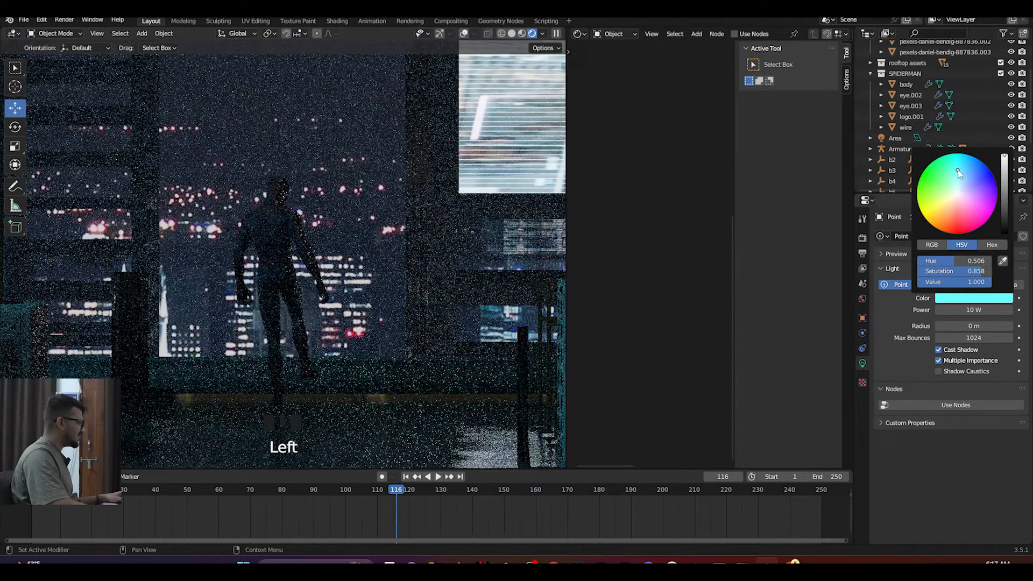
pyautogui.scroll(-7, 416, 263)
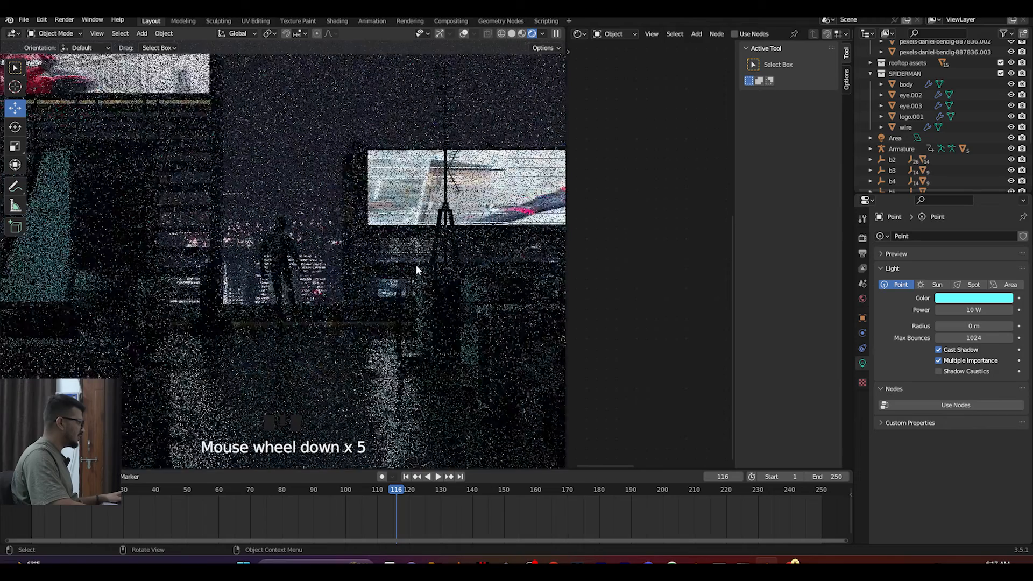
# Step: Enable viewport denoising for Cycles and examine the character and the whole camera shot
pyautogui.click(862, 237)
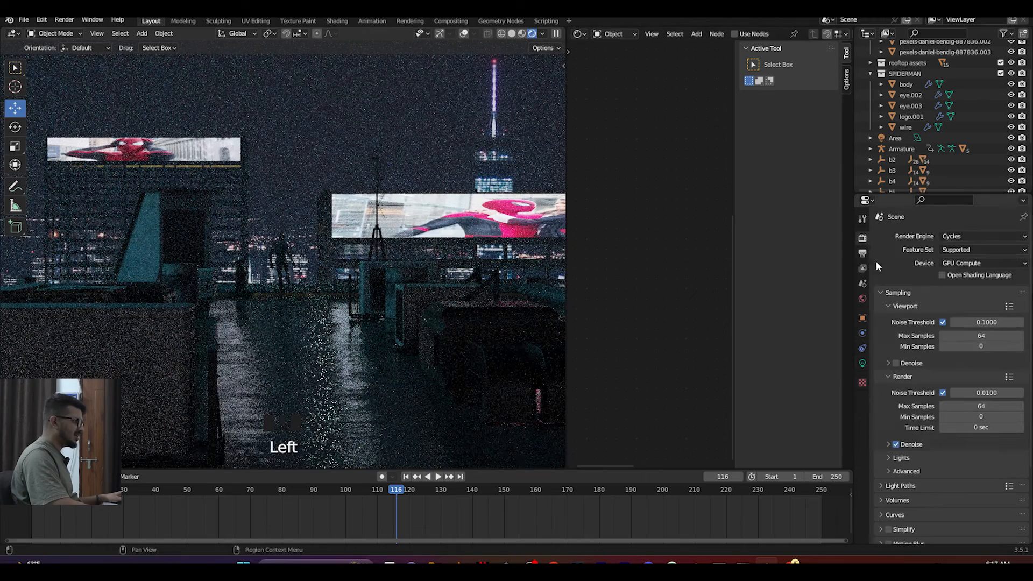
pyautogui.click(896, 363)
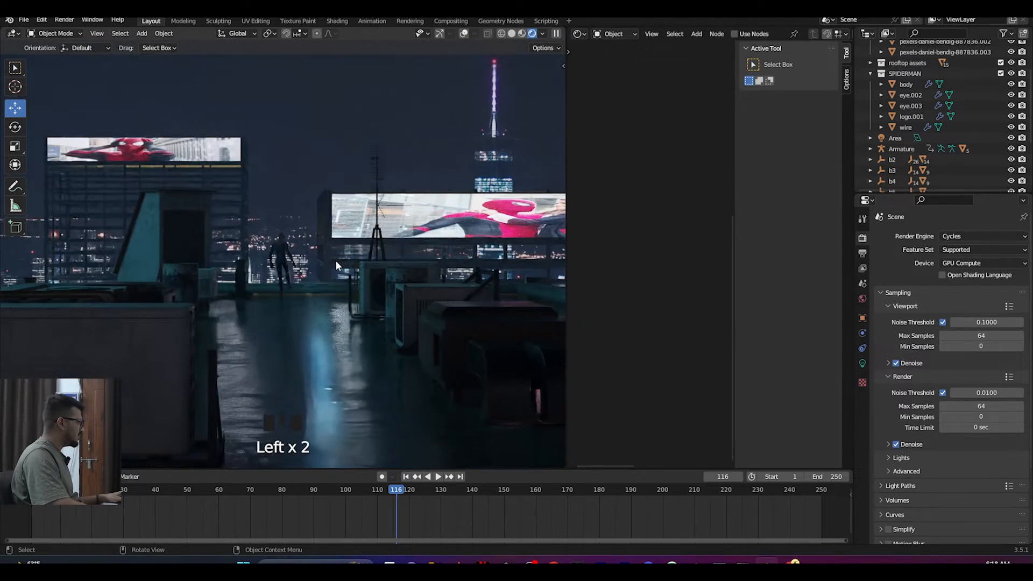
pyautogui.scroll(6, 335, 265)
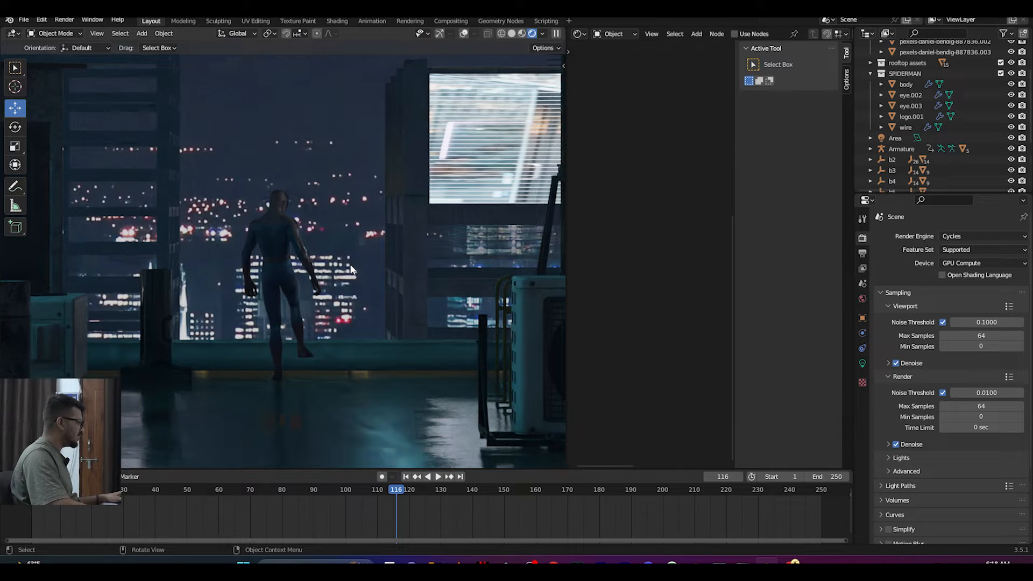
pyautogui.scroll(-5, 350, 265)
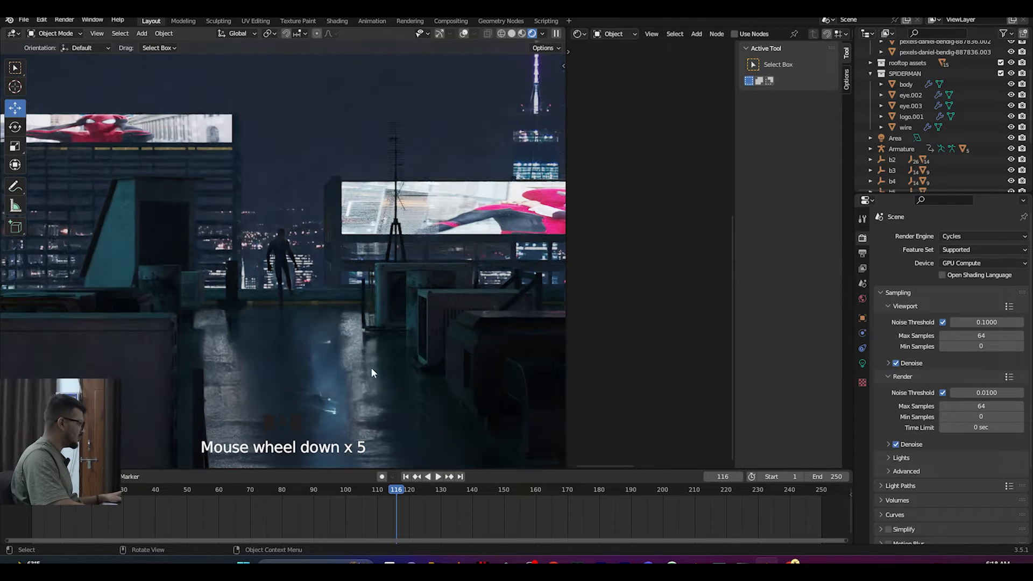
pyautogui.scroll(-4, 321, 349)
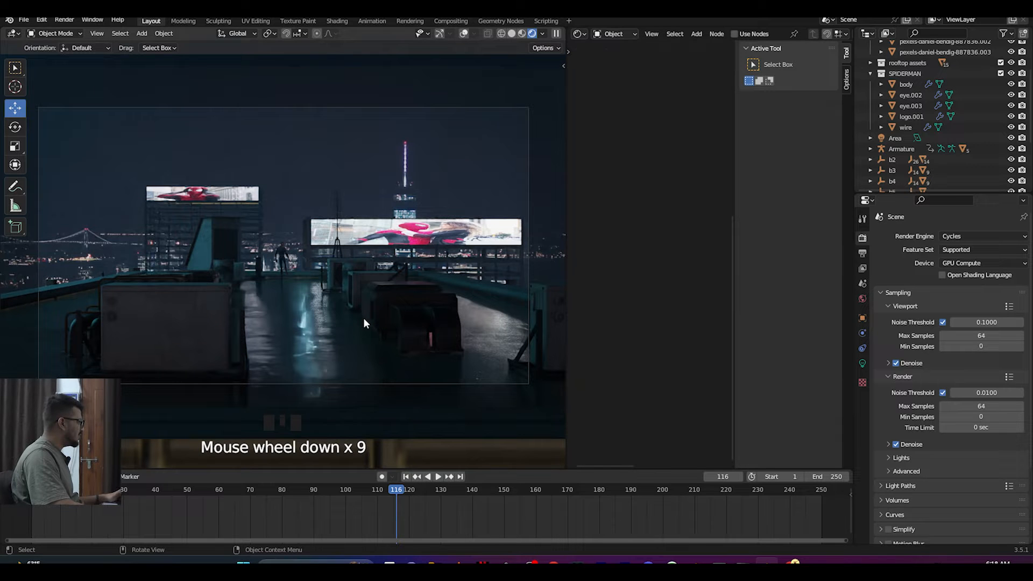
# Step: Enlarge the node editor and set the roughness of the rooftop floor plane's material to 0.250
pyautogui.click(299, 314)
pyautogui.moveTo(566, 130); pyautogui.dragTo(500, 181)
pyautogui.moveTo(564, 214)
pyautogui.mouseDown(button='middle')
pyautogui.moveTo(635, 202)
pyautogui.moveTo(574, 208)
pyautogui.mouseUp(button='middle')
pyautogui.click(643, 187)
pyautogui.moveTo(644, 187)
pyautogui.mouseDown()
pyautogui.moveTo(674, 187)
pyautogui.moveTo(661, 187)
pyautogui.mouseUp()
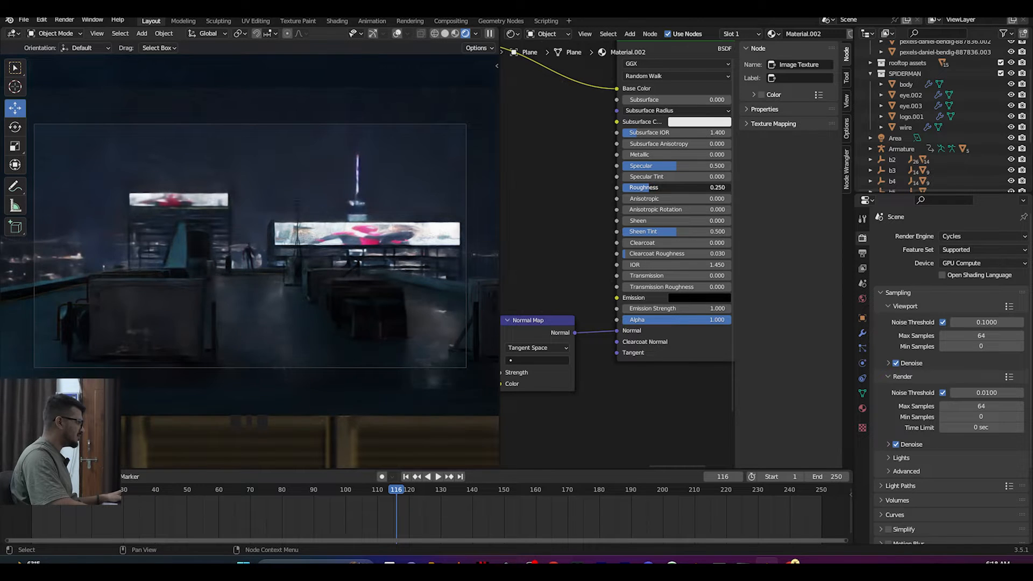
# Step: Move the black stop of the color ramp driving the floor's normal map strength to 0.459 and save the file
pyautogui.moveTo(521, 276); pyautogui.dragTo(667, 229, button='middle')
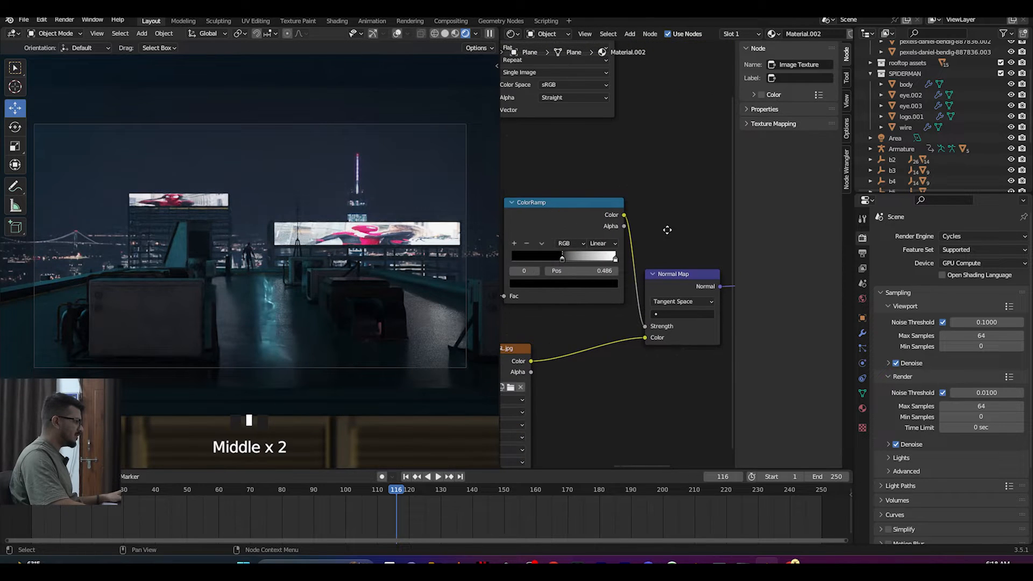
pyautogui.moveTo(564, 259)
pyautogui.mouseDown()
pyautogui.moveTo(591, 258)
pyautogui.moveTo(520, 263)
pyautogui.moveTo(560, 259)
pyautogui.mouseUp()
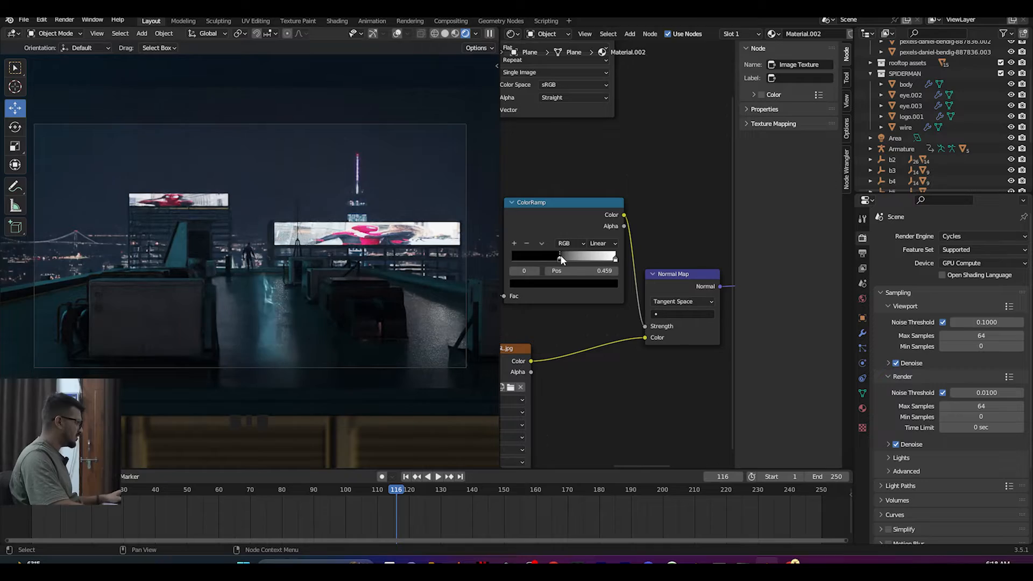
pyautogui.hotkey('ctrl', 's')
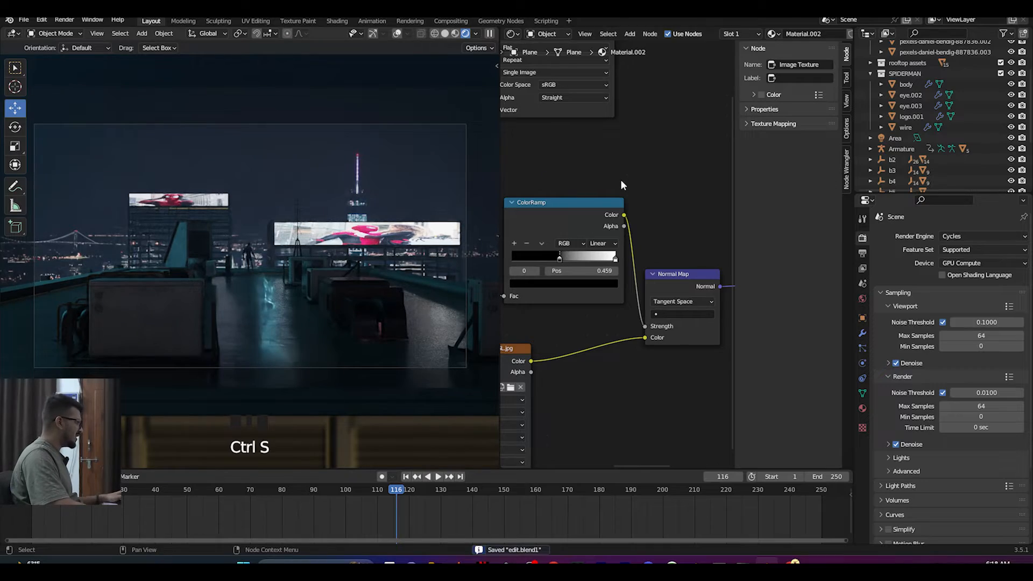
# Step: Disable viewport denoising, look over the rooftop from a free angle, and return to the camera view
pyautogui.click(895, 362)
pyautogui.moveTo(255, 243)
pyautogui.mouseDown(button='middle')
pyautogui.moveTo(237, 259)
pyautogui.moveTo(249, 241)
pyautogui.mouseUp(button='middle')
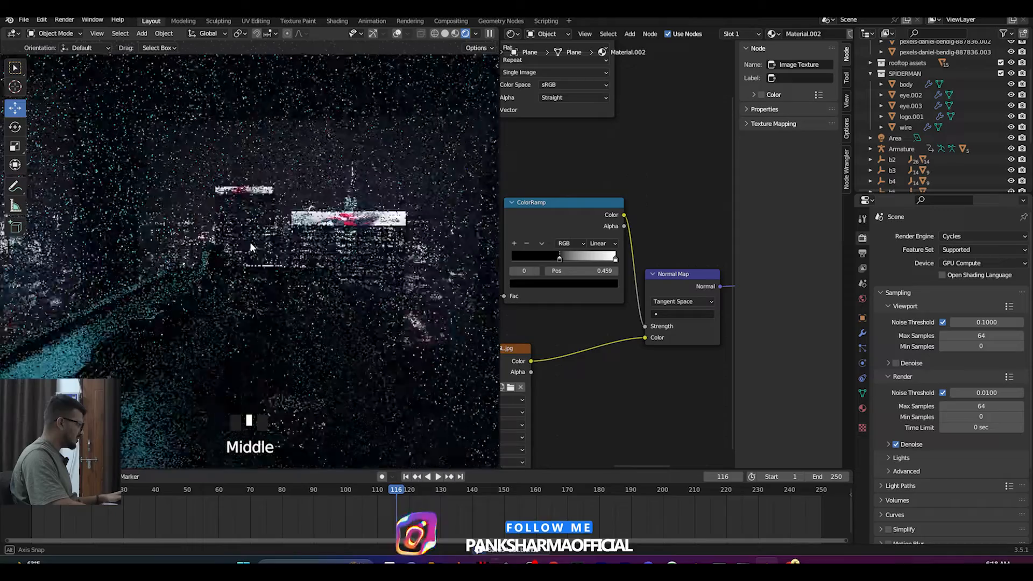
pyautogui.scroll(2, 189, 321)
pyautogui.moveTo(189, 320)
pyautogui.mouseDown(button='middle')
pyautogui.moveTo(208, 299)
pyautogui.moveTo(185, 308)
pyautogui.mouseUp(button='middle')
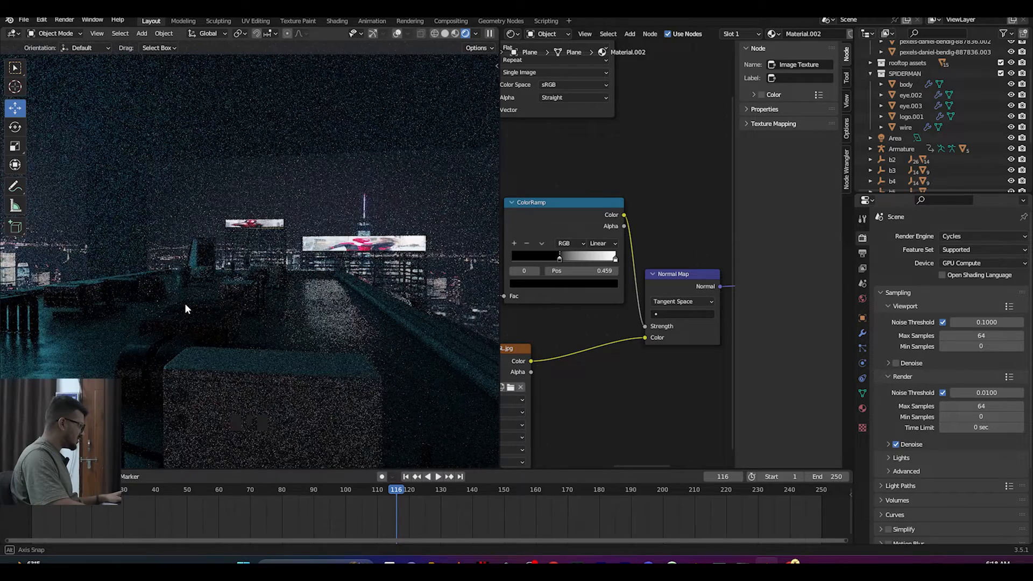
pyautogui.press('KP_0')
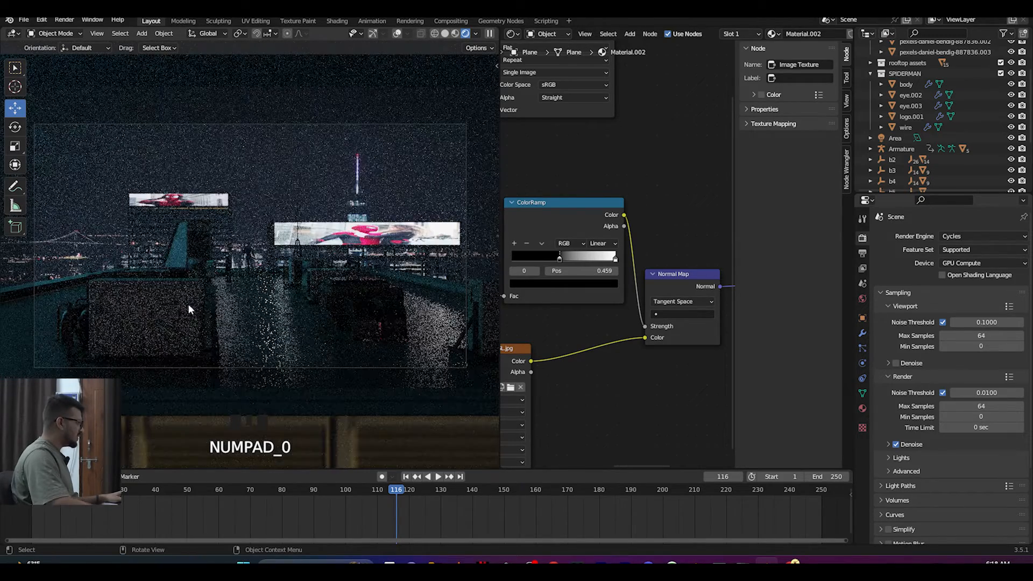
# Step: Set the camera's passepartout to 1.000, hide the overlays and gizmos again, and save the file
pyautogui.click(396, 33)
pyautogui.click(372, 34)
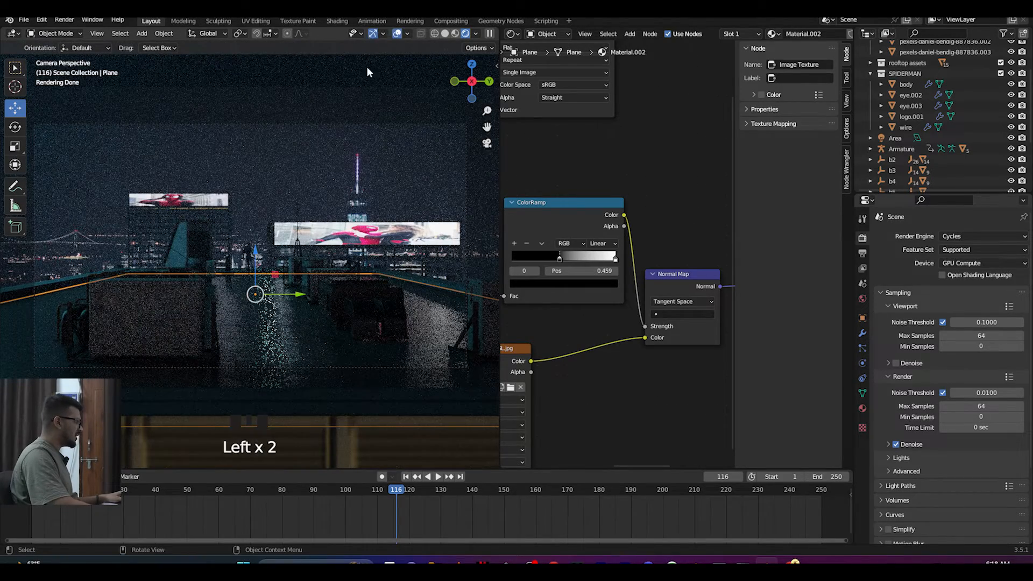
pyautogui.click(350, 125)
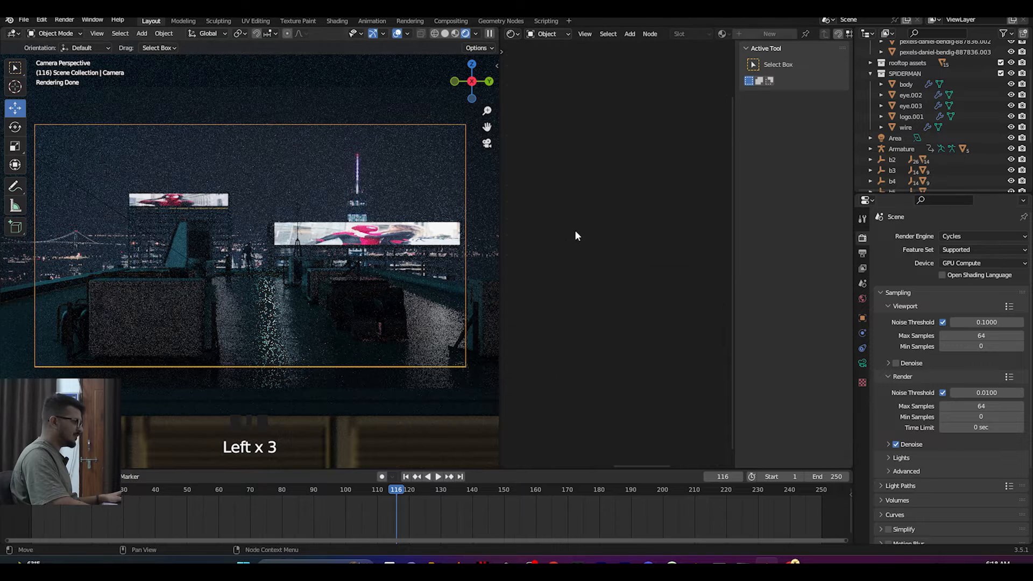
pyautogui.click(862, 364)
pyautogui.scroll(-4, 880, 371)
pyautogui.click(881, 329)
pyautogui.moveTo(969, 407); pyautogui.dragTo(1011, 408)
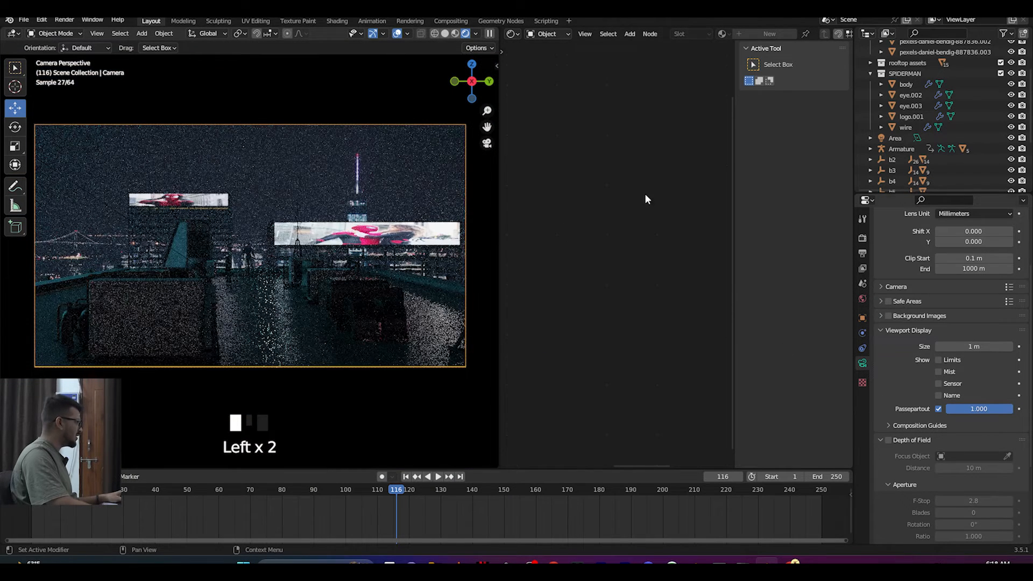
pyautogui.click(397, 34)
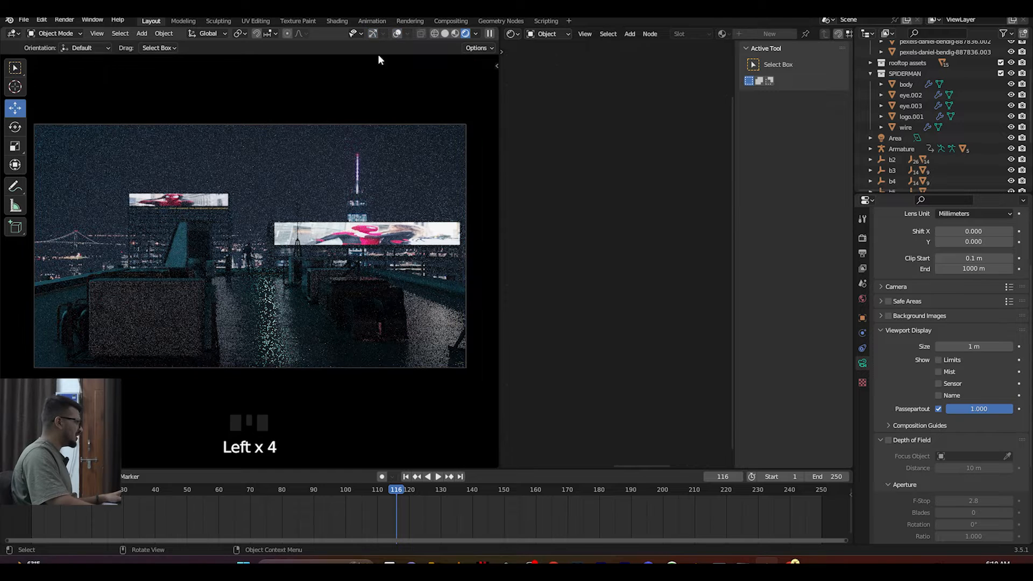
pyautogui.hotkey('ctrl', 's')
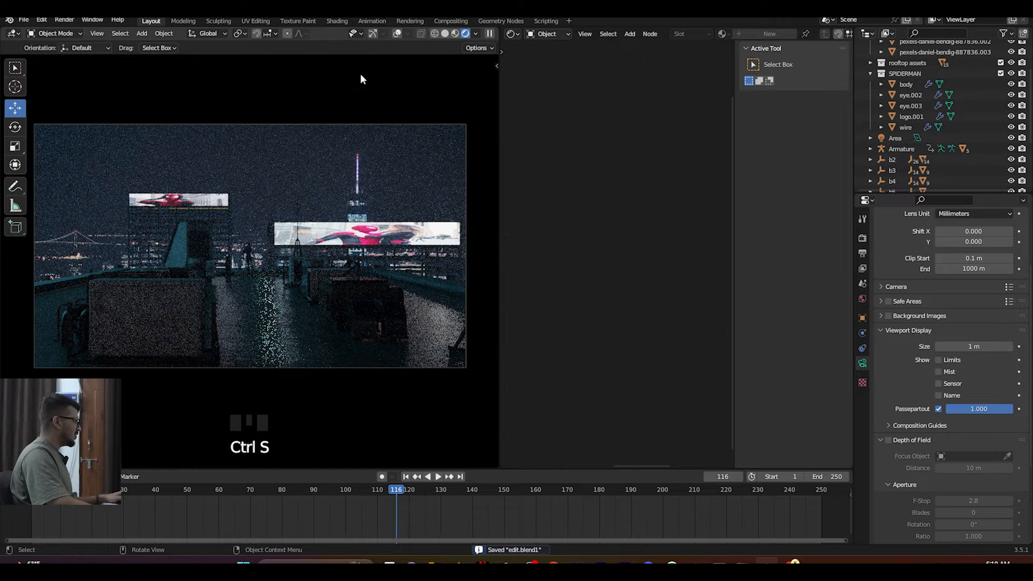
# Step: With overlays and gizmos shown, move the camera along the X axis closer to the character and save the file
pyautogui.click(372, 33)
pyautogui.click(397, 33)
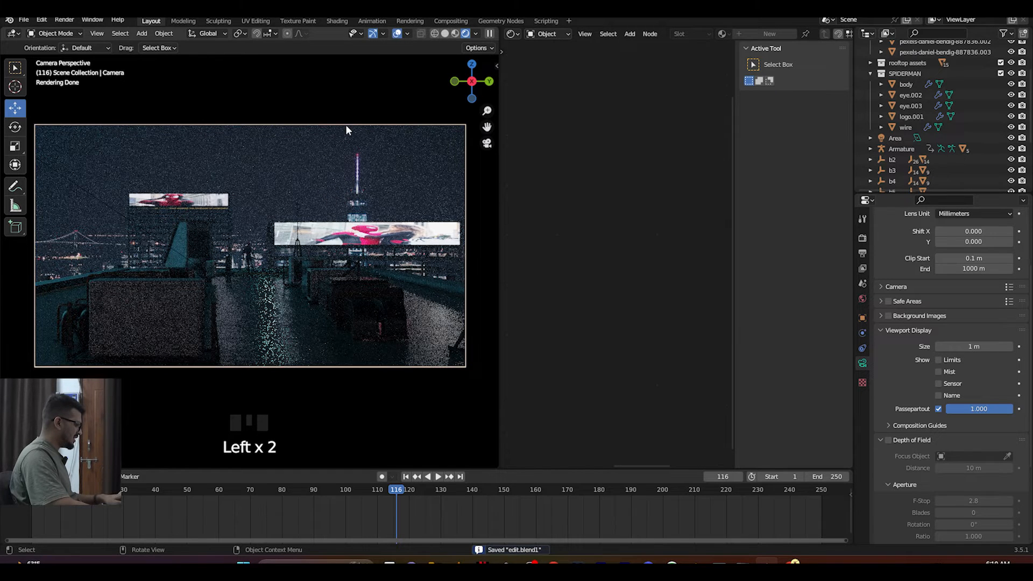
pyautogui.press('g')
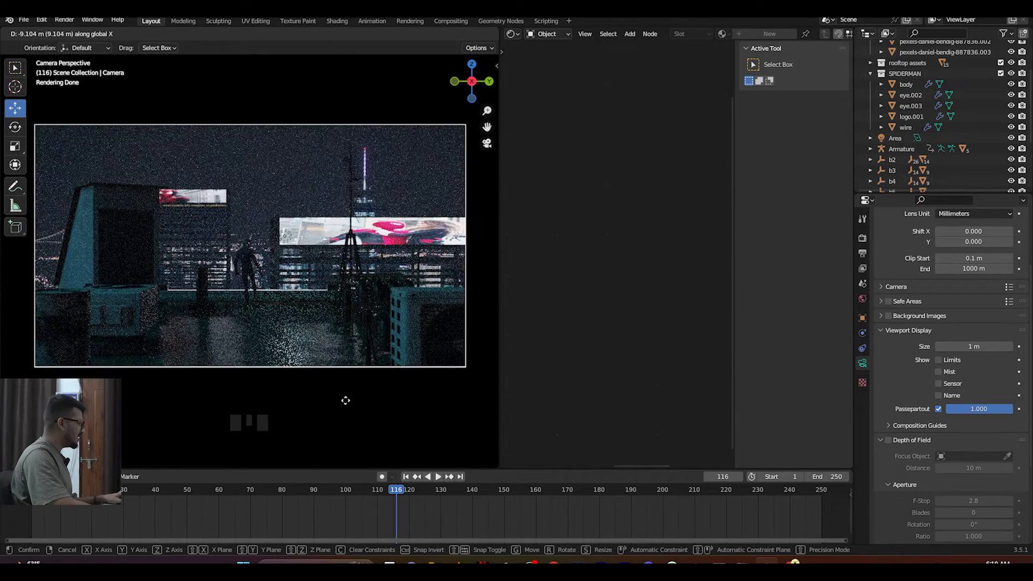
pyautogui.click(346, 412)
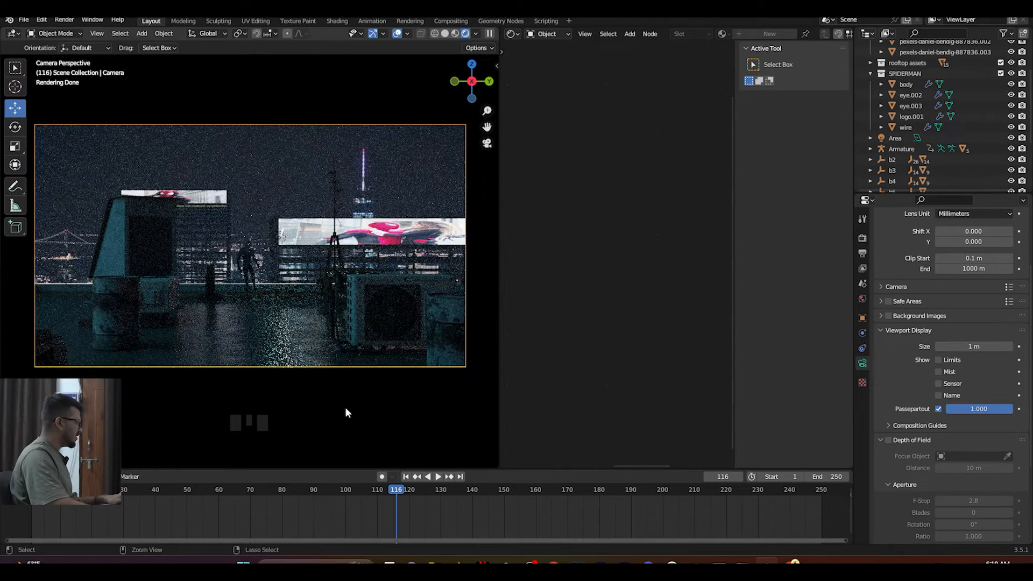
pyautogui.hotkey('ctrl', 's')
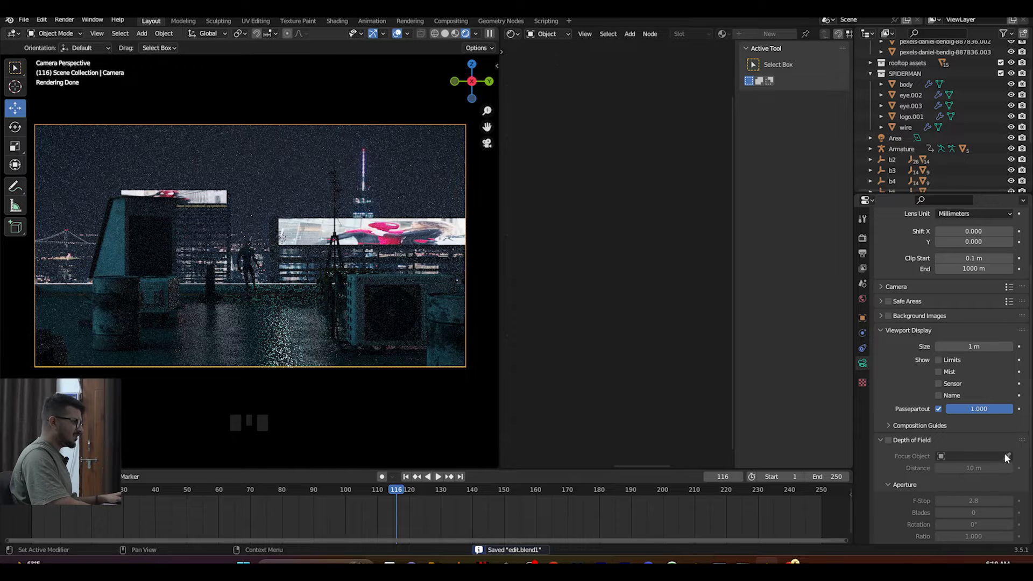
# Step: Enable depth of field on the camera and pick the character's BODY as the focus object
pyautogui.click(887, 440)
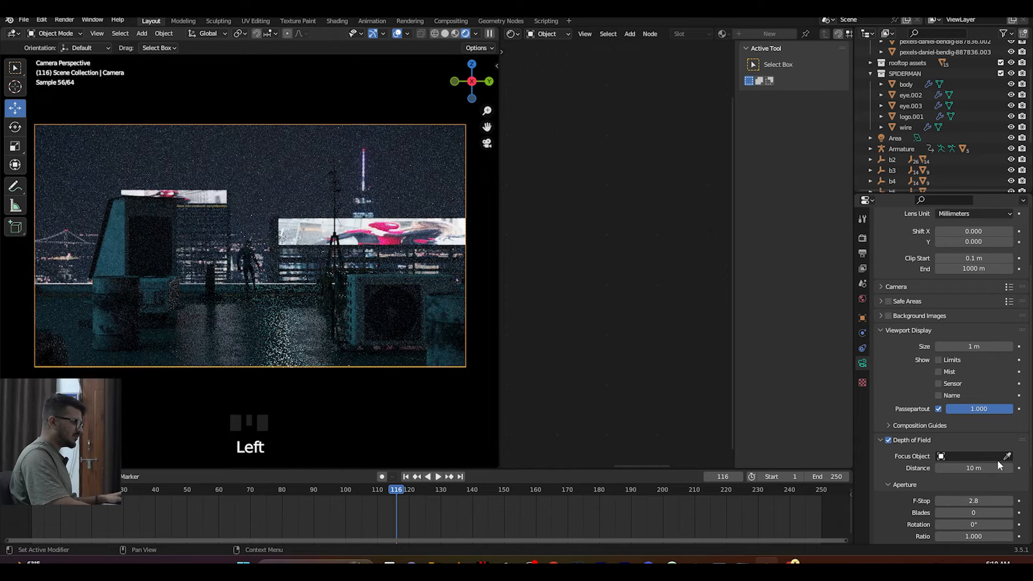
pyautogui.click(1007, 456)
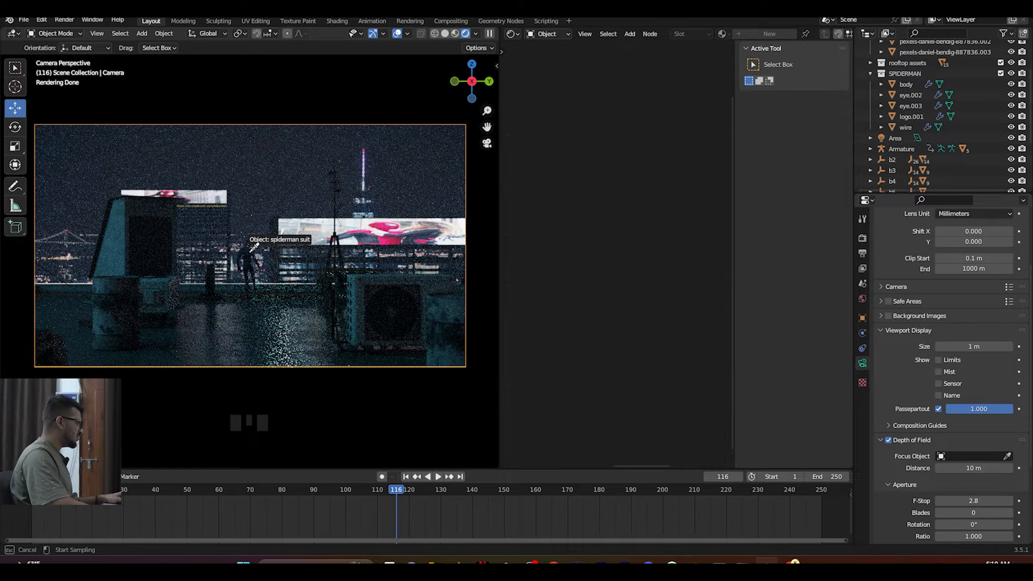
pyautogui.click(253, 248)
# Step: Check the outliner for the animated character's parts, including those under the Armature
pyautogui.scroll(-2, 927, 143)
pyautogui.scroll(-4, 927, 143)
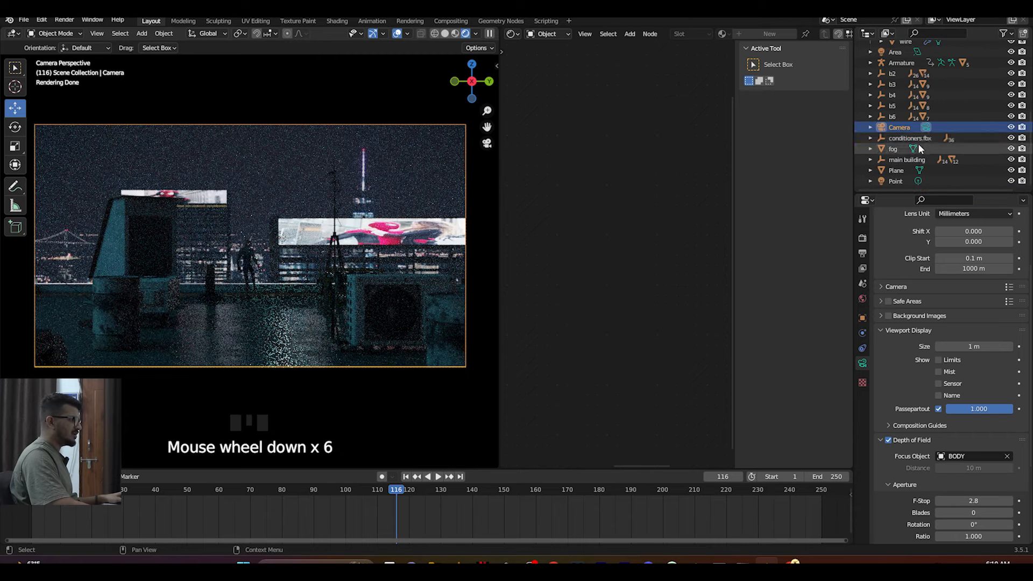
pyautogui.scroll(11, 900, 141)
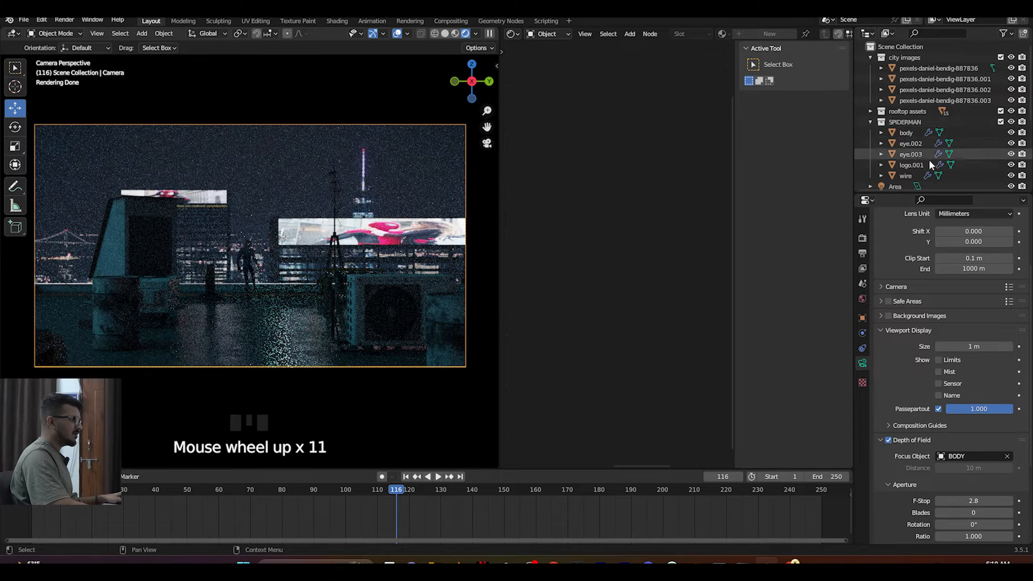
pyautogui.click(243, 262)
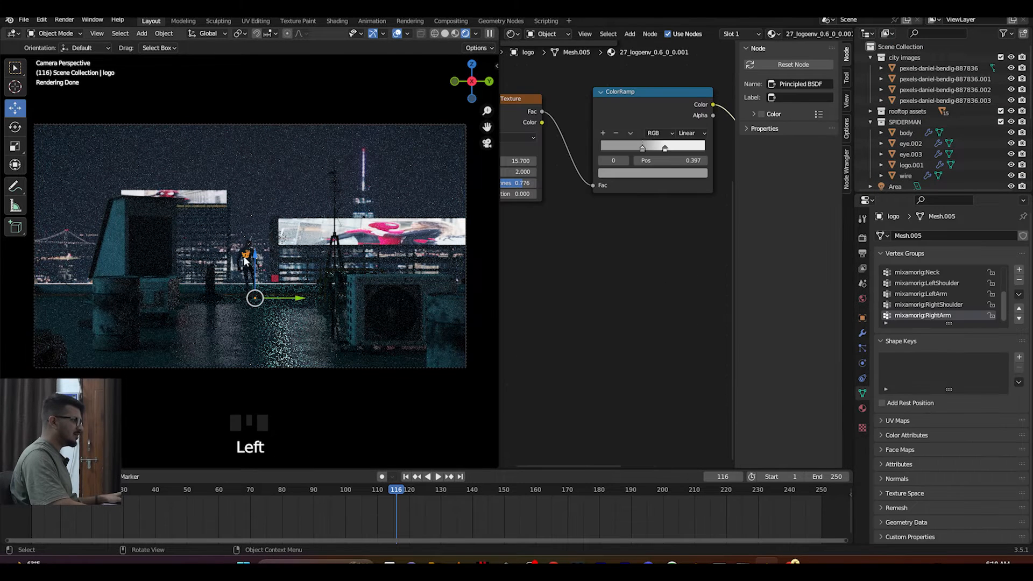
pyautogui.scroll(-5, 930, 133)
pyautogui.scroll(-4, 947, 134)
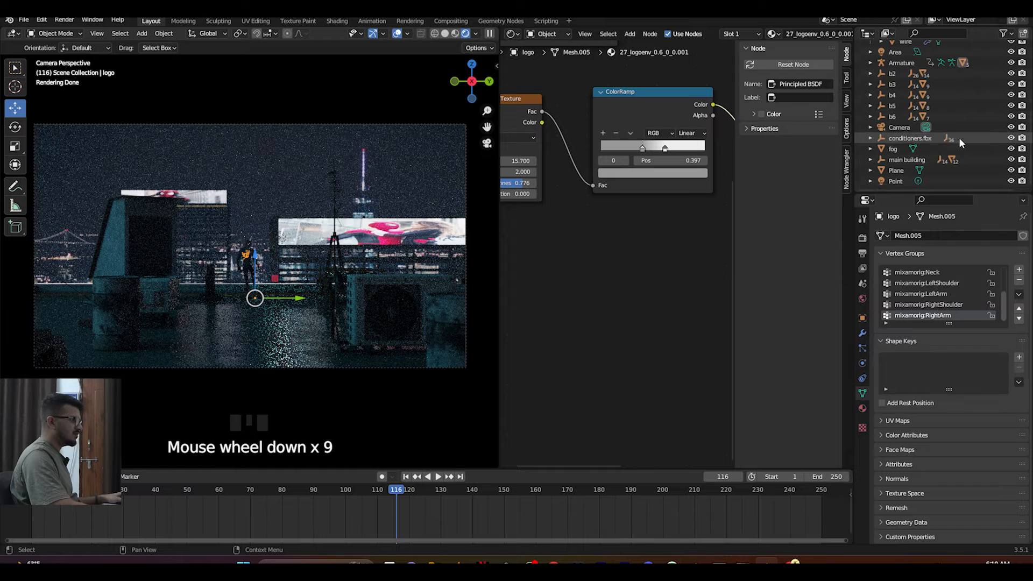
pyautogui.click(870, 62)
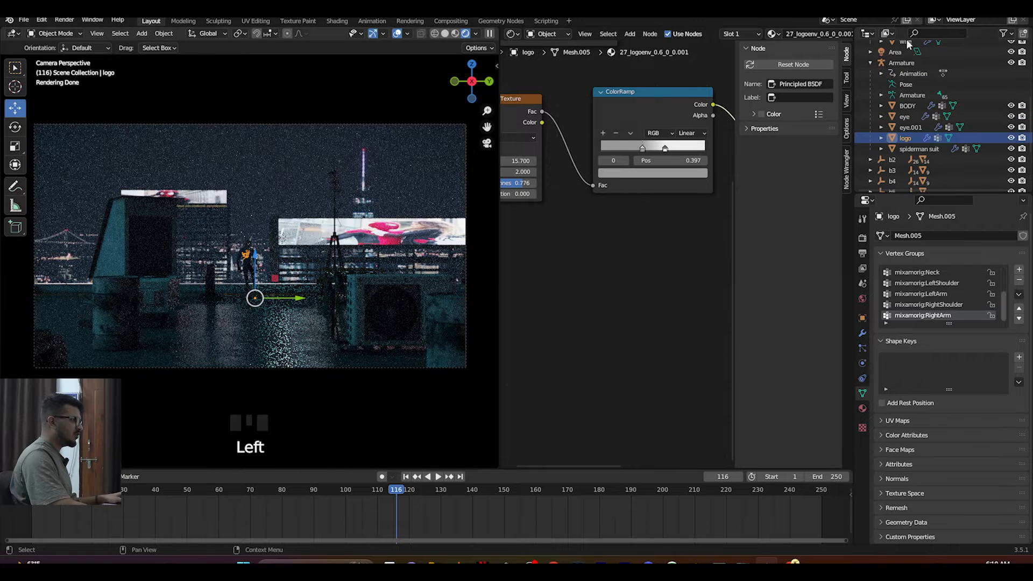
pyautogui.click(870, 63)
# Step: With overlays and gizmos hidden, set the camera's depth of field F-Stop to 1.4 and save the file
pyautogui.click(397, 33)
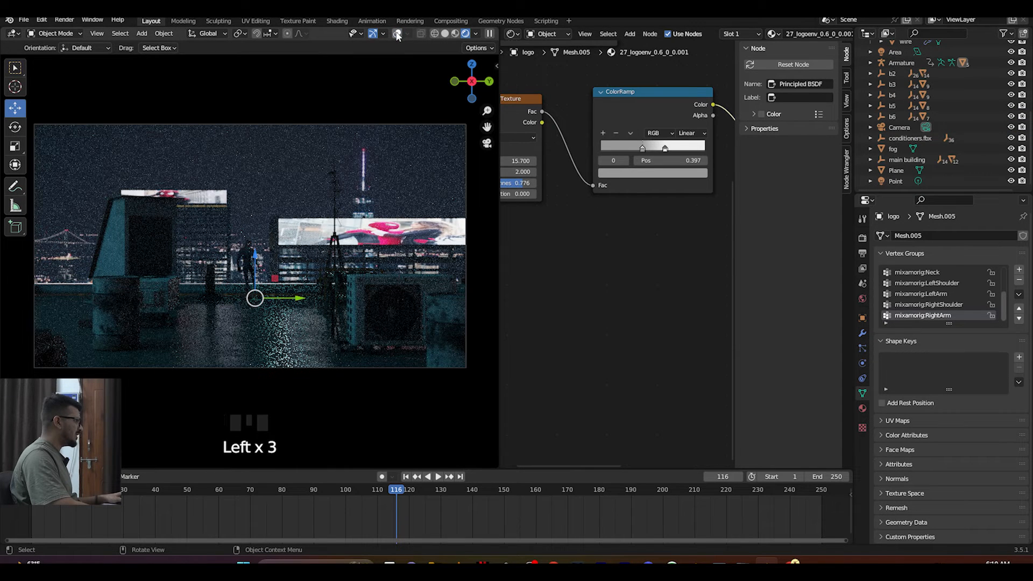
pyautogui.click(372, 34)
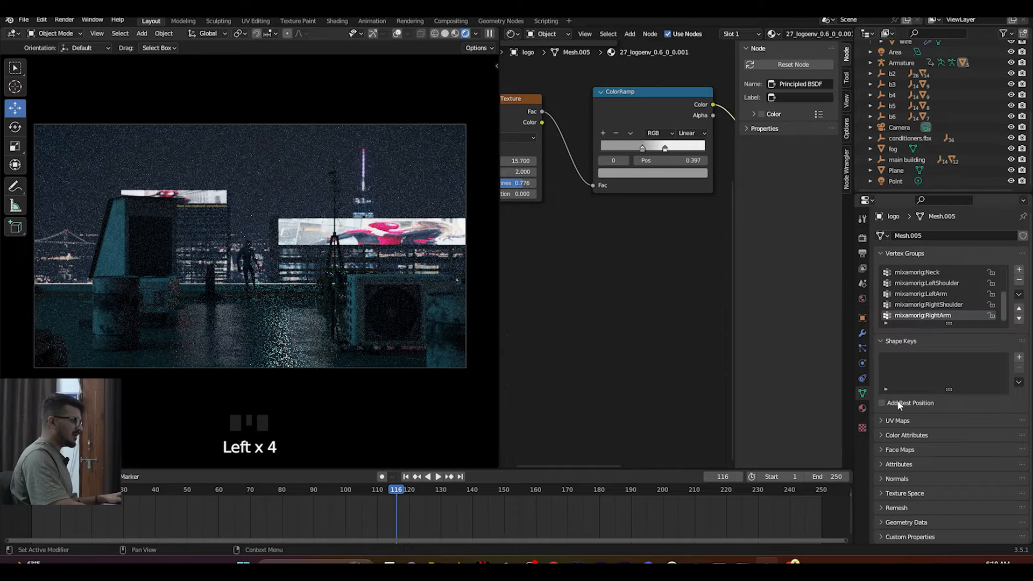
pyautogui.scroll(10, 938, 115)
pyautogui.scroll(-12, 931, 110)
pyautogui.scroll(-4, 930, 111)
pyautogui.click(897, 127)
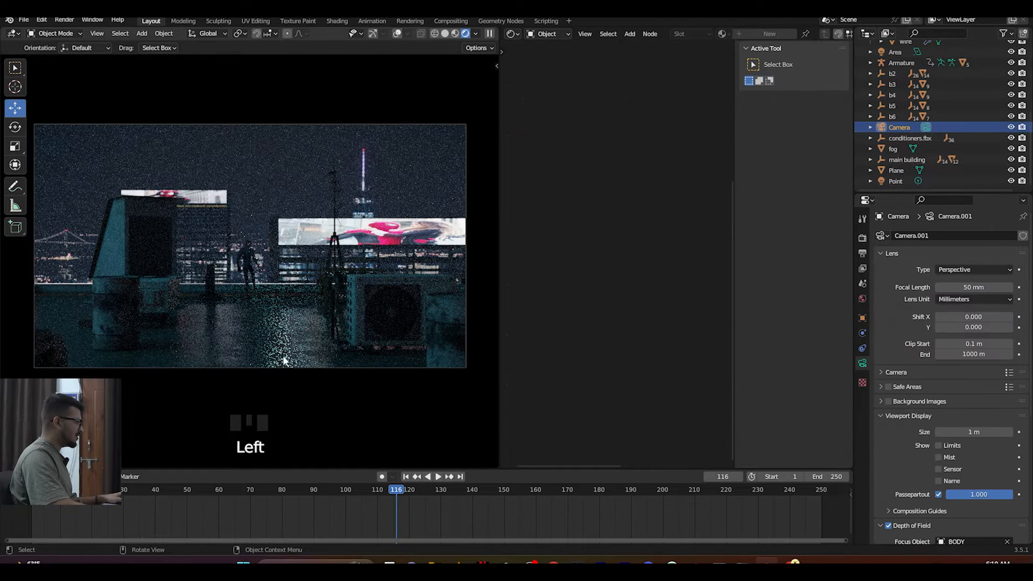
pyautogui.scroll(2, 372, 293)
pyautogui.scroll(-2, 371, 294)
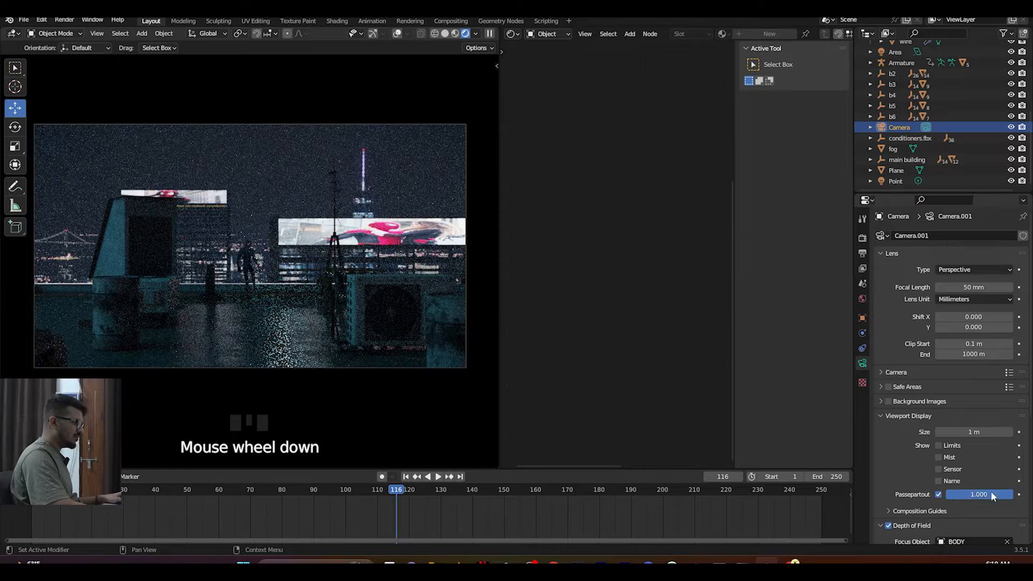
pyautogui.scroll(-4, 908, 473)
pyautogui.moveTo(990, 499)
pyautogui.mouseDown()
pyautogui.moveTo(973, 500)
pyautogui.moveTo(983, 500)
pyautogui.mouseUp()
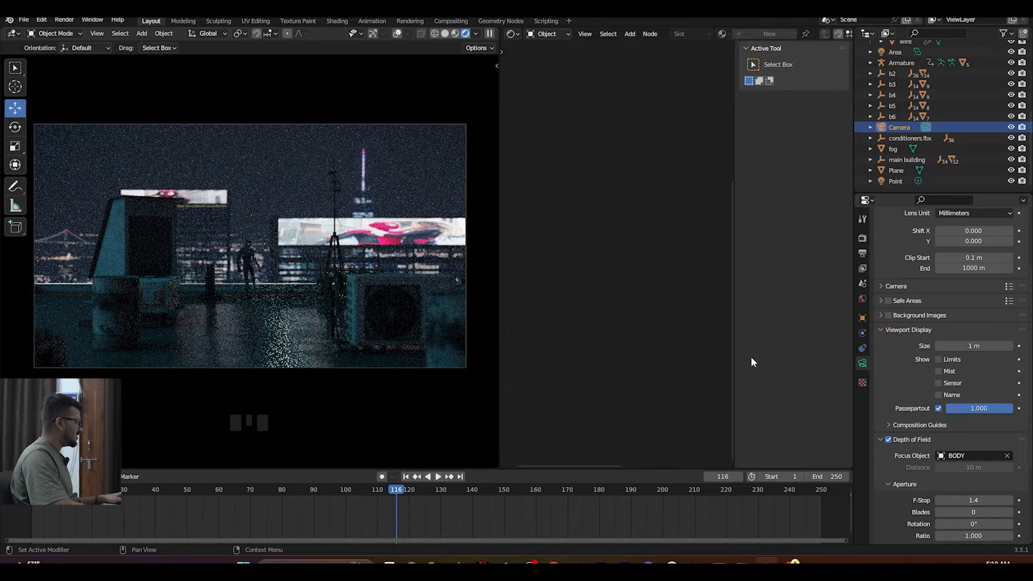
pyautogui.hotkey('ctrl', 's')
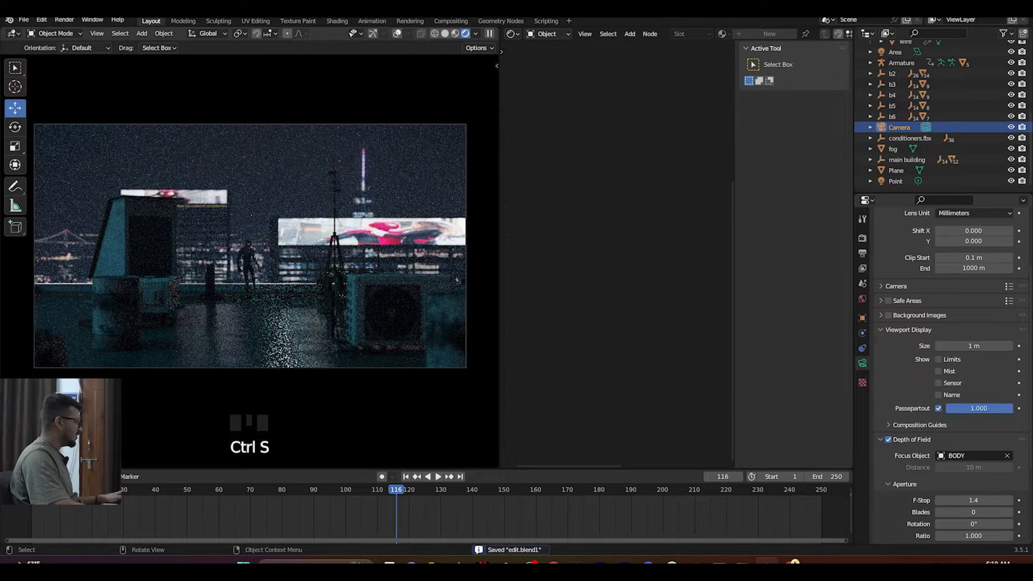
# Step: Check the render sampling settings and render frame 116 as a still image
pyautogui.click(64, 22)
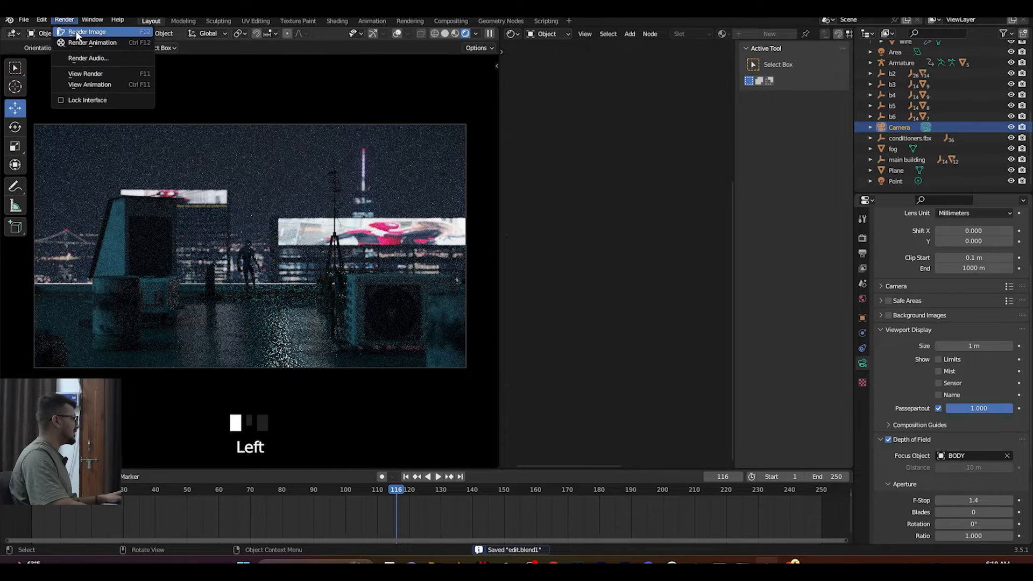
pyautogui.click(862, 239)
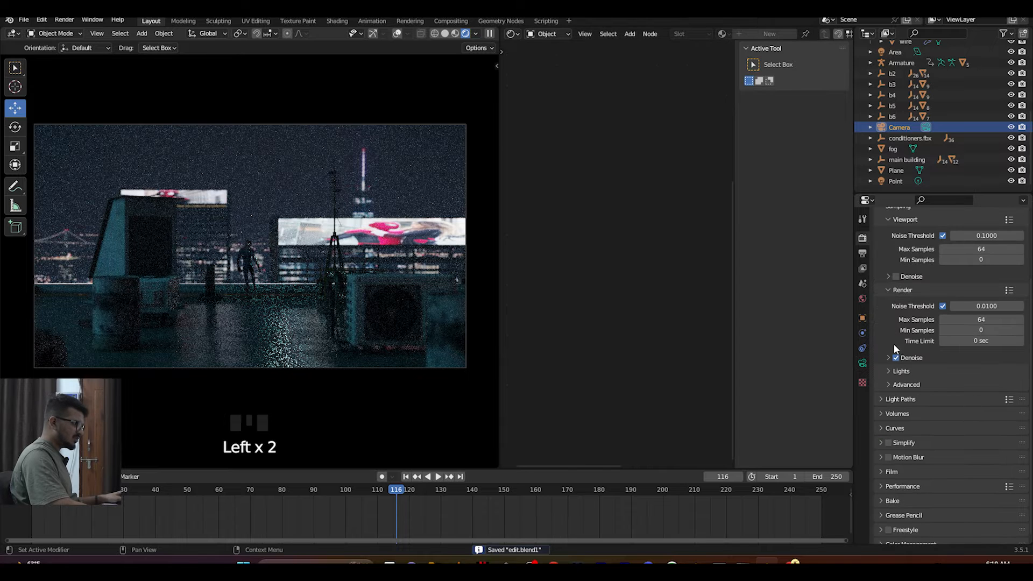
pyautogui.click(61, 21)
pyautogui.click(78, 33)
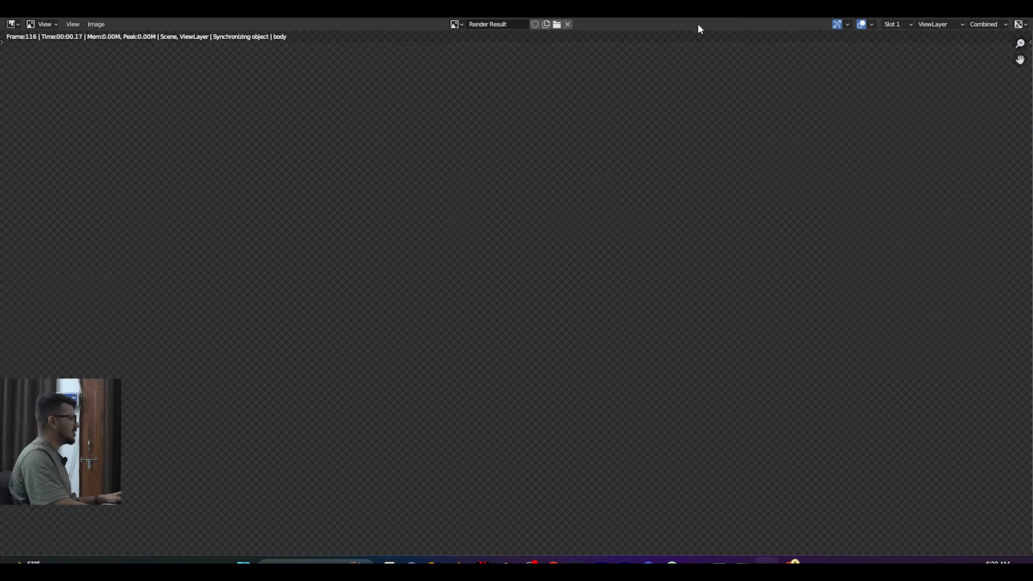
pyautogui.scroll(1, 318, 199)
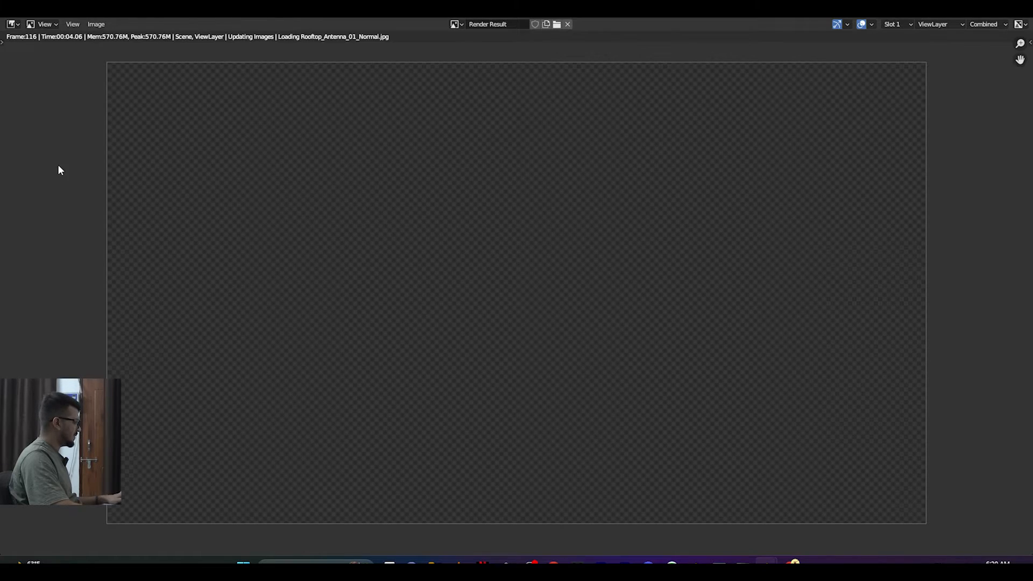
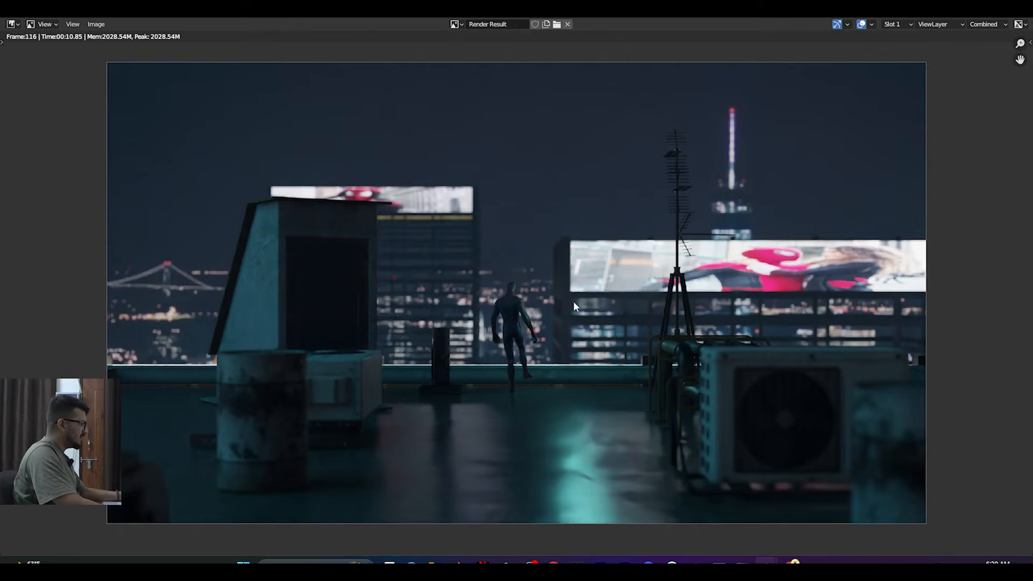
# Step: Examine the rendered image up close for the character, wet floor reflections and background blur, and close the render window
pyautogui.scroll(5, 566, 325)
pyautogui.scroll(-5, 563, 327)
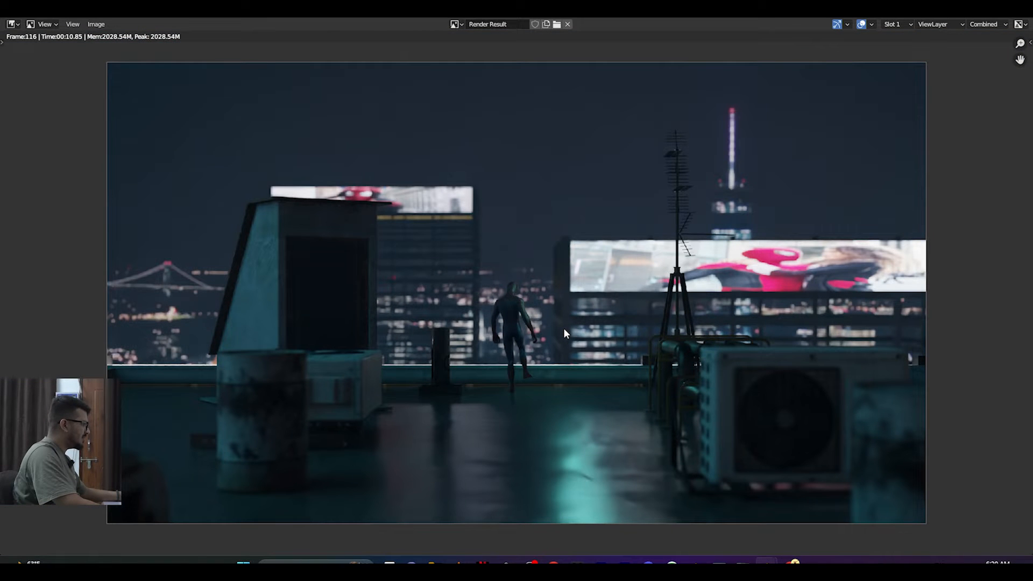
pyautogui.scroll(1, 576, 367)
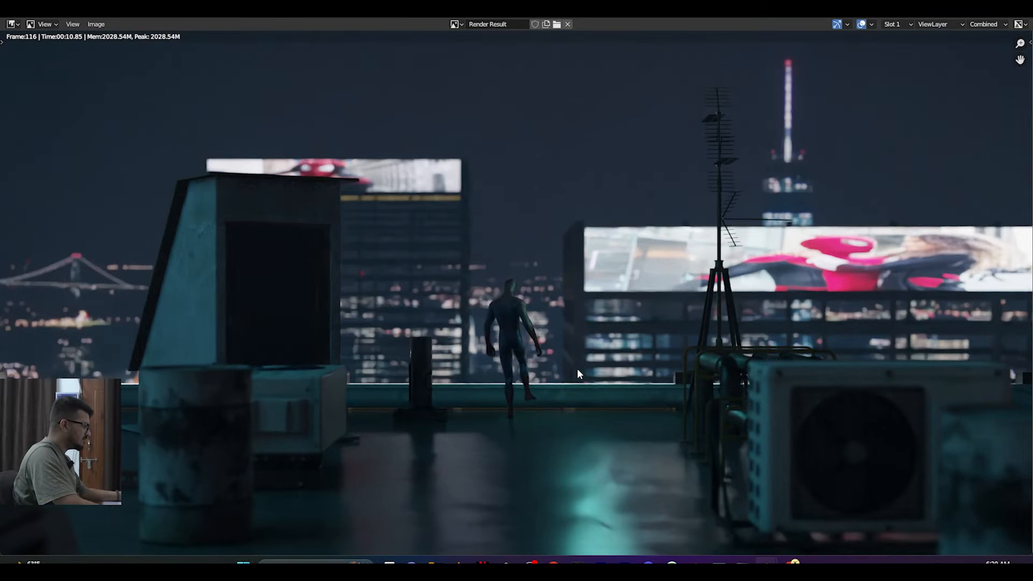
pyautogui.scroll(-2, 556, 379)
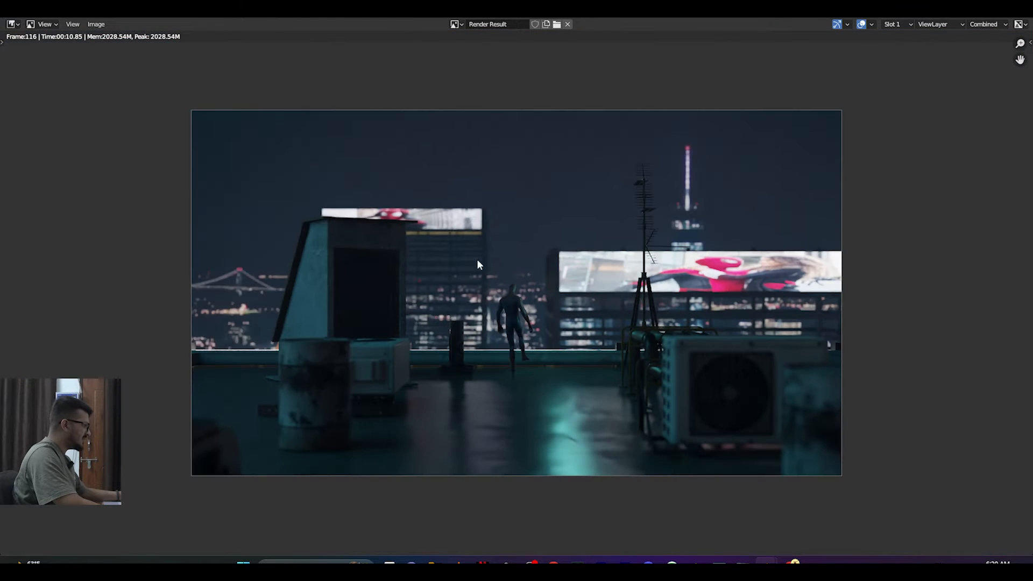
pyautogui.scroll(3, 535, 260)
pyautogui.scroll(-3, 534, 260)
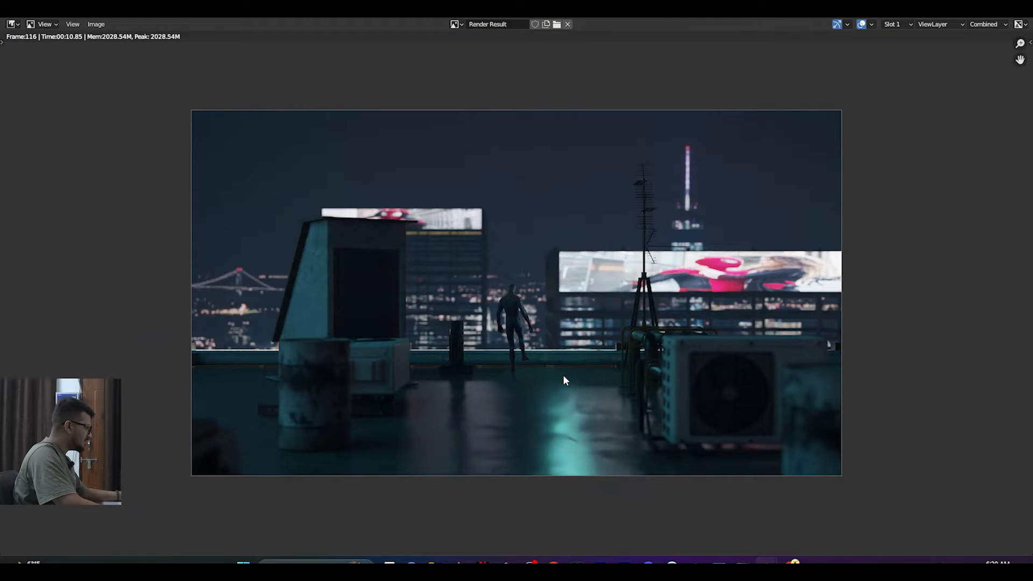
pyautogui.scroll(3, 563, 376)
pyautogui.scroll(-5, 560, 377)
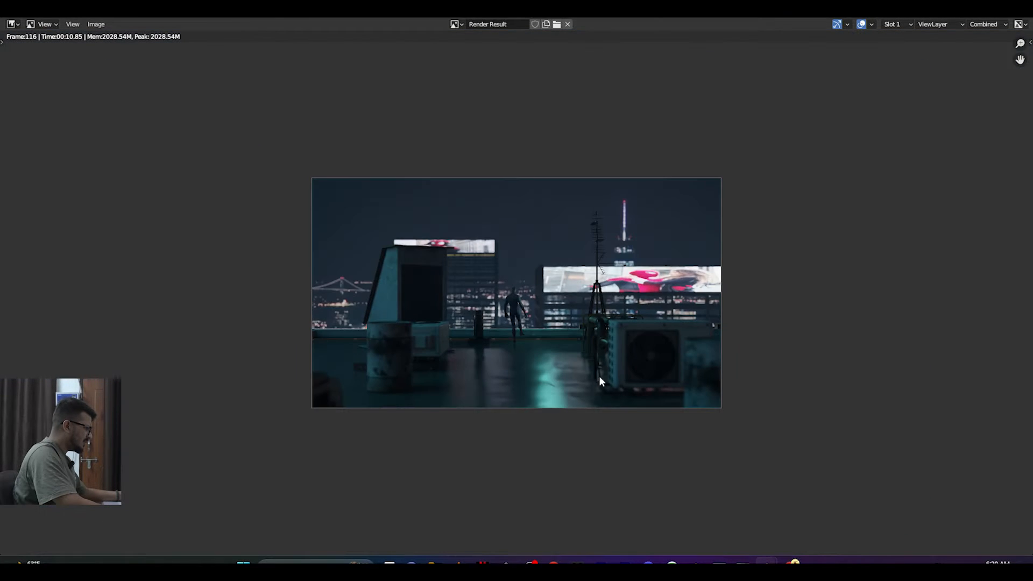
pyautogui.scroll(2, 570, 386)
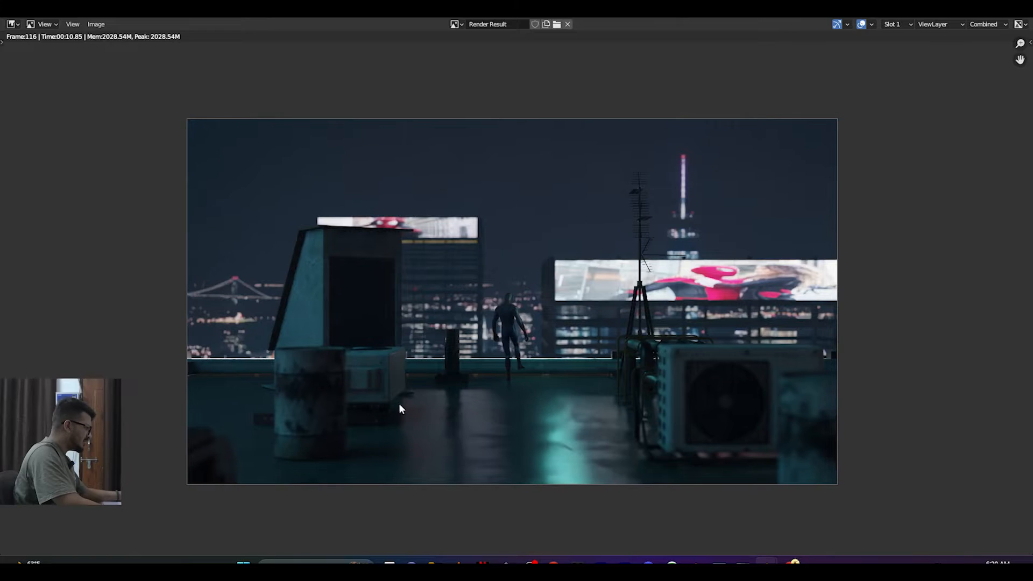
pyautogui.click(1018, 9)
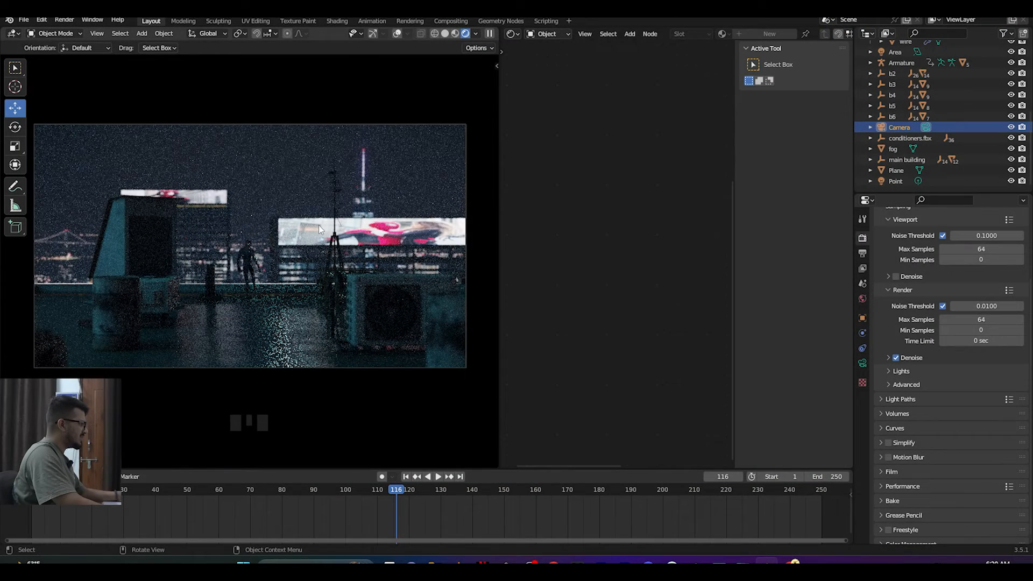
# Step: Leave the camera view for a raised material-preview view of the rooftop with overlays and gizmos shown
pyautogui.moveTo(499, 208); pyautogui.dragTo(626, 208)
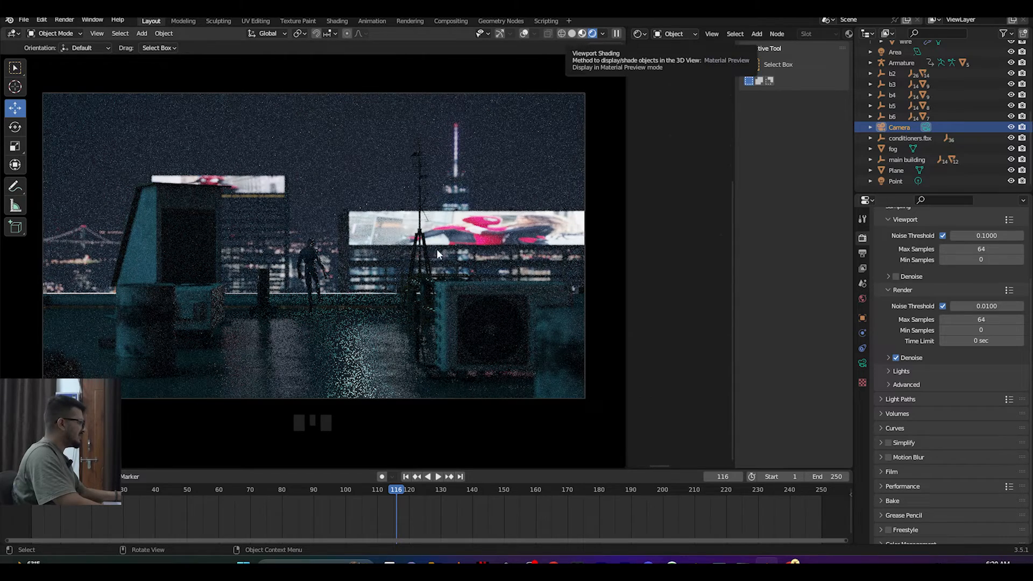
pyautogui.moveTo(405, 266); pyautogui.dragTo(253, 316, button='middle')
pyautogui.scroll(6, 250, 332)
pyautogui.scroll(-4, 300, 303)
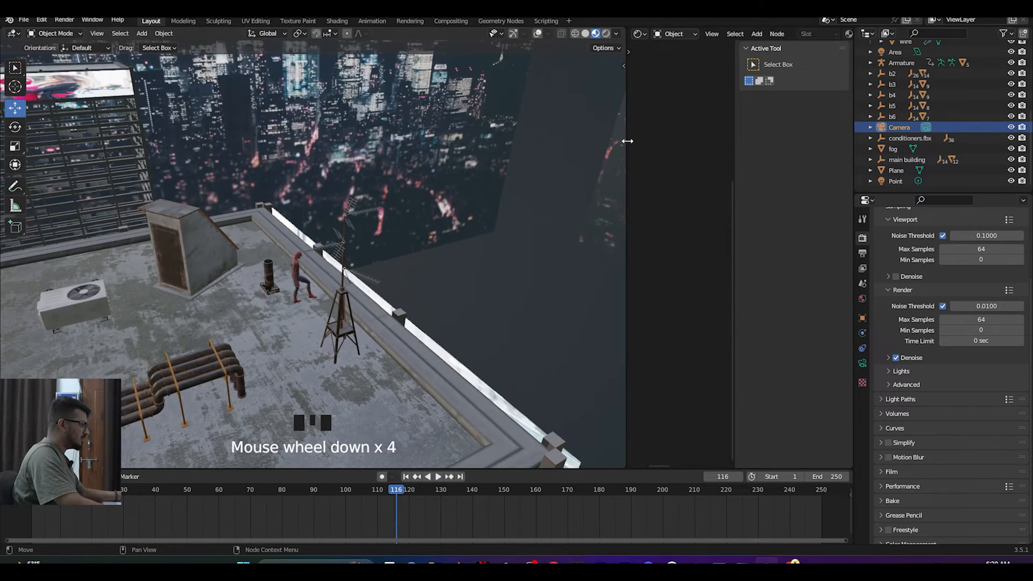
pyautogui.moveTo(628, 141); pyautogui.dragTo(484, 129)
pyautogui.click(395, 33)
pyautogui.click(371, 34)
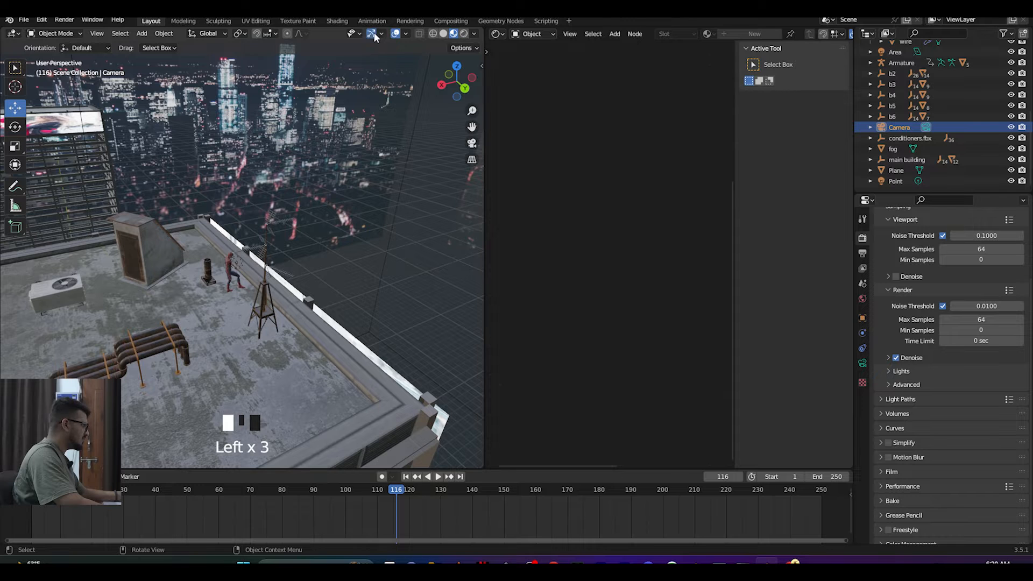
# Step: Select the rooftop floor plane and move the black stop of its normal-strength ColorRamp to position 0.214
pyautogui.click(227, 318)
pyautogui.moveTo(482, 276); pyautogui.dragTo(287, 247)
pyautogui.scroll(-5, 430, 217)
pyautogui.moveTo(495, 167); pyautogui.dragTo(615, 188, button='middle')
pyautogui.scroll(5, 589, 338)
pyautogui.moveTo(589, 344); pyautogui.dragTo(443, 283, button='middle')
pyautogui.scroll(2, 511, 249)
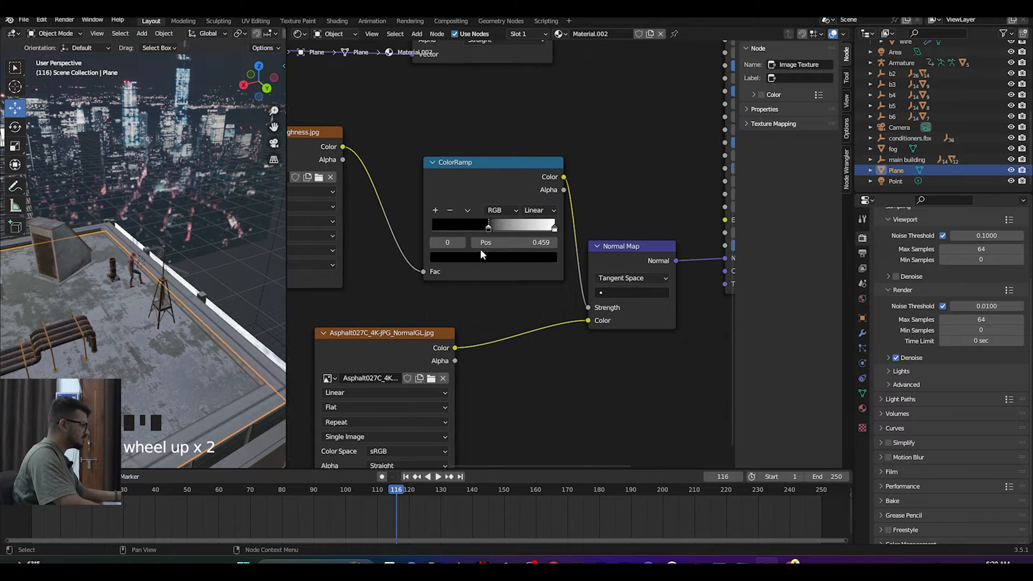
pyautogui.moveTo(495, 227); pyautogui.dragTo(456, 232)
# Step: Set the floor material's Principled BSDF roughness to 0.641 and view the floor from a low angle
pyautogui.moveTo(76, 366); pyautogui.dragTo(108, 353, button='middle')
pyautogui.scroll(-1, 606, 210)
pyautogui.moveTo(606, 210); pyautogui.dragTo(528, 287, button='middle')
pyautogui.moveTo(637, 177); pyautogui.dragTo(666, 176)
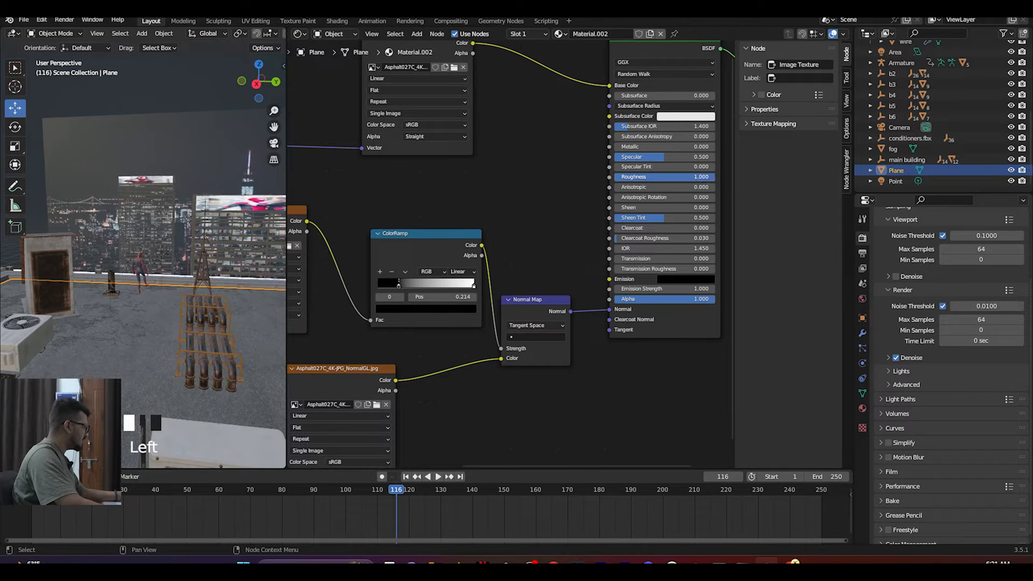
pyautogui.moveTo(201, 325); pyautogui.dragTo(169, 310, button='middle')
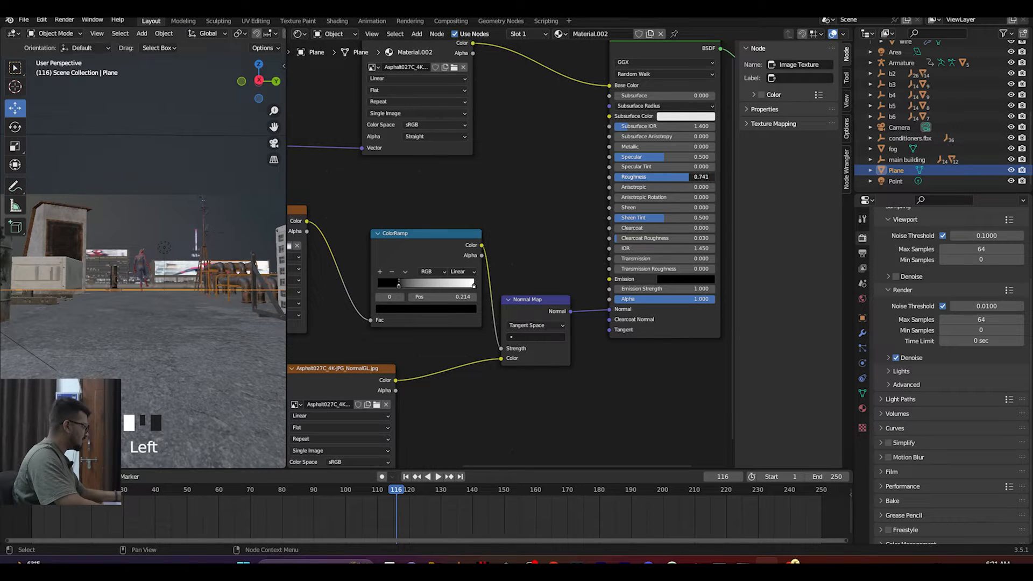
pyautogui.middleClick(200, 306)
# Step: Show the scene through the camera in rendered shading with overlays and gizmos hidden
pyautogui.press('KP_0')
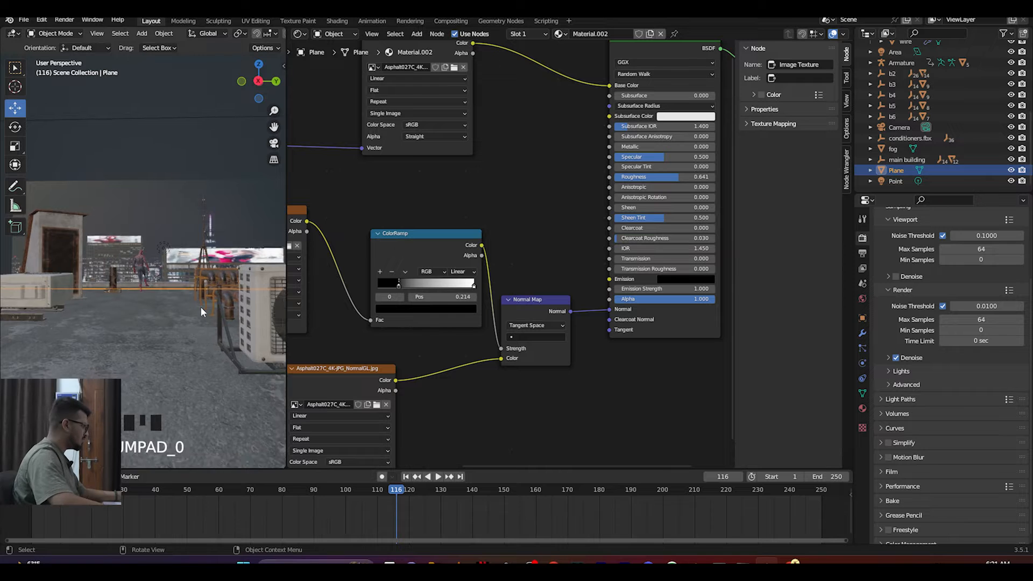
pyautogui.scroll(-2, 253, 240)
pyautogui.moveTo(287, 225); pyautogui.dragTo(471, 215)
pyautogui.scroll(4, 347, 220)
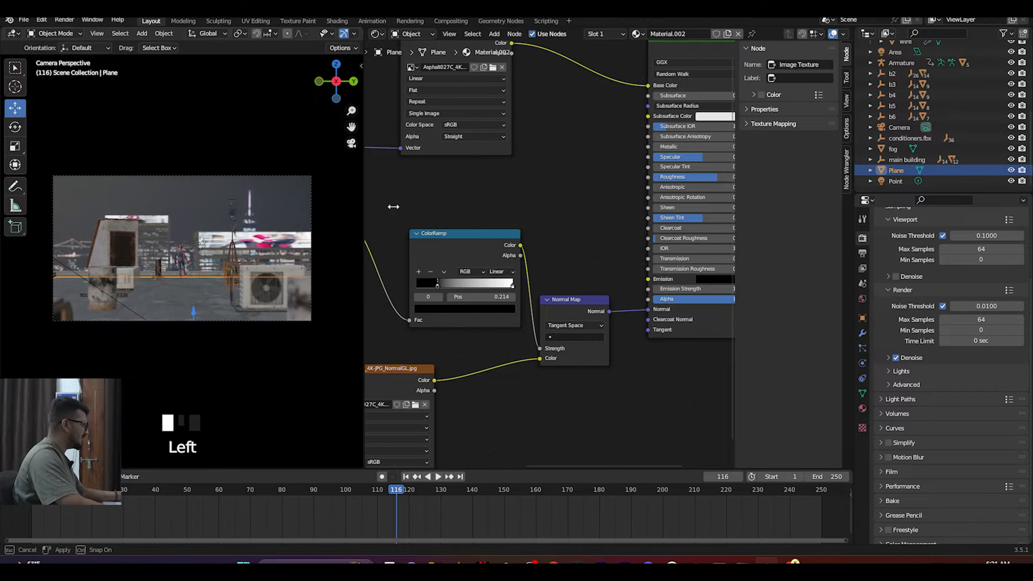
pyautogui.scroll(-2, 411, 83)
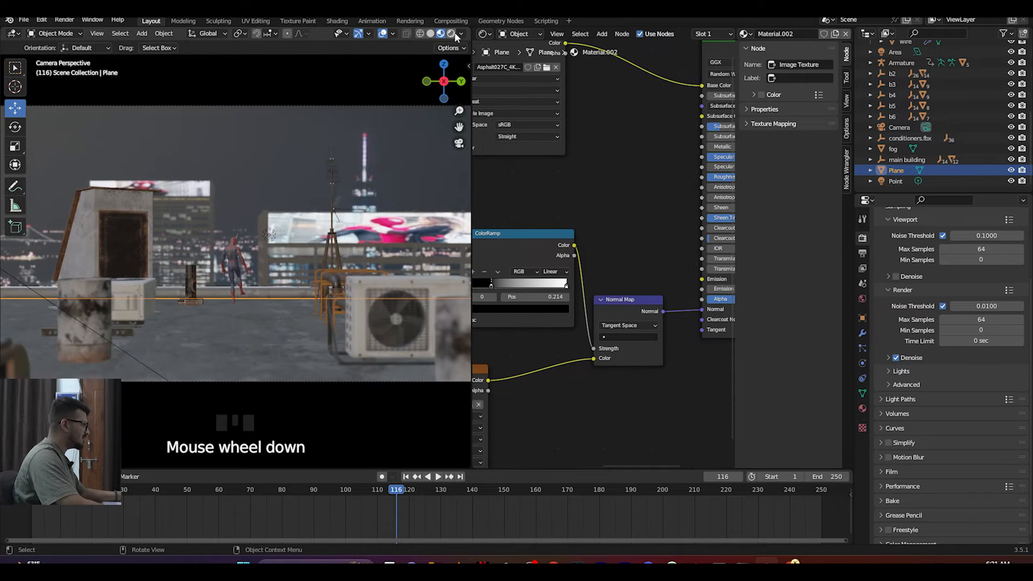
pyautogui.click(450, 33)
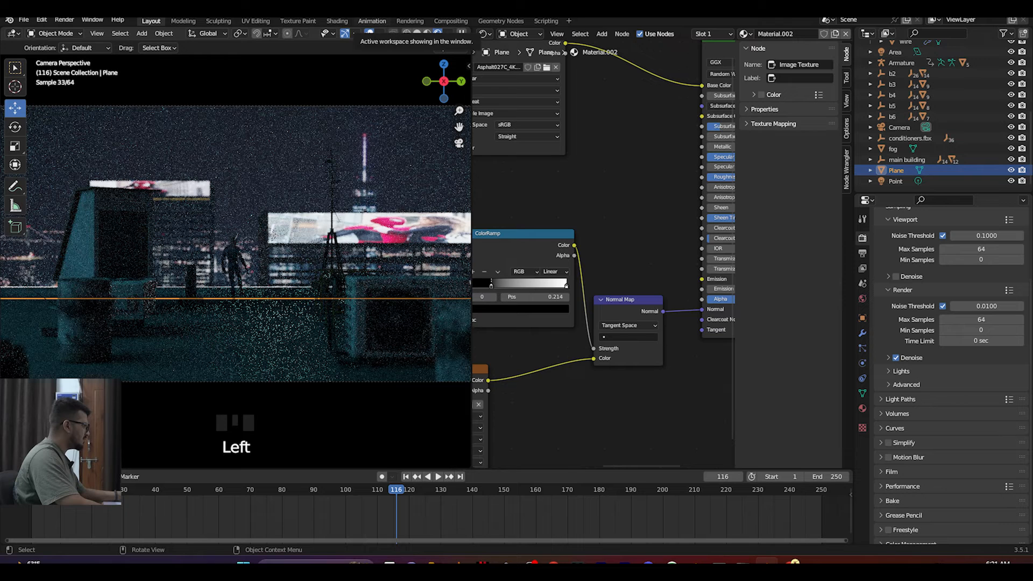
pyautogui.click(370, 34)
pyautogui.click(345, 34)
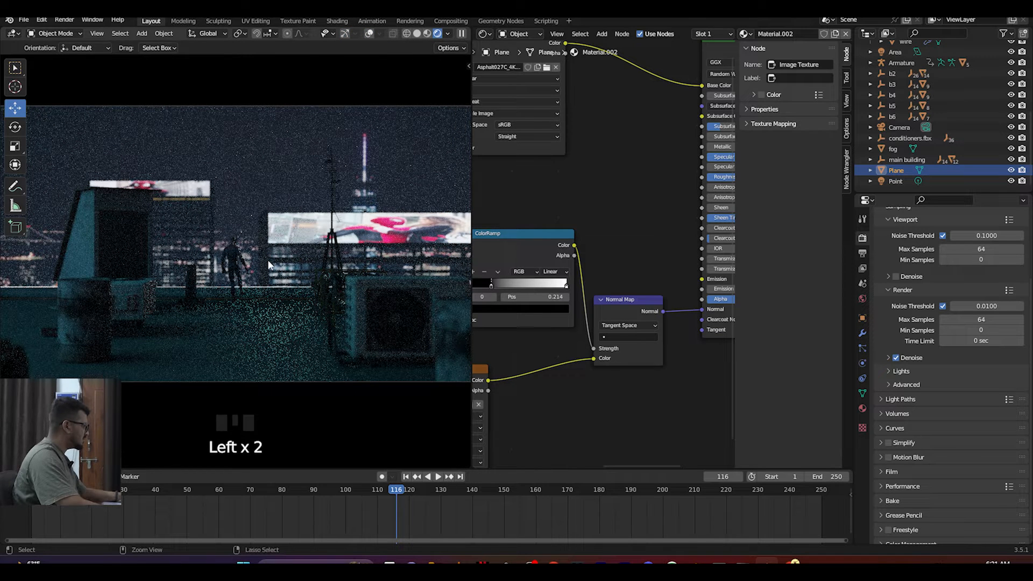
# Step: Try a different X scale on the Mapping node of the floor material
pyautogui.moveTo(471, 189); pyautogui.dragTo(381, 190)
pyautogui.moveTo(381, 191); pyautogui.dragTo(582, 312, button='middle')
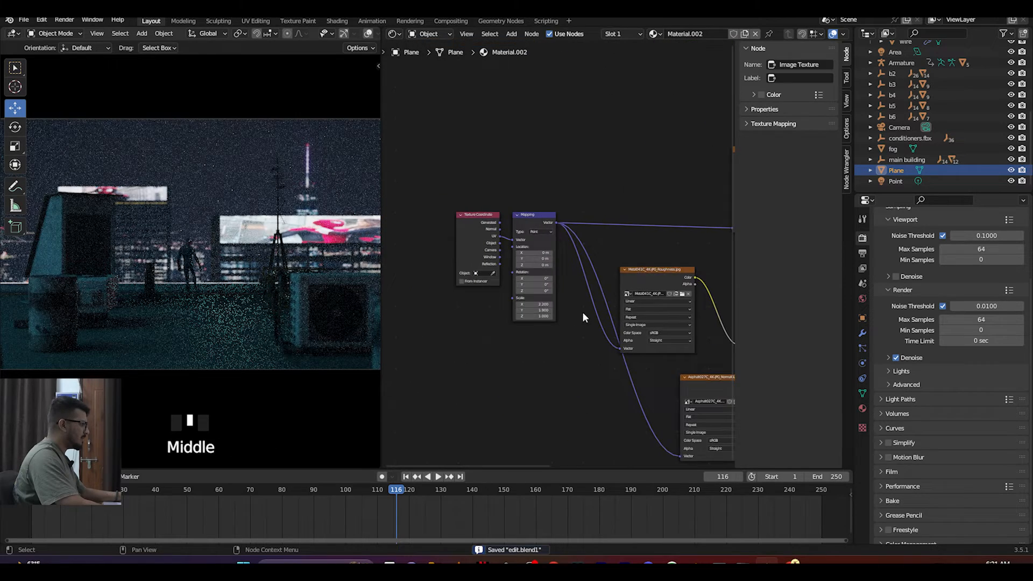
pyautogui.scroll(6, 544, 357)
pyautogui.moveTo(530, 333); pyautogui.dragTo(503, 334)
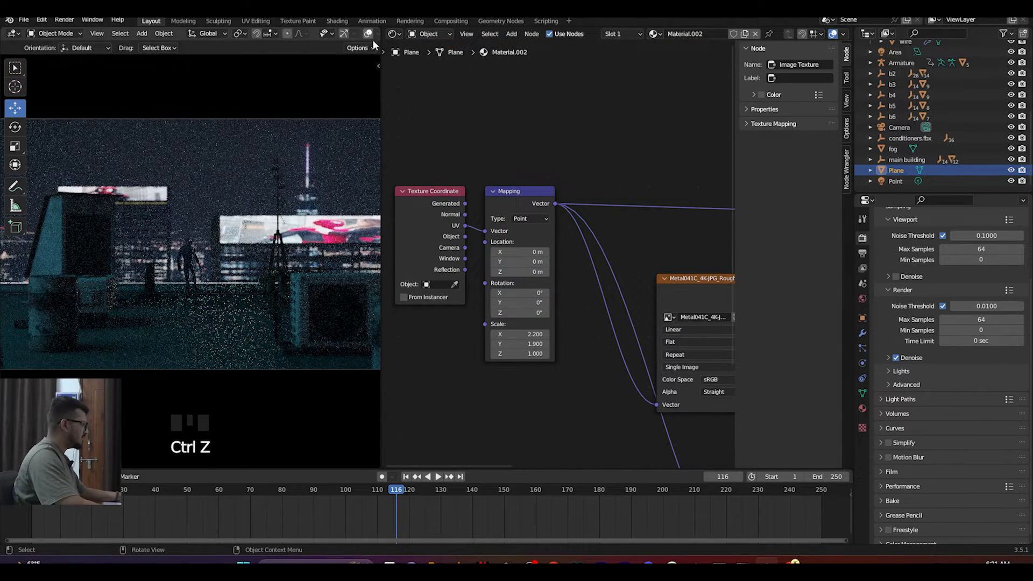
# Step: Inspect the rooftop floor in material preview from above and from a low angle behind the character, and save the file
pyautogui.moveTo(381, 71); pyautogui.dragTo(521, 71)
pyautogui.click(490, 33)
pyautogui.moveTo(424, 141)
pyautogui.mouseDown(button='middle')
pyautogui.moveTo(320, 324)
pyautogui.moveTo(284, 343)
pyautogui.moveTo(119, 356)
pyautogui.mouseUp(button='middle')
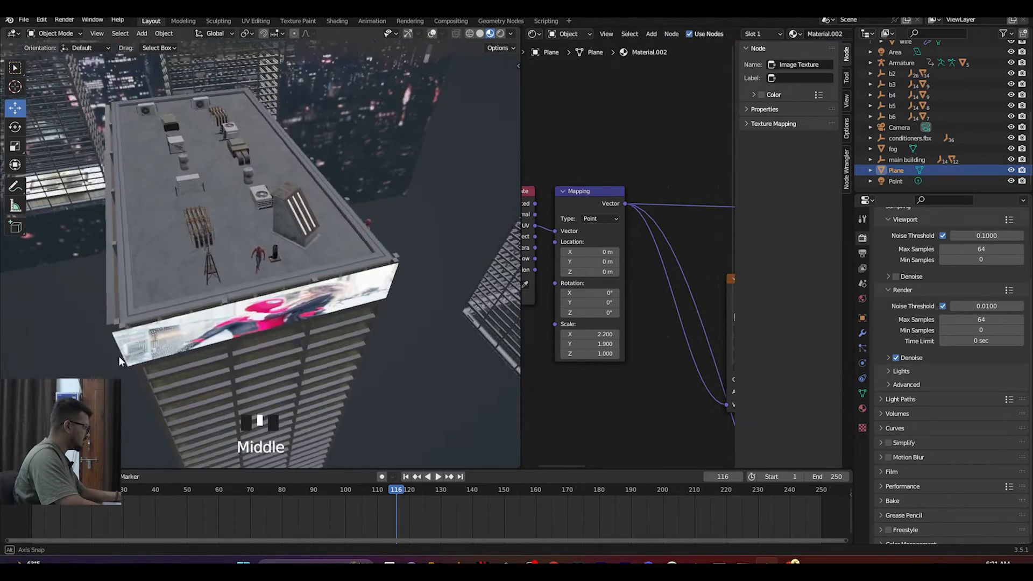
pyautogui.scroll(6, 209, 257)
pyautogui.scroll(5, 209, 256)
pyautogui.scroll(-8, 252, 258)
pyautogui.moveTo(267, 272); pyautogui.dragTo(479, 214, button='middle')
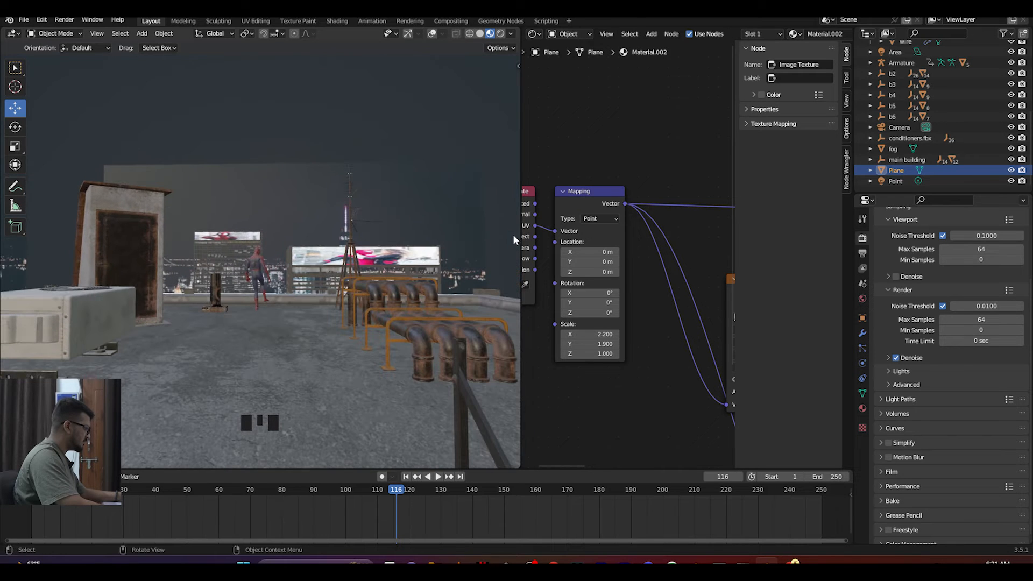
pyautogui.hotkey('ctrl', 's')
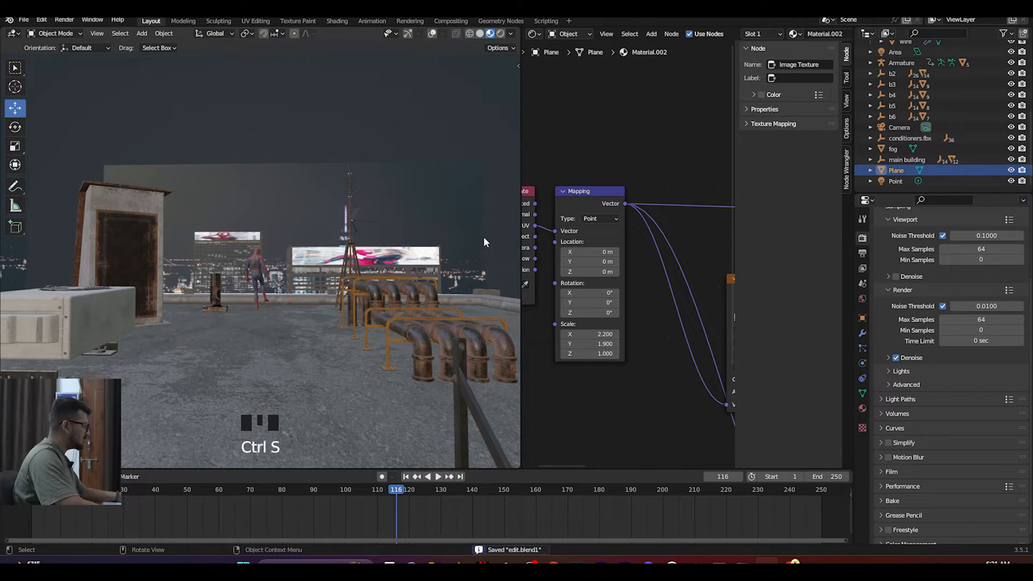
# Step: Change the world background color to white and view the brightened scene in rendered shading through the camera
pyautogui.click(501, 35)
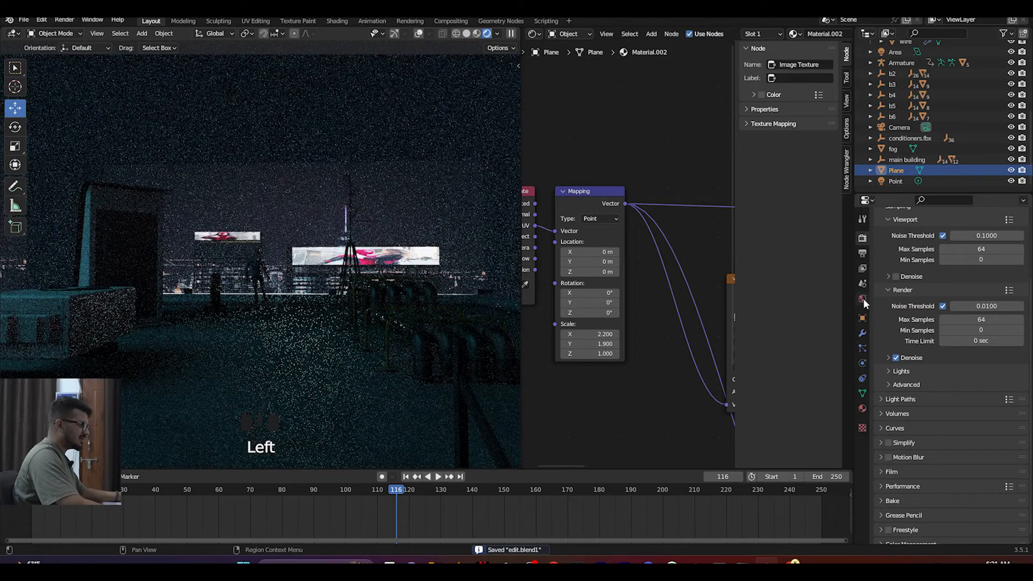
pyautogui.click(862, 299)
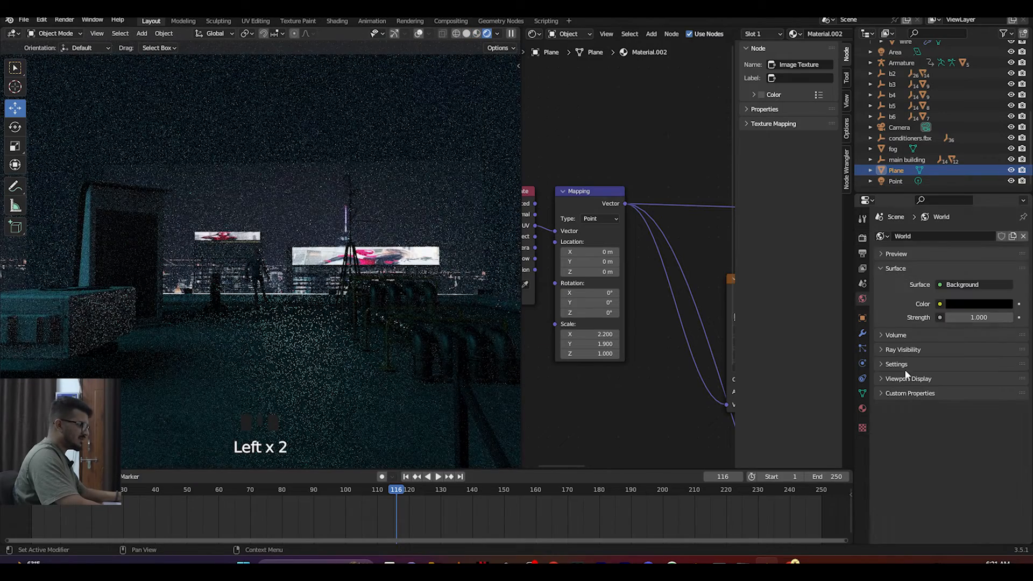
pyautogui.click(977, 305)
pyautogui.moveTo(1005, 221); pyautogui.dragTo(1003, 149)
pyautogui.moveTo(313, 321); pyautogui.dragTo(304, 333, button='middle')
pyautogui.press('KP_0')
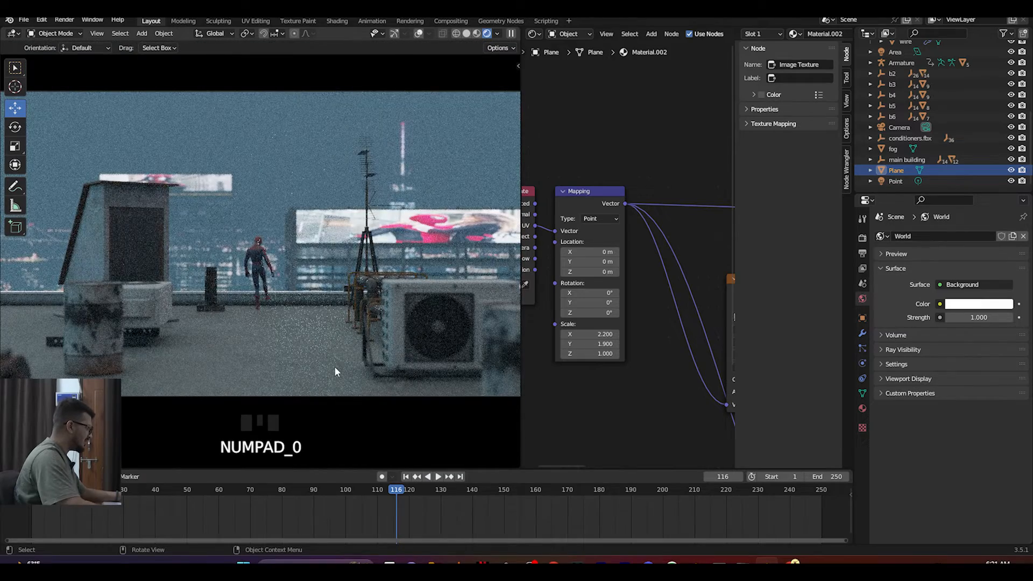
pyautogui.scroll(3, 338, 368)
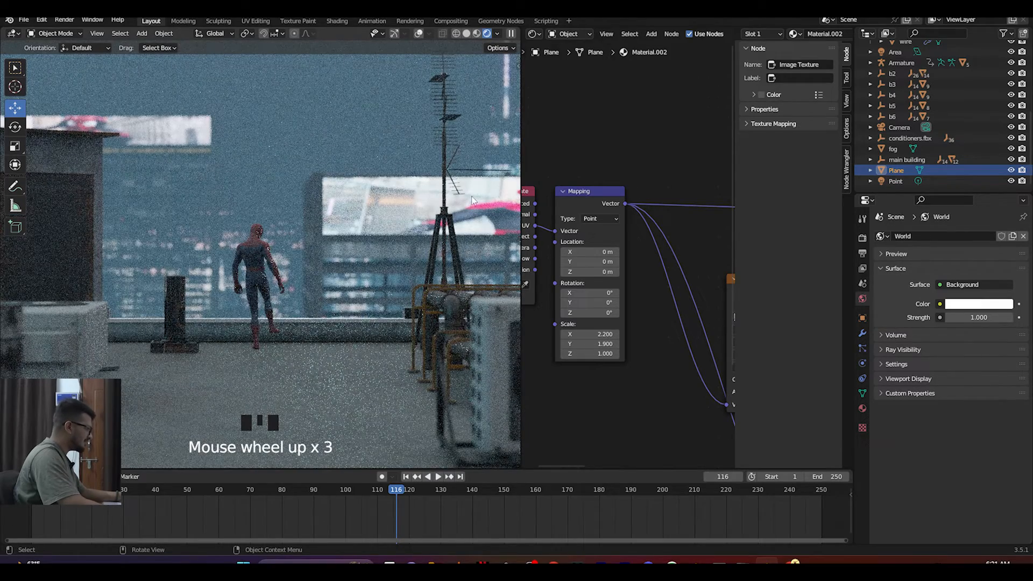
# Step: Move the black stop of the floor material's ColorRamp to position 0.718 and set the Principled BSDF roughness to 0
pyautogui.moveTo(520, 149); pyautogui.dragTo(280, 148)
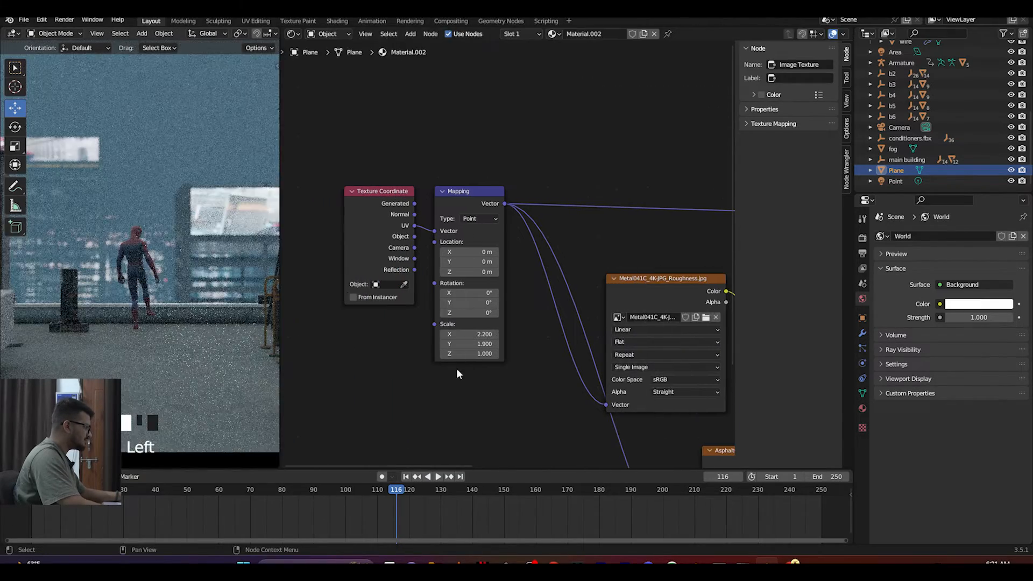
pyautogui.scroll(-2, 150, 371)
pyautogui.moveTo(373, 363); pyautogui.dragTo(374, 427, button='middle')
pyautogui.moveTo(572, 262); pyautogui.dragTo(627, 259)
pyautogui.moveTo(618, 229); pyautogui.dragTo(433, 337, button='middle')
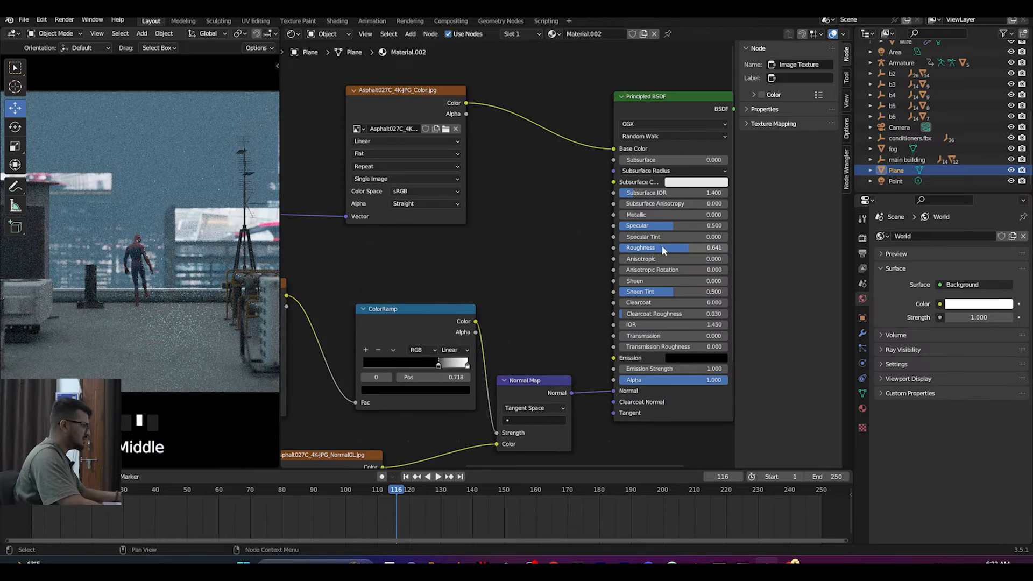
pyautogui.moveTo(661, 247); pyautogui.dragTo(619, 248)
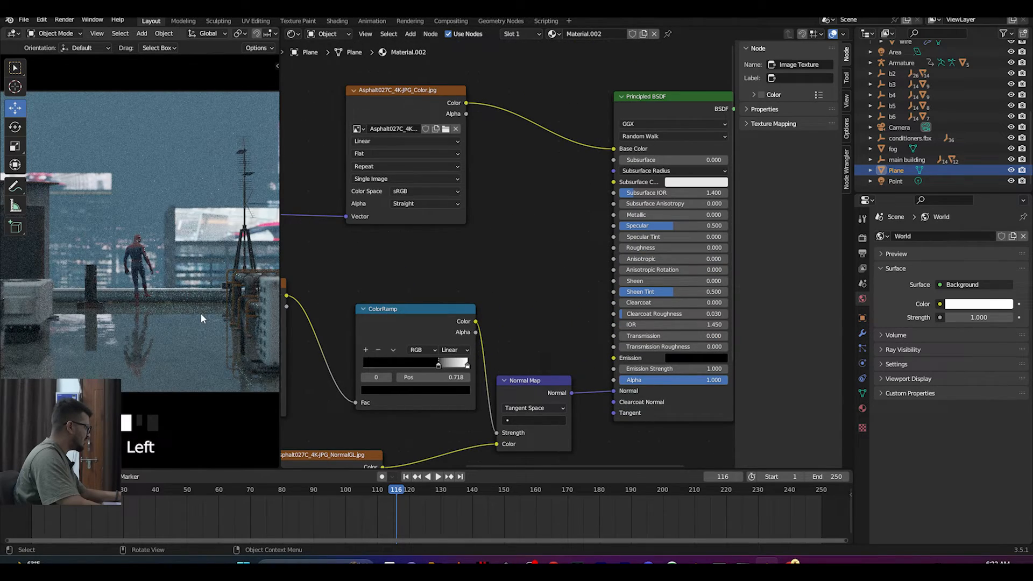
# Step: Move the floor ColorRamp's black stop close to the start and its white stop to position 0.700, checking the wet floor through the camera
pyautogui.moveTo(181, 314); pyautogui.dragTo(197, 313, button='middle')
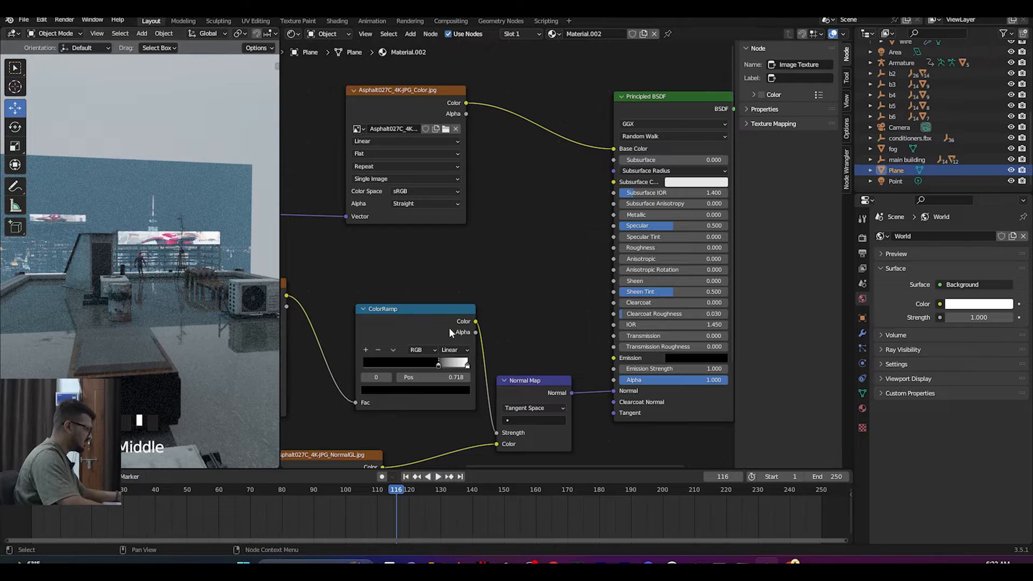
pyautogui.moveTo(439, 366); pyautogui.dragTo(375, 364)
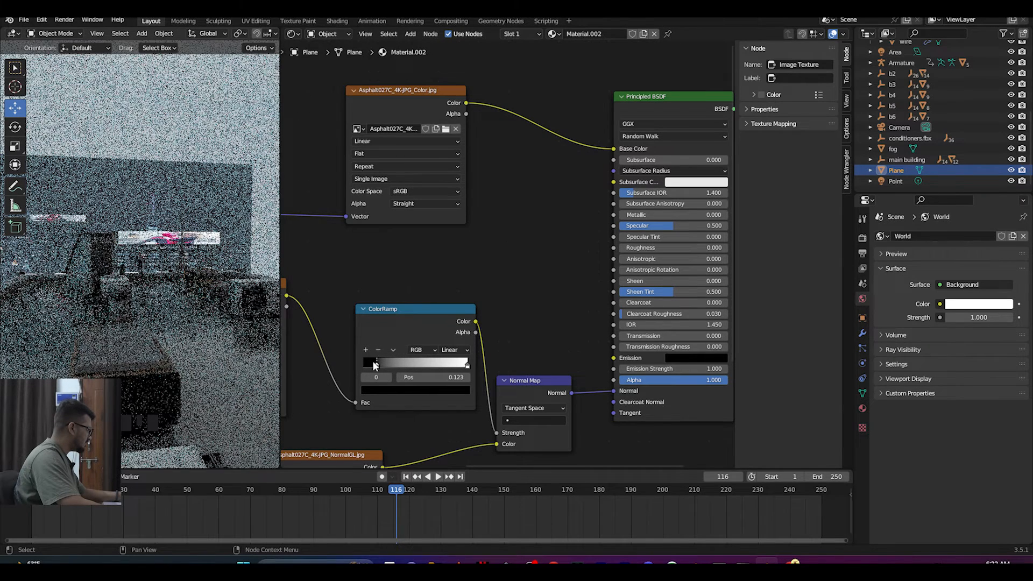
pyautogui.moveTo(467, 365); pyautogui.dragTo(452, 369)
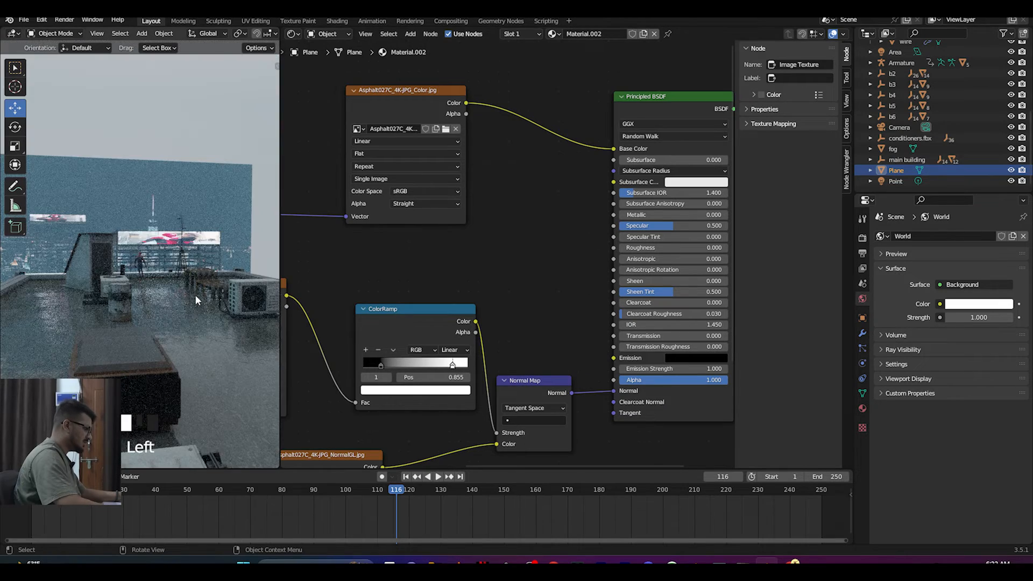
pyautogui.press('KP_0')
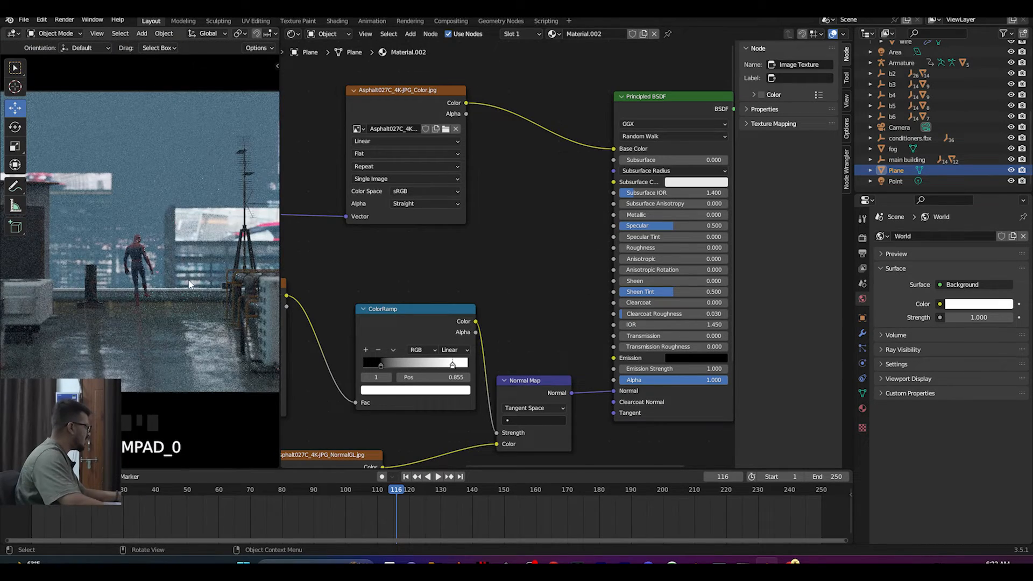
pyautogui.scroll(2, 195, 295)
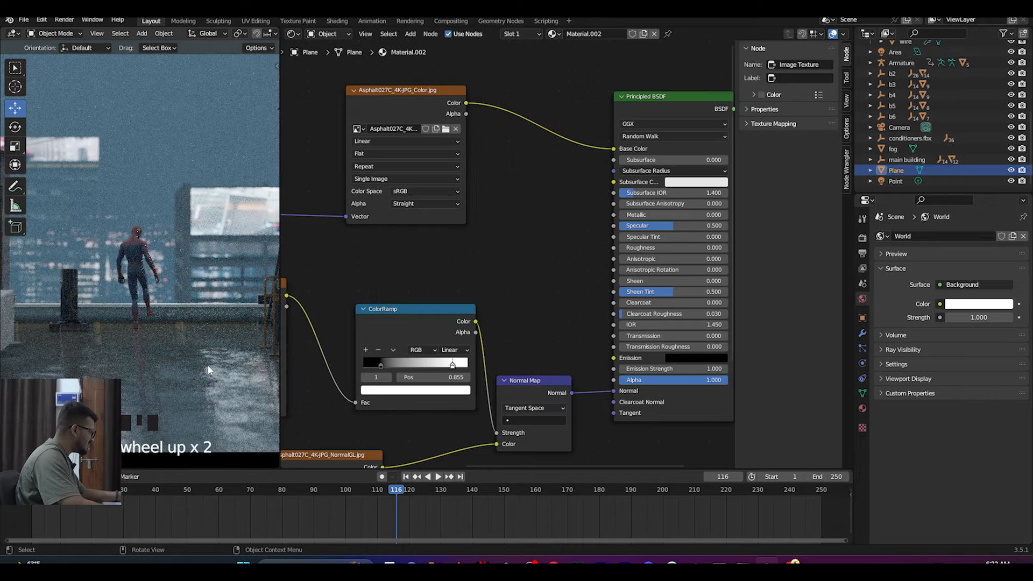
pyautogui.scroll(-1, 194, 368)
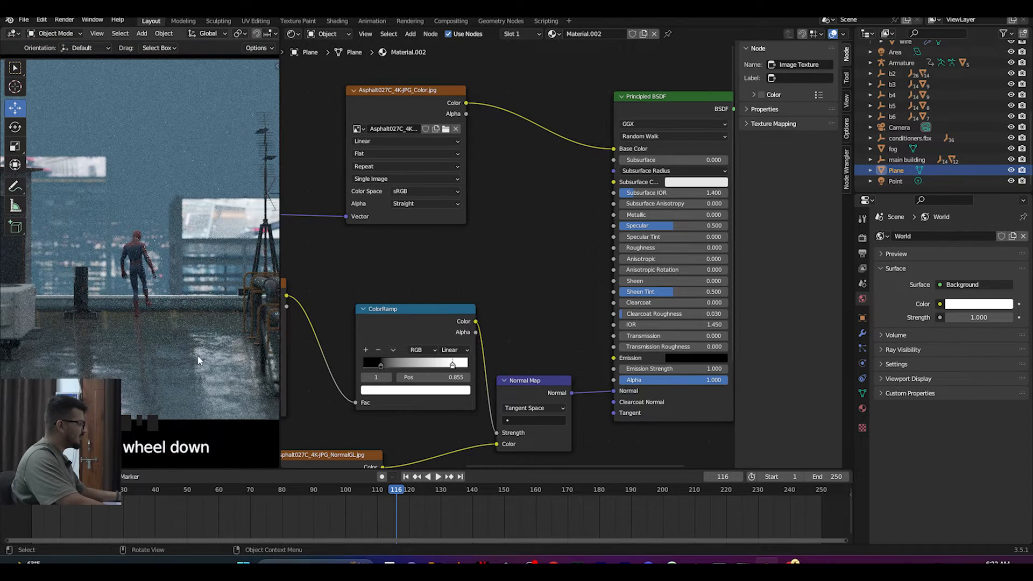
pyautogui.scroll(-1, 188, 358)
pyautogui.moveTo(452, 366); pyautogui.dragTo(436, 366)
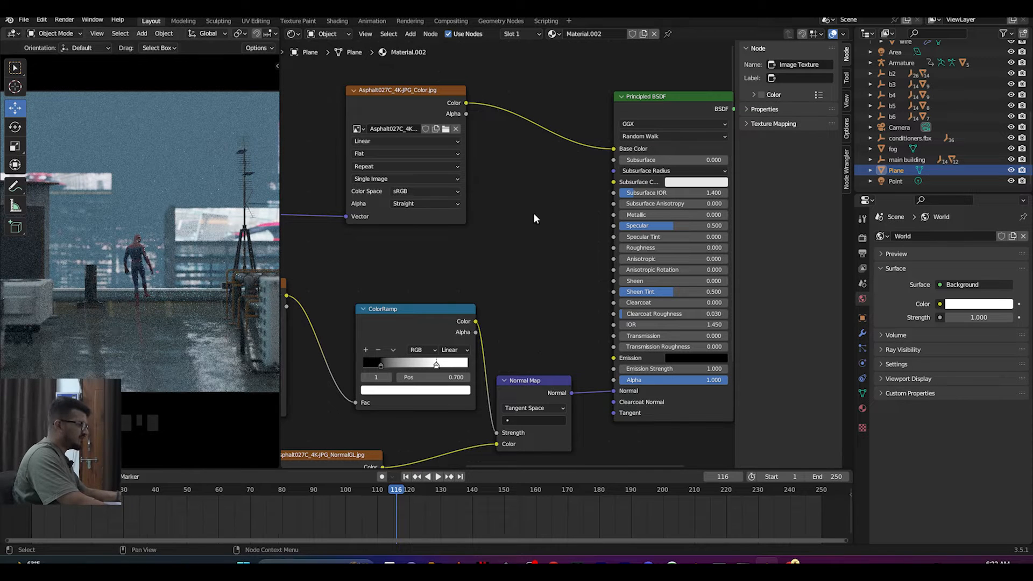
# Step: Set the world background strength to 0
pyautogui.click(968, 317)
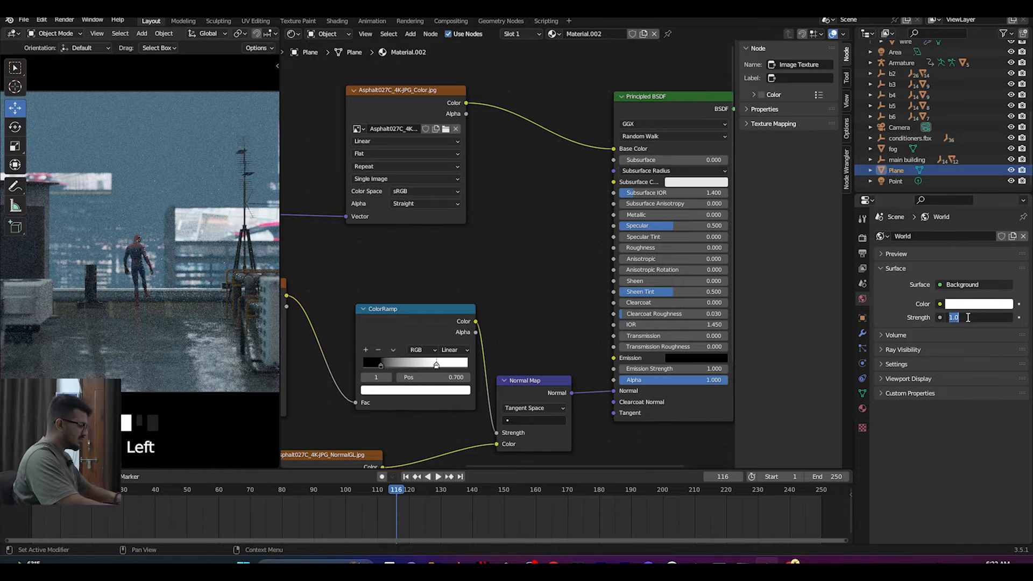
pyautogui.write('0')
pyautogui.press('Return')
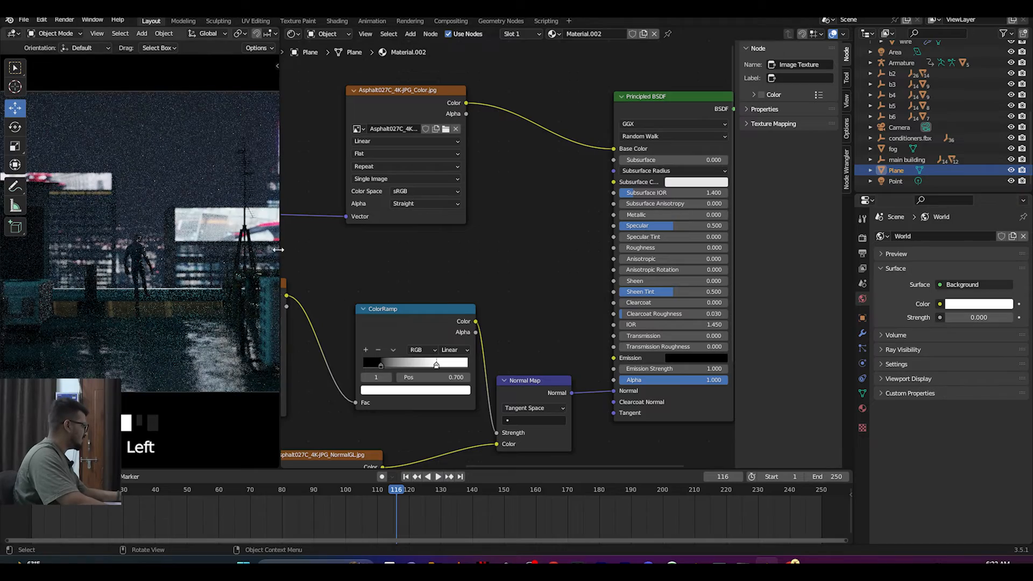
# Step: Widen the 3D viewport, turn the overlays on and show the rooftop in material preview
pyautogui.moveTo(280, 255); pyautogui.dragTo(461, 256)
pyautogui.moveTo(245, 301); pyautogui.dragTo(171, 289, button='middle')
pyautogui.click(415, 33)
pyautogui.moveTo(312, 268); pyautogui.dragTo(282, 284, button='middle')
pyautogui.click(217, 356)
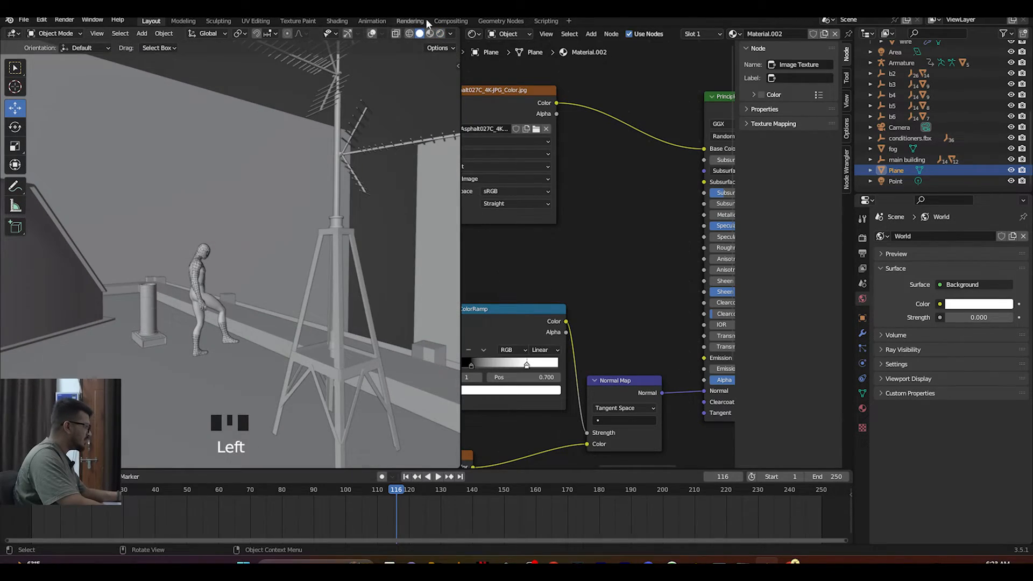
pyautogui.click(372, 33)
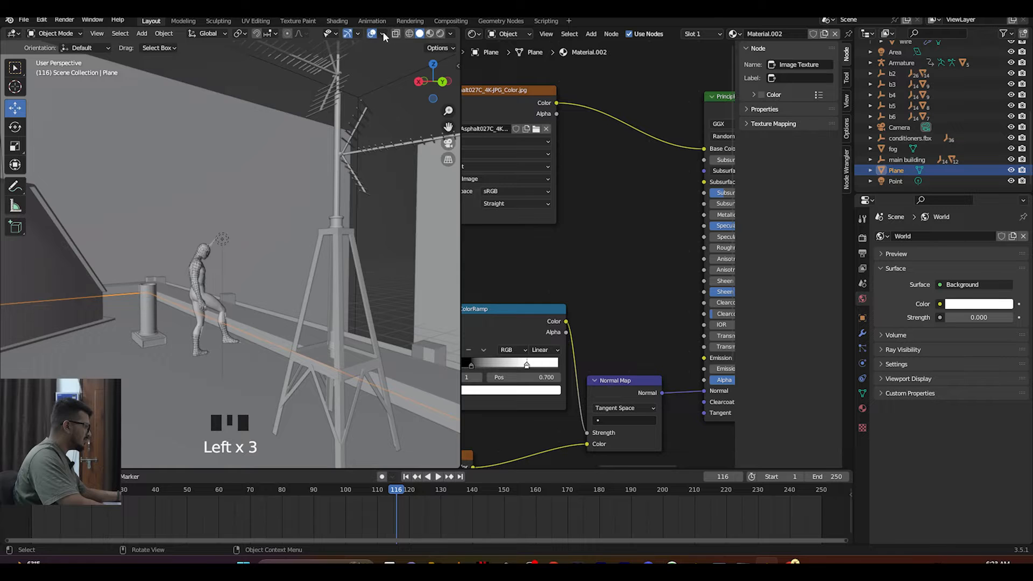
pyautogui.click(430, 34)
# Step: Select the main building and shift it slightly along the global Z axis while viewing the rooftop in rendered shading
pyautogui.moveTo(221, 292)
pyautogui.mouseDown(button='middle')
pyautogui.moveTo(253, 285)
pyautogui.moveTo(233, 289)
pyautogui.mouseUp(button='middle')
pyautogui.scroll(-8, 232, 290)
pyautogui.scroll(-3, 232, 290)
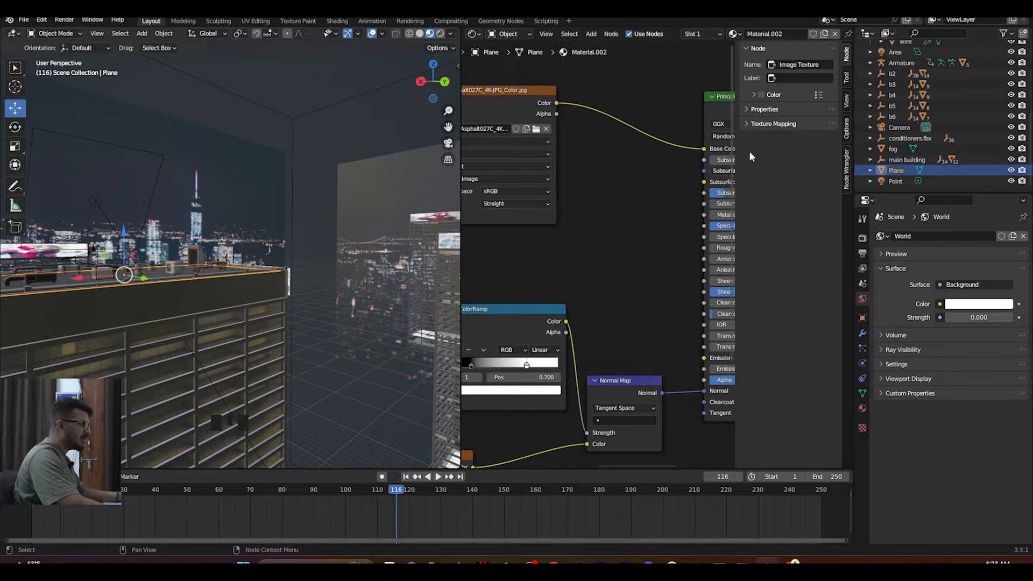
pyautogui.scroll(10, 942, 96)
pyautogui.scroll(2, 940, 99)
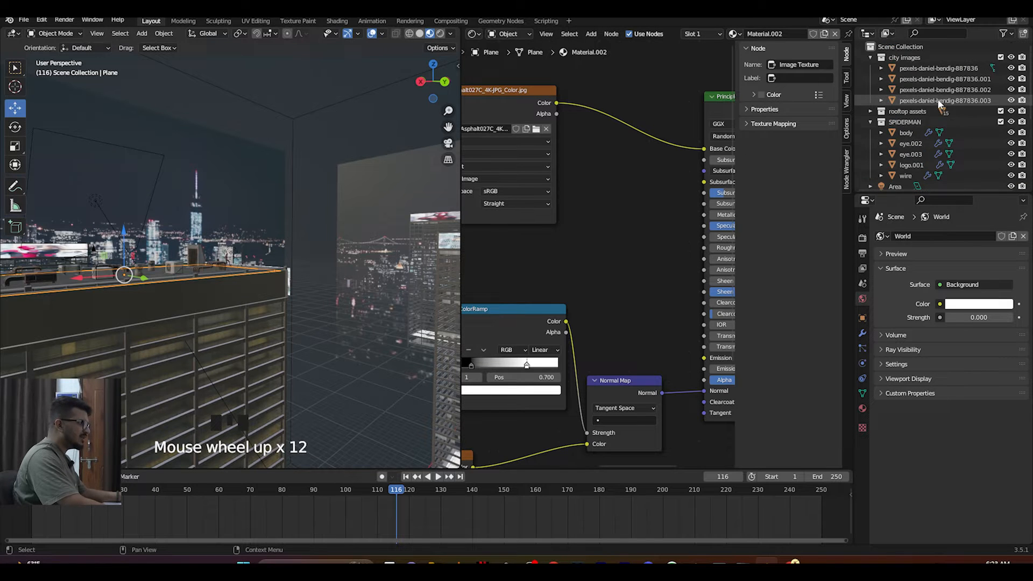
pyautogui.scroll(-9, 936, 101)
pyautogui.click(898, 160)
pyautogui.moveTo(140, 344); pyautogui.dragTo(212, 343, button='middle')
pyautogui.scroll(11, 258, 315)
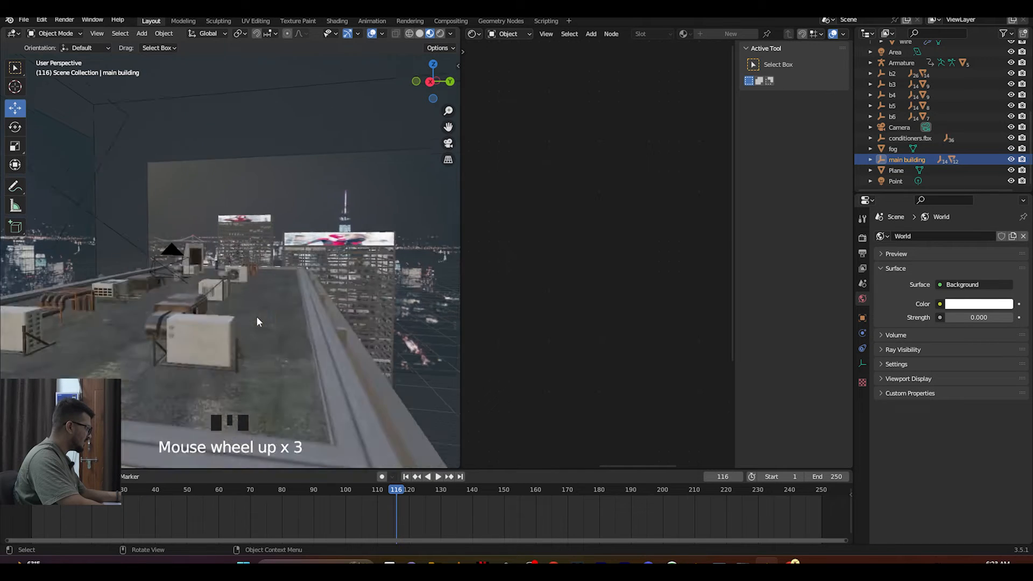
pyautogui.moveTo(258, 314); pyautogui.dragTo(281, 307, button='middle')
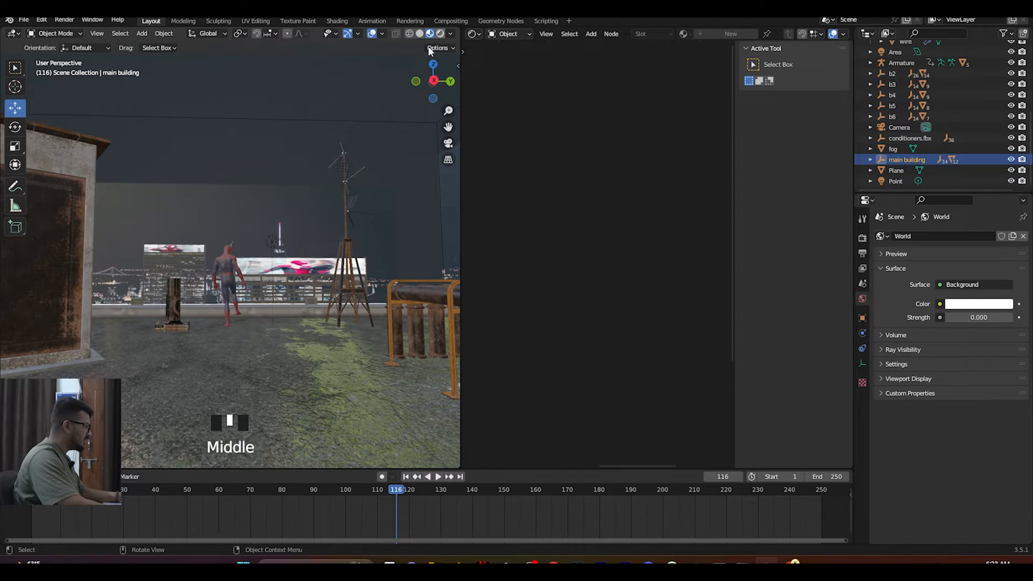
pyautogui.click(440, 33)
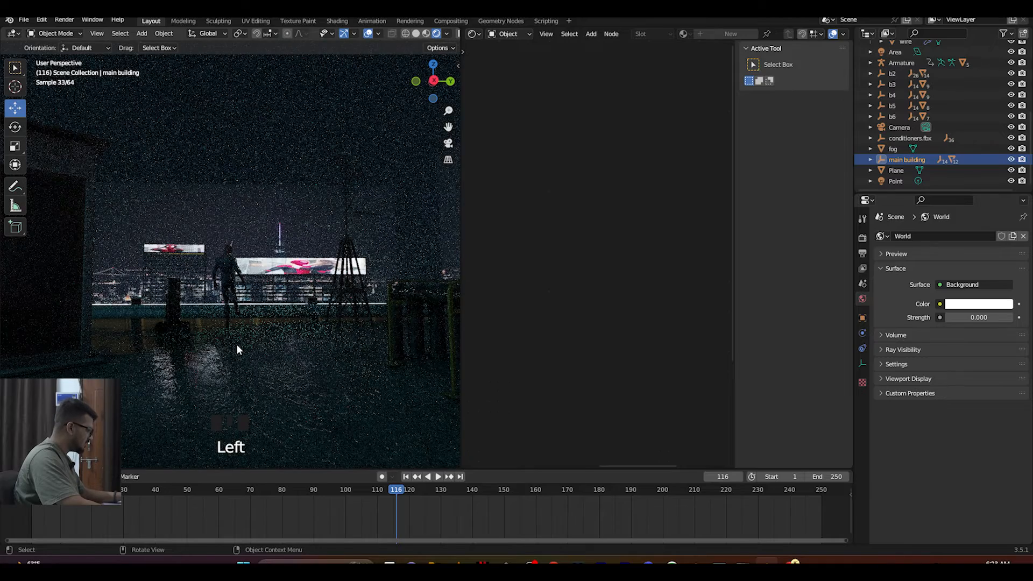
pyautogui.press('g')
pyautogui.press('z')
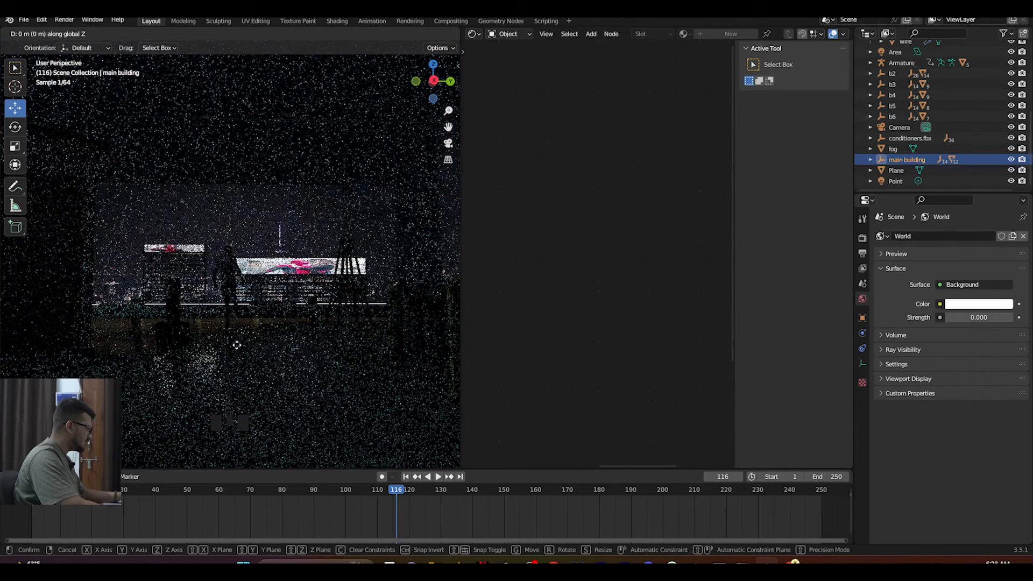
pyautogui.click(238, 347)
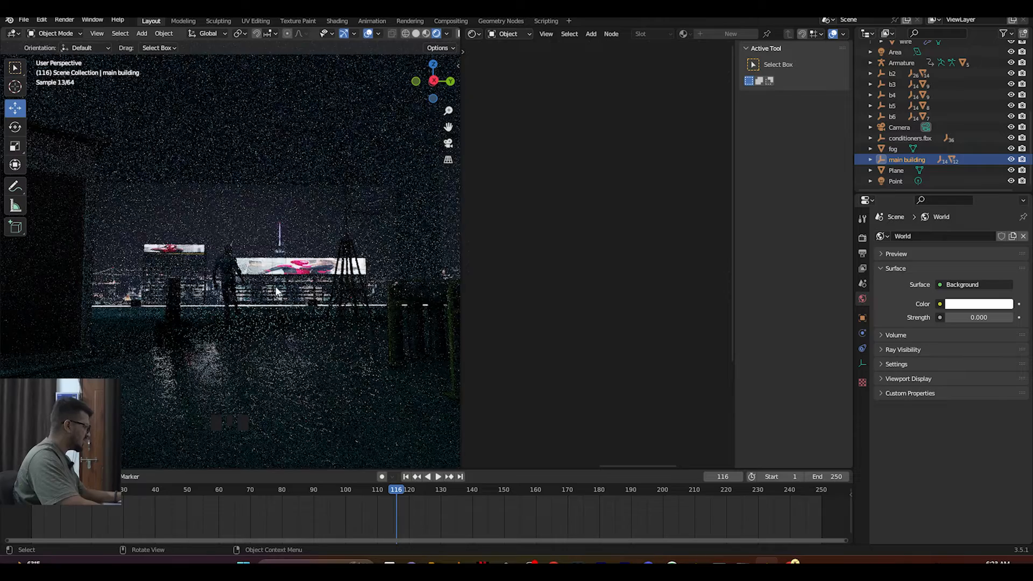
# Step: Save the file and check the whole rendered night scene in the camera frame
pyautogui.hotkey('ctrl', 's')
pyautogui.moveTo(237, 346); pyautogui.dragTo(262, 327, button='middle')
pyautogui.scroll(-3, 225, 340)
pyautogui.press('KP_0')
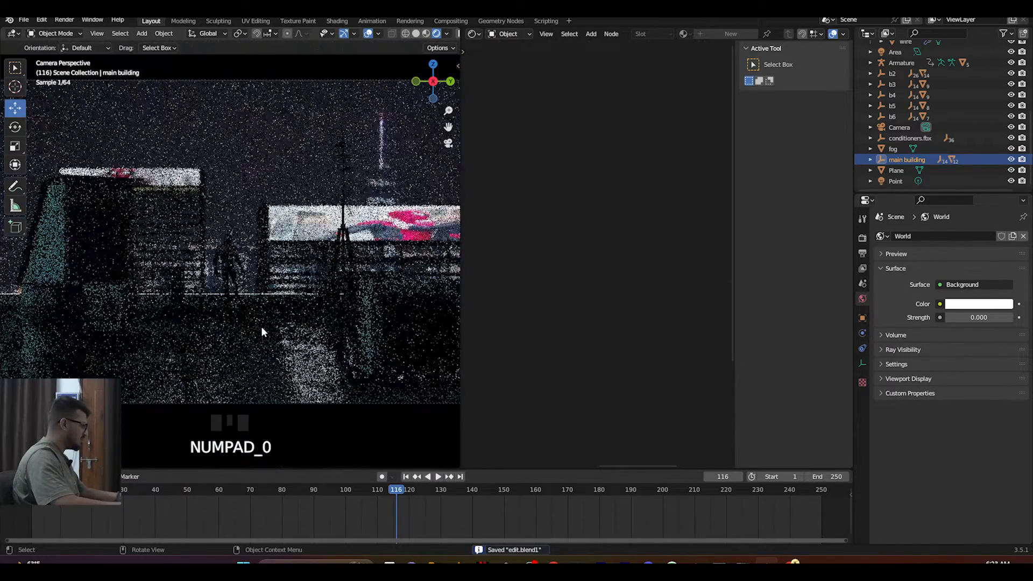
pyautogui.scroll(-2, 257, 318)
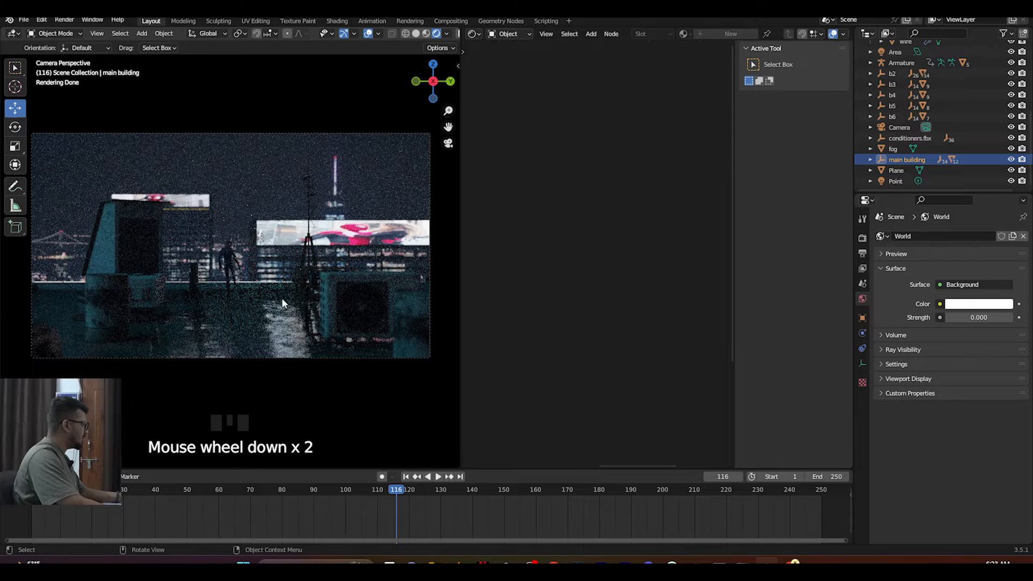
pyautogui.hotkey('ctrl', 's')
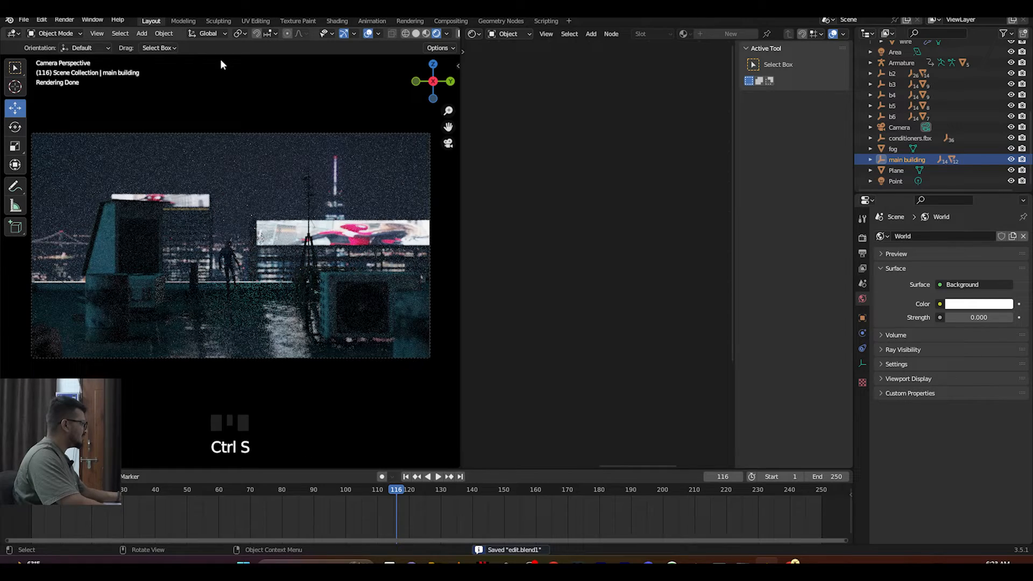
# Step: Set the cyan point light's radius to 0.69 m, disable its Multiple Importance option, and save the file
pyautogui.scroll(5, 228, 296)
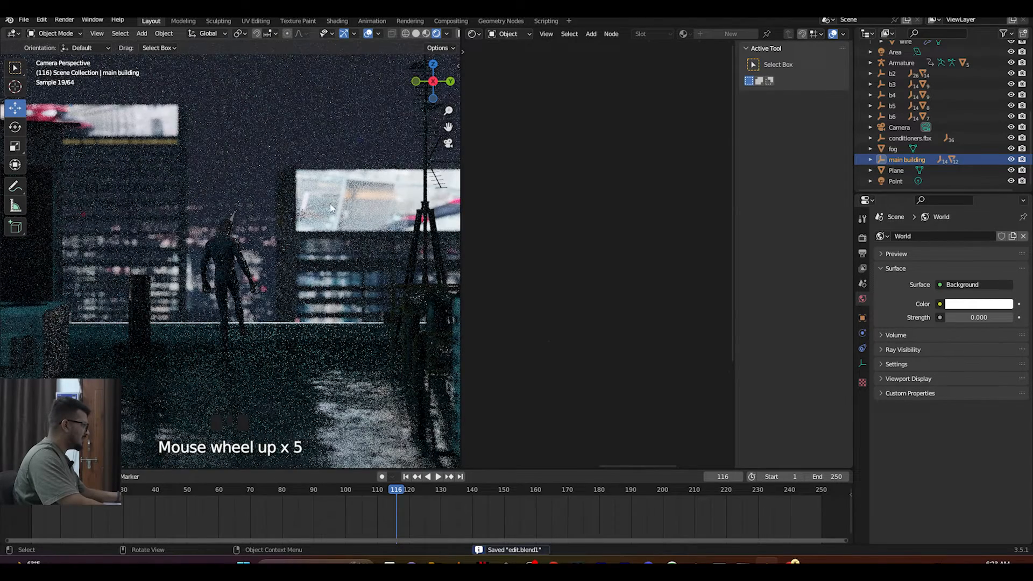
pyautogui.click(306, 215)
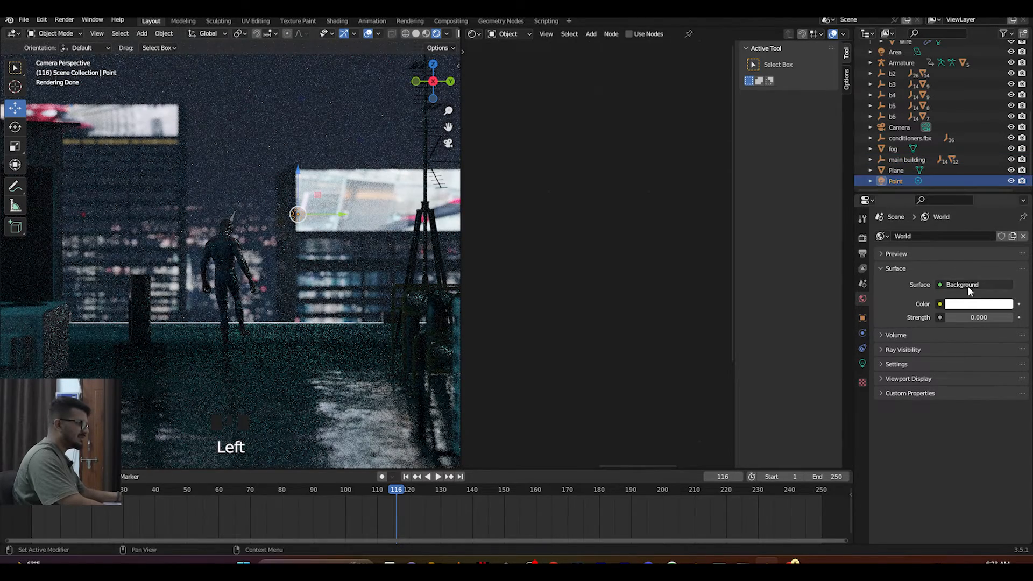
pyautogui.click(862, 364)
pyautogui.moveTo(965, 309)
pyautogui.mouseDown()
pyautogui.moveTo(952, 310)
pyautogui.moveTo(995, 326)
pyautogui.moveTo(976, 326)
pyautogui.mouseUp()
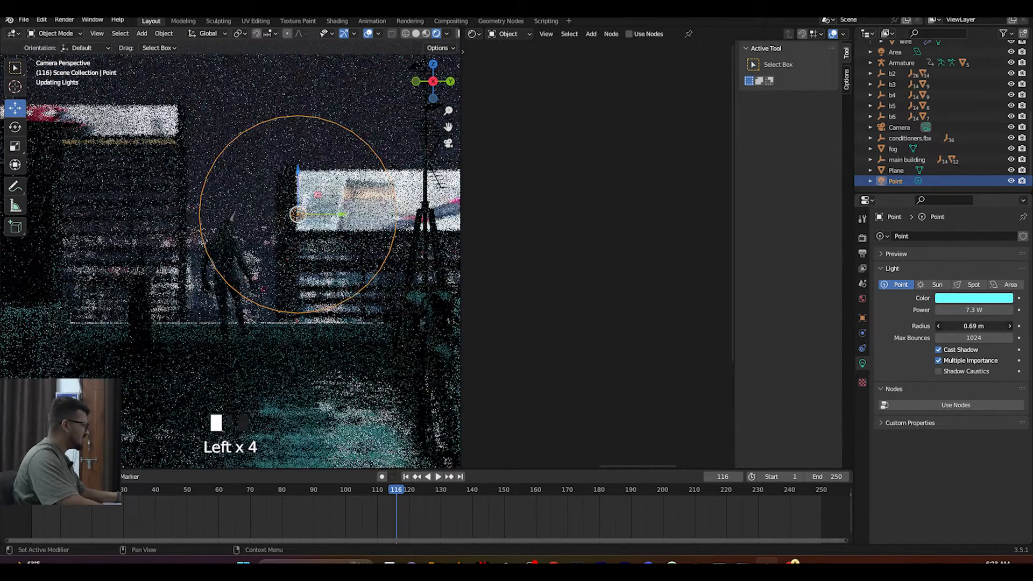
pyautogui.scroll(-2, 398, 335)
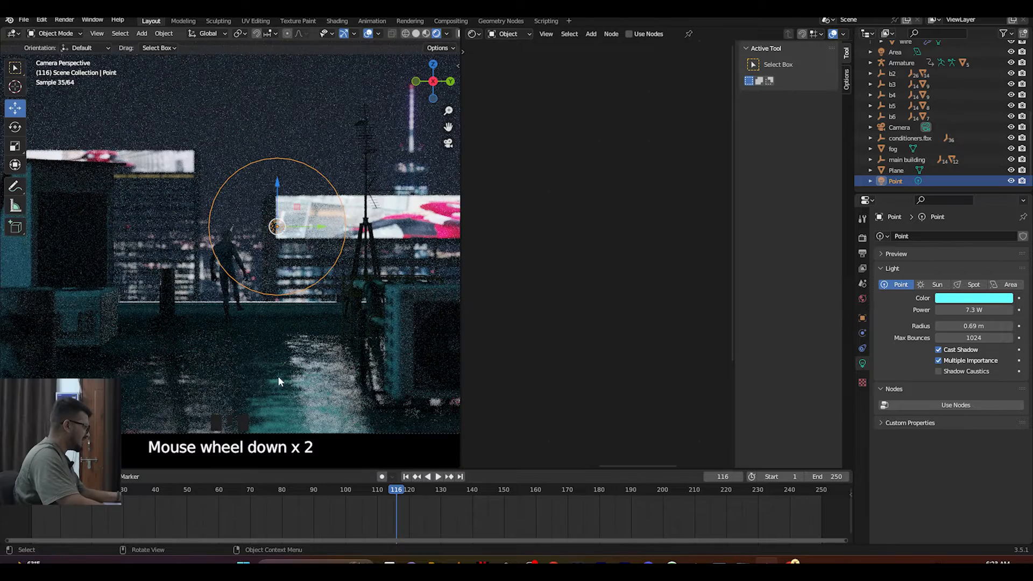
pyautogui.click(938, 360)
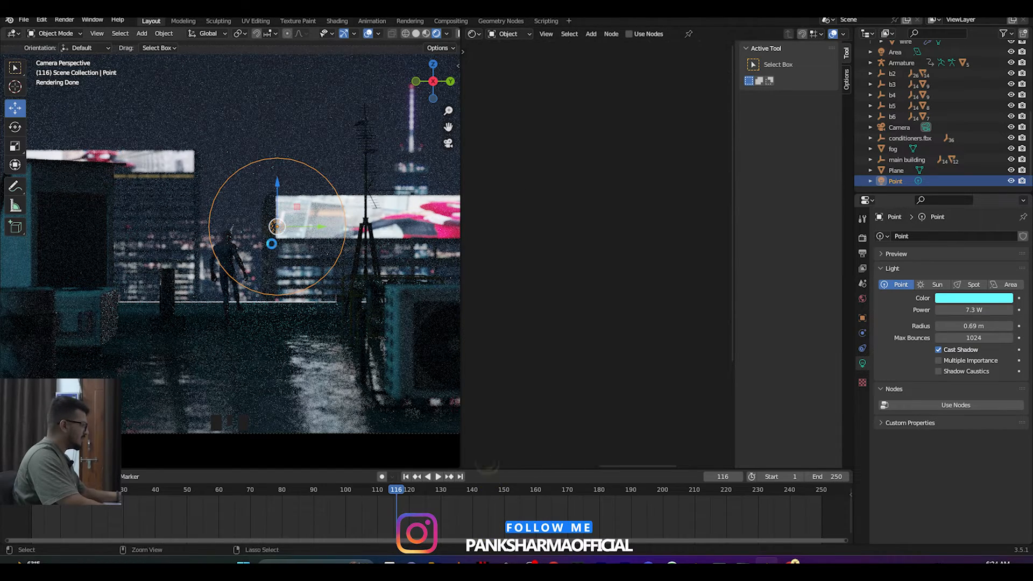
pyautogui.hotkey('ctrl', 's')
# Step: Duplicate the point light along Y to the other side of the character, change the copy's color to pale yellow, and save
pyautogui.hotkey('shift', 'd')
pyautogui.moveTo(320, 228); pyautogui.dragTo(228, 236)
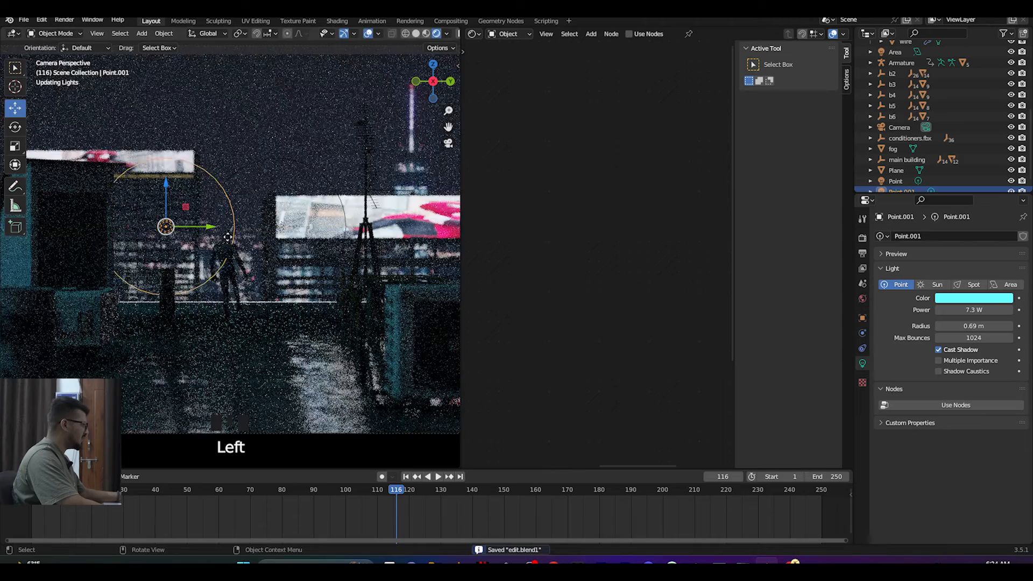
pyautogui.click(967, 301)
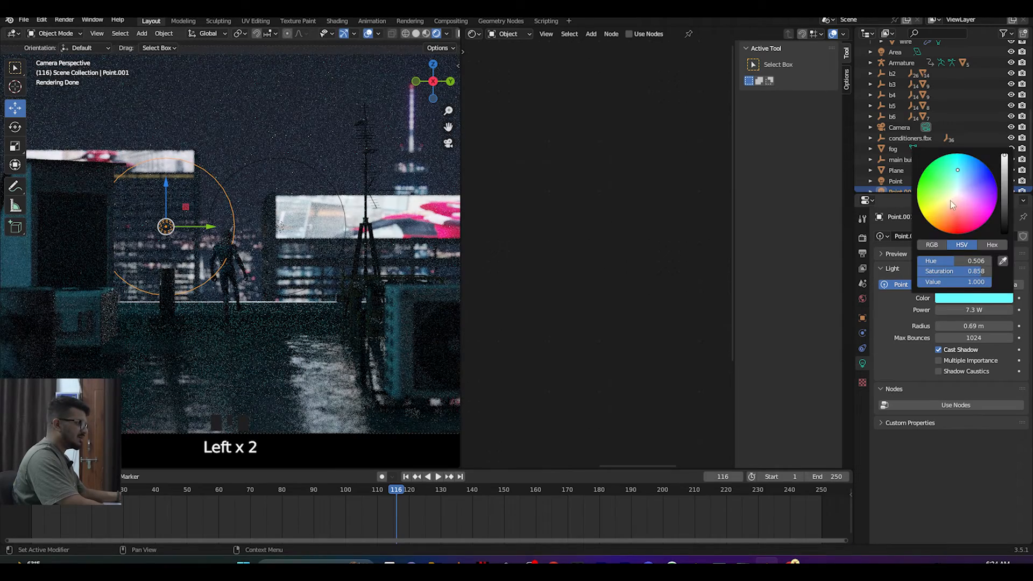
pyautogui.click(946, 205)
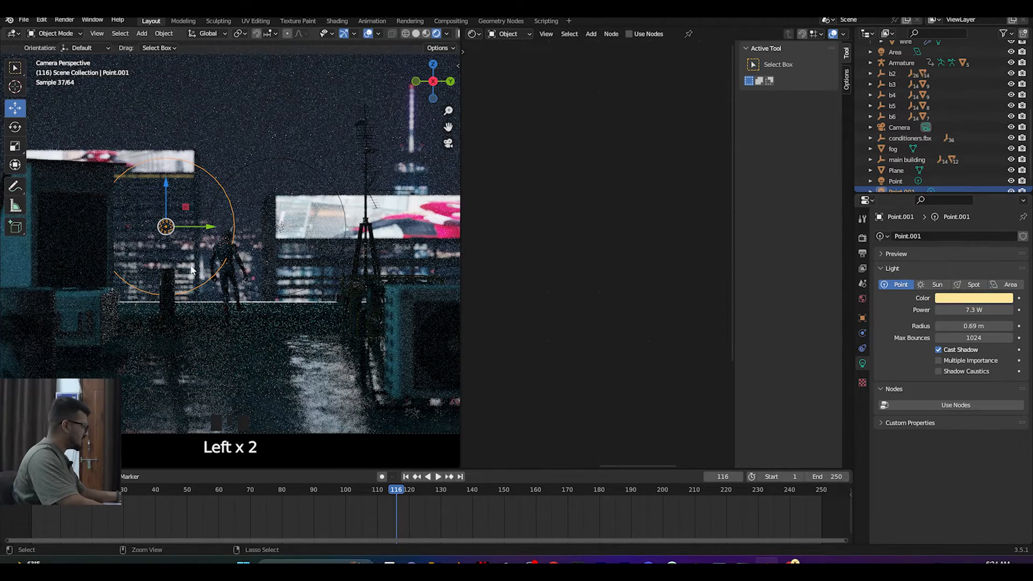
pyautogui.hotkey('ctrl', 's')
# Step: Move the yellow point light along the X axis, check its effect on Spider-Man from the front, and save the file
pyautogui.moveTo(260, 219); pyautogui.dragTo(366, 256, button='middle')
pyautogui.scroll(9, 321, 282)
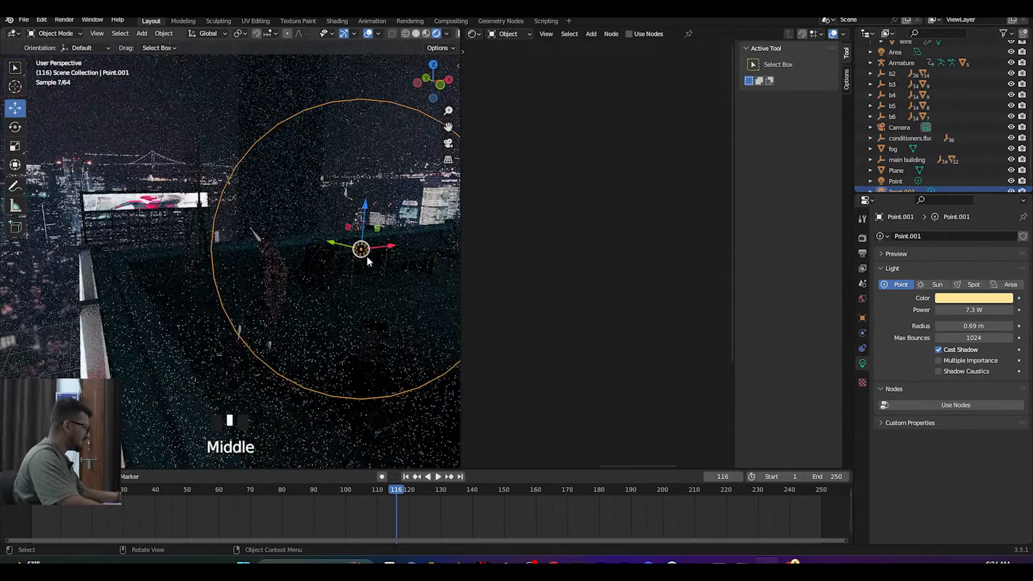
pyautogui.moveTo(385, 246); pyautogui.dragTo(322, 260)
pyautogui.moveTo(315, 282); pyautogui.dragTo(414, 280, button='middle')
pyautogui.scroll(9, 312, 290)
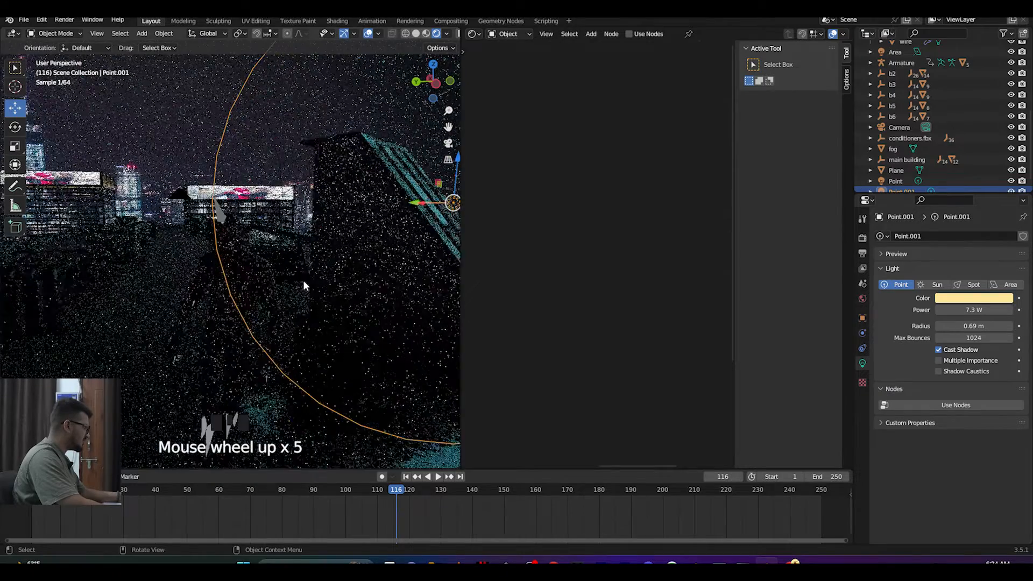
pyautogui.moveTo(299, 248); pyautogui.dragTo(295, 231, button='middle')
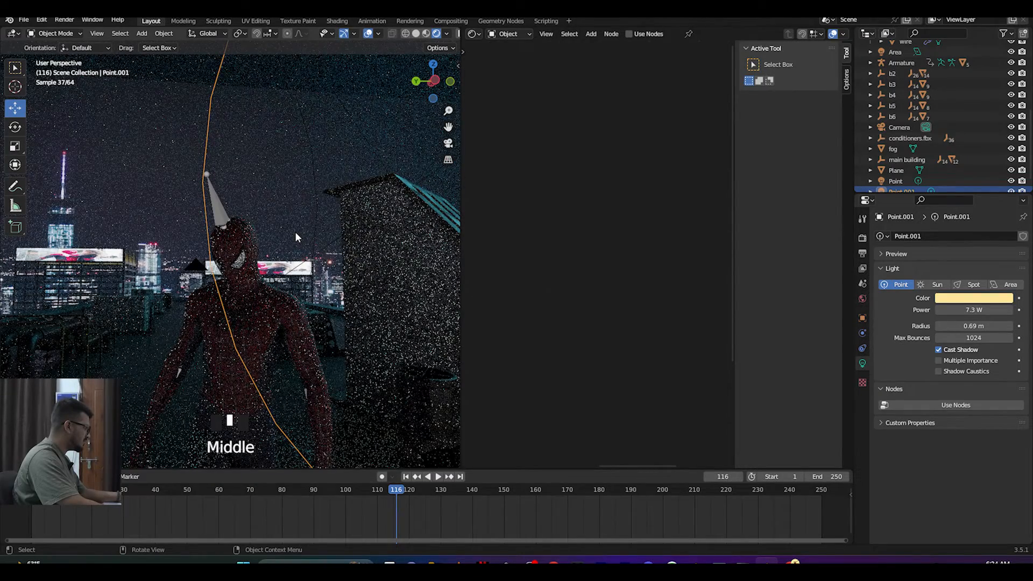
pyautogui.hotkey('ctrl', 's')
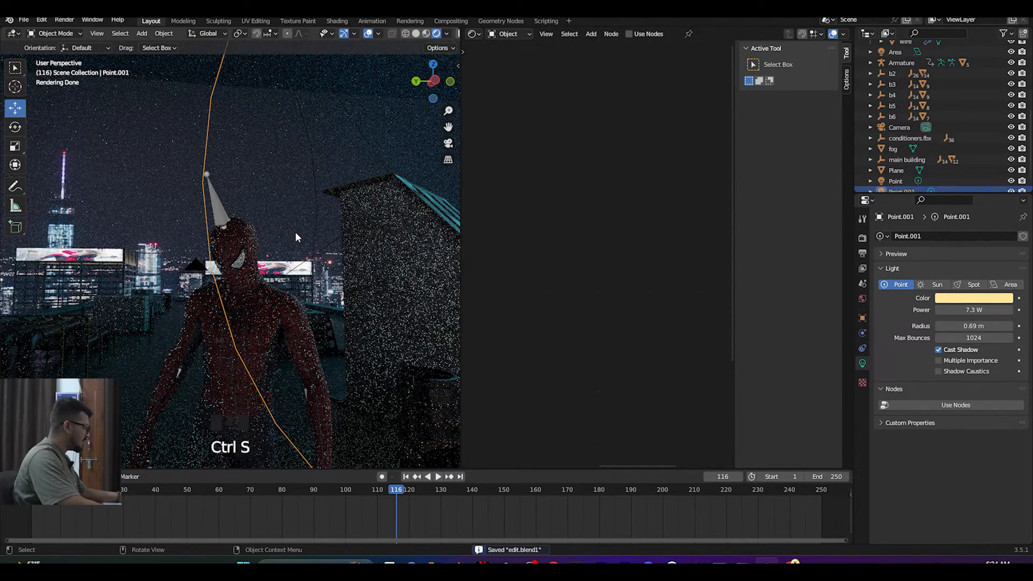
# Step: Return to the full camera view to check the scene with both point lights, and save the file
pyautogui.scroll(-5, 297, 235)
pyautogui.moveTo(299, 240); pyautogui.dragTo(209, 282, button='middle')
pyautogui.press('KP_0')
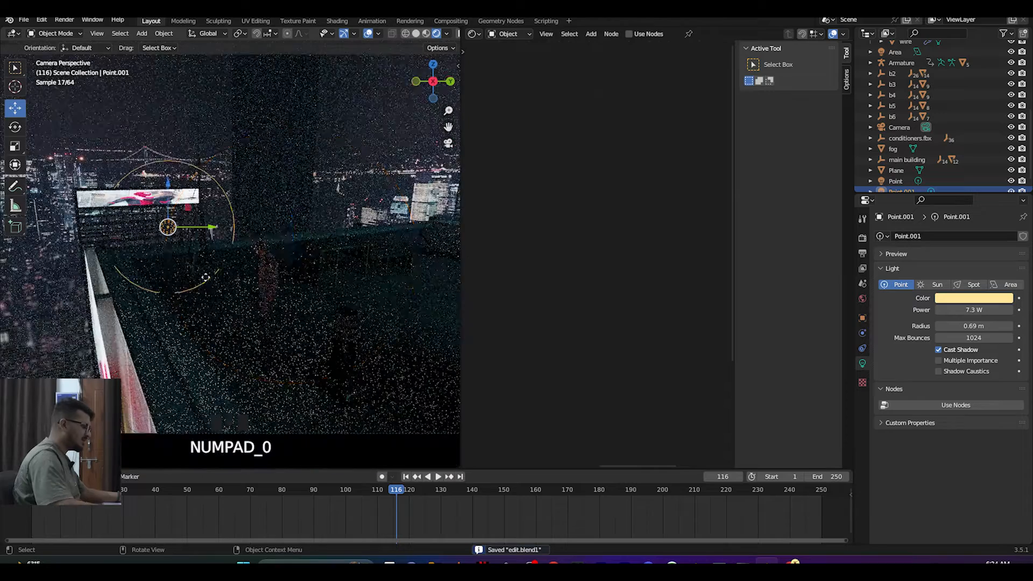
pyautogui.hotkey('ctrl', 's')
pyautogui.scroll(-3, 246, 215)
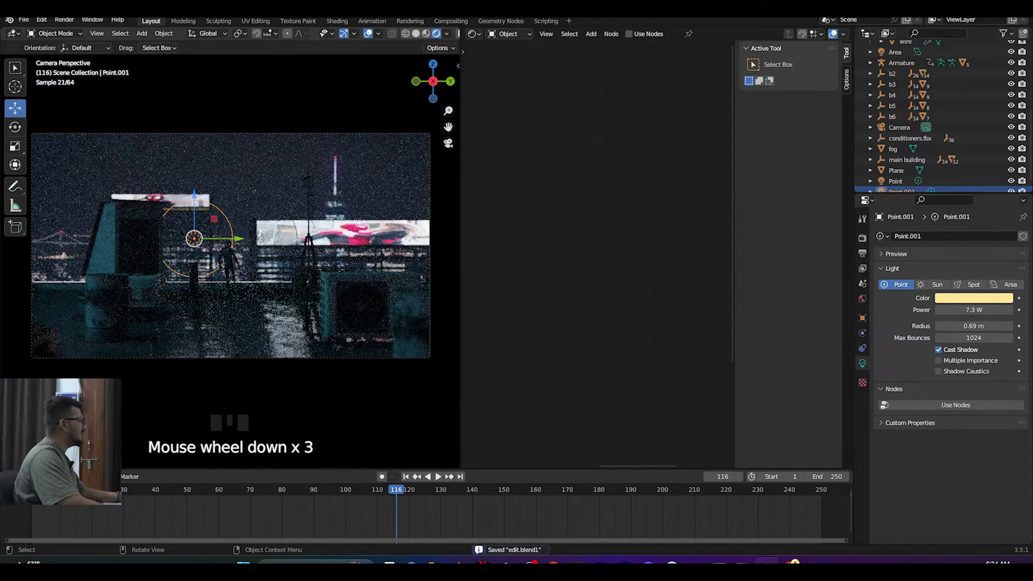
# Step: Render the current frame as a still image and look over the whole result
pyautogui.click(64, 19)
pyautogui.click(78, 32)
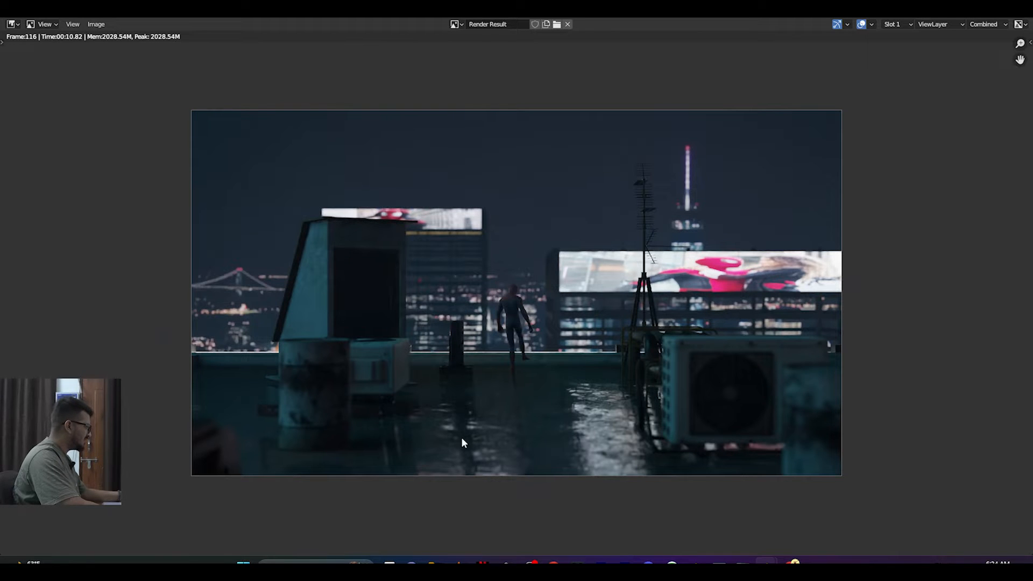
pyautogui.scroll(3, 461, 439)
pyautogui.moveTo(514, 431); pyautogui.dragTo(508, 292, button='middle')
pyautogui.scroll(-4, 651, 350)
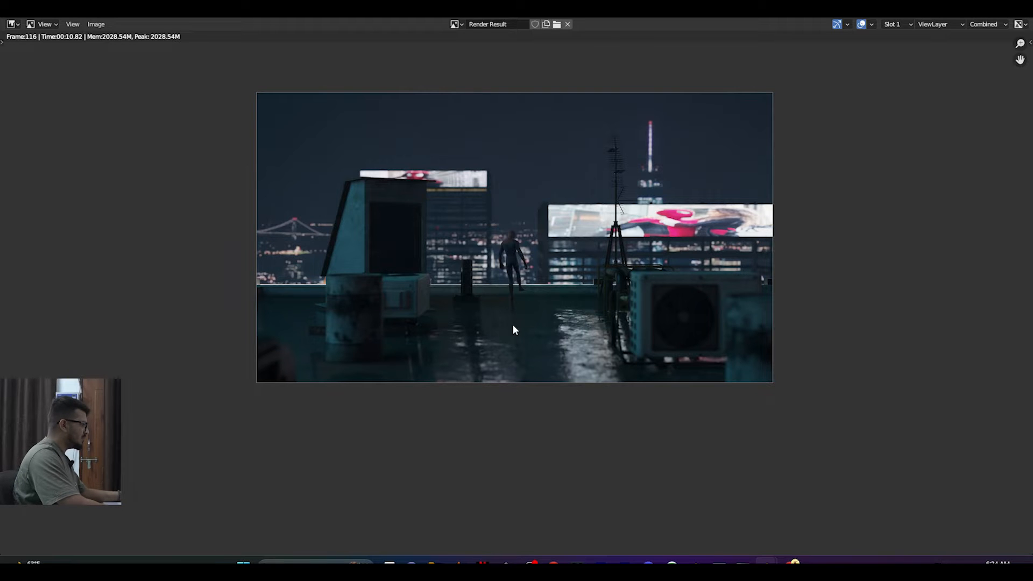
# Step: Examine Spider-Man, the billboards and the wet floor reflections up close in the render, and close the render window
pyautogui.scroll(3, 513, 322)
pyautogui.scroll(-1, 524, 297)
pyautogui.scroll(1, 526, 290)
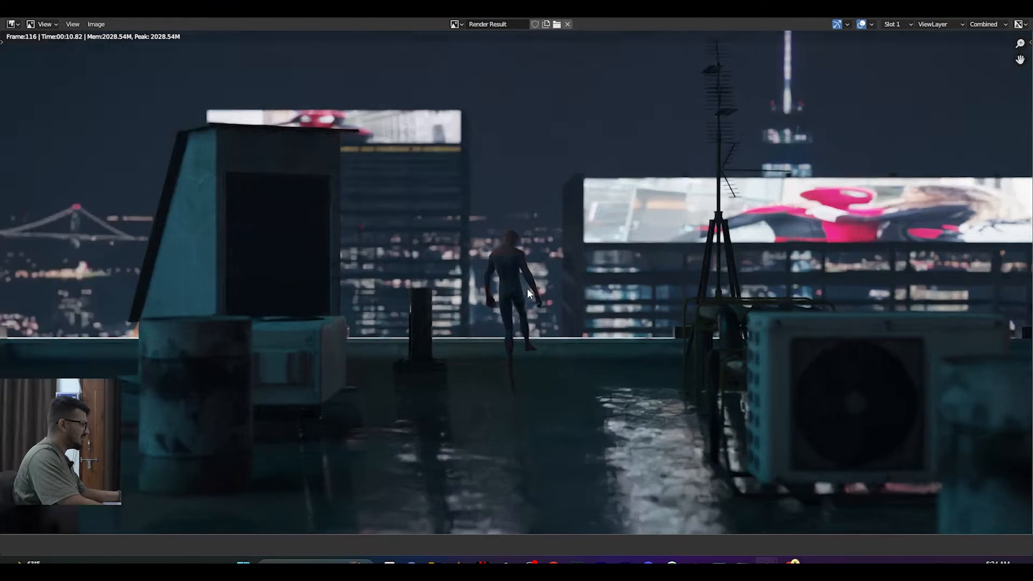
pyautogui.scroll(4, 527, 289)
pyautogui.scroll(-3, 541, 265)
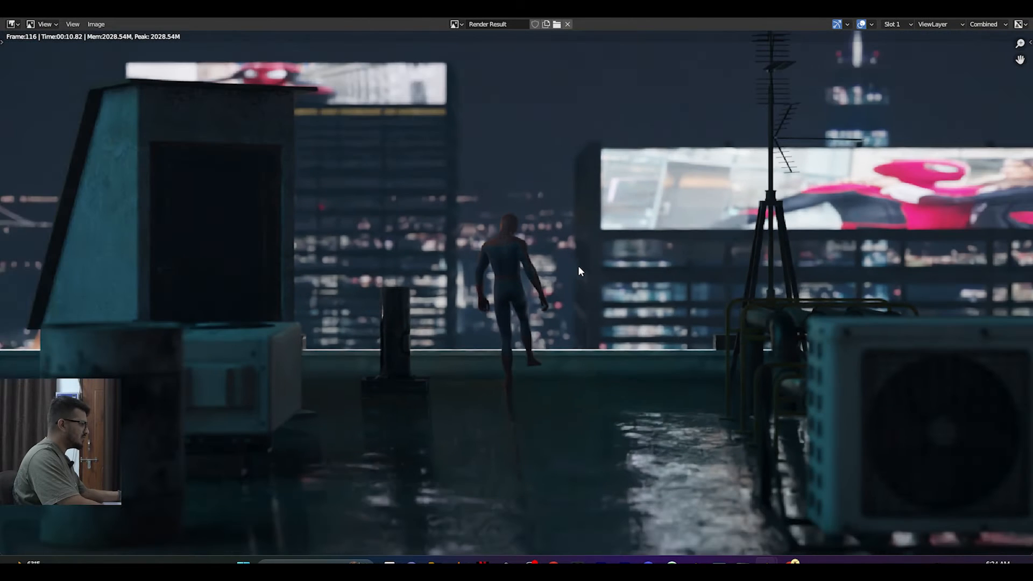
pyautogui.scroll(-3, 583, 272)
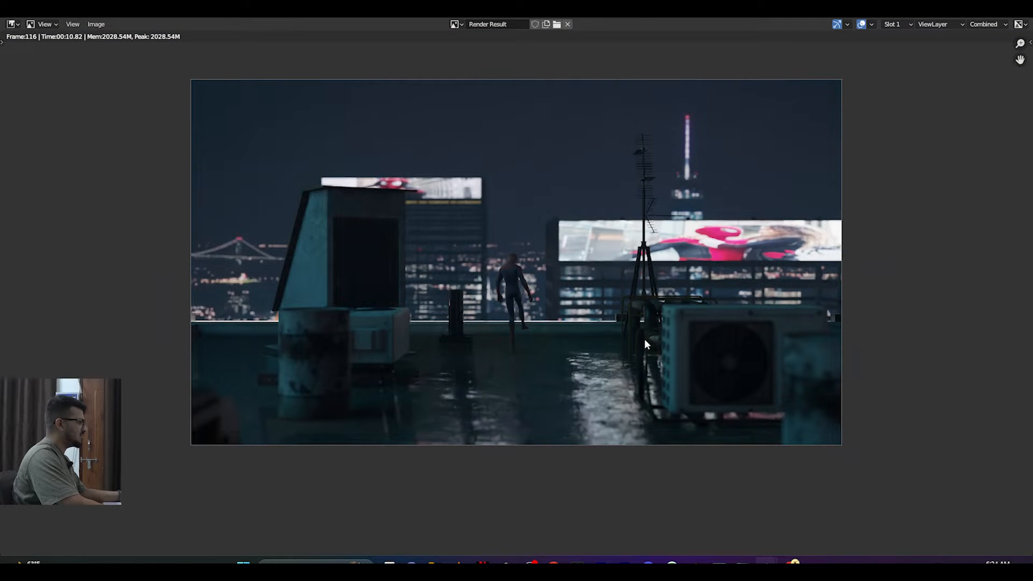
pyautogui.scroll(1, 643, 338)
pyautogui.scroll(-1, 541, 270)
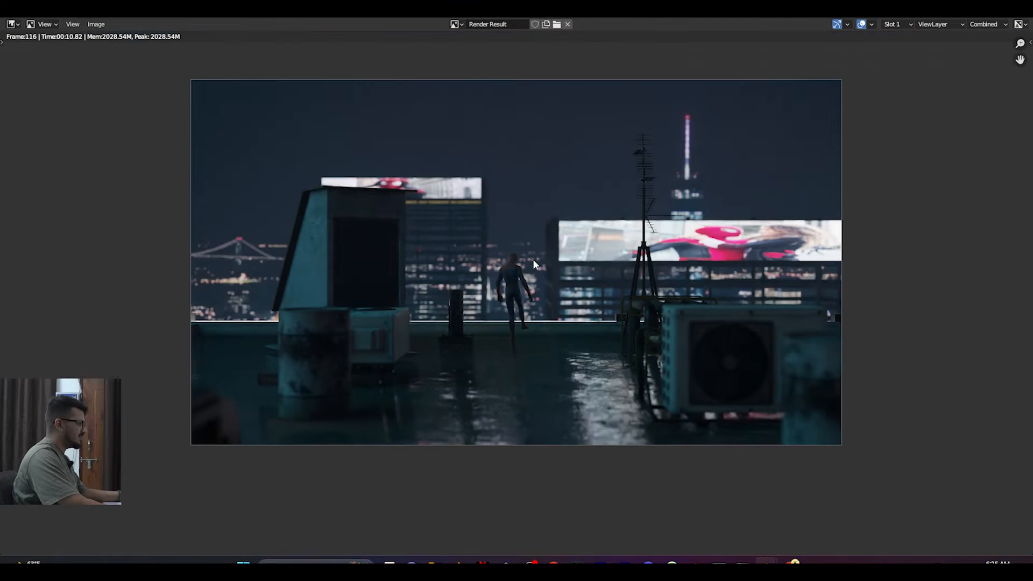
pyautogui.click(1018, 9)
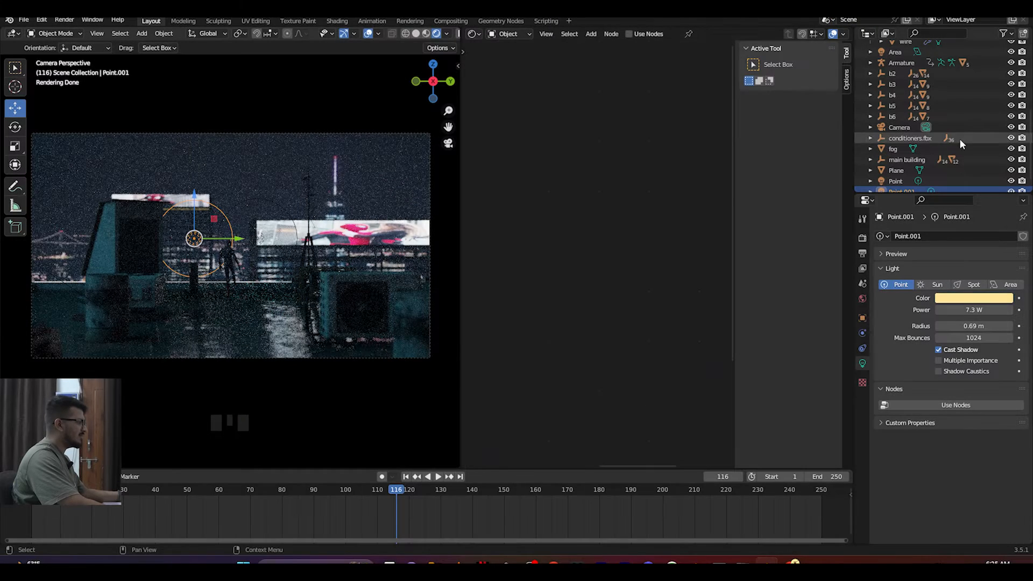
# Step: Widen the 3D viewport and check the scene's render sampling settings
pyautogui.moveTo(458, 143); pyautogui.dragTo(554, 142)
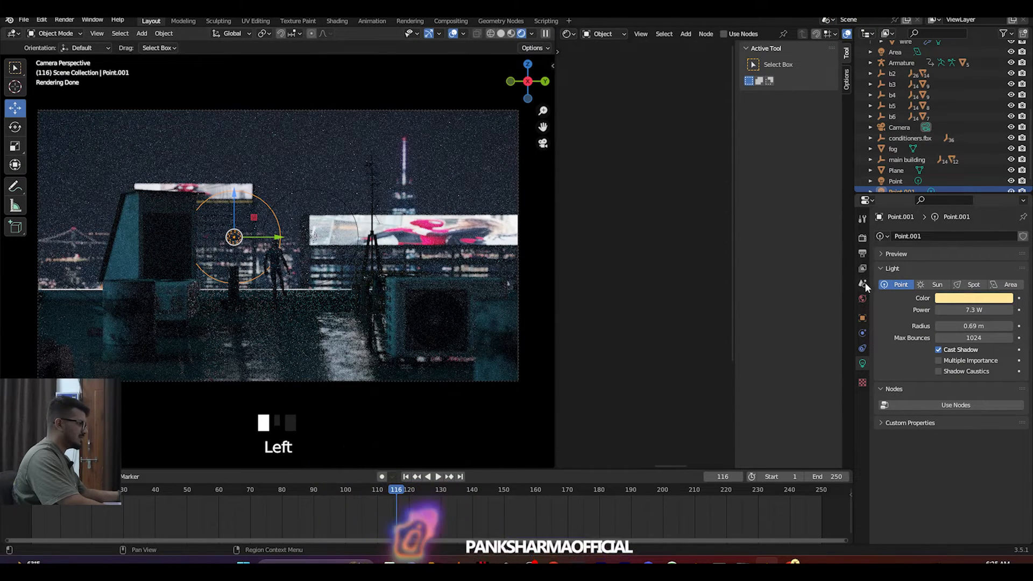
pyautogui.click(862, 237)
pyautogui.scroll(-5, 905, 375)
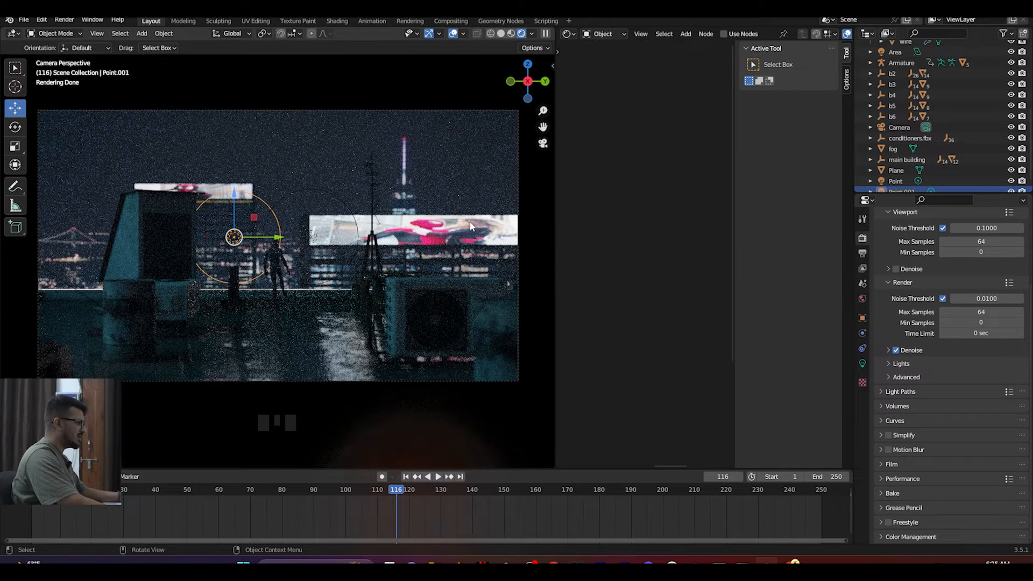
# Step: Set the camera's depth of field F-Stop to 1.2 and save the file
pyautogui.click(365, 108)
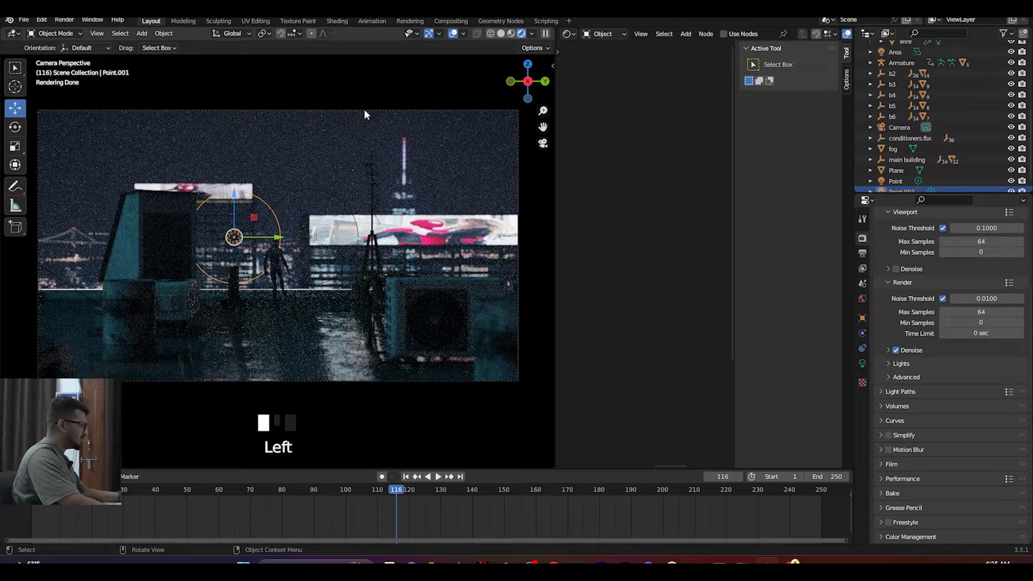
pyautogui.click(862, 364)
pyautogui.scroll(-2, 918, 444)
pyautogui.moveTo(972, 449); pyautogui.dragTo(959, 449)
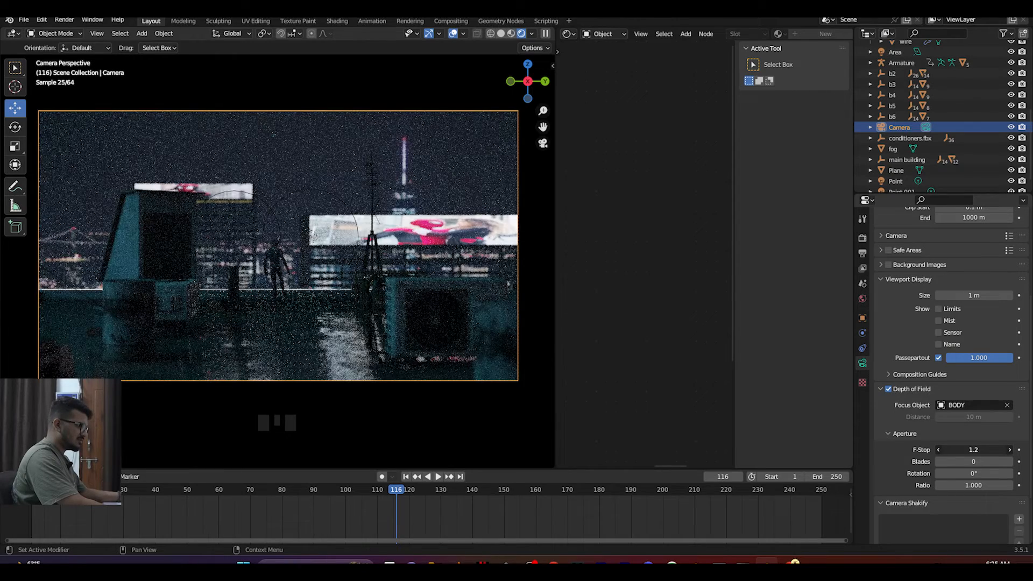
pyautogui.hotkey('ctrl', 's')
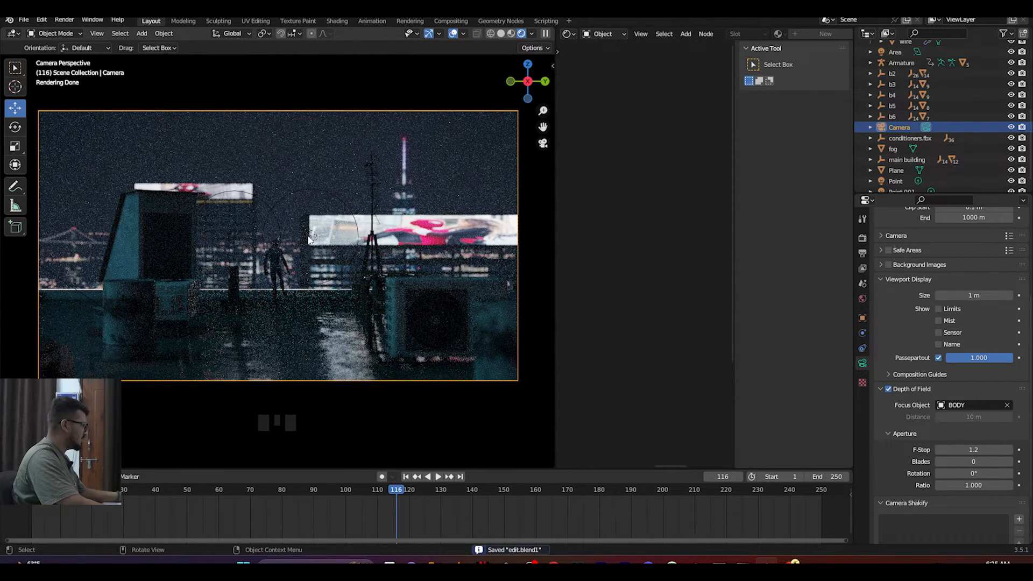
pyautogui.hotkey('ctrl', 's')
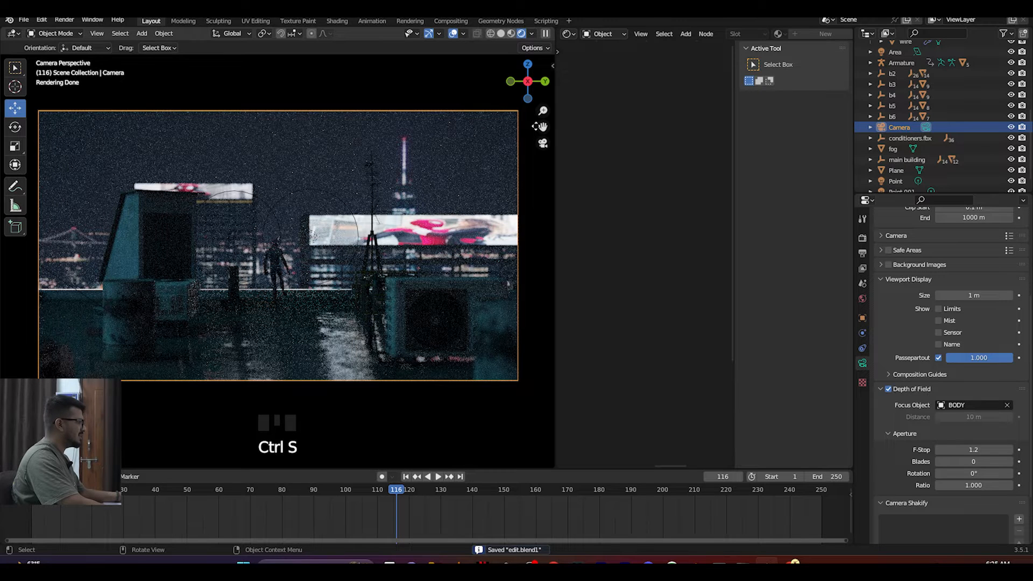
# Step: Try an Emission Strength of 3 on the city background image's material, compare the view, and undo the change
pyautogui.click(295, 138)
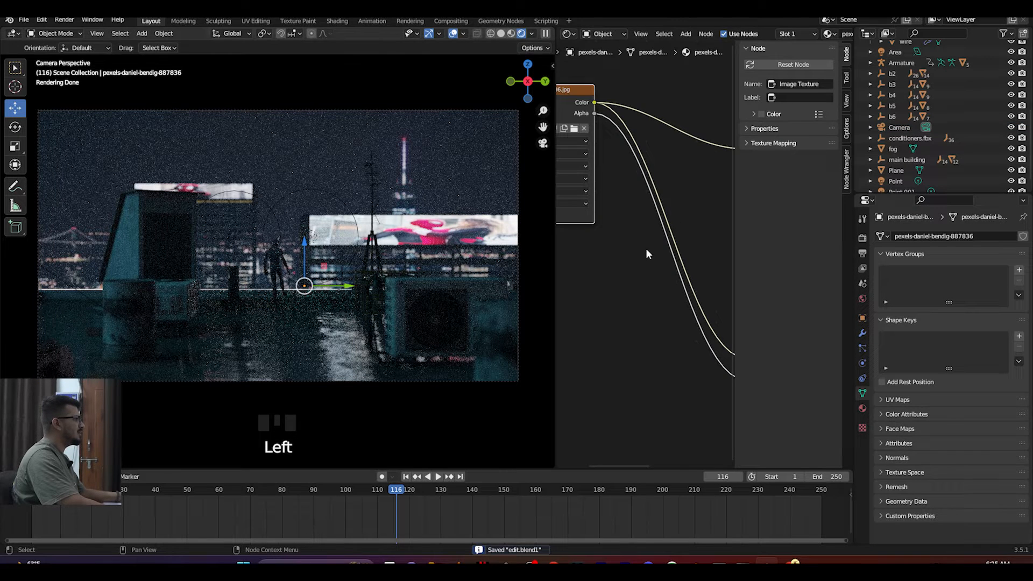
pyautogui.scroll(-8, 645, 251)
pyautogui.moveTo(627, 253); pyautogui.dragTo(544, 343, button='middle')
pyautogui.scroll(7, 618, 291)
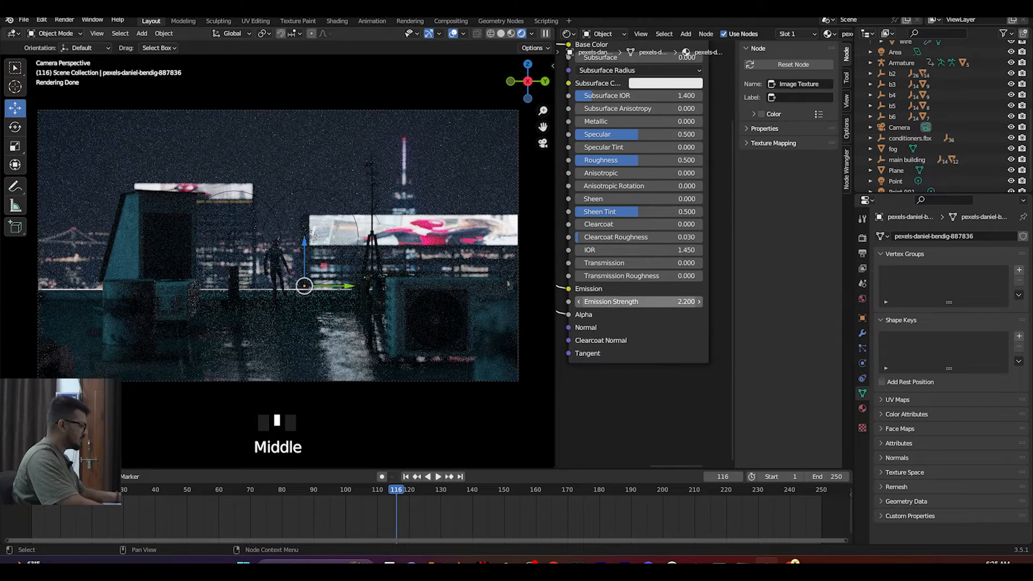
pyautogui.click(682, 301)
pyautogui.write('3')
pyautogui.press('Return')
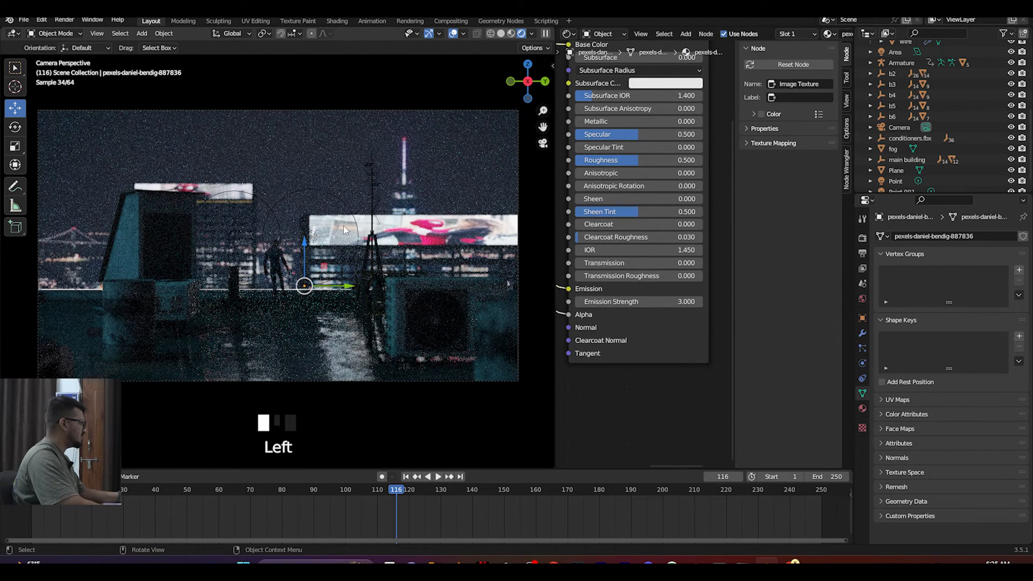
pyautogui.click(453, 33)
pyautogui.click(429, 33)
pyautogui.click(428, 33)
pyautogui.click(453, 34)
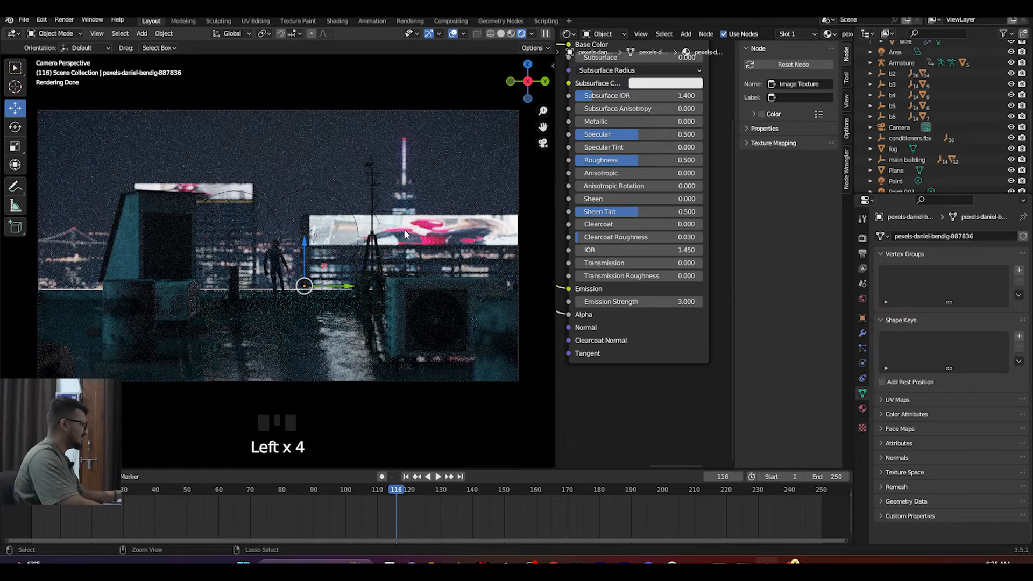
pyautogui.hotkey('ctrl', 'z')
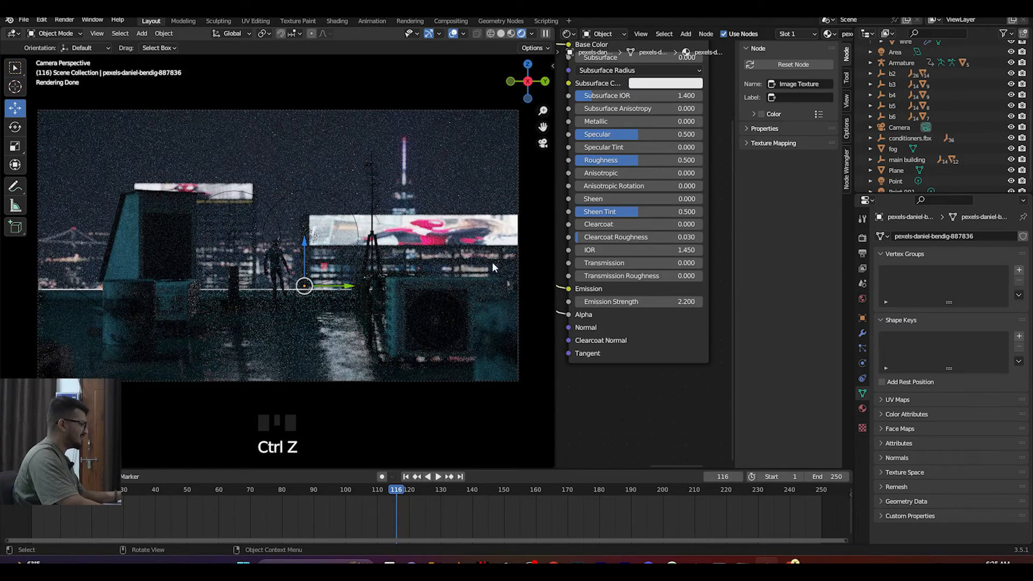
# Step: Return to the camera view, try shifting the city background image vertically near Spider-Man's feet, and undo the move
pyautogui.moveTo(209, 287); pyautogui.dragTo(147, 283, button='middle')
pyautogui.press('KP_0')
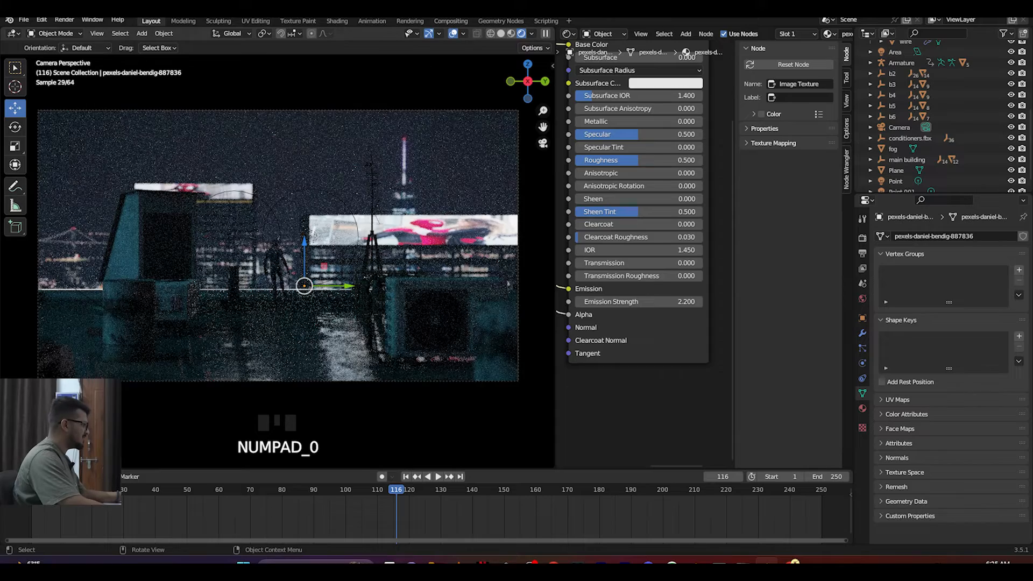
pyautogui.click(454, 34)
pyautogui.click(428, 34)
pyautogui.click(428, 33)
pyautogui.click(454, 33)
pyautogui.scroll(5, 227, 329)
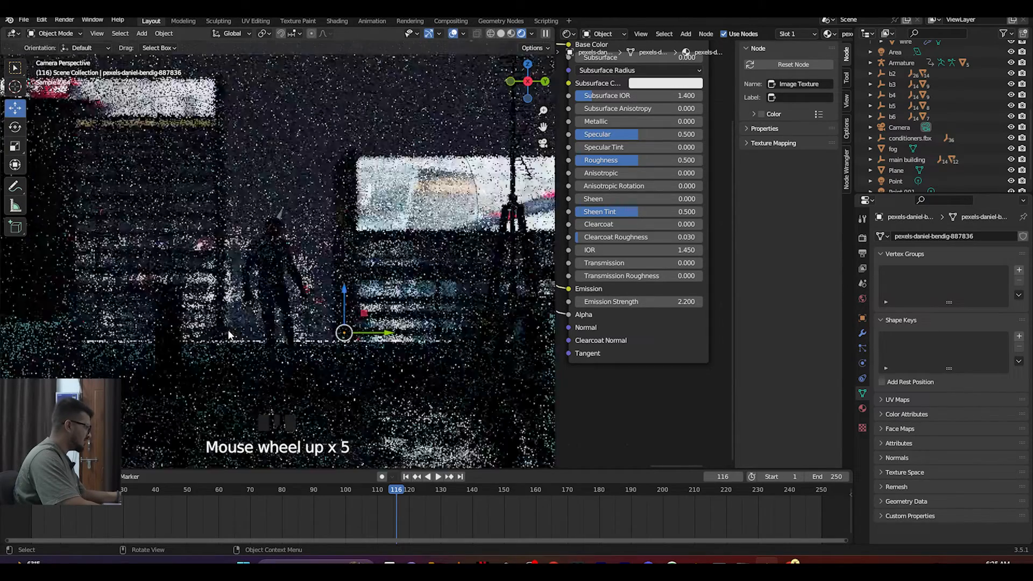
pyautogui.scroll(1, 231, 329)
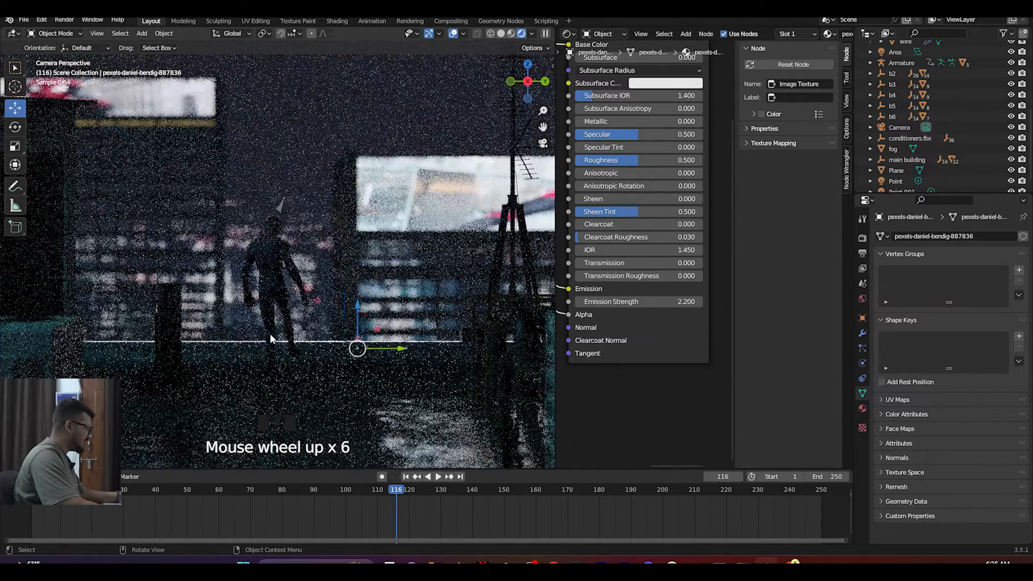
pyautogui.moveTo(354, 314); pyautogui.dragTo(354, 319)
pyautogui.hotkey('ctrl', 'z')
# Step: Move the Cube.004 billboard object, the bright line at the roof edge behind Spider-Man, along the Z axis and save
pyautogui.click(334, 358)
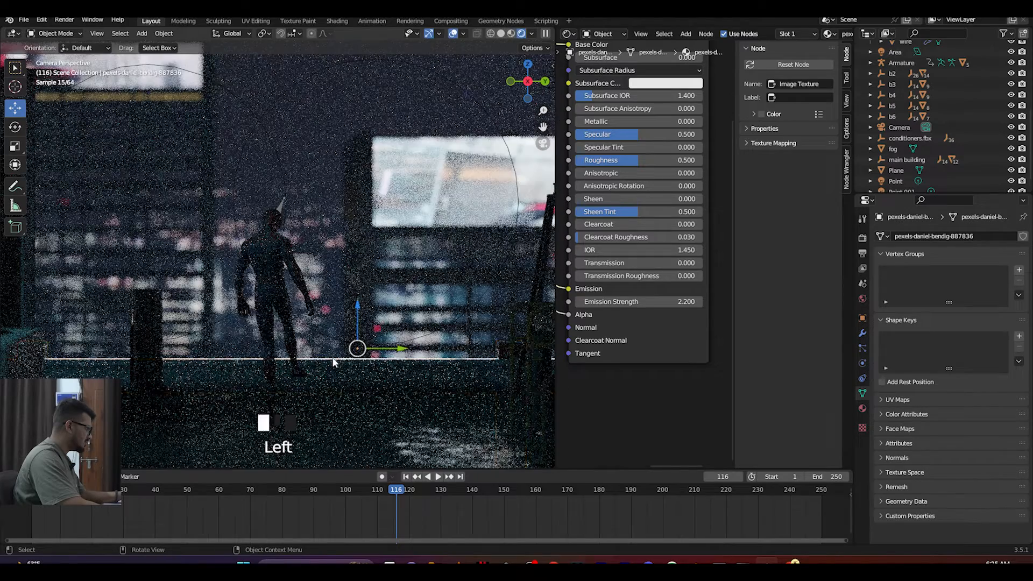
pyautogui.click(334, 360)
pyautogui.click(333, 360)
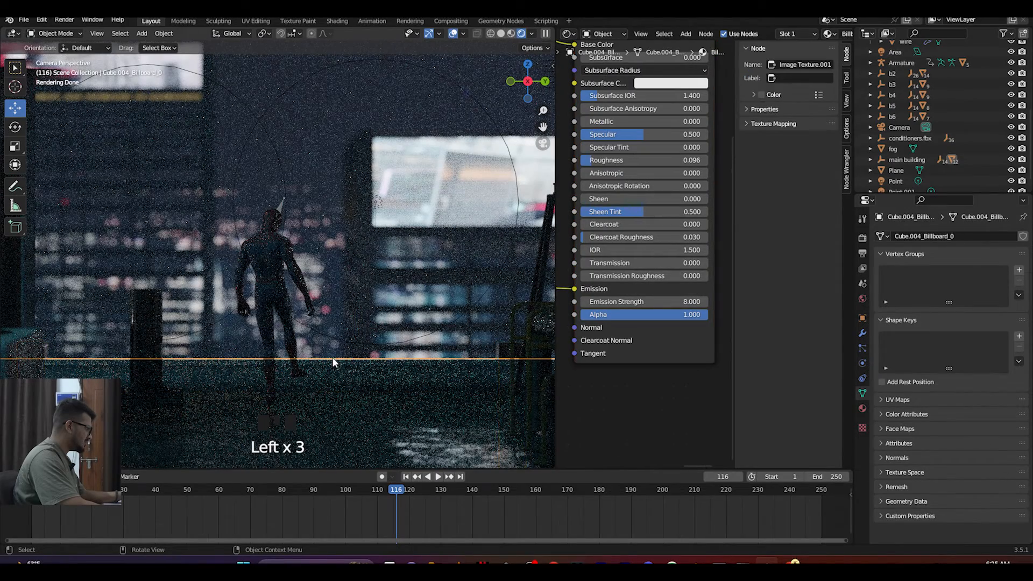
pyautogui.press('g')
pyautogui.press('z')
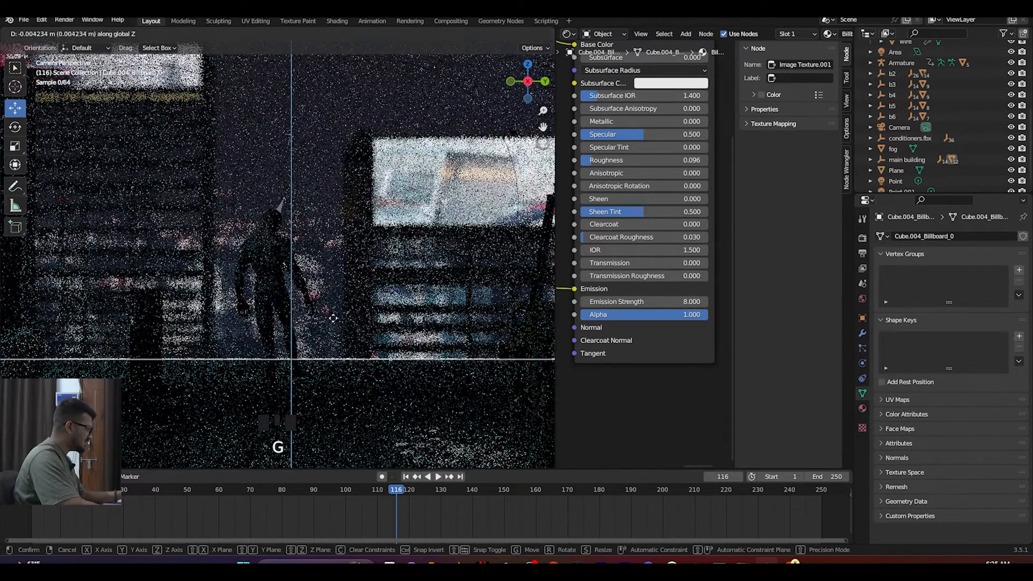
pyautogui.click(347, 312)
pyautogui.hotkey('ctrl', 's')
pyautogui.scroll(-7, 304, 163)
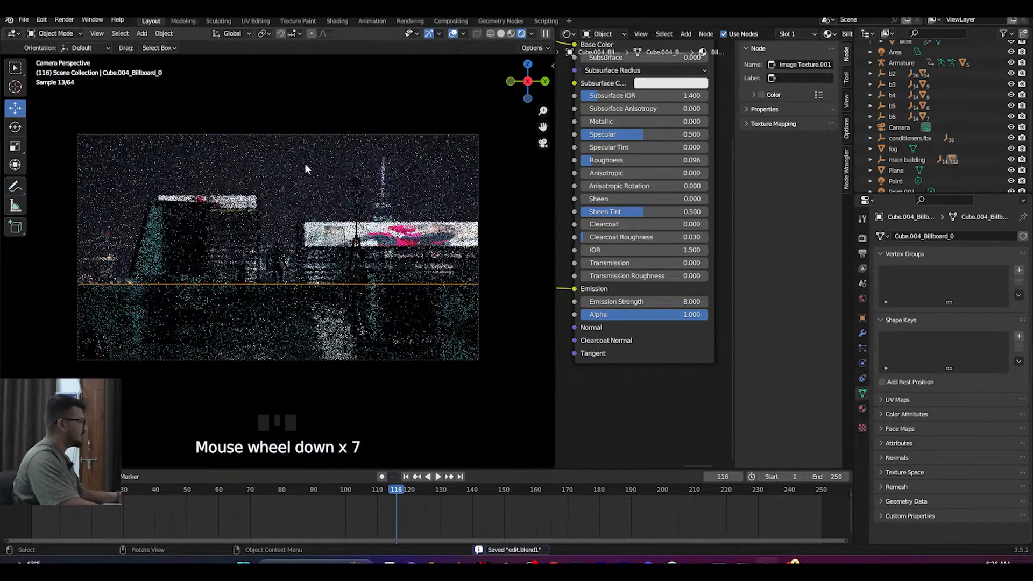
# Step: On the city background image's material, try an Emission Strength of 5, undo it, set the strength to 3, and save
pyautogui.click(304, 168)
pyautogui.scroll(11, 912, 89)
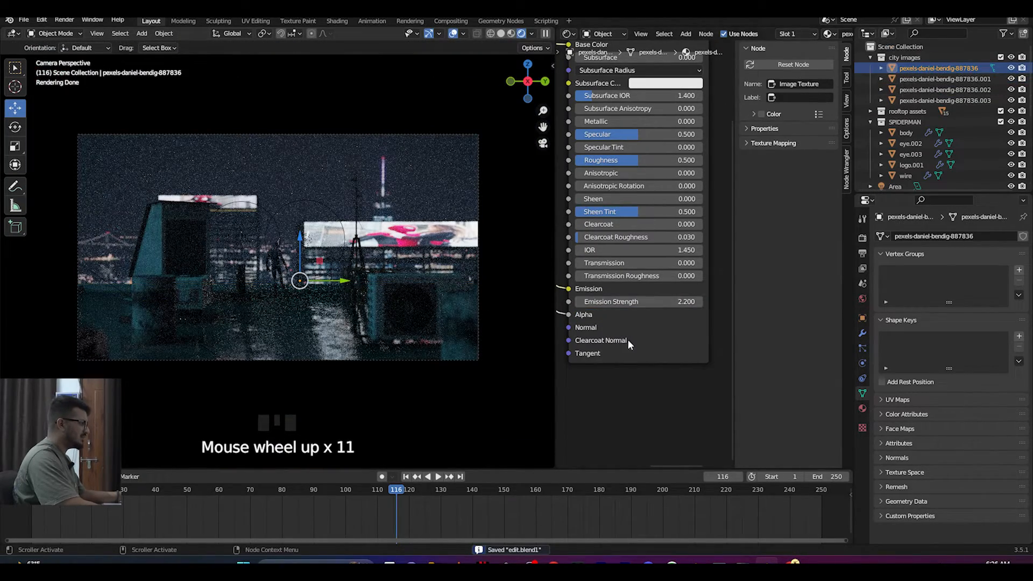
pyautogui.moveTo(637, 334); pyautogui.dragTo(644, 328, button='middle')
pyautogui.click(676, 293)
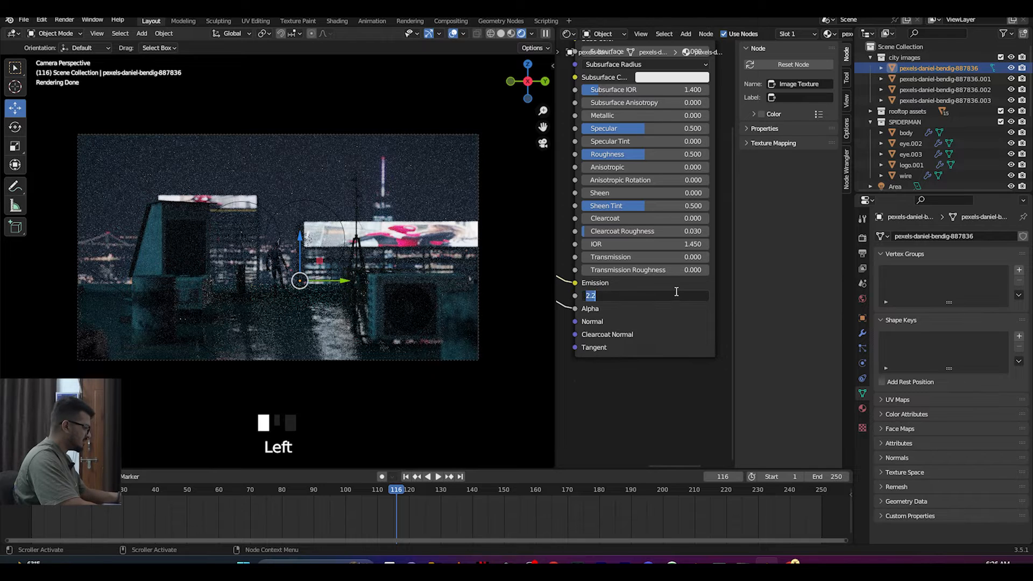
pyautogui.write('5')
pyautogui.press('Return')
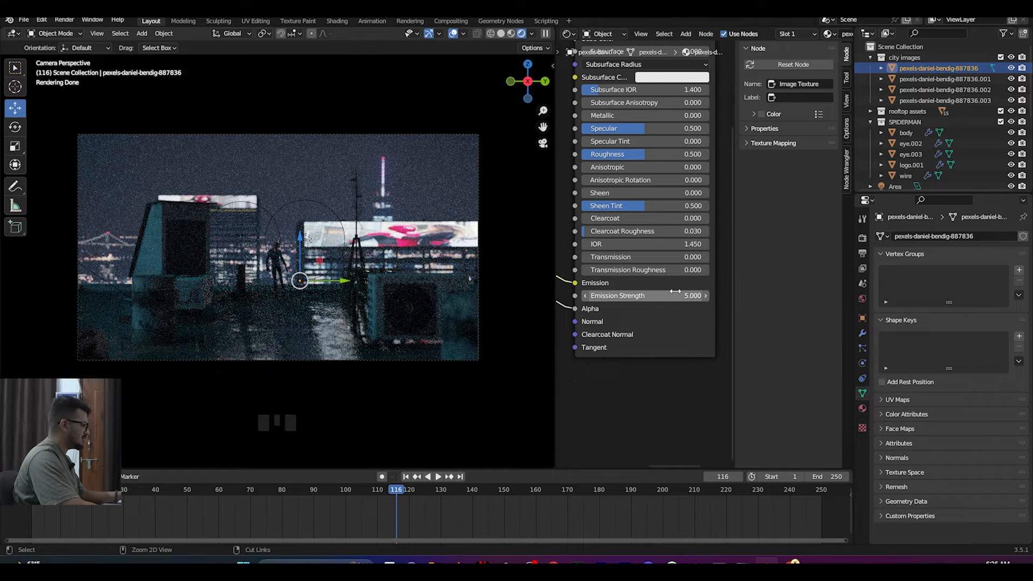
pyautogui.hotkey('ctrl', 'z')
pyautogui.click(675, 294)
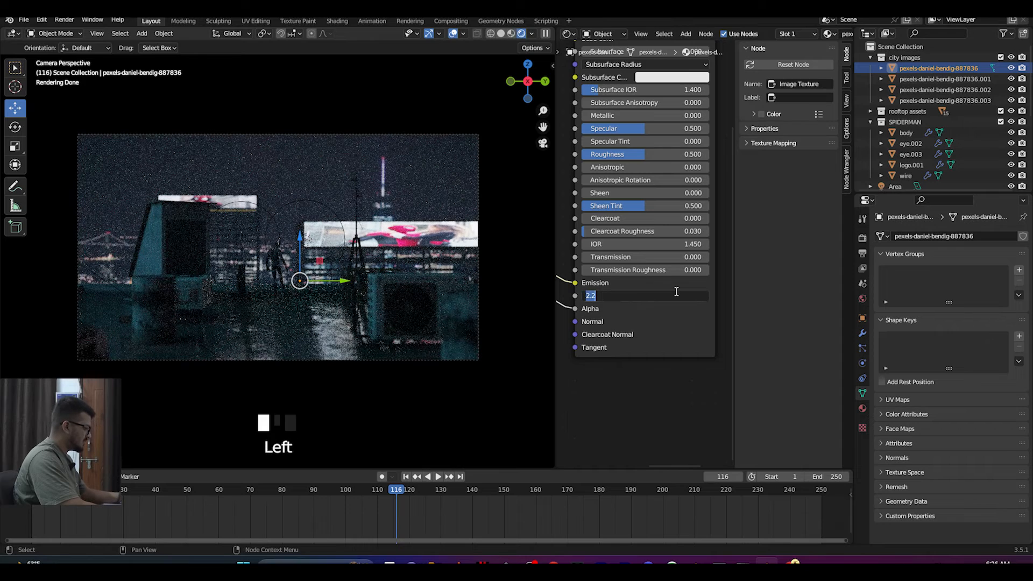
pyautogui.press('Return')
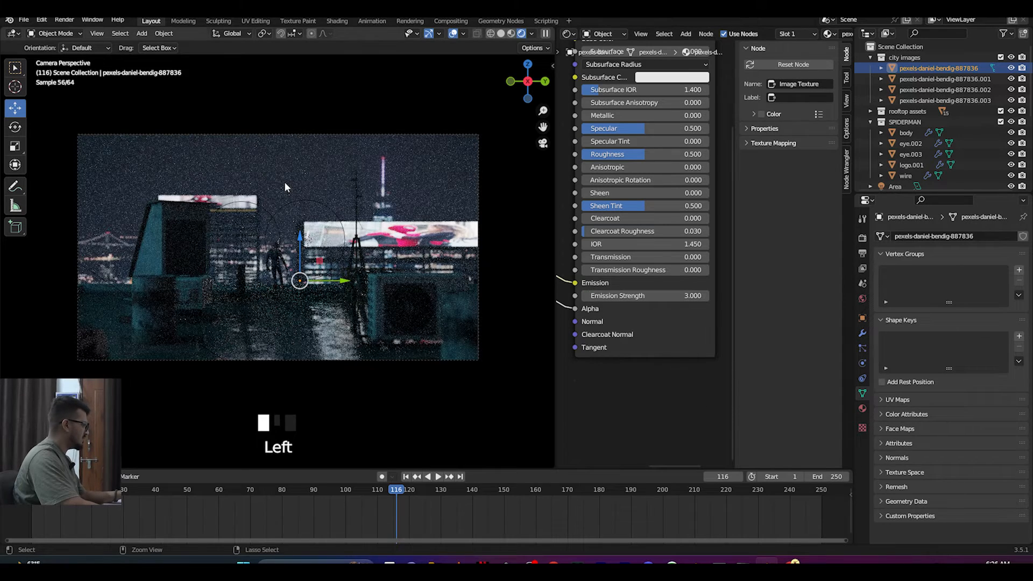
pyautogui.hotkey('ctrl', 's')
# Step: Render the current frame again, check the brighter city background, and close the render window
pyautogui.click(63, 20)
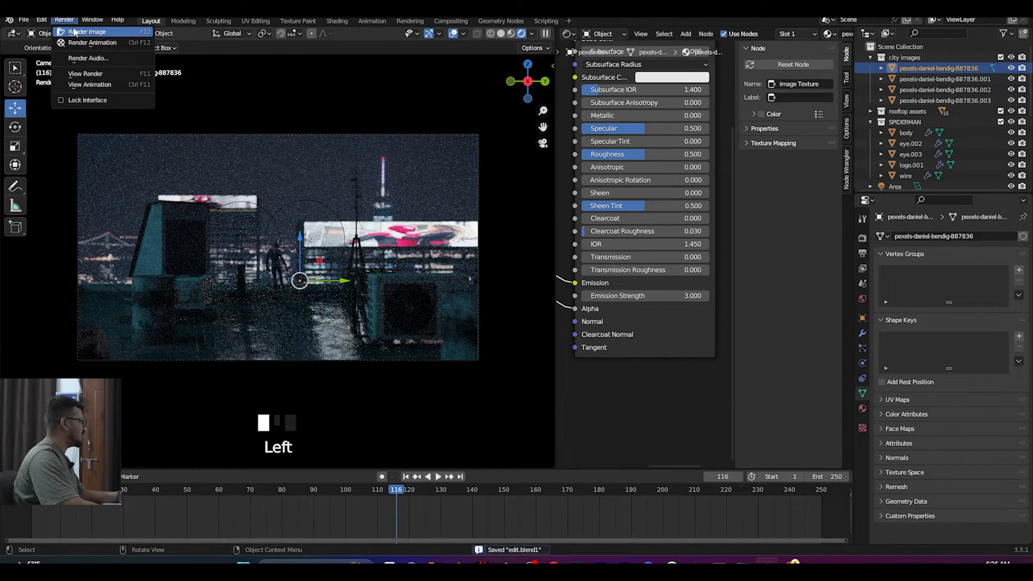
pyautogui.click(75, 31)
pyautogui.scroll(1, 130, 165)
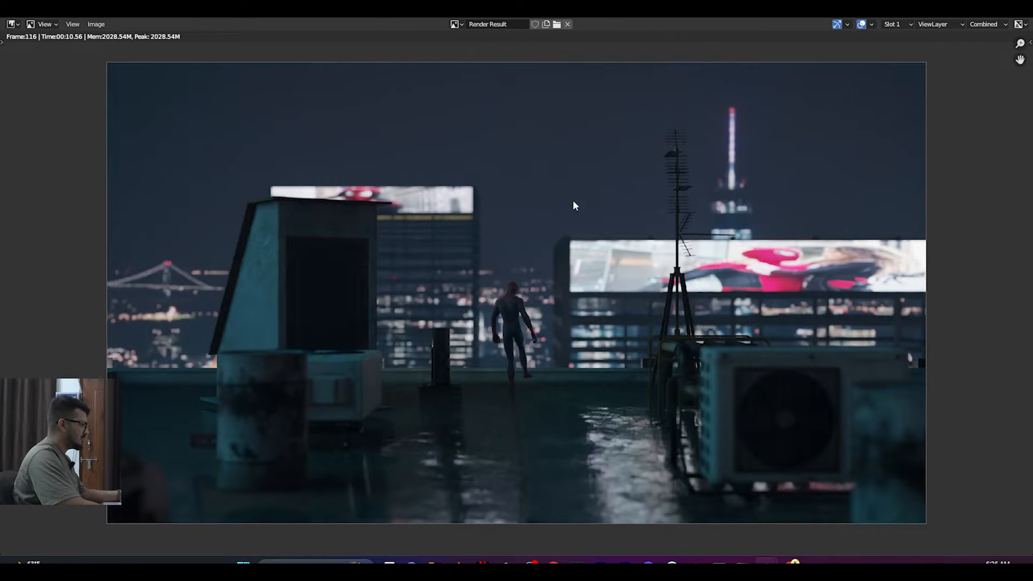
pyautogui.scroll(-1, 717, 251)
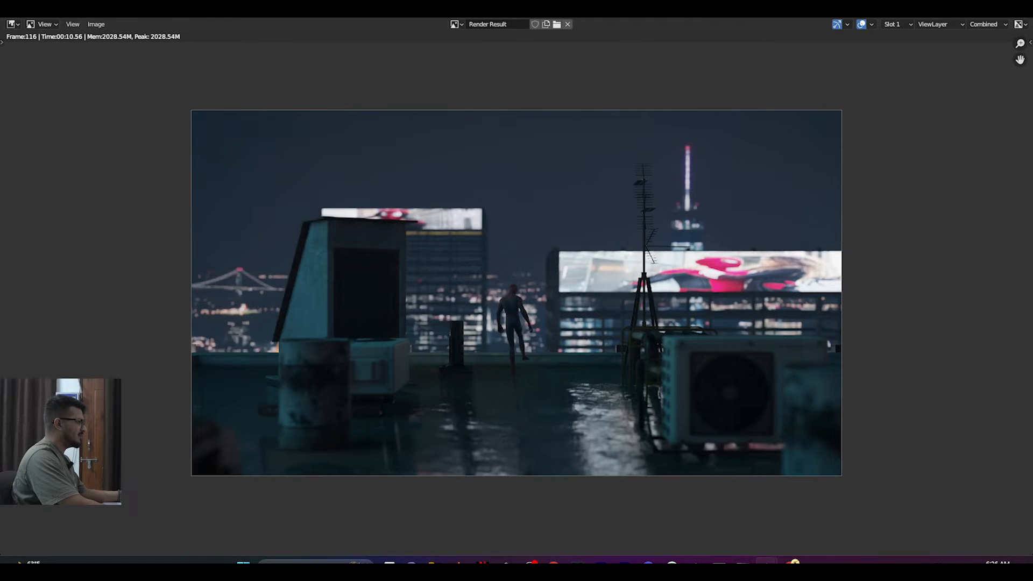
pyautogui.press('Escape')
# Step: Close the render result, set the PNG output compression to 0% and save the file
pyautogui.click(863, 240)
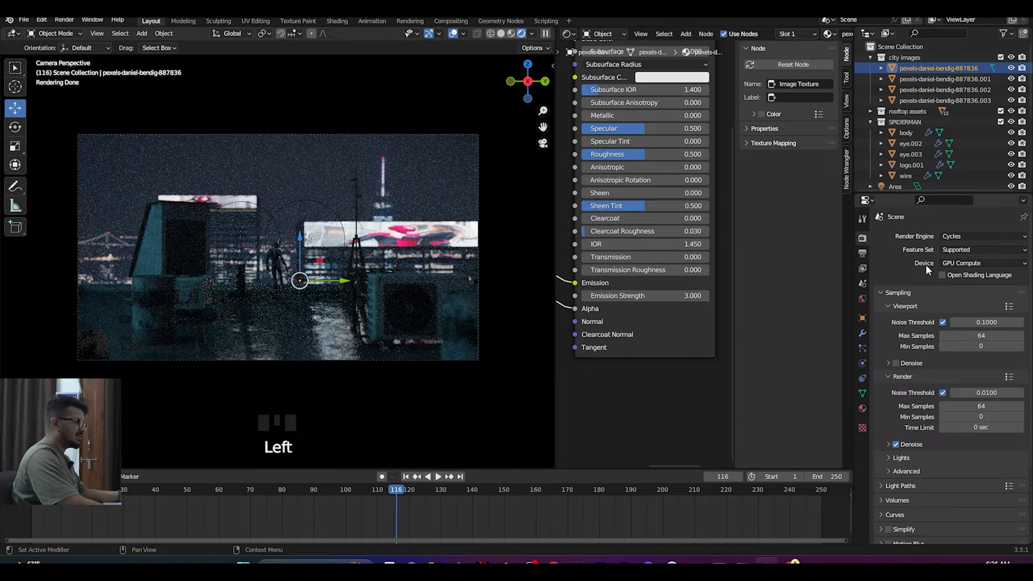
pyautogui.click(862, 255)
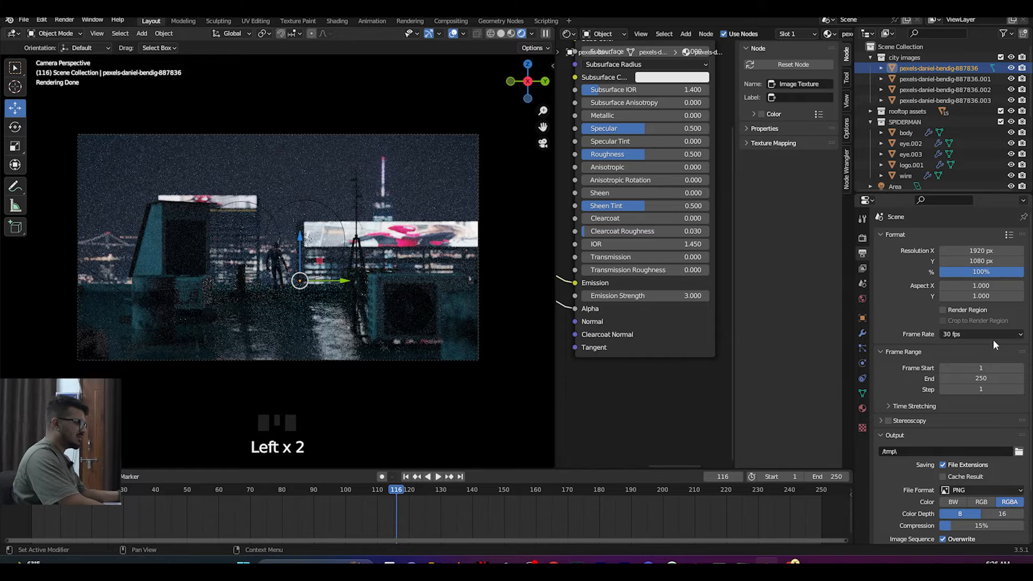
pyautogui.scroll(-3, 992, 339)
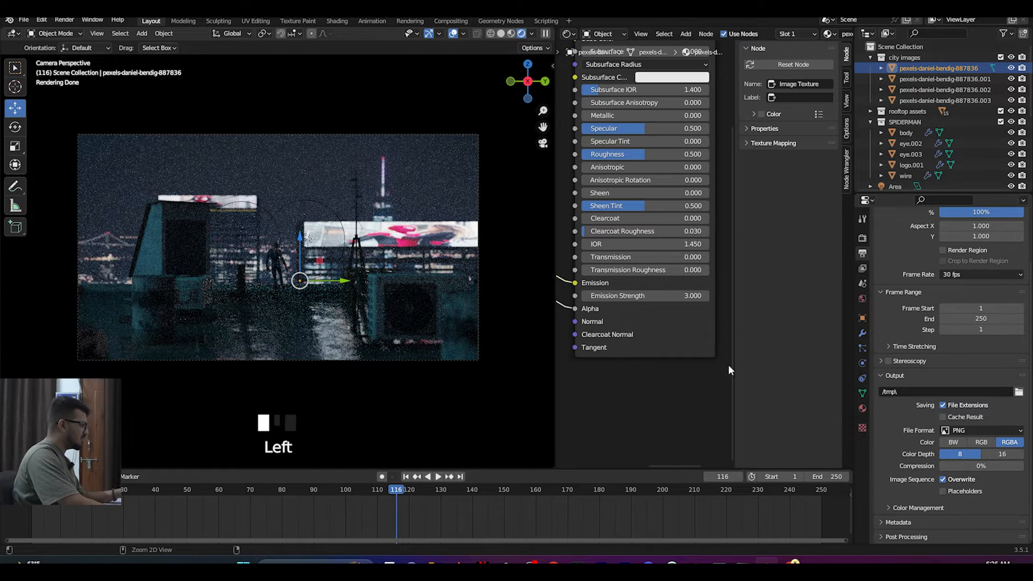
pyautogui.hotkey('ctrl', 's')
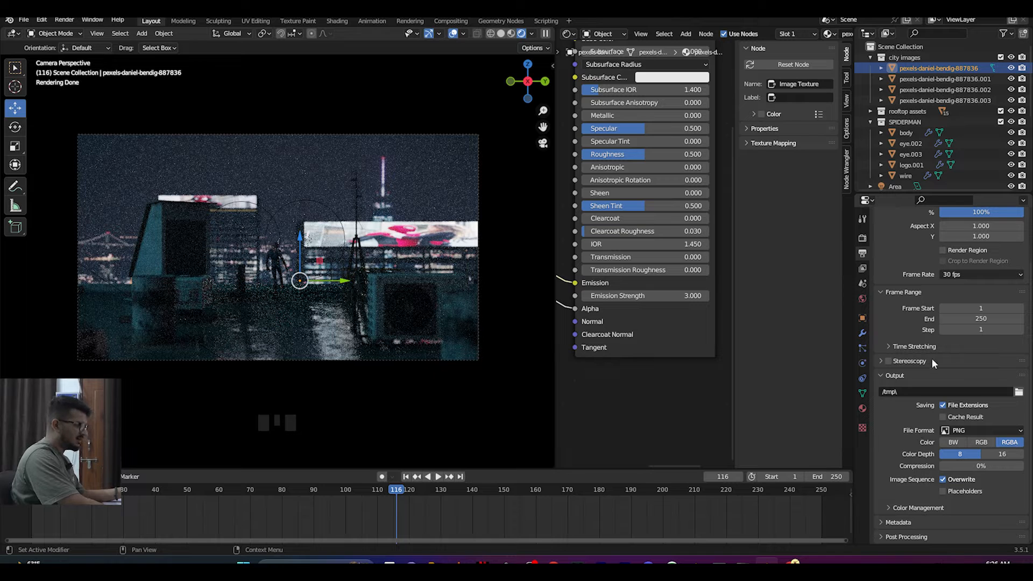
# Step: Set the animation's end frame to 200, save, and return to frame 1 with playback stopped
pyautogui.click(823, 476)
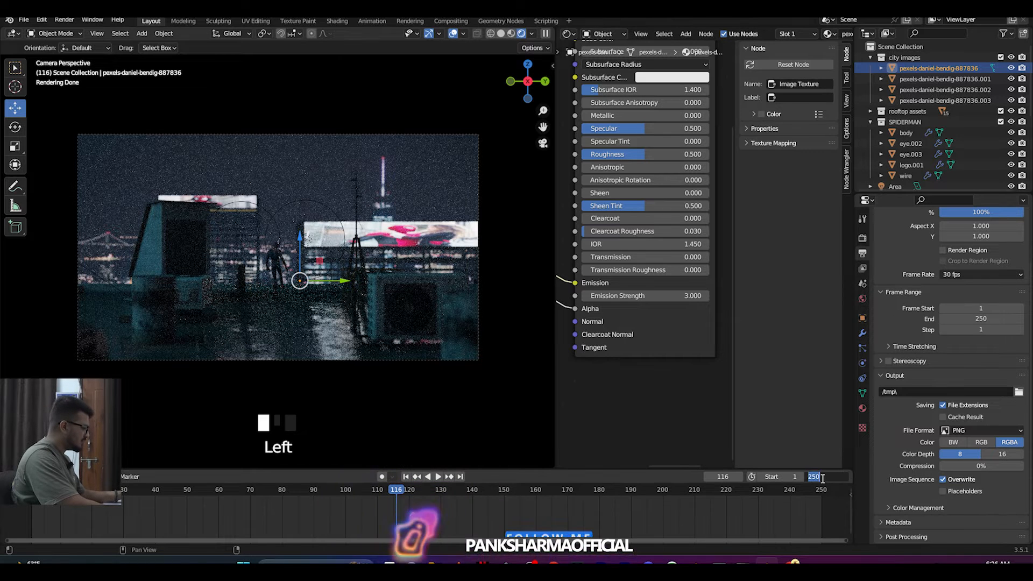
pyautogui.write('200')
pyautogui.hotkey('ctrl', 's')
pyautogui.click(406, 477)
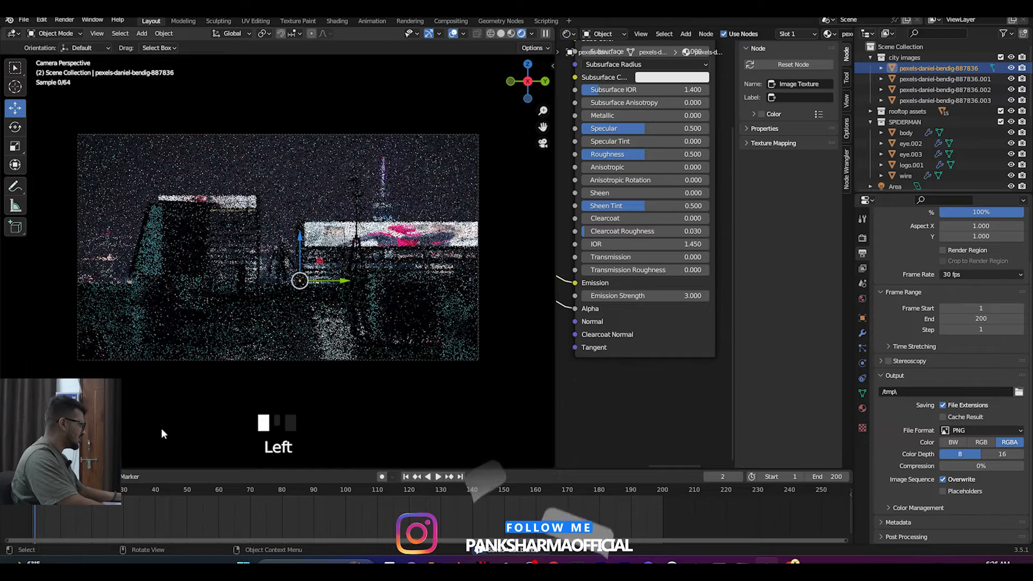
pyautogui.click(438, 477)
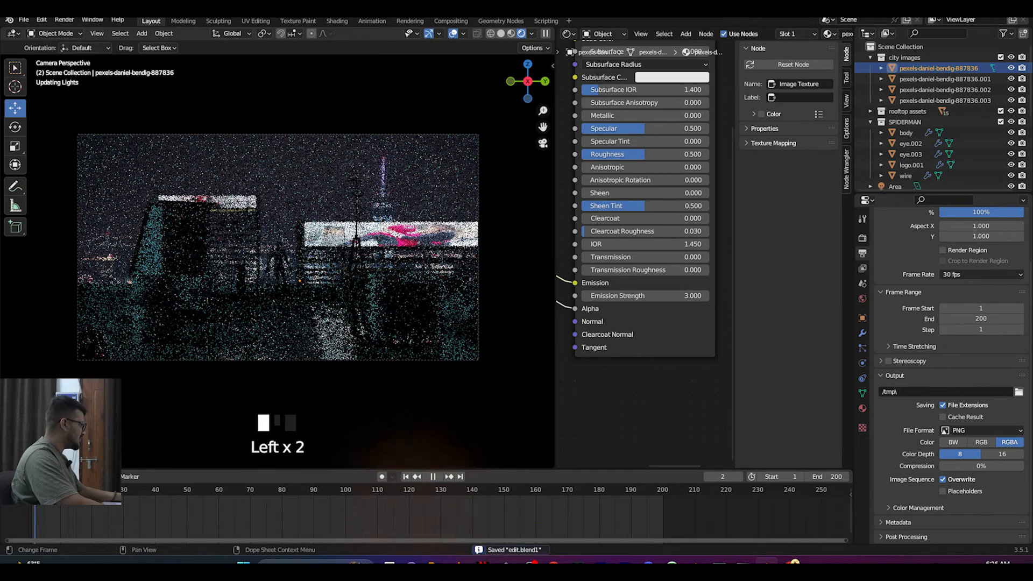
pyautogui.press('Escape')
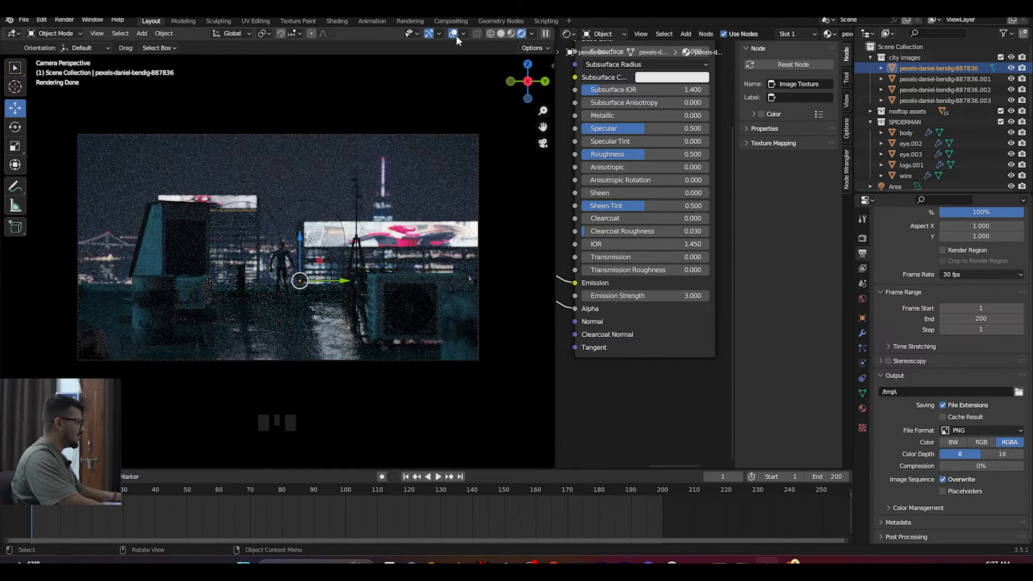
# Step: In solid shading, move the camera back along X away from Spider-Man and keyframe its location, rotation and scale at frame 1
pyautogui.click(501, 34)
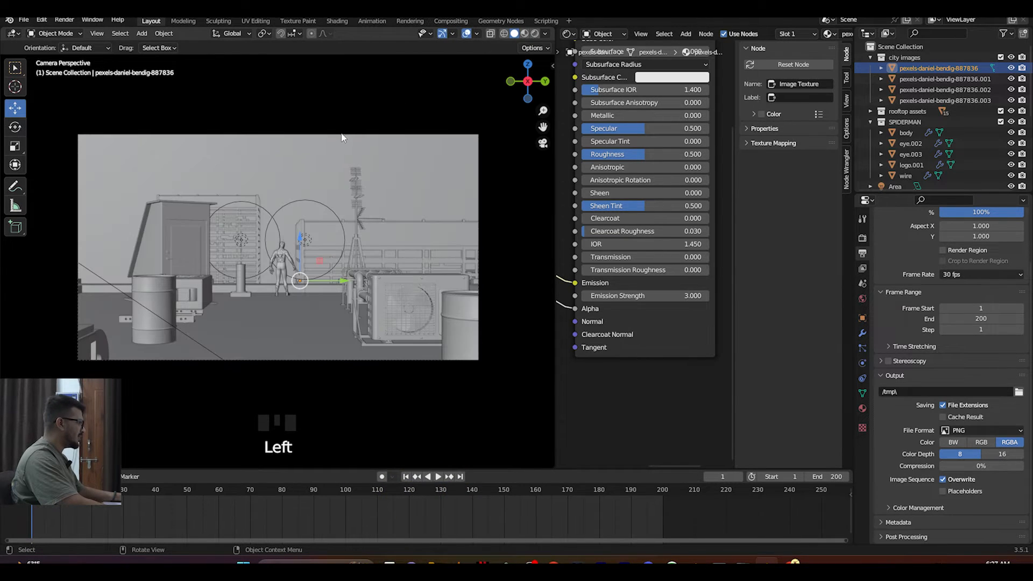
pyautogui.click(342, 136)
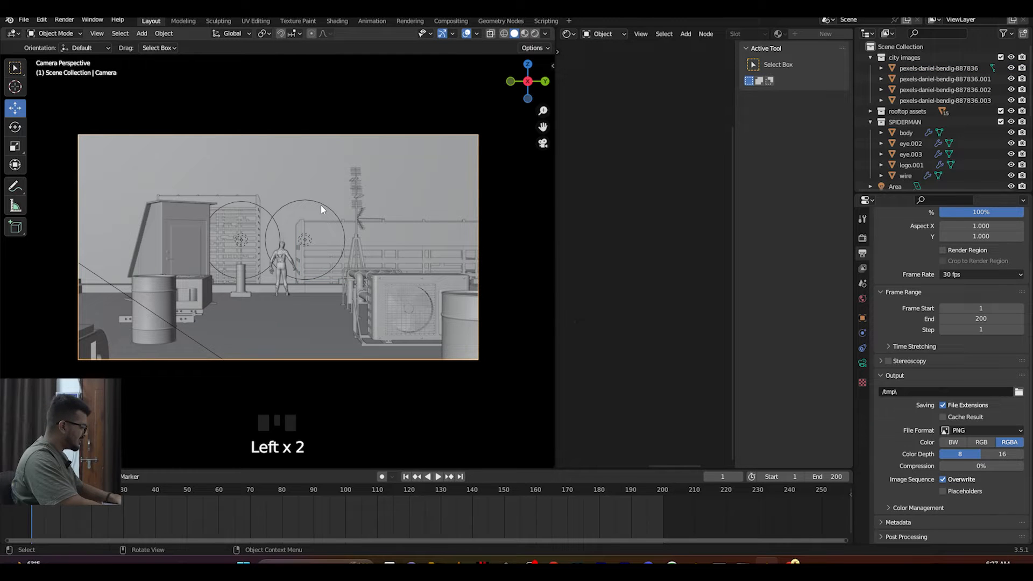
pyautogui.press('g')
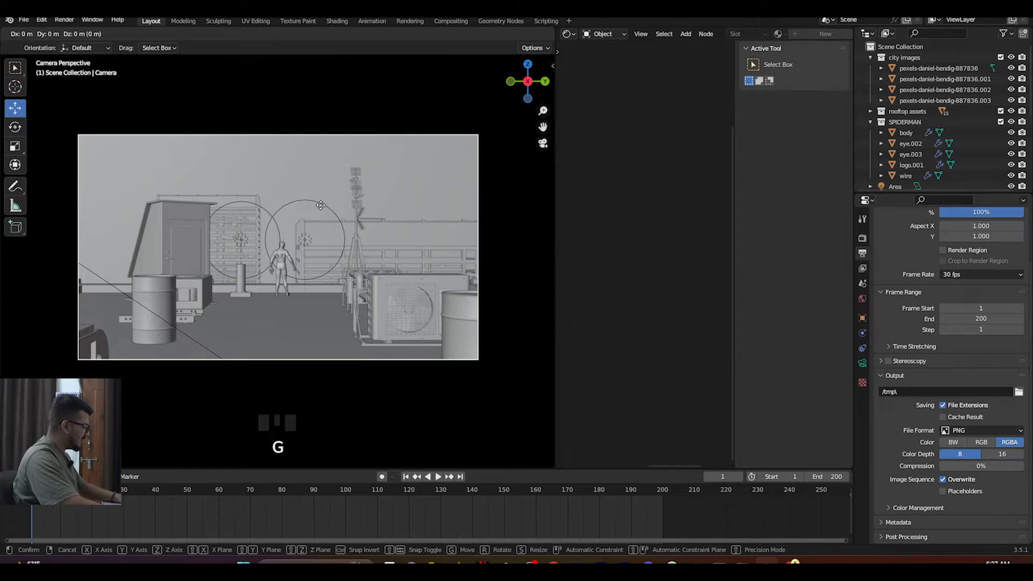
pyautogui.press('x')
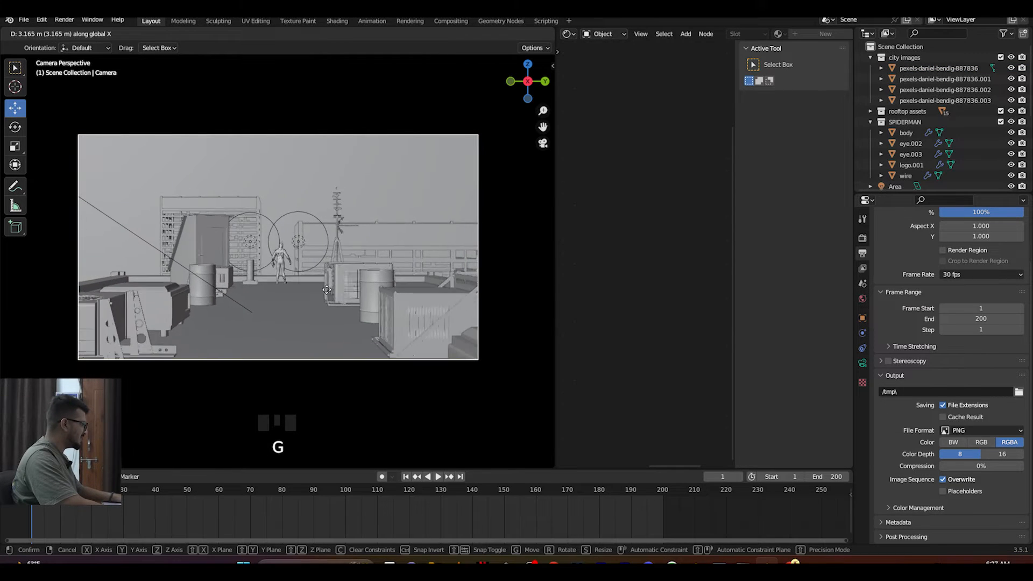
pyautogui.click(327, 332)
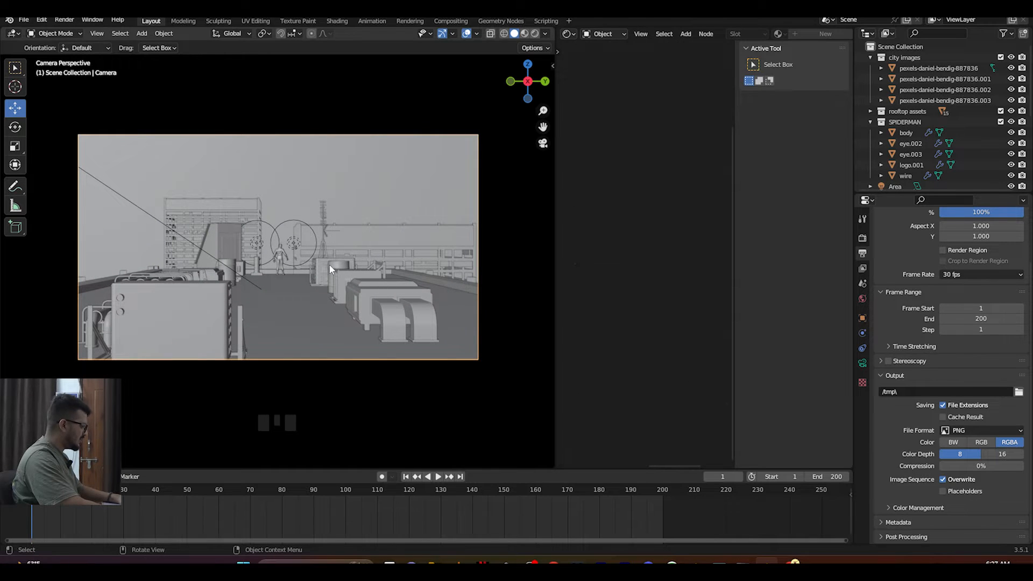
pyautogui.press('i')
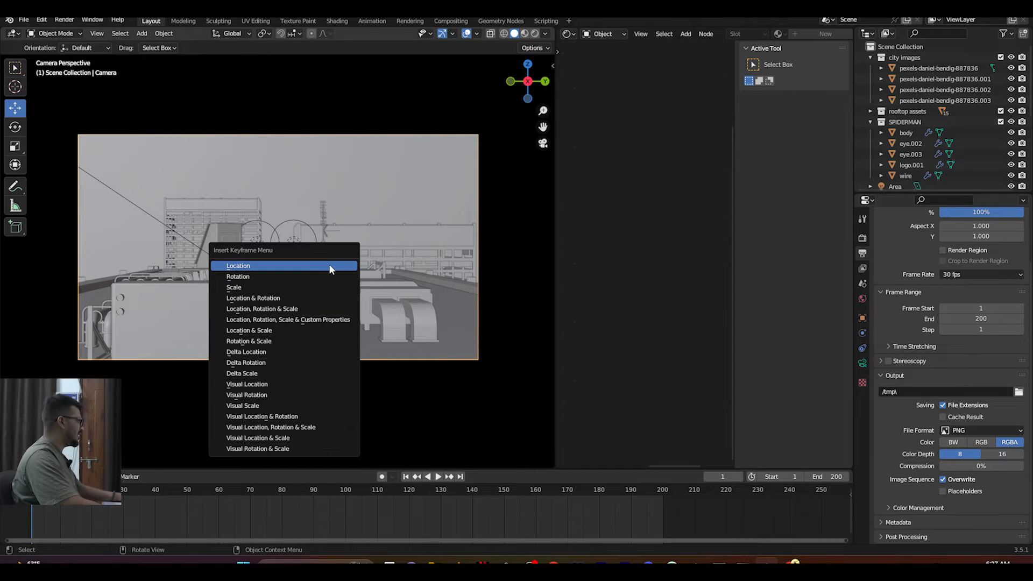
pyautogui.click(280, 310)
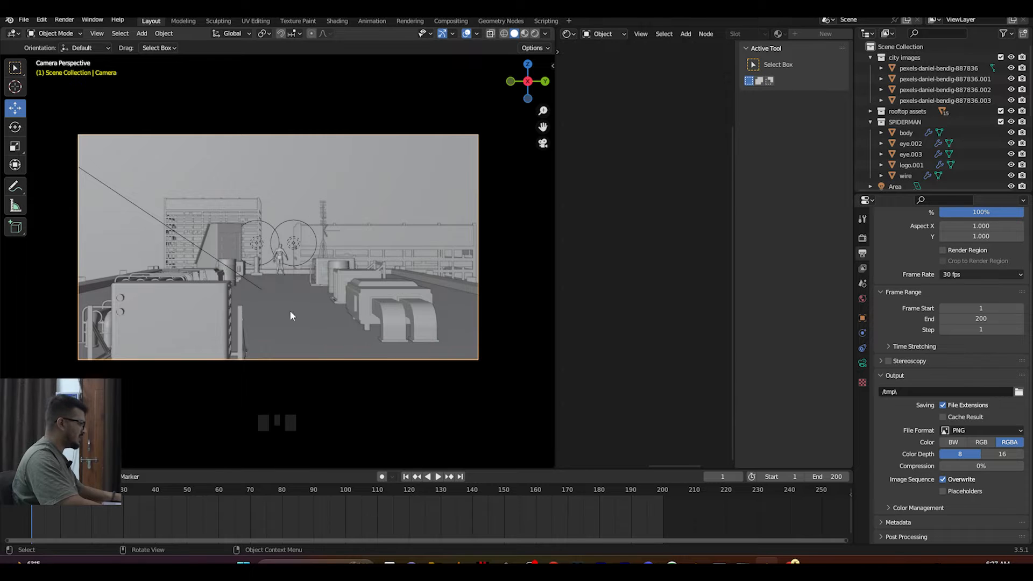
# Step: At frame 200, move the camera along X close behind Spider-Man and insert a Location, Rotation & Scale keyframe
pyautogui.click(661, 489)
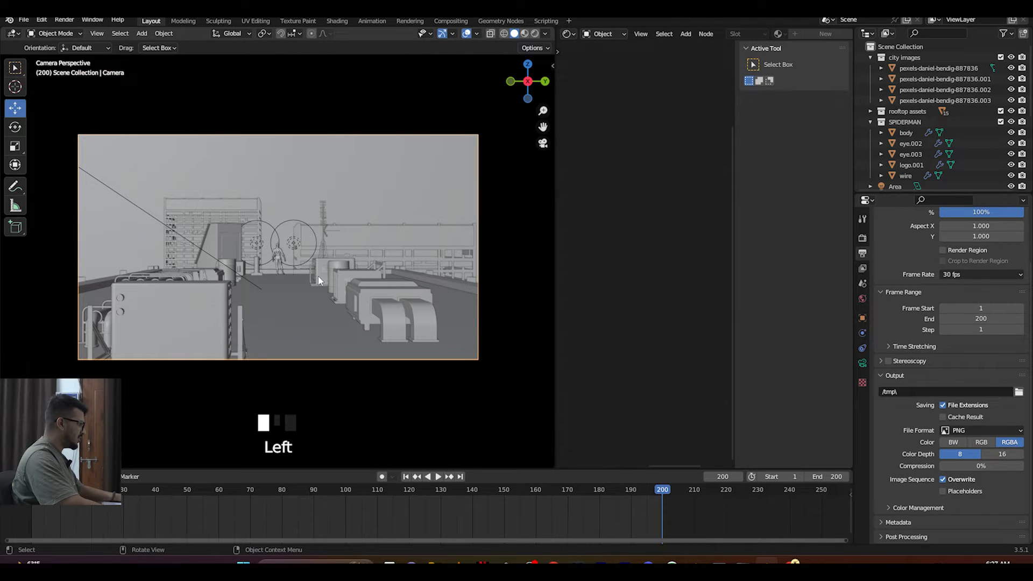
pyautogui.press('g')
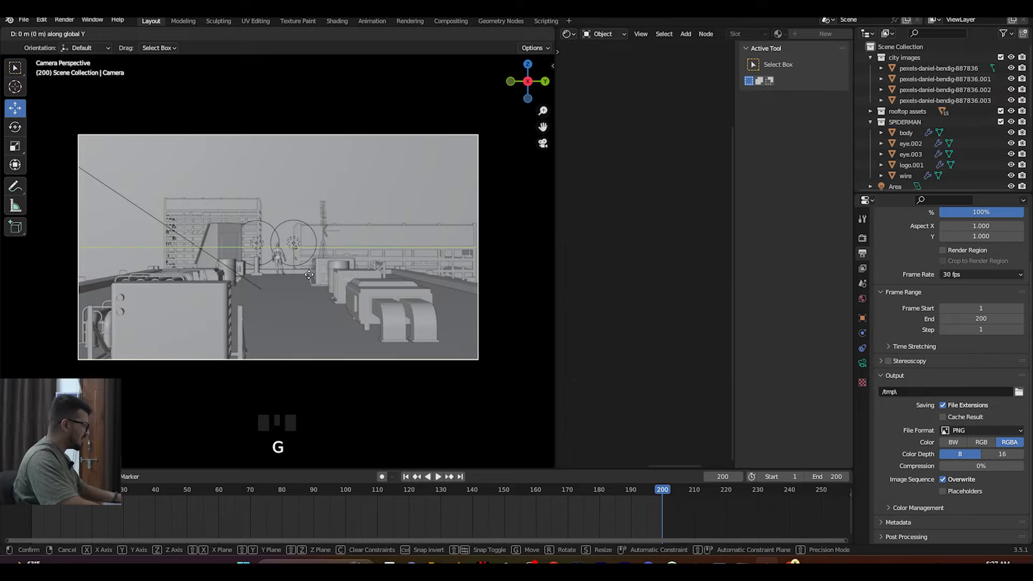
pyautogui.press('x')
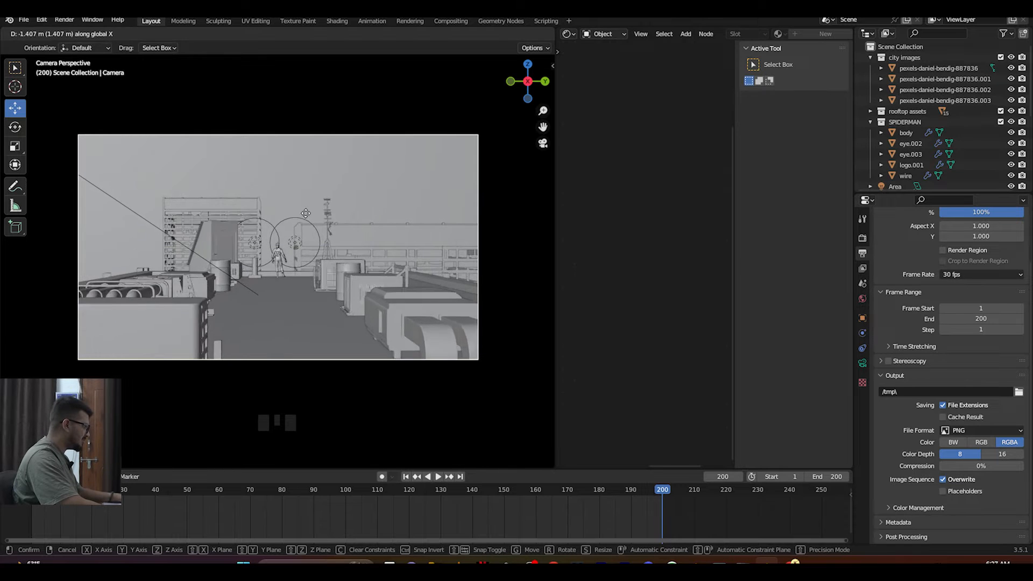
pyautogui.click(305, 120)
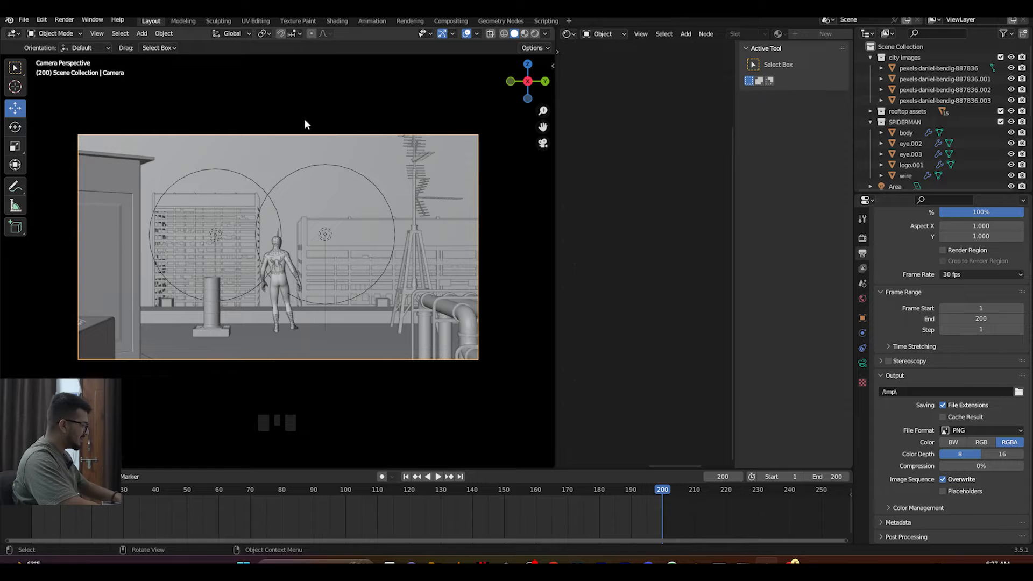
pyautogui.press('i')
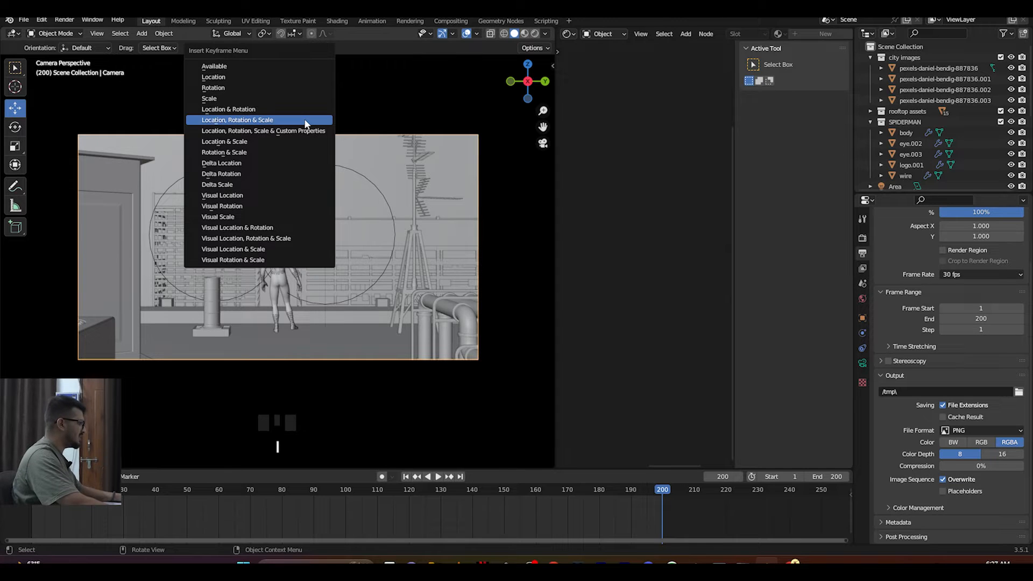
pyautogui.click(304, 120)
# Step: Play the animation from frame 1 to check the camera's push-in towards Spider-Man, then return to the start
pyautogui.click(308, 510)
pyautogui.moveTo(658, 493); pyautogui.dragTo(33, 507)
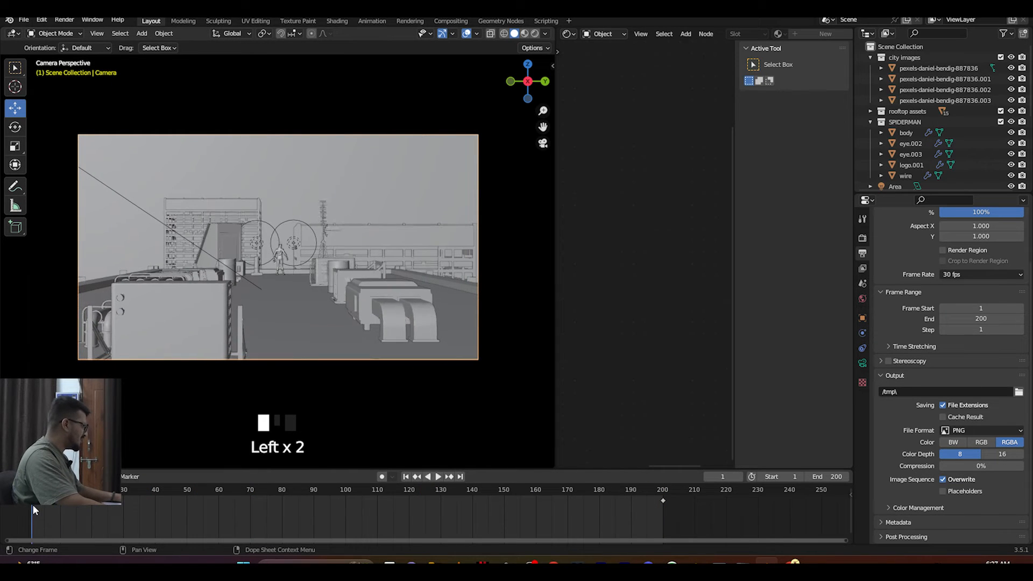
pyautogui.press('space')
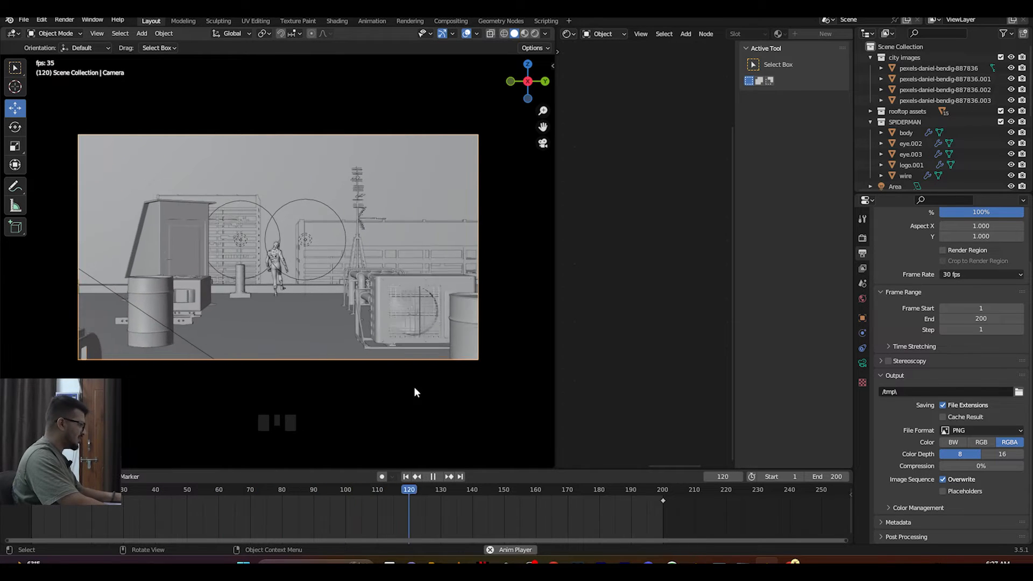
pyautogui.press('space')
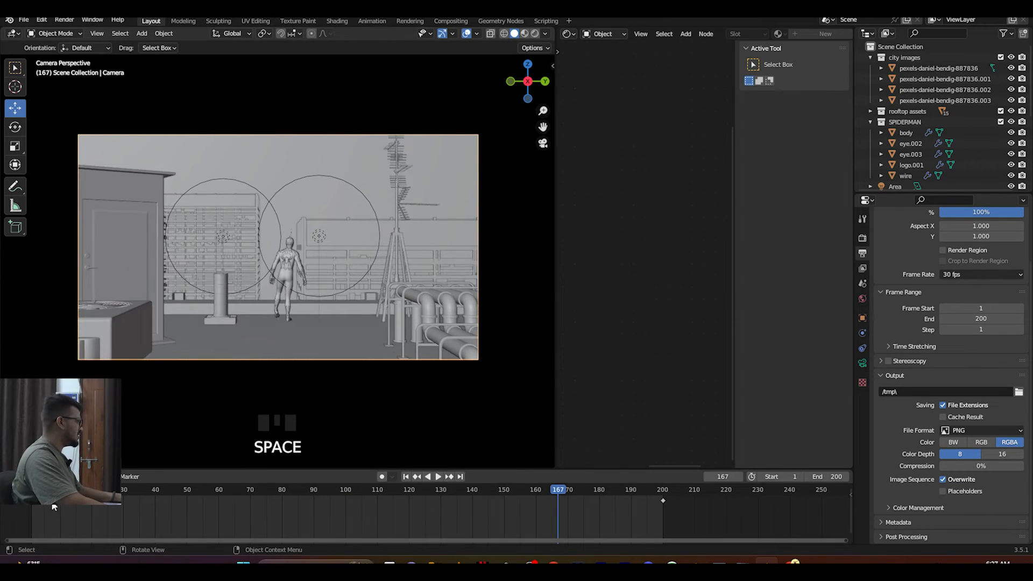
pyautogui.click(32, 508)
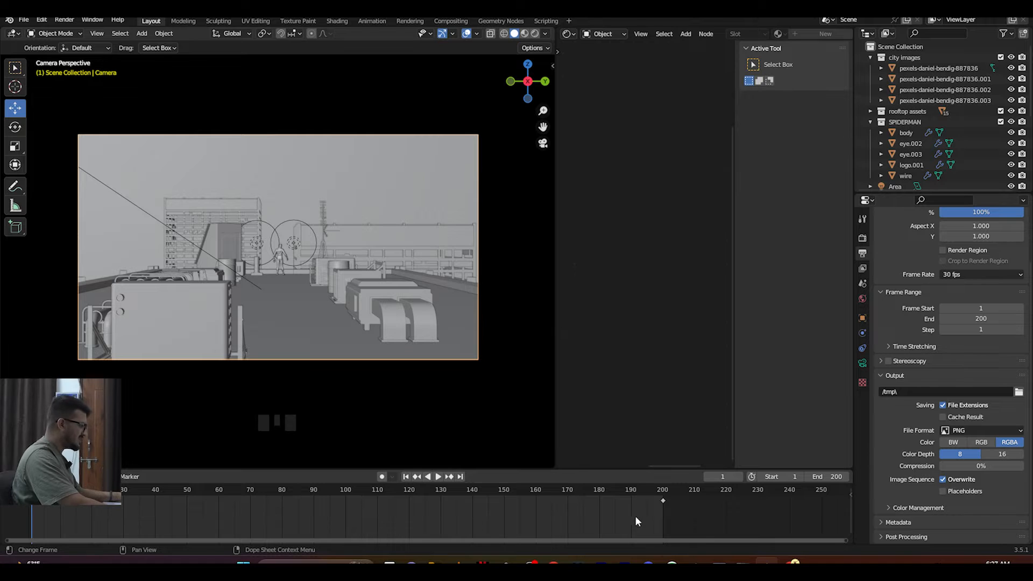
pyautogui.click(437, 476)
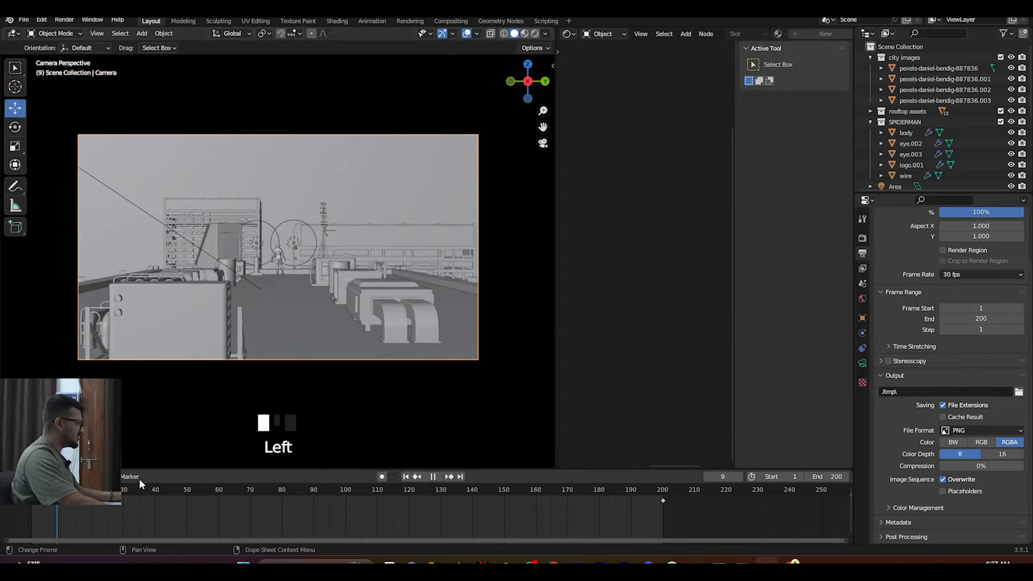
pyautogui.press('Escape')
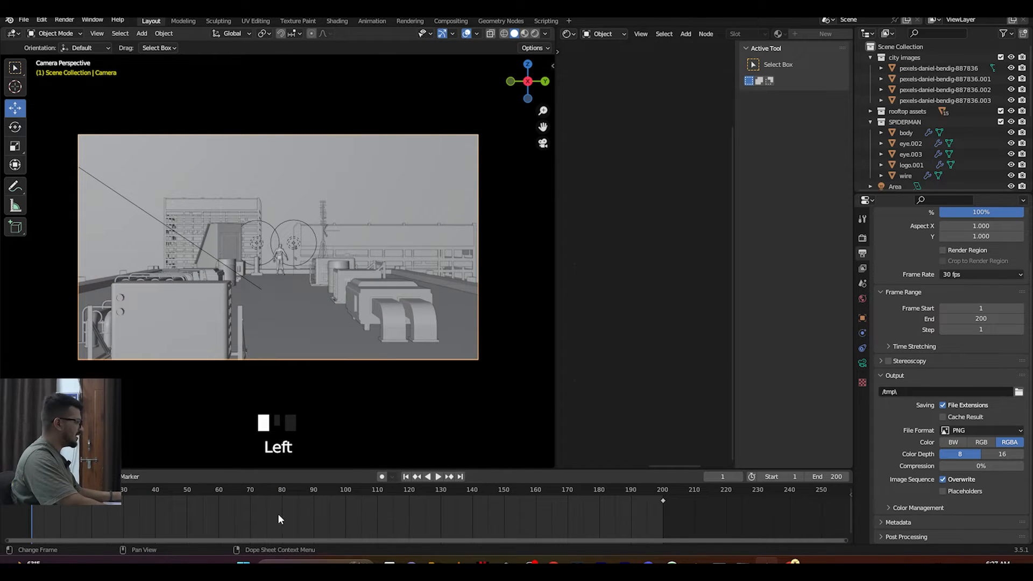
# Step: Change the interpolation type of all the camera's keyframes and play back the move
pyautogui.press('a')
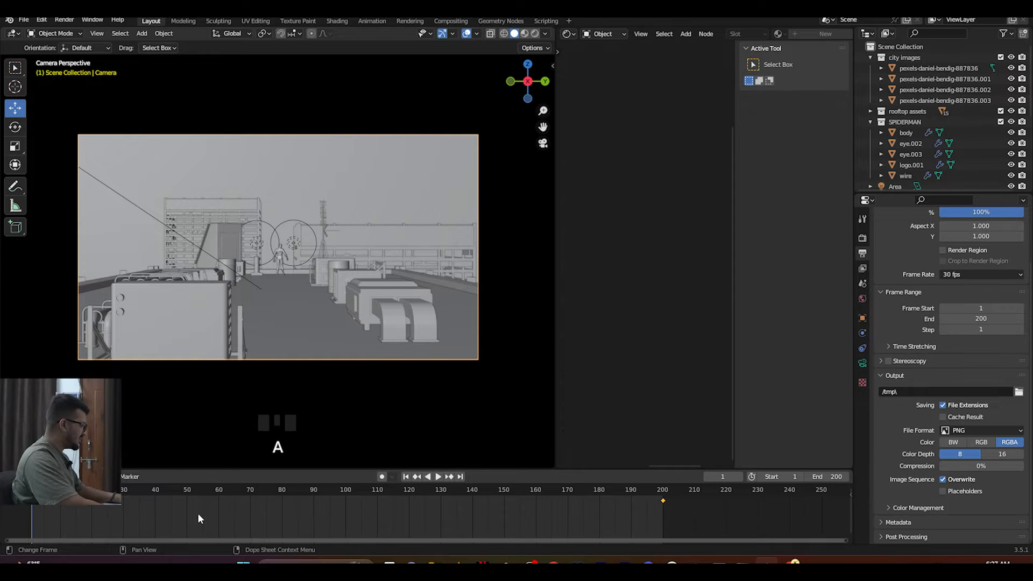
pyautogui.press('t')
pyautogui.click(54, 483)
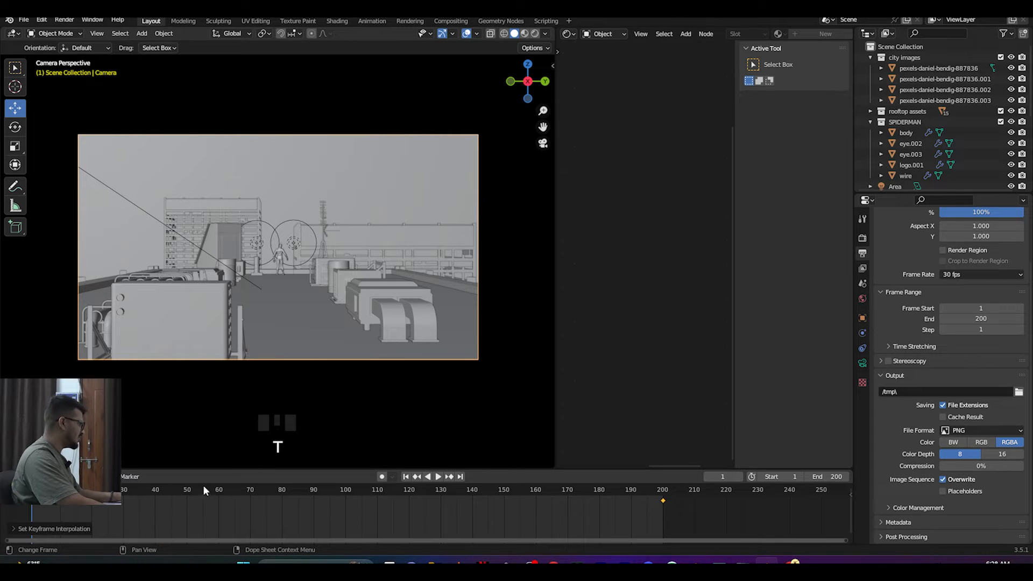
pyautogui.press('space')
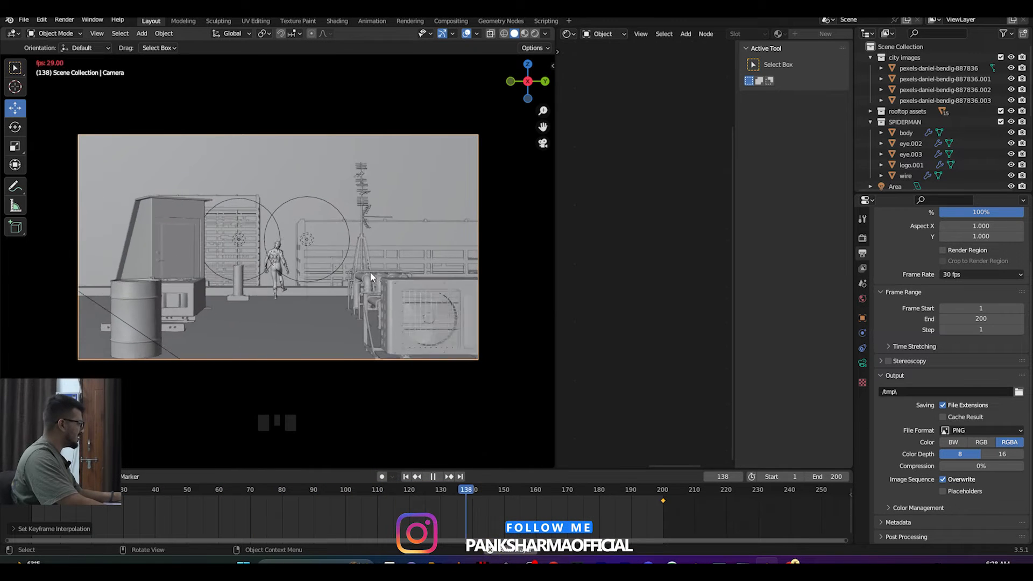
pyautogui.press('space')
# Step: Move the camera's last keyframe to frame 110, set the animation's end frame to 110 and save
pyautogui.click(541, 515)
pyautogui.moveTo(663, 500); pyautogui.dragTo(381, 504)
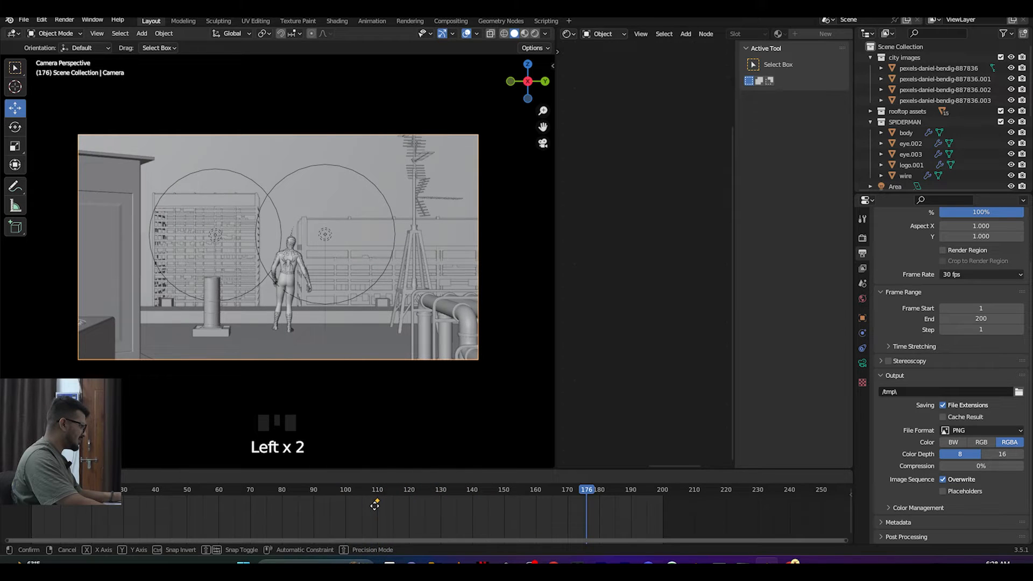
pyautogui.moveTo(582, 490); pyautogui.dragTo(376, 500)
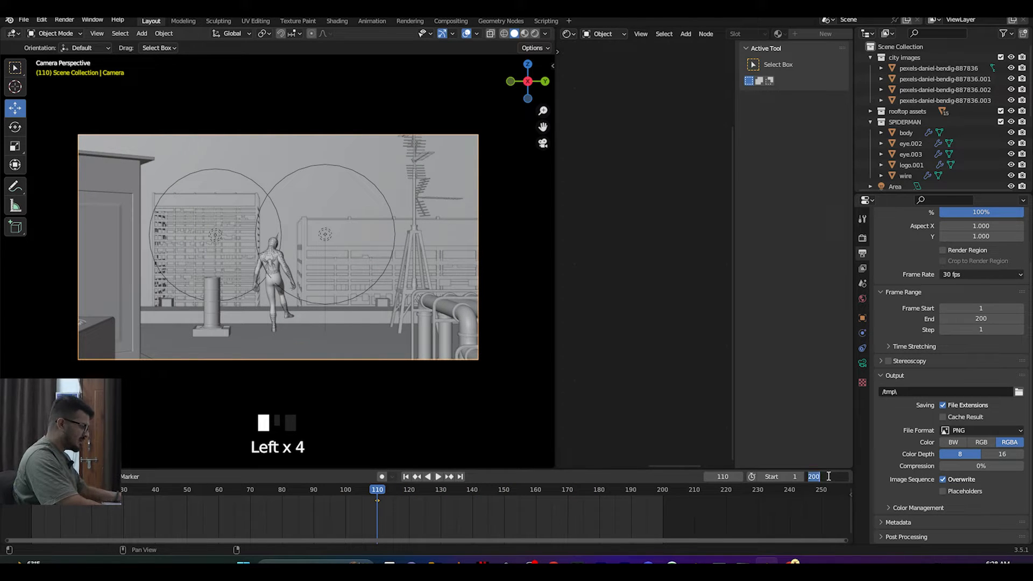
pyautogui.write('110')
pyautogui.press('Return')
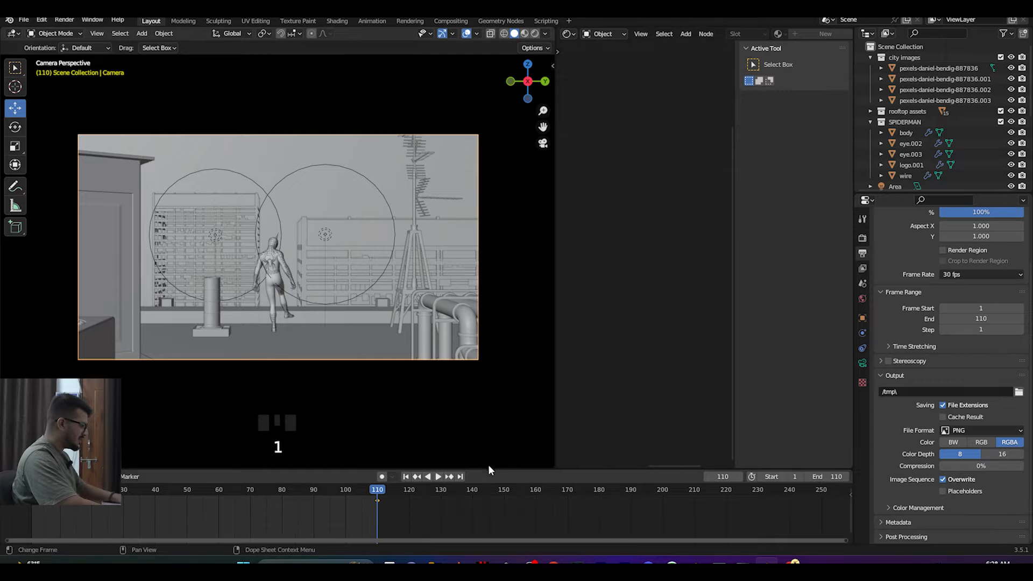
pyautogui.hotkey('ctrl', 's')
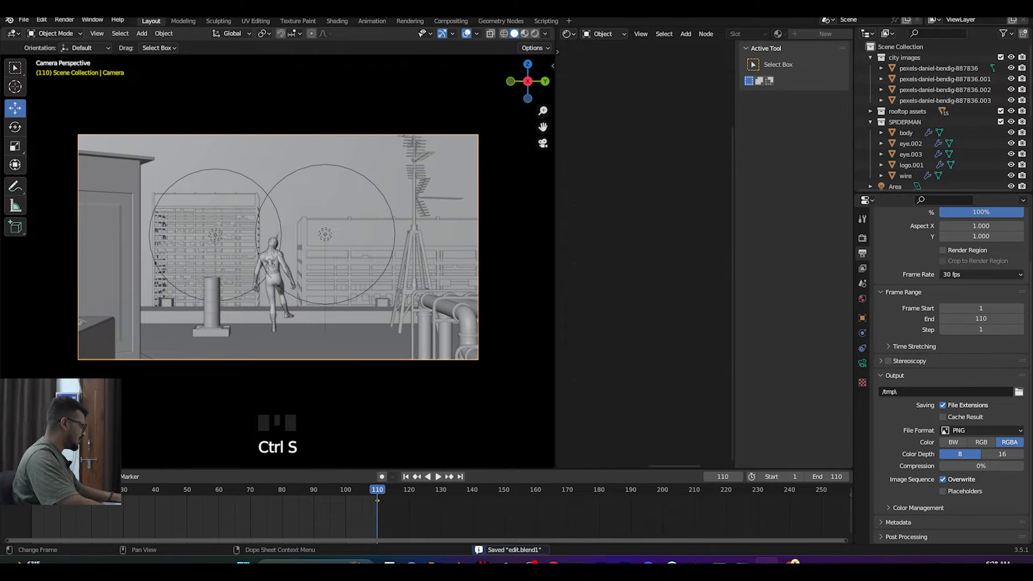
# Step: Play the shortened camera animation to check its speed and save the file
pyautogui.press('space')
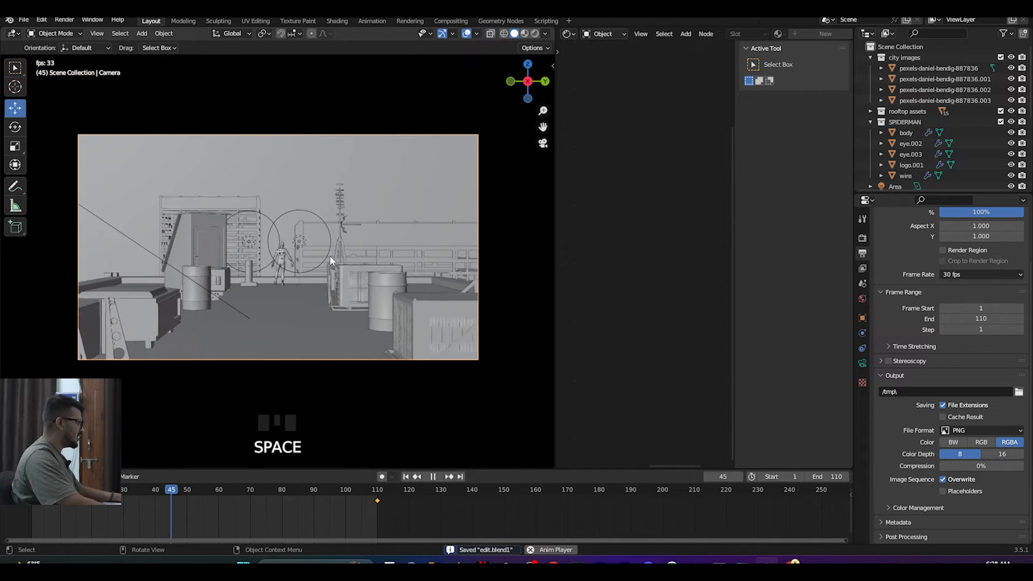
pyautogui.press('space')
pyautogui.hotkey('ctrl', 's')
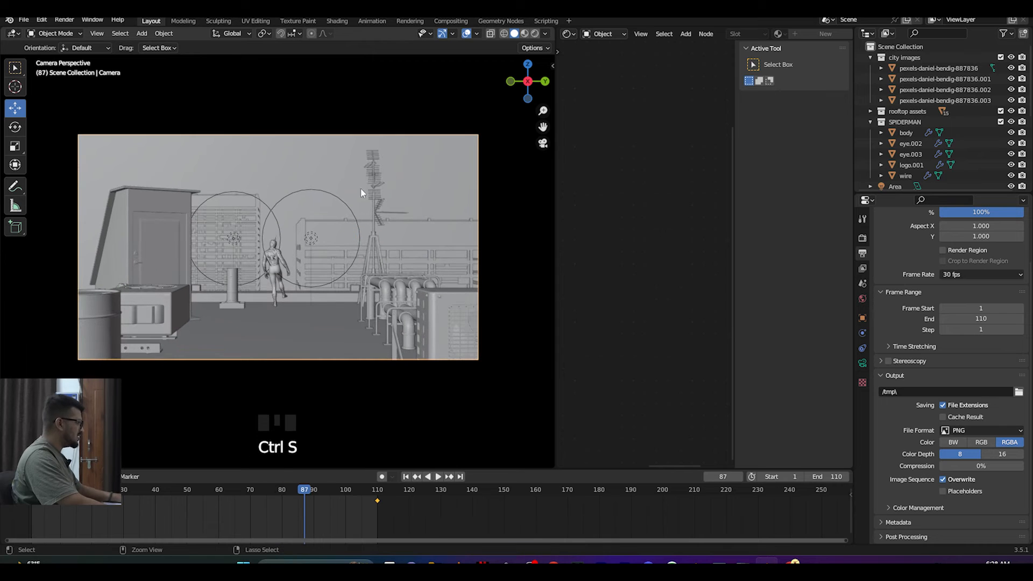
# Step: Add an Investigation shake to the camera with Camera Shakify and play the animation to preview it
pyautogui.click(863, 361)
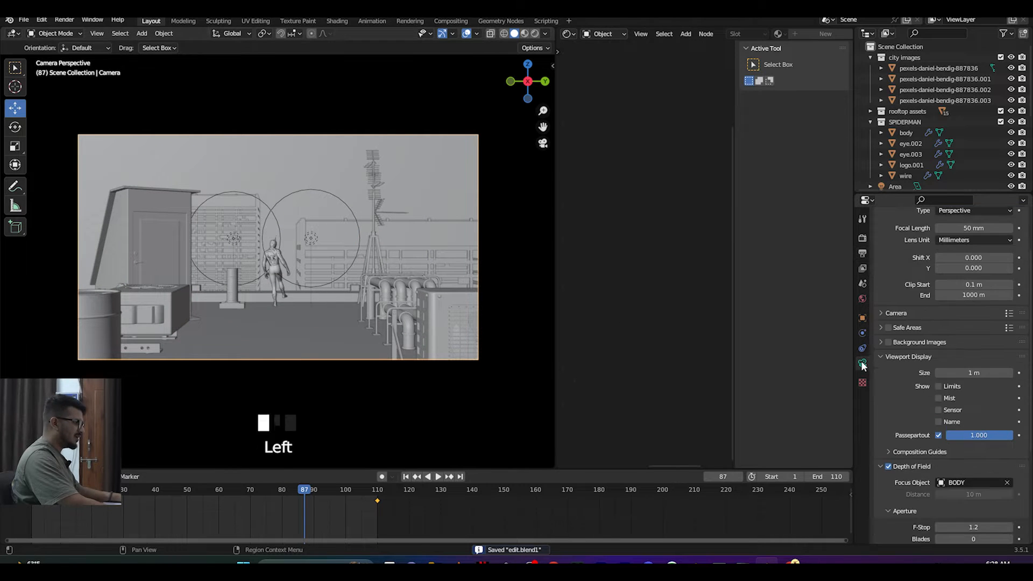
pyautogui.scroll(-14, 877, 428)
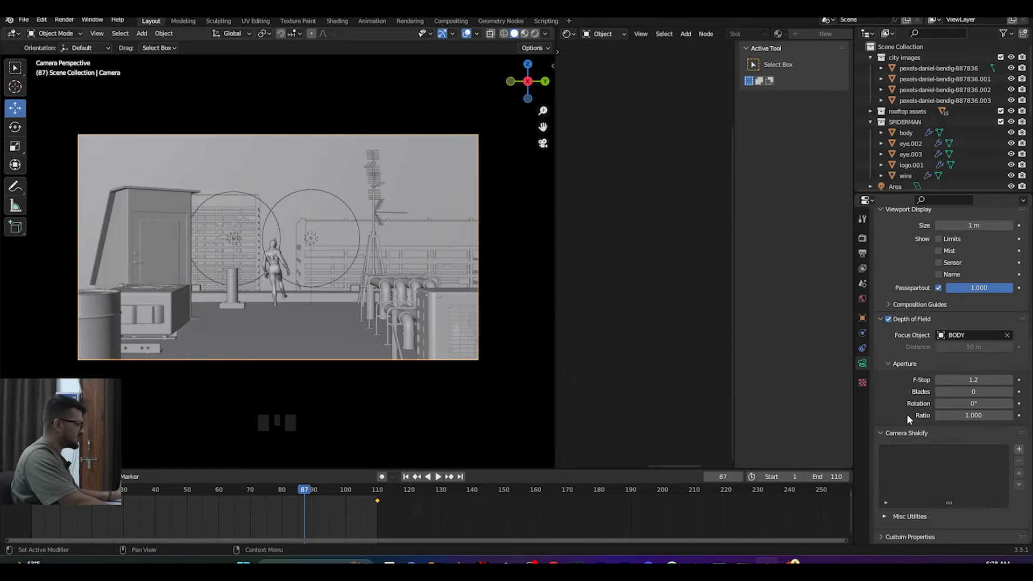
pyautogui.click(1019, 448)
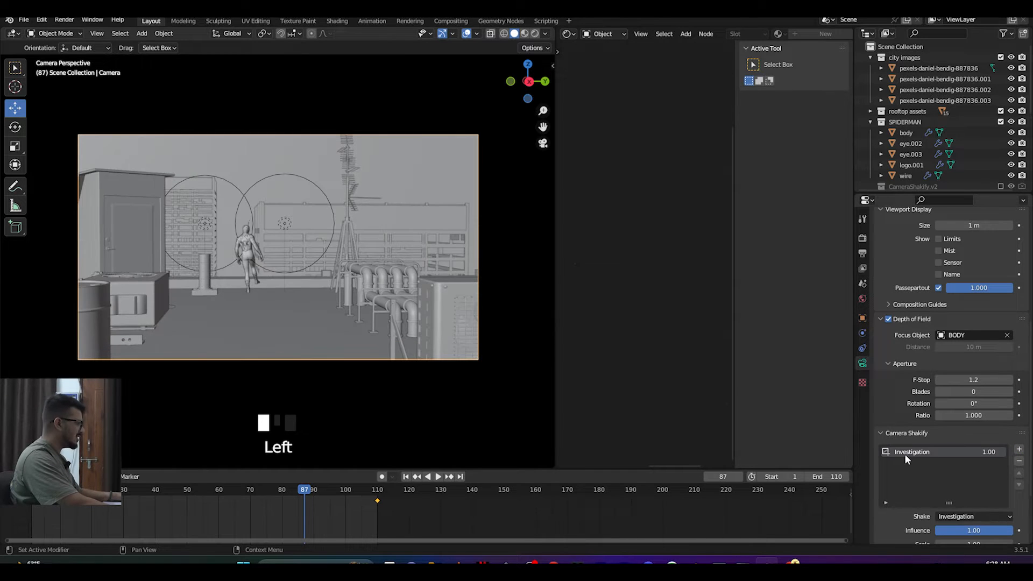
pyautogui.click(377, 500)
pyautogui.press('space')
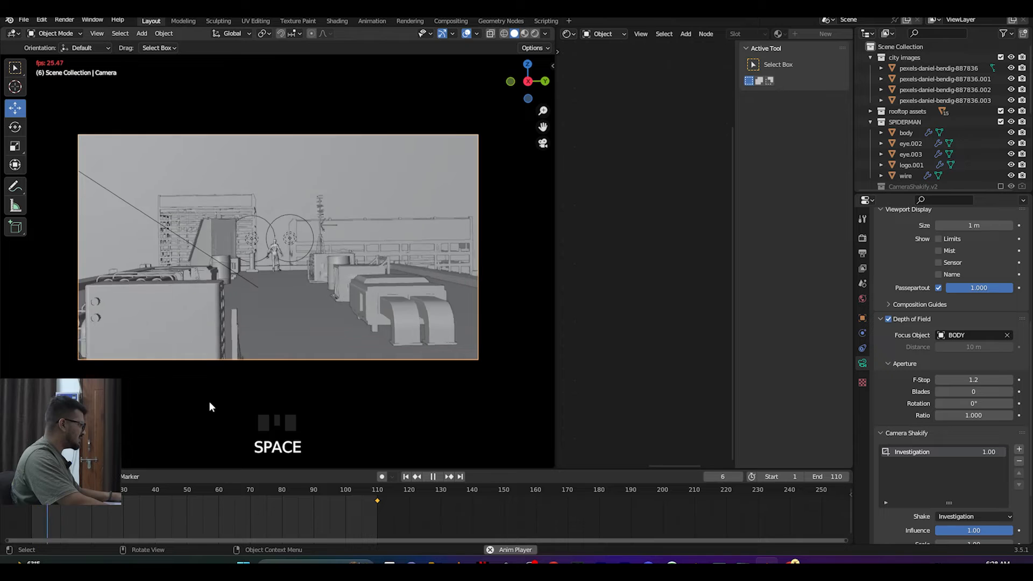
pyautogui.press('space')
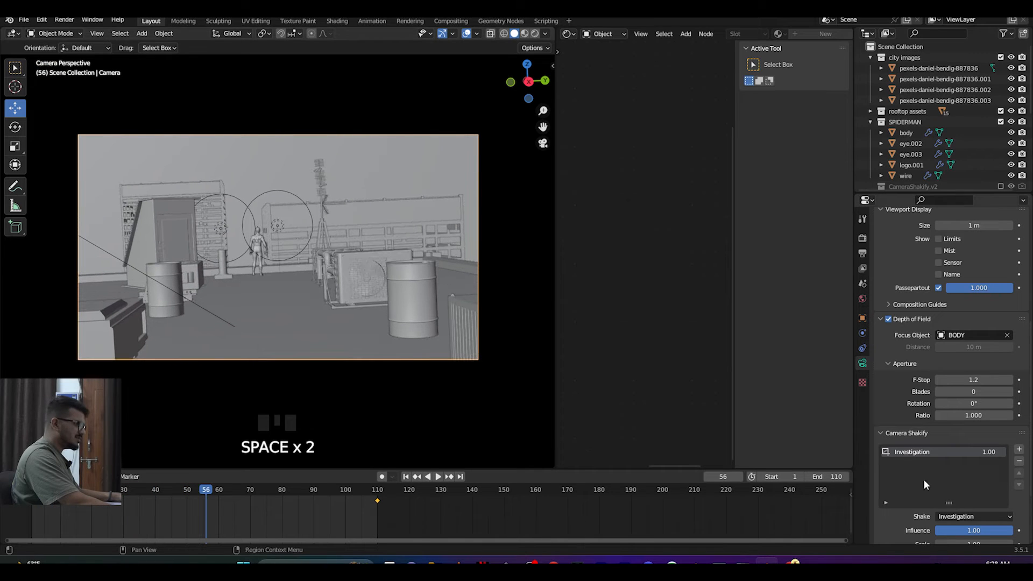
# Step: Set the camera shake's influence to 0.37 and scale to 0.16, and play the animation from frame 1 to check it
pyautogui.scroll(-3, 920, 506)
pyautogui.moveTo(990, 468); pyautogui.dragTo(968, 467)
pyautogui.click(32, 490)
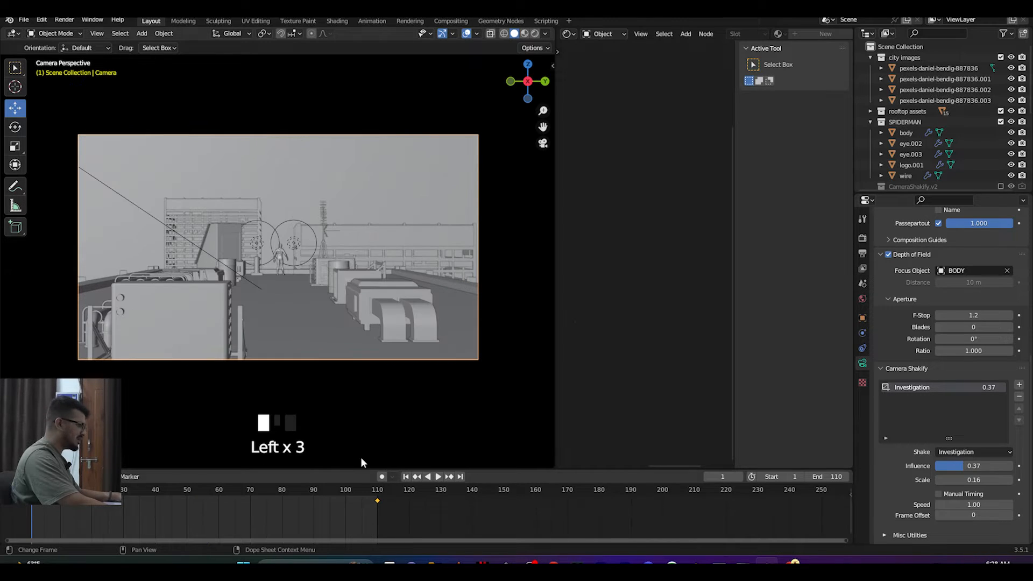
pyautogui.press('space')
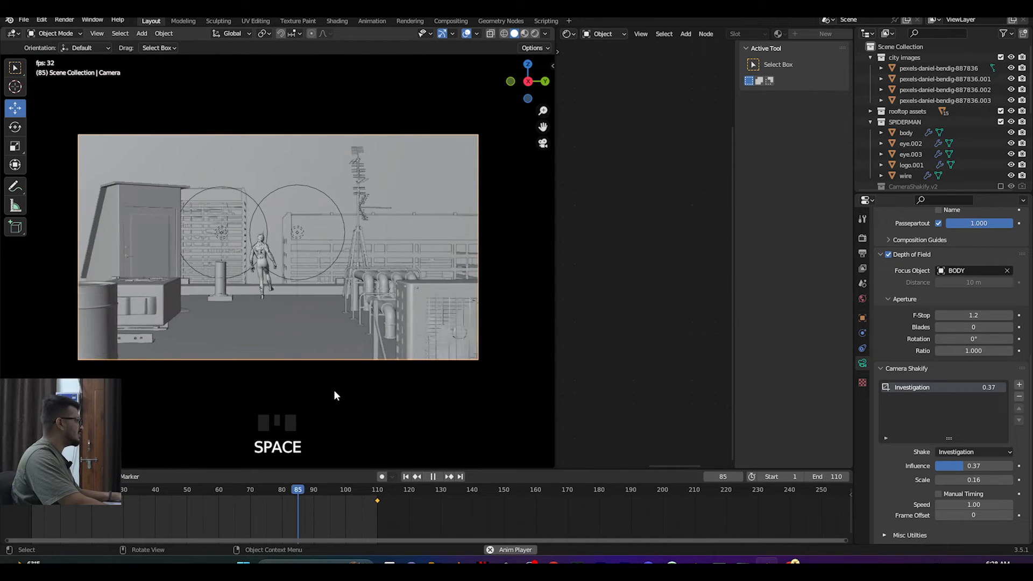
pyautogui.press('space')
pyautogui.press('space')
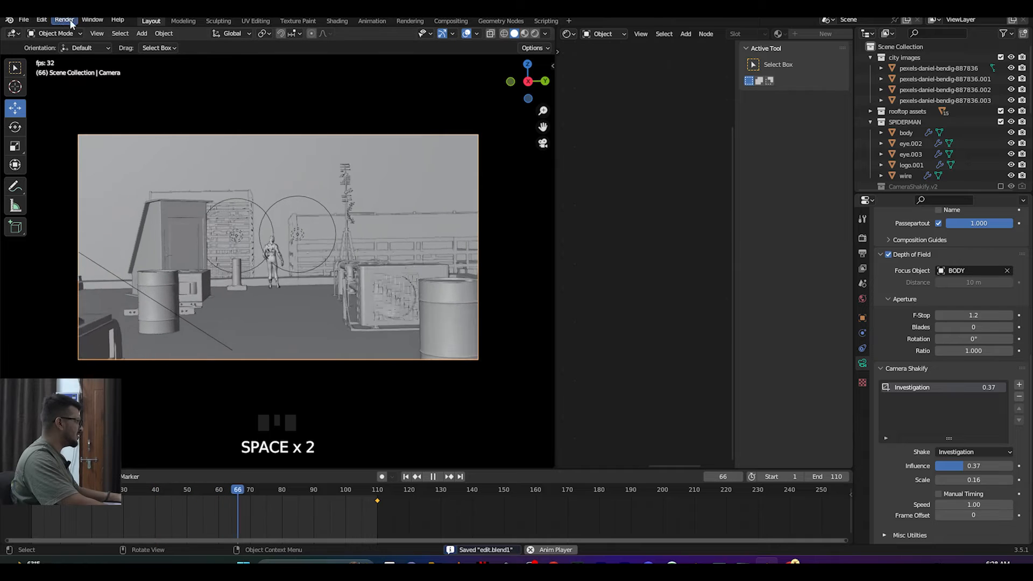
# Step: Stop the animation playback at frame 93 and render that frame as a test image
pyautogui.press('space')
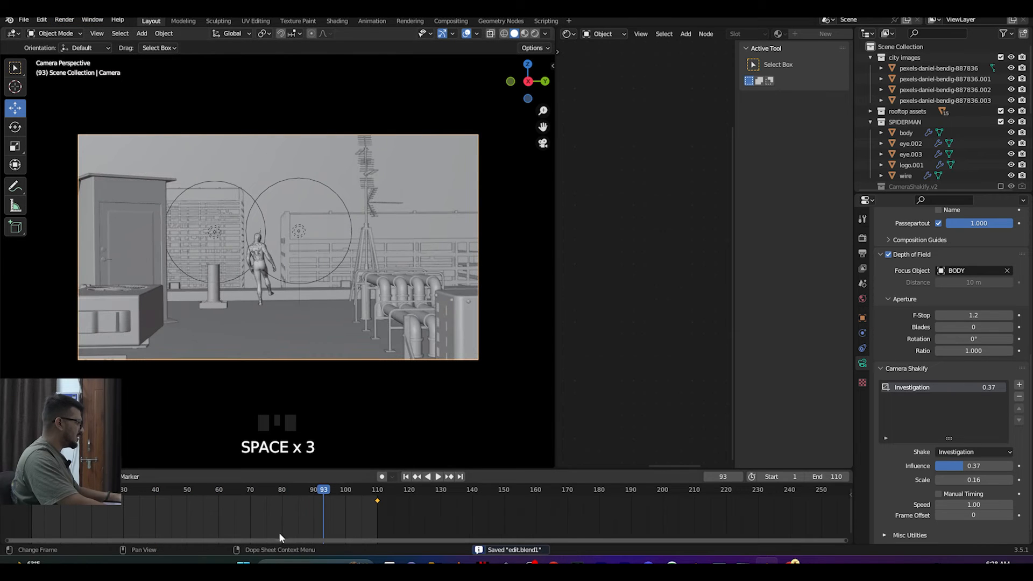
pyautogui.click(63, 20)
pyautogui.click(86, 32)
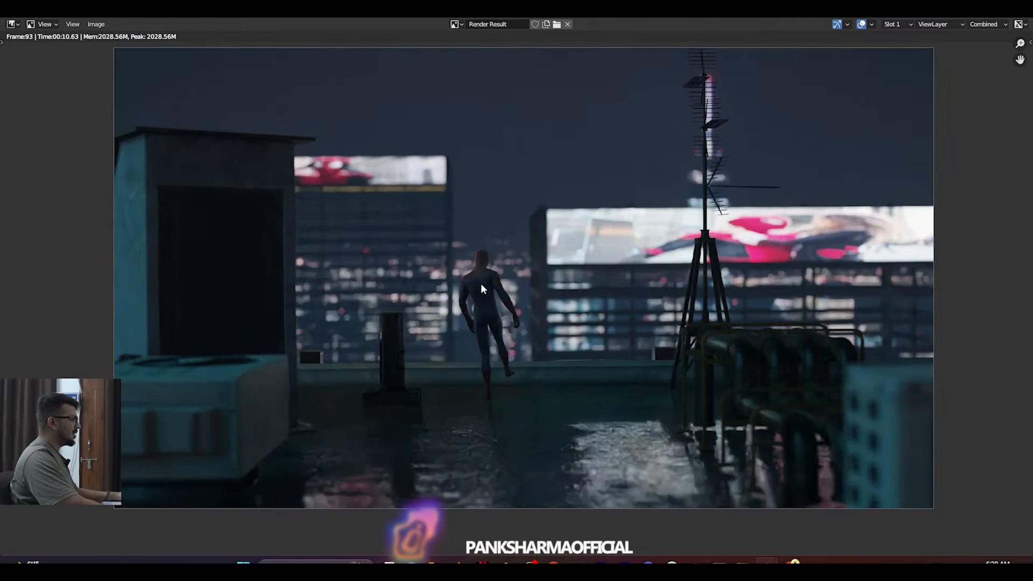
pyautogui.scroll(-1, 478, 285)
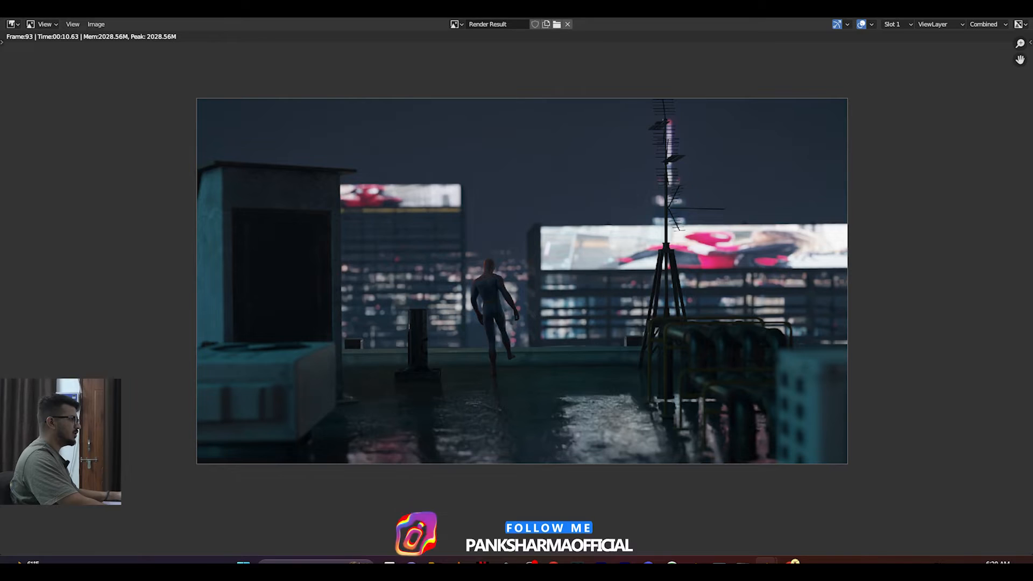
pyautogui.press('Escape')
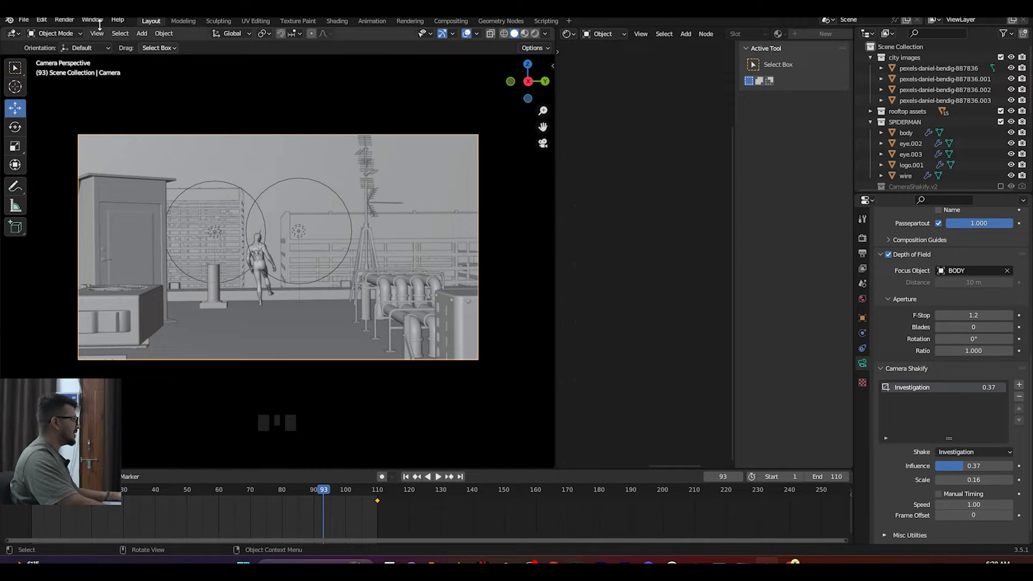
pyautogui.click(64, 20)
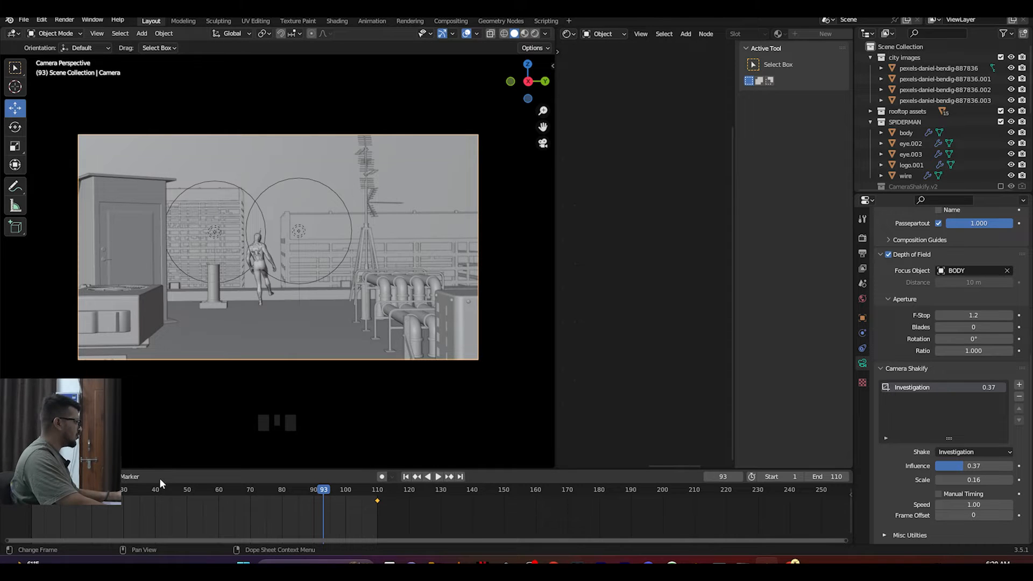
# Step: Enable nodes in the Compositing workspace and add a Viewer node fed by the Render Layers image output
pyautogui.click(449, 21)
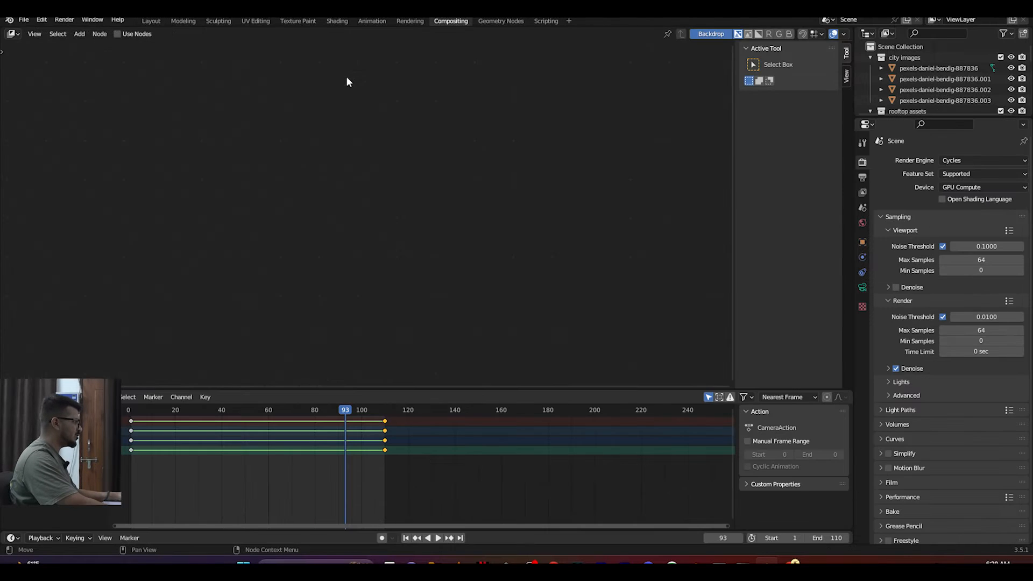
pyautogui.click(117, 33)
pyautogui.moveTo(395, 146); pyautogui.dragTo(567, 150)
pyautogui.hotkey('shift', 'a')
pyautogui.click(518, 248)
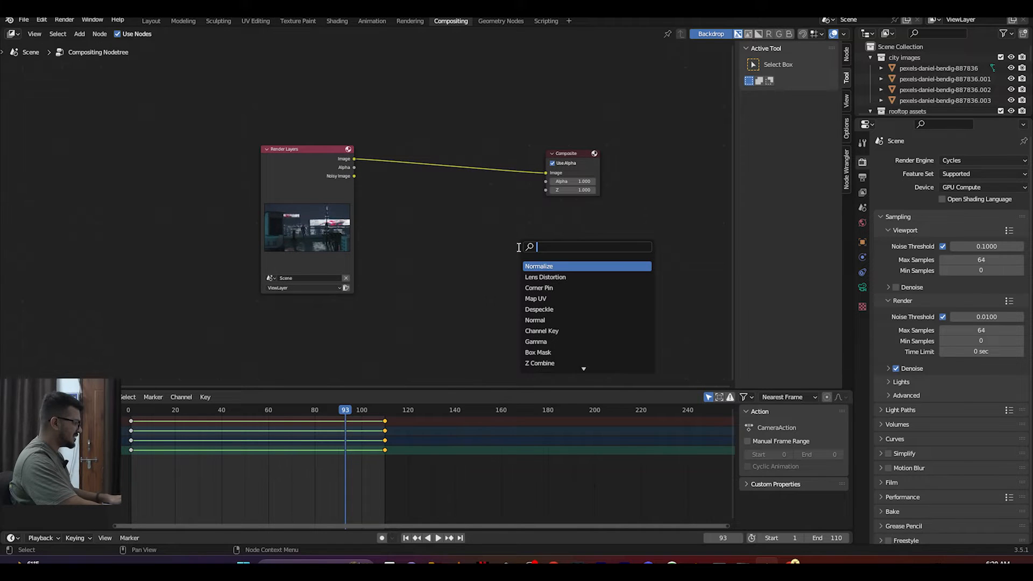
pyautogui.write('view')
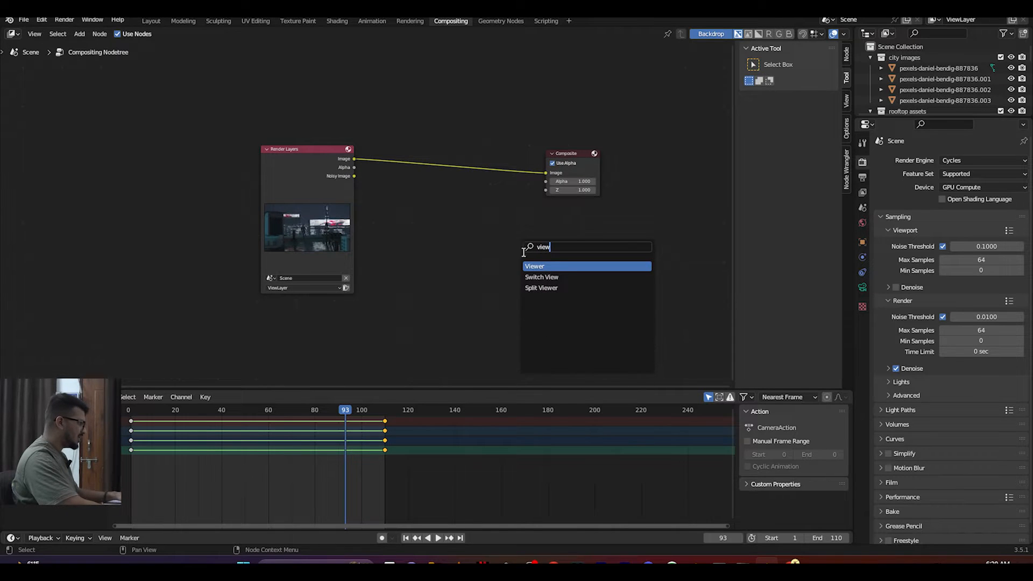
pyautogui.press('Return')
pyautogui.moveTo(354, 160); pyautogui.dragTo(522, 237)
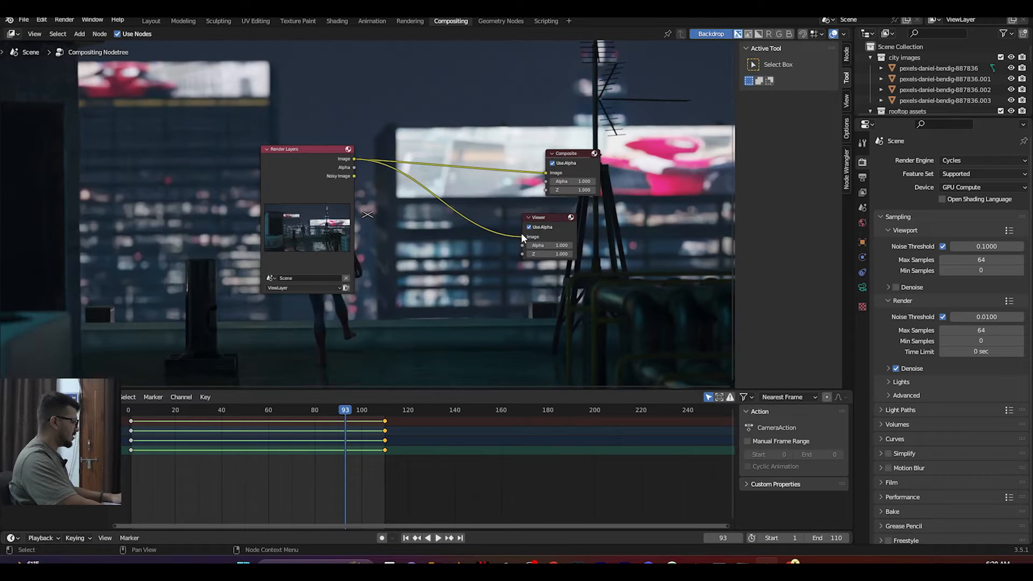
# Step: Join the Composite and Viewer links with a reroute and rearrange the enlarged node editor so nodes sit beside the backdrop image
pyautogui.moveTo(475, 102)
pyautogui.keyDown('shift'); pyautogui.mouseDown(button='right')
pyautogui.moveTo(496, 212)
pyautogui.moveTo(486, 246)
pyautogui.mouseUp(button='right'); pyautogui.keyUp('shift')
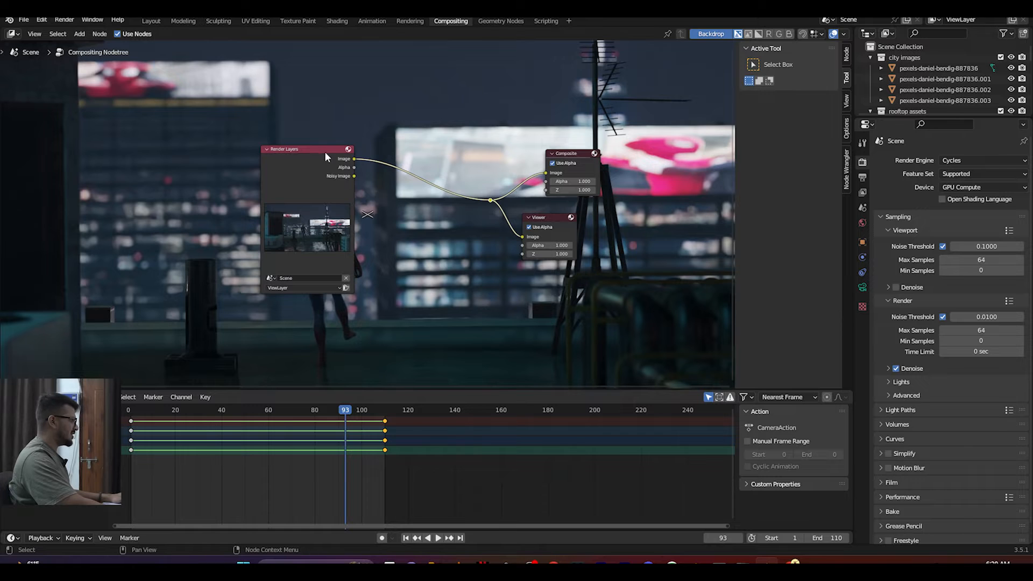
pyautogui.moveTo(324, 156); pyautogui.dragTo(330, 191)
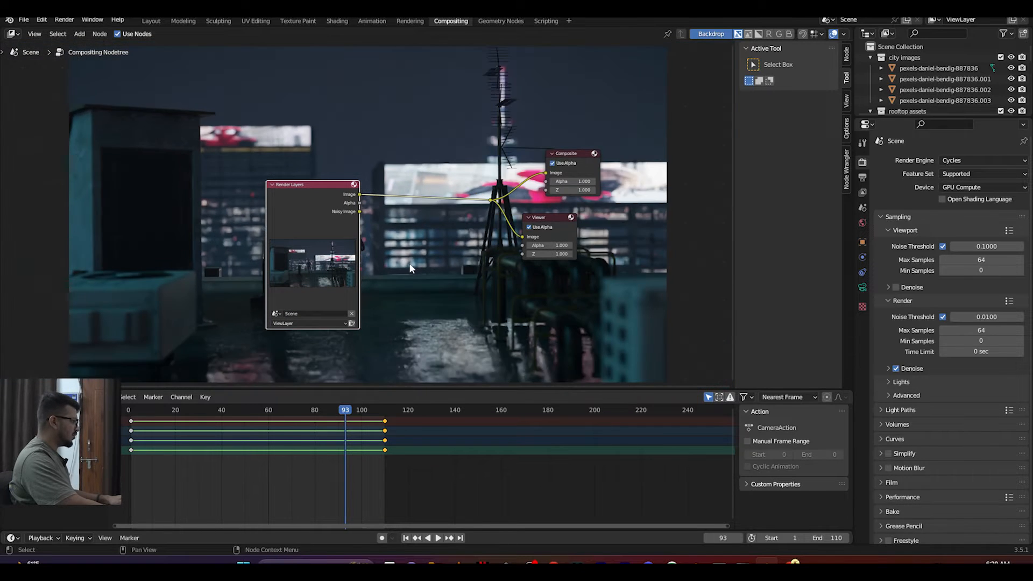
pyautogui.moveTo(449, 397); pyautogui.dragTo(452, 452)
pyautogui.press('a')
pyautogui.moveTo(307, 223); pyautogui.dragTo(458, 272)
pyautogui.click(692, 296)
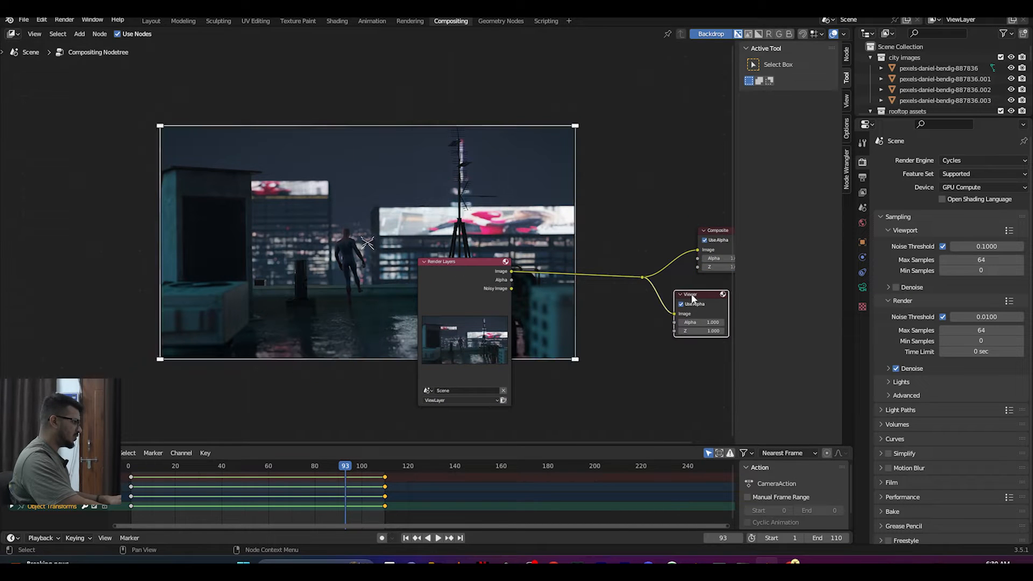
pyautogui.moveTo(368, 242); pyautogui.dragTo(208, 225)
# Step: Insert a Glare node between Render Layers and the reroute and set its type to Fog Glow
pyautogui.click(503, 216)
pyautogui.hotkey('shift', 'a')
pyautogui.write('gl')
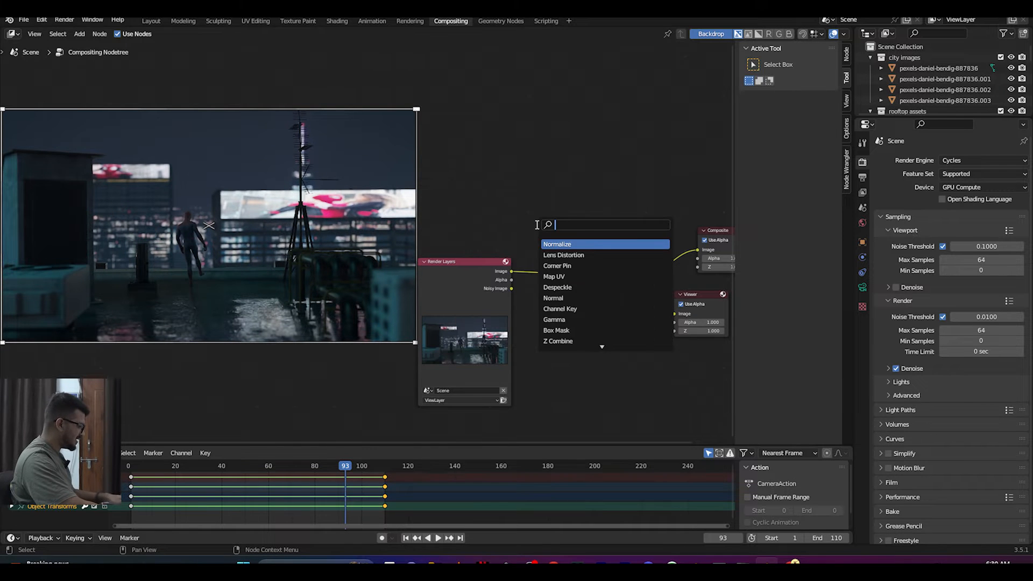
pyautogui.press('Return')
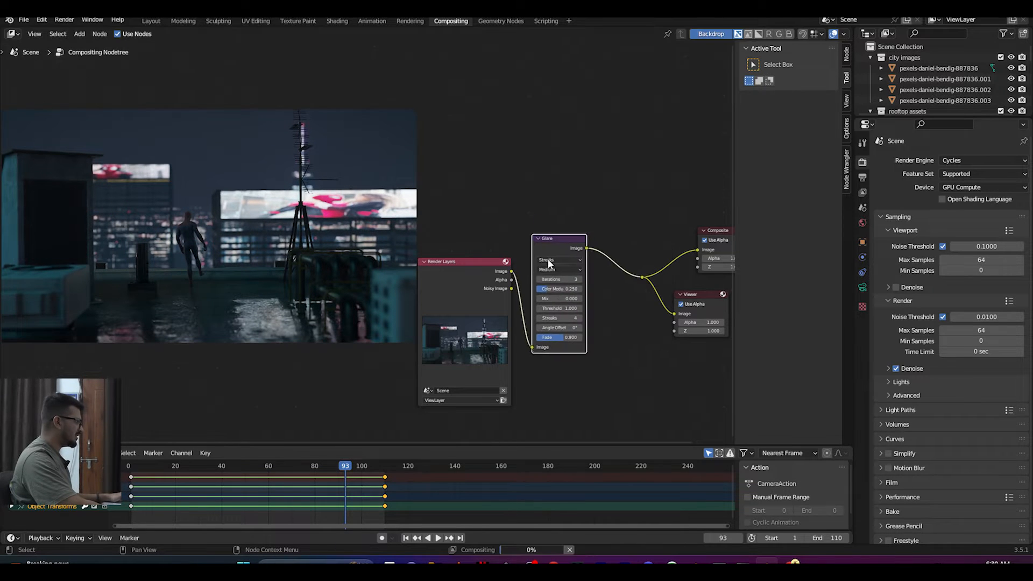
pyautogui.click(544, 261)
pyautogui.click(564, 259)
pyautogui.click(557, 284)
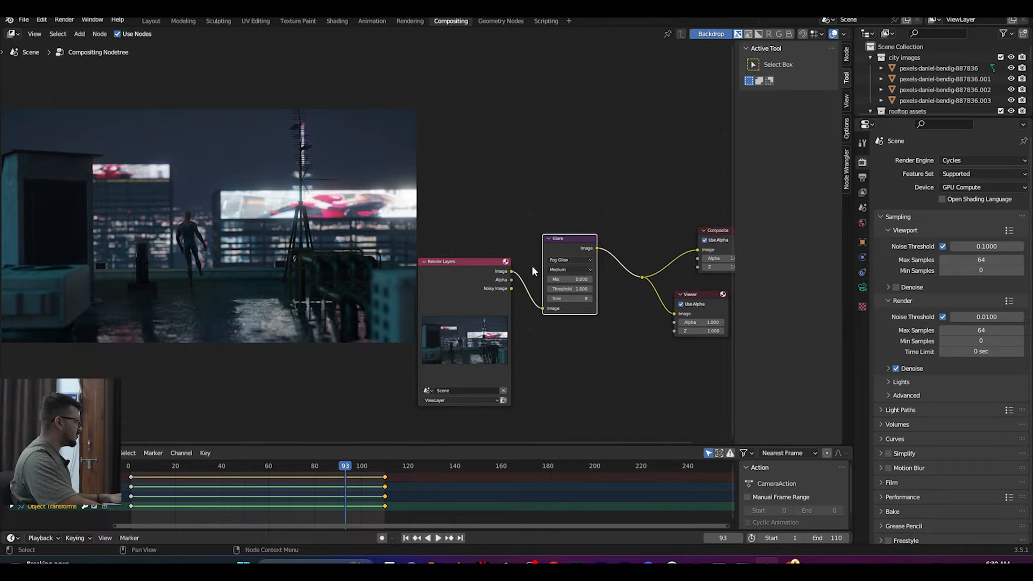
# Step: Set the Glare node's quality to High and its size to 9
pyautogui.scroll(1, 555, 311)
pyautogui.click(613, 276)
pyautogui.click(616, 268)
pyautogui.click(648, 314)
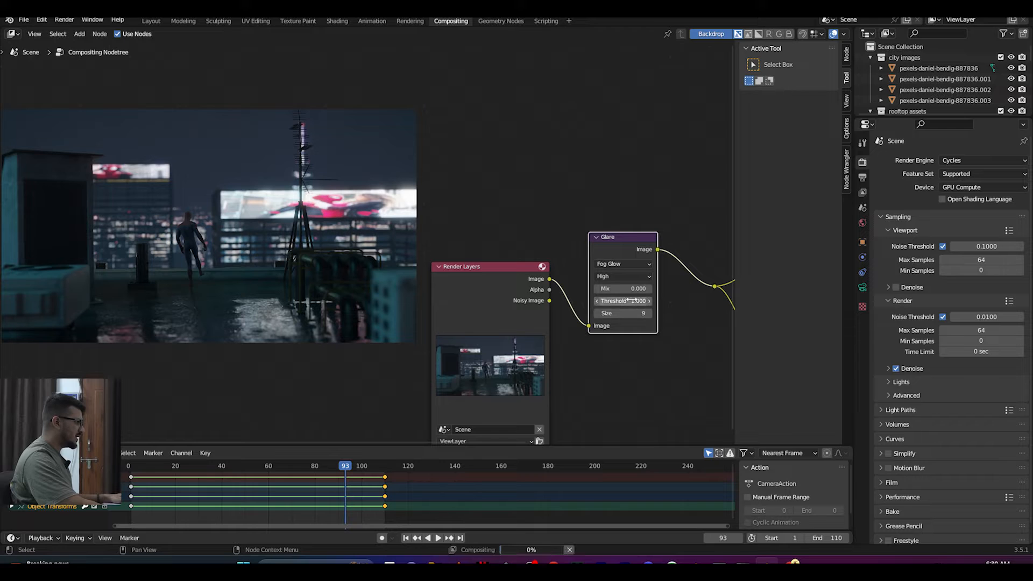
# Step: Set the Glare node's Mix to -0.300 and save the file
pyautogui.click(598, 288)
pyautogui.click(598, 289)
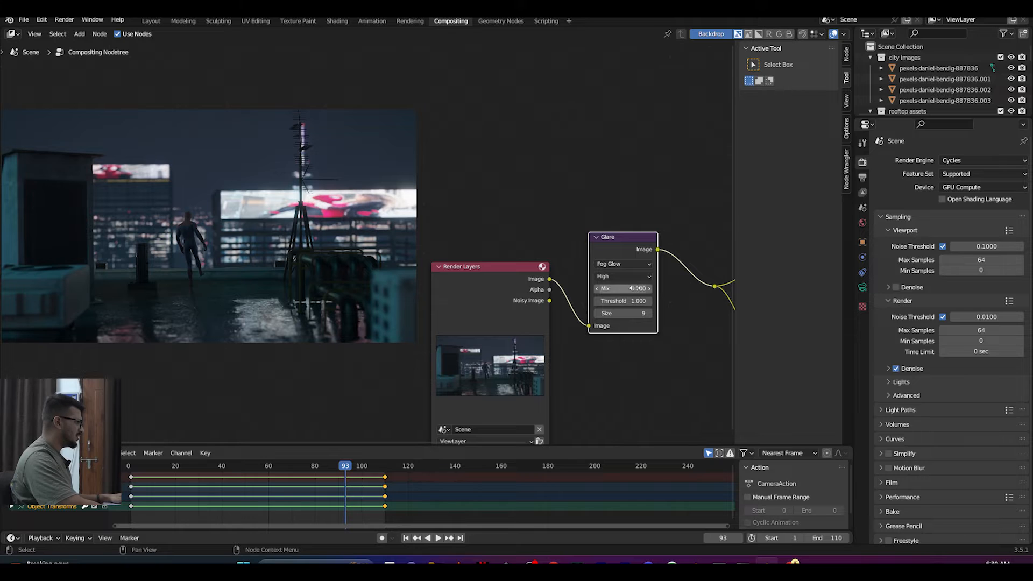
pyautogui.click(648, 289)
pyautogui.click(596, 287)
pyautogui.click(597, 288)
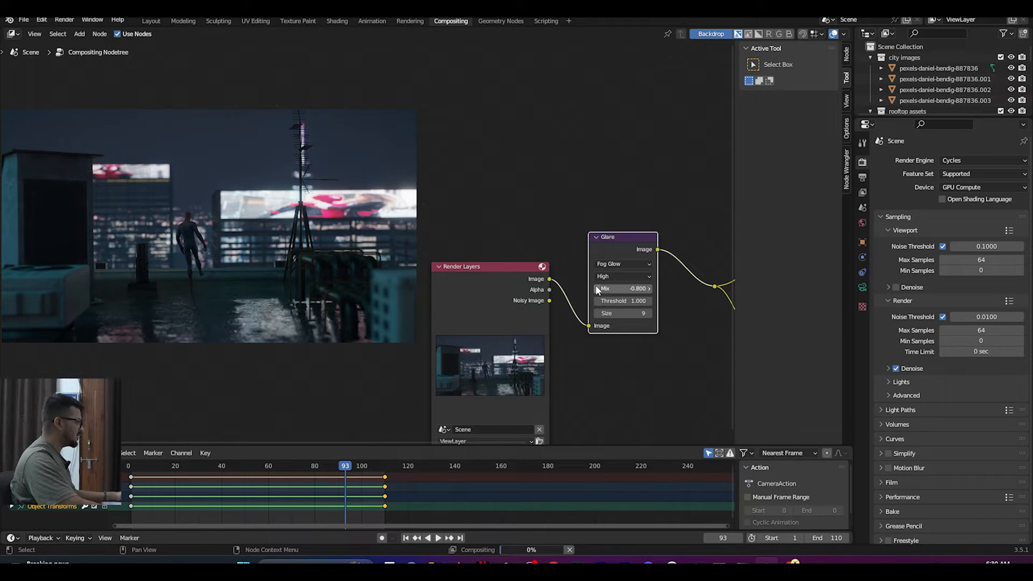
pyautogui.click(649, 289)
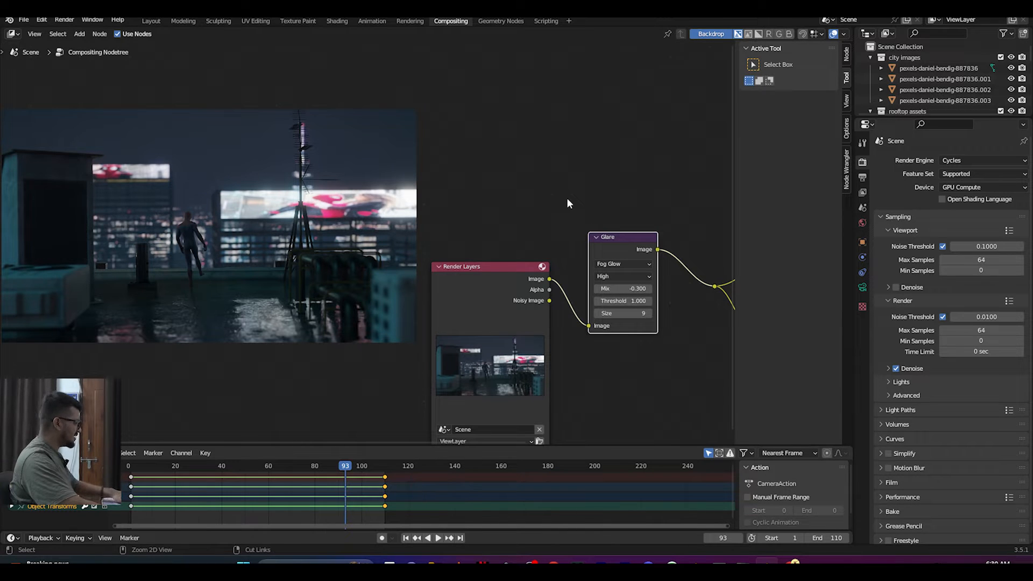
pyautogui.hotkey('ctrl', 's')
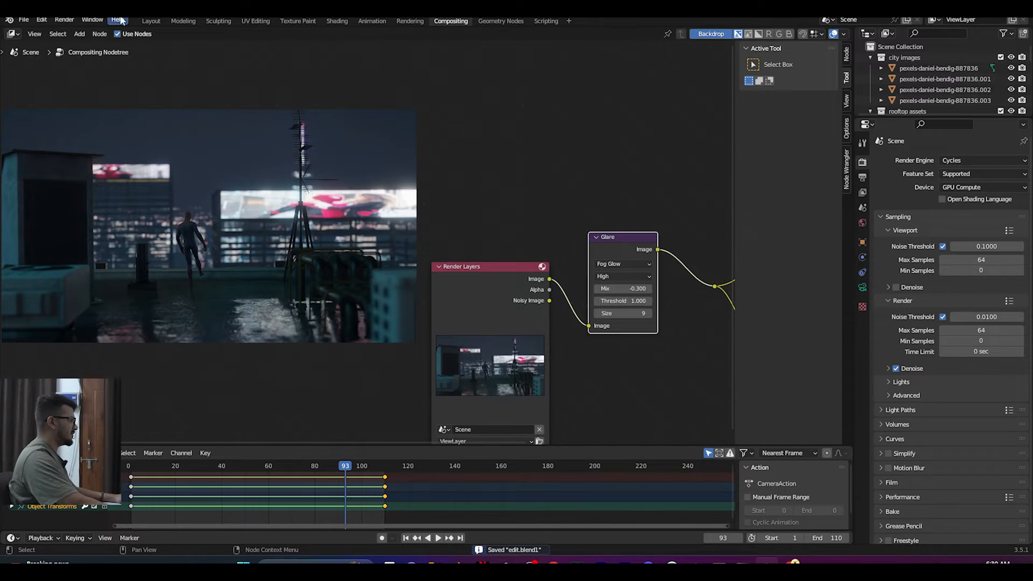
# Step: Return to the Layout workspace, show the camera view in rendered shading and save the file
pyautogui.click(151, 22)
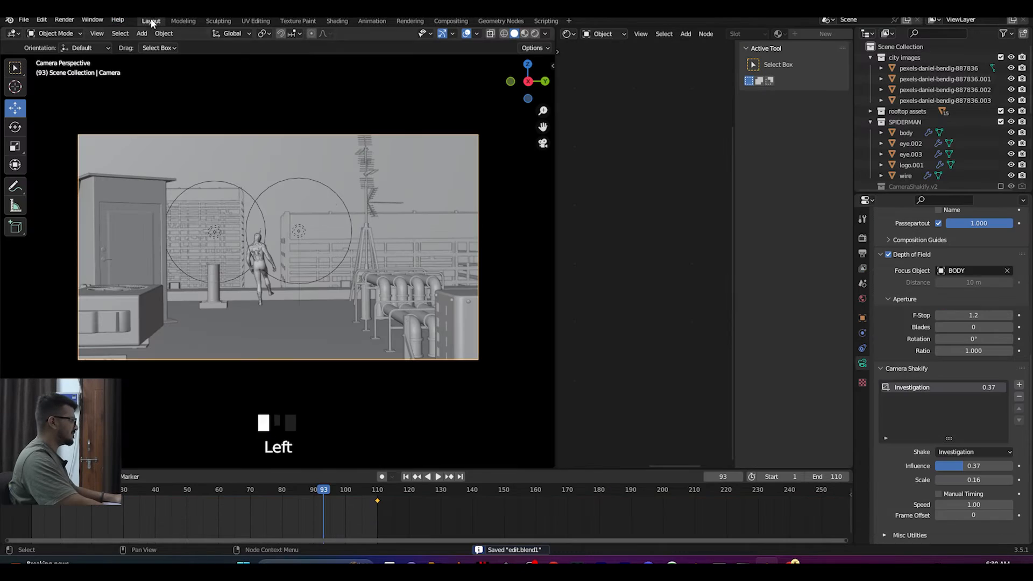
pyautogui.click(532, 34)
pyautogui.scroll(3, 214, 288)
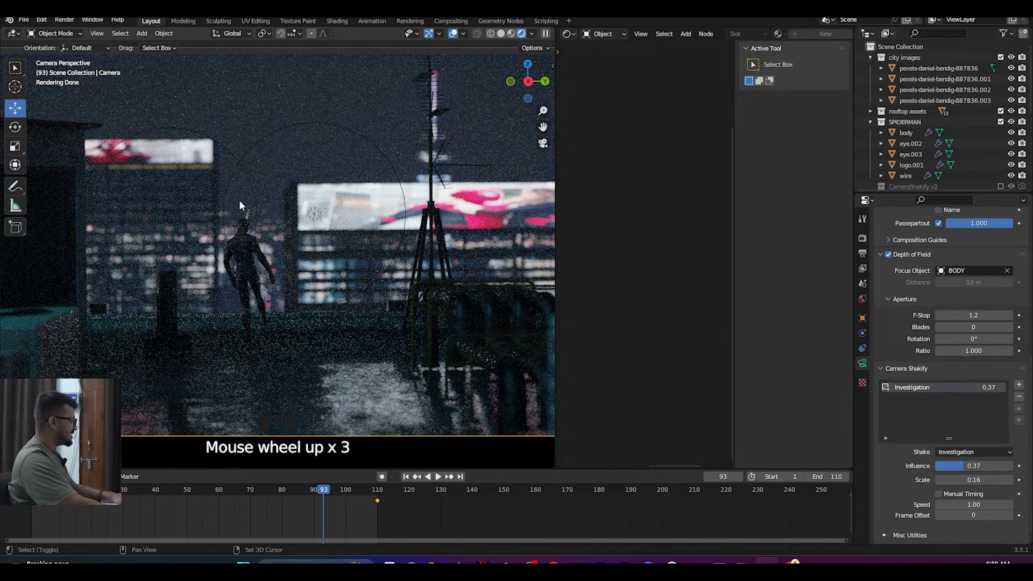
pyautogui.hotkey('shift', 'a')
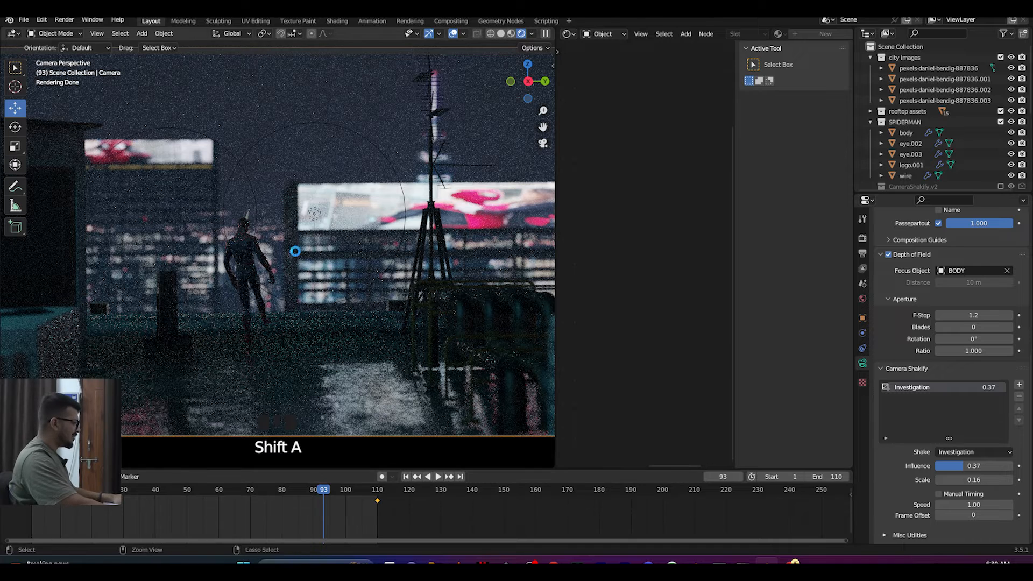
pyautogui.hotkey('ctrl', 's')
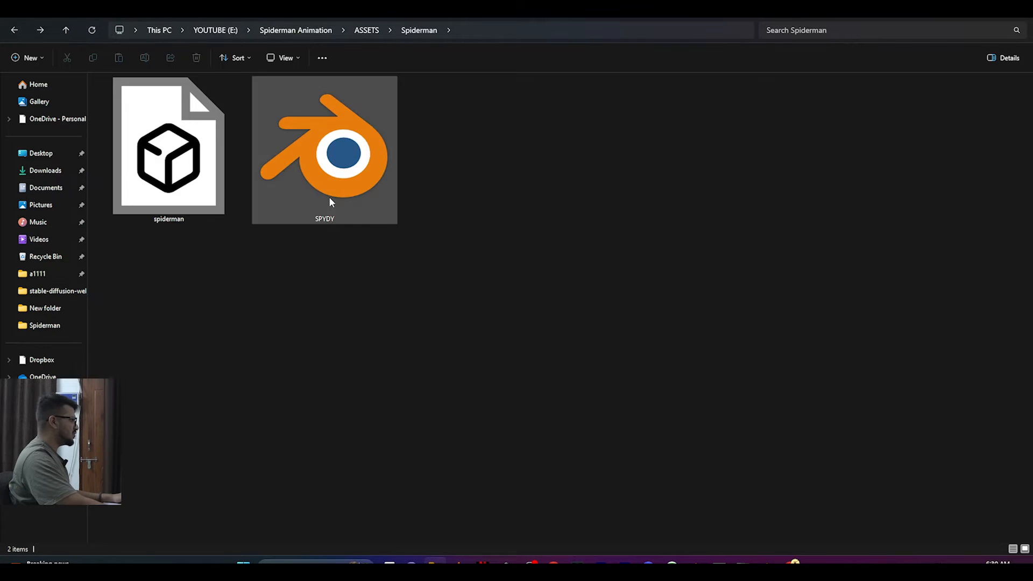
# Step: Look through the numbered clips of the ASSETS Steam folder in File Explorer, then switch back to Blender
pyautogui.hotkey('alt', 'Up')
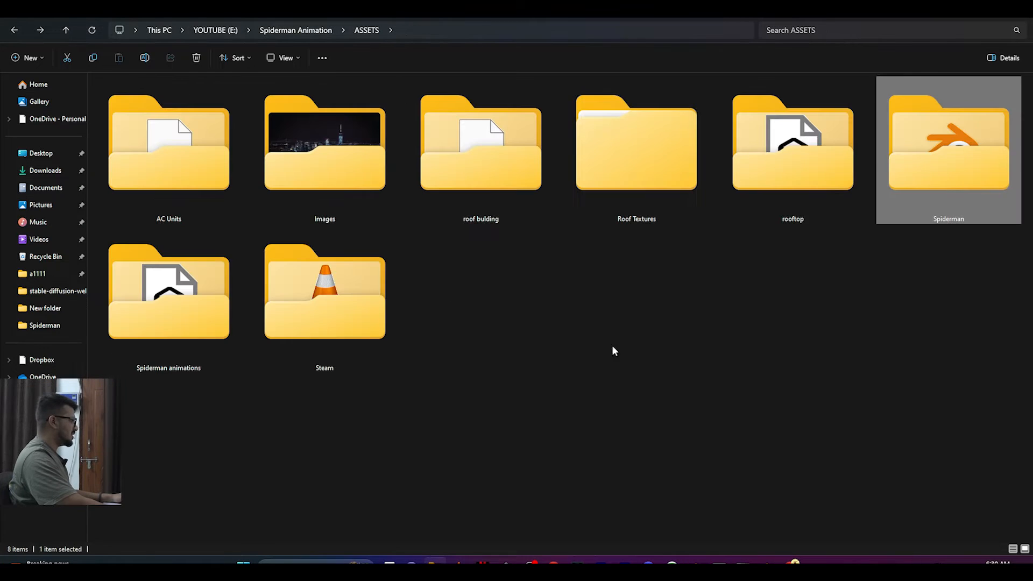
pyautogui.doubleClick(359, 327)
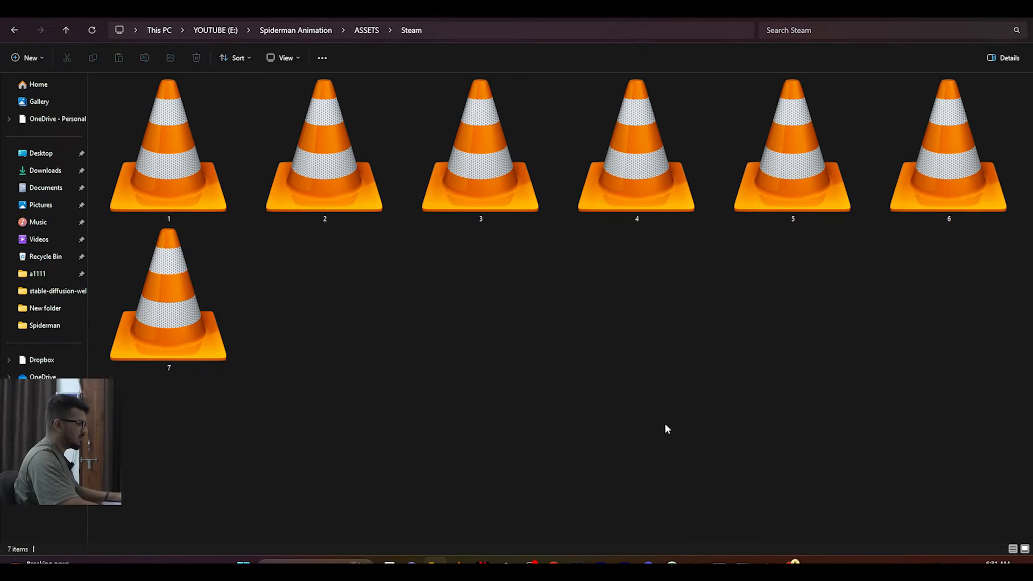
pyautogui.click(768, 562)
# Step: Import 1.mov from the ASSETS Steam folder into the scene using Images as Planes
pyautogui.scroll(-2, 318, 143)
pyautogui.moveTo(317, 144); pyautogui.dragTo(309, 127, button='middle')
pyautogui.hotkey('shift', 'a')
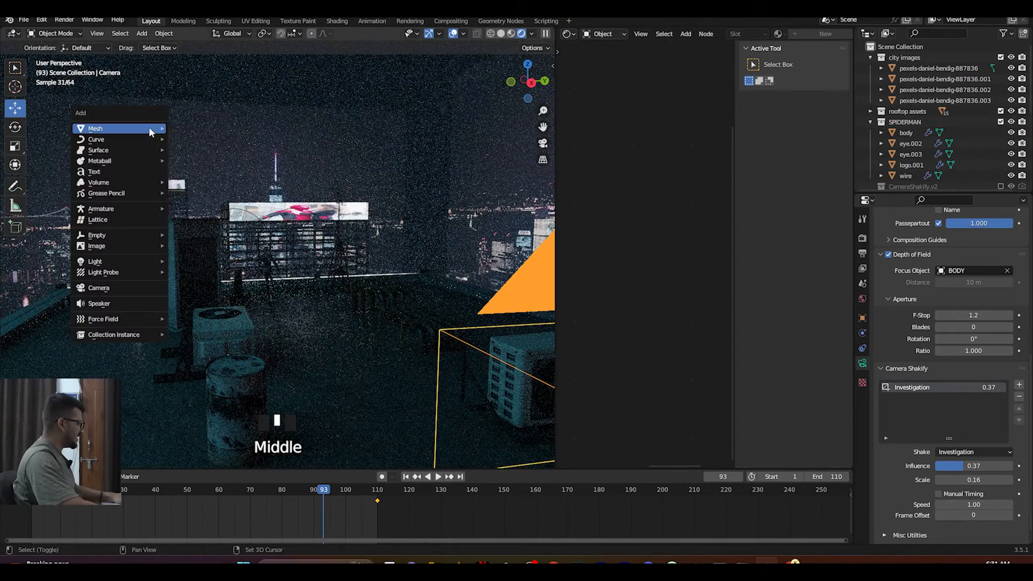
pyautogui.moveTo(131, 246)
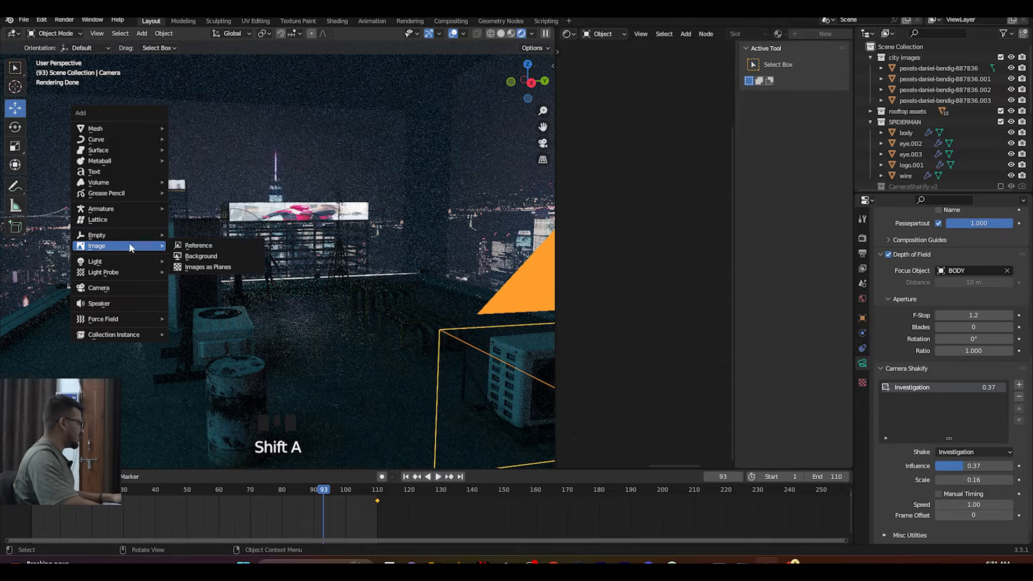
pyautogui.click(198, 266)
pyautogui.click(221, 138)
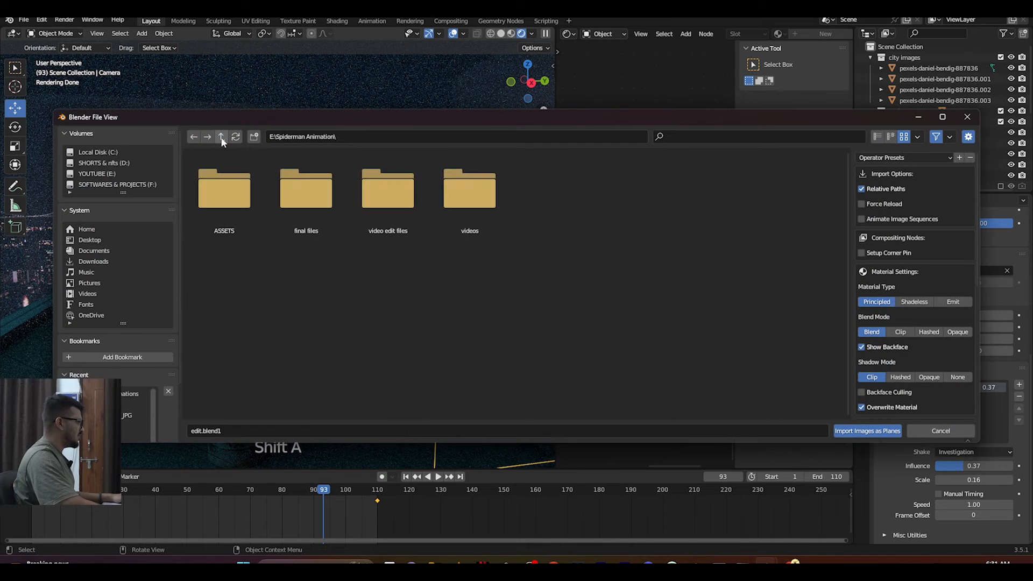
pyautogui.doubleClick(224, 191)
pyautogui.doubleClick(805, 205)
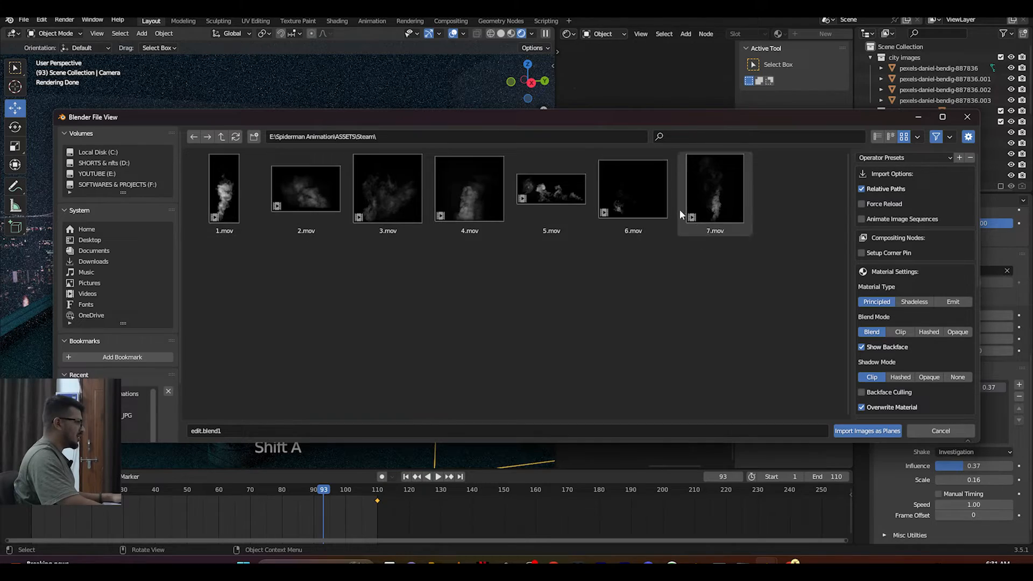
pyautogui.doubleClick(227, 191)
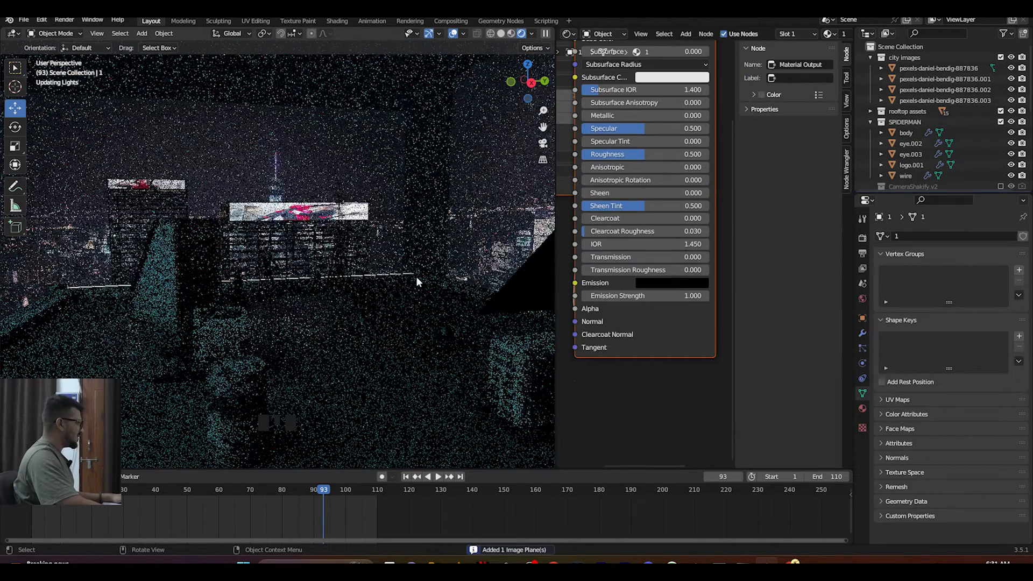
# Step: Raise the imported steam plane vertically to the height of the rooftop
pyautogui.scroll(-4, 366, 191)
pyautogui.moveTo(371, 216); pyautogui.dragTo(425, 255, button='middle')
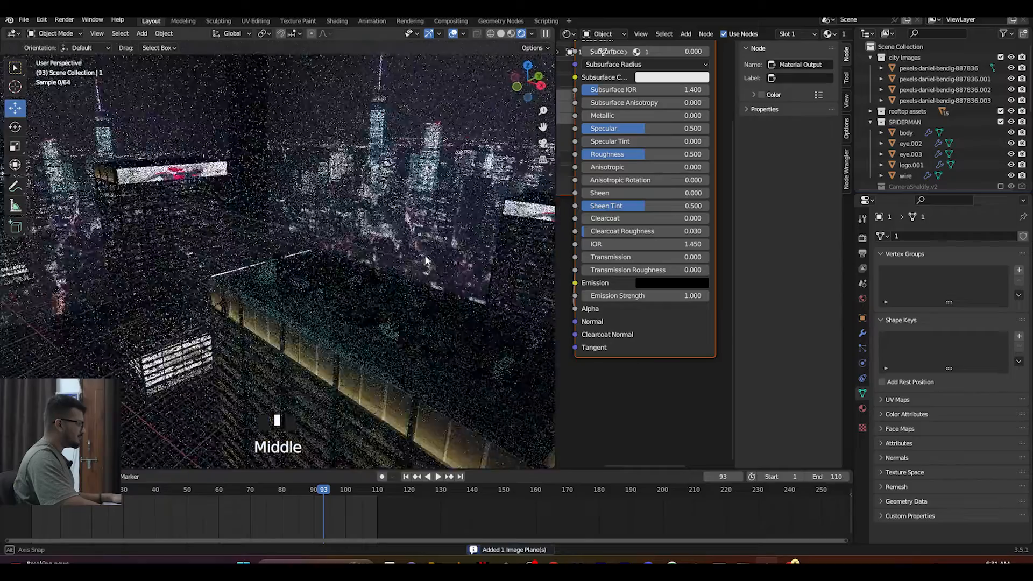
pyautogui.scroll(-5, 419, 301)
pyautogui.moveTo(419, 301); pyautogui.dragTo(328, 380, button='middle')
pyautogui.moveTo(311, 401); pyautogui.dragTo(313, 223)
pyautogui.scroll(5, 337, 279)
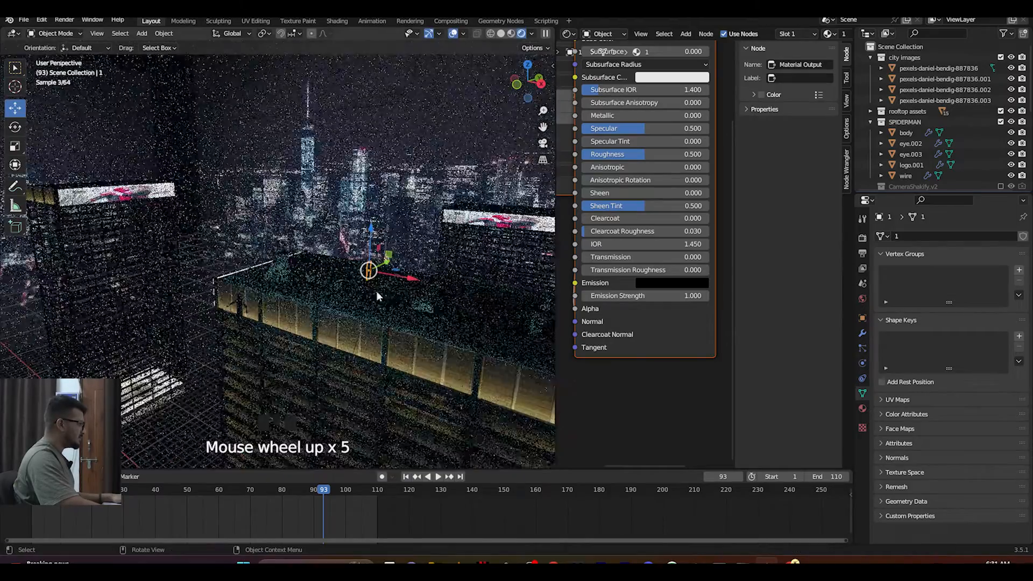
# Step: Move the steam plane across the rooftop and adjust its height so it stands near the back ledge
pyautogui.moveTo(413, 279); pyautogui.dragTo(356, 272)
pyautogui.scroll(2, 334, 263)
pyautogui.moveTo(333, 264); pyautogui.dragTo(330, 278, button='middle')
pyautogui.scroll(2, 330, 280)
pyautogui.scroll(1, 330, 278)
pyautogui.moveTo(415, 263); pyautogui.dragTo(410, 214)
pyautogui.moveTo(408, 217); pyautogui.dragTo(414, 273, button='middle')
pyautogui.moveTo(418, 277); pyautogui.dragTo(254, 266)
pyautogui.scroll(3, 220, 283)
pyautogui.moveTo(111, 287); pyautogui.dragTo(168, 251)
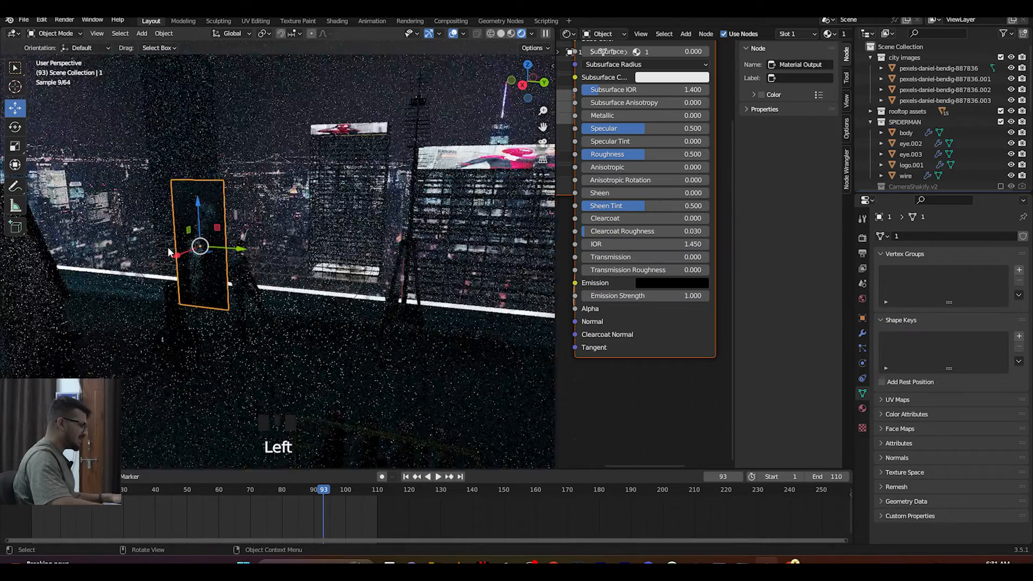
# Step: In the camera view, shift the steam plane along the Y axis until it stands above the small vent pipe beside the character
pyautogui.press('KP_0')
pyautogui.scroll(4, 173, 249)
pyautogui.moveTo(258, 206); pyautogui.dragTo(194, 210)
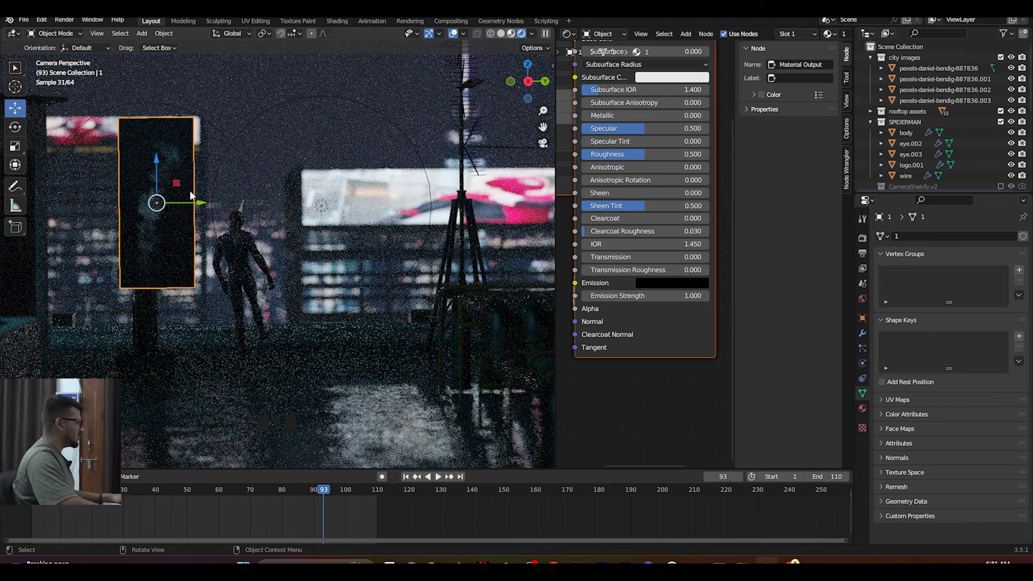
# Step: Switch to Material Preview shading and adjust the steam plane along the X and Y axes until it sits over the vent pipe
pyautogui.press('z')
pyautogui.click(228, 191)
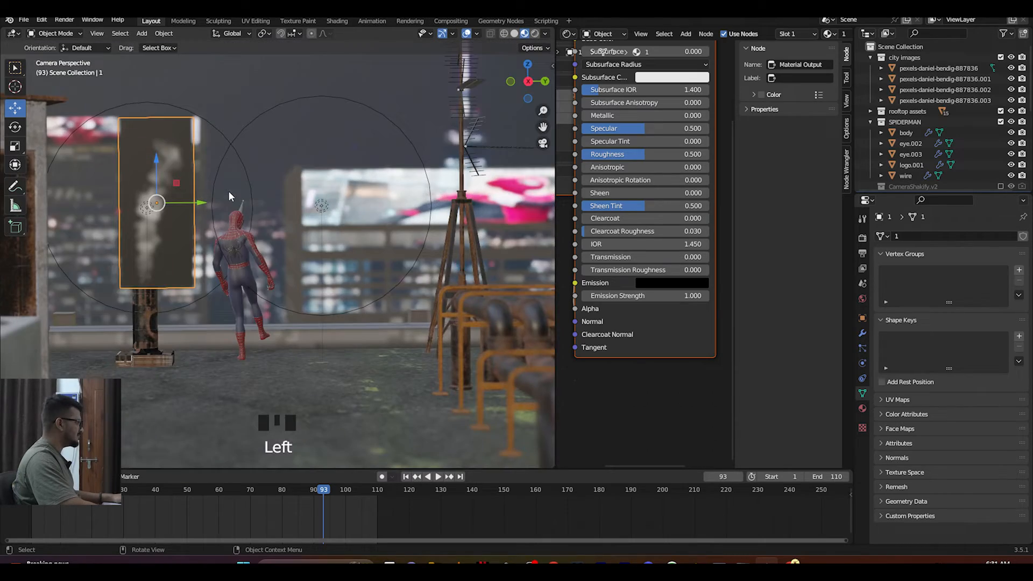
pyautogui.moveTo(163, 256)
pyautogui.mouseDown(button='middle')
pyautogui.moveTo(167, 270)
pyautogui.moveTo(258, 327)
pyautogui.mouseUp(button='middle')
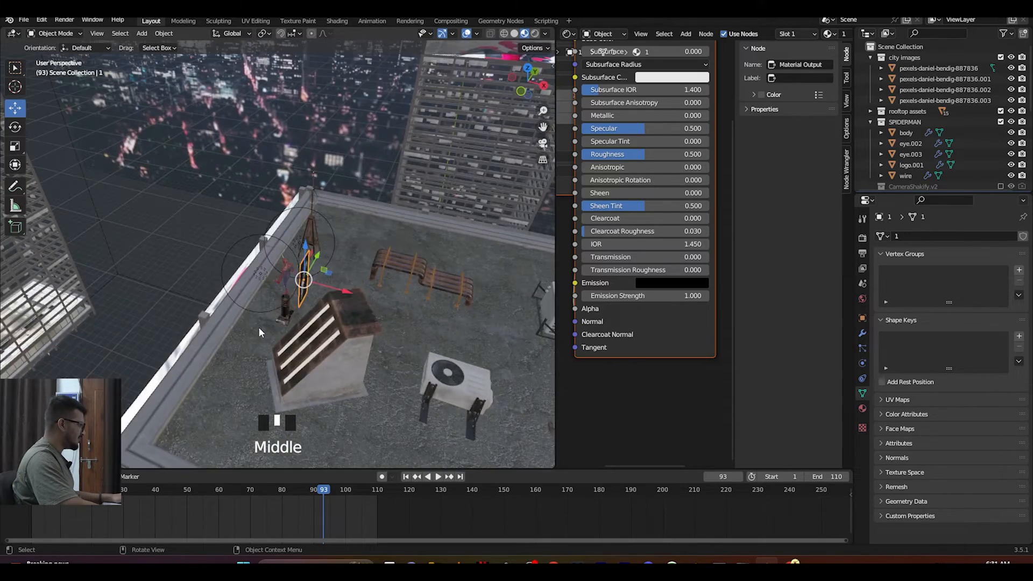
pyautogui.scroll(4, 258, 327)
pyautogui.moveTo(376, 326); pyautogui.dragTo(315, 321)
pyautogui.moveTo(315, 321); pyautogui.dragTo(240, 275, button='middle')
pyautogui.scroll(1, 211, 270)
pyautogui.moveTo(213, 229); pyautogui.dragTo(203, 228)
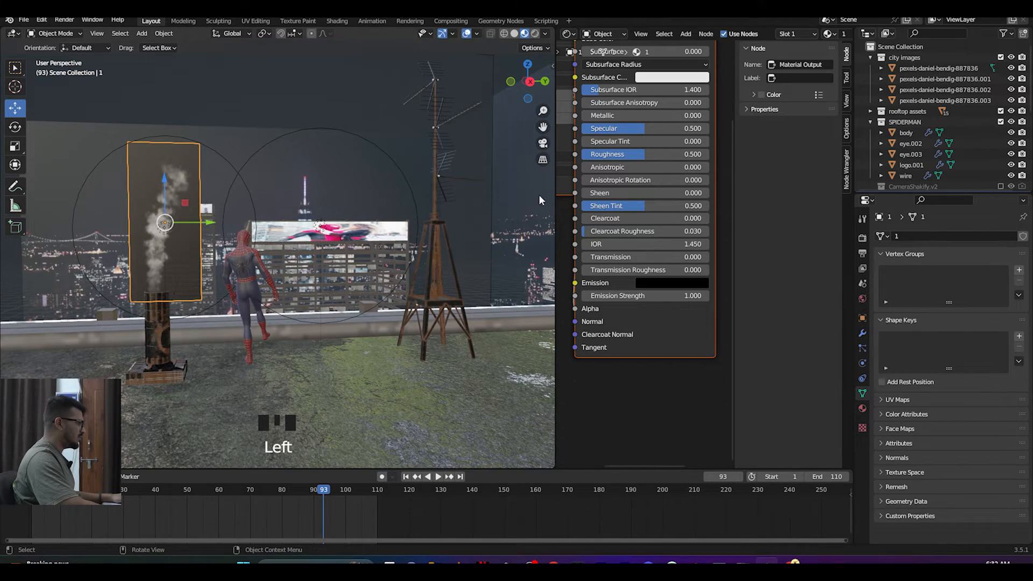
# Step: Widen the Shader Editor and move the 1.mov texture node clear of the Principled BSDF node
pyautogui.moveTo(555, 198); pyautogui.dragTo(295, 214)
pyautogui.scroll(-5, 354, 226)
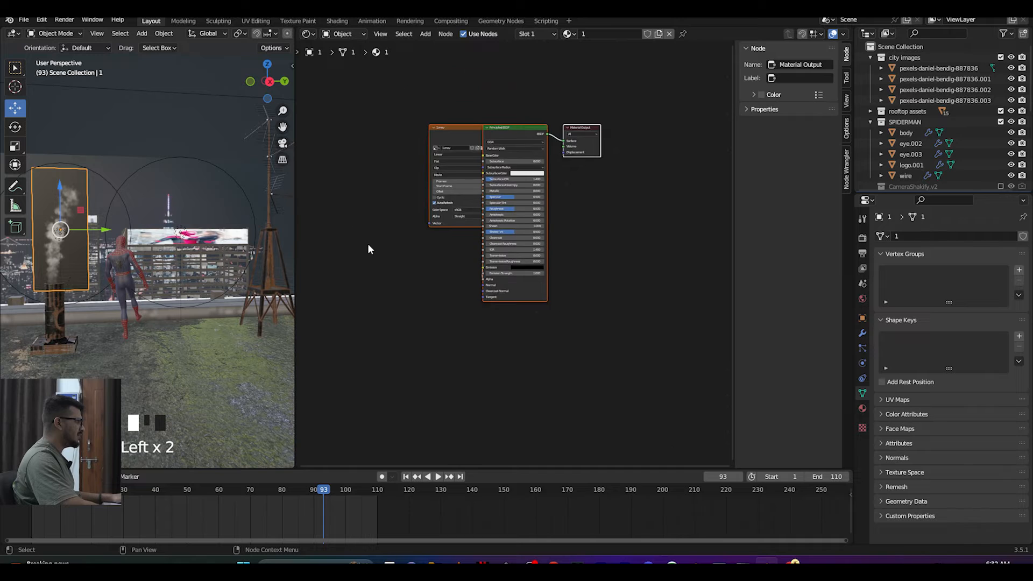
pyautogui.moveTo(370, 247); pyautogui.dragTo(408, 299, button='middle')
pyautogui.moveTo(493, 180); pyautogui.dragTo(386, 180)
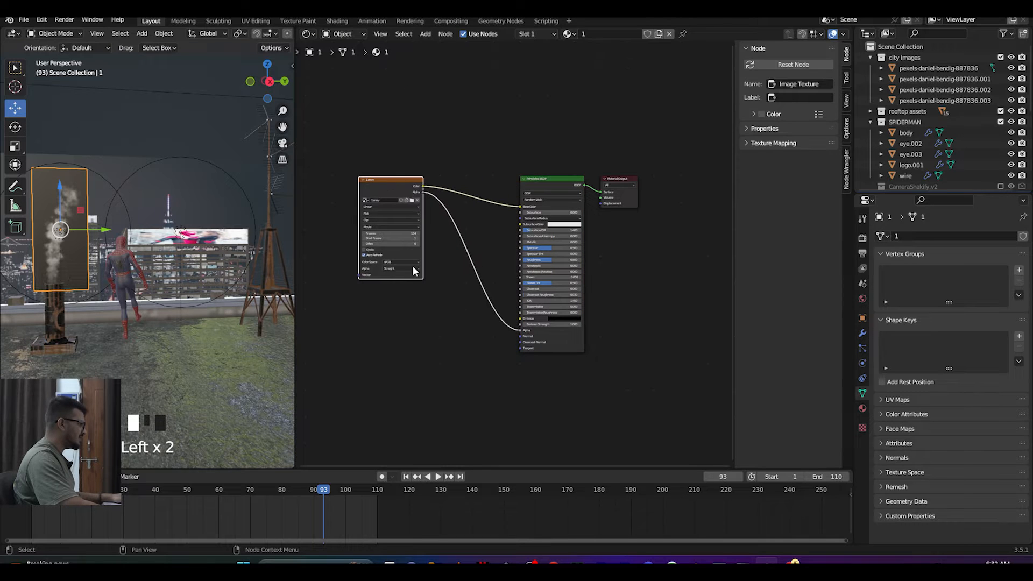
pyautogui.moveTo(423, 285); pyautogui.dragTo(502, 289, button='middle')
pyautogui.scroll(3, 421, 221)
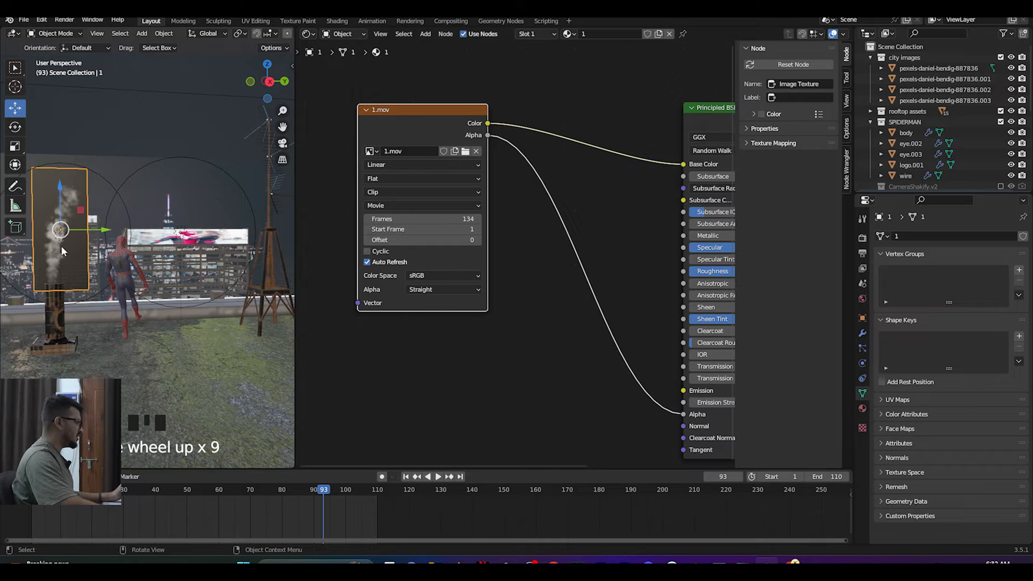
# Step: Scrub through different frames of the animation to preview how the steam video plays on its plane
pyautogui.moveTo(239, 498); pyautogui.dragTo(225, 491)
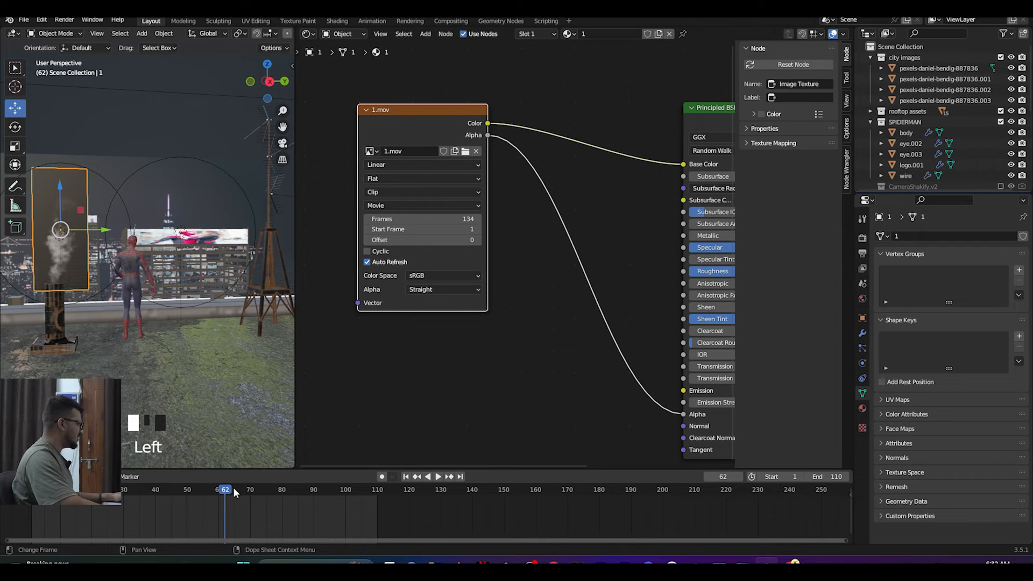
pyautogui.click(182, 492)
pyautogui.click(269, 490)
pyautogui.click(304, 491)
pyautogui.click(346, 491)
pyautogui.click(255, 493)
# Step: Delete the Principled BSDF node from the 1.mov steam material and save the file
pyautogui.scroll(-3, 484, 269)
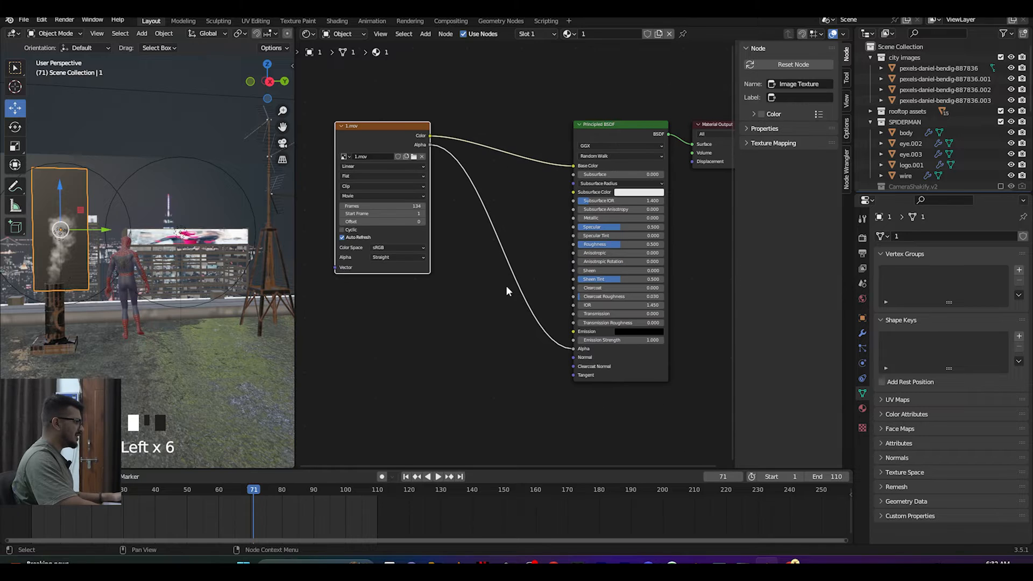
pyautogui.click(565, 146)
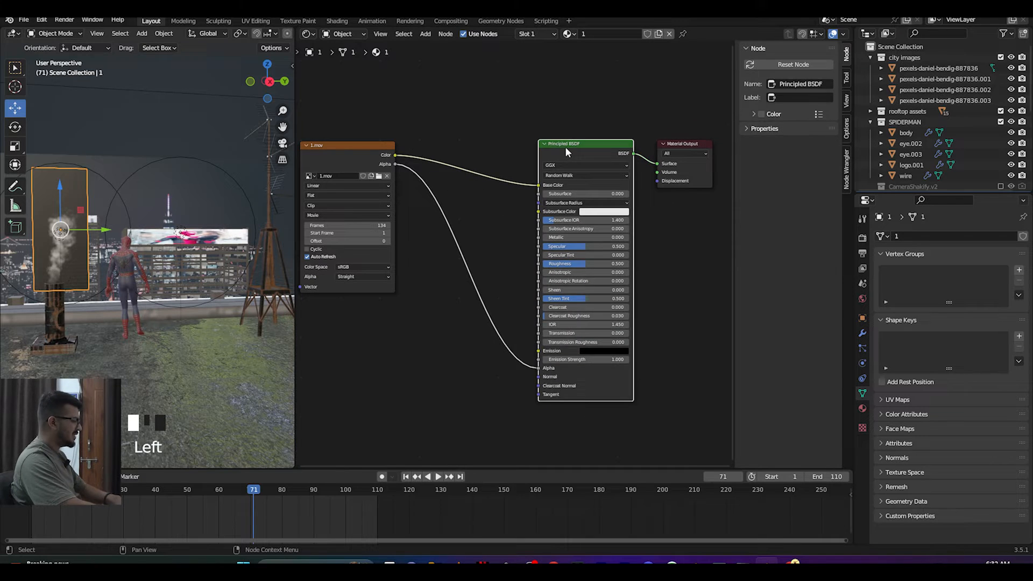
pyautogui.press('Delete')
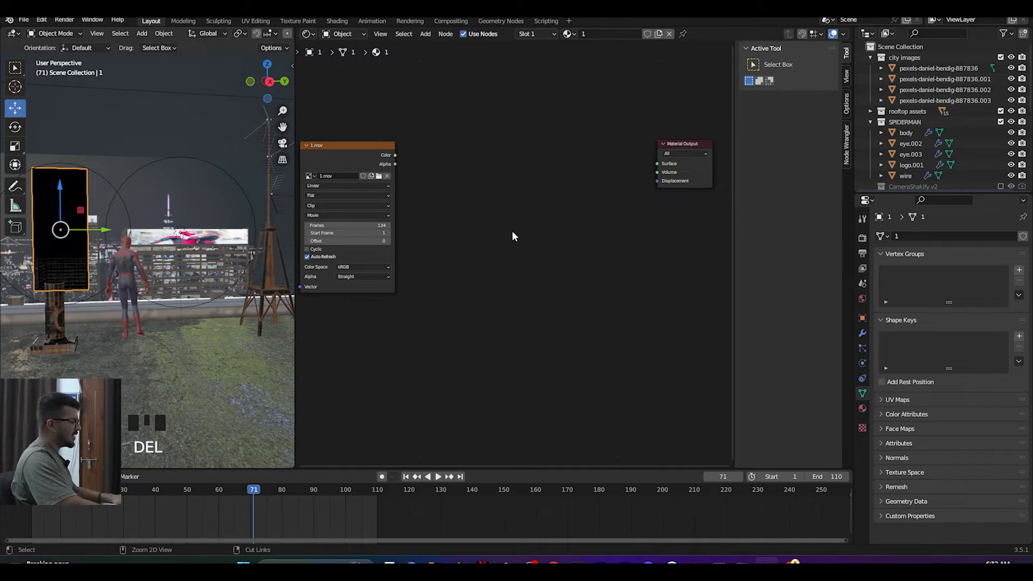
pyautogui.hotkey('ctrl', 's')
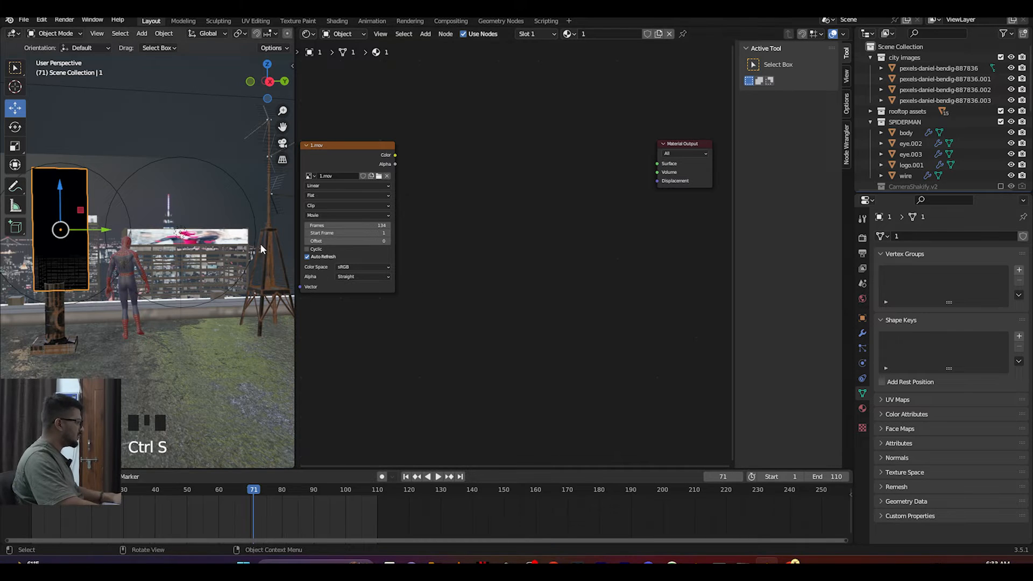
# Step: Insert an Add Shader node, link it to the Material Output's Surface, and feed the 1.mov Color into its first Shader input
pyautogui.hotkey('shift', 'a')
pyautogui.click(525, 179)
pyautogui.write('add')
pyautogui.click(539, 198)
pyautogui.click(537, 161)
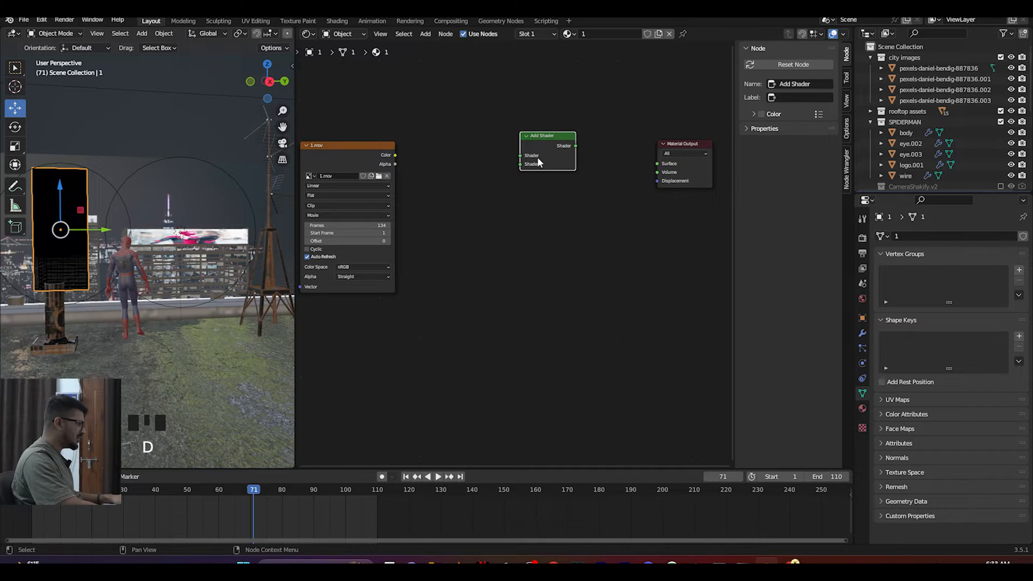
pyautogui.moveTo(575, 145); pyautogui.dragTo(657, 163)
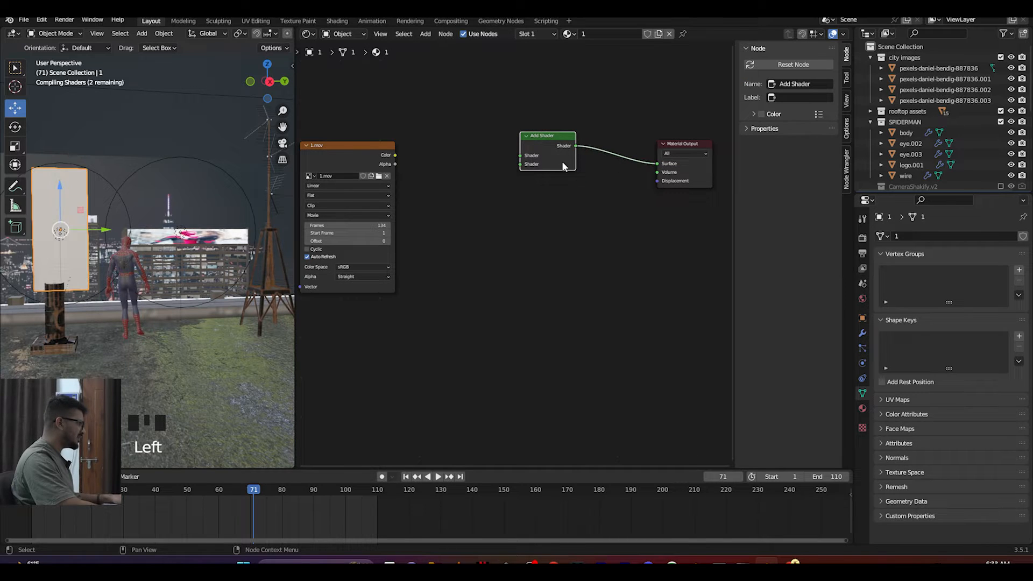
pyautogui.moveTo(395, 155); pyautogui.dragTo(520, 156)
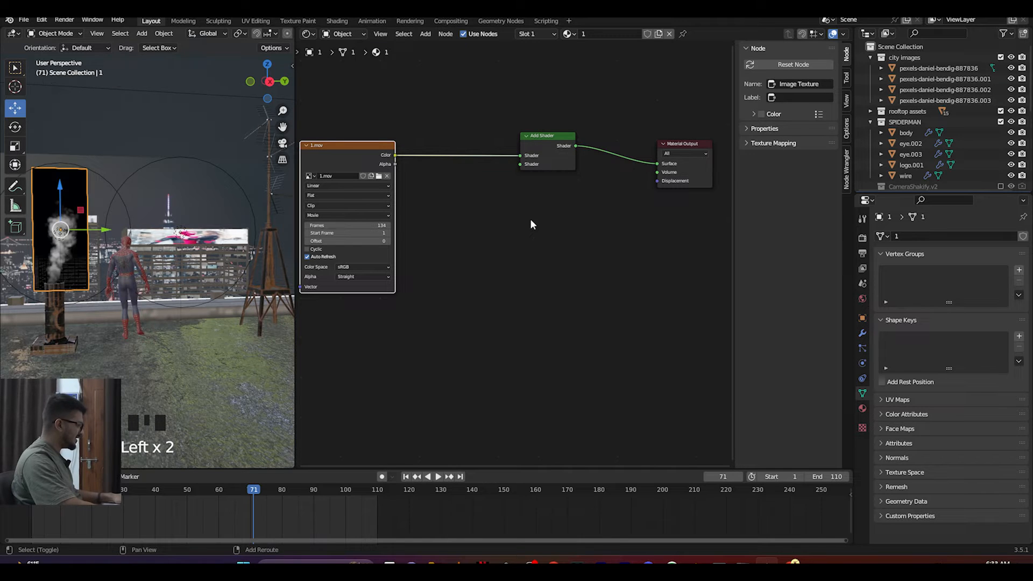
# Step: Add a Transparent BSDF node and connect its BSDF output to the second Shader input of the Add Shader node
pyautogui.hotkey('shift', 'a')
pyautogui.write('tran')
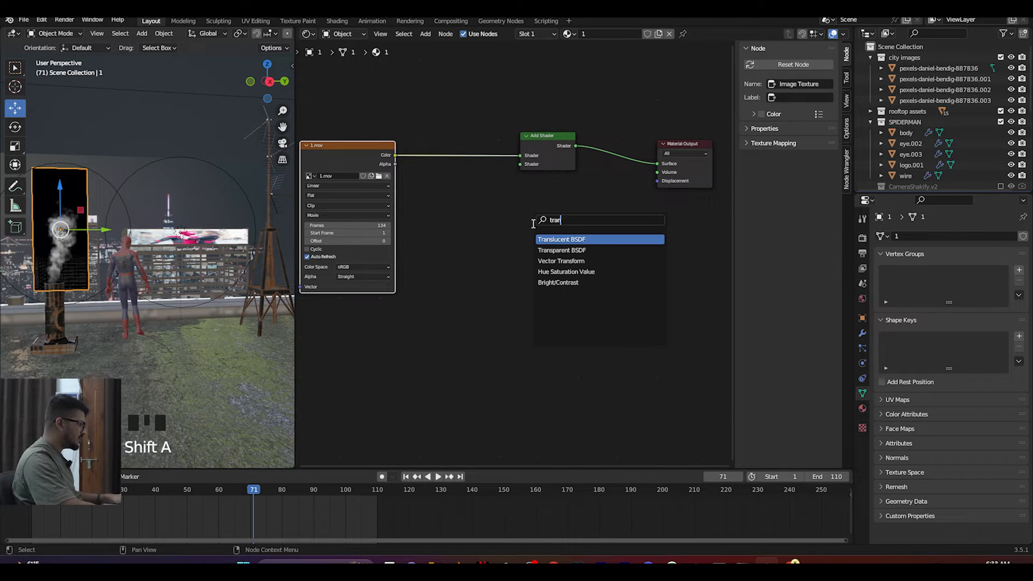
pyautogui.click(551, 250)
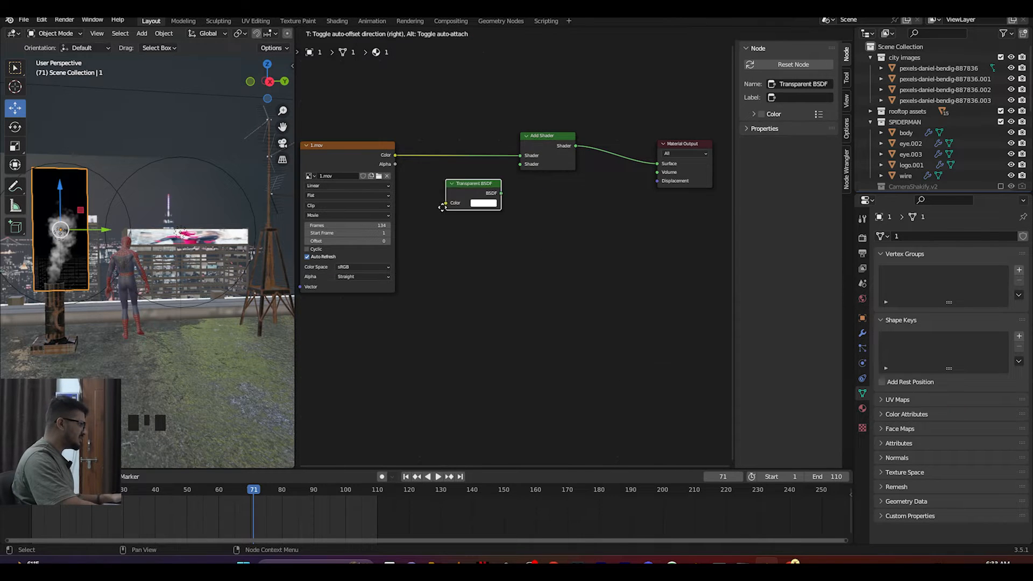
pyautogui.click(449, 206)
pyautogui.moveTo(467, 185); pyautogui.dragTo(520, 164)
# Step: Enlarge the 3D viewport and examine the transparent steam above the vent pipe from several angles and through the camera
pyautogui.moveTo(124, 273); pyautogui.dragTo(101, 298, button='middle')
pyautogui.press('KP_0')
pyautogui.scroll(-2, 81, 293)
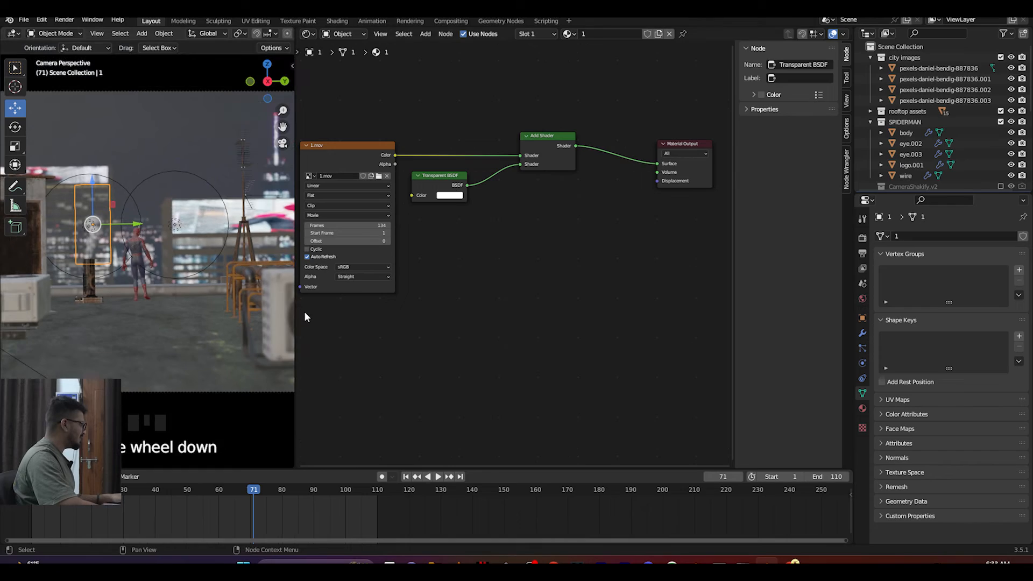
pyautogui.moveTo(295, 307); pyautogui.dragTo(597, 306)
pyautogui.moveTo(210, 249); pyautogui.dragTo(312, 303, button='middle')
pyautogui.scroll(6, 318, 291)
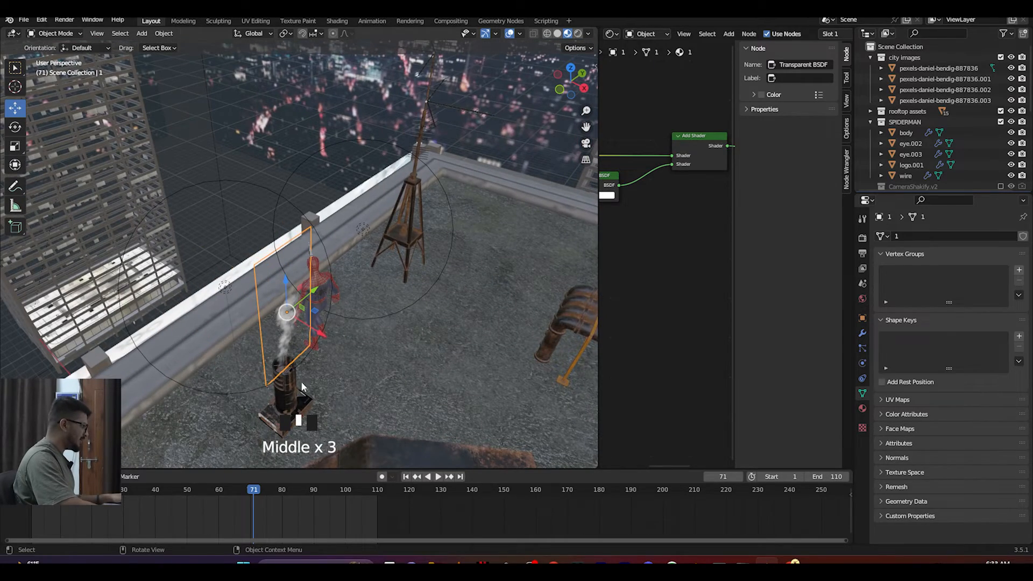
pyautogui.moveTo(265, 319); pyautogui.dragTo(234, 313, button='middle')
pyautogui.scroll(2, 235, 312)
pyautogui.press('KP_0')
pyautogui.scroll(-2, 235, 314)
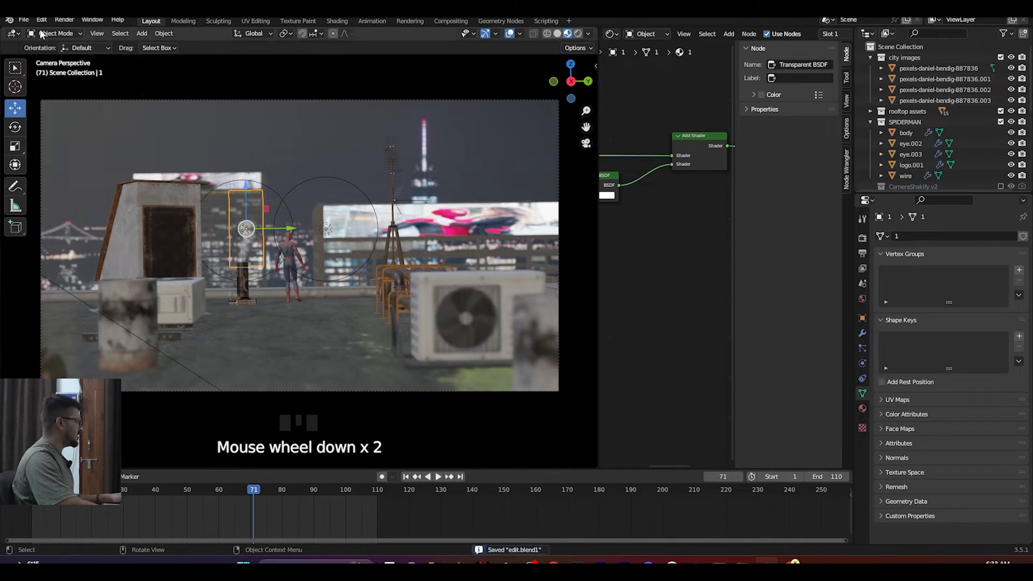
# Step: Render frame 71 as a still image, inspect the steam beside the character, and close the render
pyautogui.click(64, 20)
pyautogui.click(78, 39)
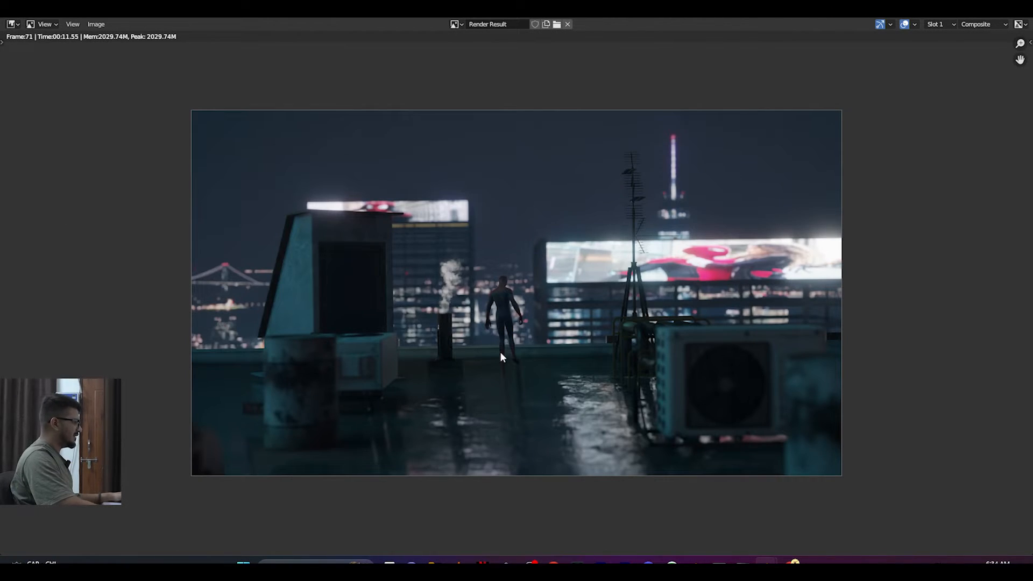
pyautogui.scroll(3, 499, 350)
pyautogui.scroll(-3, 422, 295)
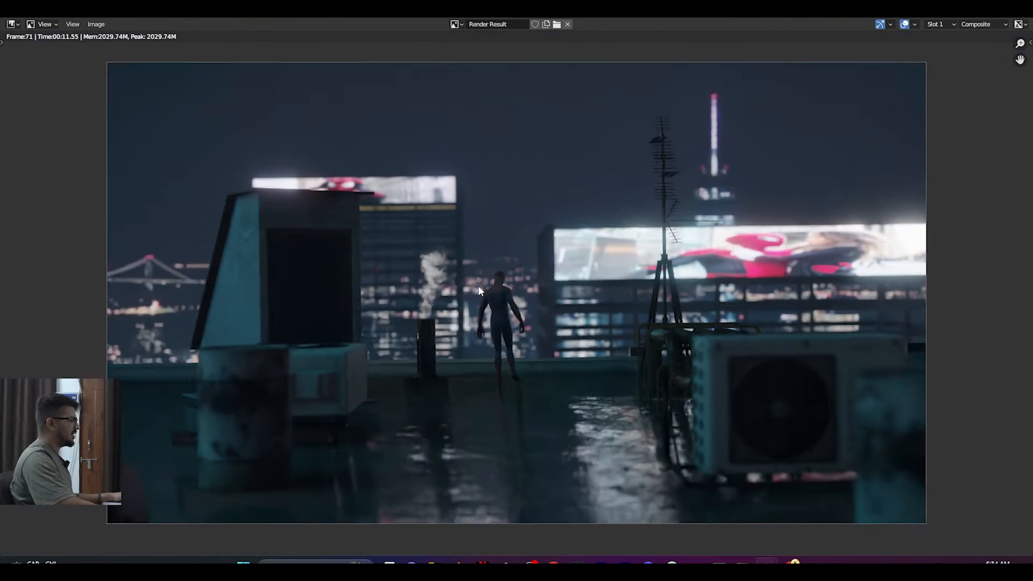
pyautogui.press('Escape')
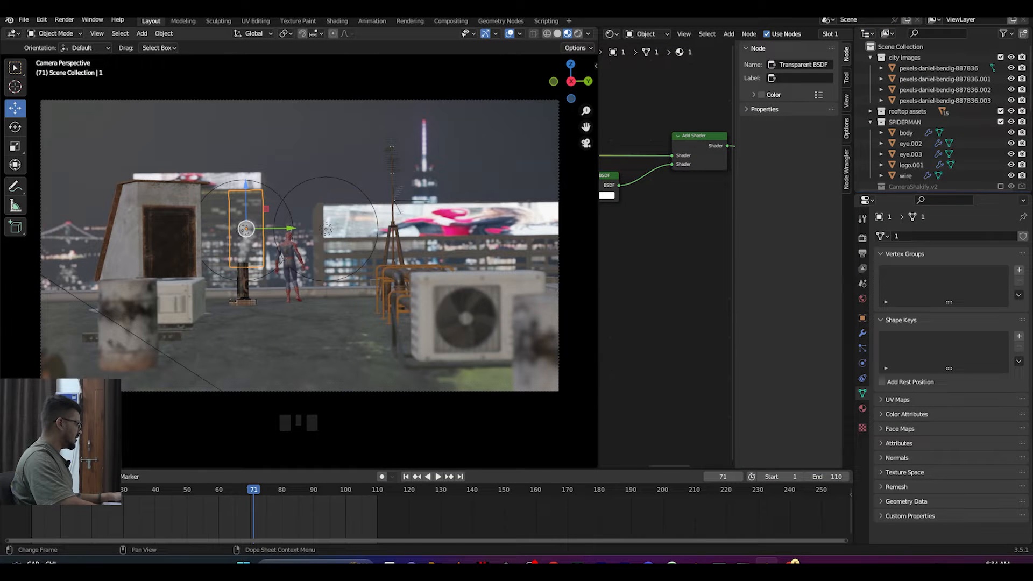
# Step: Go to frame 1 and import 2.mov from the ASSETS Steam folder using Images as Planes
pyautogui.click(32, 489)
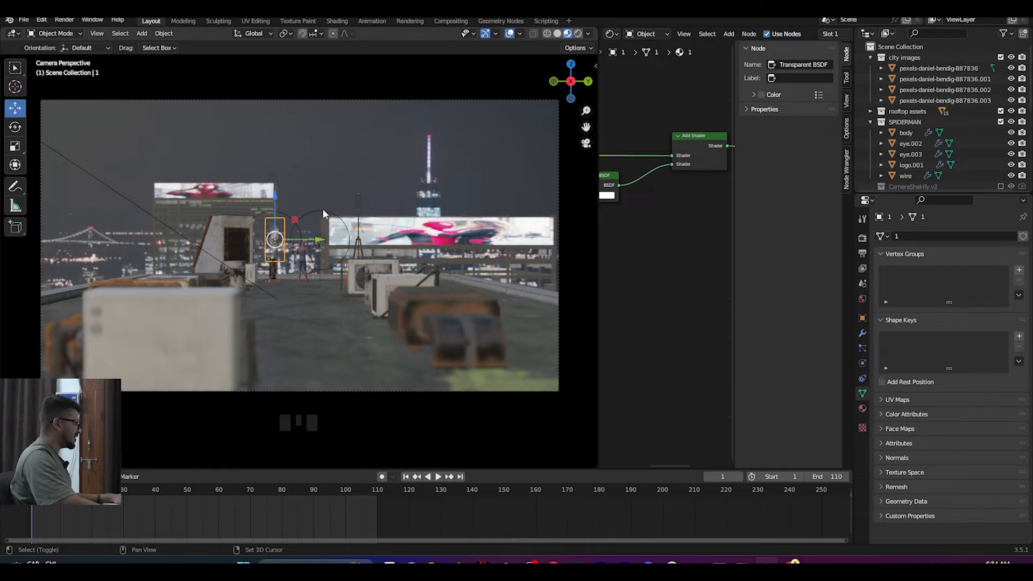
pyautogui.hotkey('shift', 'a')
pyautogui.moveTo(314, 329)
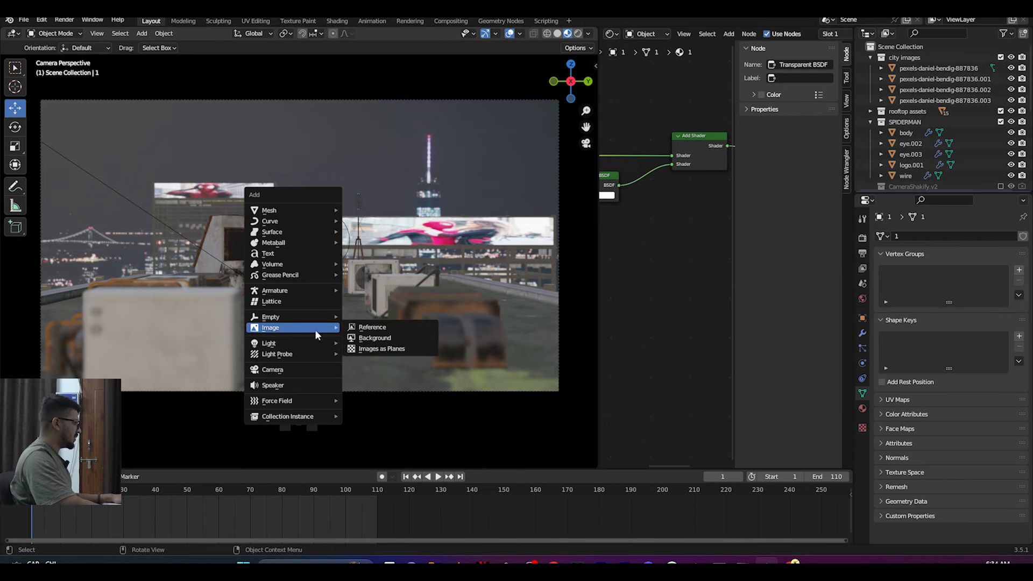
pyautogui.click(377, 349)
pyautogui.click(223, 137)
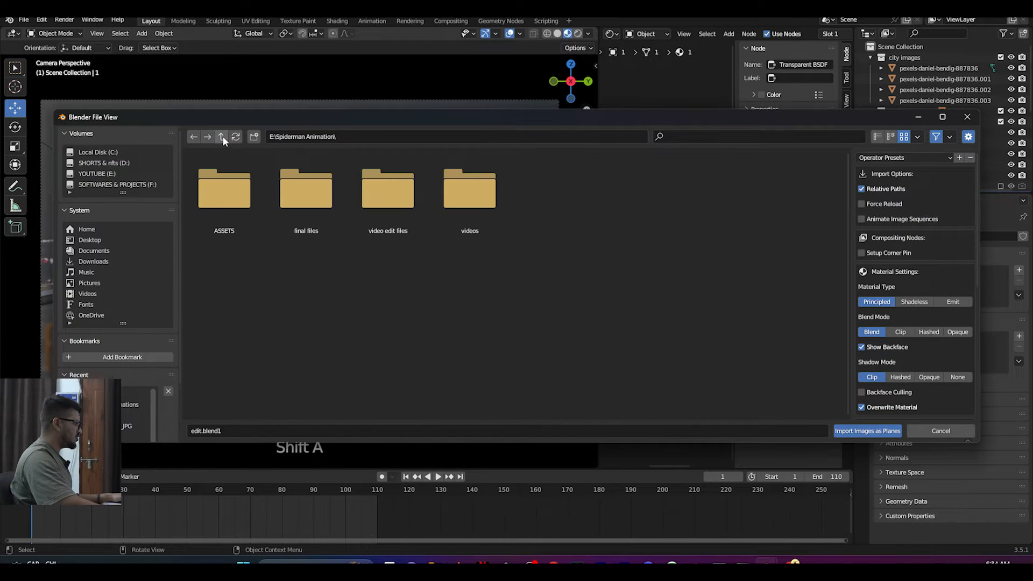
pyautogui.click(223, 137)
pyautogui.scroll(-3, 512, 275)
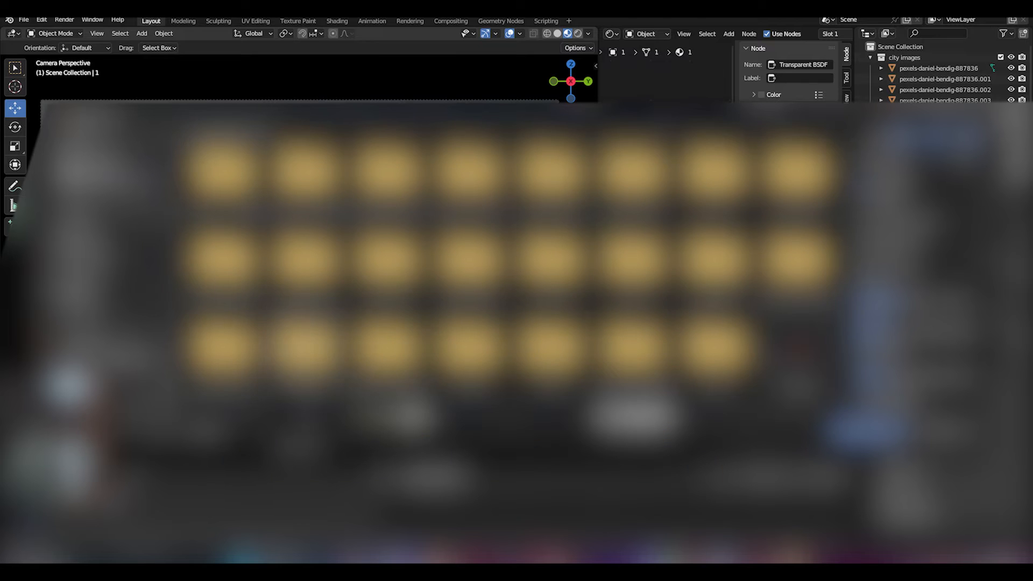
pyautogui.doubleClick(219, 341)
pyautogui.doubleClick(223, 190)
pyautogui.click(223, 205)
pyautogui.doubleClick(772, 208)
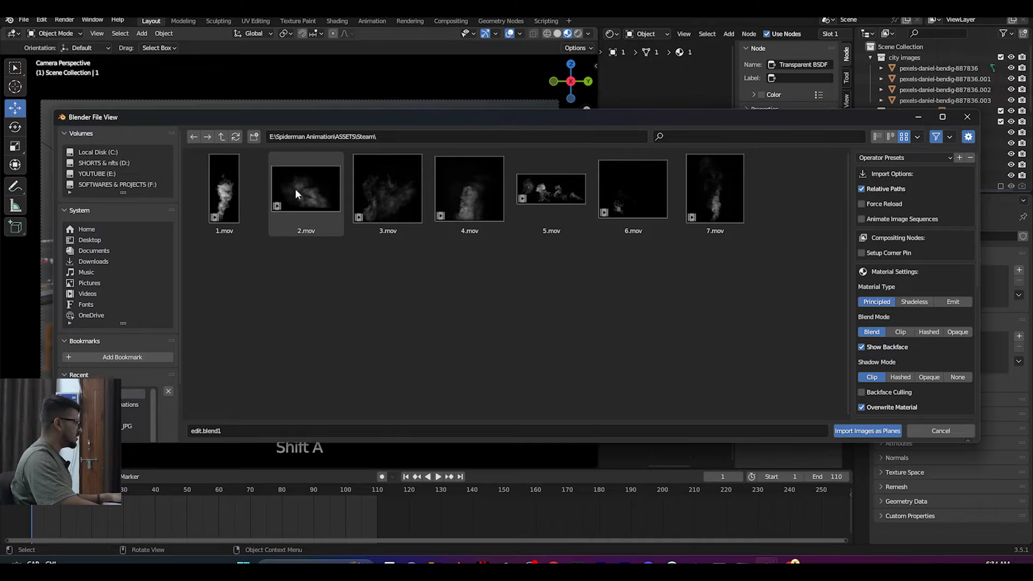
pyautogui.doubleClick(310, 191)
# Step: Raise the new 2.mov steam plane vertically from the building's base to just above the rooftop
pyautogui.moveTo(400, 316); pyautogui.dragTo(420, 327, button='middle')
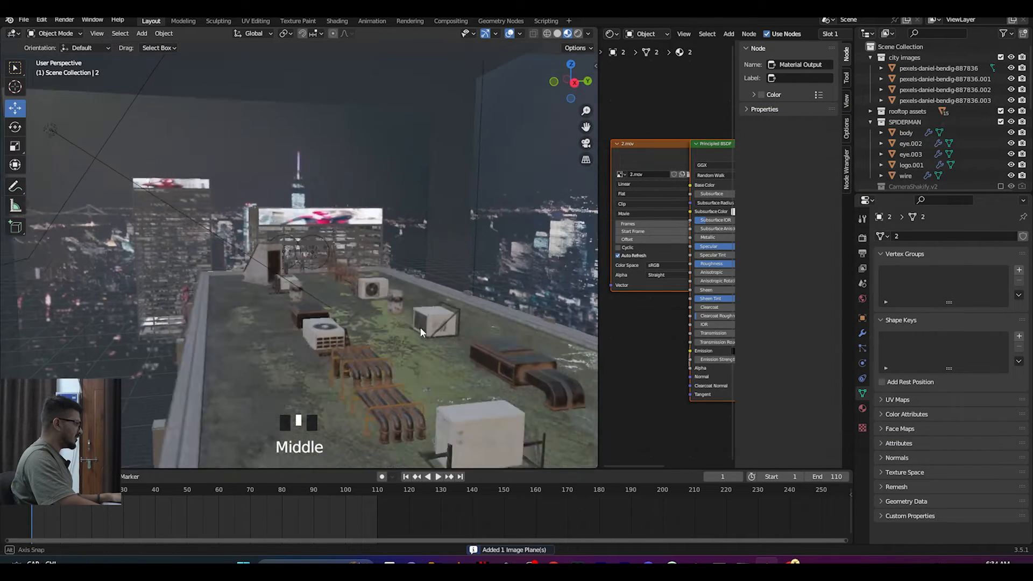
pyautogui.scroll(-6, 409, 331)
pyautogui.scroll(-1, 406, 335)
pyautogui.moveTo(343, 311); pyautogui.dragTo(385, 321, button='middle')
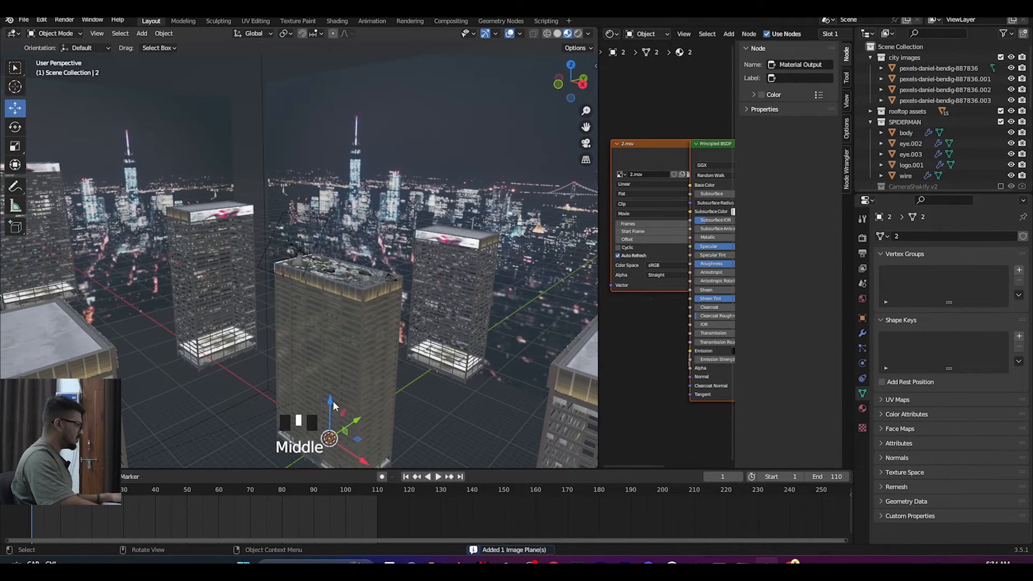
pyautogui.moveTo(331, 401); pyautogui.dragTo(330, 276)
pyautogui.moveTo(334, 215); pyautogui.dragTo(335, 214)
pyautogui.scroll(5, 503, 277)
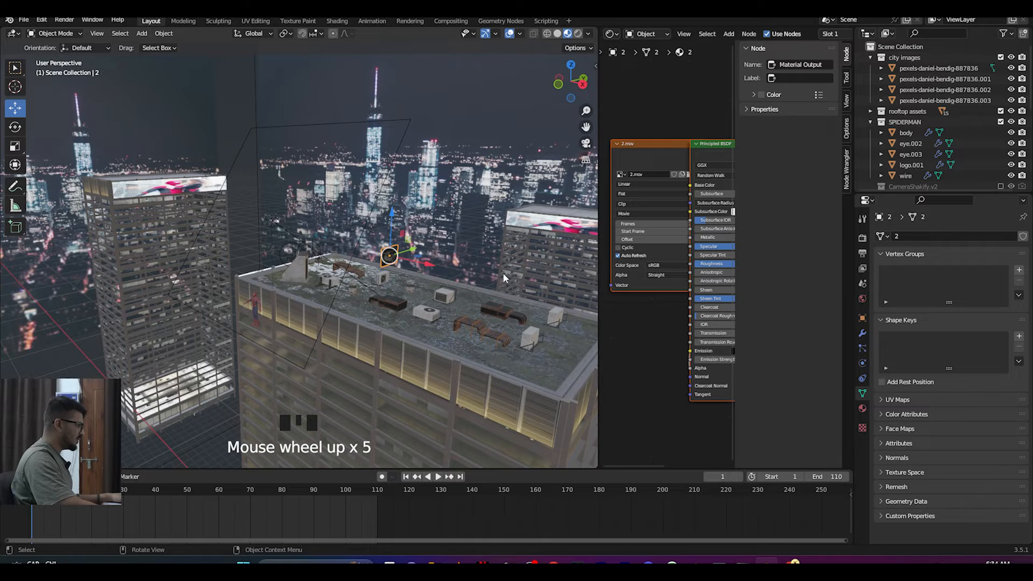
# Step: Widen the Shader Editor, separate the 2.mov texture node from the Principled BSDF node, and delete the Principled BSDF
pyautogui.moveTo(597, 257); pyautogui.dragTo(334, 257)
pyautogui.moveTo(506, 144); pyautogui.dragTo(405, 146)
pyautogui.moveTo(497, 215); pyautogui.dragTo(453, 198, button='middle')
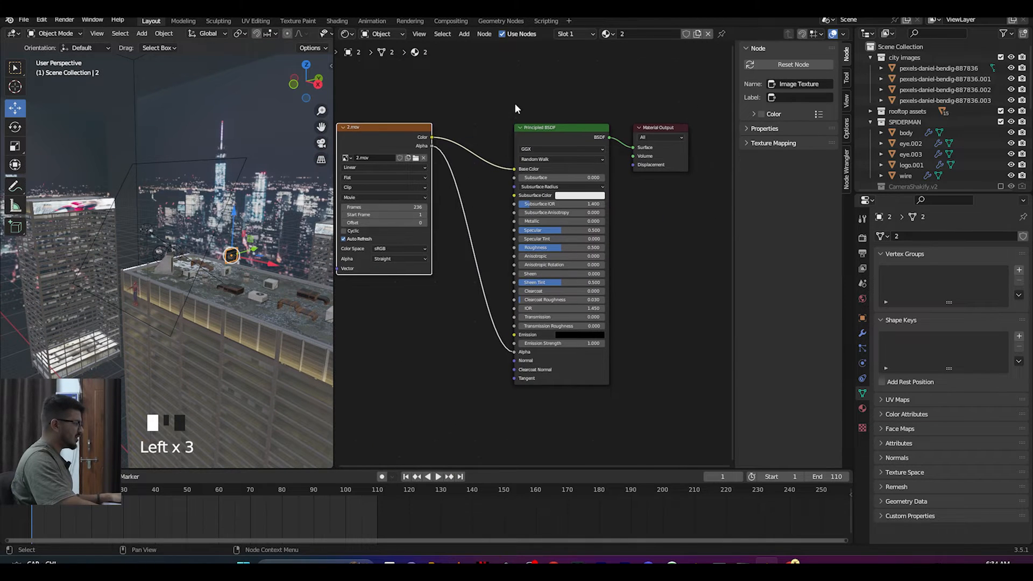
pyautogui.moveTo(514, 103); pyautogui.dragTo(553, 175)
pyautogui.press('Delete')
# Step: Insert an Add Shader node in the 2.mov material and link its output to the Material Output's Surface
pyautogui.hotkey('shift', 'a')
pyautogui.write('ad')
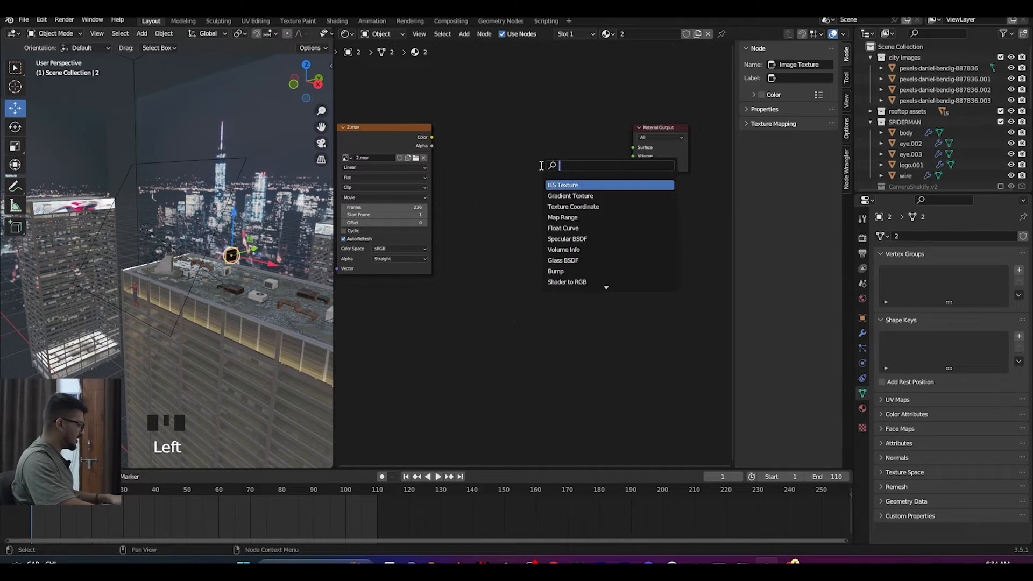
pyautogui.write('d')
pyautogui.click(559, 185)
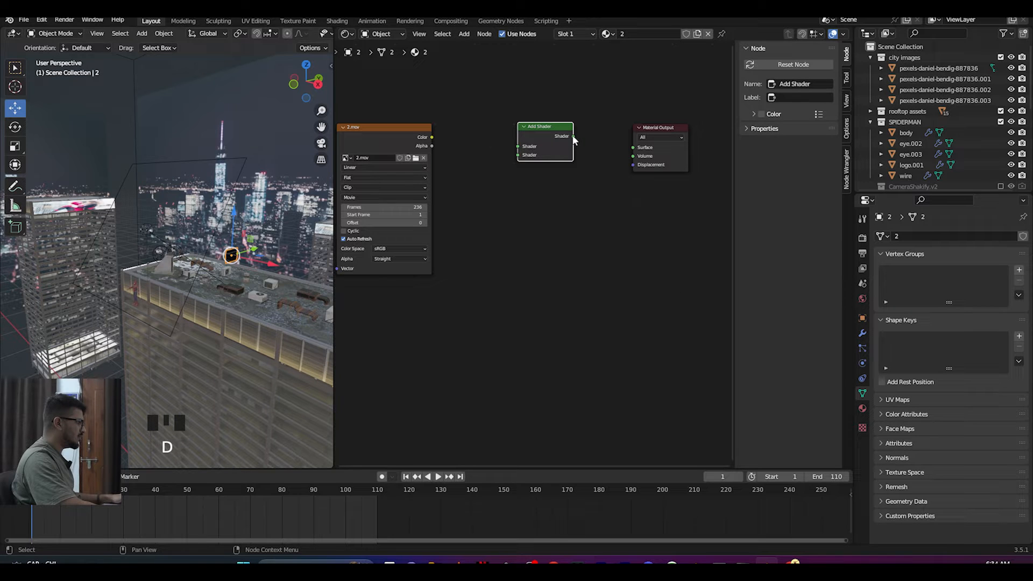
pyautogui.moveTo(634, 152); pyautogui.dragTo(633, 148)
# Step: Add a Transparent BSDF node and connect the 2.mov Color and the Transparent BSDF to the Add Shader's two inputs
pyautogui.hotkey('shift', 'a')
pyautogui.write('t')
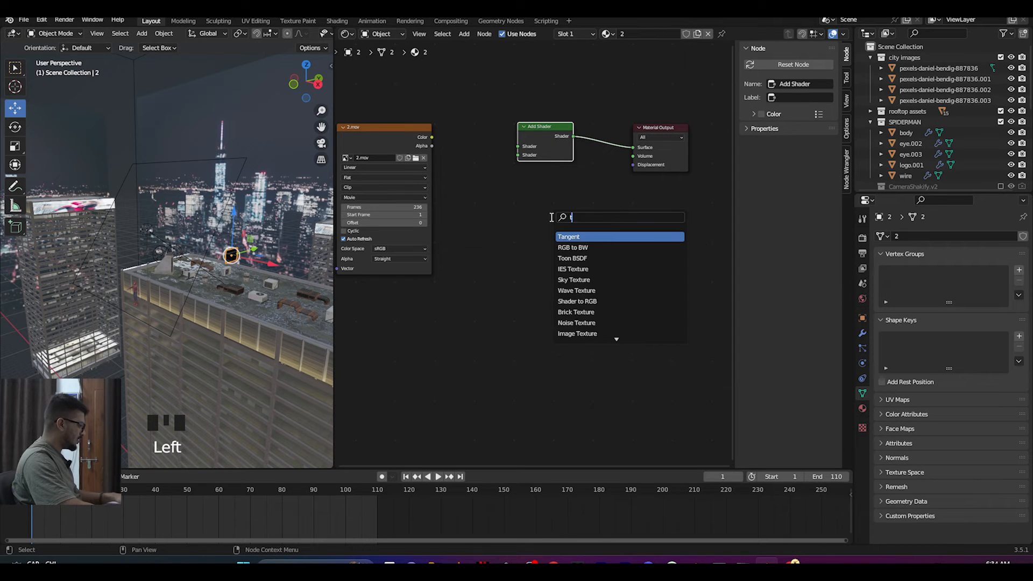
pyautogui.write('ran')
pyautogui.click(581, 247)
pyautogui.click(500, 182)
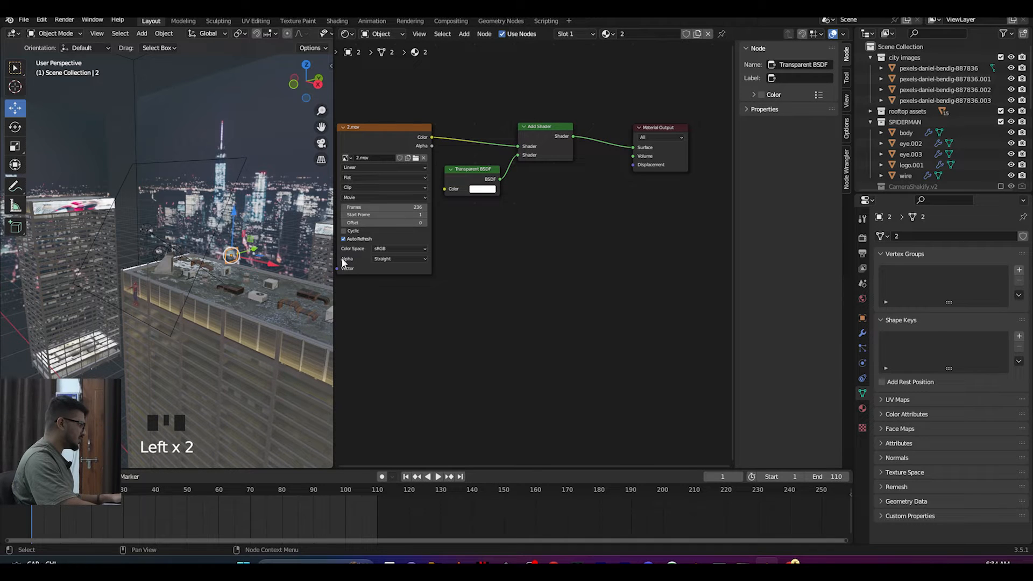
# Step: Close the Shader Editor area so the 3D viewport fills the workspace
pyautogui.scroll(2, 225, 301)
pyautogui.press('KP_0')
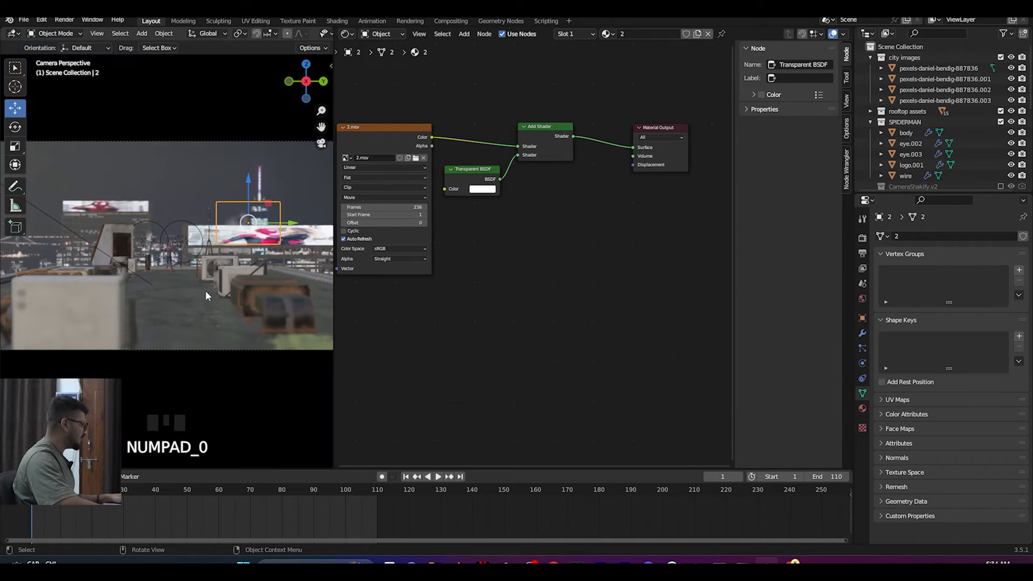
pyautogui.click(250, 189)
pyautogui.moveTo(250, 190); pyautogui.dragTo(310, 291, button='middle')
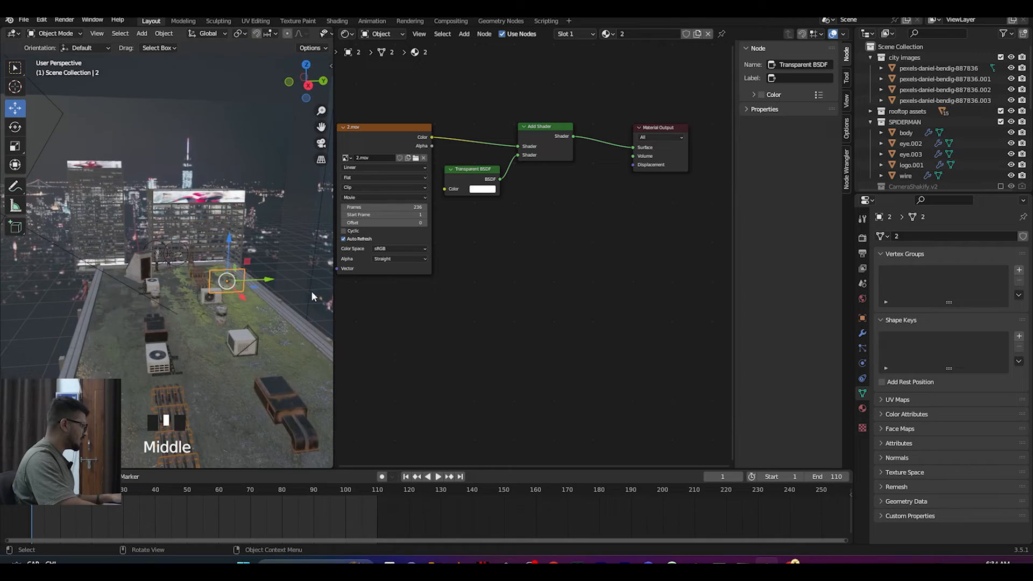
pyautogui.rightClick(334, 296)
pyautogui.click(332, 295)
pyautogui.click(423, 296)
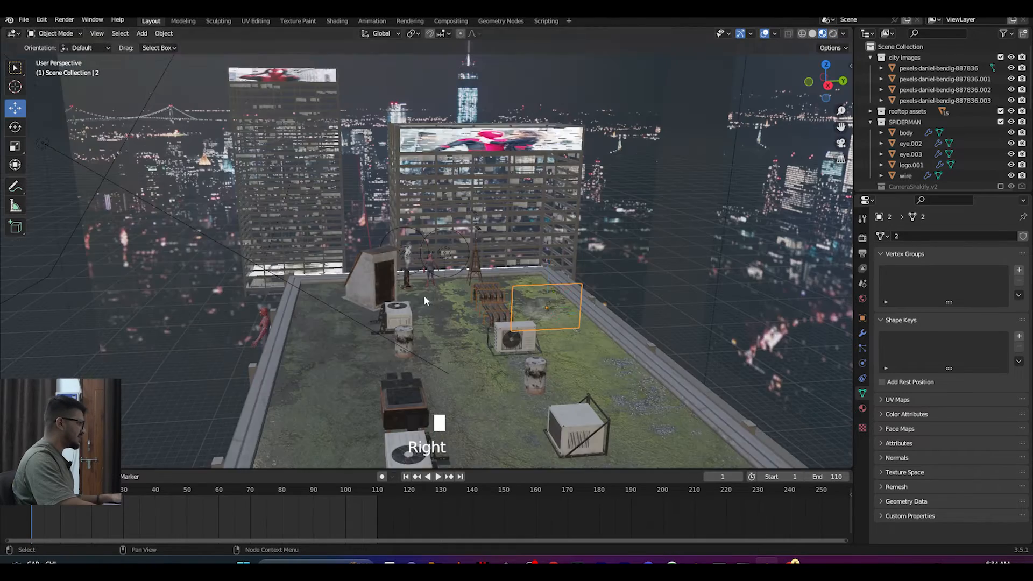
# Step: Move the 2.mov steam plane along the rooftop toward the boxy white air-conditioning unit with the diagonal brace
pyautogui.scroll(-2, 574, 371)
pyautogui.moveTo(574, 370); pyautogui.dragTo(566, 341, button='middle')
pyautogui.scroll(3, 566, 341)
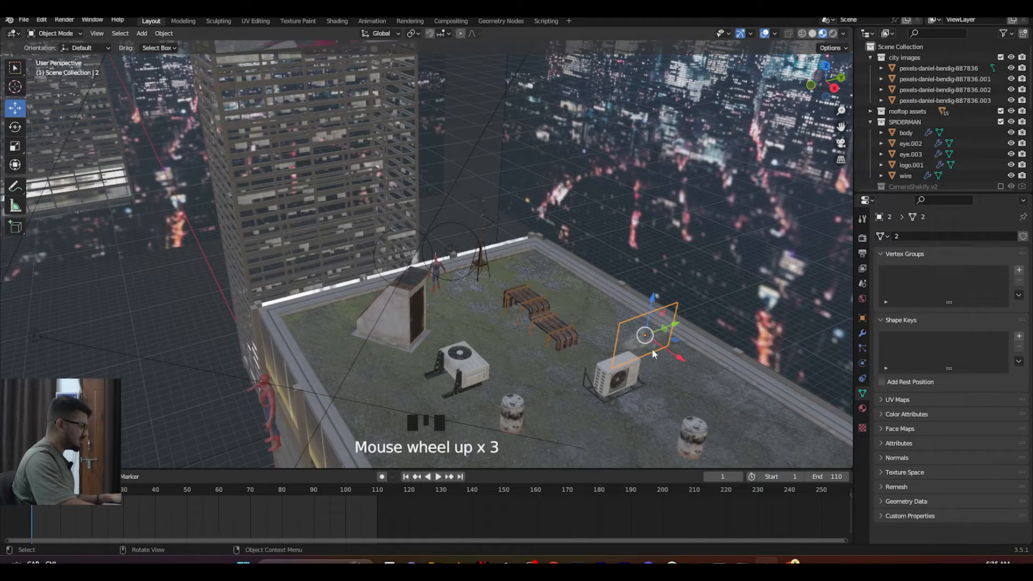
pyautogui.moveTo(664, 350); pyautogui.dragTo(752, 379)
pyautogui.moveTo(840, 127); pyautogui.dragTo(831, 132)
pyautogui.moveTo(524, 195); pyautogui.dragTo(555, 207)
# Step: Fine-tune the steam plane's position and height so the steam sits directly behind the white air-conditioning unit
pyautogui.moveTo(546, 238); pyautogui.dragTo(315, 184, button='middle')
pyautogui.scroll(3, 315, 184)
pyautogui.moveTo(315, 98); pyautogui.dragTo(315, 109)
pyautogui.moveTo(322, 161); pyautogui.dragTo(398, 295, button='middle')
pyautogui.moveTo(437, 349); pyautogui.dragTo(416, 351)
pyautogui.moveTo(385, 392); pyautogui.dragTo(390, 429)
pyautogui.moveTo(390, 429); pyautogui.dragTo(564, 223, button='middle')
# Step: In camera view, raise the steam plane slightly, scale it up to about 1.15 and nudge it sideways along Y
pyautogui.press('KP_0')
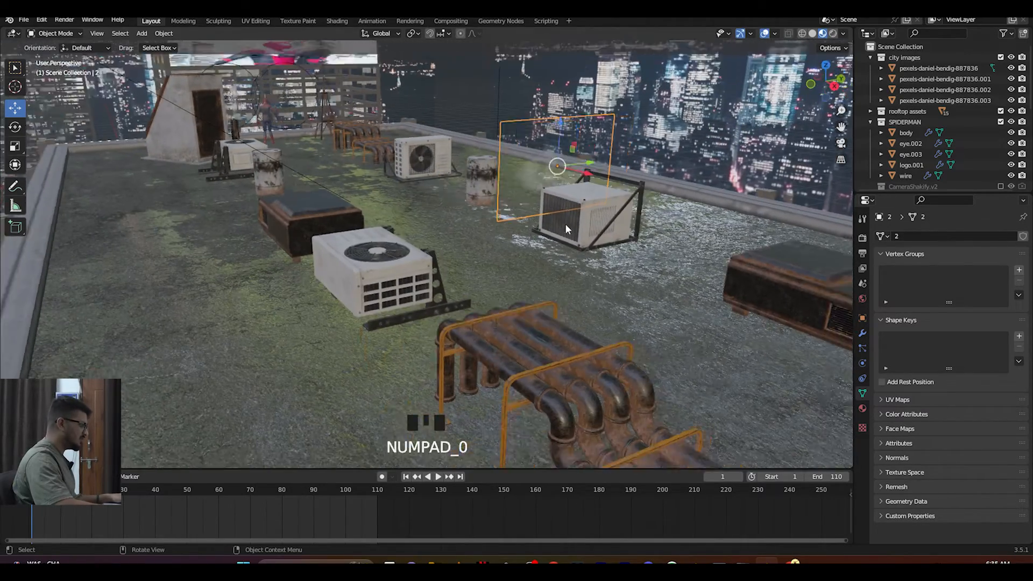
pyautogui.scroll(2, 570, 252)
pyautogui.moveTo(585, 238); pyautogui.dragTo(585, 213)
pyautogui.press('s')
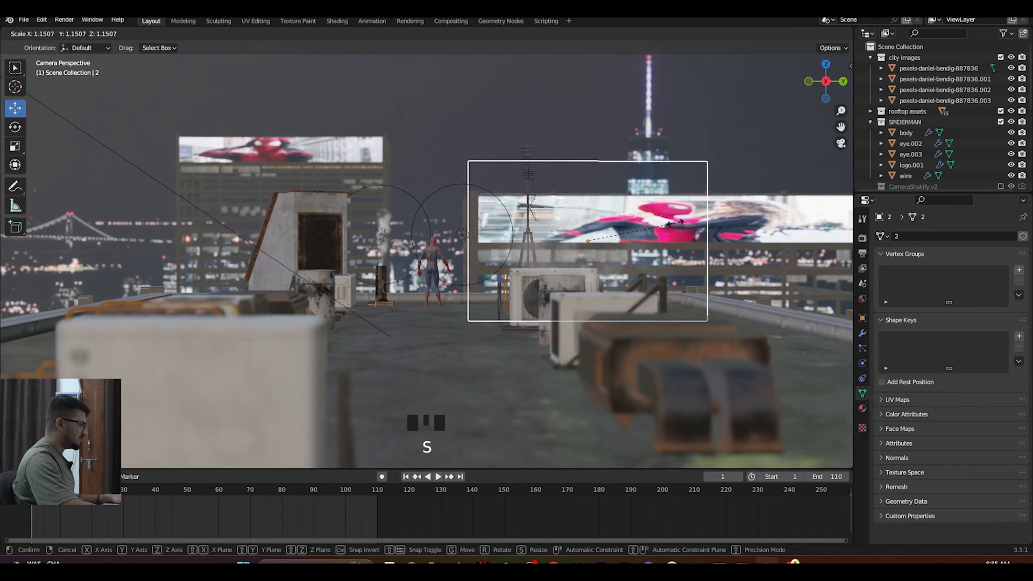
pyautogui.click(640, 230)
pyautogui.click(640, 230)
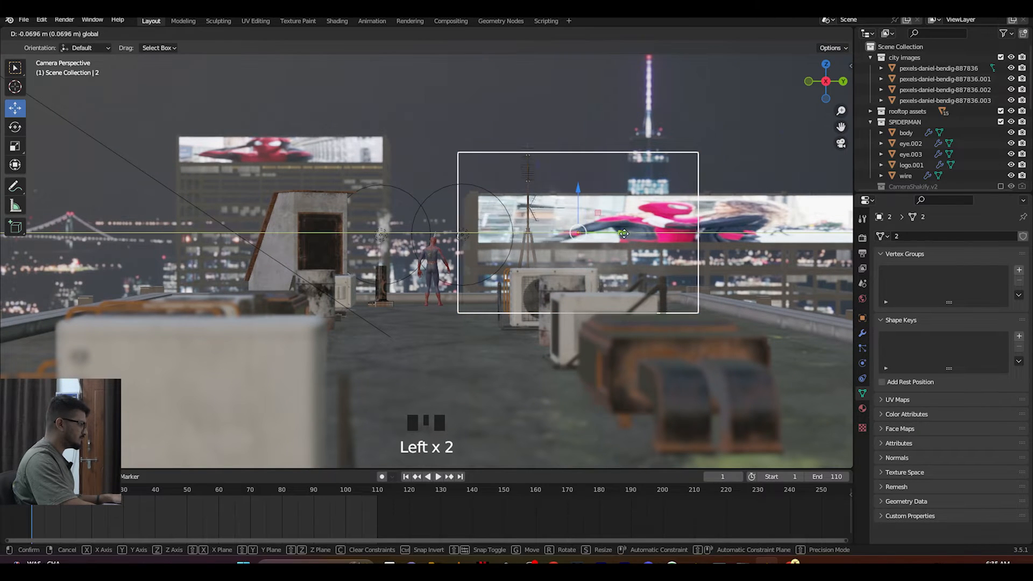
pyautogui.click(640, 230)
# Step: Duplicate the steam plane and place the copy across the rooftop along Y, near the rusty vent box
pyautogui.scroll(-1, 576, 240)
pyautogui.moveTo(577, 240); pyautogui.dragTo(522, 284, button='middle')
pyautogui.hotkey('shift', 'd')
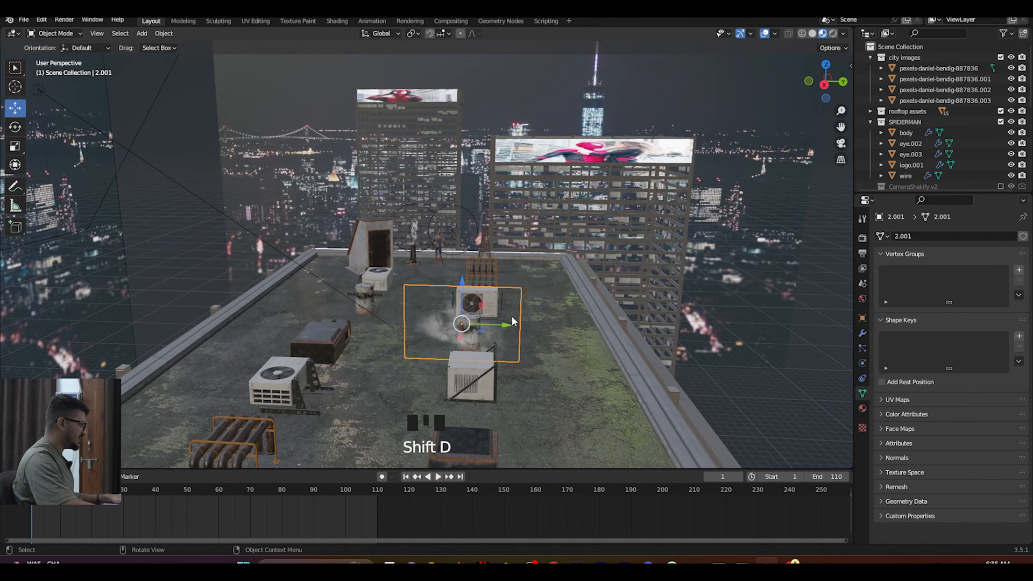
pyautogui.click(346, 326)
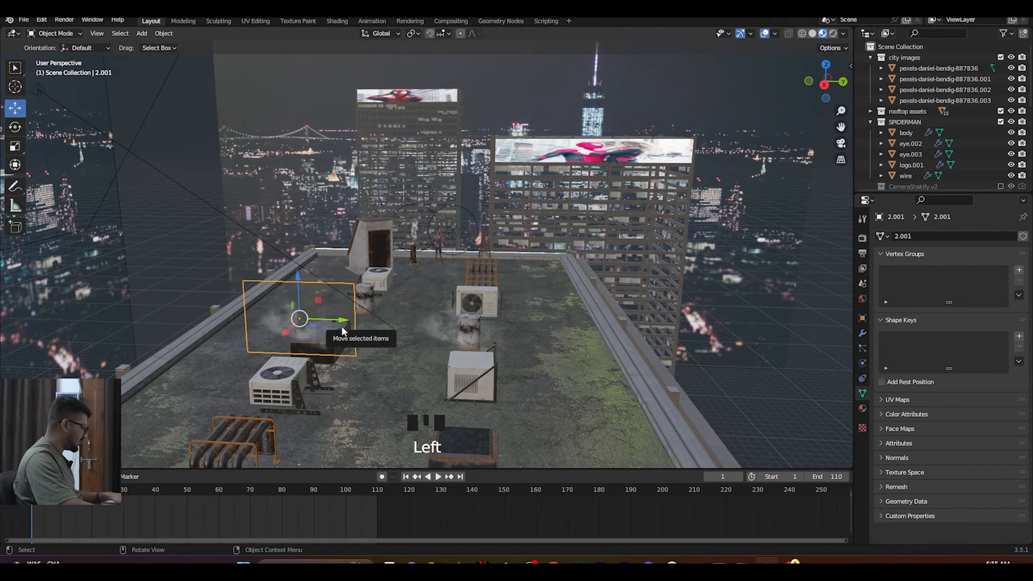
# Step: Rotate the duplicated steam plane around the Z axis by 90 degrees twice
pyautogui.press('r')
pyautogui.write('z90')
pyautogui.press('Return')
pyautogui.write('rz90')
pyautogui.press('Return')
# Step: Adjust the duplicated steam plane's position and height so it stands behind the rusty vent box, beside the barrel
pyautogui.moveTo(340, 359); pyautogui.dragTo(470, 368, button='middle')
pyautogui.moveTo(532, 368); pyautogui.dragTo(480, 317)
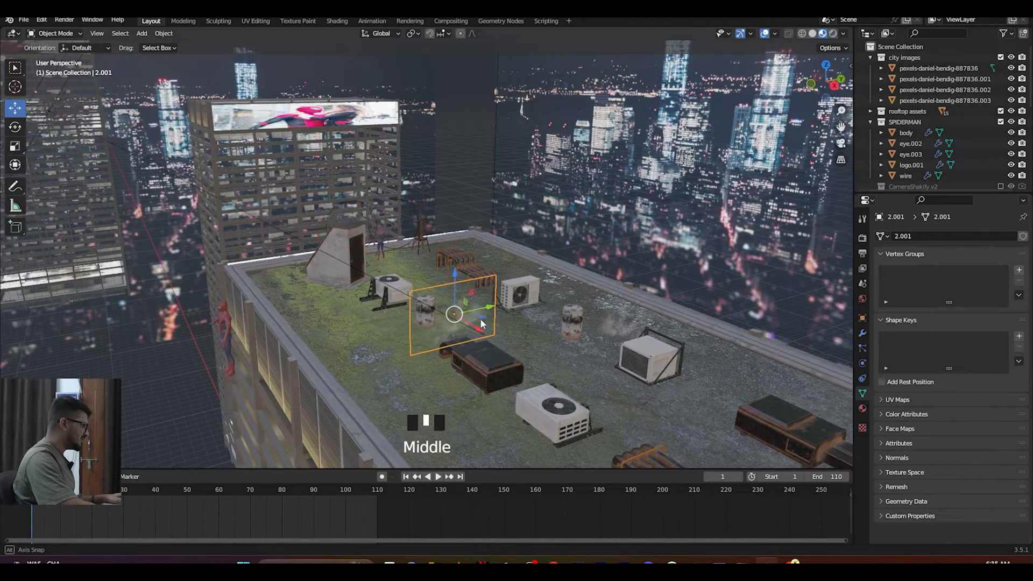
pyautogui.moveTo(480, 318); pyautogui.dragTo(455, 309, button='middle')
pyautogui.scroll(2, 399, 327)
pyautogui.scroll(2, 399, 327)
pyautogui.moveTo(395, 318); pyautogui.dragTo(293, 234, button='middle')
pyautogui.moveTo(308, 225); pyautogui.dragTo(309, 246)
pyautogui.moveTo(352, 282); pyautogui.dragTo(400, 293)
pyautogui.moveTo(401, 293); pyautogui.dragTo(470, 343, button='middle')
pyautogui.moveTo(658, 359); pyautogui.dragTo(627, 356)
pyautogui.moveTo(628, 356); pyautogui.dragTo(557, 342, button='middle')
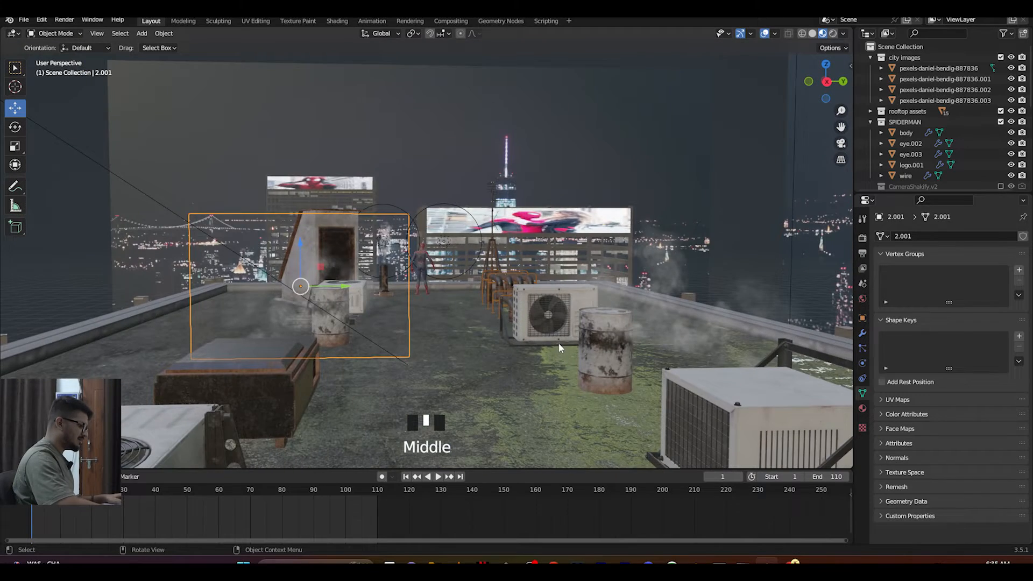
# Step: Play the animation through the scene camera to check both steam planes, and stop playback at frame 45
pyautogui.press('KP_0')
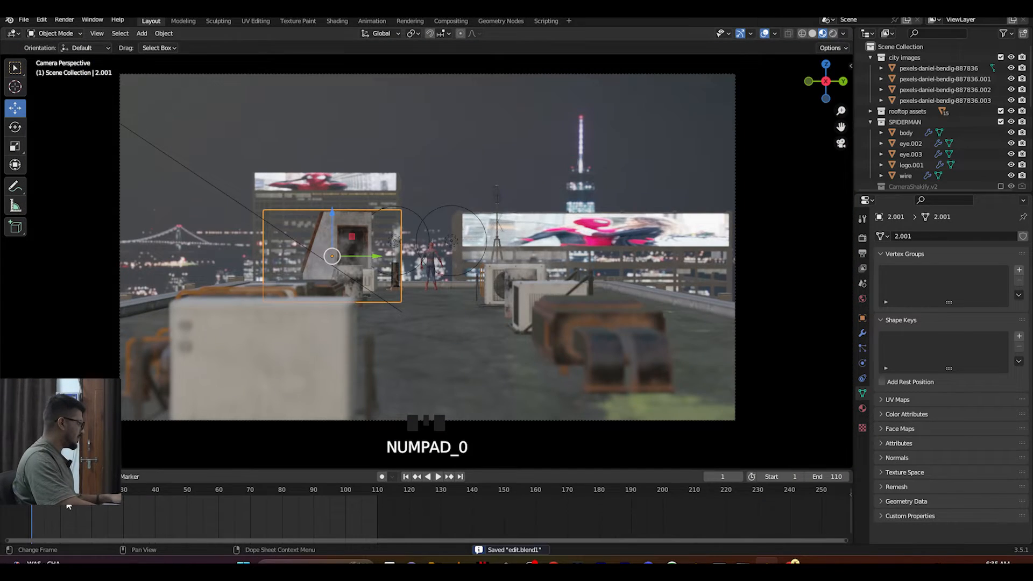
pyautogui.click(437, 476)
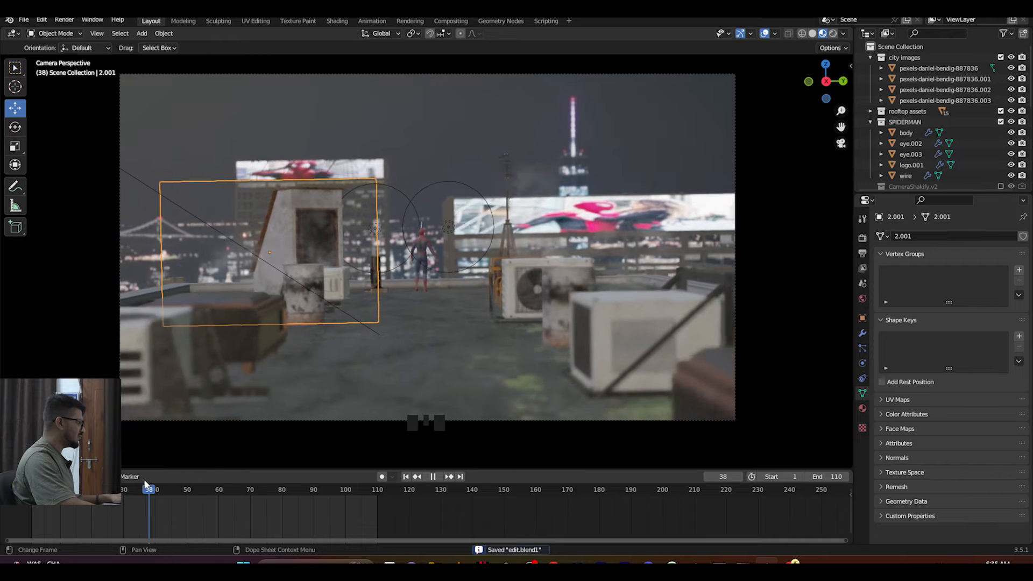
pyautogui.press('space')
pyautogui.press('space')
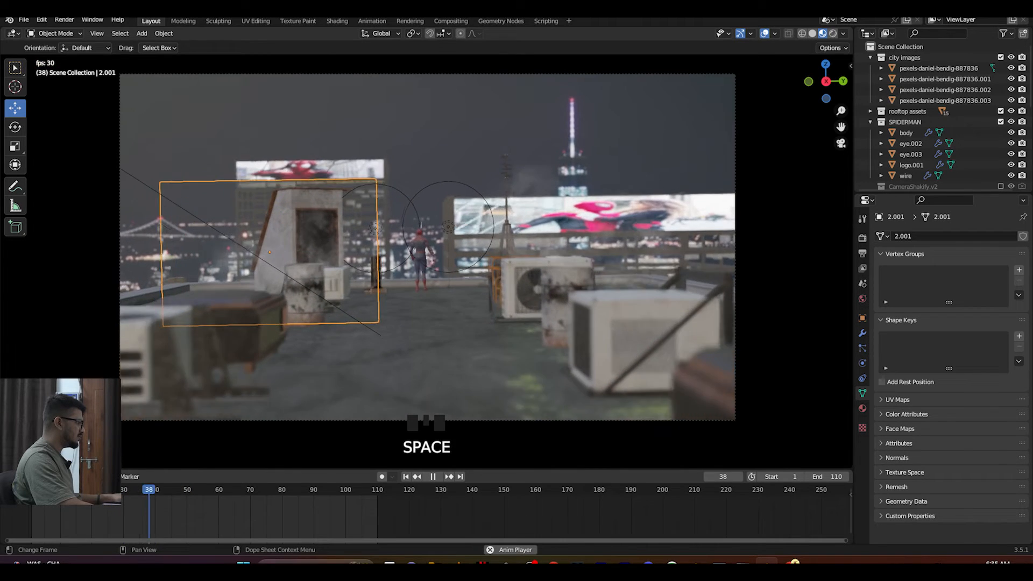
pyautogui.press('space')
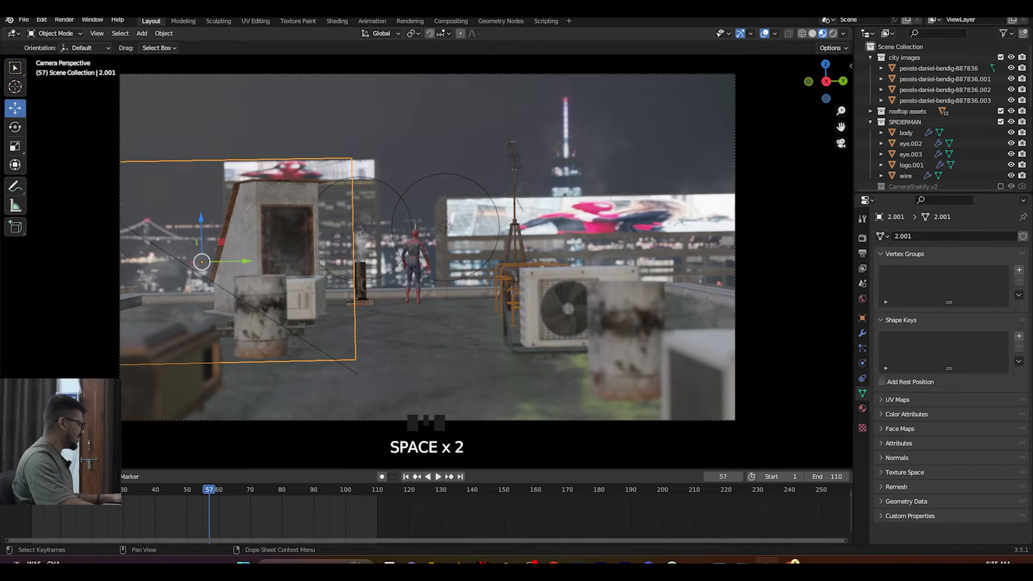
pyautogui.press('Left')
pyautogui.press('space')
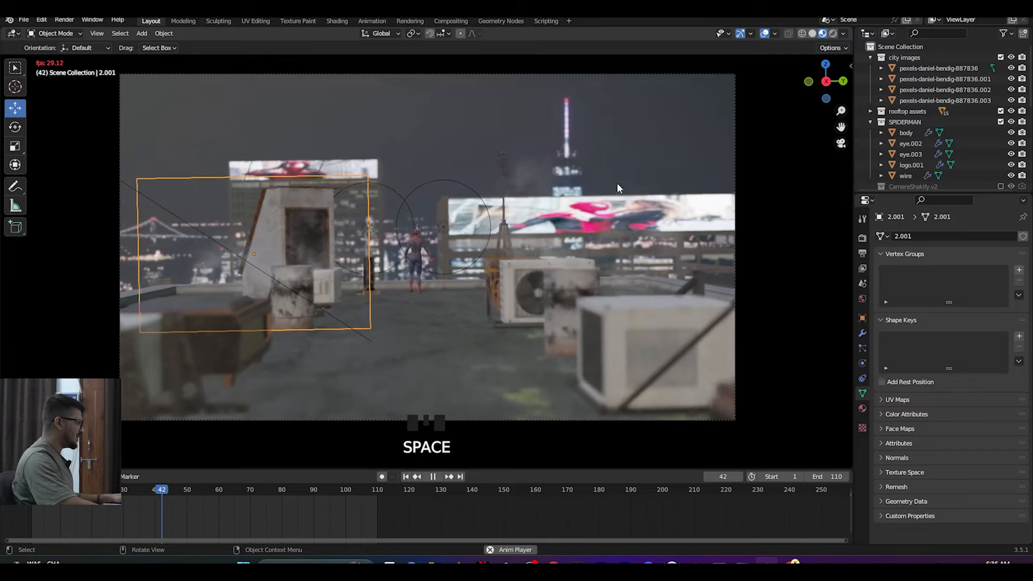
pyautogui.press('space')
# Step: Render frame 45 as a still image to check the steam, close the render and save the project
pyautogui.click(62, 19)
pyautogui.click(81, 31)
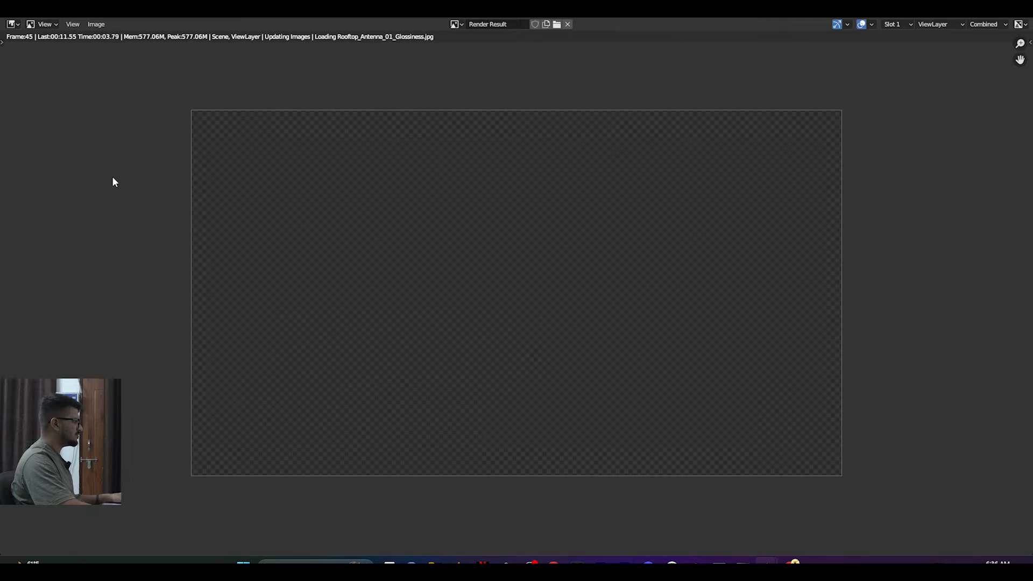
pyautogui.scroll(-1, 111, 176)
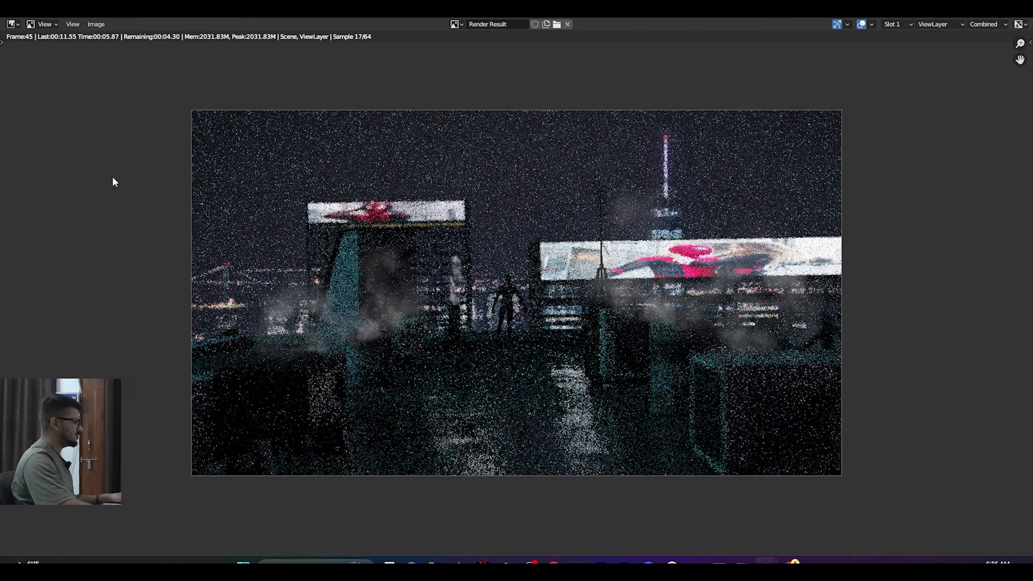
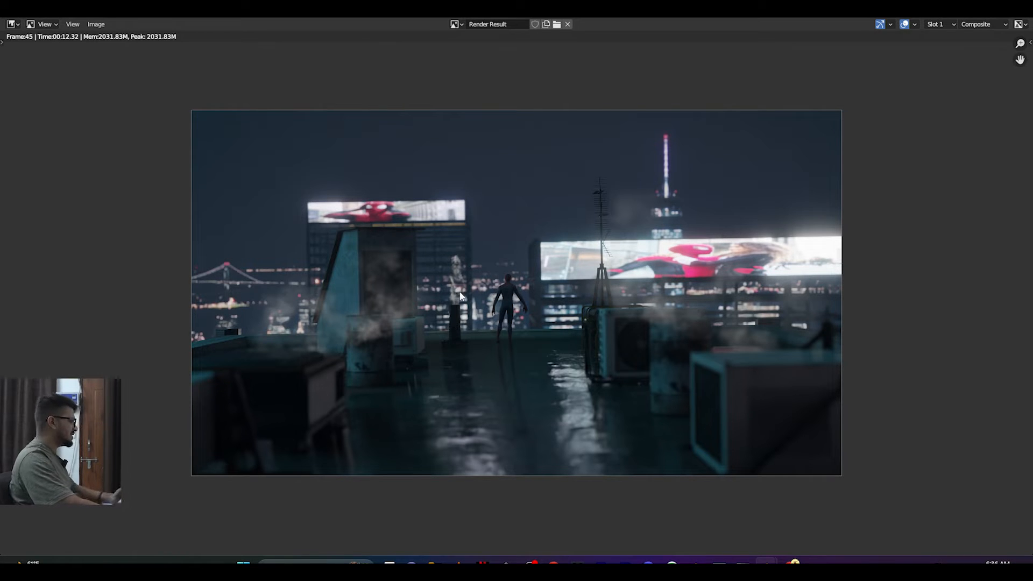
pyautogui.press('Escape')
pyautogui.hotkey('ctrl', 's')
pyautogui.hotkey('ctrl', 's')
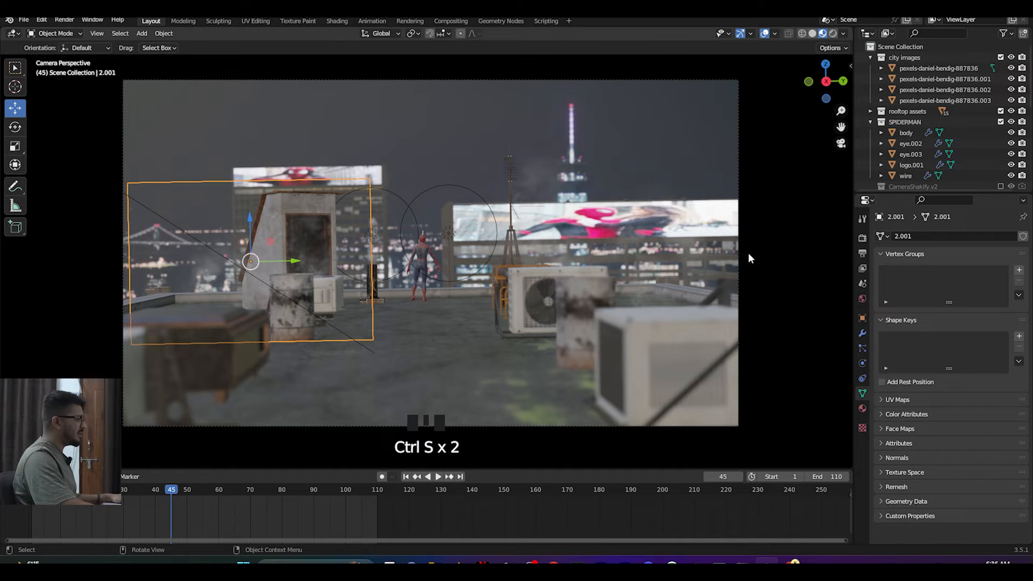
# Step: Browse for the render output location and create a folder named "render 1" in E:\Spiderman Animation
pyautogui.click(862, 254)
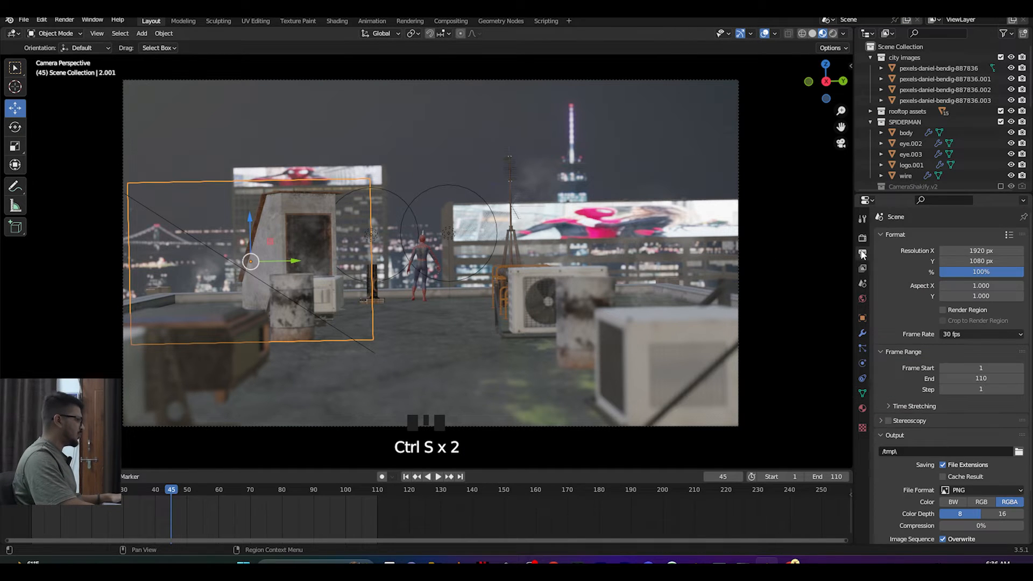
pyautogui.scroll(-3, 886, 359)
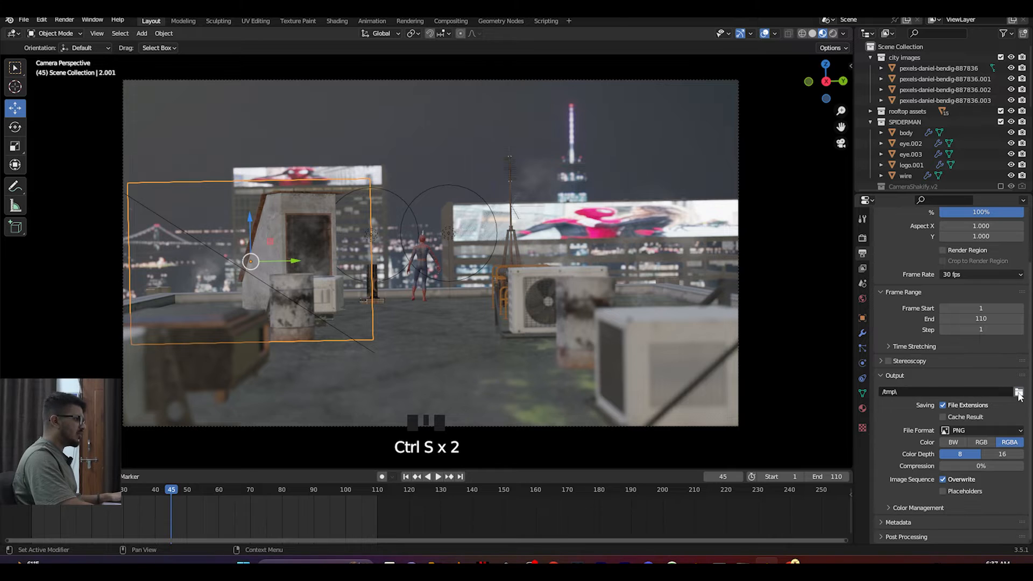
pyautogui.click(1018, 392)
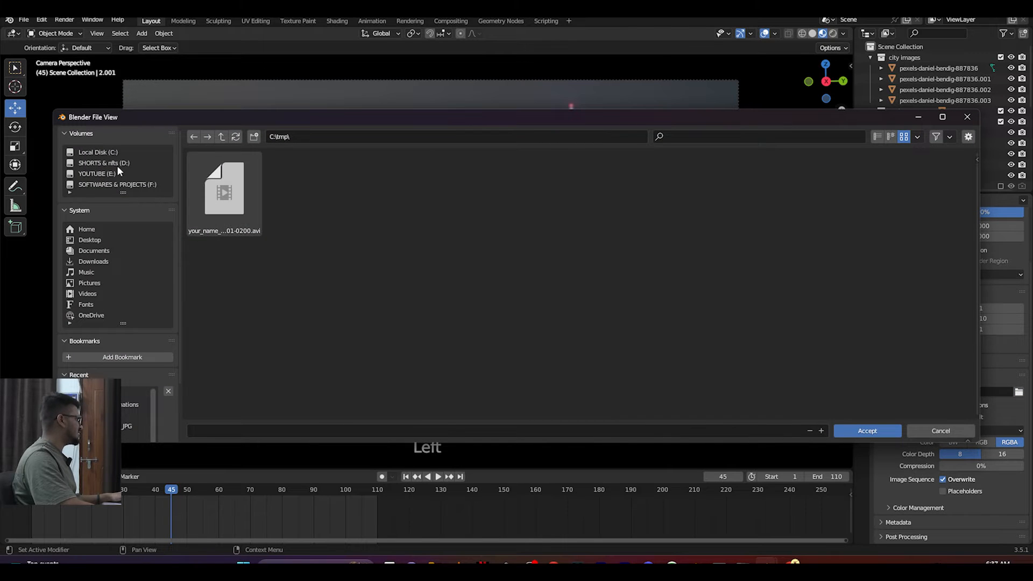
pyautogui.click(97, 173)
pyautogui.doubleClick(699, 244)
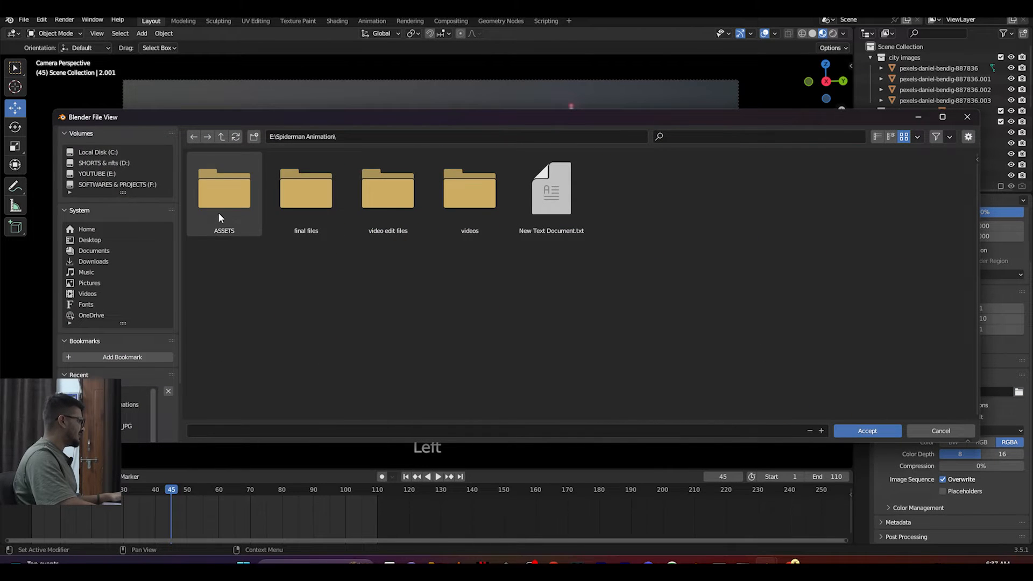
pyautogui.click(253, 136)
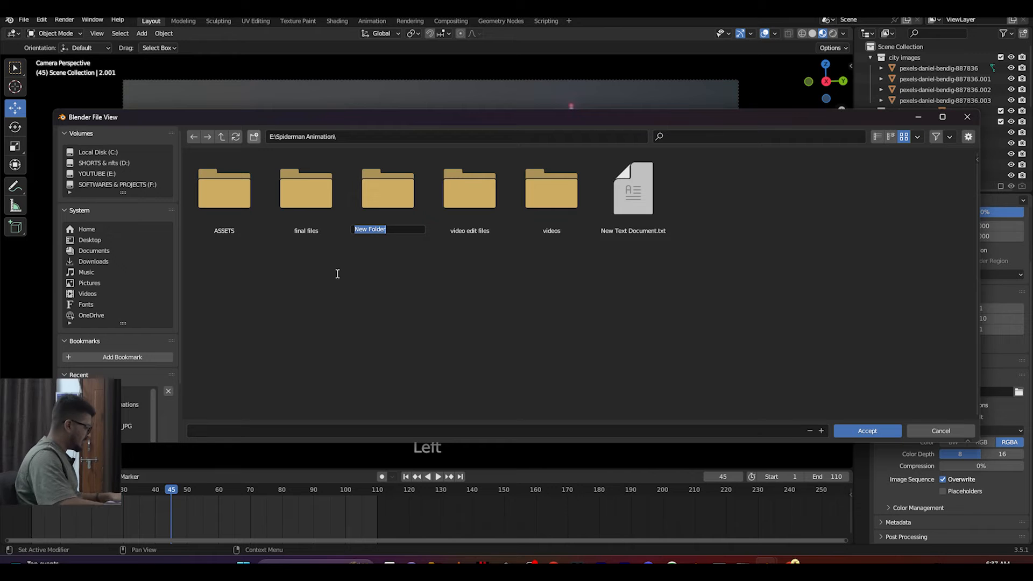
pyautogui.write('render 1')
pyautogui.press('Return')
# Step: Set the render 1 folder as the render output path and save the project
pyautogui.doubleClick(390, 212)
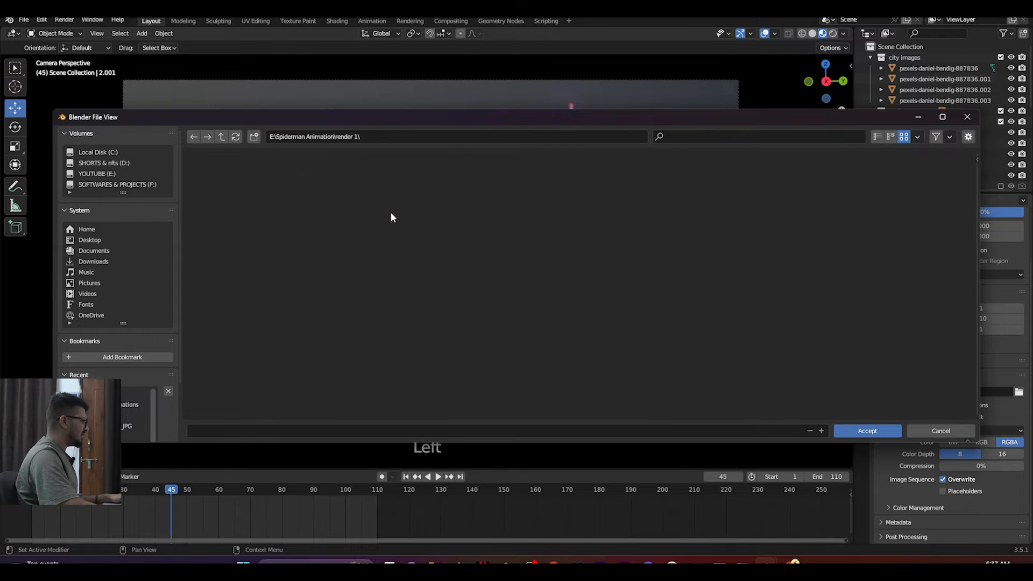
pyautogui.click(868, 430)
pyautogui.hotkey('ctrl', 's')
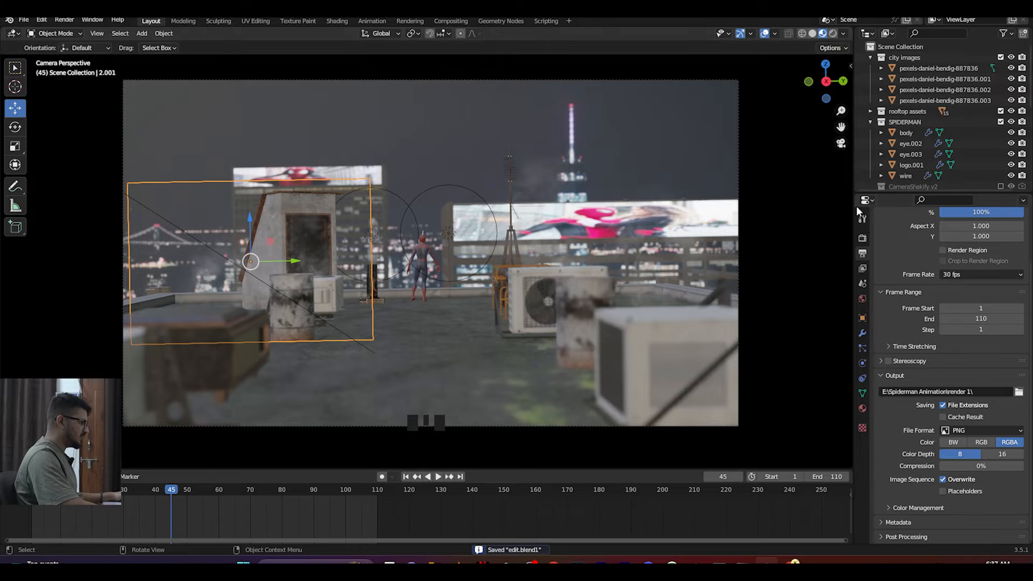
# Step: Review the render sampling settings and the available output file formats without changing the PNG format
pyautogui.click(862, 237)
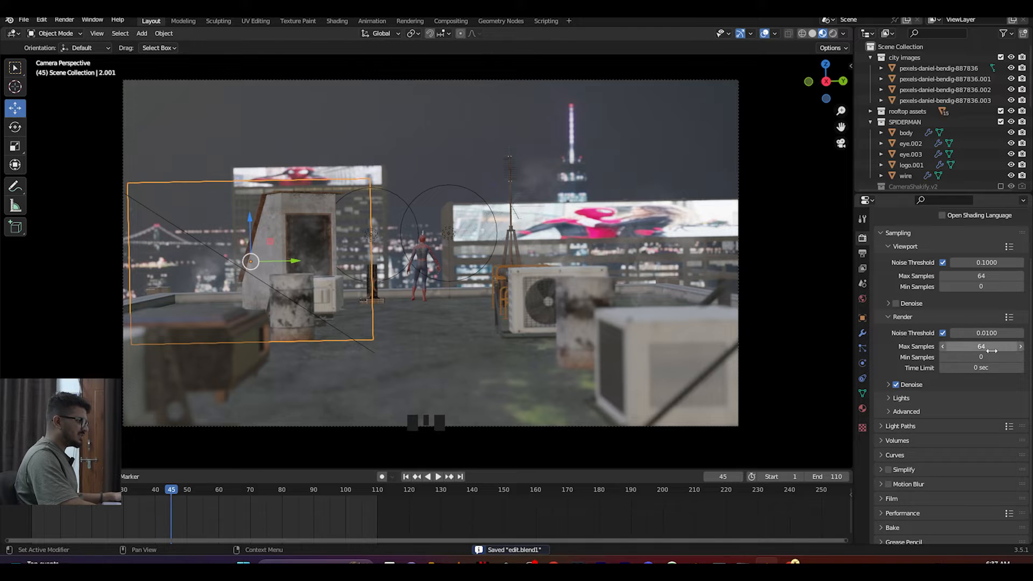
pyautogui.click(862, 252)
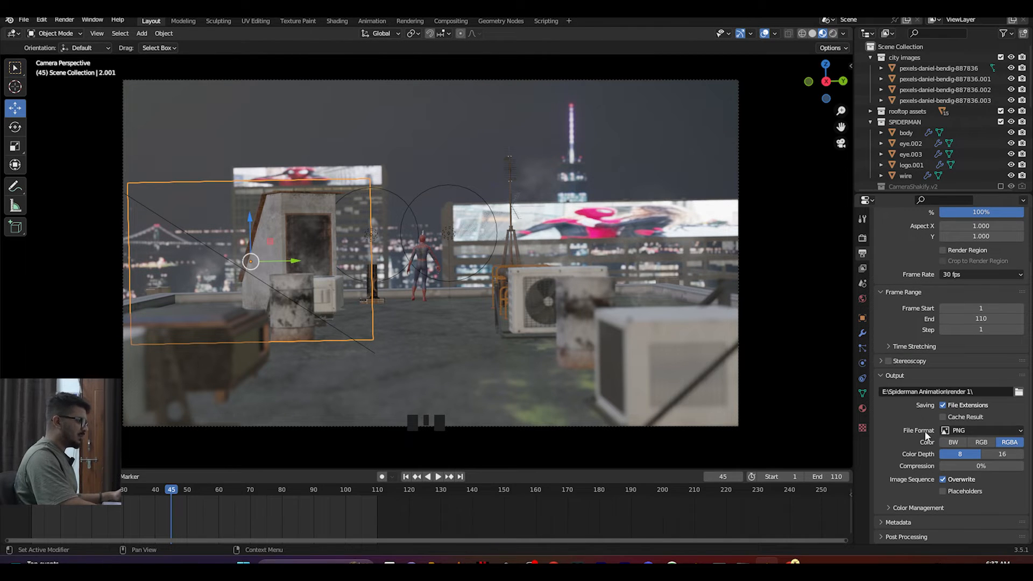
pyautogui.click(952, 433)
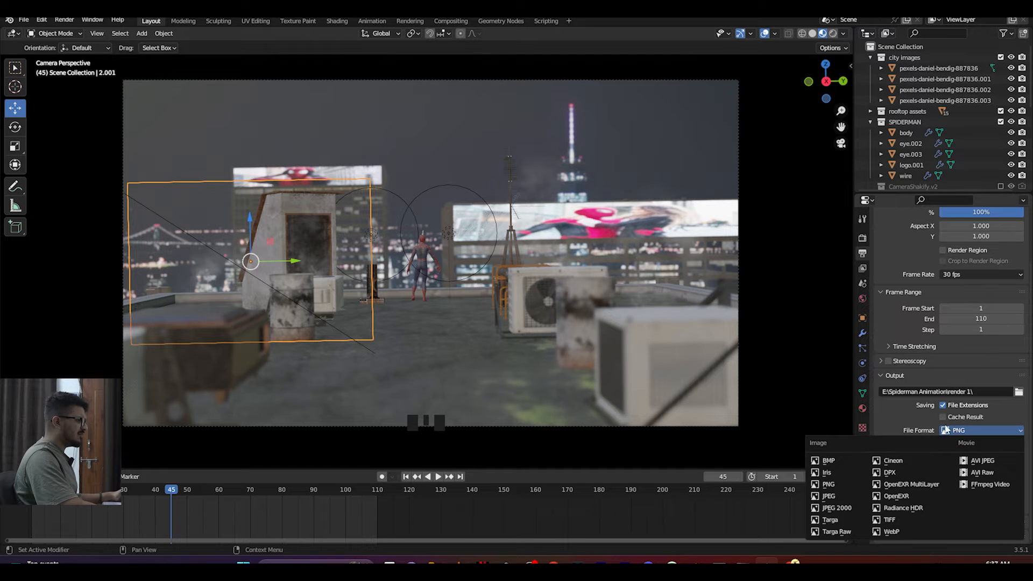
pyautogui.click(889, 421)
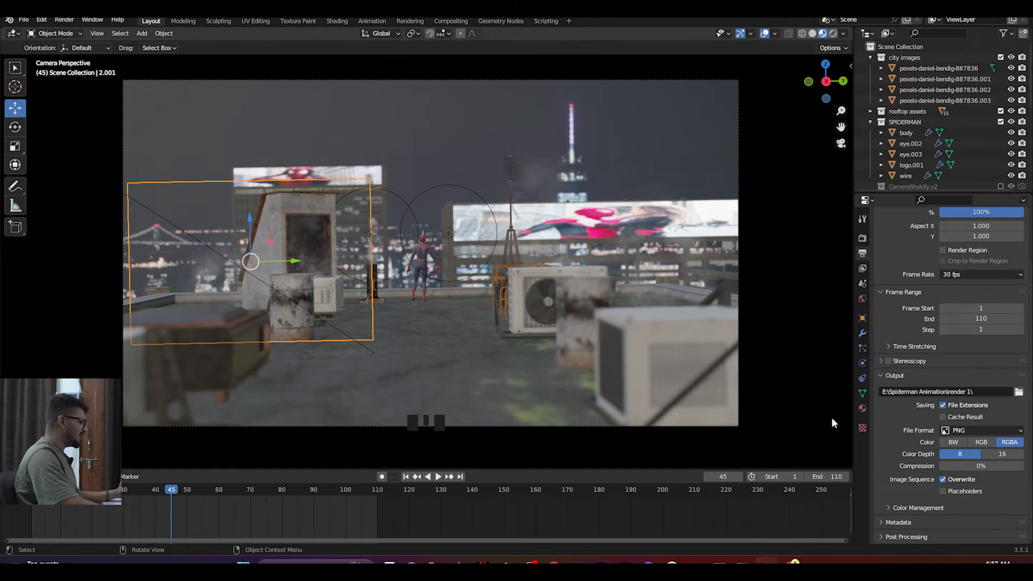
pyautogui.click(948, 431)
pyautogui.click(905, 415)
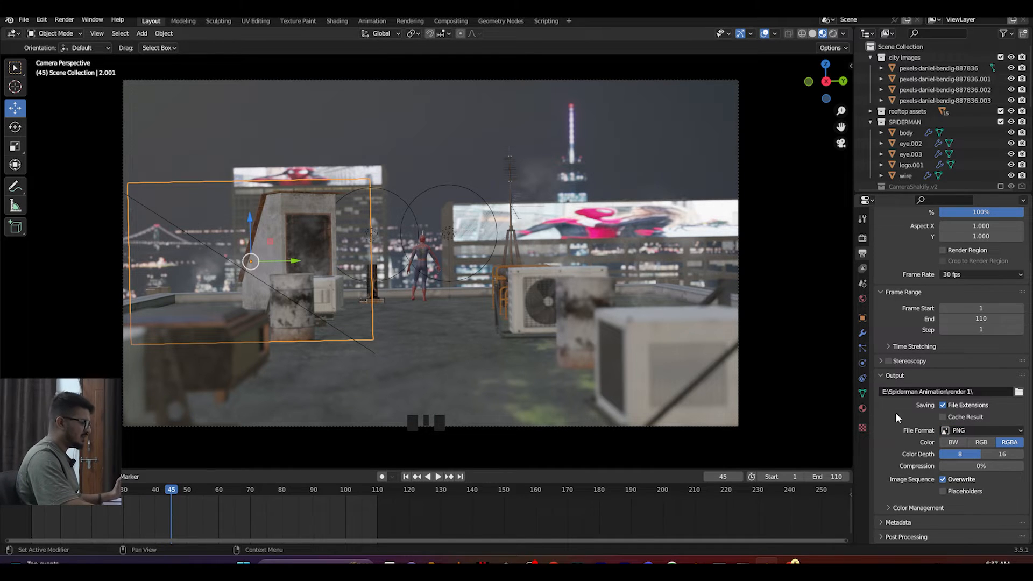
pyautogui.click(955, 430)
pyautogui.click(895, 412)
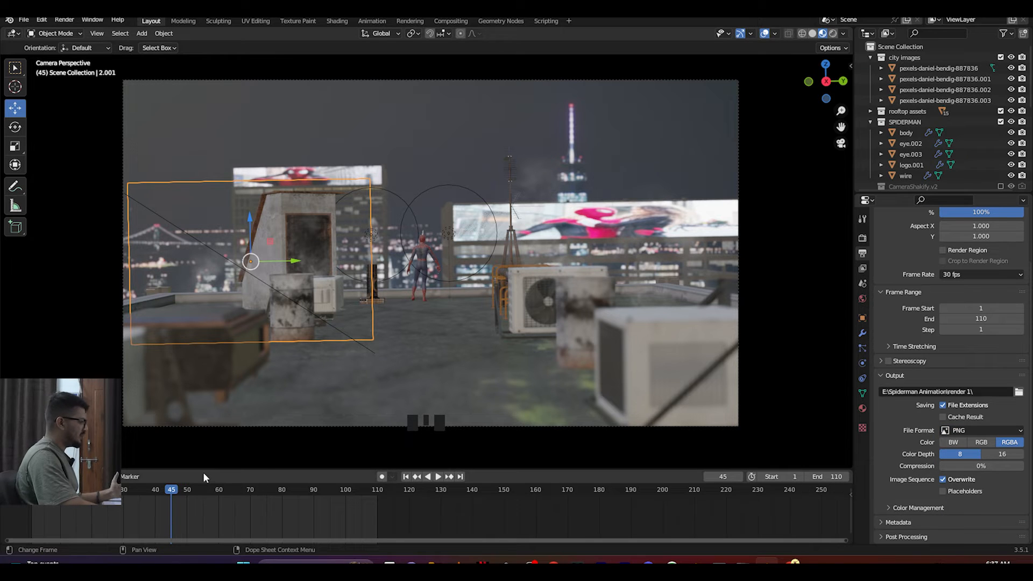
# Step: Set the animation's start frame to 11
pyautogui.click(777, 476)
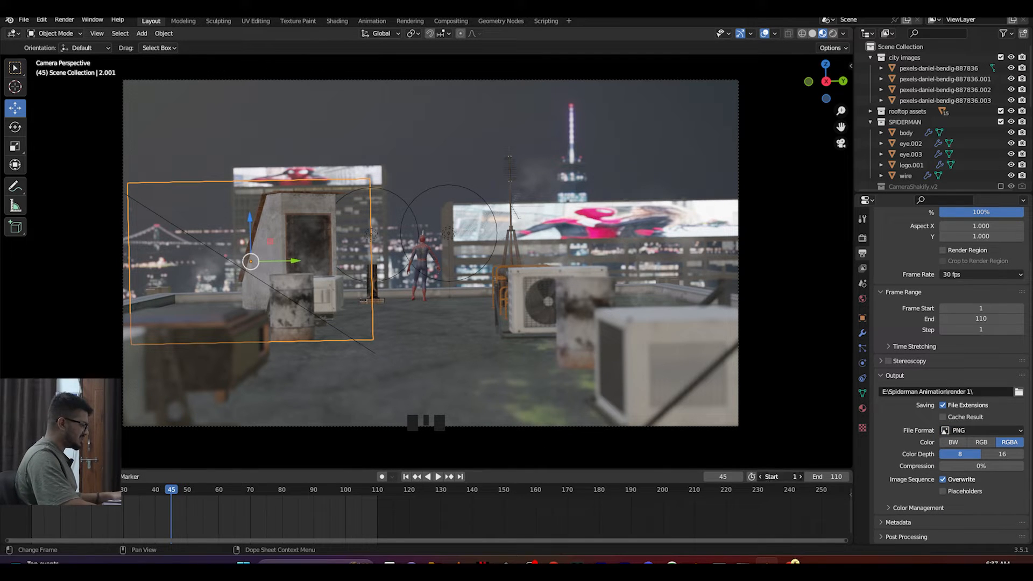
pyautogui.write('11')
pyautogui.press('Return')
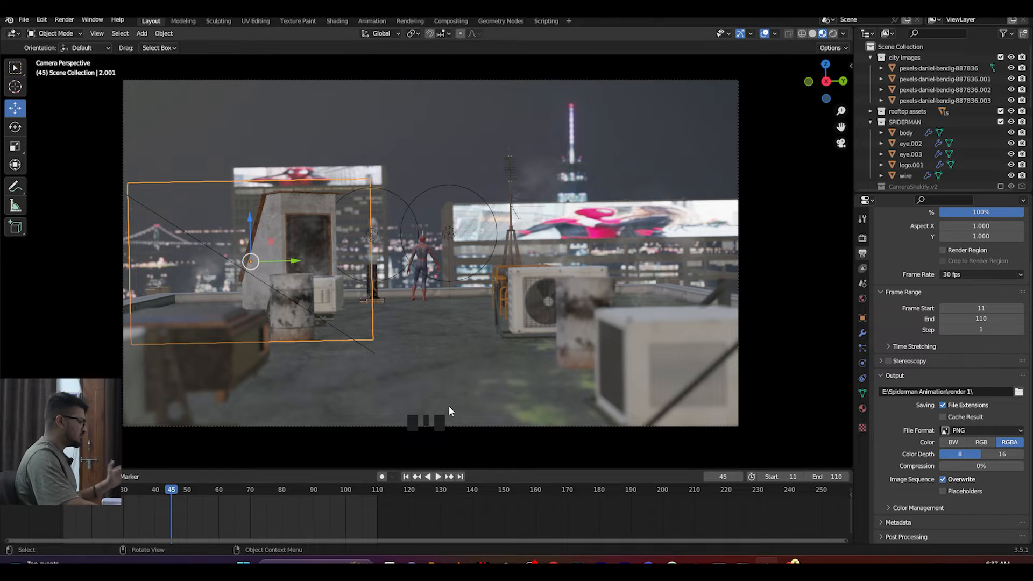
# Step: Set the animation's start frame to 1 and render the full animation from the saved project
pyautogui.click(775, 476)
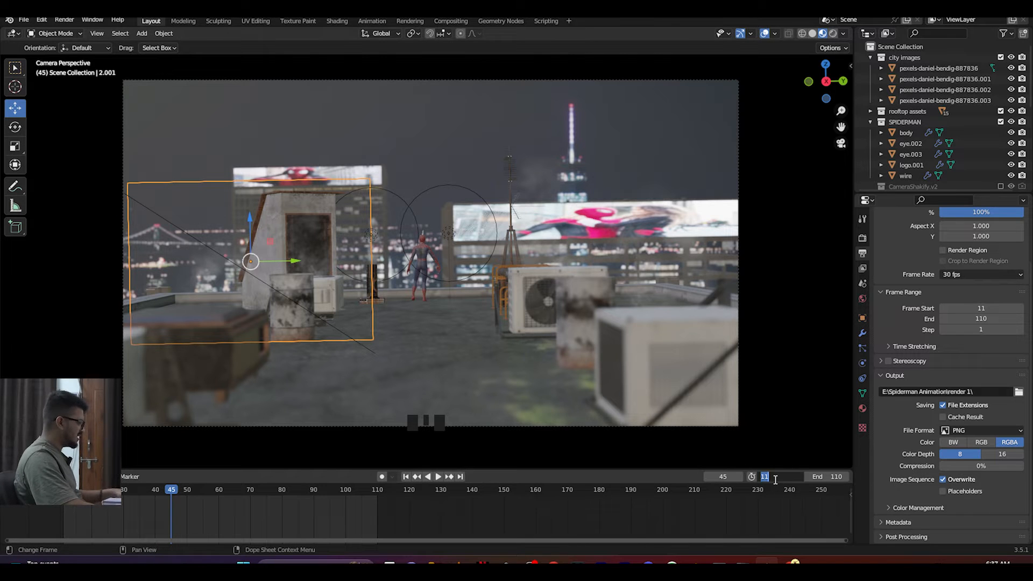
pyautogui.press('Return')
pyautogui.hotkey('ctrl', 's')
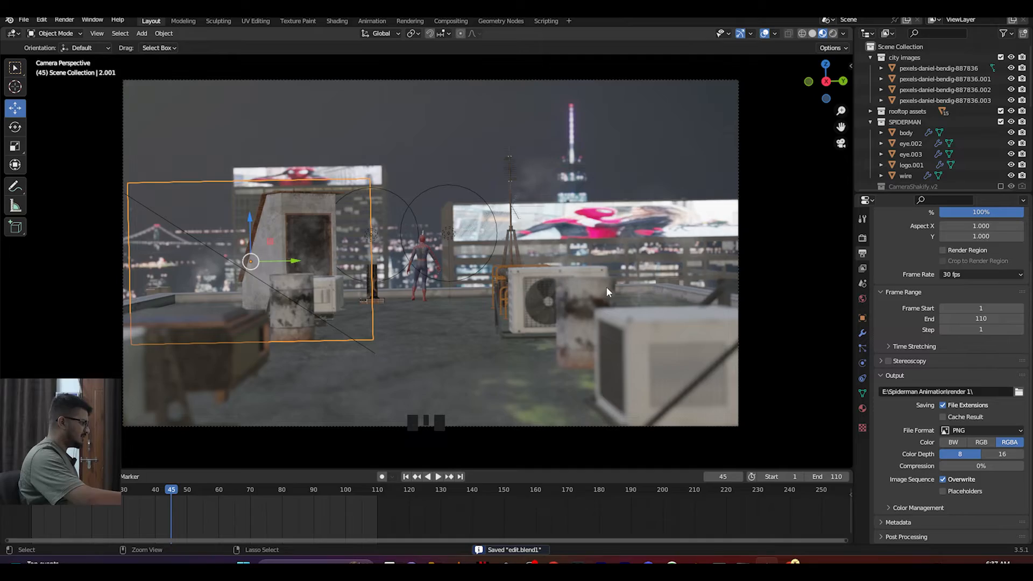
pyautogui.hotkey('ctrl', 'F12')
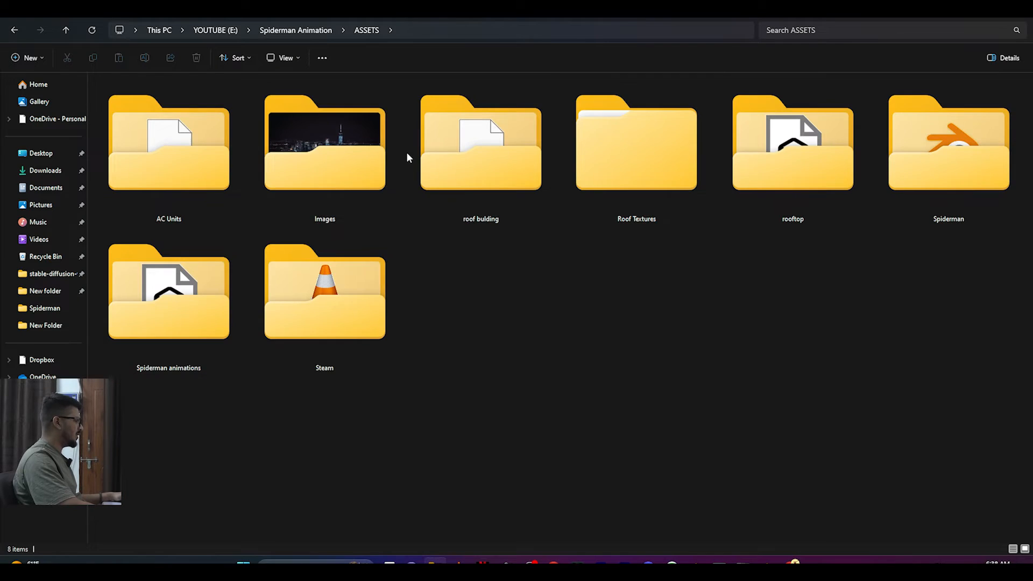
# Step: Switch to File Explorer and inspect rendered frame 0001 from the render 1 folder at full-screen size
pyautogui.hotkey('alt', 'Left')
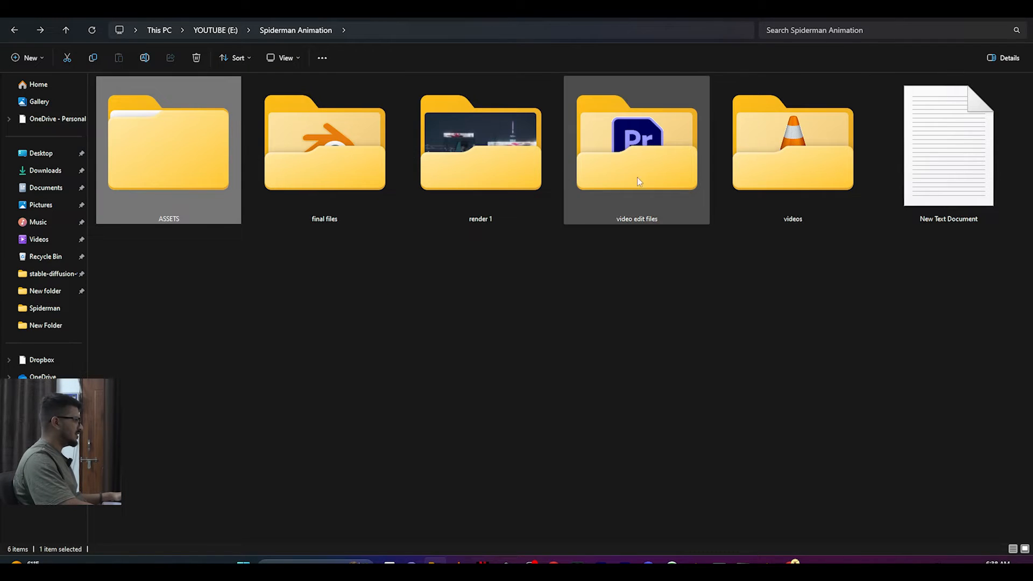
pyautogui.doubleClick(469, 169)
pyautogui.click(279, 59)
pyautogui.click(282, 85)
pyautogui.click(210, 131)
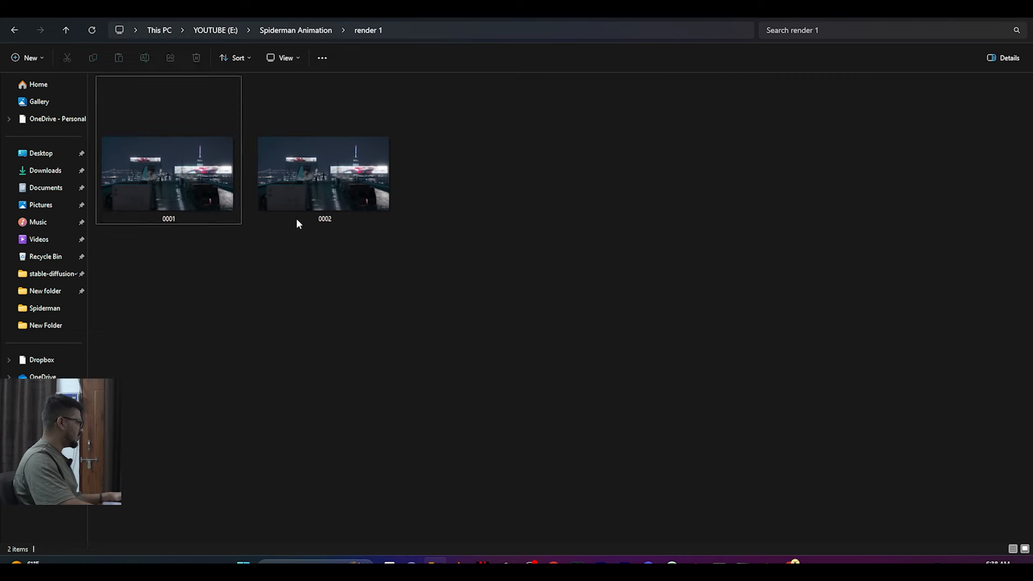
pyautogui.doubleClick(162, 183)
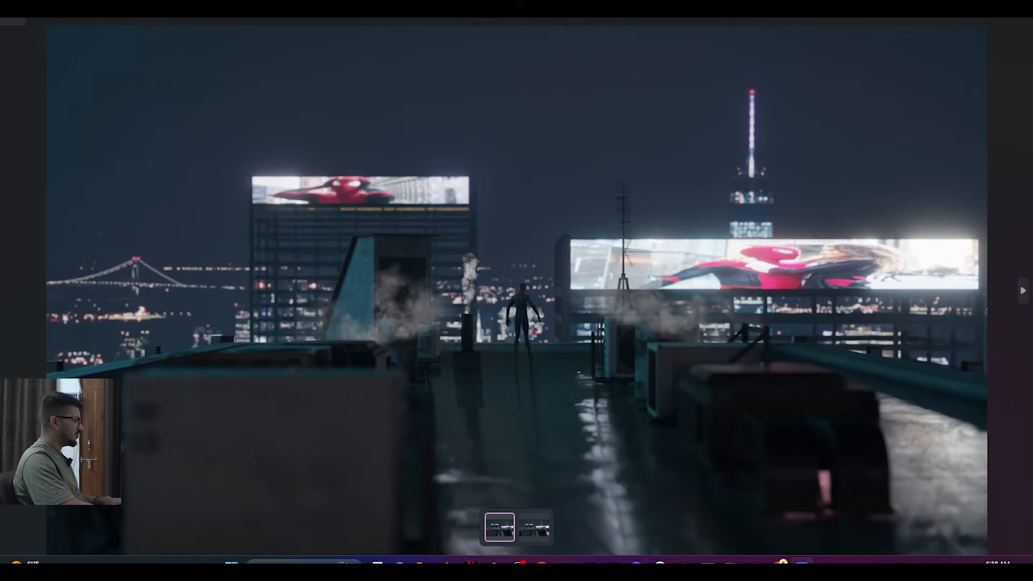
pyautogui.click(821, 17)
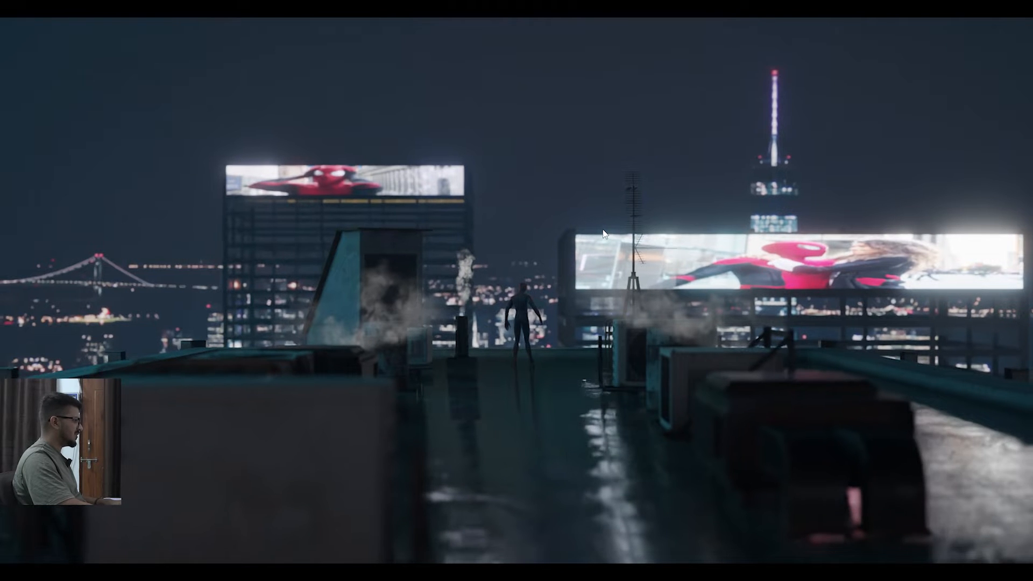
pyautogui.press('Escape')
pyautogui.press('Escape')
pyautogui.click(498, 419)
# Step: Switch to Mixamo, search the animations for "run" and apply Fast Run to the Spiderman character
pyautogui.click(793, 560)
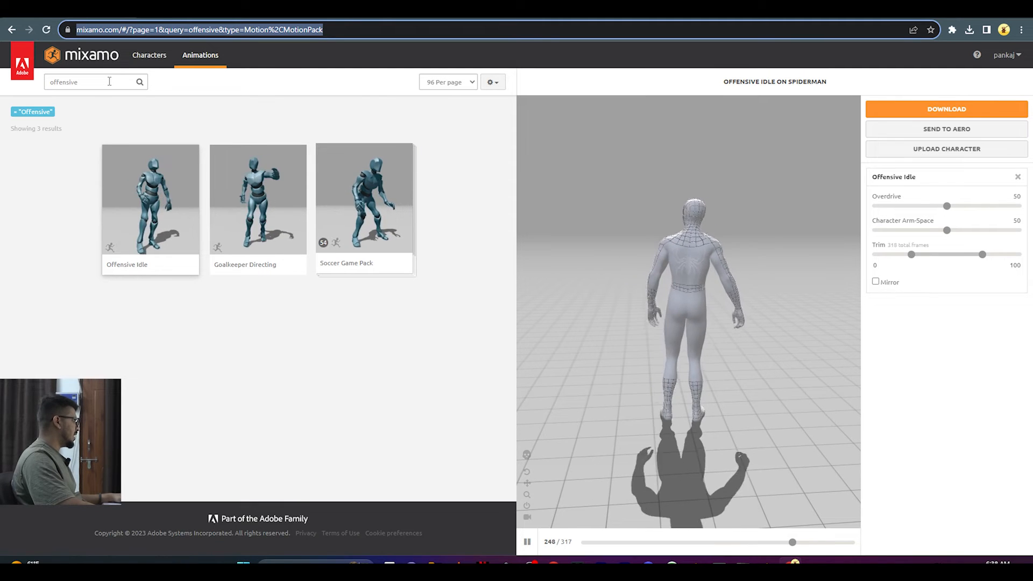
pyautogui.doubleClick(81, 81)
pyautogui.write('run')
pyautogui.press('Return')
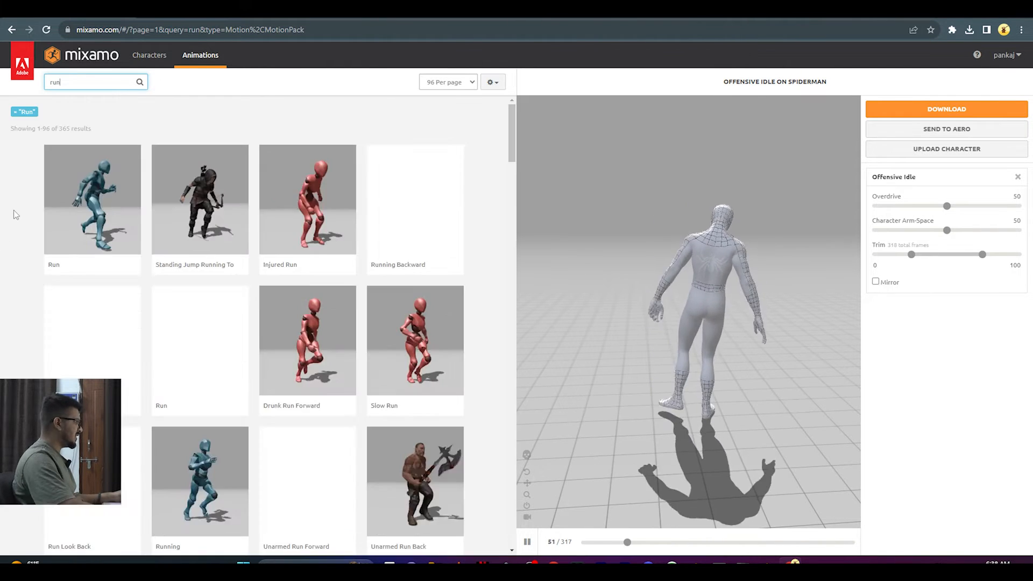
pyautogui.scroll(-3, 199, 322)
pyautogui.click(200, 323)
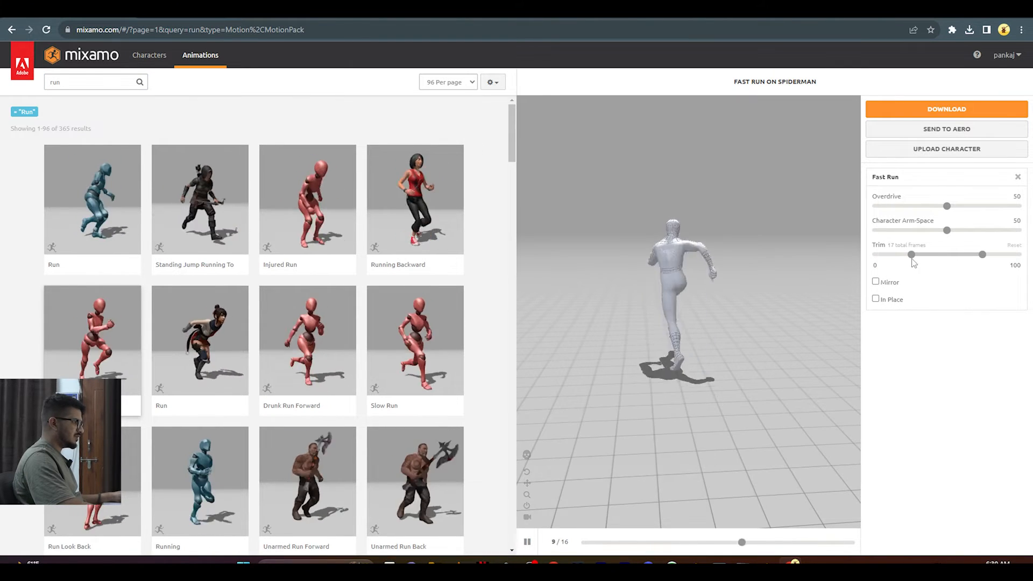
# Step: Extend the Fast Run trim range to -50 through 150 and check the animation from frame 0
pyautogui.moveTo(911, 255); pyautogui.dragTo(875, 254)
pyautogui.moveTo(981, 255); pyautogui.dragTo(1018, 255)
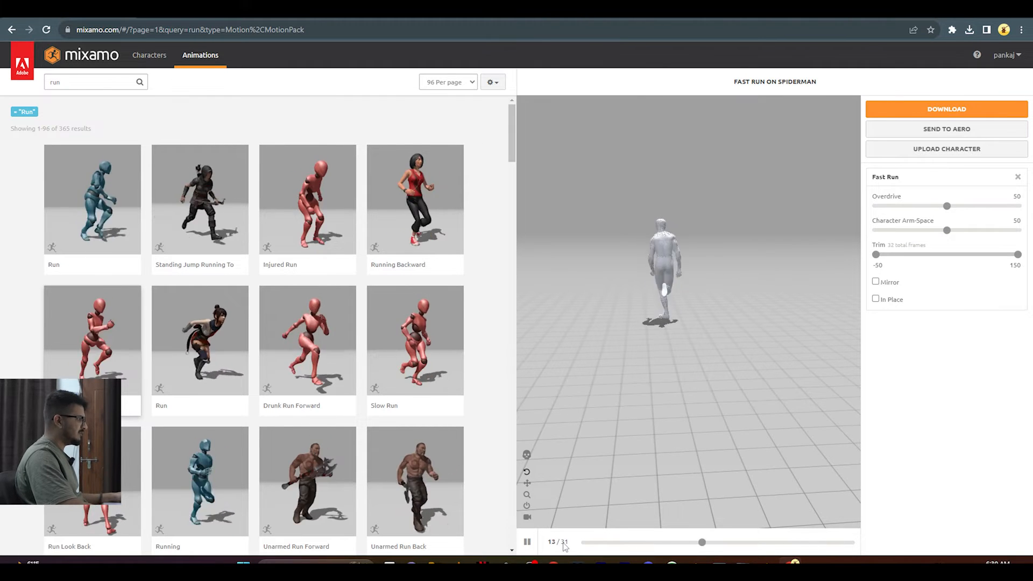
pyautogui.press('space')
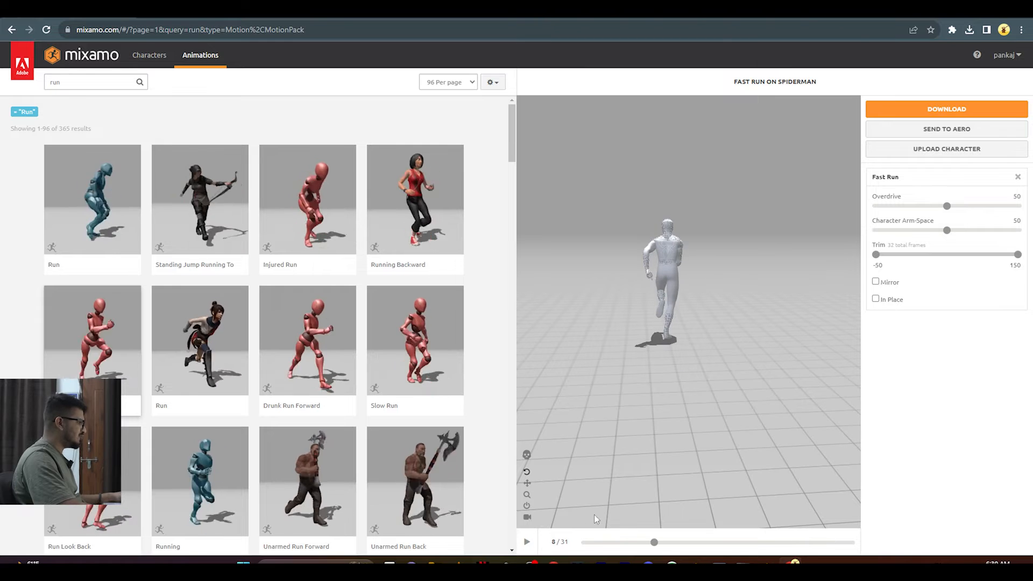
pyautogui.moveTo(655, 545); pyautogui.dragTo(580, 545)
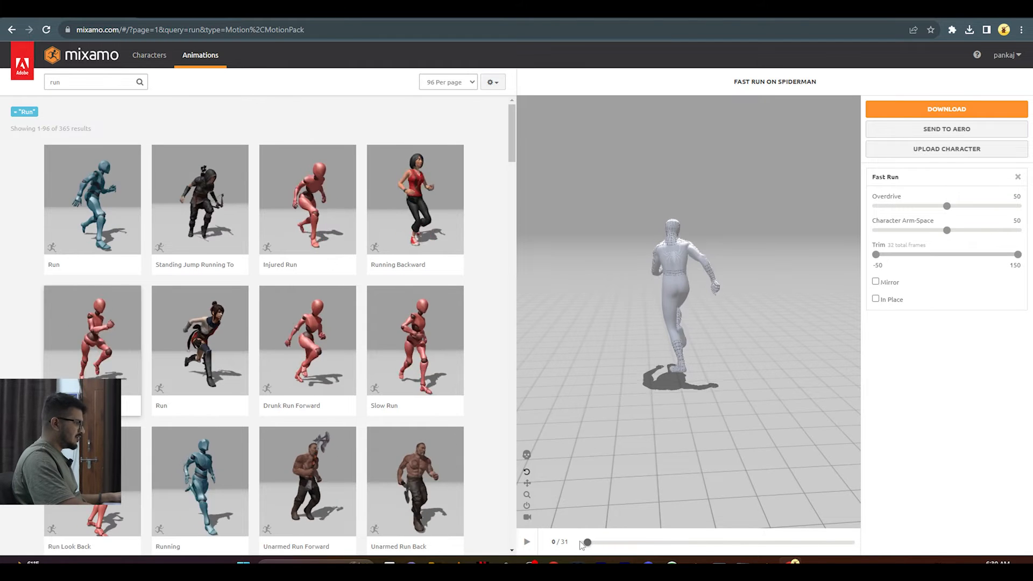
# Step: Make the Fast Run animation play In Place and download it as FBX Binary with skin at 30 frames per second
pyautogui.click(875, 299)
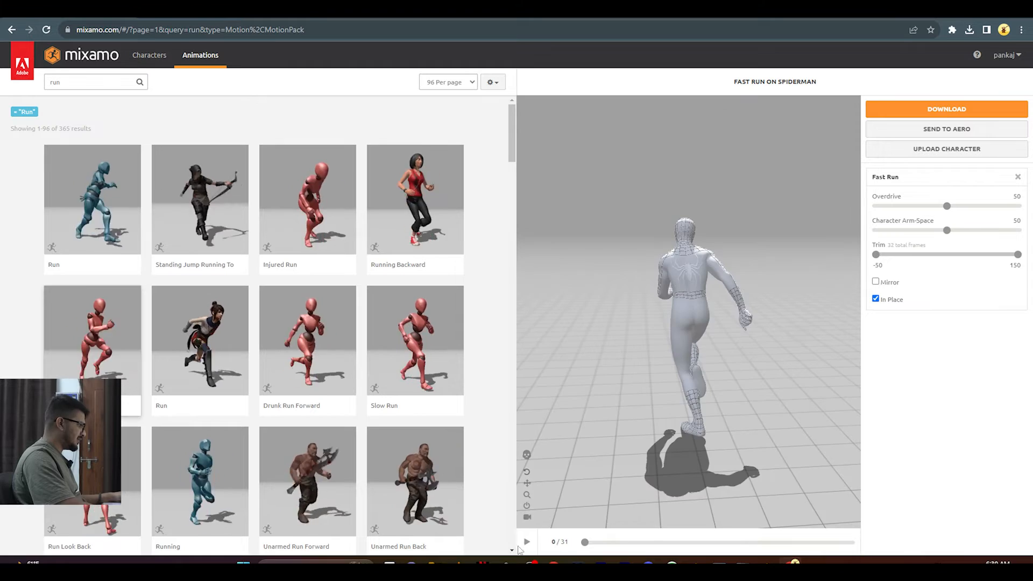
pyautogui.moveTo(672, 413); pyautogui.dragTo(758, 360)
pyautogui.click(527, 541)
pyautogui.click(928, 116)
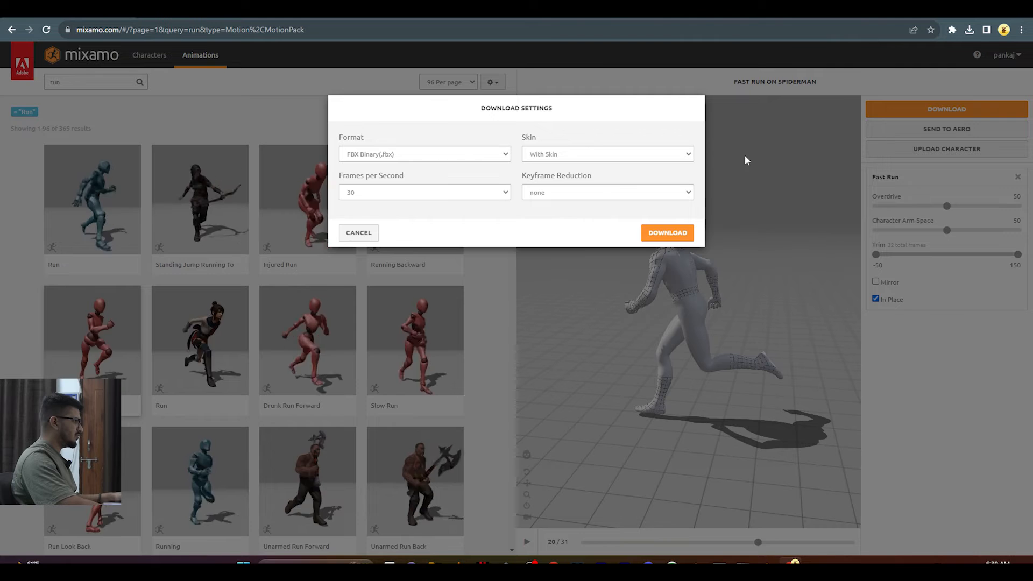
pyautogui.click(661, 235)
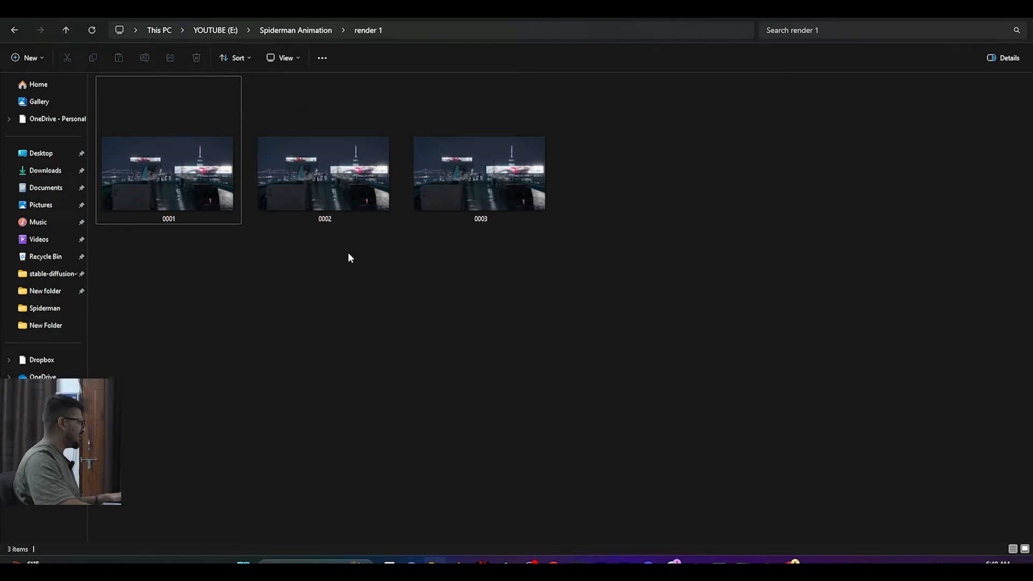
# Step: Place the downloaded Fast Run file from Downloads into the Spiderman animations folder inside ASSETS
pyautogui.hotkey('alt', 'Up')
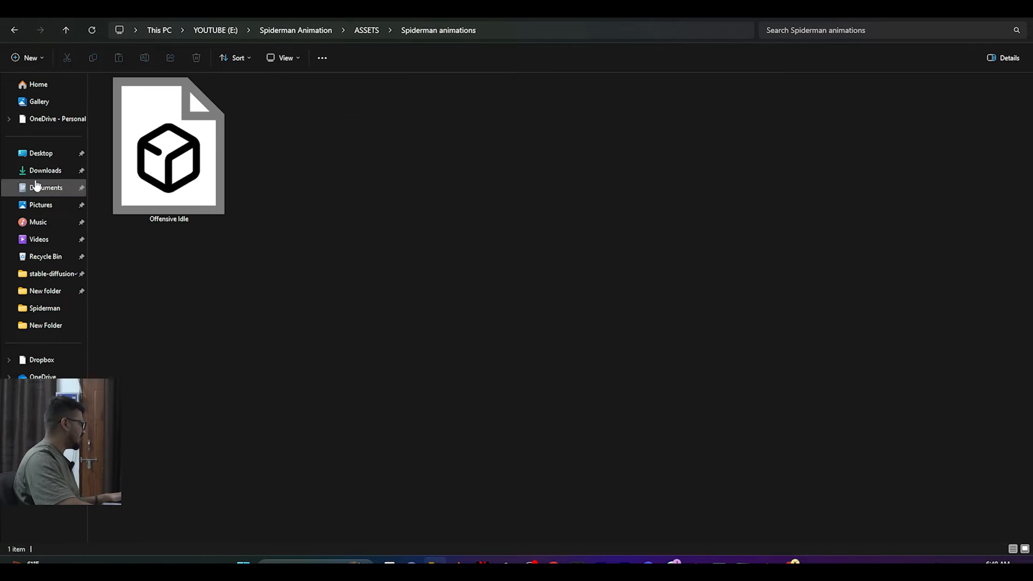
pyautogui.click(22, 171)
pyautogui.rightClick(135, 129)
pyautogui.click(146, 137)
pyautogui.hotkey('alt', 'Left')
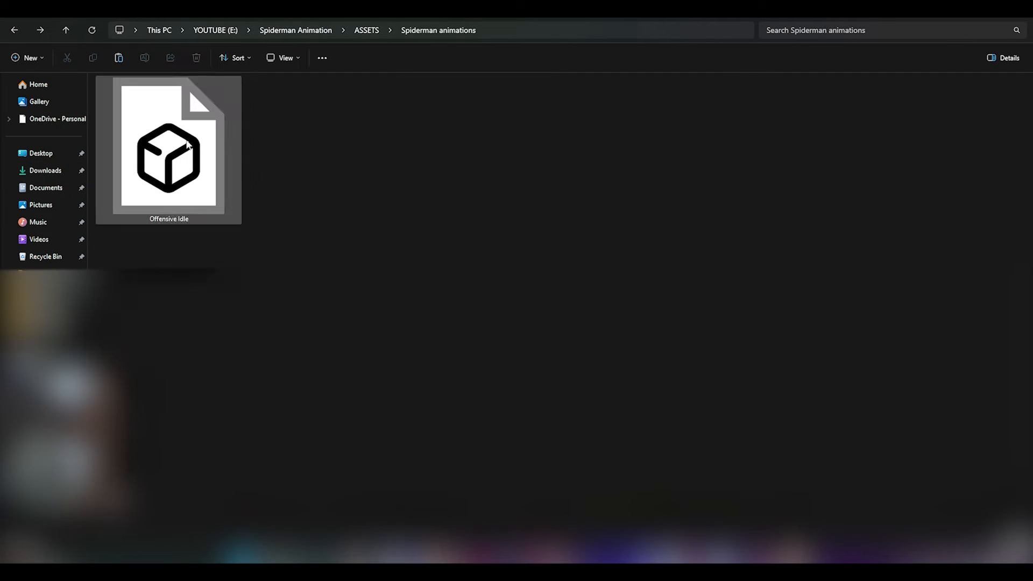
pyautogui.hotkey('ctrl', 'v')
pyautogui.click(443, 311)
# Step: Switch to Blender, save the project and import the downloaded Fast Run FBX file
pyautogui.click(767, 560)
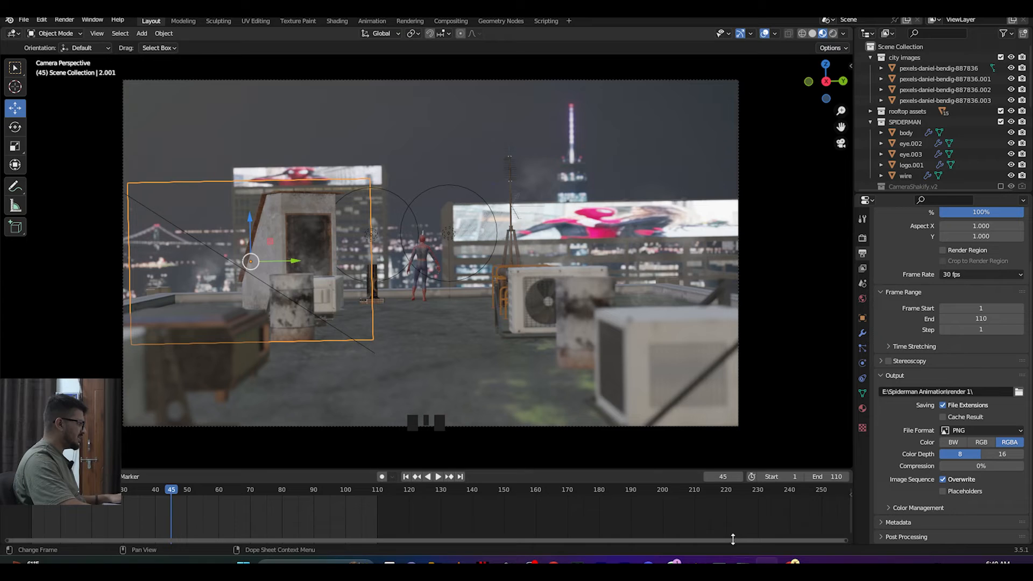
pyautogui.hotkey('ctrl', 's')
pyautogui.moveTo(488, 291); pyautogui.dragTo(533, 306, button='middle')
pyautogui.scroll(-3, 548, 299)
pyautogui.click(24, 19)
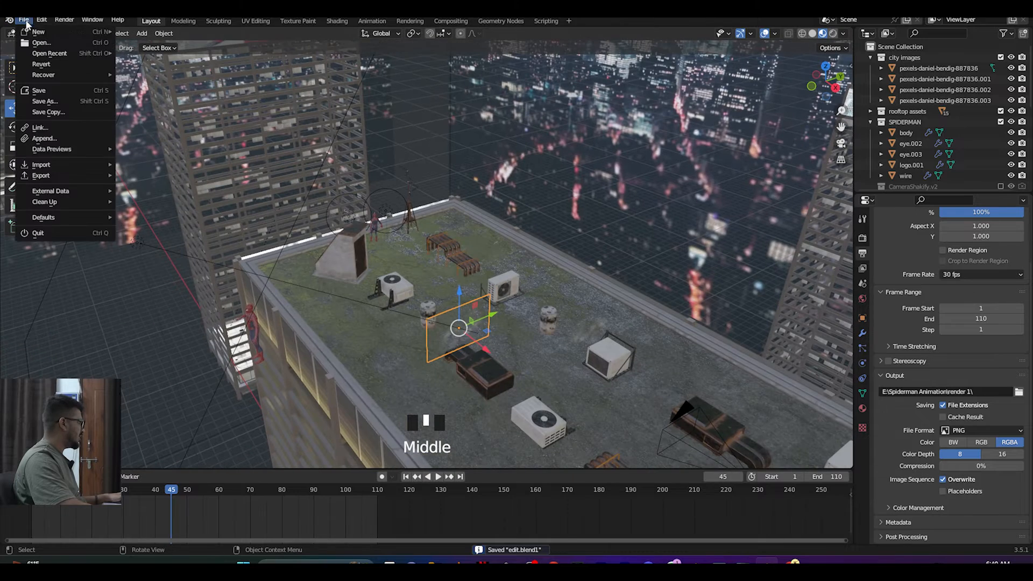
pyautogui.moveTo(50, 164)
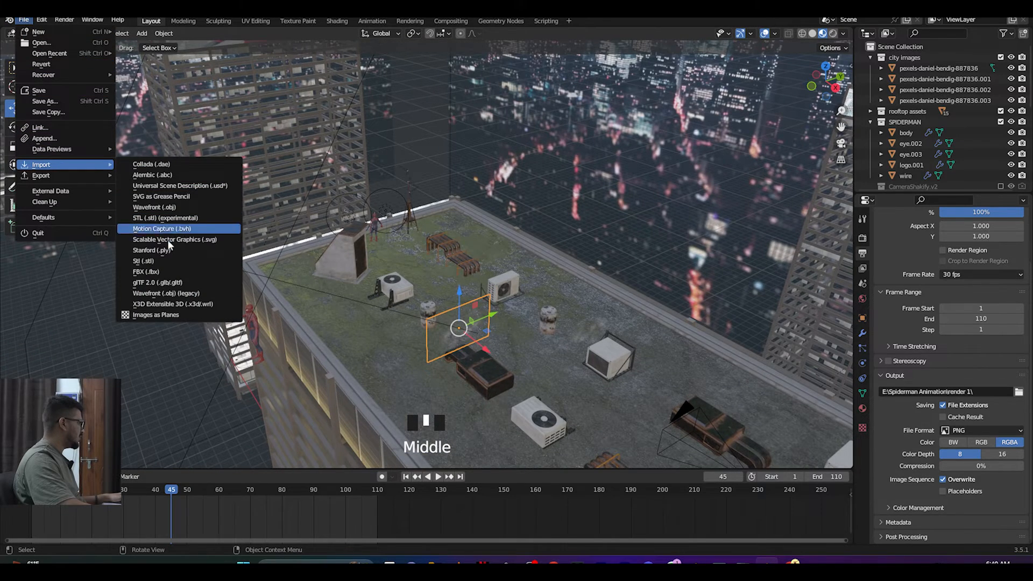
pyautogui.click(155, 272)
pyautogui.doubleClick(228, 201)
# Step: Raise the imported running armature from the base of the central building up to its rooftop level
pyautogui.scroll(-4, 475, 347)
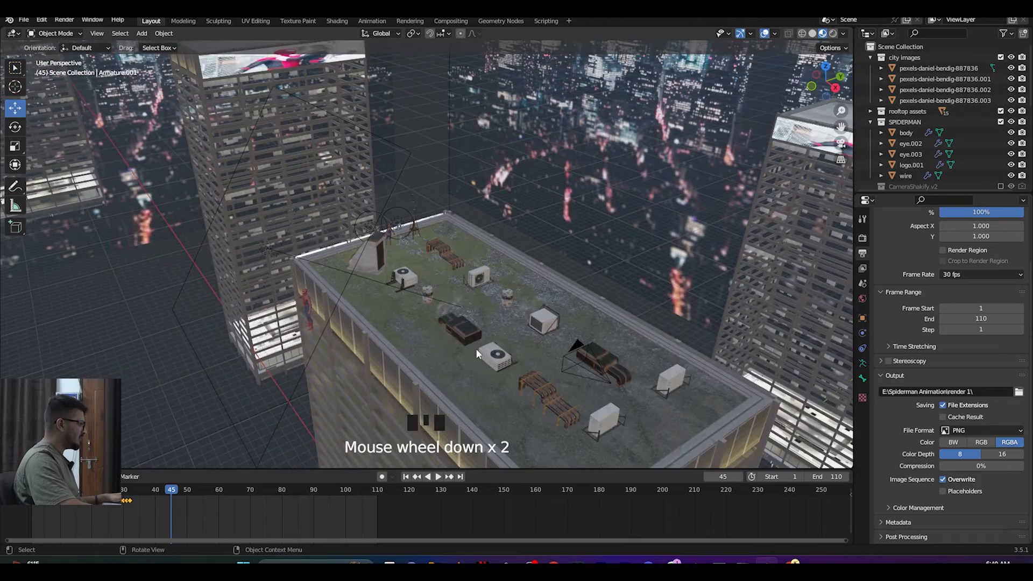
pyautogui.moveTo(475, 344); pyautogui.dragTo(498, 334, button='middle')
pyautogui.scroll(-2, 443, 380)
pyautogui.scroll(-3, 444, 385)
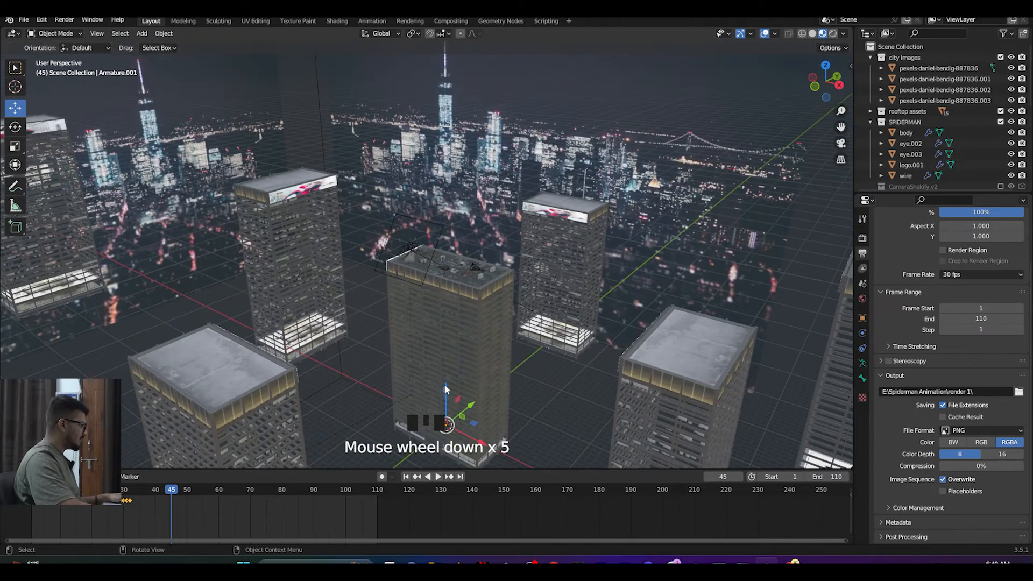
pyautogui.moveTo(446, 425); pyautogui.dragTo(445, 230)
pyautogui.scroll(-9, 951, 130)
pyautogui.scroll(2, 951, 131)
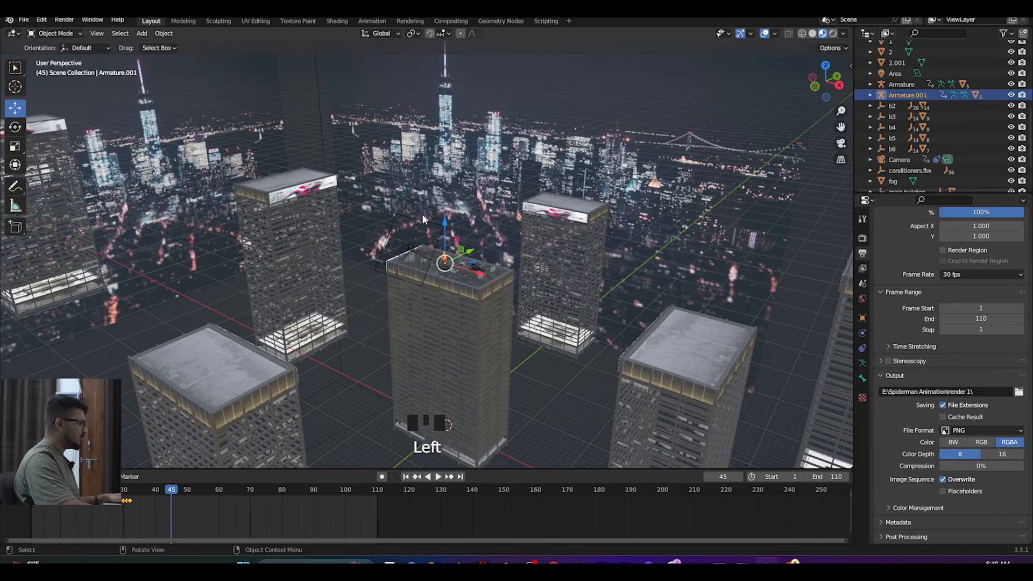
pyautogui.scroll(14, 443, 240)
pyautogui.moveTo(601, 315); pyautogui.dragTo(608, 286)
# Step: Reposition the running armature horizontally from the top view so it stands on the open roof near the barrel
pyautogui.press('KP_7')
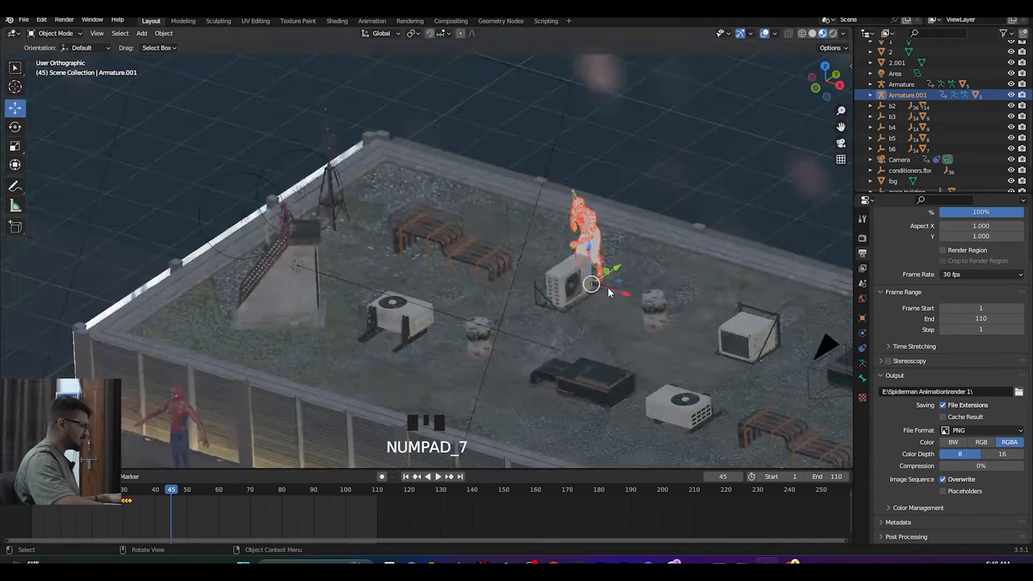
pyautogui.moveTo(548, 103); pyautogui.dragTo(556, 238)
pyautogui.moveTo(593, 267); pyautogui.dragTo(664, 269)
pyautogui.moveTo(667, 277); pyautogui.dragTo(624, 206, button='middle')
pyautogui.press('r')
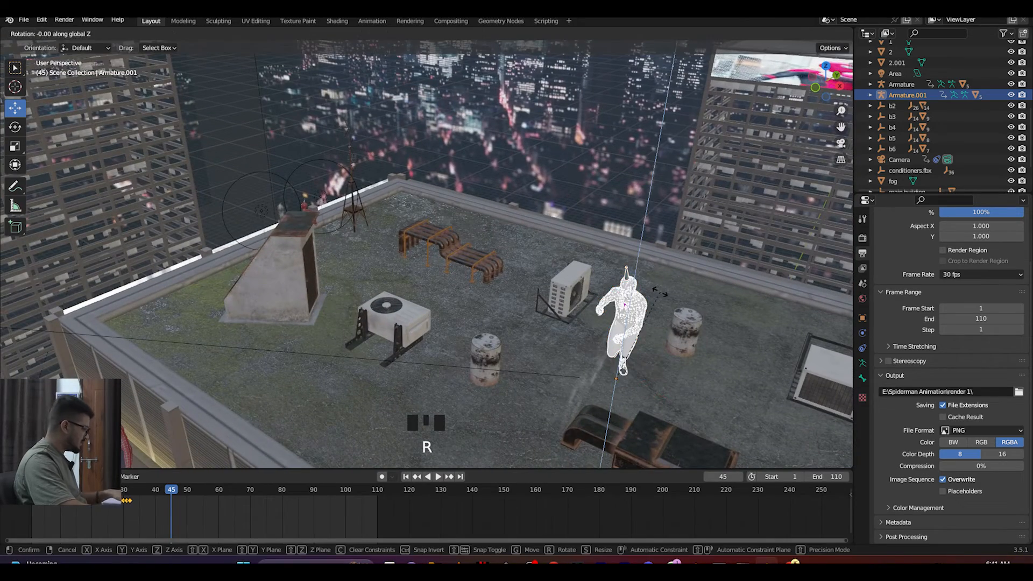
pyautogui.click(660, 292)
pyautogui.hotkey('ctrl', 'z')
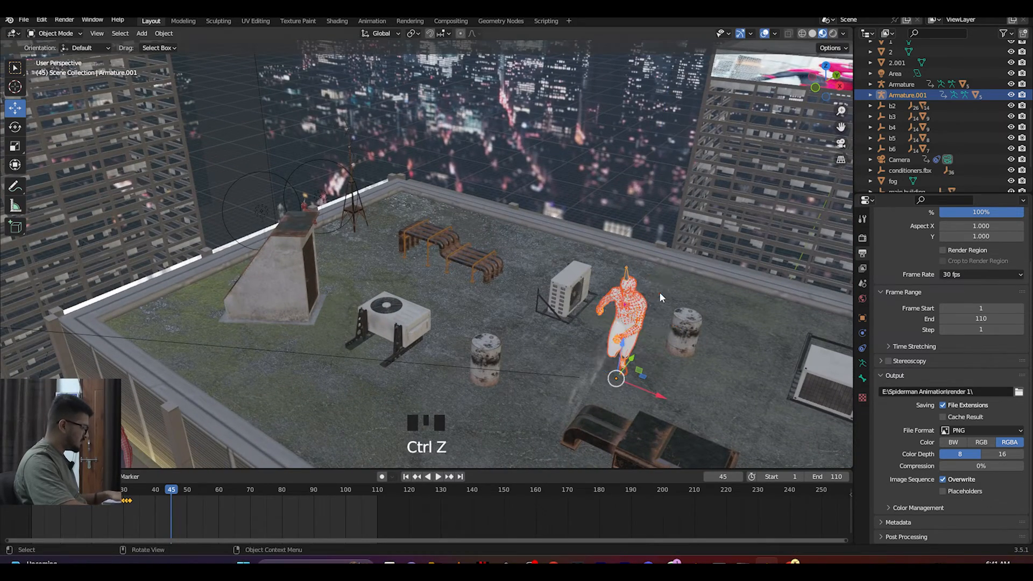
# Step: Rotate the running armature -90° about the global Z axis and scale it to about 0.84
pyautogui.write('r-90')
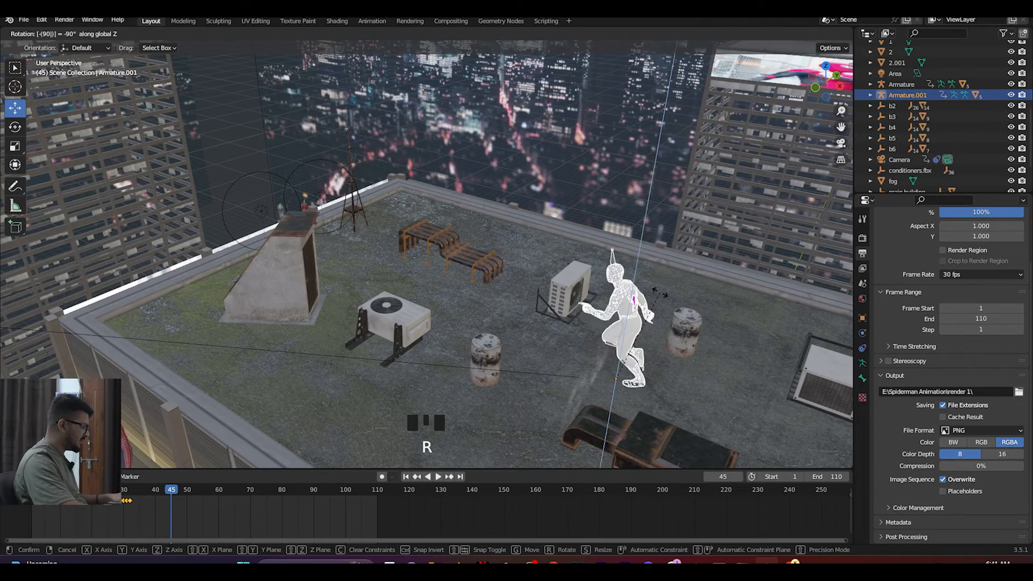
pyautogui.press('Return')
pyautogui.moveTo(661, 353); pyautogui.dragTo(638, 341, button='middle')
pyautogui.press('s')
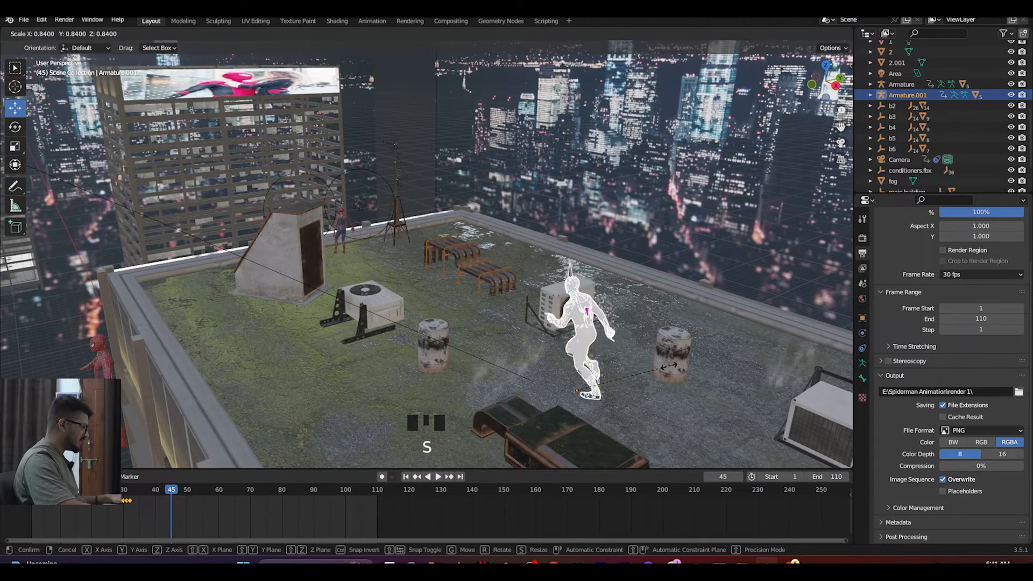
pyautogui.click(634, 385)
# Step: Link the materials of the standing Spiderman's body to the running character's body mesh on the rooftop
pyautogui.moveTo(635, 385); pyautogui.dragTo(398, 382, button='middle')
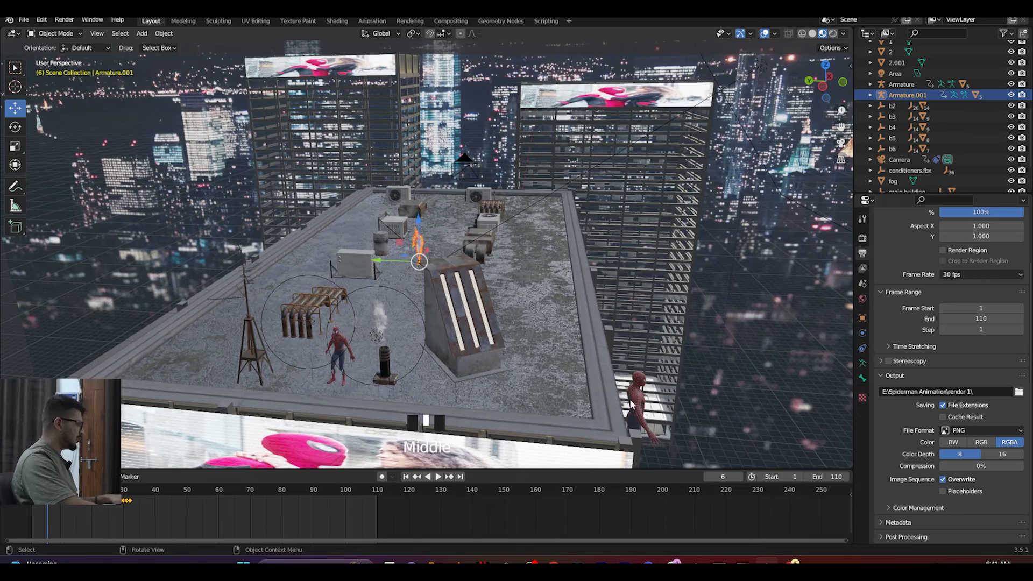
pyautogui.scroll(3, 388, 351)
pyautogui.scroll(-2, 259, 405)
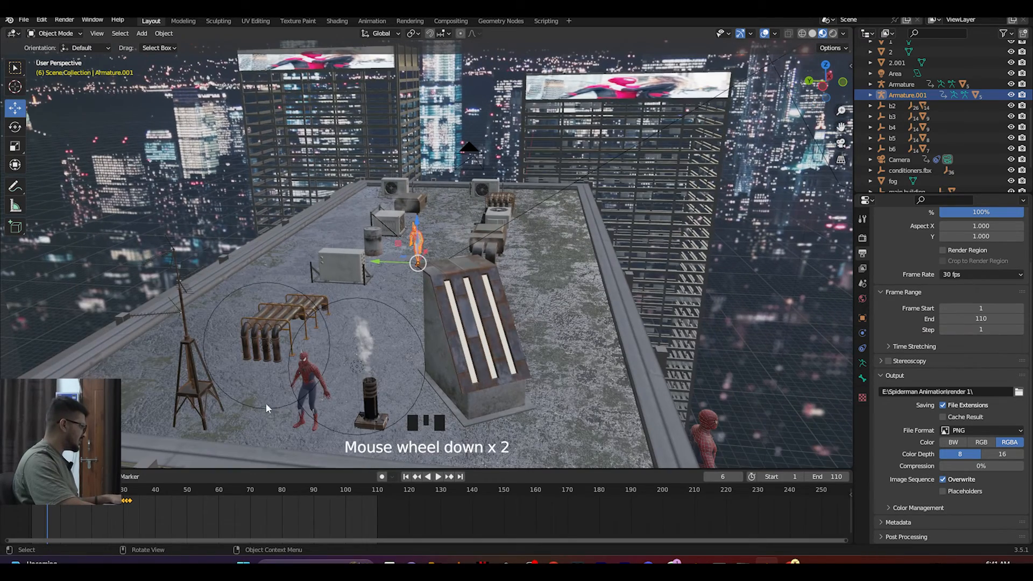
pyautogui.click(311, 394)
pyautogui.scroll(8, 370, 285)
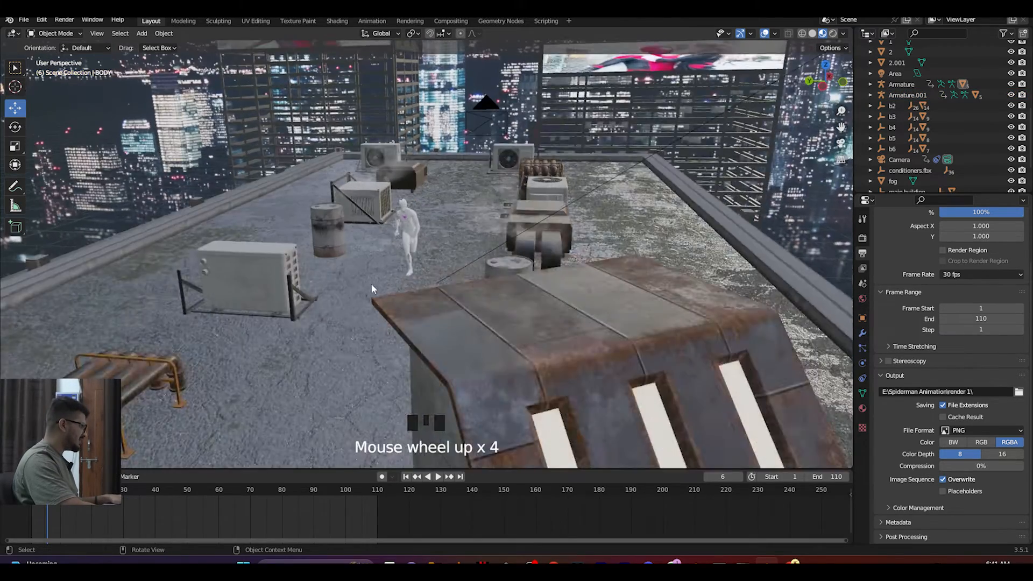
pyautogui.keyDown('shift'); pyautogui.click(385, 225); pyautogui.keyUp('shift')
pyautogui.hotkey('ctrl', 'l')
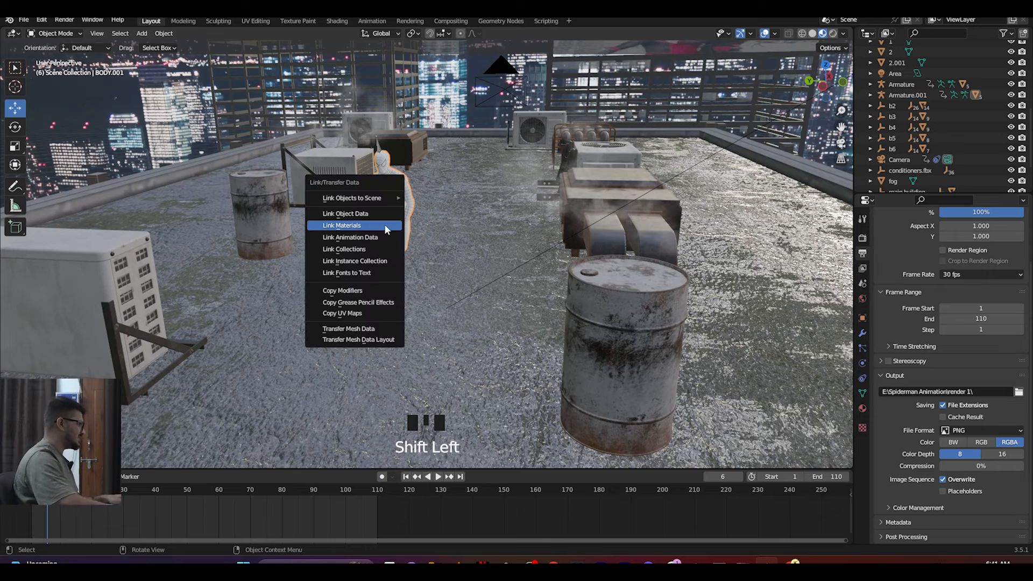
pyautogui.click(385, 225)
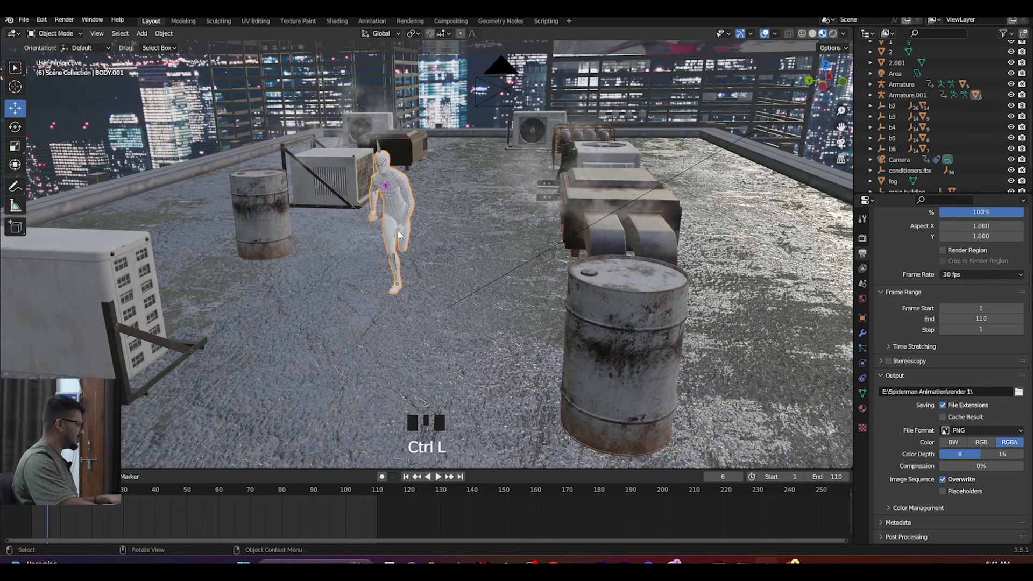
pyautogui.scroll(-6, 389, 261)
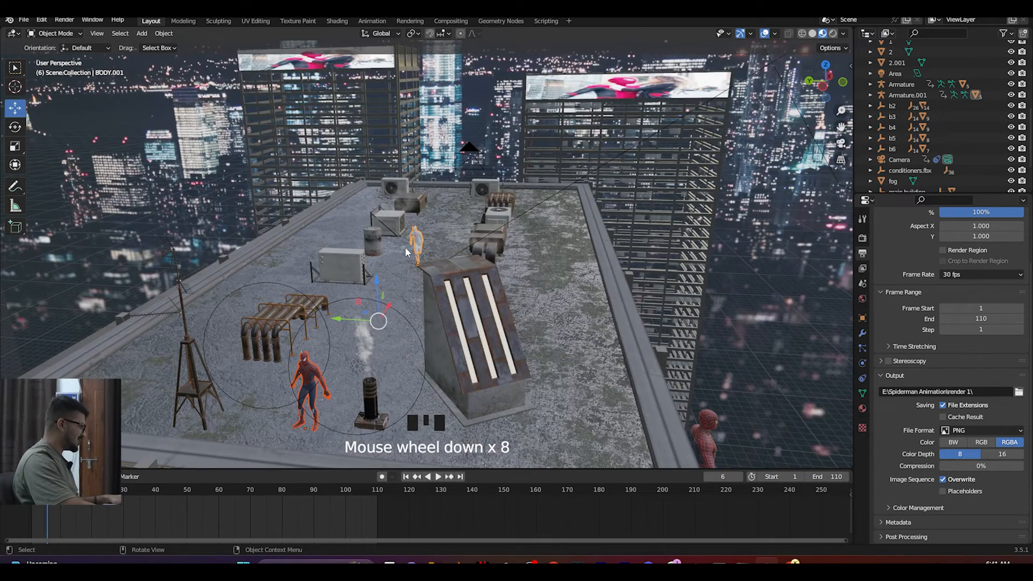
# Step: Link the materials of the standing Spiderman's BODY mesh to the running character's BODY.001 mesh
pyautogui.click(391, 256)
pyautogui.scroll(4, 357, 276)
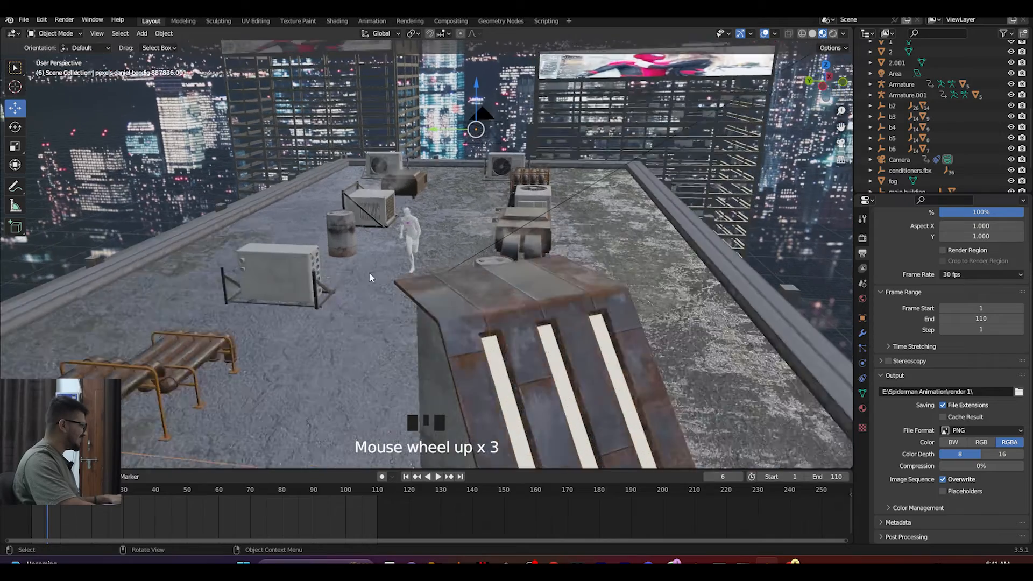
pyautogui.click(404, 242)
pyautogui.scroll(-5, 405, 244)
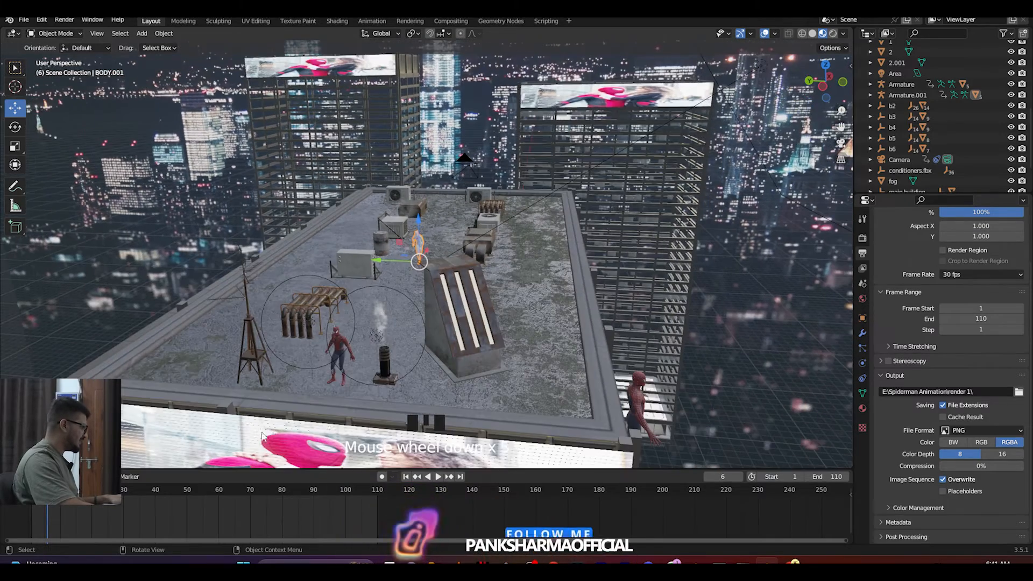
pyautogui.keyDown('shift'); pyautogui.click(343, 365); pyautogui.keyUp('shift')
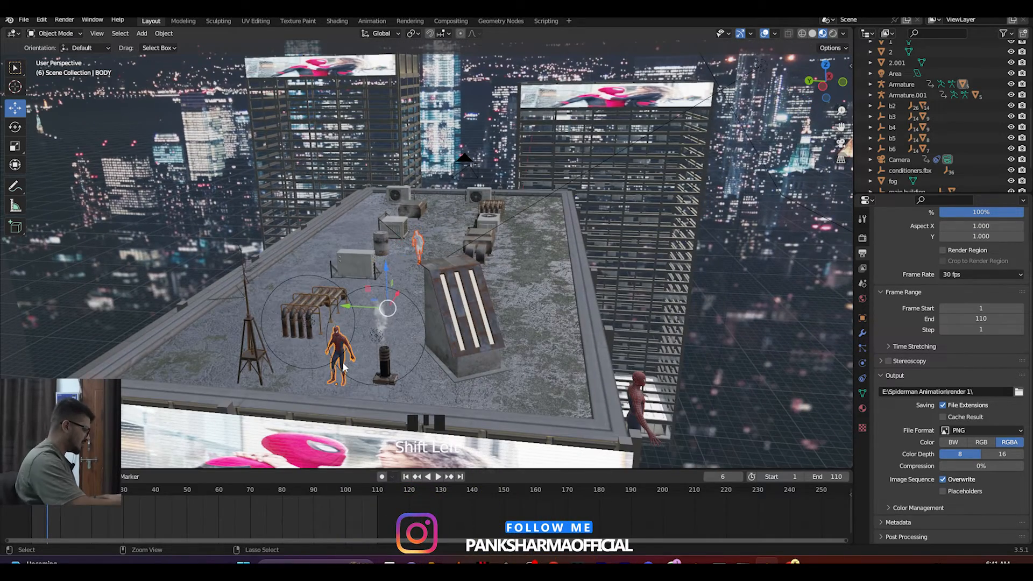
pyautogui.hotkey('ctrl', 'l')
pyautogui.click(343, 363)
pyautogui.scroll(4, 410, 232)
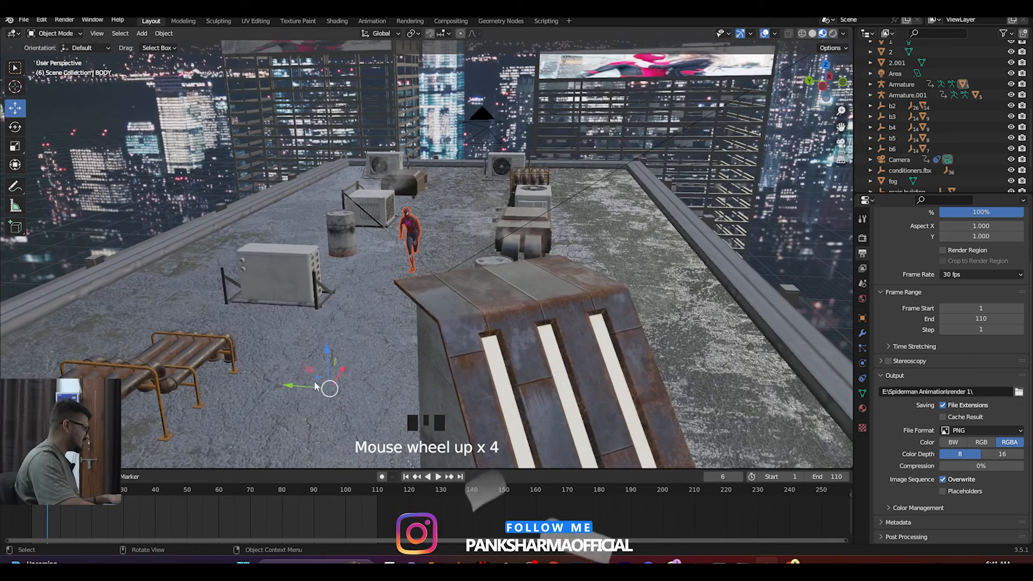
pyautogui.scroll(-1, 410, 232)
# Step: Link the materials of the standing Spiderman's chest logo to the running character's logo.002 mesh
pyautogui.click(410, 232)
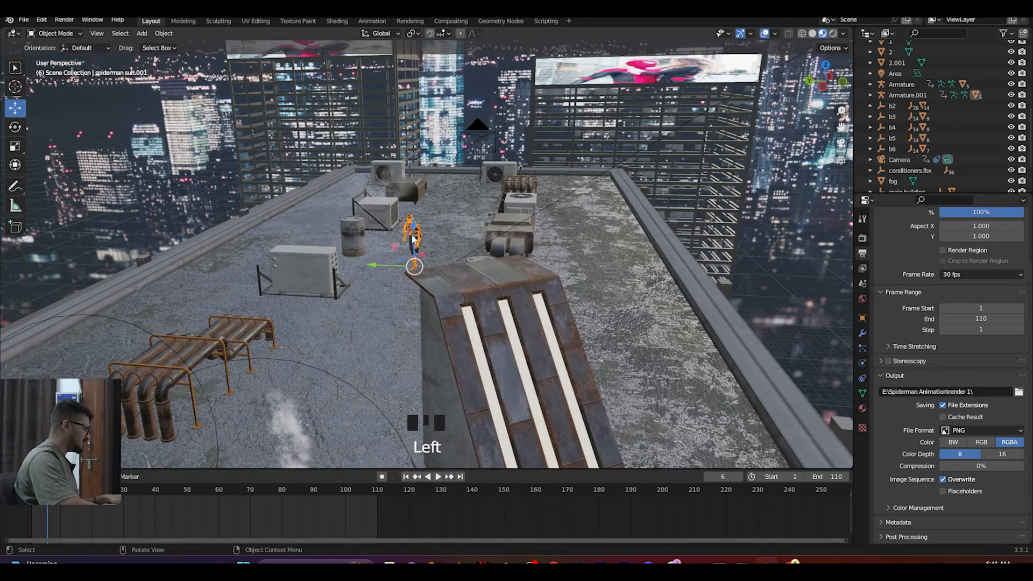
pyautogui.click(410, 232)
pyautogui.click(410, 232)
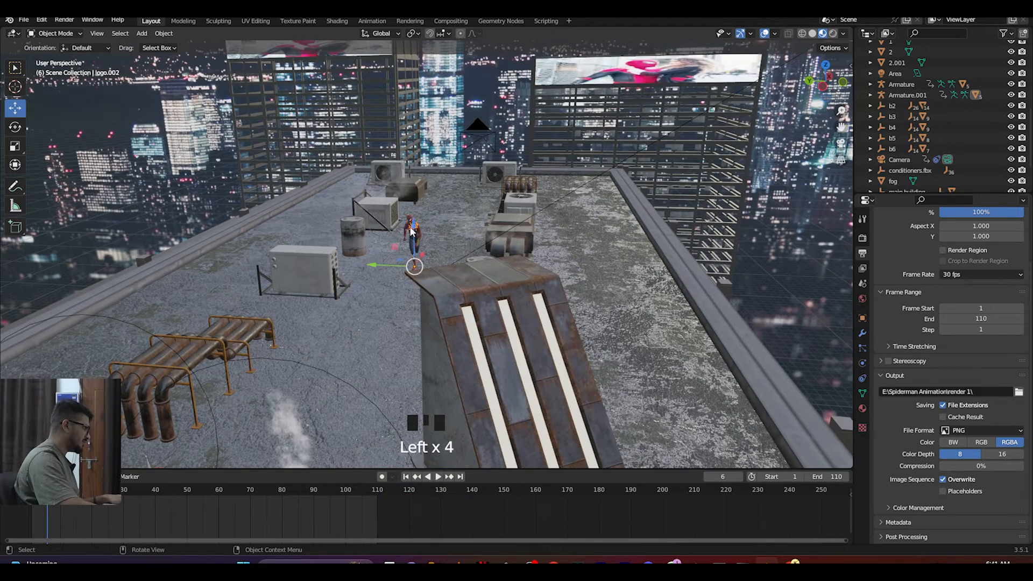
pyautogui.scroll(2, 412, 232)
pyautogui.scroll(-6, 412, 232)
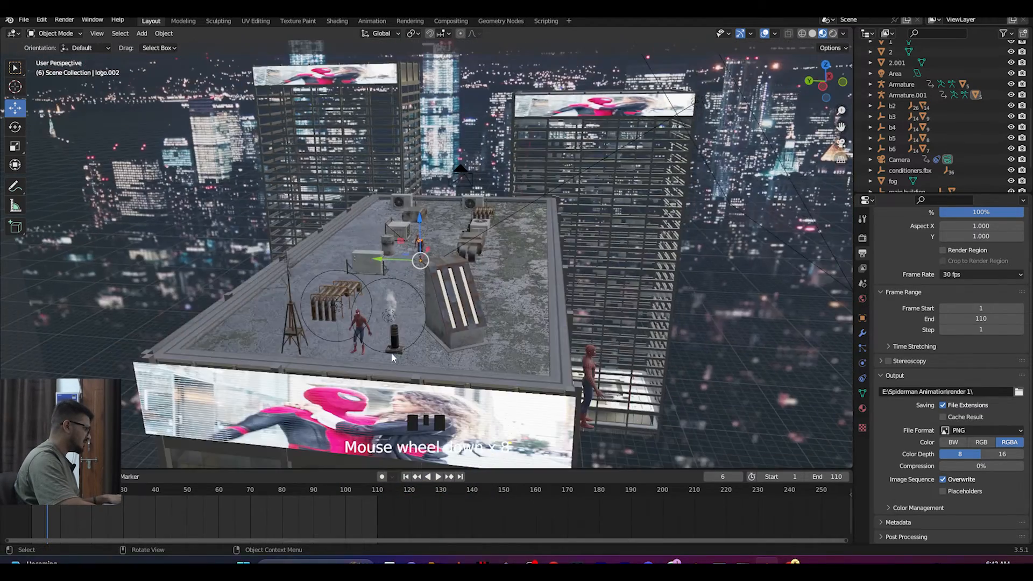
pyautogui.moveTo(388, 357); pyautogui.dragTo(432, 291, button='middle')
pyautogui.scroll(5, 420, 294)
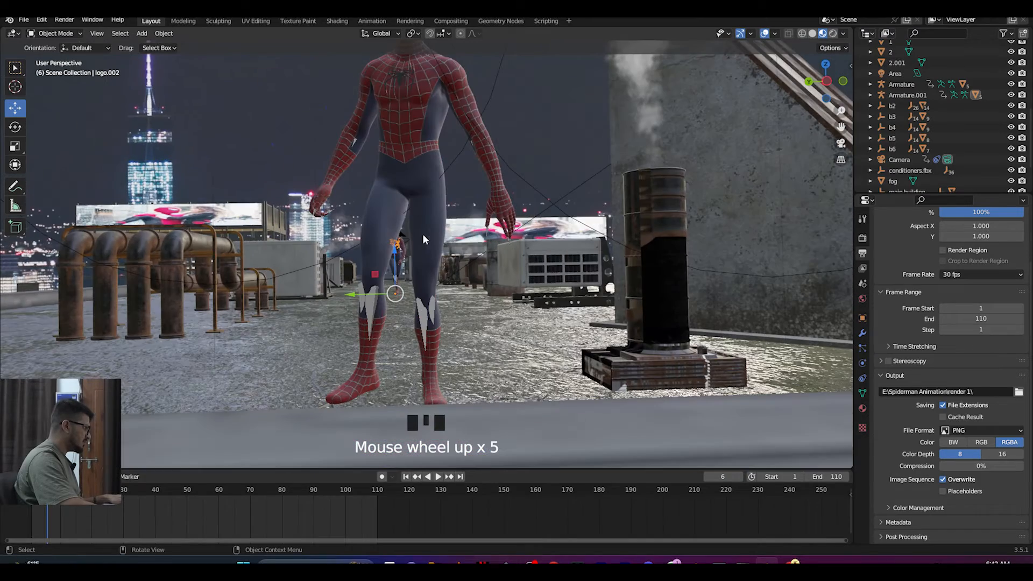
pyautogui.keyDown('shift'); pyautogui.click(398, 85); pyautogui.keyUp('shift')
pyautogui.hotkey('ctrl', 'l')
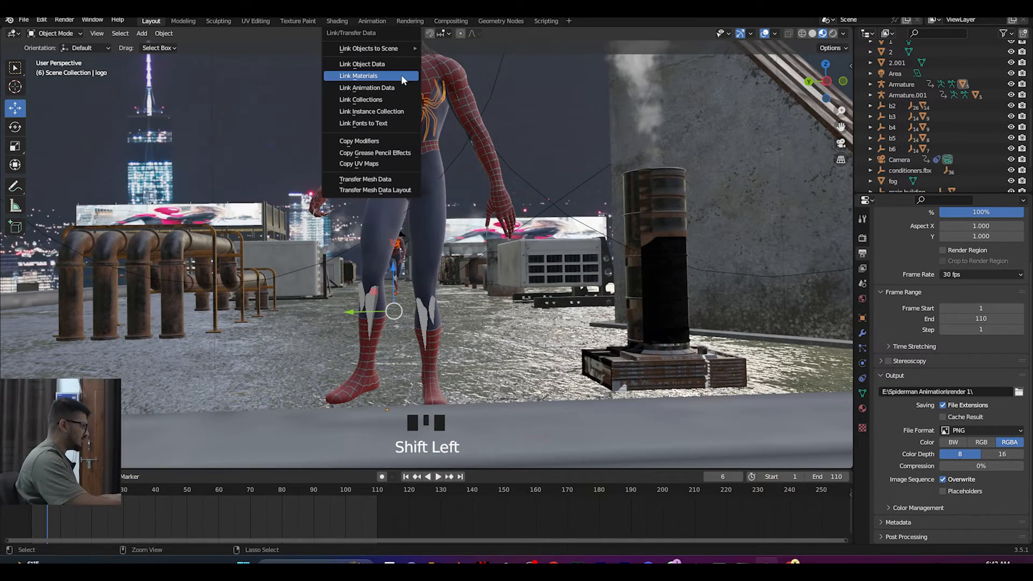
pyautogui.click(401, 75)
pyautogui.moveTo(402, 75); pyautogui.dragTo(244, 178, button='middle')
pyautogui.scroll(3, 443, 195)
pyautogui.scroll(4, 443, 198)
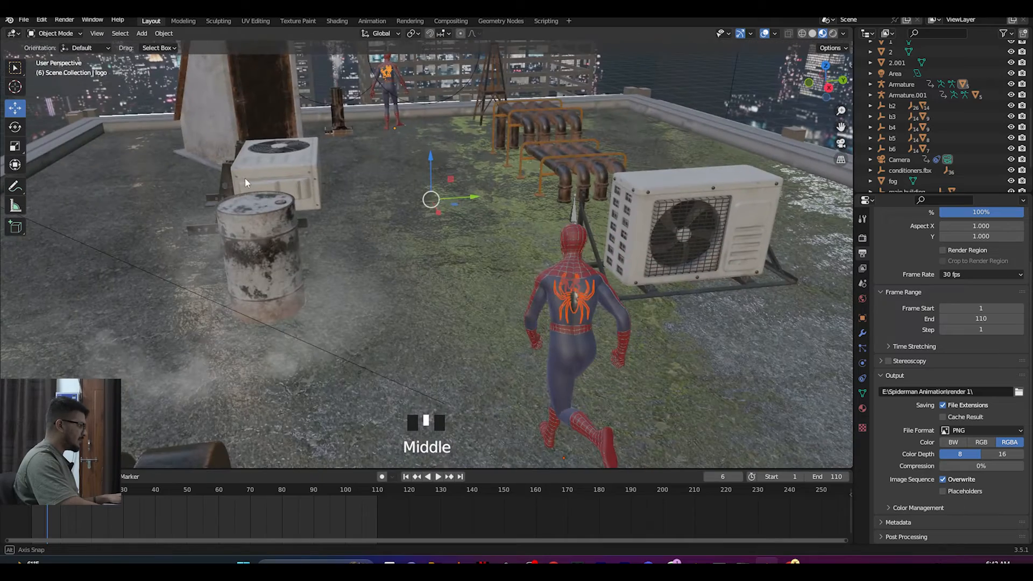
# Step: Save the scene, and save it again as a new file named "edit run" in the final files folder
pyautogui.hotkey('ctrl', 's')
pyautogui.scroll(-5, 400, 166)
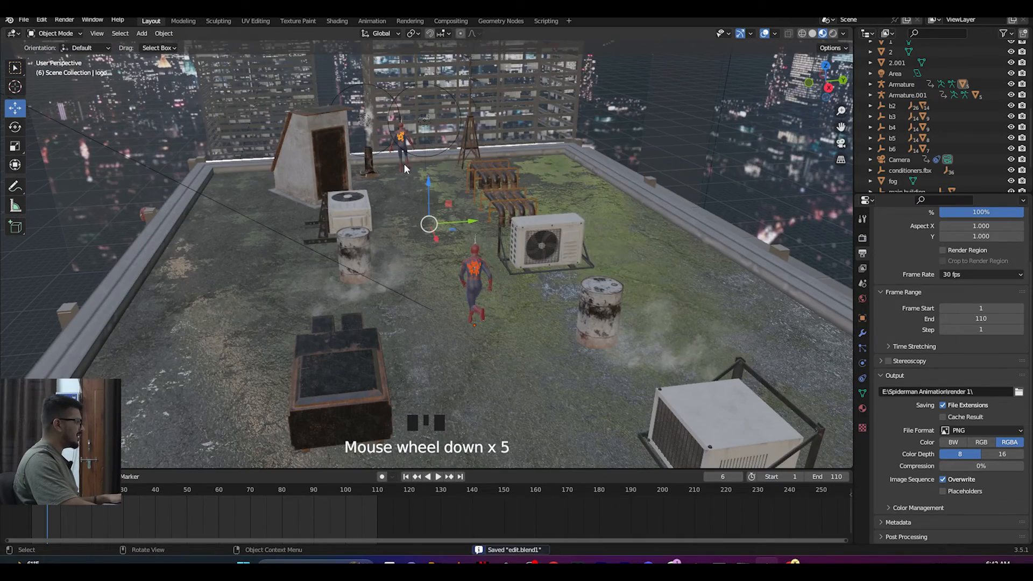
pyautogui.click(24, 20)
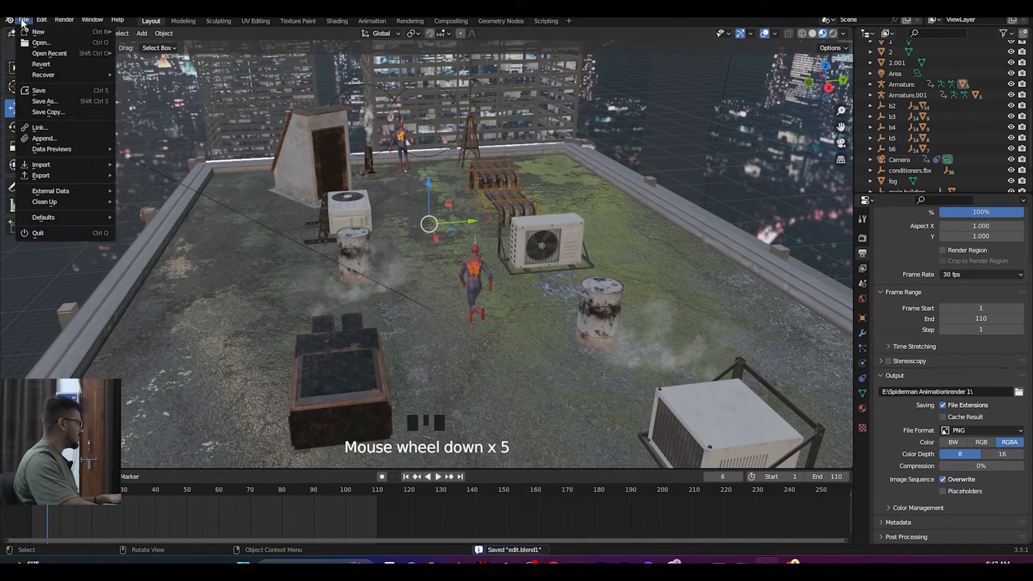
pyautogui.click(43, 104)
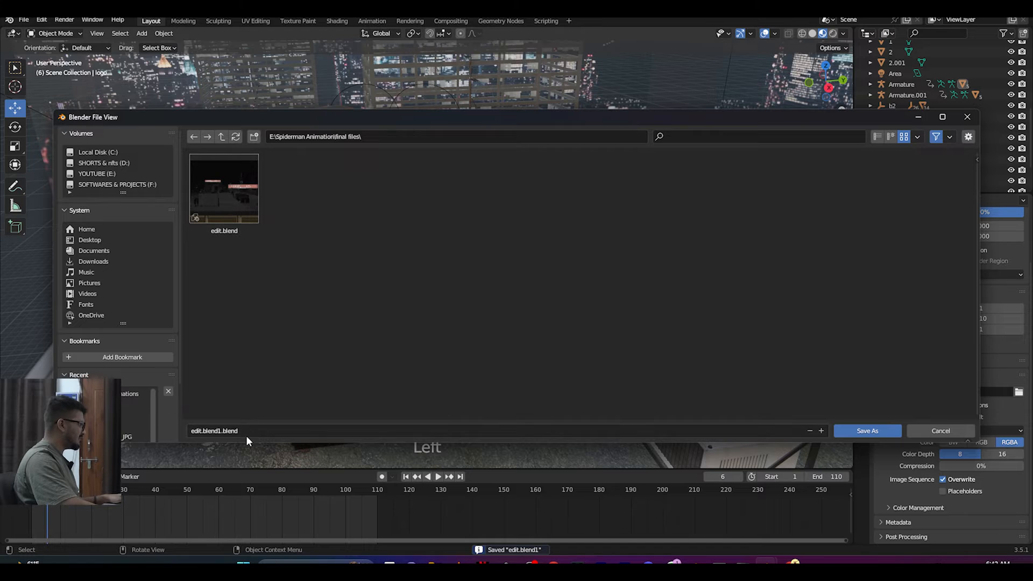
pyautogui.click(244, 429)
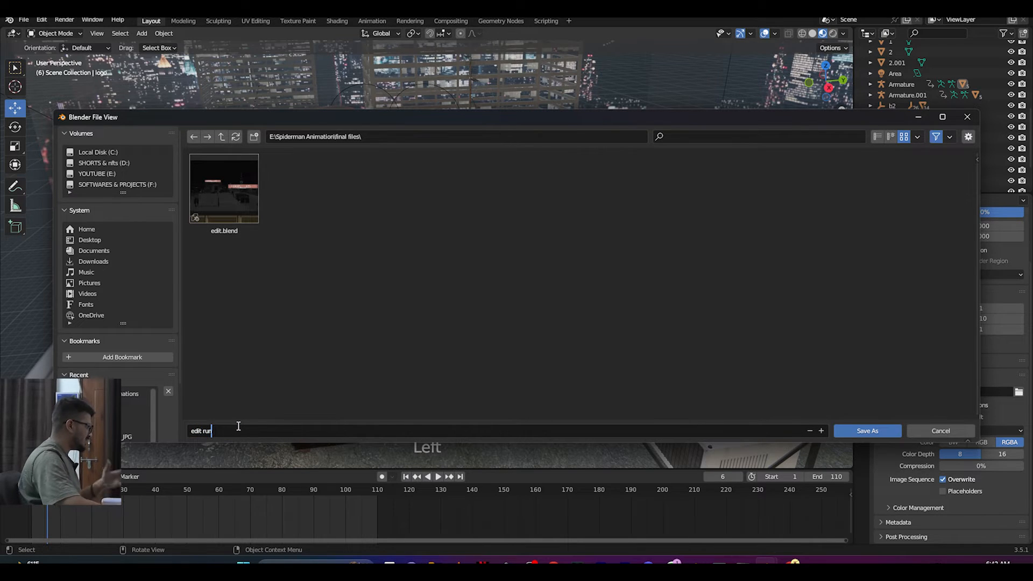
pyautogui.click(866, 430)
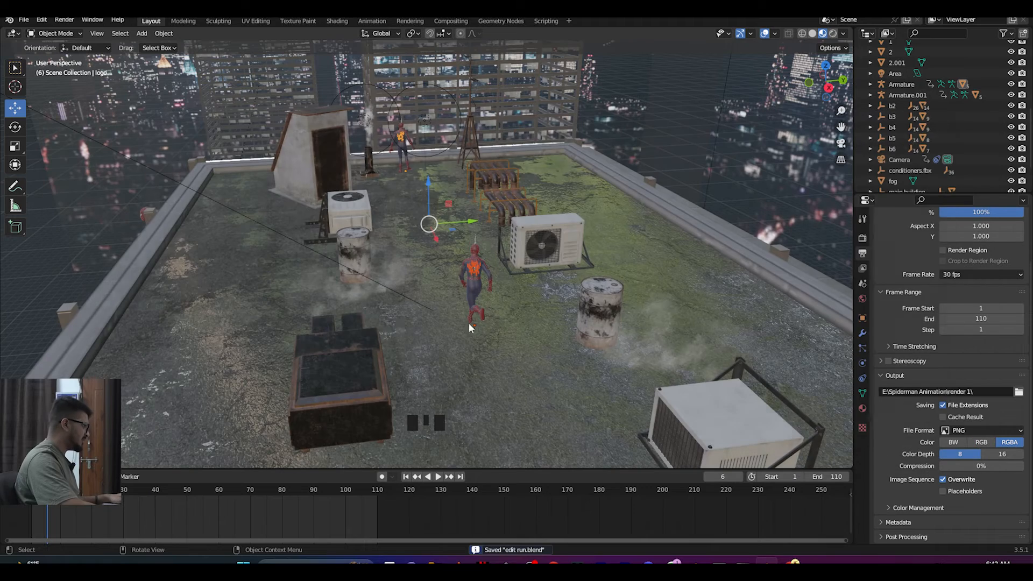
# Step: Delete the standing Spiderman's body and its Armature together with the eye, eye.001, logo and spiderman suit meshes
pyautogui.moveTo(408, 212); pyautogui.dragTo(382, 167, button='middle')
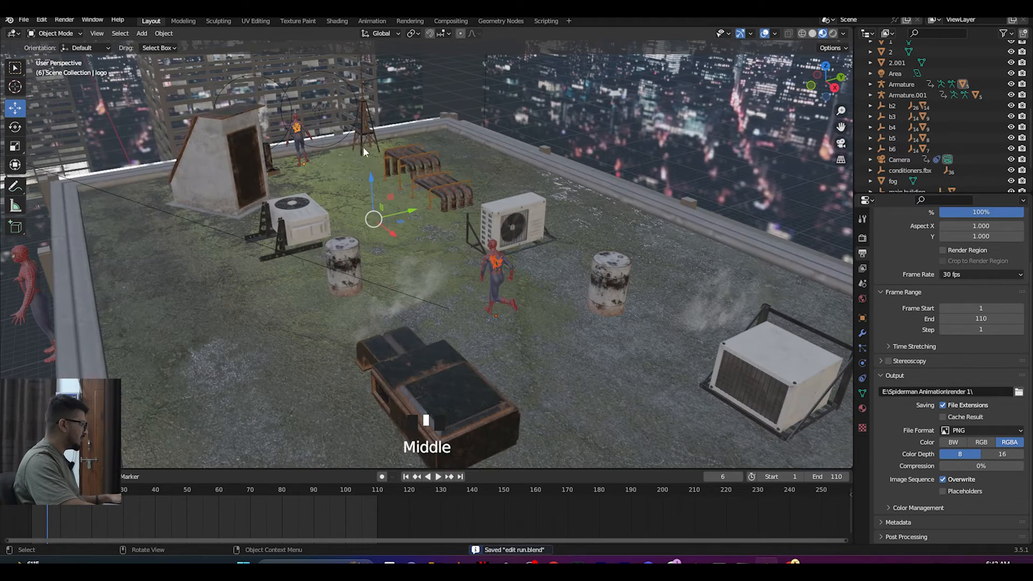
pyautogui.click(301, 153)
pyautogui.press('Delete')
pyautogui.click(297, 144)
pyautogui.press('Delete')
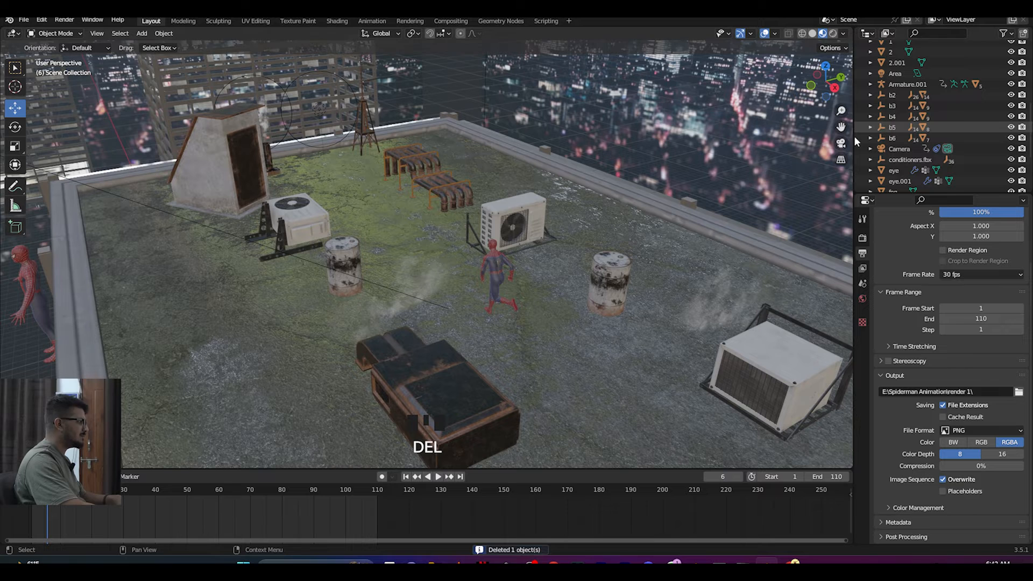
pyautogui.hotkey('ctrl', 'z')
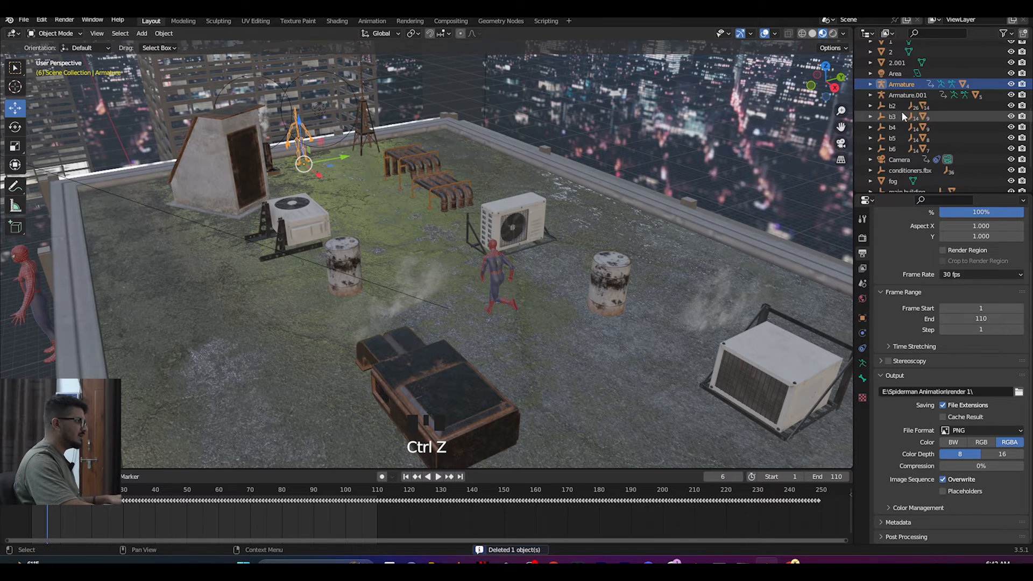
pyautogui.click(870, 84)
pyautogui.keyDown('shift'); pyautogui.click(909, 160); pyautogui.keyUp('shift')
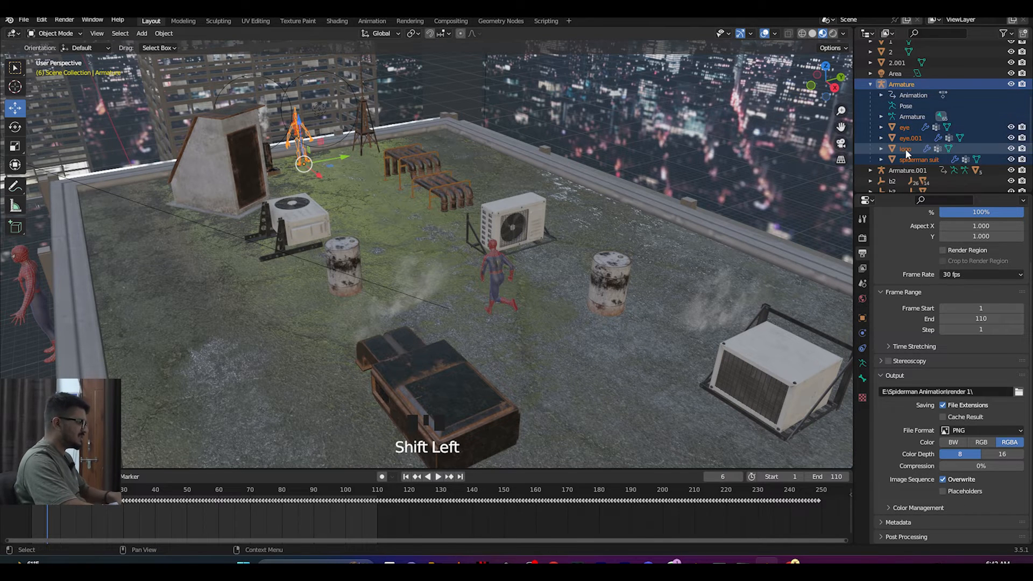
pyautogui.press('Delete')
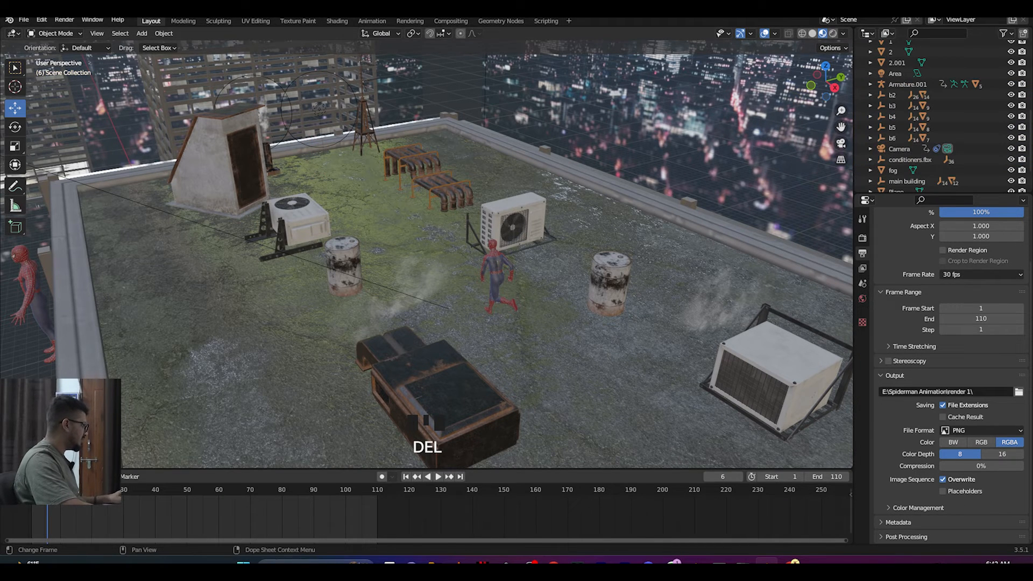
# Step: Play the animation from near the start of the timeline to check how long the run lasts
pyautogui.click(35, 488)
pyautogui.press('space')
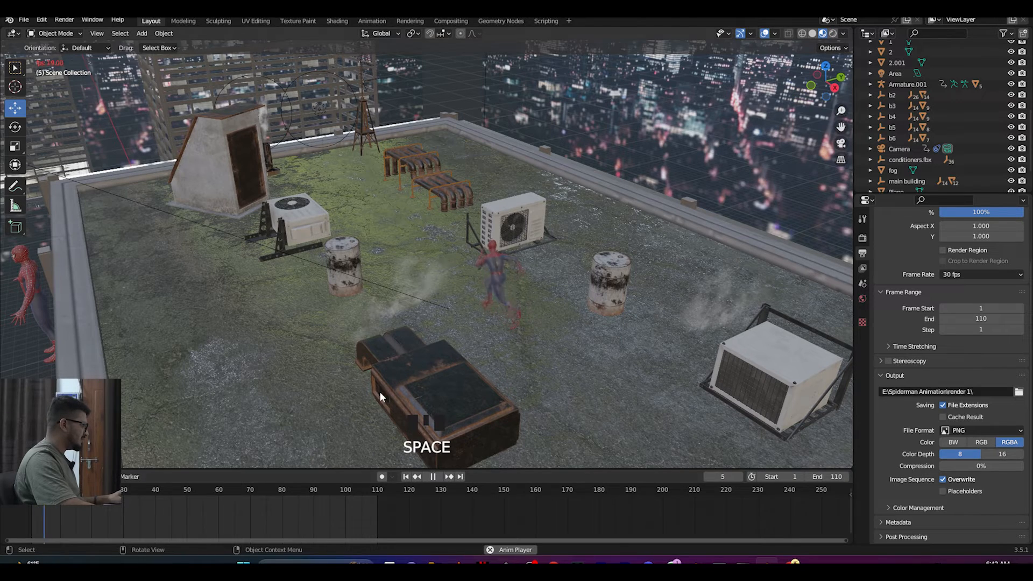
pyautogui.press('space')
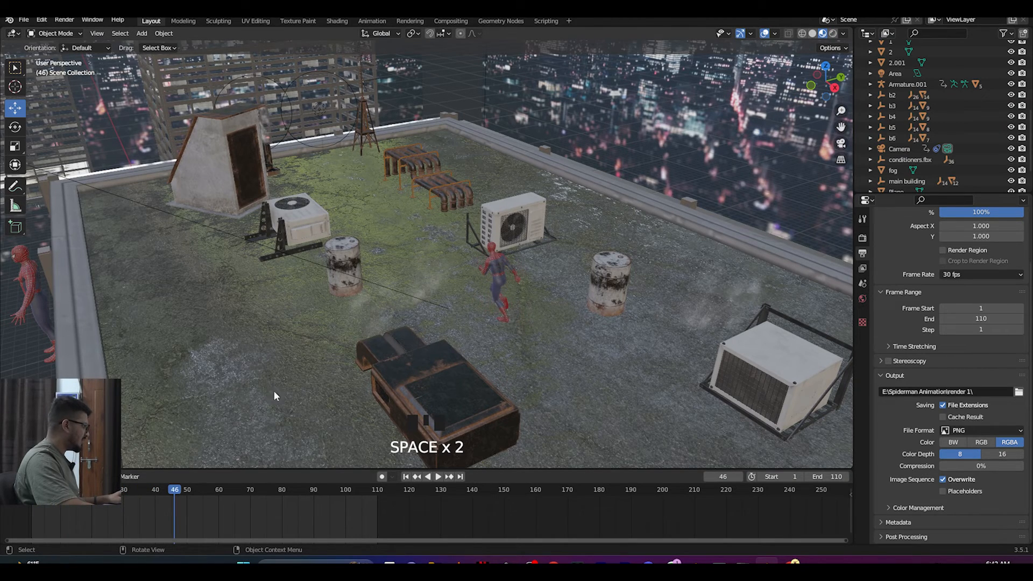
# Step: Copy all keyframes of the running armature and paste them at frame 33 to repeat the run cycle
pyautogui.click(45, 505)
pyautogui.scroll(5, 446, 289)
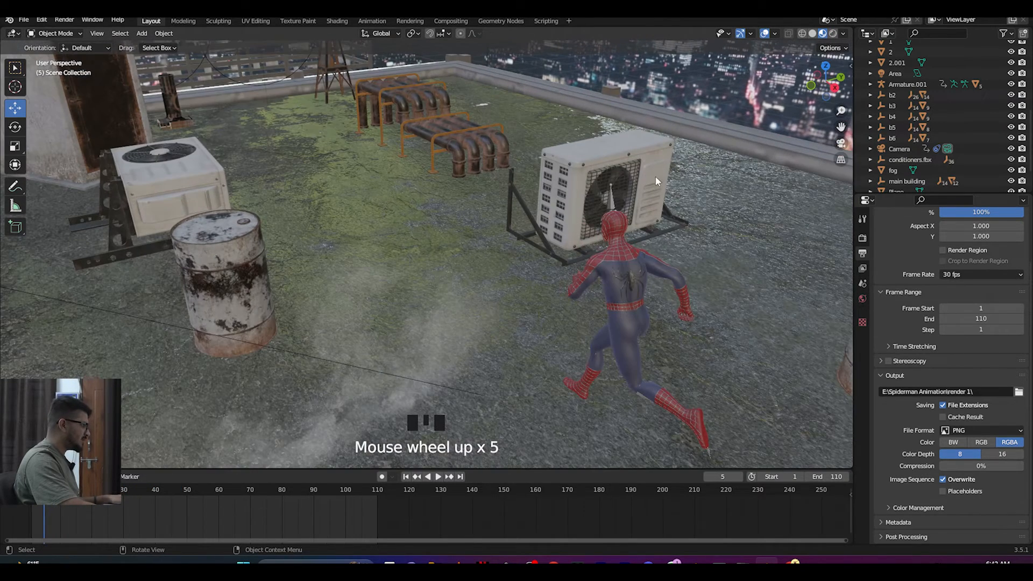
pyautogui.click(612, 203)
pyautogui.click(130, 502)
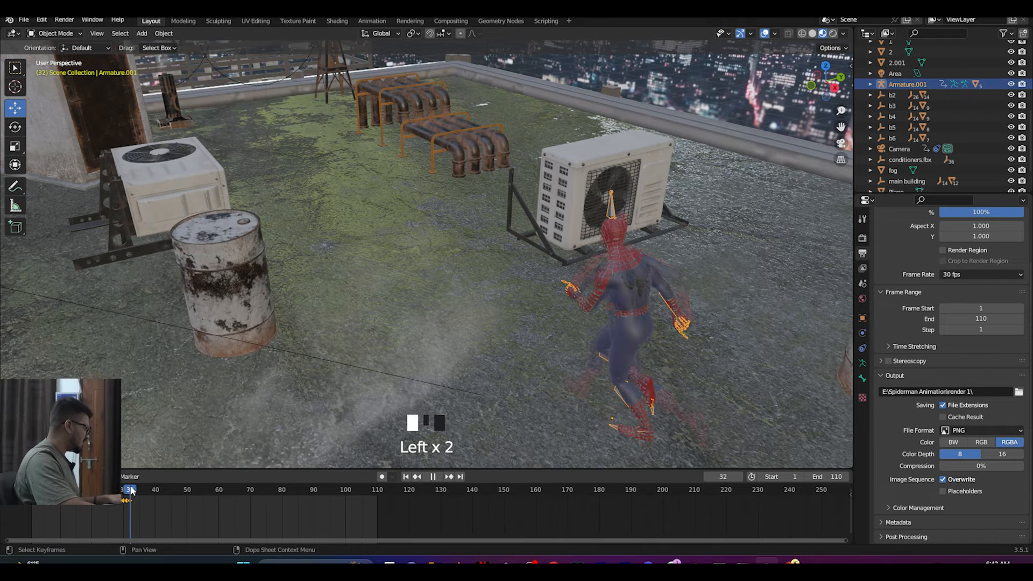
pyautogui.press('Right')
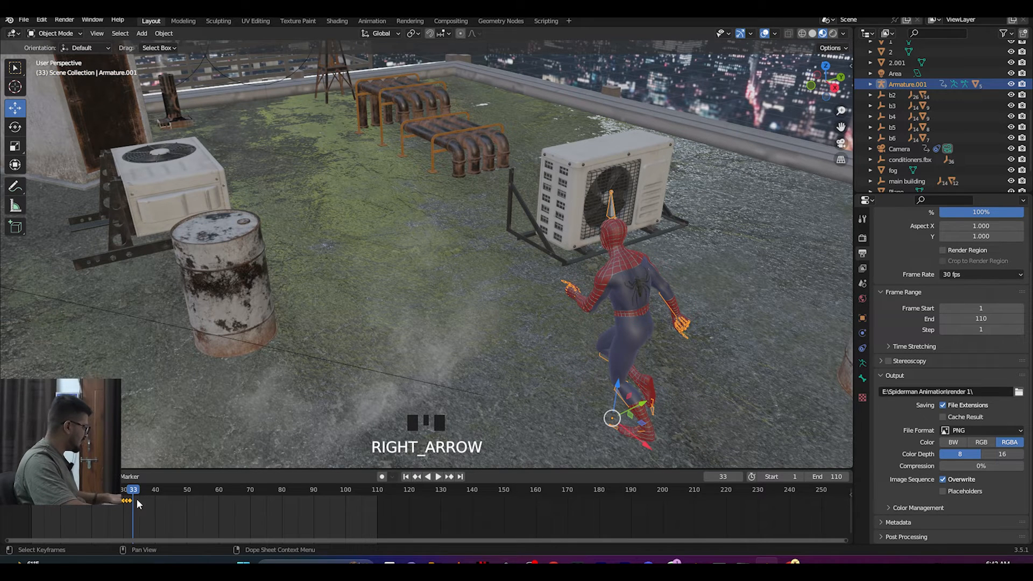
pyautogui.click(96, 514)
pyautogui.press('a')
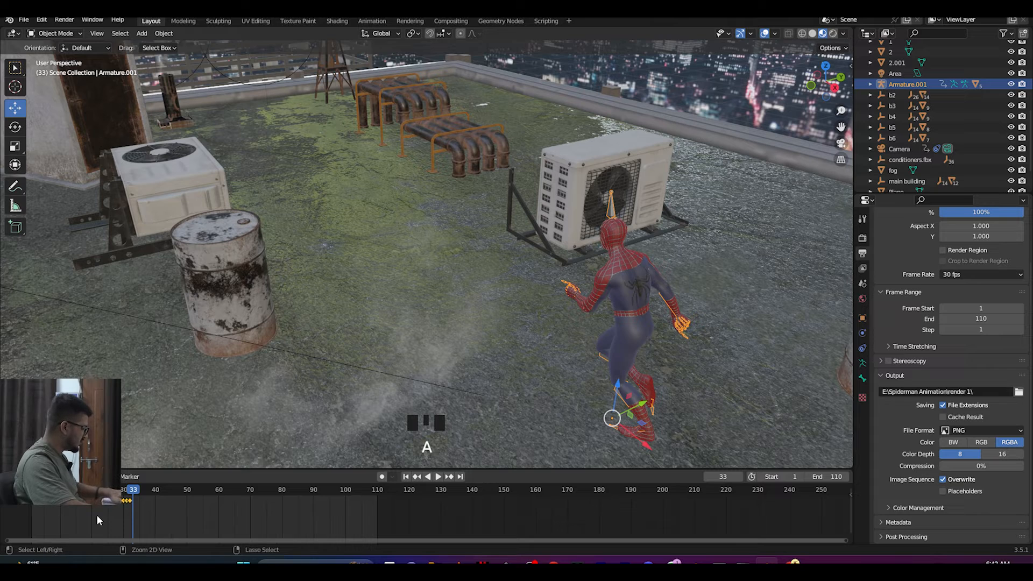
pyautogui.hotkey('ctrl', 'v')
# Step: Copy the doubled set of run keyframes and paste it at frame 65
pyautogui.moveTo(129, 503); pyautogui.dragTo(231, 507)
pyautogui.press('Right')
pyautogui.press('a')
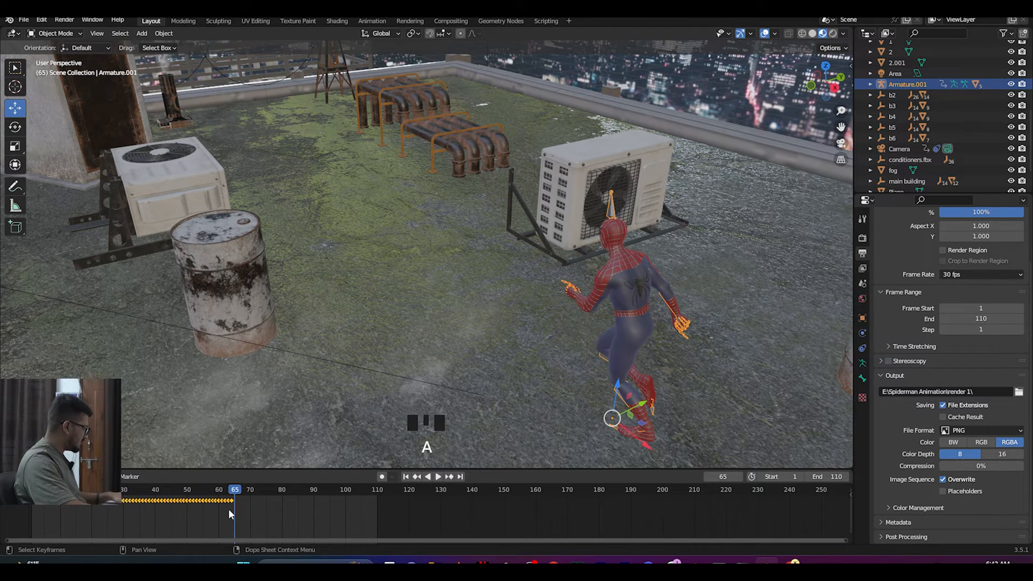
pyautogui.hotkey('ctrl', 'c')
pyautogui.hotkey('ctrl', 'v')
# Step: Play back the extended run animation and return the timeline to frame 1
pyautogui.click(232, 511)
pyautogui.moveTo(234, 492); pyautogui.dragTo(118, 503)
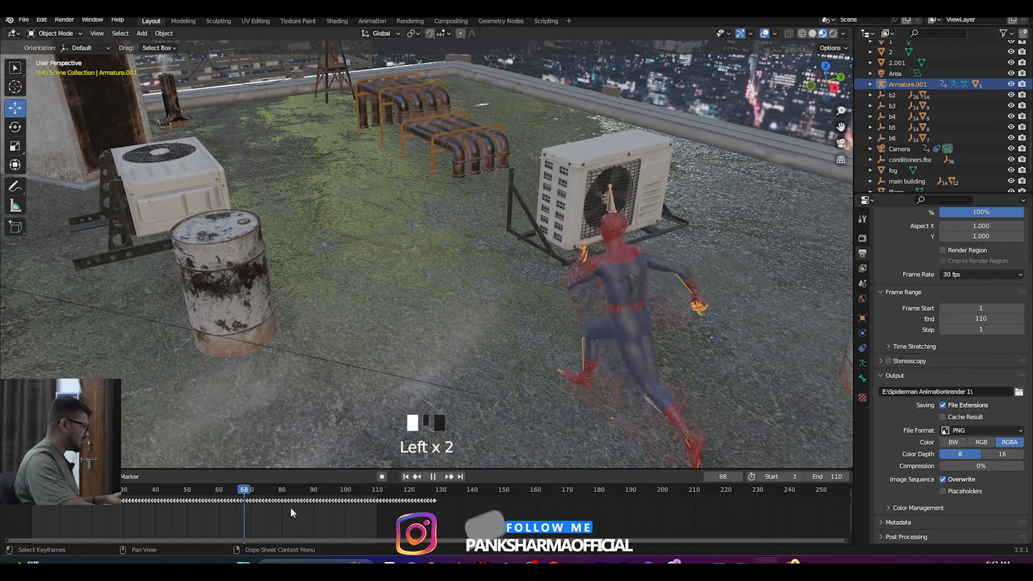
pyautogui.press('space')
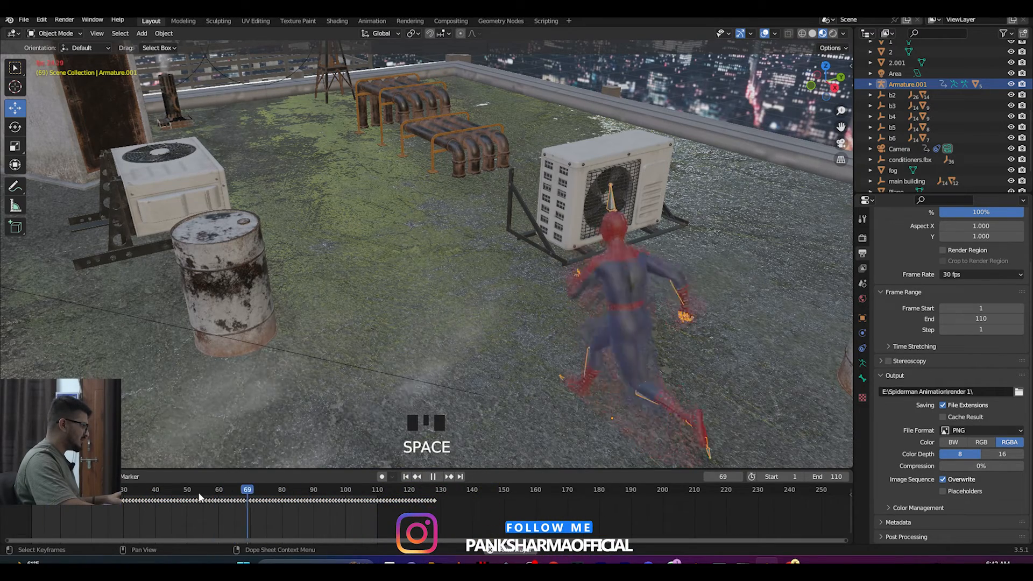
pyautogui.press('space')
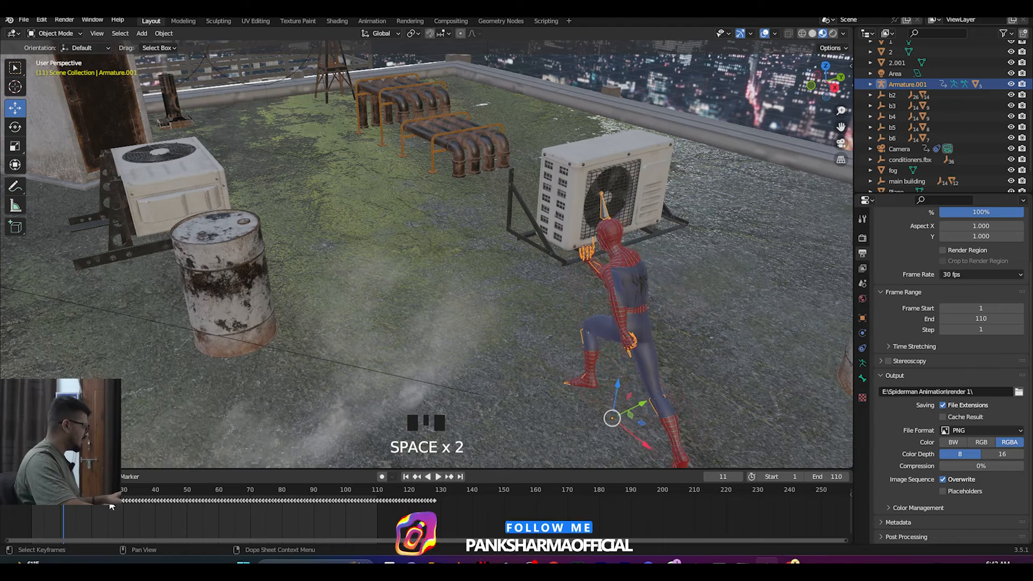
pyautogui.hotkey('shift', 'Left')
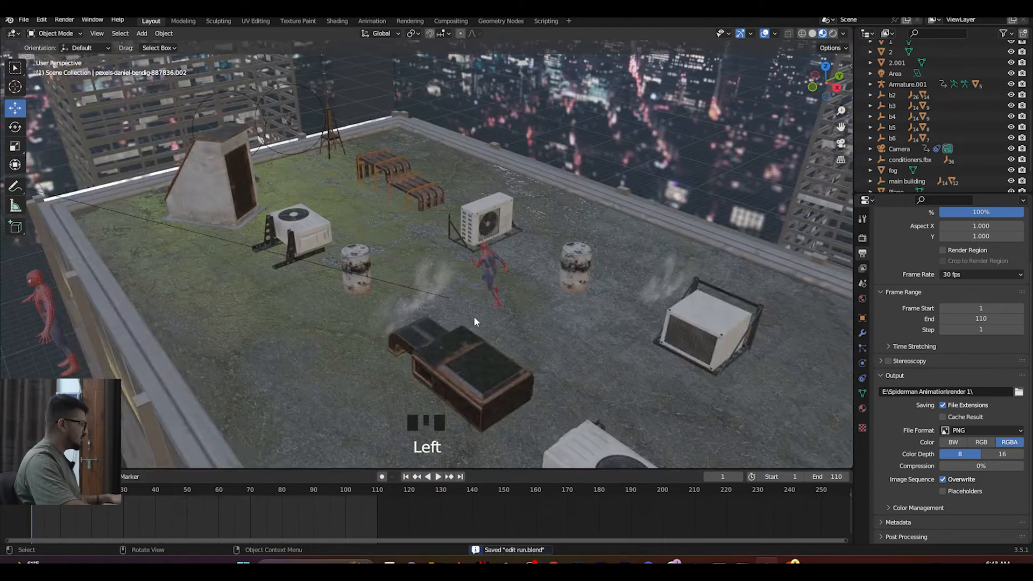
# Step: Add a cube-shaped empty to the scene
pyautogui.scroll(3, 474, 315)
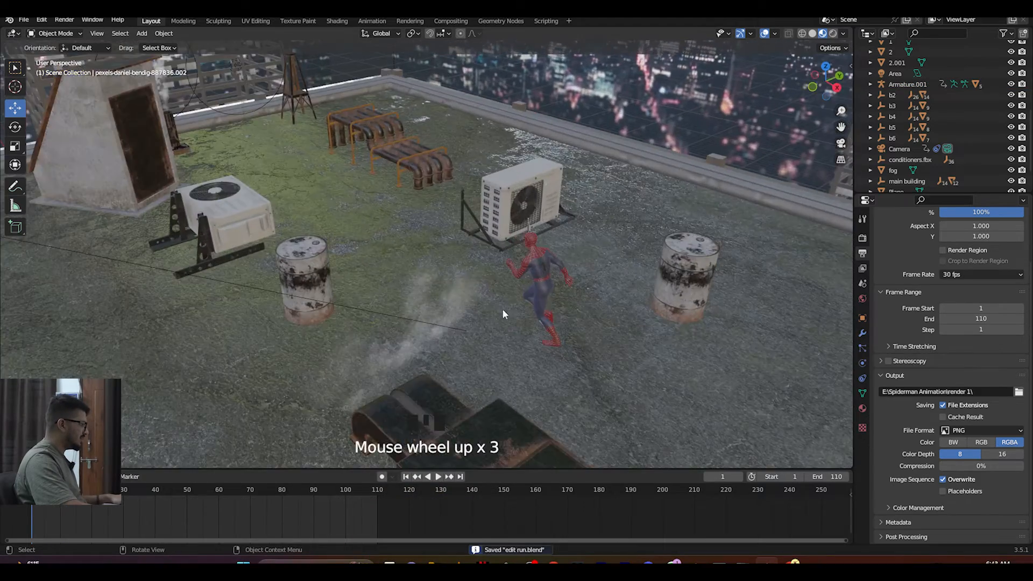
pyautogui.moveTo(489, 312); pyautogui.dragTo(531, 292, button='middle')
pyautogui.scroll(-2, 650, 295)
pyautogui.moveTo(631, 300); pyautogui.dragTo(579, 305, button='middle')
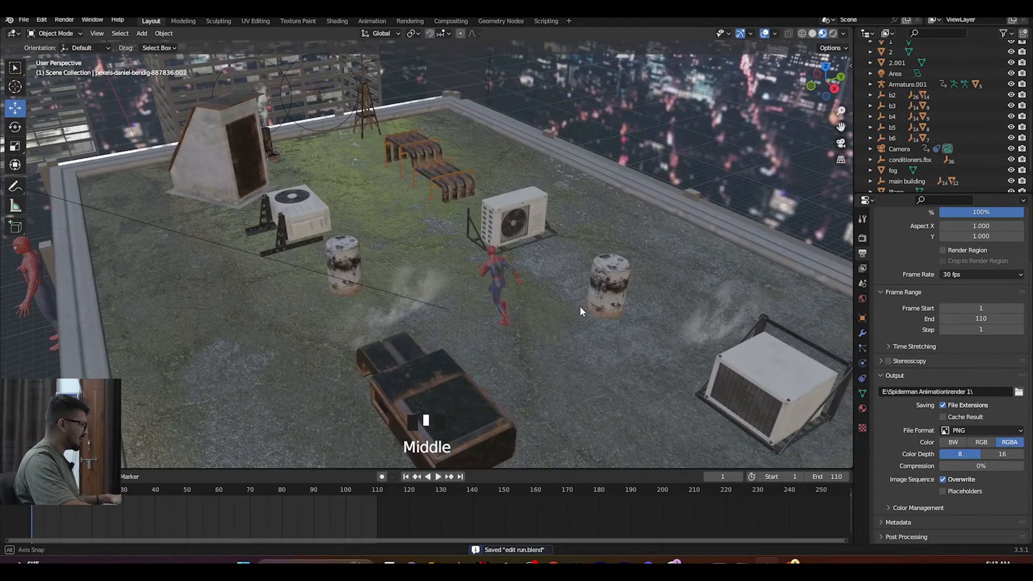
pyautogui.hotkey('shift', 'a')
pyautogui.moveTo(498, 311)
pyautogui.moveTo(475, 414)
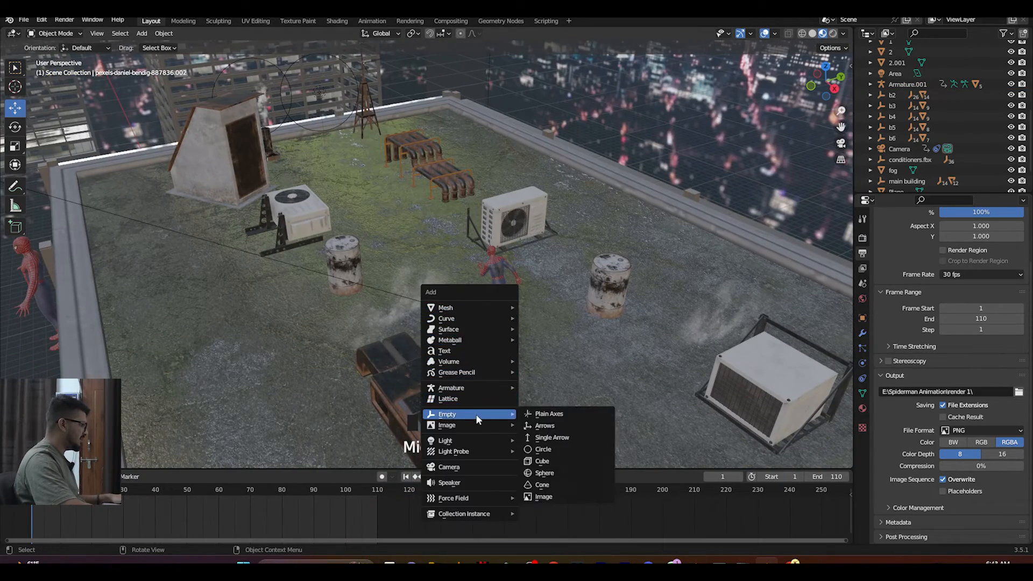
pyautogui.click(544, 461)
pyautogui.scroll(-13, 463, 360)
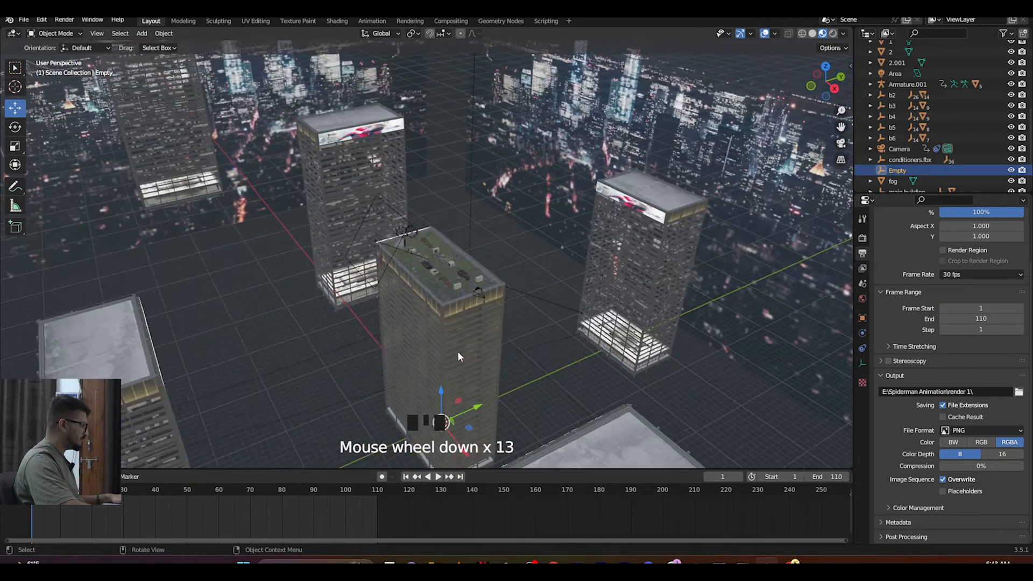
# Step: Move the cube empty up onto the rooftop and align it from above with the running character
pyautogui.moveTo(457, 351); pyautogui.dragTo(467, 343, button='middle')
pyautogui.moveTo(444, 401); pyautogui.dragTo(508, 218)
pyautogui.scroll(10, 458, 255)
pyautogui.press('KP_7')
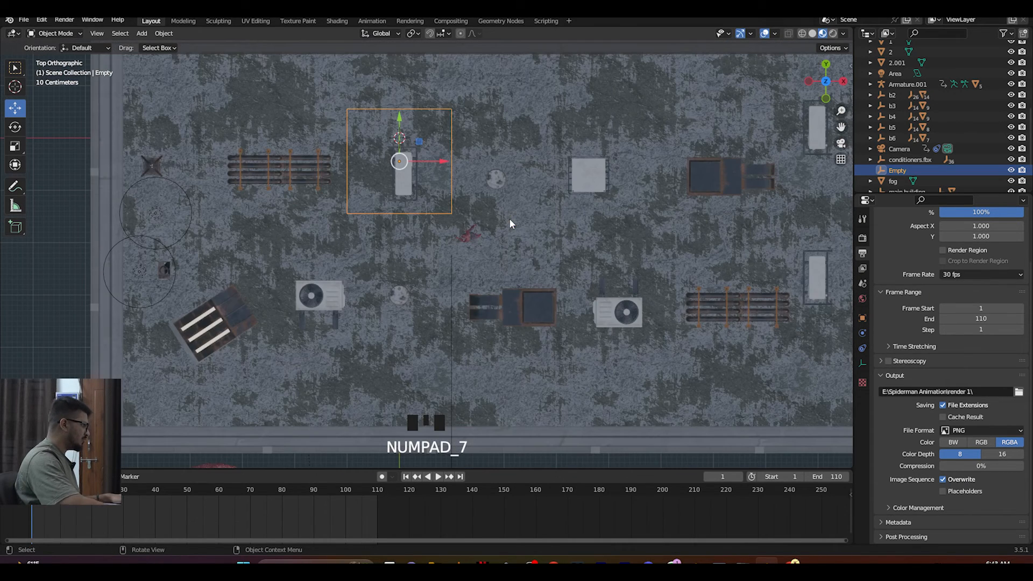
pyautogui.moveTo(396, 122); pyautogui.dragTo(397, 190)
pyautogui.moveTo(434, 237); pyautogui.dragTo(505, 237)
pyautogui.moveTo(468, 194); pyautogui.dragTo(470, 199)
pyautogui.scroll(4, 486, 234)
pyautogui.moveTo(486, 234); pyautogui.dragTo(538, 245, button='middle')
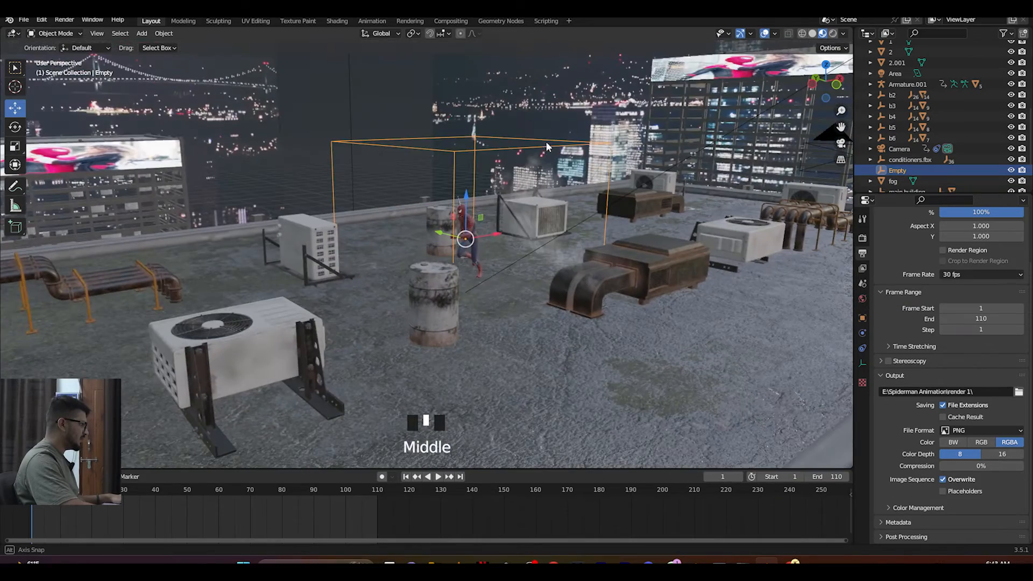
# Step: Scale the empty down to roughly the character's size and raise it so it encloses the running Spiderman
pyautogui.press('s')
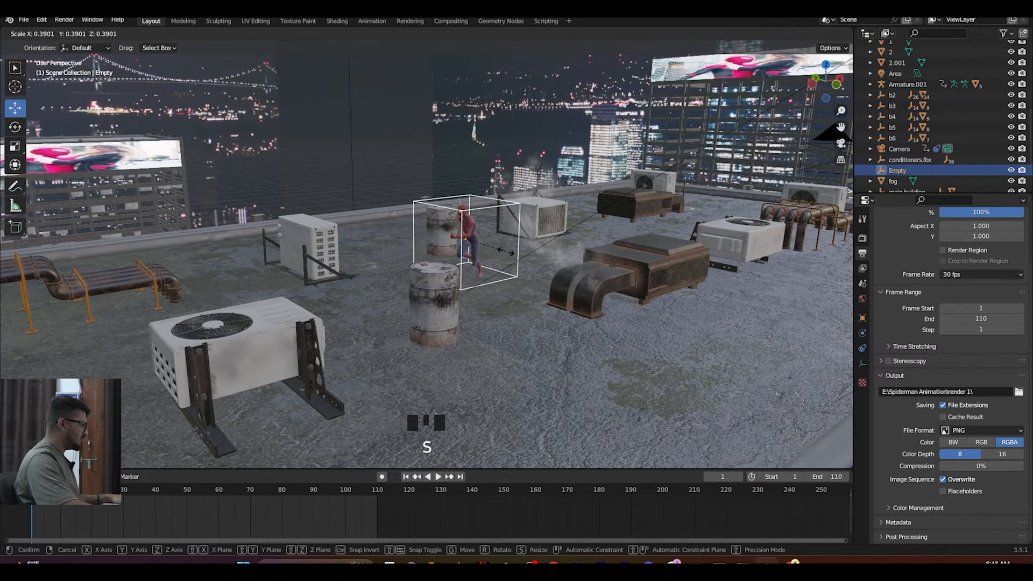
pyautogui.click(517, 249)
pyautogui.scroll(2, 516, 249)
pyautogui.moveTo(516, 249); pyautogui.dragTo(518, 231, button='middle')
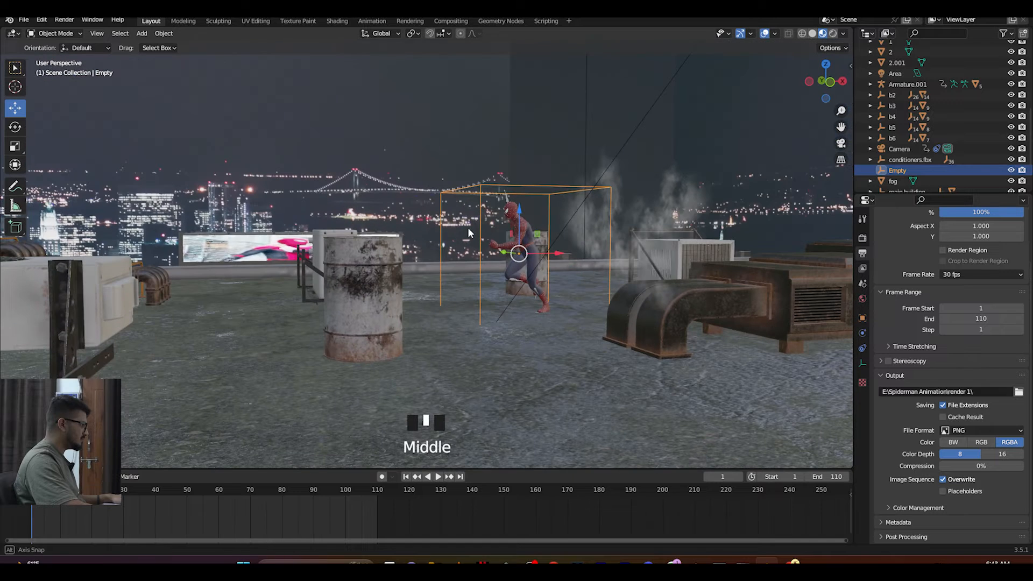
pyautogui.moveTo(519, 208); pyautogui.dragTo(518, 205)
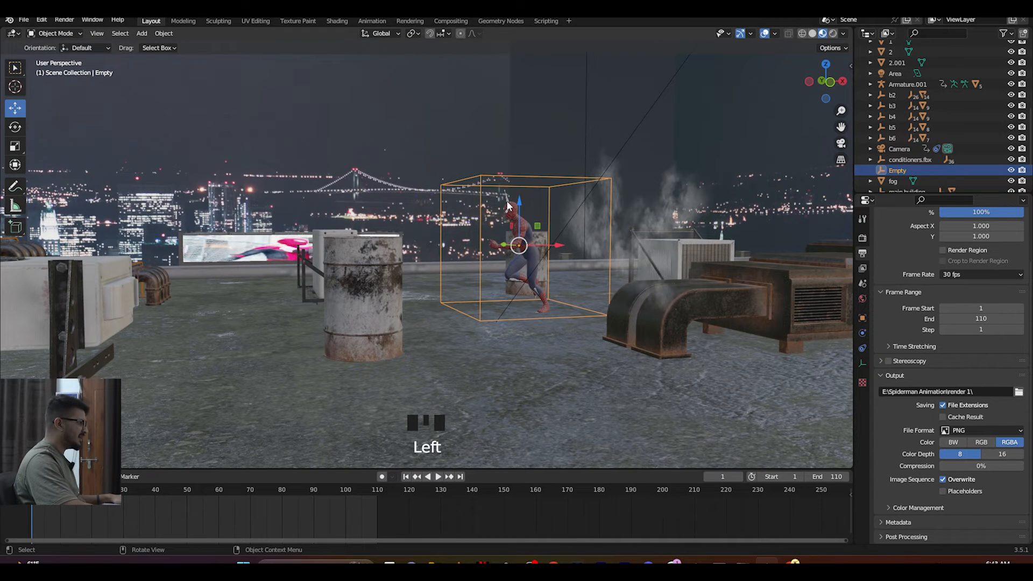
pyautogui.click(507, 206)
# Step: Parent the running armature Armature.001 and its body, eye, logo and suit meshes to the empty with Object (Keep Transform)
pyautogui.click(869, 84)
pyautogui.click(908, 84)
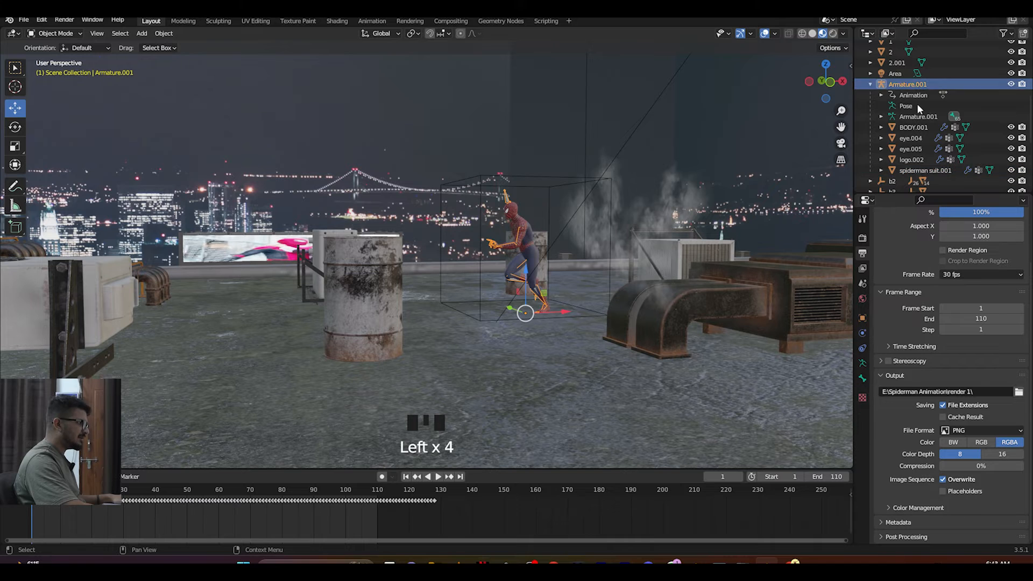
pyautogui.keyDown('shift'); pyautogui.click(909, 170); pyautogui.keyUp('shift')
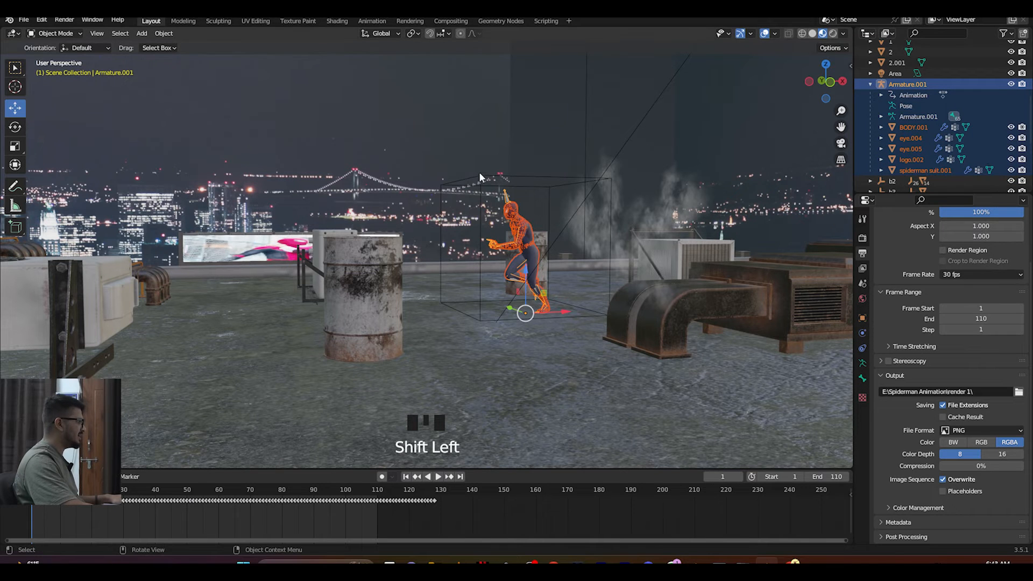
pyautogui.moveTo(466, 184)
pyautogui.mouseDown(button='middle')
pyautogui.moveTo(466, 195)
pyautogui.moveTo(472, 179)
pyautogui.mouseUp(button='middle')
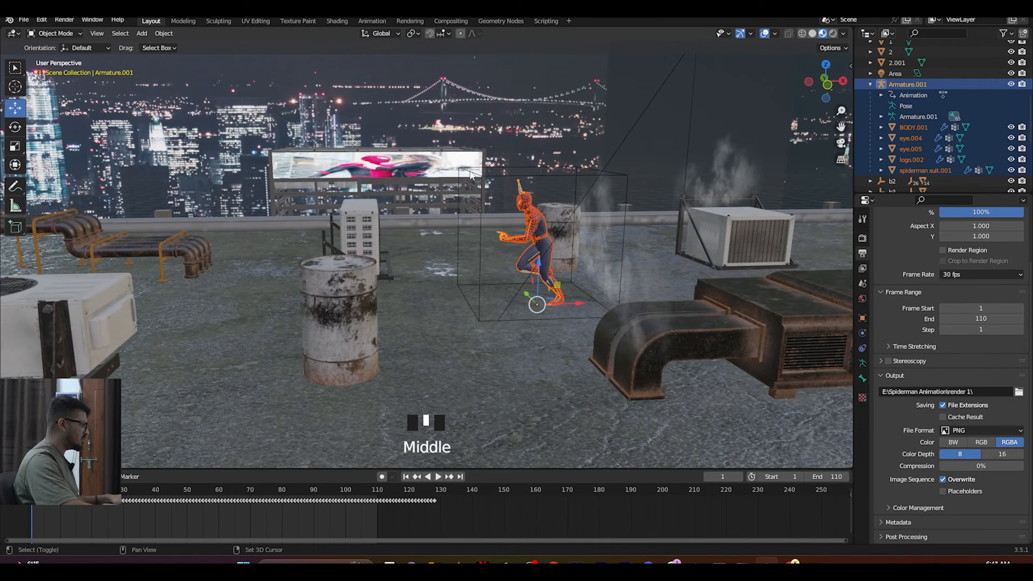
pyautogui.keyDown('shift'); pyautogui.click(471, 174); pyautogui.keyUp('shift')
pyautogui.hotkey('ctrl', 'p')
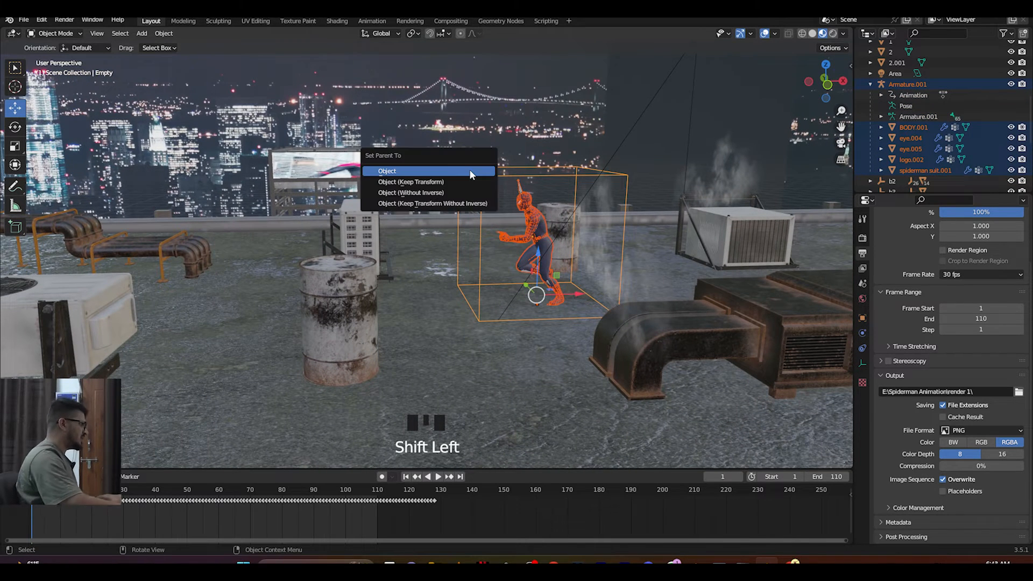
pyautogui.click(433, 183)
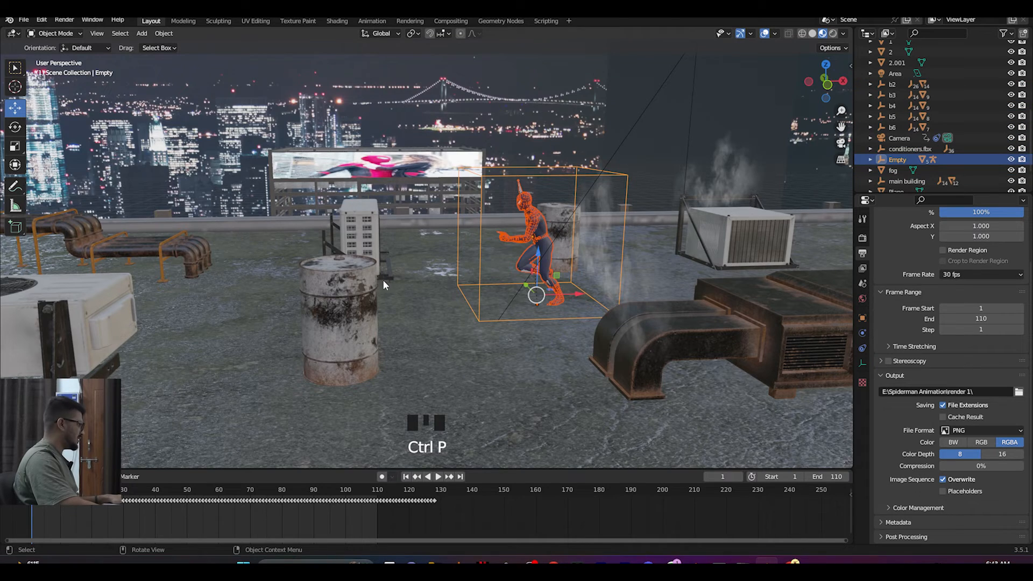
# Step: Move the empty with the parented character to the far end of the roof behind the runner
pyautogui.scroll(-4, 578, 283)
pyautogui.moveTo(581, 276); pyautogui.dragTo(569, 294, button='middle')
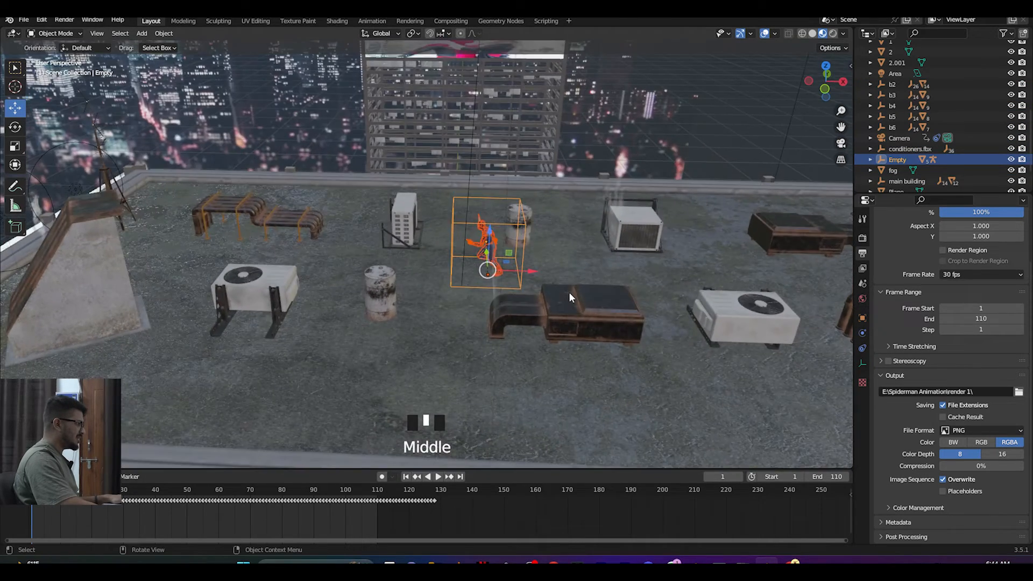
pyautogui.scroll(-3, 526, 275)
pyautogui.moveTo(505, 264); pyautogui.dragTo(778, 270)
pyautogui.click(664, 180)
pyautogui.click(723, 241)
pyautogui.moveTo(723, 241); pyautogui.dragTo(645, 285, button='middle')
# Step: Play back the run at its new starting place and return the timeline to frame 1
pyautogui.press('space')
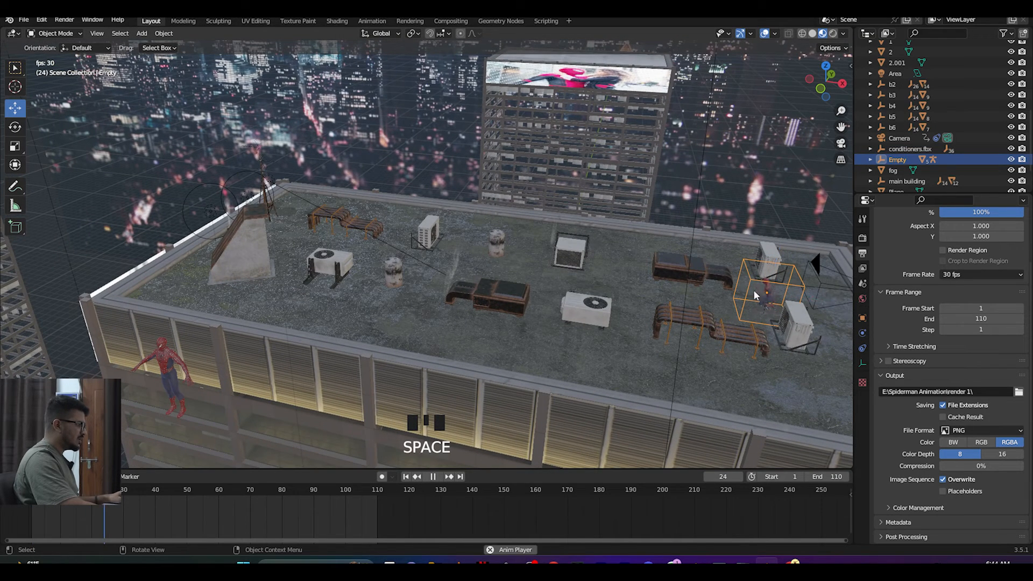
pyautogui.press('space')
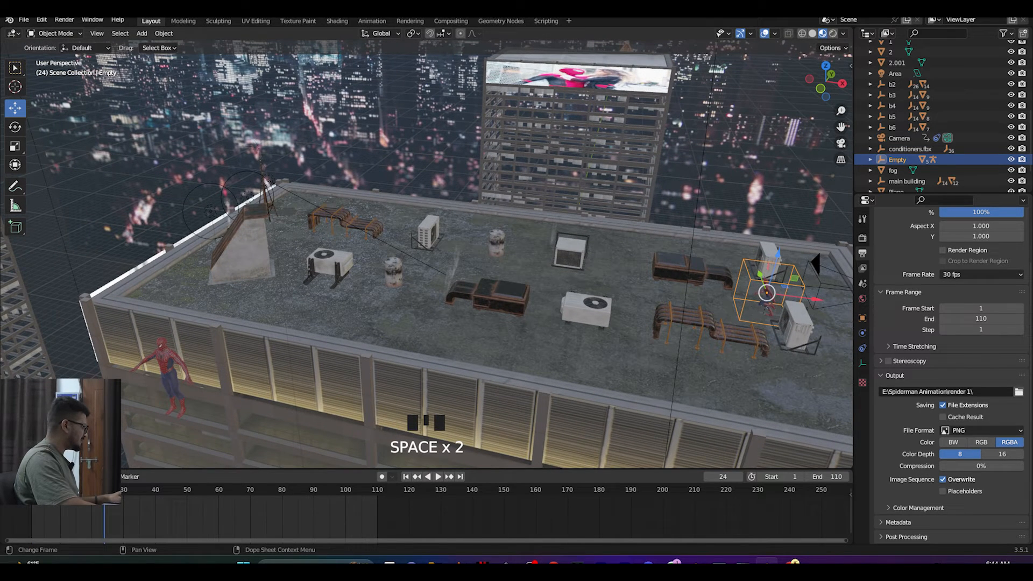
pyautogui.click(32, 519)
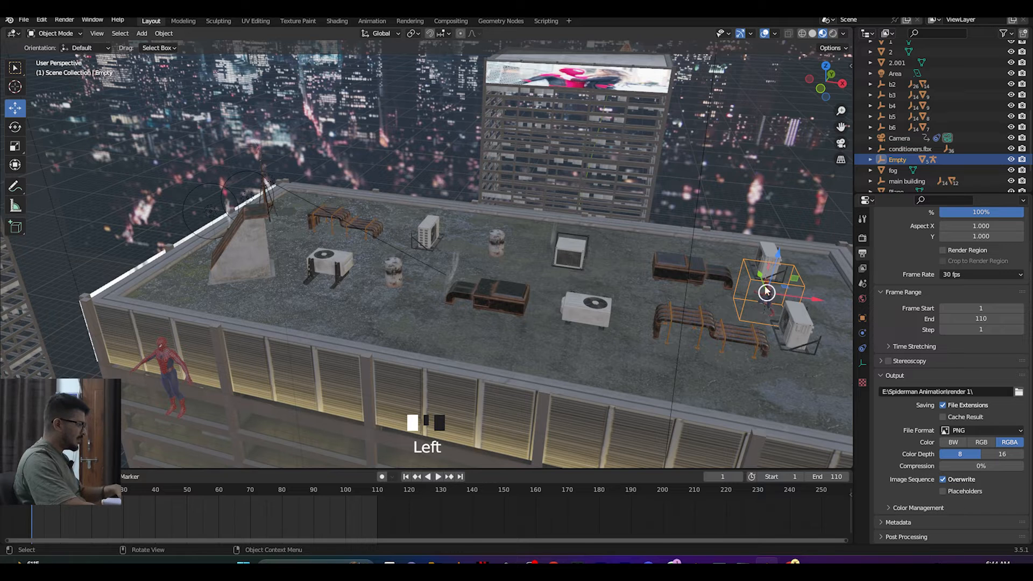
# Step: Shift the empty slightly in the running direction and insert a Location, Rotation & Scale keyframe at frame 1
pyautogui.moveTo(757, 290); pyautogui.dragTo(744, 278)
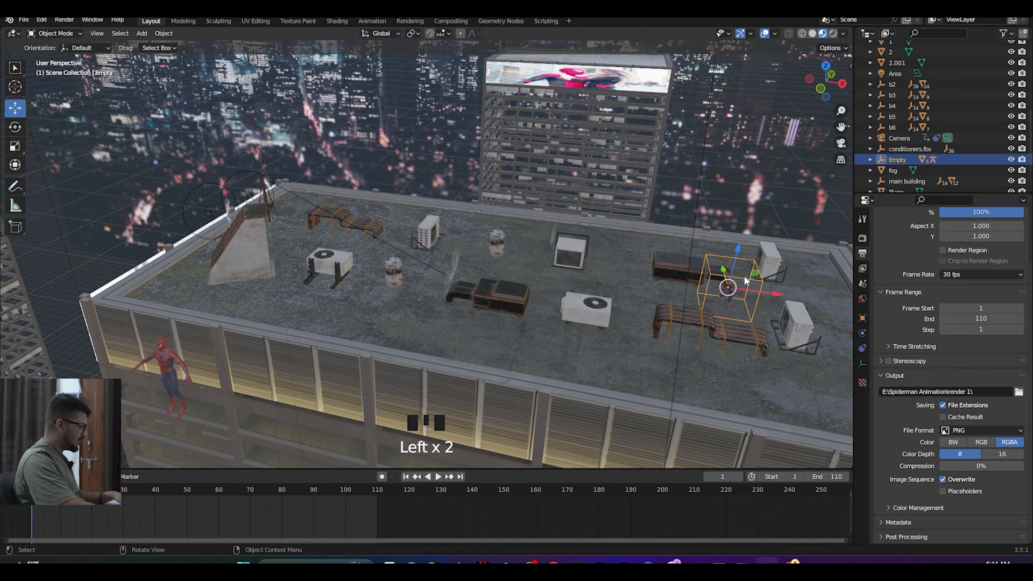
pyautogui.press('i')
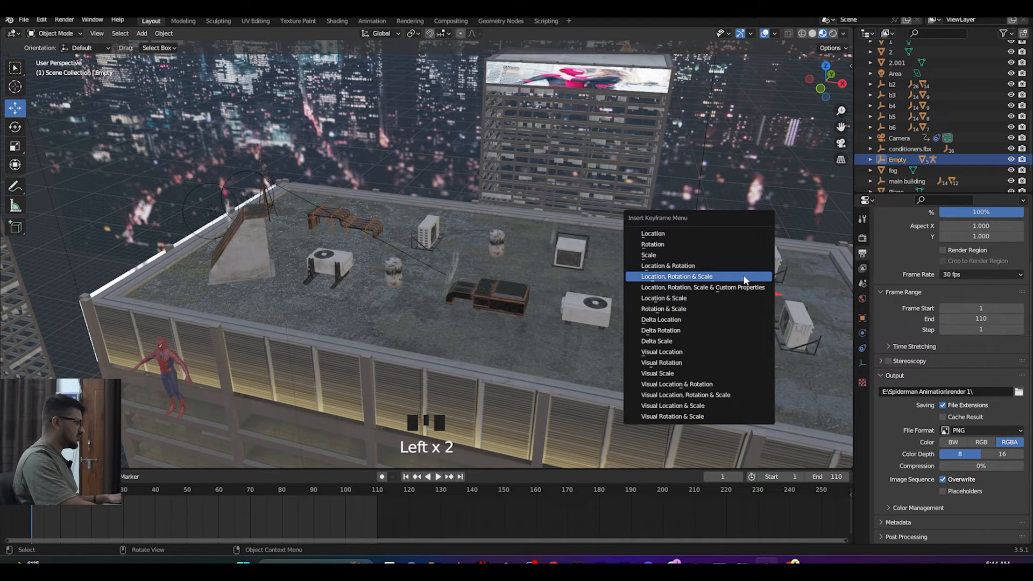
pyautogui.click(743, 276)
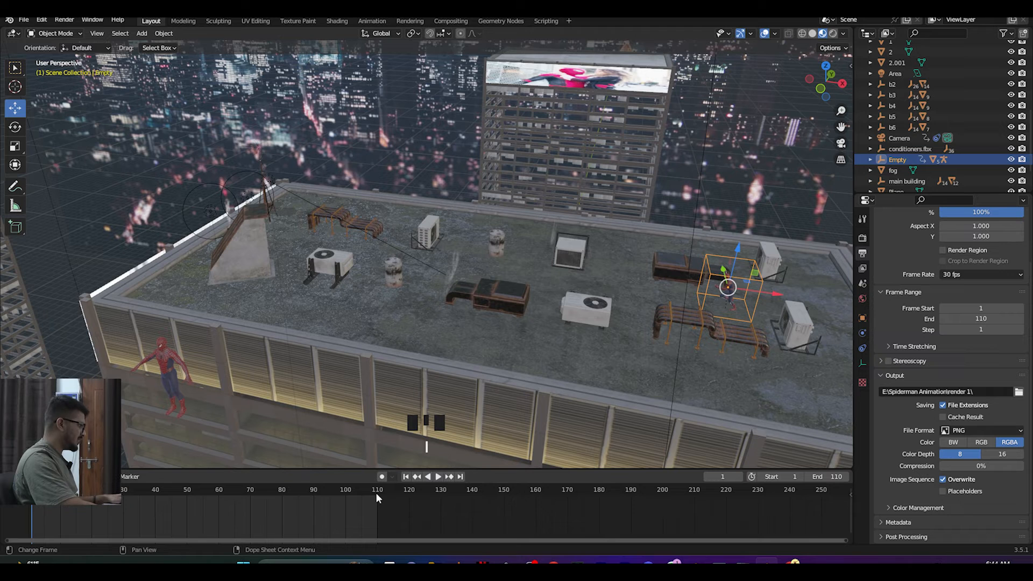
# Step: At frame 110, move the empty along X to the opposite end of the roof and insert a Location, Rotation & Scale keyframe
pyautogui.click(375, 492)
pyautogui.moveTo(781, 295); pyautogui.dragTo(338, 271)
pyautogui.press('i')
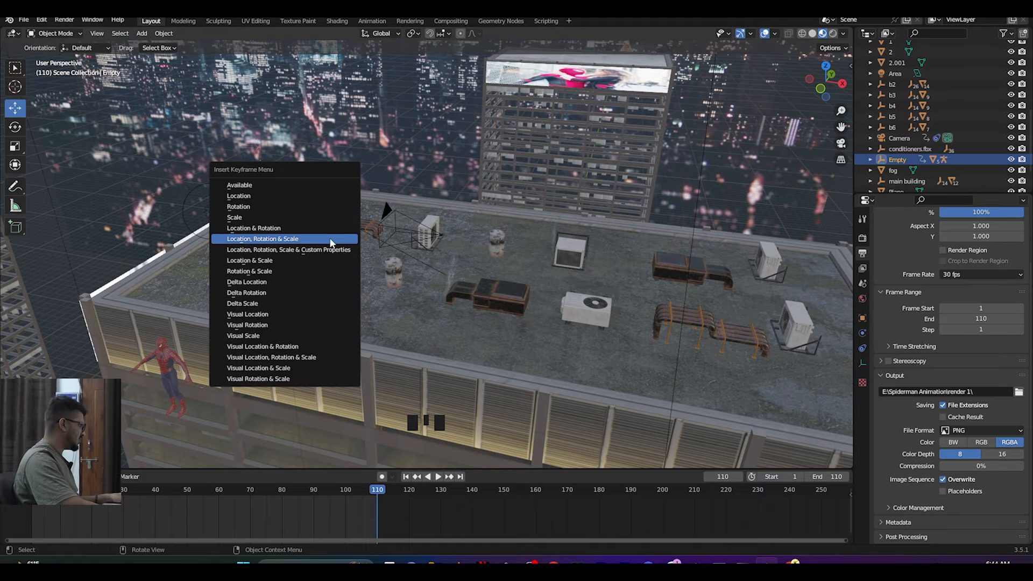
pyautogui.click(330, 239)
# Step: Return to frame 1 and set the empty's keyframe interpolation to Linear
pyautogui.click(438, 477)
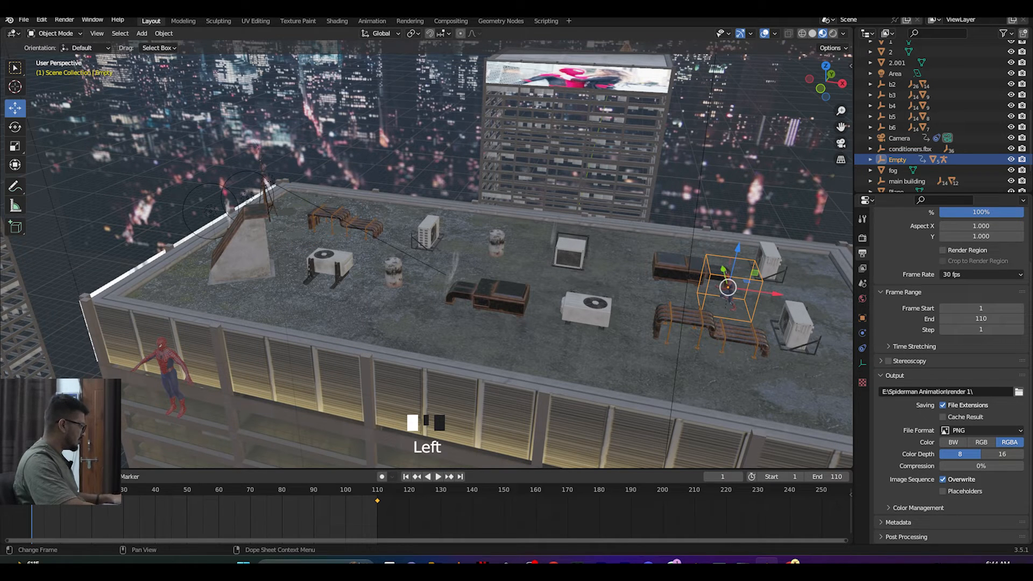
pyautogui.press('t')
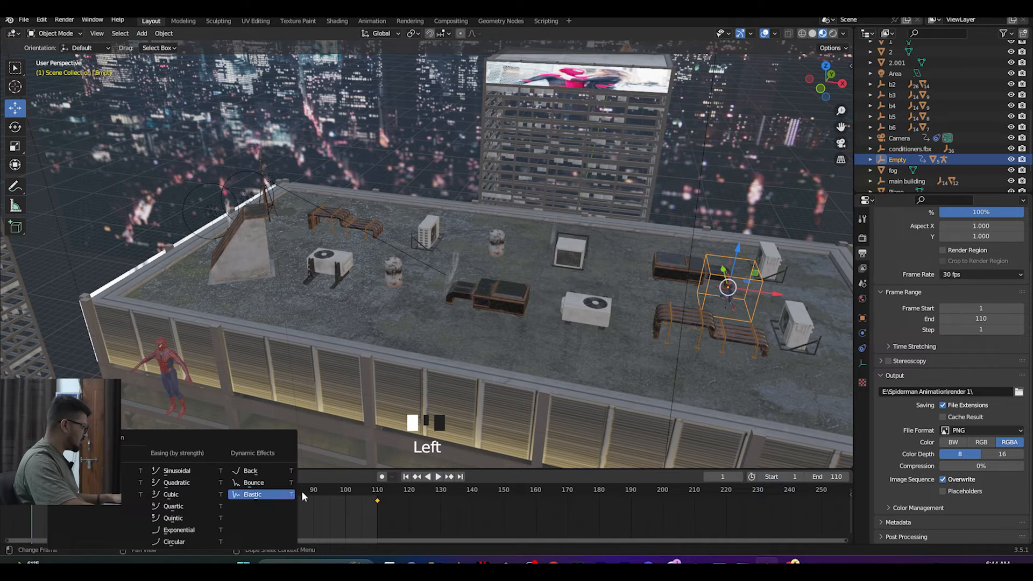
pyautogui.click(129, 482)
# Step: Play back the character running across the roof up close and return to frame 1
pyautogui.press('space')
pyautogui.press('space')
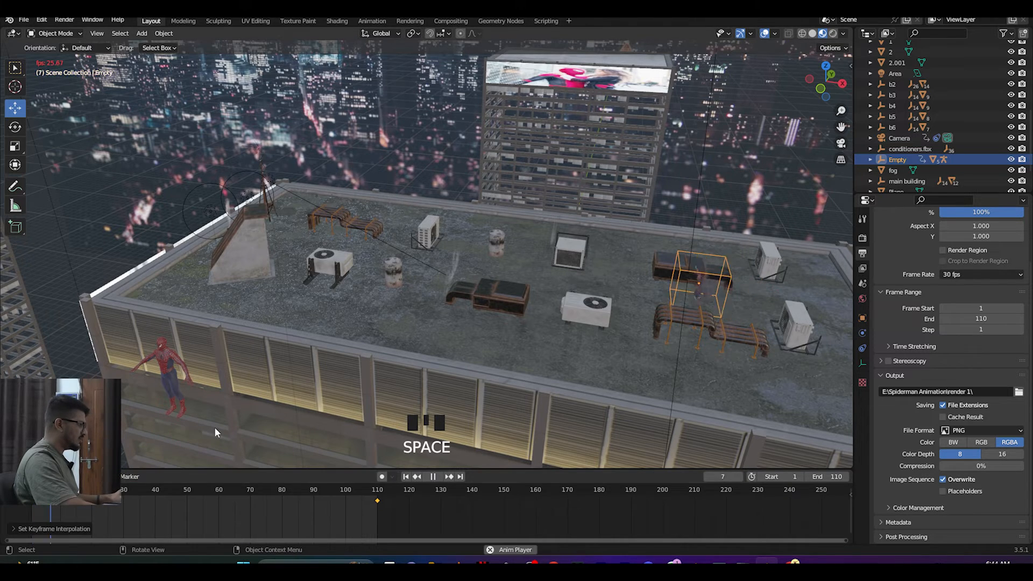
pyautogui.scroll(5, 560, 306)
pyautogui.press('space')
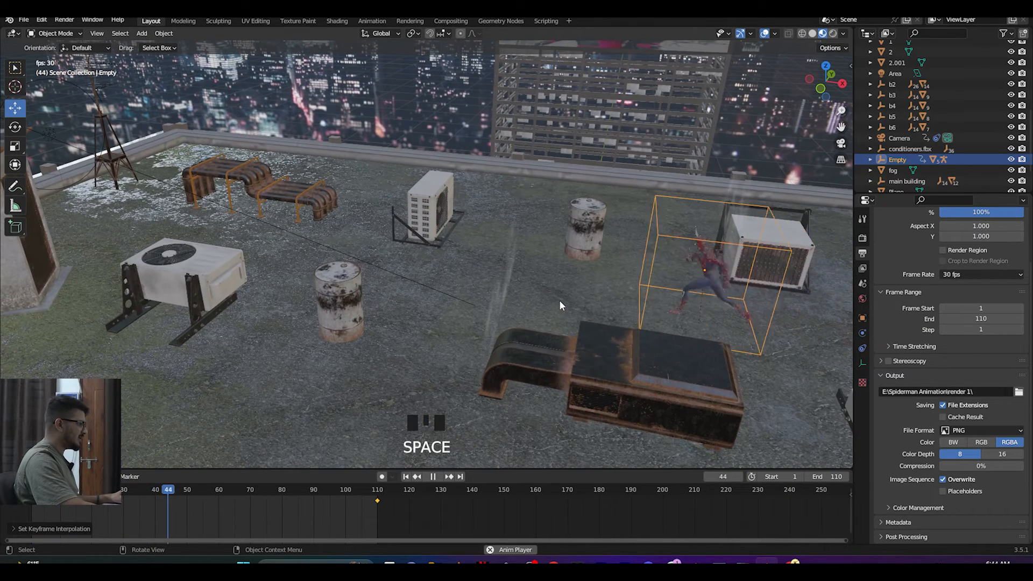
pyautogui.press('space')
pyautogui.hotkey('shift', 'Left')
# Step: Select the camera, save the file and delete all of the camera's keyframes
pyautogui.scroll(-8, 540, 277)
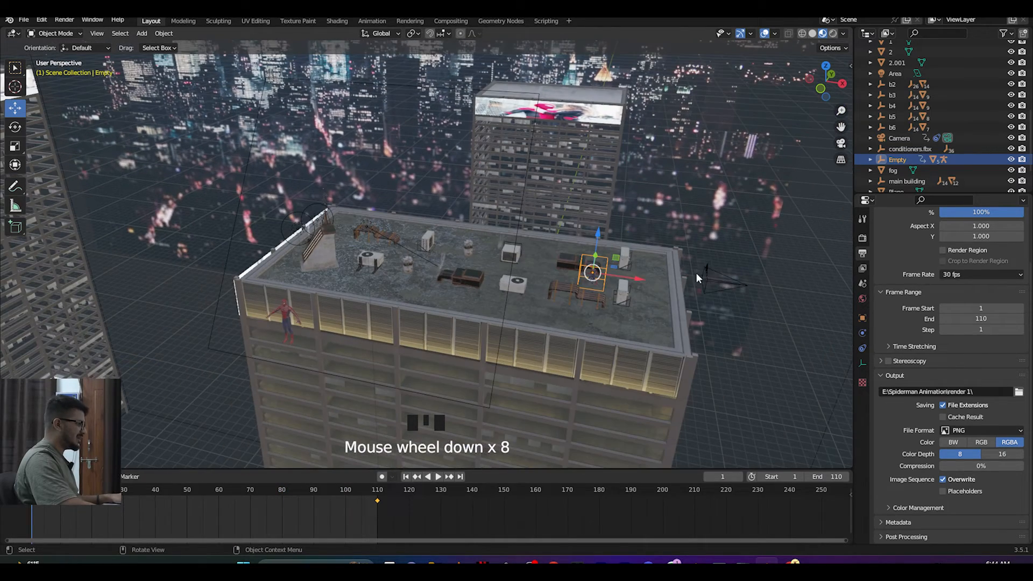
pyautogui.click(706, 276)
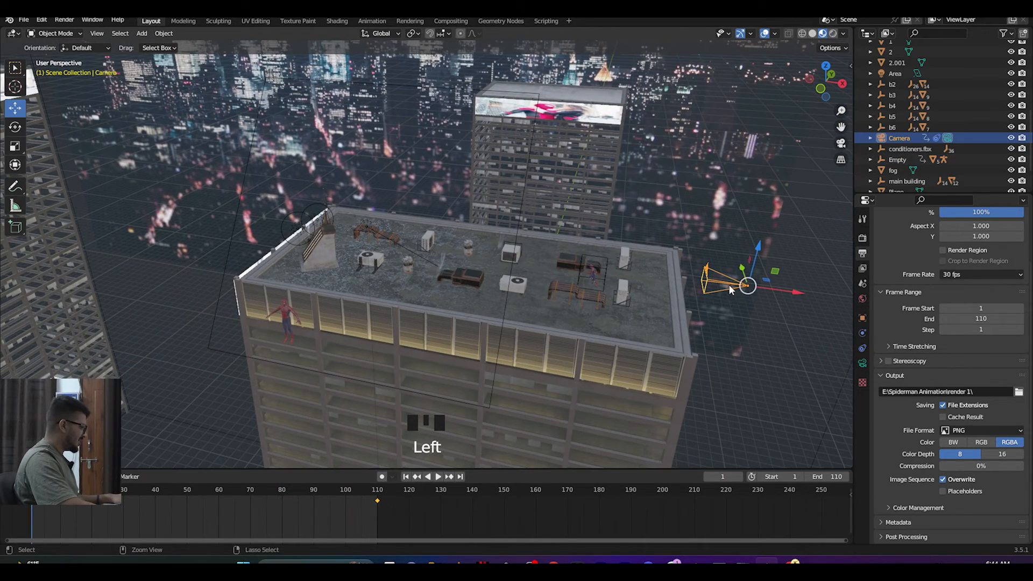
pyautogui.hotkey('ctrl', 's')
pyautogui.press('a')
pyautogui.press('Delete')
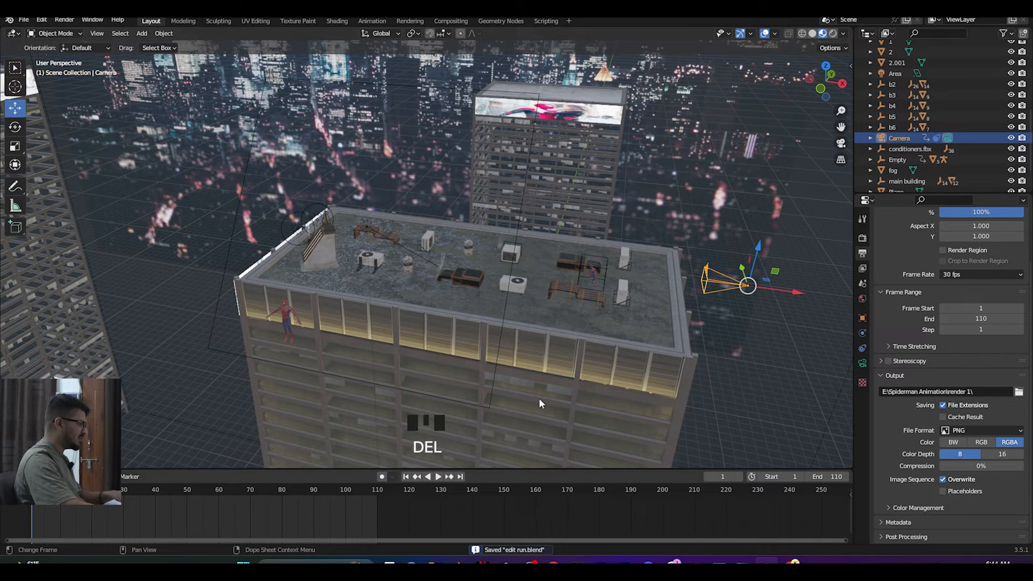
# Step: Move the camera along X onto the roof ahead of the runner and rotate it twice by 90° about Z to face him
pyautogui.moveTo(798, 292); pyautogui.dragTo(583, 291)
pyautogui.write('rz90')
pyautogui.press('Return')
pyautogui.write('rz90')
pyautogui.press('Return')
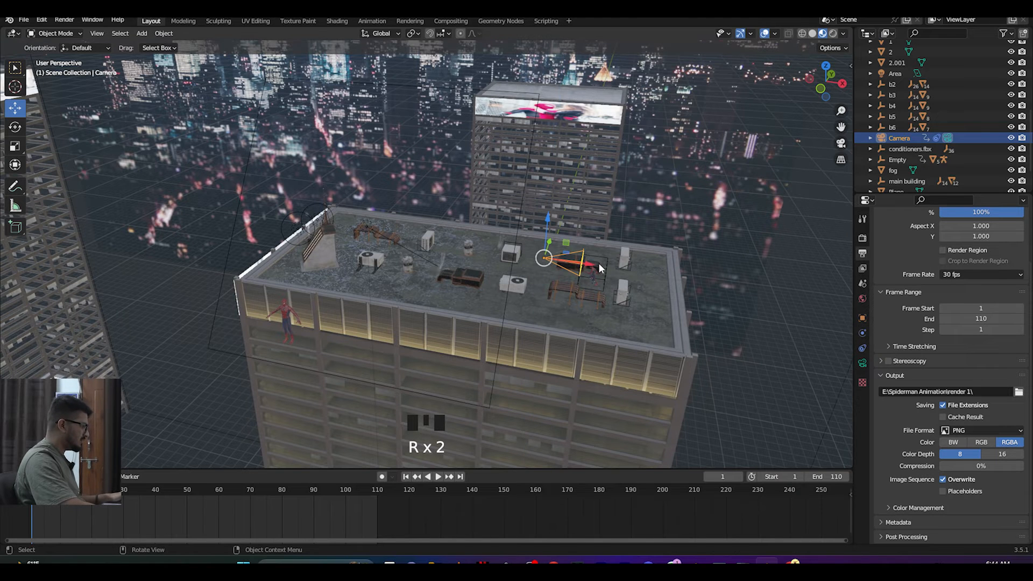
pyautogui.click(601, 269)
# Step: In camera view, lower the camera about 0.3 m along Z to frame the runner at full height, and save the file
pyautogui.press('KP_0')
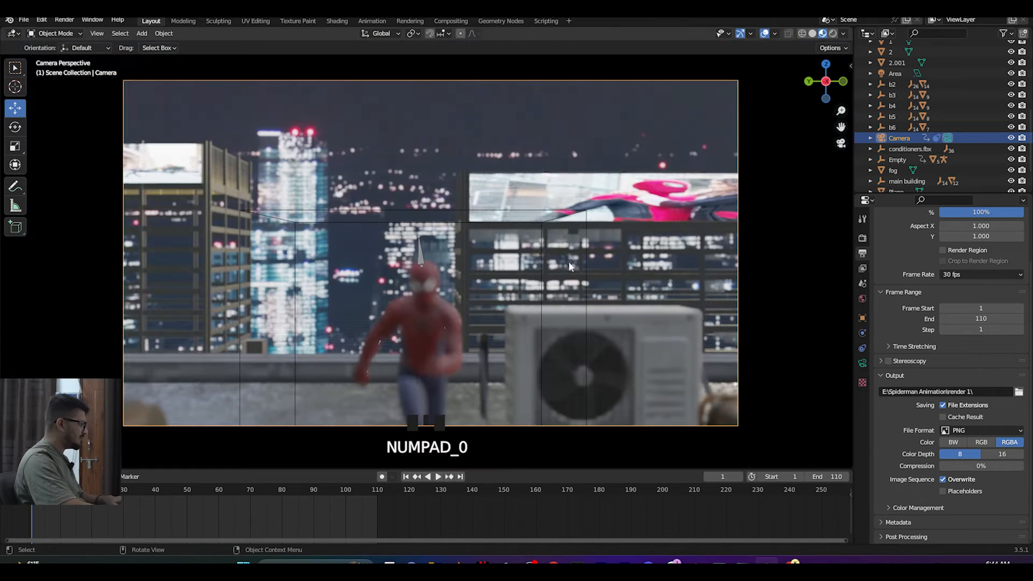
pyautogui.press('g')
pyautogui.press('z')
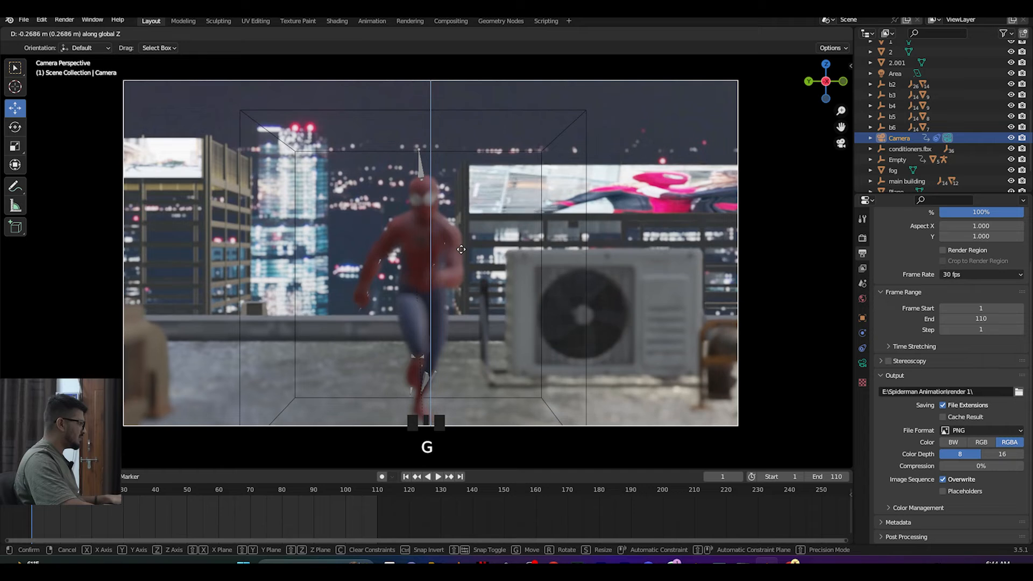
pyautogui.click(473, 247)
pyautogui.hotkey('ctrl', 's')
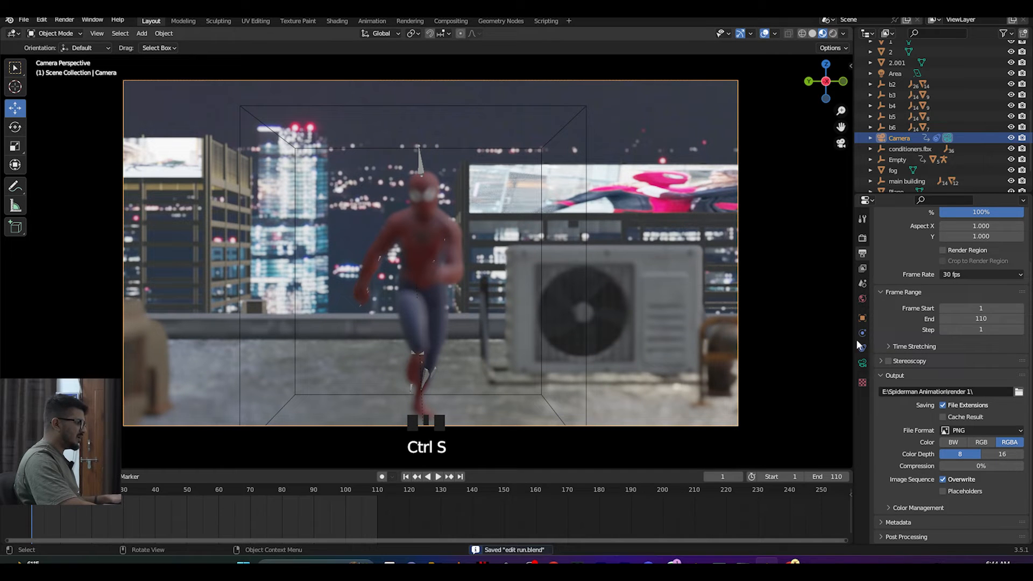
# Step: Set the camera's depth of field focus object to the character's BODY.001 mesh and its F-Stop to 1.7
pyautogui.click(862, 364)
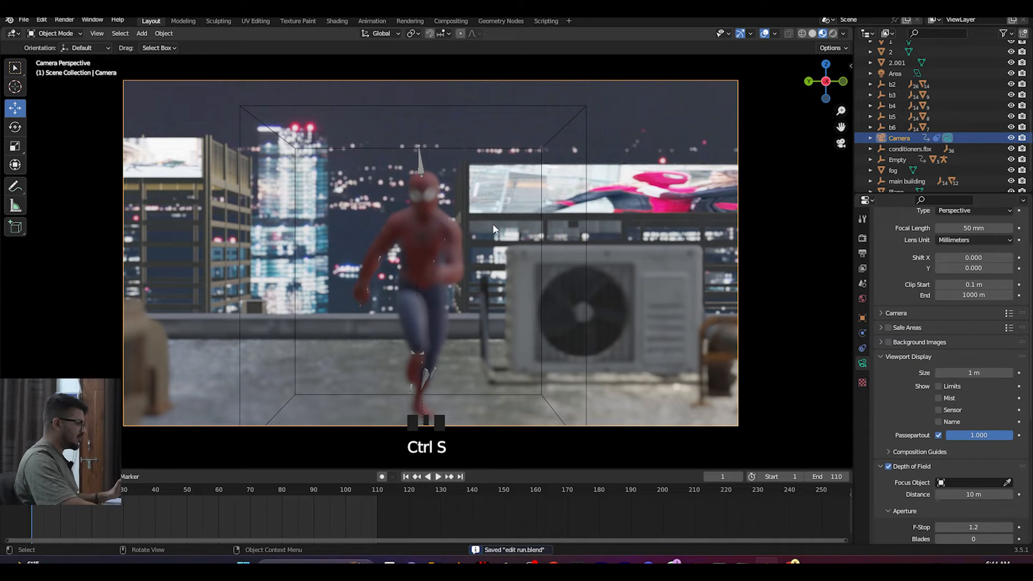
pyautogui.click(1006, 483)
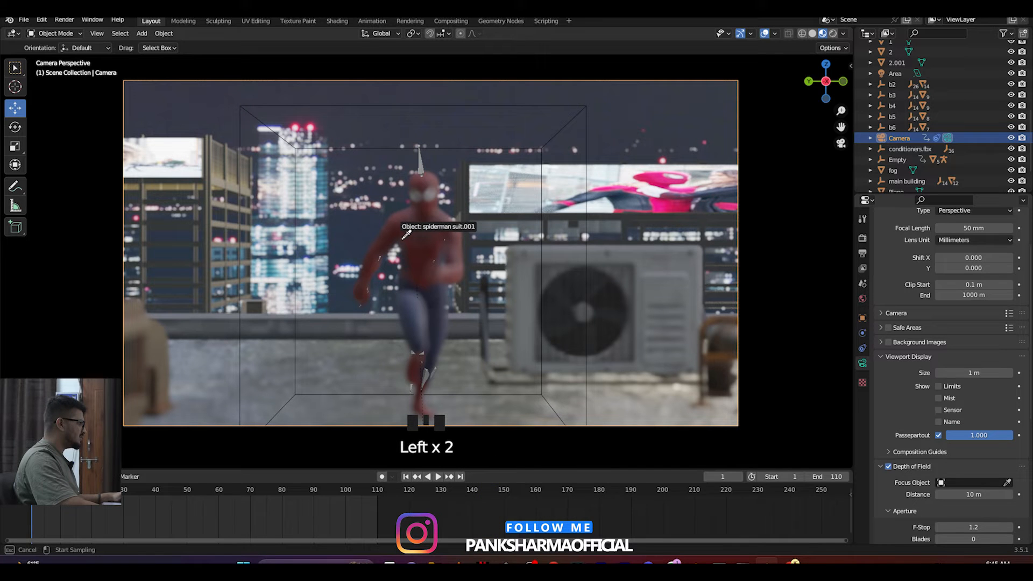
pyautogui.click(429, 219)
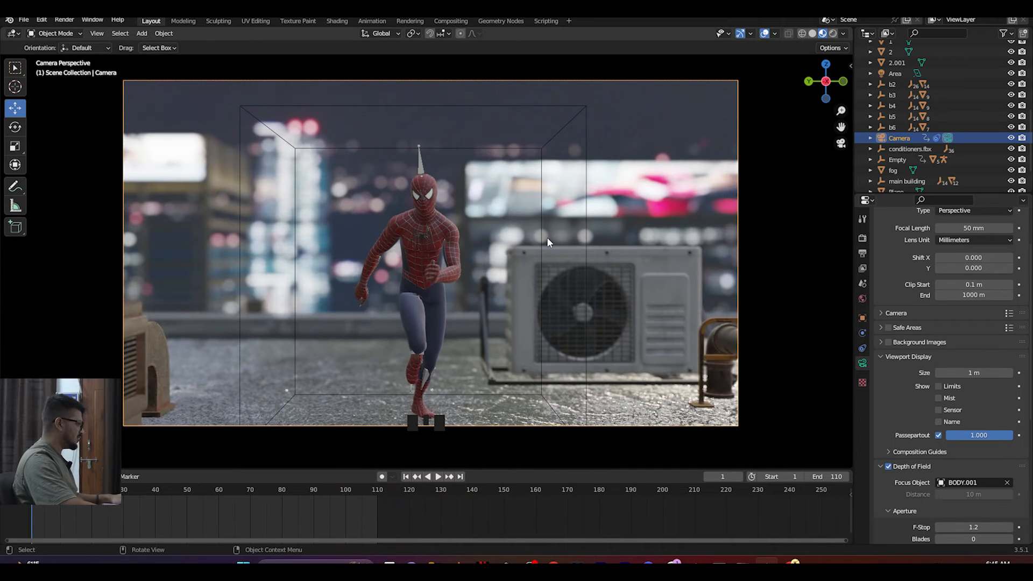
pyautogui.hotkey('ctrl', 's')
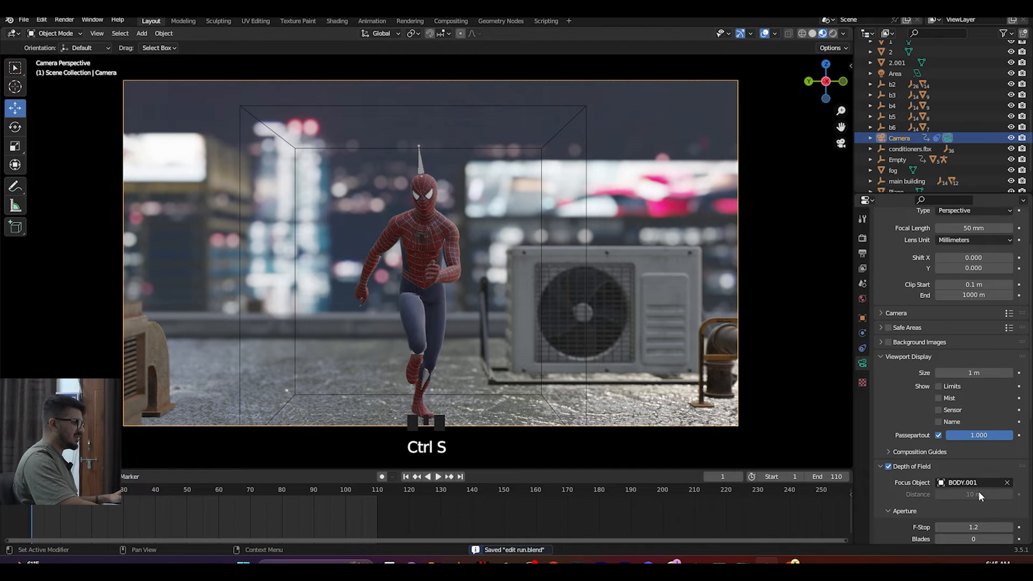
pyautogui.scroll(-1, 951, 518)
pyautogui.moveTo(963, 506); pyautogui.dragTo(969, 506)
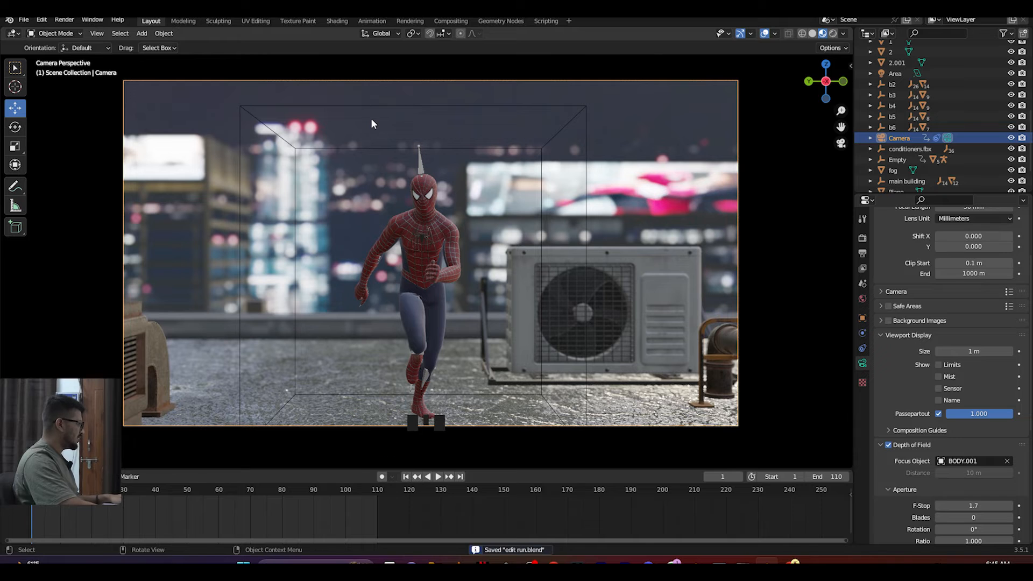
# Step: Insert a Location, Rotation & Scale keyframe for the camera at frame 1
pyautogui.press('g')
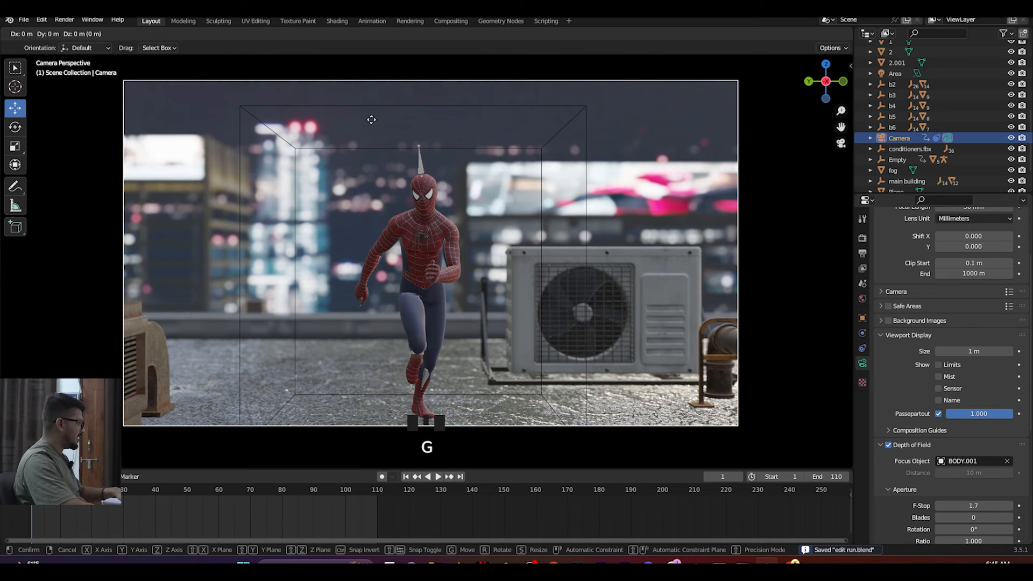
pyautogui.click(371, 119)
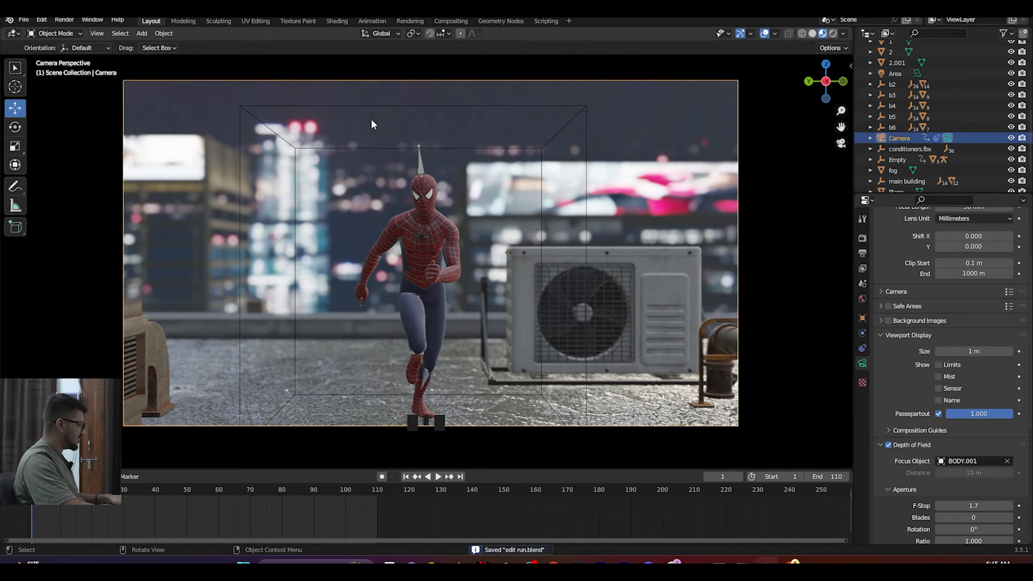
pyautogui.press('i')
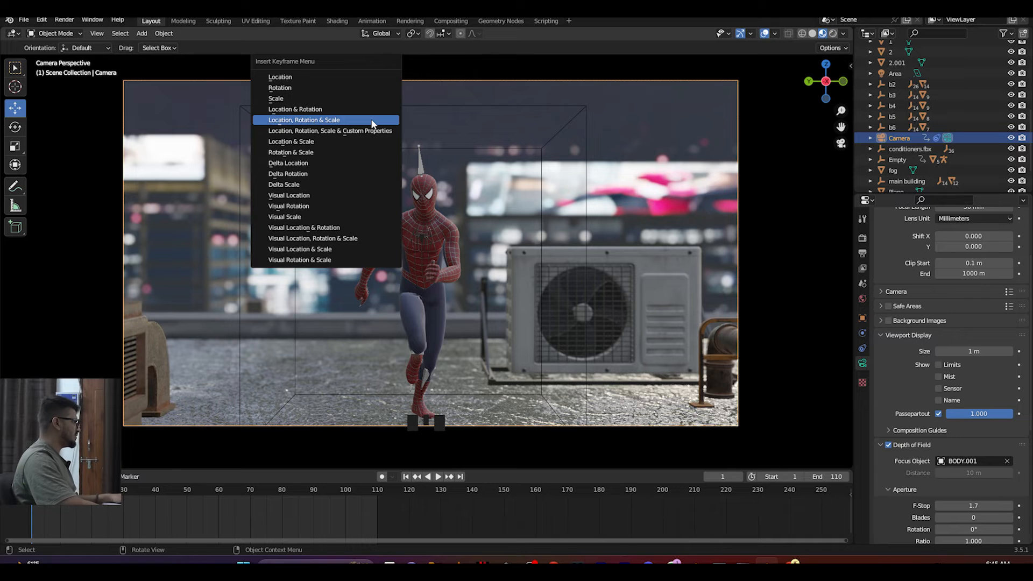
pyautogui.click(371, 121)
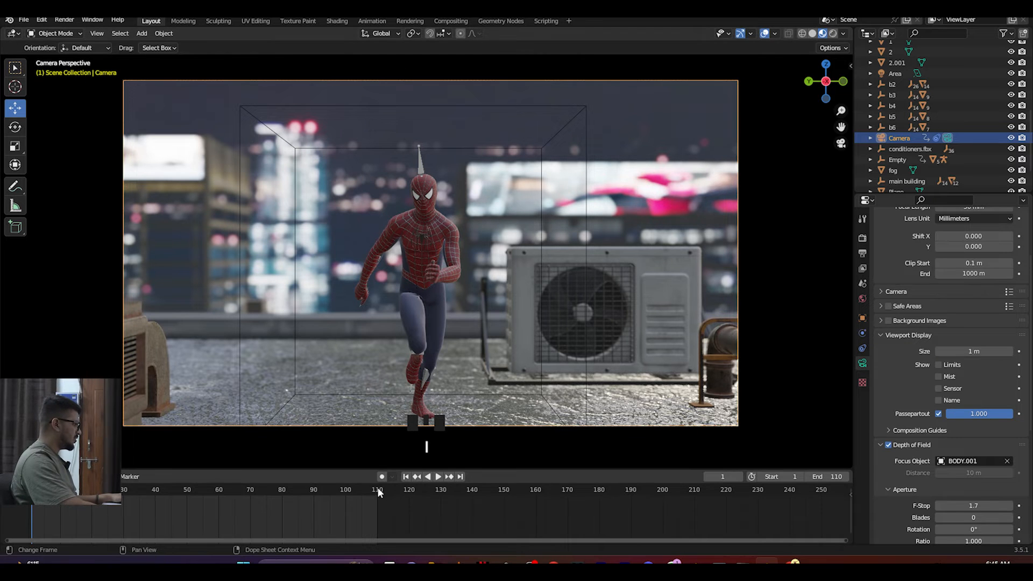
# Step: At frame 110, move the camera along X until it frames the runner again and insert a Location, Rotation & Scale keyframe
pyautogui.click(377, 491)
pyautogui.press('g')
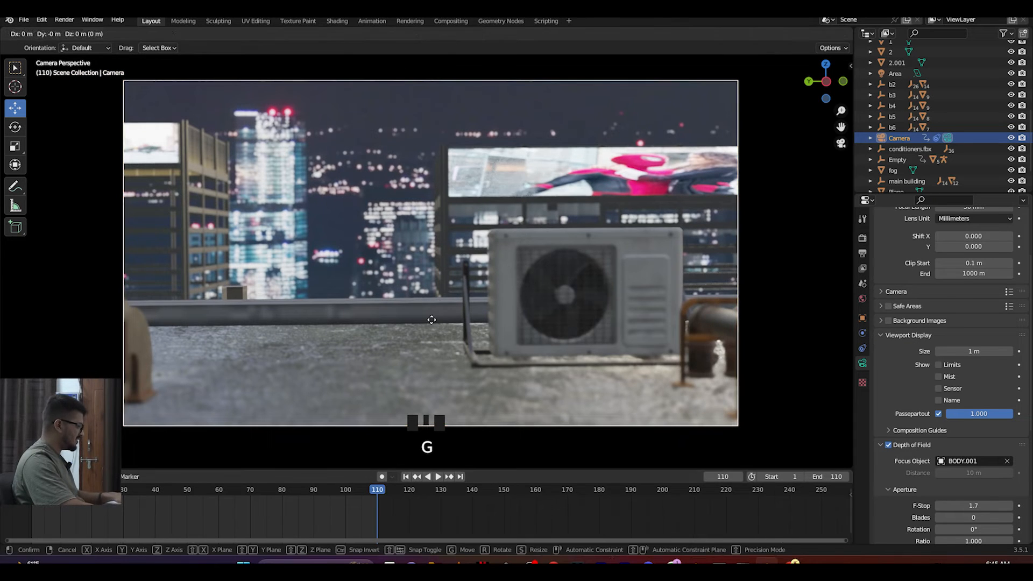
pyautogui.press('x')
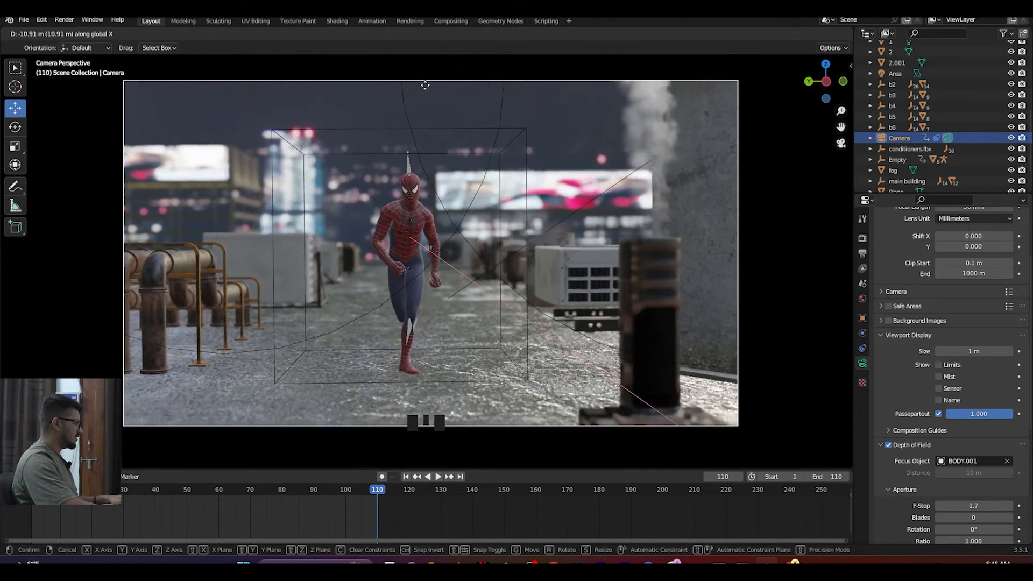
pyautogui.click(429, 128)
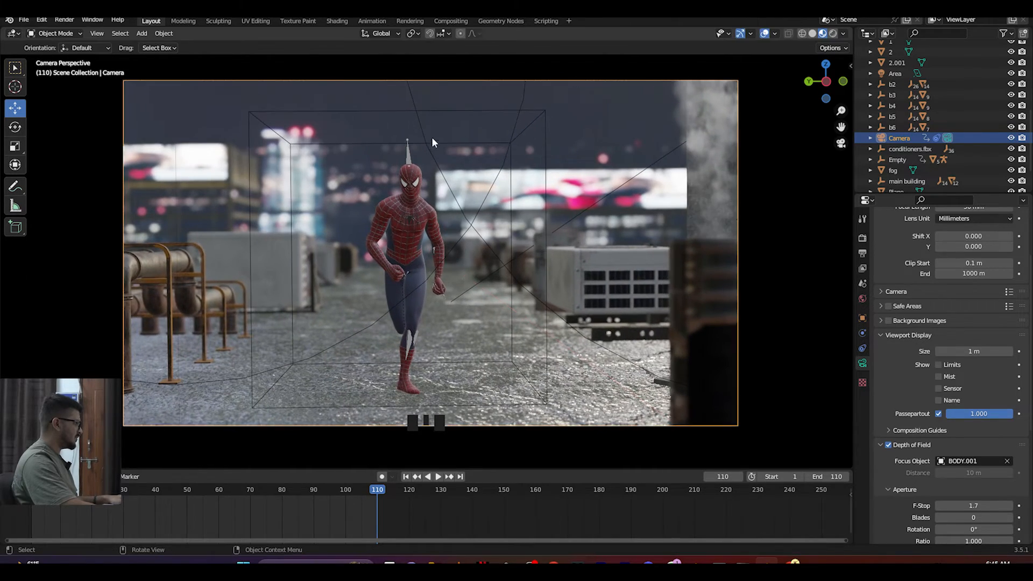
pyautogui.press('i')
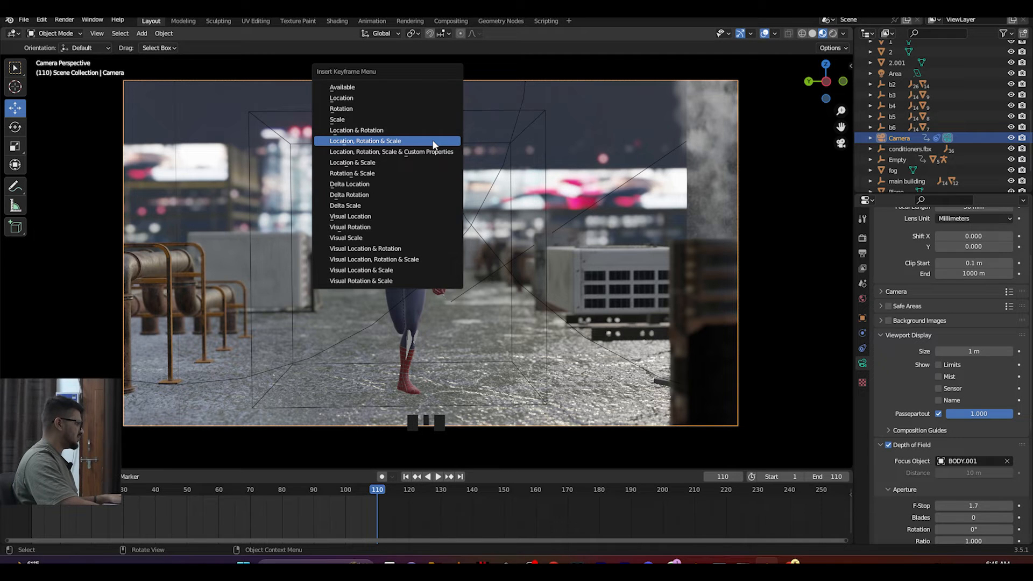
pyautogui.click(431, 140)
# Step: Select all of the camera's keyframes and change their interpolation type
pyautogui.click(97, 513)
pyautogui.press('a')
pyautogui.press('t')
pyautogui.click(108, 480)
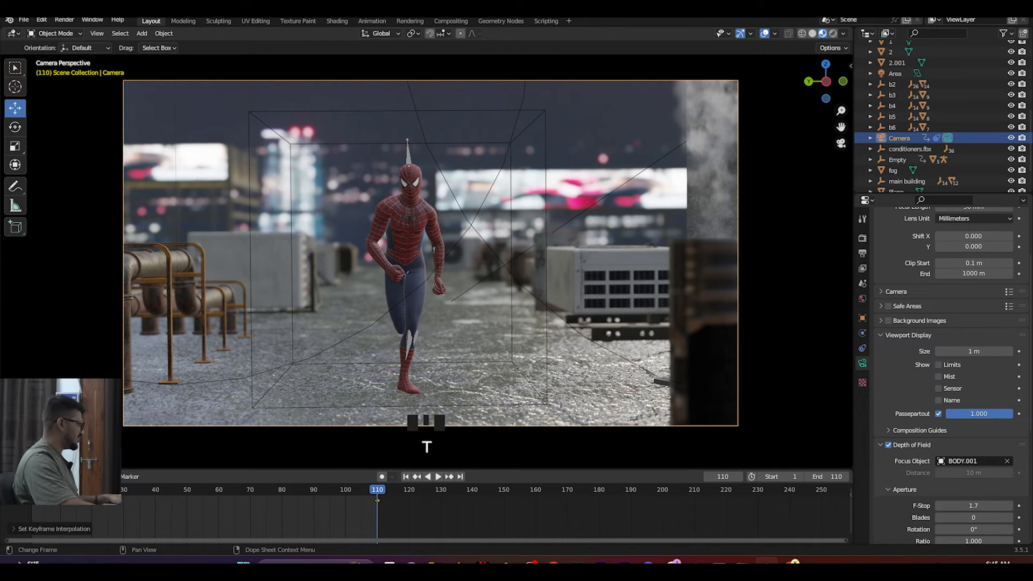
# Step: Play back the camera move from the start, return to the first frame, save the file and preview the run once more
pyautogui.click(32, 517)
pyautogui.press('space')
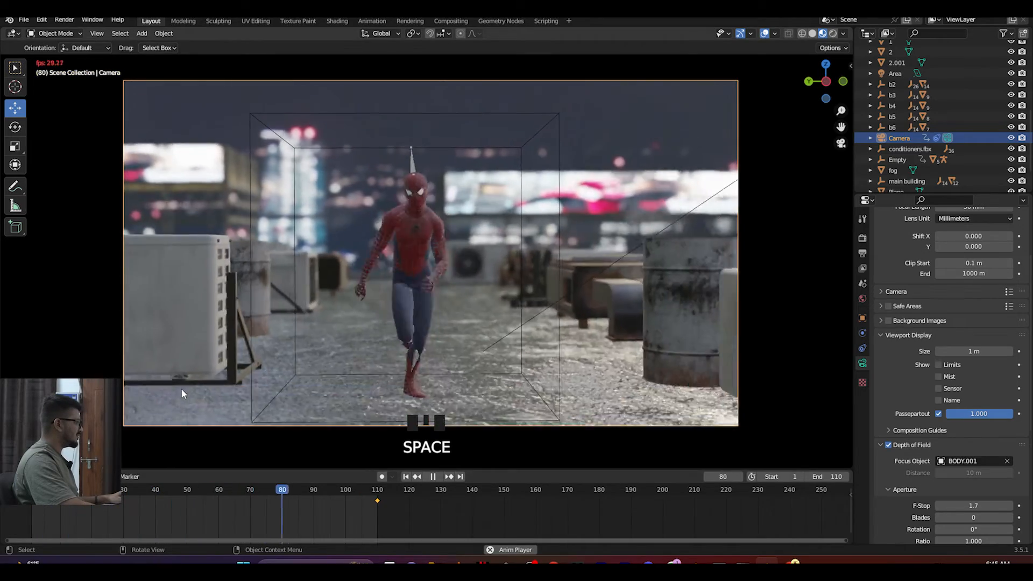
pyautogui.press('space')
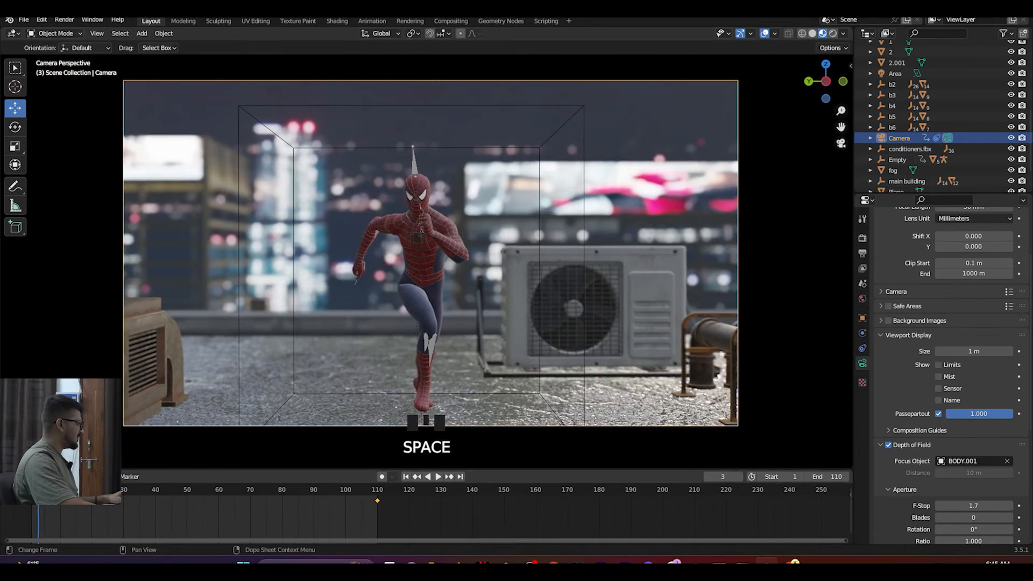
pyautogui.press('space')
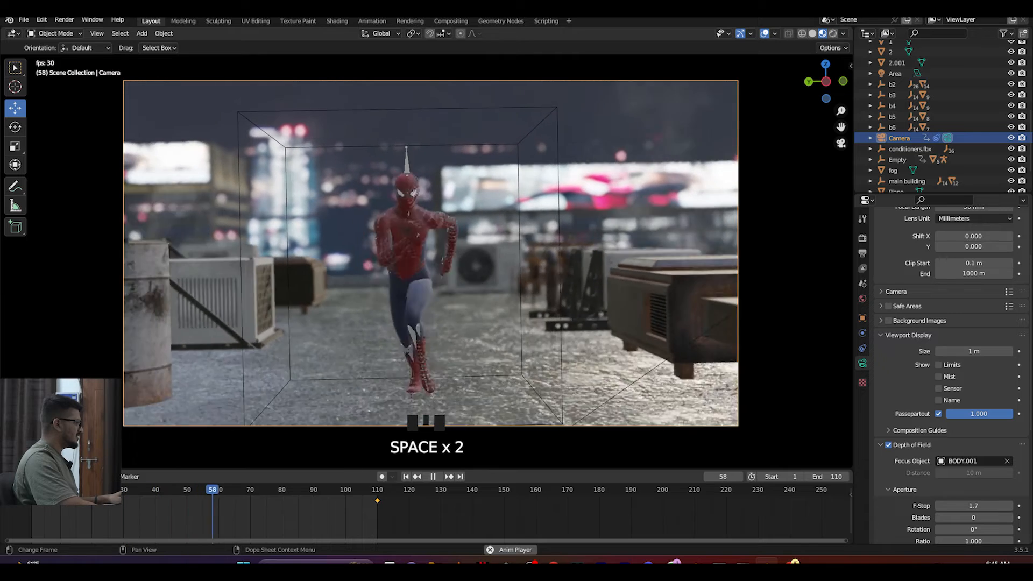
pyautogui.press('space')
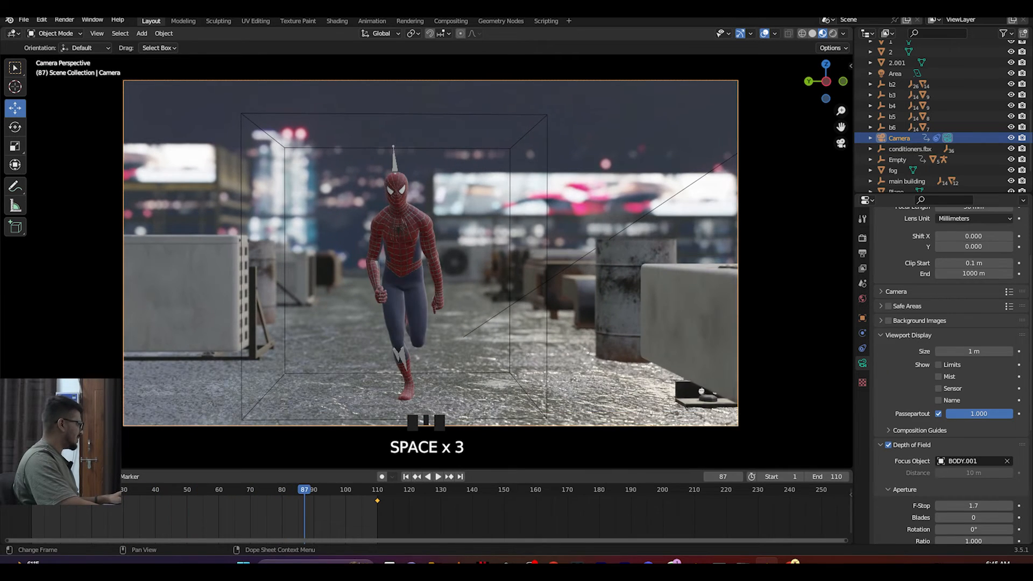
pyautogui.hotkey('shift', 'Left')
pyautogui.hotkey('ctrl', 's')
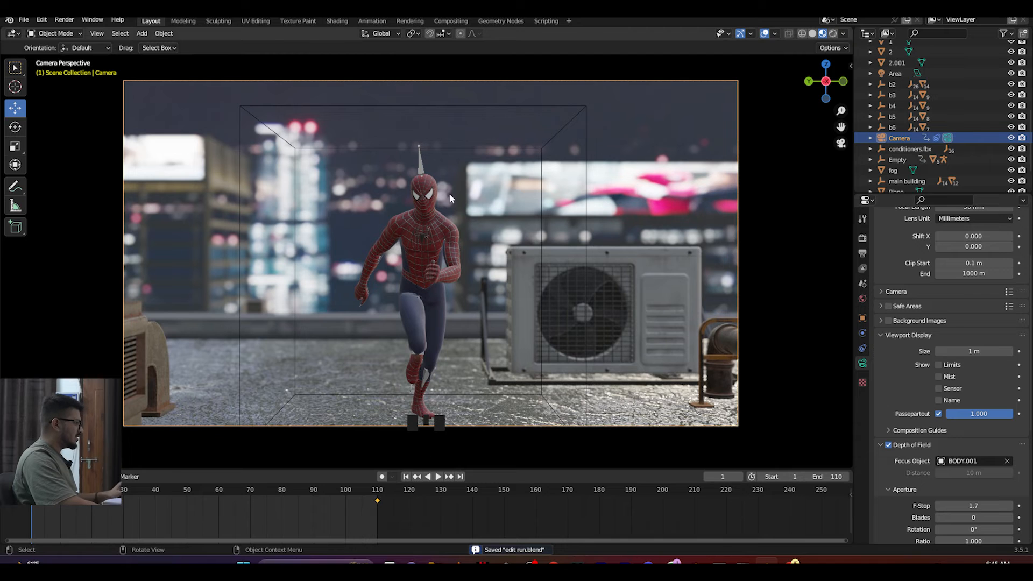
pyautogui.press('space')
pyautogui.press('space')
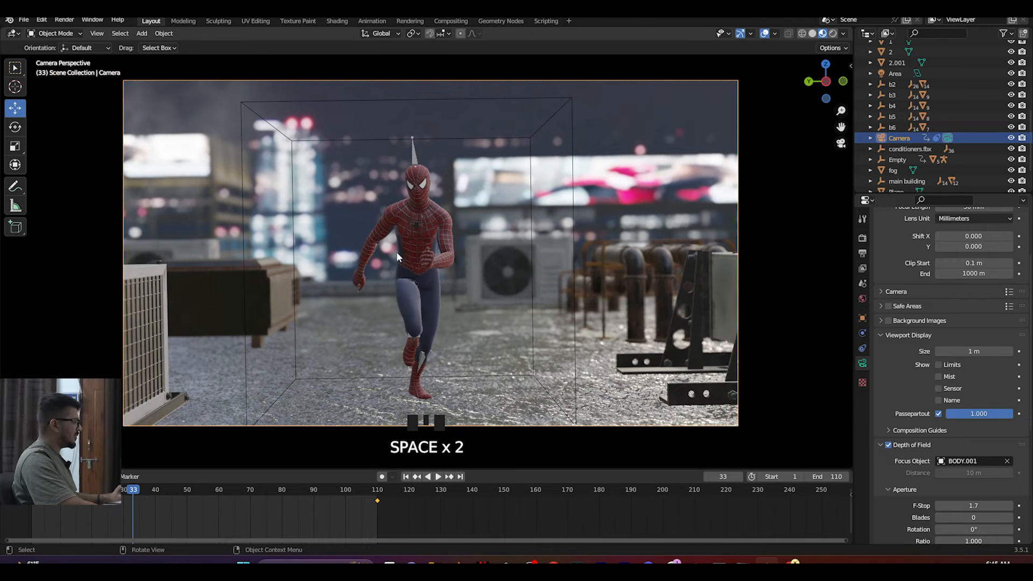
# Step: Replace the camera's Investigation shake with a HandyCam Run shake in Camera Shakify and play back the result
pyautogui.scroll(-8, 925, 472)
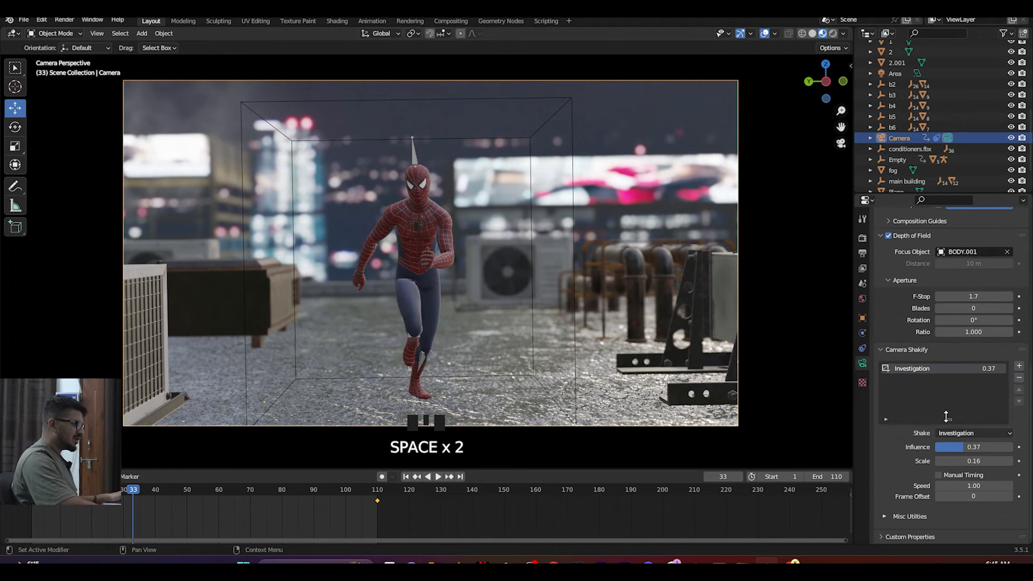
pyautogui.click(1019, 379)
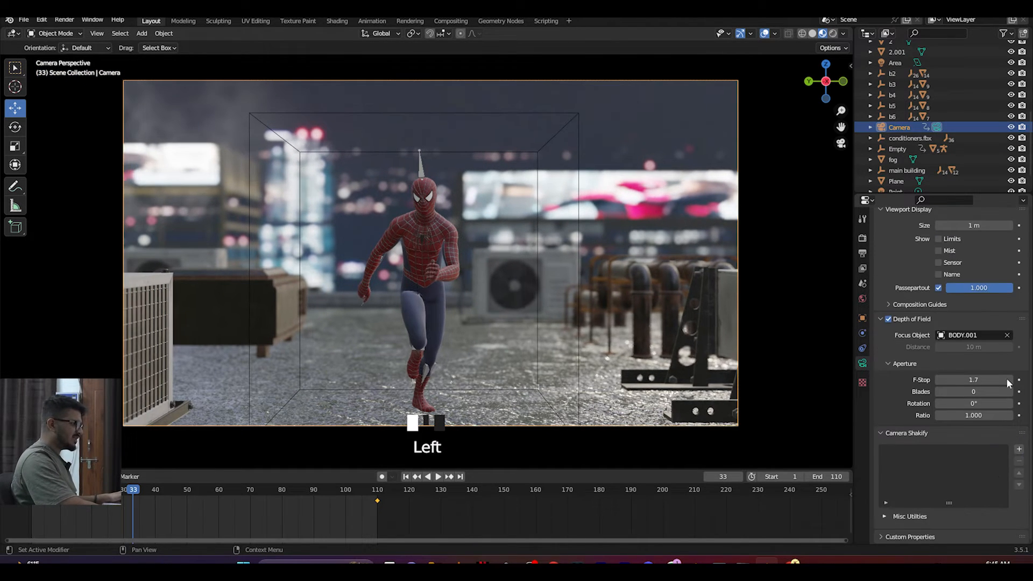
pyautogui.click(1019, 451)
pyautogui.click(972, 516)
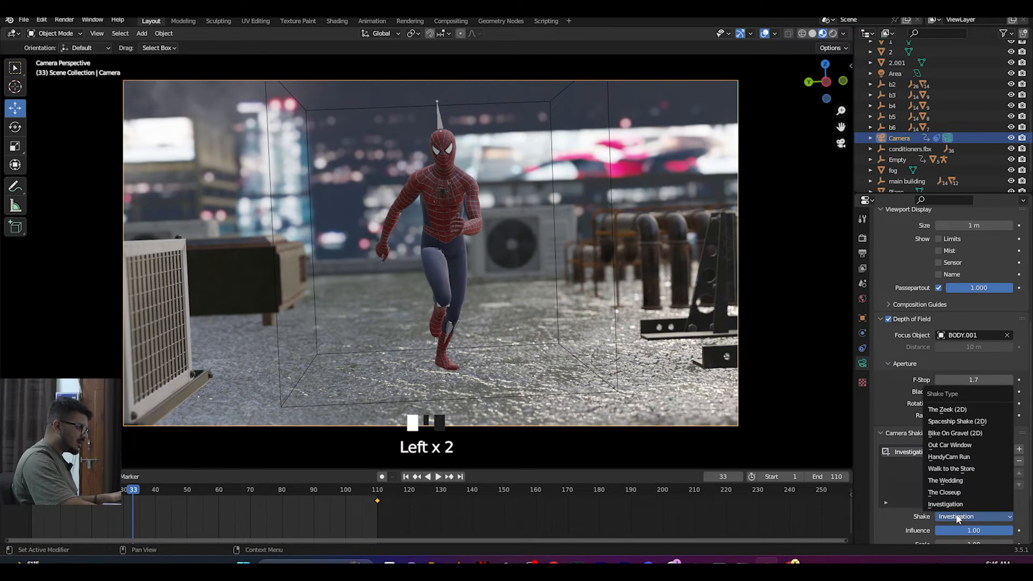
pyautogui.click(963, 457)
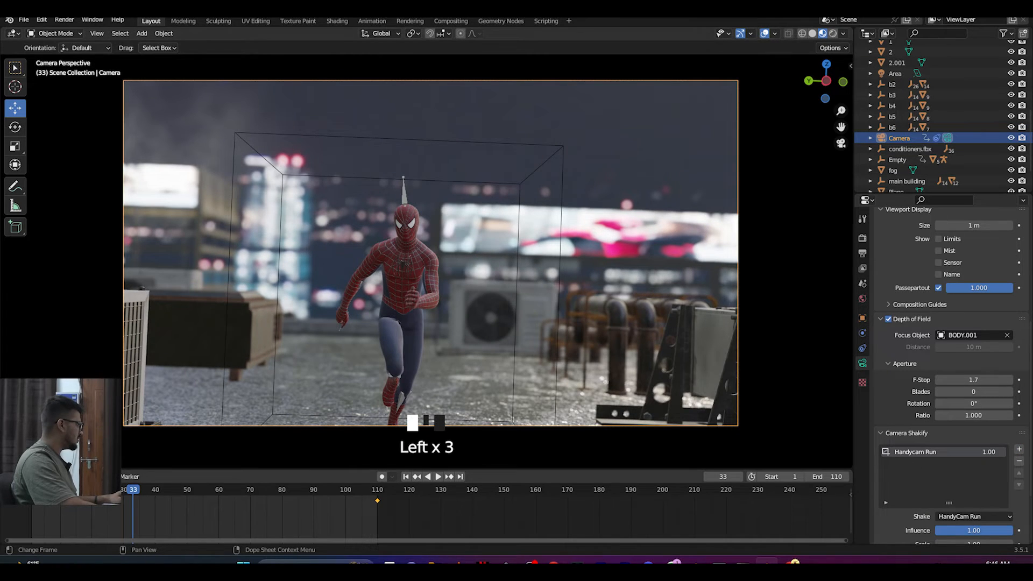
pyautogui.press('Left')
pyautogui.press('space')
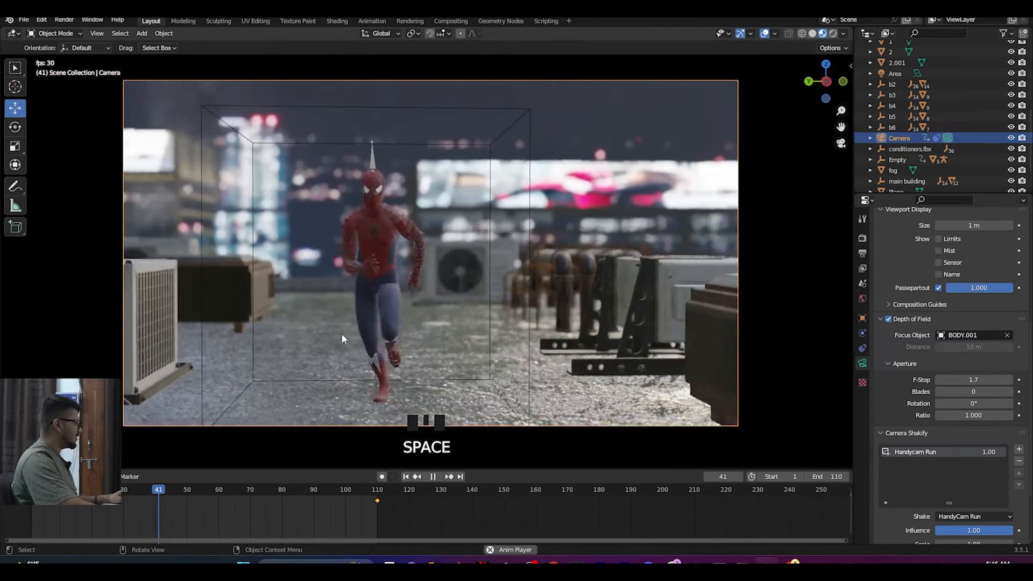
pyautogui.press('space')
# Step: Set the HandyCam Run shake's influence to 0.90, play back the animation and save the file
pyautogui.scroll(-3, 963, 484)
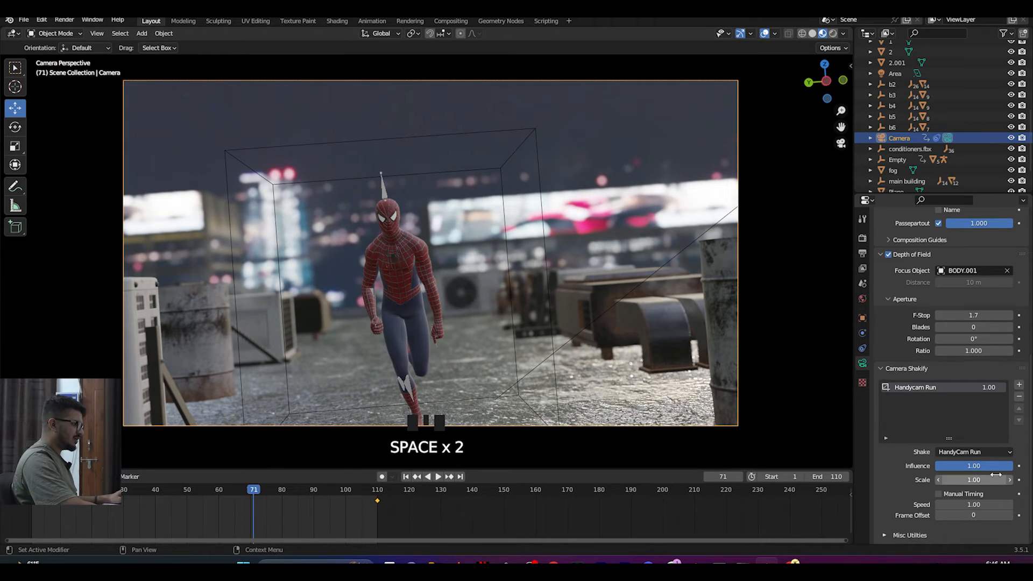
pyautogui.moveTo(985, 465); pyautogui.dragTo(976, 465)
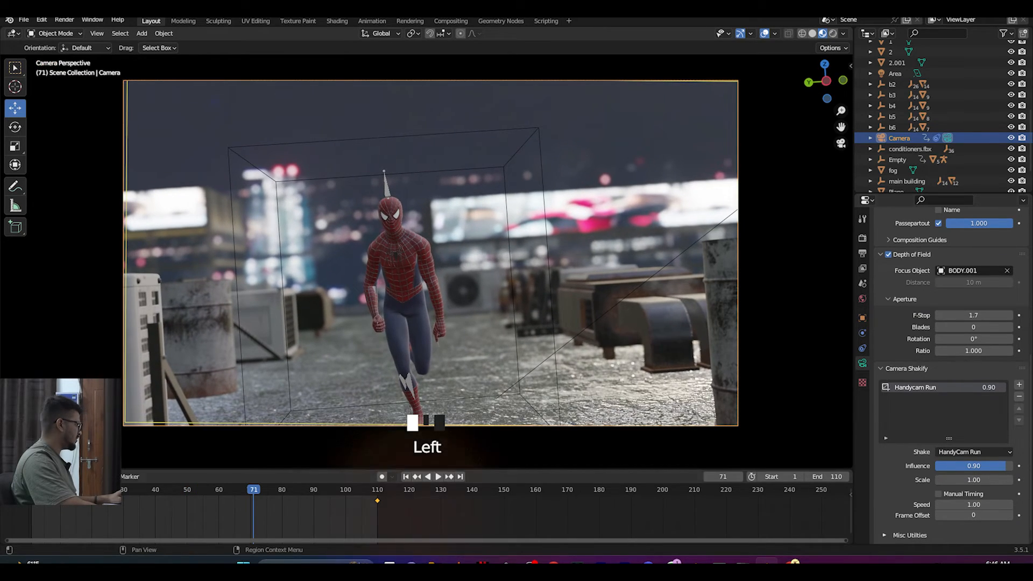
pyautogui.press('Left')
pyautogui.press('space')
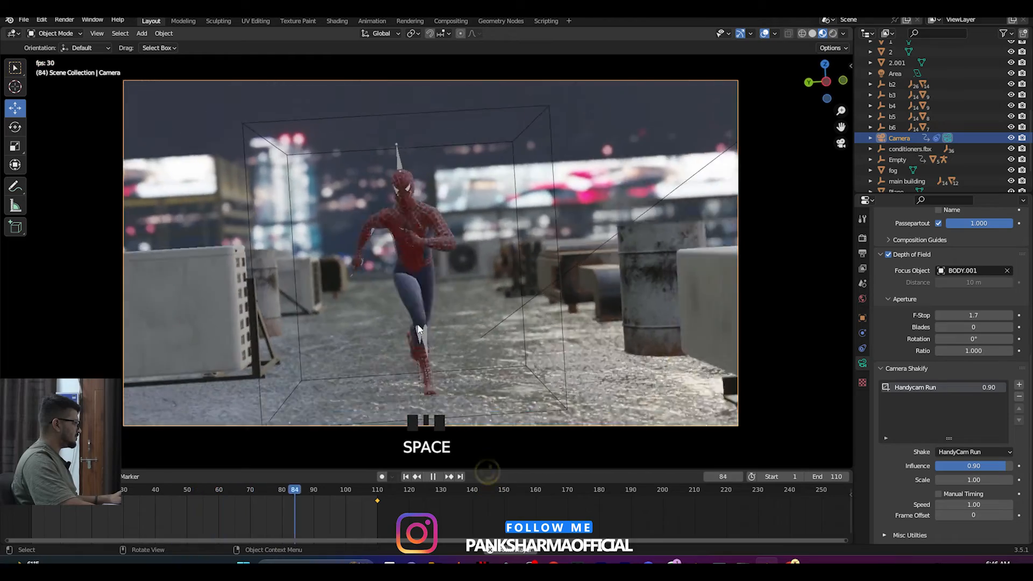
pyautogui.press('space')
pyautogui.hotkey('ctrl', 's')
# Step: Go to frame 50, check the shot in rendered shading without overlays and gizmos, pull back to see the rooftop and save the file
pyautogui.moveTo(107, 491); pyautogui.dragTo(187, 492)
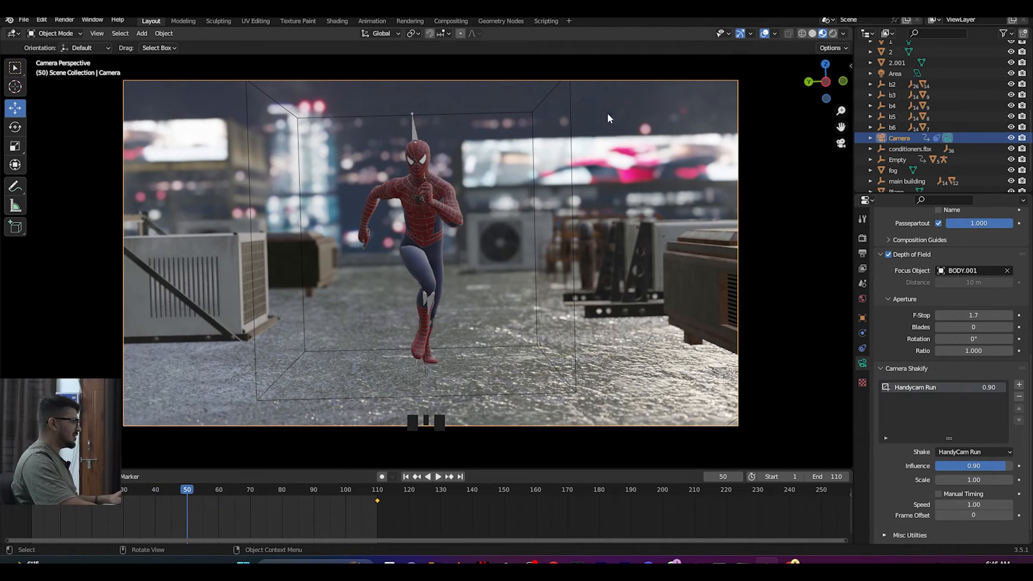
pyautogui.click(833, 34)
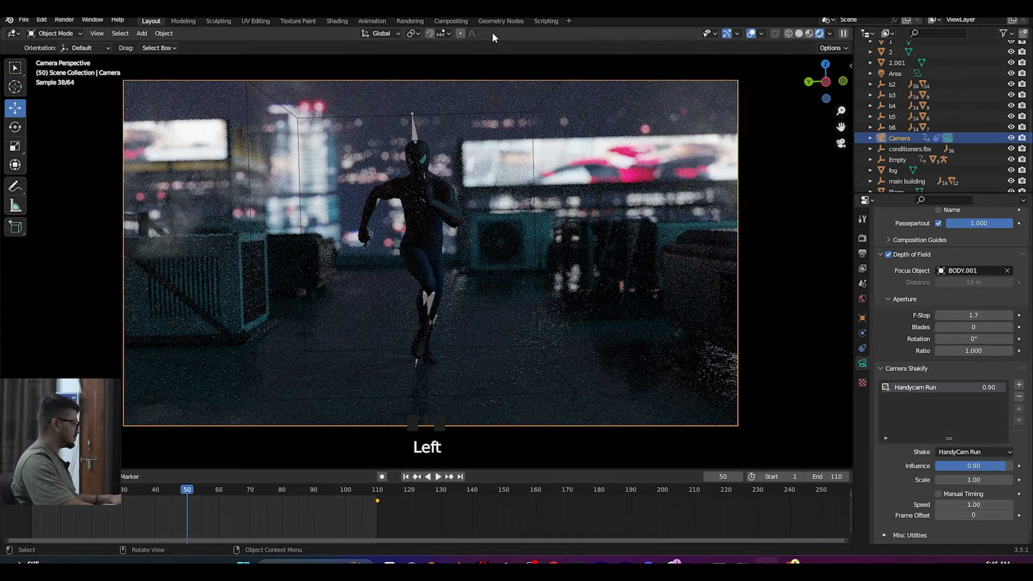
pyautogui.click(750, 33)
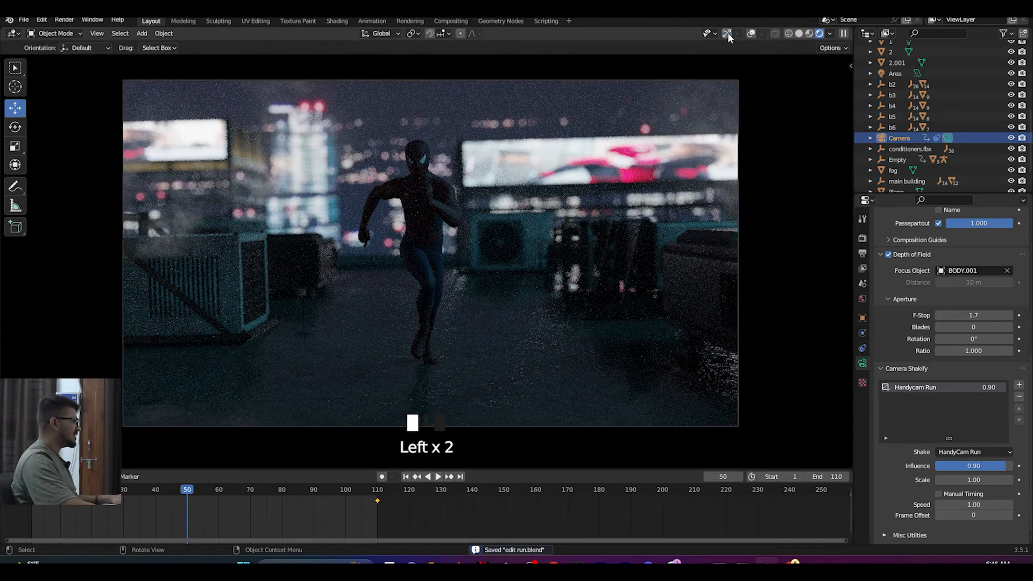
pyautogui.click(727, 34)
pyautogui.moveTo(624, 115); pyautogui.dragTo(512, 203, button='middle')
pyautogui.scroll(-12, 653, 156)
pyautogui.hotkey('ctrl', 's')
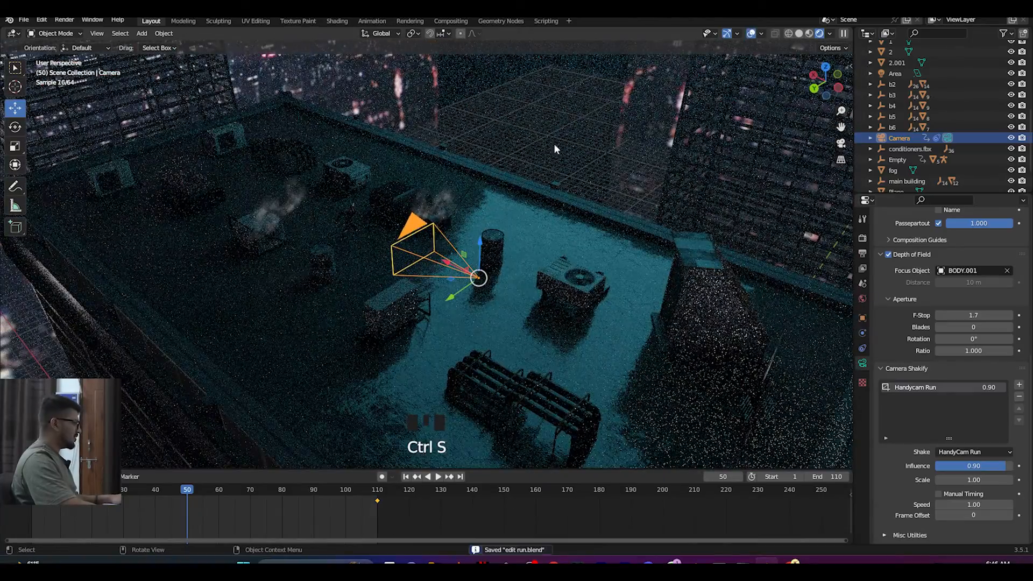
# Step: Duplicate the yellow and cyan point lights by the roof structure, move the copies towards the runner, check the camera view and save
pyautogui.scroll(3, 456, 270)
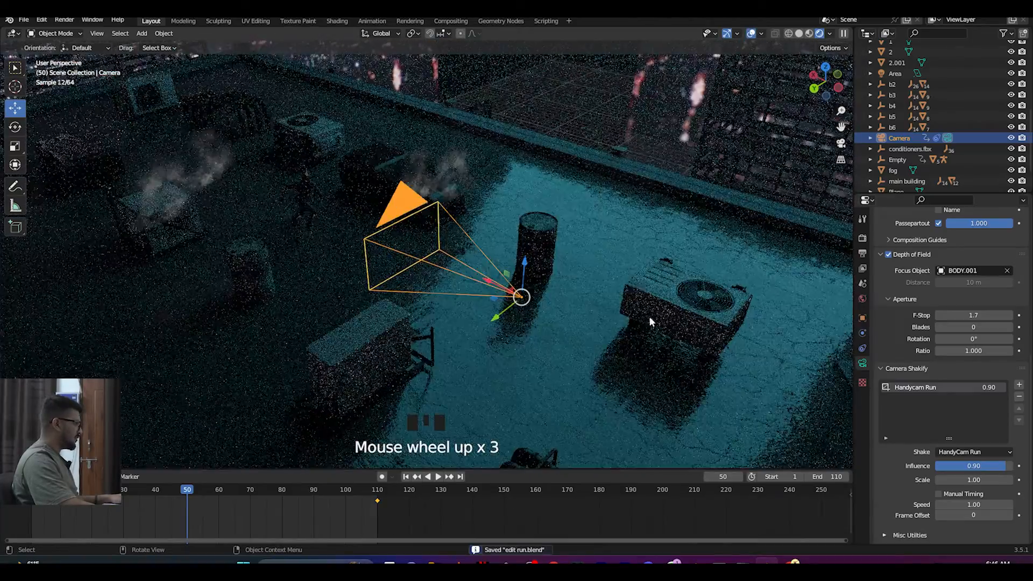
pyautogui.scroll(-4, 657, 324)
pyautogui.scroll(-1, 660, 325)
pyautogui.moveTo(663, 324); pyautogui.dragTo(636, 285, button='middle')
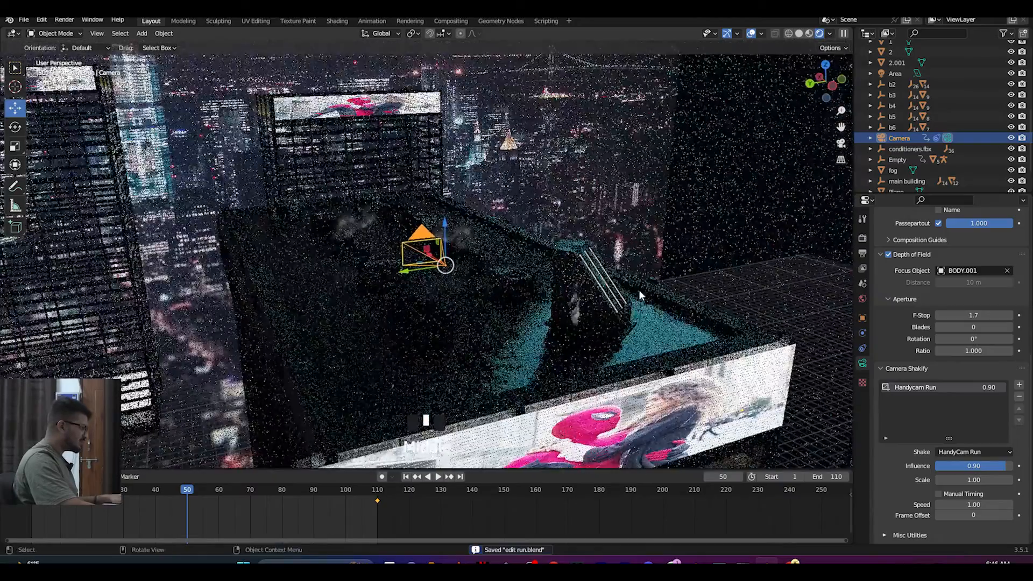
pyautogui.click(607, 292)
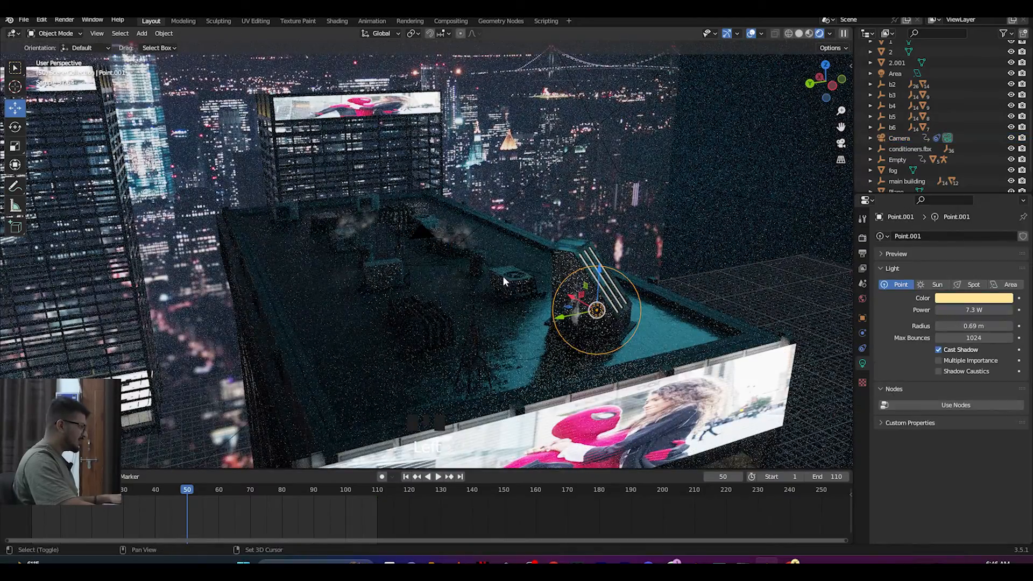
pyautogui.keyDown('shift'); pyautogui.click(531, 295); pyautogui.keyUp('shift')
pyautogui.hotkey('shift', 'd')
pyautogui.rightClick(531, 293)
pyautogui.moveTo(532, 297); pyautogui.dragTo(563, 334, button='middle')
pyautogui.moveTo(579, 360); pyautogui.dragTo(326, 220)
pyautogui.press('KP_0')
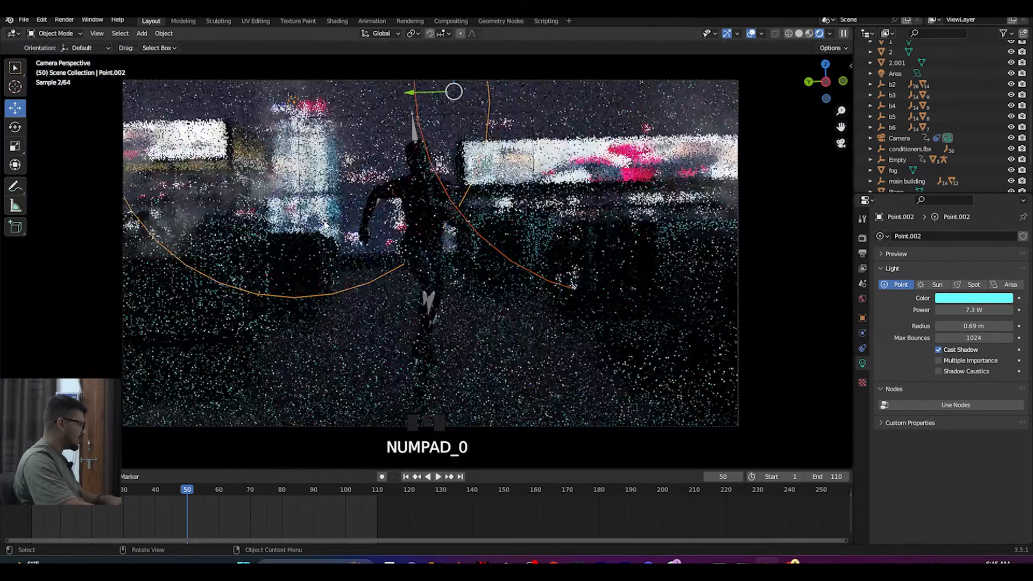
pyautogui.hotkey('ctrl', 's')
# Step: Scale the pair of duplicated lights together to adjust them around the runner in the camera shot
pyautogui.press('s')
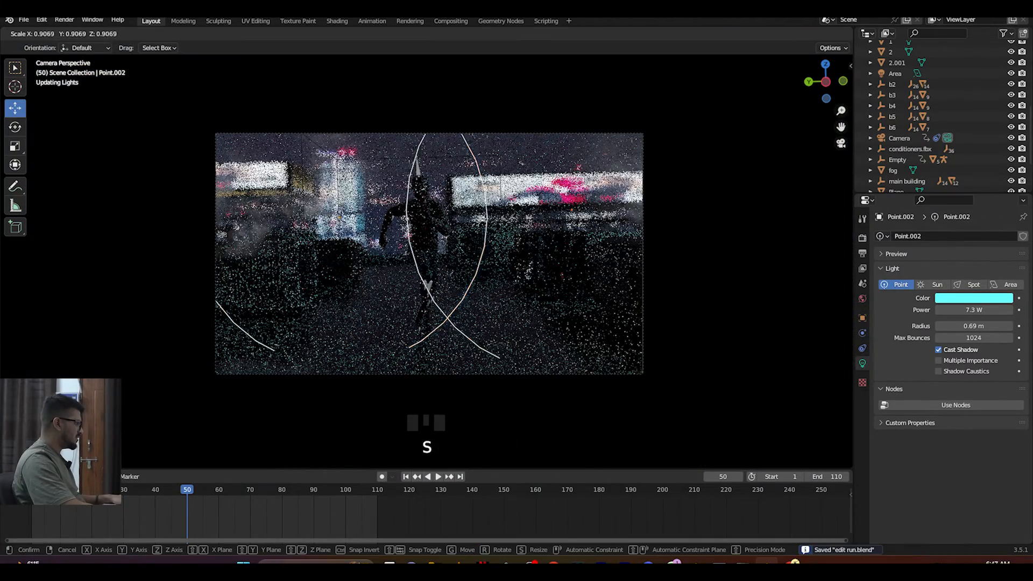
pyautogui.click(531, 247)
pyautogui.moveTo(527, 246); pyautogui.dragTo(500, 259, button='middle')
pyautogui.scroll(-4, 500, 259)
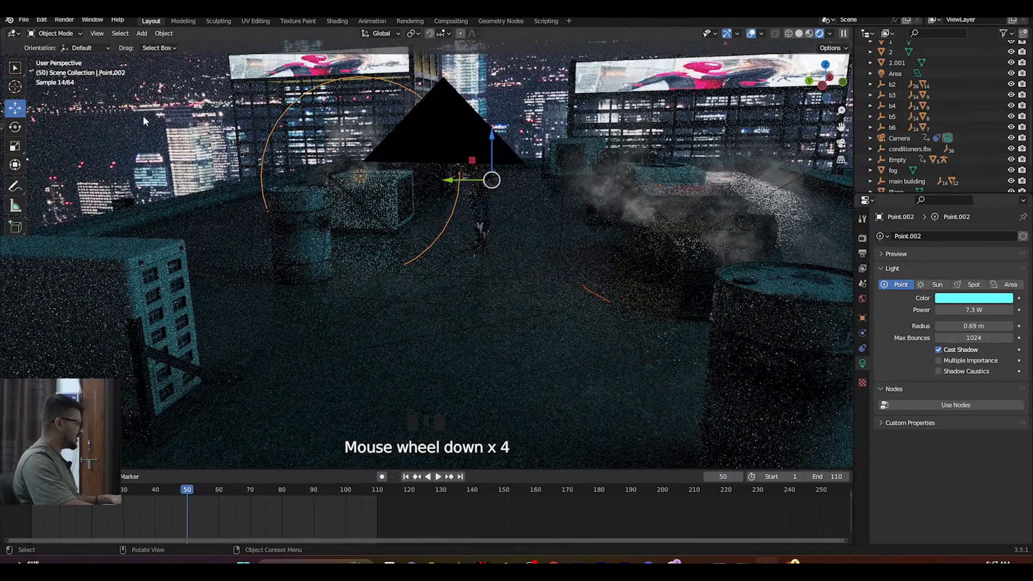
# Step: Select only the cyan copy of the point light and set its radius to 0.25 m
pyautogui.click(276, 114)
pyautogui.click(284, 114)
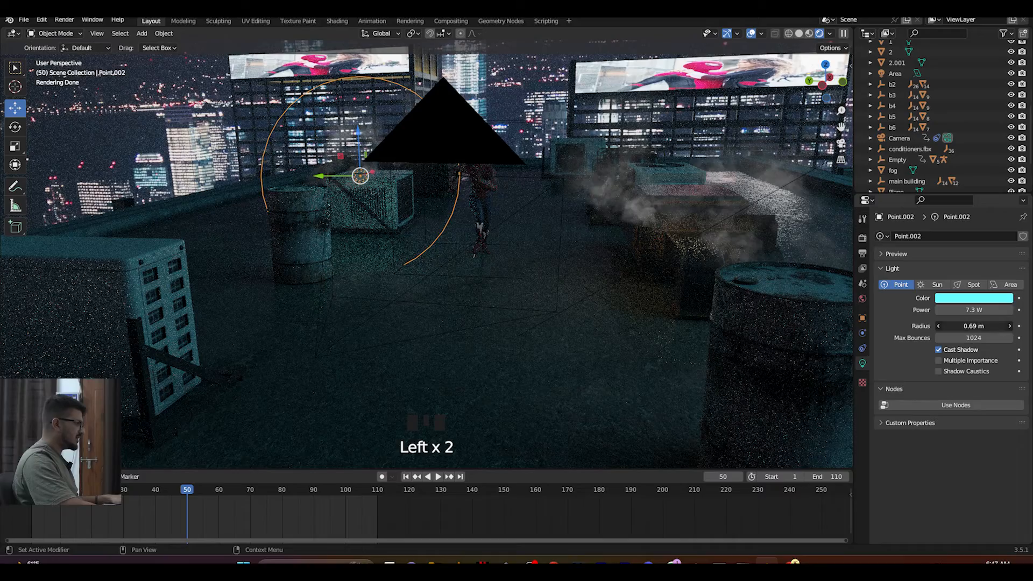
pyautogui.moveTo(973, 325); pyautogui.dragTo(961, 325)
# Step: Switch the viewport to solid shading and look down on the cyan light beside the runner
pyautogui.moveTo(561, 277); pyautogui.dragTo(781, 150, button='middle')
pyautogui.moveTo(839, 128); pyautogui.dragTo(951, 238)
pyautogui.click(798, 33)
pyautogui.scroll(-3, 426, 206)
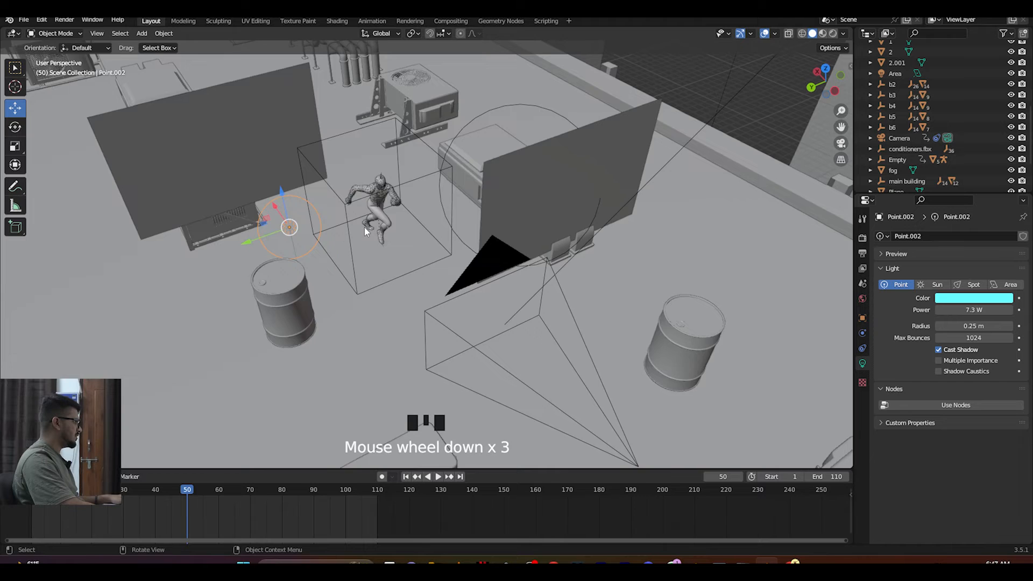
# Step: Move the cyan point light closer to the runner and set the yellow point light's radius to 0.31 m
pyautogui.moveTo(364, 227); pyautogui.dragTo(376, 258, button='middle')
pyautogui.moveTo(240, 236); pyautogui.dragTo(291, 217)
pyautogui.click(431, 88)
pyautogui.moveTo(961, 326); pyautogui.dragTo(923, 326)
# Step: Move the yellow point light towards the runner and shift the cyan point light along X beside him
pyautogui.moveTo(453, 192); pyautogui.dragTo(637, 107, button='middle')
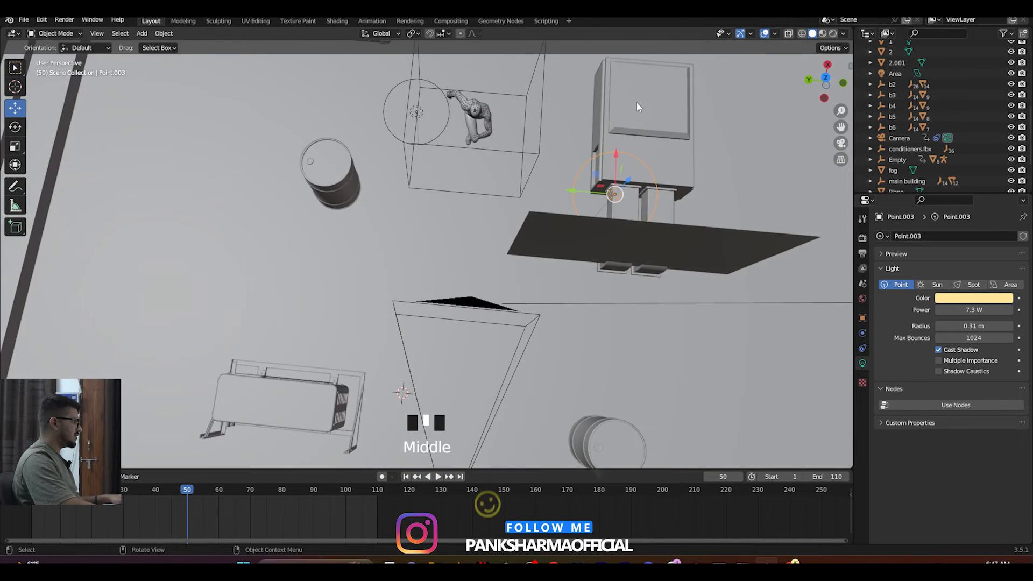
pyautogui.moveTo(612, 160); pyautogui.dragTo(509, 156)
pyautogui.moveTo(510, 156); pyautogui.dragTo(581, 100, button='middle')
pyautogui.scroll(2, 339, 286)
pyautogui.click(179, 315)
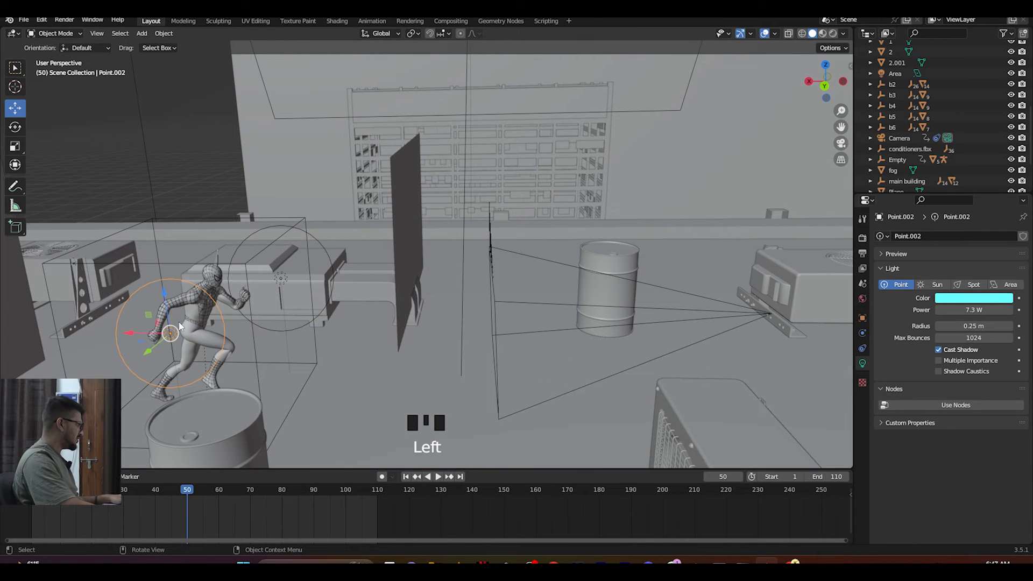
pyautogui.click(133, 334)
pyautogui.moveTo(133, 334); pyautogui.dragTo(267, 274, button='middle')
# Step: Check the runner's lighting through the camera in rendered shading with overlays and gizmos hidden
pyautogui.press('KP_0')
pyautogui.scroll(5, 411, 215)
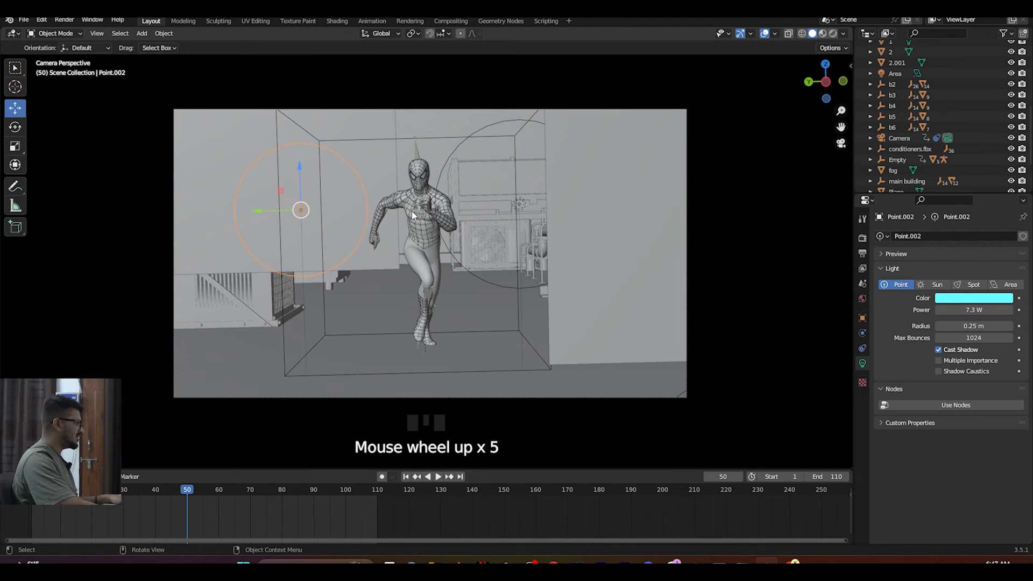
pyautogui.click(833, 34)
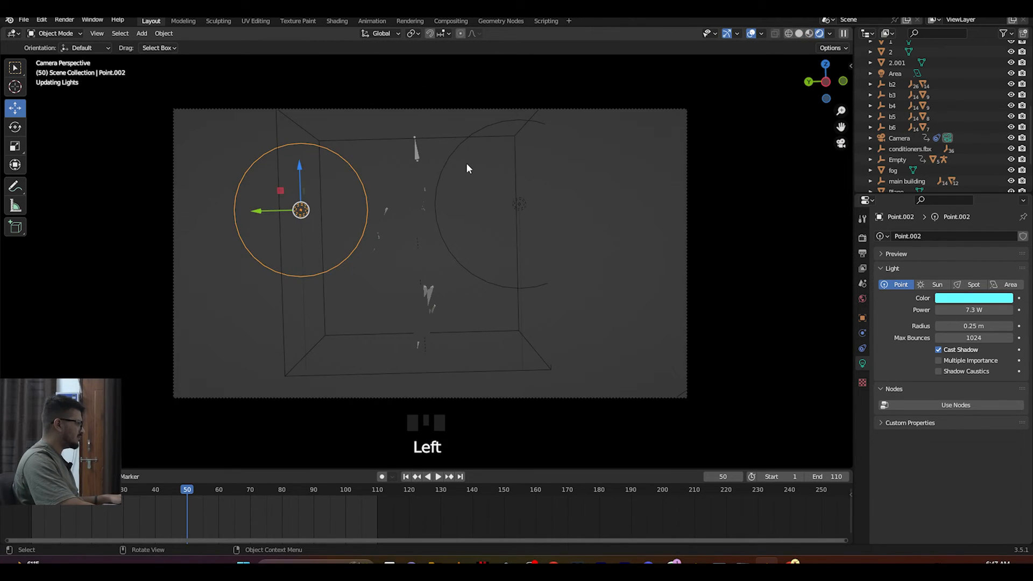
pyautogui.click(753, 35)
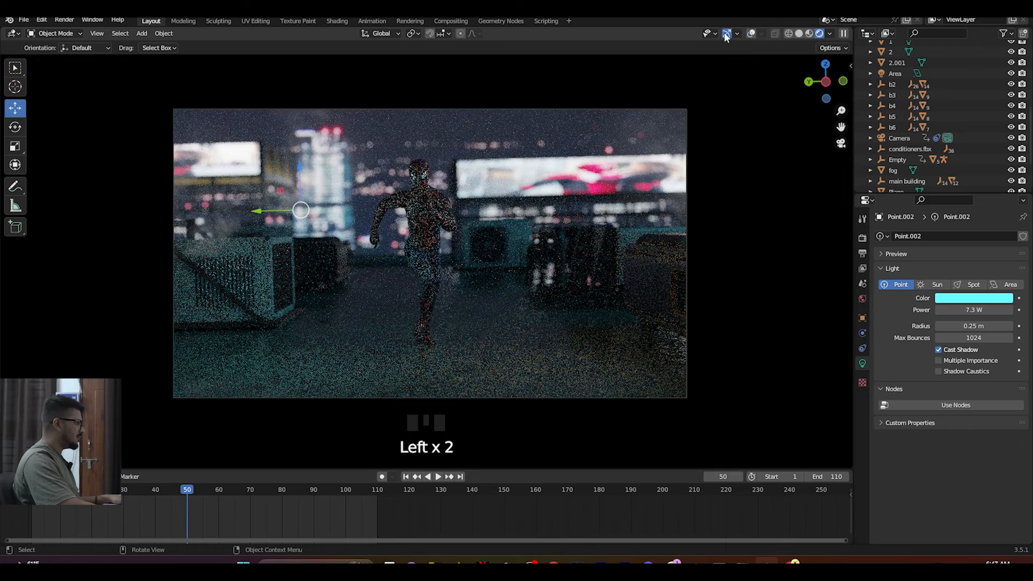
pyautogui.scroll(2, 526, 235)
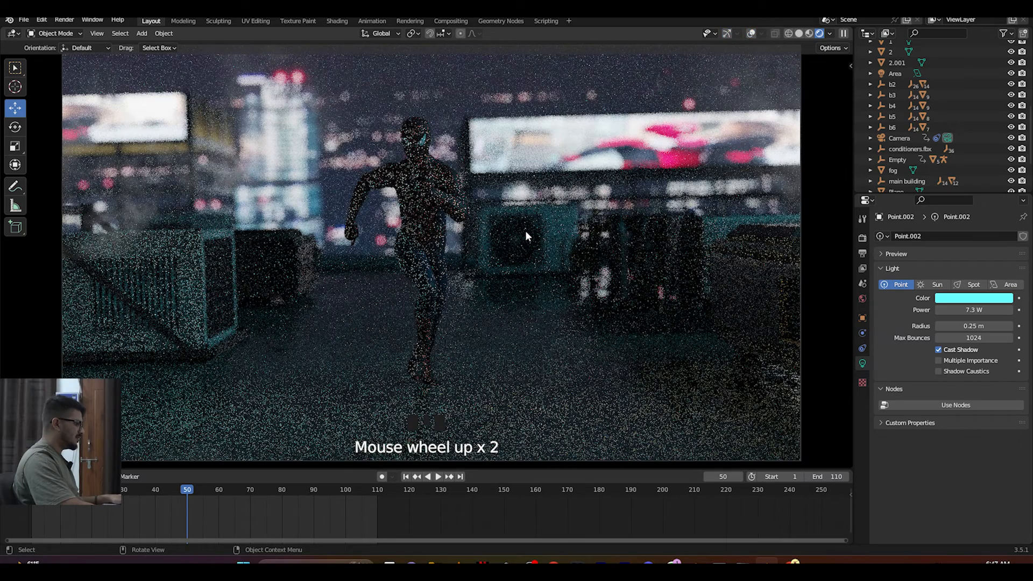
pyautogui.scroll(-2, 525, 230)
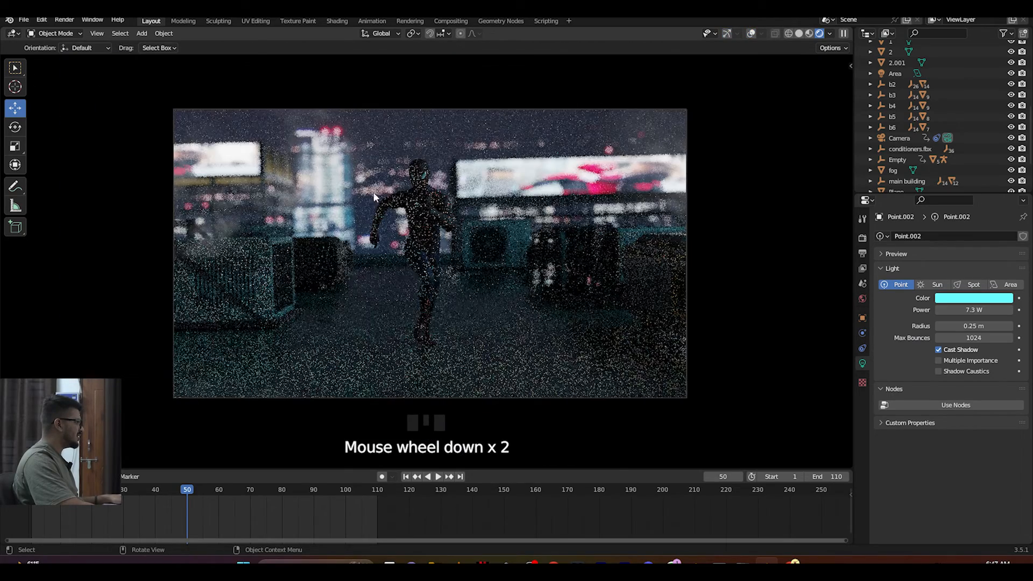
# Step: Render frame 50 as a still image, inspect the lighting on the runner and close the render
pyautogui.click(63, 22)
pyautogui.click(83, 32)
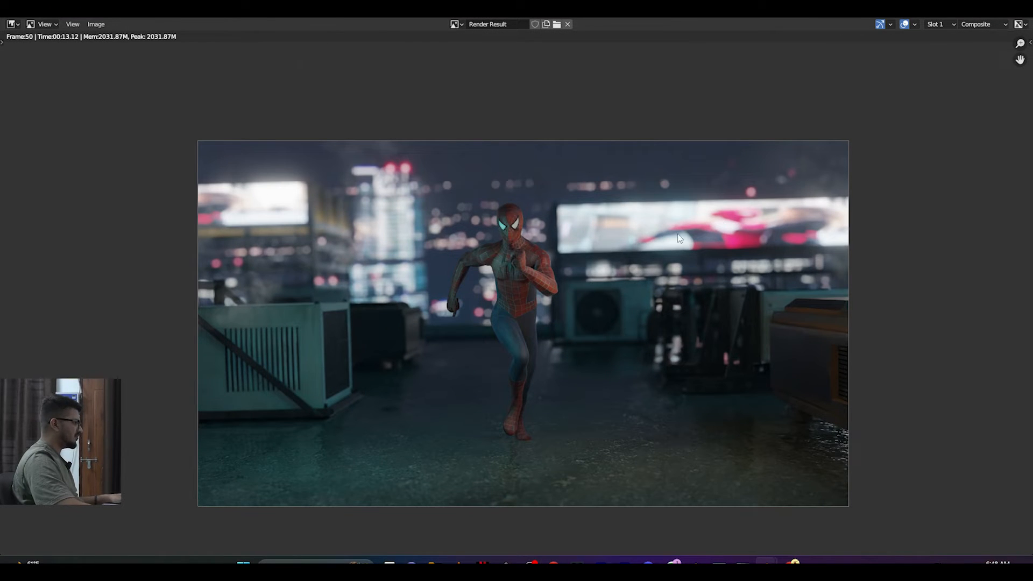
pyautogui.moveTo(599, 268); pyautogui.dragTo(601, 203, button='middle')
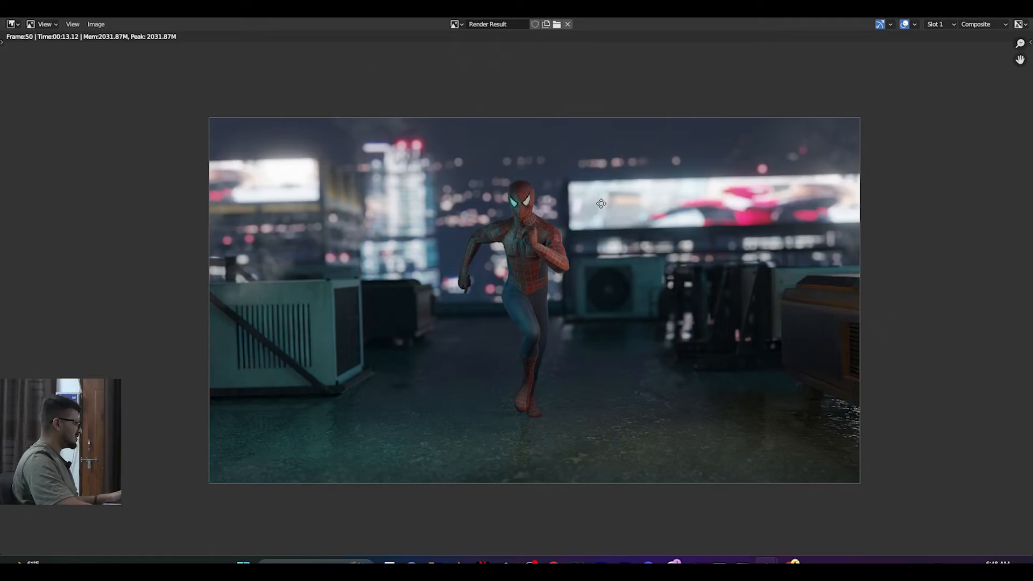
pyautogui.click(1019, 8)
# Step: Return to solid shading with overlays and gizmos shown, set the yellow light's power to 5.3 W and save
pyautogui.moveTo(486, 272)
pyautogui.mouseDown(button='middle')
pyautogui.moveTo(519, 287)
pyautogui.moveTo(505, 276)
pyautogui.mouseUp(button='middle')
pyautogui.scroll(-5, 504, 276)
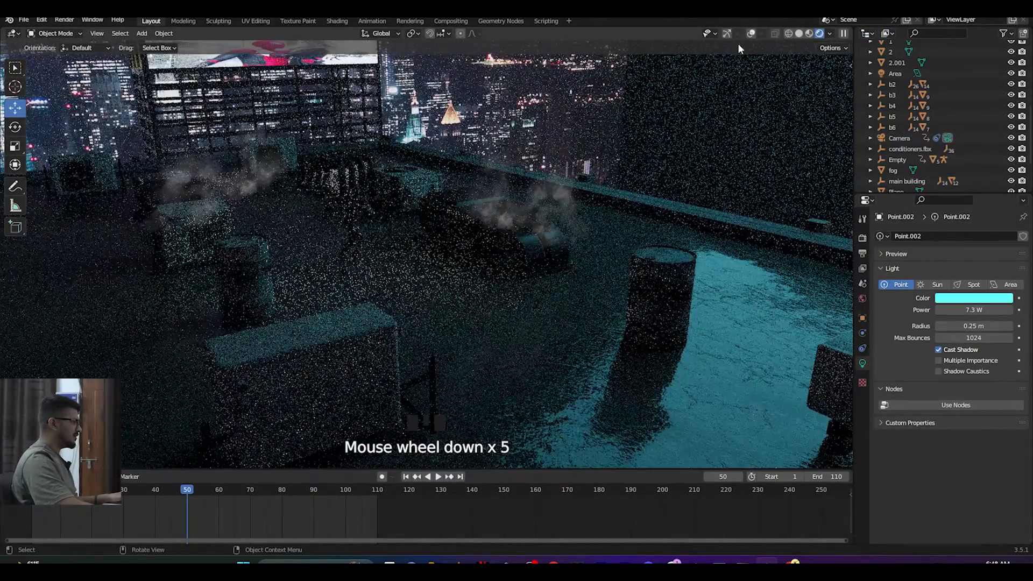
pyautogui.click(751, 33)
pyautogui.click(726, 33)
pyautogui.moveTo(456, 194)
pyautogui.mouseDown(button='middle')
pyautogui.moveTo(427, 214)
pyautogui.moveTo(448, 176)
pyautogui.moveTo(456, 194)
pyautogui.moveTo(394, 134)
pyautogui.mouseUp(button='middle')
pyautogui.click(798, 33)
pyautogui.click(394, 133)
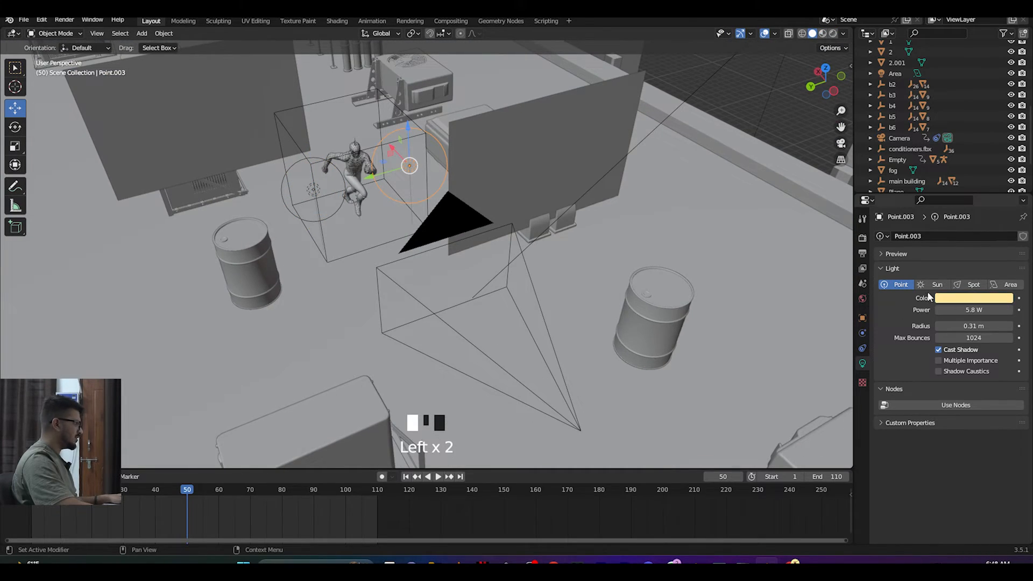
pyautogui.hotkey('ctrl', 's')
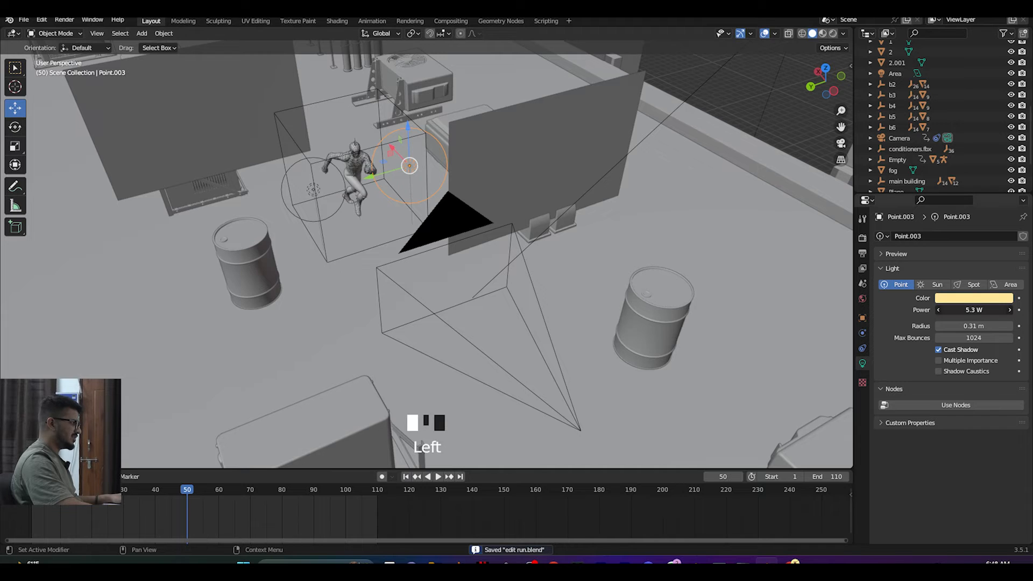
# Step: Set the cyan light's power to 4.6 W and the radius of both lights beside the runner to 0.43 m
pyautogui.click(288, 170)
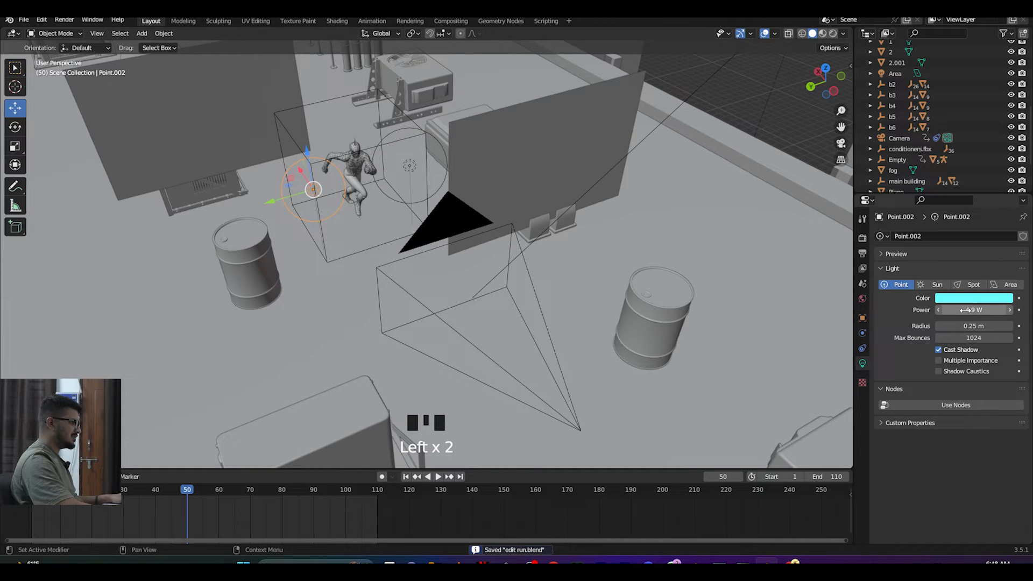
pyautogui.click(391, 133)
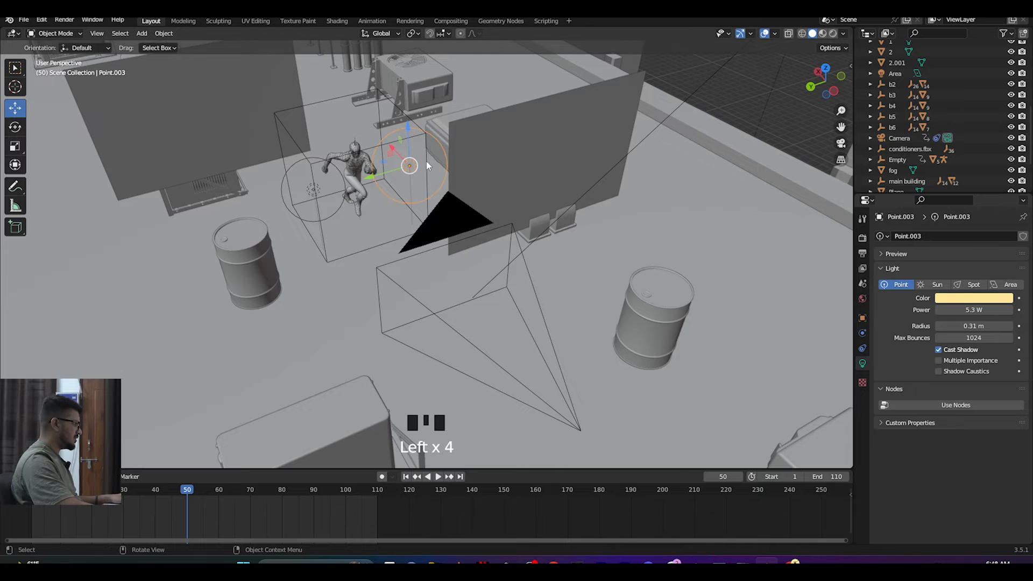
pyautogui.click(321, 163)
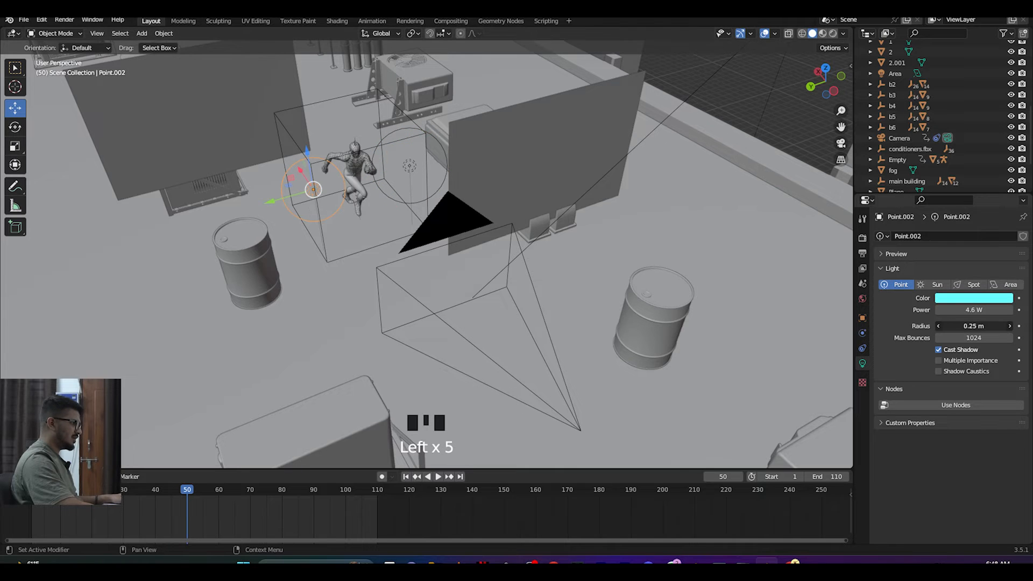
pyautogui.click(401, 128)
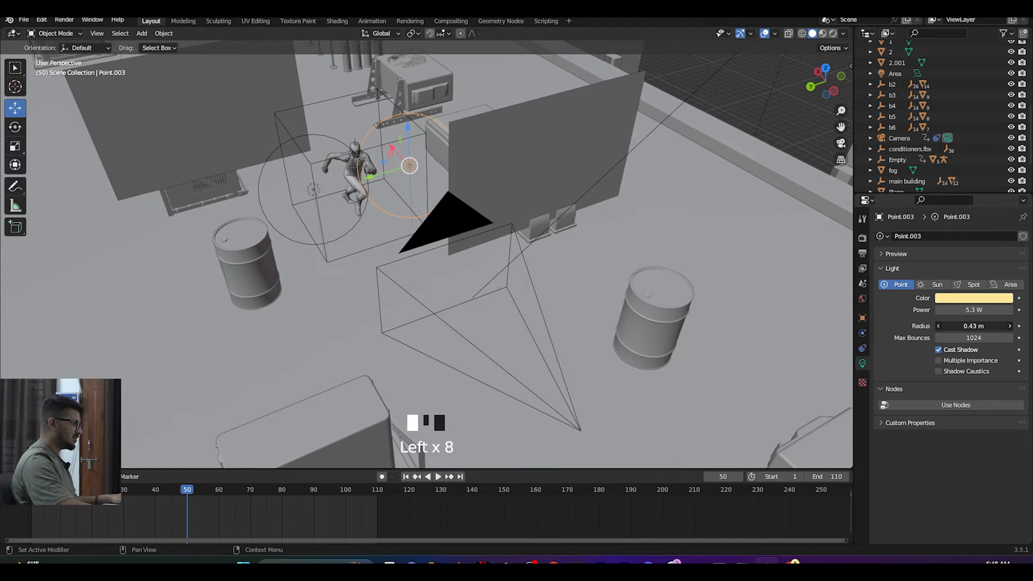
# Step: Duplicate the yellow and cyan lights beside the runner and move the copies behind him towards the far end of the roof
pyautogui.scroll(-2, 428, 194)
pyautogui.moveTo(428, 195); pyautogui.dragTo(296, 194, button='middle')
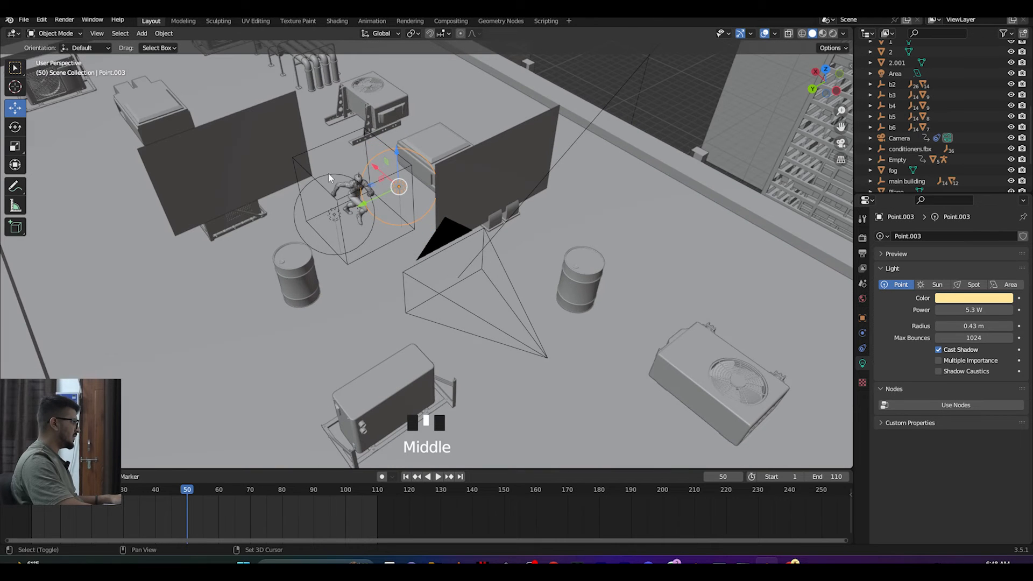
pyautogui.keyDown('shift'); pyautogui.click(366, 198); pyautogui.keyUp('shift')
pyautogui.hotkey('shift', 'd')
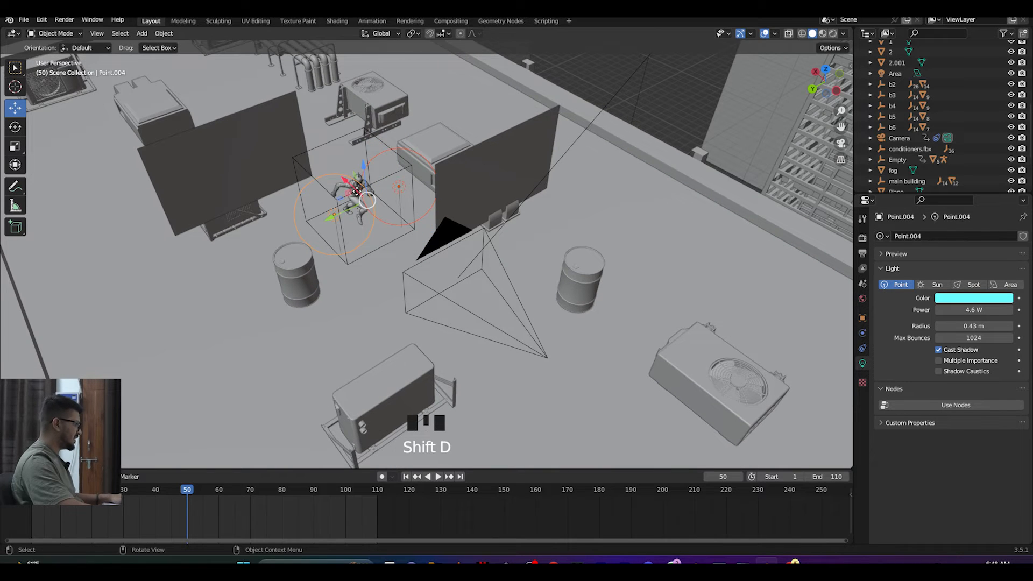
pyautogui.moveTo(344, 178); pyautogui.dragTo(224, 83)
# Step: Duplicate the light pair twice more, placing one pair beside the camera and the other near the roof structure, and save
pyautogui.hotkey('shift', 'd')
pyautogui.click(530, 321)
pyautogui.scroll(-3, 360, 192)
pyautogui.hotkey('shift', 'd')
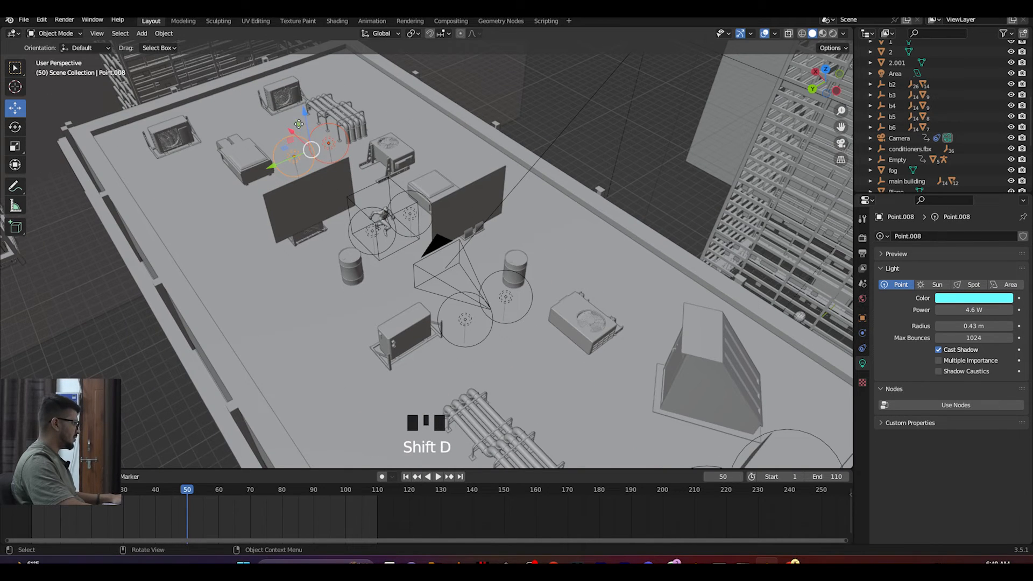
pyautogui.moveTo(292, 130); pyautogui.dragTo(637, 422)
pyautogui.scroll(-1, 628, 371)
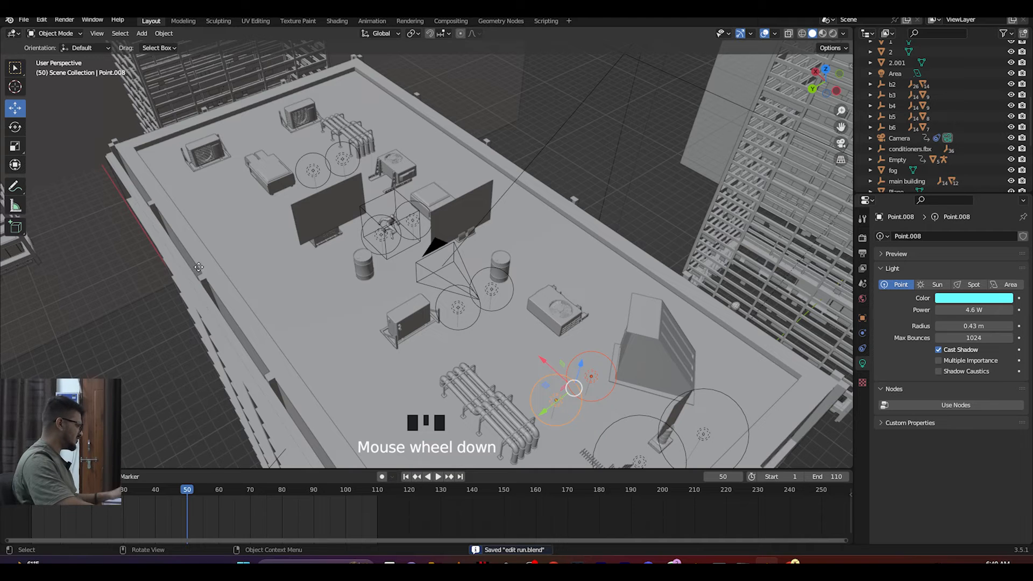
pyautogui.click(154, 348)
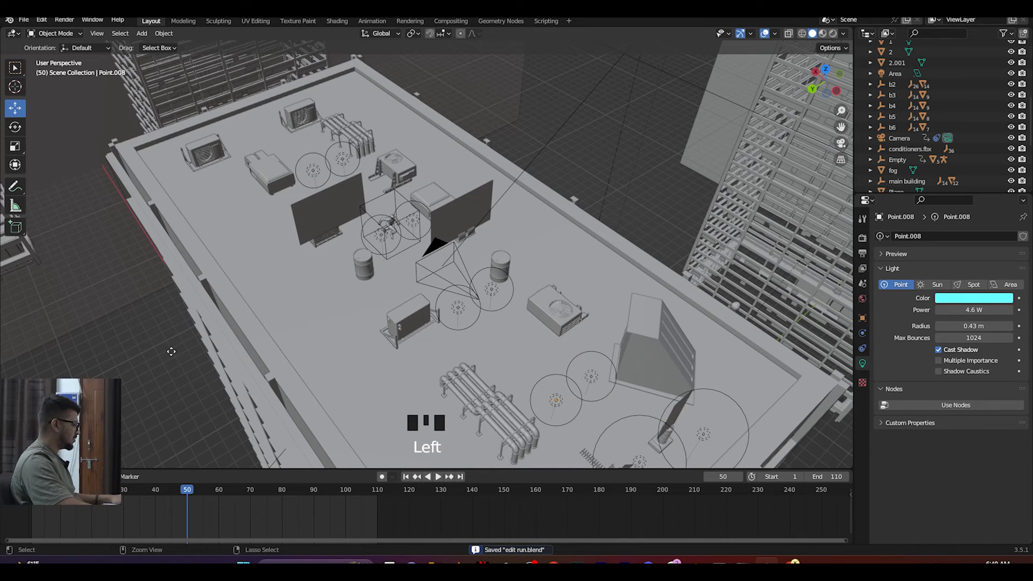
# Step: Play the animation through the camera from the start of the timeline and save the file
pyautogui.press('KP_0')
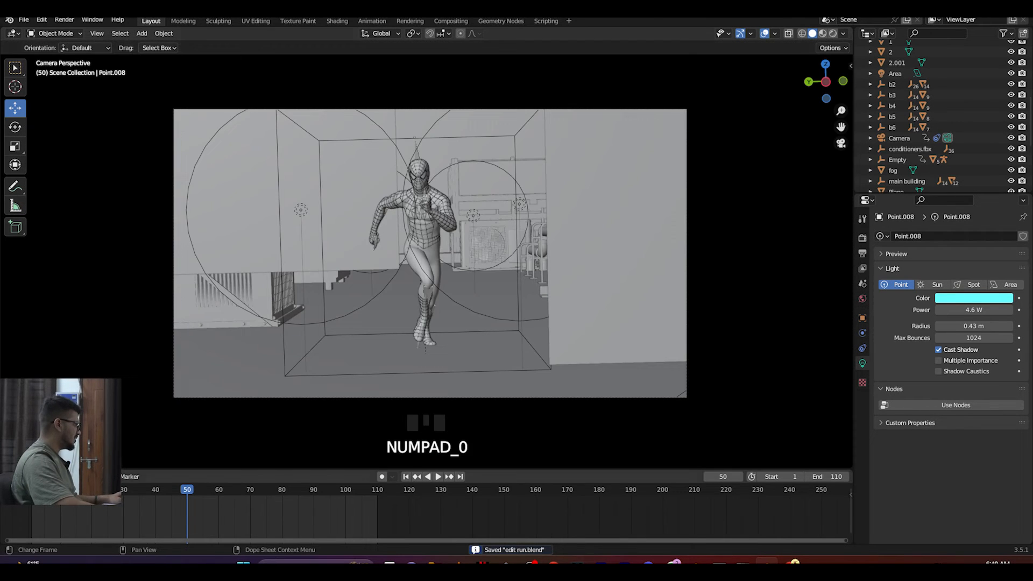
pyautogui.click(31, 489)
pyautogui.press('space')
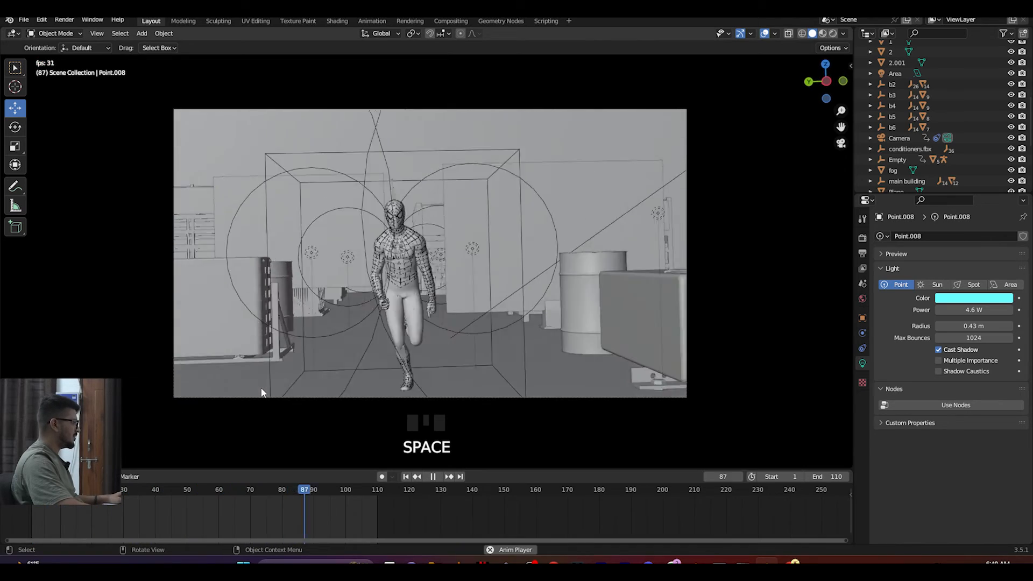
pyautogui.press('space')
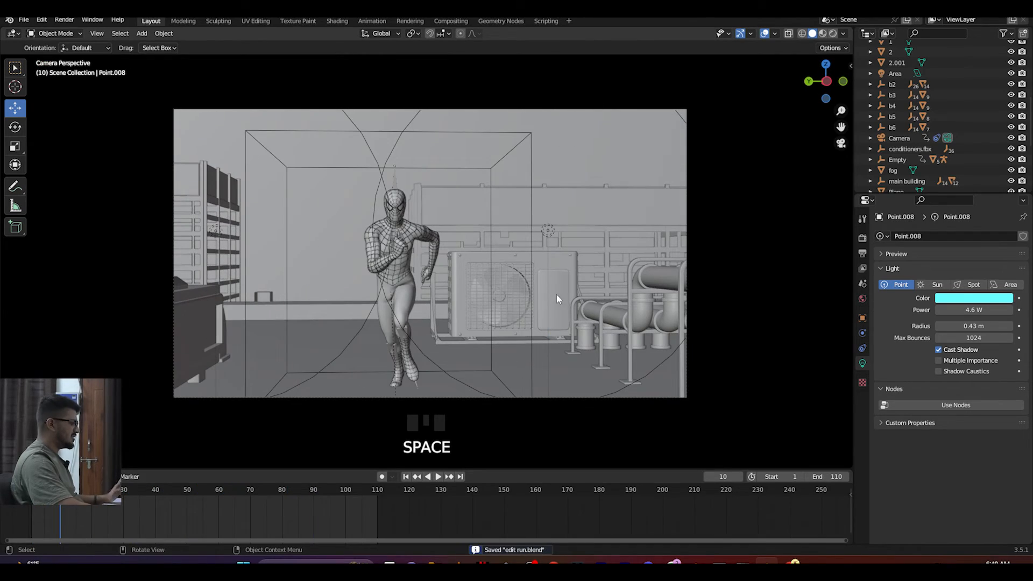
pyautogui.hotkey('alt', 'Tab')
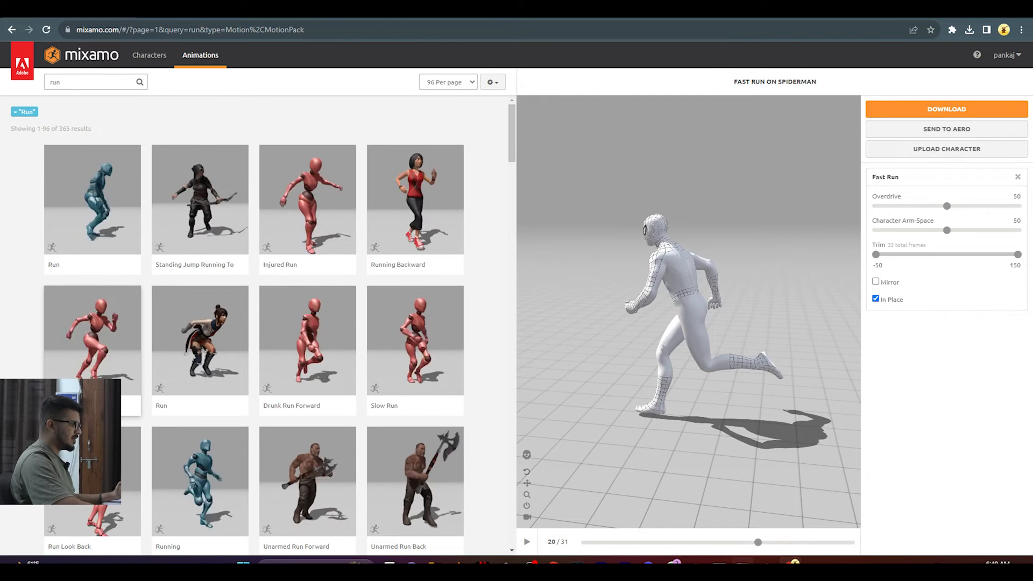
pyautogui.hotkey('alt', 'Tab')
pyautogui.hotkey('ctrl', 's')
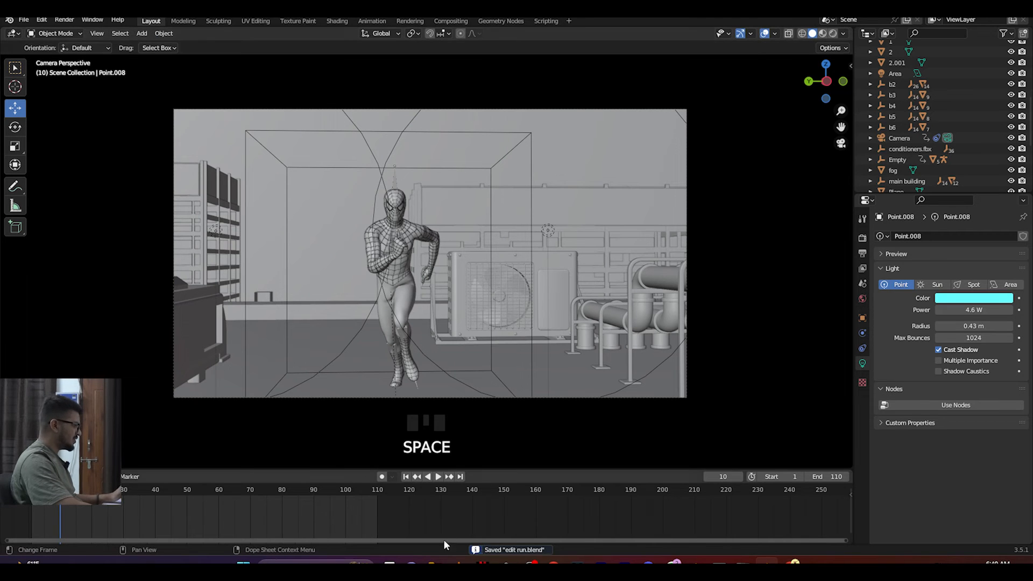
# Step: Switch to File Explorer and look through the render 1 and final files folders of the Spiderman Animation project
pyautogui.hotkey('alt', 'Tab')
pyautogui.hotkey('alt', 'Up')
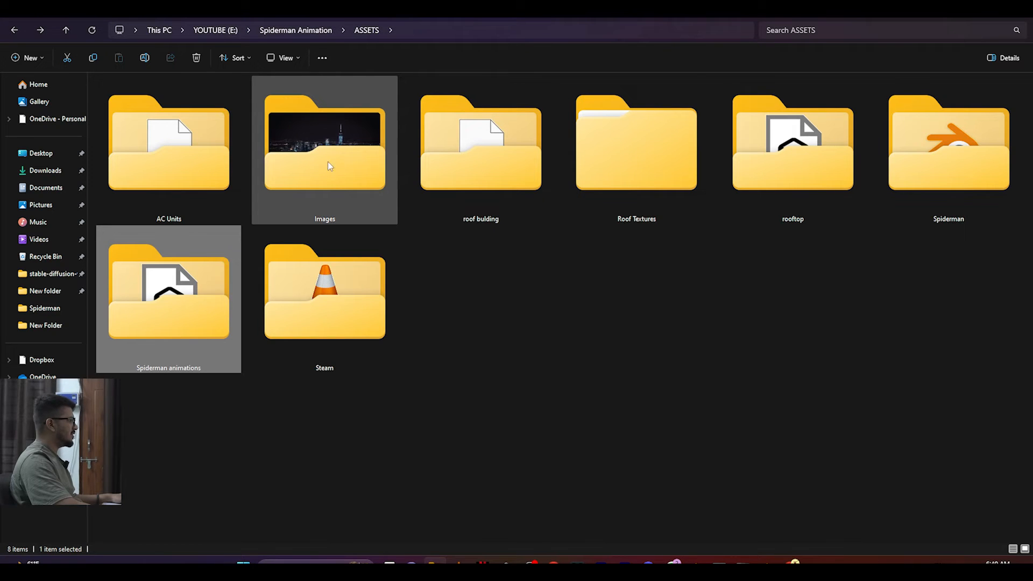
pyautogui.hotkey('alt', 'Up')
pyautogui.press('Right')
pyautogui.press('Right')
pyautogui.press('Return')
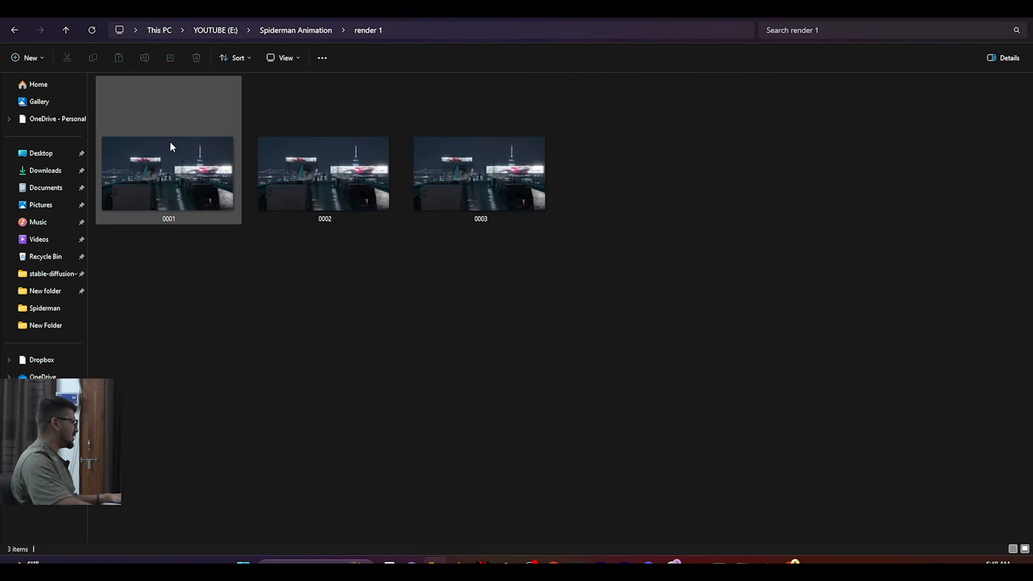
pyautogui.hotkey('alt', 'Up')
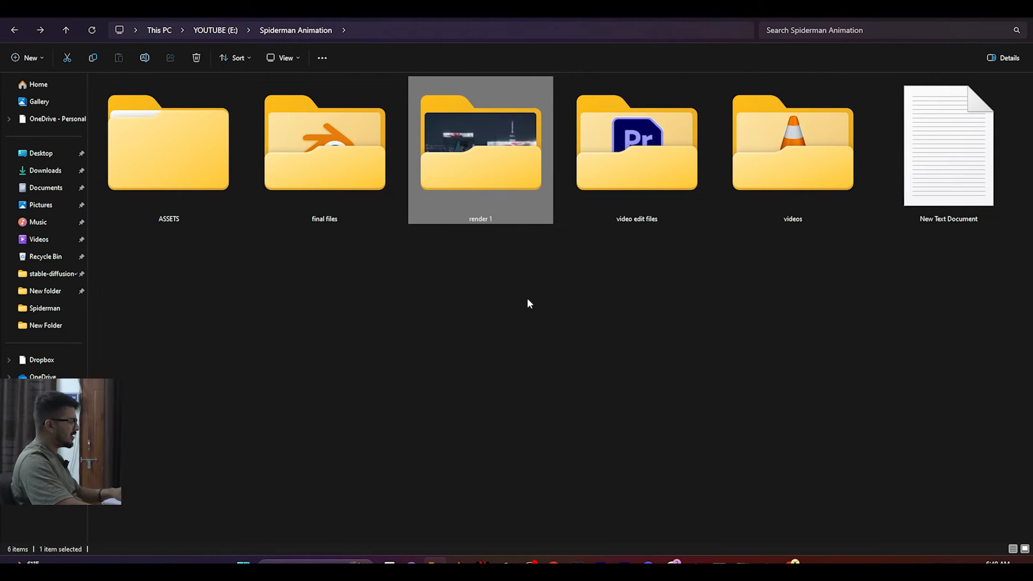
pyautogui.doubleClick(356, 182)
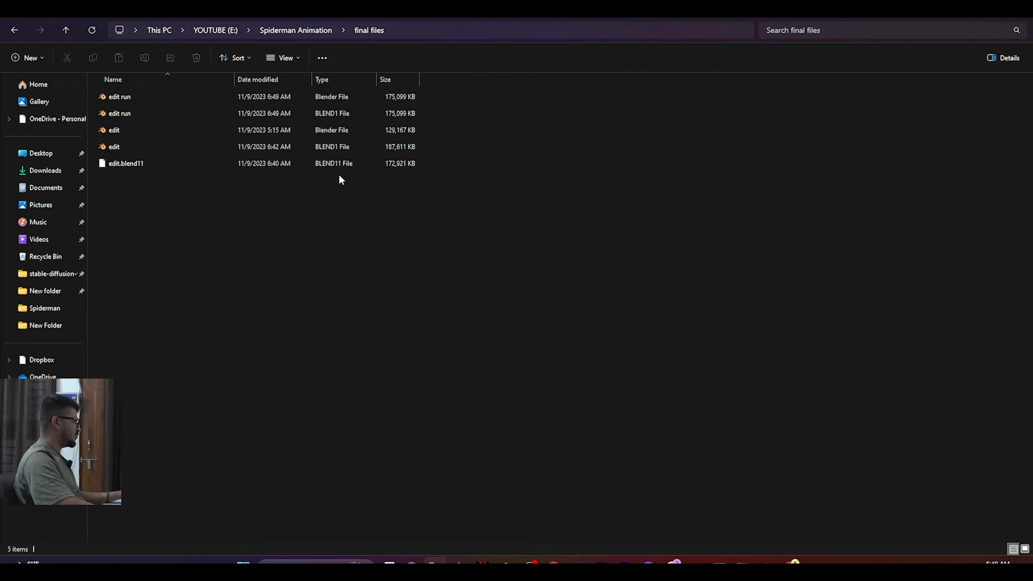
pyautogui.hotkey('alt', 'Up')
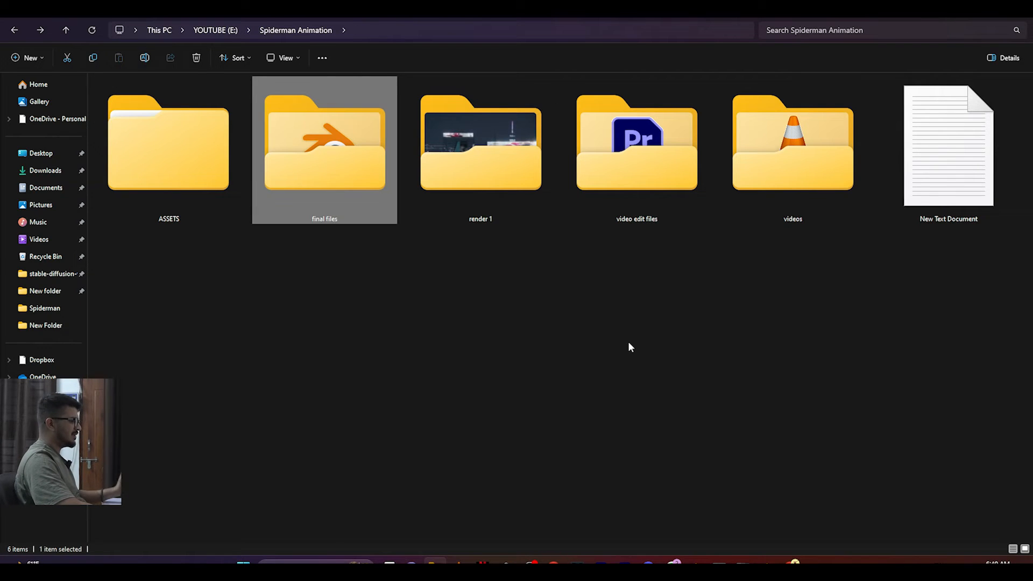
pyautogui.click(630, 346)
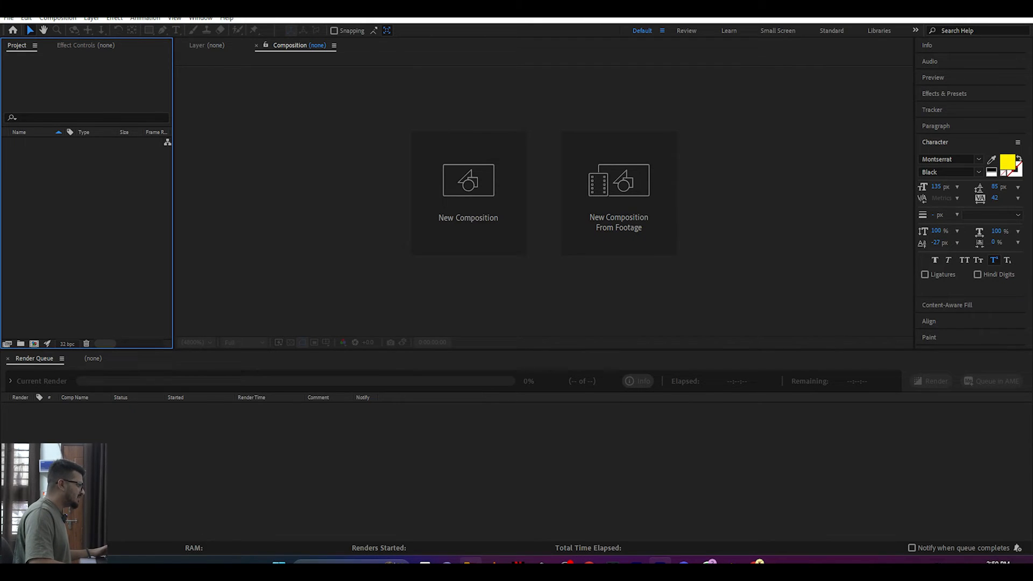
# Step: Look through the rendered image sequences in the render 1, RENDER 2 and render 3 folders
pyautogui.hotkey('alt', 'Tab')
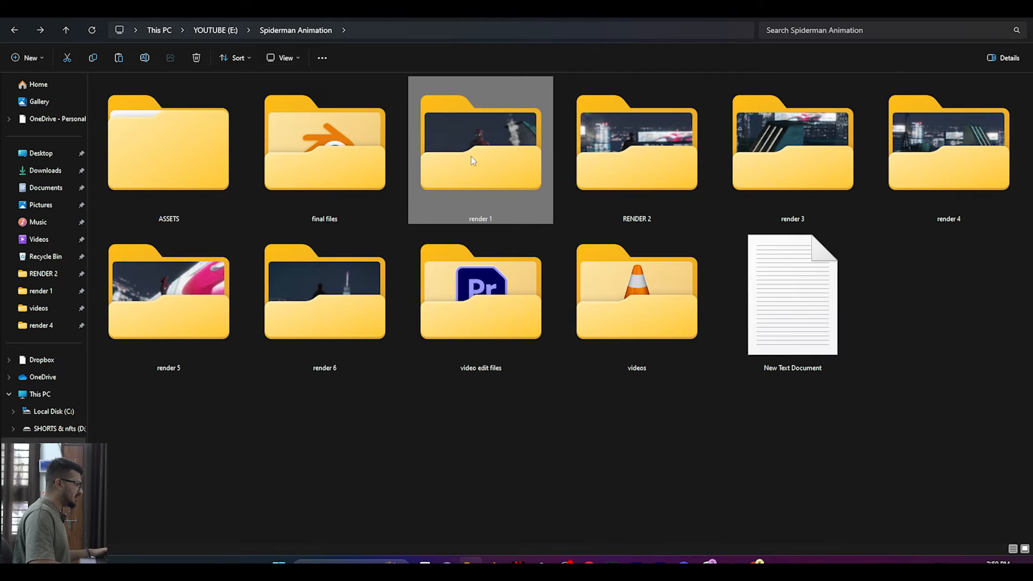
pyautogui.doubleClick(470, 156)
pyautogui.hotkey('alt', 'Left')
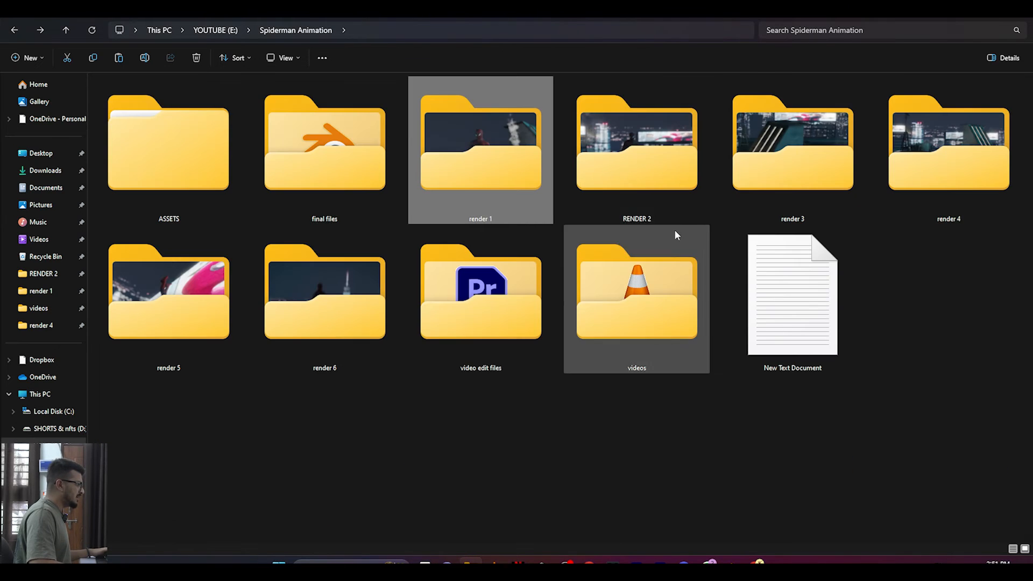
pyautogui.doubleClick(655, 170)
pyautogui.hotkey('alt', 'Left')
pyautogui.doubleClick(819, 154)
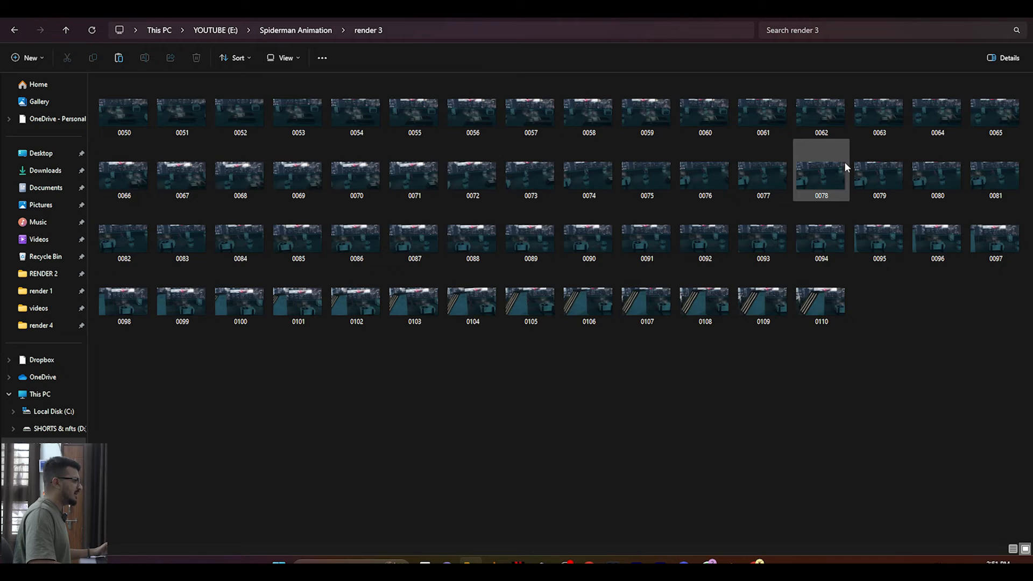
# Step: Look through the rendered image sequences in the render 4 and render 5 folders, including a render 4 frame, and reopen the render 1 folder
pyautogui.hotkey('alt', 'Left')
pyautogui.doubleClick(980, 150)
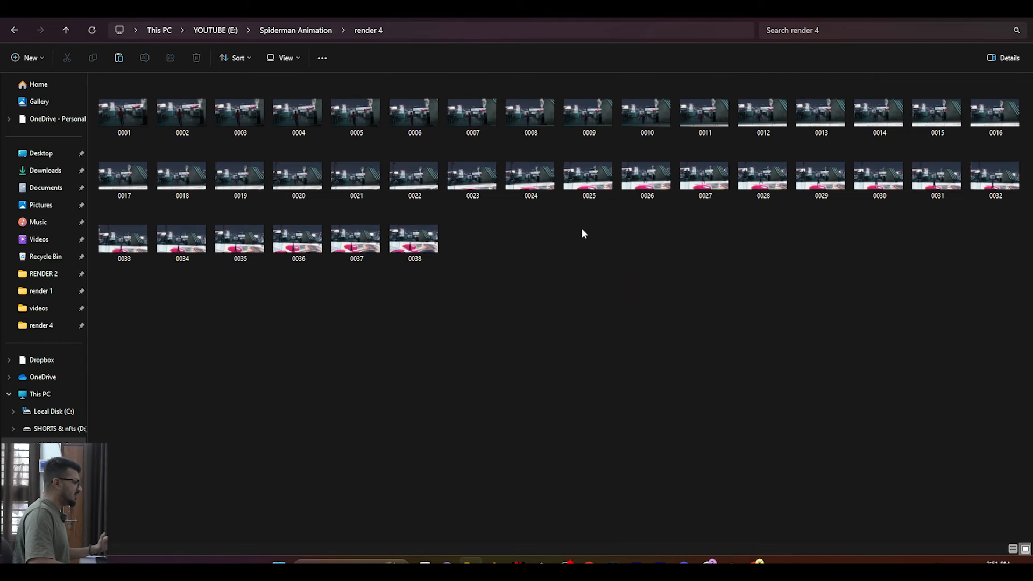
pyautogui.doubleClick(421, 175)
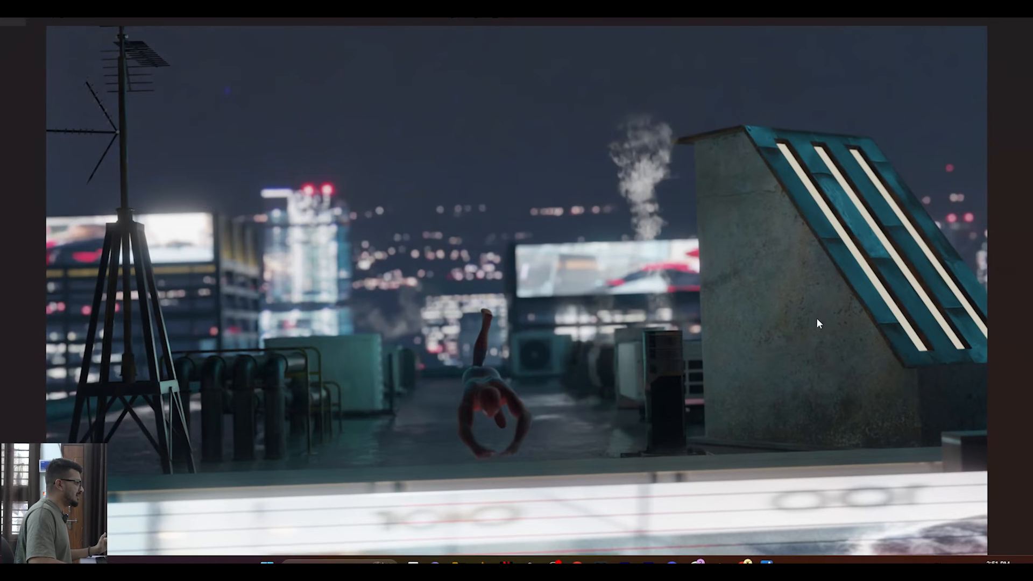
pyautogui.press('Escape')
pyautogui.hotkey('alt', 'Left')
pyautogui.doubleClick(150, 263)
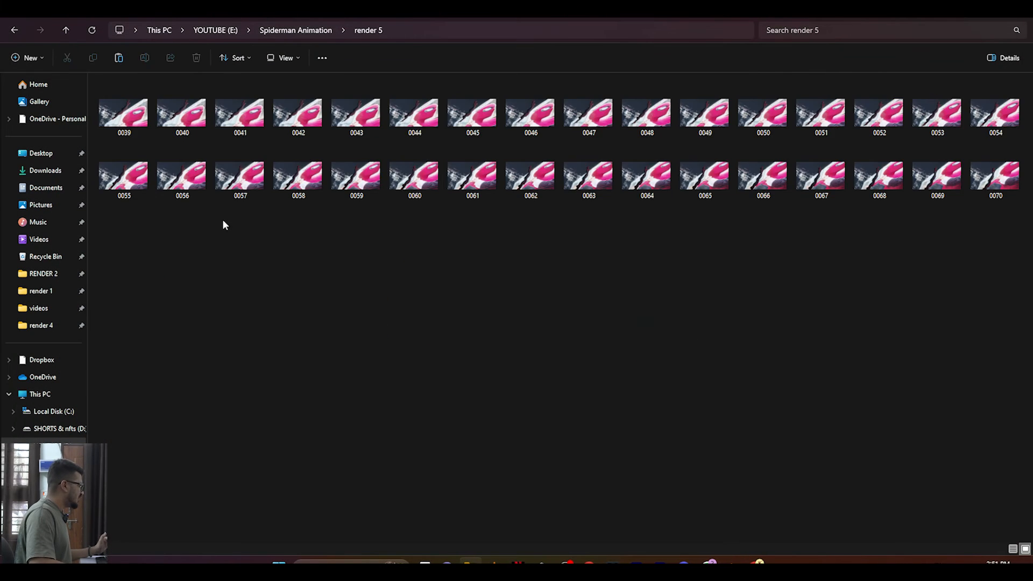
pyautogui.hotkey('alt', 'Left')
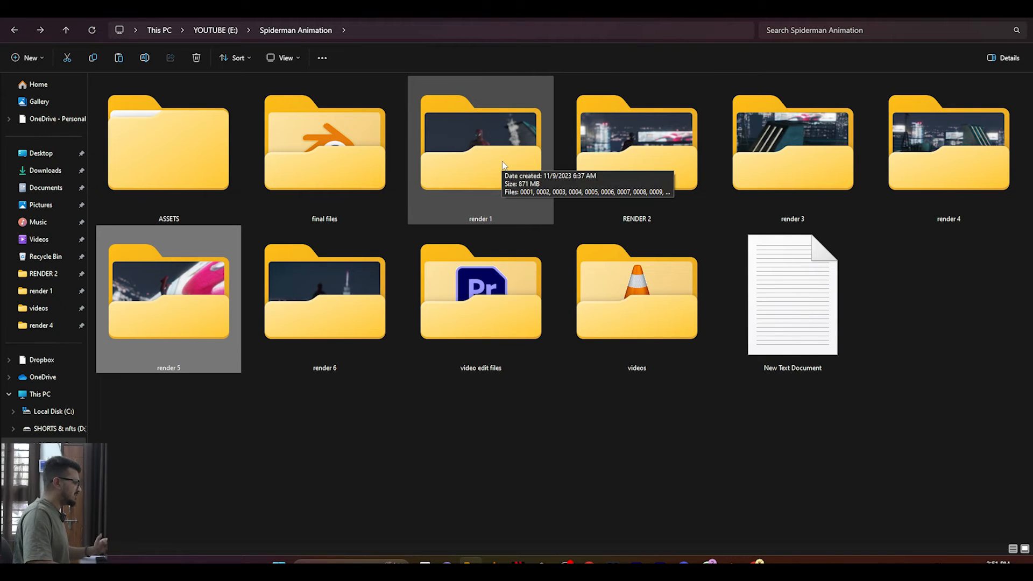
pyautogui.doubleClick(501, 161)
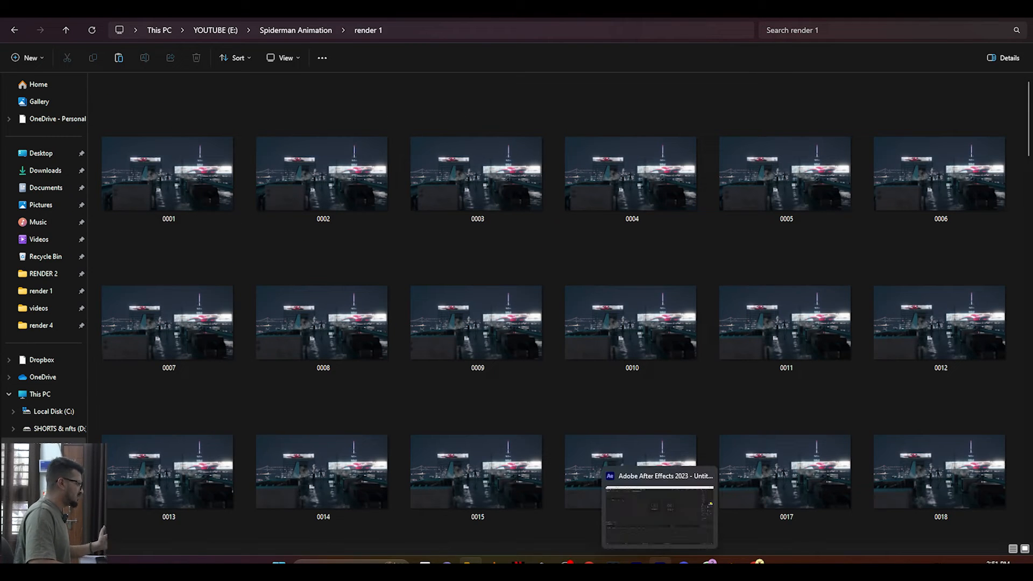
# Step: Switch to After Effects and import the render 1 frames as a PNG sequence, starting from file 0001
pyautogui.click(659, 562)
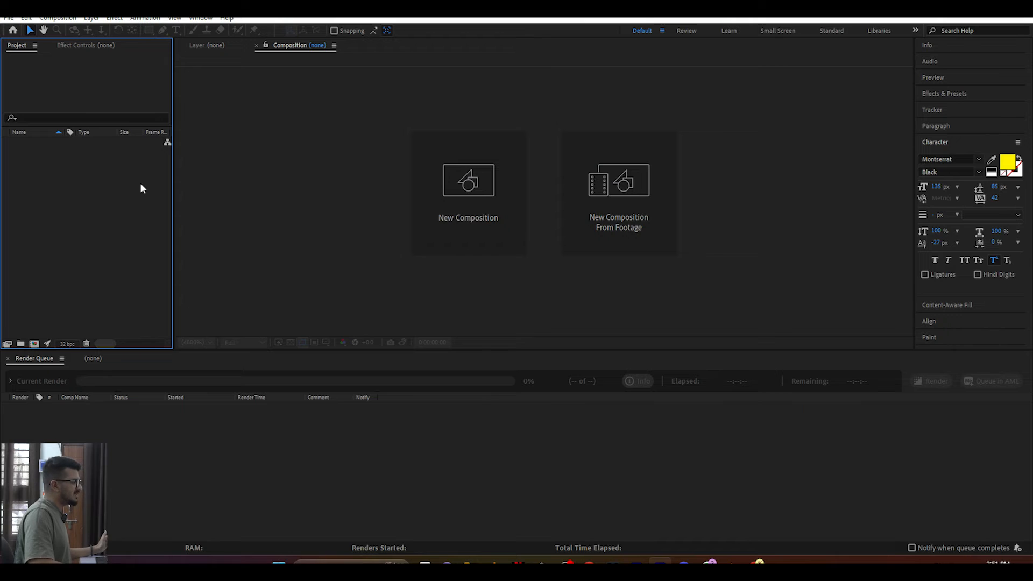
pyautogui.doubleClick(91, 201)
pyautogui.click(217, 54)
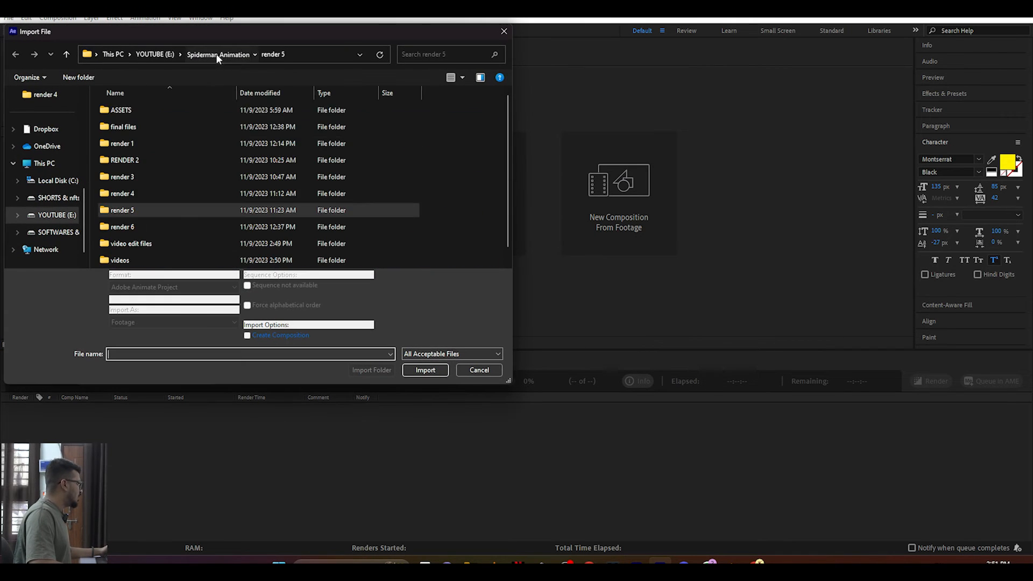
pyautogui.doubleClick(124, 144)
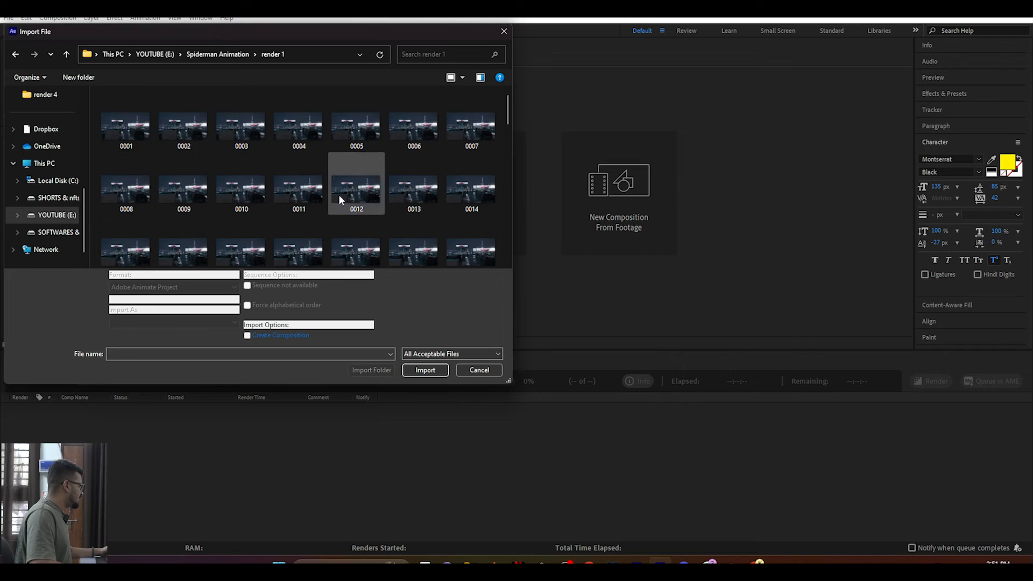
pyautogui.click(141, 134)
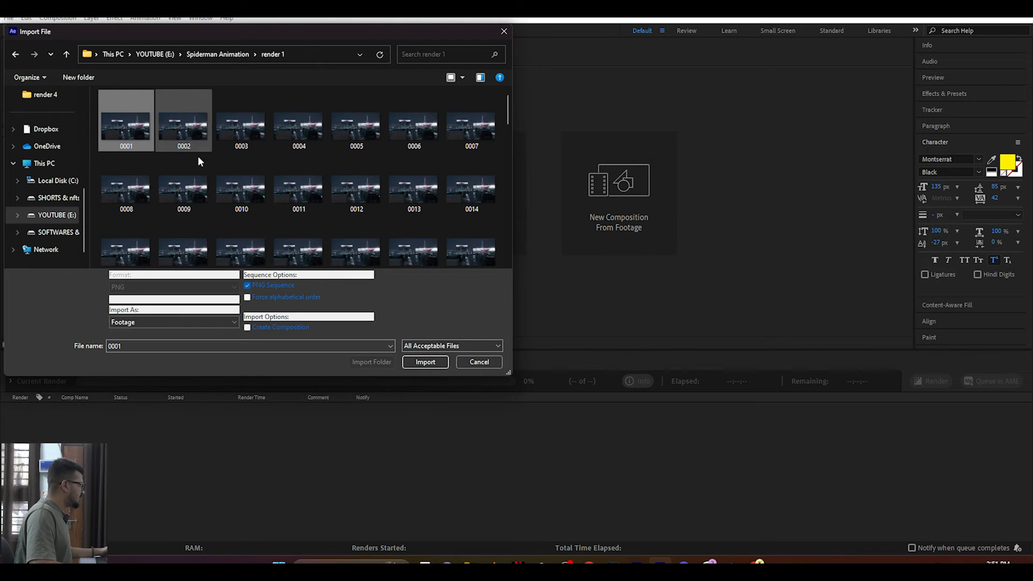
pyautogui.click(249, 289)
pyautogui.click(247, 286)
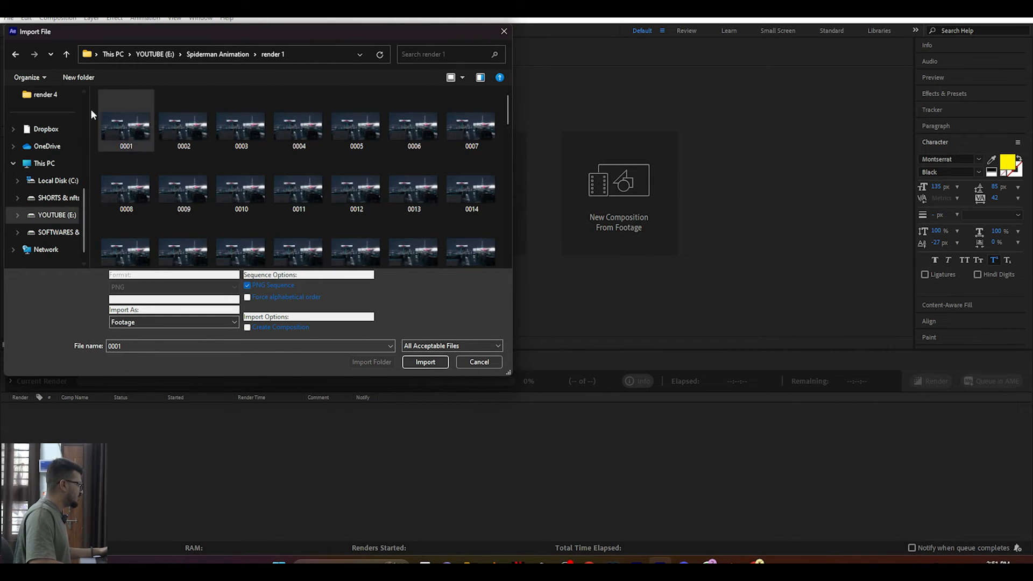
pyautogui.click(425, 362)
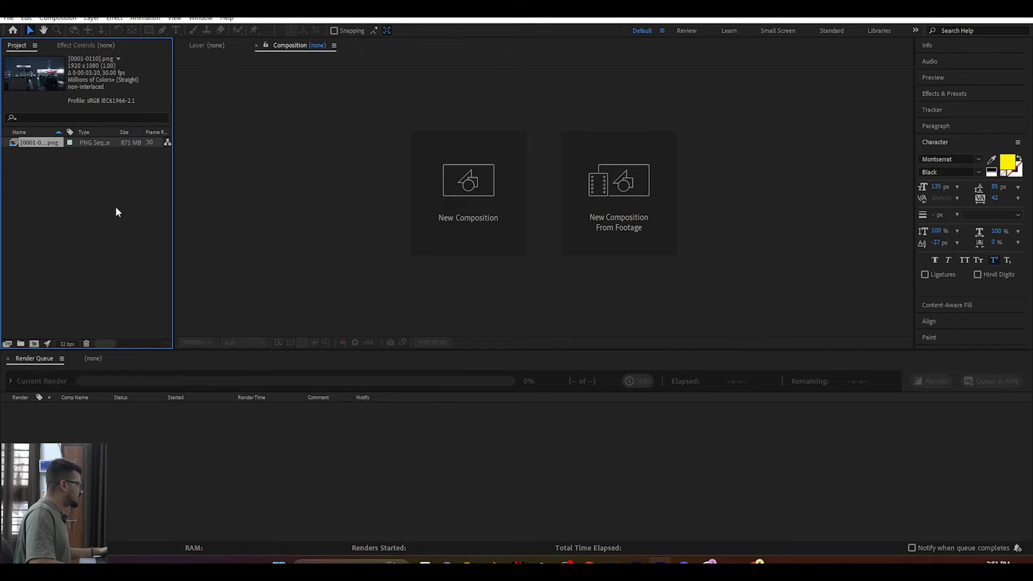
# Step: Create a composition from the imported sequence, enlarge the preview area, and play and scrub through the shot up to 0:00:01:13
pyautogui.moveTo(36, 148); pyautogui.dragTo(34, 345)
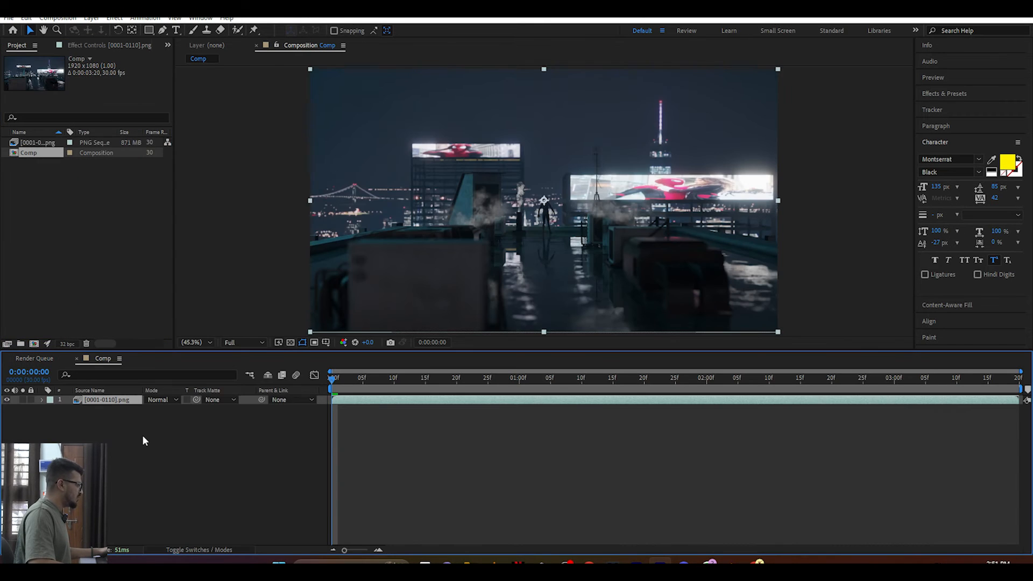
pyautogui.moveTo(413, 350); pyautogui.dragTo(413, 393)
pyautogui.press('space')
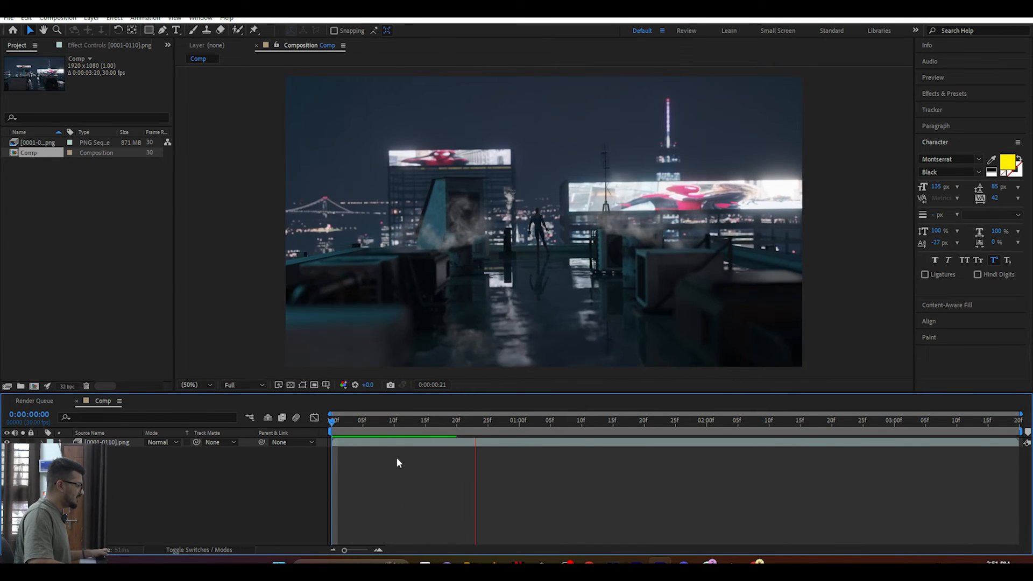
pyautogui.press('space')
pyautogui.moveTo(530, 427); pyautogui.dragTo(600, 446)
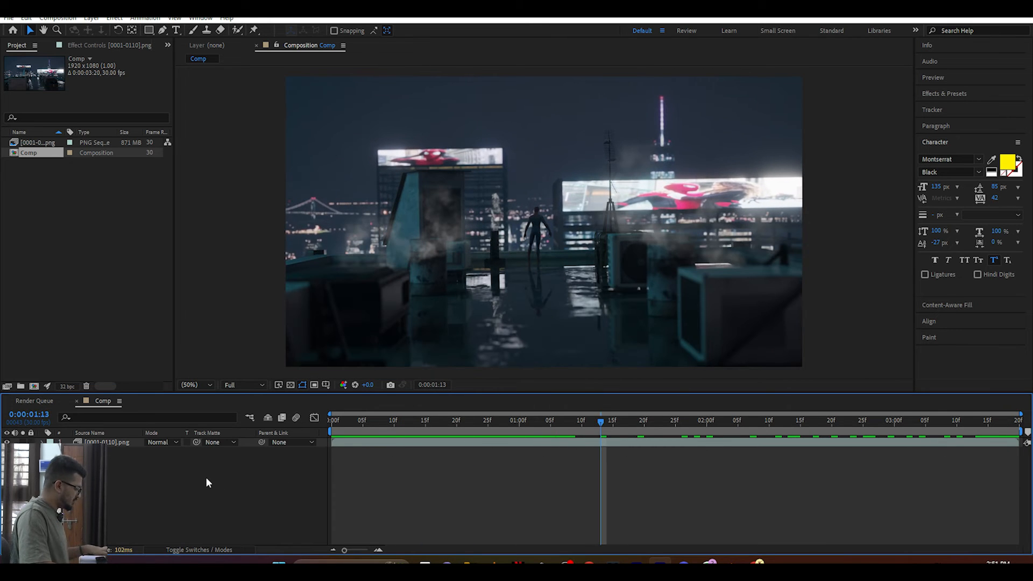
# Step: Add the composition to the render queue, view its output settings and destination, and return to the composition's timeline
pyautogui.hotkey('ctrl', 'm')
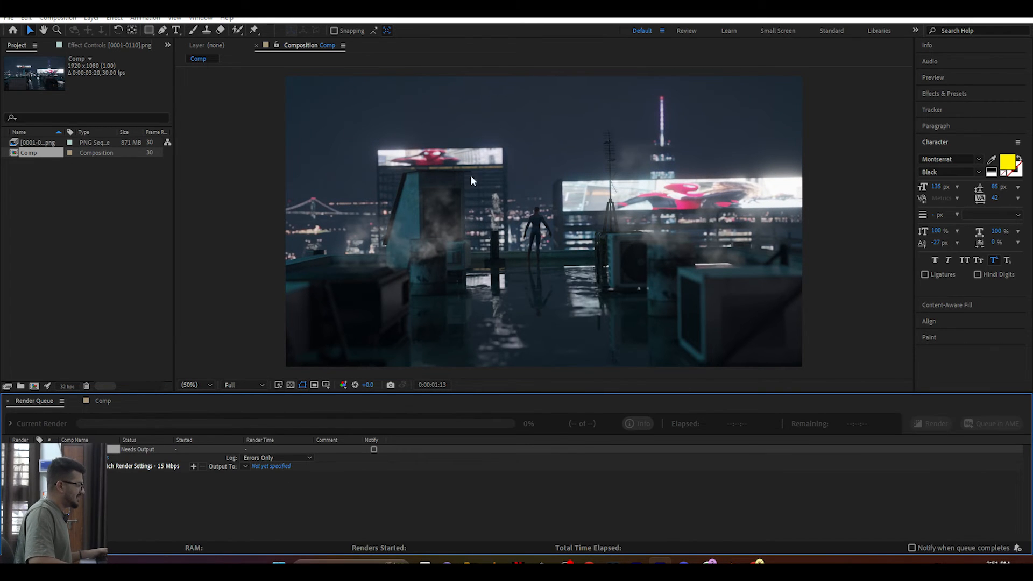
pyautogui.click(143, 465)
pyautogui.click(490, 530)
pyautogui.click(269, 466)
pyautogui.click(792, 196)
pyautogui.click(118, 406)
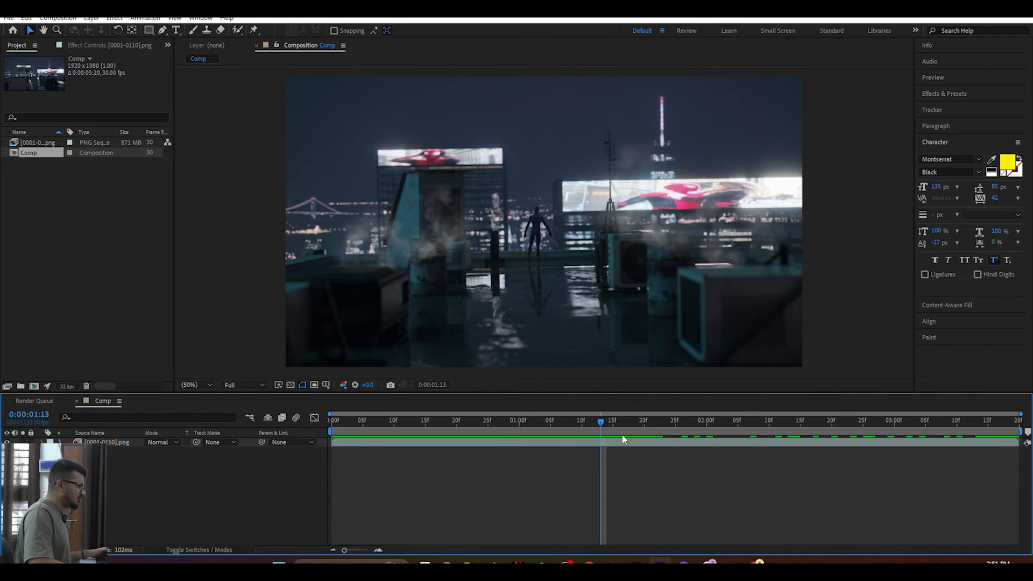
# Step: Import the RENDER 2 frames as a second PNG sequence, starting from file 0001
pyautogui.click(72, 249)
pyautogui.doubleClick(72, 248)
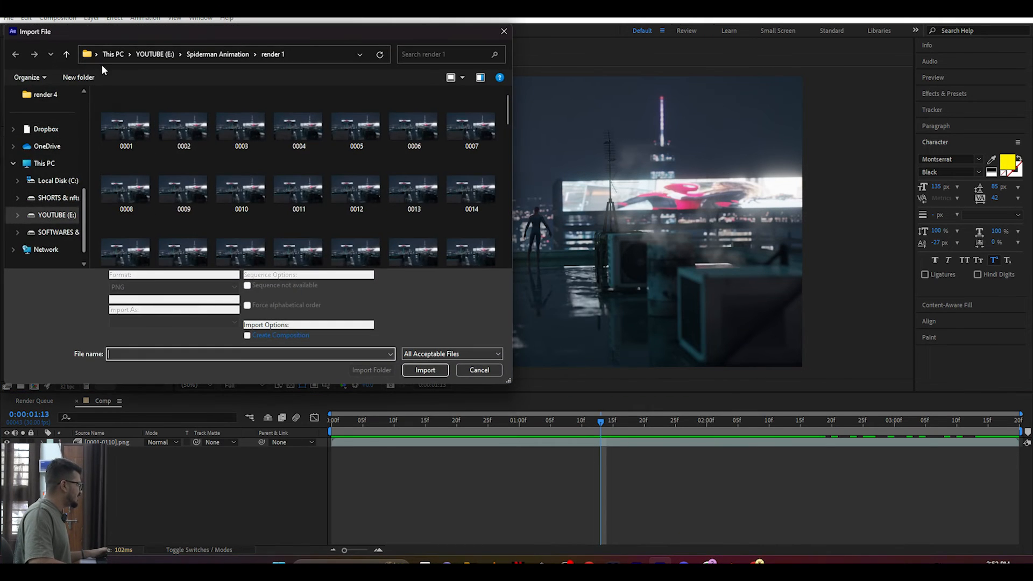
pyautogui.click(66, 54)
pyautogui.doubleClick(123, 160)
pyautogui.click(119, 124)
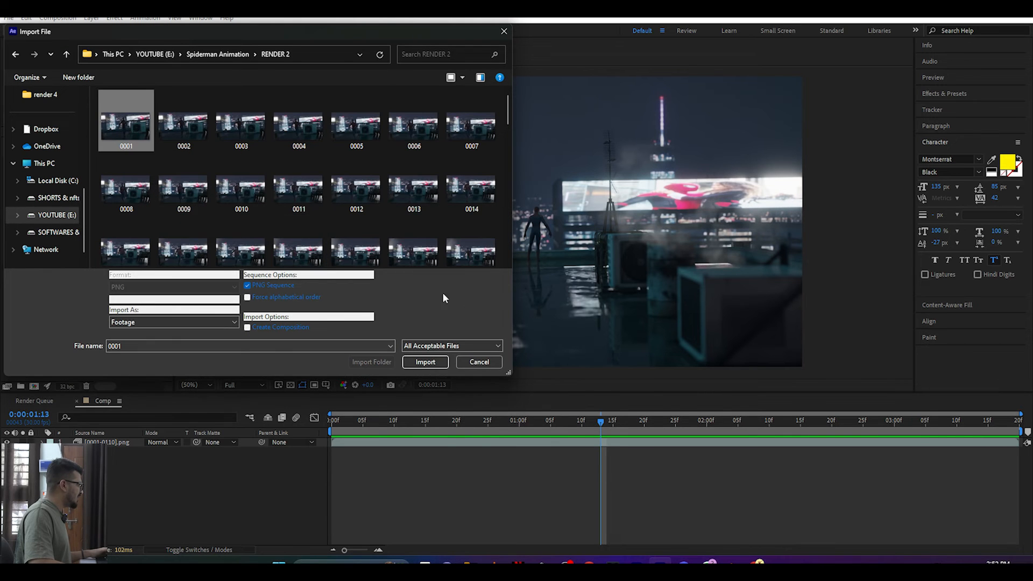
pyautogui.click(430, 364)
# Step: Place the RENDER 2 sequence above the first layer, starting at about 0:00:01:16, and preview the cut between the shots
pyautogui.moveTo(36, 154); pyautogui.dragTo(105, 438)
pyautogui.moveTo(532, 442); pyautogui.dragTo(816, 428)
pyautogui.click(571, 424)
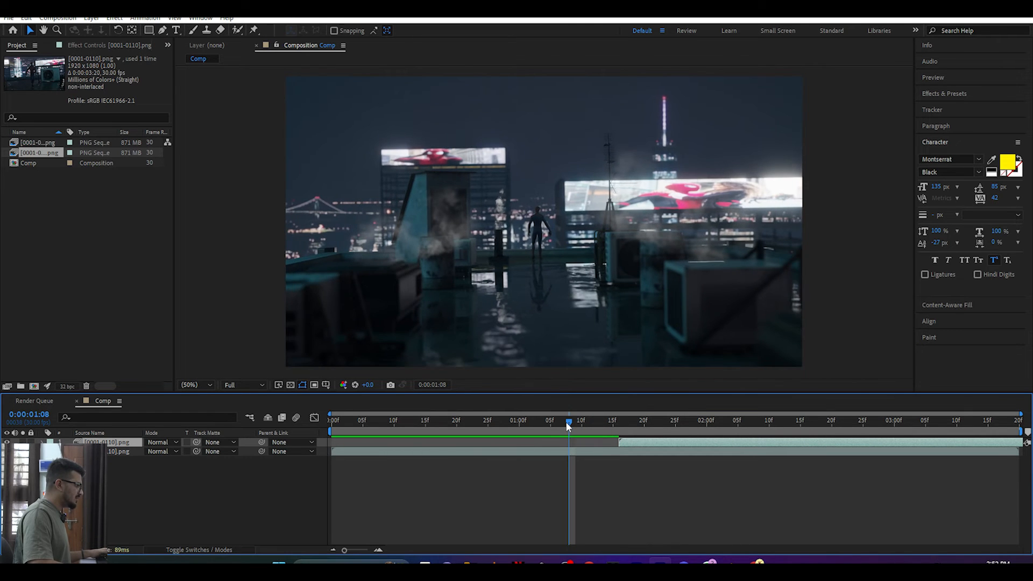
pyautogui.press('space')
pyautogui.click(697, 422)
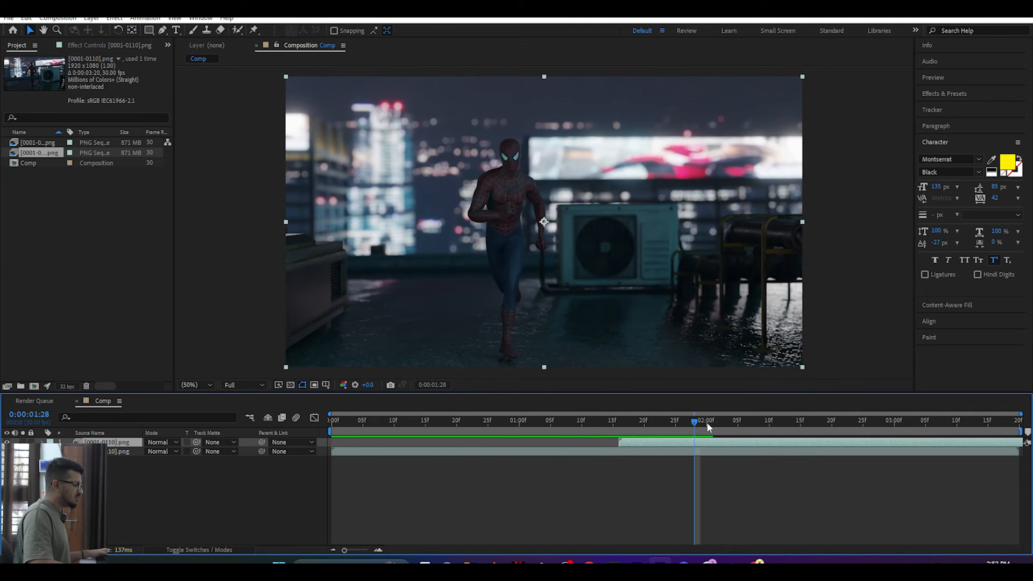
# Step: Set the composition's duration to 0:00:20:20
pyautogui.rightClick(183, 501)
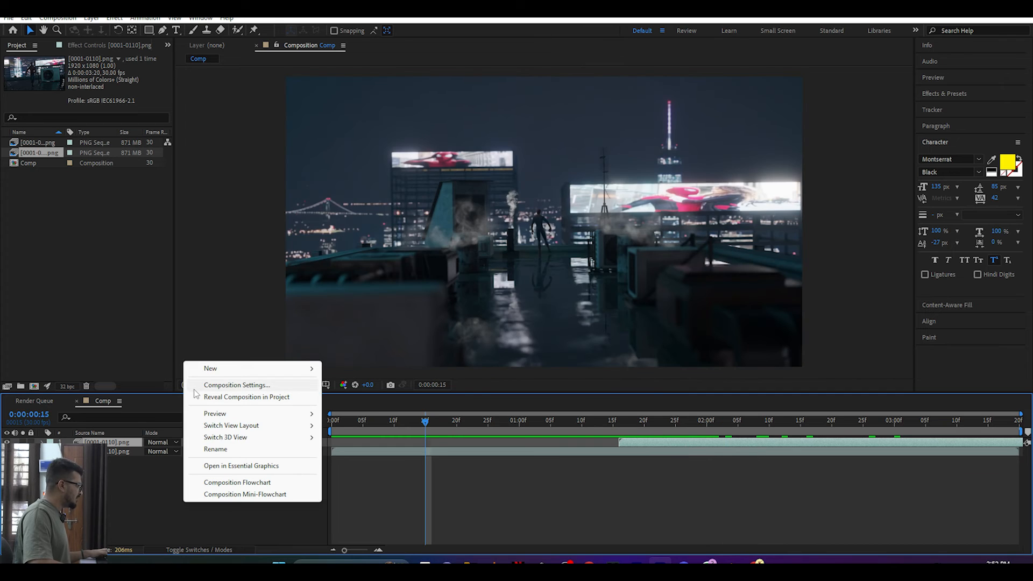
pyautogui.click(195, 388)
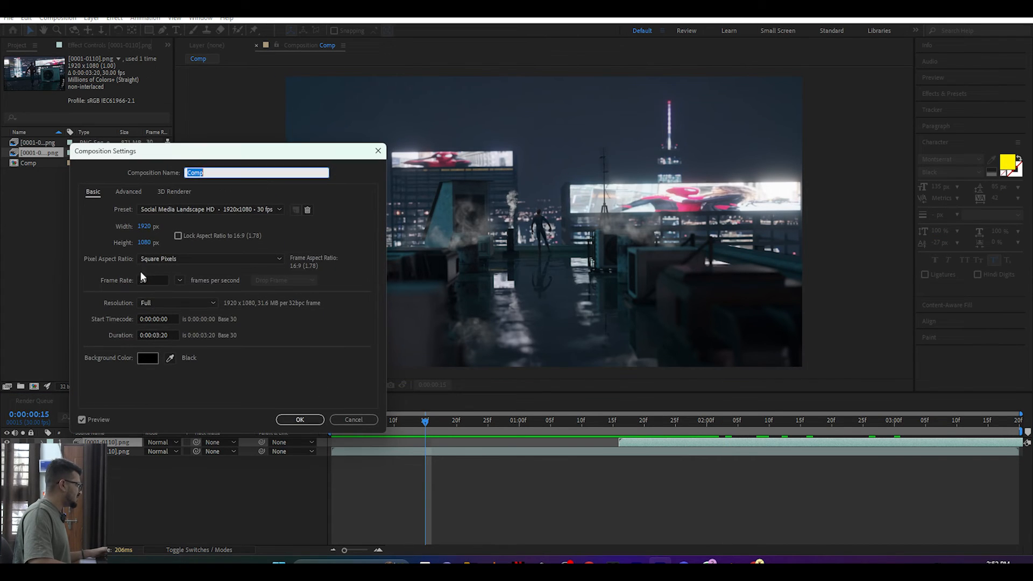
pyautogui.click(164, 333)
pyautogui.press('BackSpace')
pyautogui.press('BackSpace')
pyautogui.press('BackSpace')
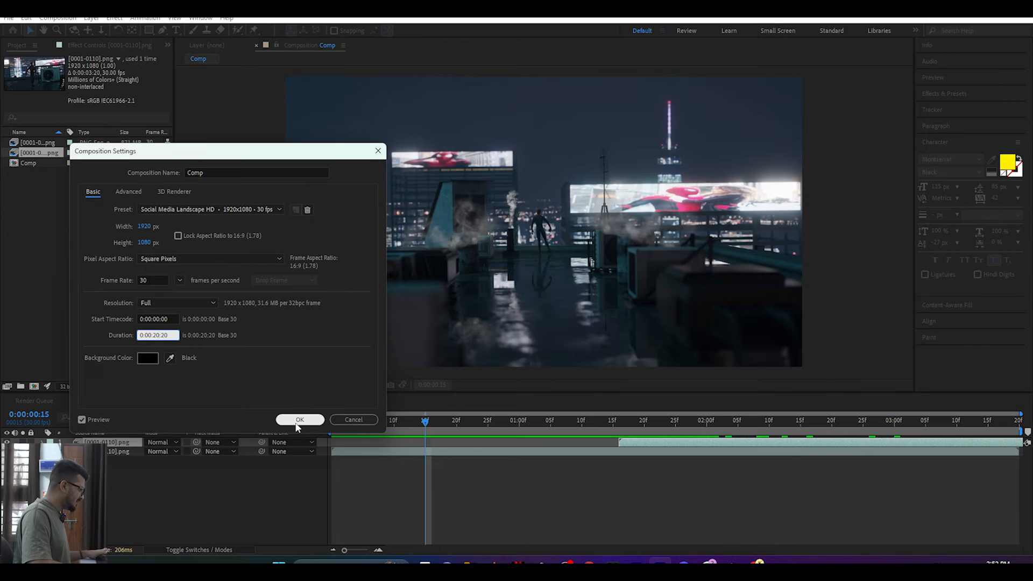
pyautogui.click(300, 420)
# Step: Move the RENDER 2 layer to start where the first sequence ends and place the playhead at its end, 0:00:07:08
pyautogui.moveTo(364, 550); pyautogui.dragTo(343, 550)
pyautogui.moveTo(404, 443); pyautogui.dragTo(573, 448)
pyautogui.click(449, 425)
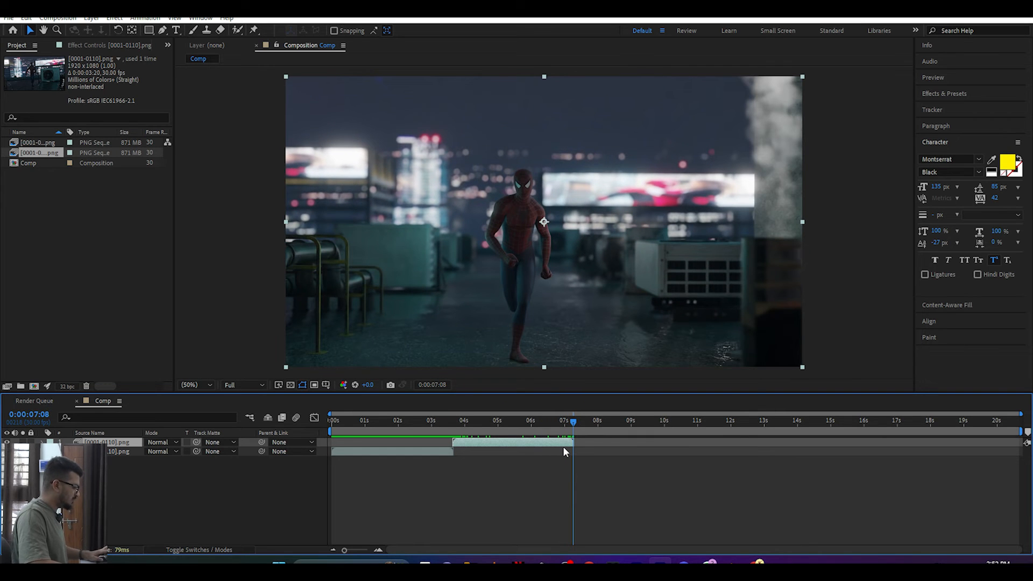
# Step: Set the work area to end at 0:00:07:08, trim the composition to it, and preview the joined shots
pyautogui.press('n')
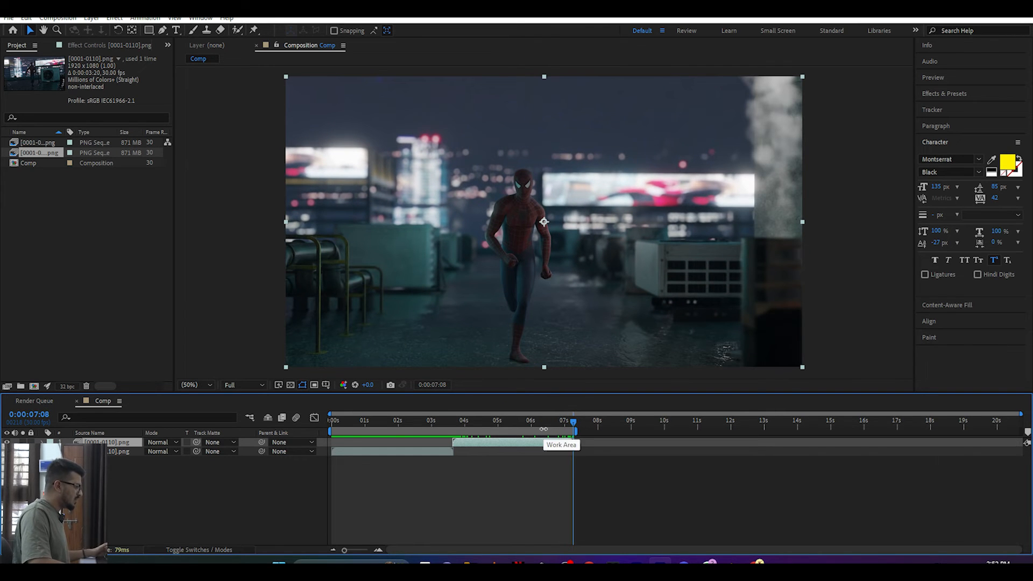
pyautogui.rightClick(543, 428)
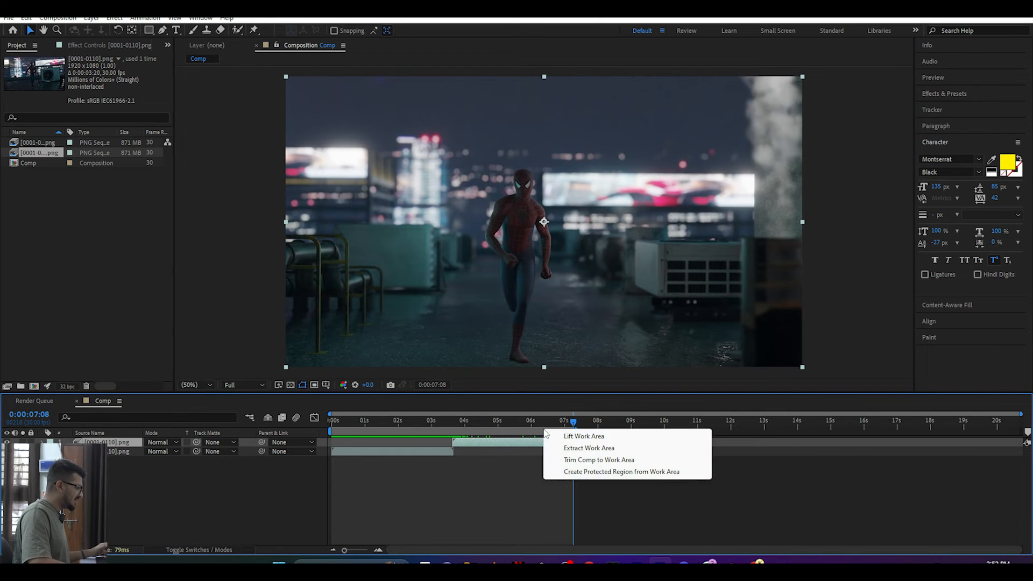
pyautogui.click(566, 448)
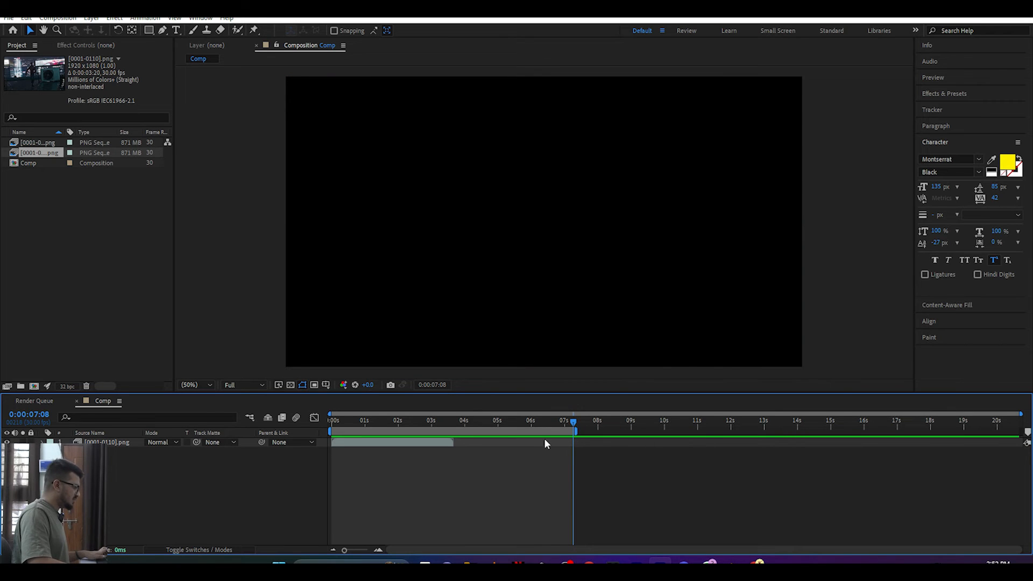
pyautogui.hotkey('ctrl', 'z')
pyautogui.rightClick(534, 430)
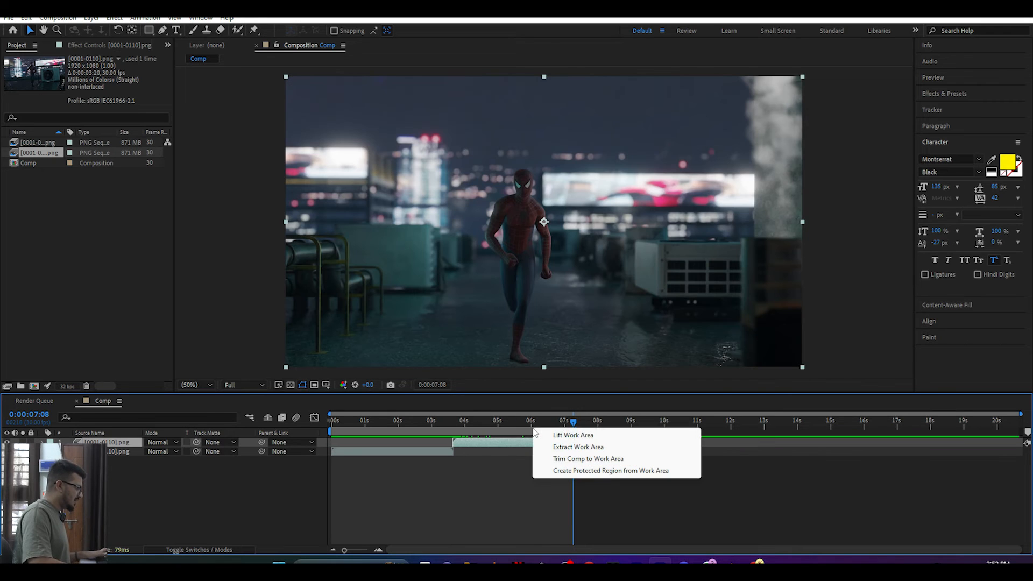
pyautogui.click(553, 459)
pyautogui.press('space')
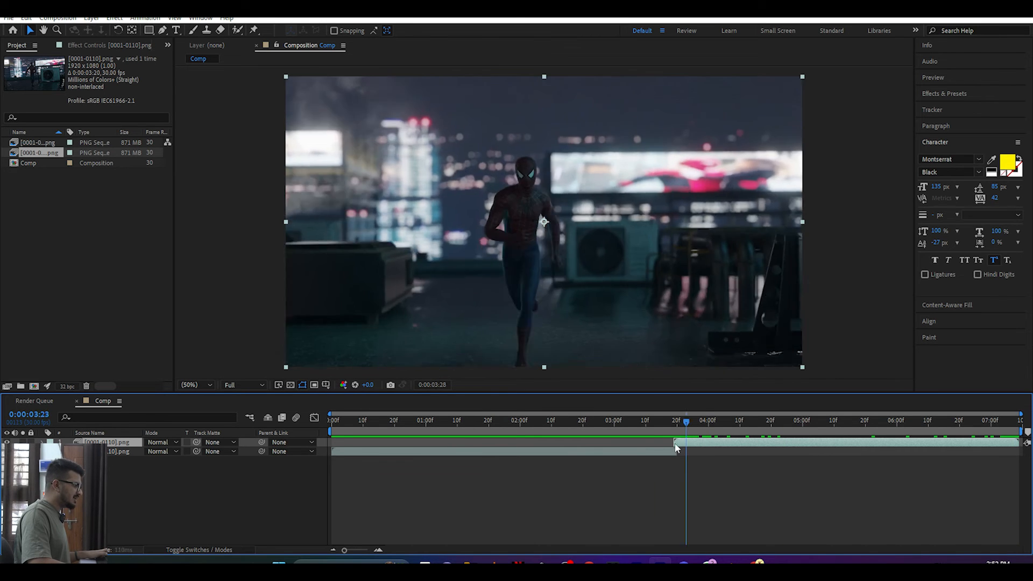
pyautogui.moveTo(433, 457); pyautogui.dragTo(478, 483)
# Step: Add the trimmed composition to the render queue and view its output file destination without saving
pyautogui.click(230, 481)
pyautogui.hotkey('ctrl', 'm')
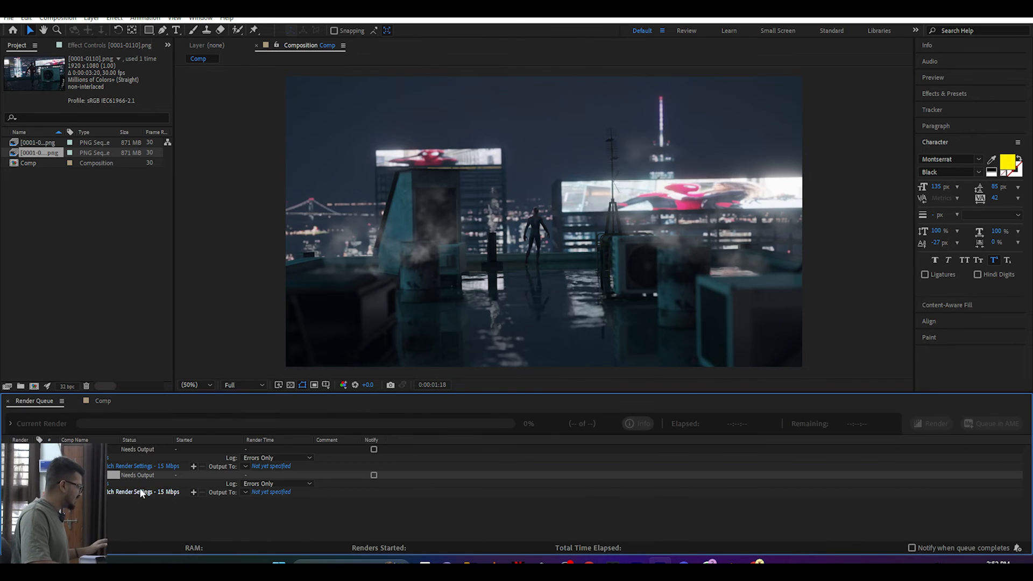
pyautogui.click(262, 492)
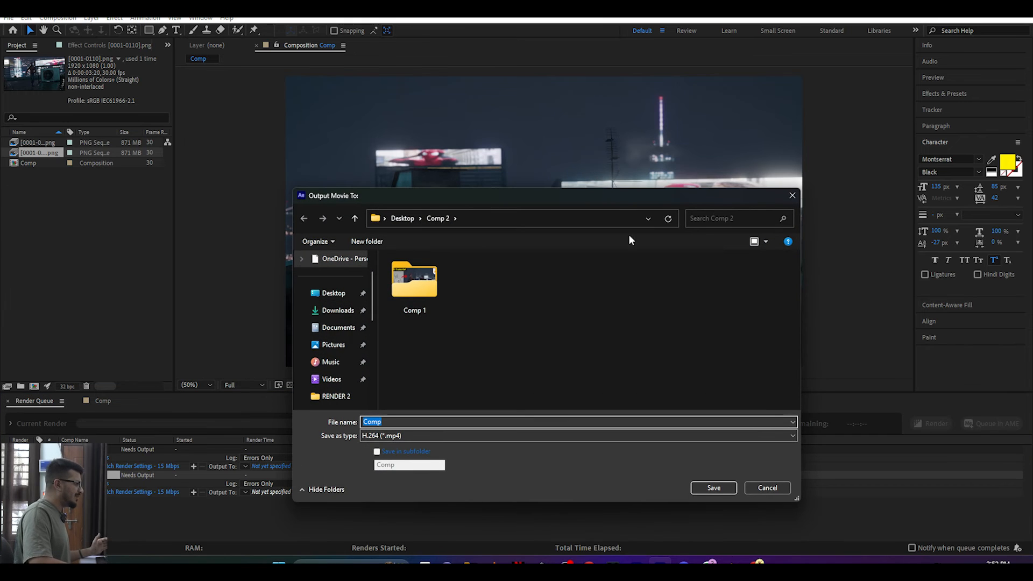
pyautogui.click(791, 196)
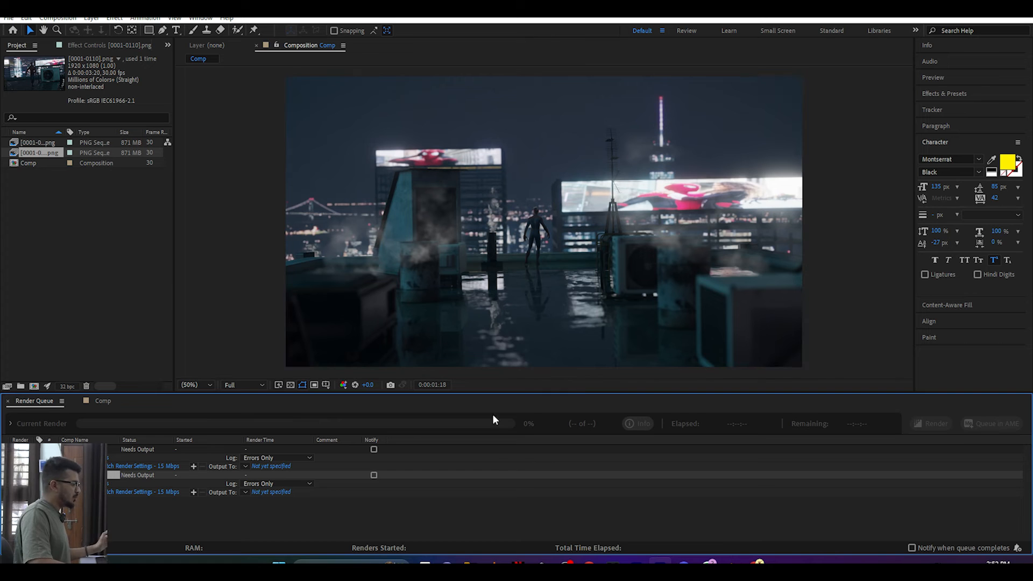
# Step: Switch to a new Blender scene and set its render engine to Cycles
pyautogui.click(731, 560)
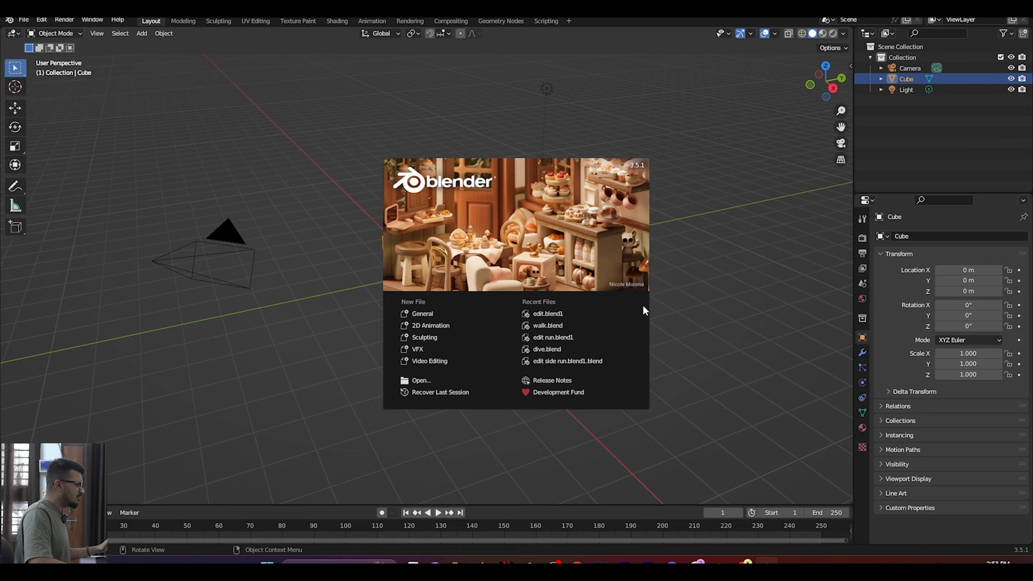
pyautogui.click(751, 225)
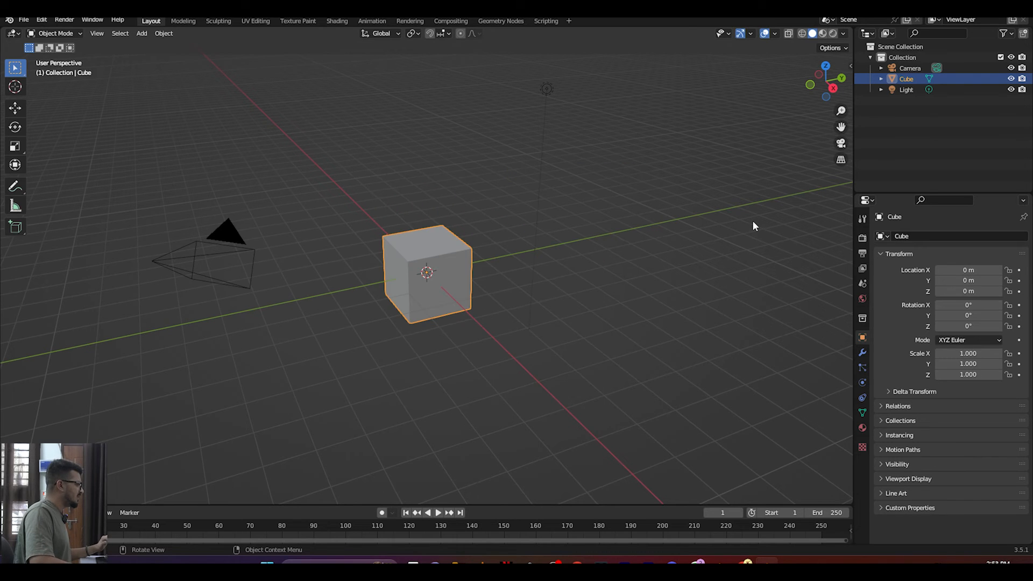
pyautogui.click(861, 236)
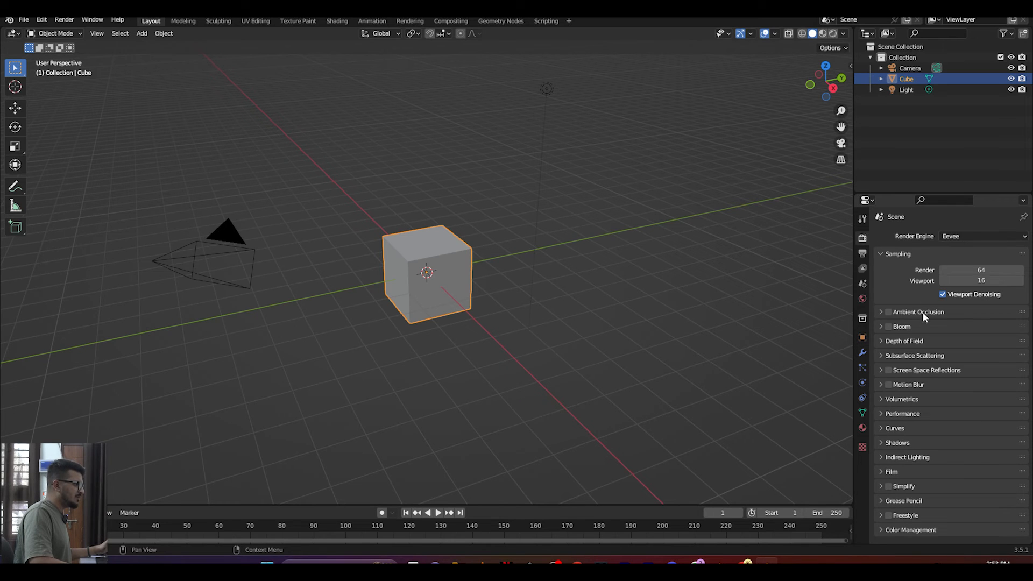
pyautogui.click(950, 237)
pyautogui.click(952, 279)
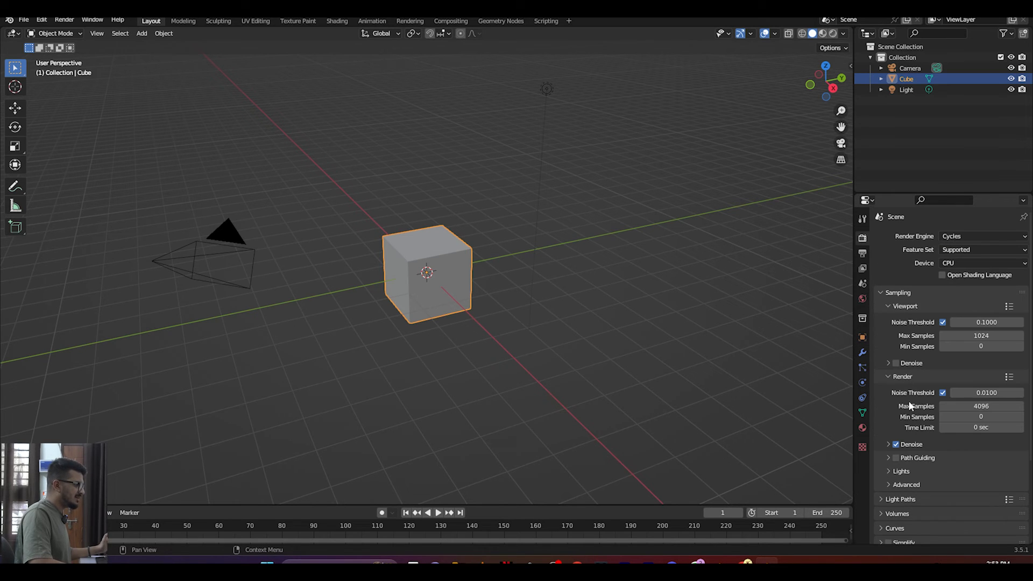
# Step: Set the scene's output file format to FFmpeg Video
pyautogui.click(862, 252)
pyautogui.scroll(-3, 925, 405)
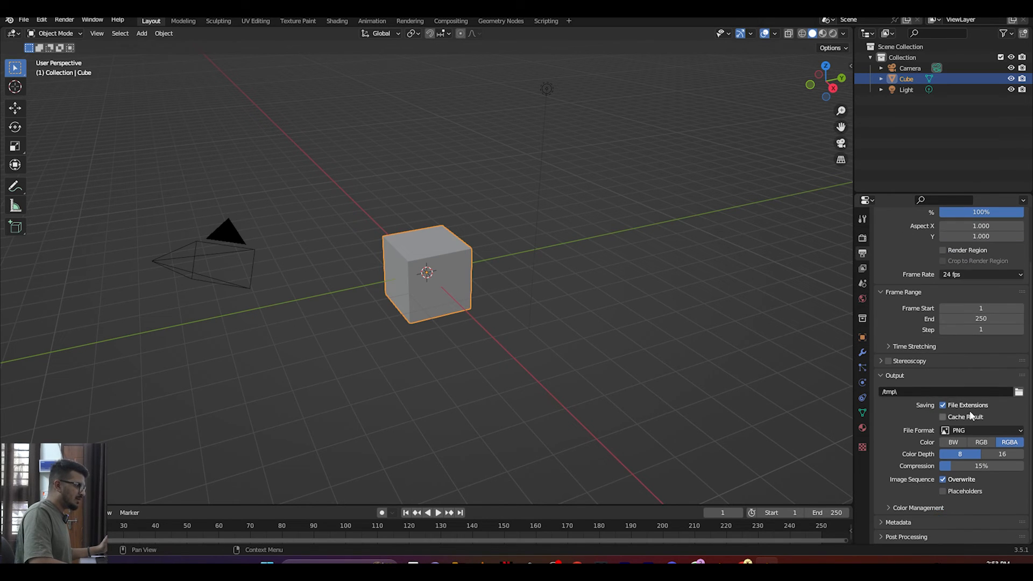
pyautogui.click(966, 430)
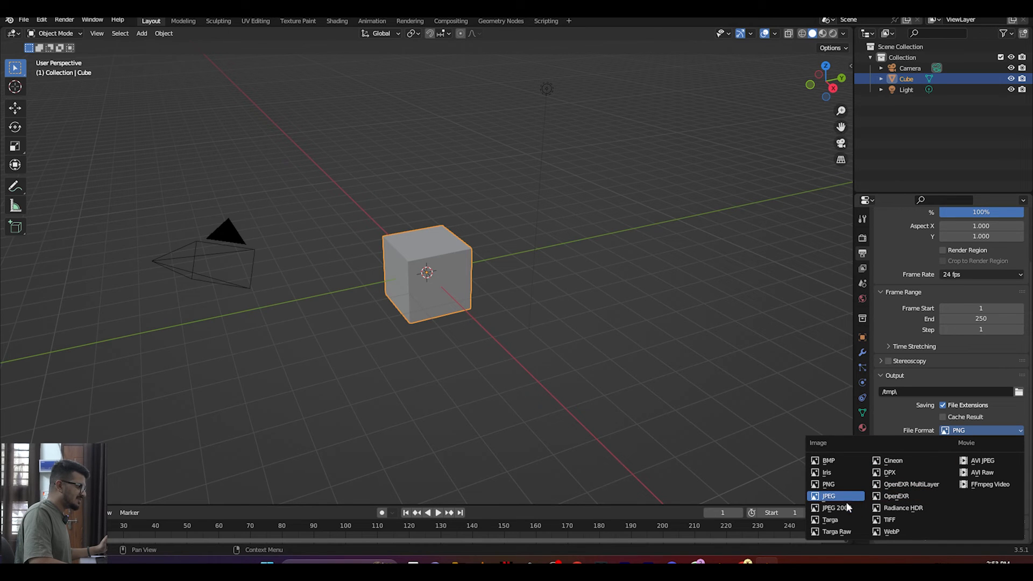
pyautogui.click(983, 484)
pyautogui.scroll(2, 914, 412)
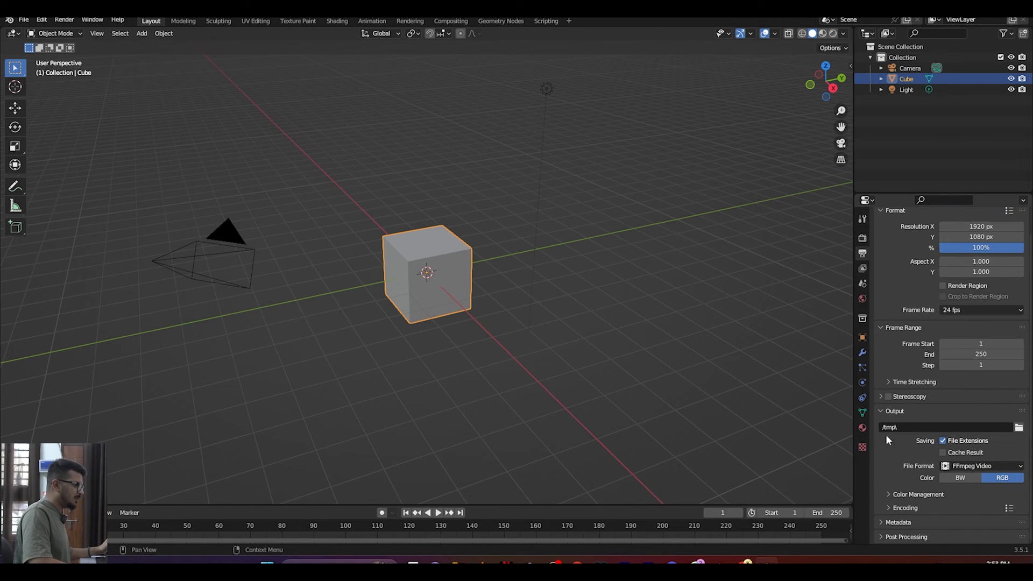